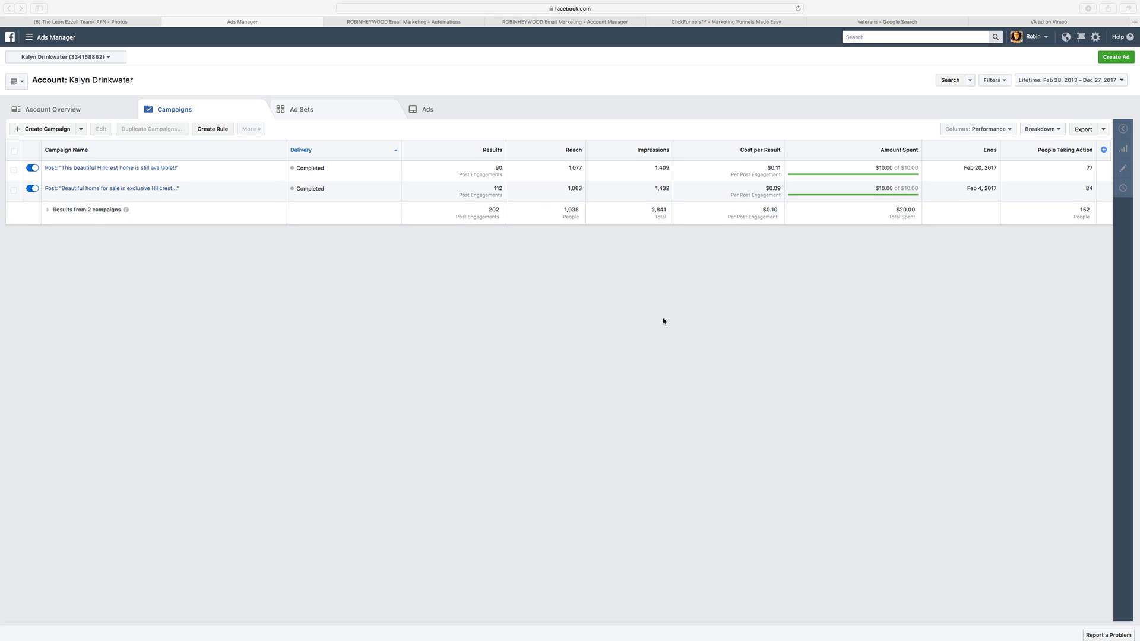
Step: Switch to the mortgage team's Facebook page and review its name, albums and posted photos
click(127, 25)
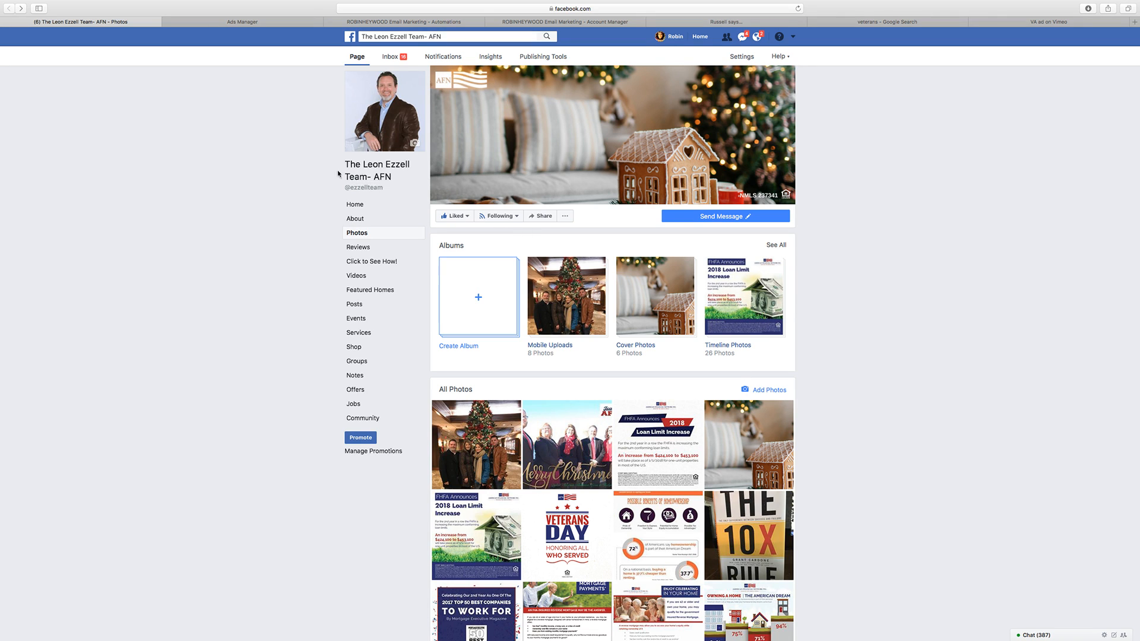
triple_click(380, 168)
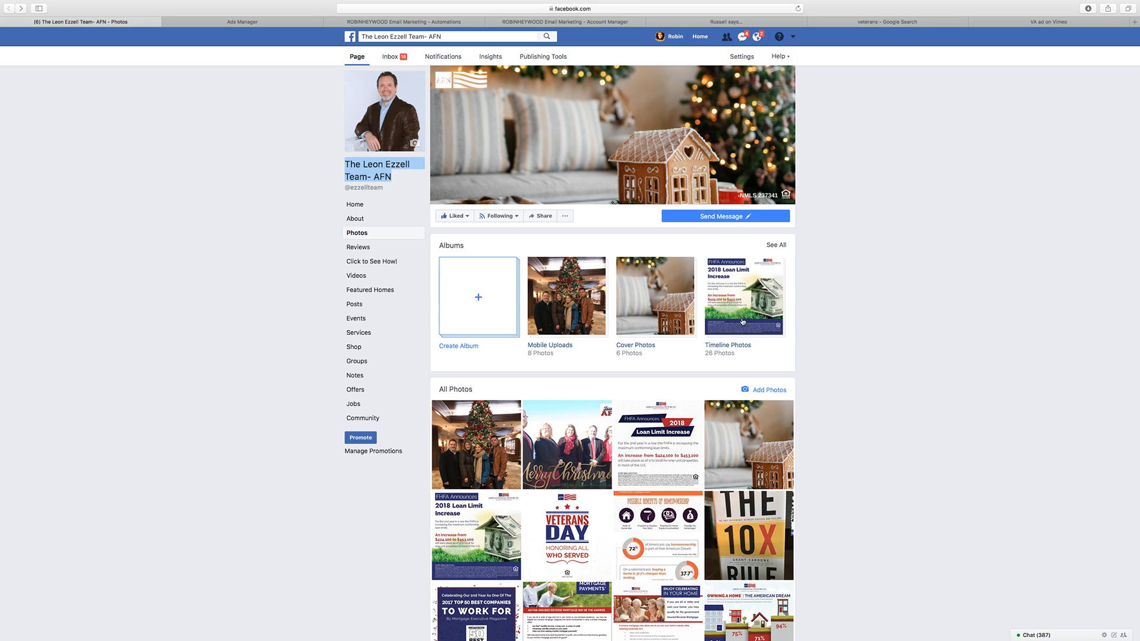
click(243, 224)
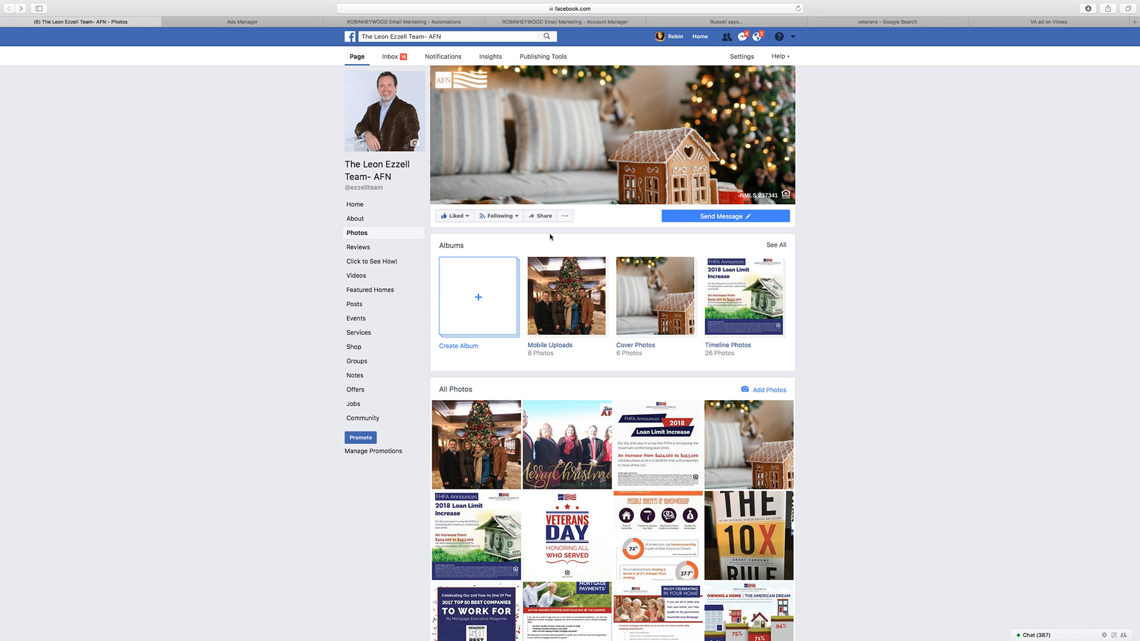
mouse_move(695, 429)
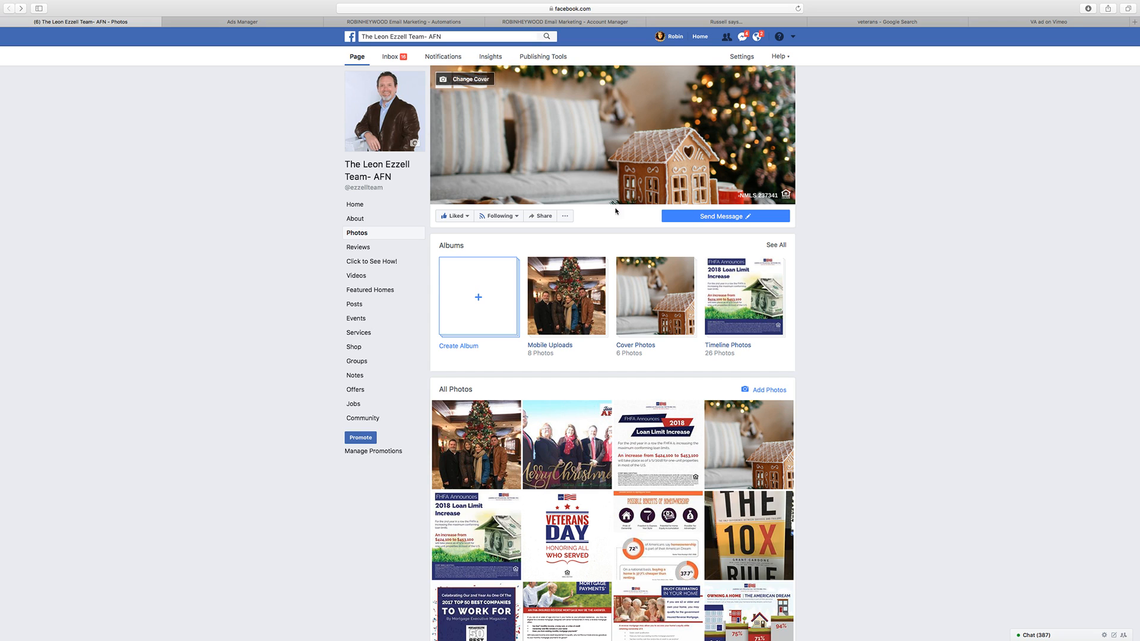
Step: Switch to Ads Manager and review the ad account's ad sets and campaigns
click(258, 24)
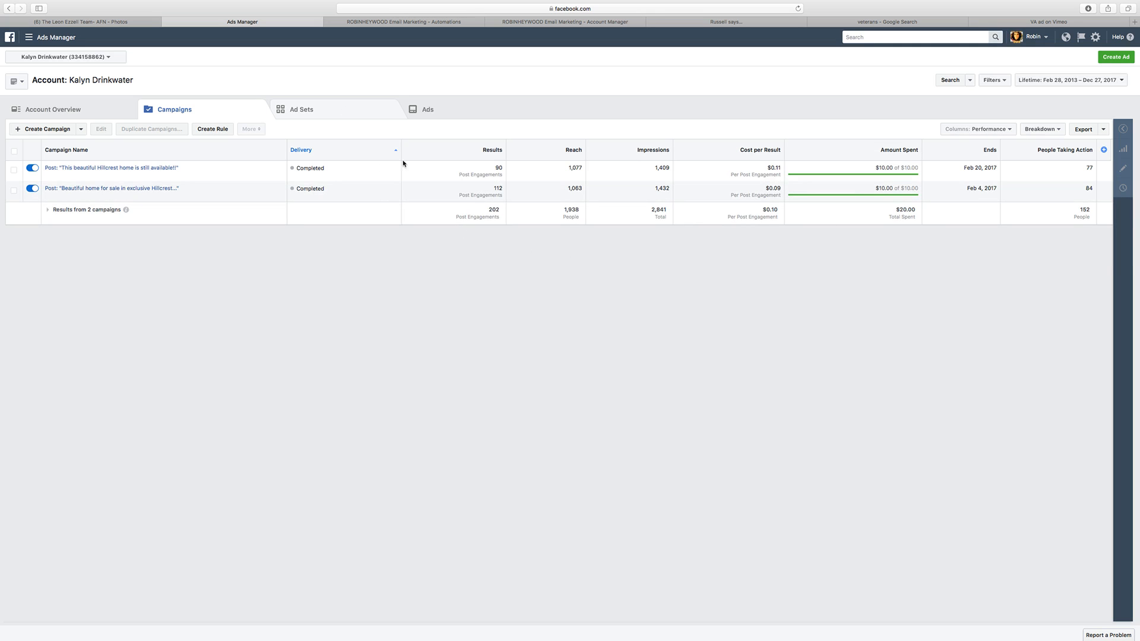
click(364, 109)
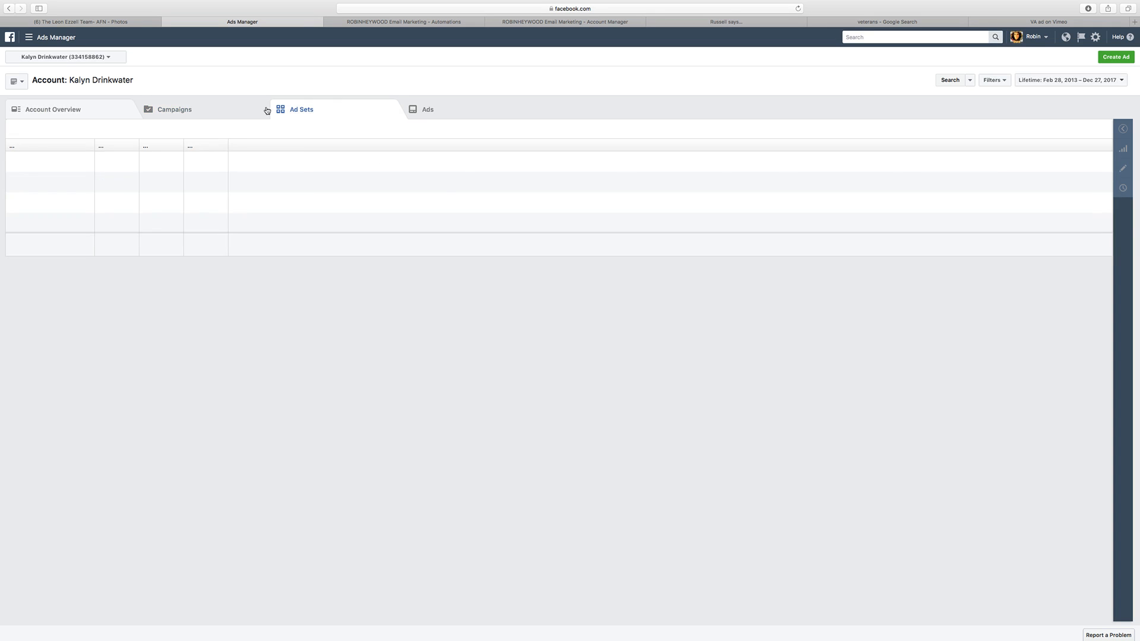
click(204, 111)
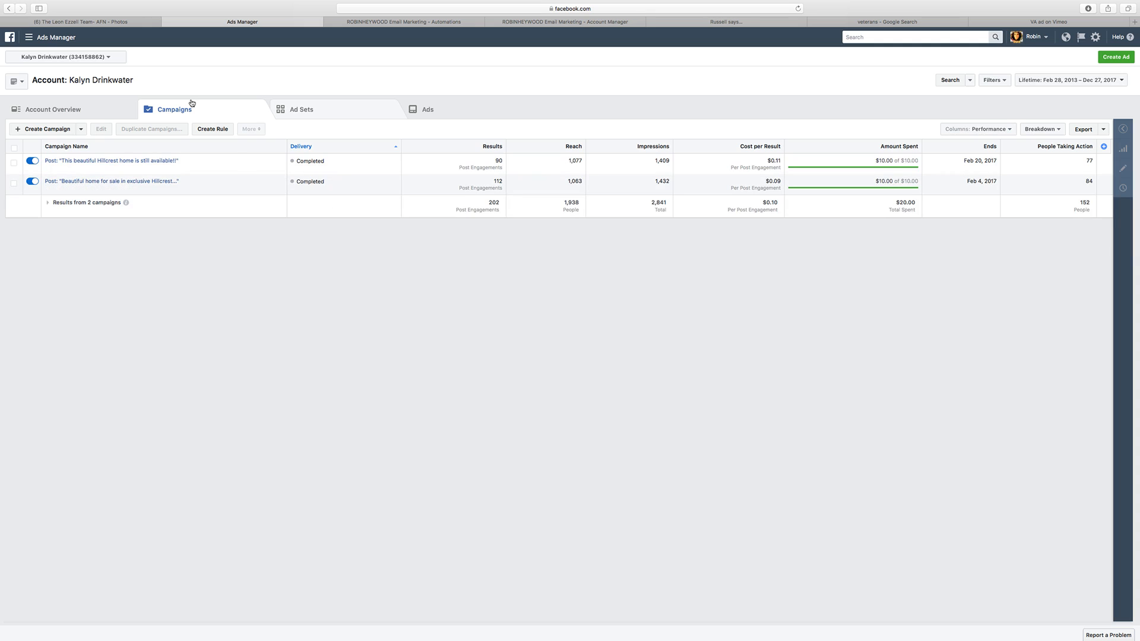
Step: Switch to ActiveCampaign, check what the Plus plan includes, and return to the automations list
click(426, 22)
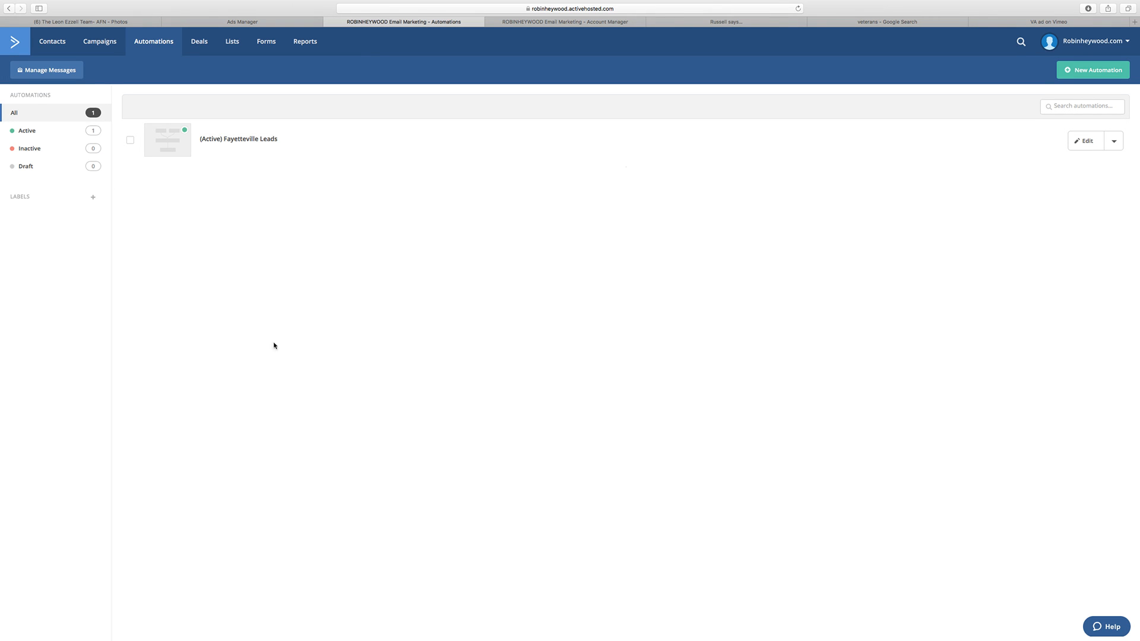
click(568, 23)
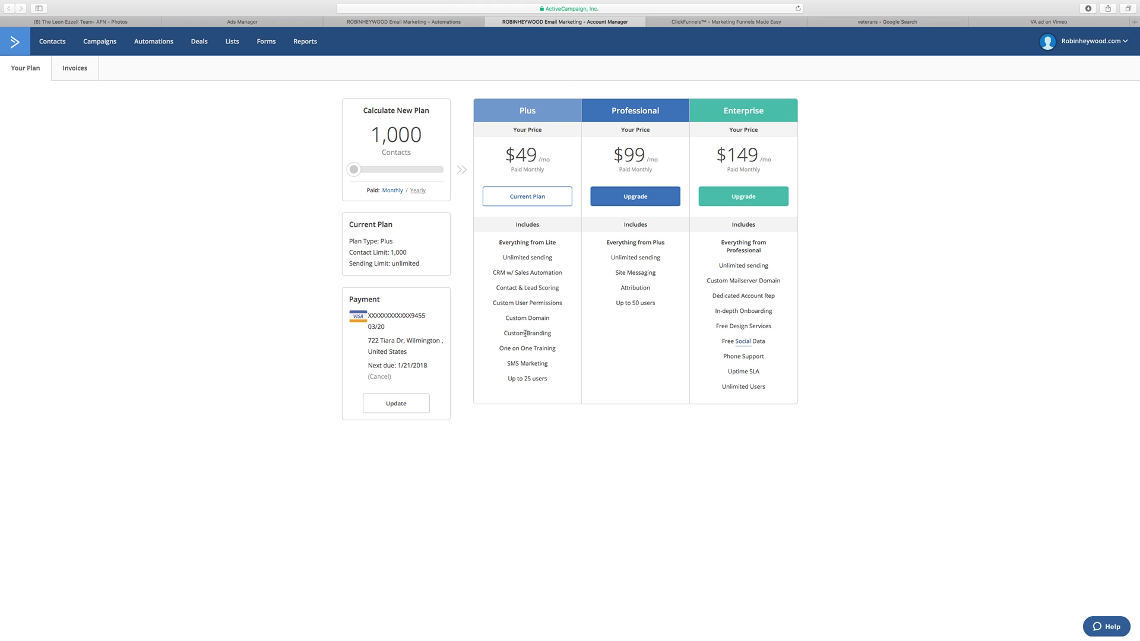
drag(549, 363, 504, 364)
click(490, 22)
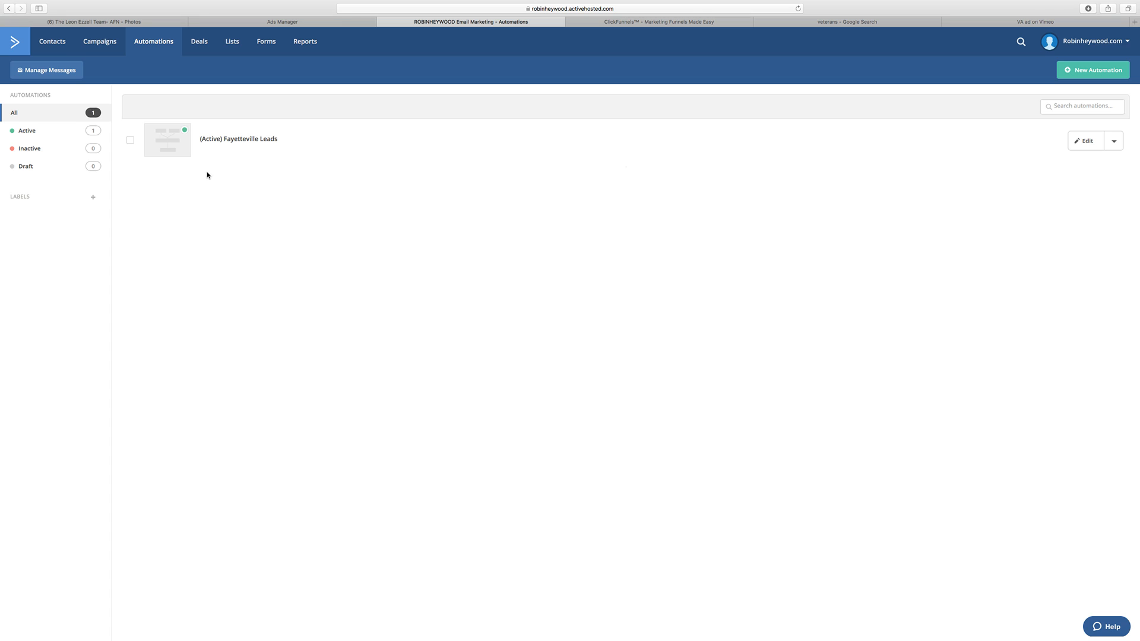
Step: Switch to ClickFunnels and look through the email optin templates for the mortgage funnel's Optin step
click(632, 23)
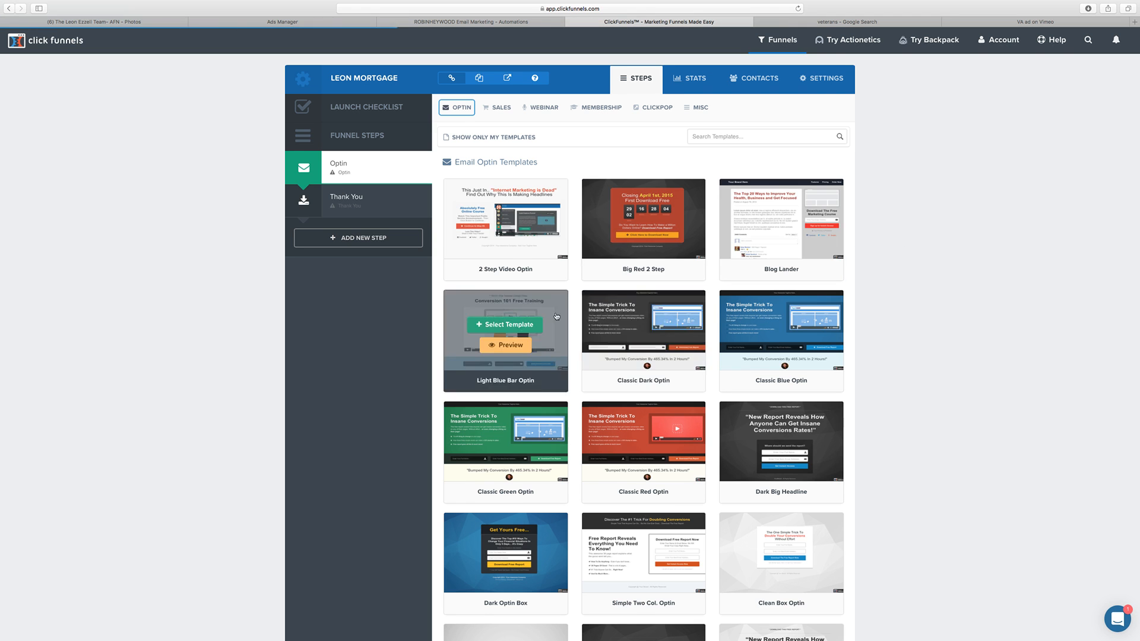
scroll(501, 314, down, 15)
scroll(500, 295, up, 13)
scroll(500, 295, up, 3)
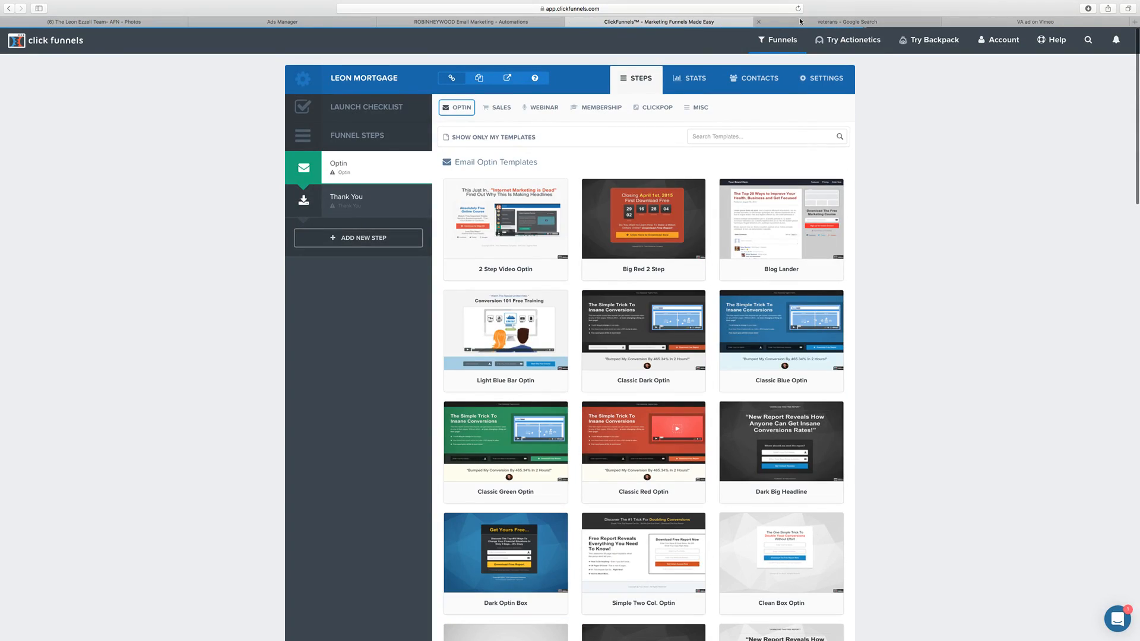
Step: Switch to the Google image results for veterans and examine the saluting soldier flag picture and surrounding images
click(831, 22)
scroll(293, 416, down, 5)
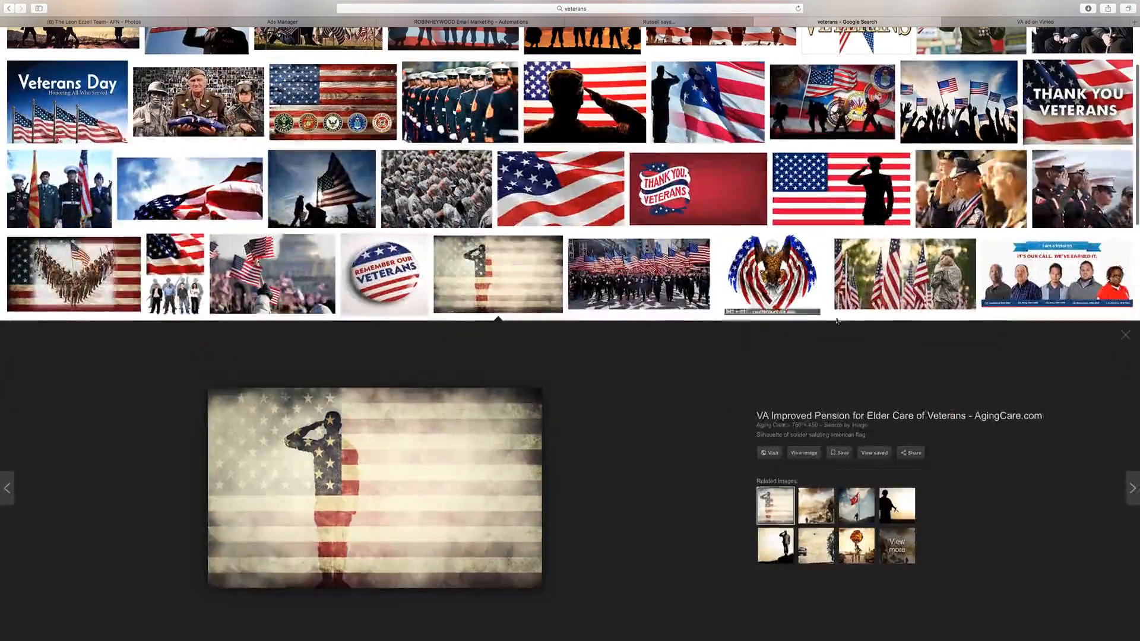
scroll(457, 410, up, 5)
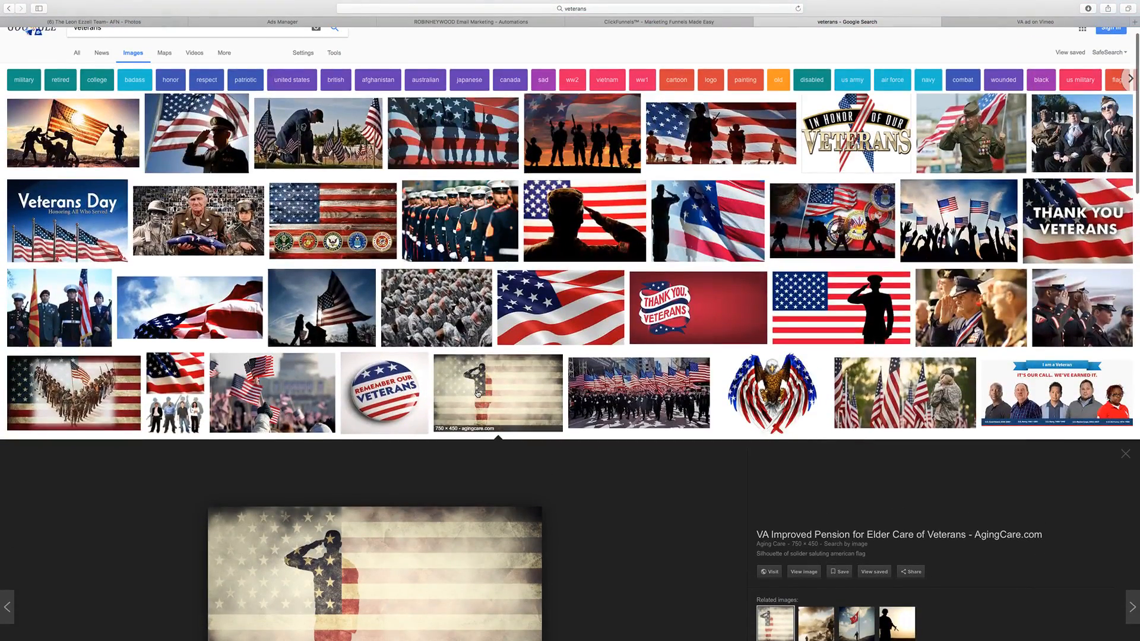
scroll(479, 394, down, 4)
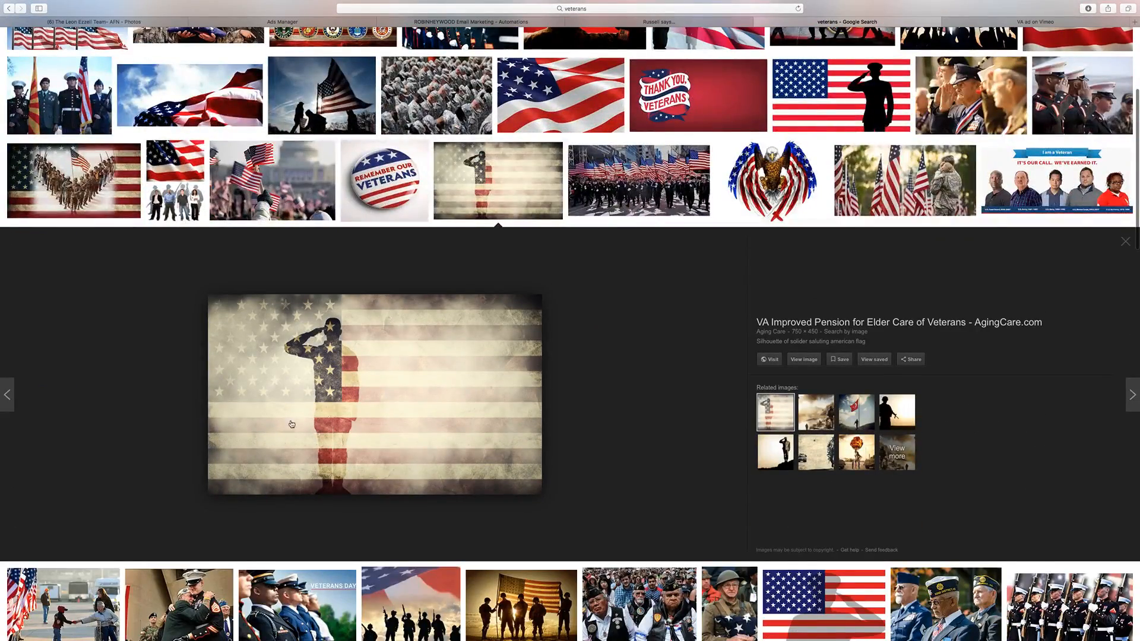
scroll(863, 445, down, 1)
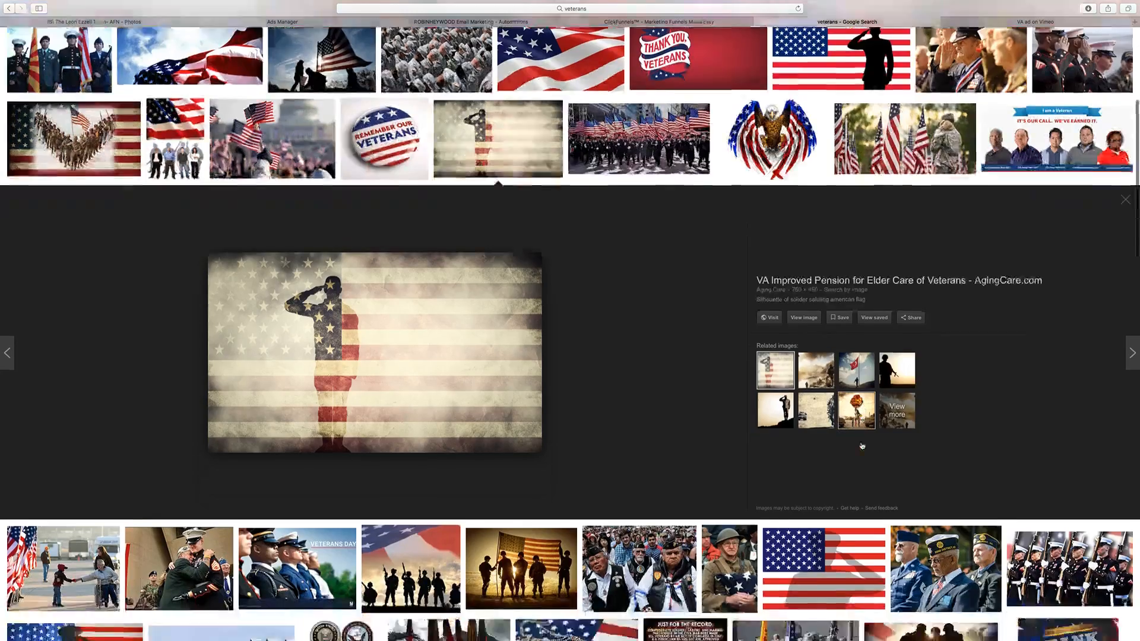
scroll(773, 237, up, 5)
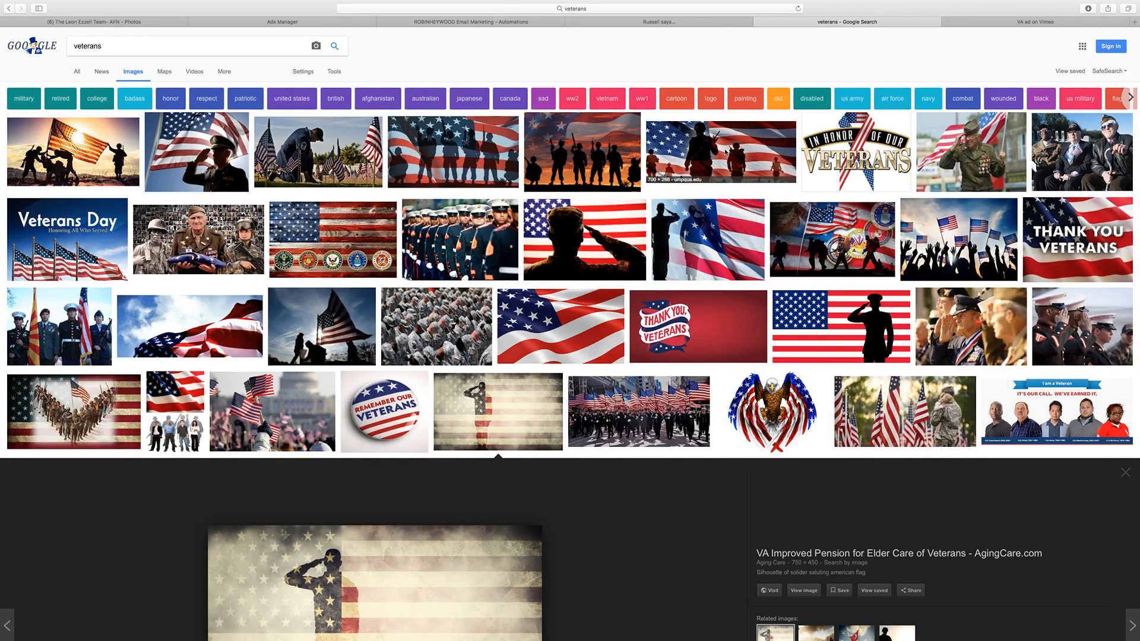
Step: Switch to the VA ad video on Vimeo and check its download options without downloading
click(984, 25)
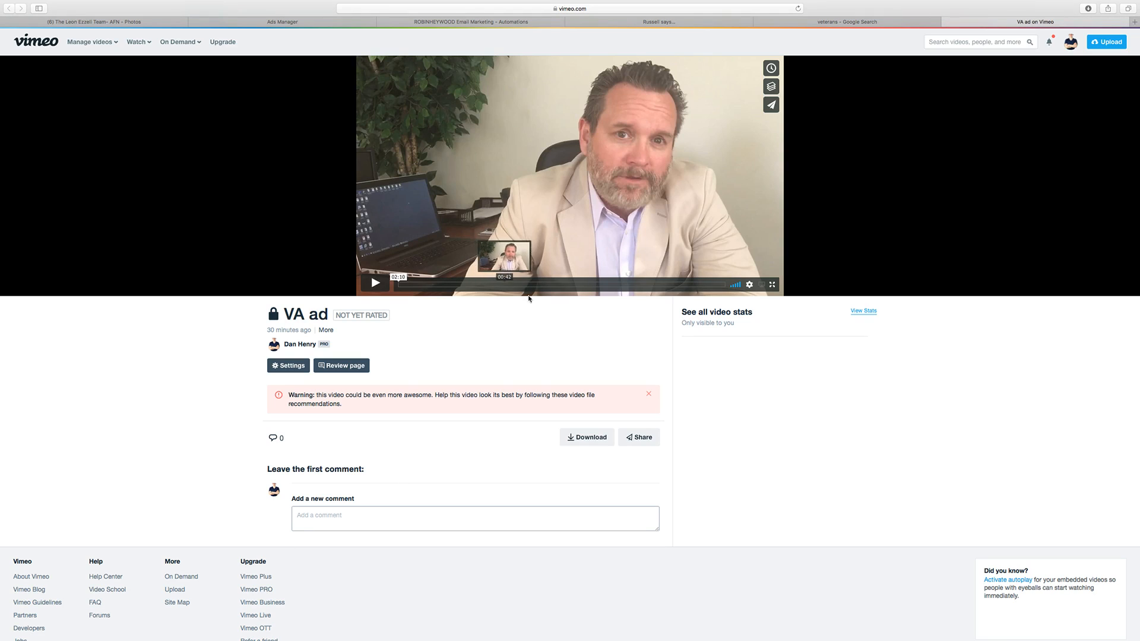
click(585, 440)
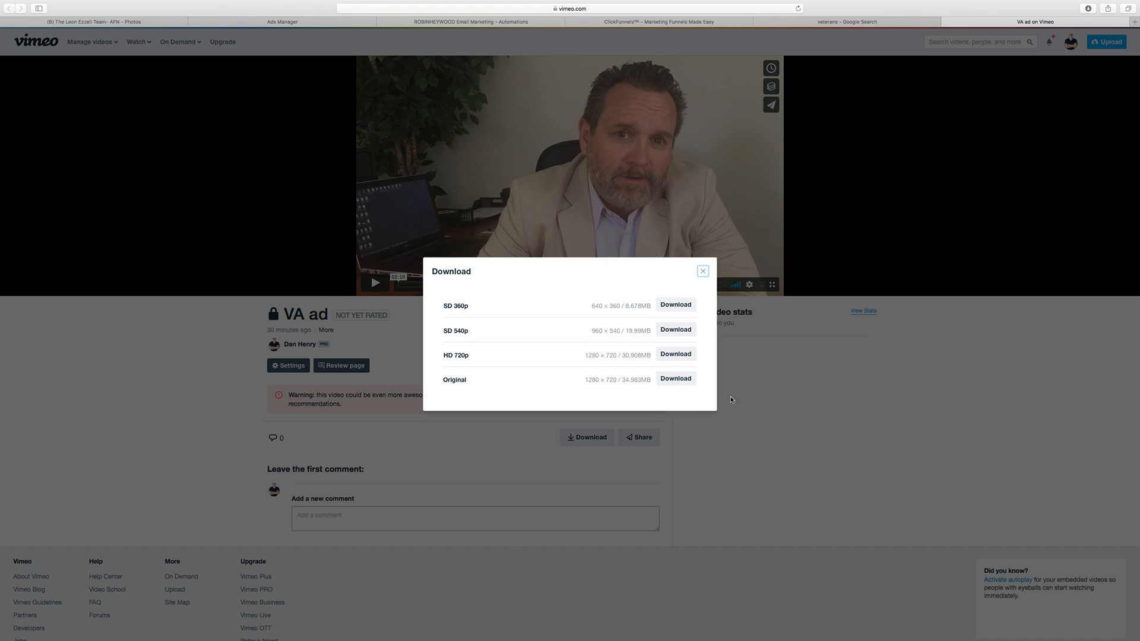
click(703, 272)
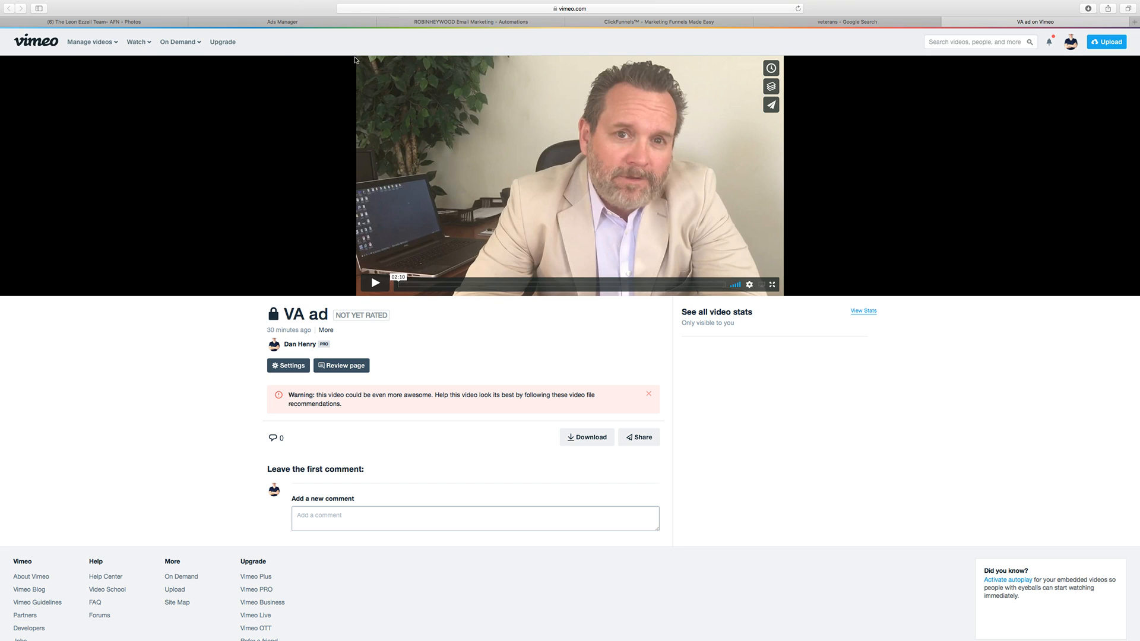
Step: Reorder the browser tabs so ClickFunnels sits between Ads Manager and the ActiveCampaign automations
click(333, 23)
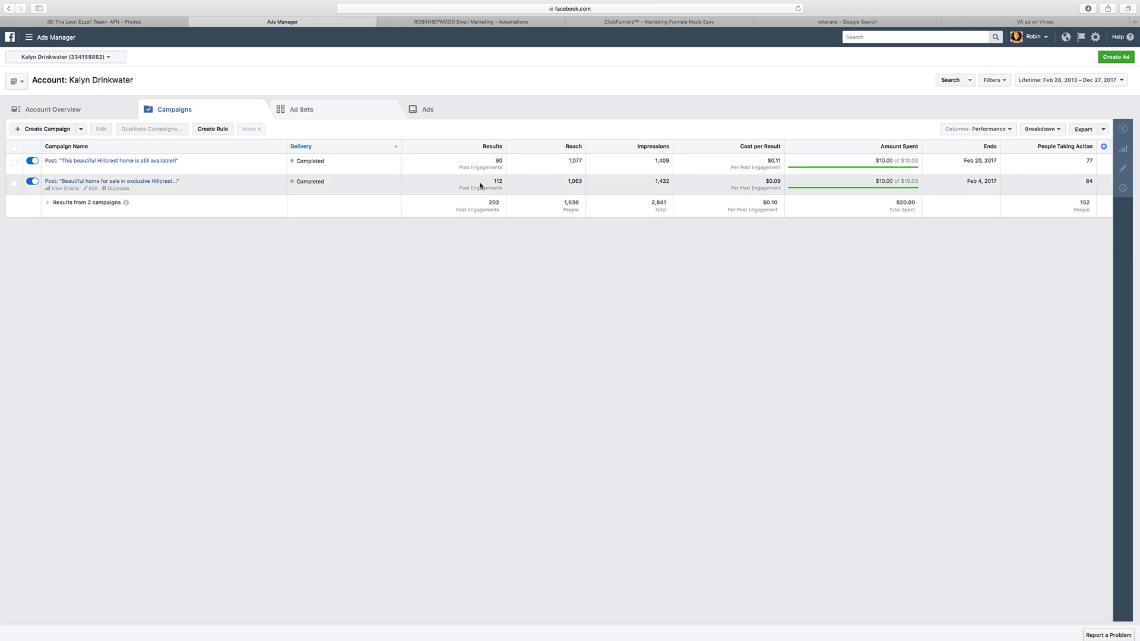
click(626, 22)
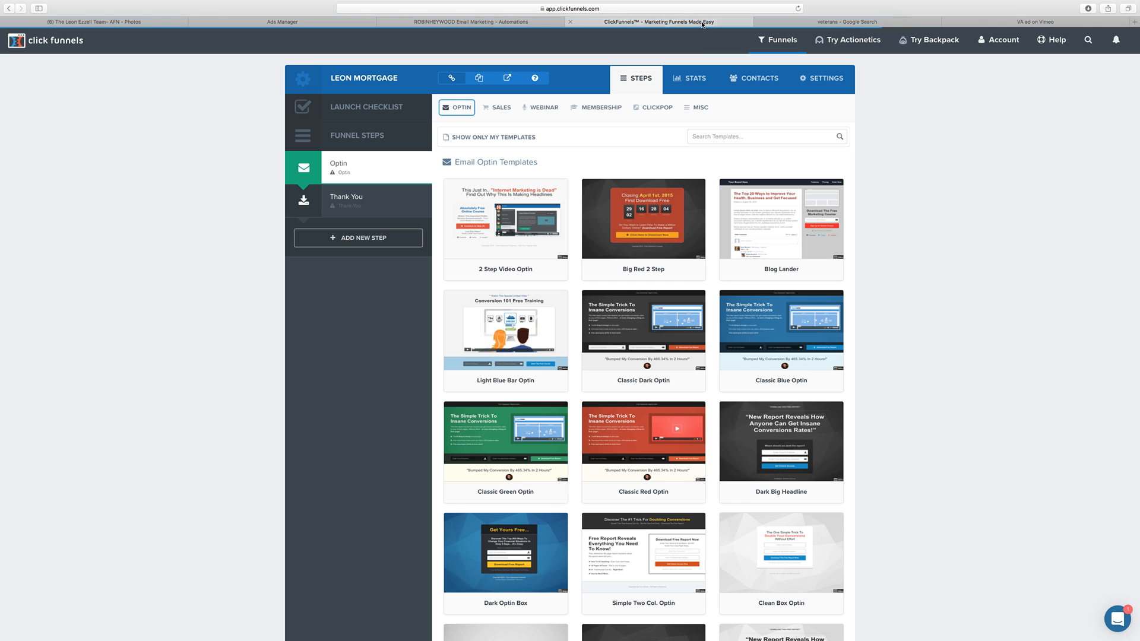
drag(628, 21, 537, 24)
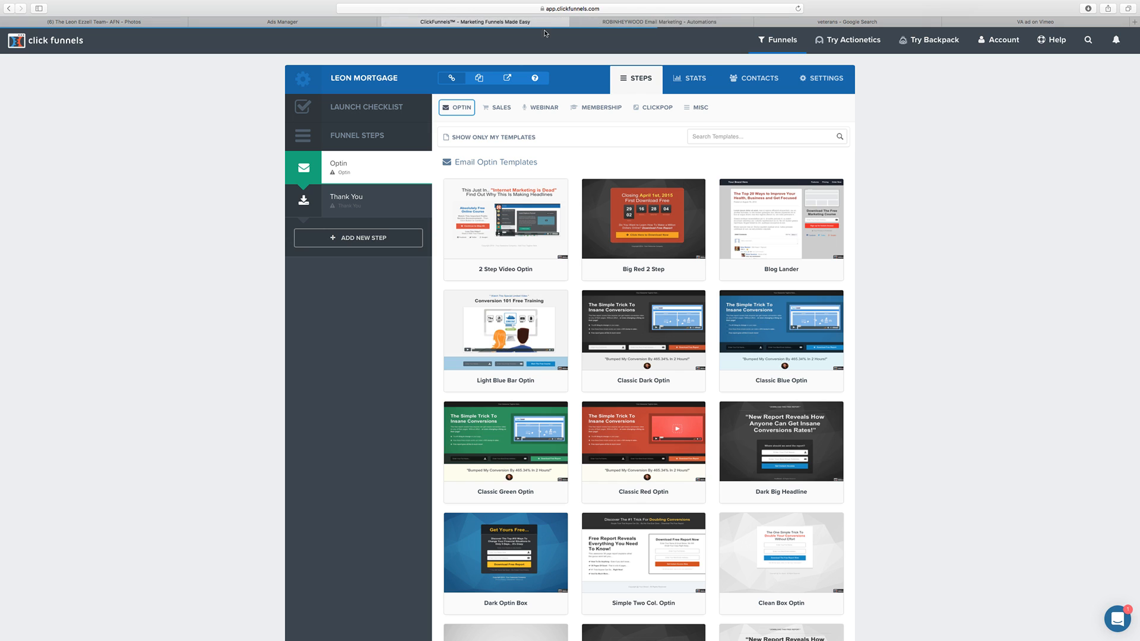
click(634, 22)
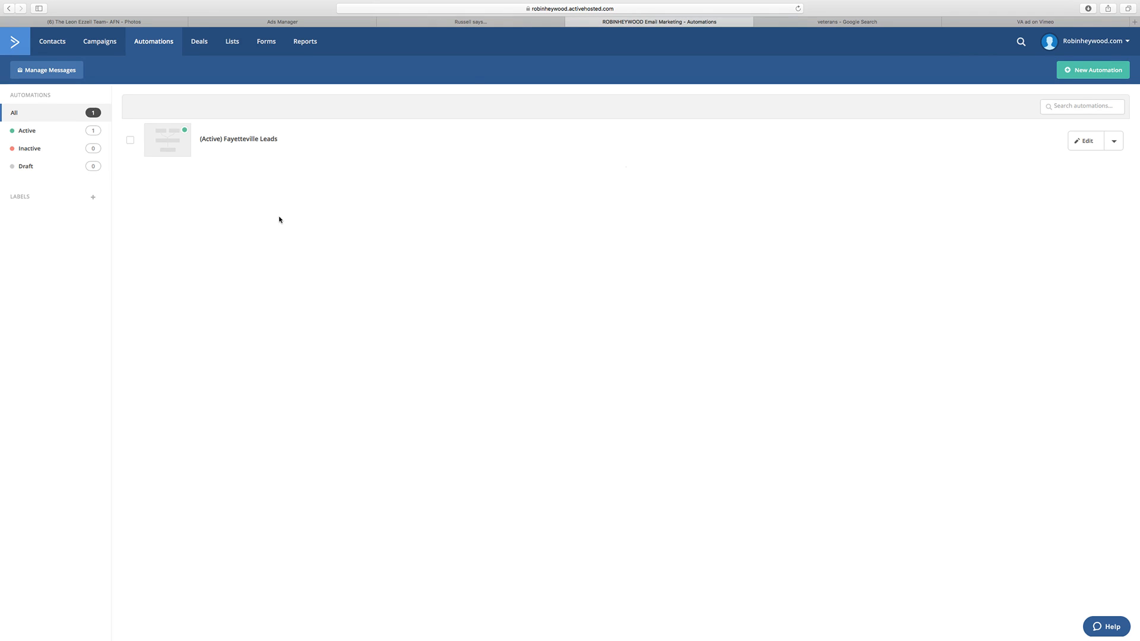
Step: Go over the Ads Manager, ClickFunnels and ActiveCampaign automation pages as the stages of the funnel
click(310, 23)
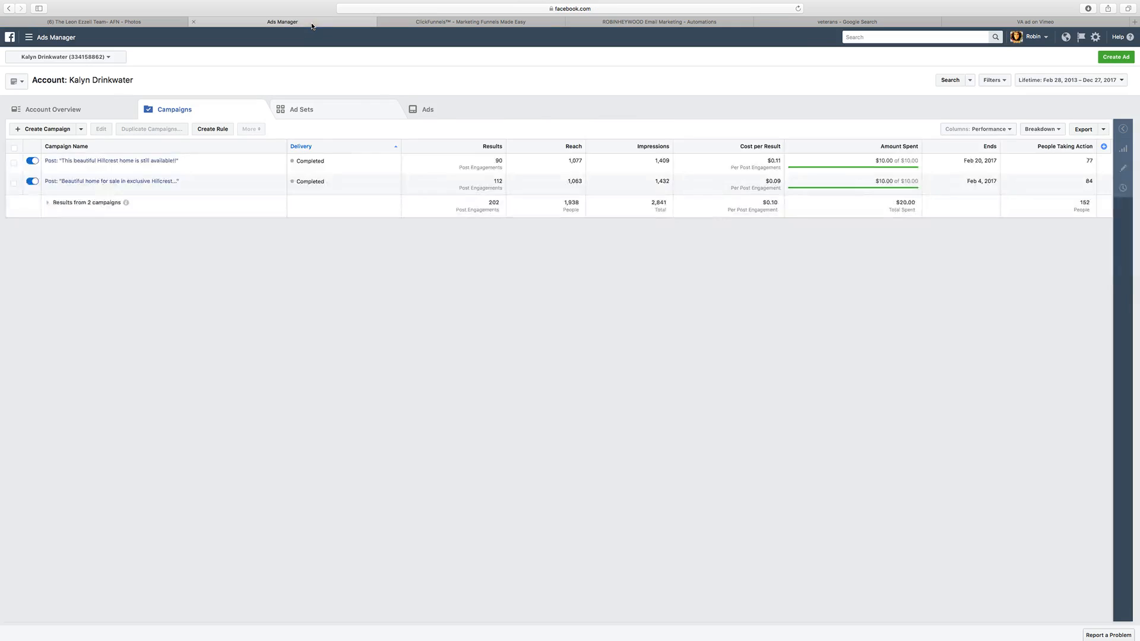
click(444, 23)
click(632, 22)
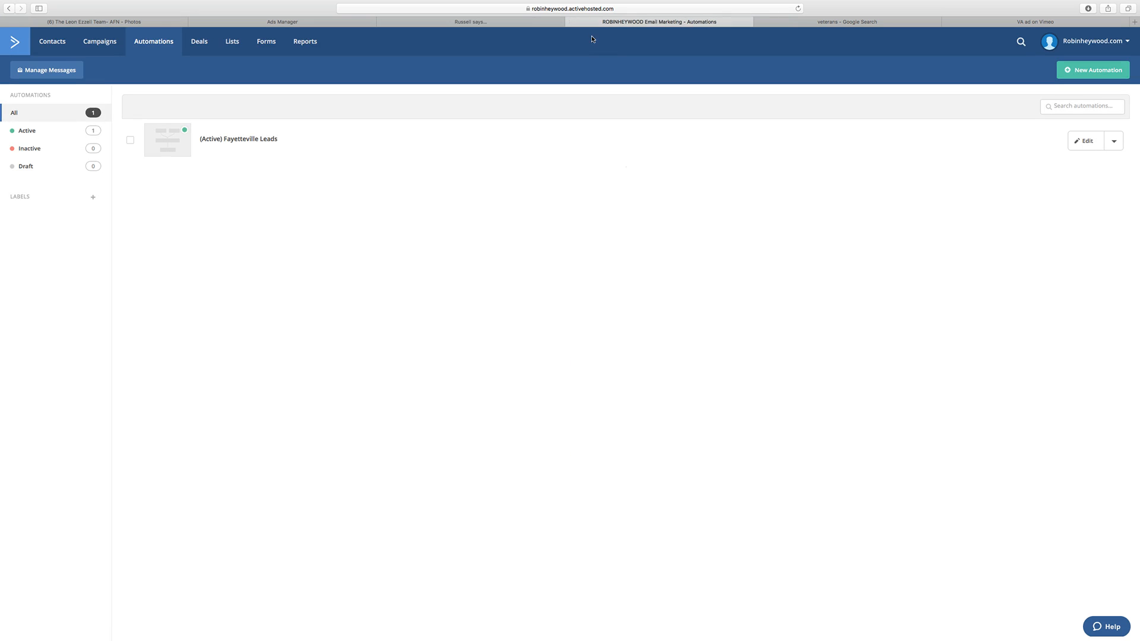
click(460, 22)
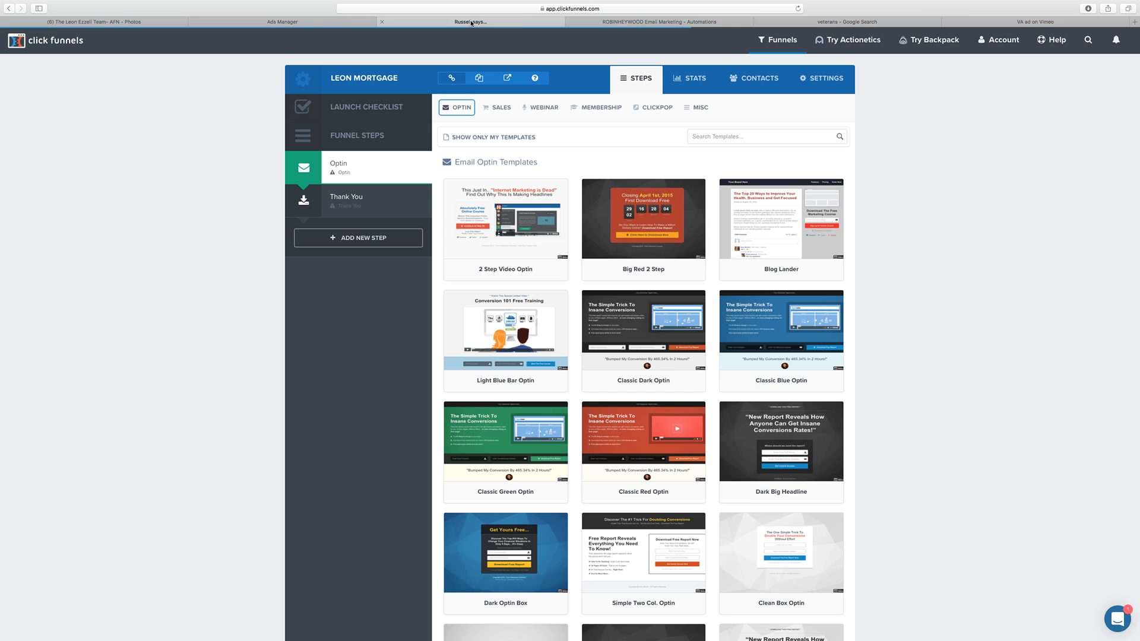
click(300, 23)
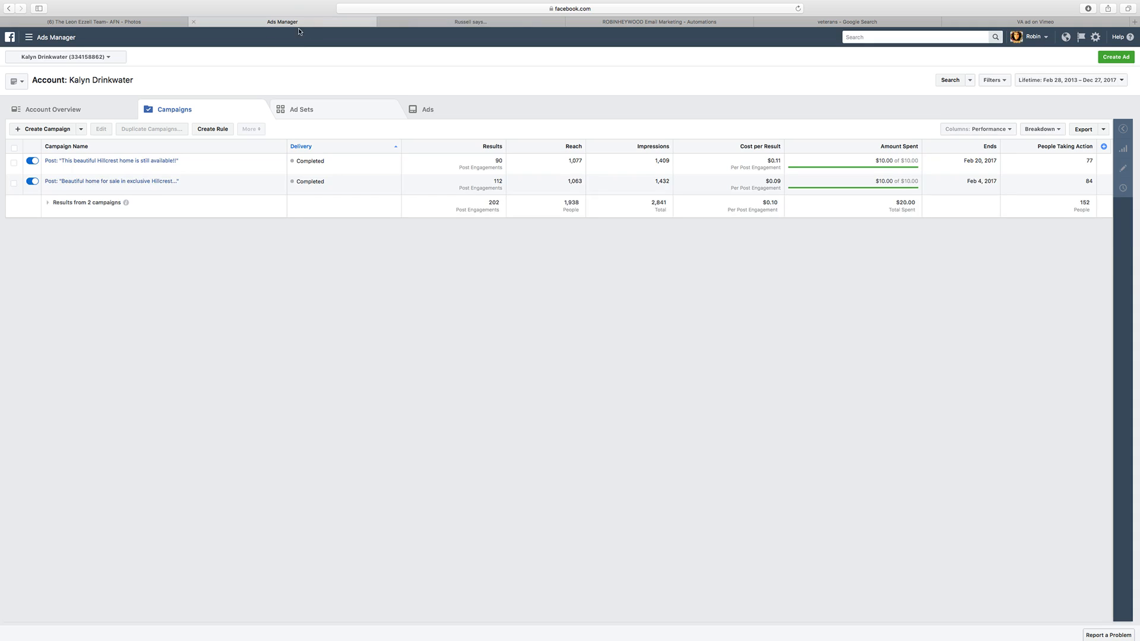
click(521, 23)
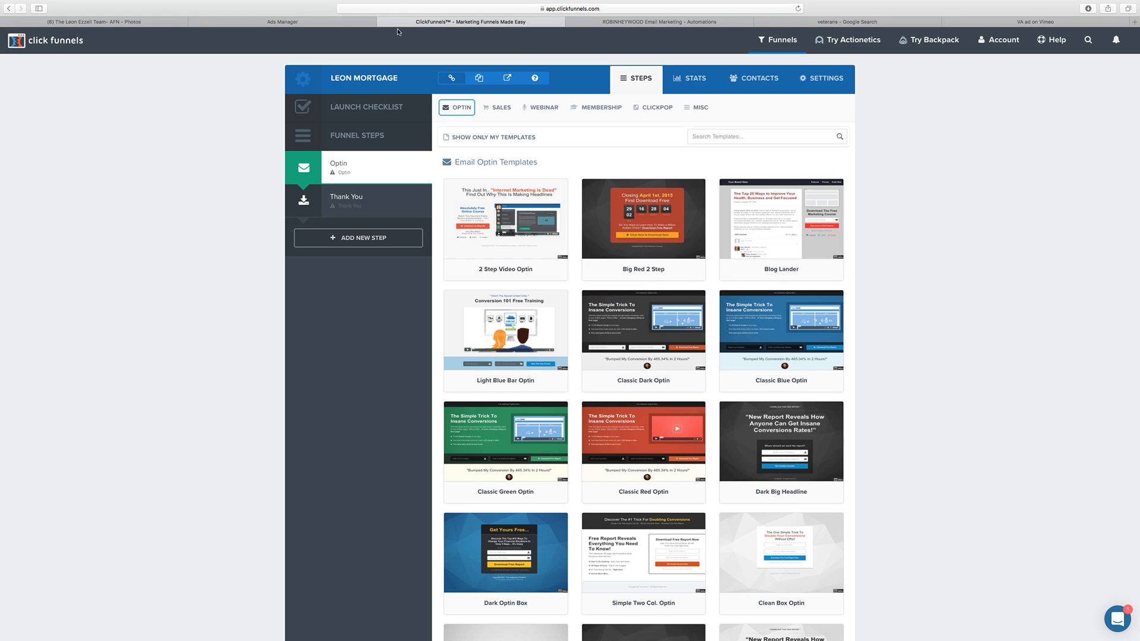
click(498, 107)
click(326, 22)
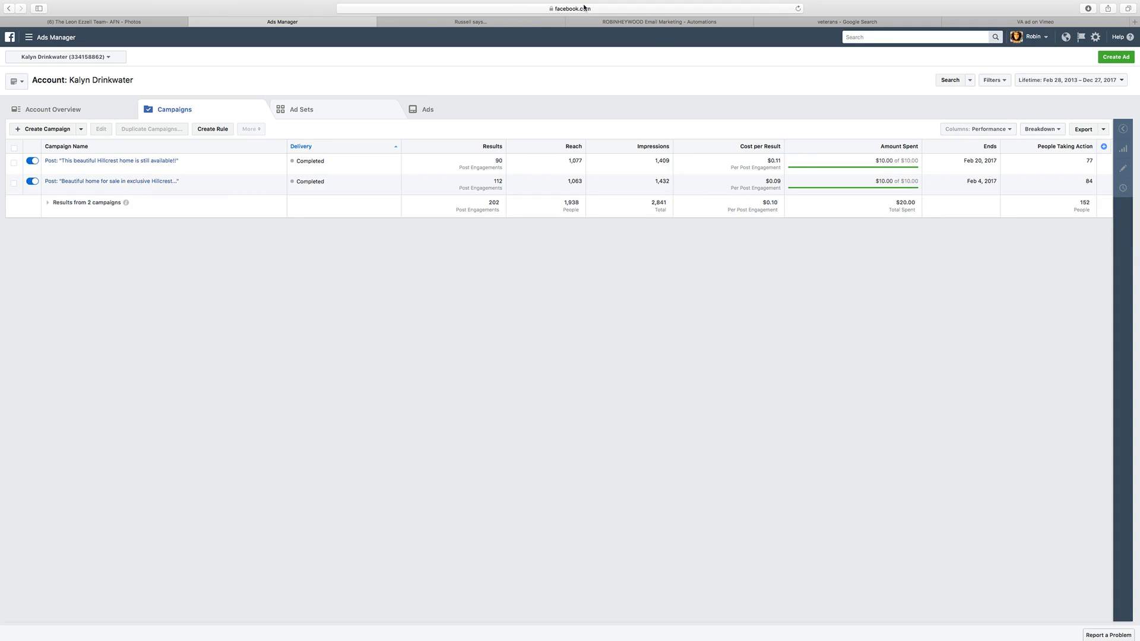
Step: Switch to ActiveCampaign and open the user groups in the account settings
click(665, 22)
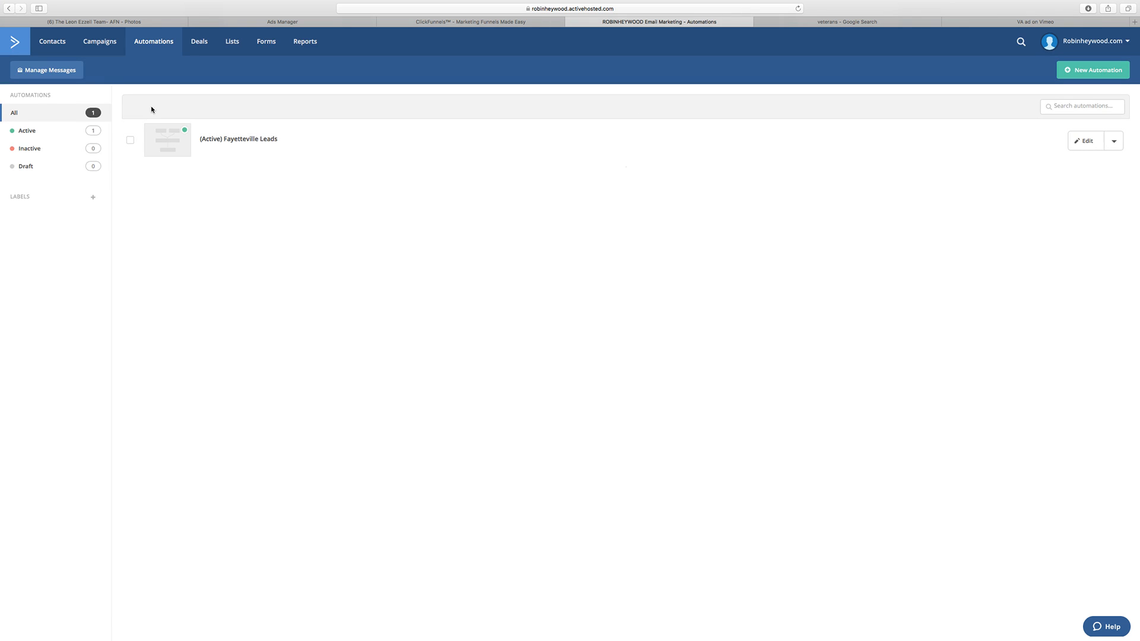
click(1115, 48)
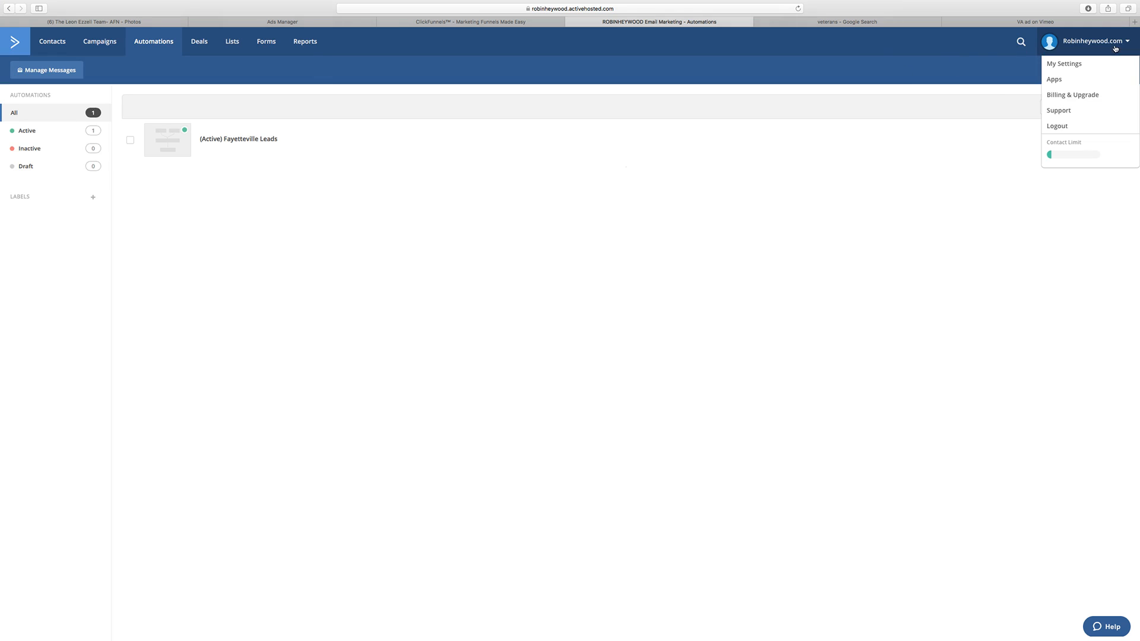
click(1062, 64)
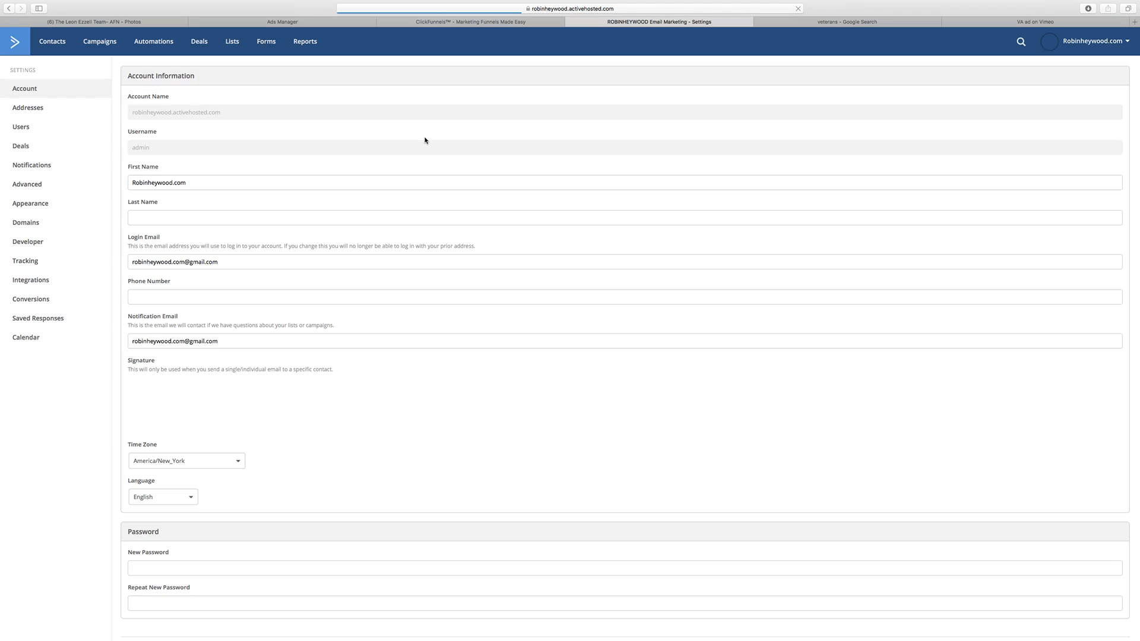
click(26, 127)
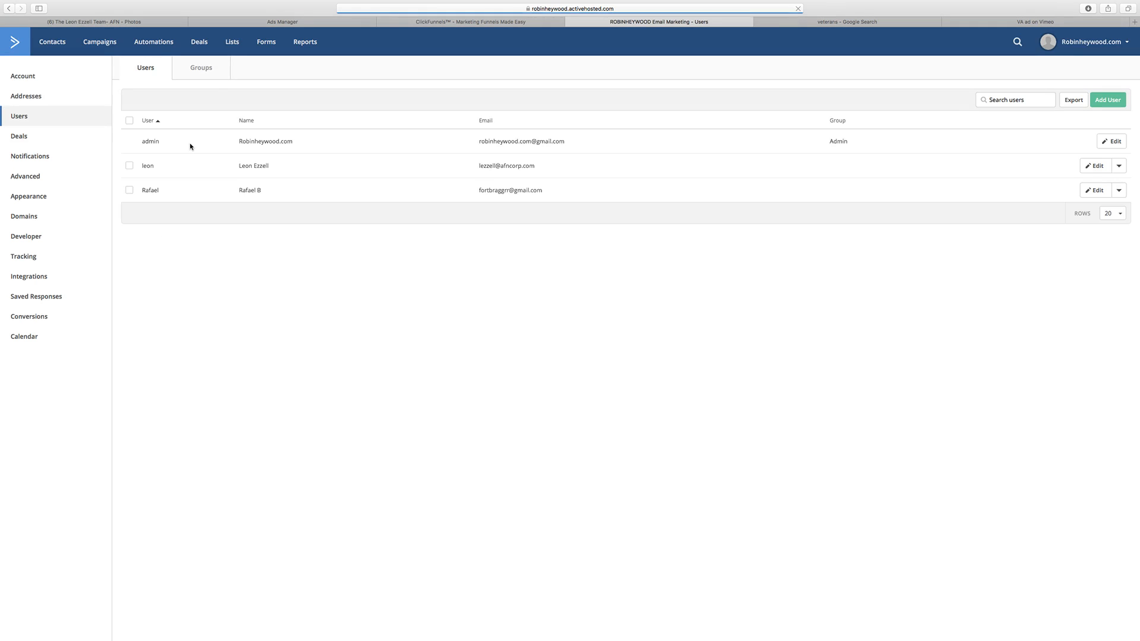
click(202, 68)
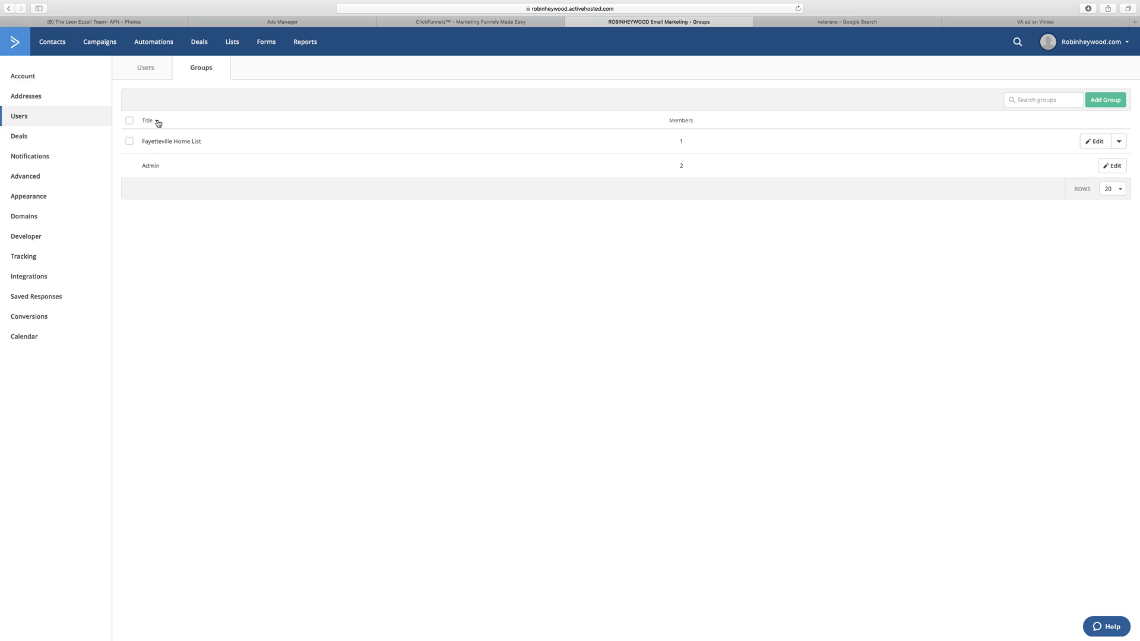
Step: Start a new user group titled Clients and deselect the Fayetteville Homes List
click(1117, 101)
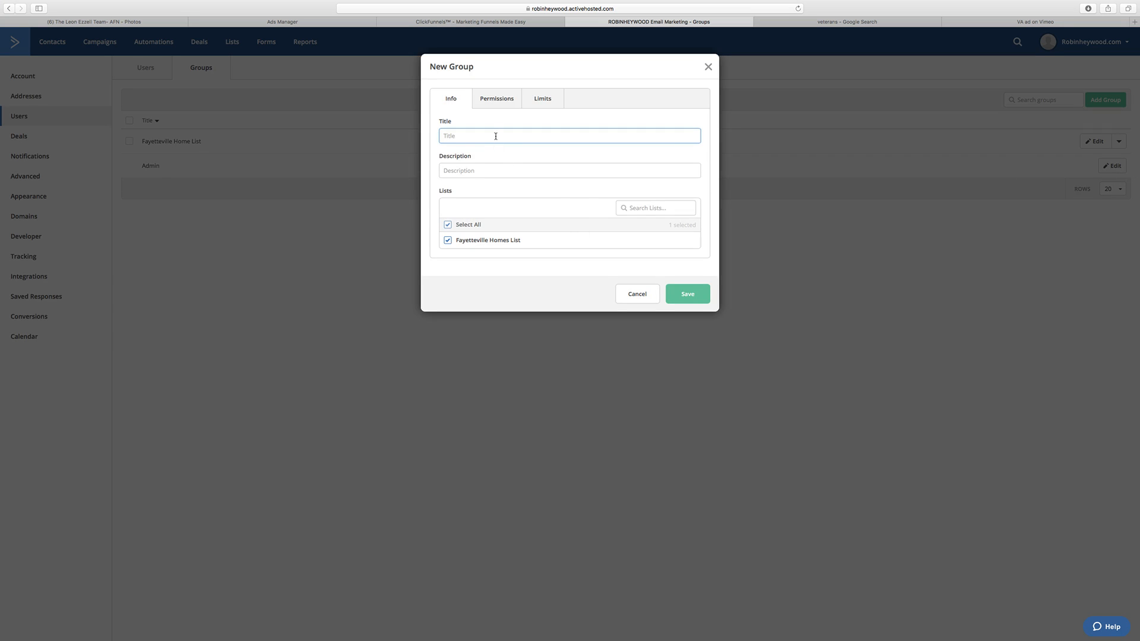
text(Clients)
click(447, 241)
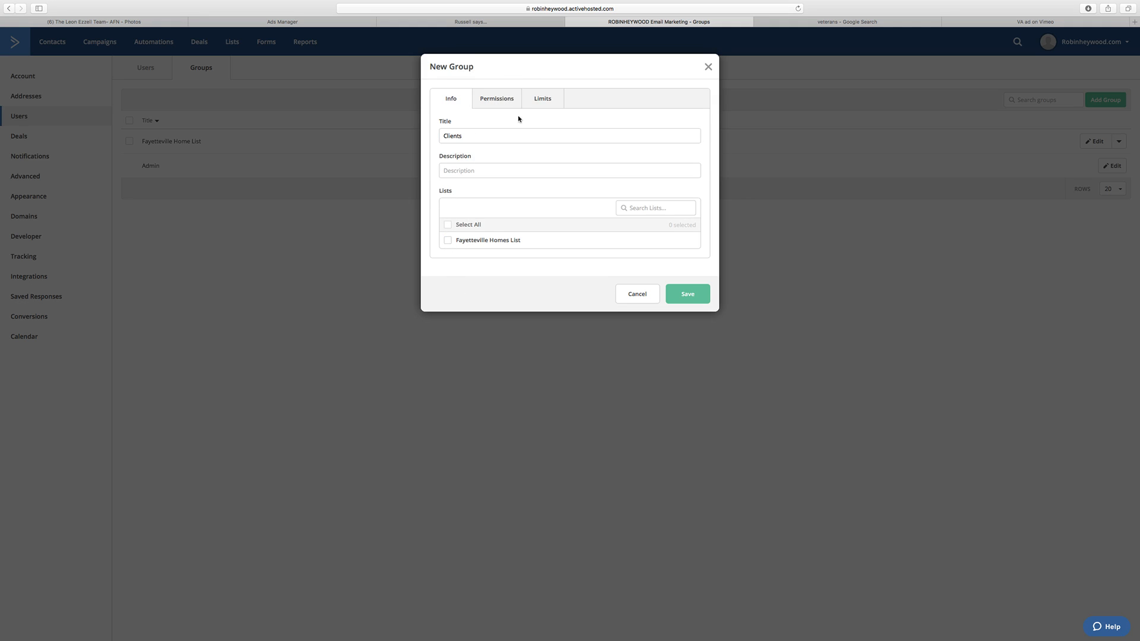
Step: Go through the Clients group's permission categories from Lists to Saved Responses, leave every permission unchecked, and save the group
click(496, 99)
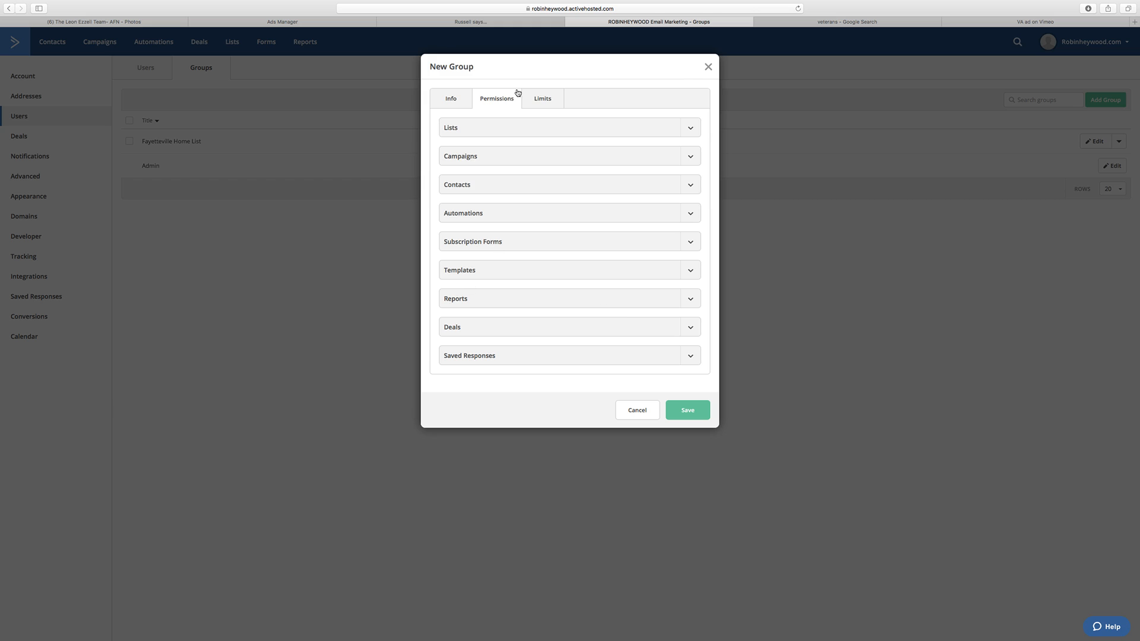
click(545, 100)
click(498, 99)
click(689, 128)
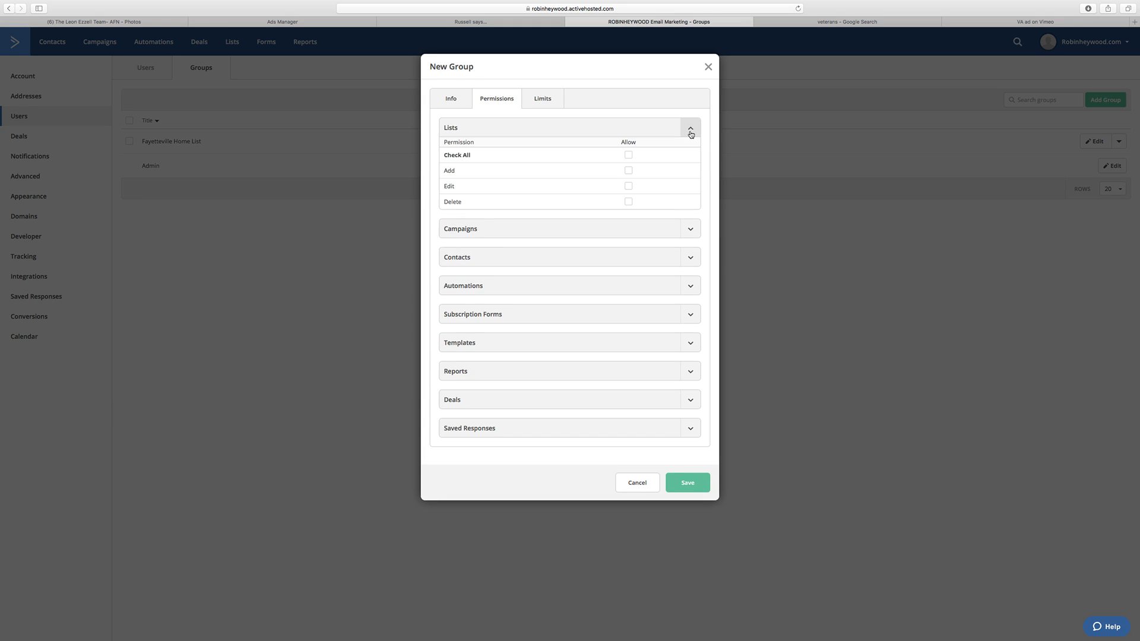
click(690, 232)
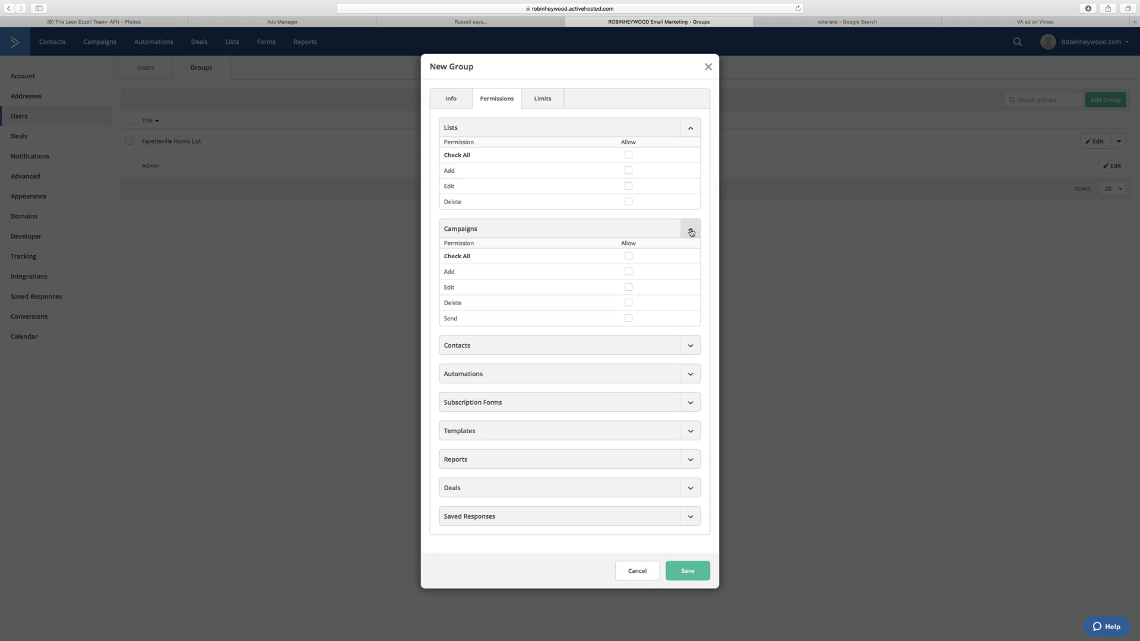
click(689, 345)
scroll(652, 350, down, 5)
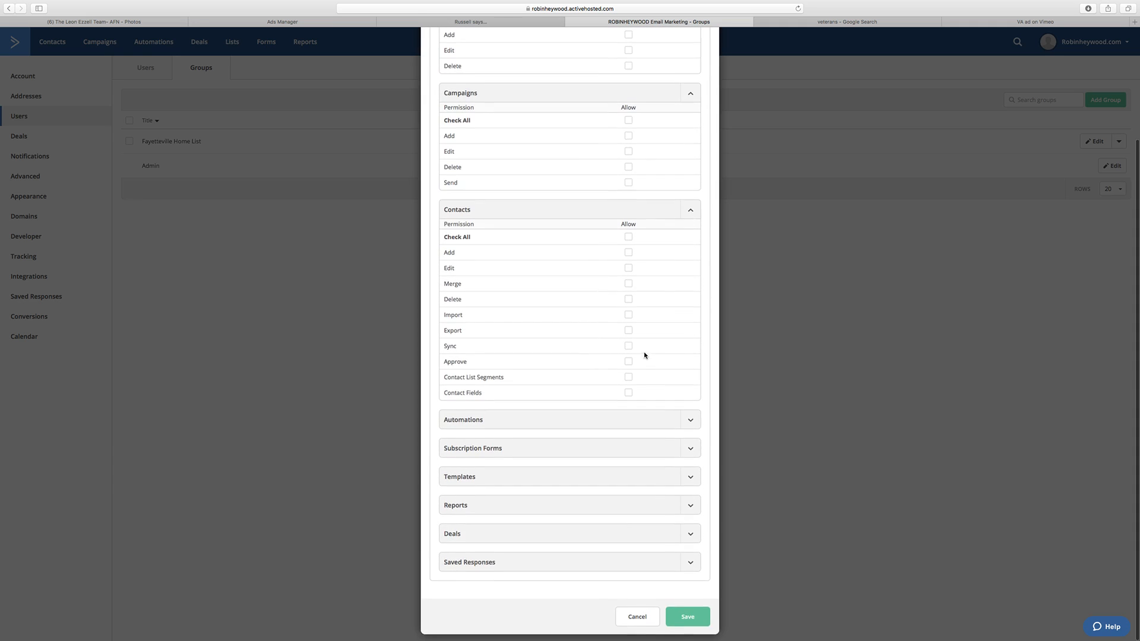
click(689, 421)
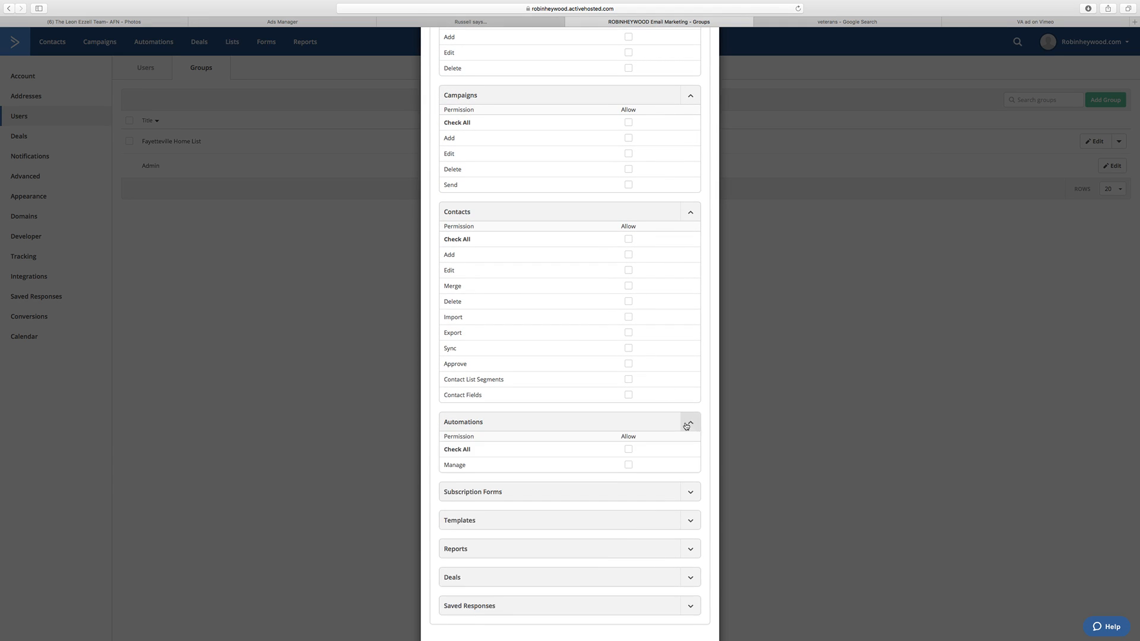
scroll(651, 390, down, 2)
click(682, 447)
scroll(671, 463, down, 2)
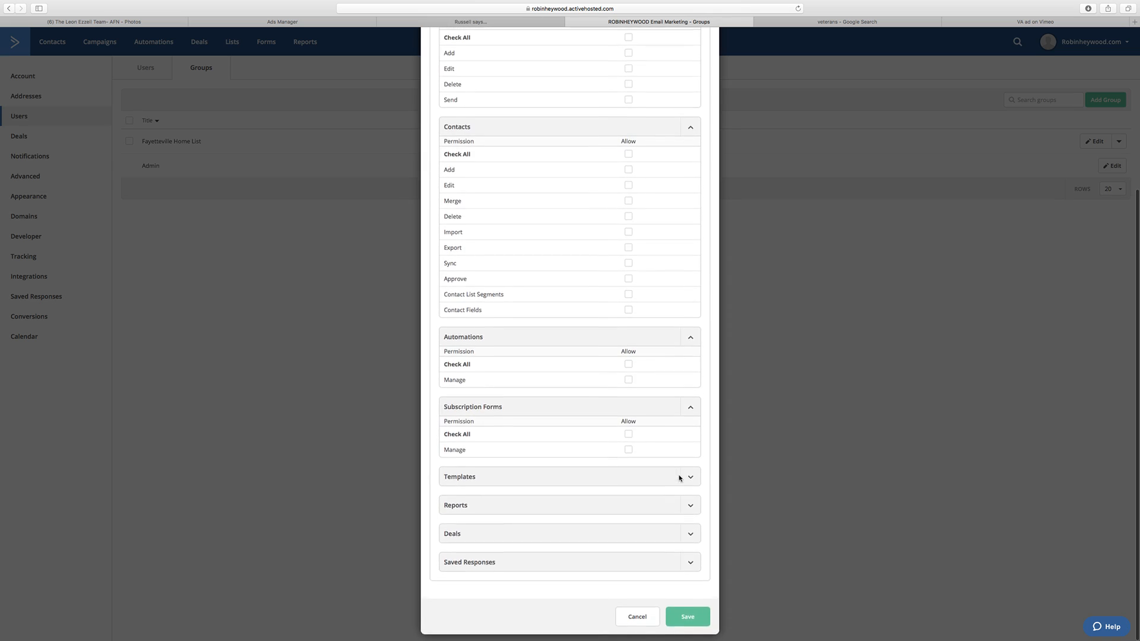
click(680, 474)
scroll(668, 469, down, 3)
click(688, 506)
scroll(692, 504, down, 3)
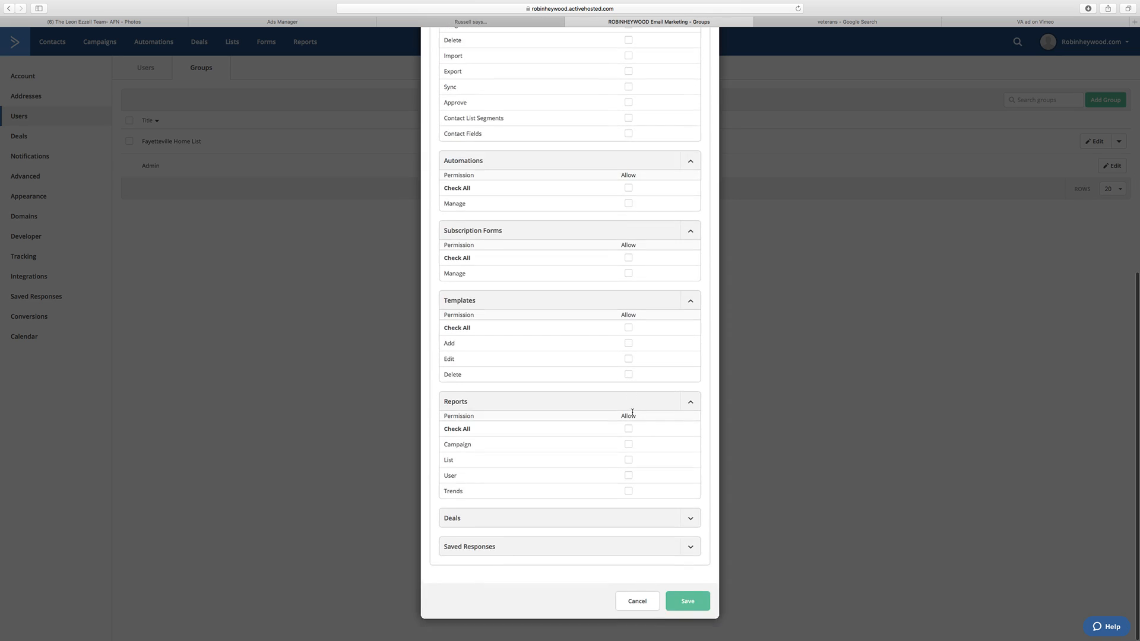
click(690, 536)
scroll(677, 525, down, 3)
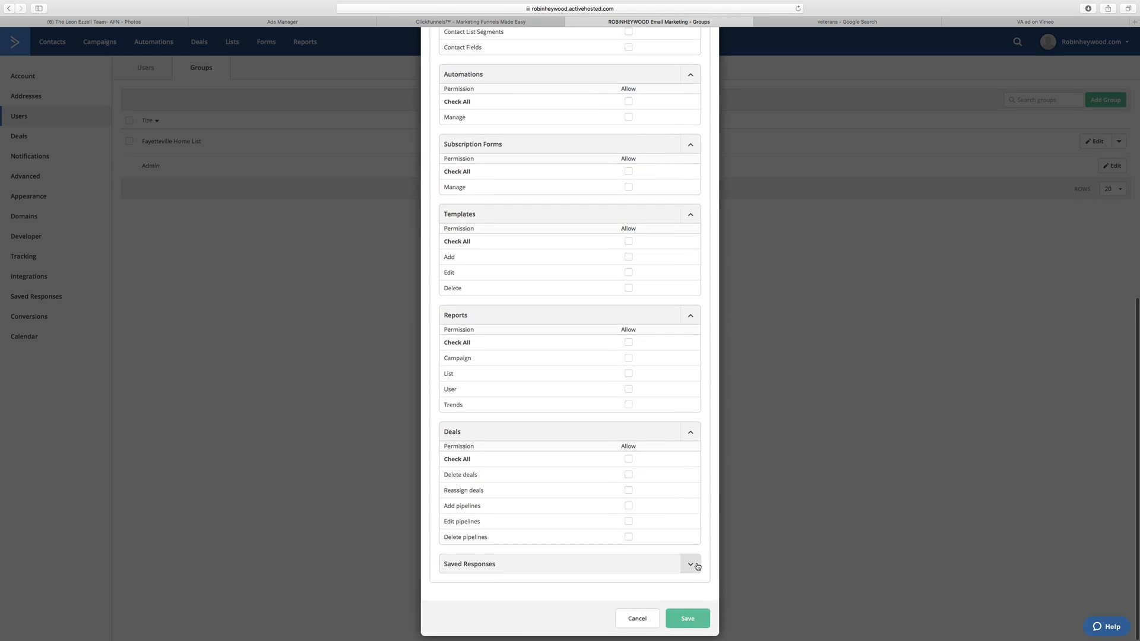
click(690, 564)
scroll(638, 474, up, 10)
scroll(683, 535, down, 10)
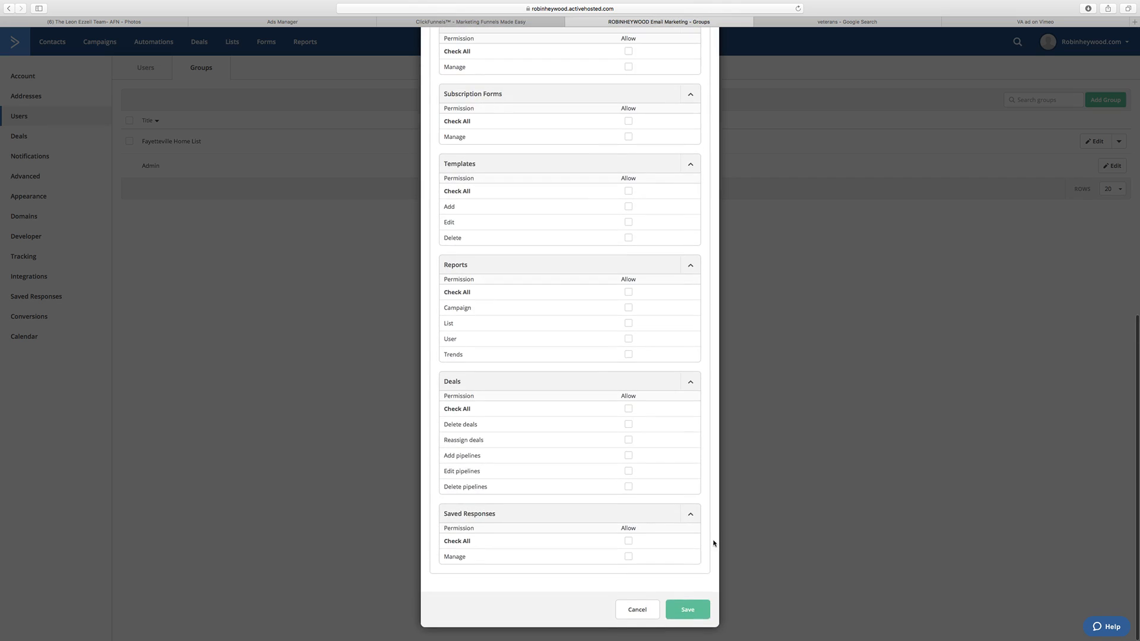
click(699, 618)
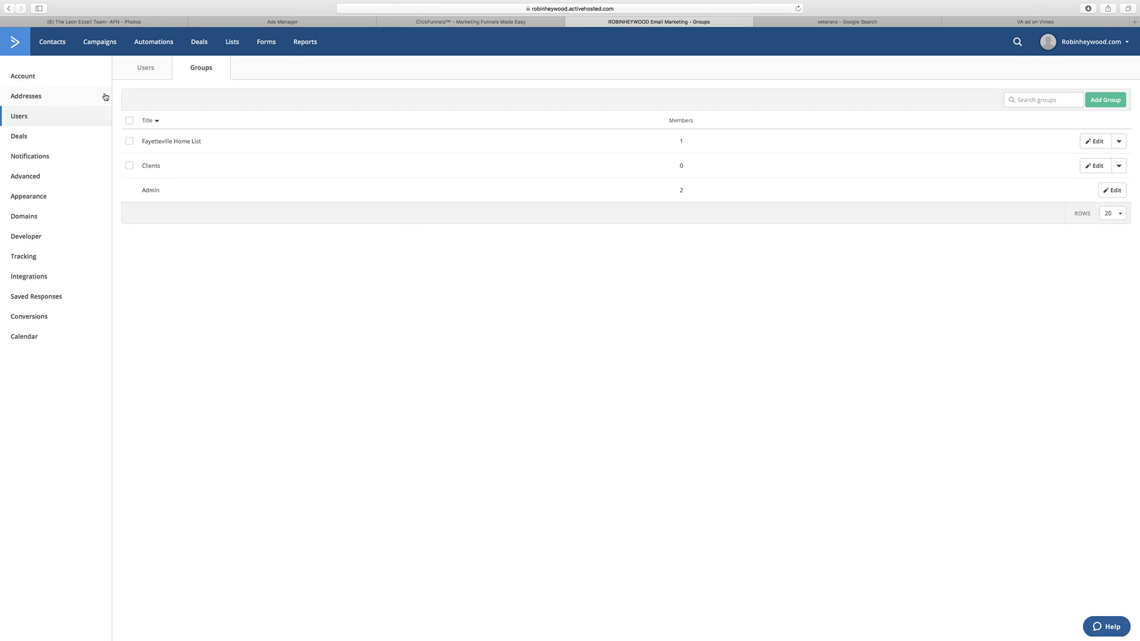
Step: Reassign the second listed user from the Admin group to the Clients group and save the change
click(142, 67)
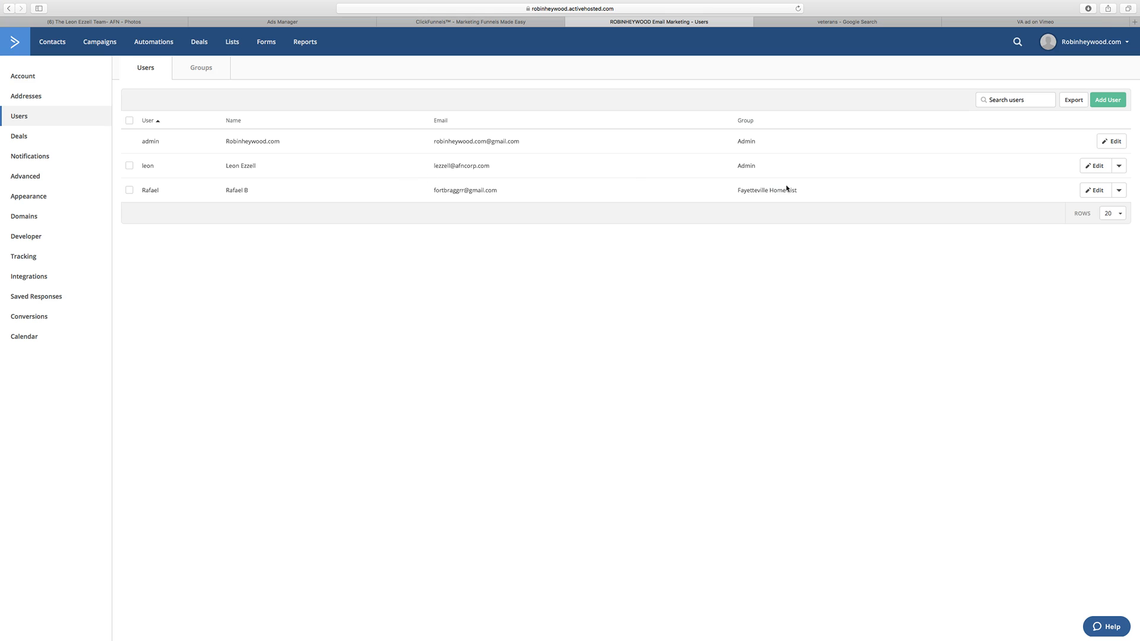
click(1095, 166)
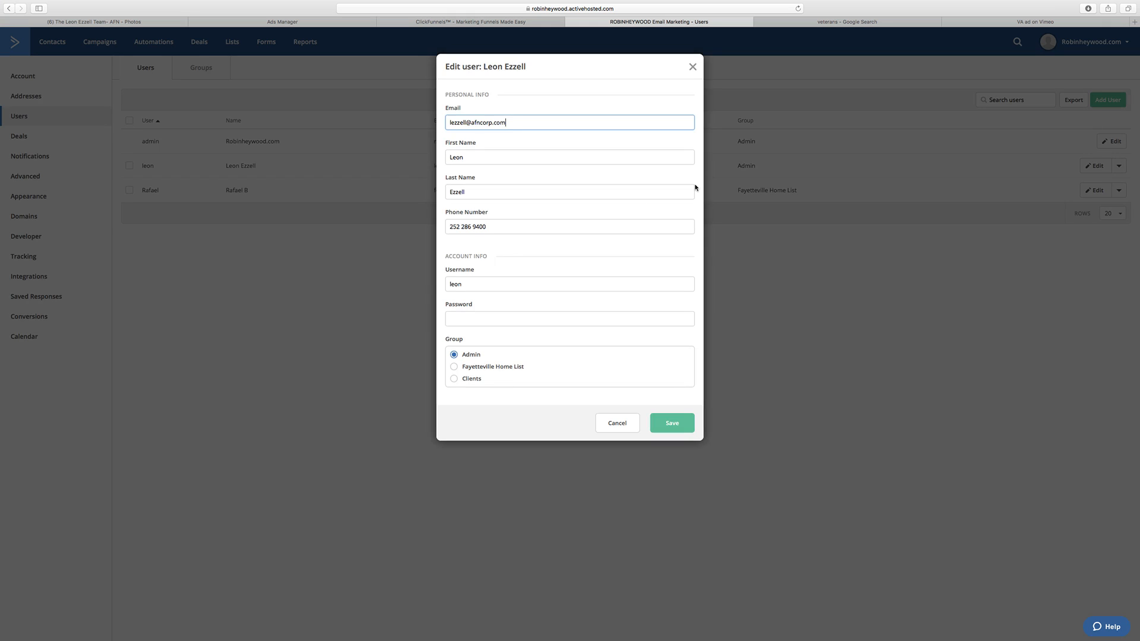
click(454, 379)
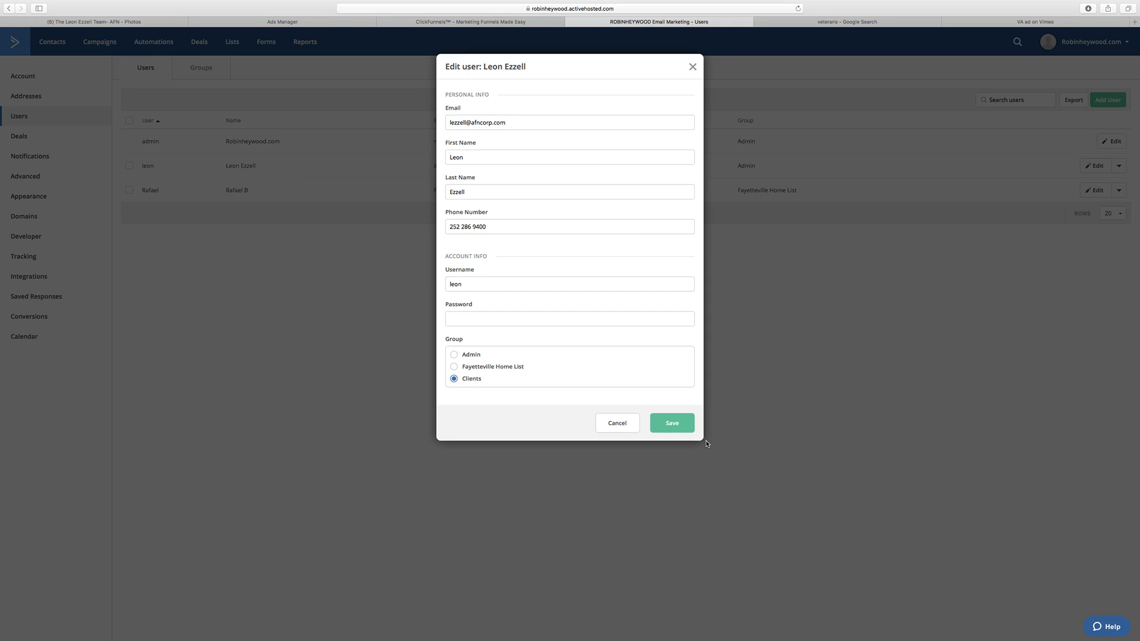
click(672, 423)
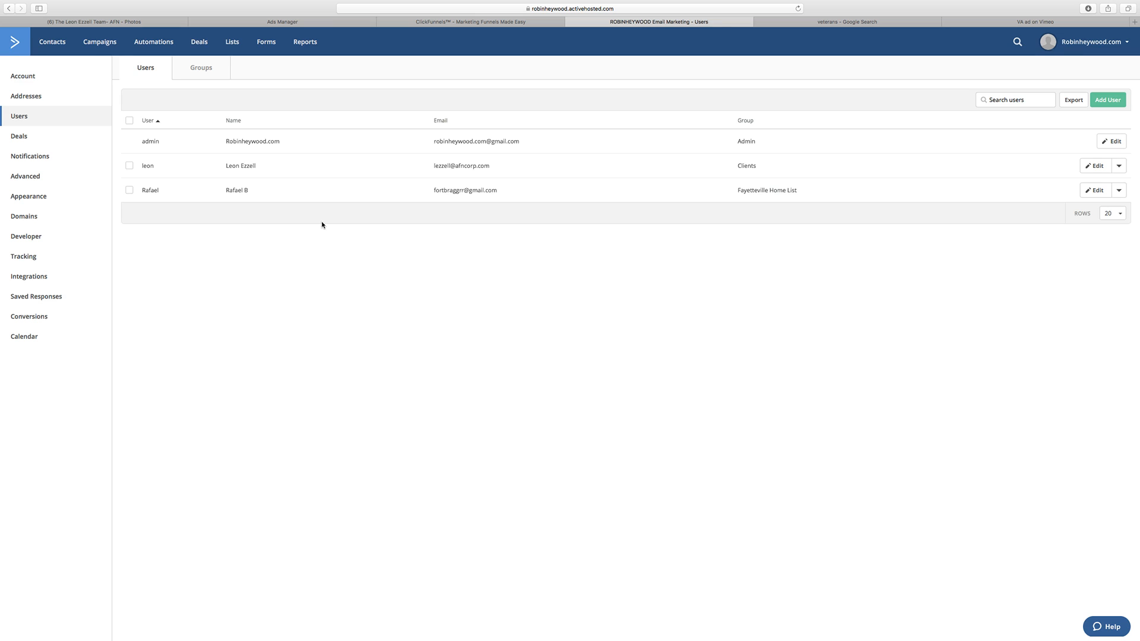
double_click(236, 166)
triple_click(237, 167)
drag(772, 168, 740, 167)
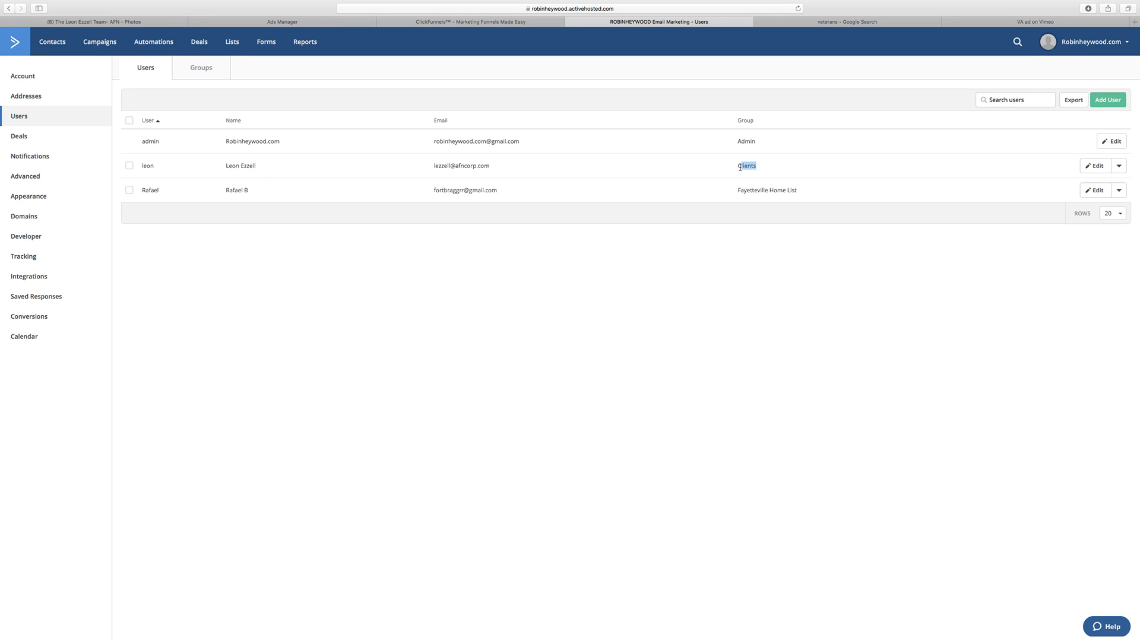
Step: Go over the new user form's contact, username, password and group fields, and close it without adding anyone
click(1108, 100)
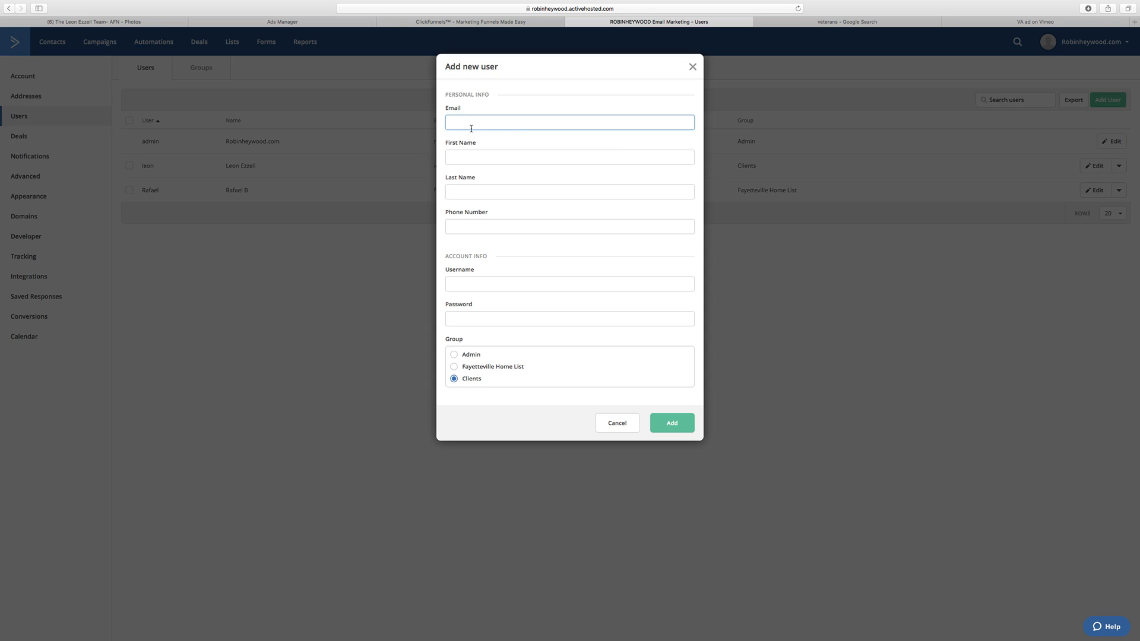
click(481, 158)
click(479, 194)
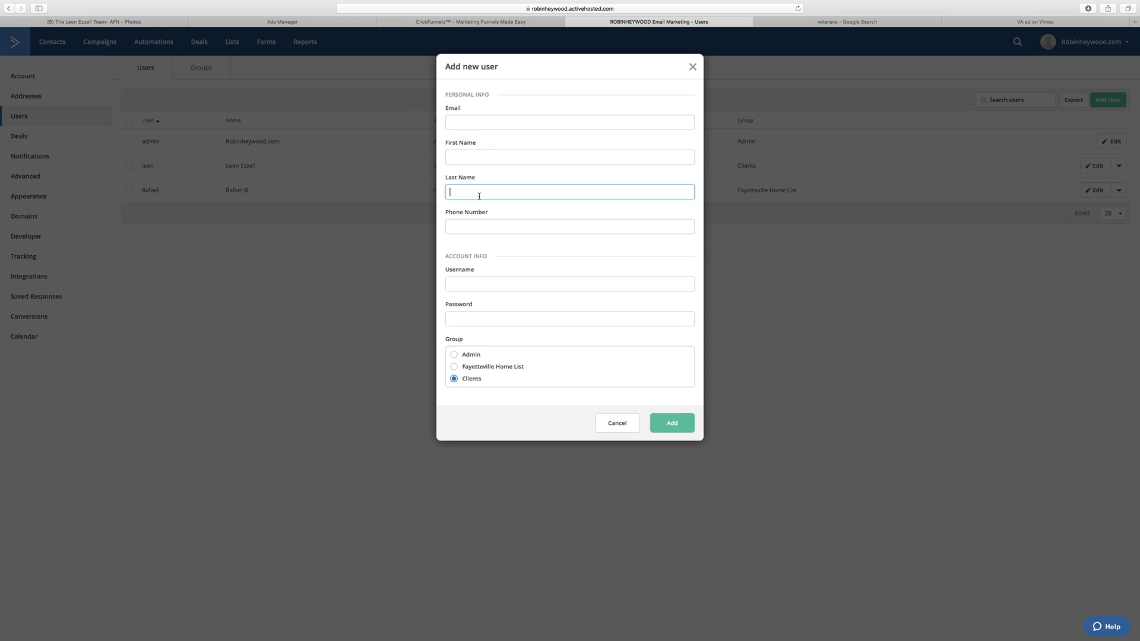
click(480, 228)
click(464, 286)
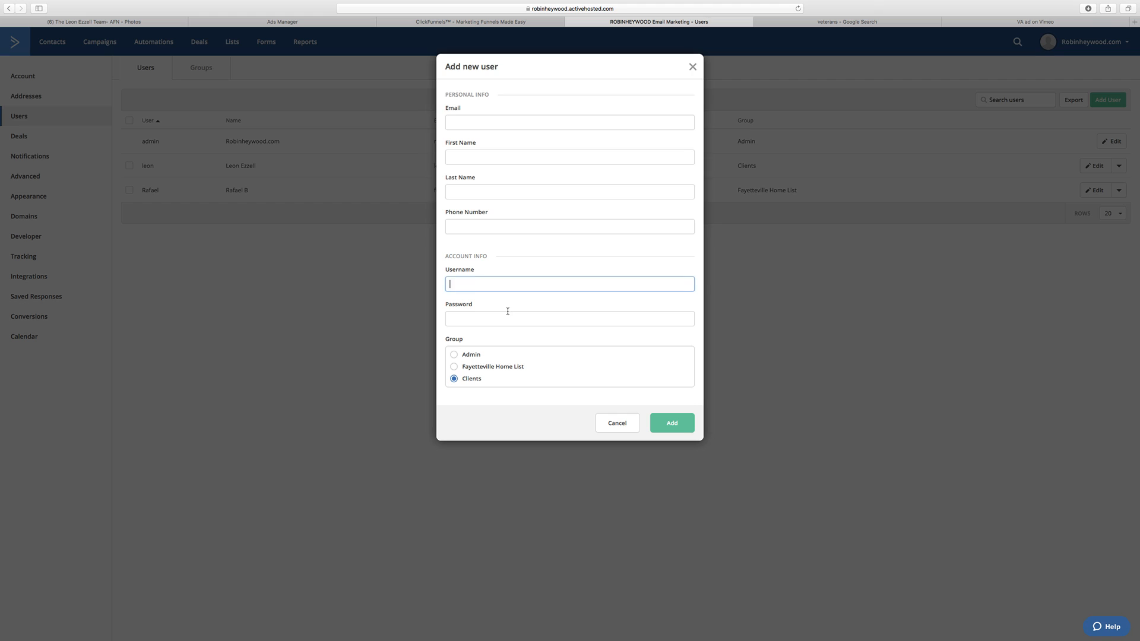
click(498, 319)
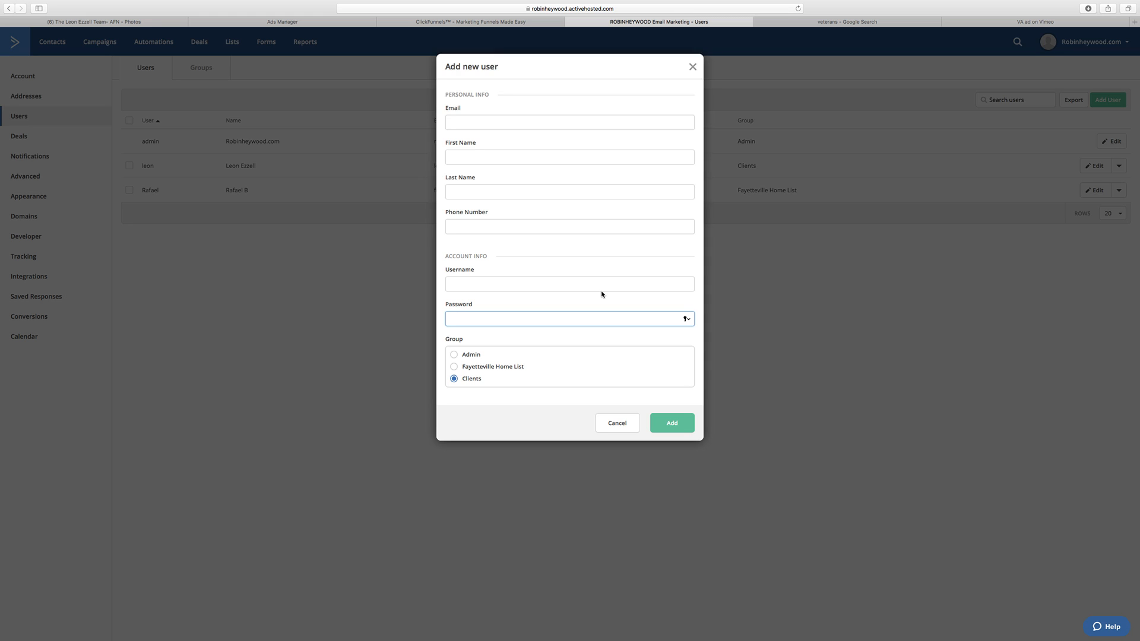
click(616, 428)
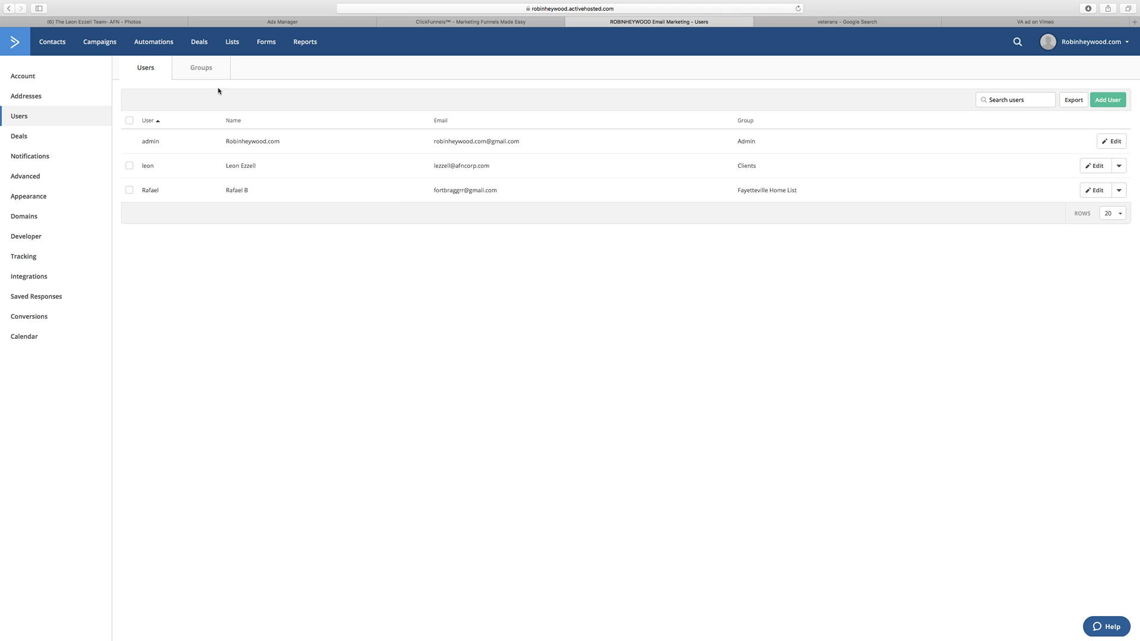
drag(226, 167, 277, 166)
click(303, 325)
Step: Create a new automation from scratch and start it without a trigger
click(173, 52)
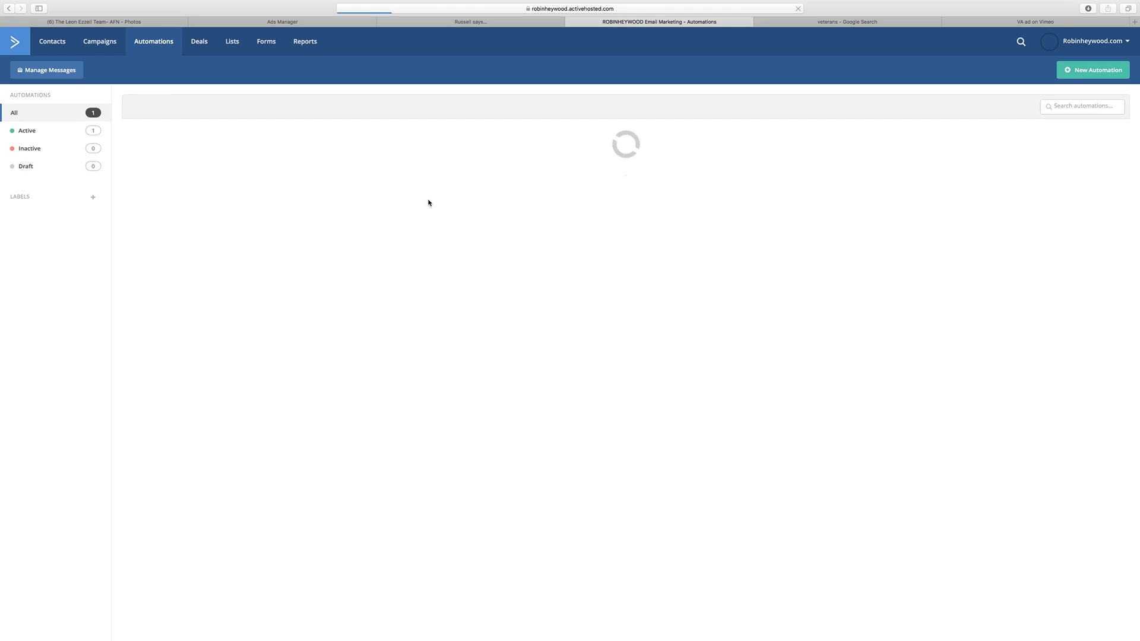
click(1093, 70)
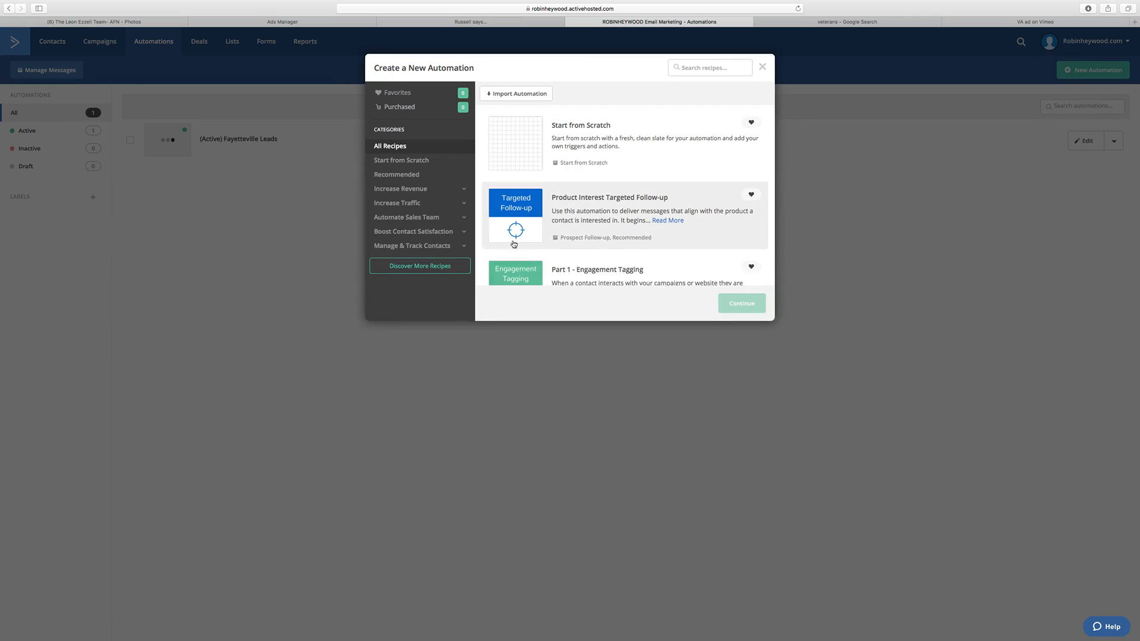
click(525, 145)
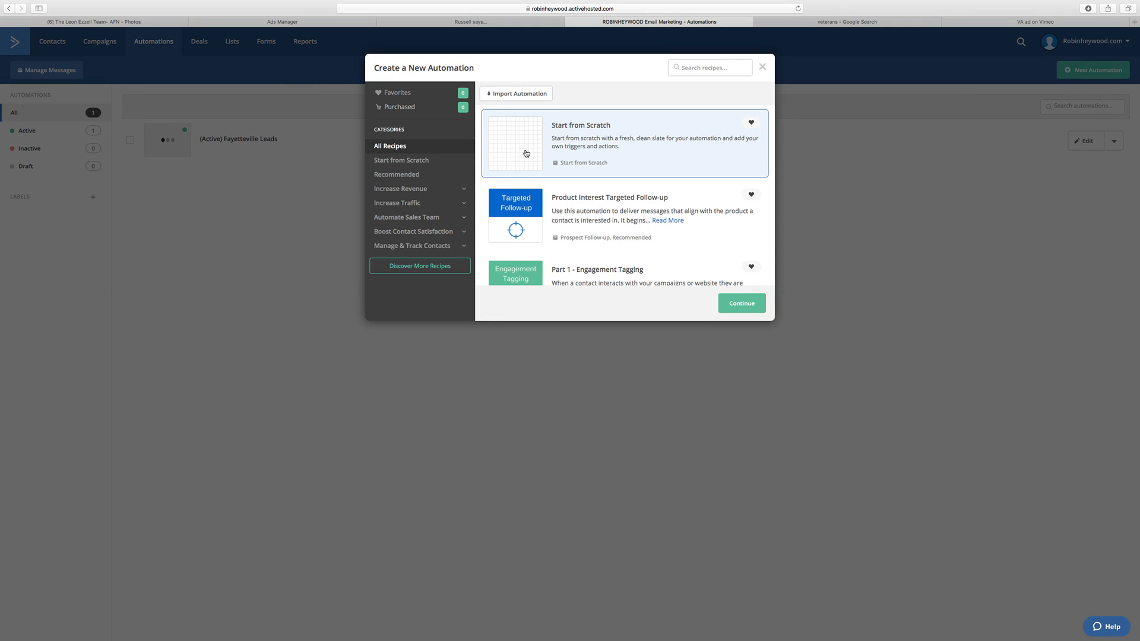
click(751, 313)
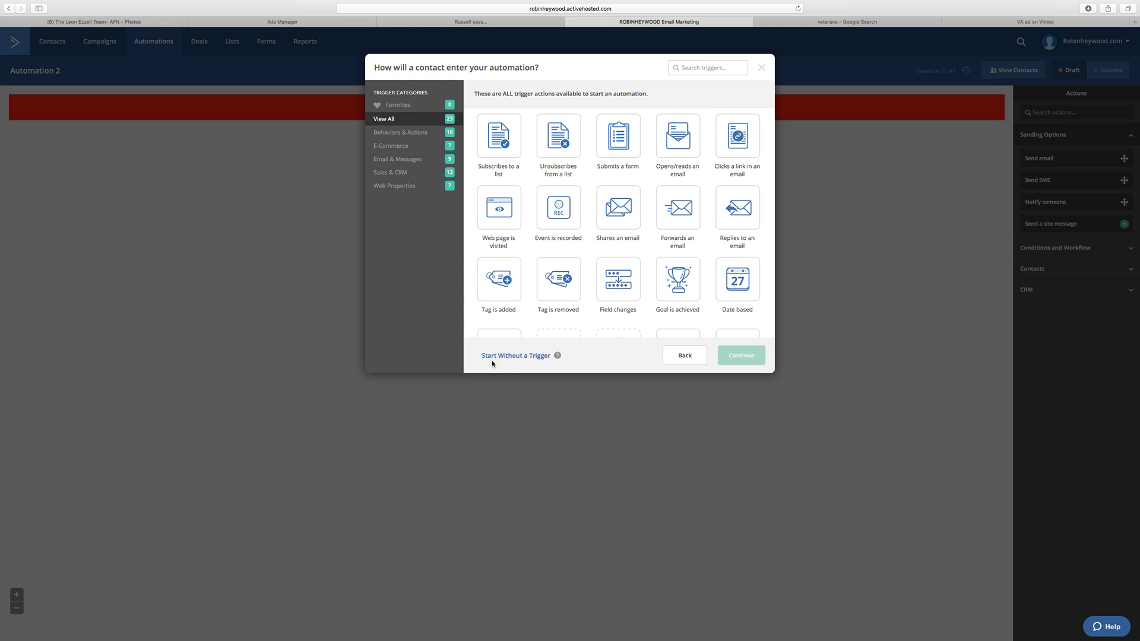
click(527, 355)
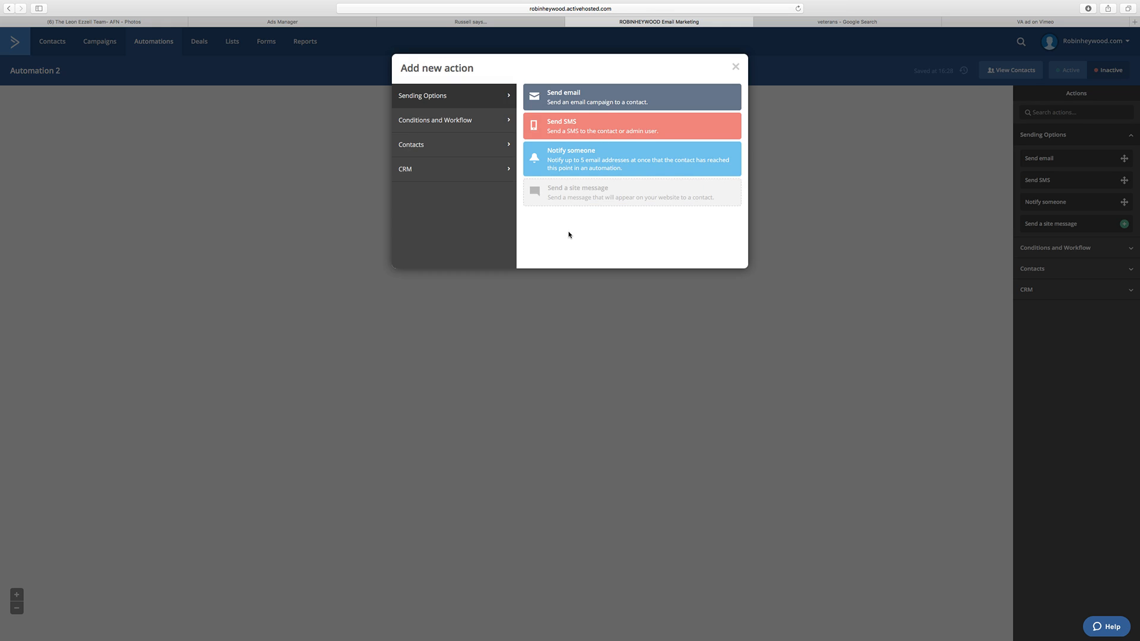
Step: Add a Send email action to the automation and create a new email named Notify Client for it
click(579, 104)
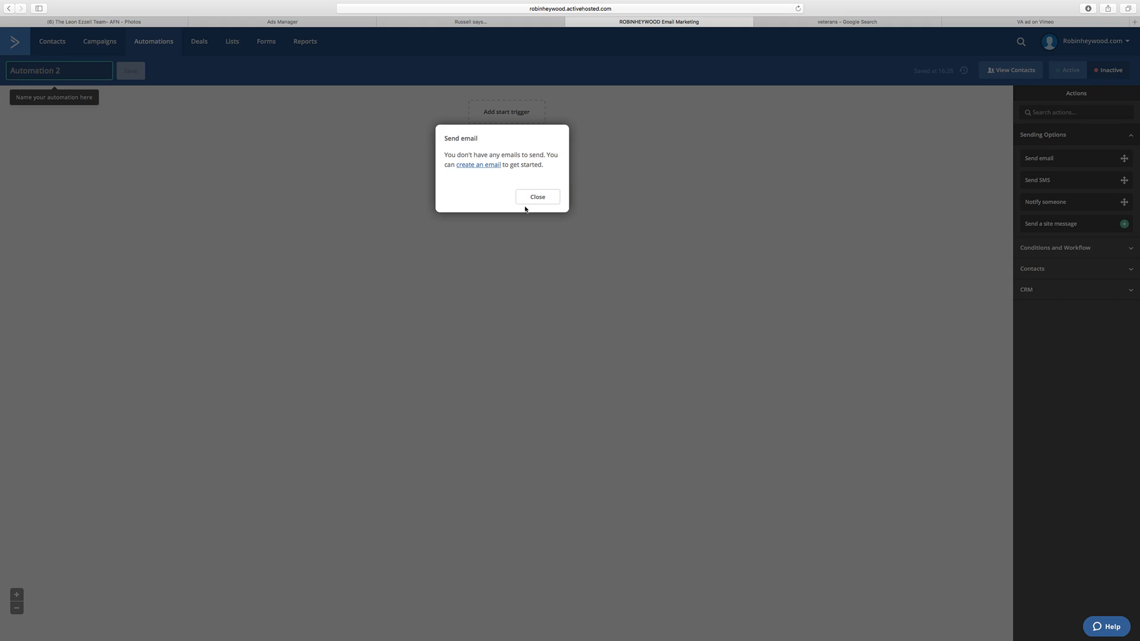
click(485, 166)
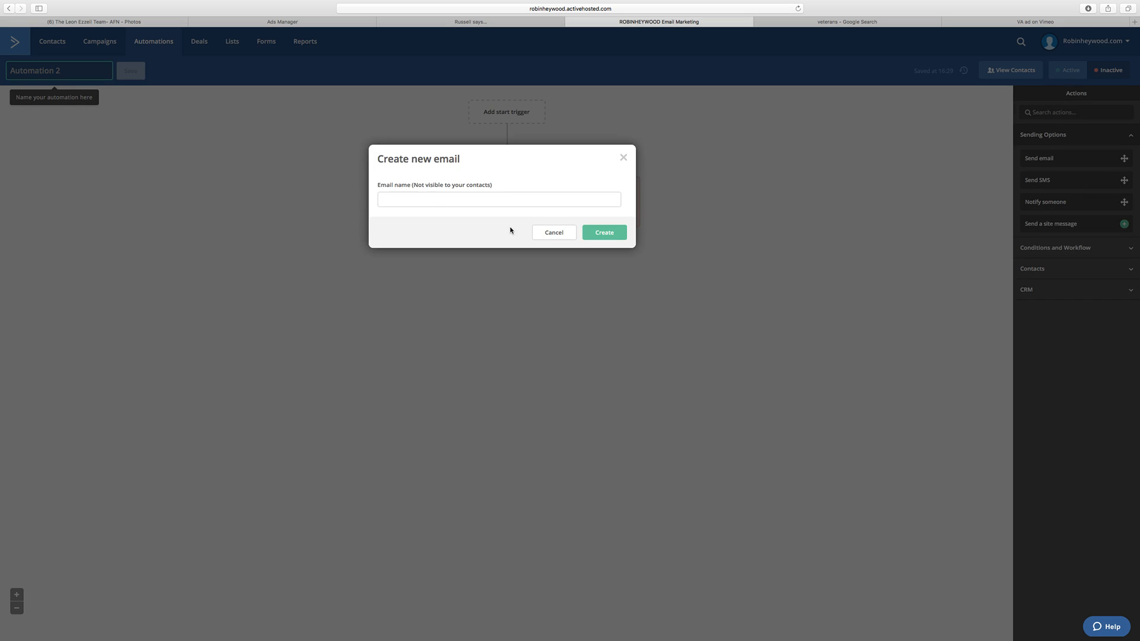
click(432, 198)
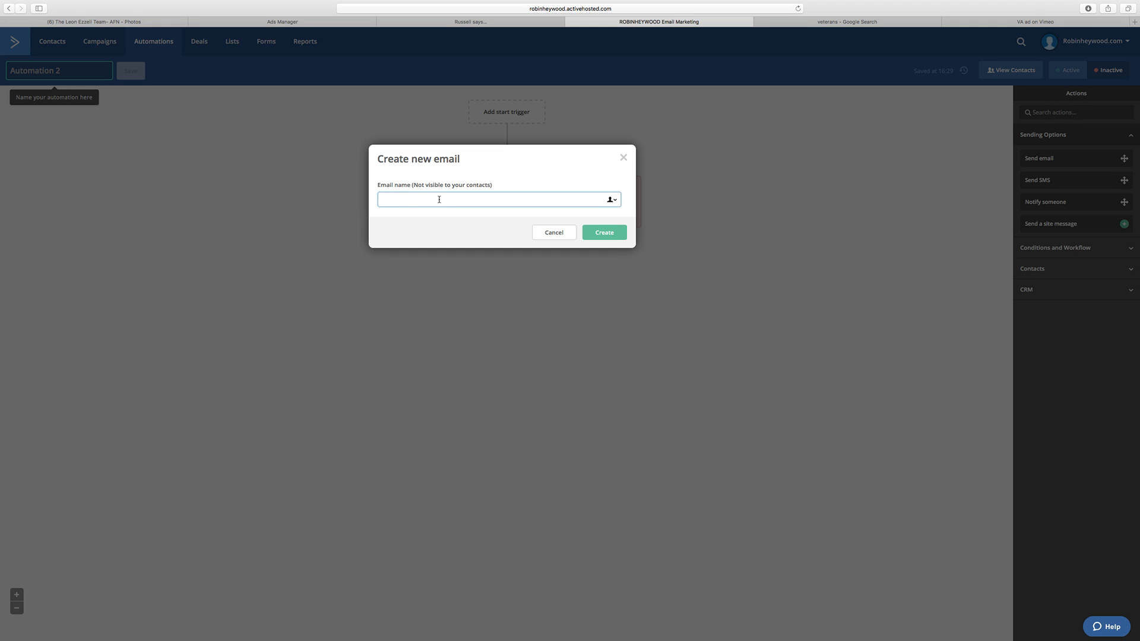
text(Notify Clients)
click(606, 233)
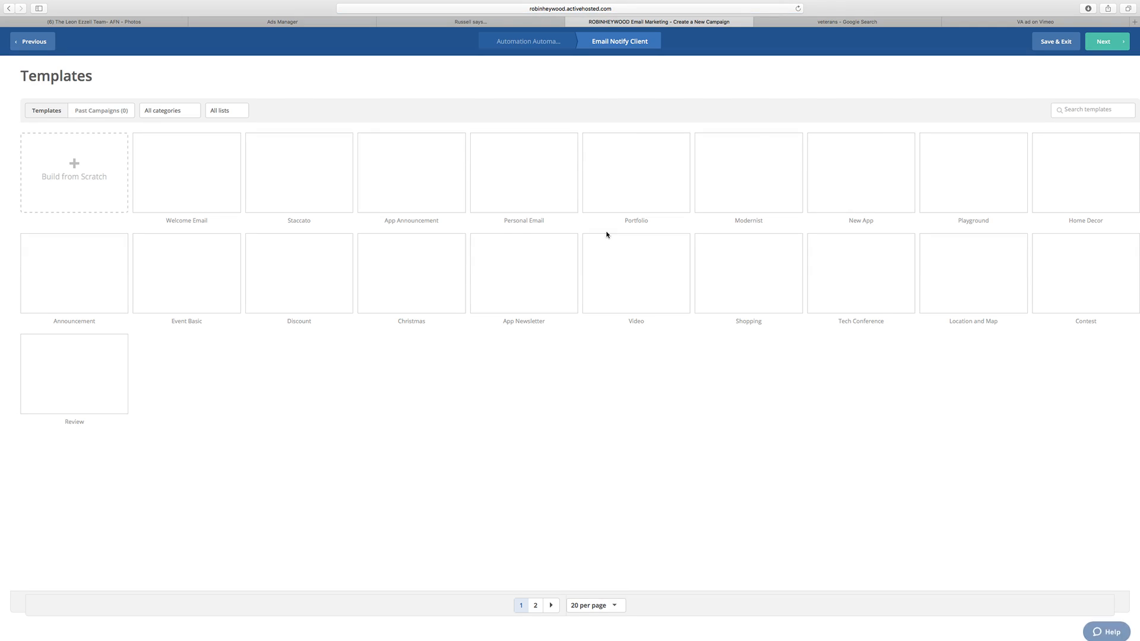
Step: Build the Notify Client email from scratch using the Text Only template type
mouse_move(434, 227)
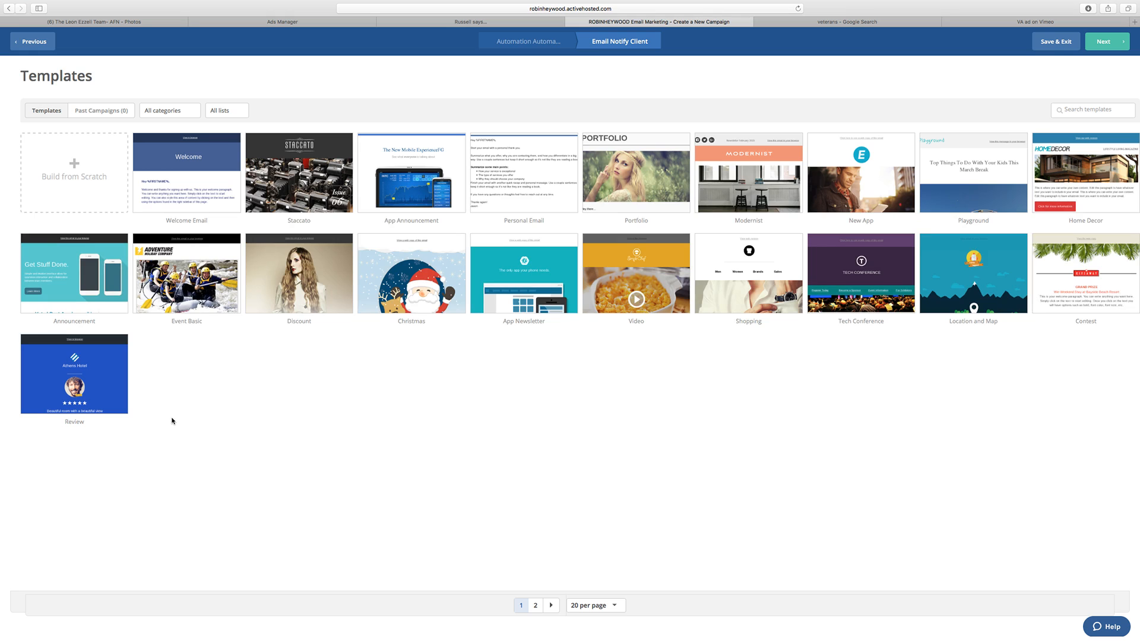
click(51, 190)
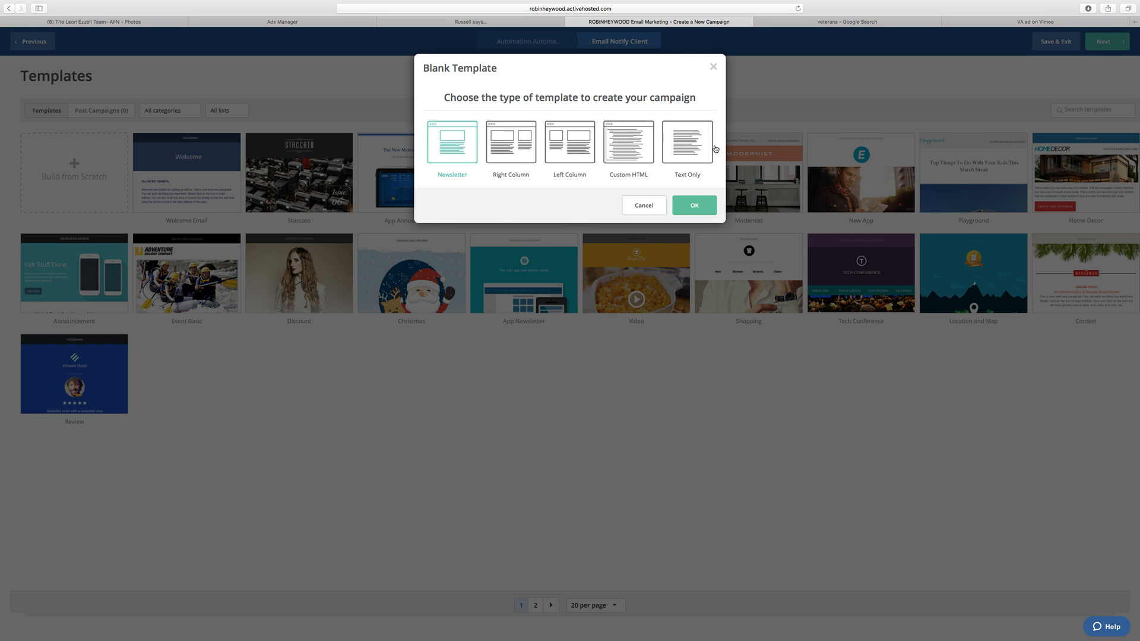
click(695, 152)
click(692, 216)
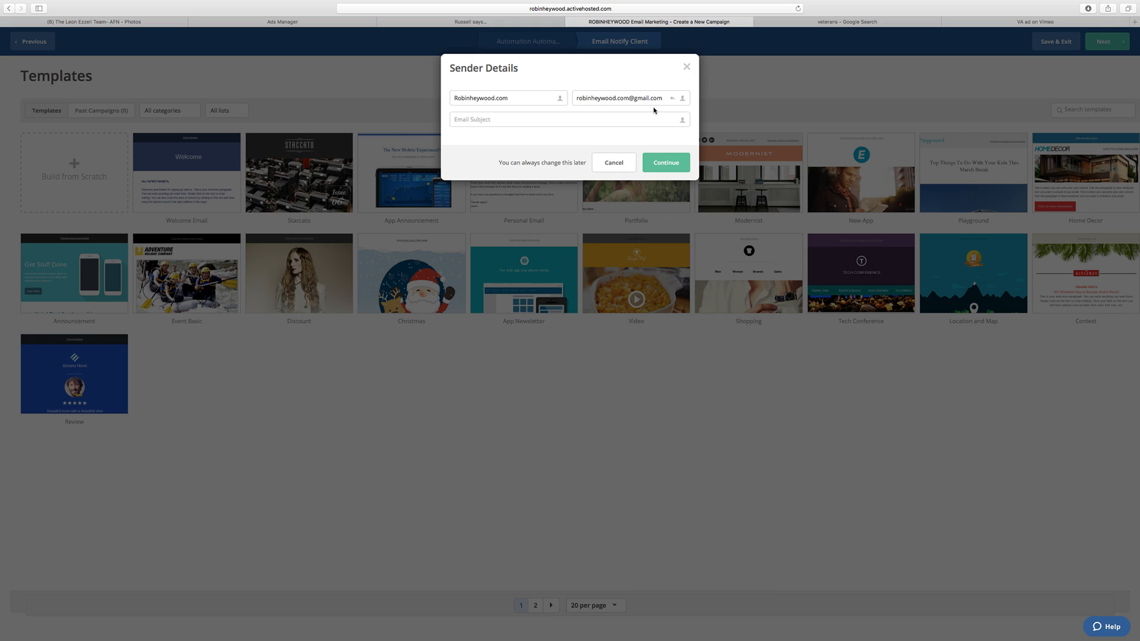
Step: Set the email subject to "You have a new lead!", change the sender name to the sender's full name, and continue
click(487, 119)
text(You have a new lead!)
drag(494, 98, 538, 99)
key(BackSpace)
click(476, 98)
key(BackSpace)
text(H)
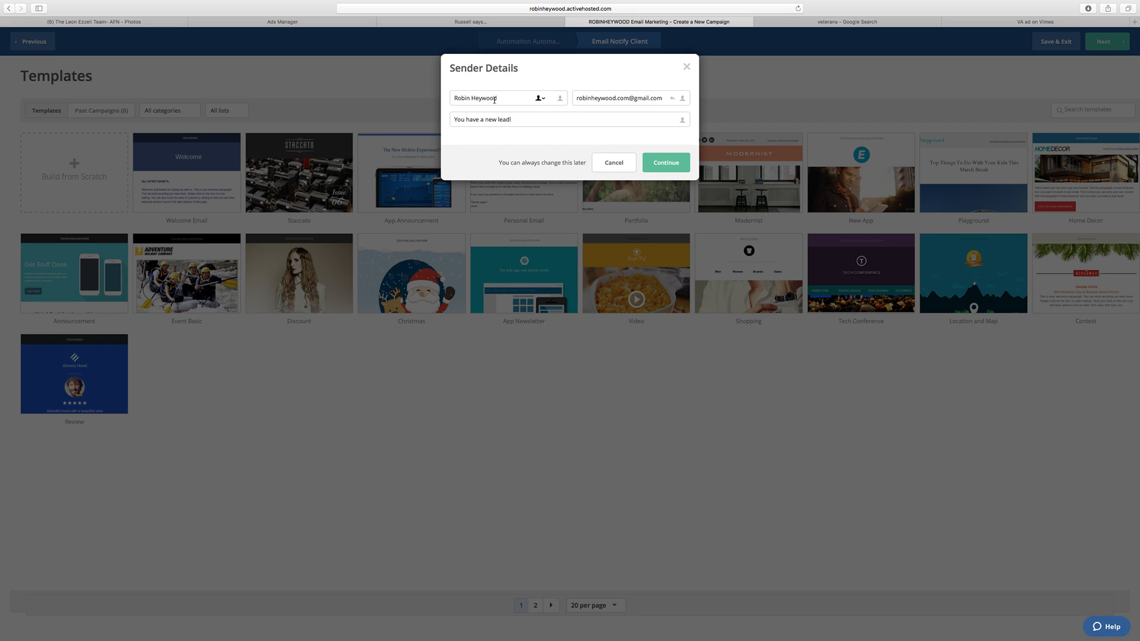
click(660, 166)
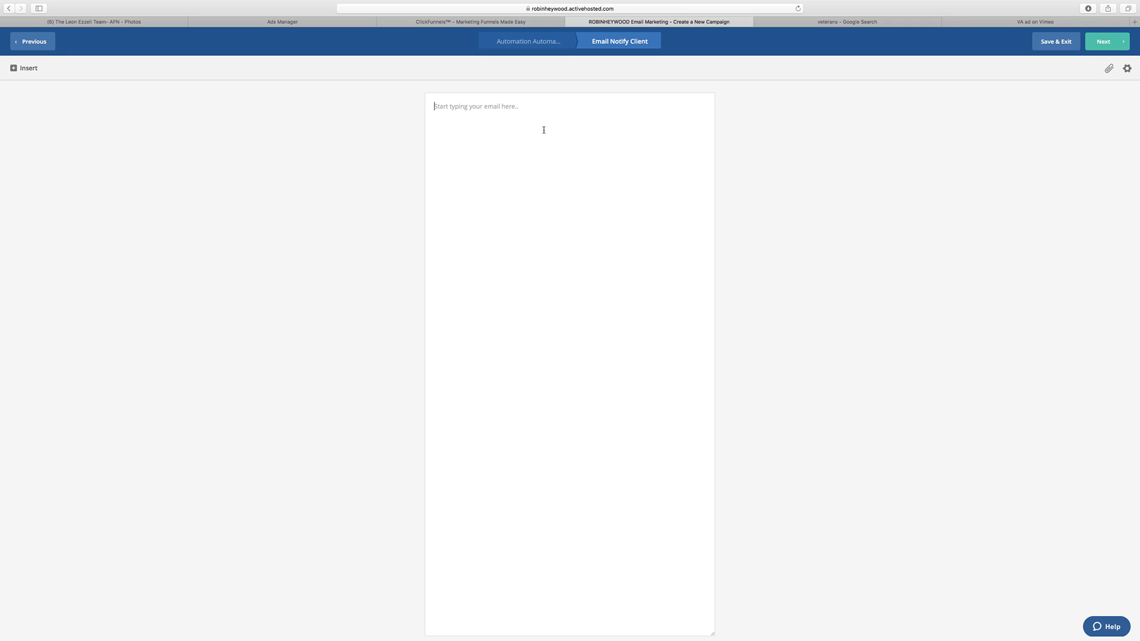
Step: Write a greeting to the client by first name and begin the next paragraph by introducing the sender by full name
key(Return)
key(BackSpace)
key(BackSpace)
key(BackSpace)
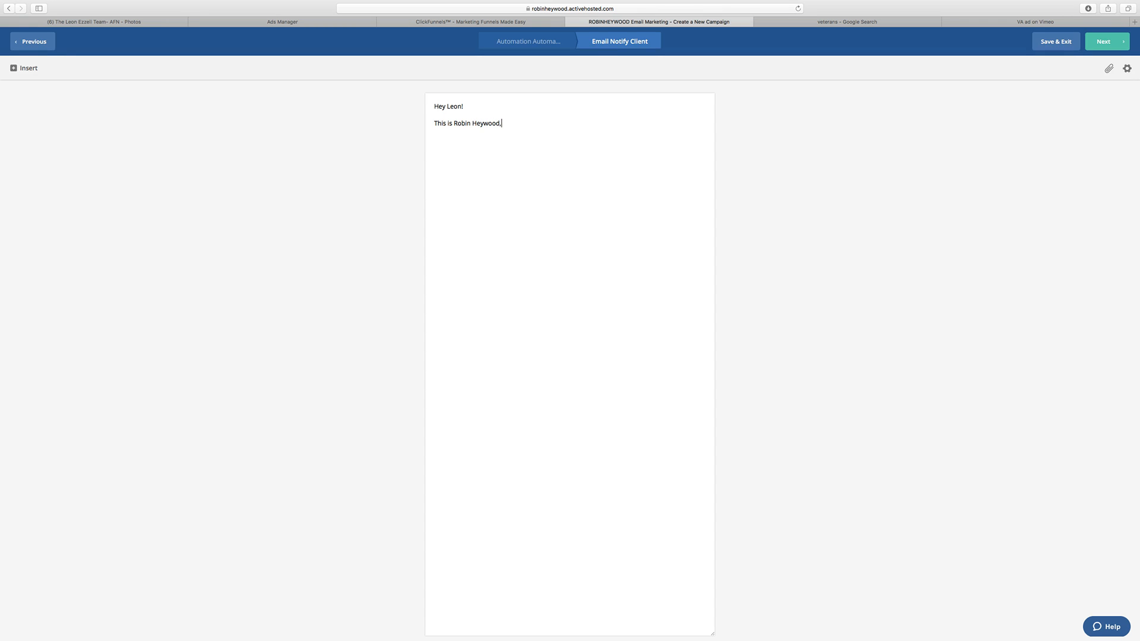
Step: Complete the paragraph with ", just wanted to let you know I got you a NEW lead!" and add the line "Here is the lead information..."
key(Return)
text(He)
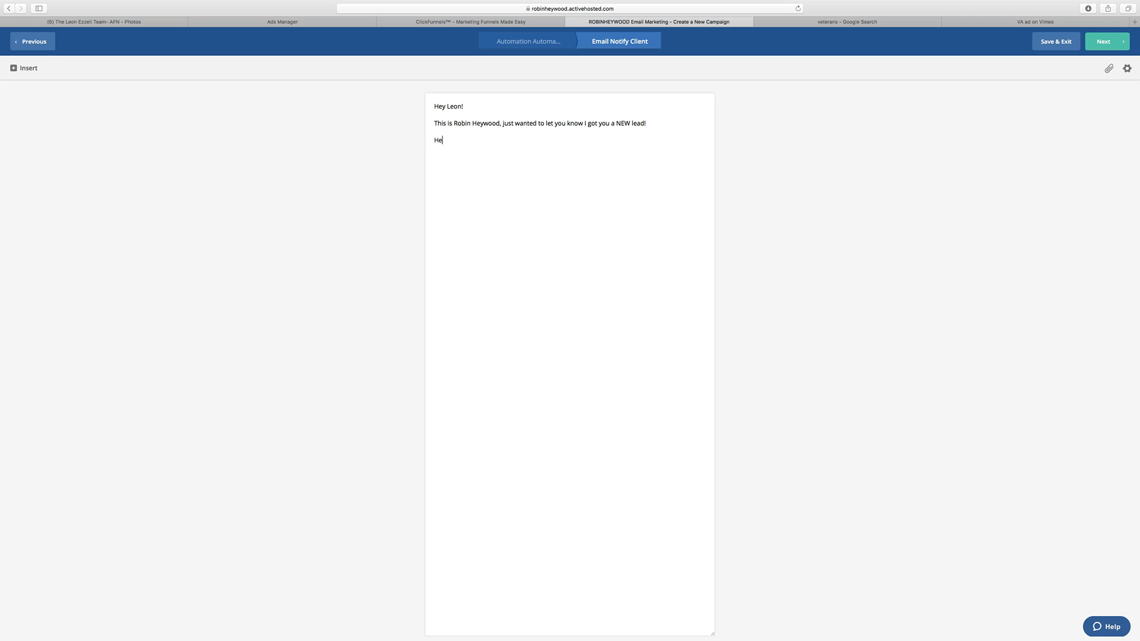
text(re is the lead information...)
key(Return)
Step: Insert the contact's Full Name personalization below the lead information line and label it "Name:"
click(24, 68)
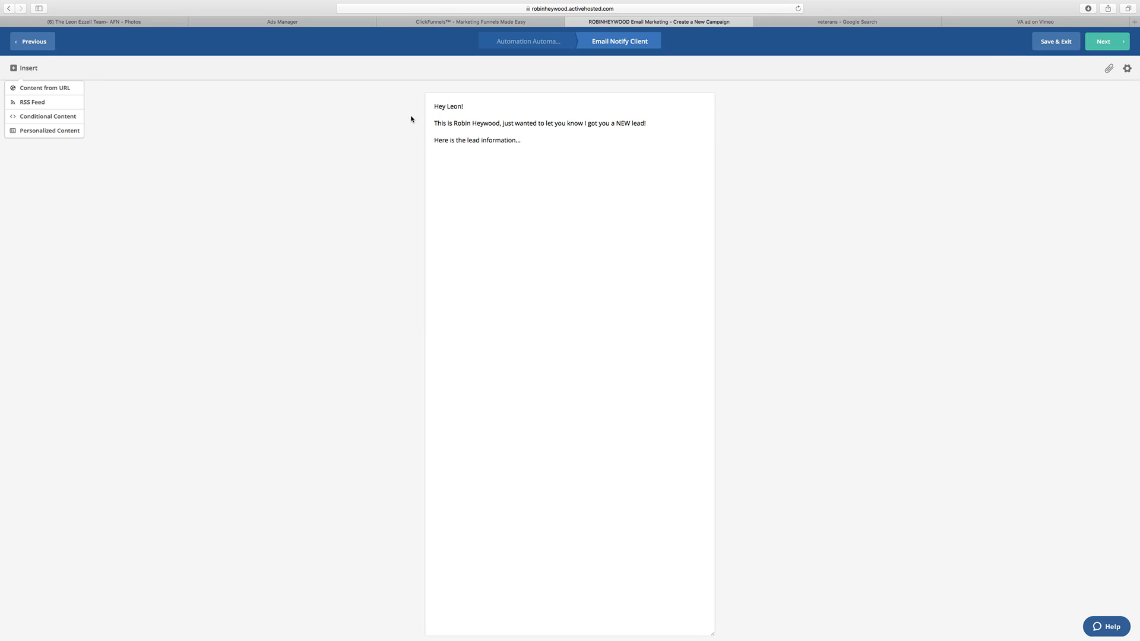
click(69, 131)
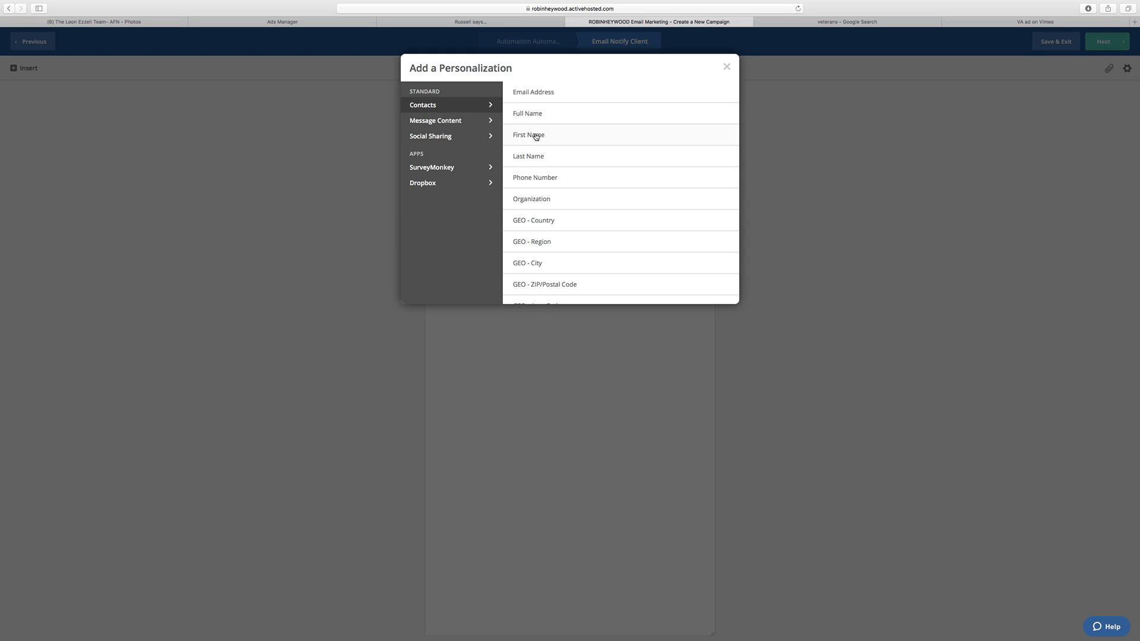
click(537, 112)
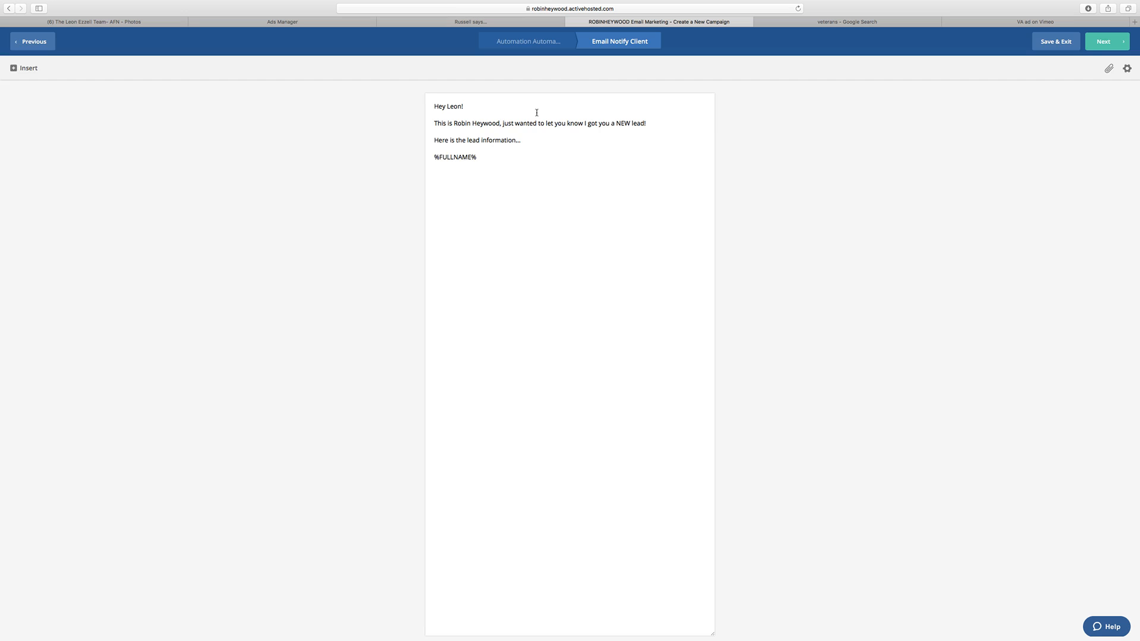
click(435, 157)
text(F)
key(BackSpace)
text(Name:)
drag(497, 157, 456, 159)
click(517, 157)
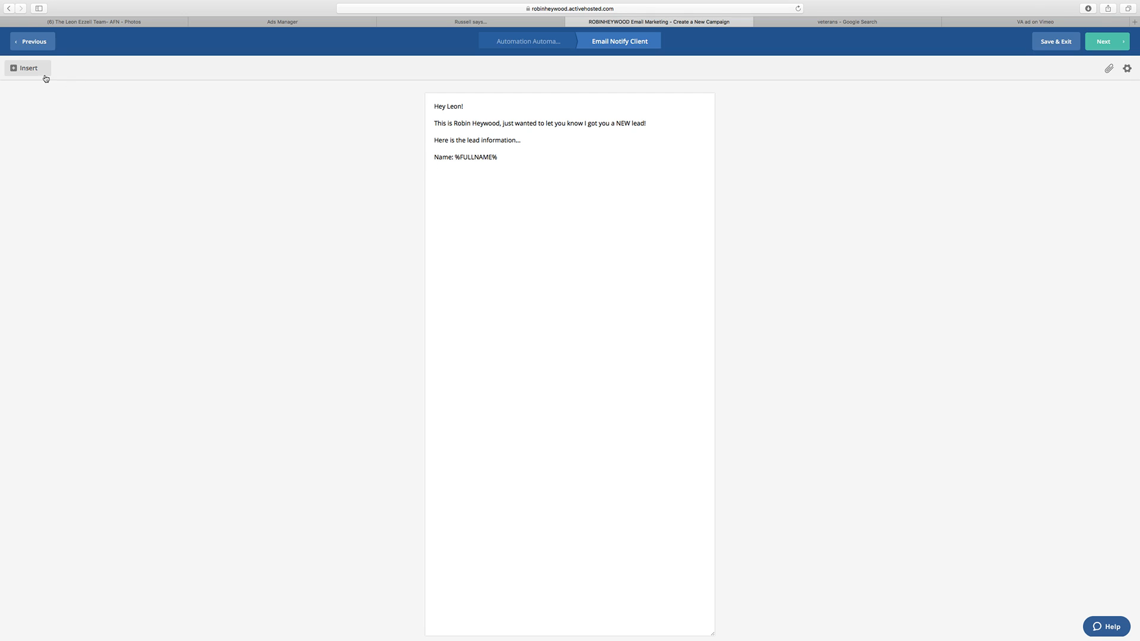
Step: Add "Email:" and "Phone:" lines under the name and insert the Email Address personalization after "Email:"
text(Email)
text(: )
text(Phone:)
click(24, 67)
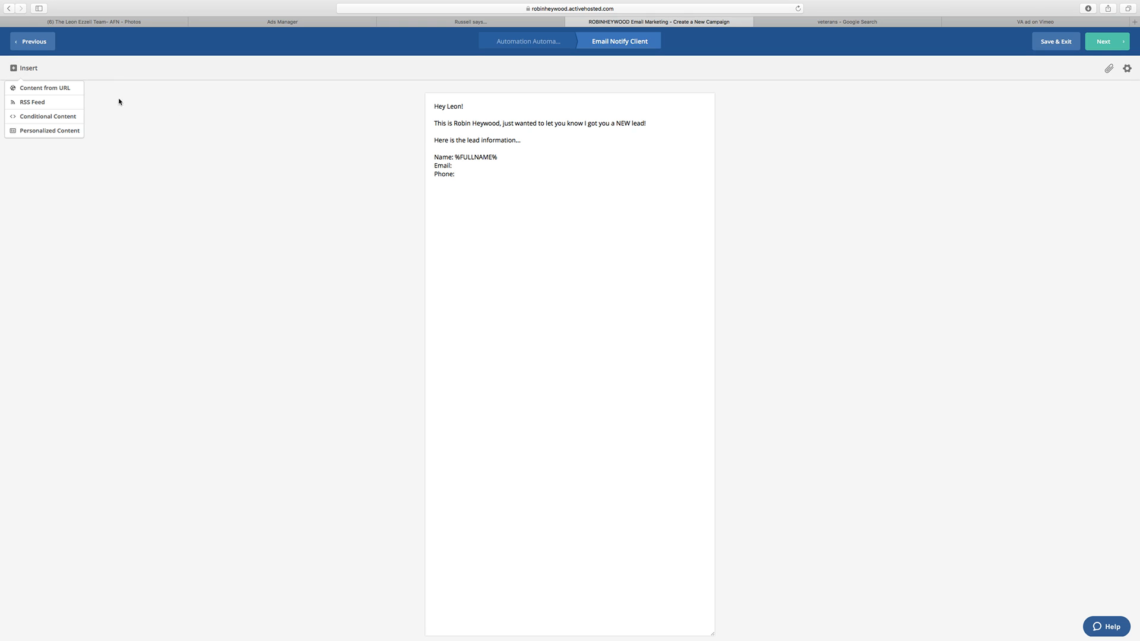
click(462, 165)
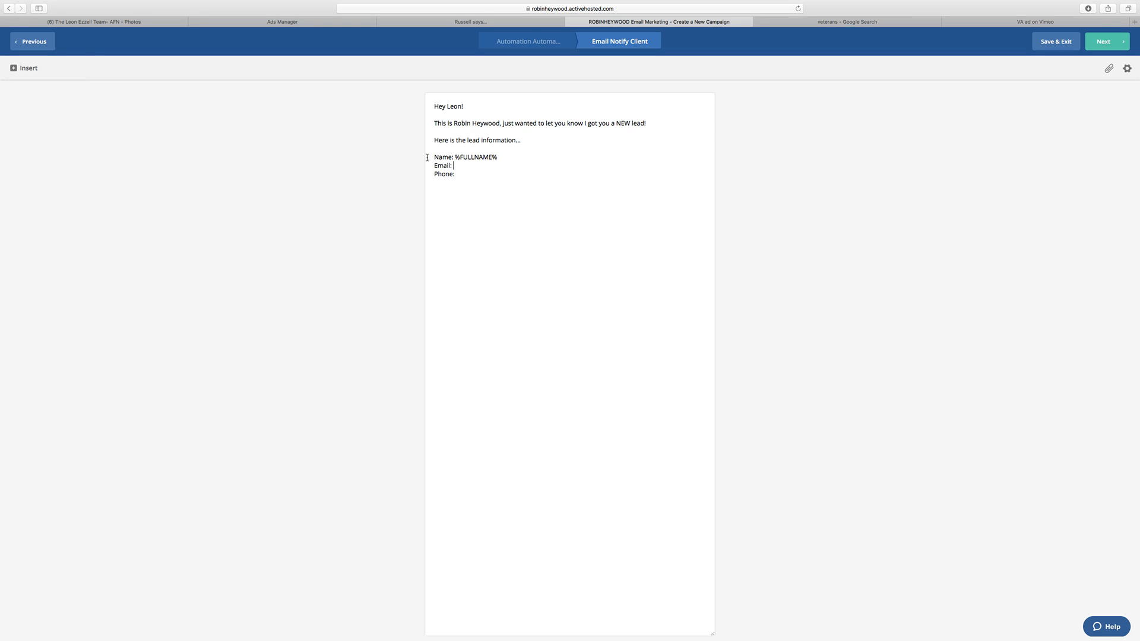
click(29, 69)
click(53, 134)
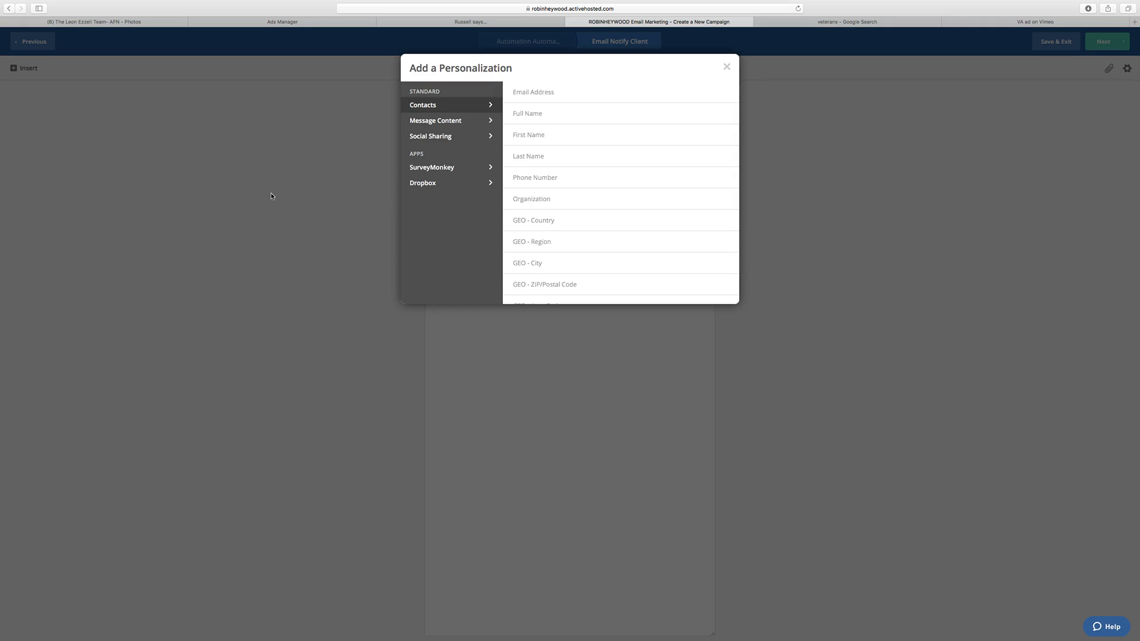
scroll(549, 196, down, 5)
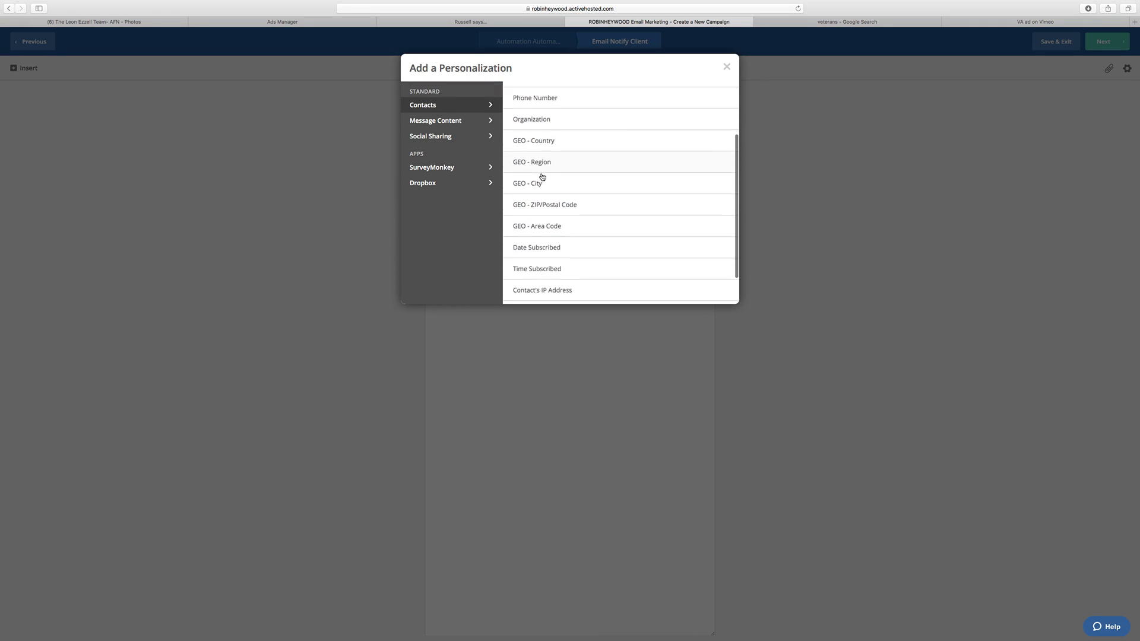
scroll(544, 175, up, 5)
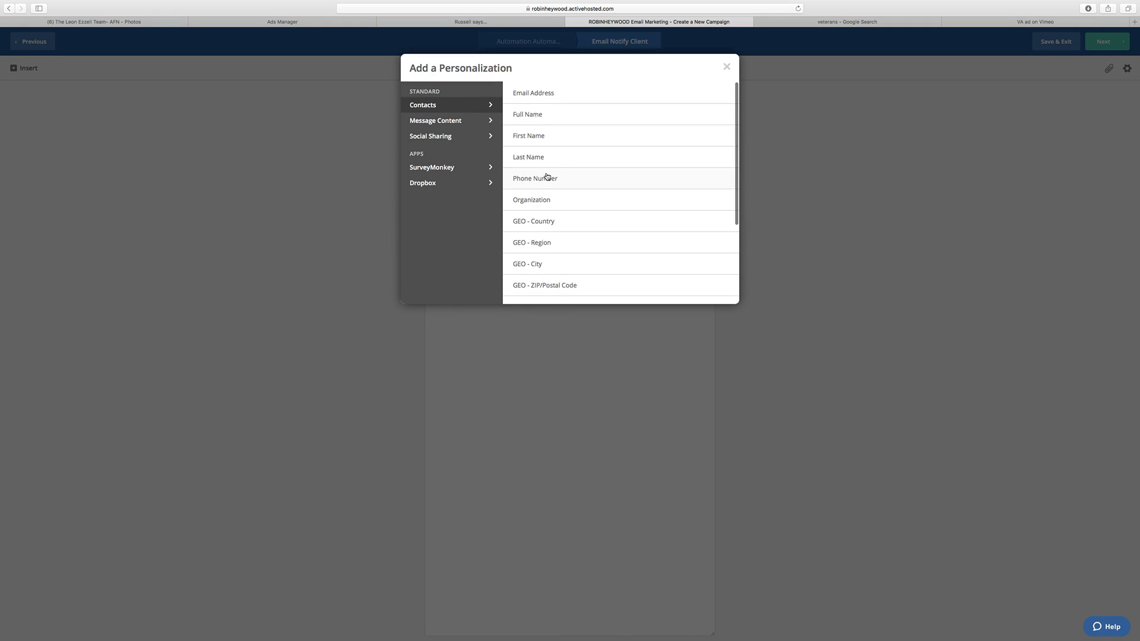
click(558, 91)
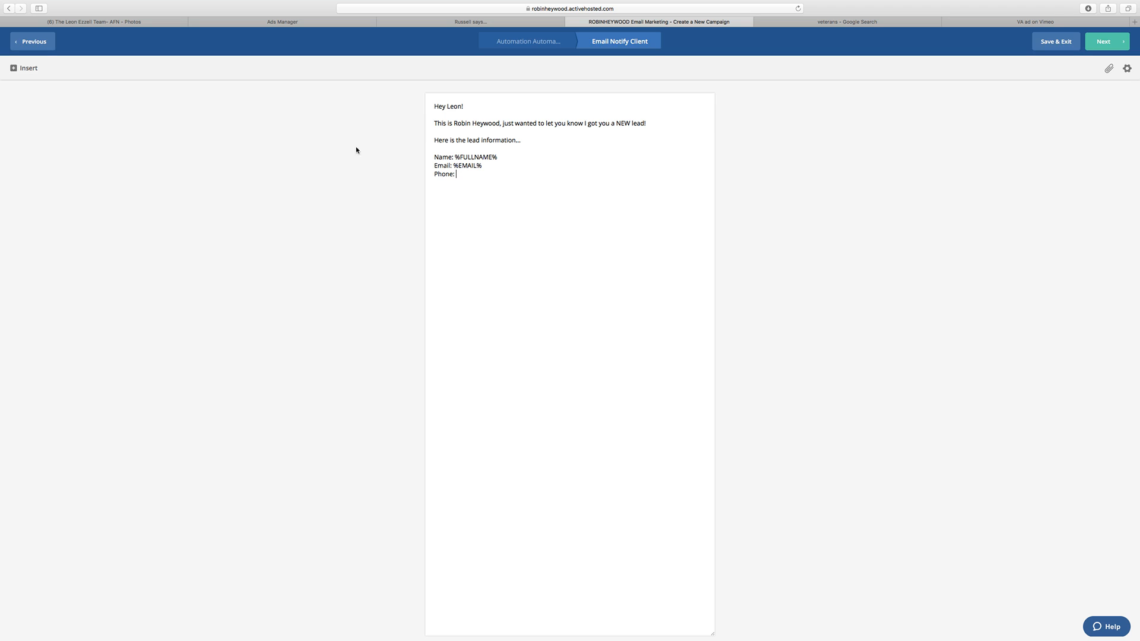
Step: Insert the Phone Number personalization after the "Phone:" label
click(27, 68)
click(53, 135)
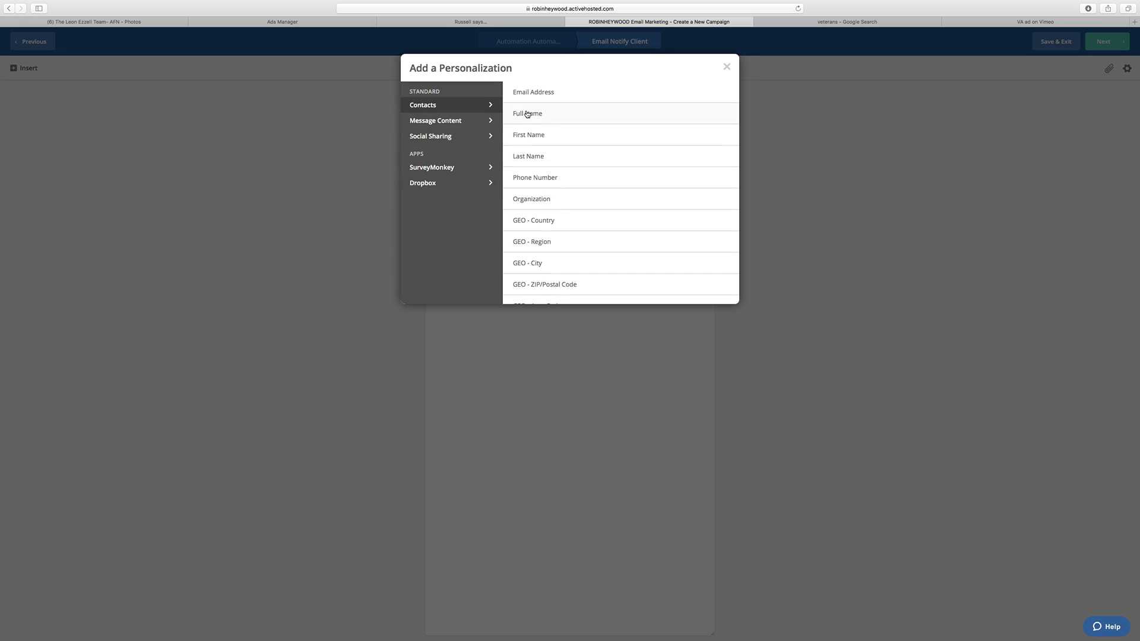
click(558, 180)
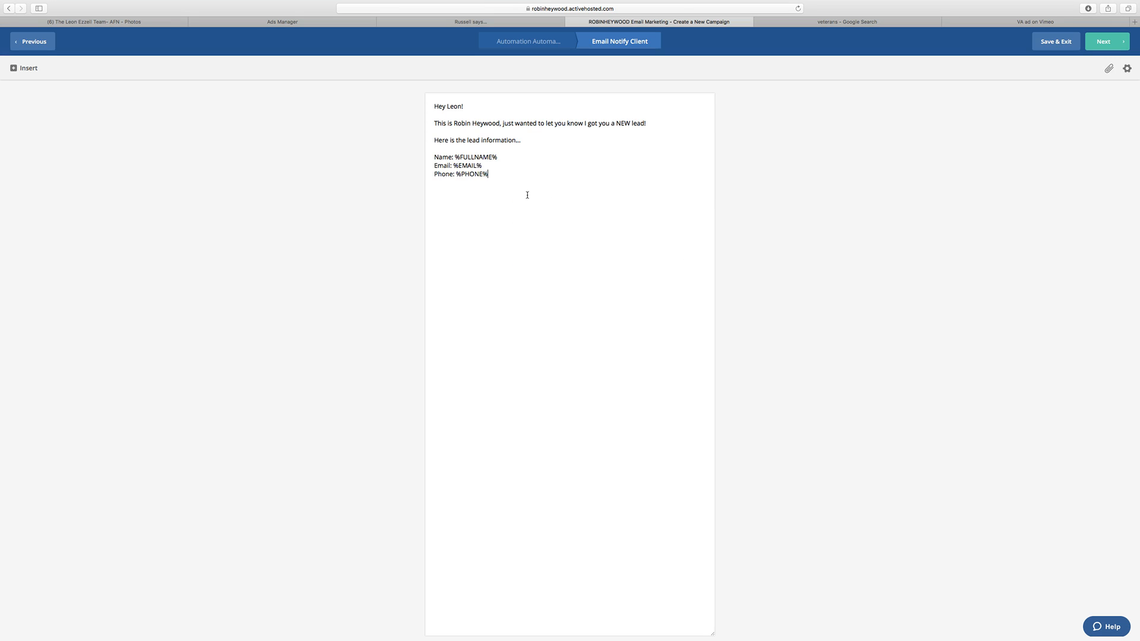
Step: Add the paragraph "Please call this lead right away!" below the contact details
key(Return)
text(Please call this lead right away! You)
key(BackSpace)
key(BackSpace)
key(BackSpace)
key(Return)
key(Return)
Step: Start a paragraph with "Statistics show that when you call a lead within 15 minutes of them requesting information,"
text(Statisitcs show that )
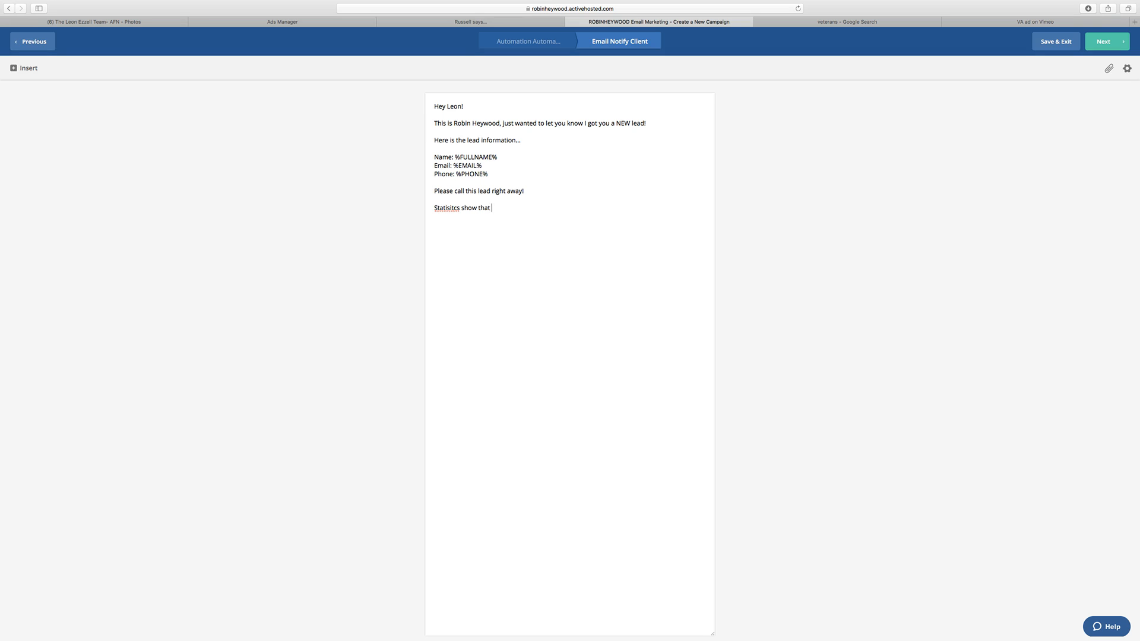
text(when you)
text( call a lead within )
text(15 minutes)
text( of them requ)
text(esting infoma)
text(tion)
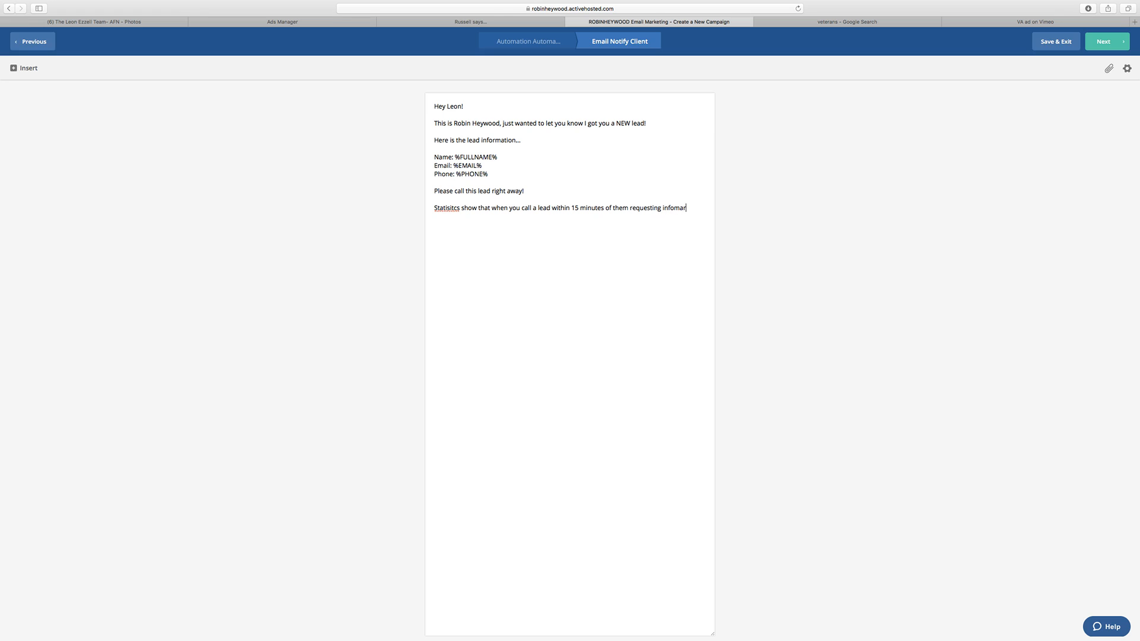
key(BackSpace)
key(BackSpace)
key(BackSpace)
key(BackSpace)
key(BackSpace)
key(BackSpace)
text(rmation.)
text(you have a 10X better chance of closing that lead!)
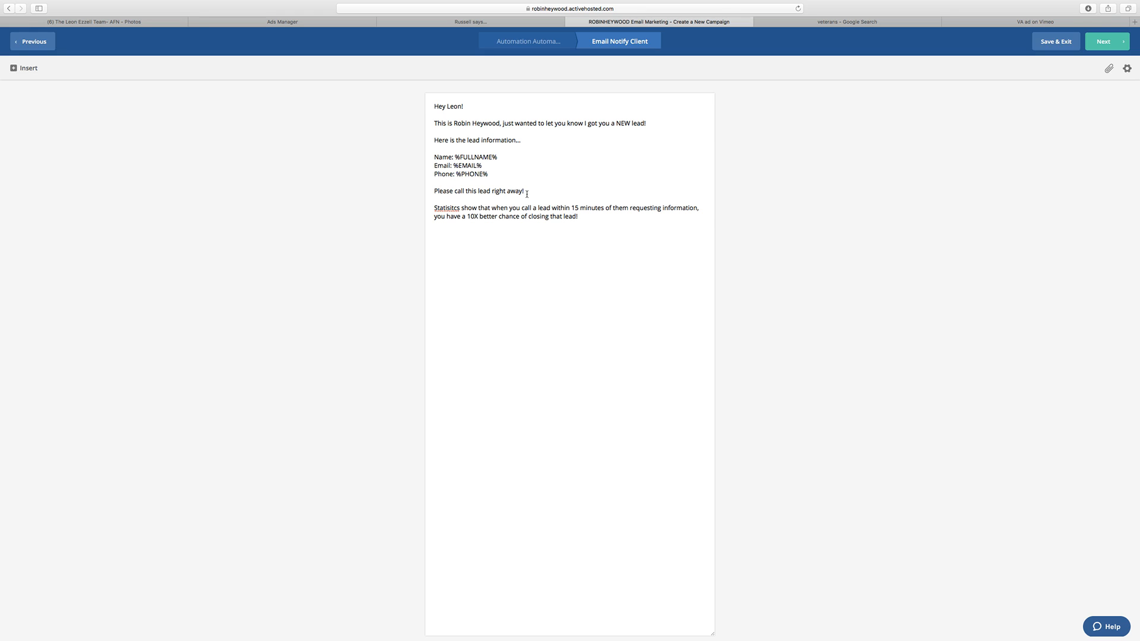
Step: Finish the sentence with "you have a 10X better chance of closing that lead!" and correct the spelling of "Statistics"
right_click(446, 211)
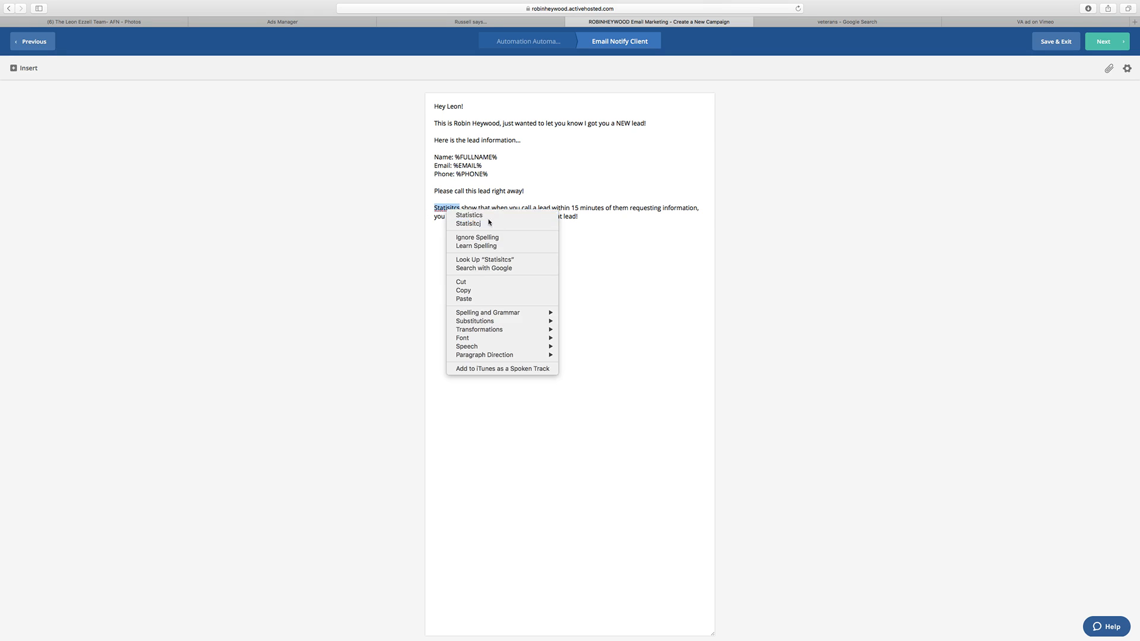
click(458, 218)
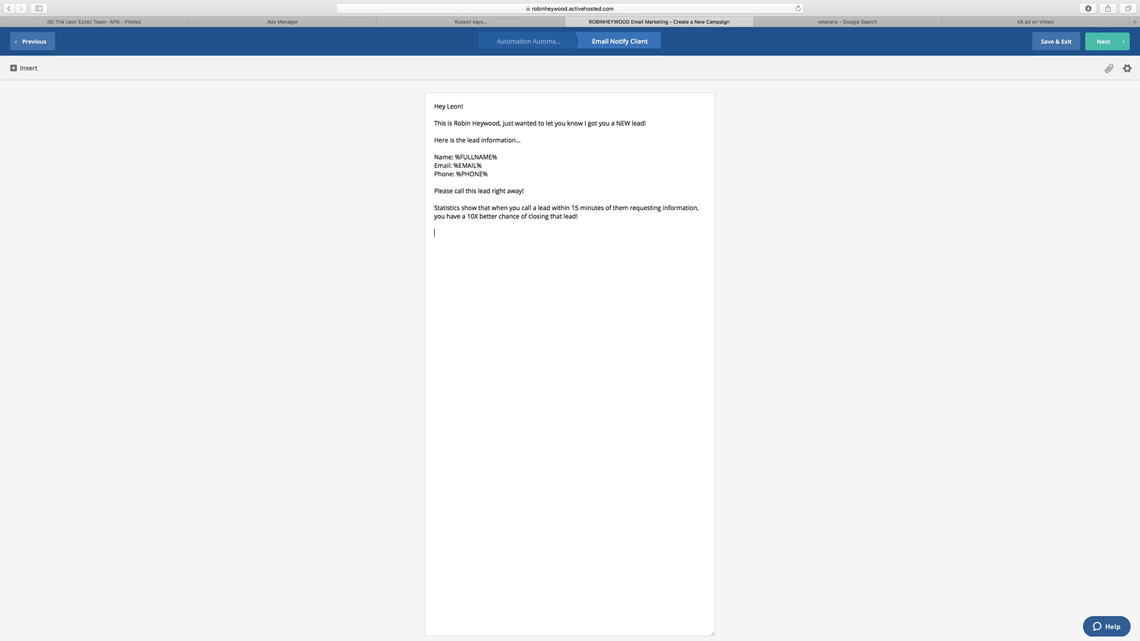
Step: Close the email with "Thanks," followed by the sender's full name
text(Thanks, )
drag(454, 156, 417, 155)
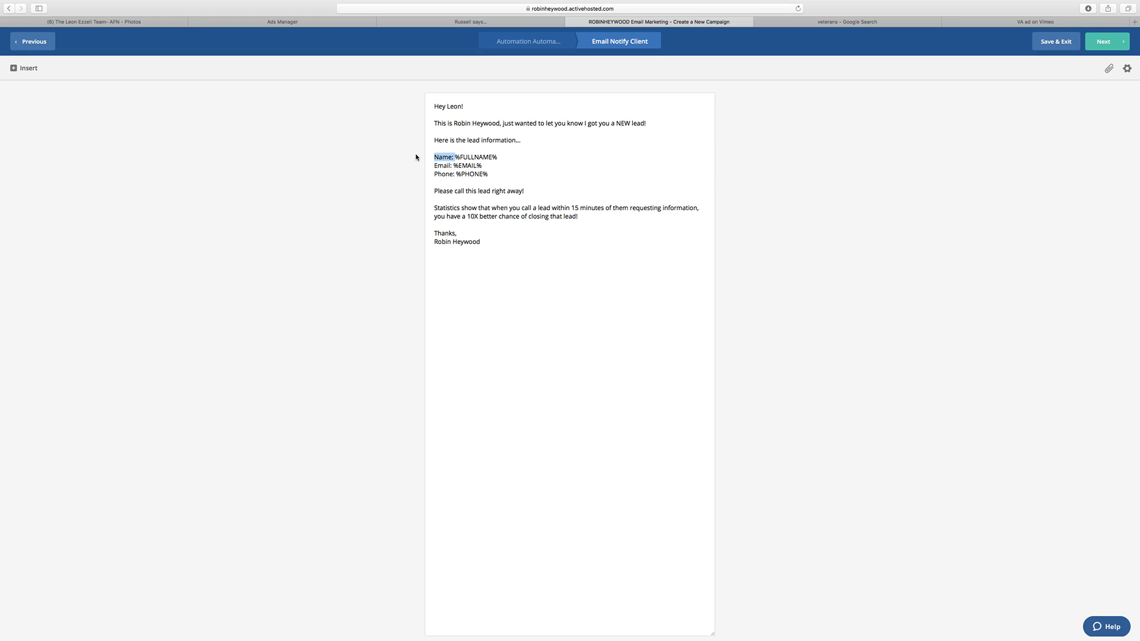
click(458, 166)
Step: Set the email's reply-to to the same address as its From email and save the settings
click(1127, 69)
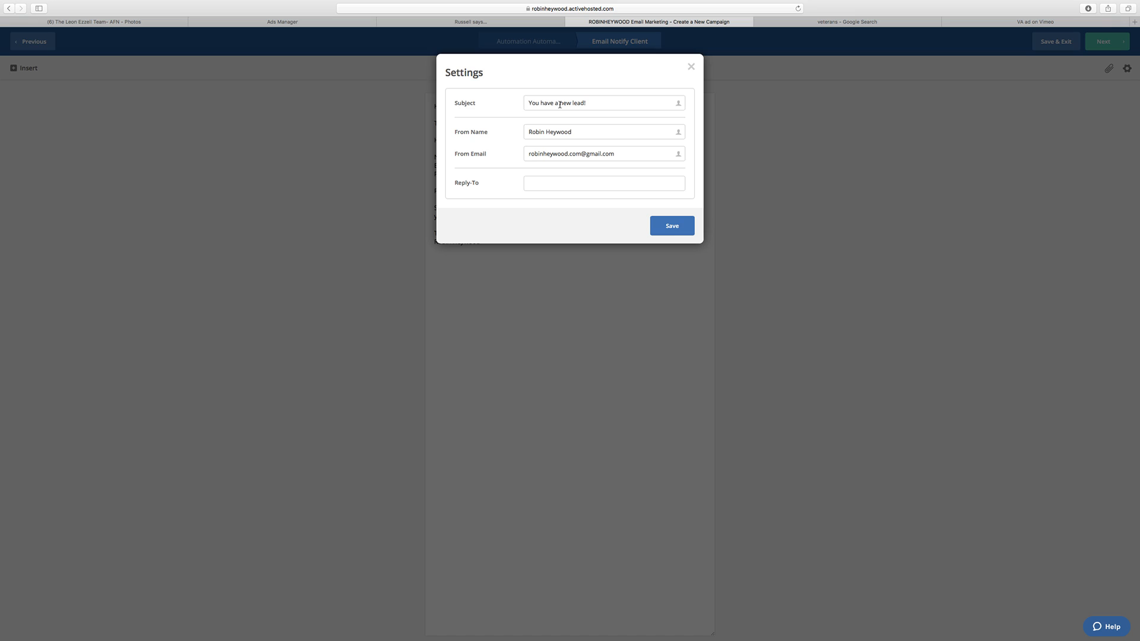
triple_click(644, 154)
key(super+c)
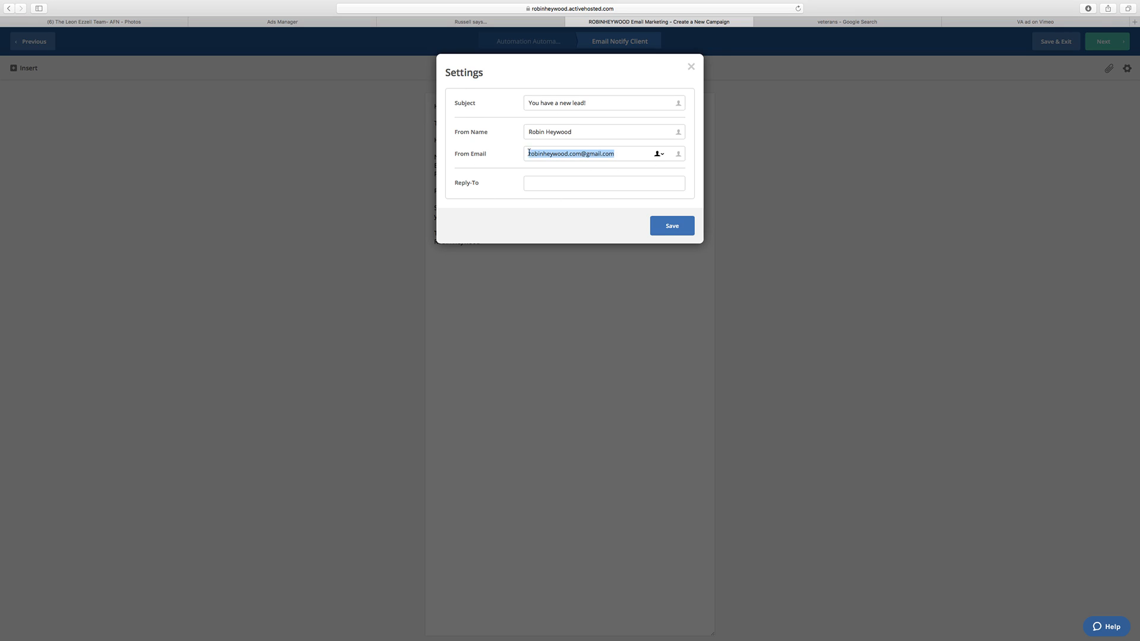
click(570, 178)
key(super+v)
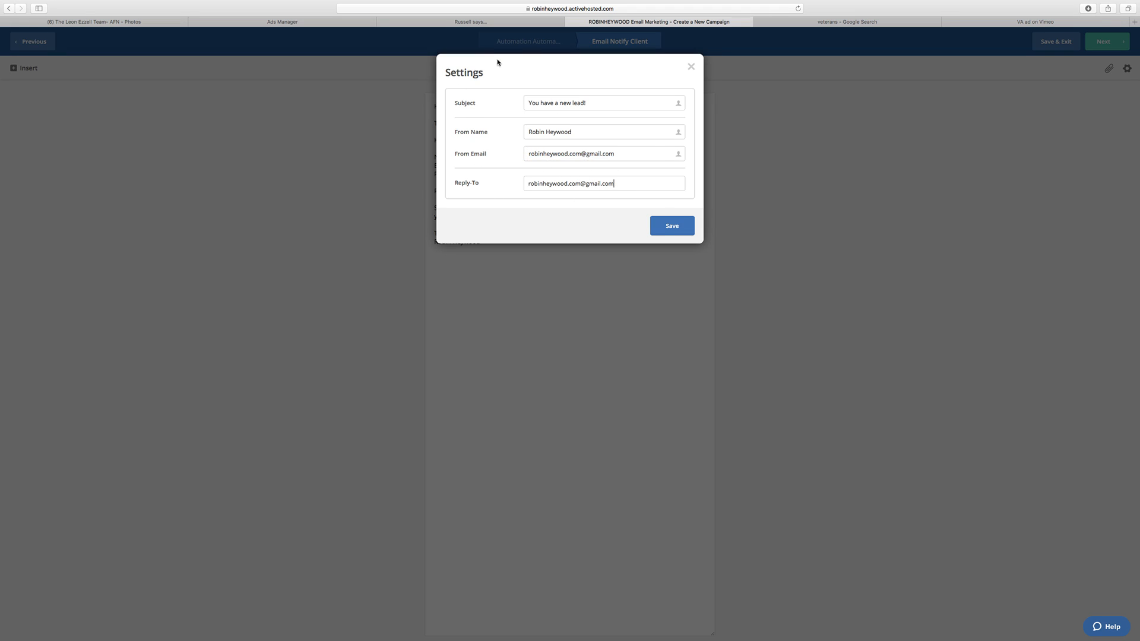
click(681, 227)
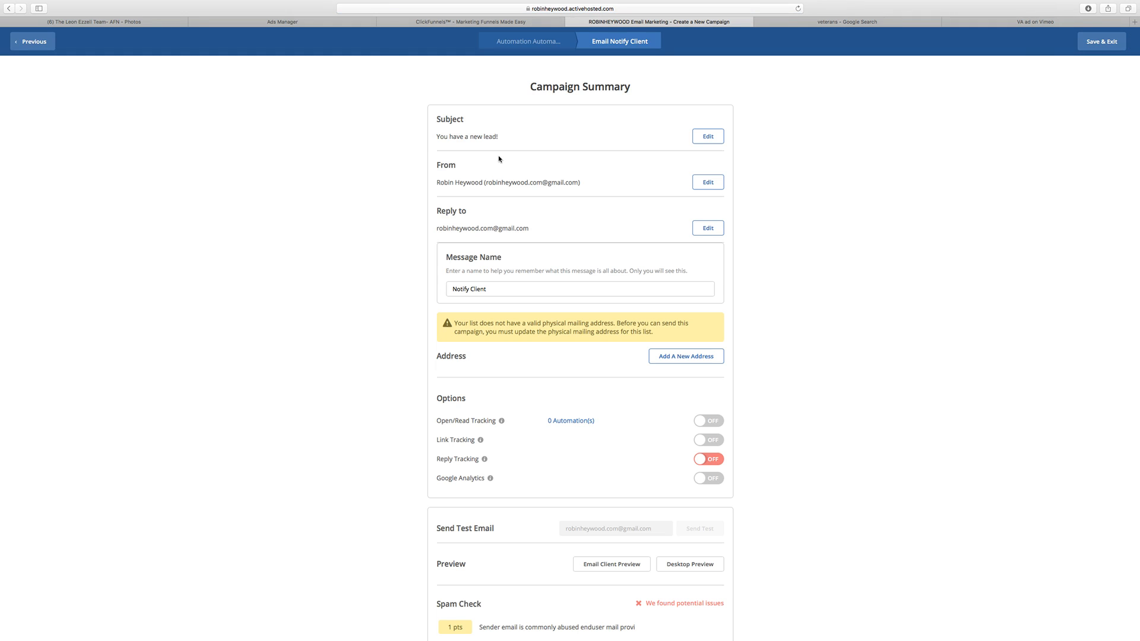
Step: Start adding a new mailing address for the list, with AFN as the company name
scroll(536, 161, down, 2)
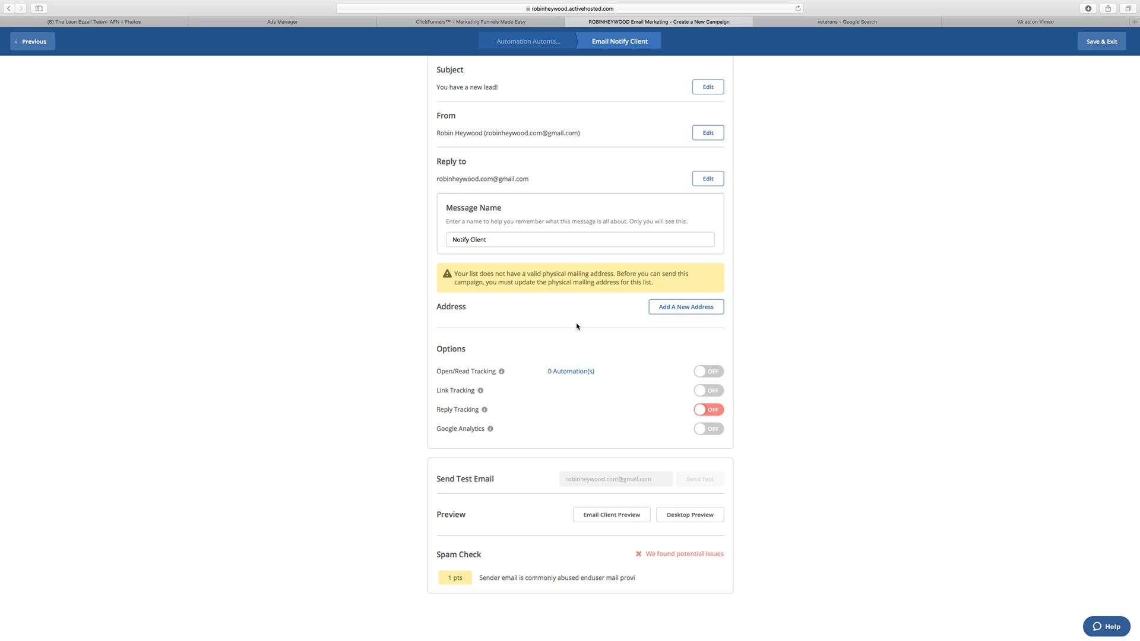
click(700, 308)
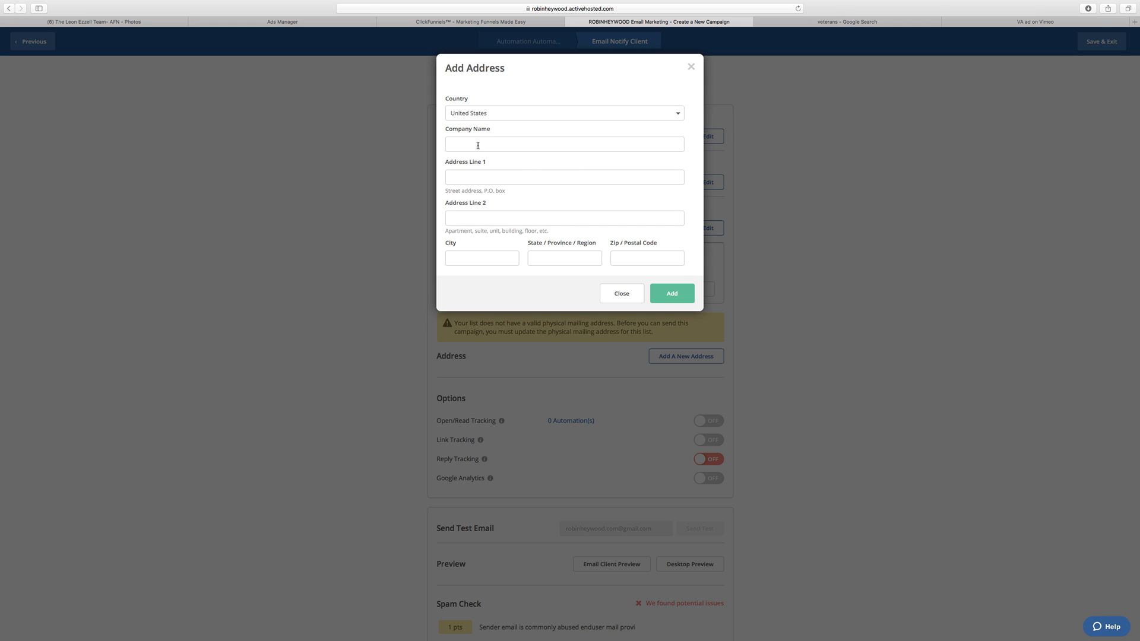
click(497, 259)
click(472, 146)
text(AFN)
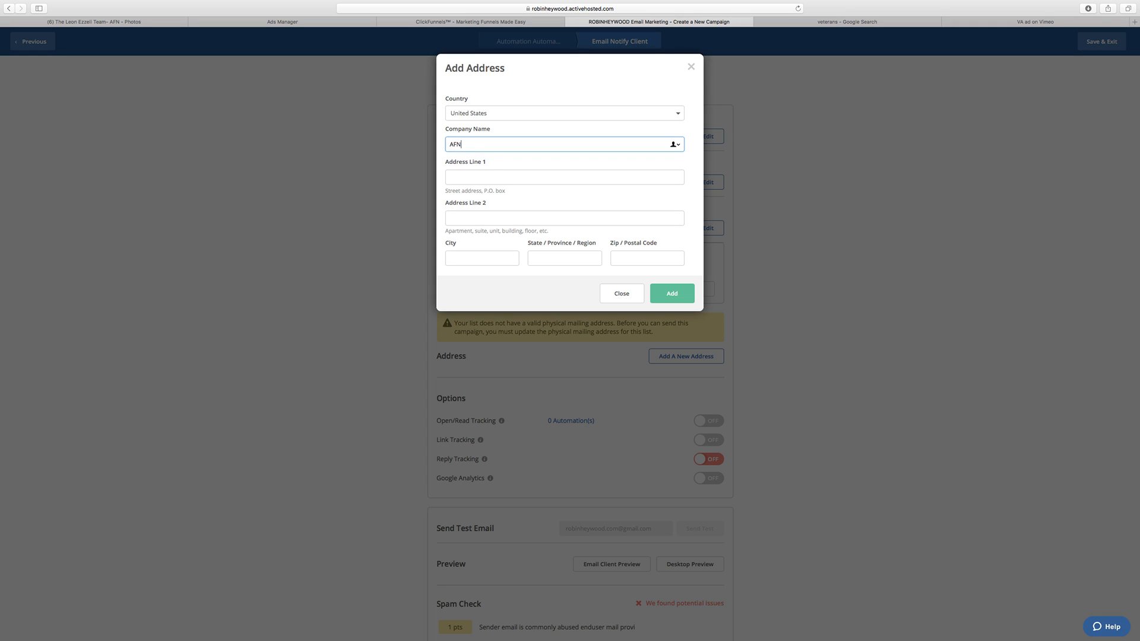
click(491, 176)
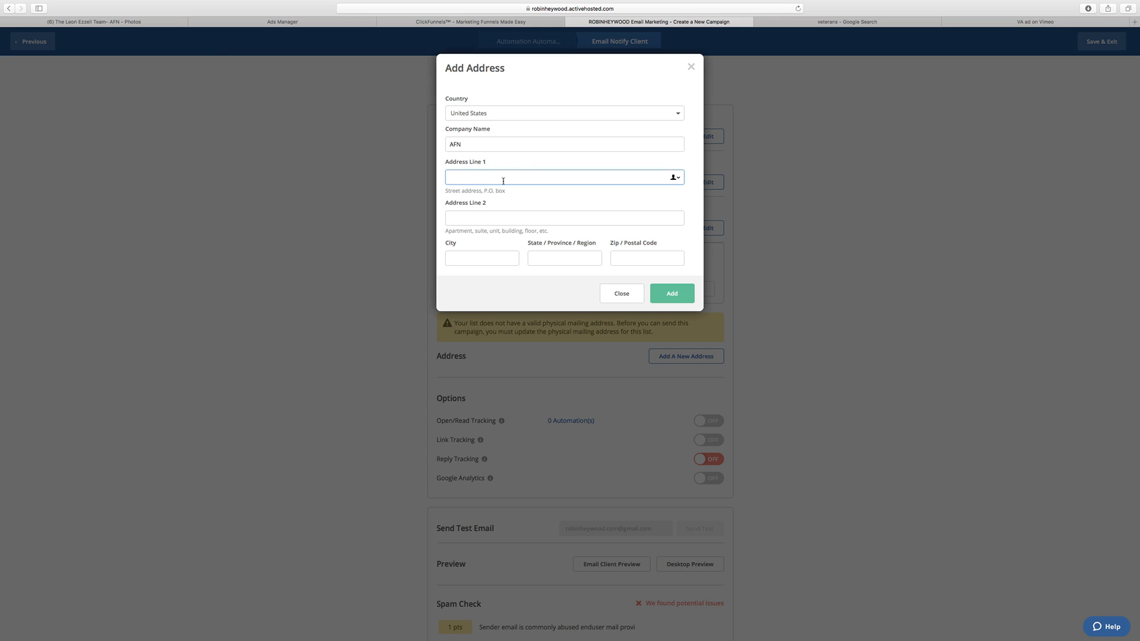
Step: Copy the business's street address from its Facebook page into the first address line of the new mailing address in ActiveCampaign
click(121, 24)
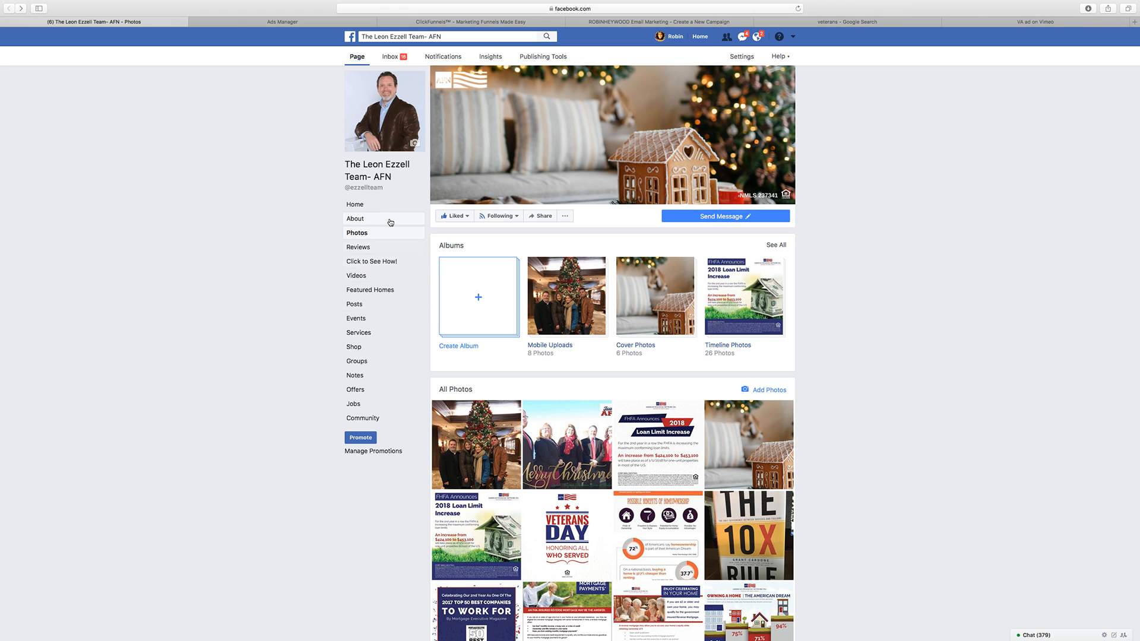
click(357, 204)
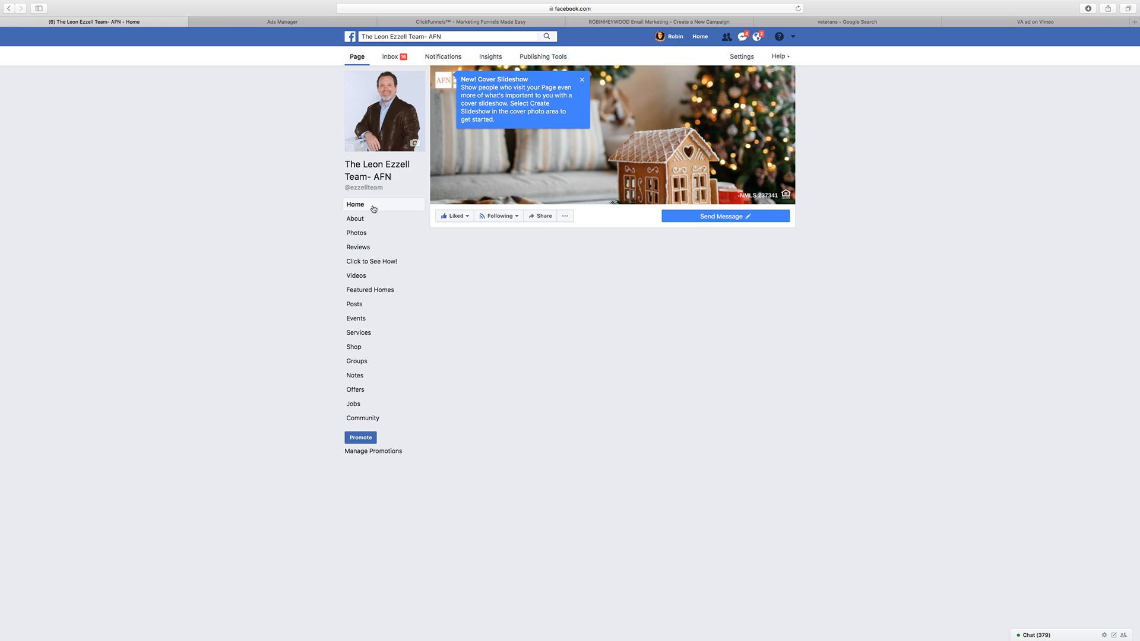
click(582, 81)
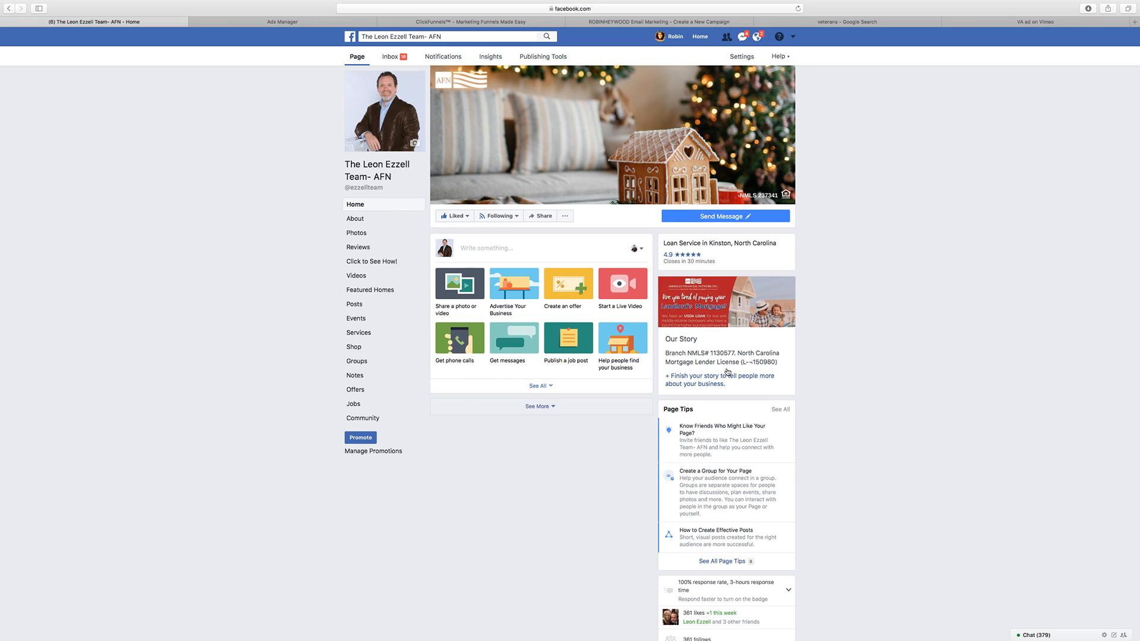
scroll(731, 393, down, 5)
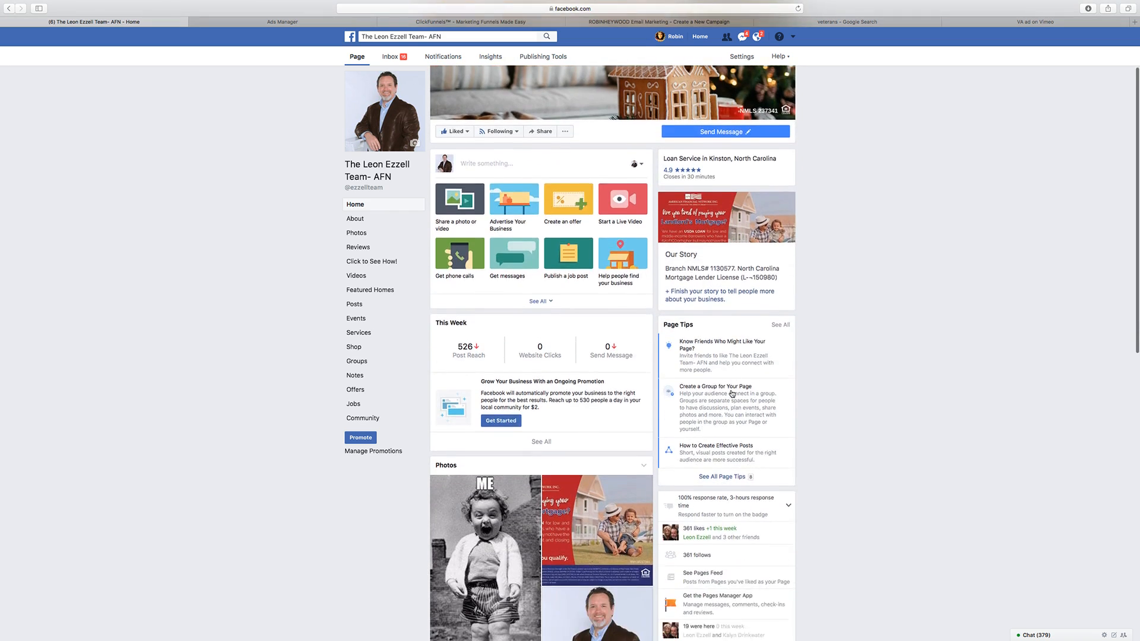
scroll(732, 393, up, 5)
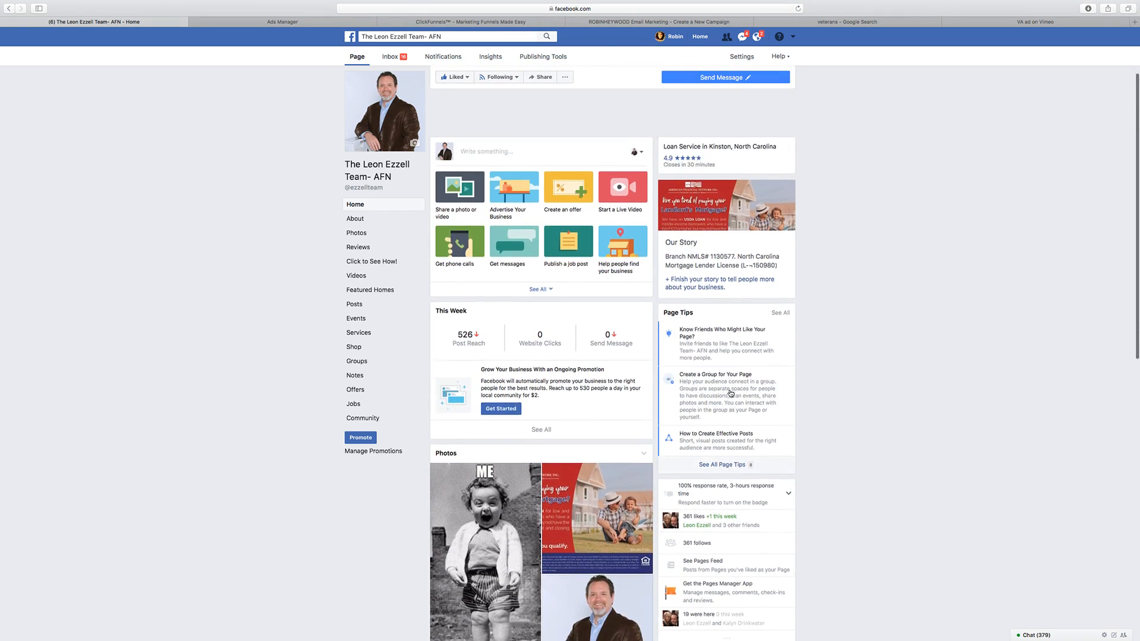
scroll(630, 236, down, 15)
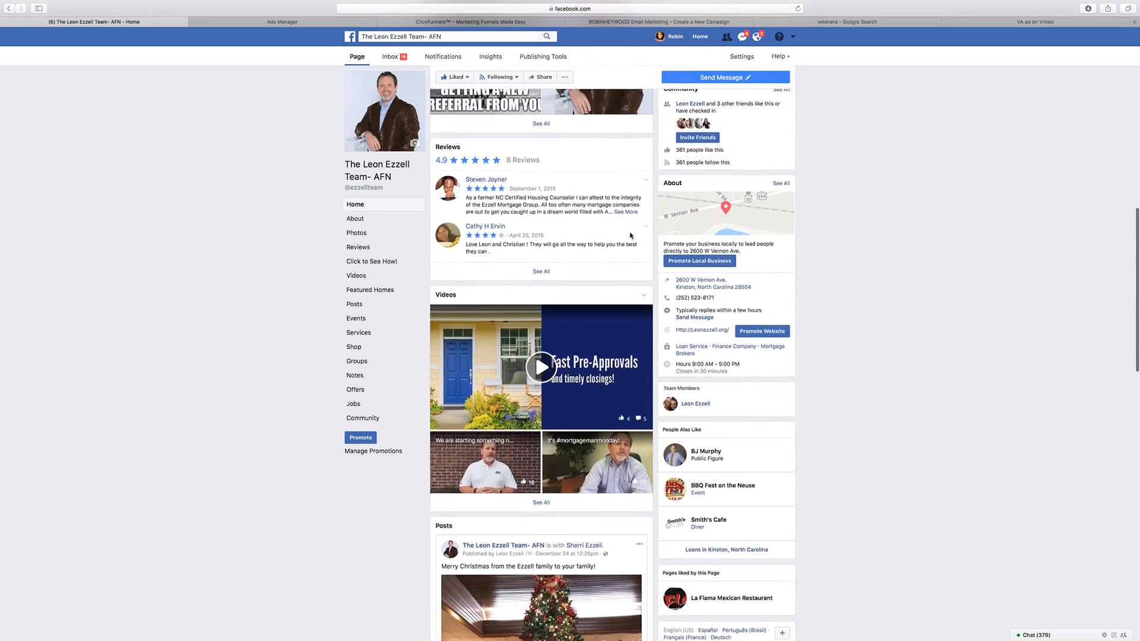
drag(739, 270, 675, 270)
key(super+c)
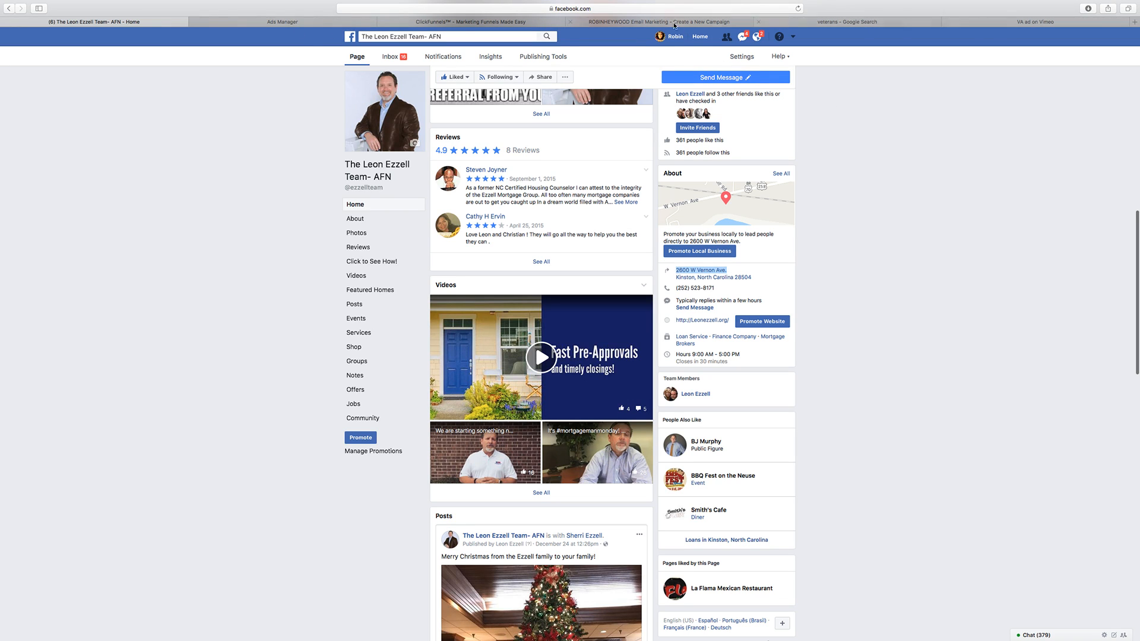
click(621, 23)
drag(643, 25, 267, 24)
key(super+v)
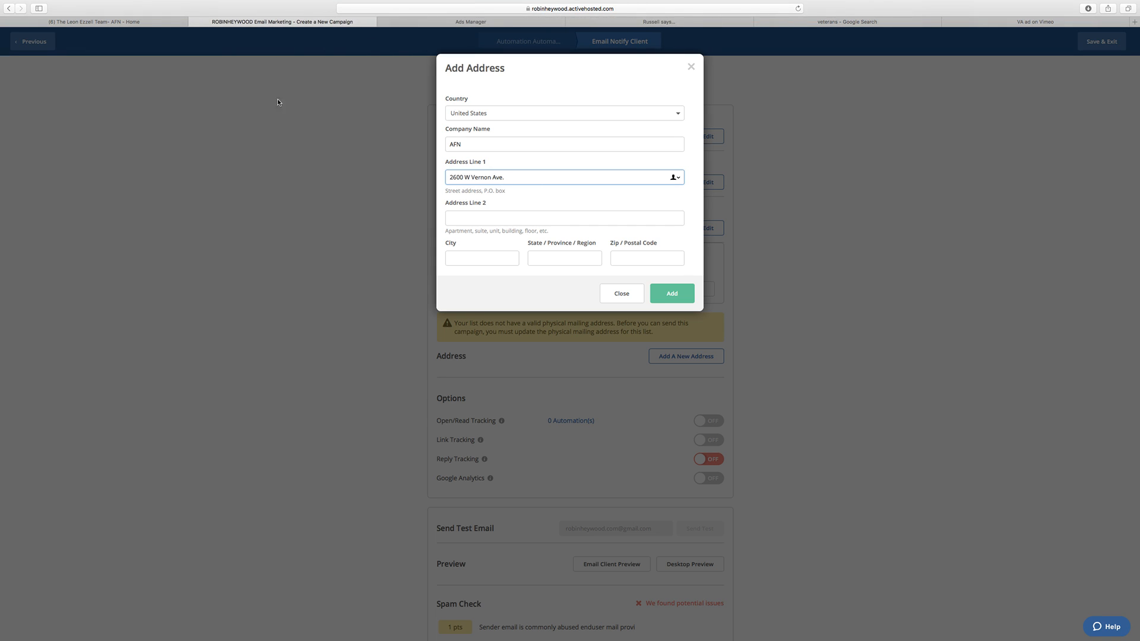
Step: Copy the city from the business's Facebook page into the mailing address form and enter the state abbreviation
click(83, 22)
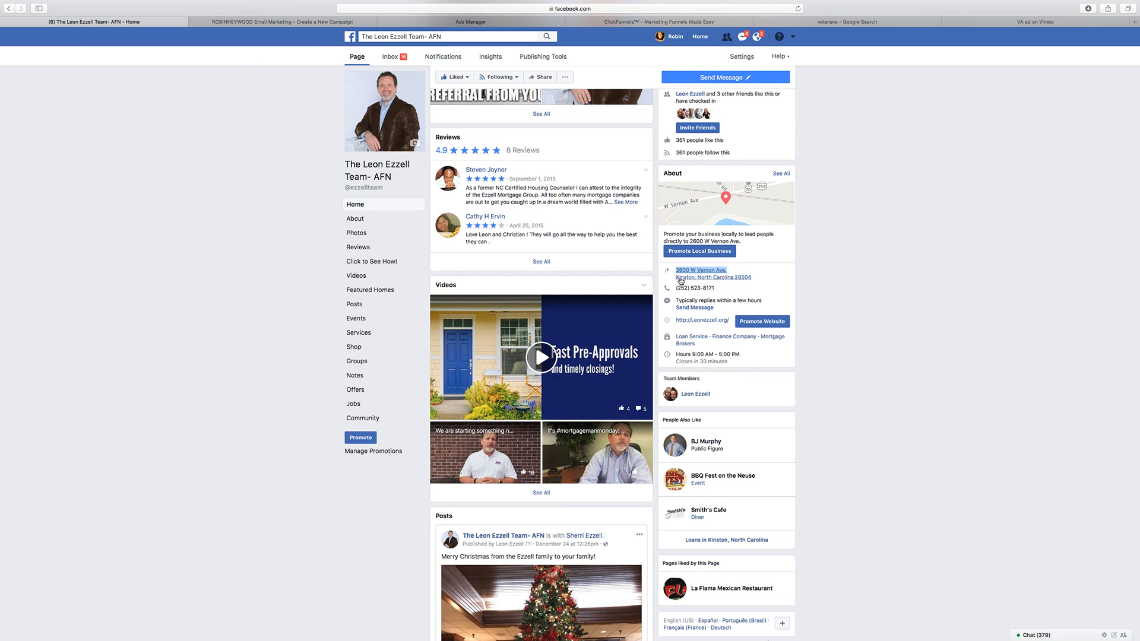
drag(676, 277, 694, 277)
key(super+c)
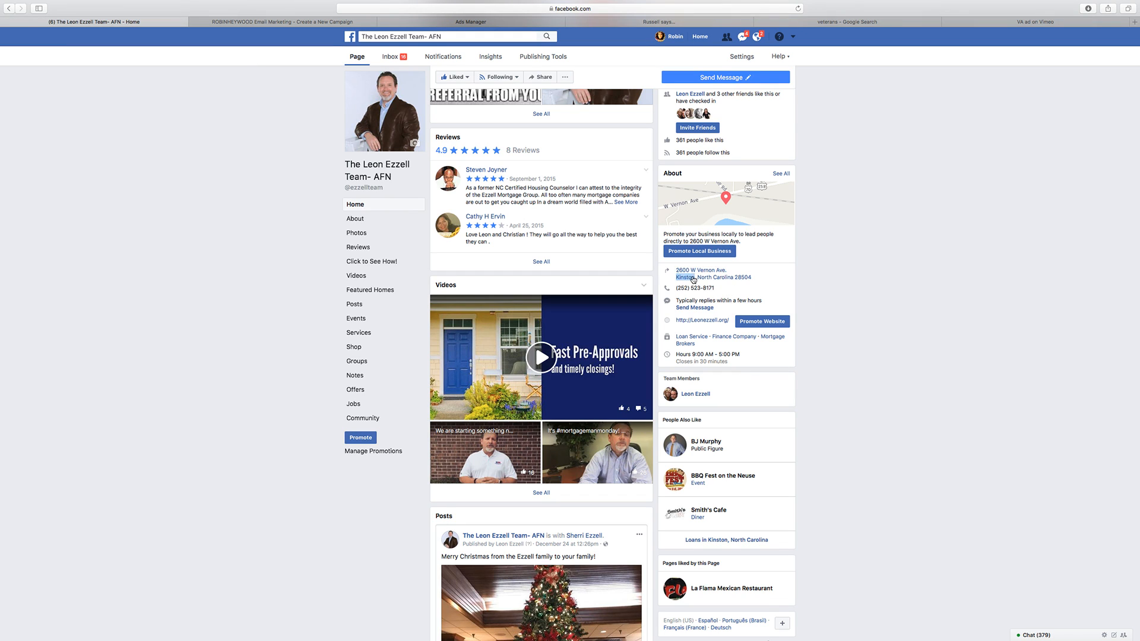
click(356, 22)
click(481, 258)
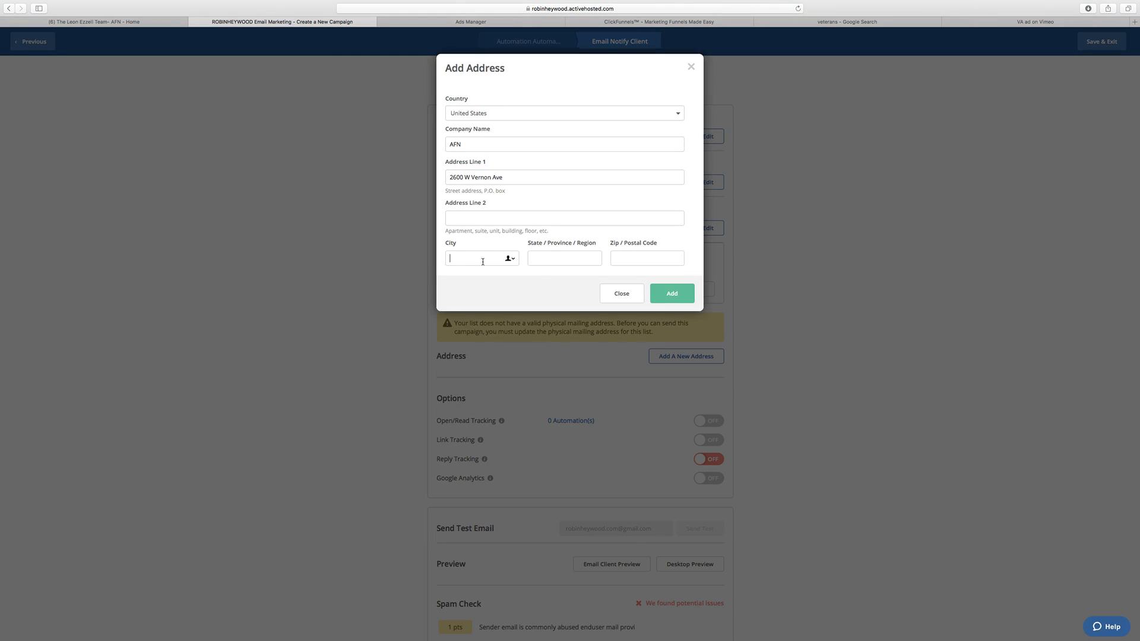
key(super+v)
click(548, 259)
text(NC)
Step: Copy the zip code from the business's Facebook page into the mailing address form and add the address to the list
click(109, 21)
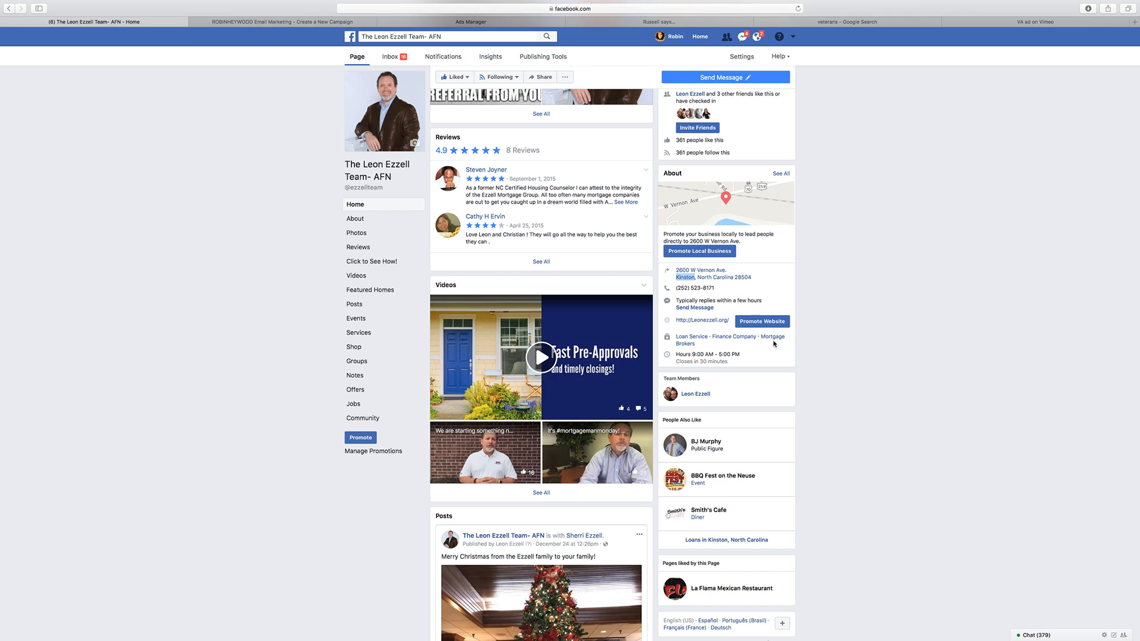
drag(763, 278, 734, 278)
click(277, 22)
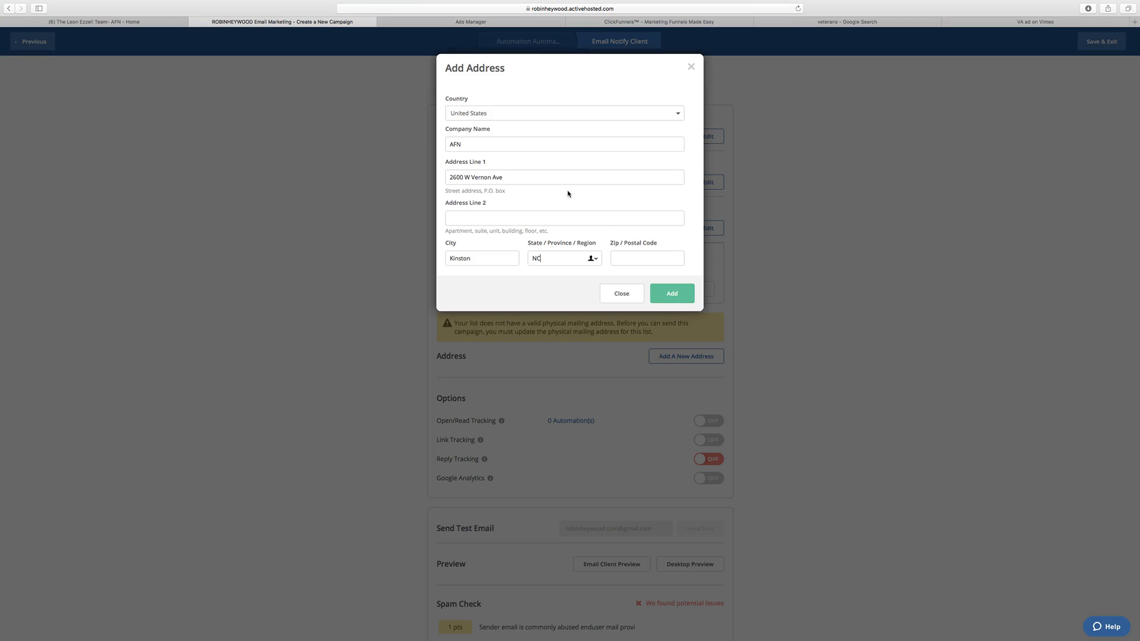
click(643, 257)
text(28504)
click(669, 297)
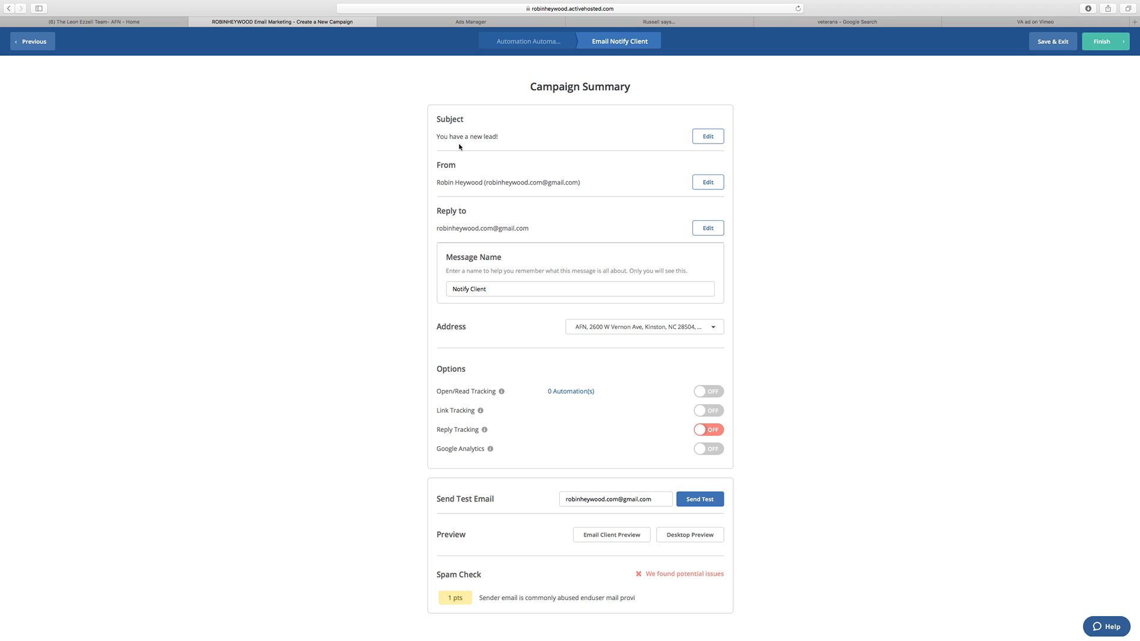
Step: Review the campaign summary and the email's subject, sender and reply-to settings without changing them
scroll(546, 284, down, 1)
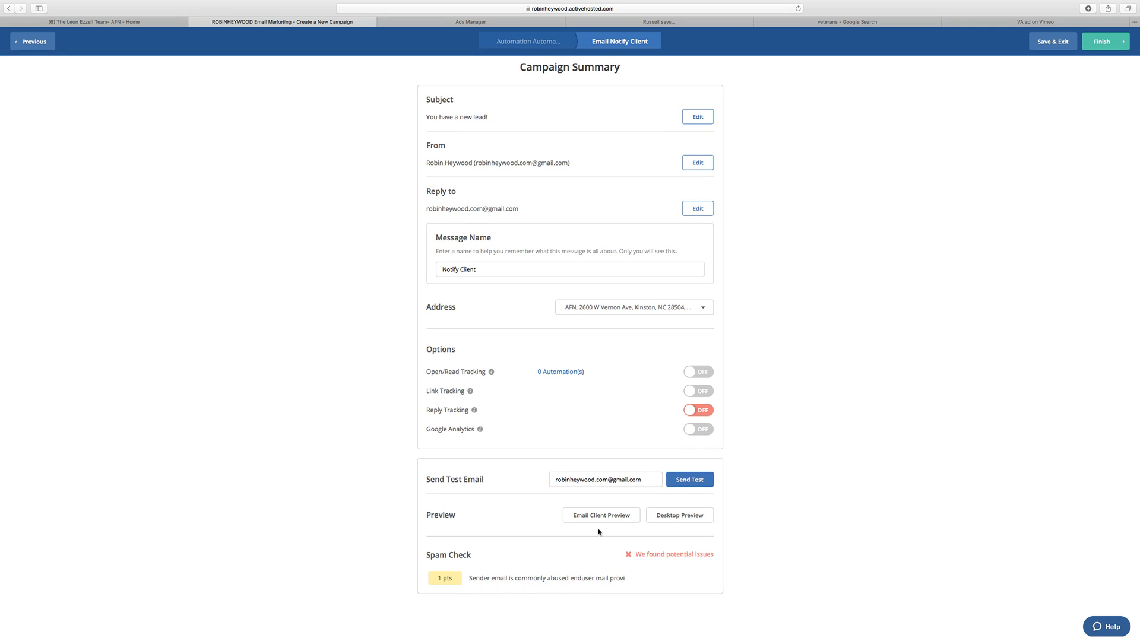
scroll(598, 533, up, 1)
scroll(598, 504, down, 1)
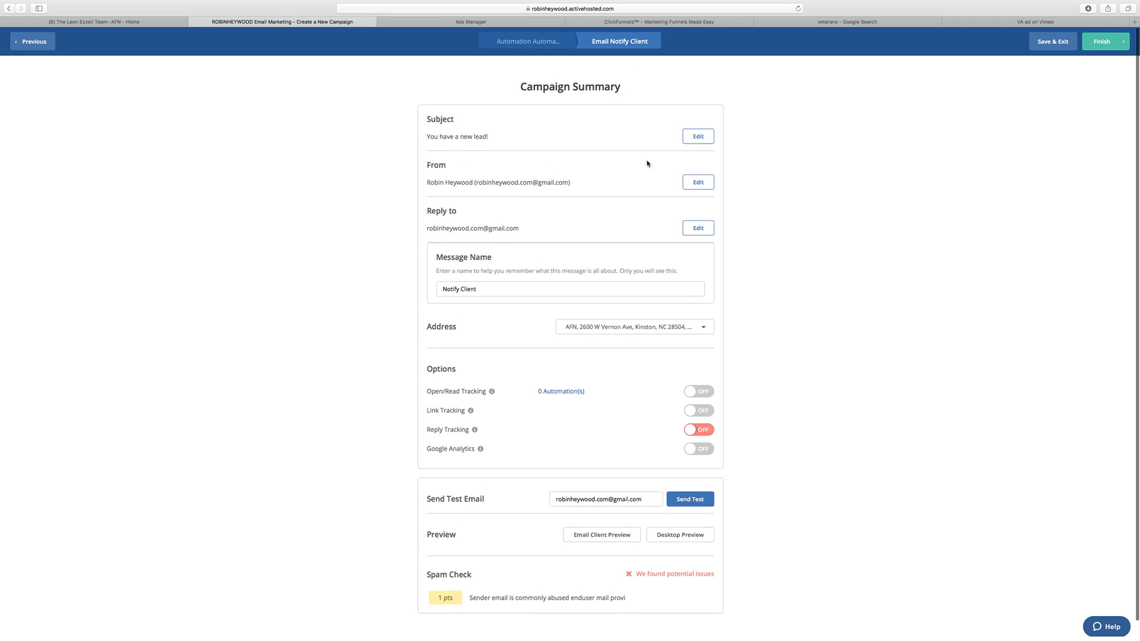
scroll(597, 237, down, 1)
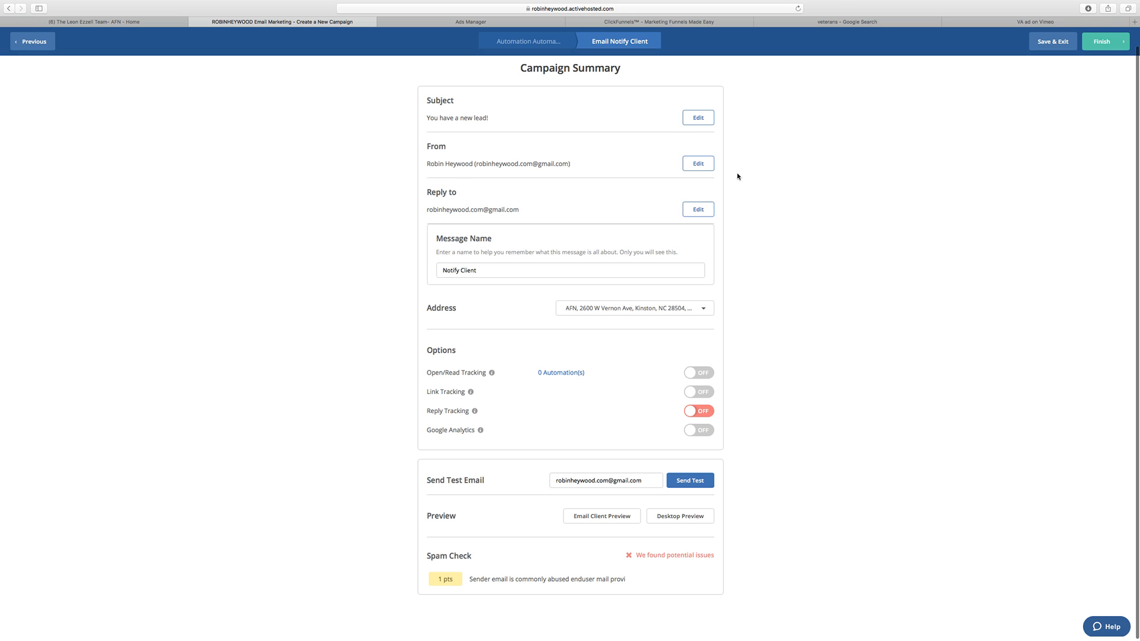
click(698, 163)
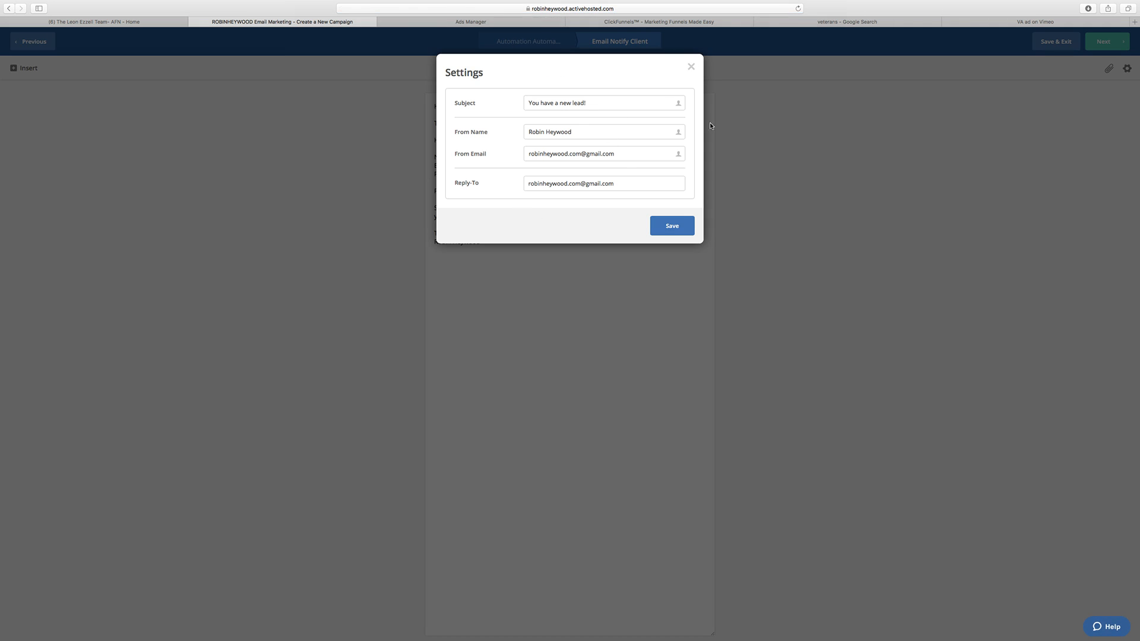
click(691, 66)
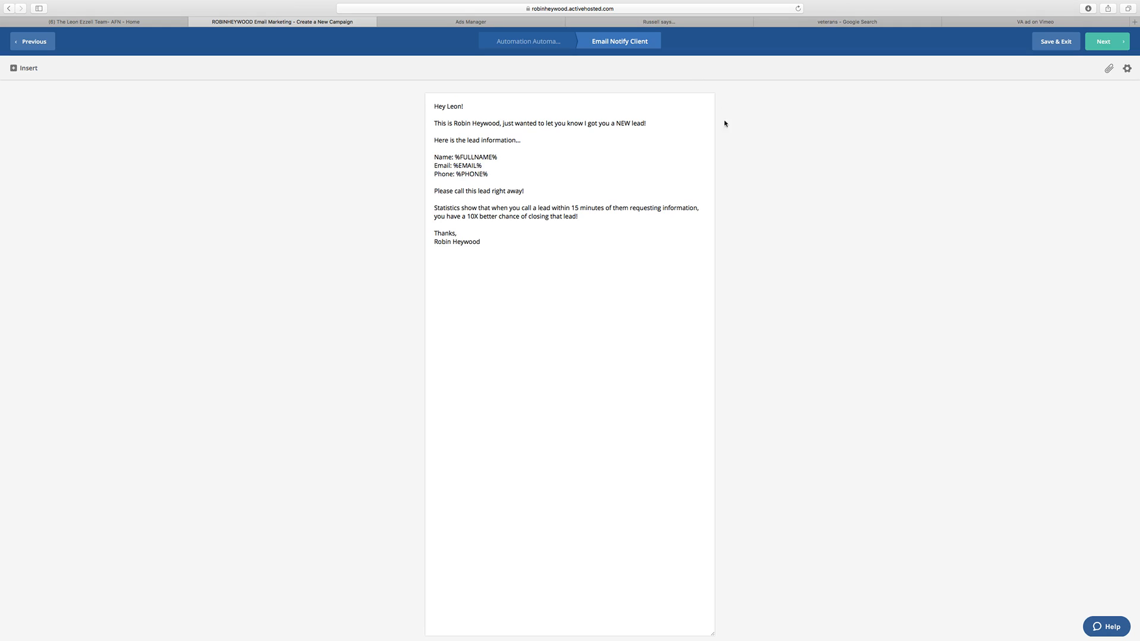
click(1120, 37)
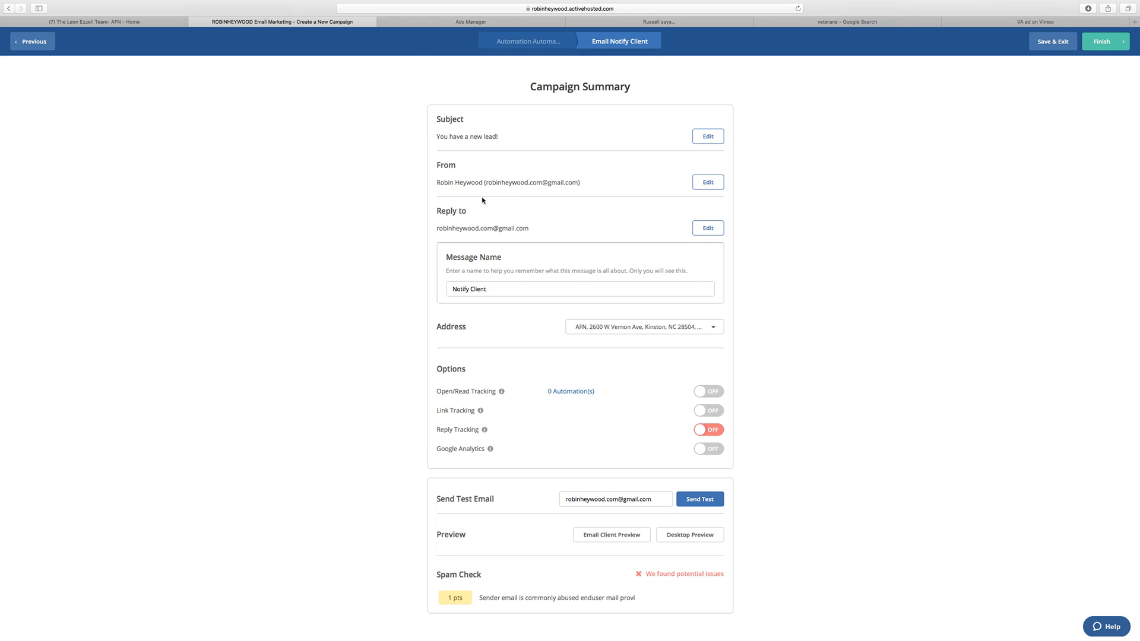
Step: Check the sender address in the campaign summary and finish the Notify Client email to return to the automation
scroll(482, 196, down, 1)
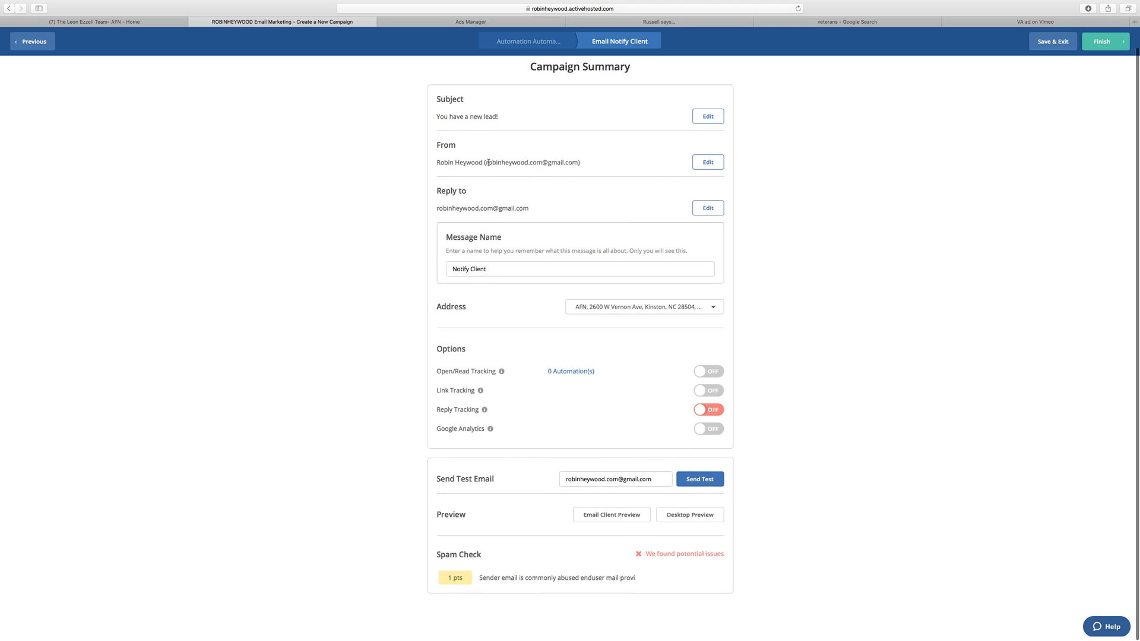
drag(488, 162, 577, 163)
scroll(575, 507, up, 1)
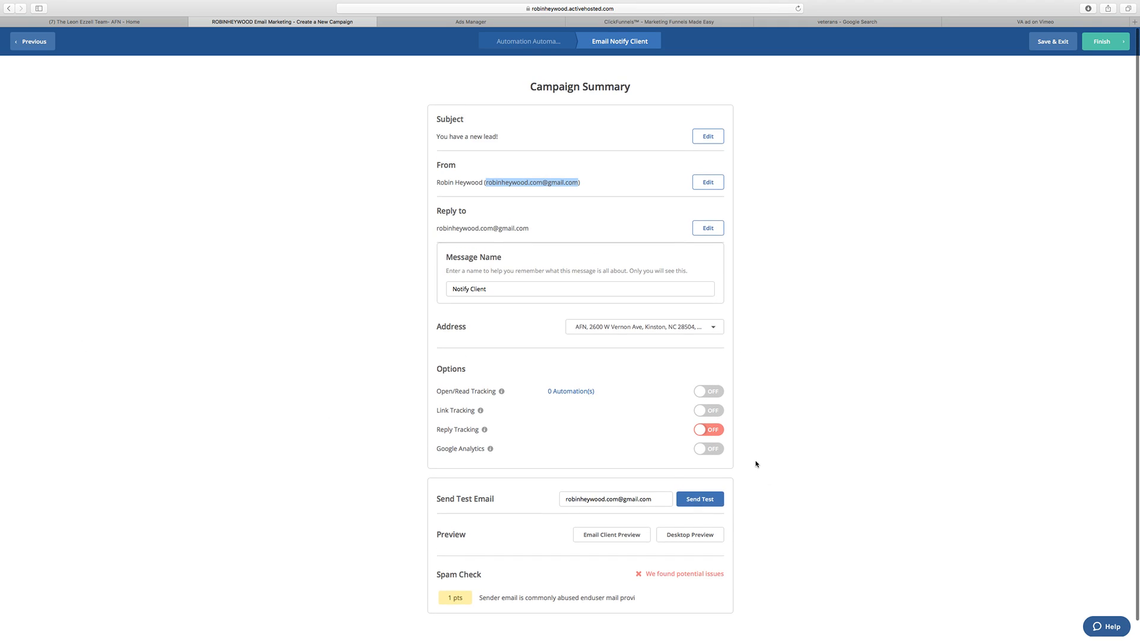
scroll(742, 464, up, 1)
click(815, 266)
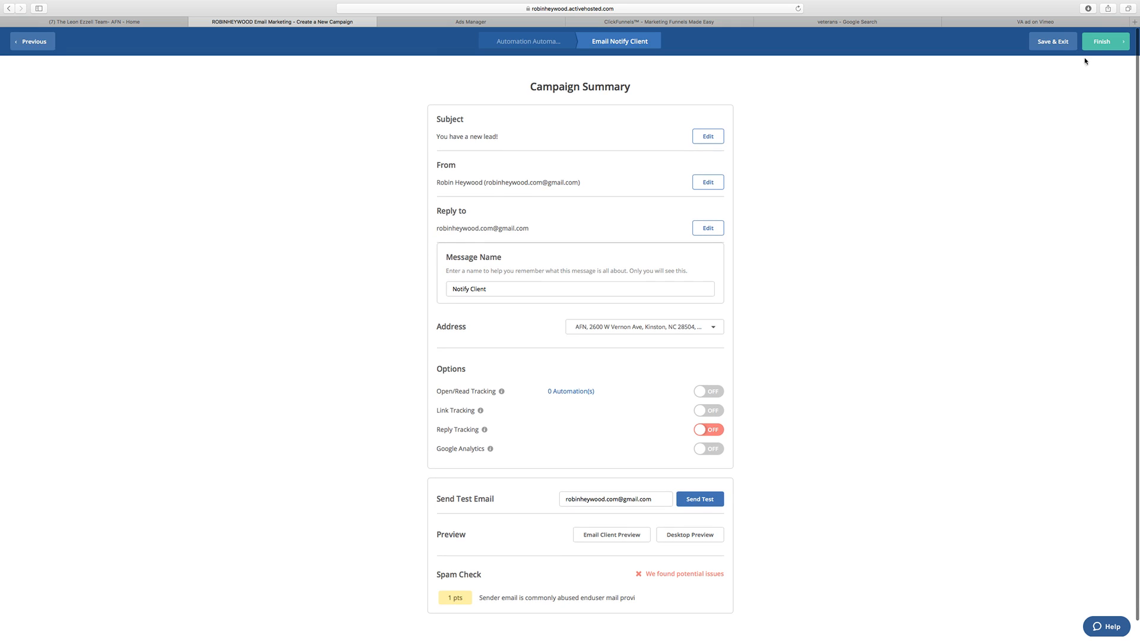
click(1095, 43)
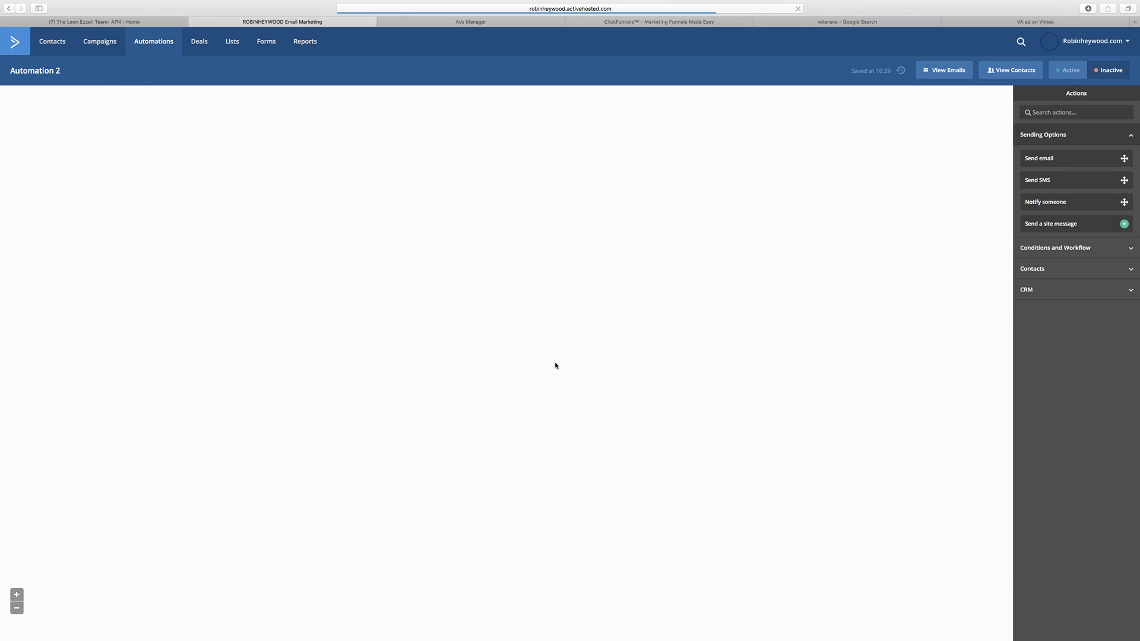
Step: Make an editable copy of the Notify Client email from the automation's send-email action
mouse_move(546, 205)
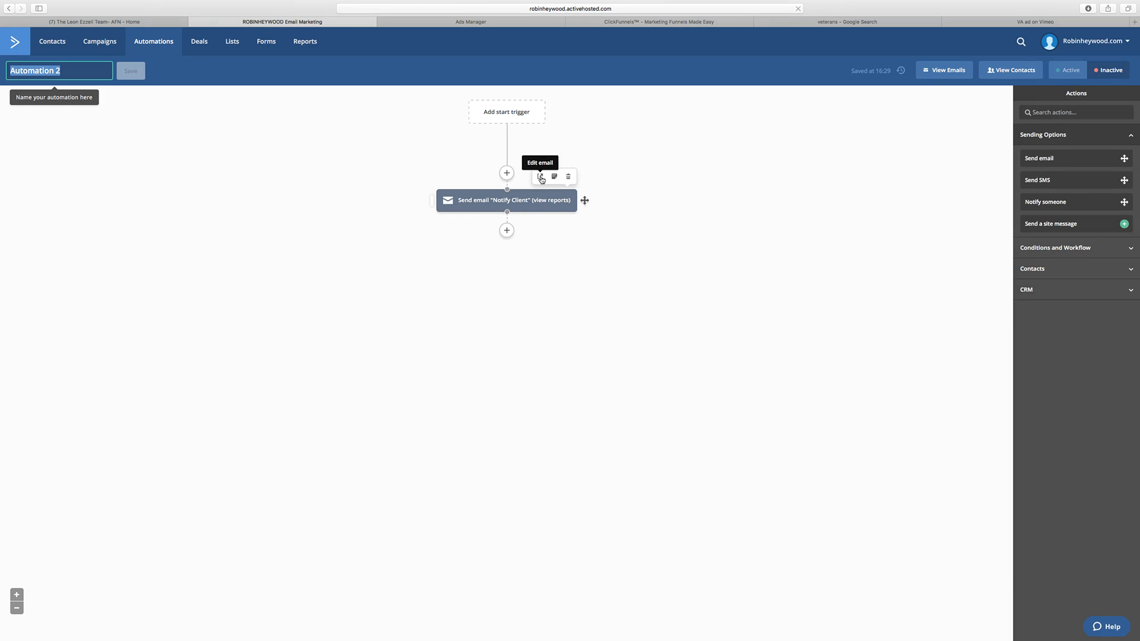
click(540, 177)
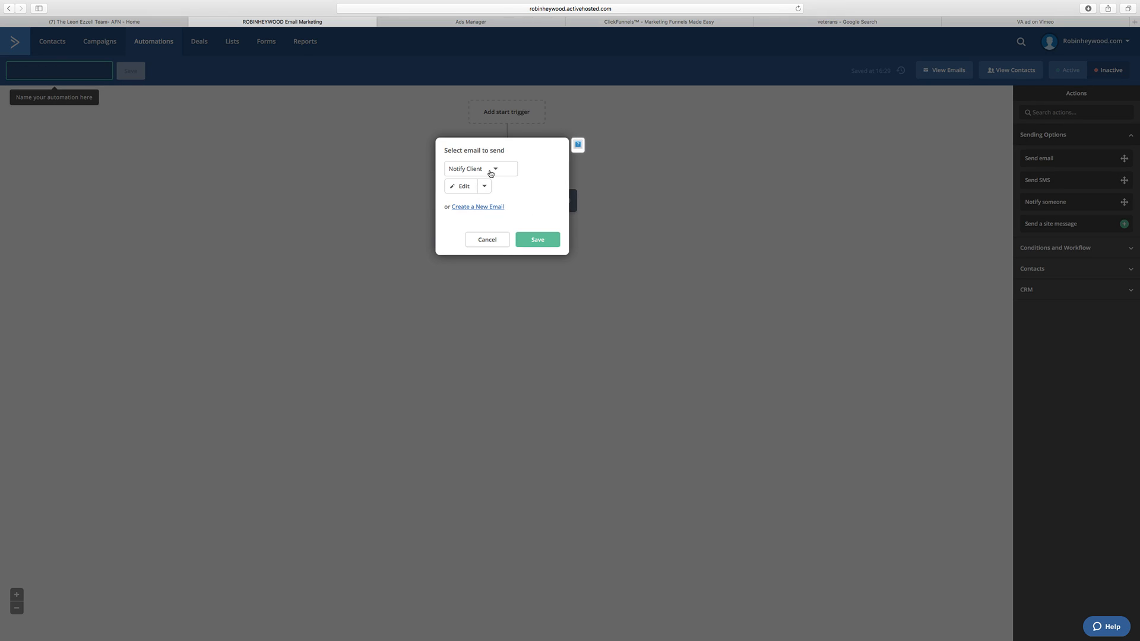
click(493, 173)
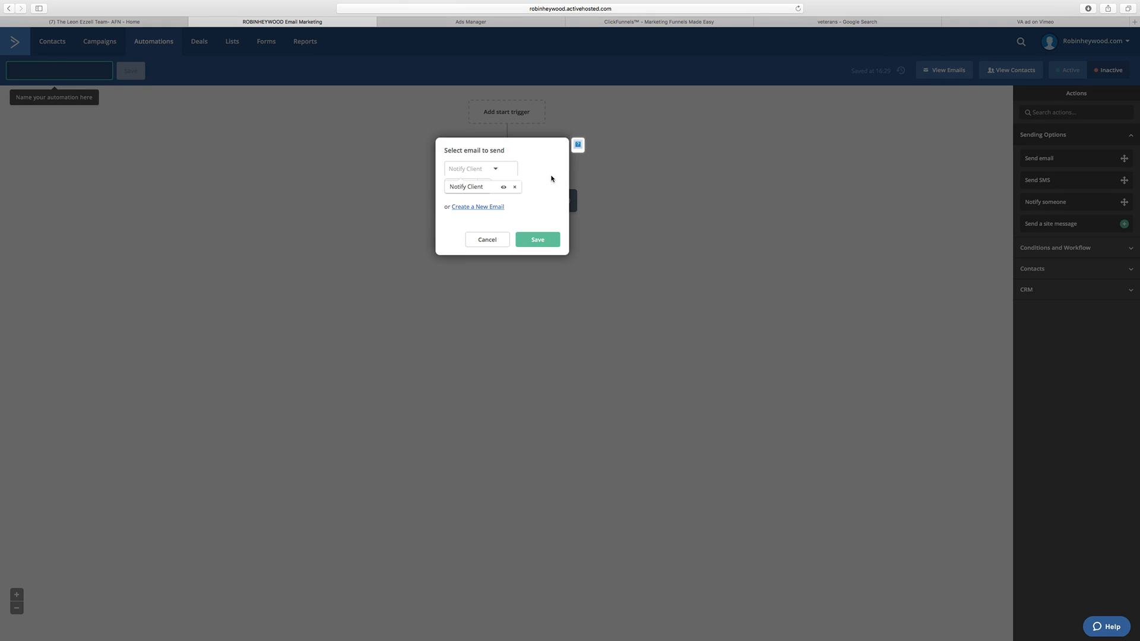
click(487, 188)
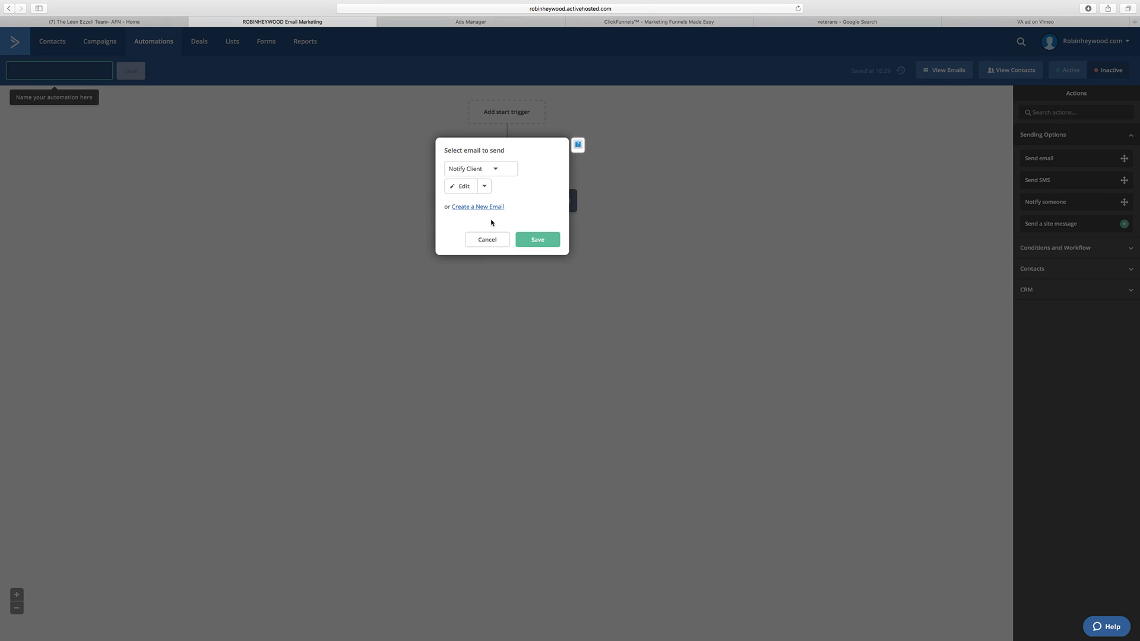
click(484, 186)
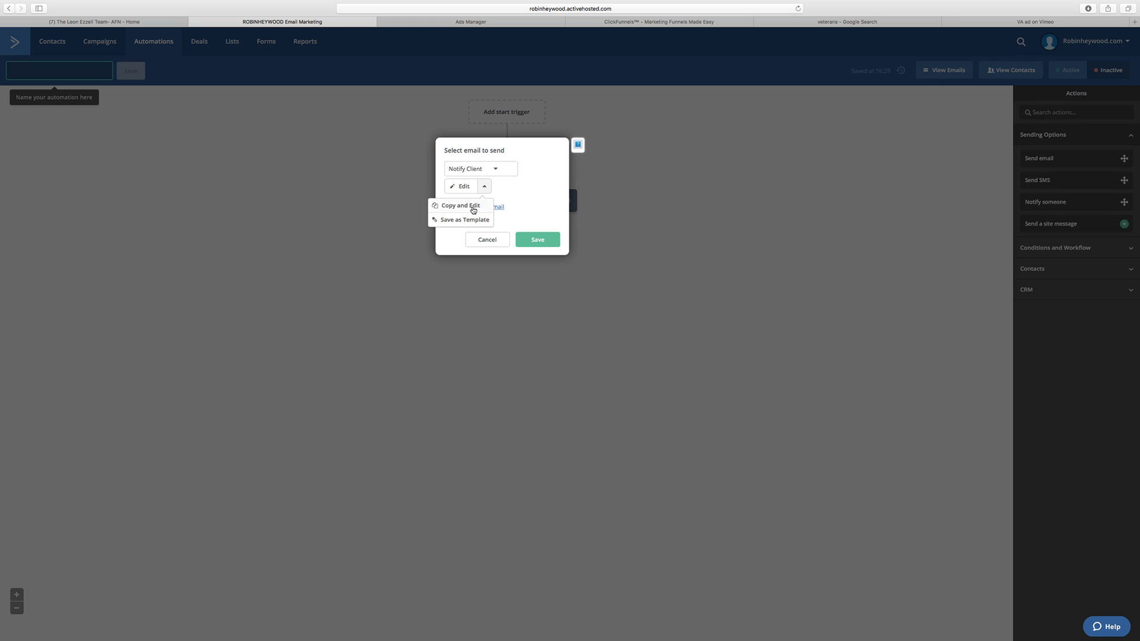
click(473, 210)
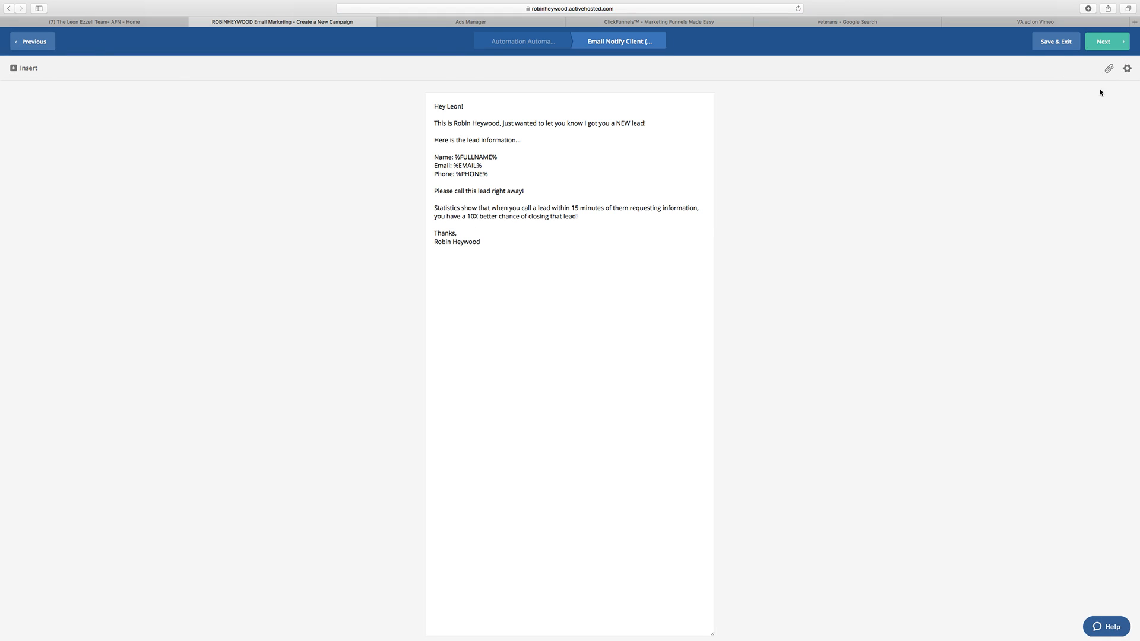
Step: Check the copied email's settings and summary, keep the message name "Notify Client (Copy)" and finish it
click(1126, 69)
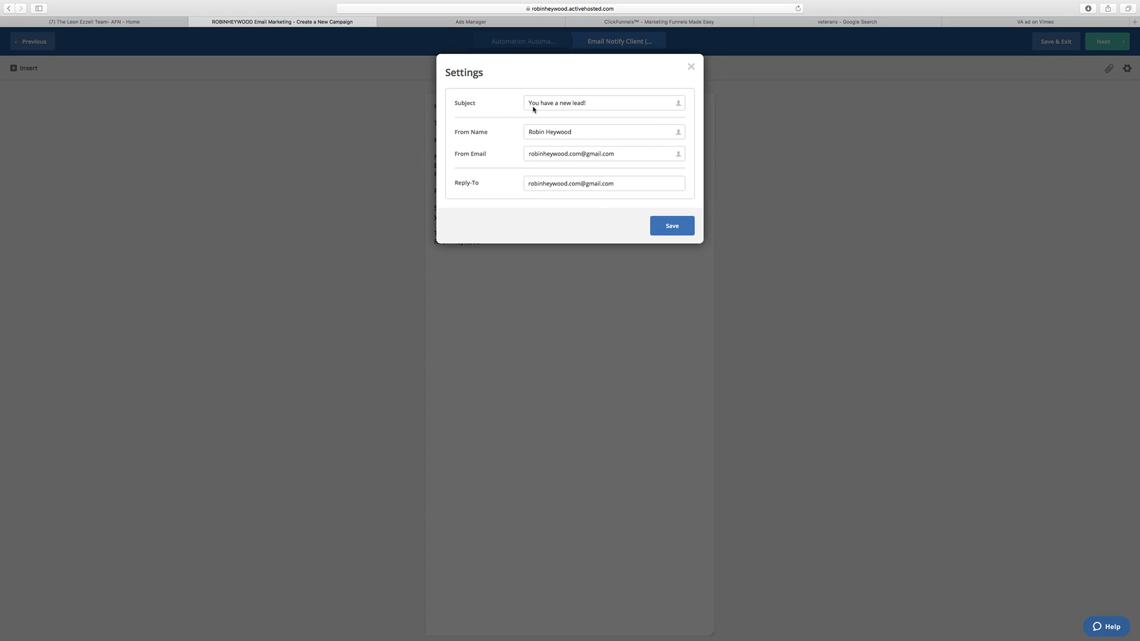
click(690, 67)
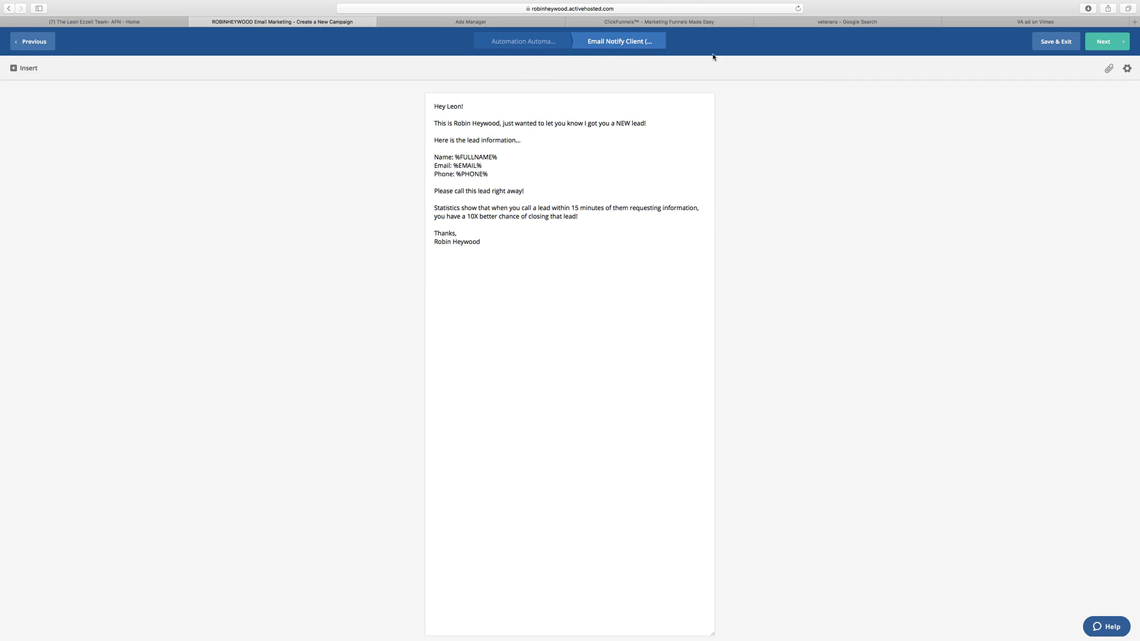
click(1104, 41)
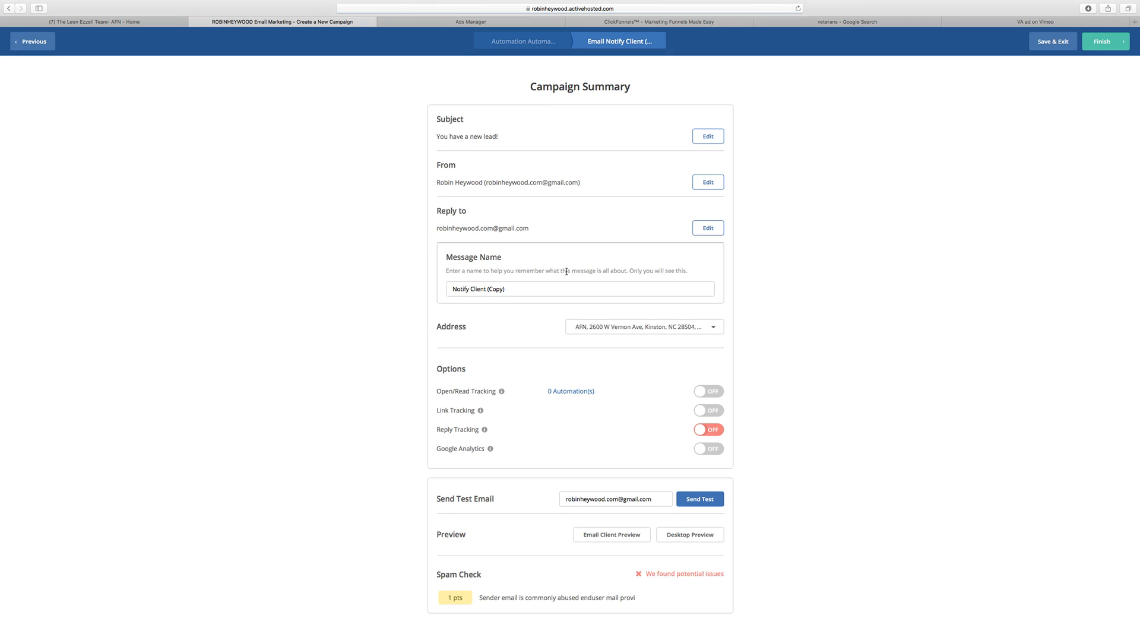
scroll(565, 243, down, 1)
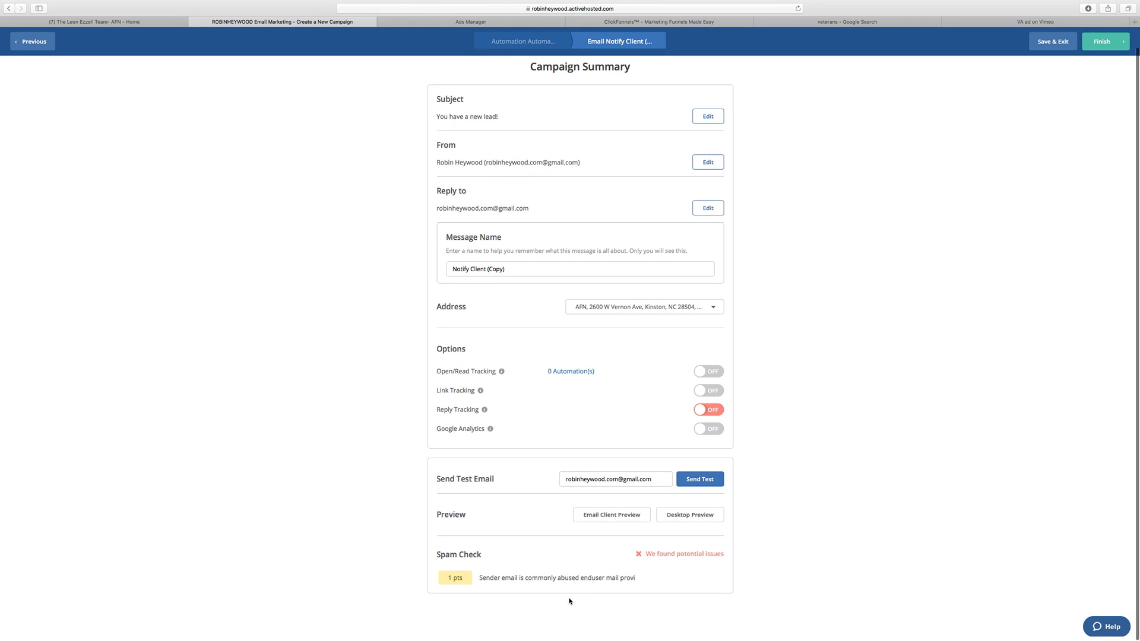
click(1111, 40)
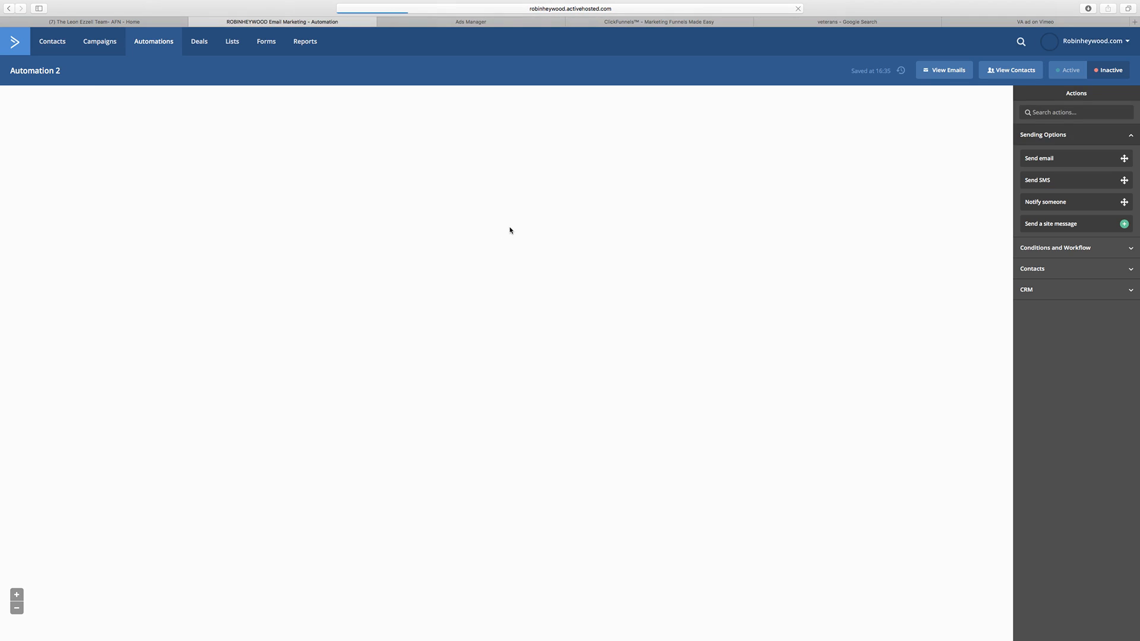
mouse_move(562, 195)
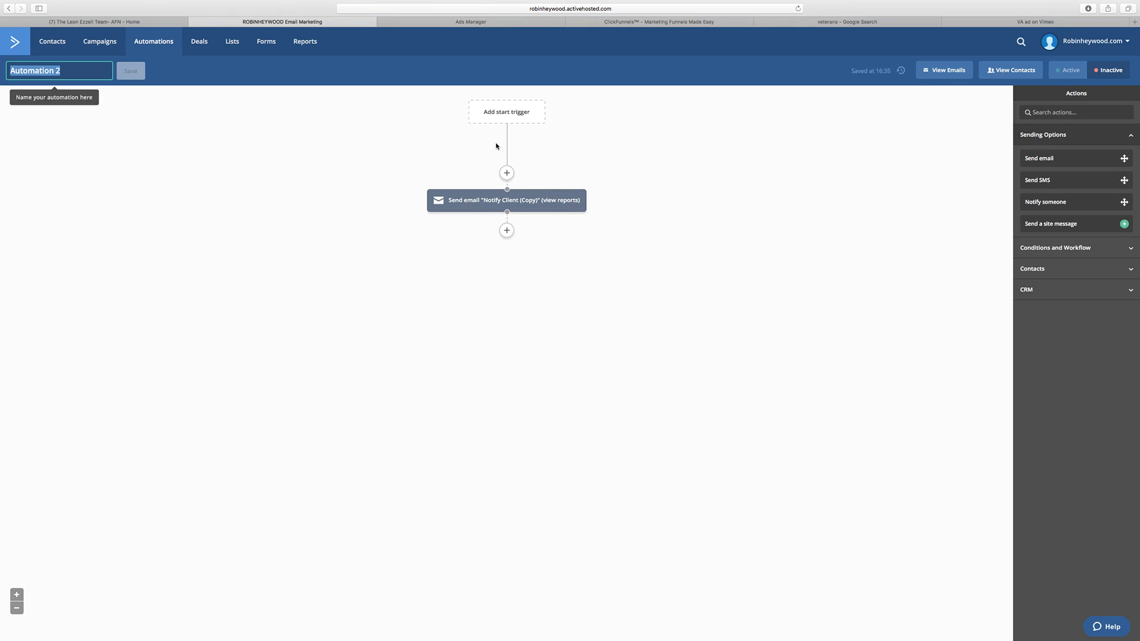
drag(1050, 201, 531, 233)
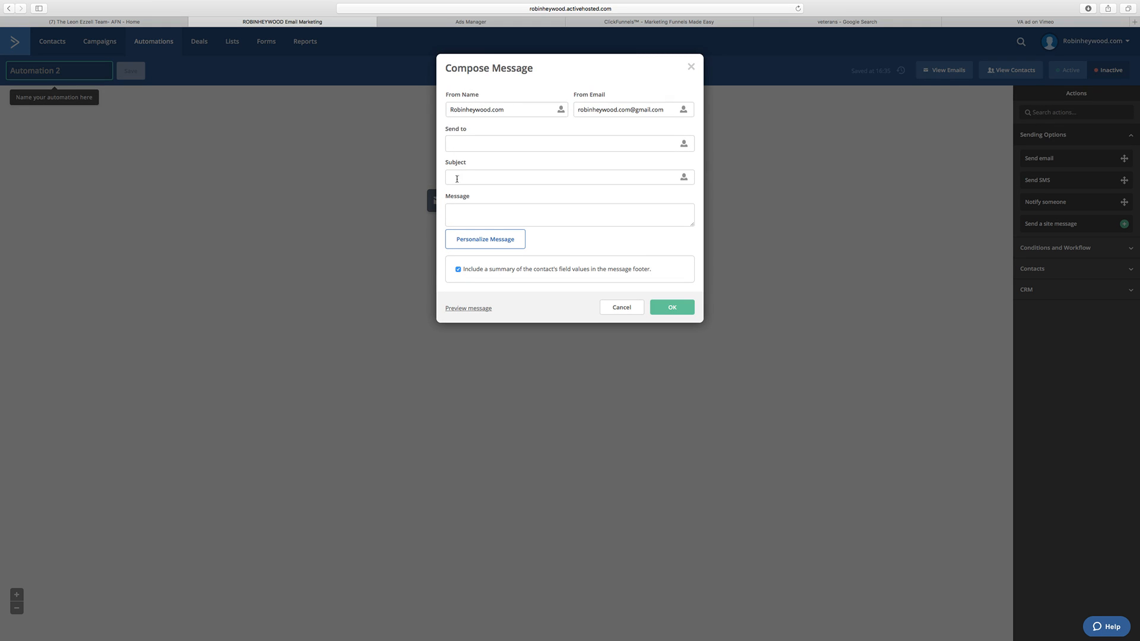
click(691, 69)
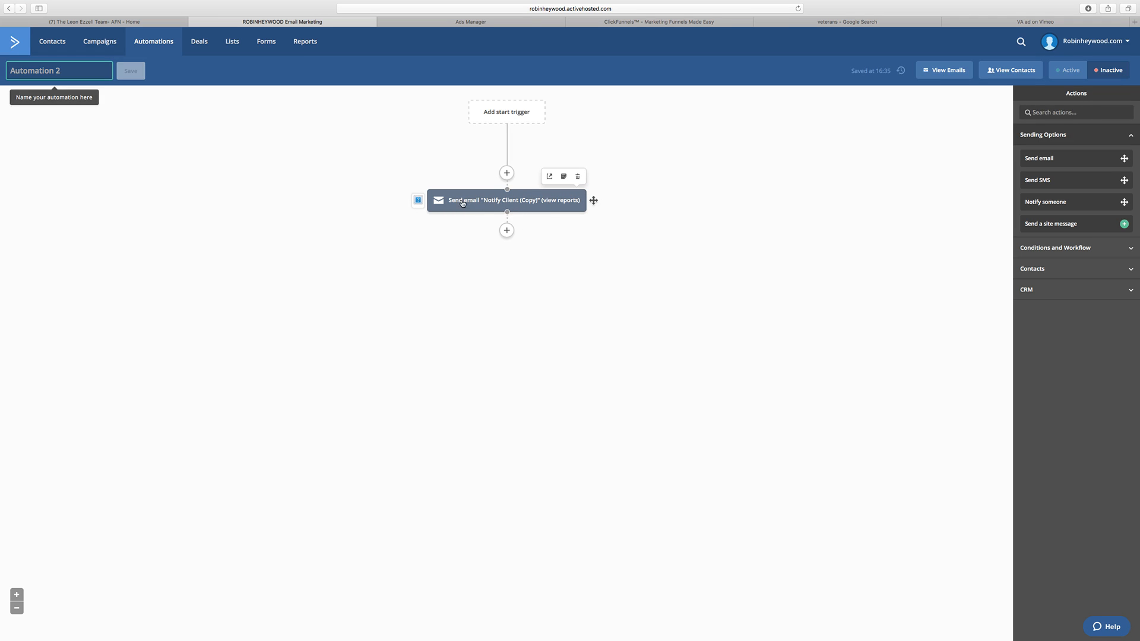
Step: Copy the whole body text of the Notify Client (Copy) email and return to the automation
click(549, 178)
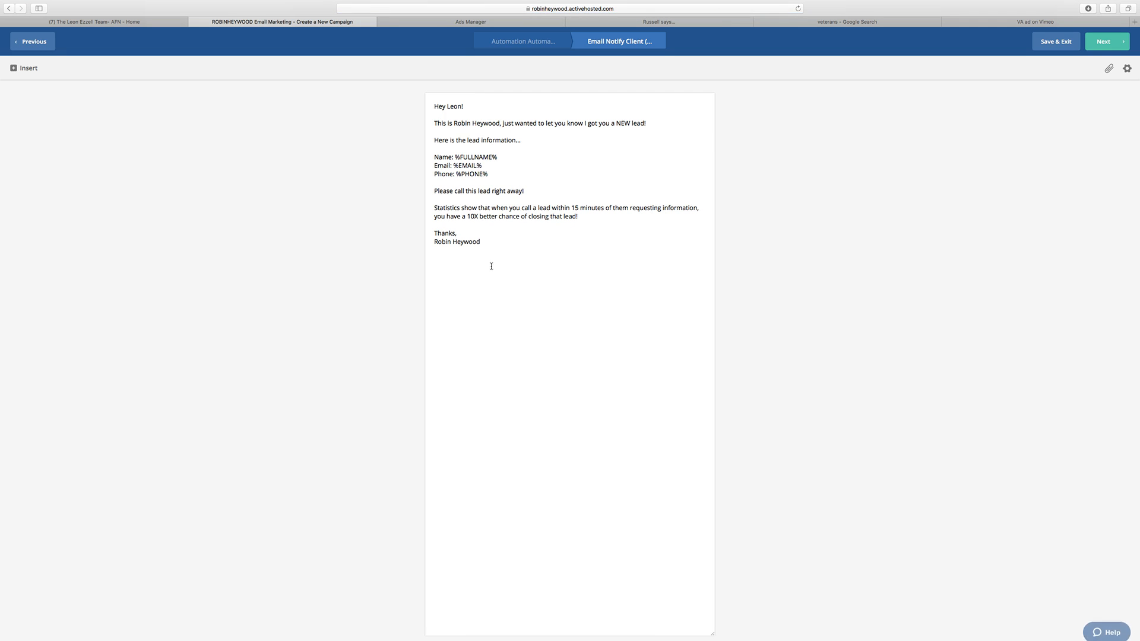
drag(494, 244, 434, 104)
right_click(476, 133)
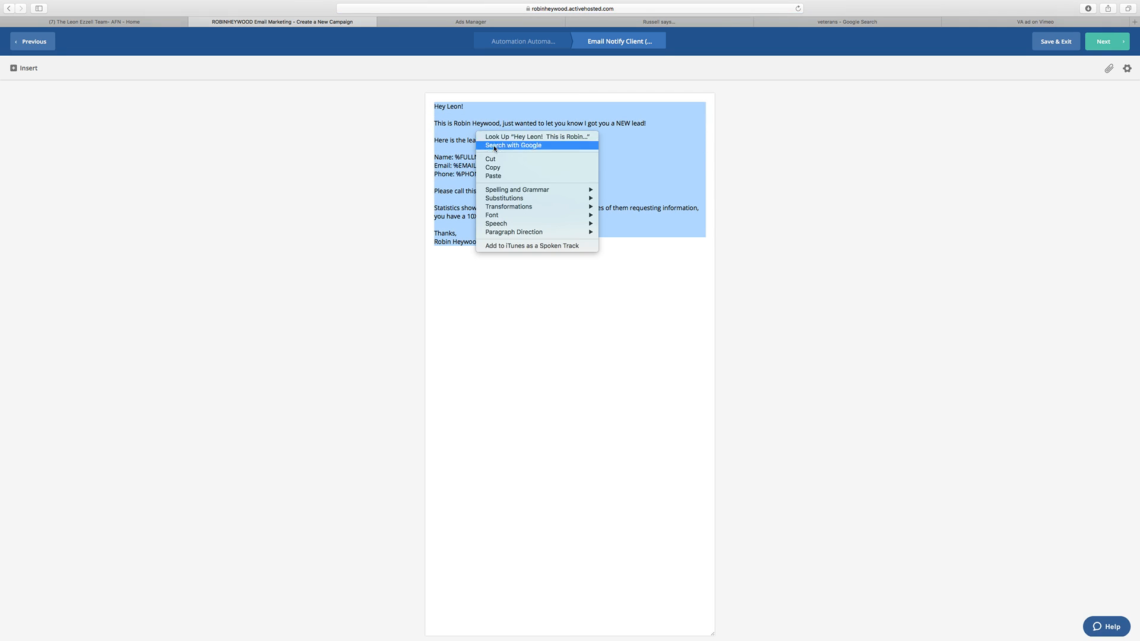
click(499, 169)
click(9, 8)
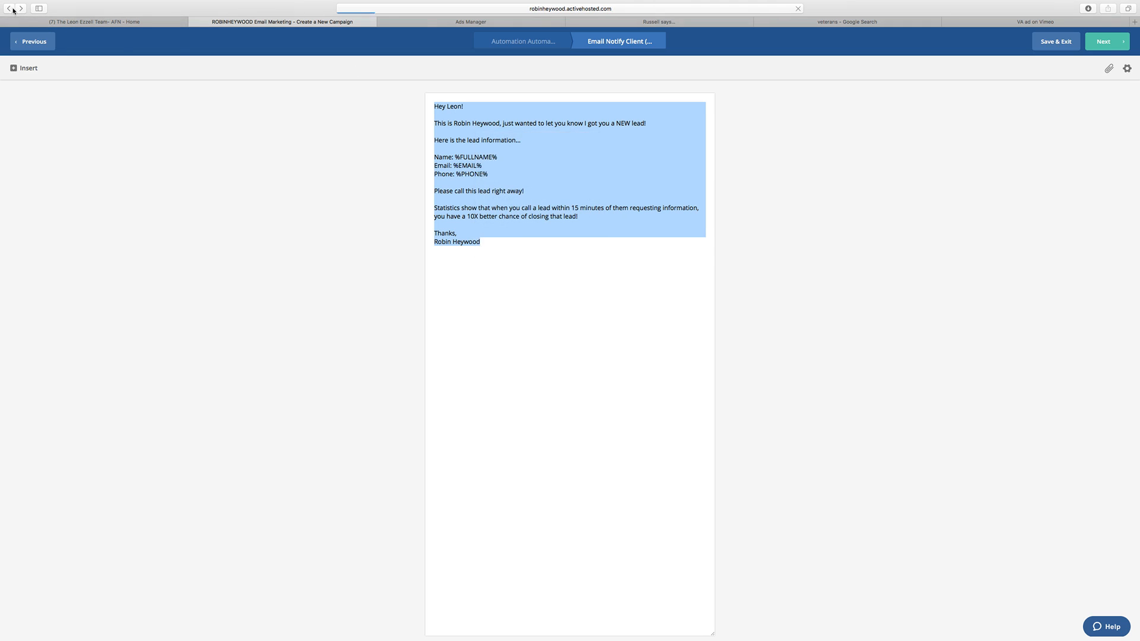
Step: Add a Notify someone action below the send-email action and check which contact fields its recipient can use
drag(1062, 205, 546, 254)
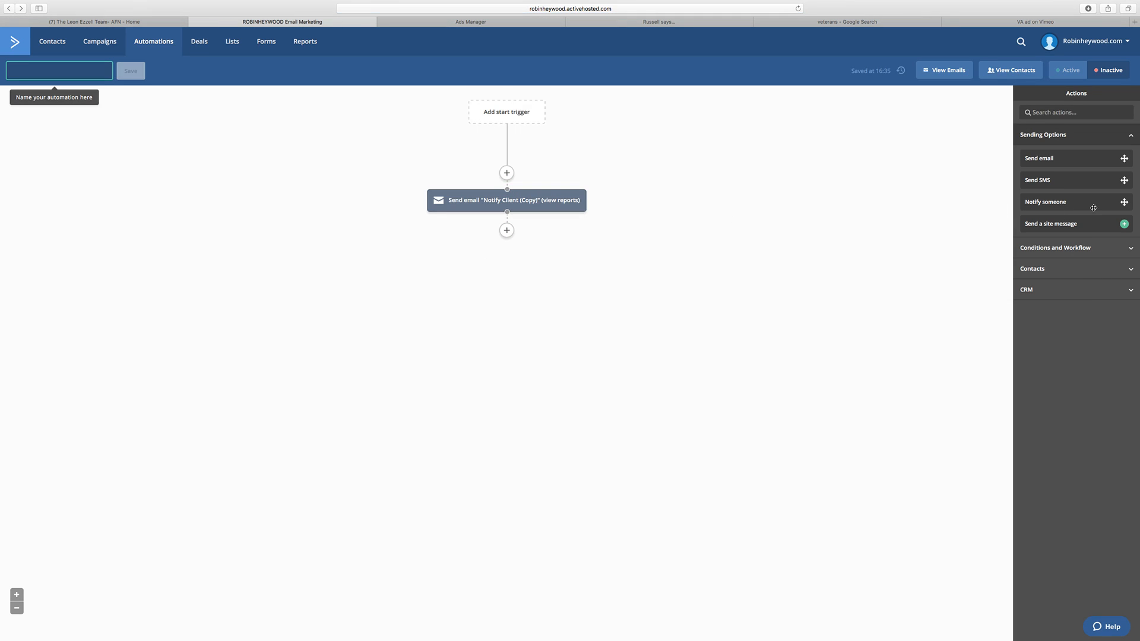
drag(1052, 203, 498, 231)
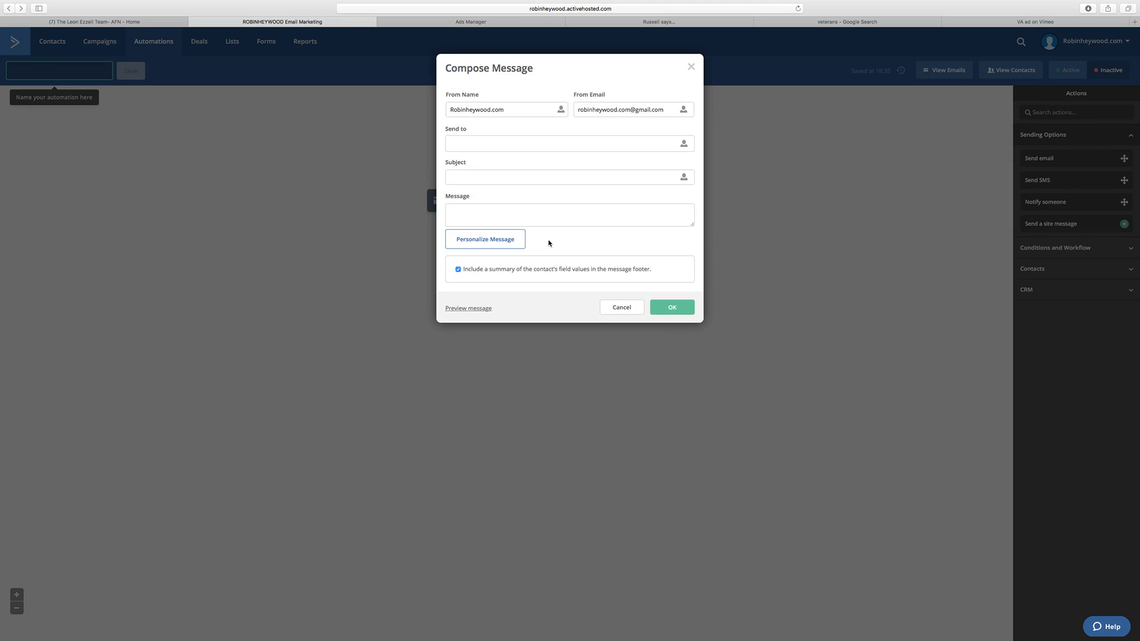
click(476, 143)
click(684, 144)
click(623, 181)
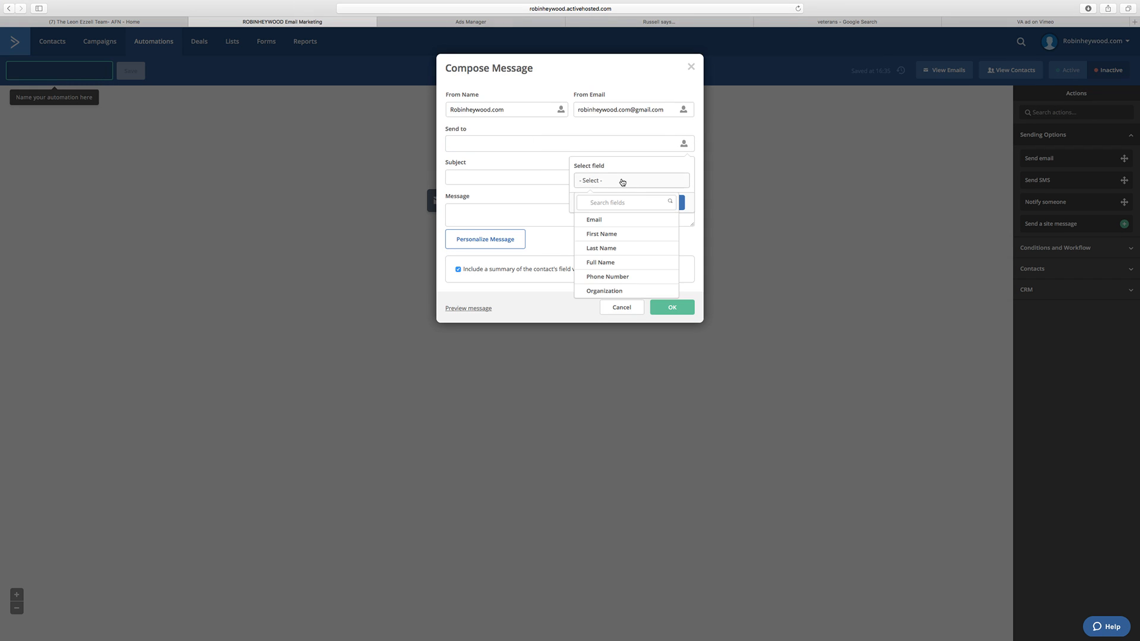
click(494, 148)
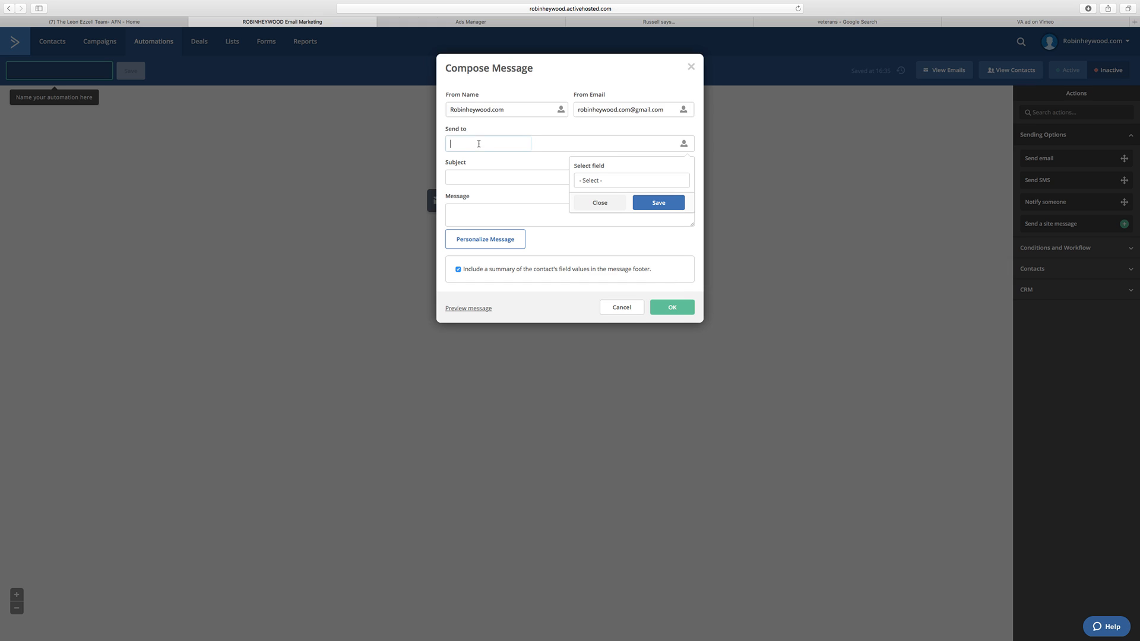
Step: Paste the copied email text into the notification's message, enlarge the message box and keep the contact field summary in the footer
click(488, 179)
click(496, 214)
key(super+v)
drag(691, 224, 692, 405)
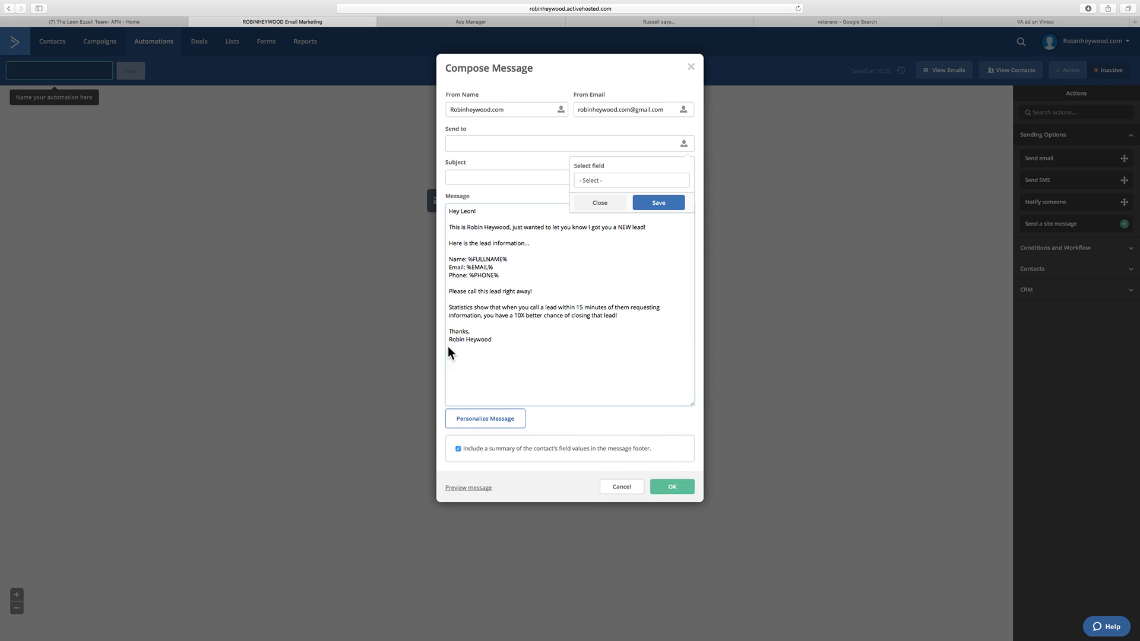
click(601, 203)
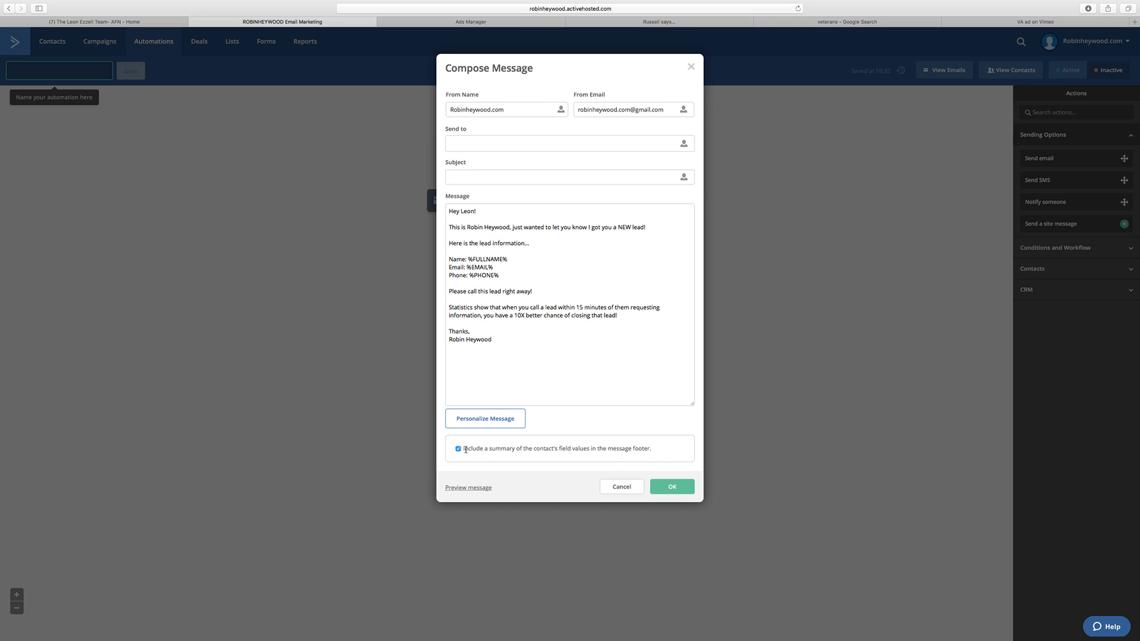
drag(464, 450, 663, 456)
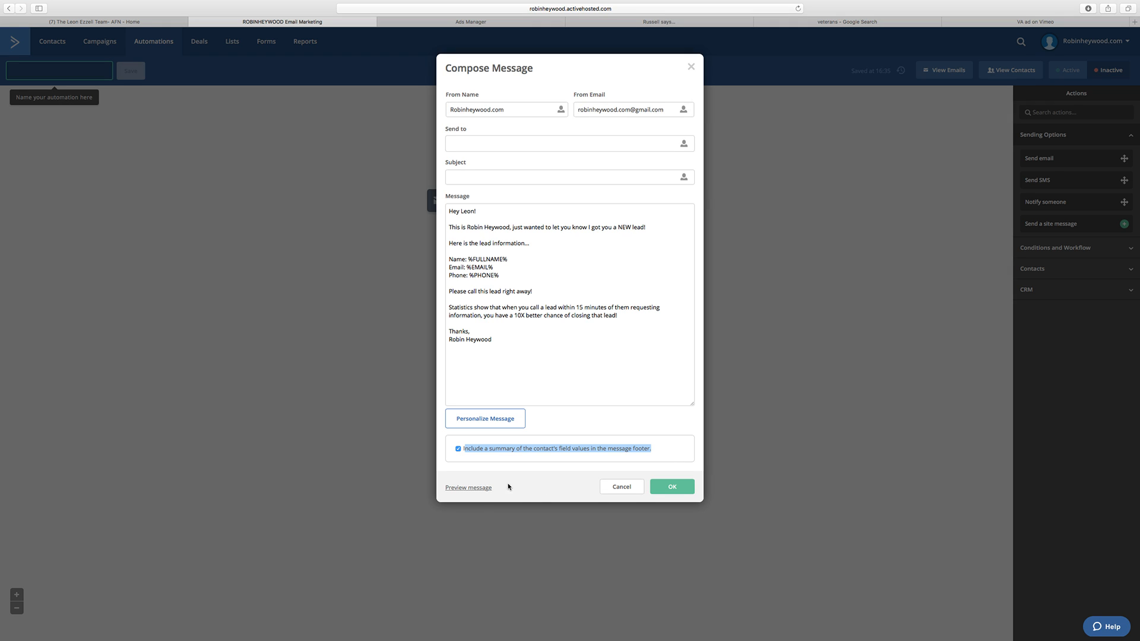
Step: Set the notification's subject to "You have a NEW Lead!" and replace the from name with the sender's full name
click(471, 180)
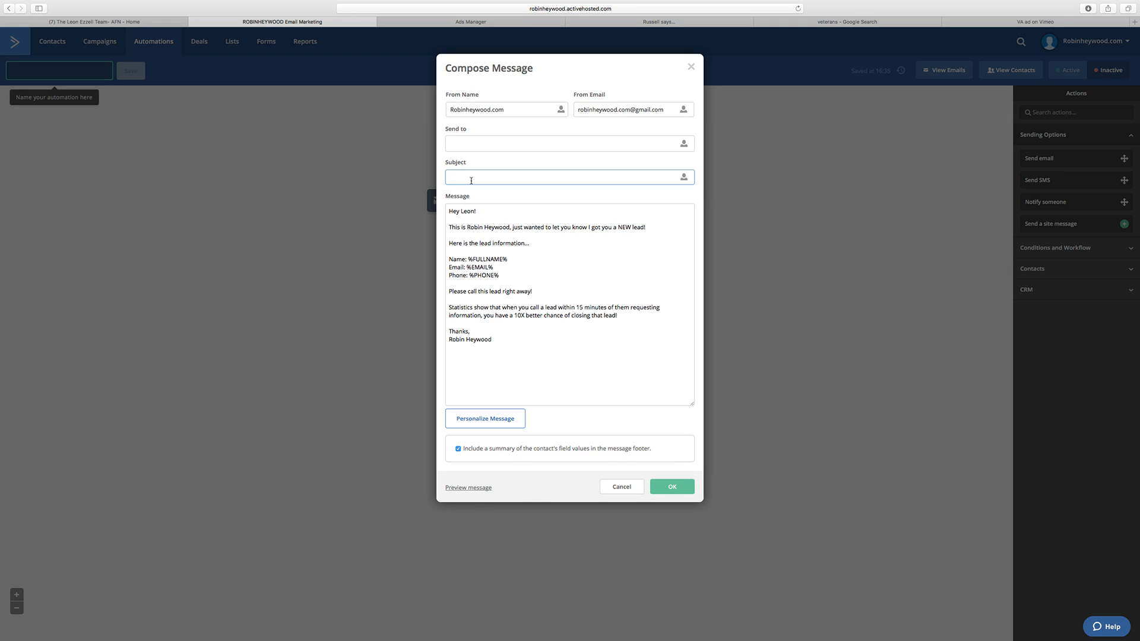
text(You have a NEW Lead!)
triple_click(555, 110)
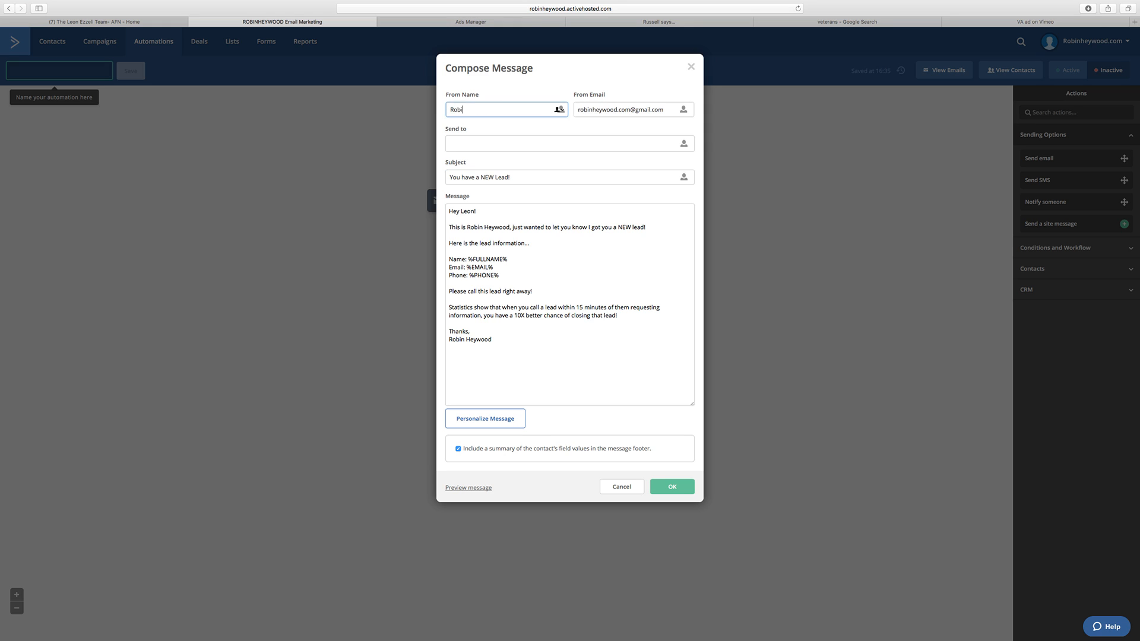
Step: Fetch the client's e-mail address from the other app and paste it as the notification's recipient
click(493, 137)
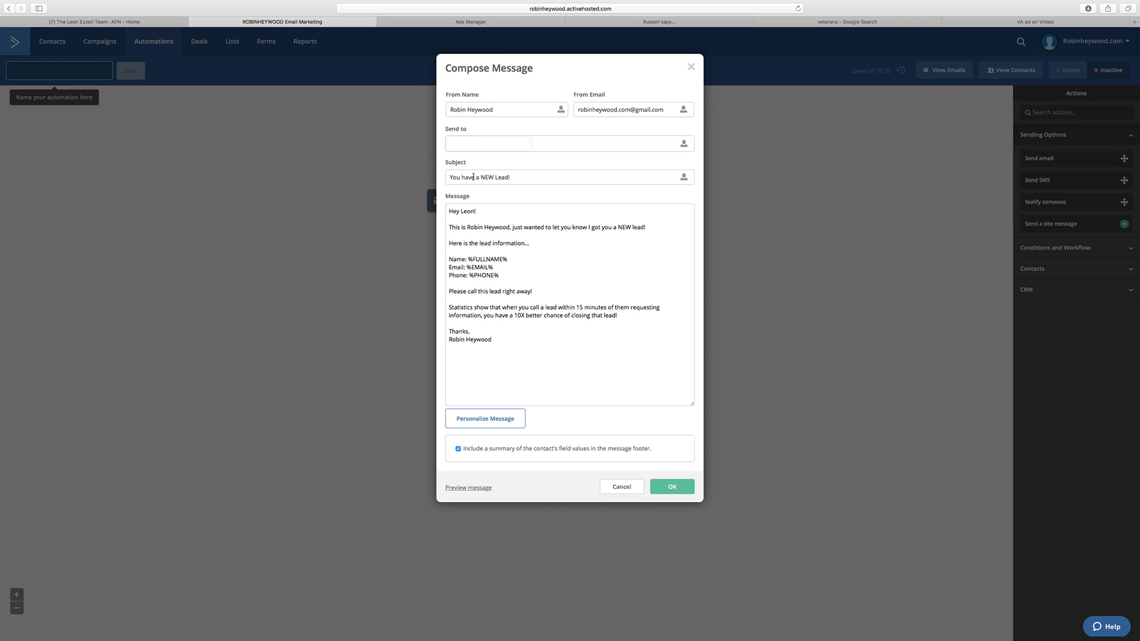
key(super+Tab)
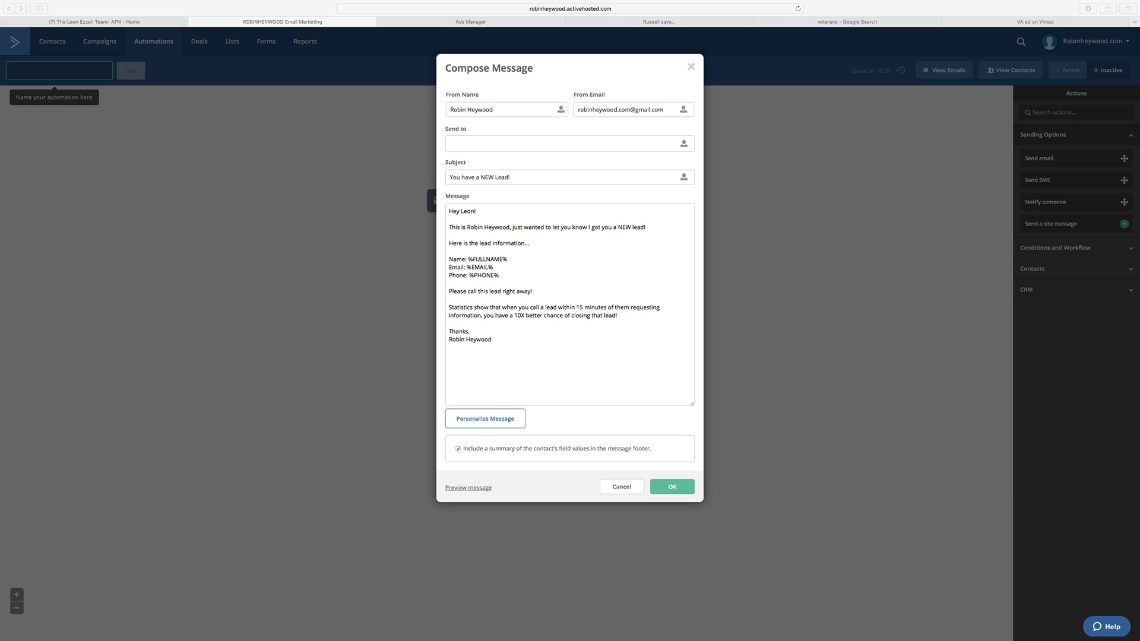
click(490, 144)
key(super+v)
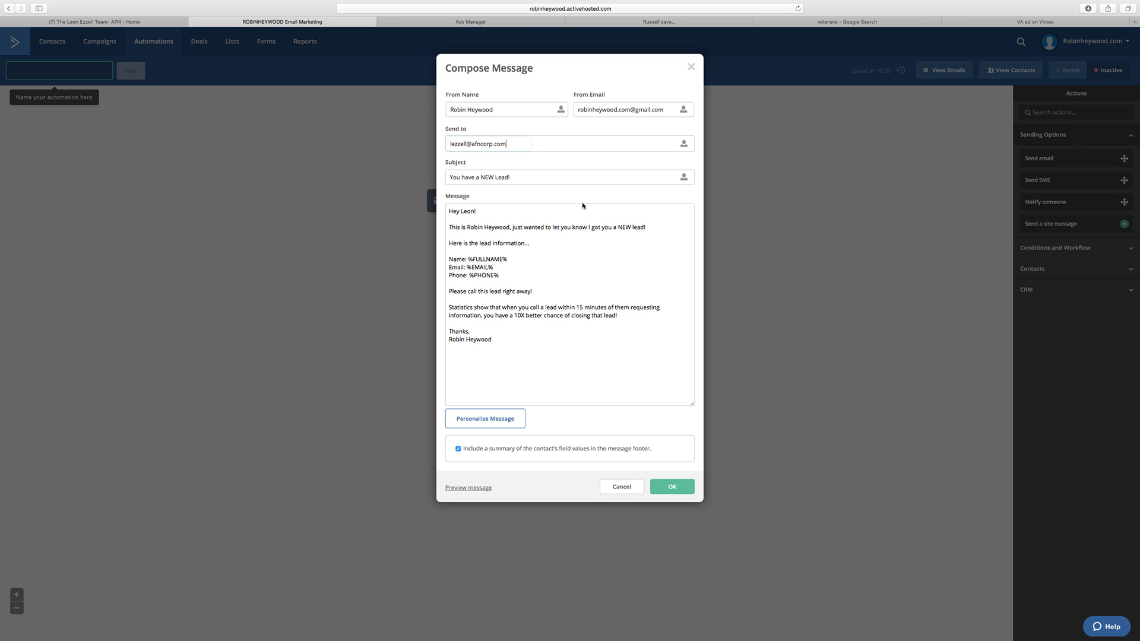
click(551, 381)
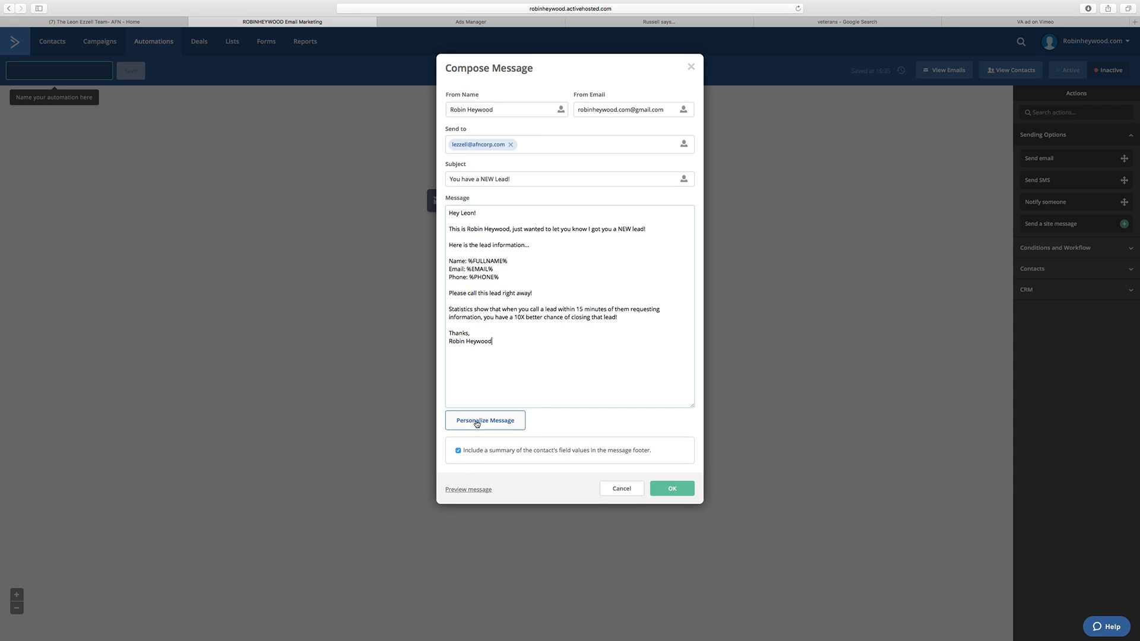
Step: Preview the notification message, test its View Contact link, check the lead placeholders and go back to composing
click(472, 491)
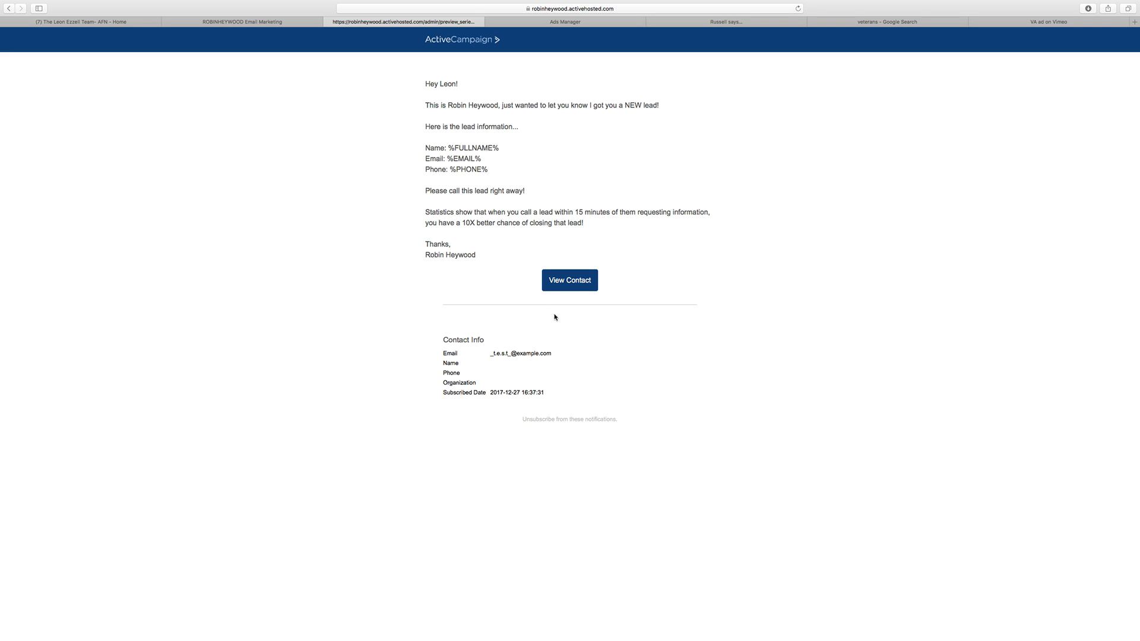
click(576, 283)
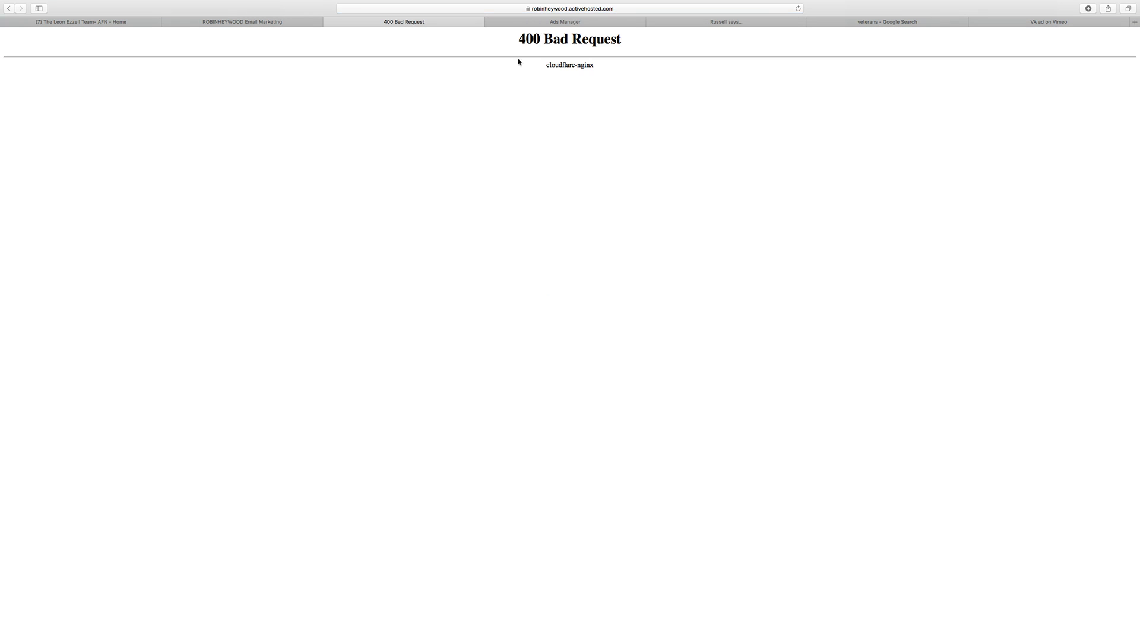
click(8, 9)
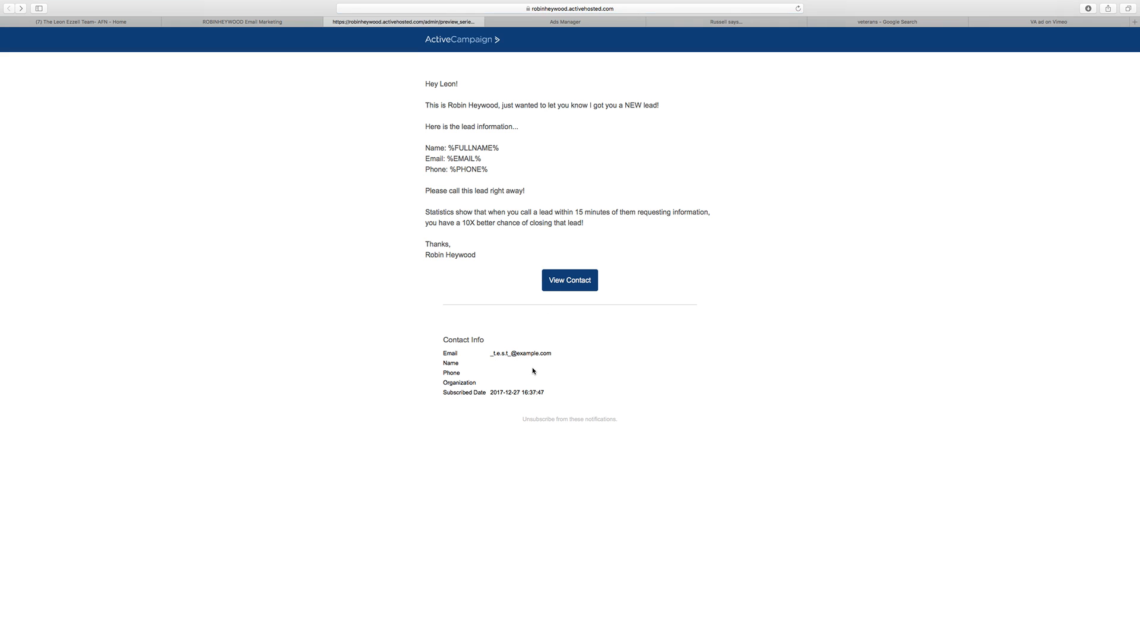
triple_click(466, 151)
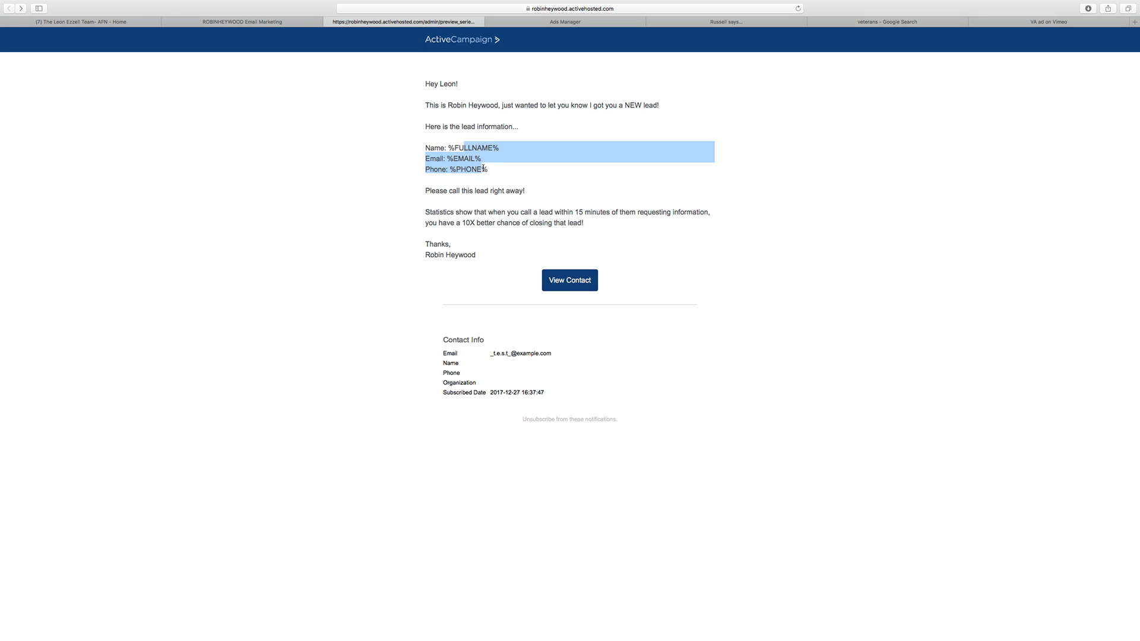
click(474, 169)
click(281, 23)
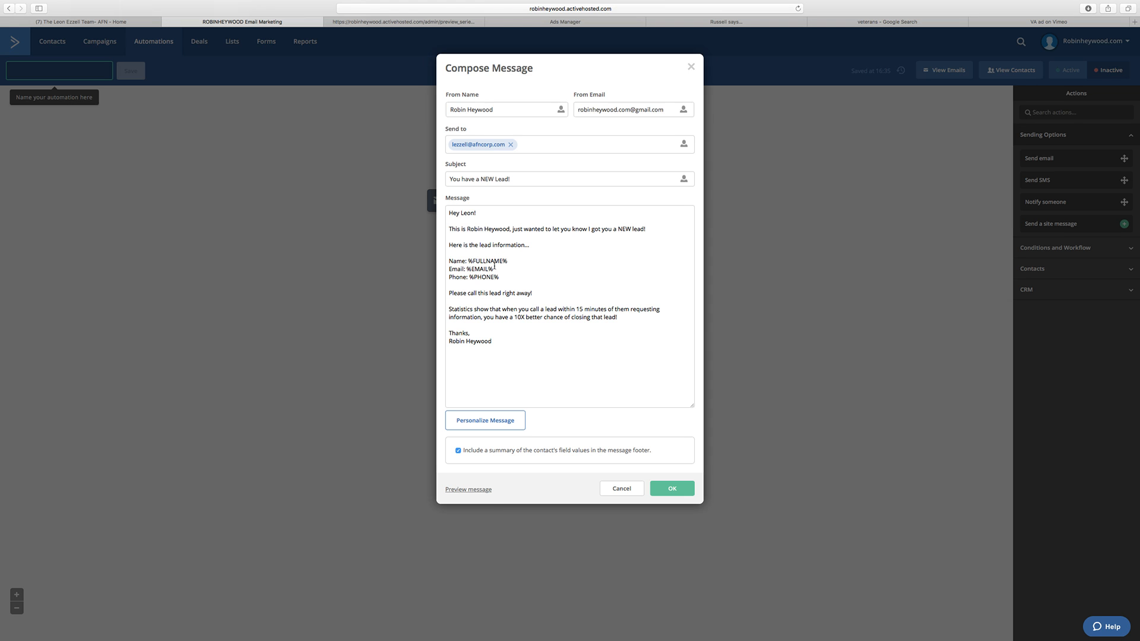
Step: Add a blank line below the message's phone placeholder, check the personalization options and save the notification action
key(Return)
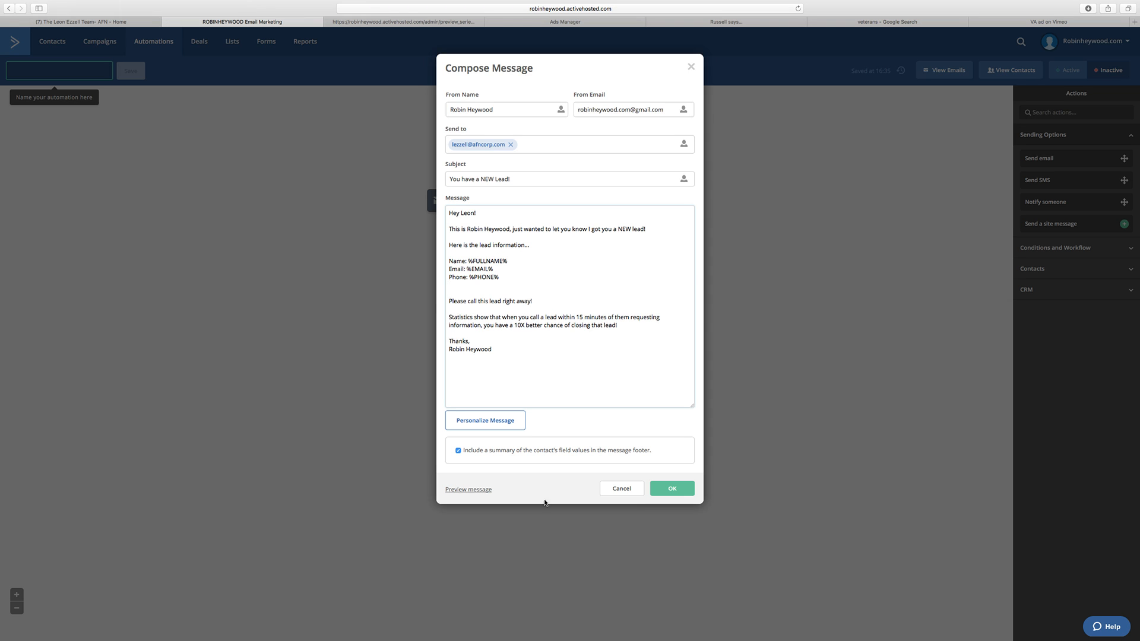
click(499, 422)
click(534, 92)
drag(493, 349, 520, 349)
key(BackSpace)
triple_click(506, 275)
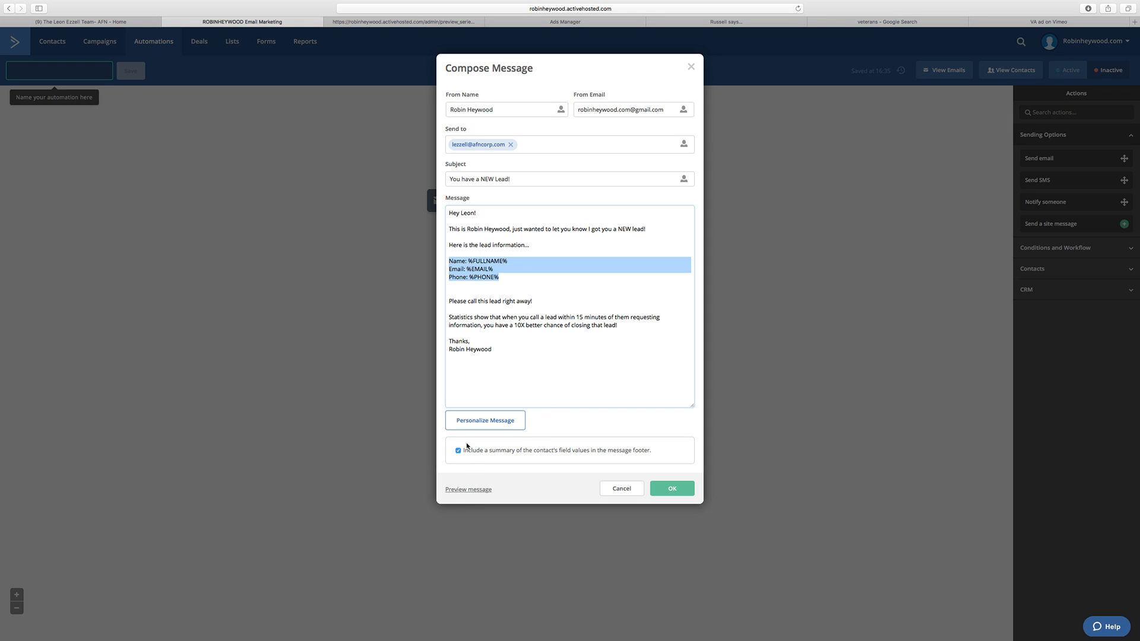
mouse_move(422, 3)
click(663, 487)
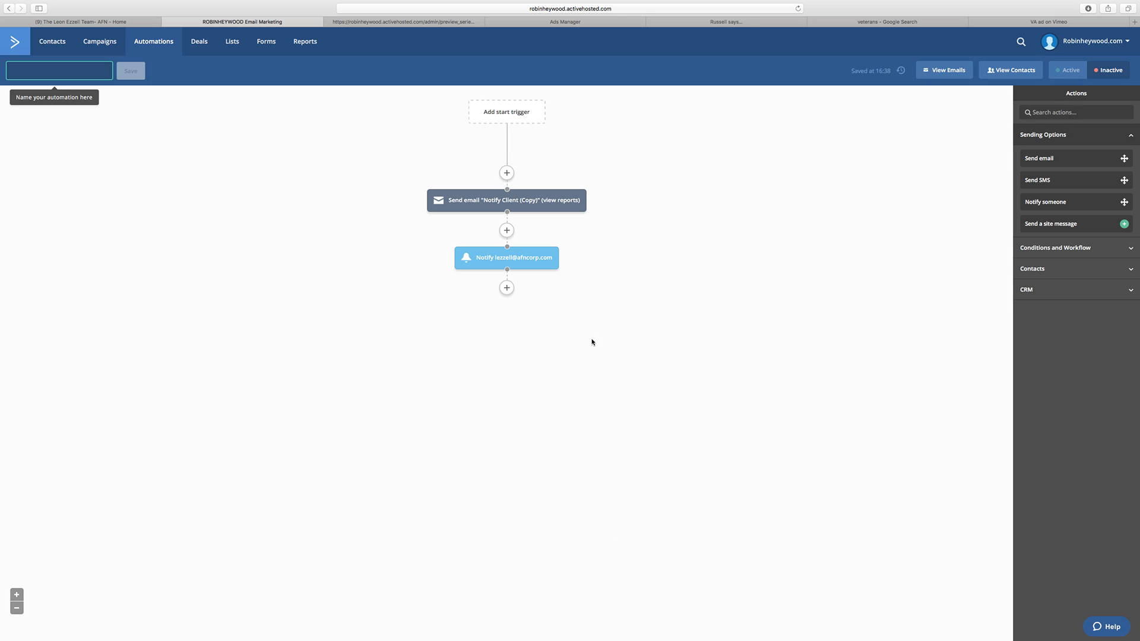
Step: Delete the Send email "Notify Client (Copy)" action from the automation and confirm its removal
mouse_move(517, 258)
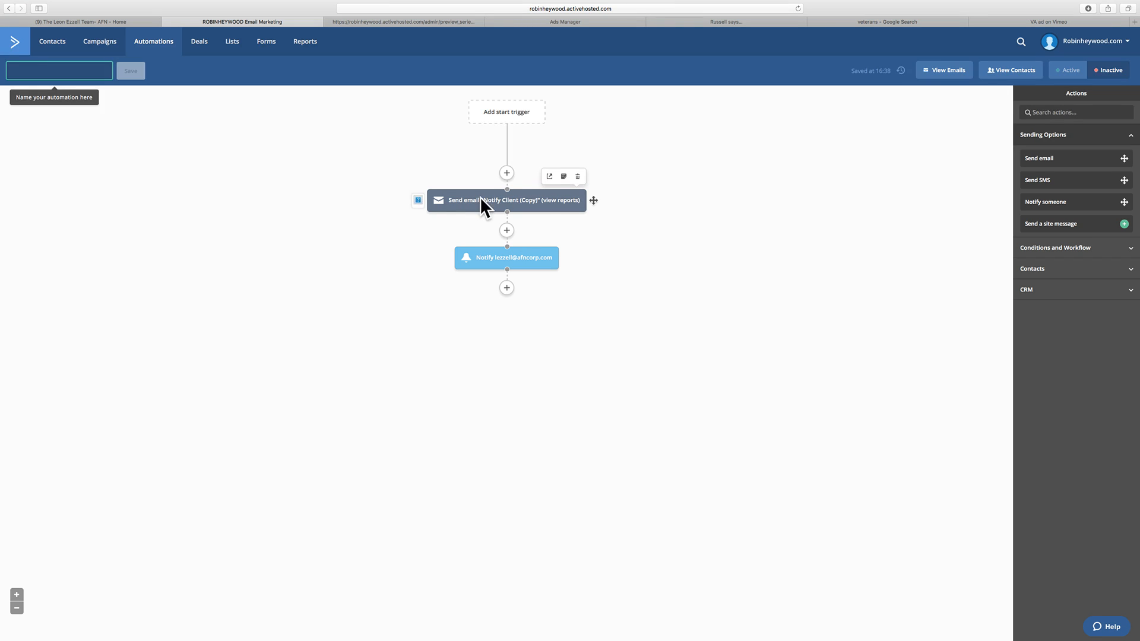
click(482, 200)
click(531, 240)
click(577, 177)
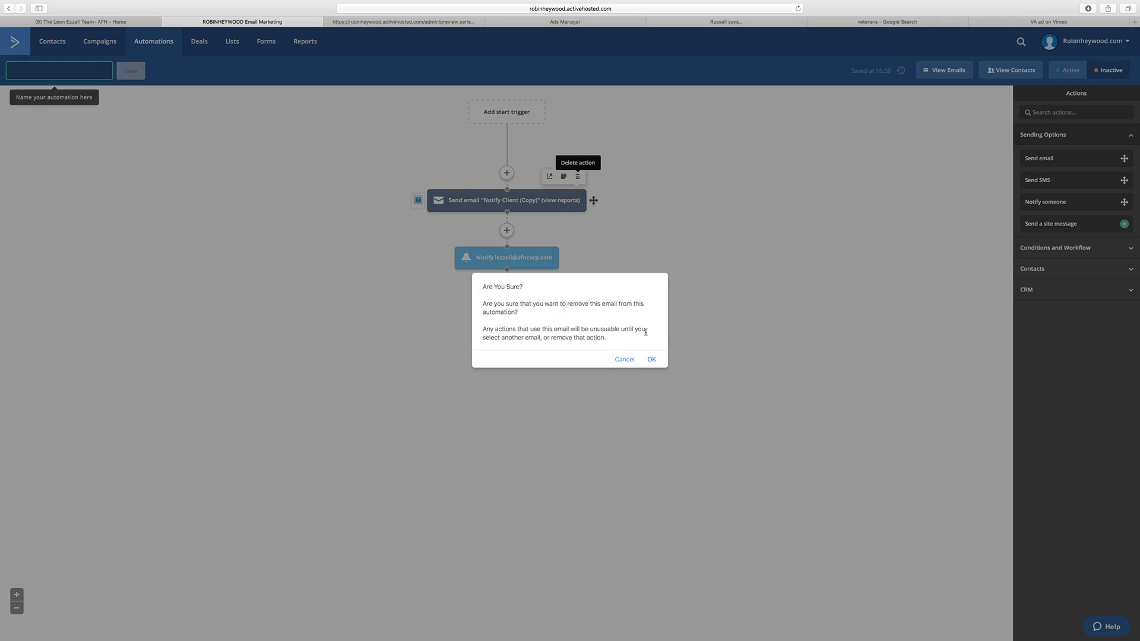
click(651, 360)
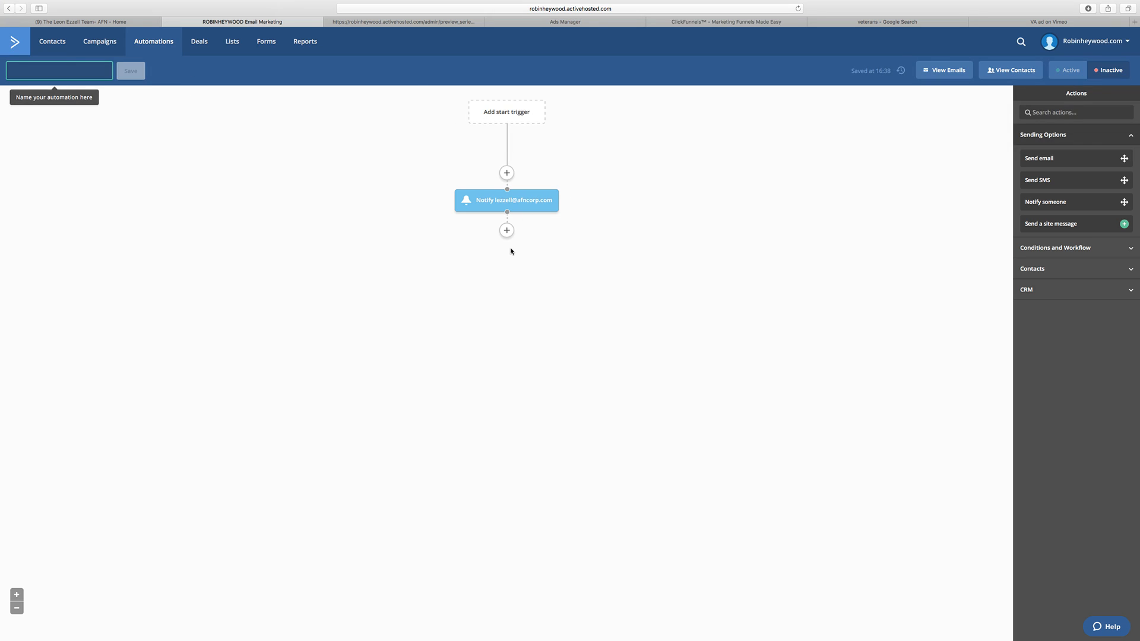
Step: Start a Send SMS action below the notification and check the available sending credits
click(506, 230)
click(573, 133)
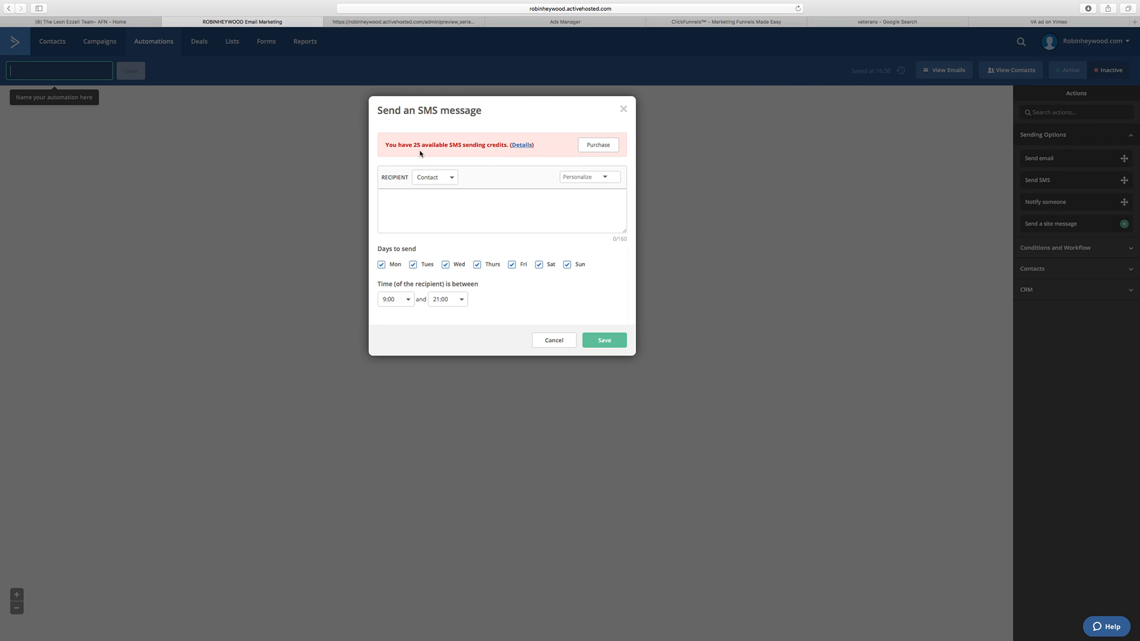
drag(385, 145, 469, 146)
click(505, 121)
Step: Purchase 500 SMS sending credits for $11.00
click(591, 145)
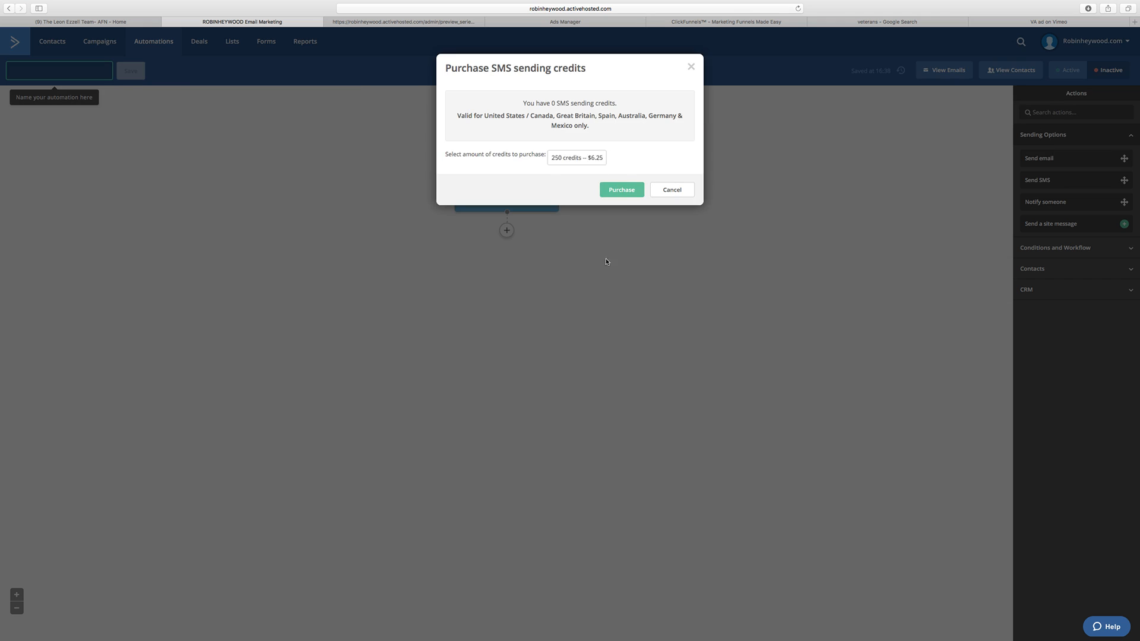
click(588, 157)
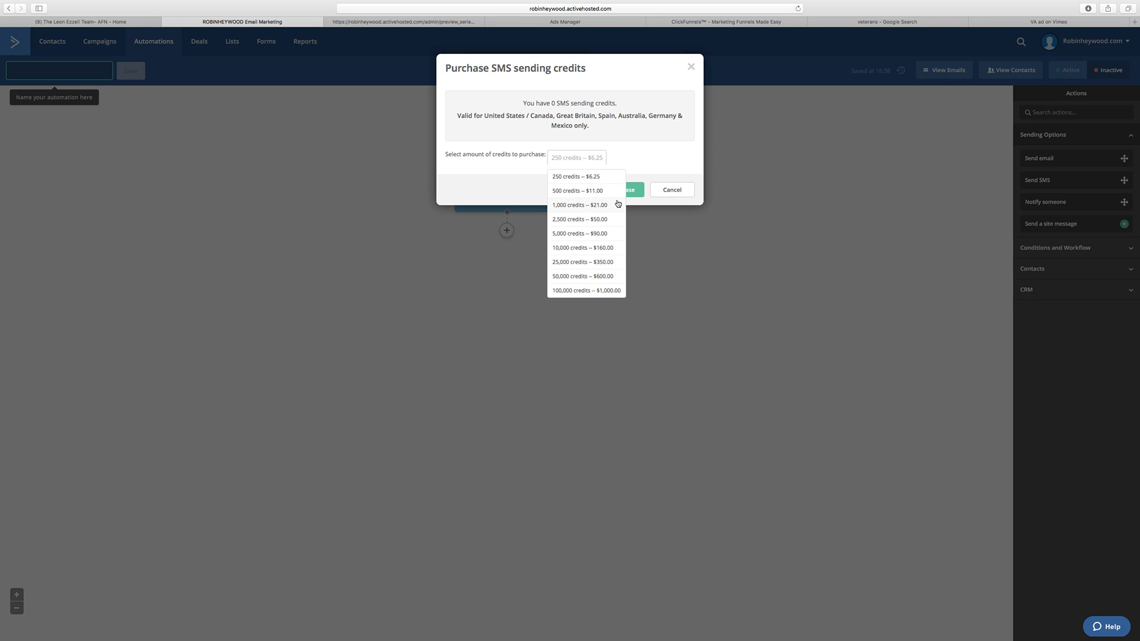
click(589, 194)
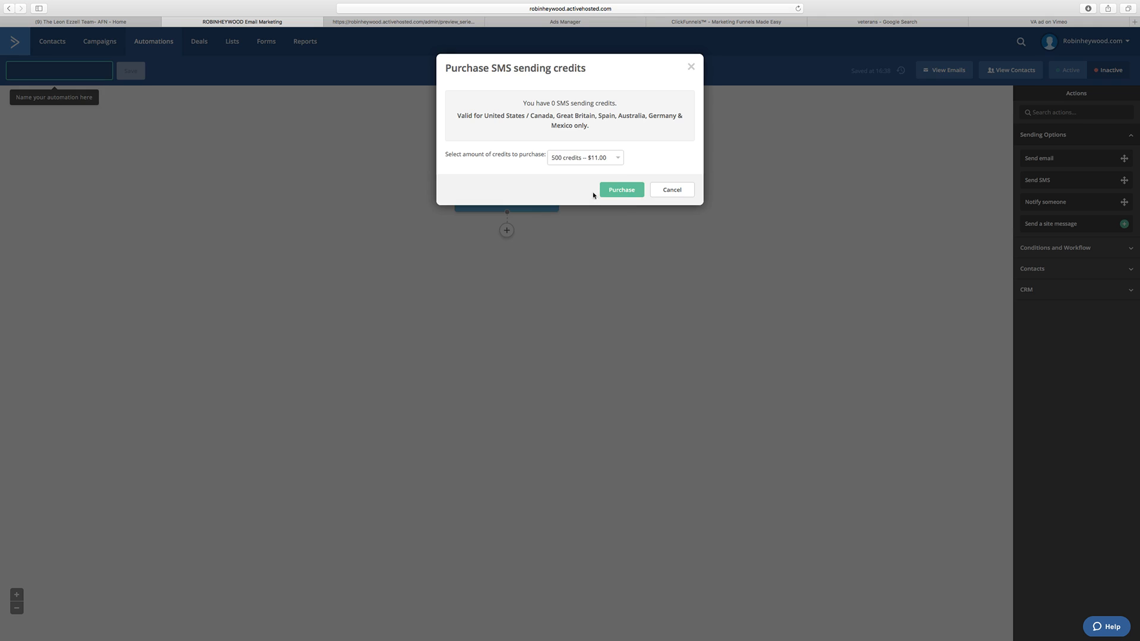
click(620, 190)
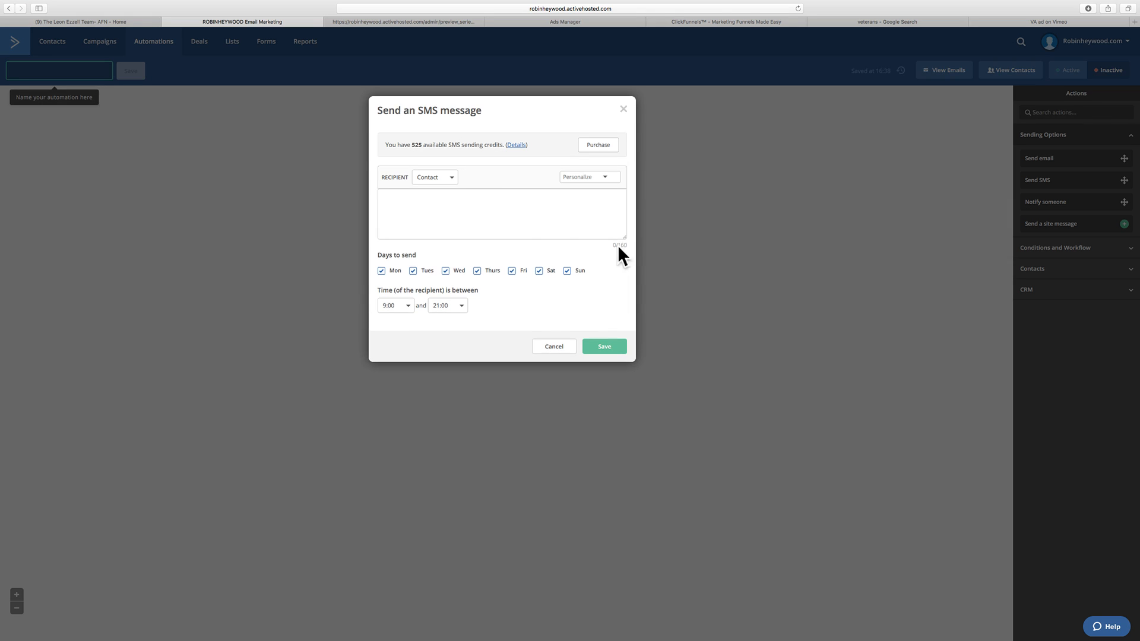
Step: Set the SMS recipient to the client's user account instead of the contact and check the available personalization fields
drag(618, 246, 627, 245)
click(596, 223)
click(447, 183)
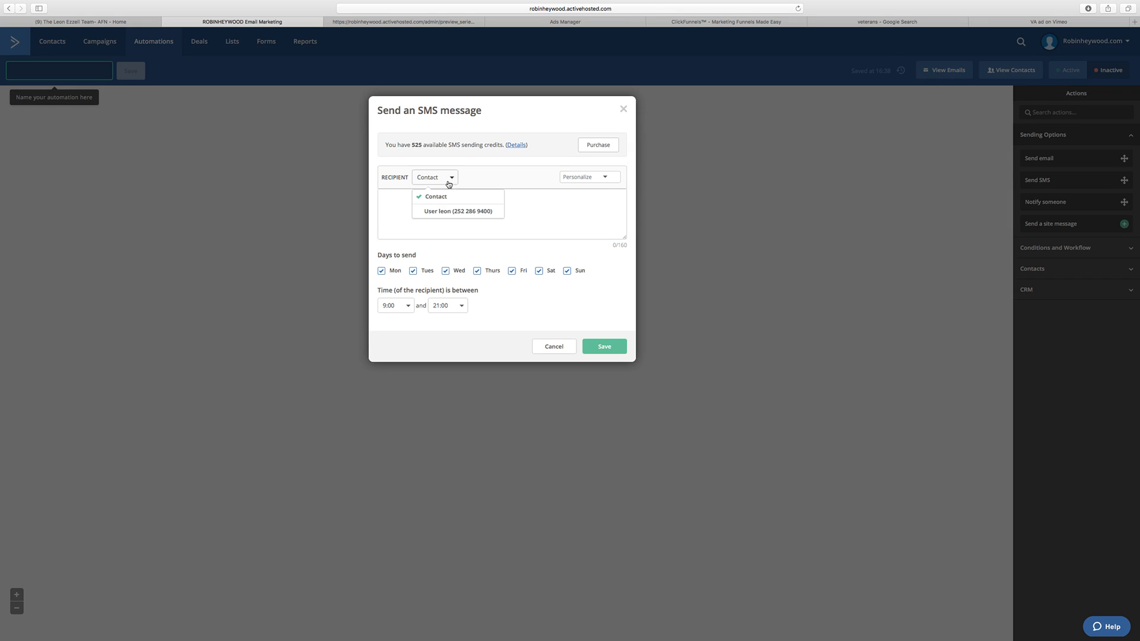
click(439, 212)
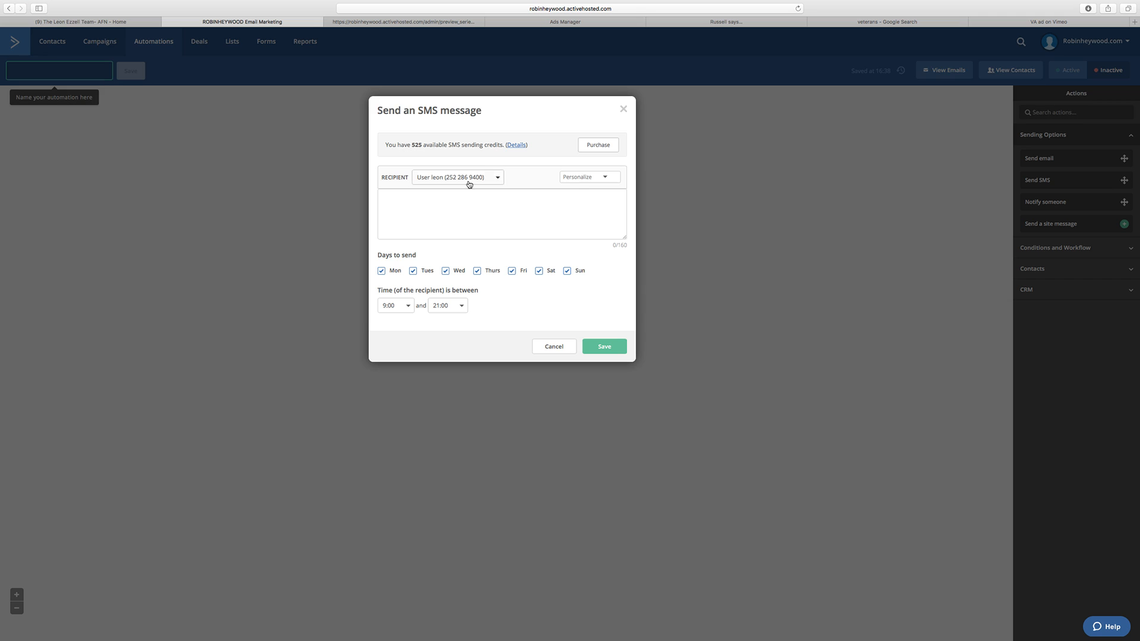
click(579, 179)
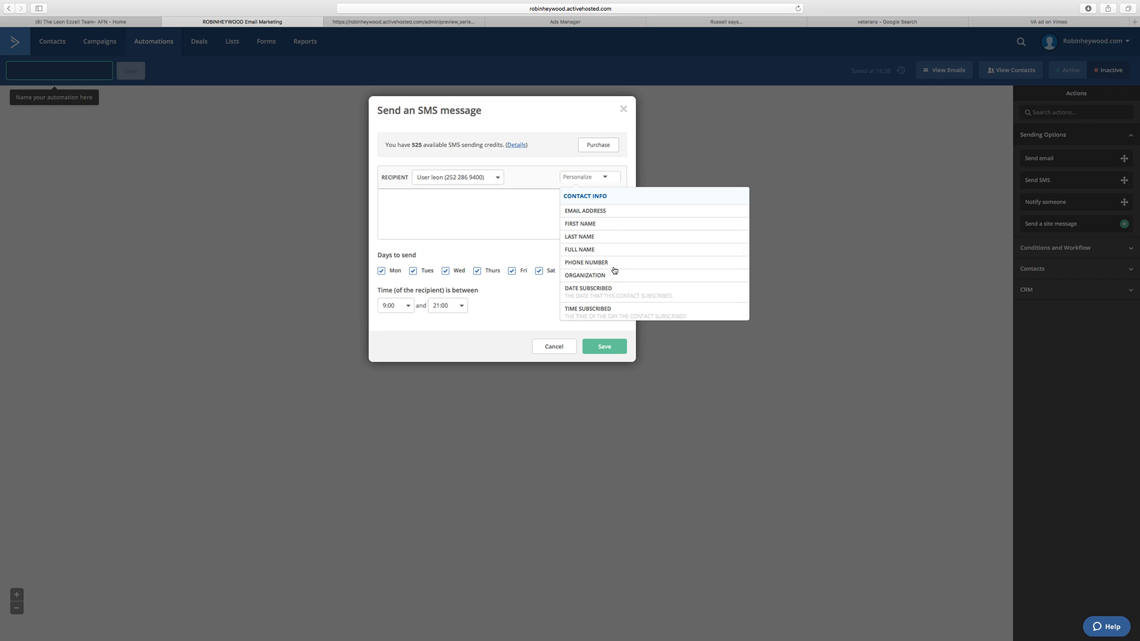
Step: Write an SMS introducing the sender by full name with "I just got you a NEW Lead!", followed by Name:, Email: and Phone: lines
click(466, 212)
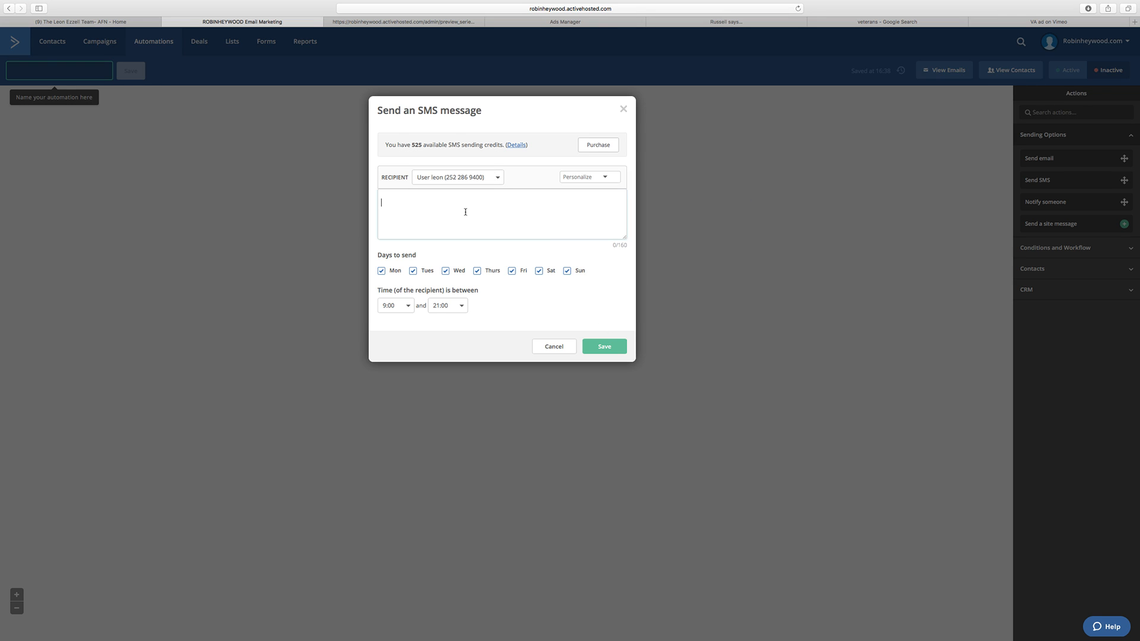
text(NEW LEma)
key(BackSpace)
text(mail)
key(Return)
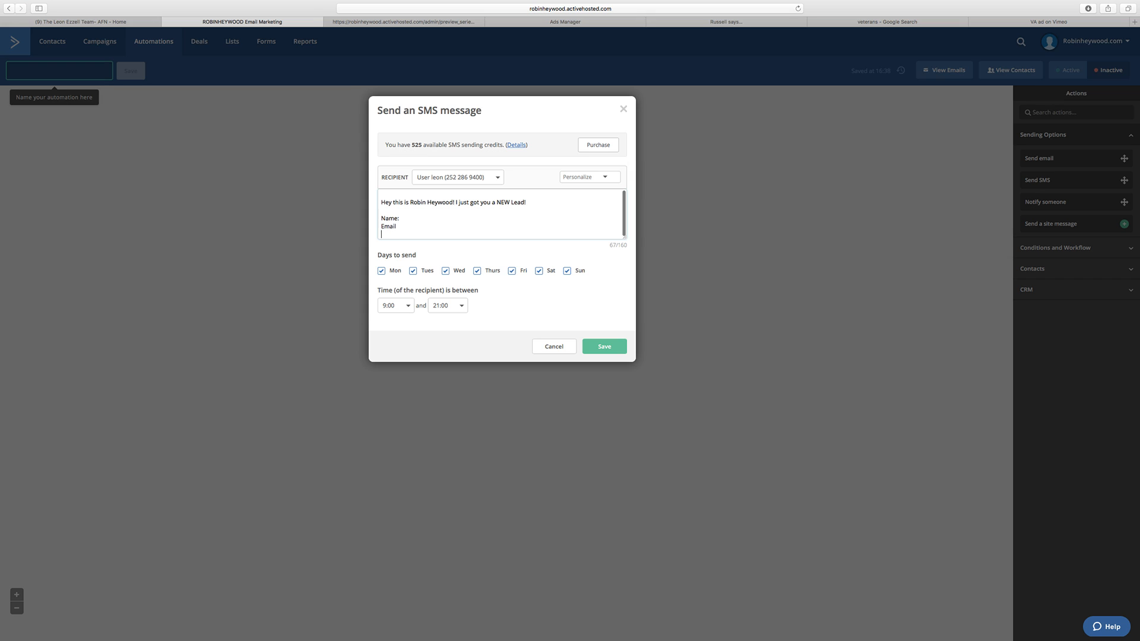
key(BackSpace)
text(:)
key(Return)
text(Phone)
Step: Insert the full name, email address and phone number placeholders after the matching labels in the SMS message
click(611, 178)
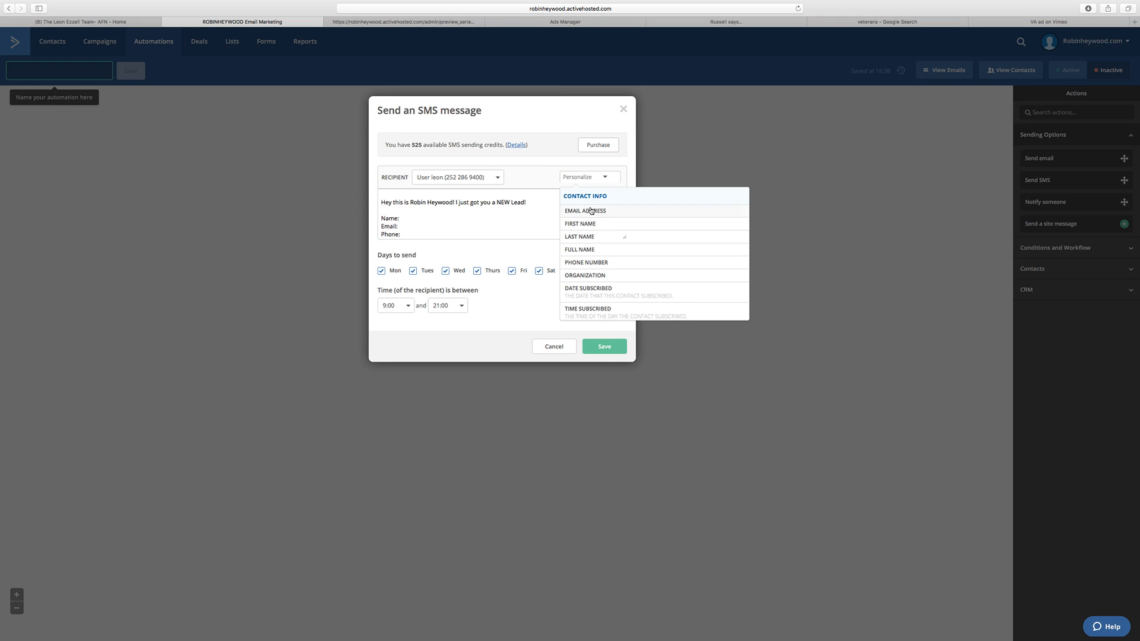
click(589, 250)
click(407, 227)
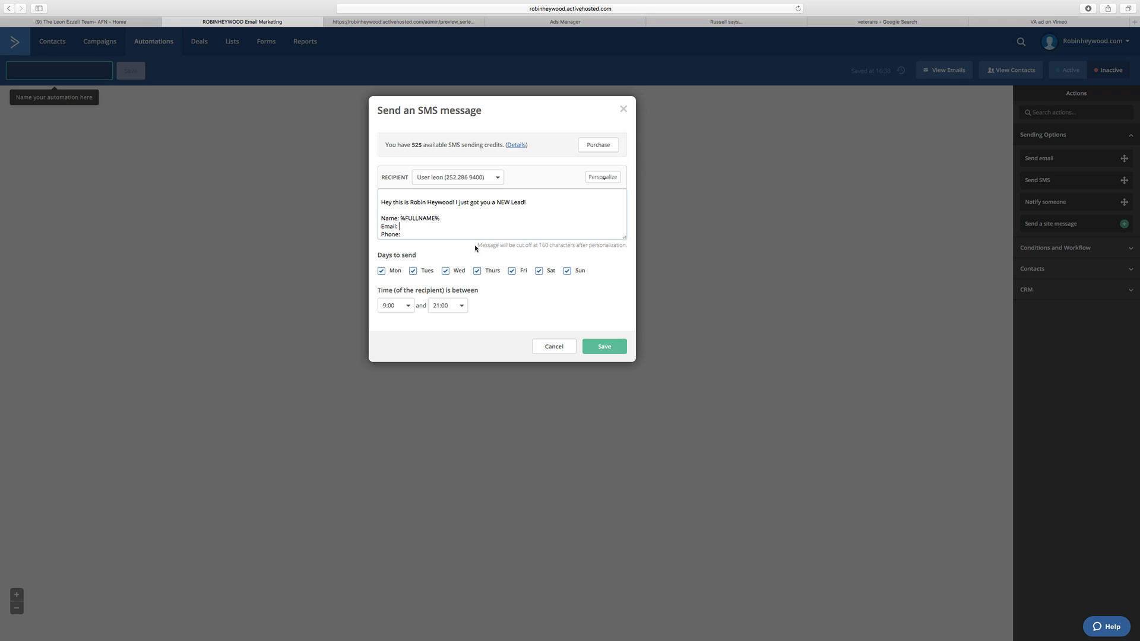
drag(476, 245, 629, 249)
click(491, 222)
click(613, 179)
click(635, 216)
click(417, 233)
click(605, 178)
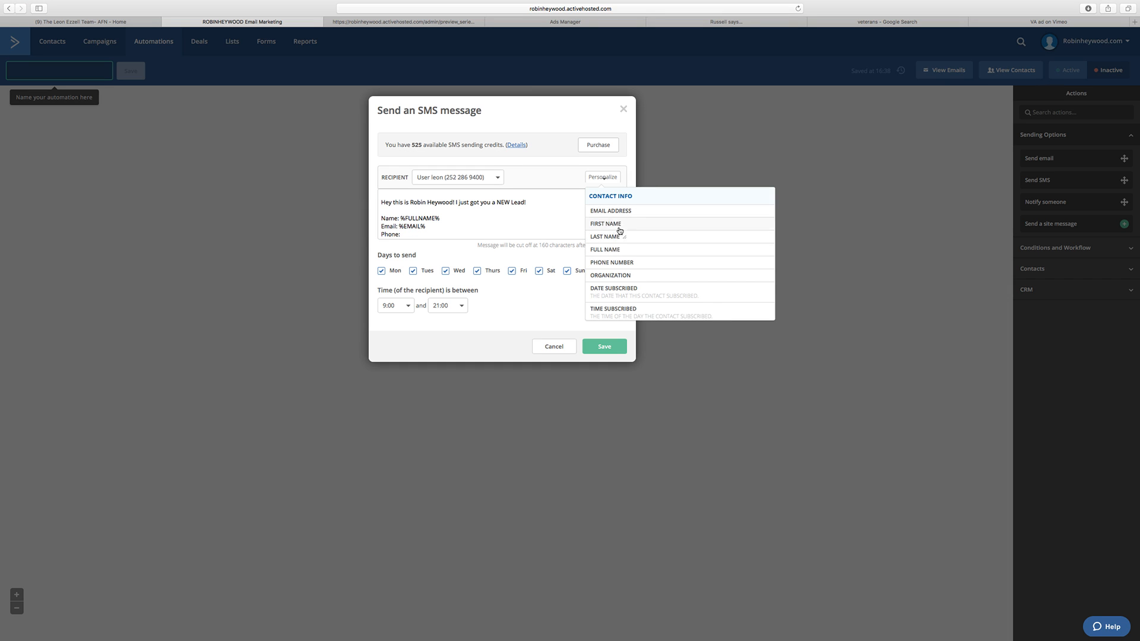
click(633, 262)
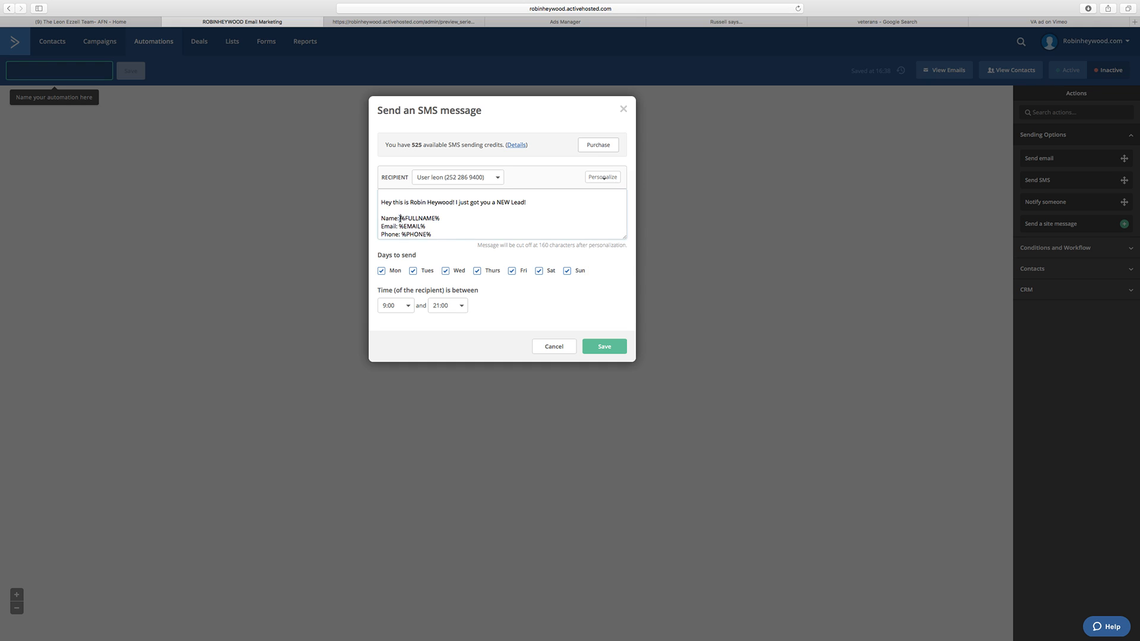
Step: Remove the Name:, Email: and Phone: labels from the SMS, keeping the %FULLNAME%, %EMAIL% and %PHONE% placeholders on separate lines
drag(400, 219, 380, 229)
key(BackSpace)
key(BackSpace)
key(BackSpace)
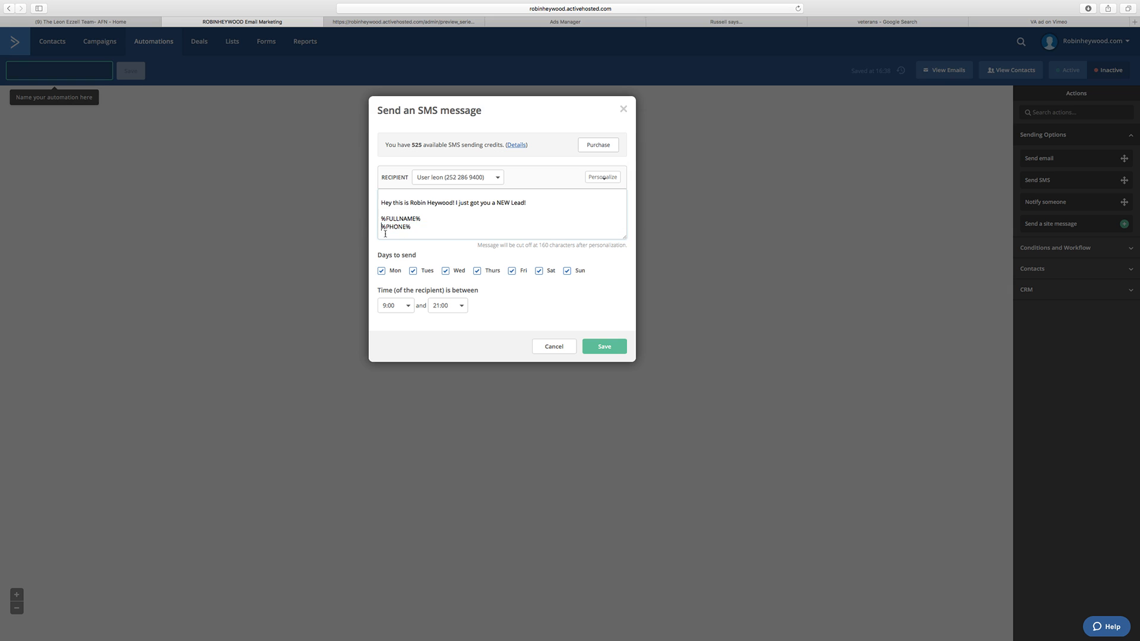
key(super+z)
click(406, 227)
drag(401, 235, 378, 234)
key(BackSpace)
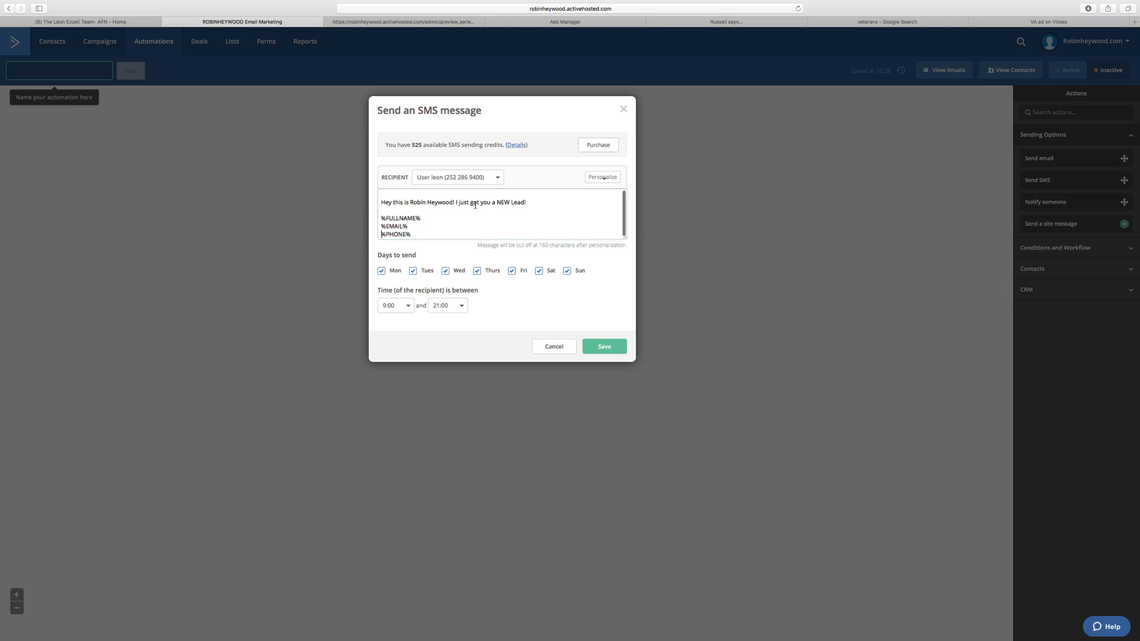
scroll(482, 205, down, 1)
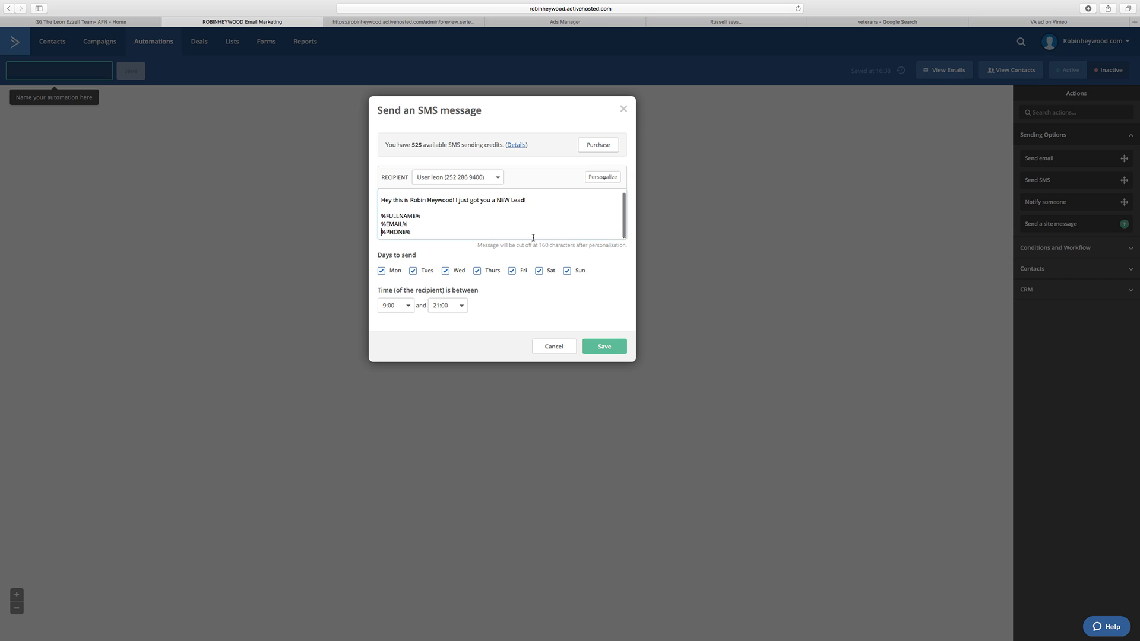
drag(430, 230, 382, 216)
key(super+c)
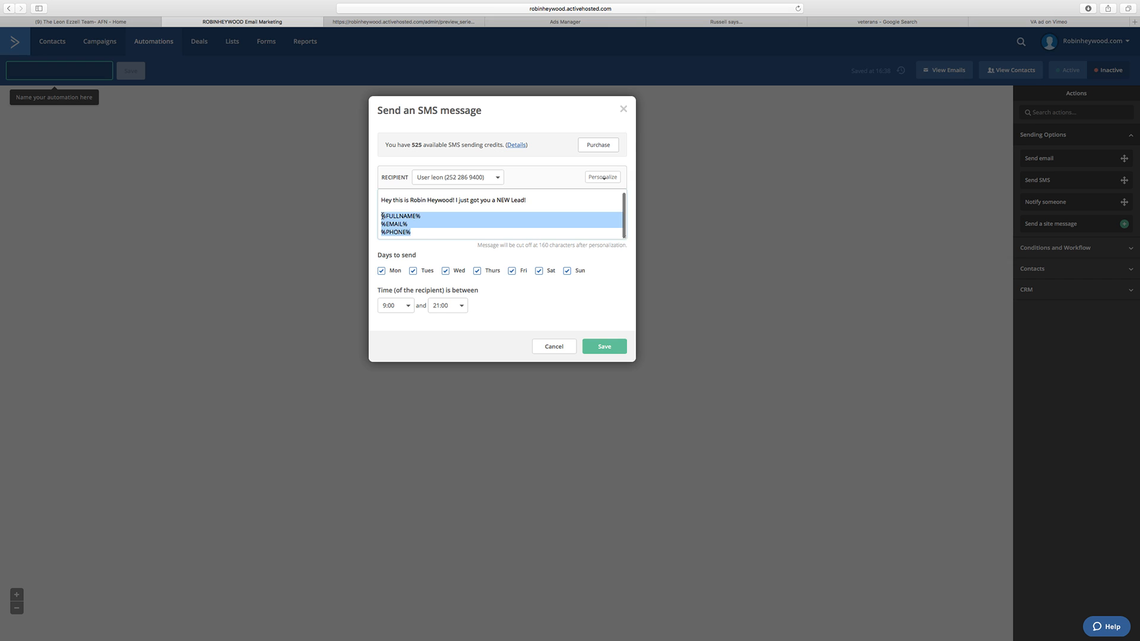
key(BackSpace)
key(super+v)
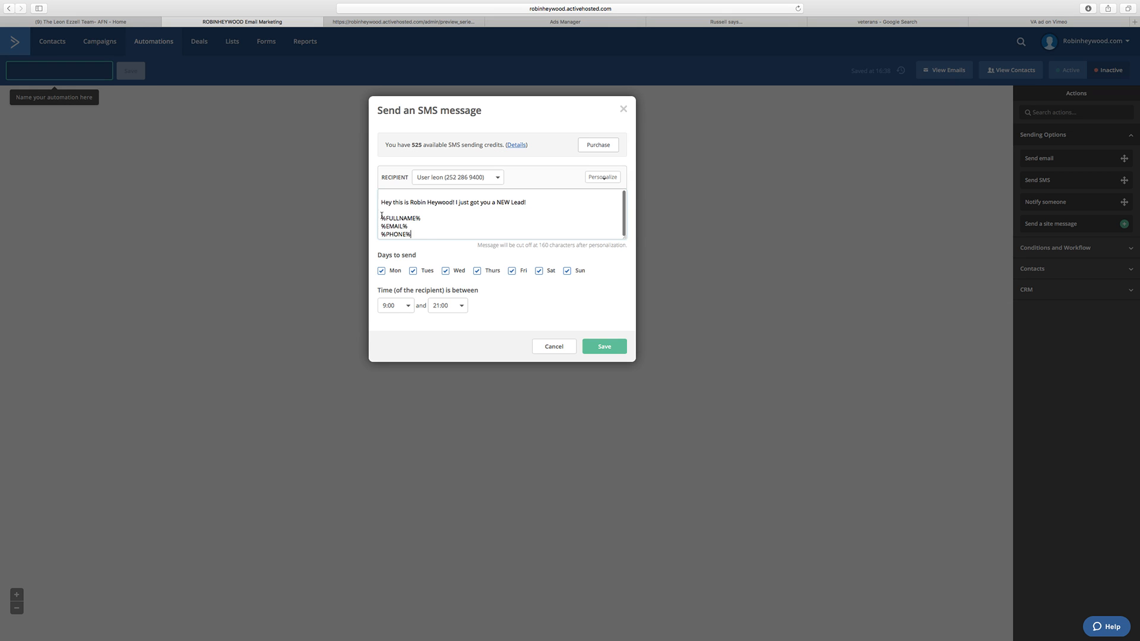
Step: Add "Please call them ASAP!" to the end of the SMS message's opening line
text(Please call them ASAP!)
scroll(531, 230, down, 1)
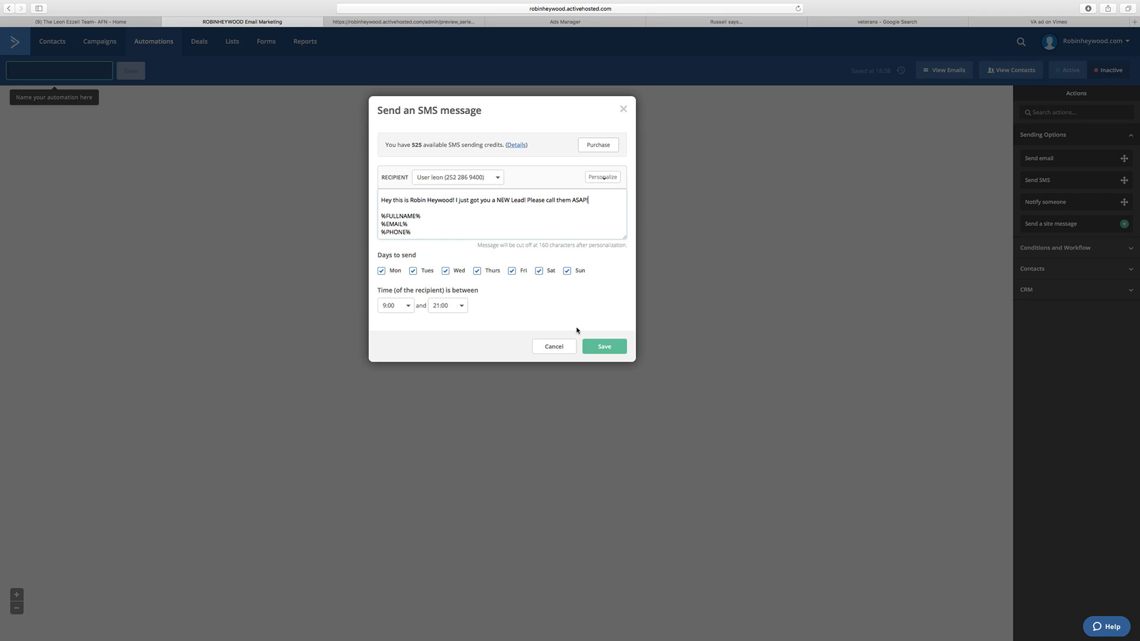
Step: Save the new-lead SMS and add a wait of 15 minutes after it in the automation
click(604, 346)
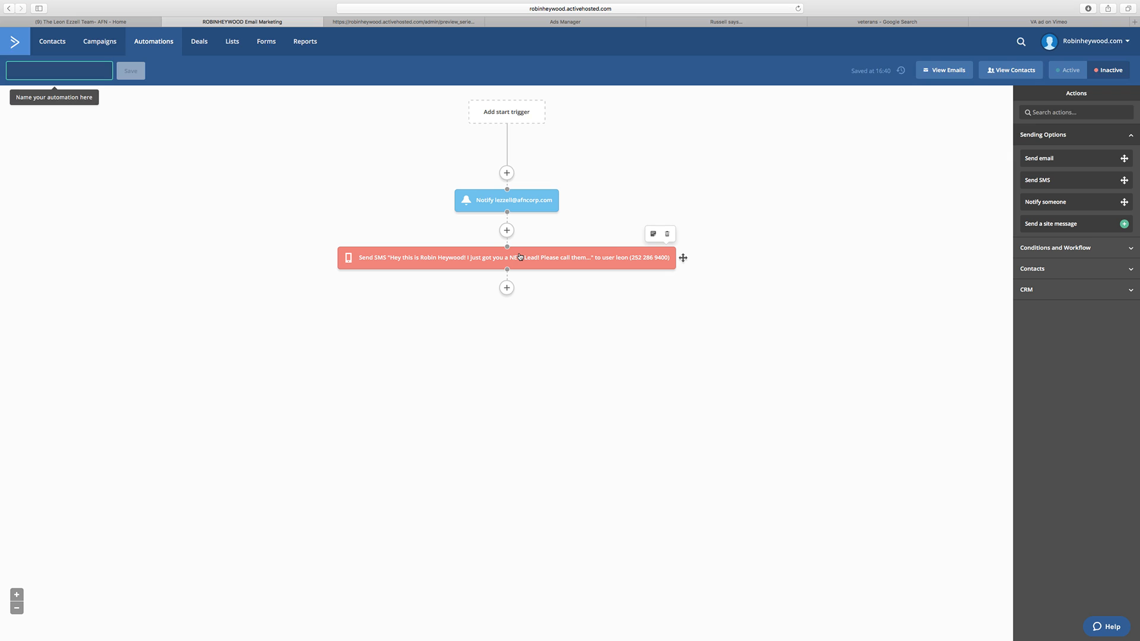
click(506, 288)
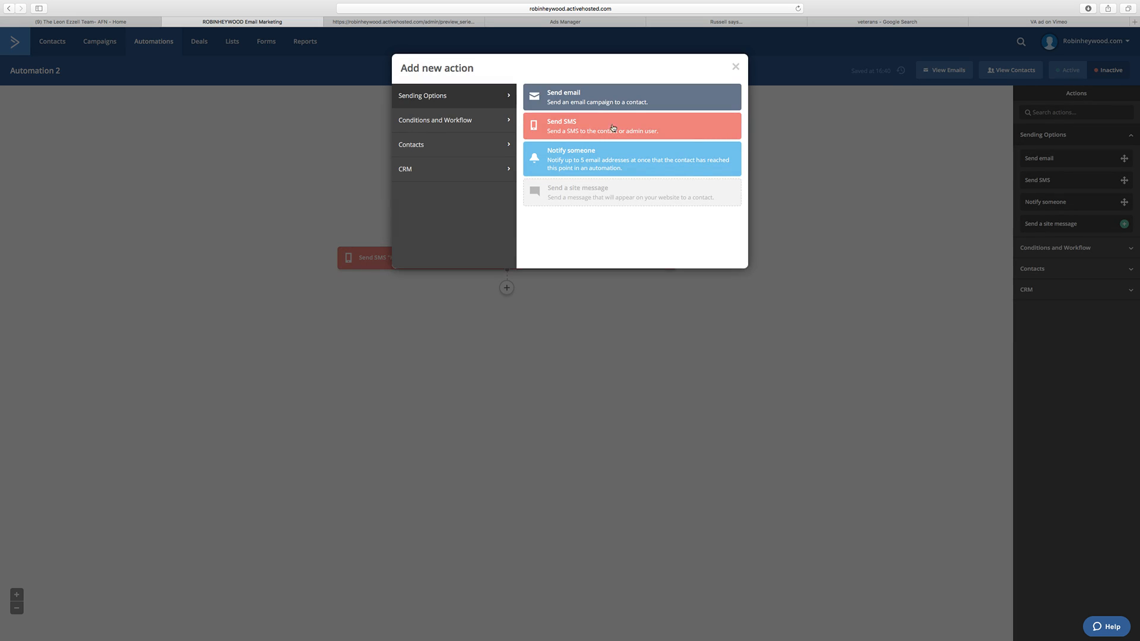
click(456, 120)
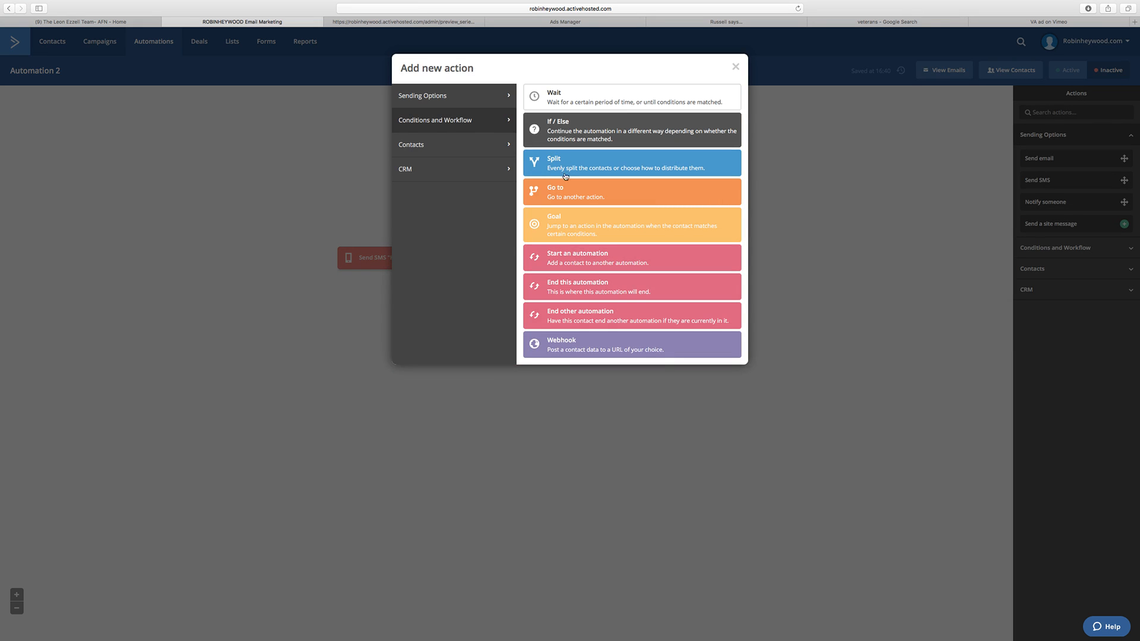
click(584, 97)
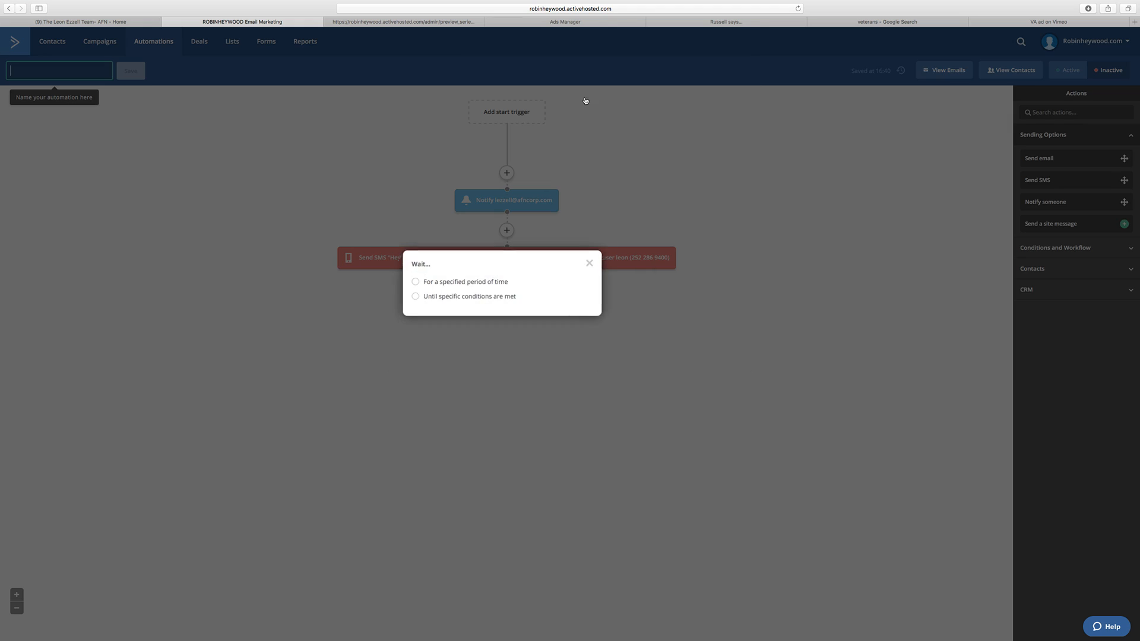
click(459, 284)
click(489, 280)
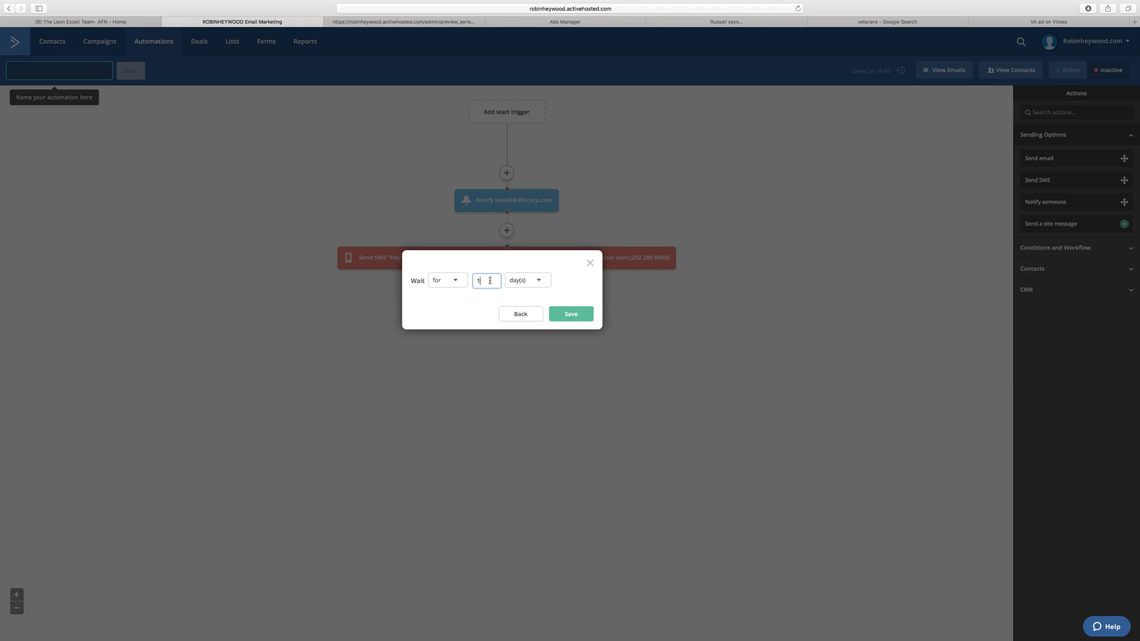
text(5)
click(534, 283)
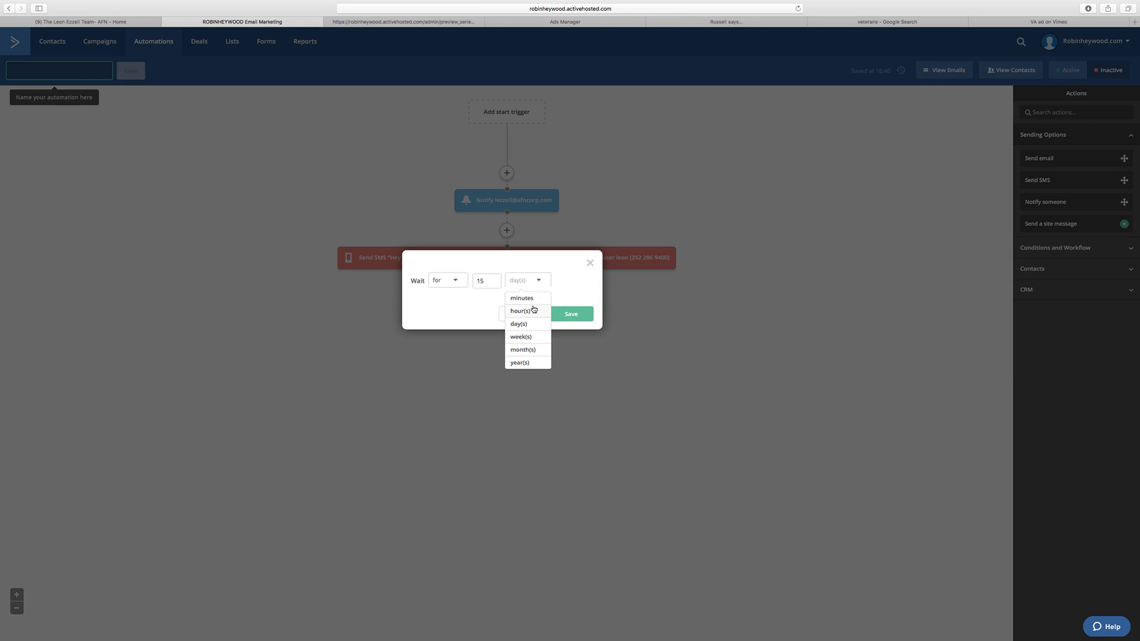
click(532, 297)
click(565, 315)
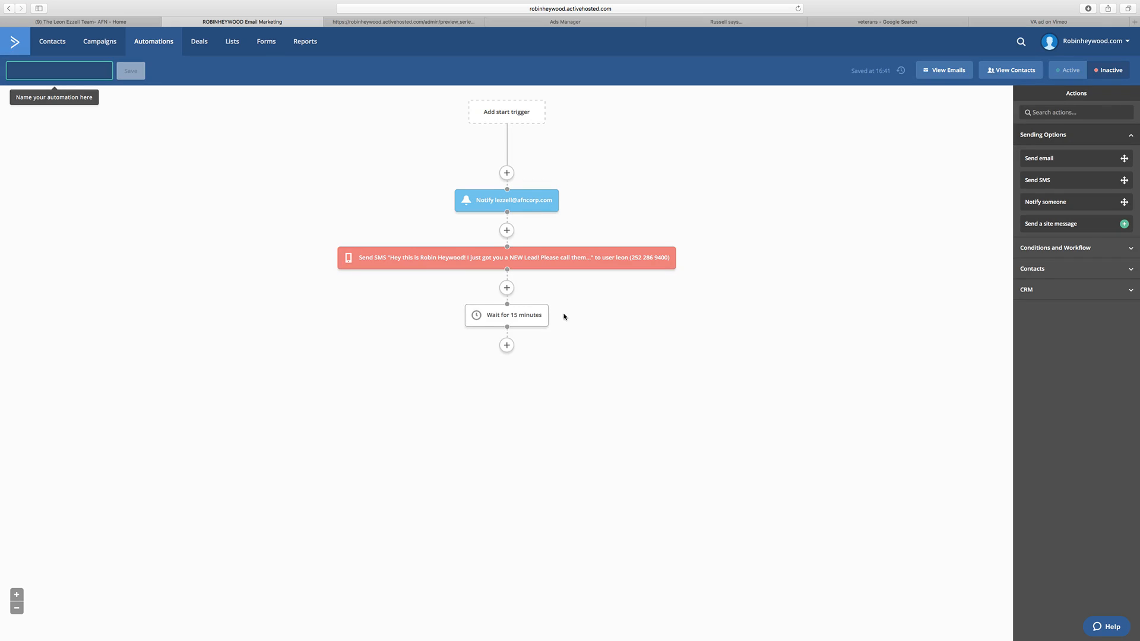
Step: Add a second SMS action after the 15-minute wait, using the message text copied from the first SMS
click(536, 259)
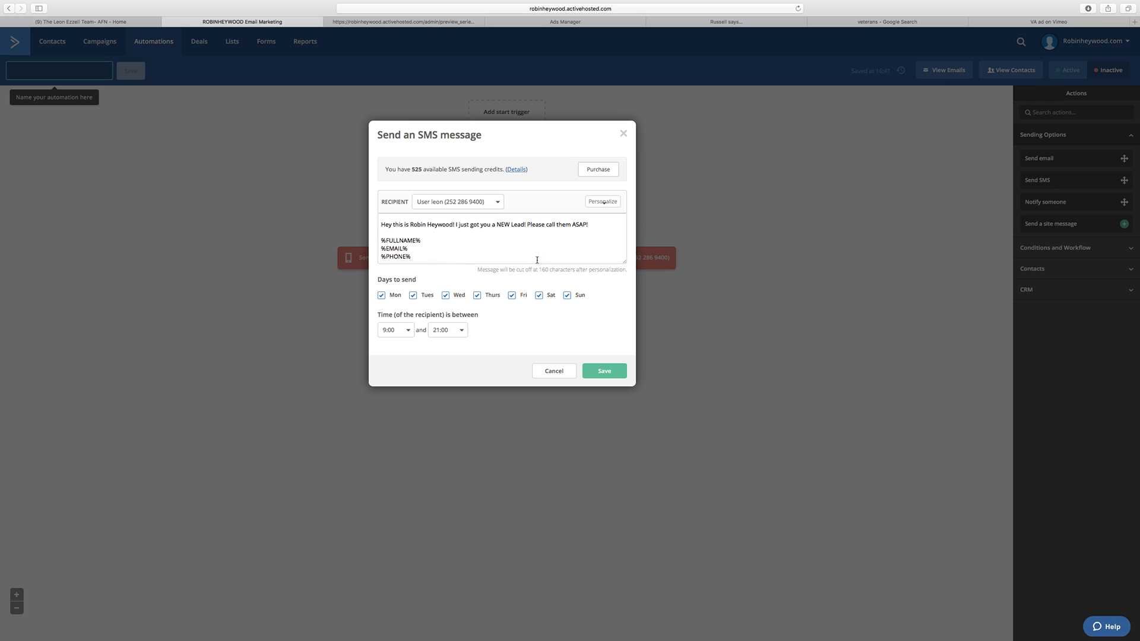
key(super+a)
key(super+c)
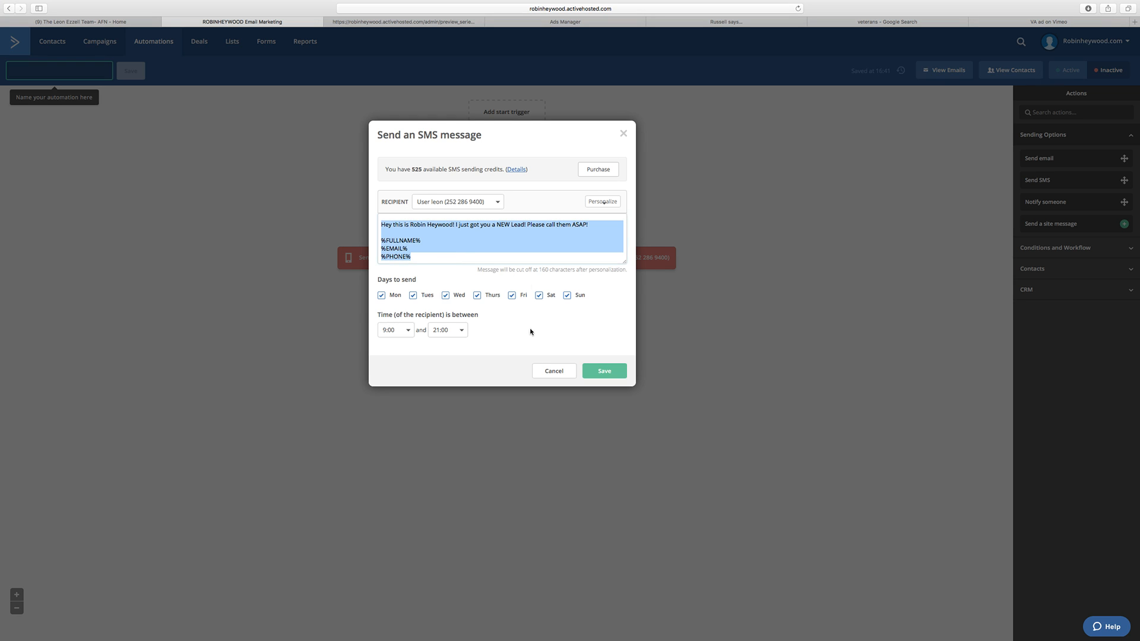
click(558, 371)
click(508, 347)
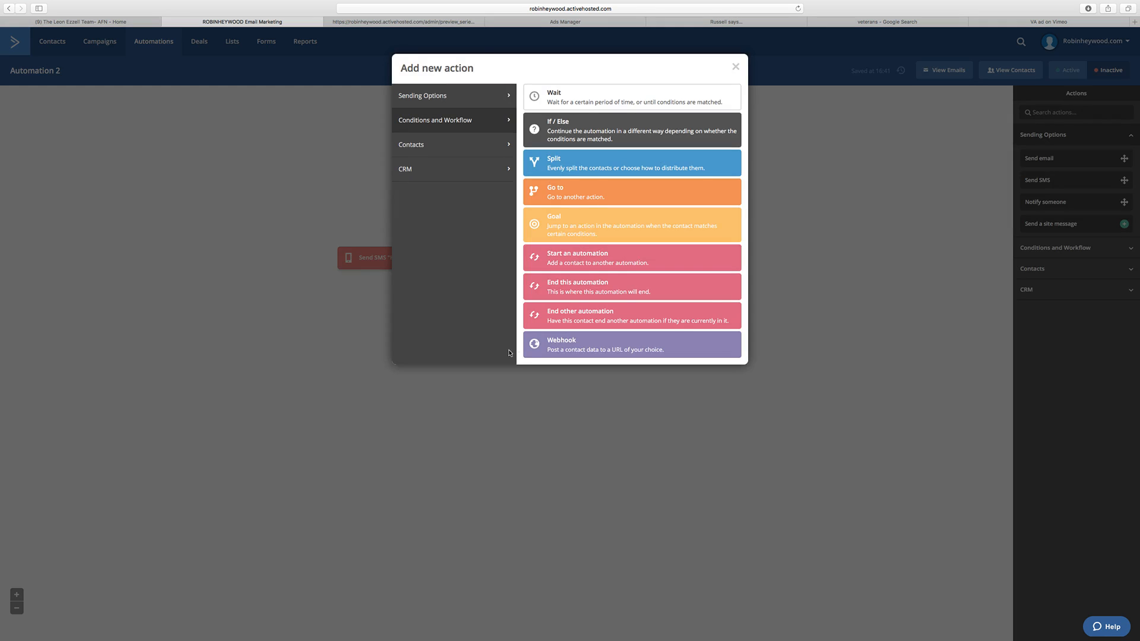
click(468, 94)
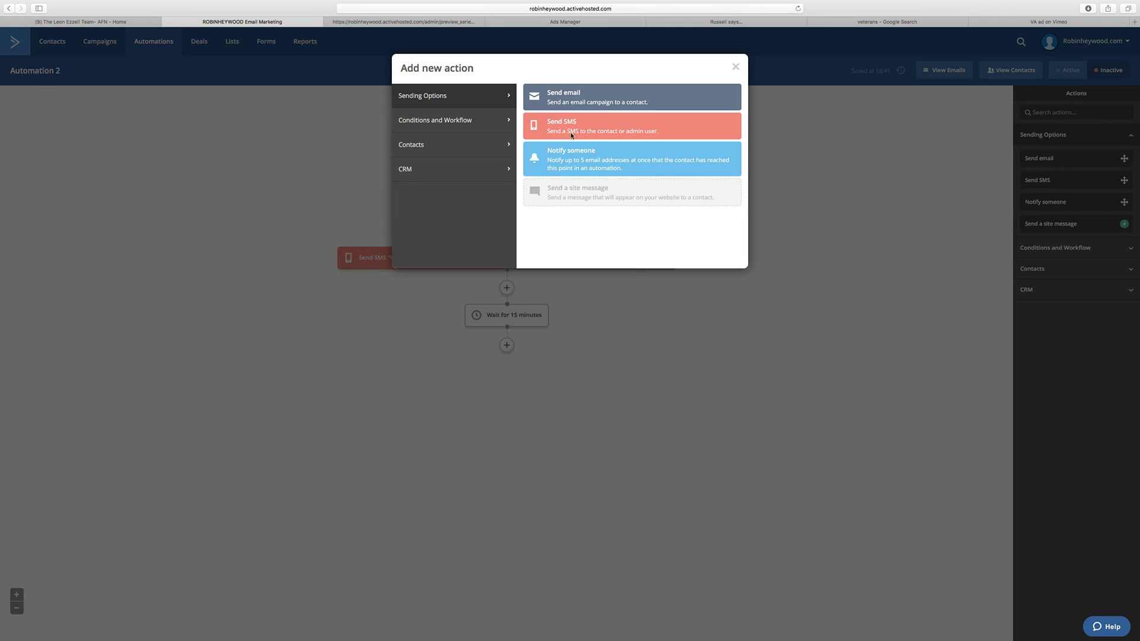
click(571, 135)
key(super+v)
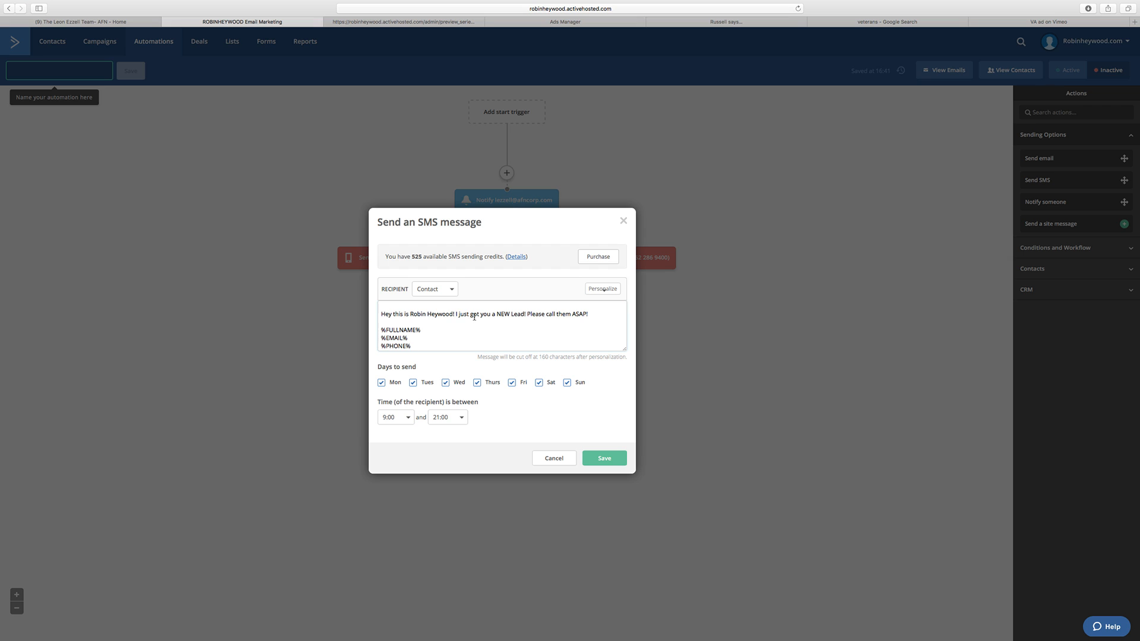
Step: Replace the text after the sender introduction with "Don't forget to call that lead from 15 mins ago!", keeping the placeholders, and save the SMS
click(457, 315)
text(P)
key(BackSpace)
text(Don't forget to c)
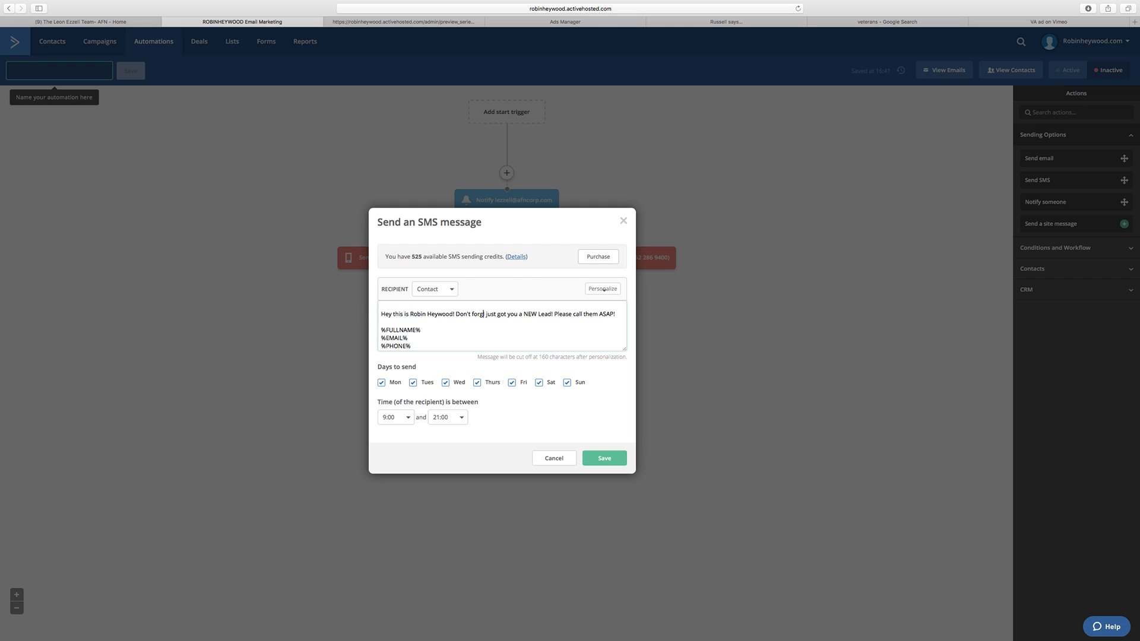
text(all that )
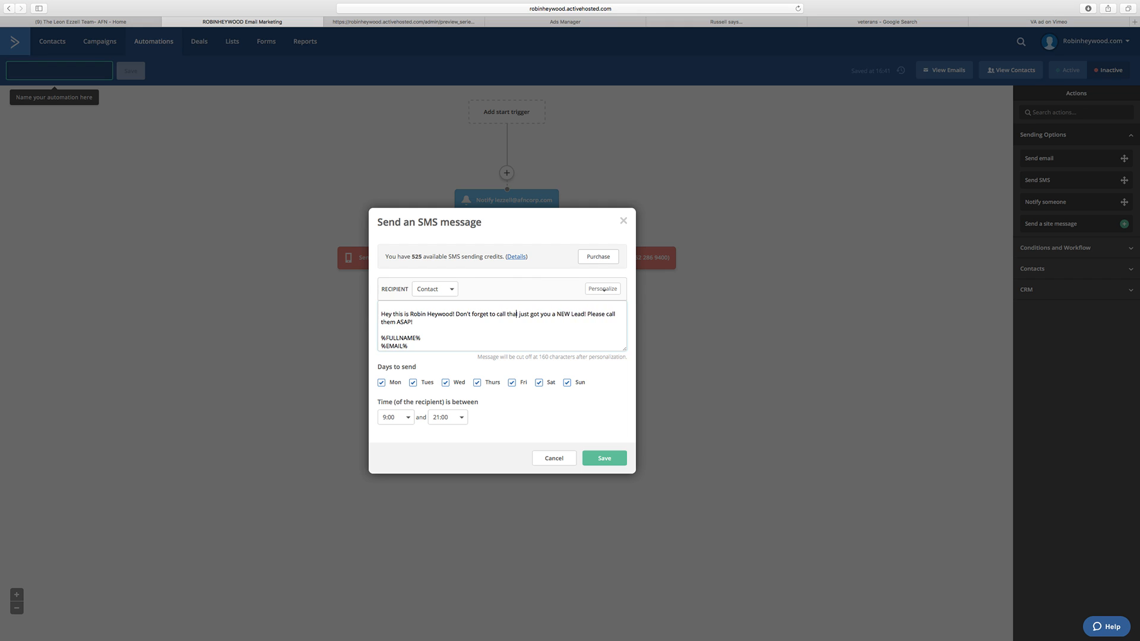
text(lead from )
text(15 mins a)
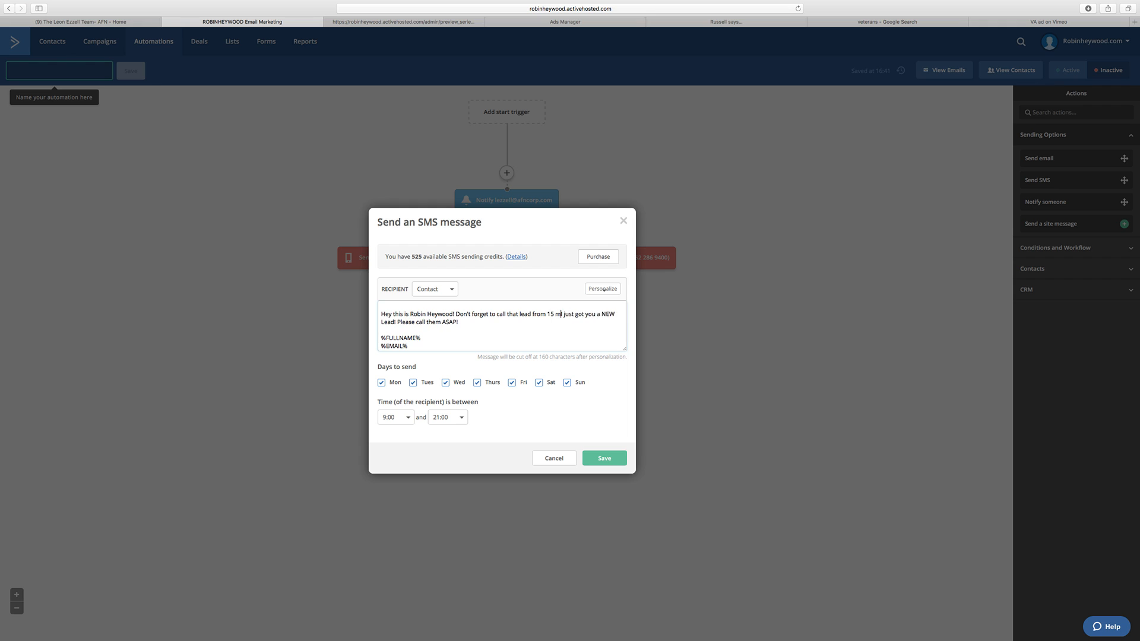
text(go!)
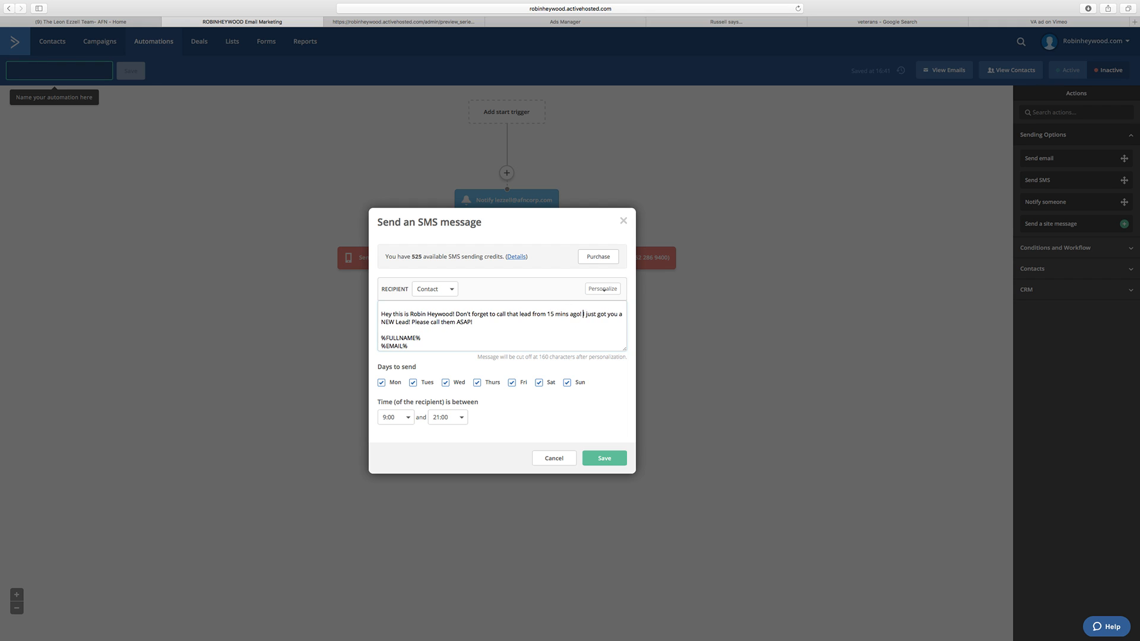
key(shift+Down)
key(BackSpace)
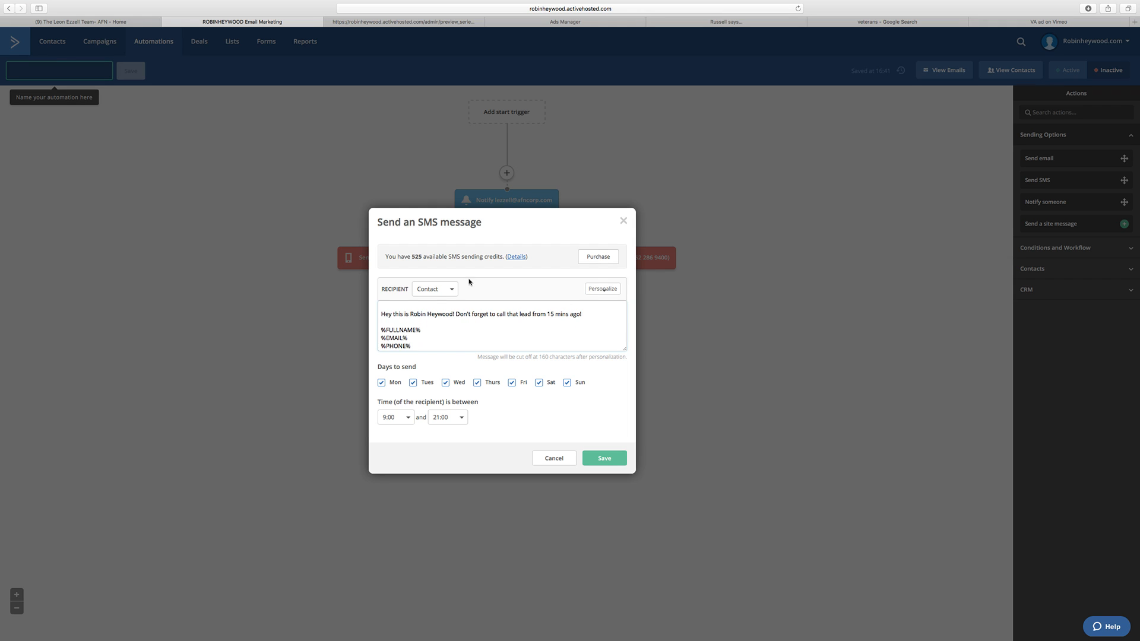
scroll(519, 331, down, 1)
scroll(520, 331, up, 1)
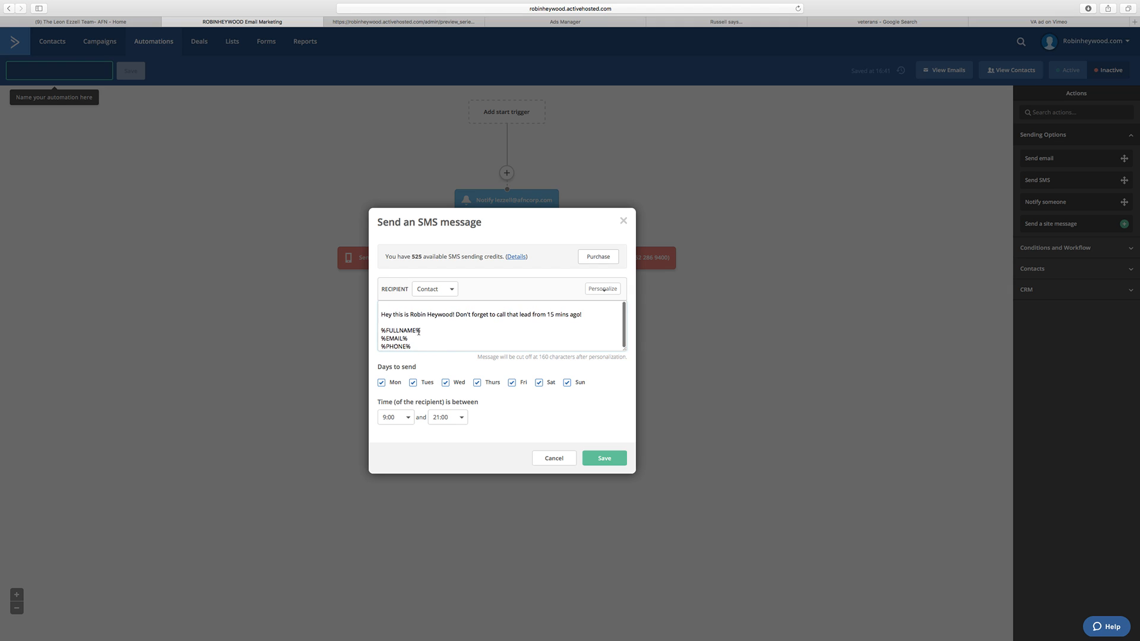
scroll(418, 331, down, 1)
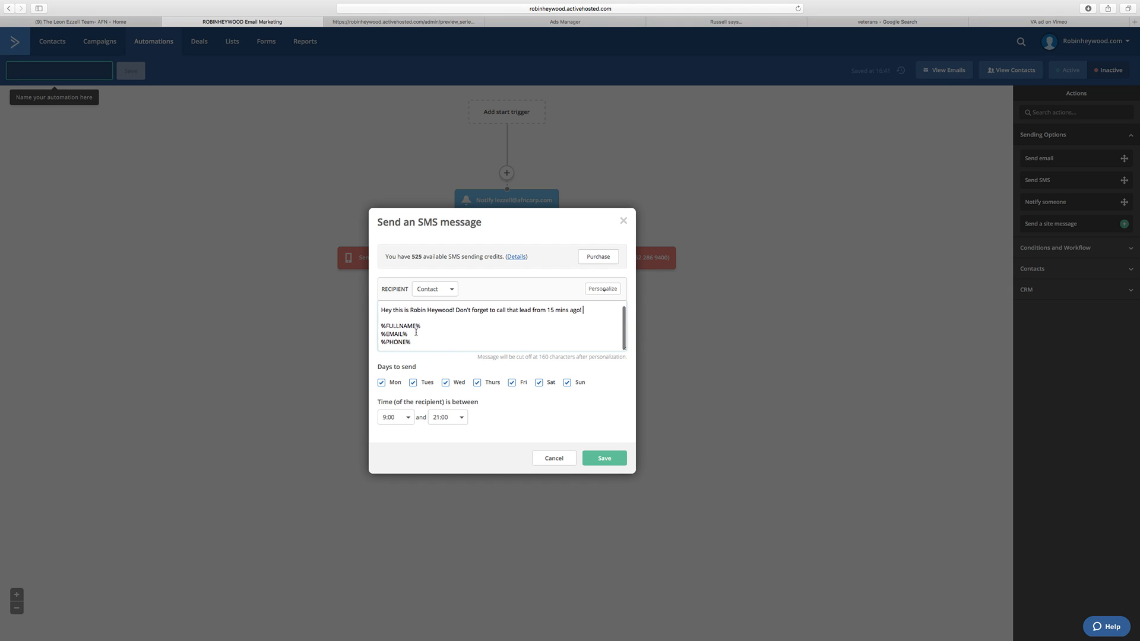
click(605, 458)
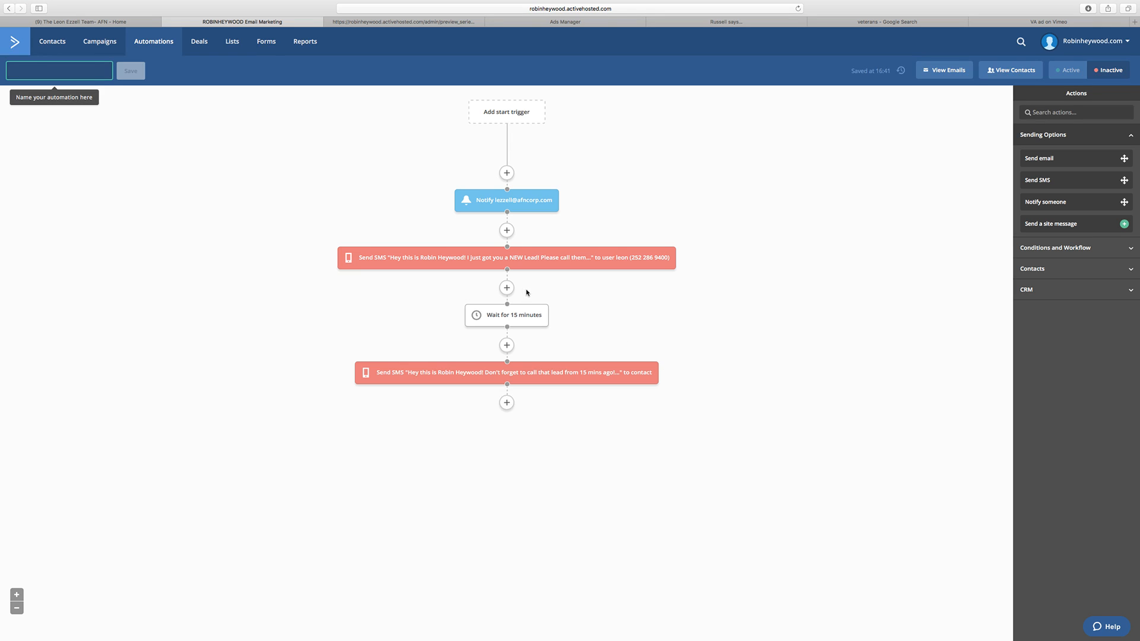
Step: Add a wait of 45 minutes after the 15-minute reminder SMS
click(506, 402)
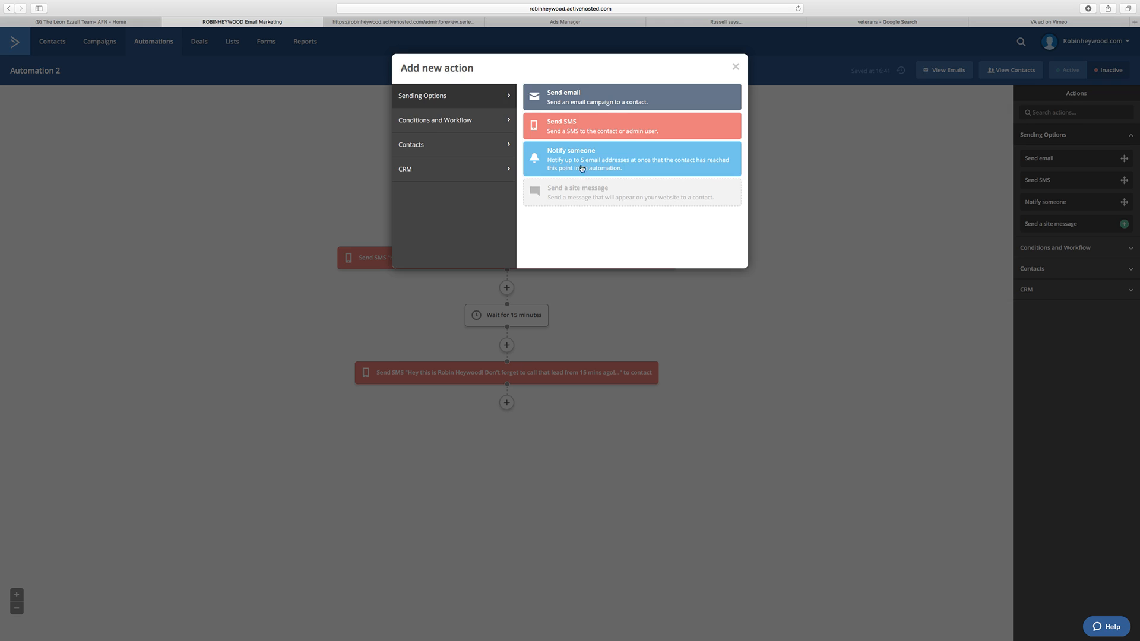
click(435, 125)
click(553, 104)
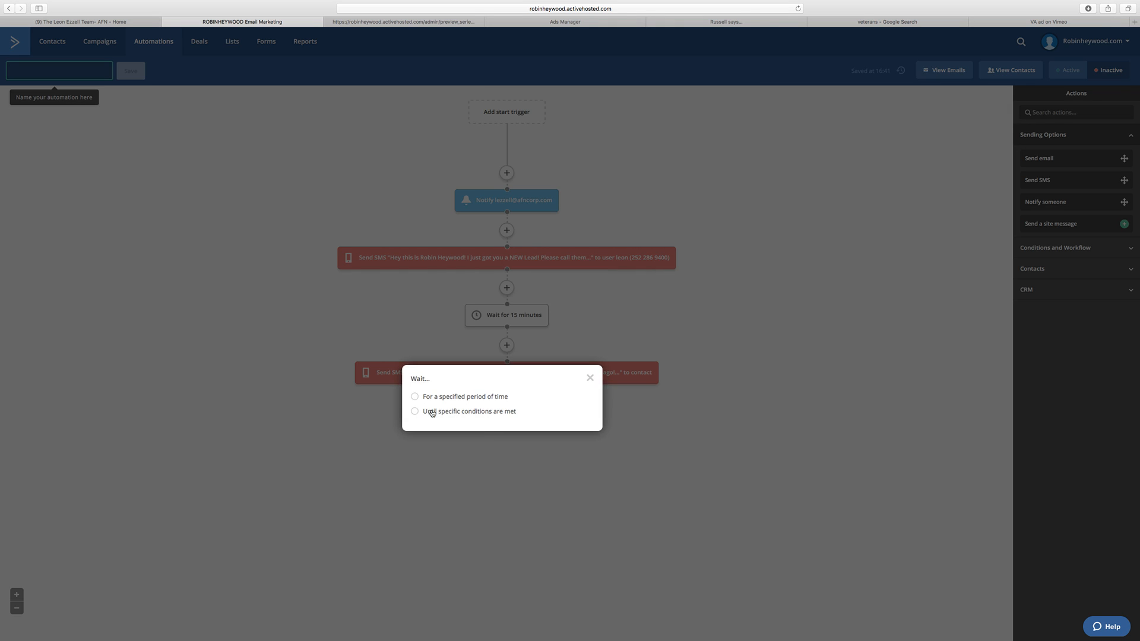
click(460, 398)
drag(481, 395, 476, 395)
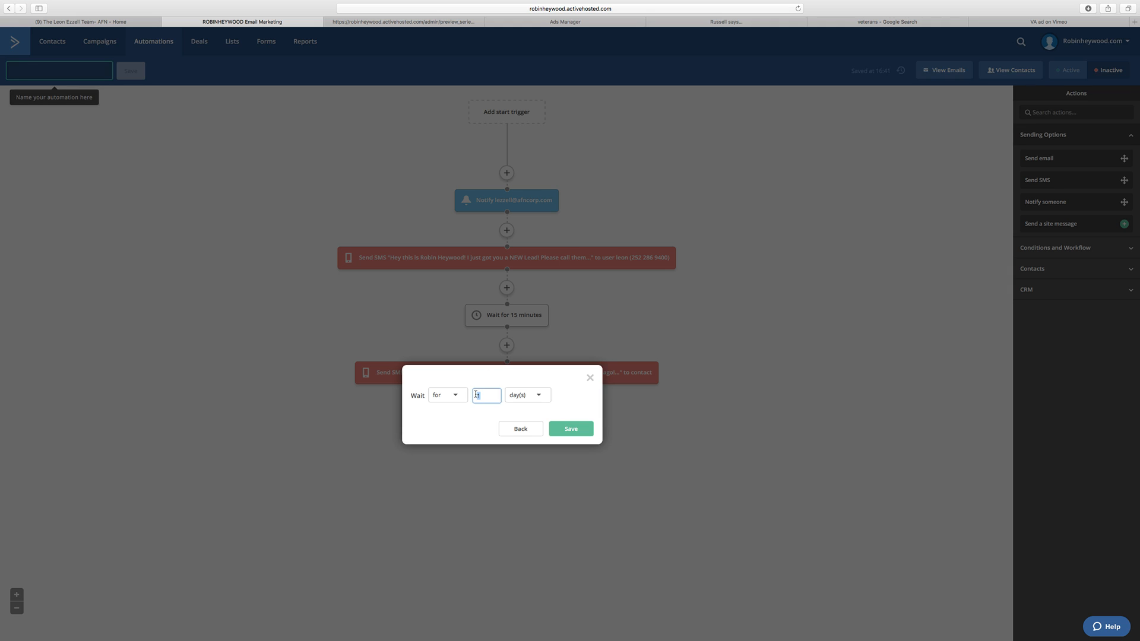
text(45)
click(522, 402)
click(537, 418)
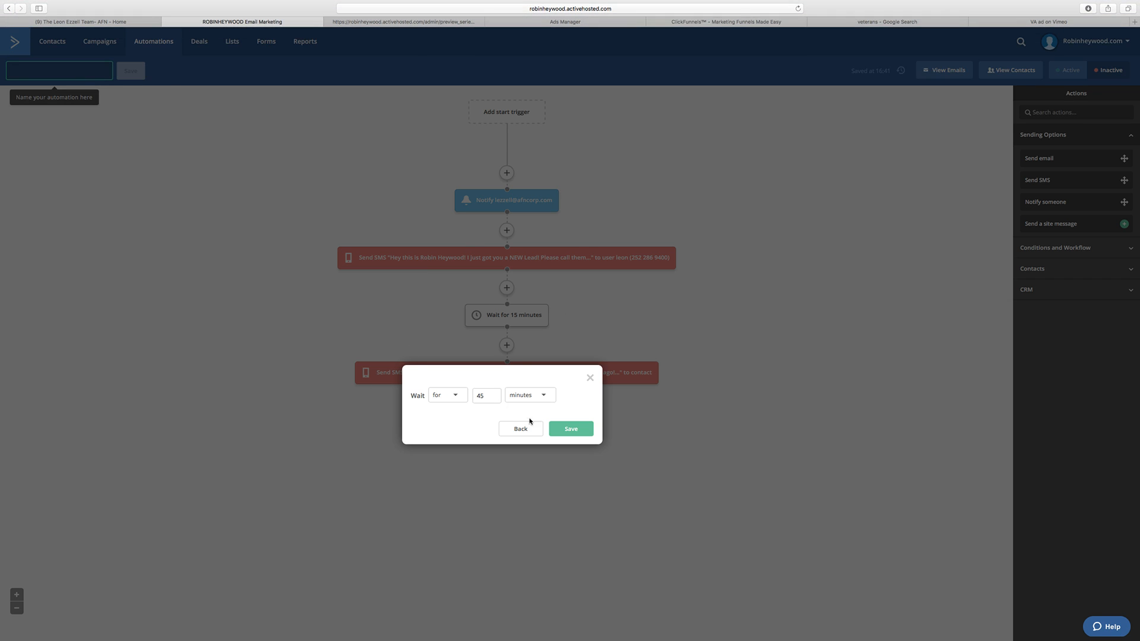
click(567, 434)
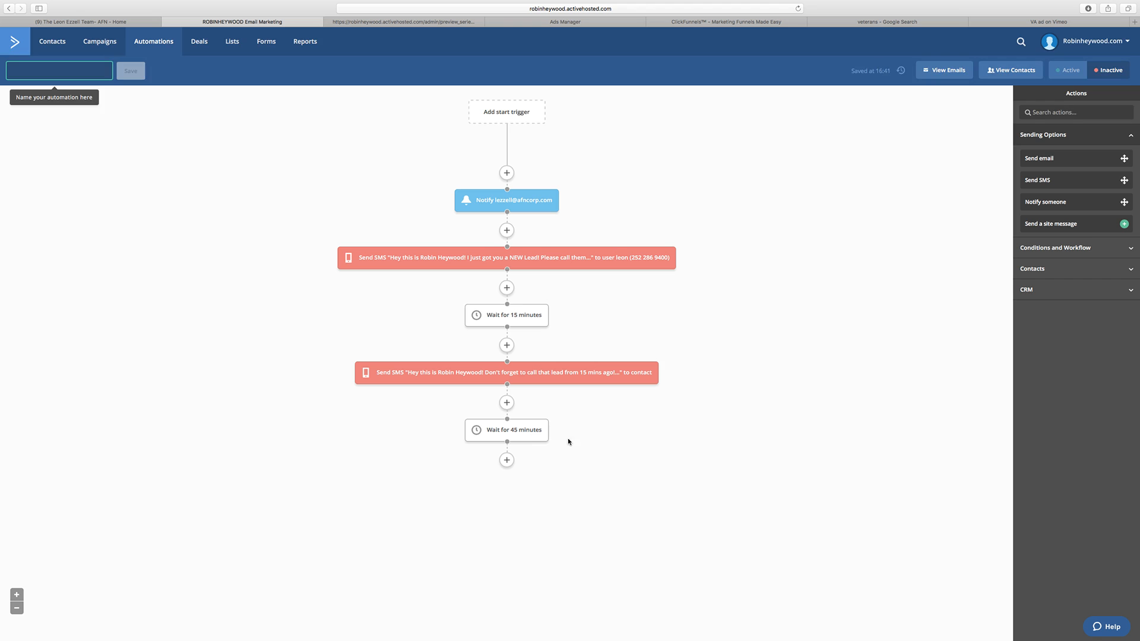
Step: Add a third SMS greeting the client by first name, with "Hope you called that lead from an hour ago! Here is the info 1 more time:"
click(507, 460)
click(438, 101)
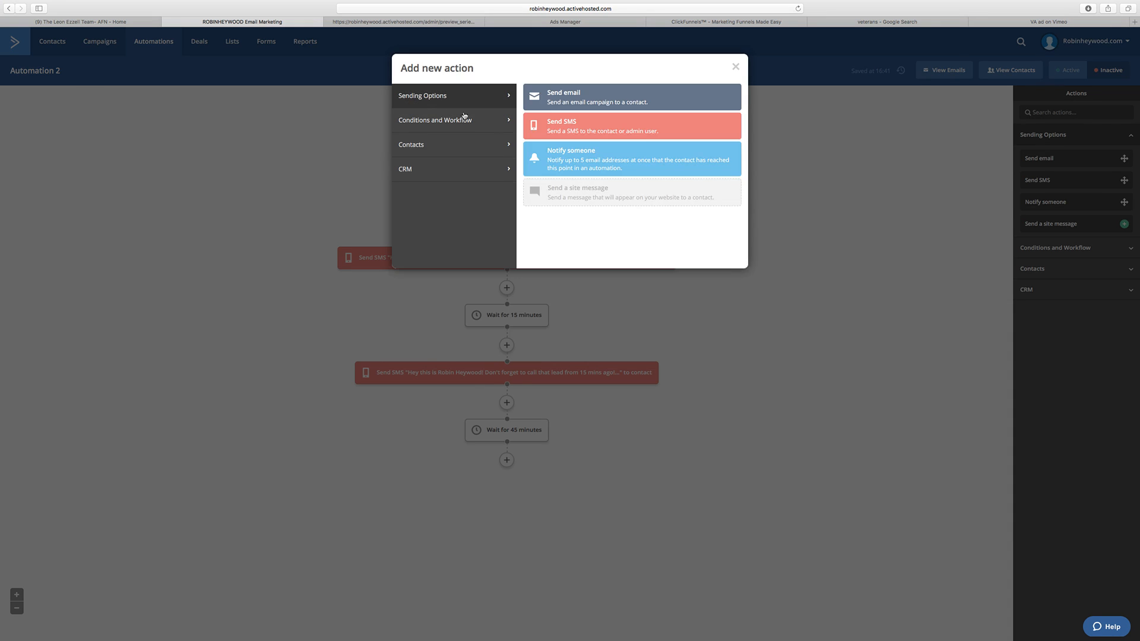
click(541, 130)
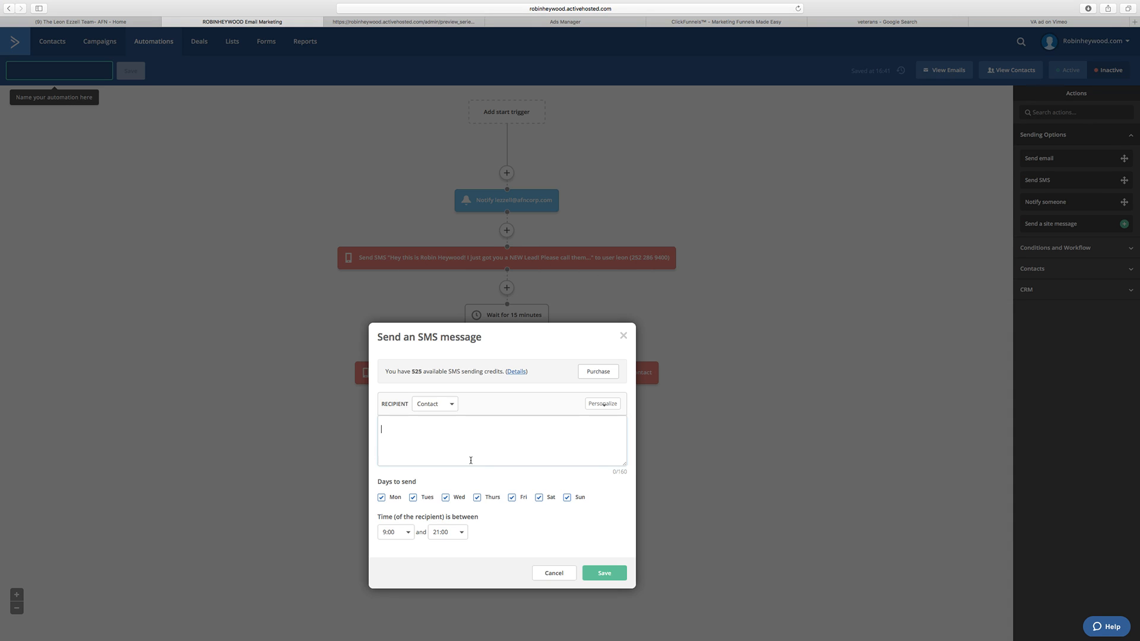
text(Hey Leon! Hope you called that lead from an hour )
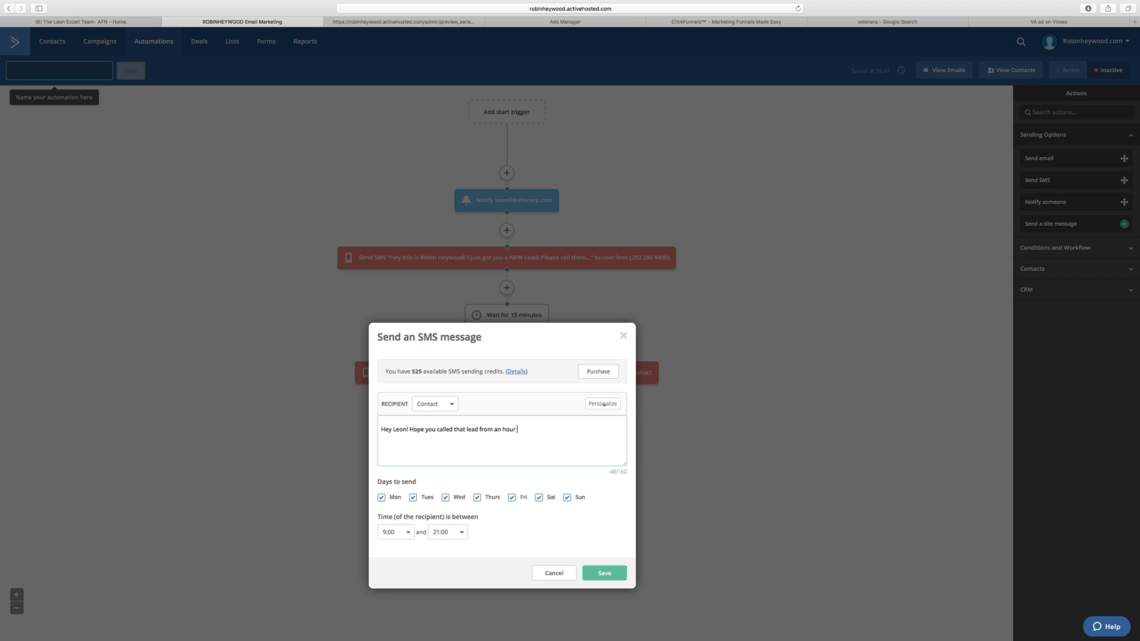
text(ago! Here is the in)
text(fo on)
text( more tim)
key(BackSpace)
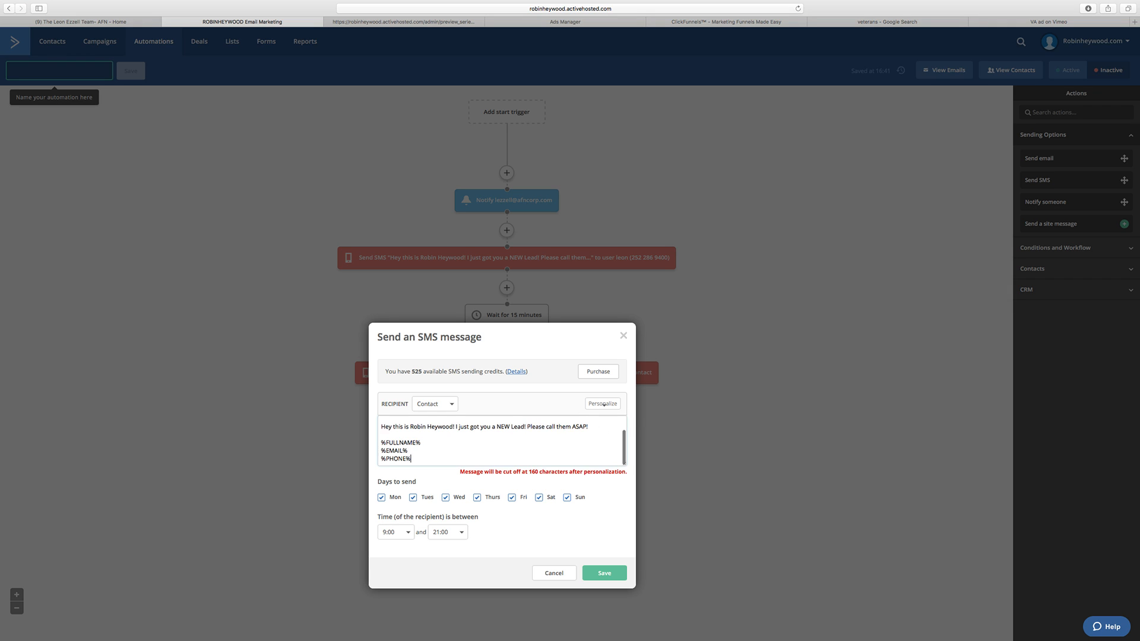
Step: Paste the copied lead message below, delete its introduction line but keep the %FULLNAME%, %EMAIL% and %PHONE% placeholders, and save the SMS
scroll(454, 436, up, 2)
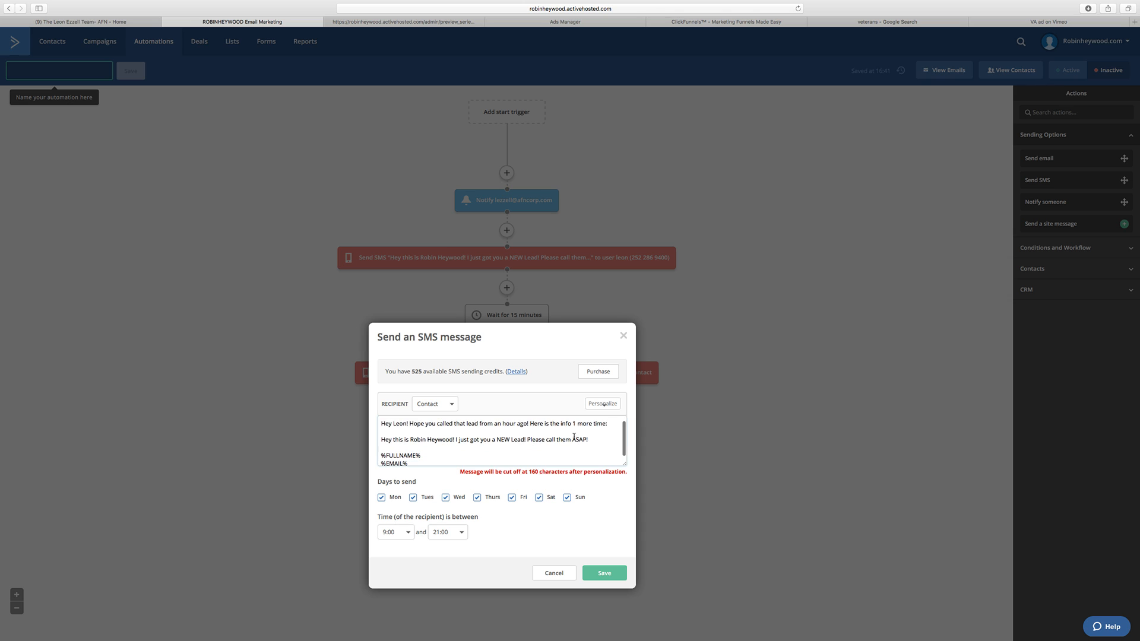
drag(589, 439, 438, 436)
key(BackSpace)
key(BackSpace)
key(BackSpace)
key(BackSpace)
key(BackSpace)
key(BackSpace)
key(BackSpace)
key(BackSpace)
key(BackSpace)
key(BackSpace)
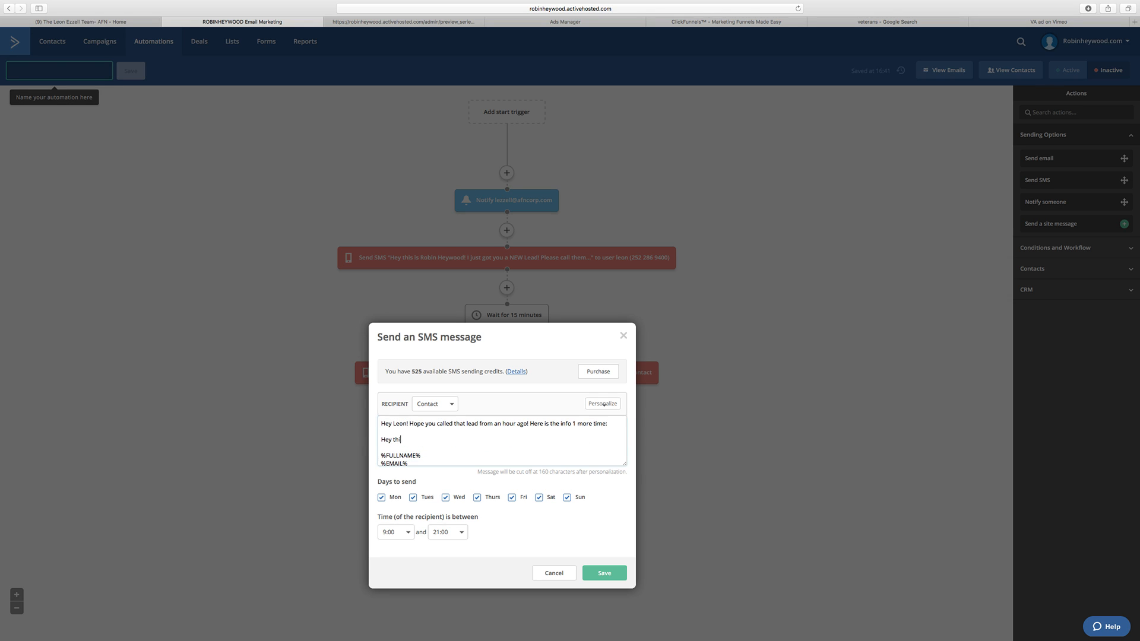
key(BackSpace)
key(BackSpace)
key(BackSpace)
key(BackSpace)
key(BackSpace)
key(BackSpace)
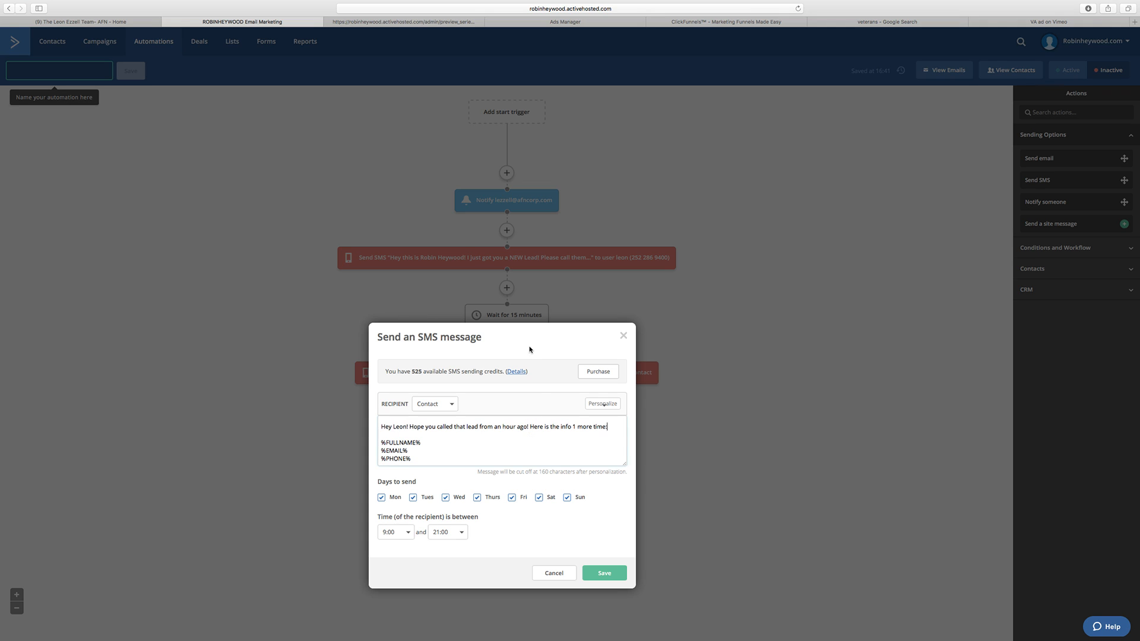
click(603, 573)
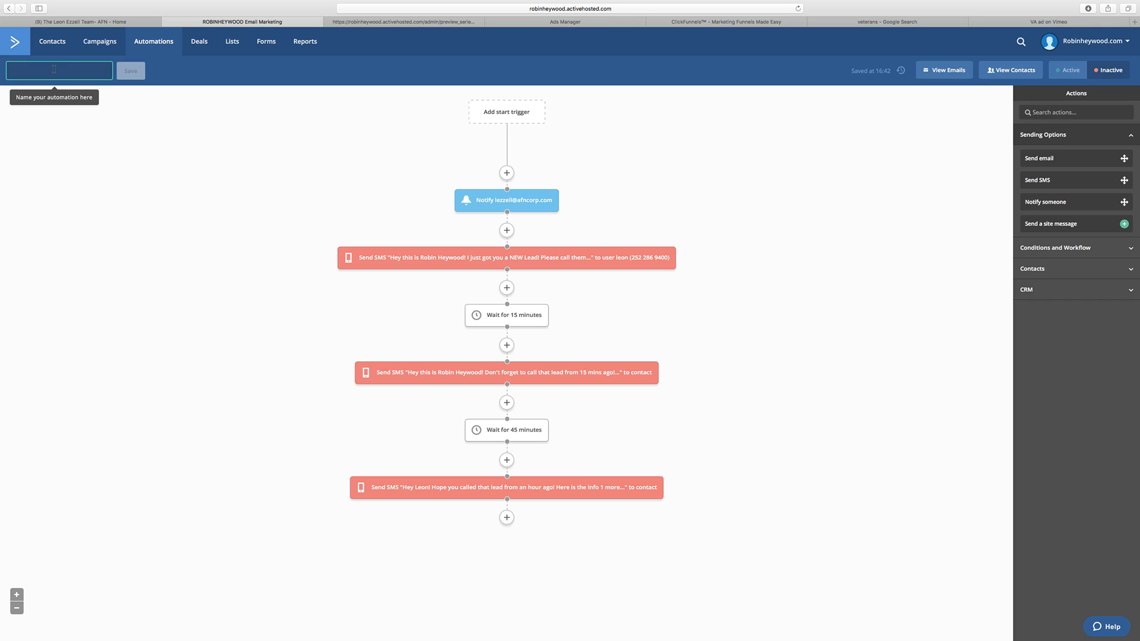
Step: Name the automation with the client's first name followed by "Client"
text(Mortage)
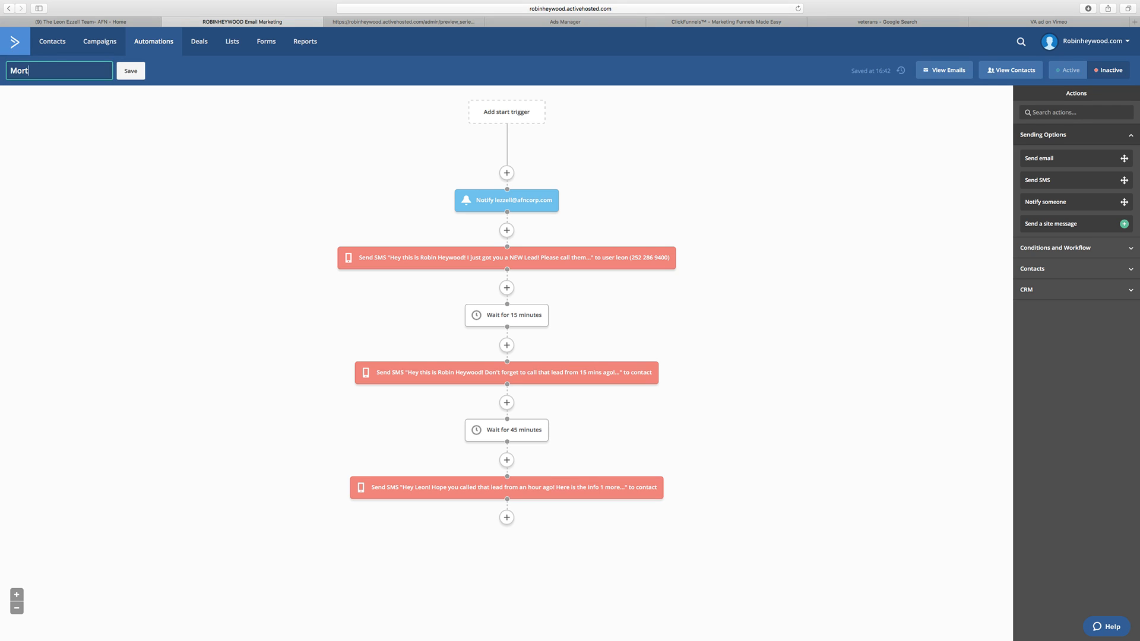
key(BackSpace)
key(BackSpace)
key(BackSpace)
text(gage Broker)
click(11, 70)
drag(73, 71, 2, 71)
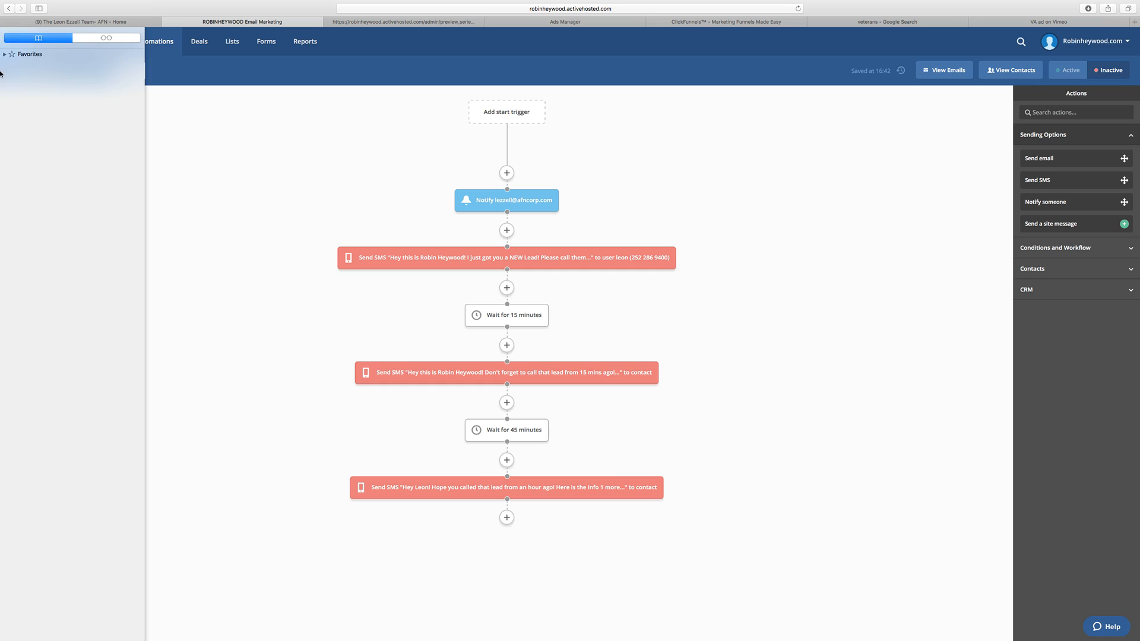
text(Leon Client)
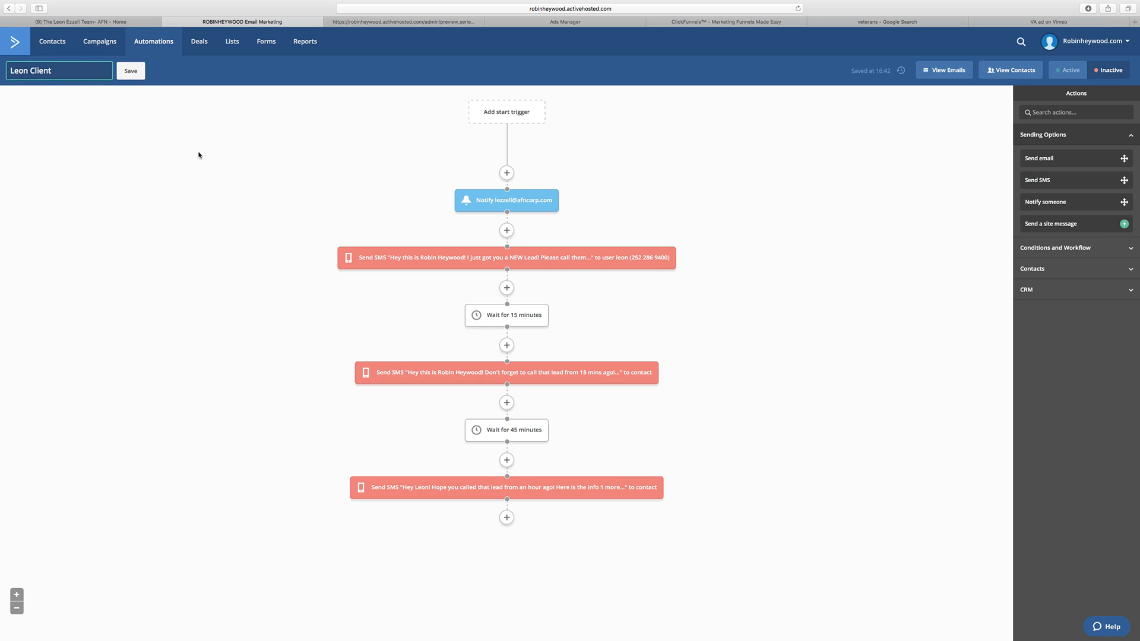
key(Return)
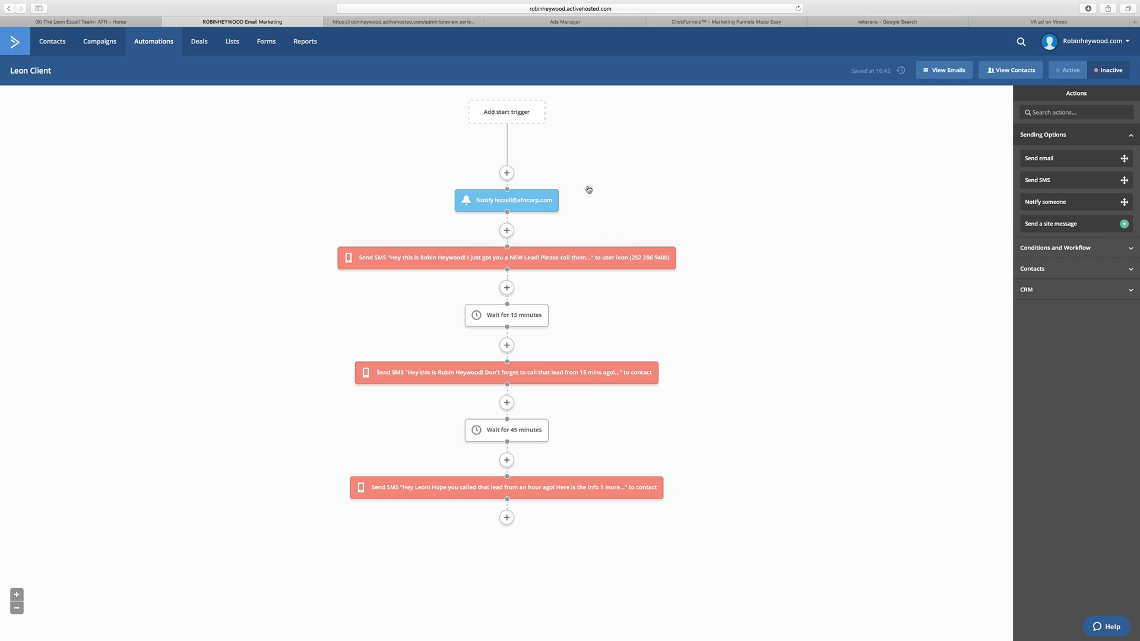
Step: Add a second notification below the existing one and replace its recipient with the marketer's own e-mail address
click(506, 230)
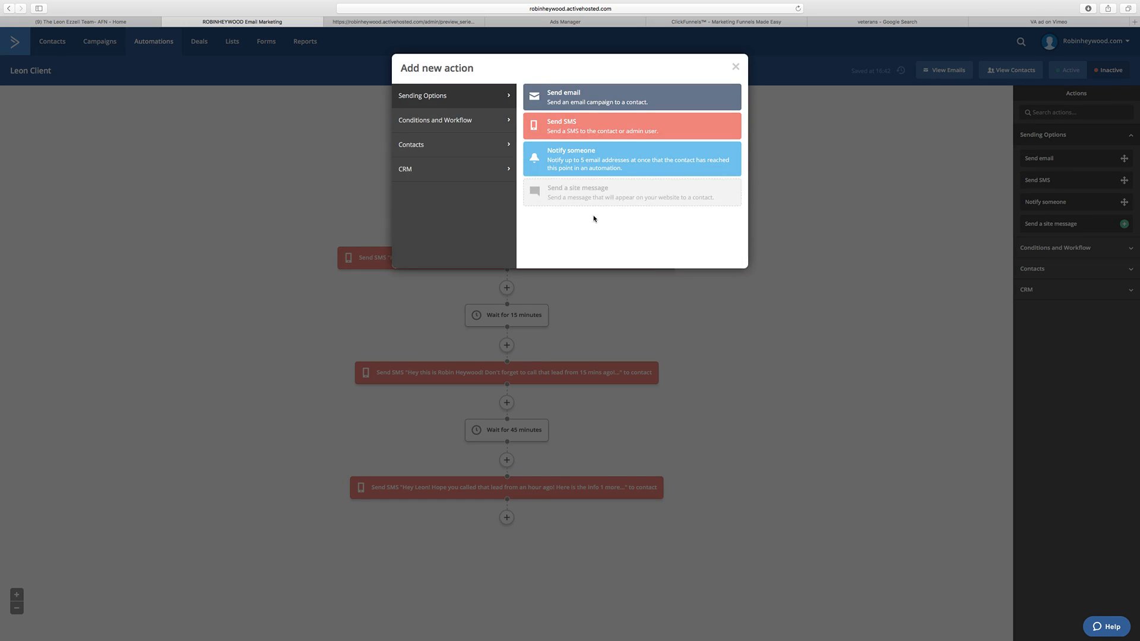
click(580, 169)
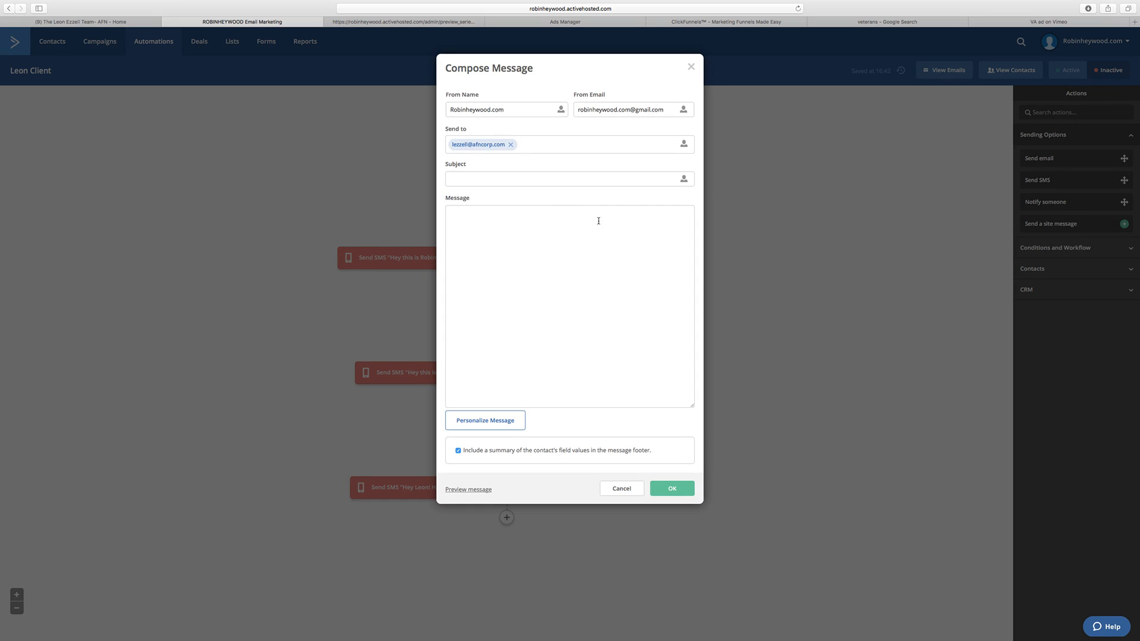
click(511, 145)
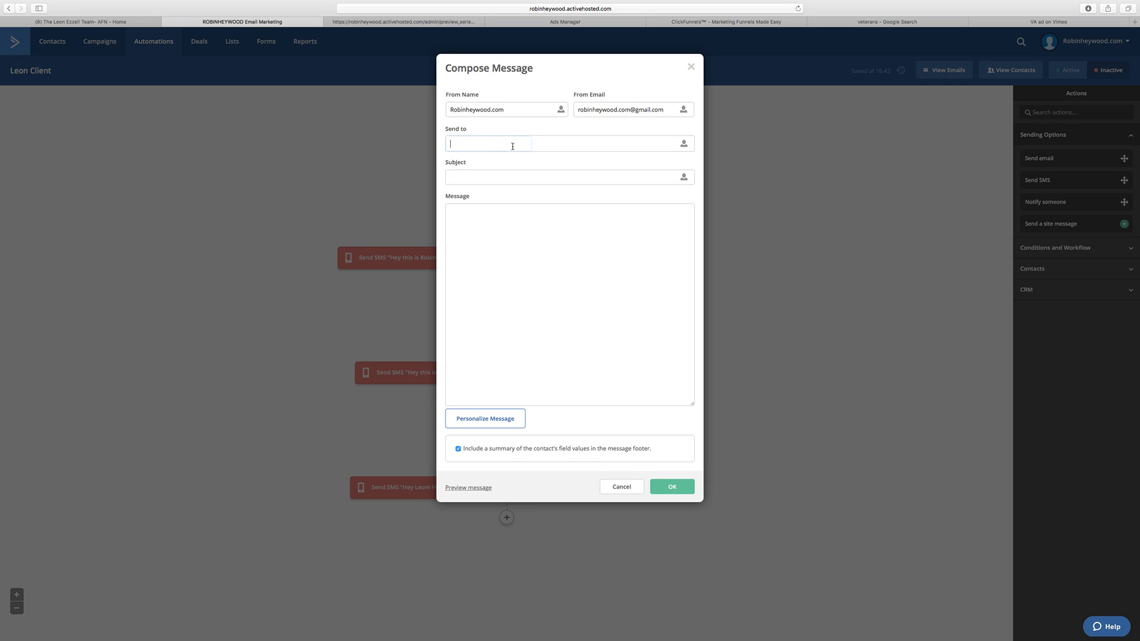
text(robin)
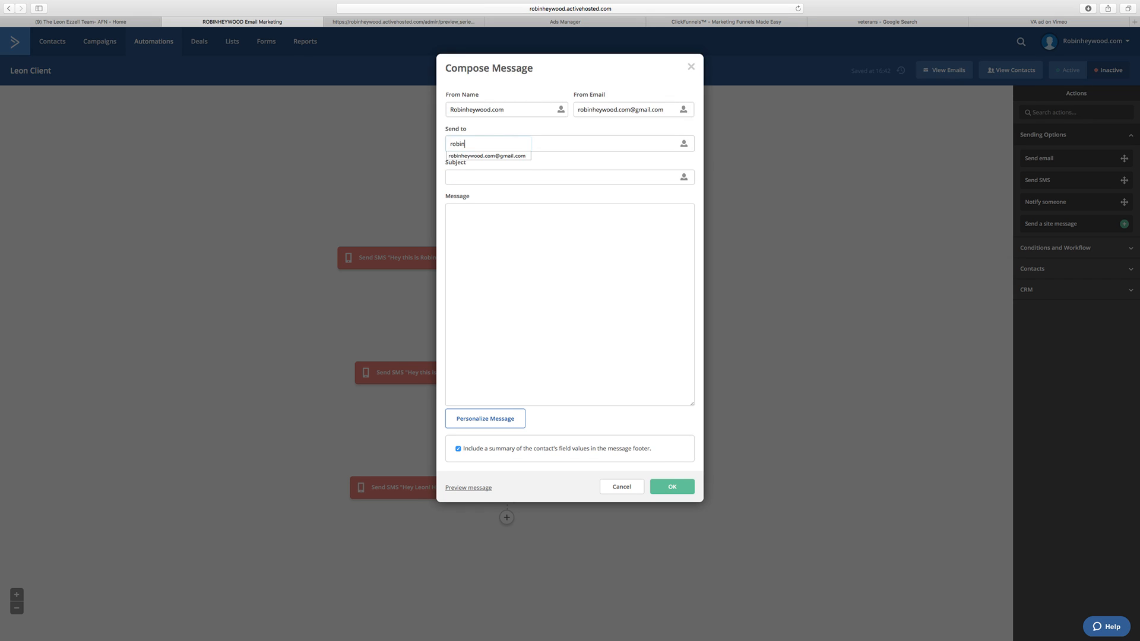
click(518, 156)
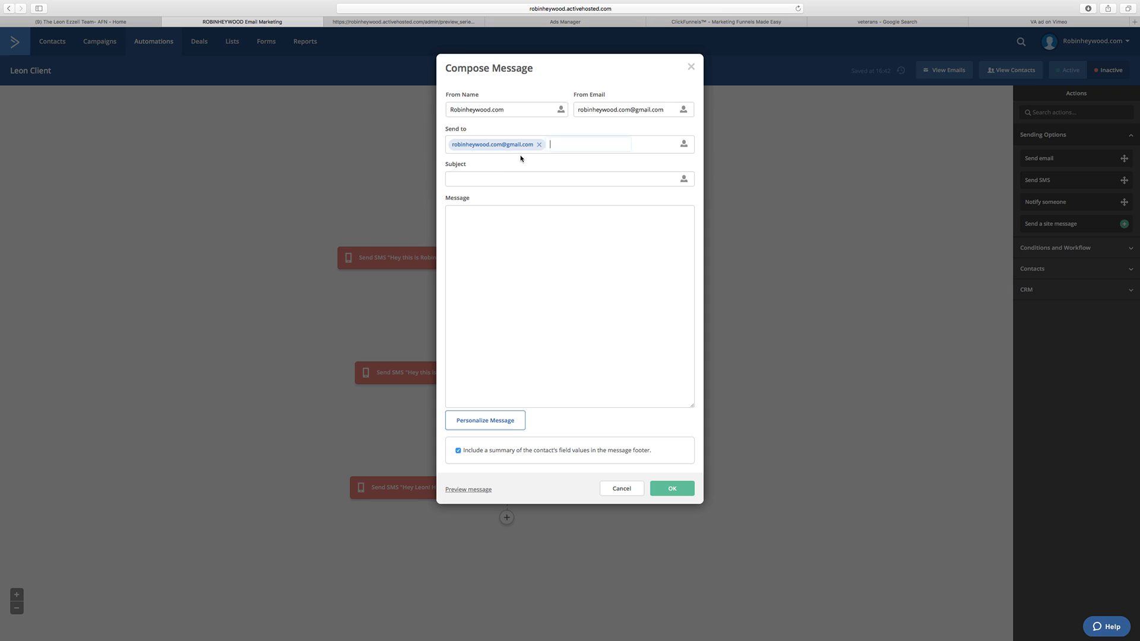
Step: Set the notification's subject to "Your Client got a NEW Lead" and its sender name to the marketer's full name
click(493, 179)
text(Your)
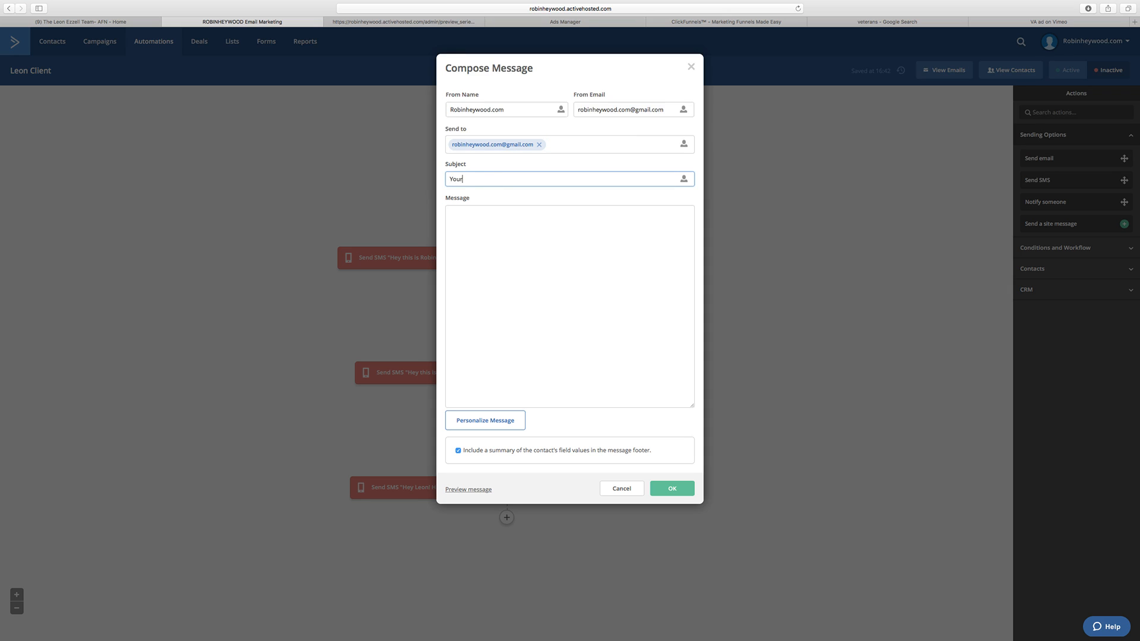
text( Client got a NEW Lead)
click(587, 289)
text(Just letting)
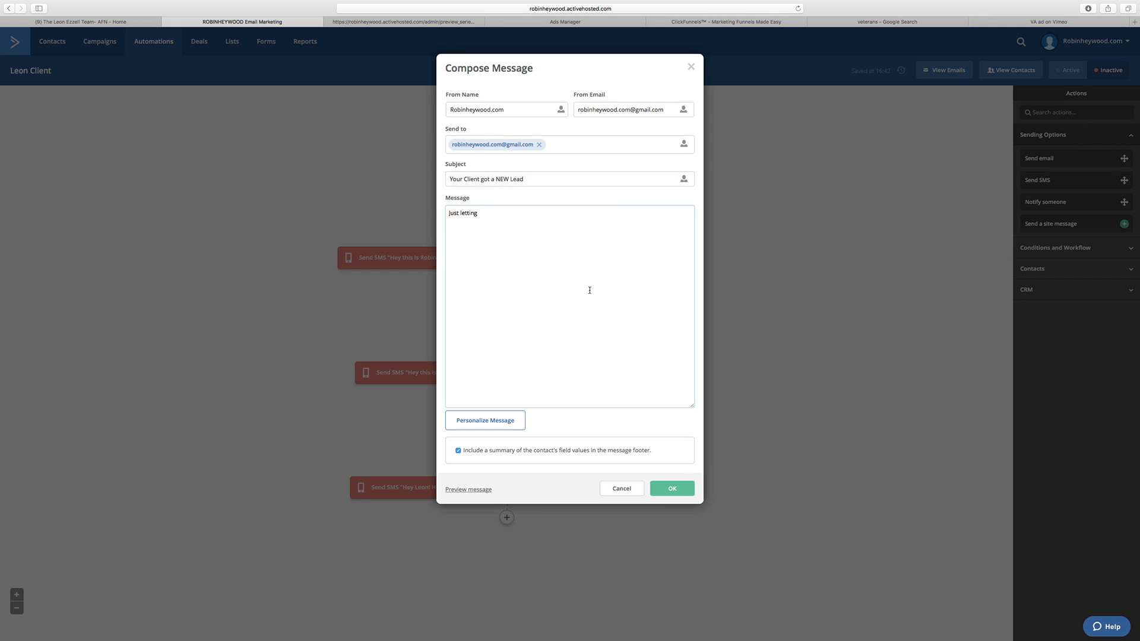
double_click(509, 109)
Step: Replace the notification's message text with "Lead info is below...."
drag(478, 213, 445, 214)
text(Lead info is below....)
Step: Preview the notification to check its contact info section, close the preview and save the notification
click(481, 490)
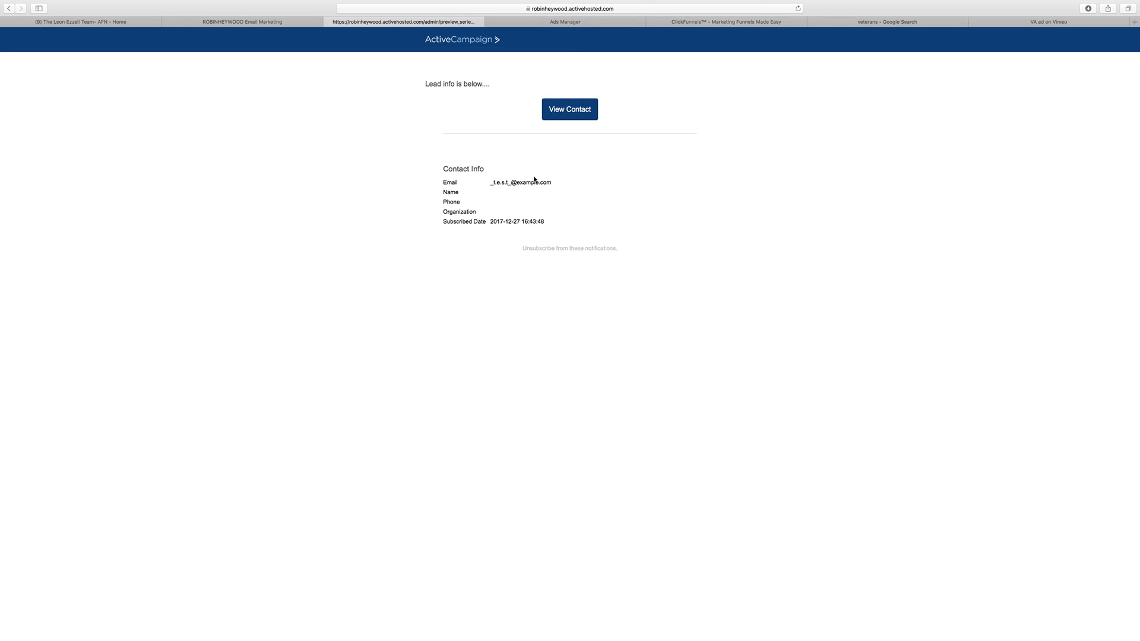
drag(451, 179, 713, 210)
click(713, 211)
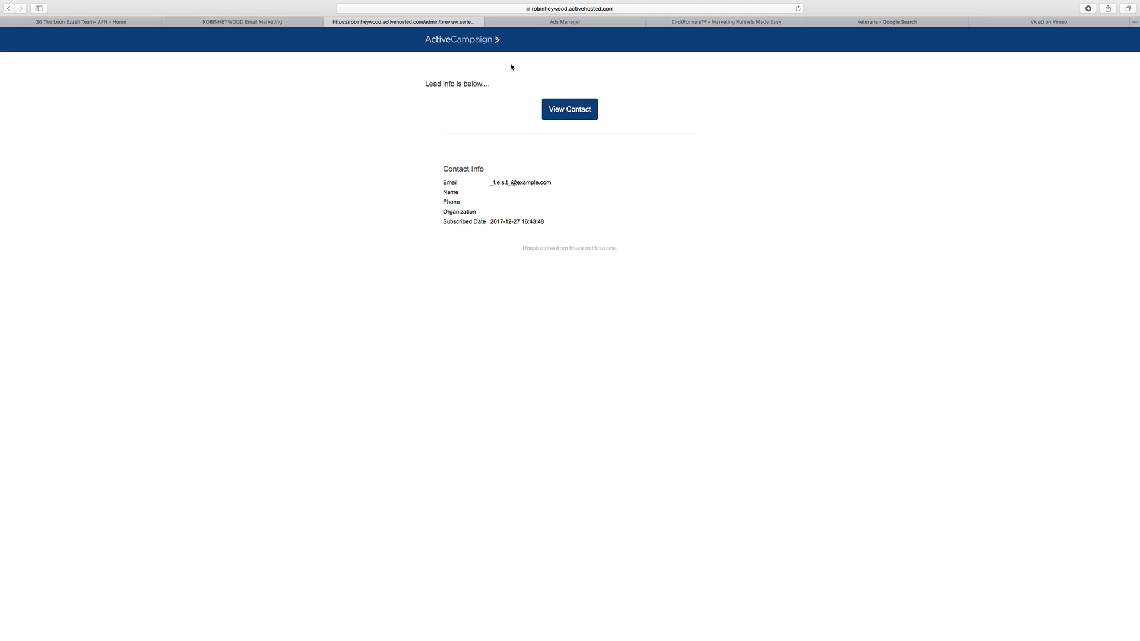
click(330, 22)
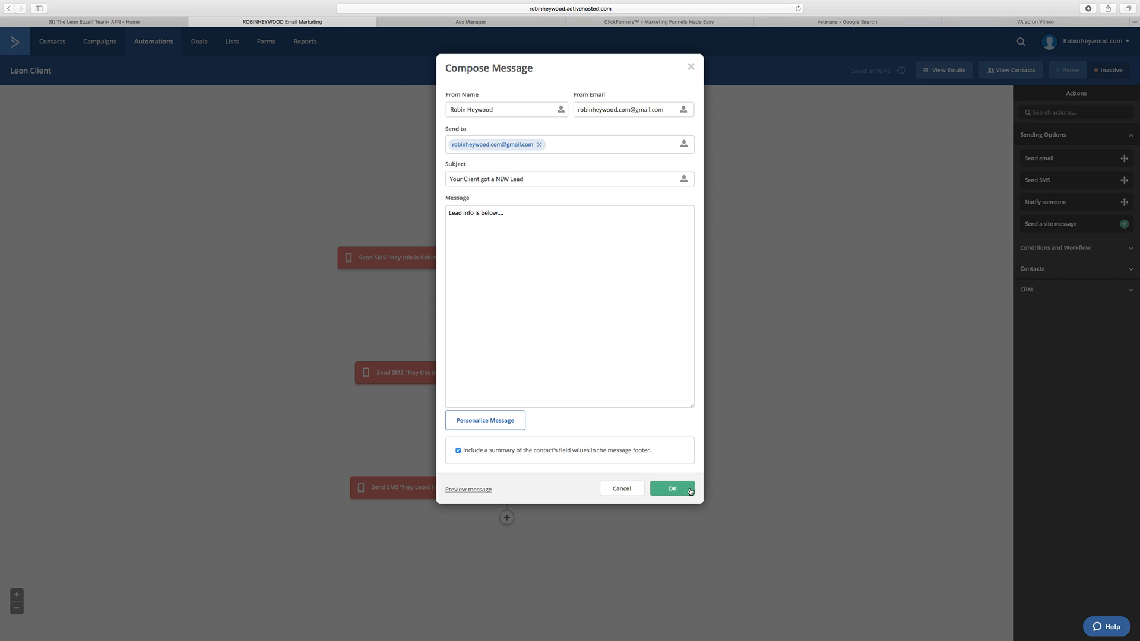
click(671, 488)
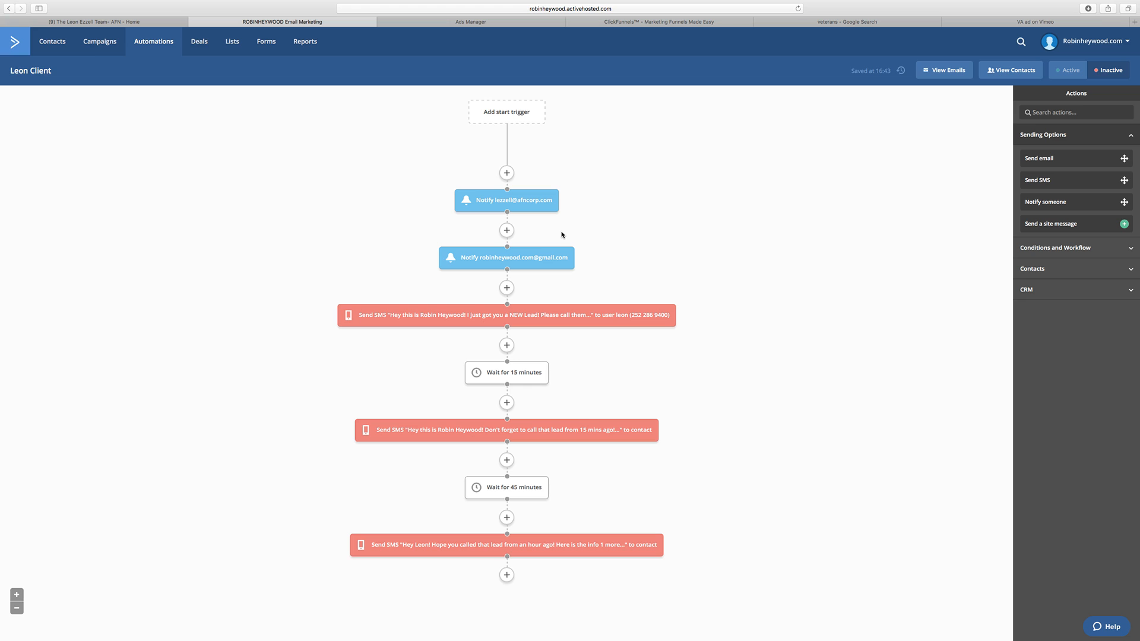
Step: Add an SMS to the contact below the second notification, introducing the client by first name with "Thanks for requesting info on a VA Loan"
click(506, 287)
click(573, 125)
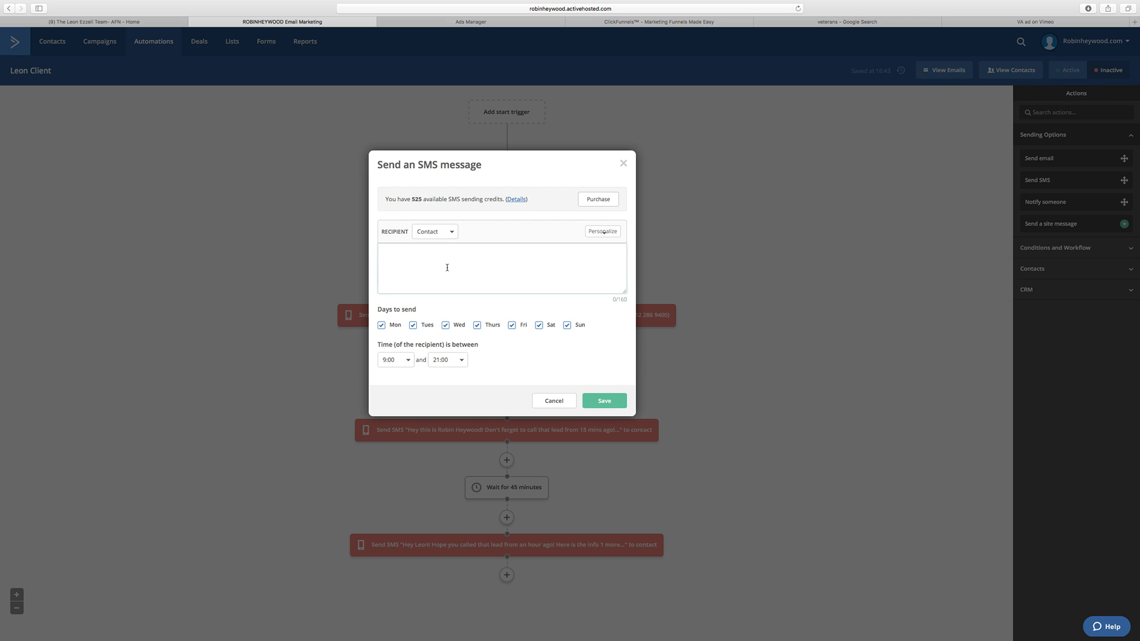
text(Hey this is Leon! Thanks for)
text(equesting)
key(BackSpace)
key(BackSpace)
key(BackSpace)
key(BackSpace)
key(BackSpace)
key(BackSpace)
key(BackSpace)
key(BackSpace)
key(BackSpace)
key(BackSpace)
key(BackSpace)
text(requesting i)
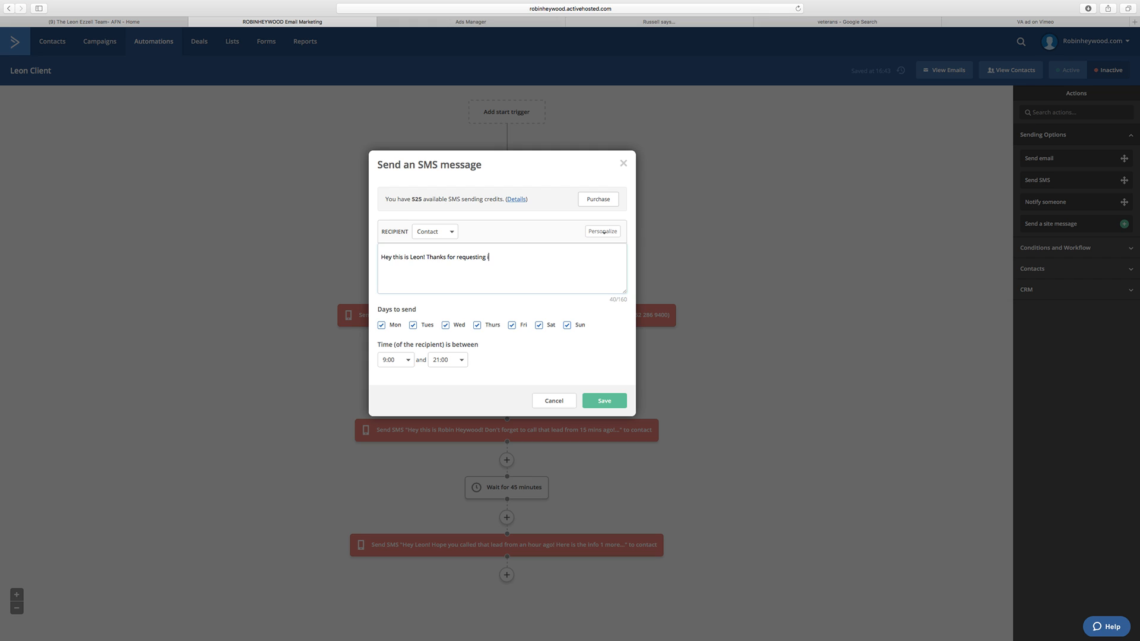
text(nfo on a VA Loan! I can tell you )
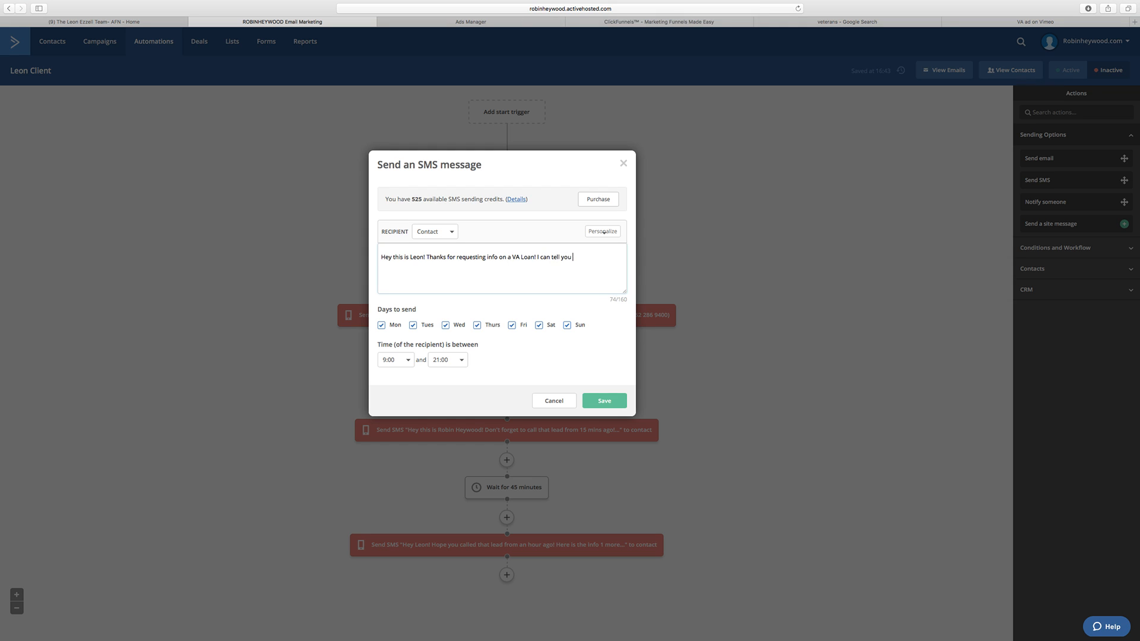
text(if you qualify within minutes! I will give you a call shortly, o)
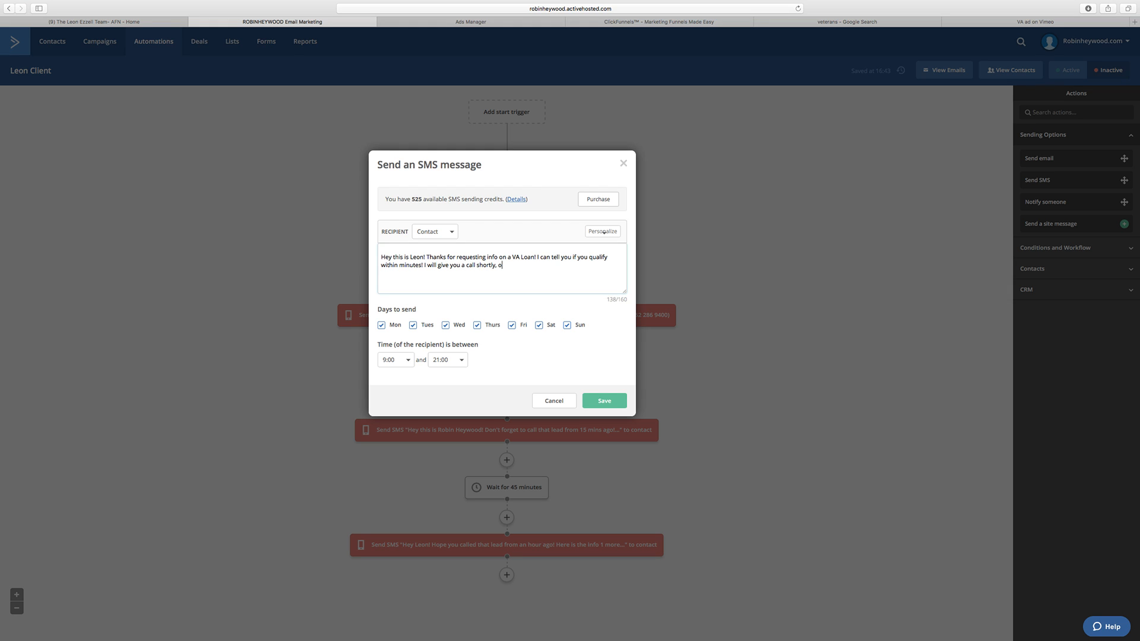
text(r you can call me at)
Step: Paste the client's phone number at the end of the SMS
key(super+Tab)
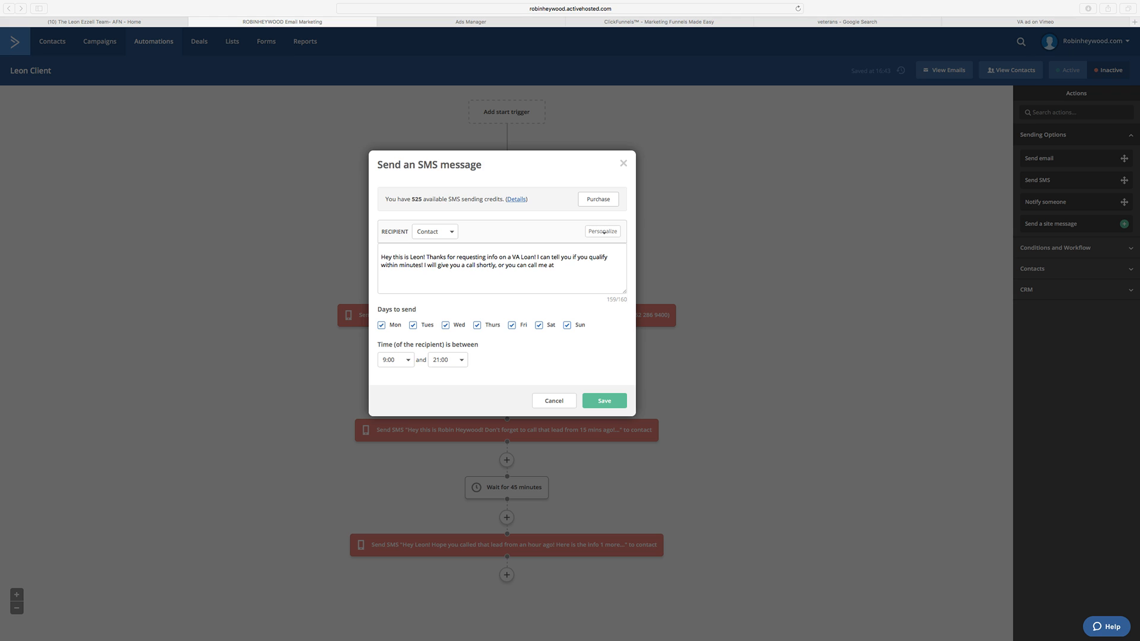
click(584, 268)
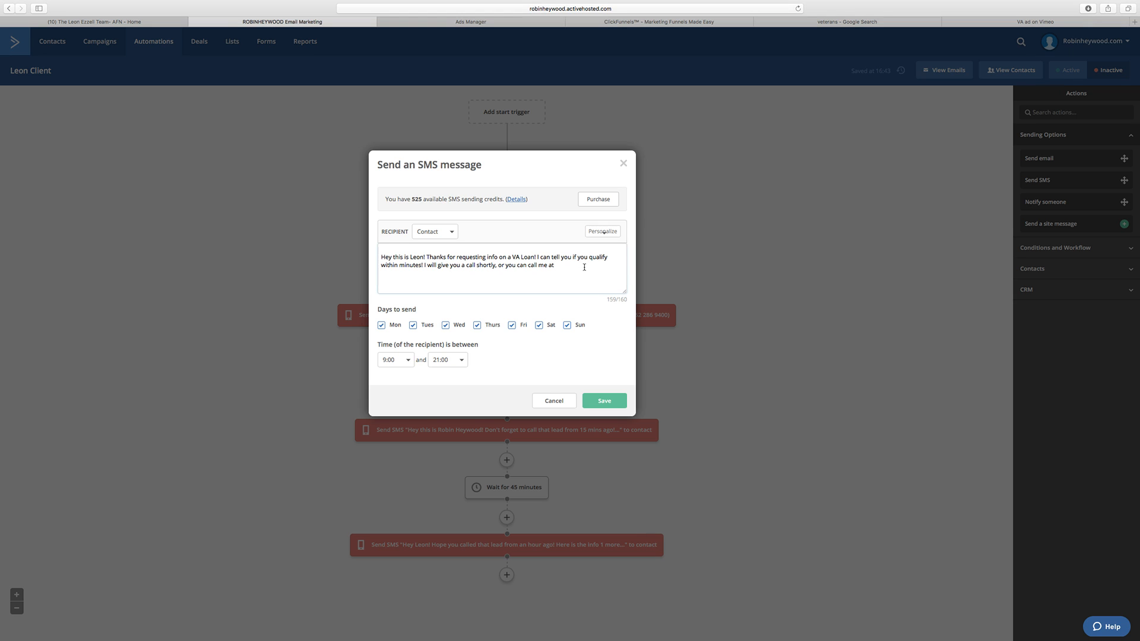
key(super+v)
Step: Change "a VA Loan" to "VA Loans" in the SMS text
click(538, 259)
text(s)
click(513, 257)
key(BackSpace)
key(BackSpace)
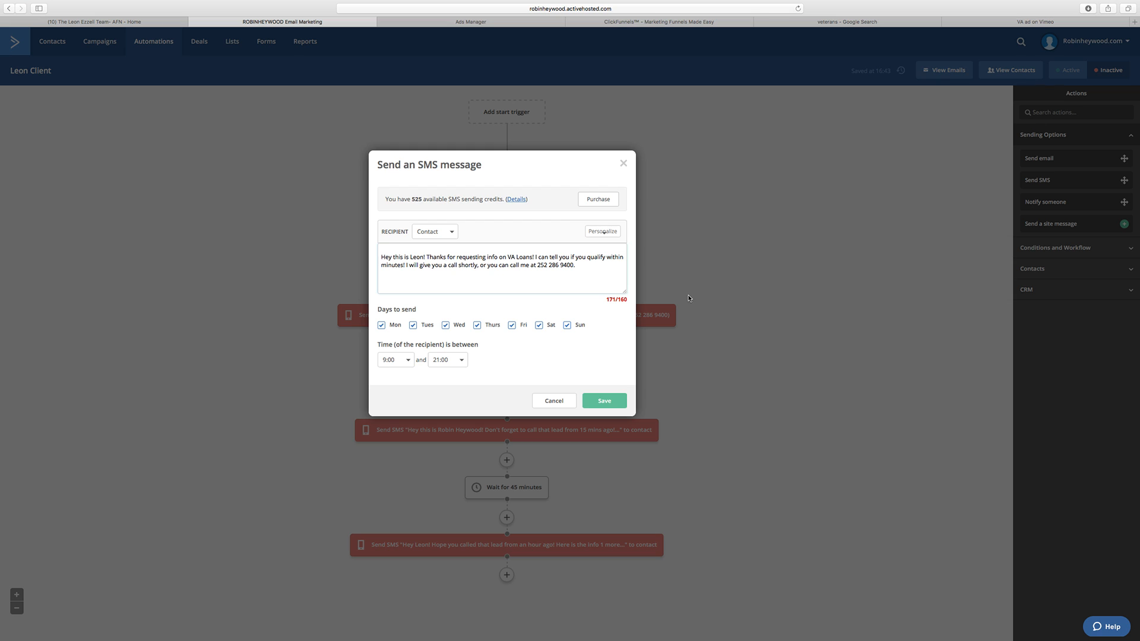
Step: Shorten the SMS wording by changing "within" to "in", "I will" to "I'll" and "shortly" to "soon"
key(BackSpace)
key(BackSpace)
key(BackSpace)
key(BackSpace)
drag(475, 266, 460, 265)
drag(419, 266, 409, 265)
key(BackSpace)
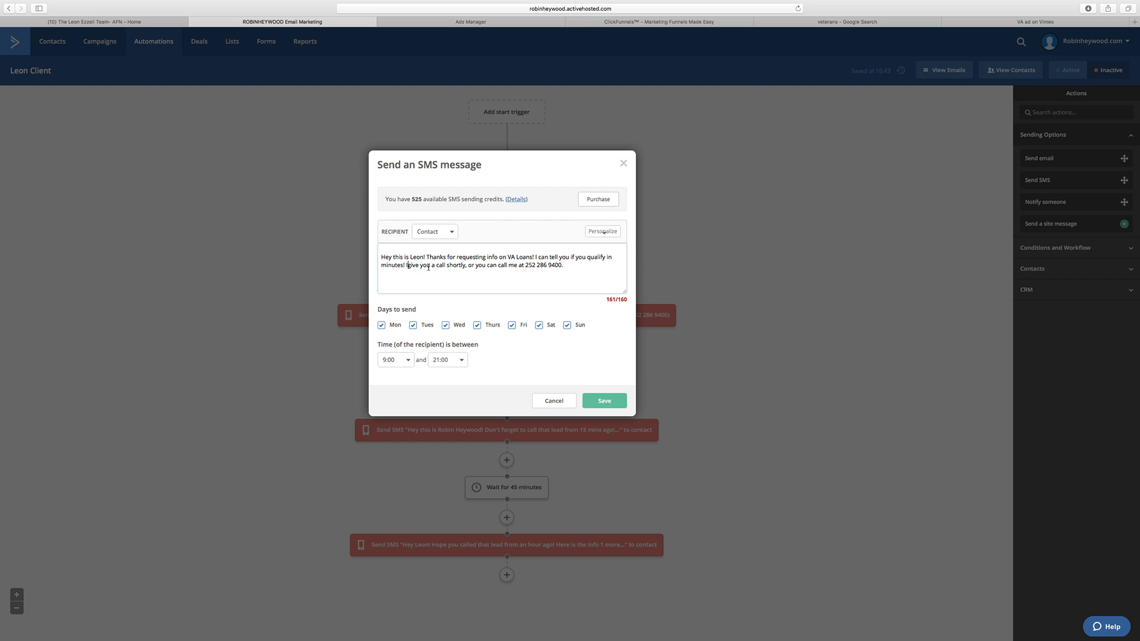
text('ll)
drag(471, 265, 454, 265)
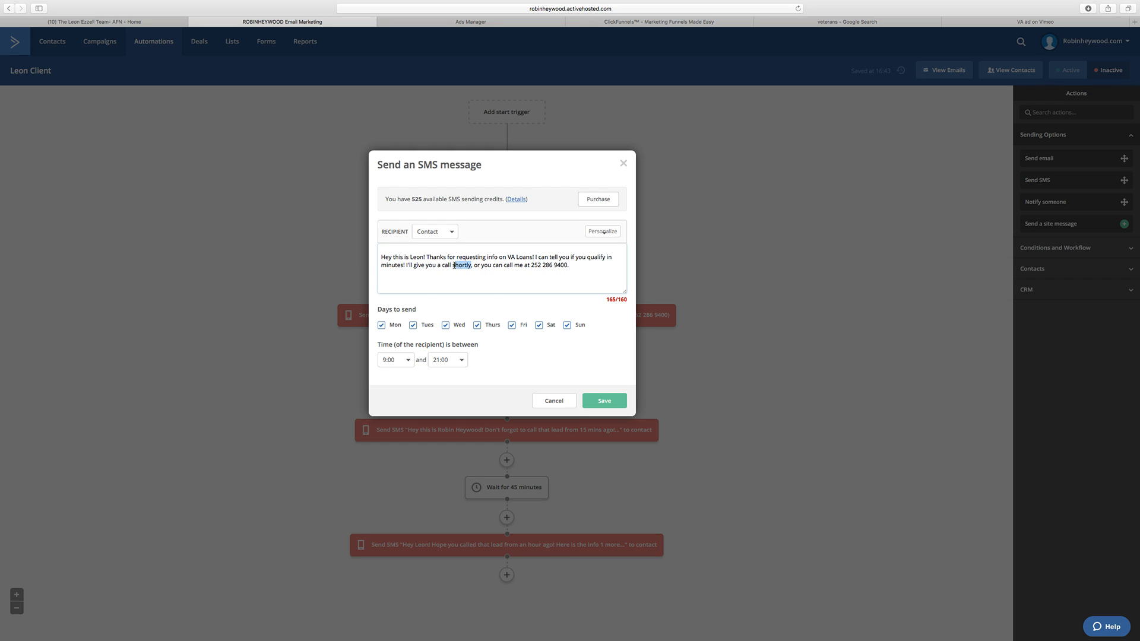
text(oon)
Step: Delete surplus characters around the phone number to fit the 160-character limit, and save the SMS
drag(608, 301, 622, 301)
click(514, 276)
click(549, 265)
key(BackSpace)
key(BackSpace)
key(BackSpace)
key(BackSpace)
key(BackSpace)
key(BackSpace)
key(BackSpace)
key(BackSpace)
click(612, 402)
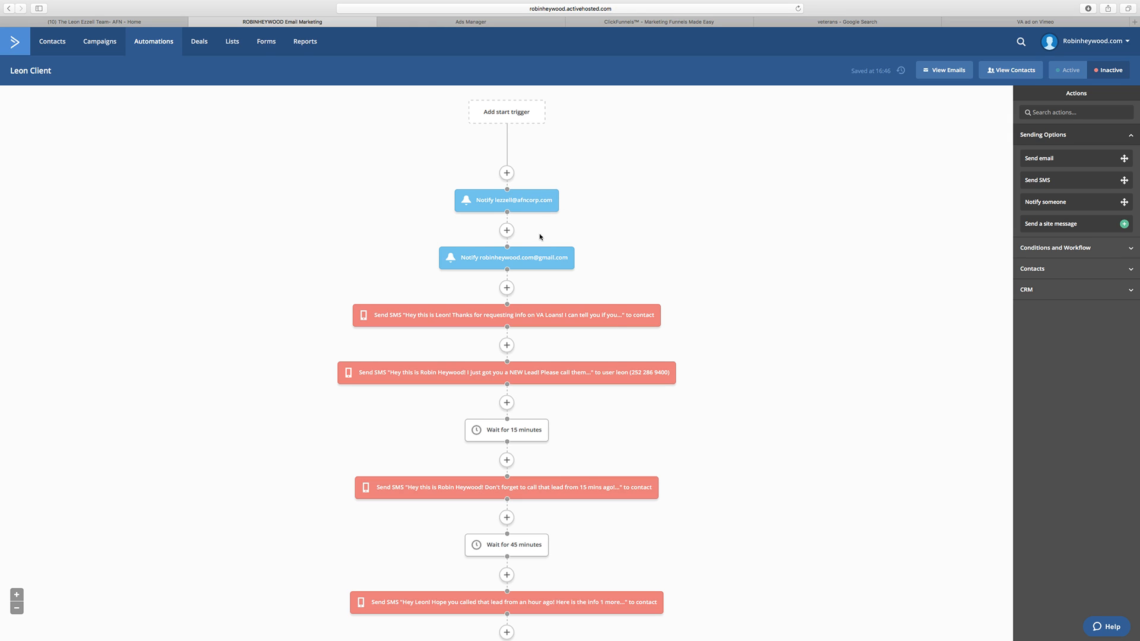
Step: Review the automation's sequence and set it to Active
scroll(582, 178, down, 3)
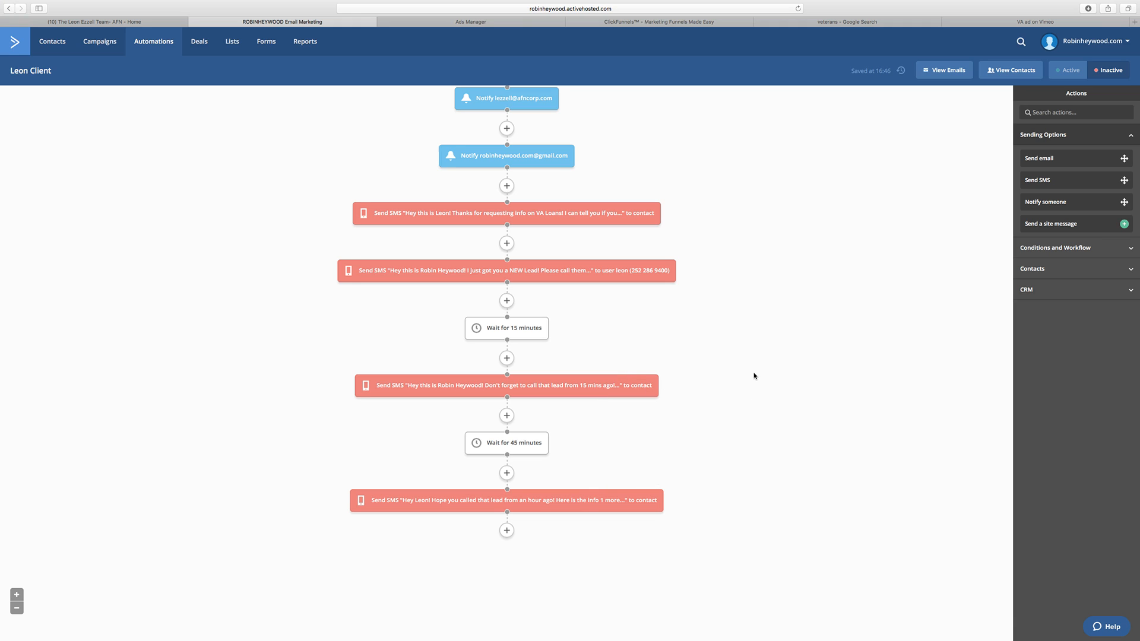
scroll(754, 375, up, 3)
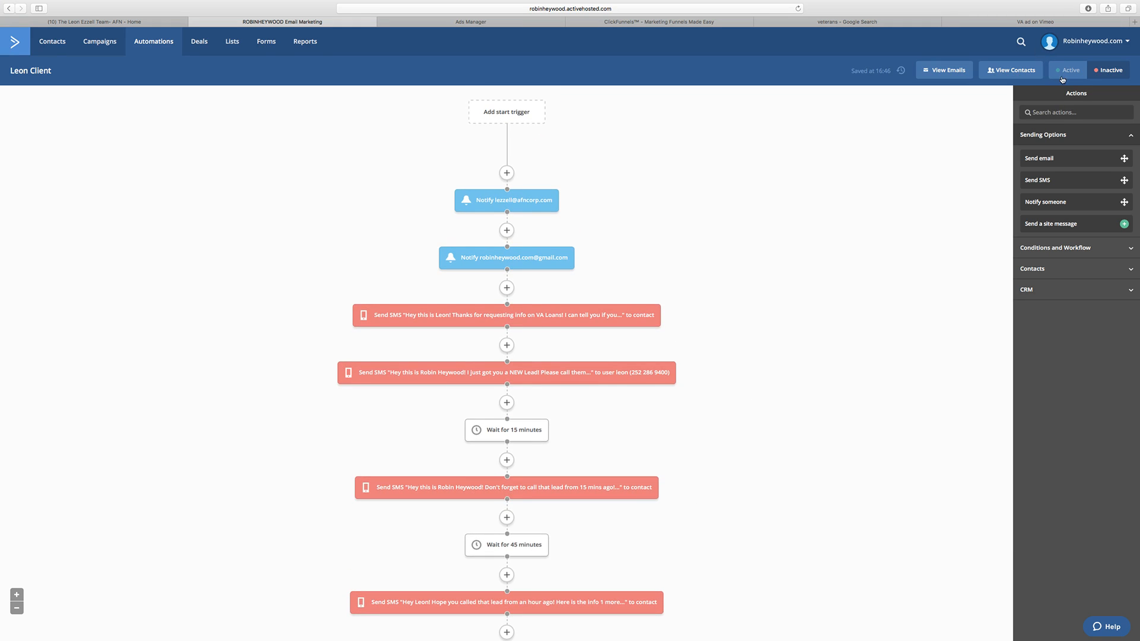
click(1067, 70)
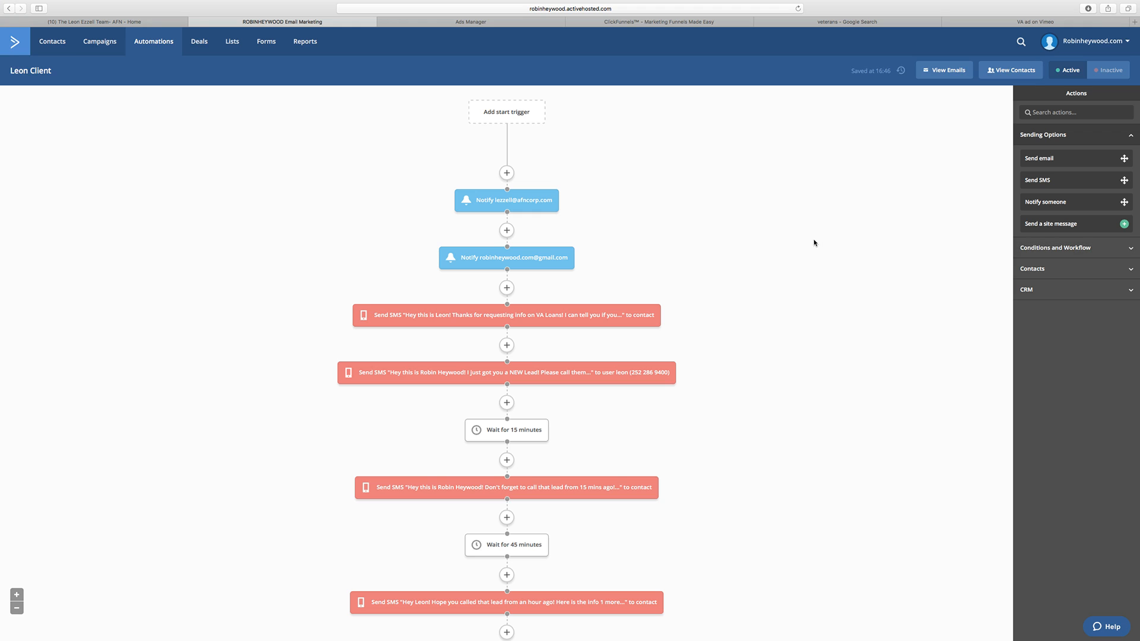
scroll(238, 246, down, 2)
scroll(248, 245, up, 3)
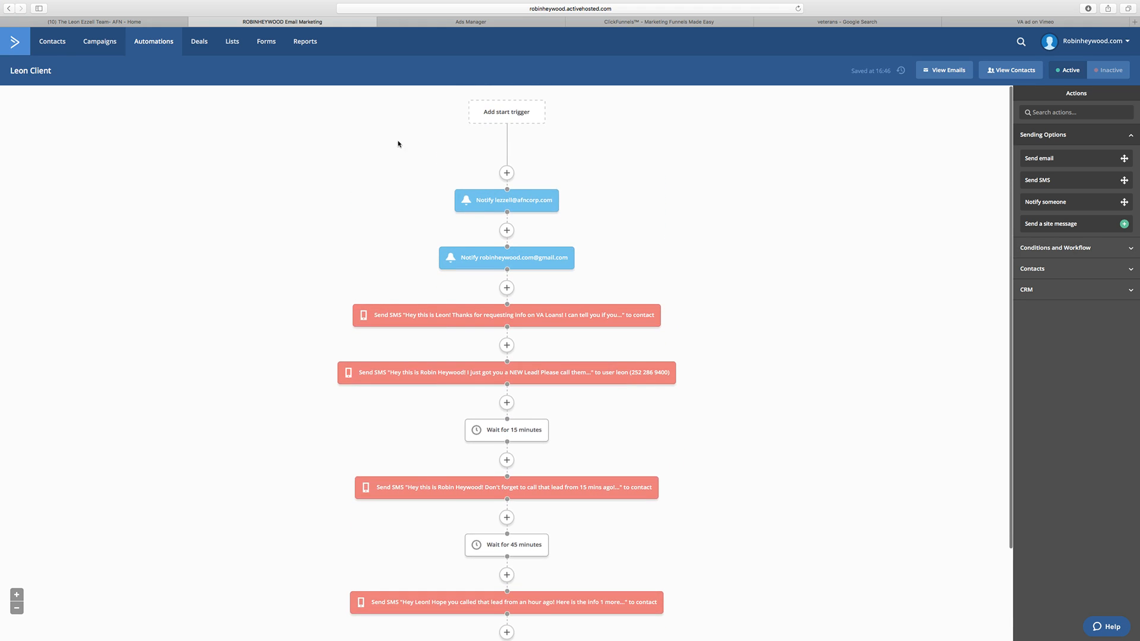
click(501, 116)
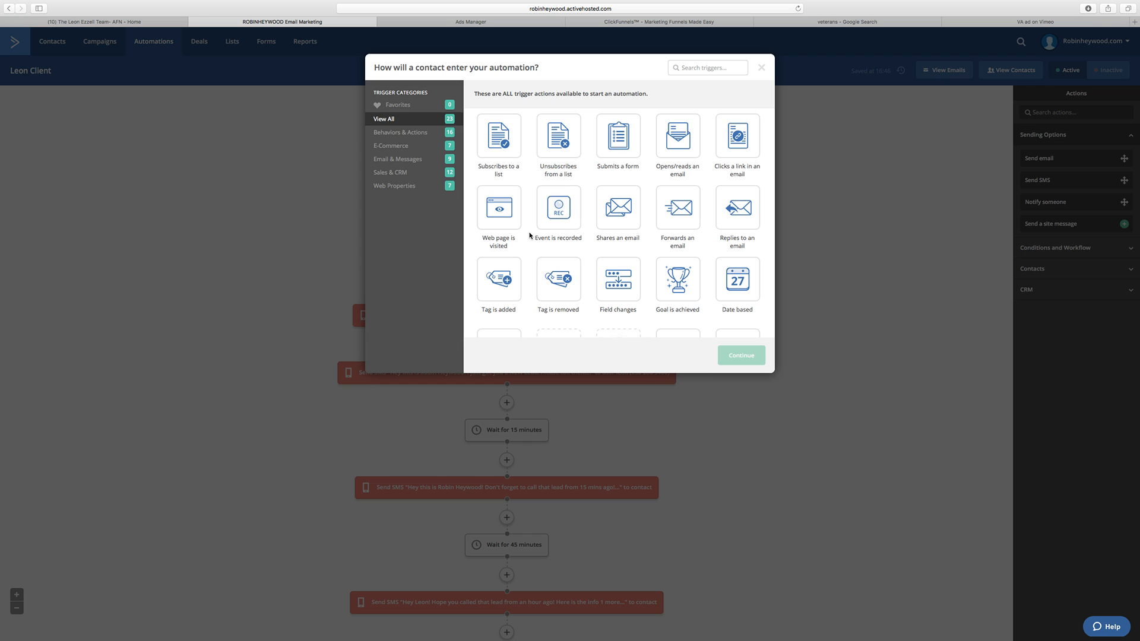
scroll(578, 268, down, 1)
scroll(578, 268, down, 3)
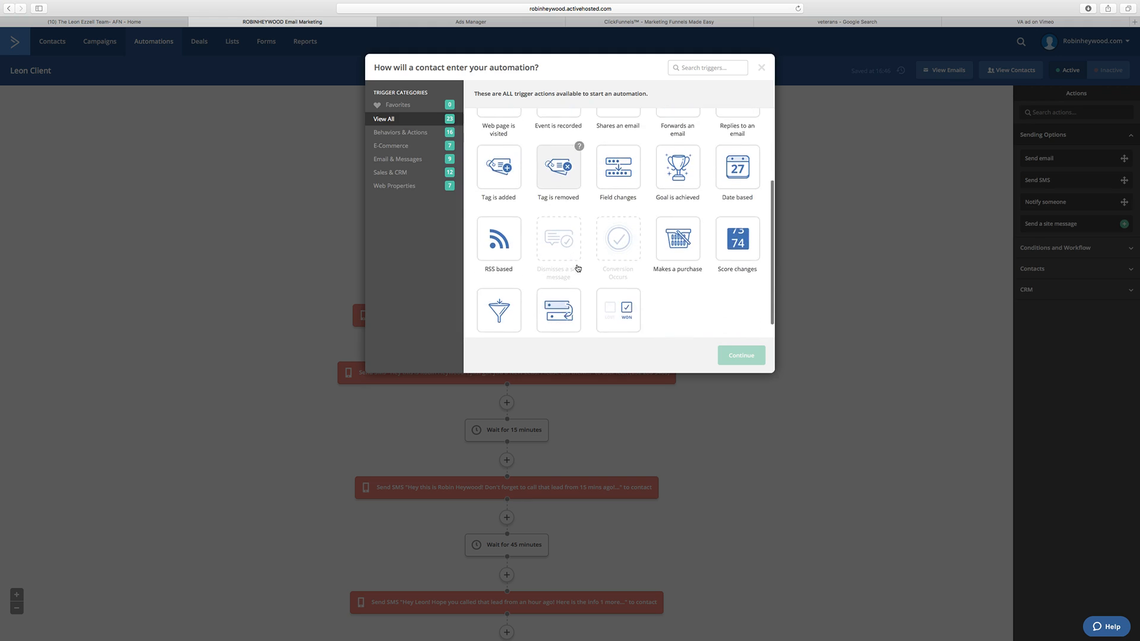
scroll(577, 268, up, 3)
scroll(578, 268, up, 2)
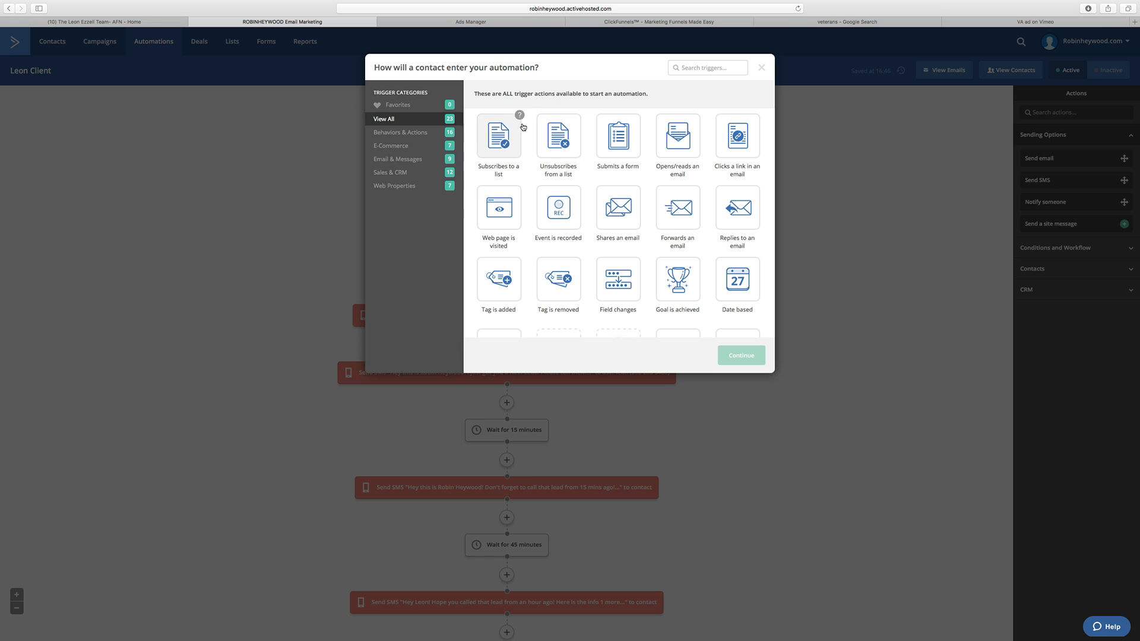
click(761, 68)
Step: Open the account's contact lists in a separate browser tab, keeping the automation open
super+click(232, 42)
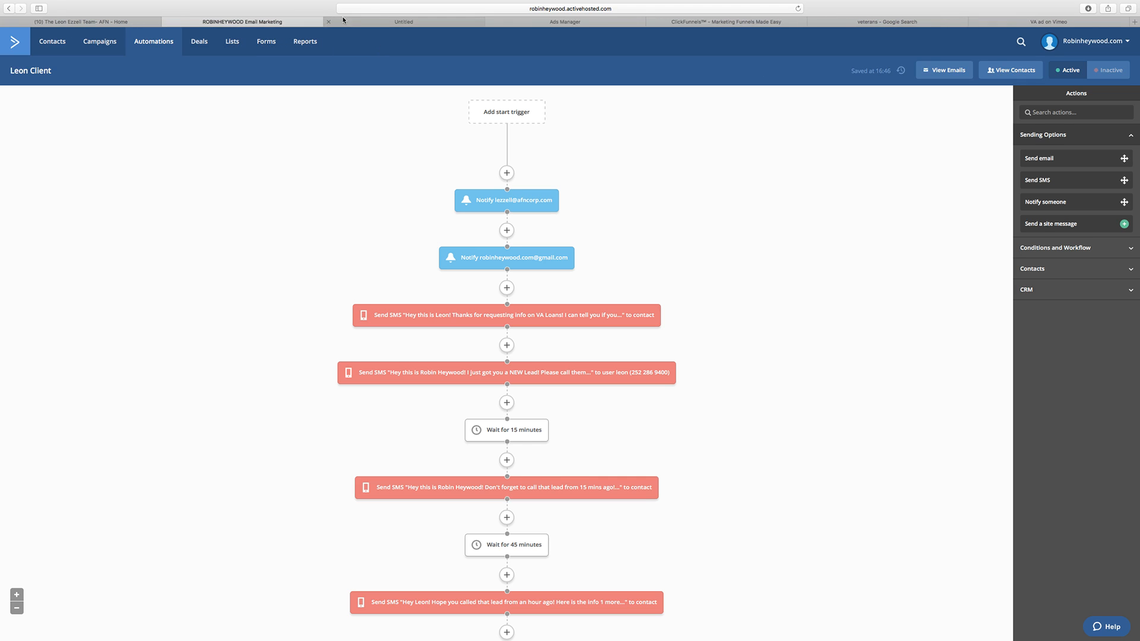
click(364, 22)
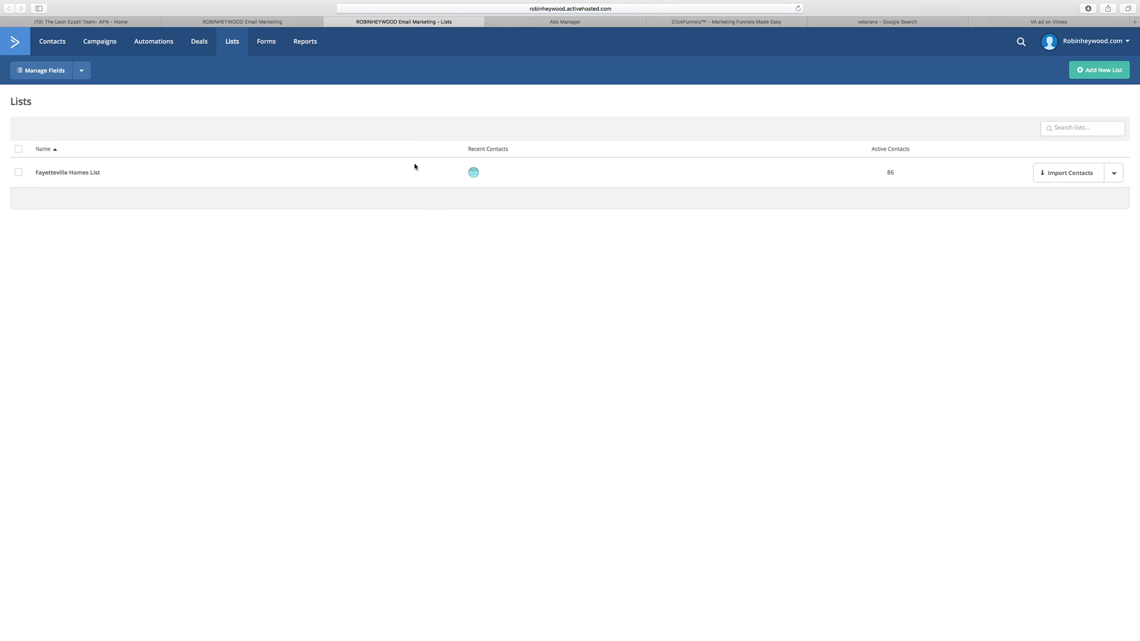
Step: Start a new contact list named with the client's first name followed by "VA Leads"
click(1099, 70)
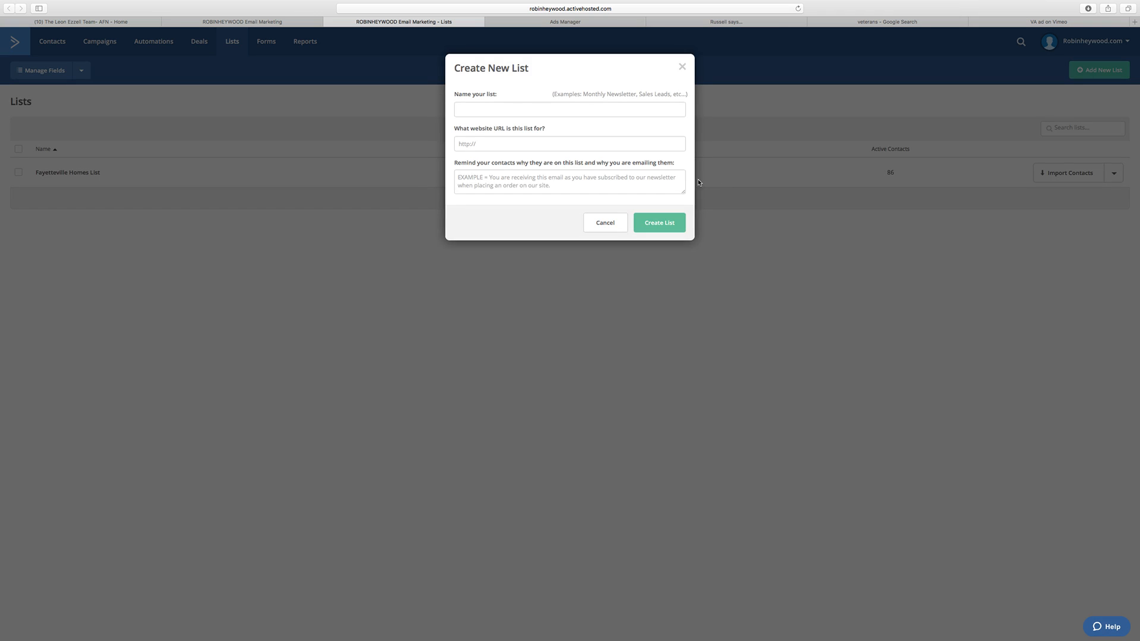
click(517, 107)
text(Le)
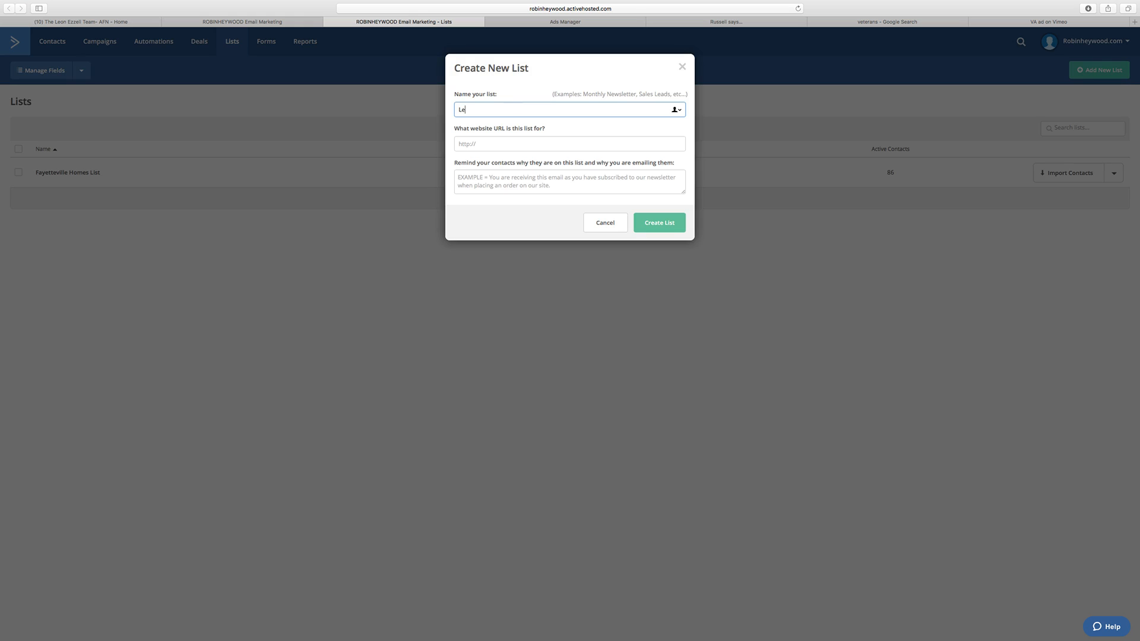
text(on)
text(rtgage)
key(BackSpace)
key(BackSpace)
key(BackSpace)
key(BackSpace)
key(BackSpace)
key(BackSpace)
key(BackSpace)
key(BackSpace)
text(VA)
Step: Set the new list's website URL to the business's own clickfunnels.com subdomain
click(549, 143)
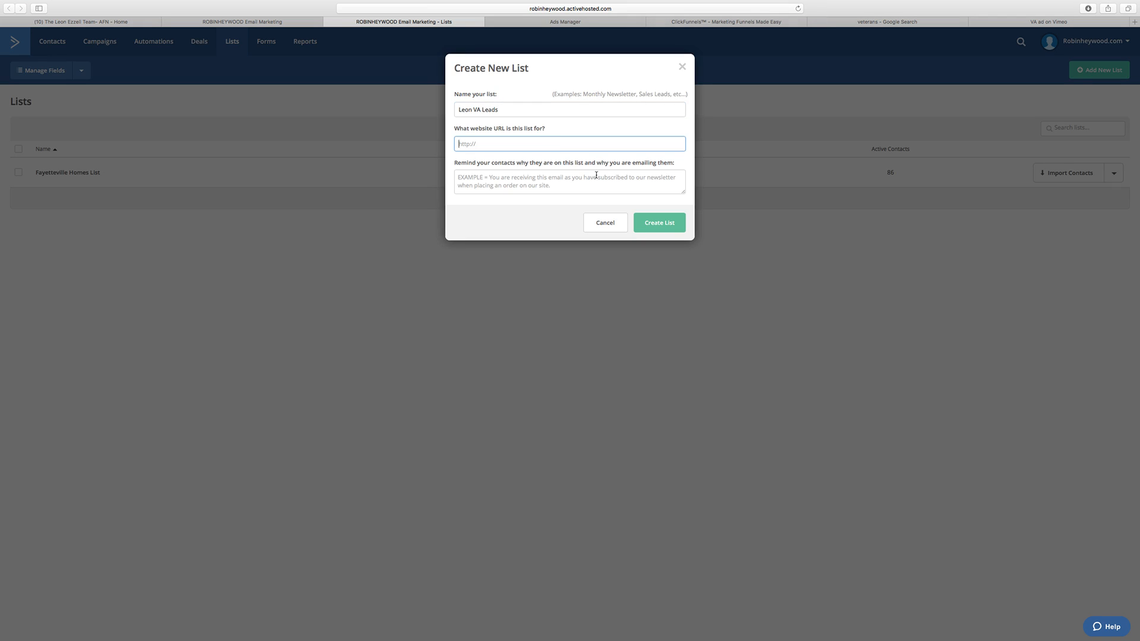
Step: Fill in the reminder telling contacts they signed up to the newsletter because they requested information on loans
click(513, 175)
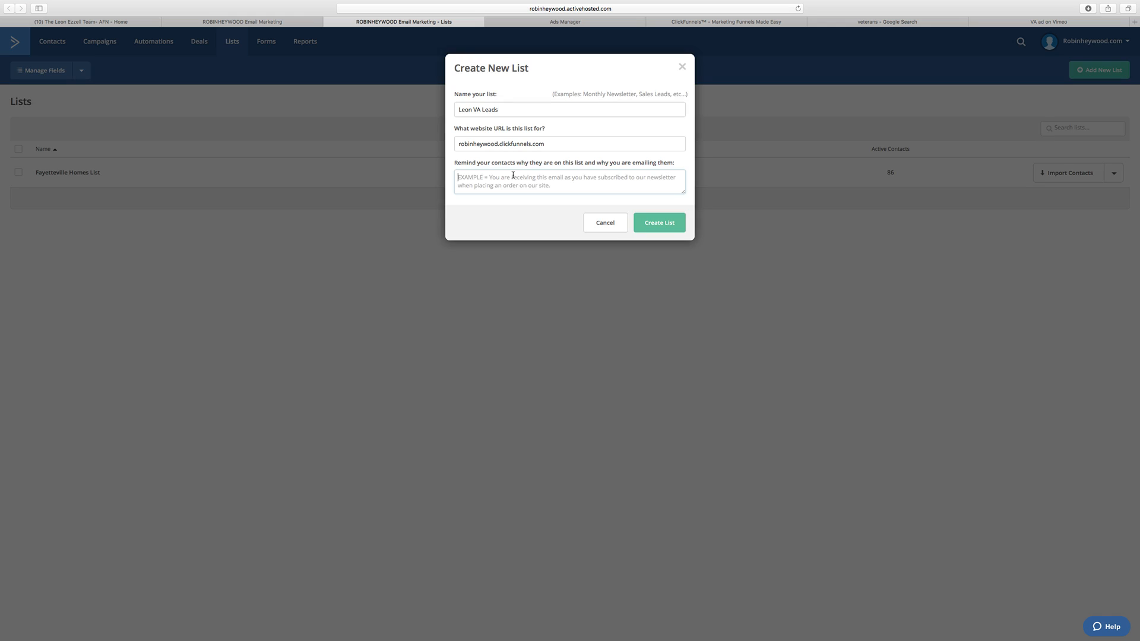
text(You signed up to)
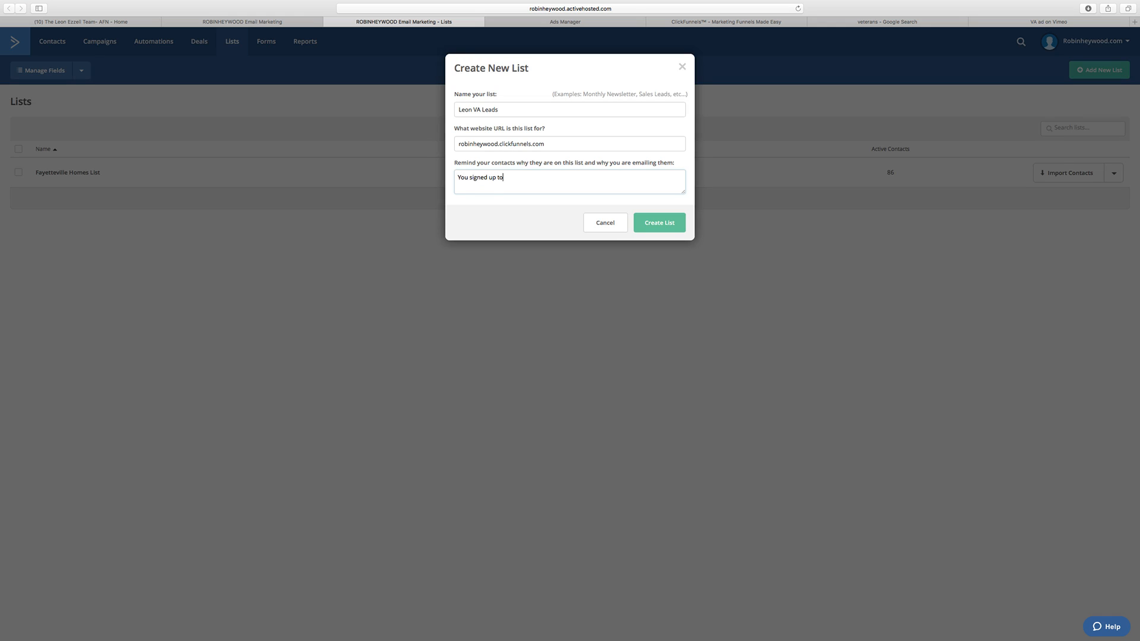
text( the newsletter because you requested information on)
key(BackSpace)
key(BackSpace)
text(Loans)
Step: Create the list and return to the client automation in its browser tab
click(659, 223)
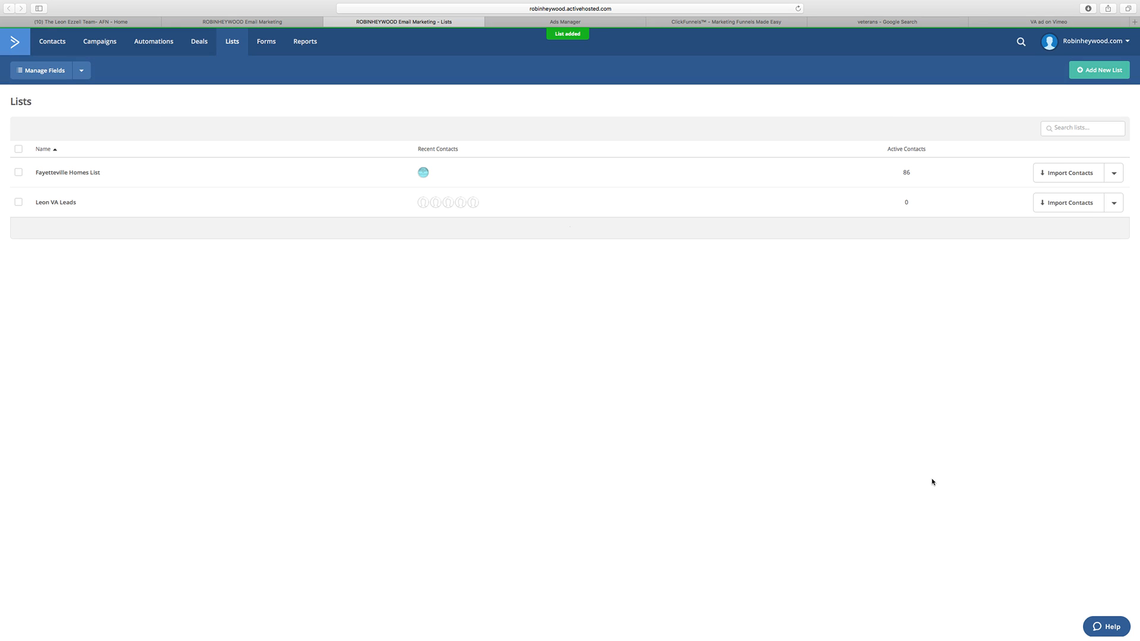
click(257, 23)
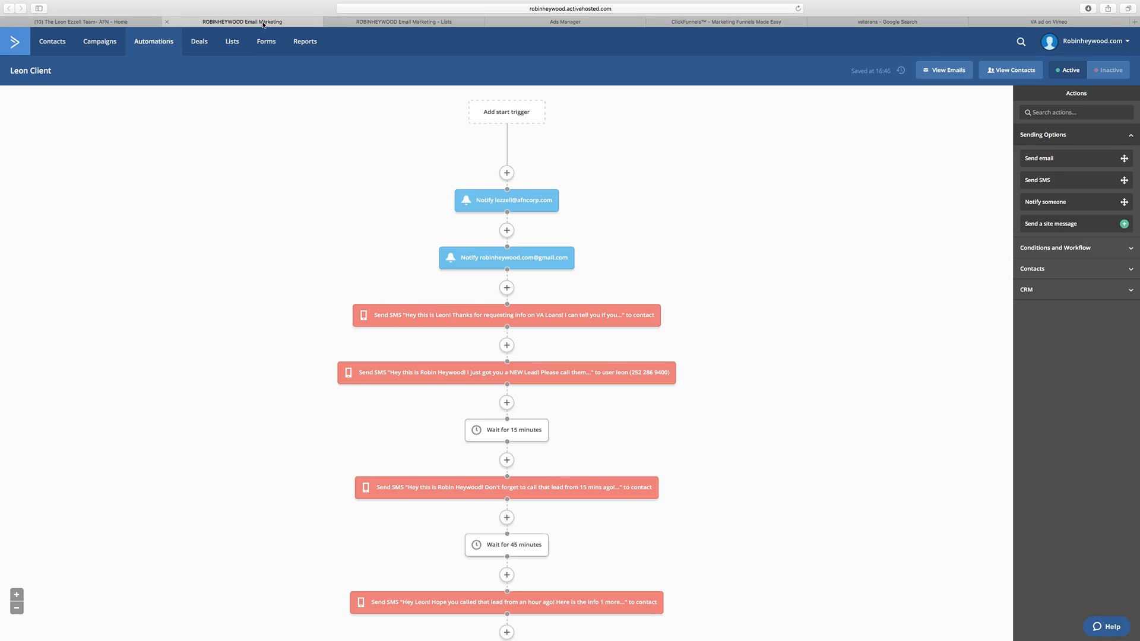
click(503, 113)
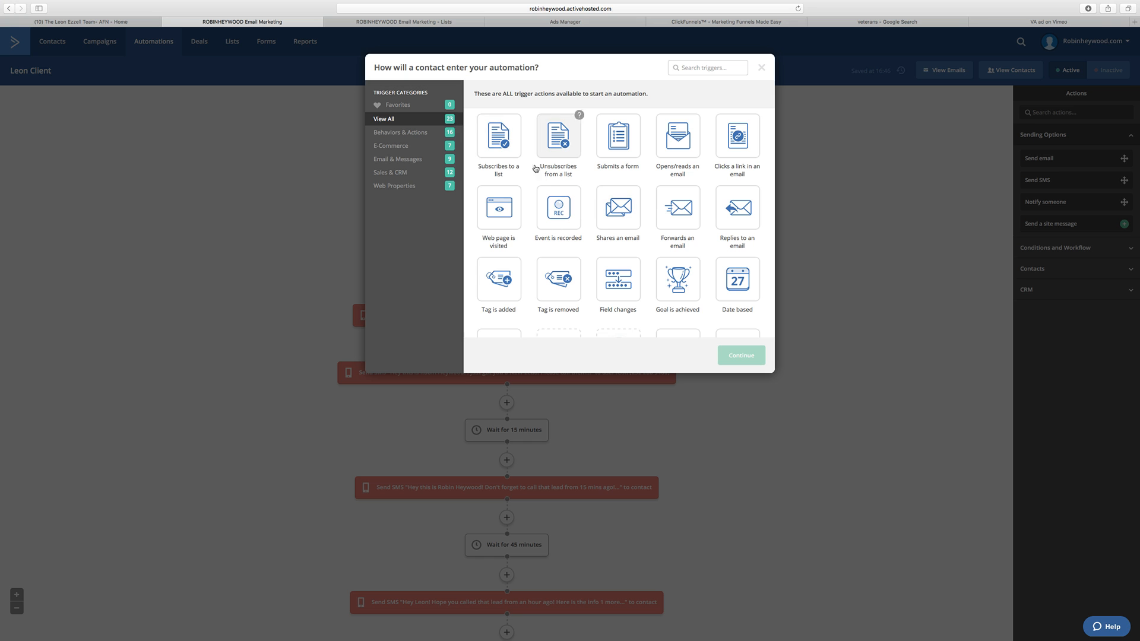
click(514, 119)
click(742, 356)
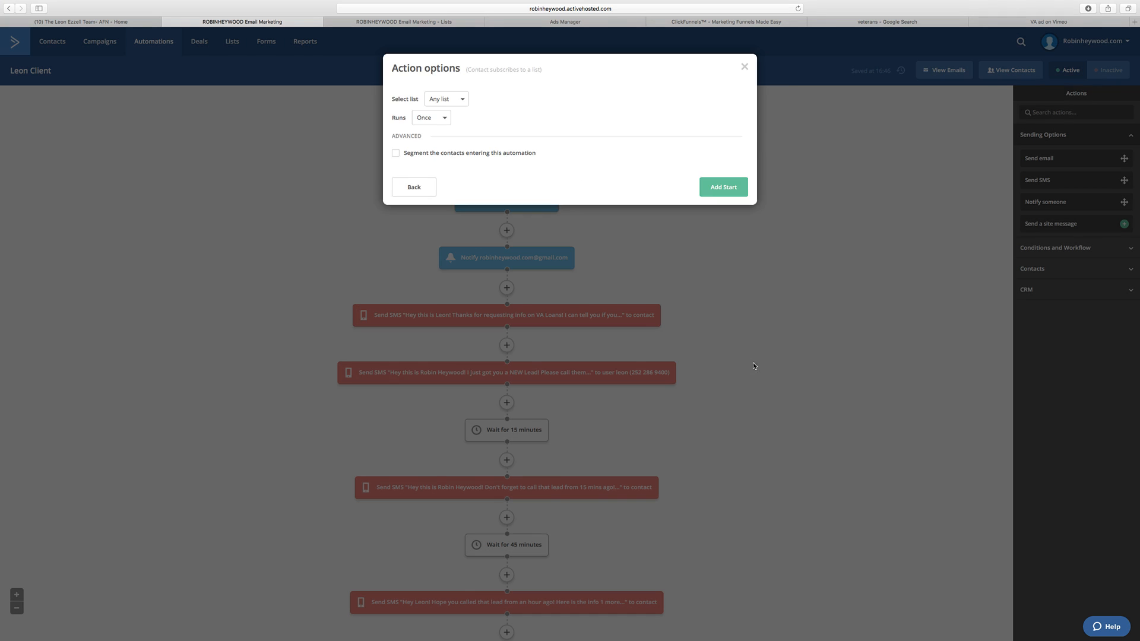
click(457, 100)
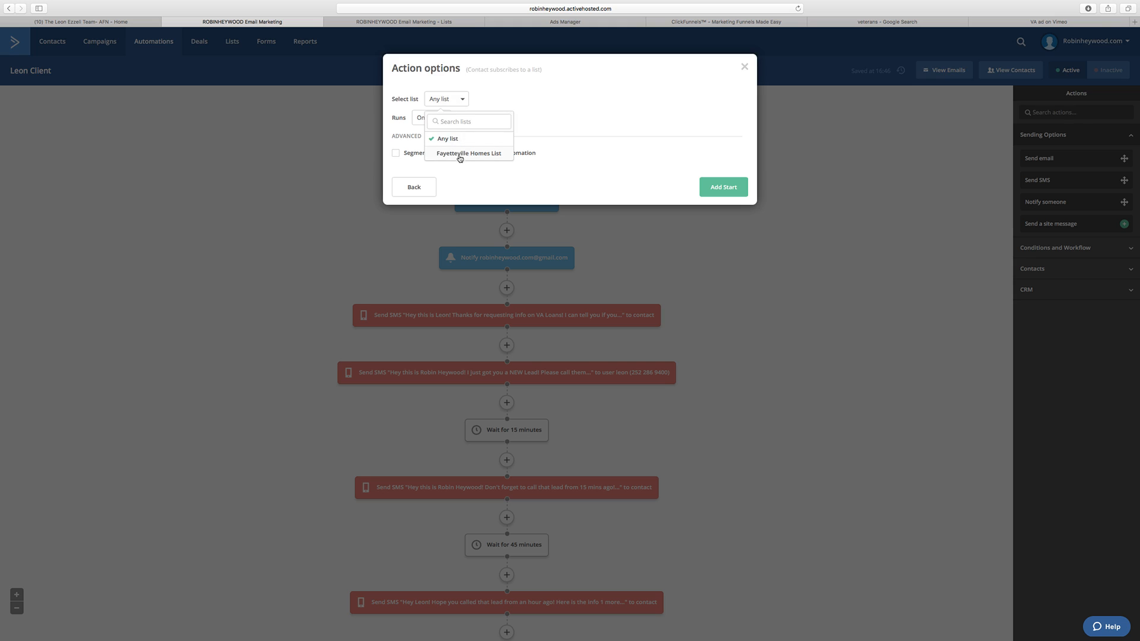
click(573, 112)
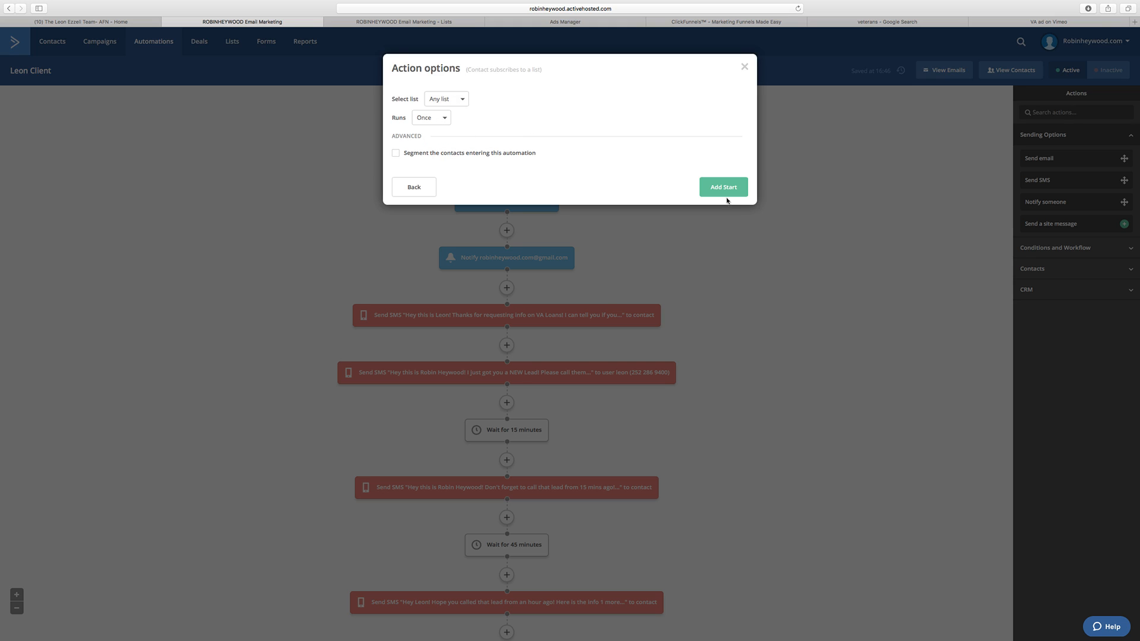
click(412, 189)
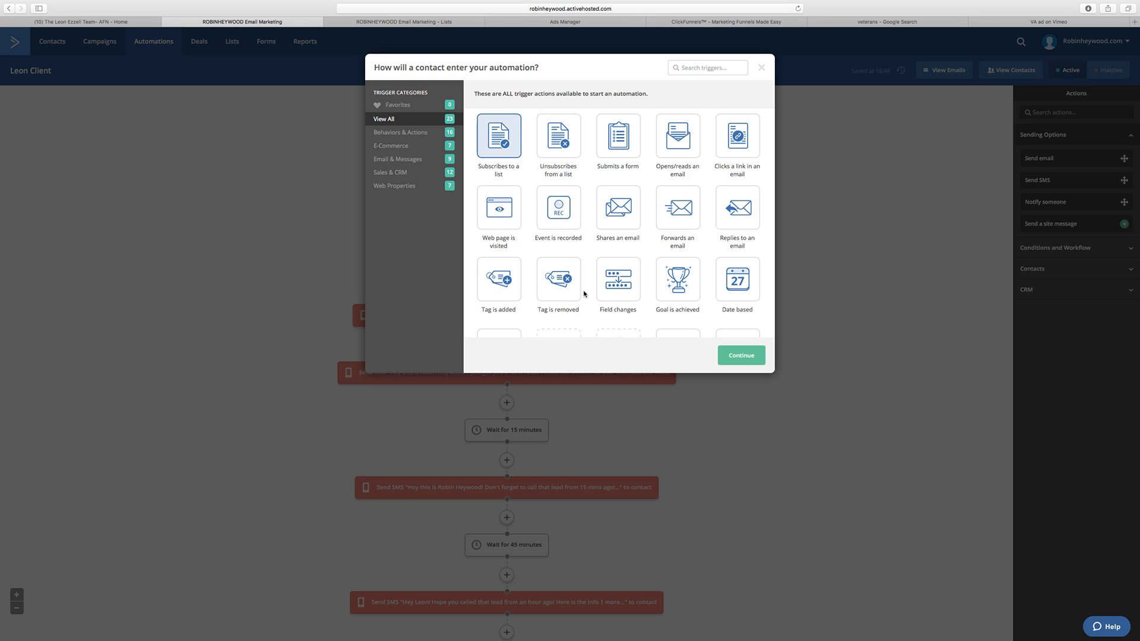
click(759, 69)
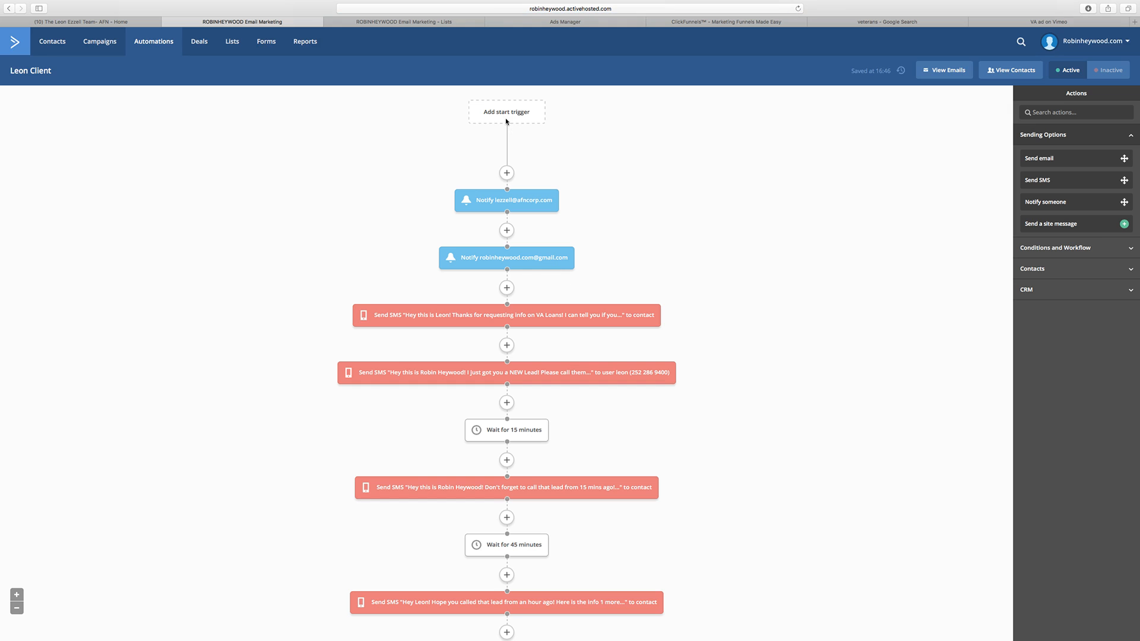
Step: Add a start trigger that runs once when a contact subscribes to the new VA Leads list
click(510, 126)
click(510, 127)
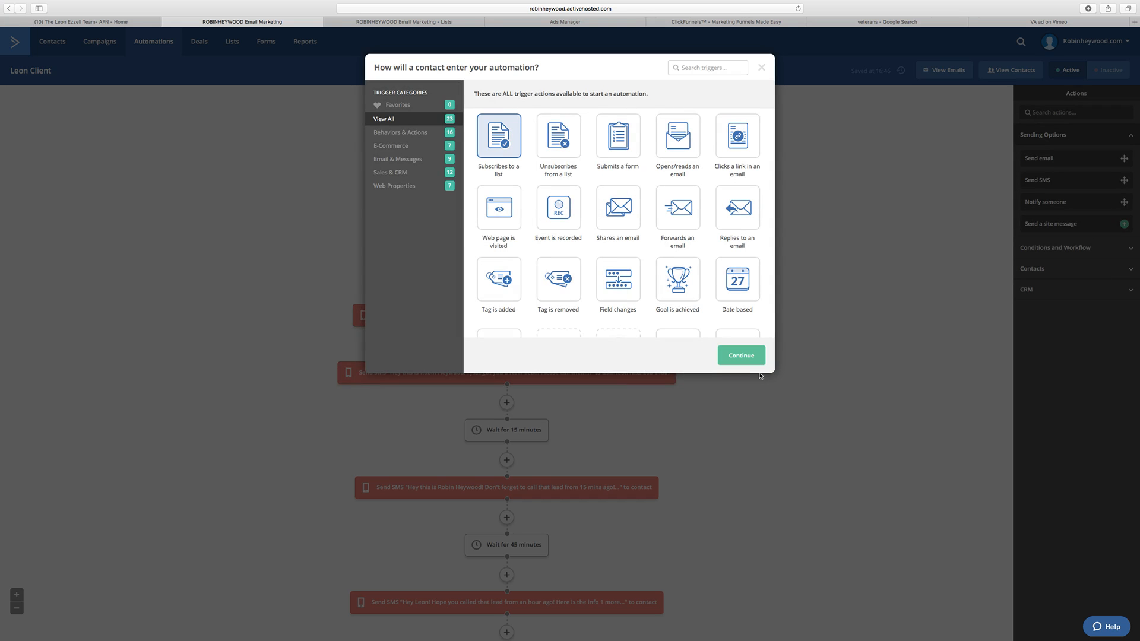
click(743, 358)
click(454, 101)
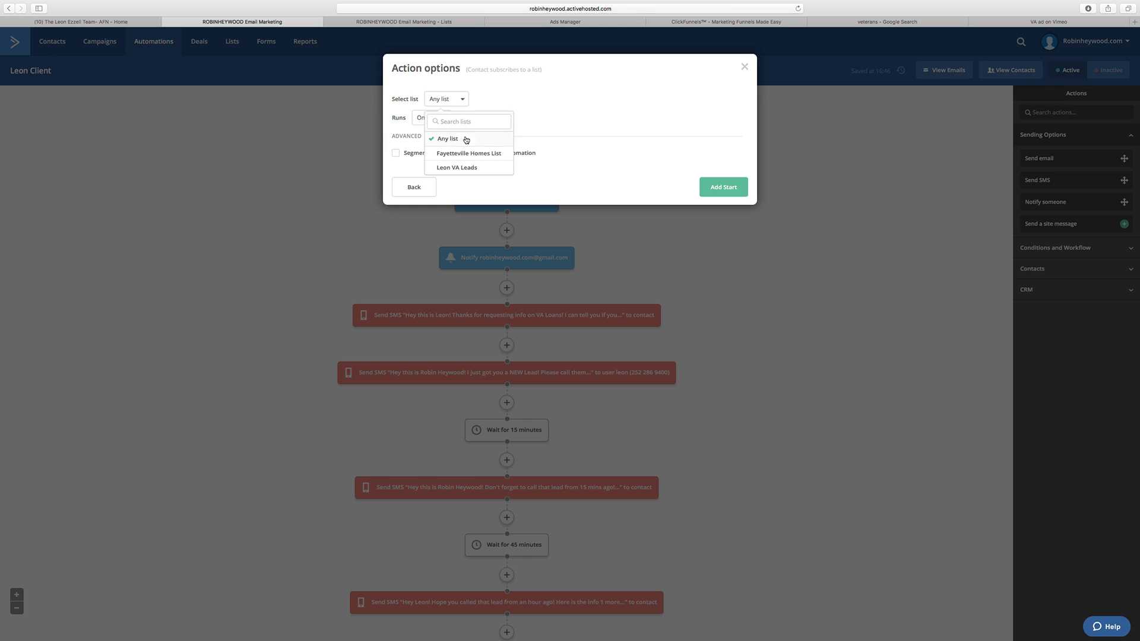
click(467, 170)
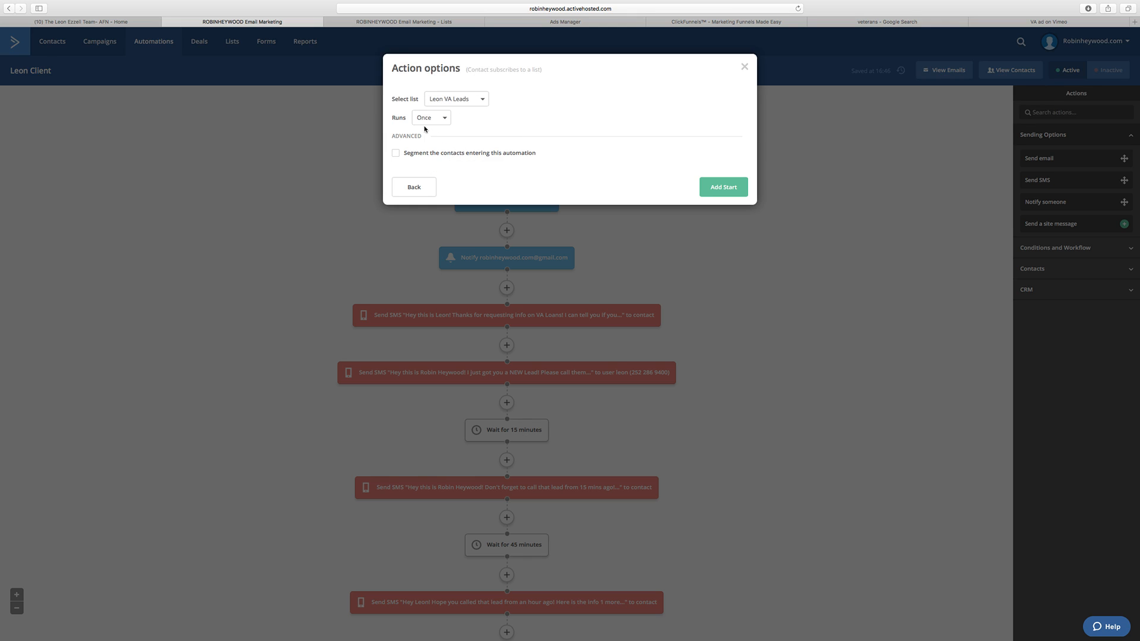
click(716, 188)
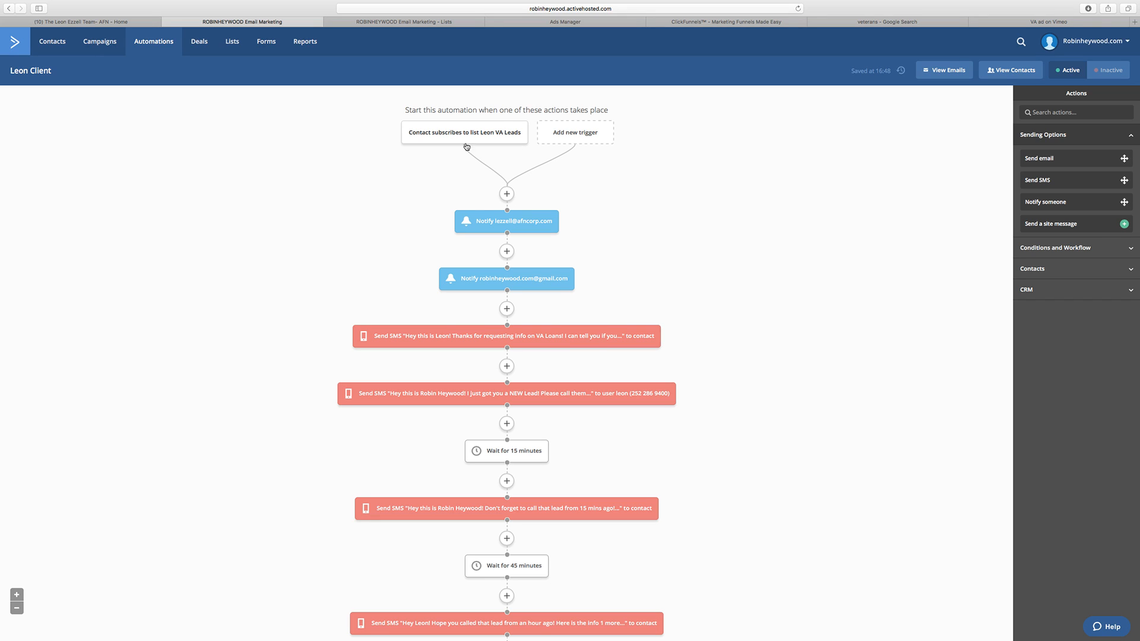
mouse_move(432, 137)
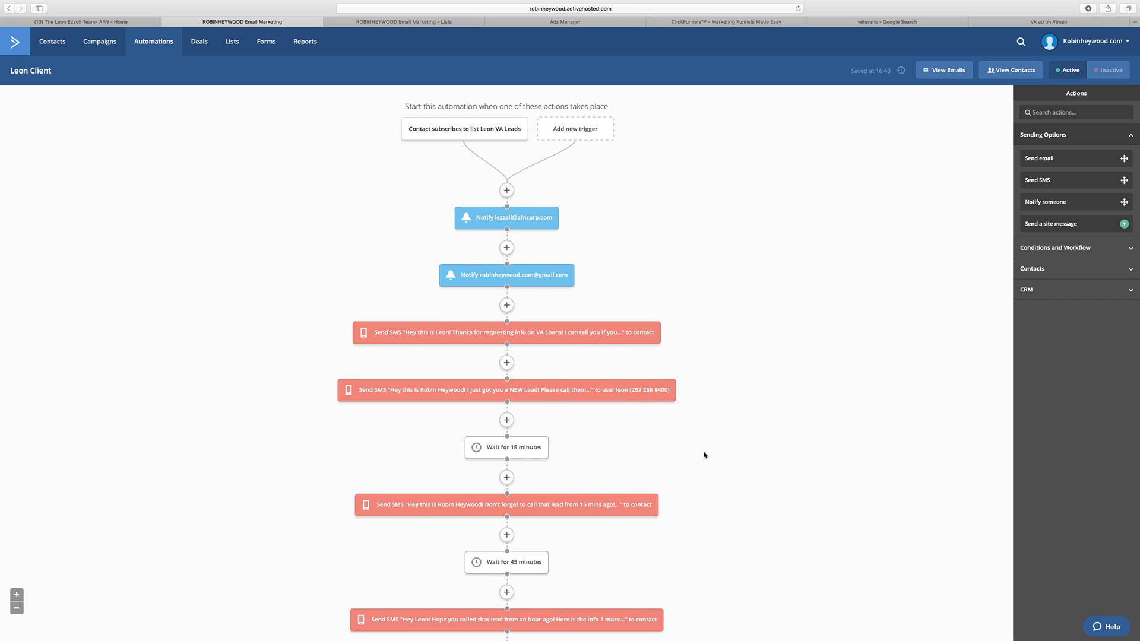
scroll(705, 453, down, 3)
scroll(707, 452, up, 3)
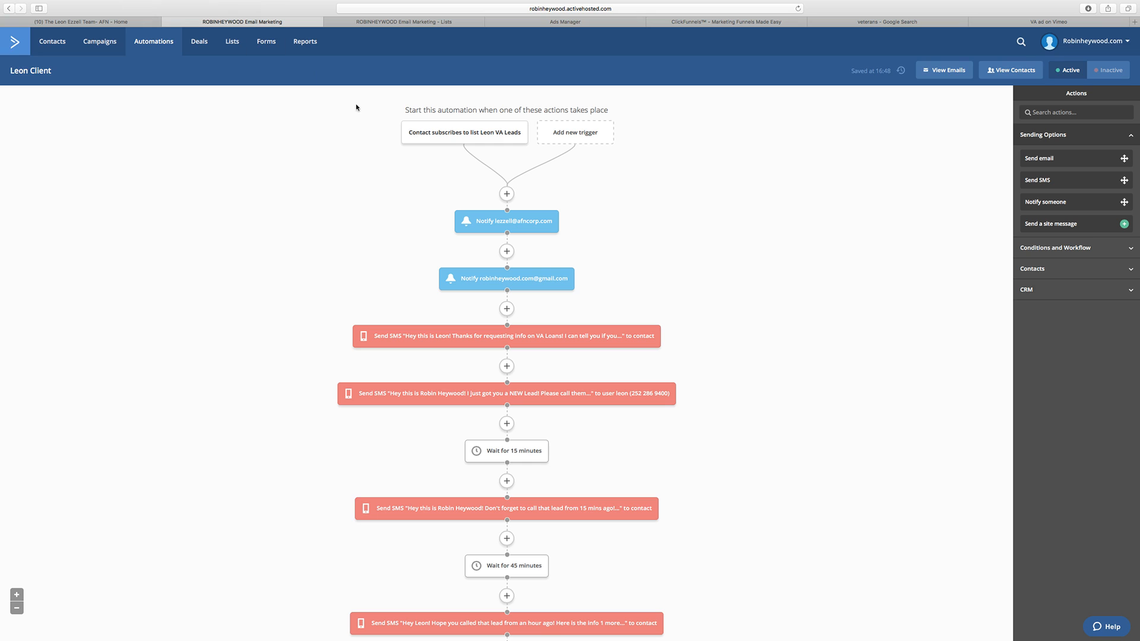
scroll(630, 397, down, 2)
scroll(488, 132, up, 2)
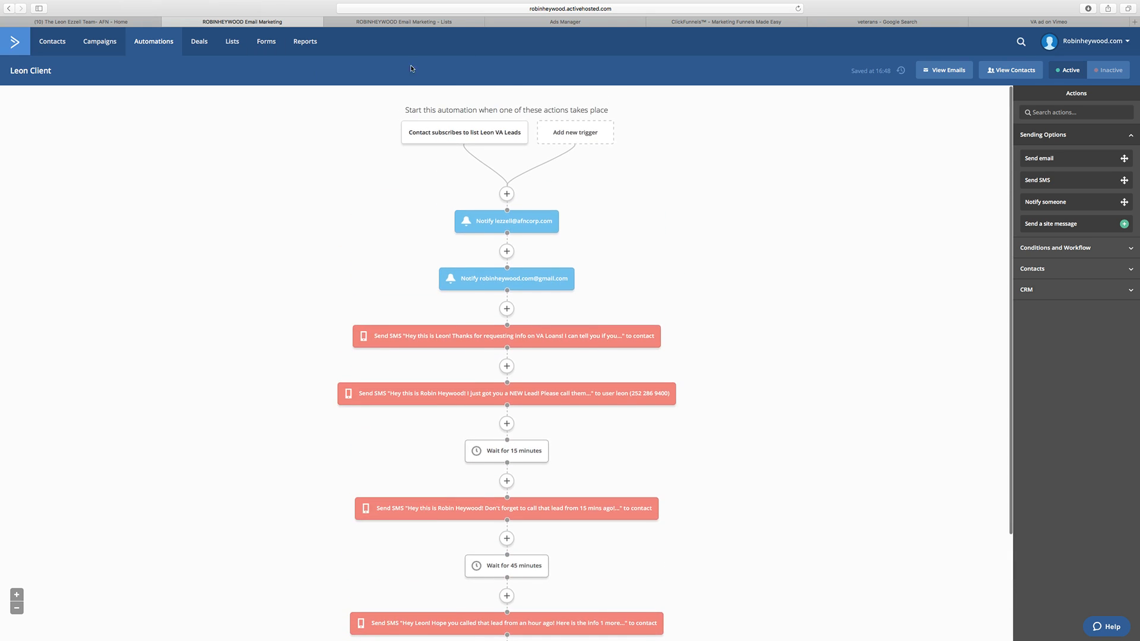
Step: Switch to ClickFunnels, apply the Big Headline Optin template to the Optin step, and open the page for editing
click(700, 22)
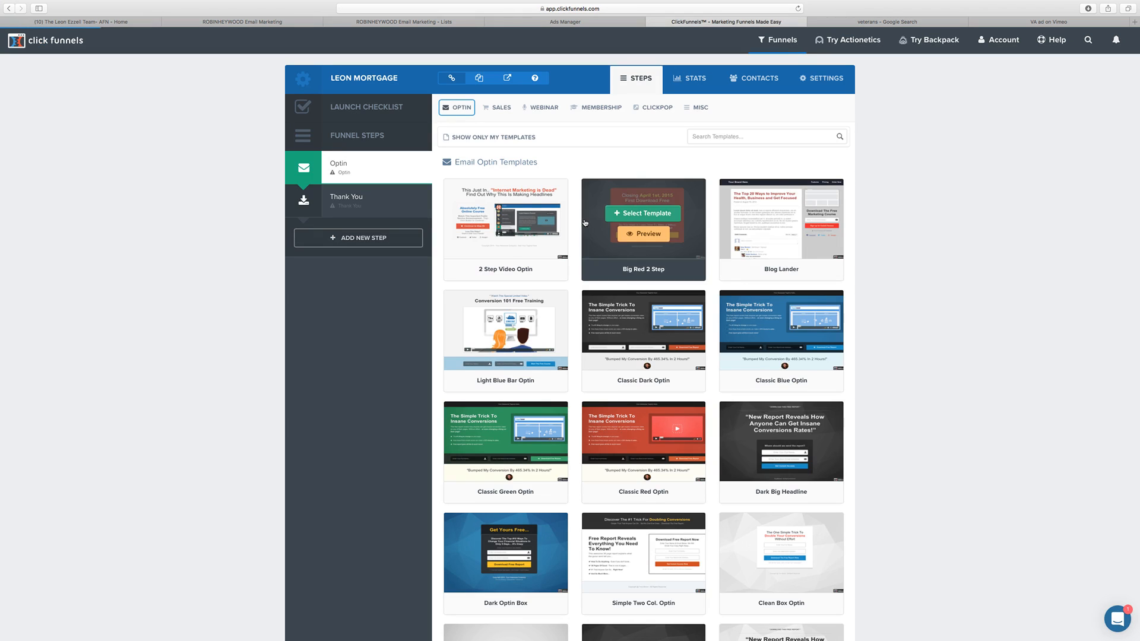
scroll(930, 228, down, 6)
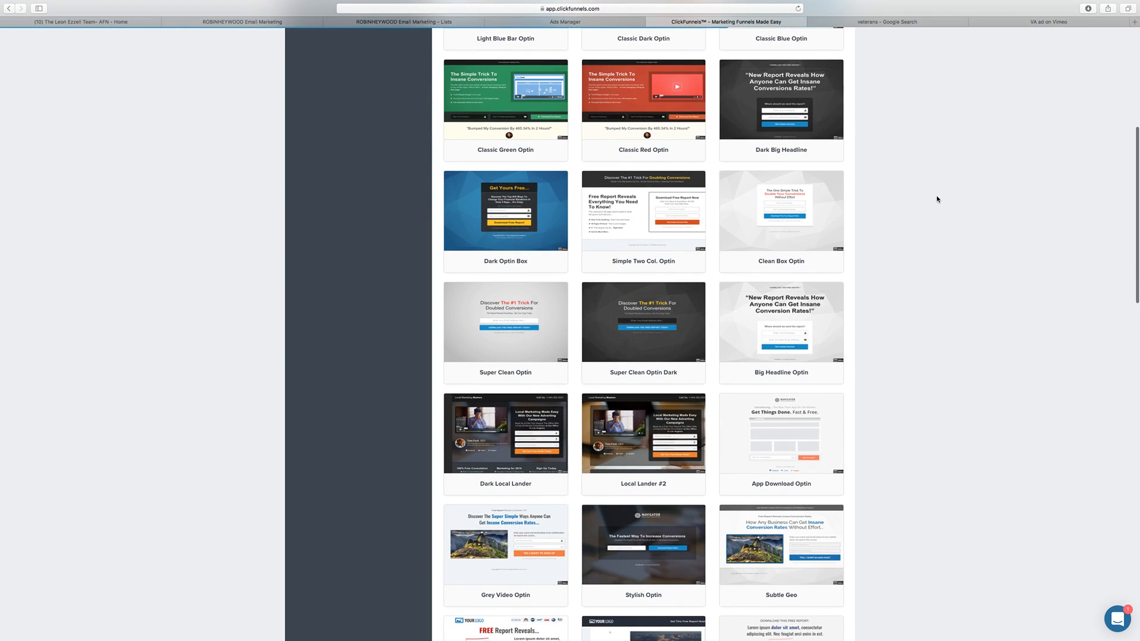
click(796, 331)
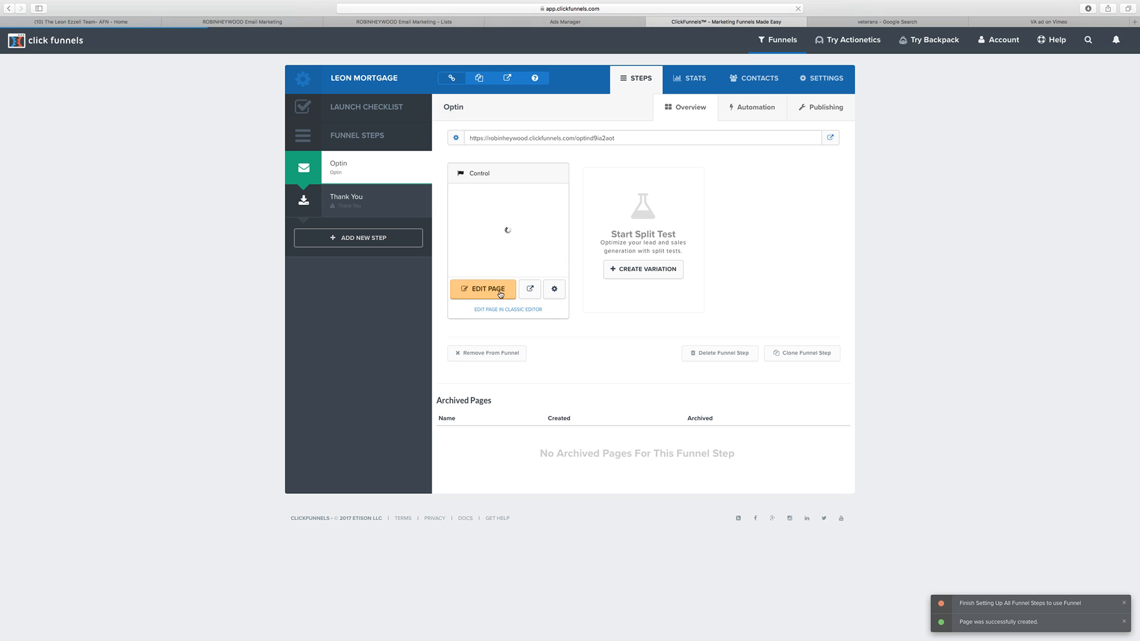
click(493, 289)
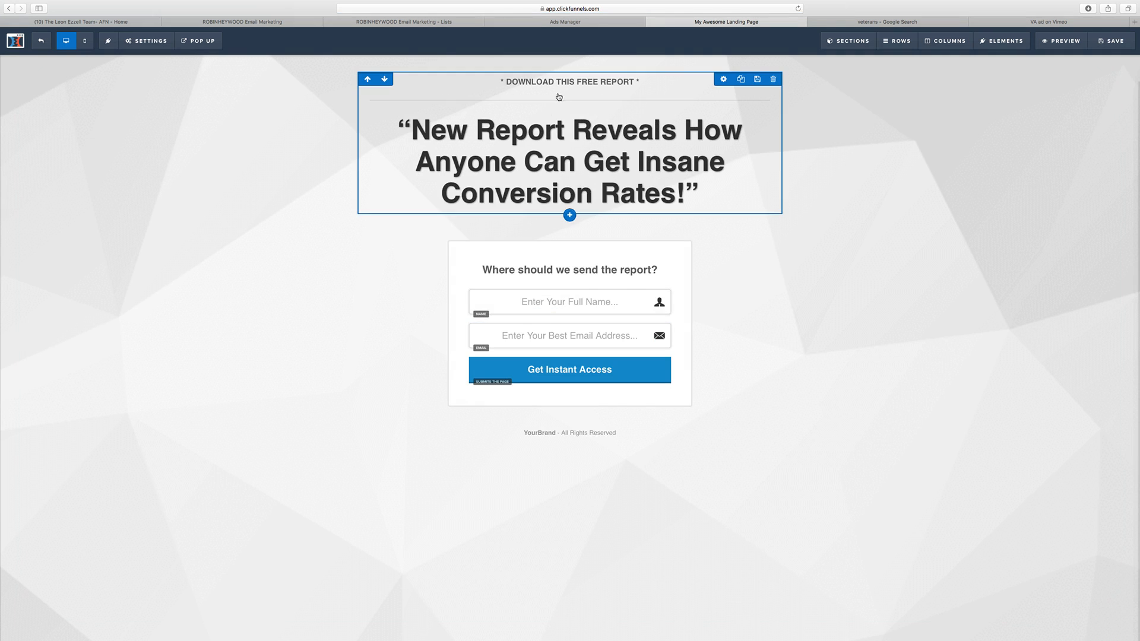
Step: Replace the page headline with "Find Out If You Qualify for a VA Loan in Minutes!"
click(535, 144)
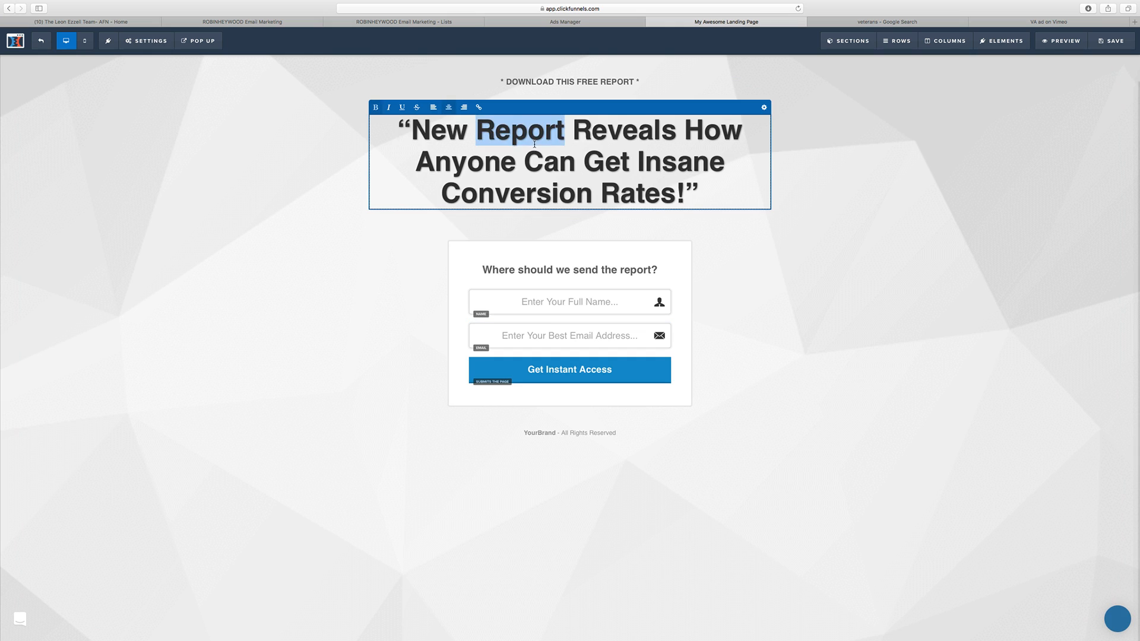
triple_click(534, 144)
text(FIn)
key(BackSpace)
key(BackSpace)
text(i)
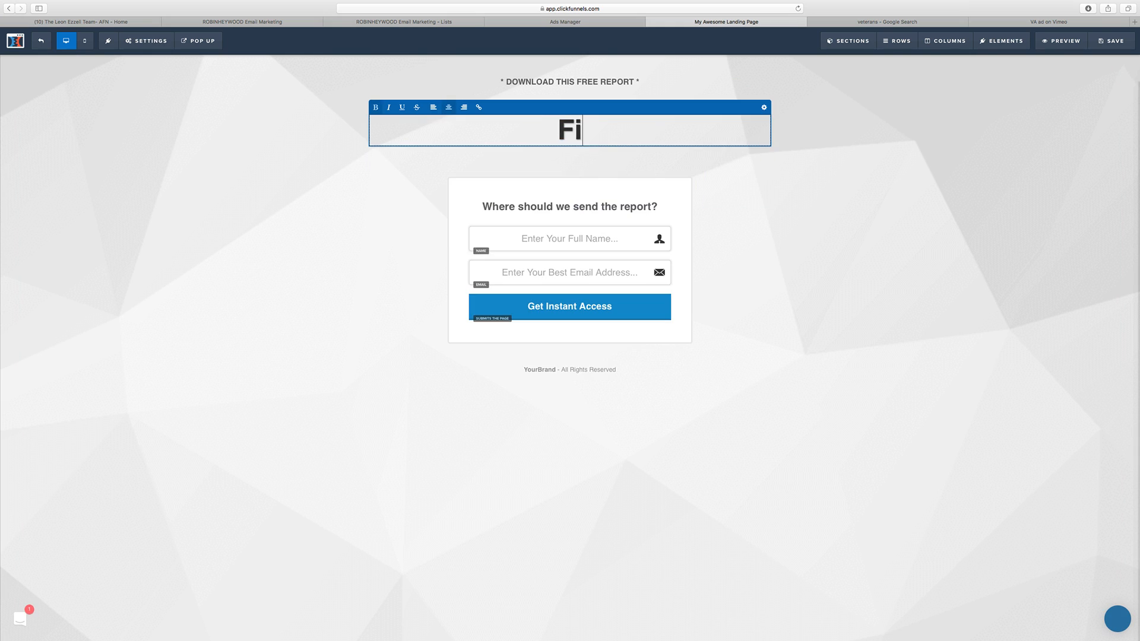
text(nd Out If You Qu)
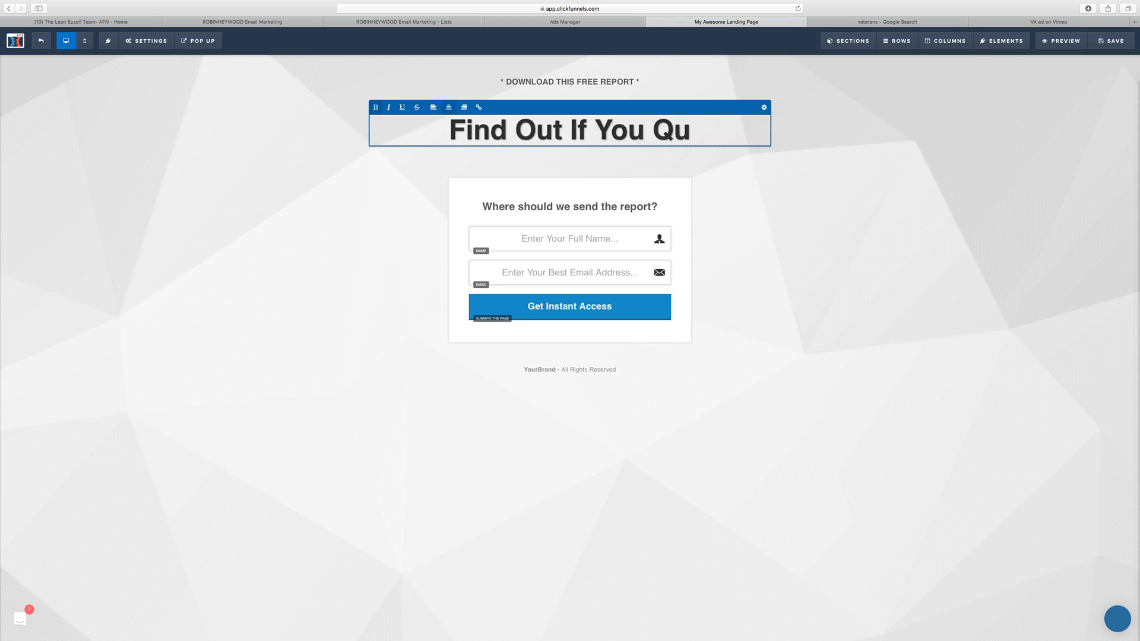
text(alify)
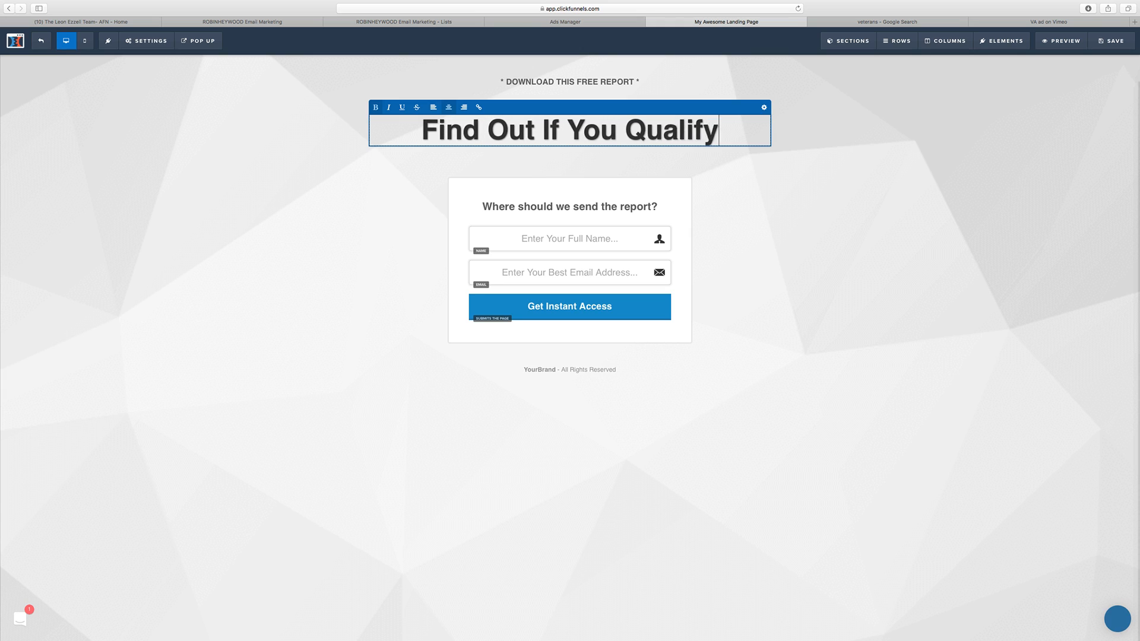
text( for a VA Lo)
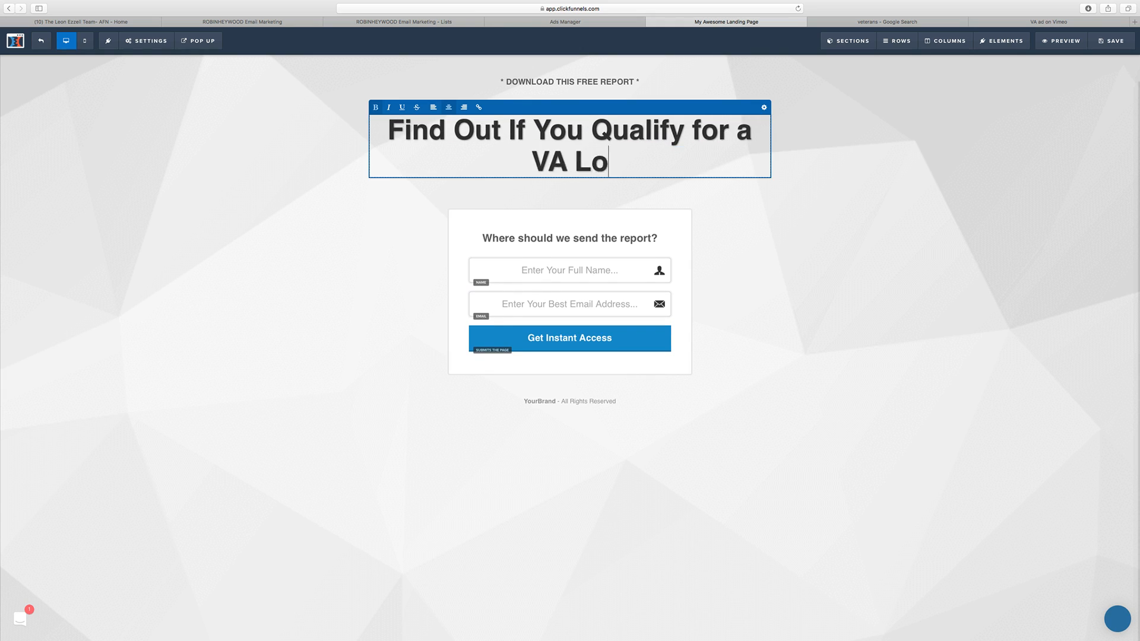
text(an in Minutes!)
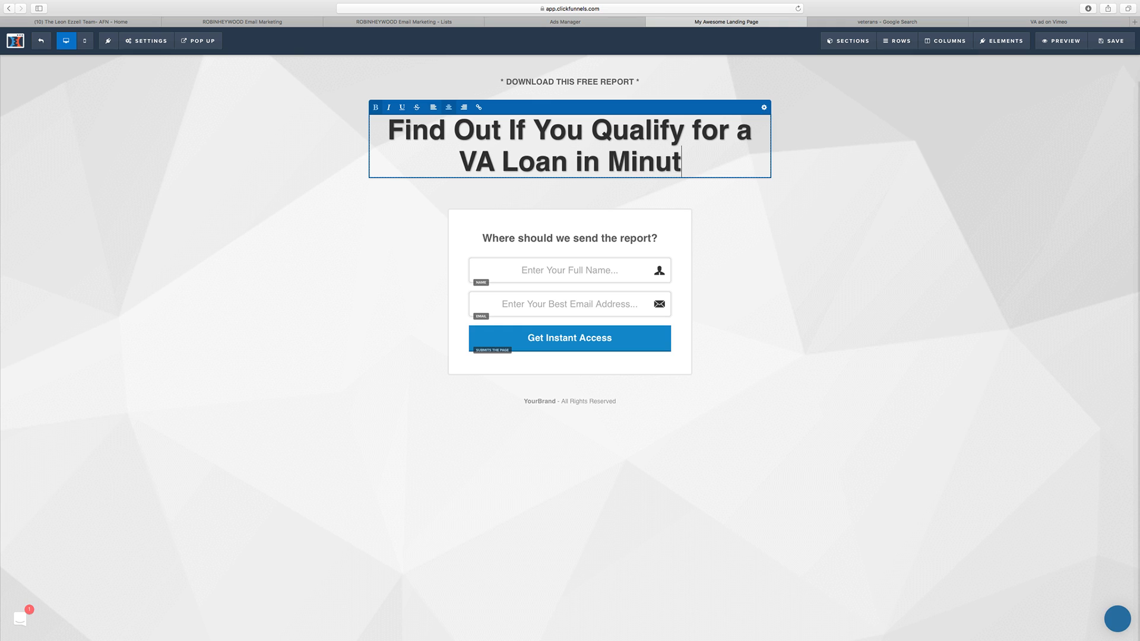
click(930, 161)
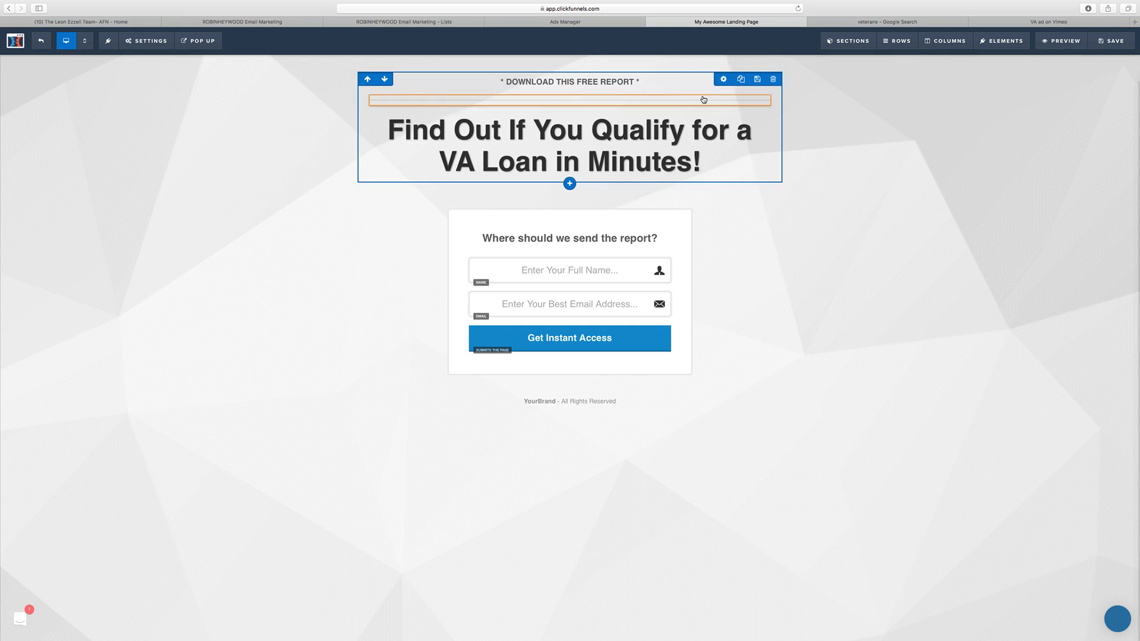
Step: Delete the divider line and the "* DOWNLOAD THIS FREE REPORT *" text from the headline section
drag(703, 101, 695, 167)
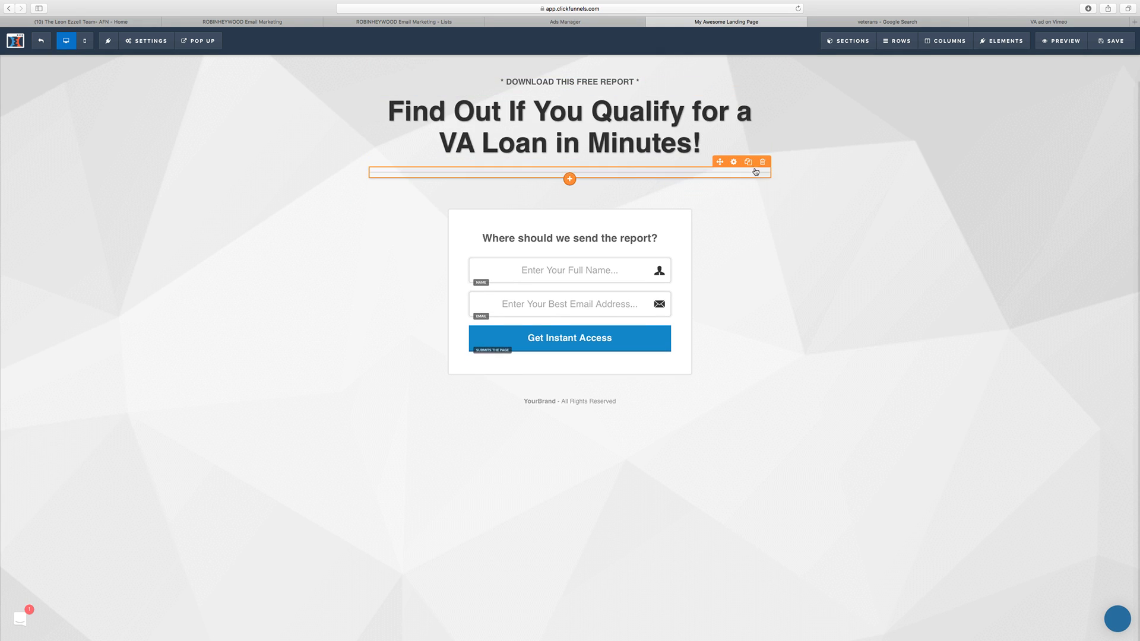
click(760, 161)
key(Return)
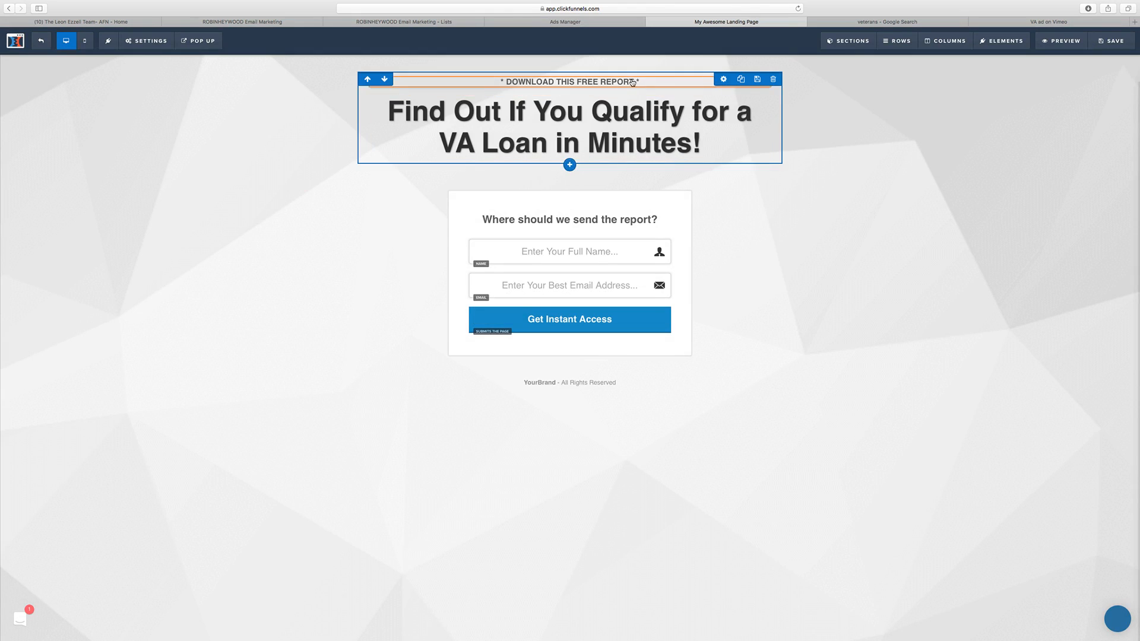
drag(636, 83, 637, 156)
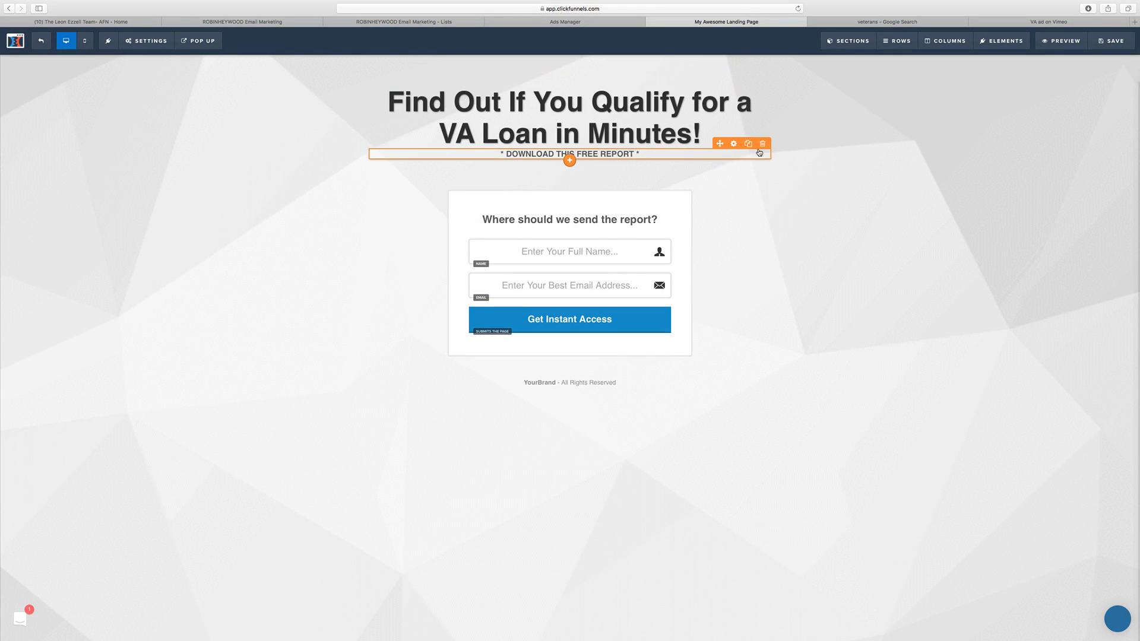
click(760, 145)
key(Return)
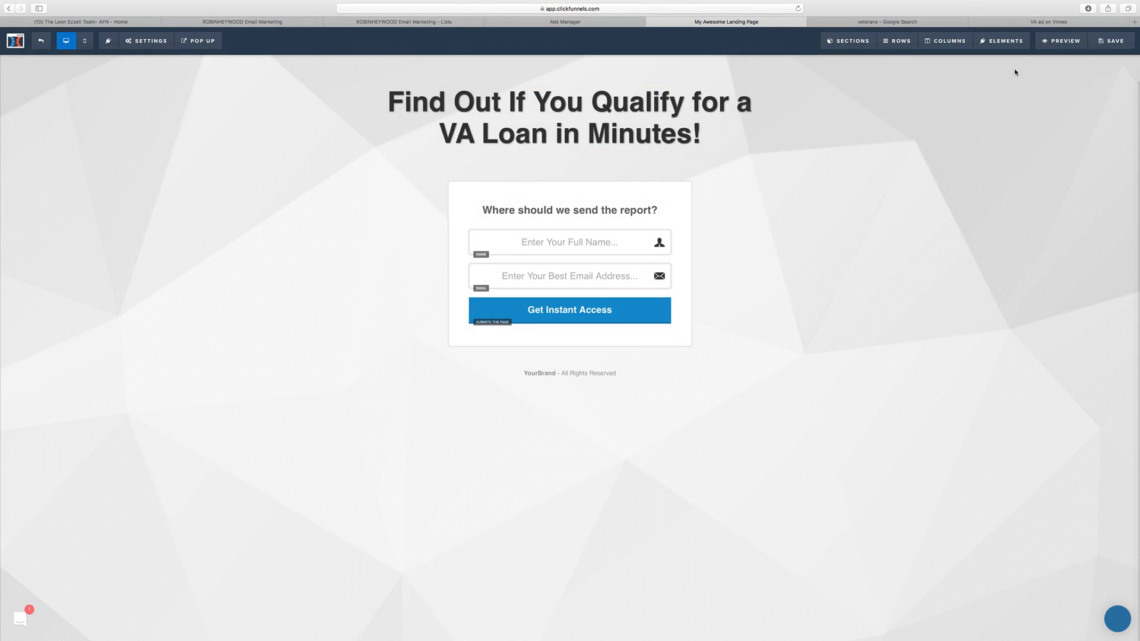
Step: Switch to the Google Images results for veterans and try to open the full-size image of the saluting soldier silhouette over the flag
click(886, 20)
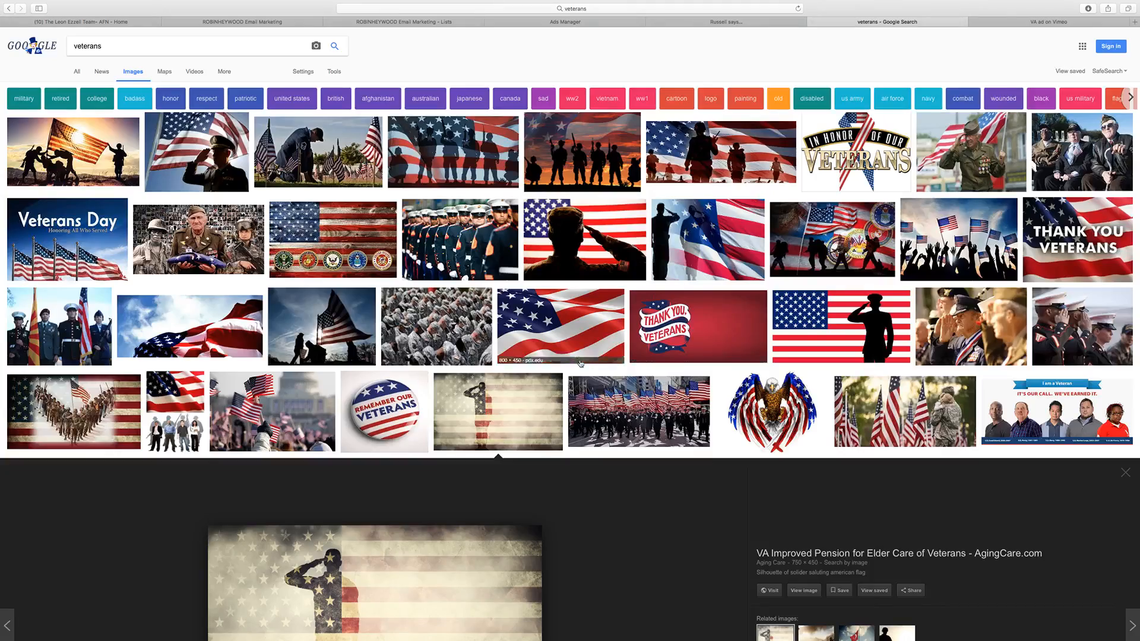
scroll(829, 366, down, 5)
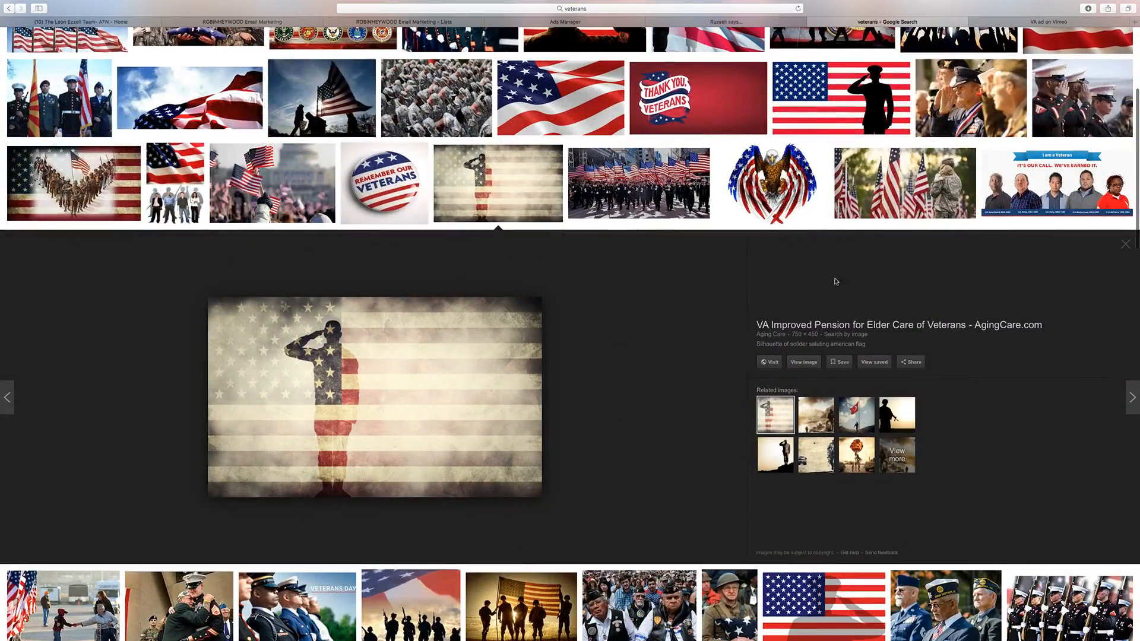
click(804, 361)
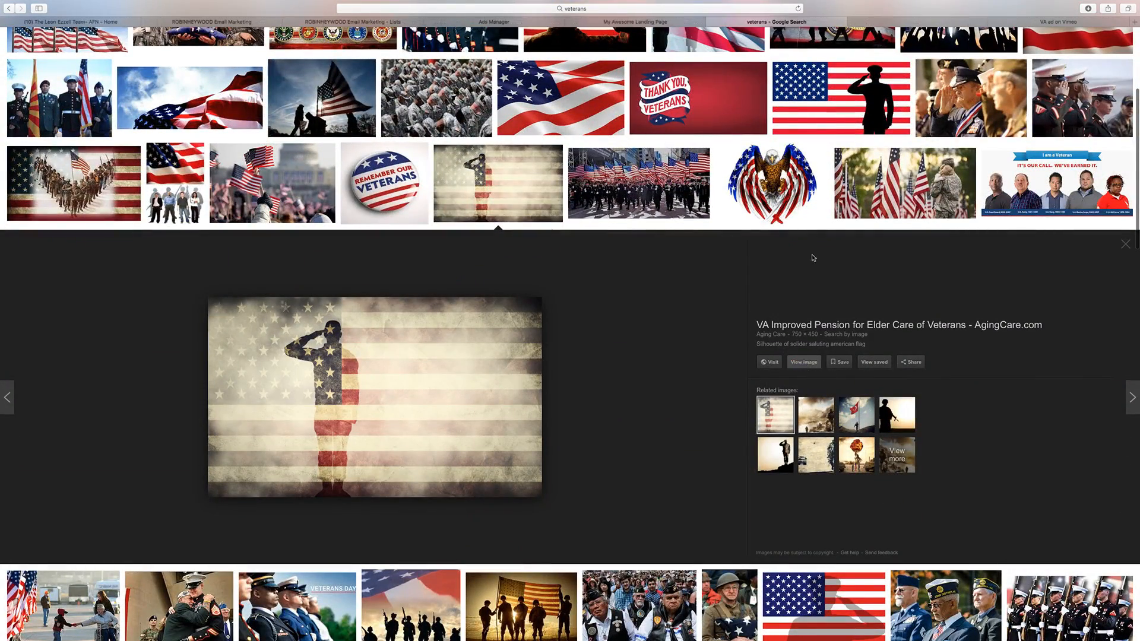
click(896, 18)
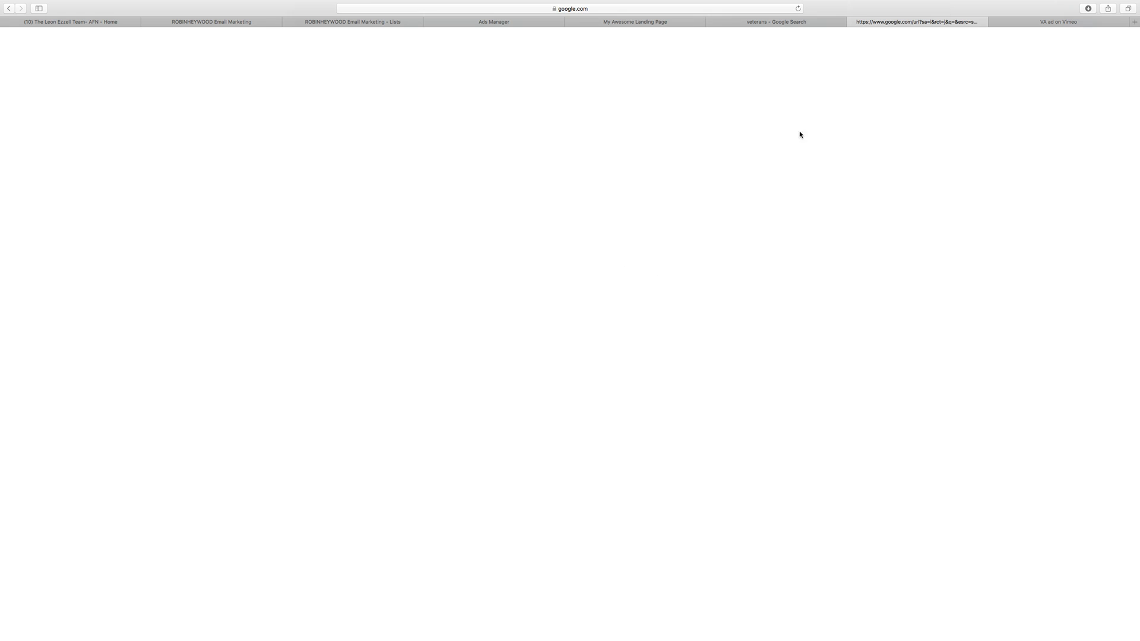
click(774, 23)
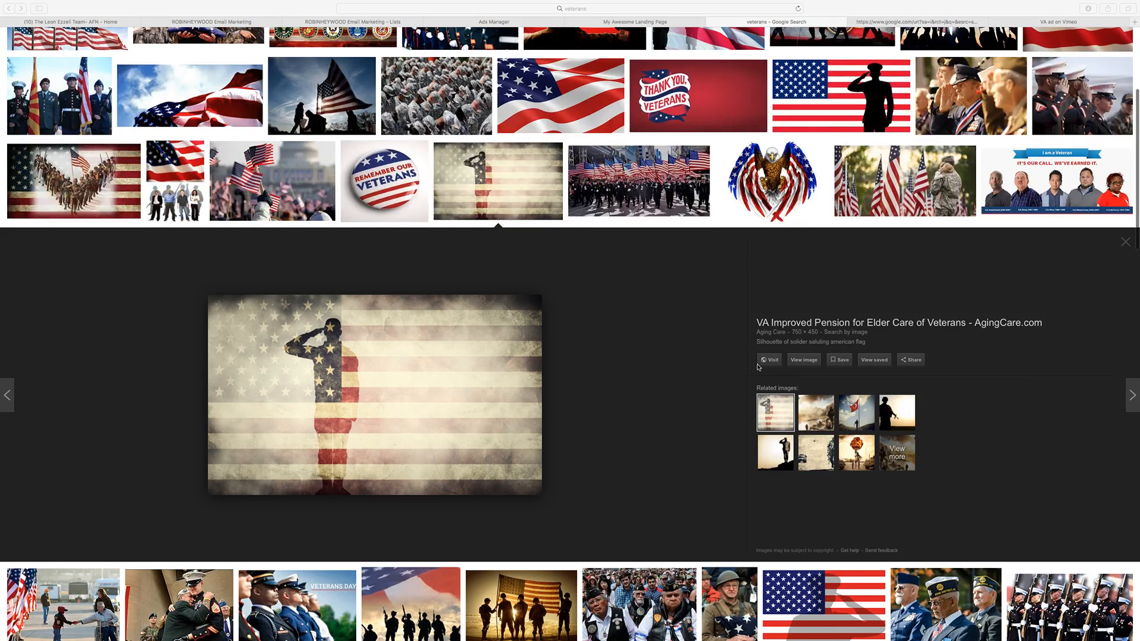
click(796, 367)
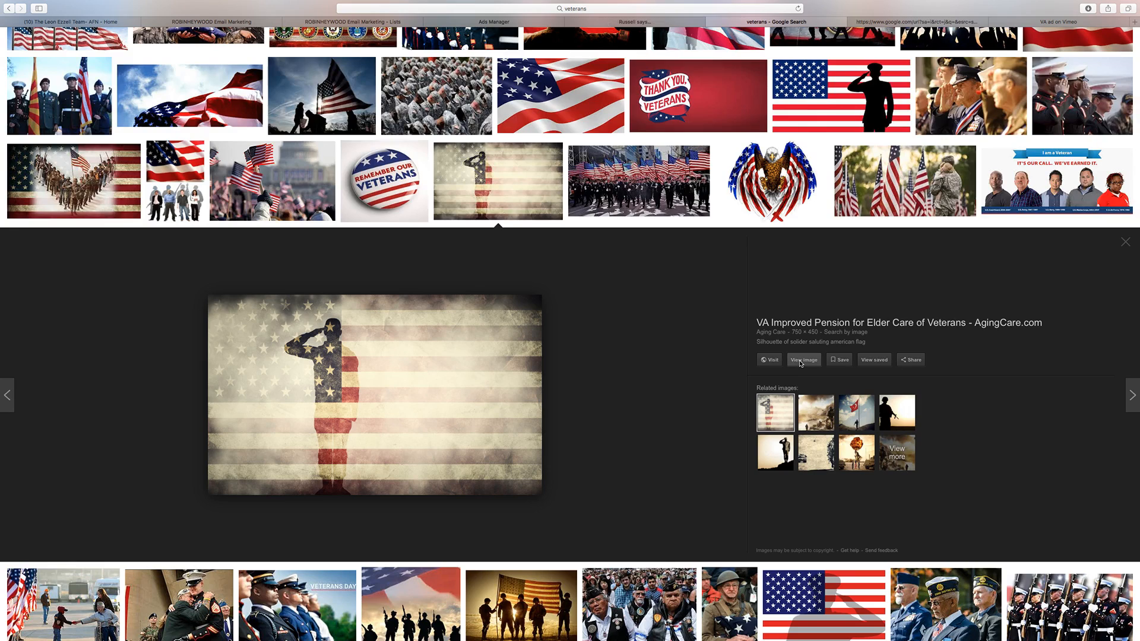
click(799, 363)
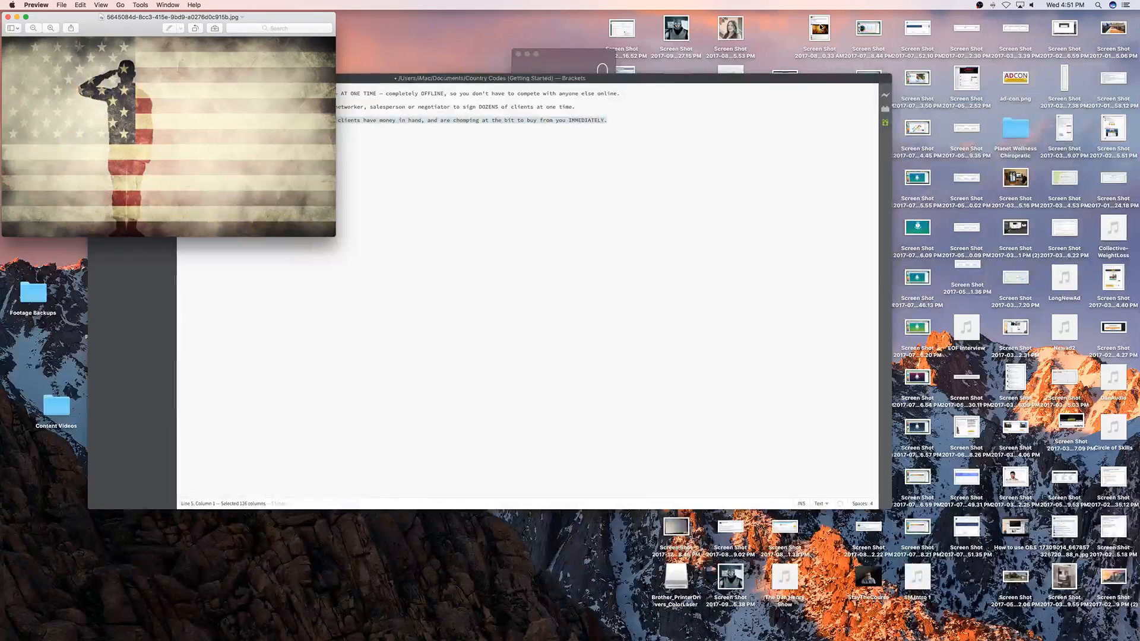
drag(127, 31, 345, 54)
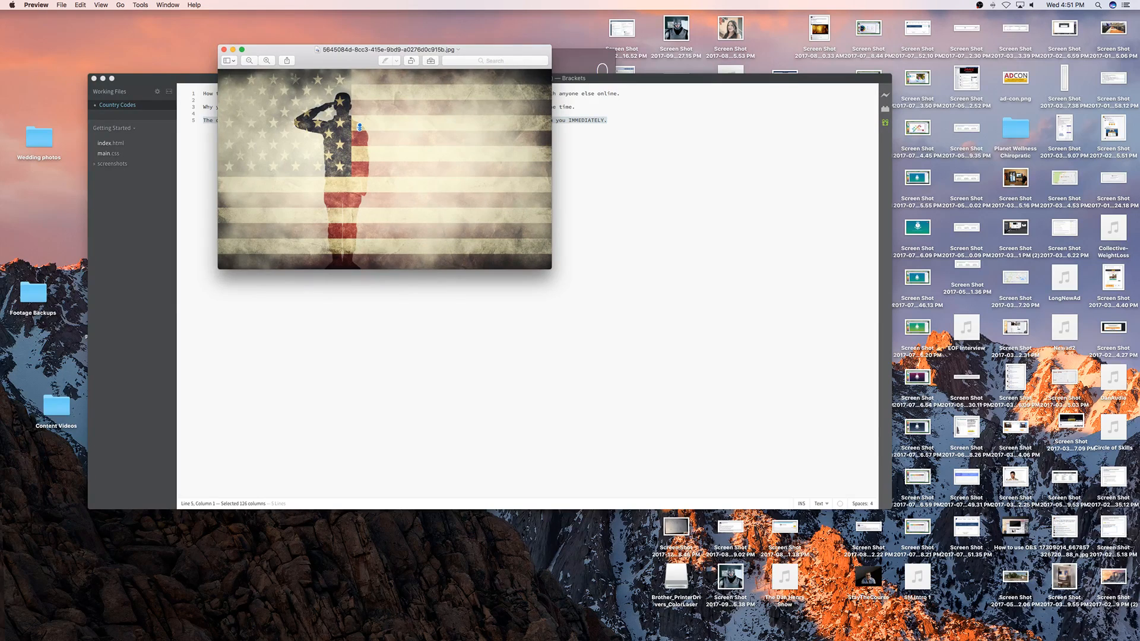
key(ctrl+Right)
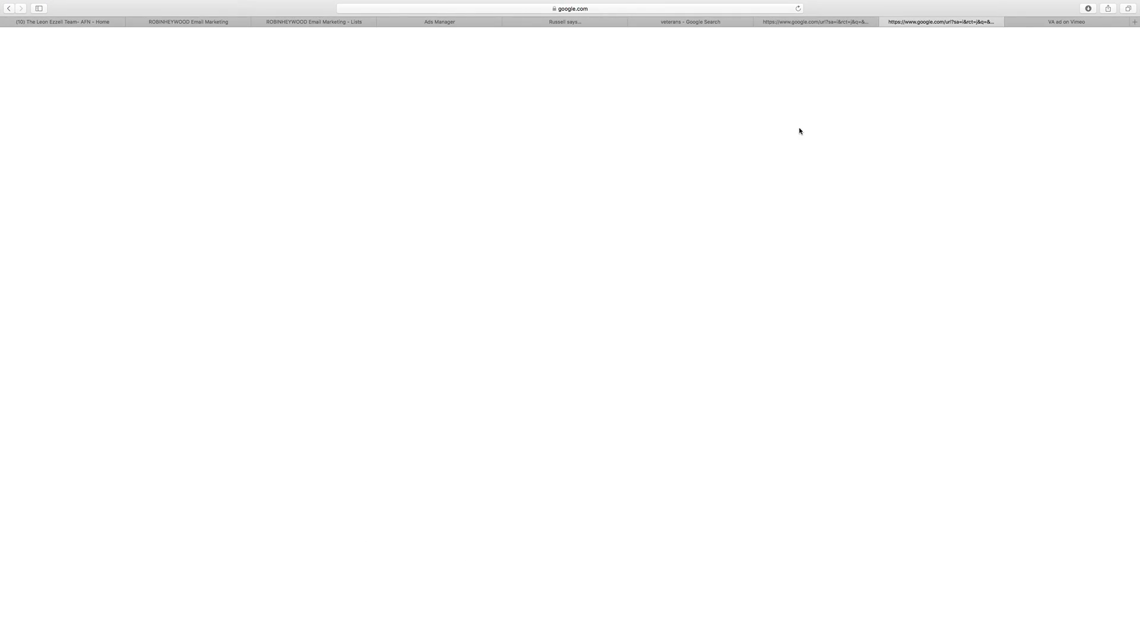
click(883, 22)
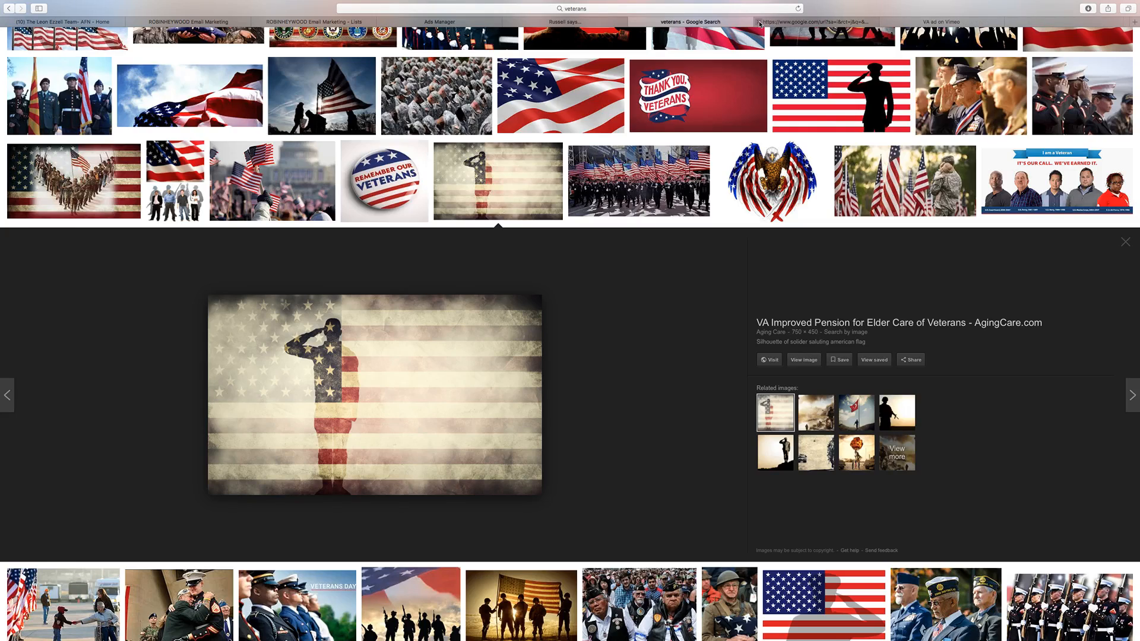
click(759, 23)
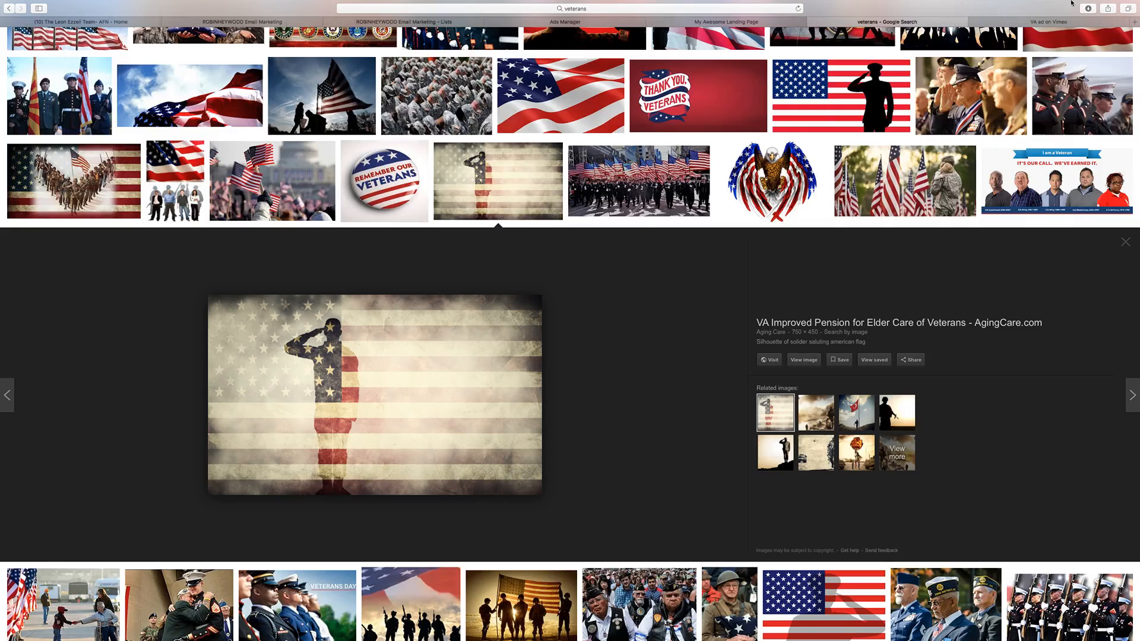
Step: Browse the veterans image results for a background picture, previewing the lone soldier salute and the soldiers raising the flag
scroll(700, 235, down, 2)
click(778, 407)
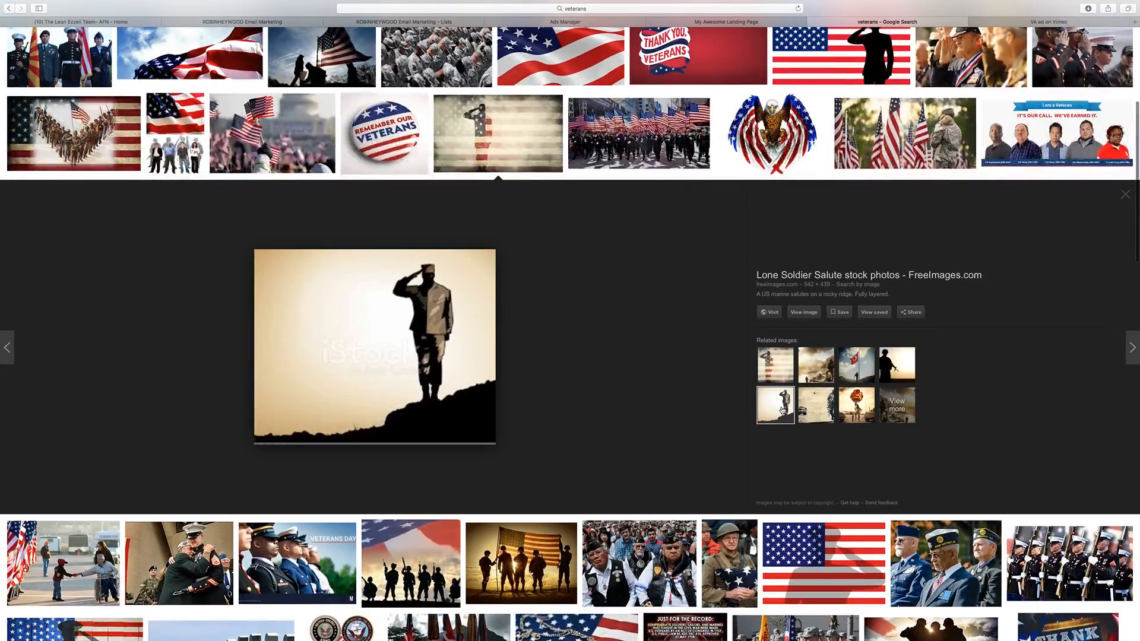
scroll(723, 406, down, 5)
scroll(423, 402, up, 10)
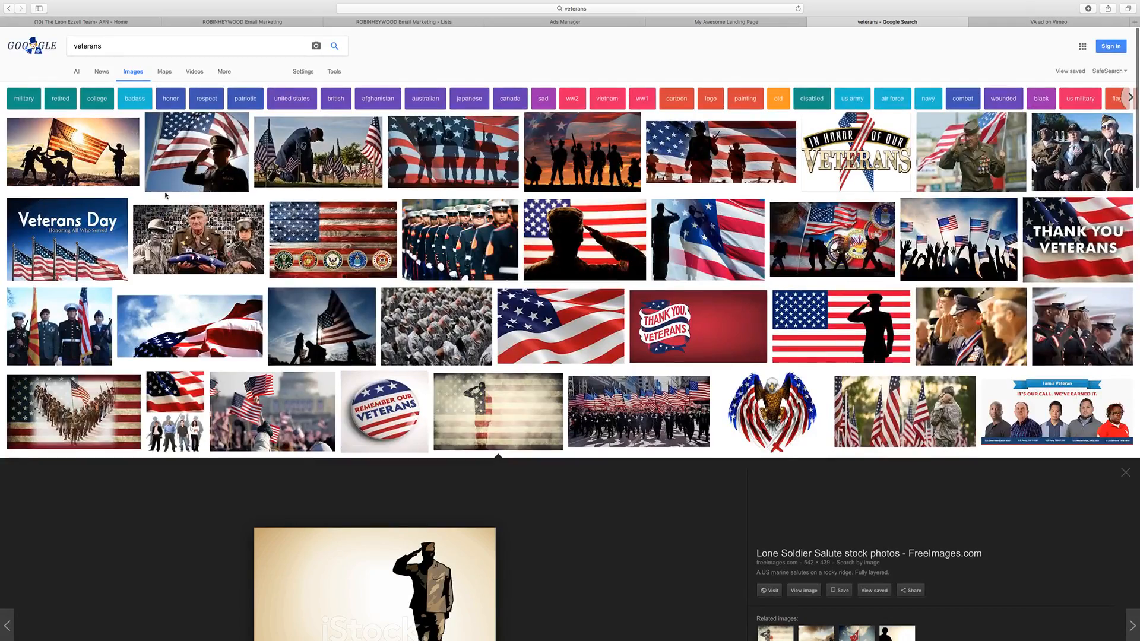
click(95, 149)
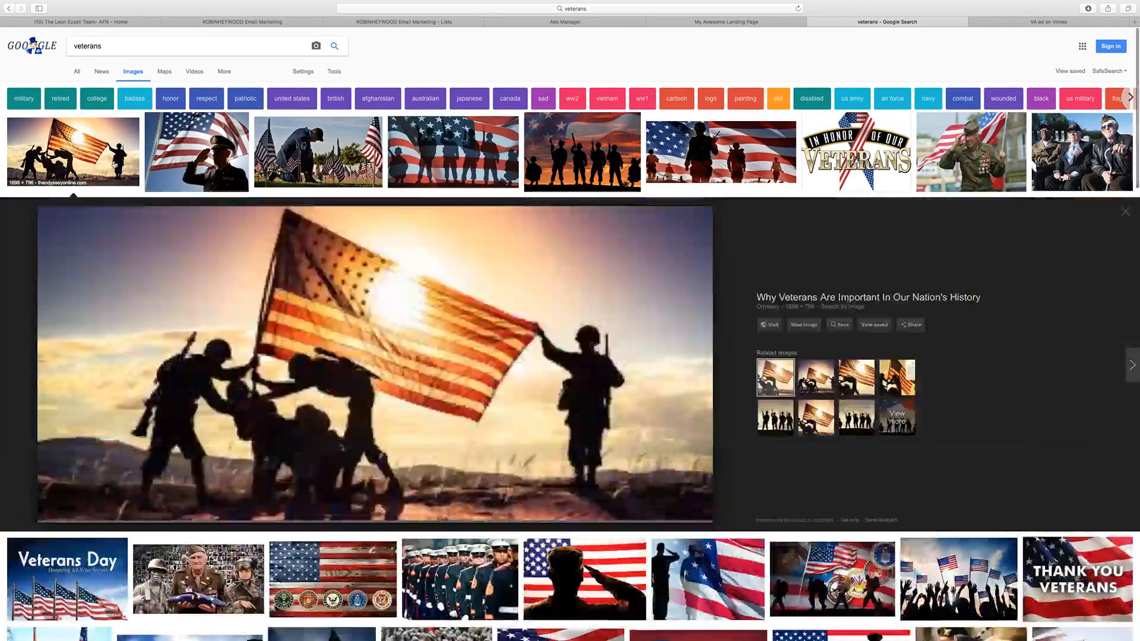
scroll(237, 248, down, 3)
scroll(237, 248, up, 2)
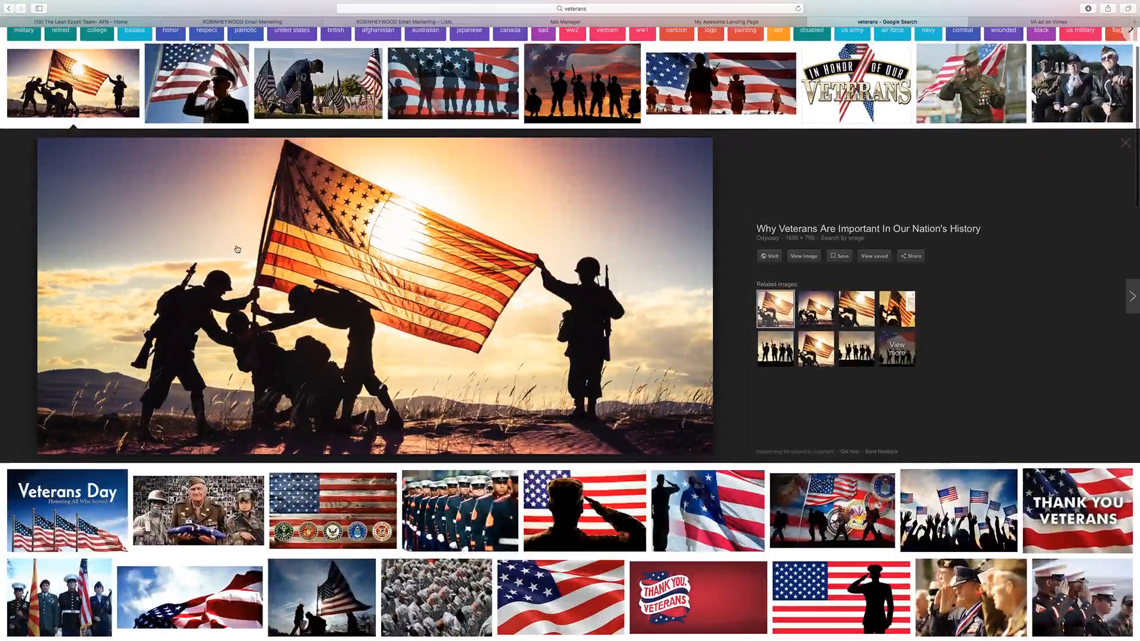
scroll(231, 248, down, 5)
scroll(225, 248, down, 5)
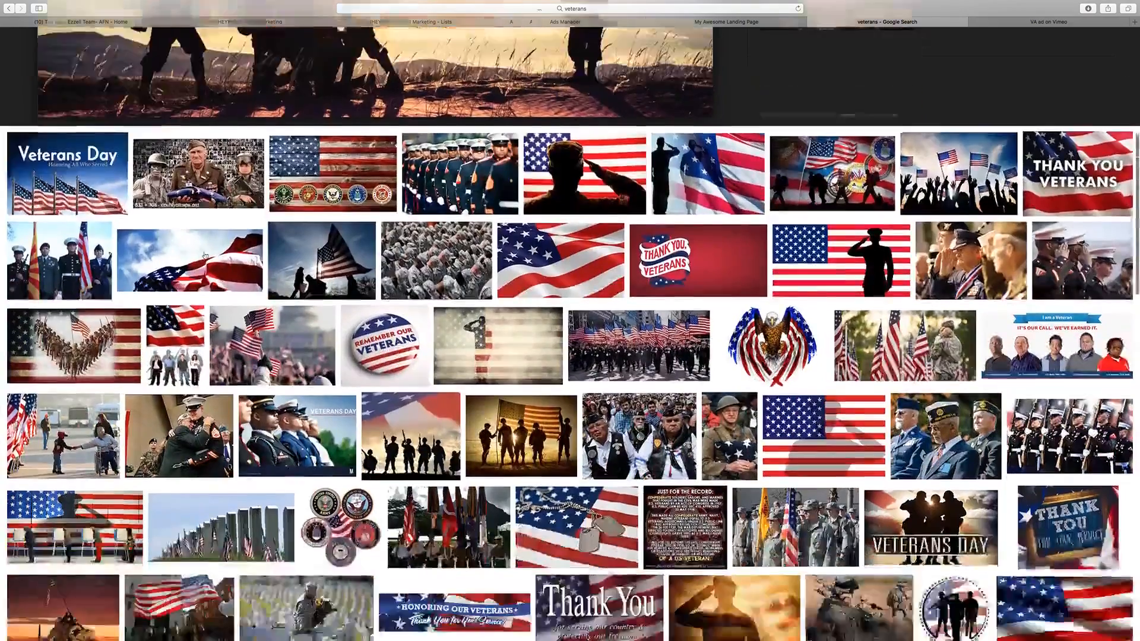
scroll(188, 168, up, 2)
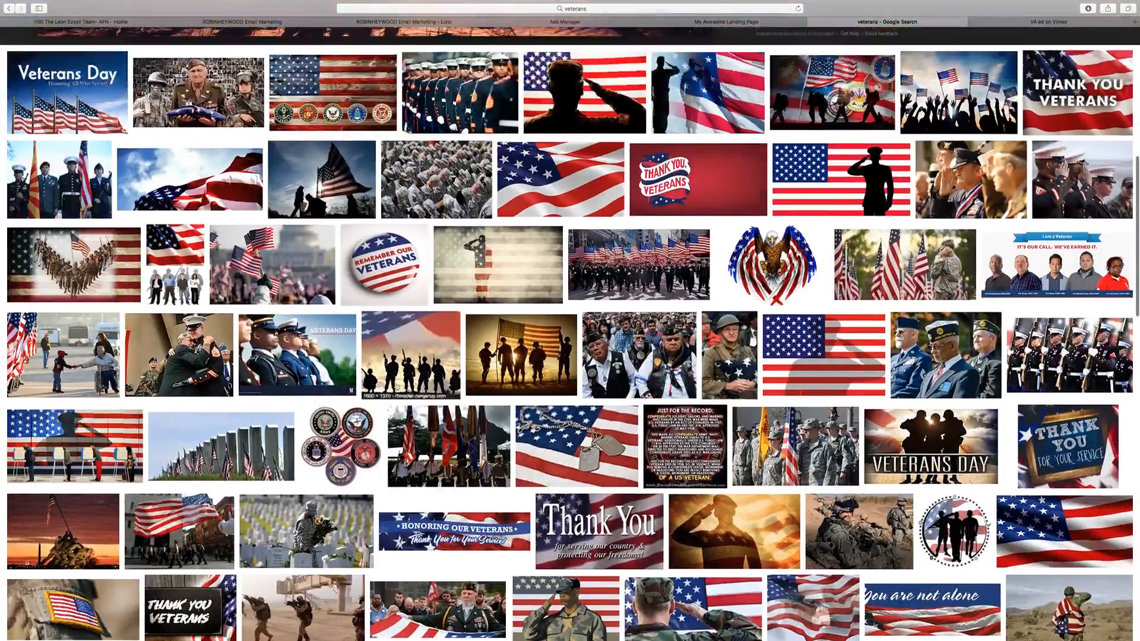
Step: Open the full-size picture of the American flag waving against a cloudy sky and save it to Downloads
click(200, 180)
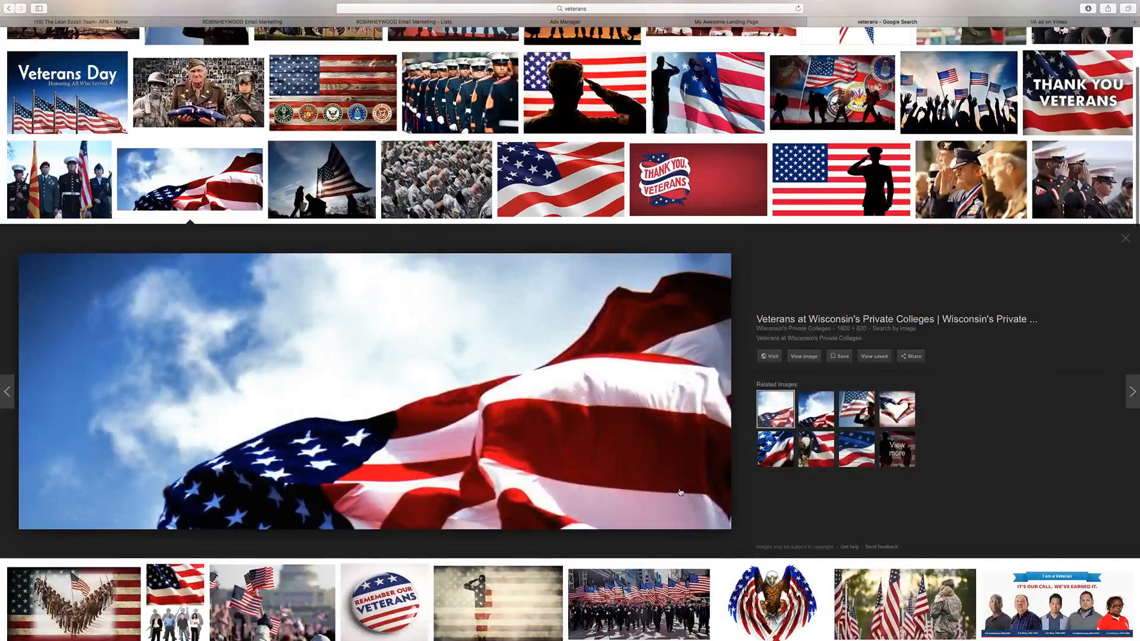
click(805, 356)
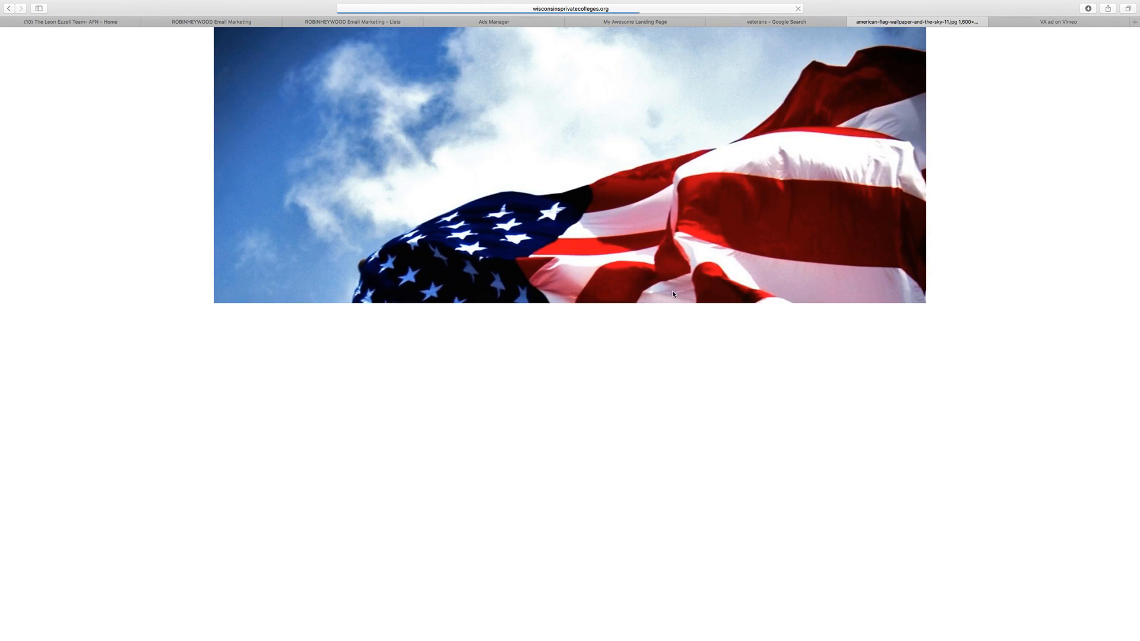
right_click(665, 171)
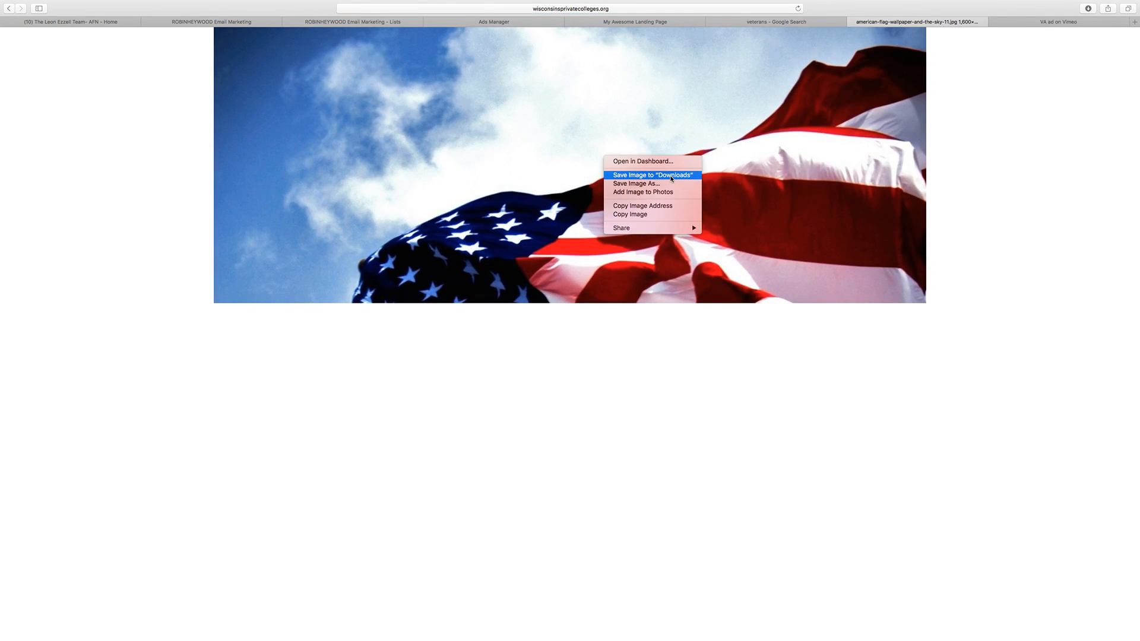
click(665, 174)
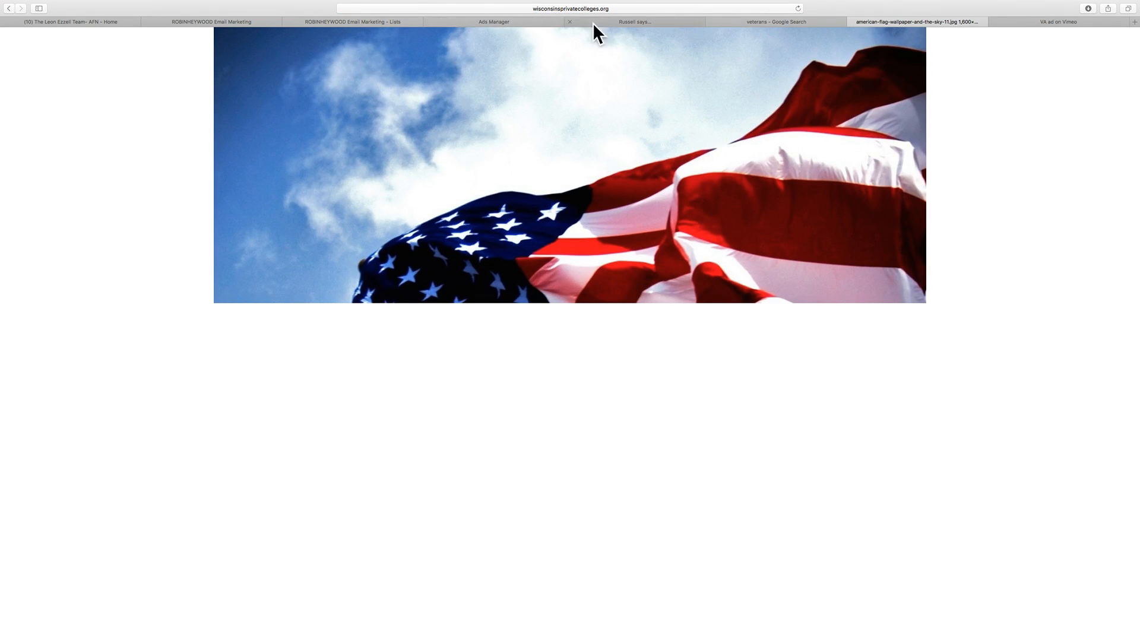
Step: Return to the ClickFunnels landing page editor and open the image library for the page's background image
click(219, 21)
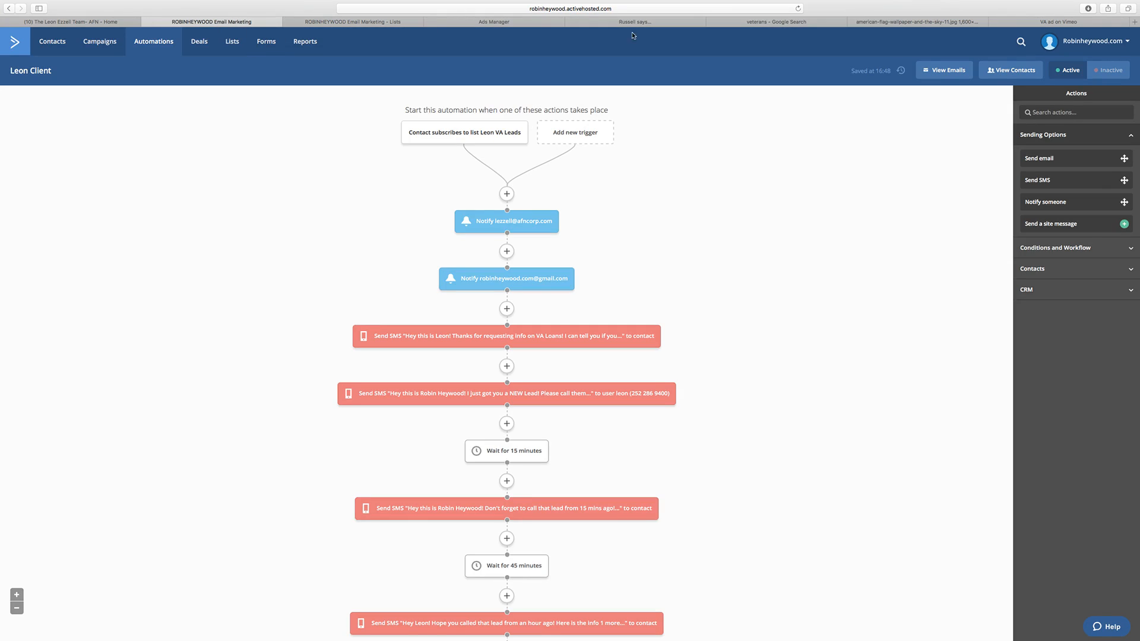
click(497, 22)
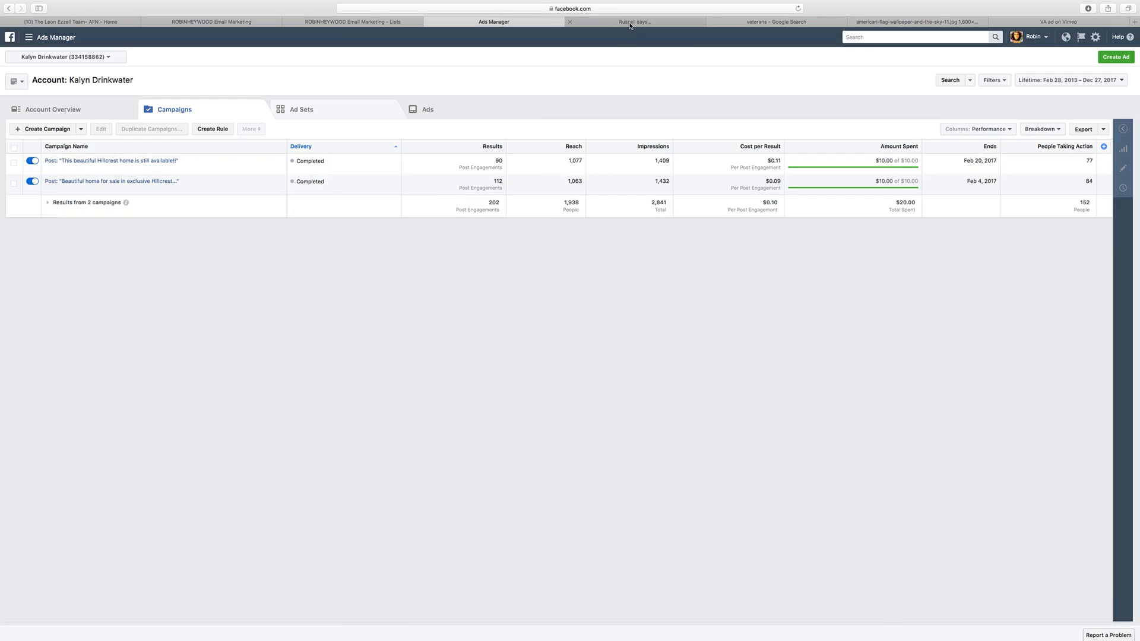
click(624, 23)
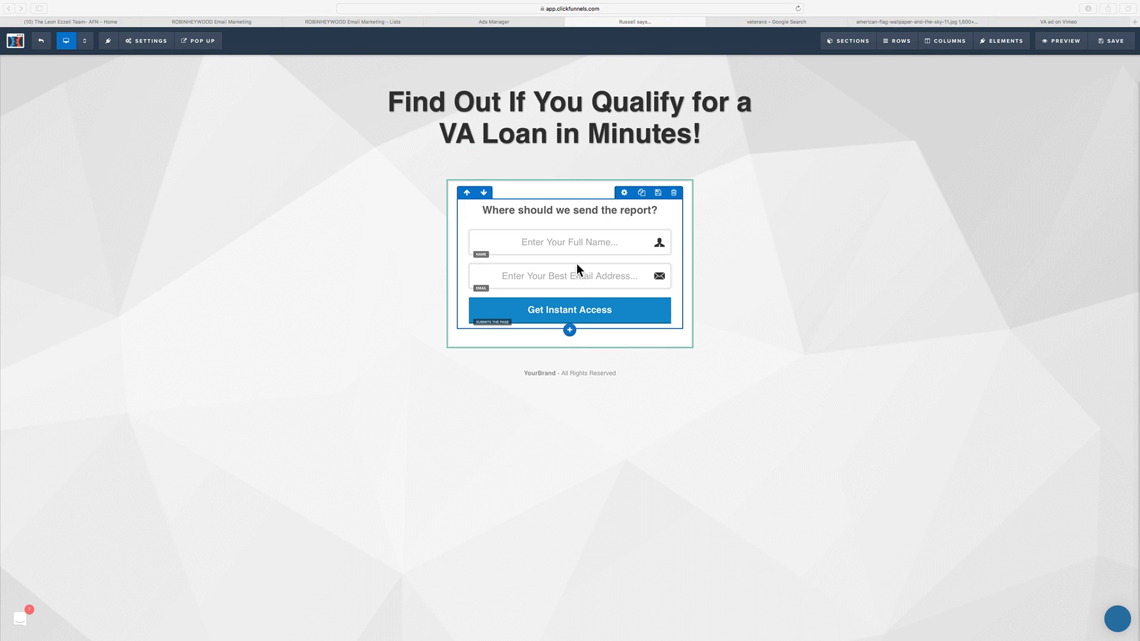
click(137, 42)
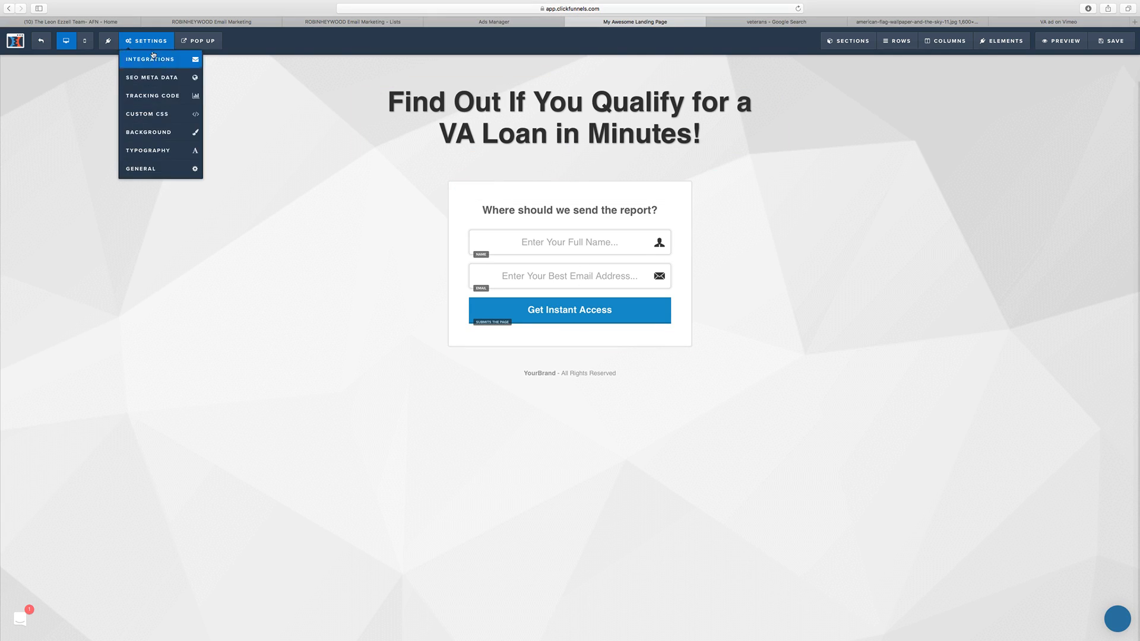
click(165, 141)
click(1119, 97)
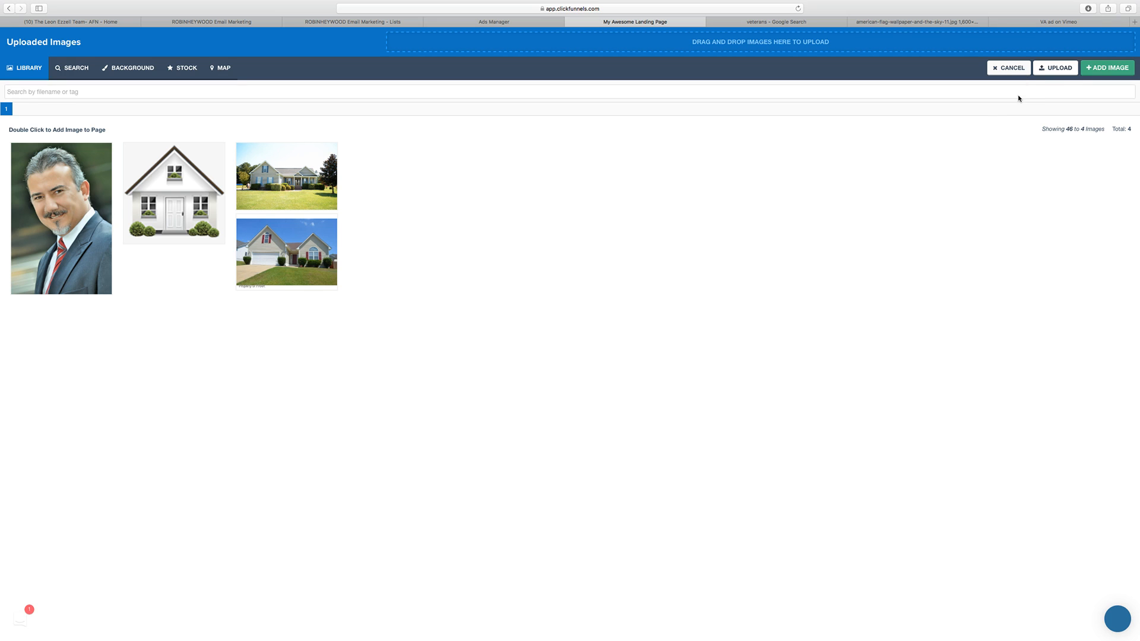
Step: Upload american-flag-wallpaper-and-the-sky-11.jpg from Downloads and apply it as the page's background image
click(1046, 69)
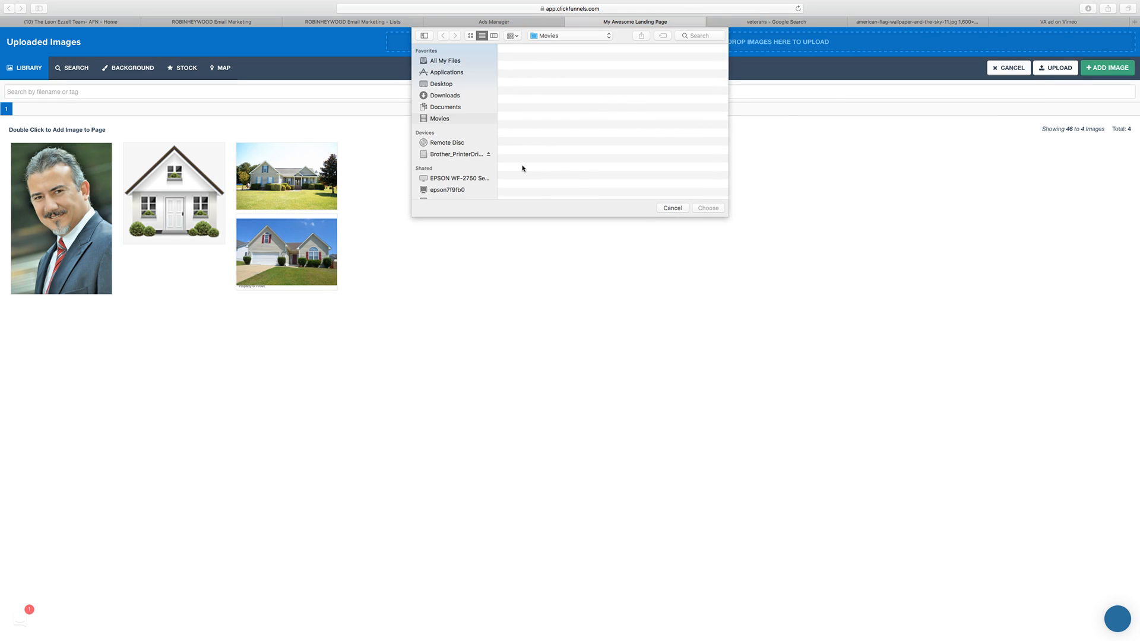
click(452, 96)
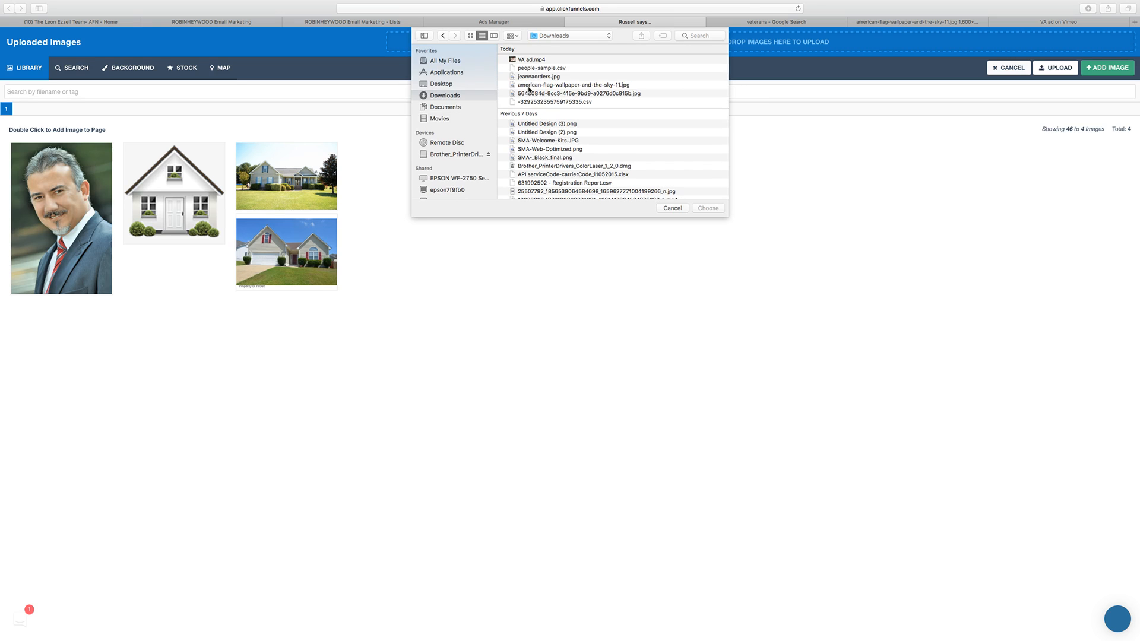
scroll(529, 92, down, 15)
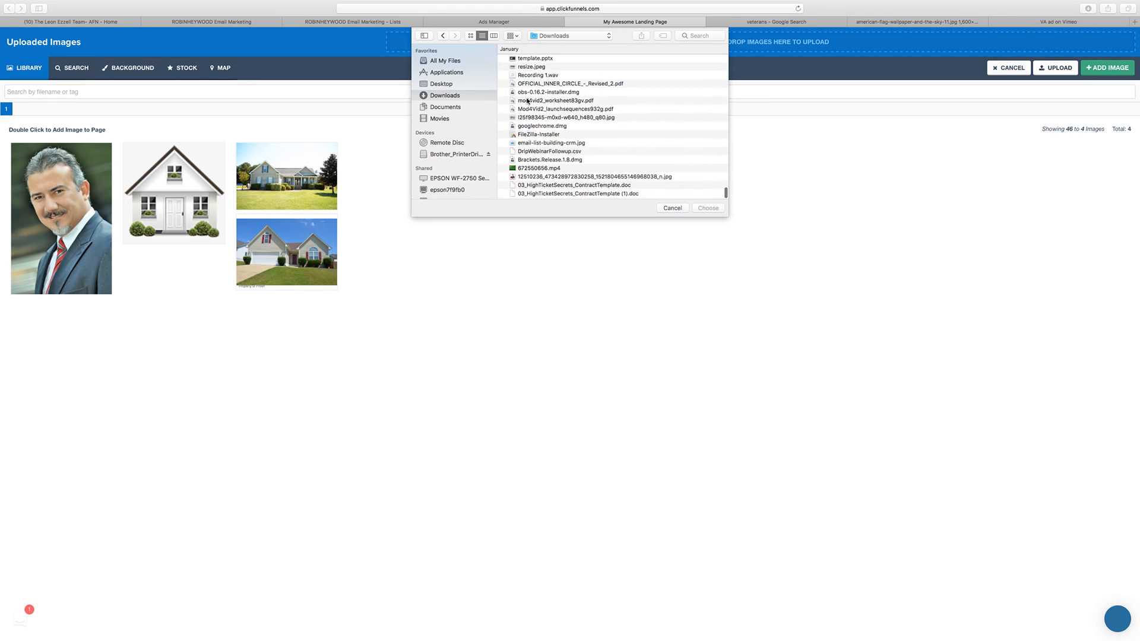
click(511, 36)
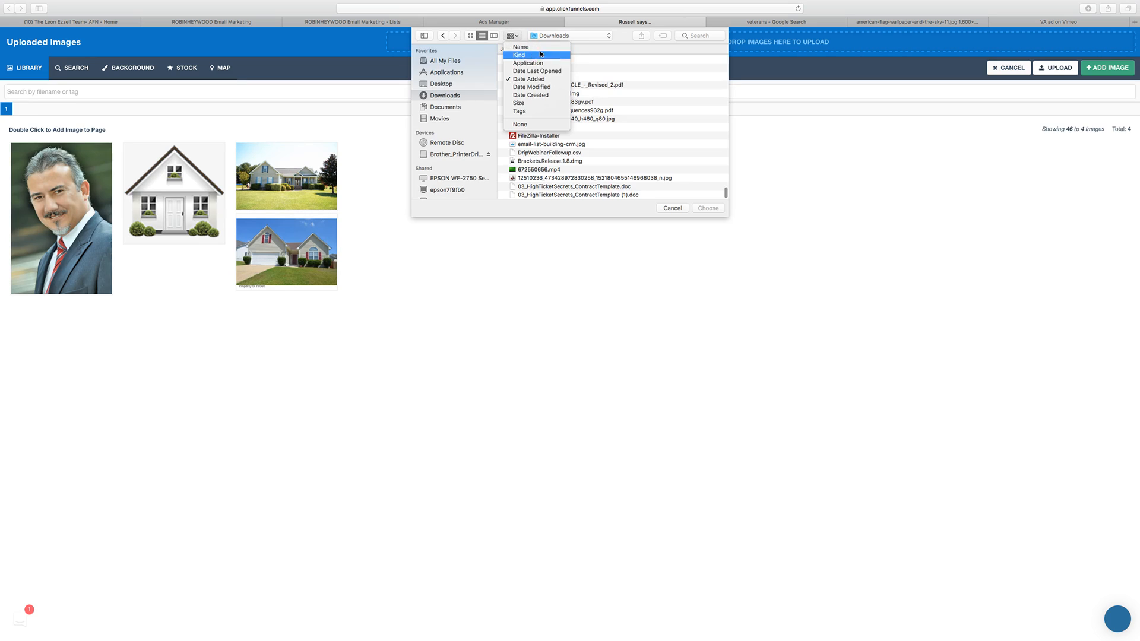
click(549, 86)
scroll(558, 119, down, 5)
scroll(558, 88, up, 10)
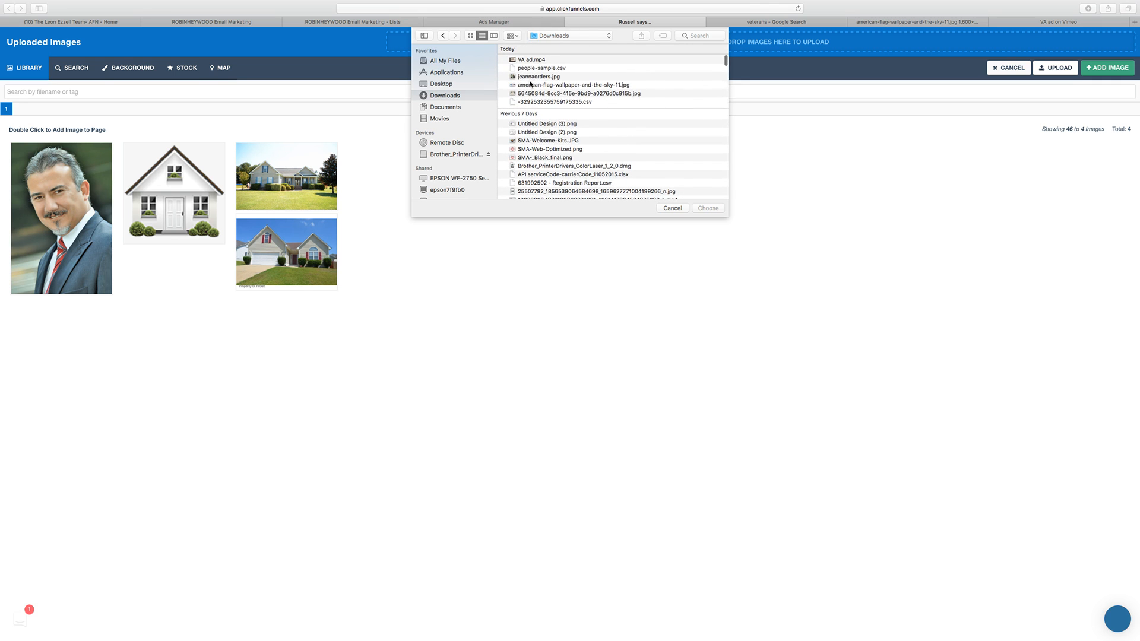
click(531, 85)
double_click(539, 85)
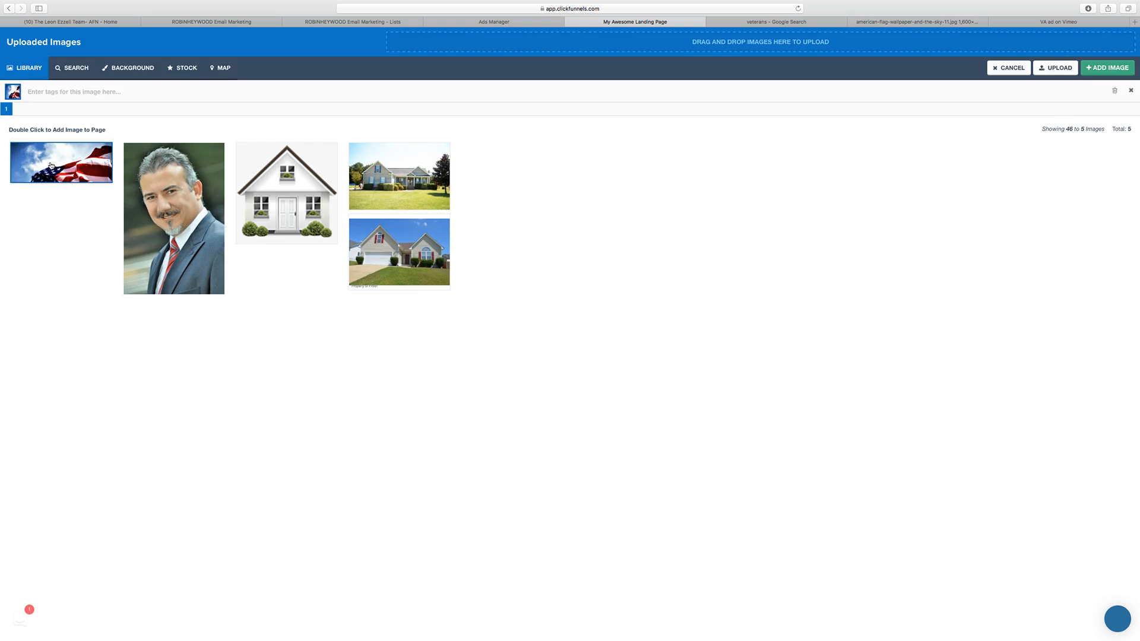
double_click(52, 169)
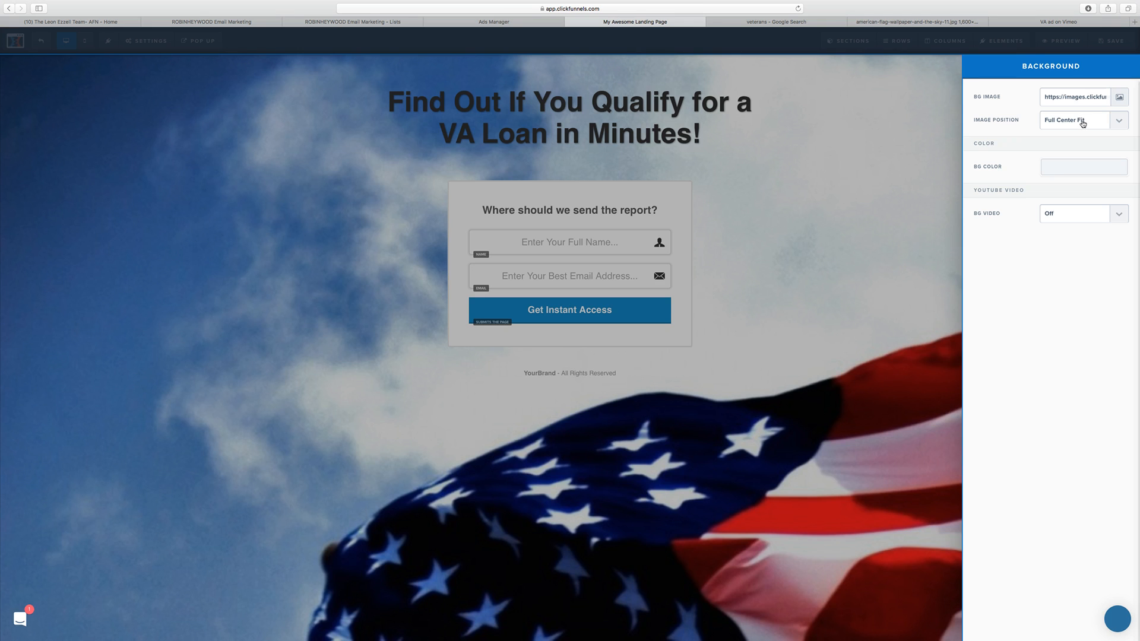
click(906, 152)
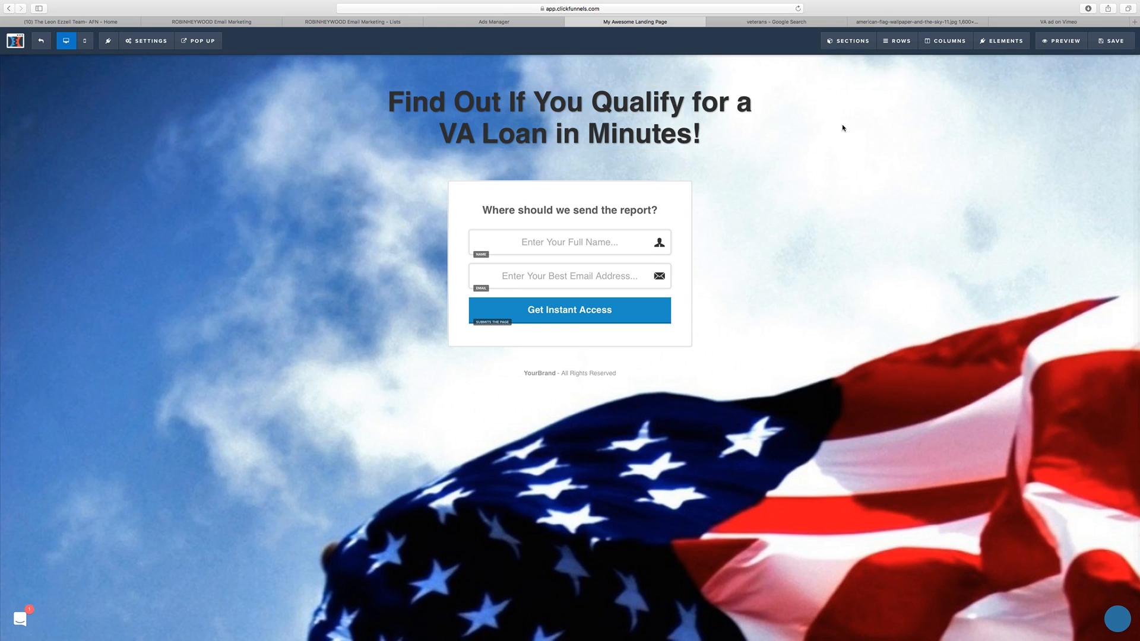
Step: Set the text shadow of the main headline to No Shadow
click(733, 80)
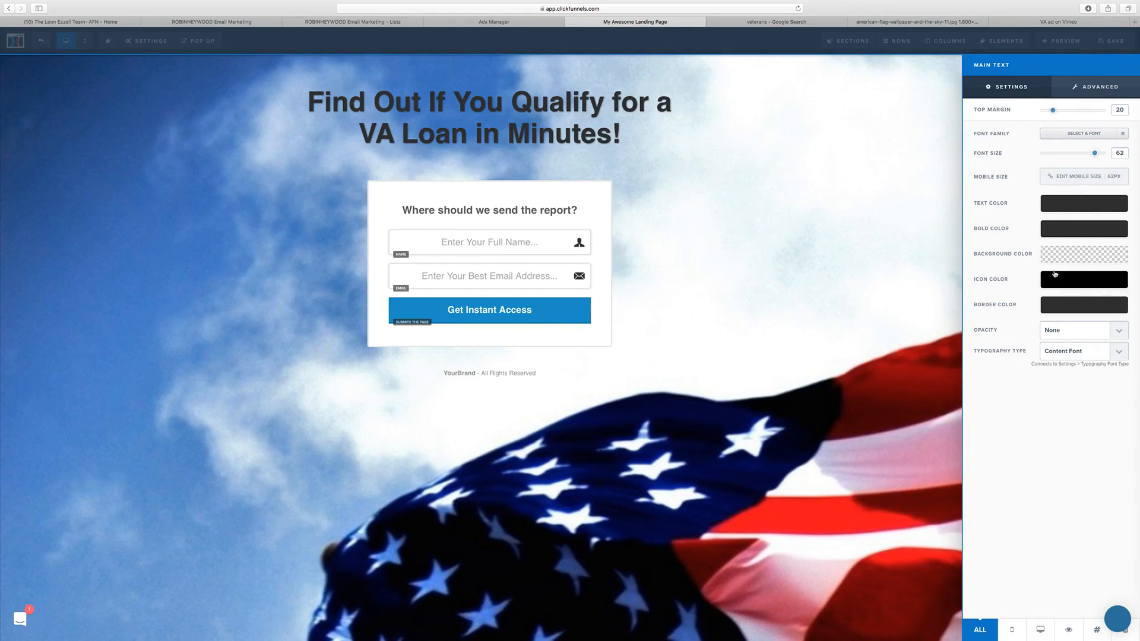
click(1103, 88)
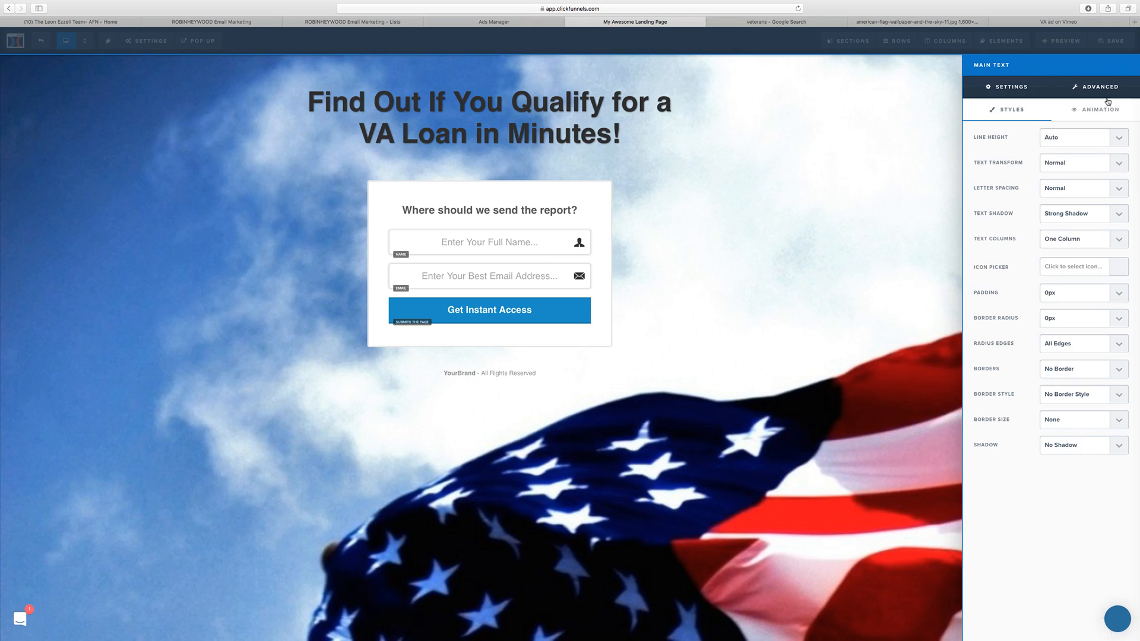
click(1076, 223)
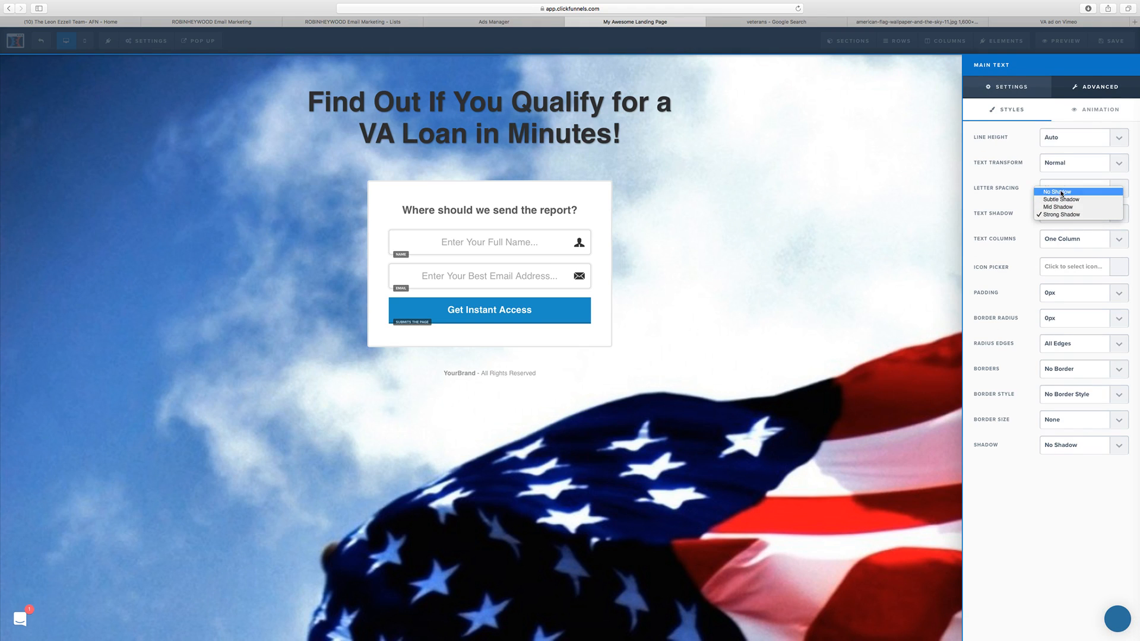
click(1060, 195)
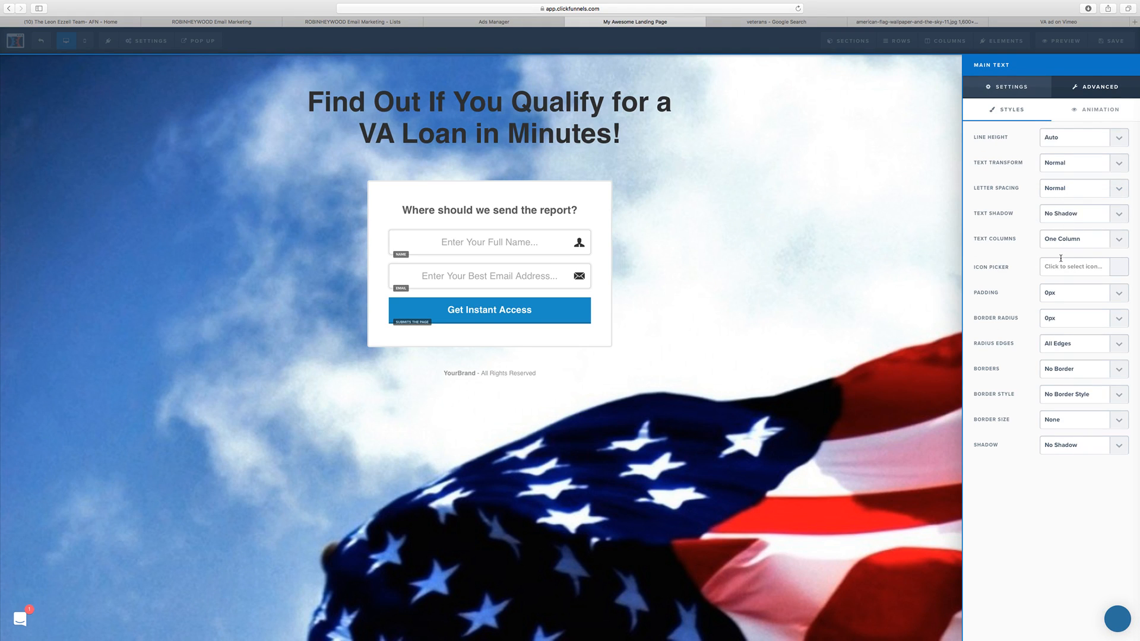
click(699, 129)
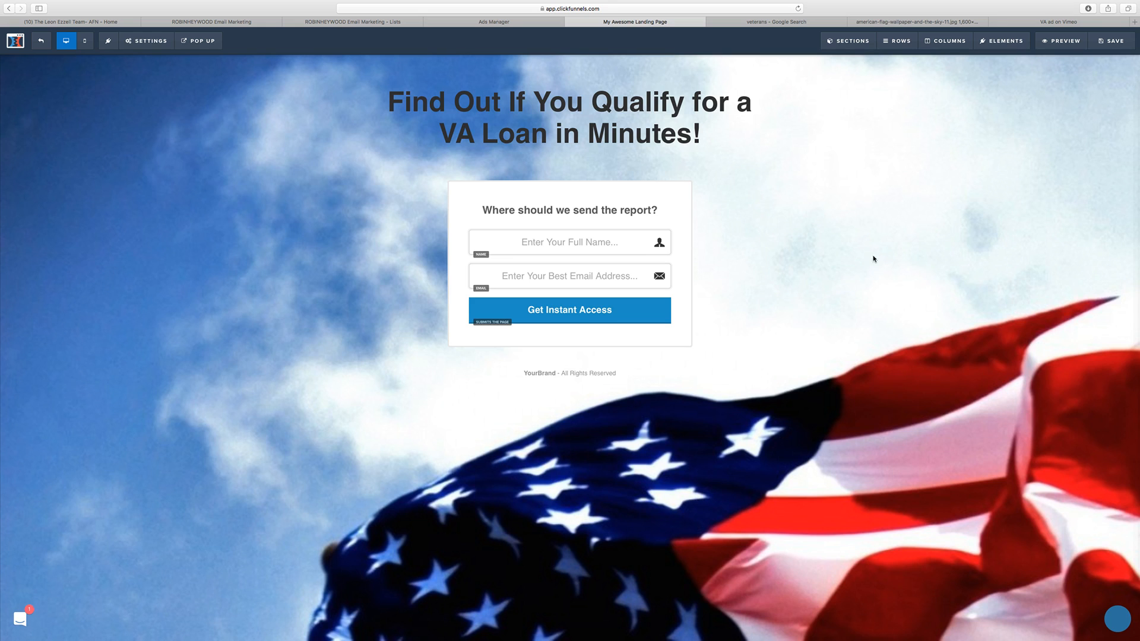
Step: Set both the affiliate badge and the search engines option to Hide in the page's general settings
click(142, 40)
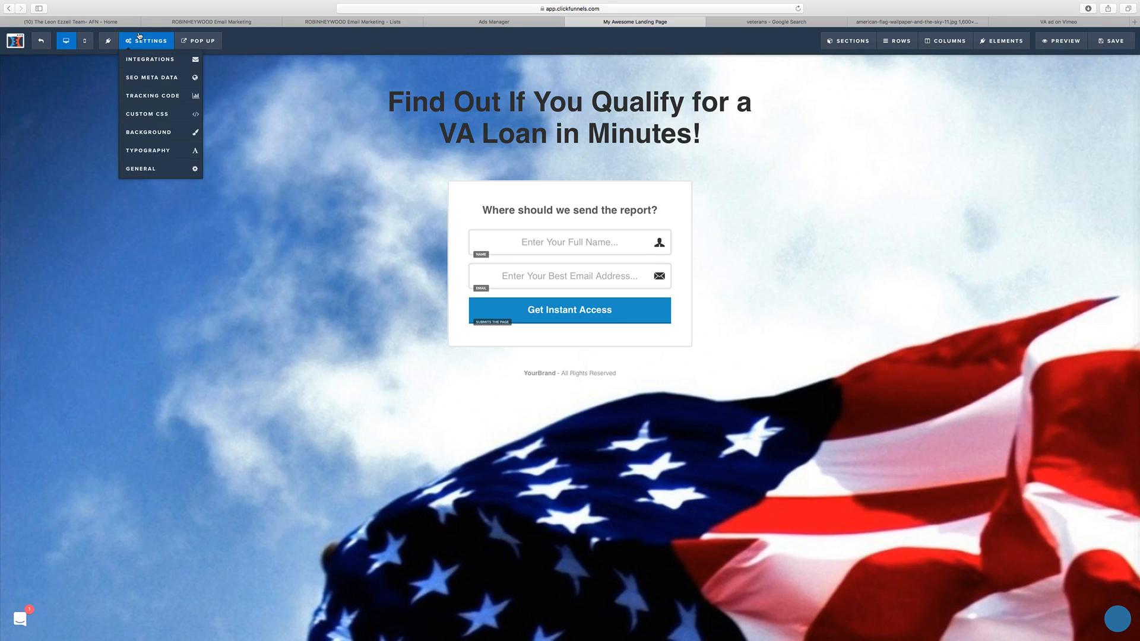
click(148, 168)
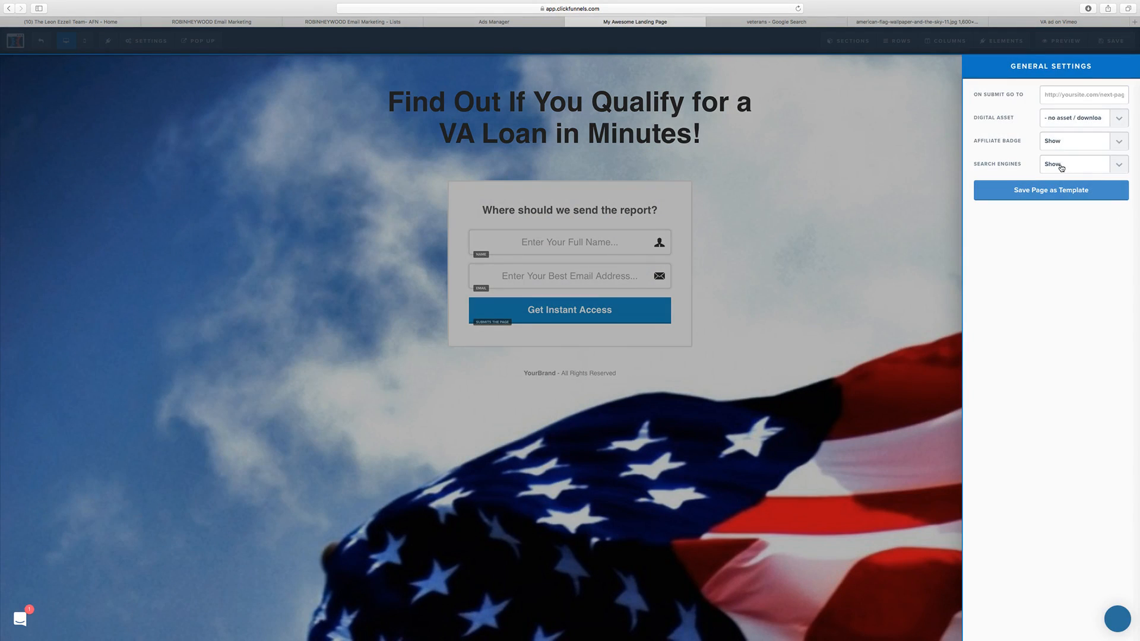
click(1056, 149)
click(1055, 134)
click(1060, 165)
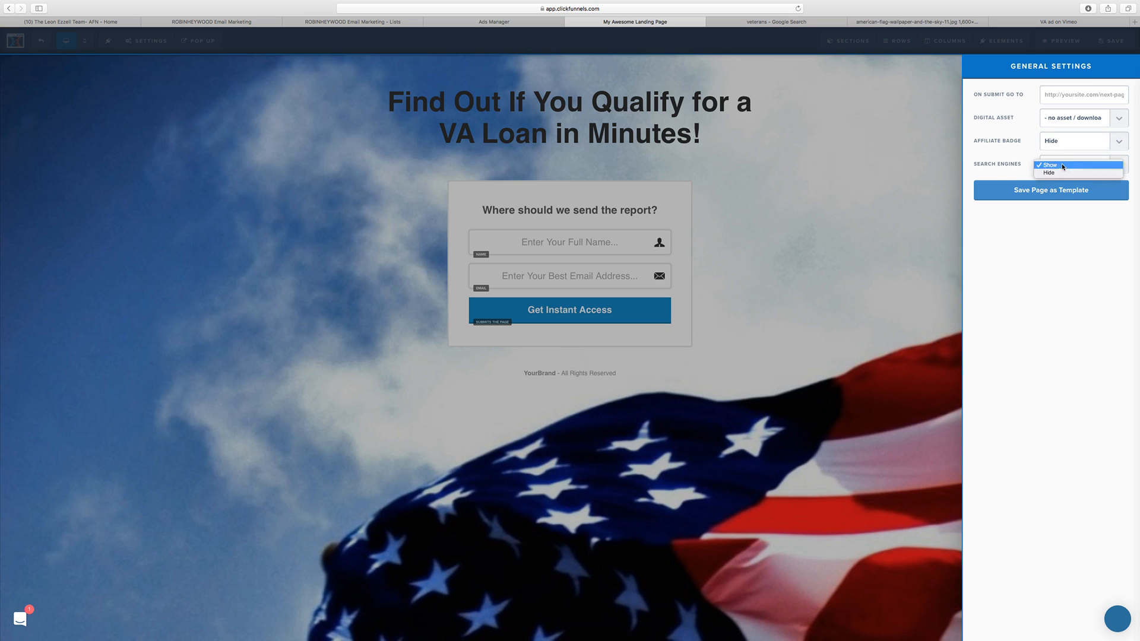
click(1058, 172)
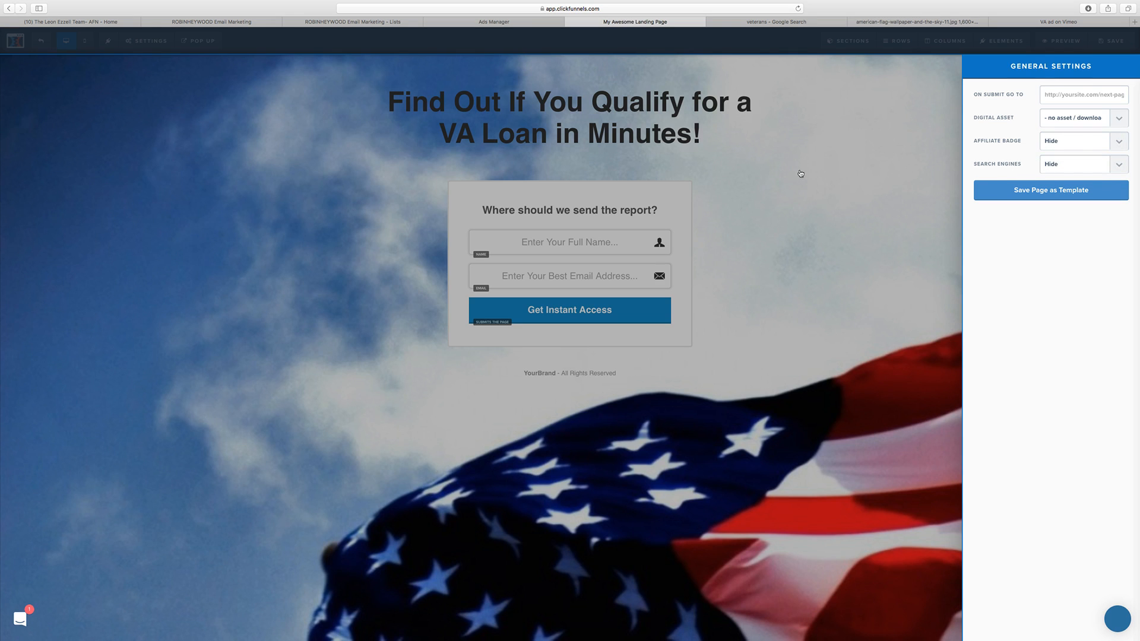
click(800, 173)
Step: Save the page and set its SEO title to the headline text "Find Out If You Qualify for a VA Loan in Minutes!"
click(146, 40)
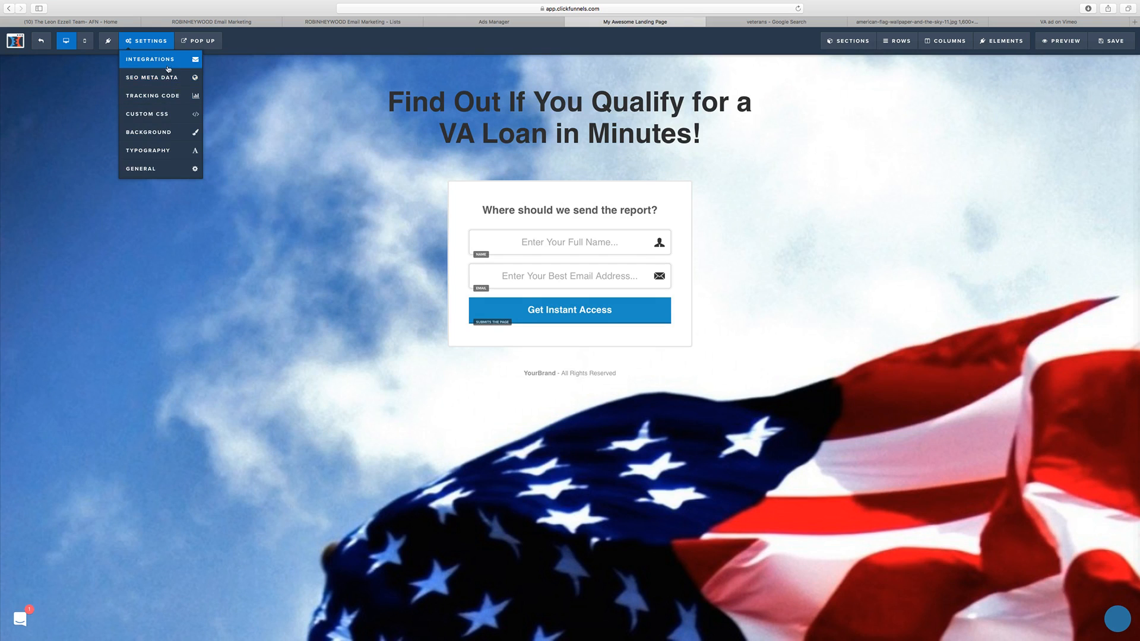
key(super+s)
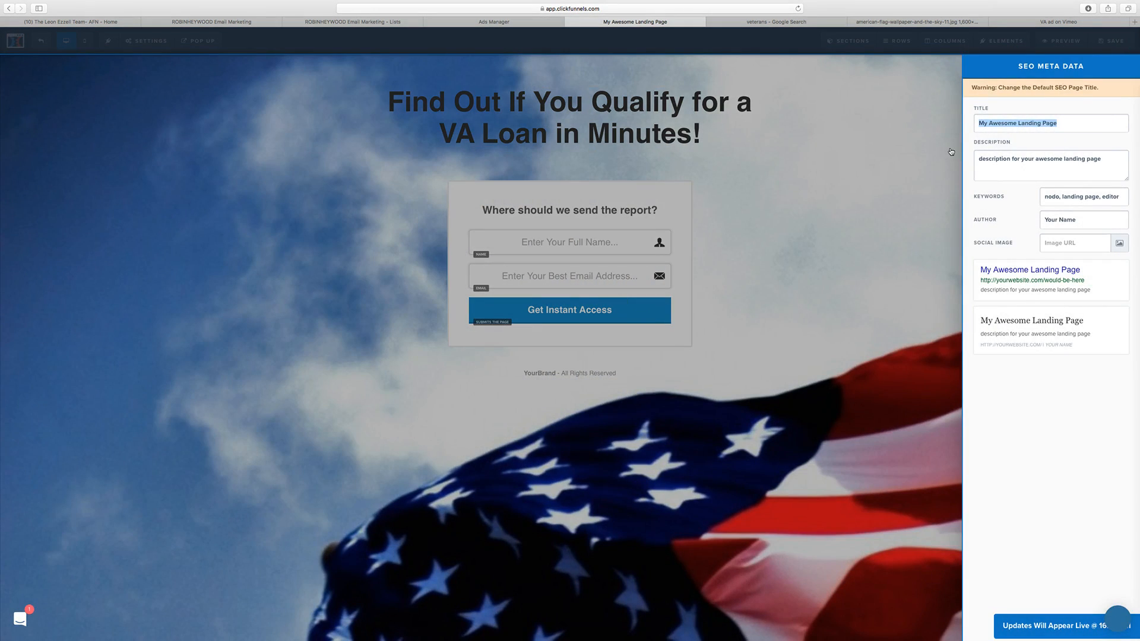
text(Find)
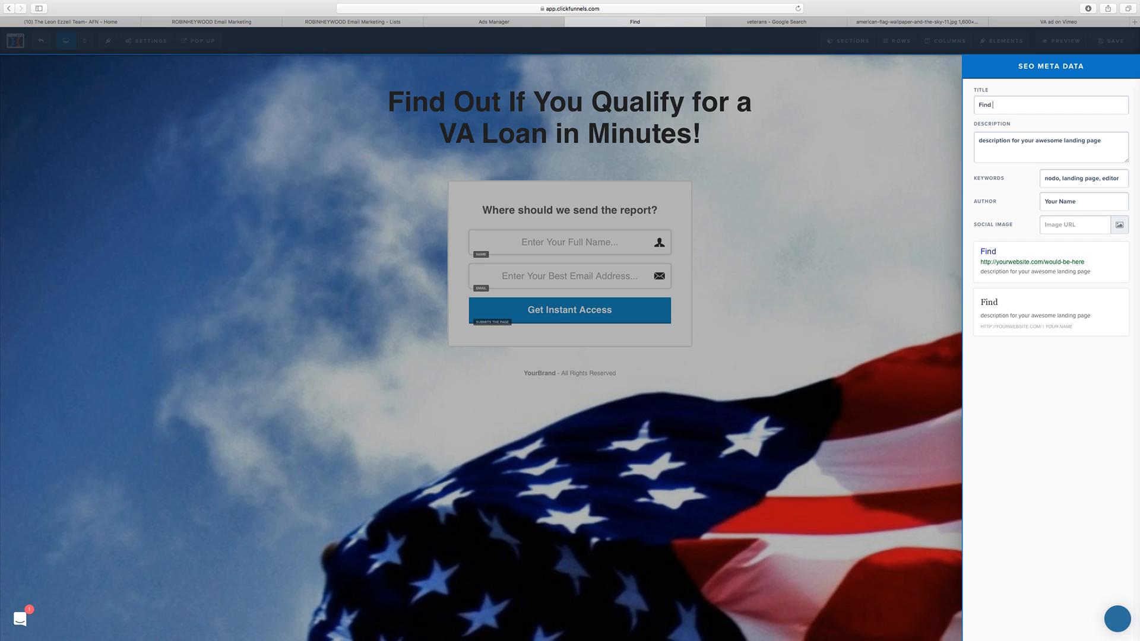
click(375, 124)
triple_click(472, 109)
key(super+c)
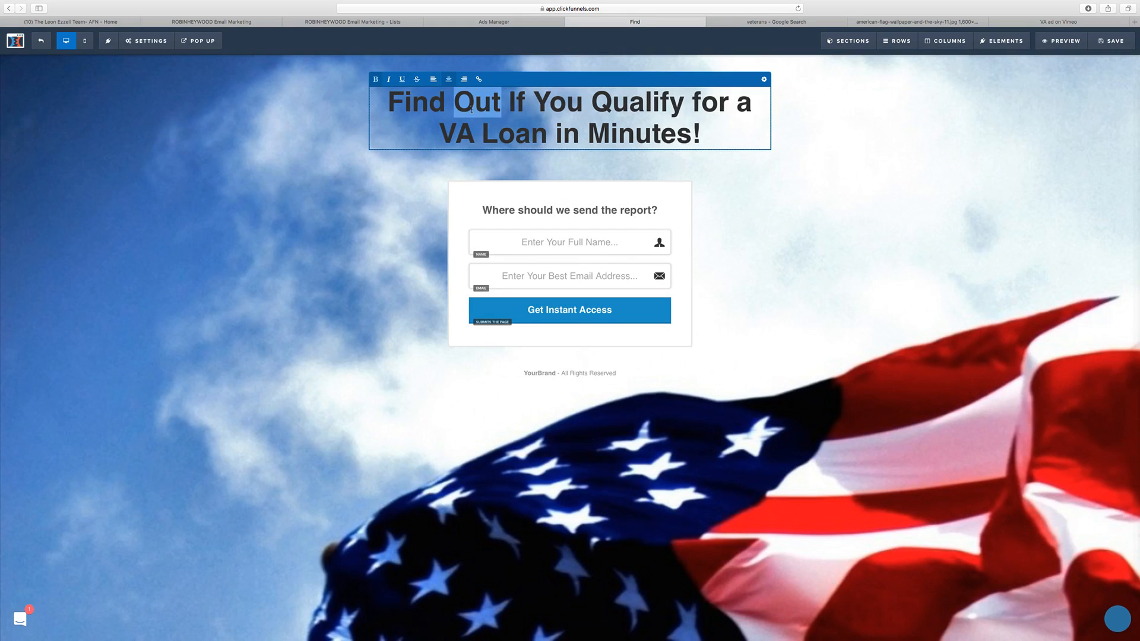
click(146, 40)
click(155, 77)
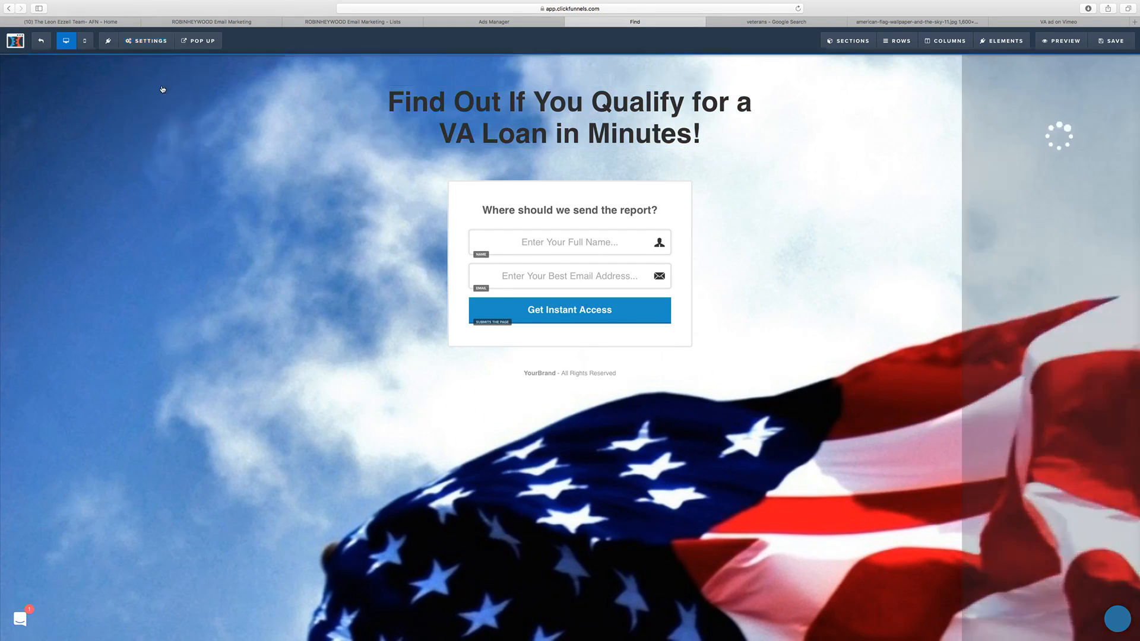
key(super+v)
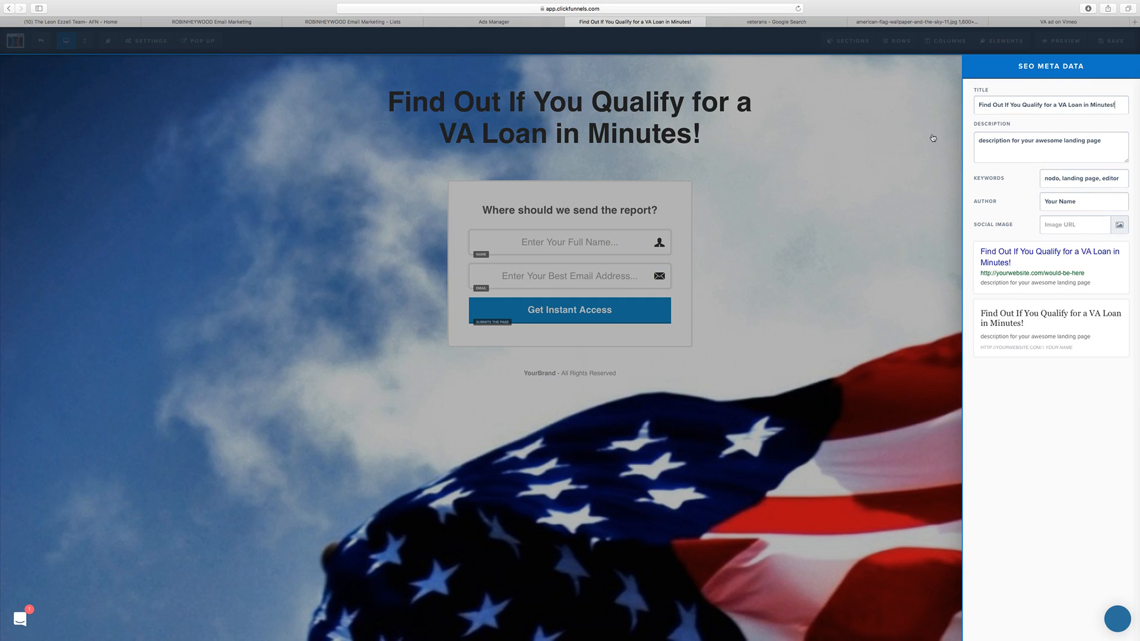
click(897, 180)
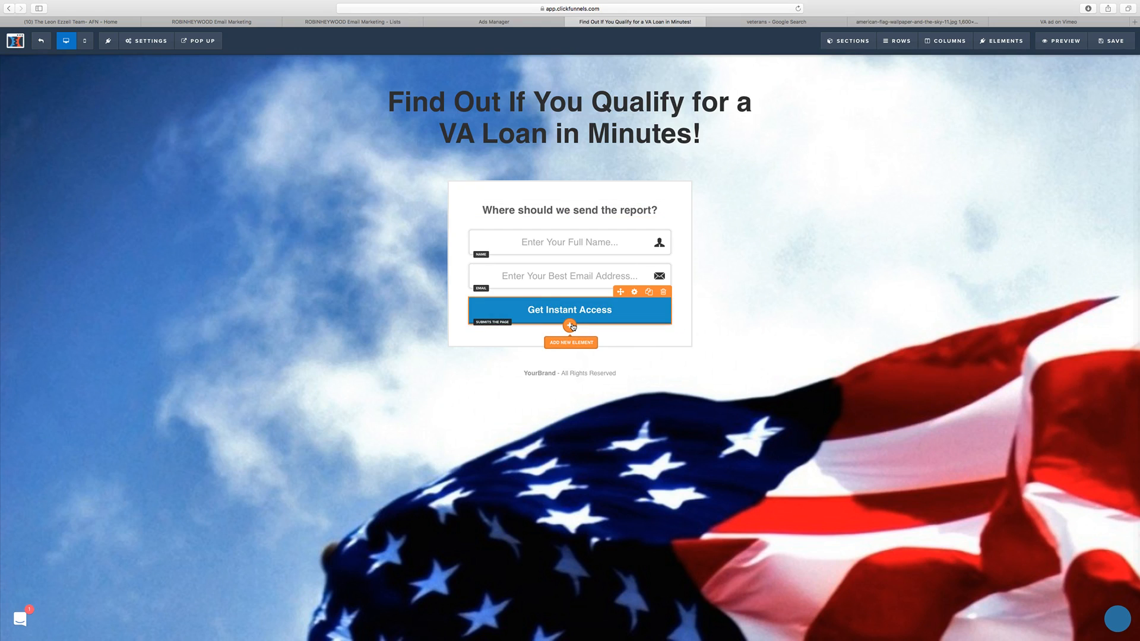
Step: Open the element library for the spot below the Get Instant Access button and examine the available content, countdown, miscellaneous, media and form elements
click(570, 325)
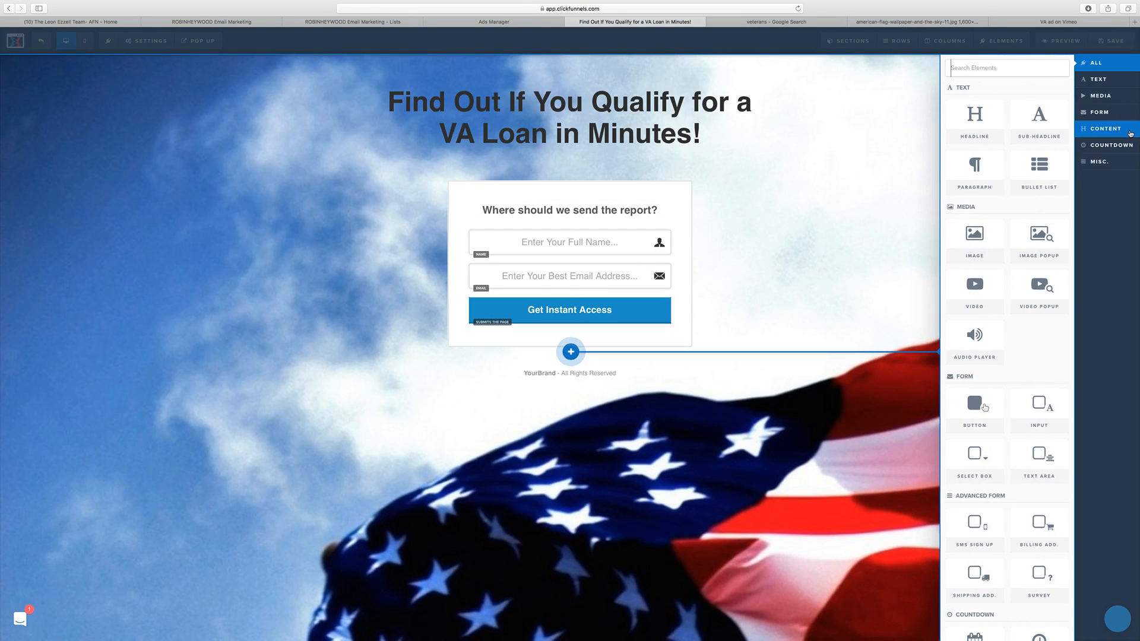
click(1116, 128)
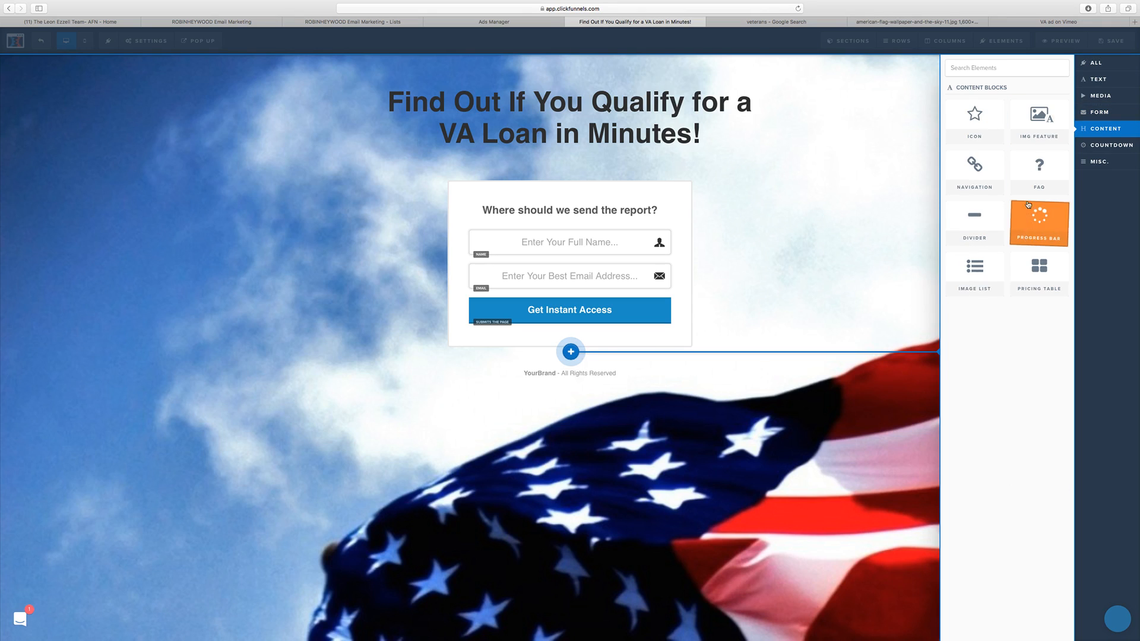
click(1120, 145)
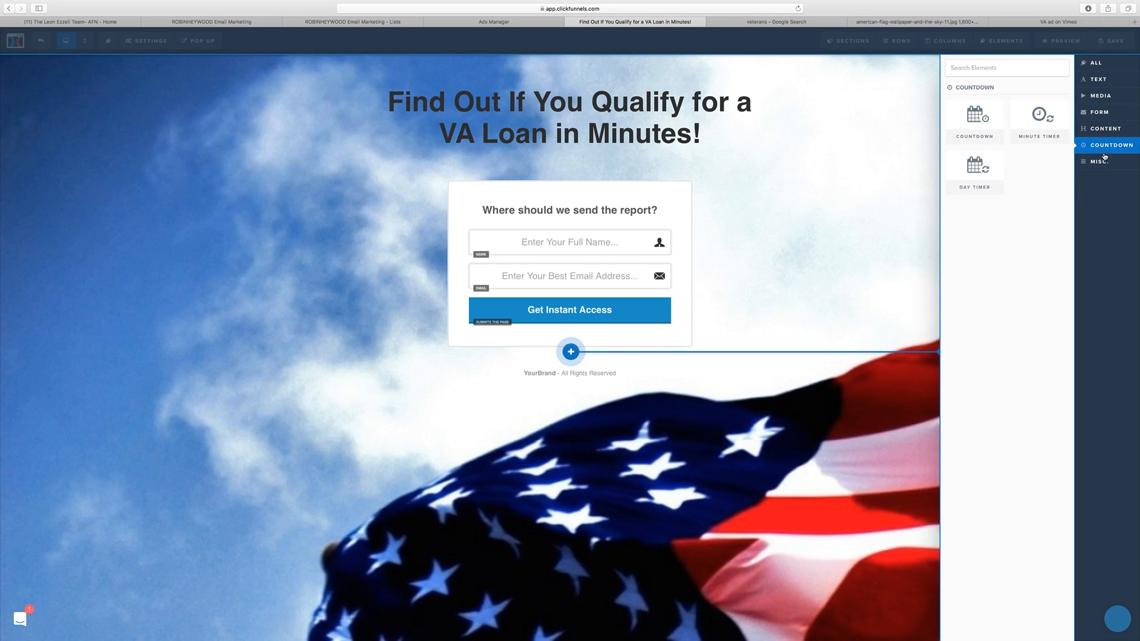
click(1104, 159)
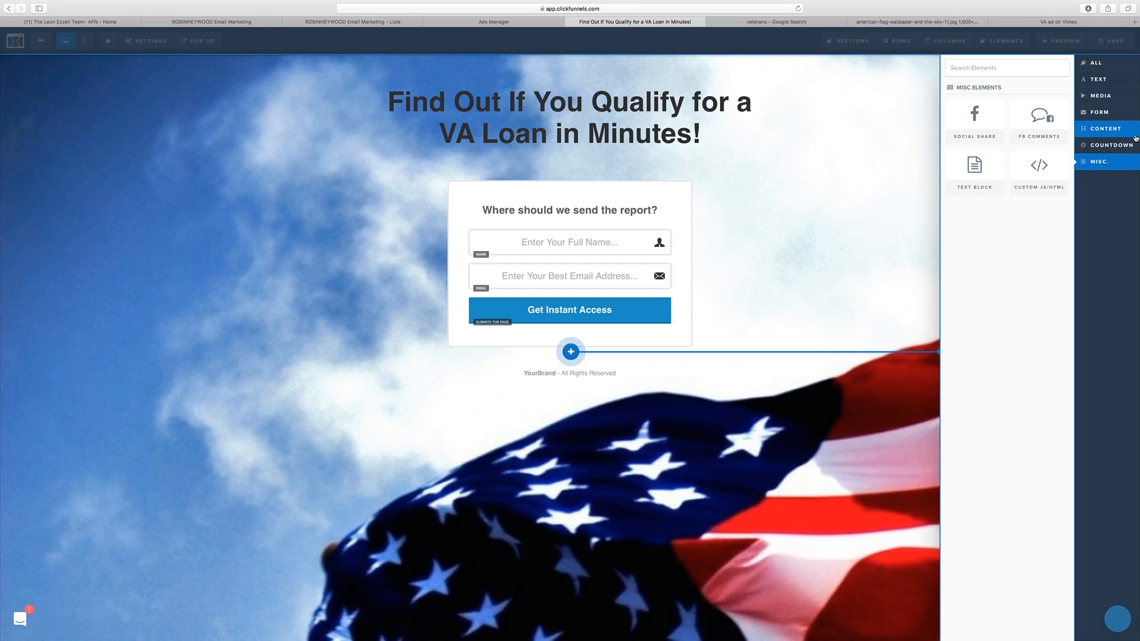
click(1128, 95)
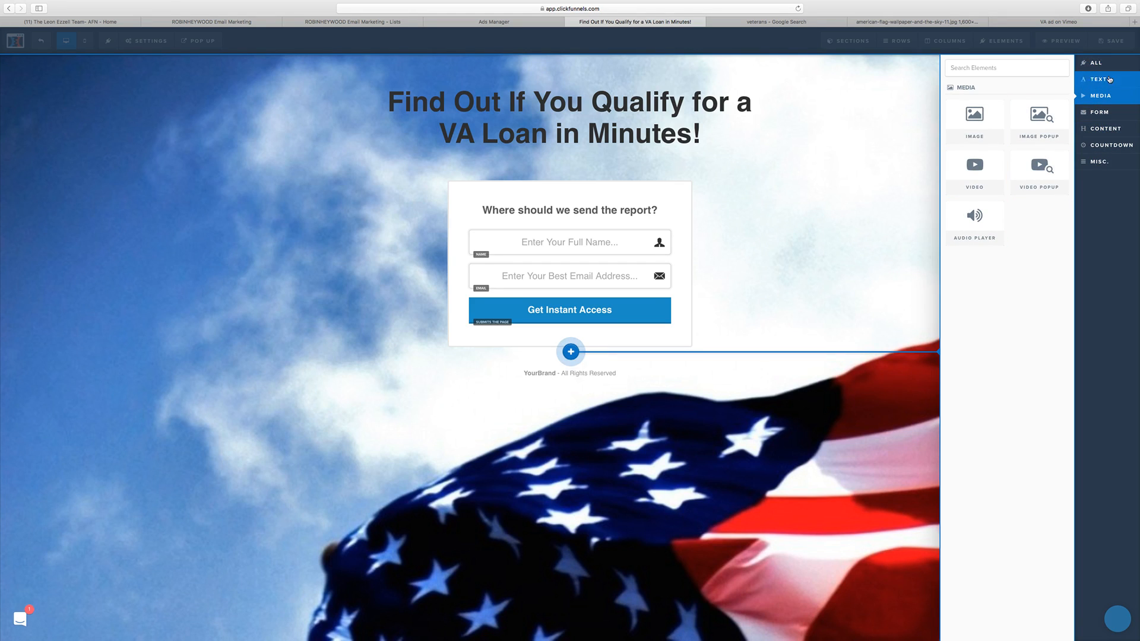
click(1096, 62)
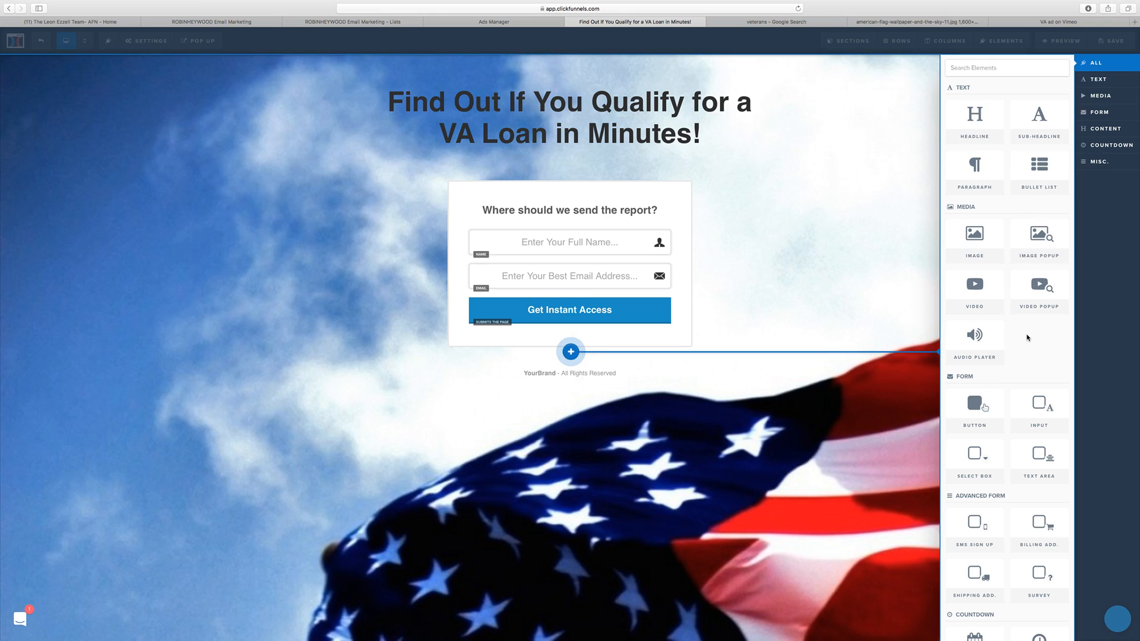
scroll(1027, 337, down, 5)
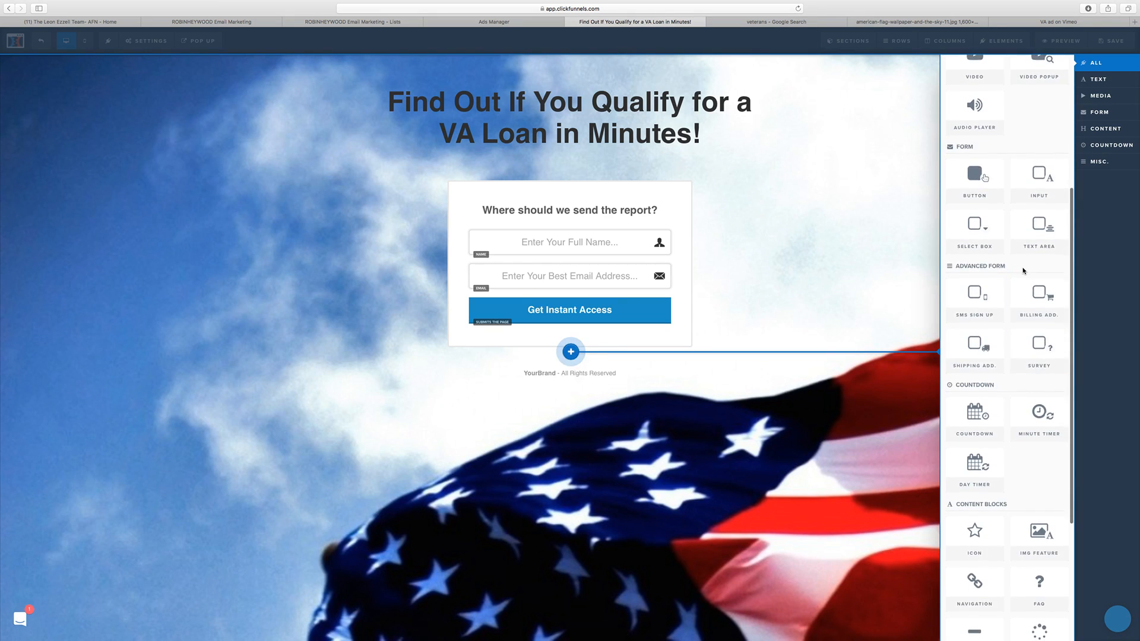
scroll(1023, 273, down, 2)
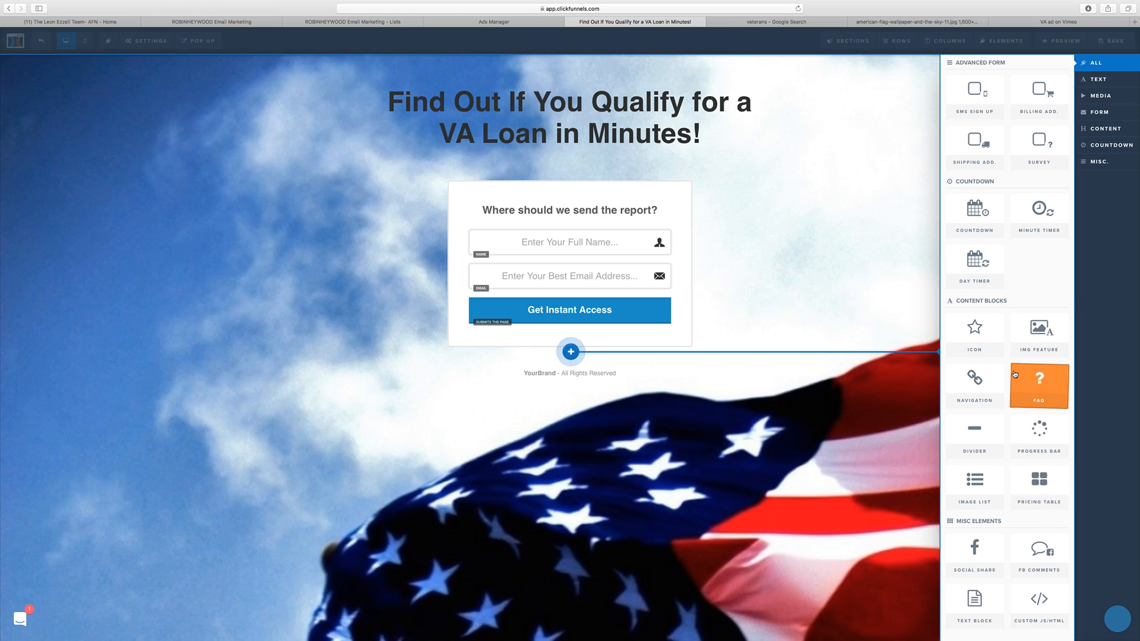
scroll(1036, 383, up, 1)
scroll(1005, 380, up, 4)
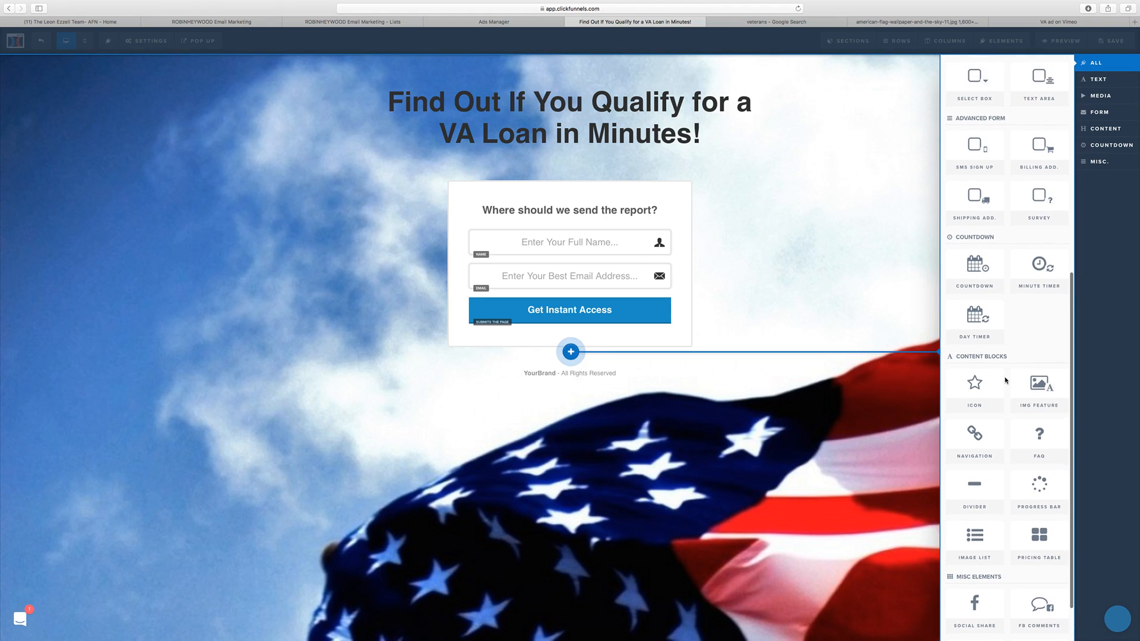
scroll(1004, 377, up, 10)
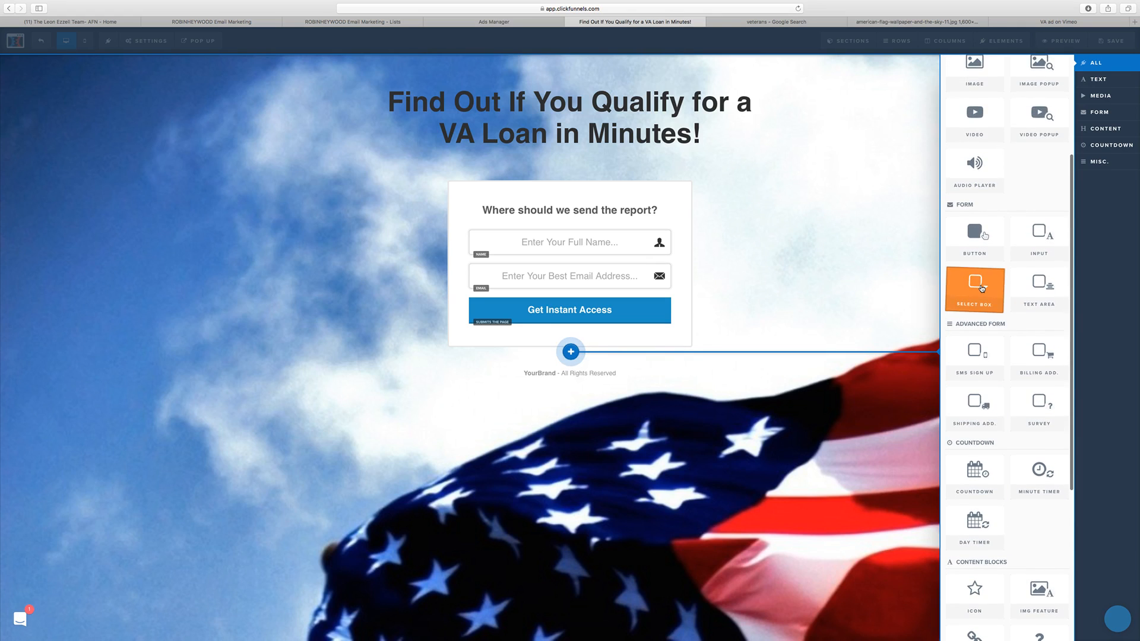
scroll(981, 288, up, 10)
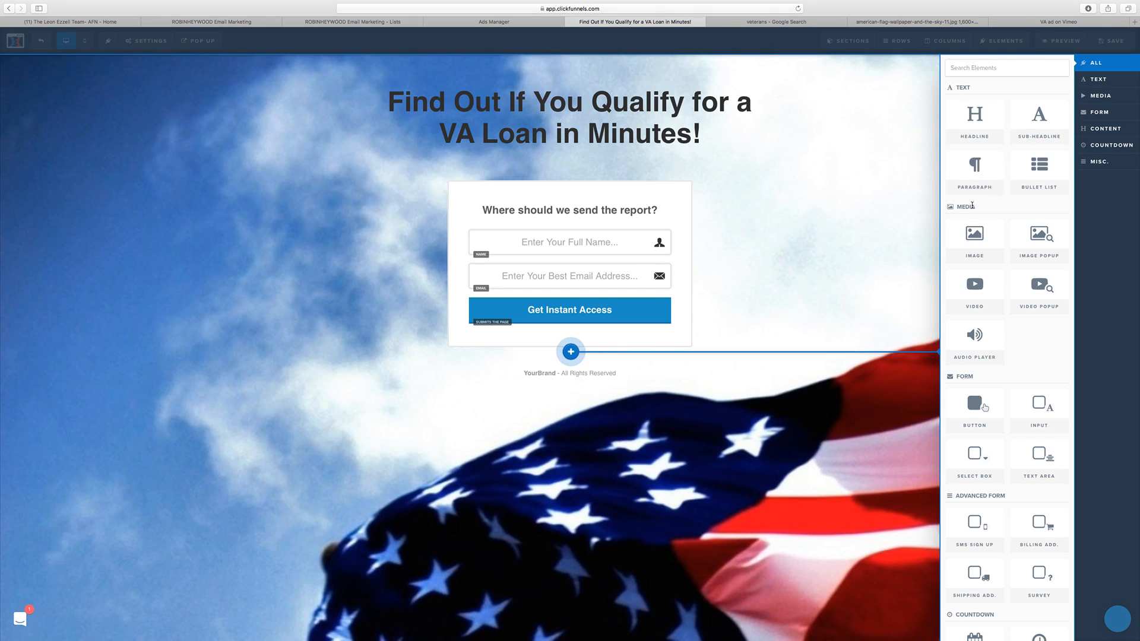
Step: Add a Survey element to the opt-in form and move it above the "Where should we send the report?" text
scroll(980, 209, down, 2)
scroll(977, 285, down, 3)
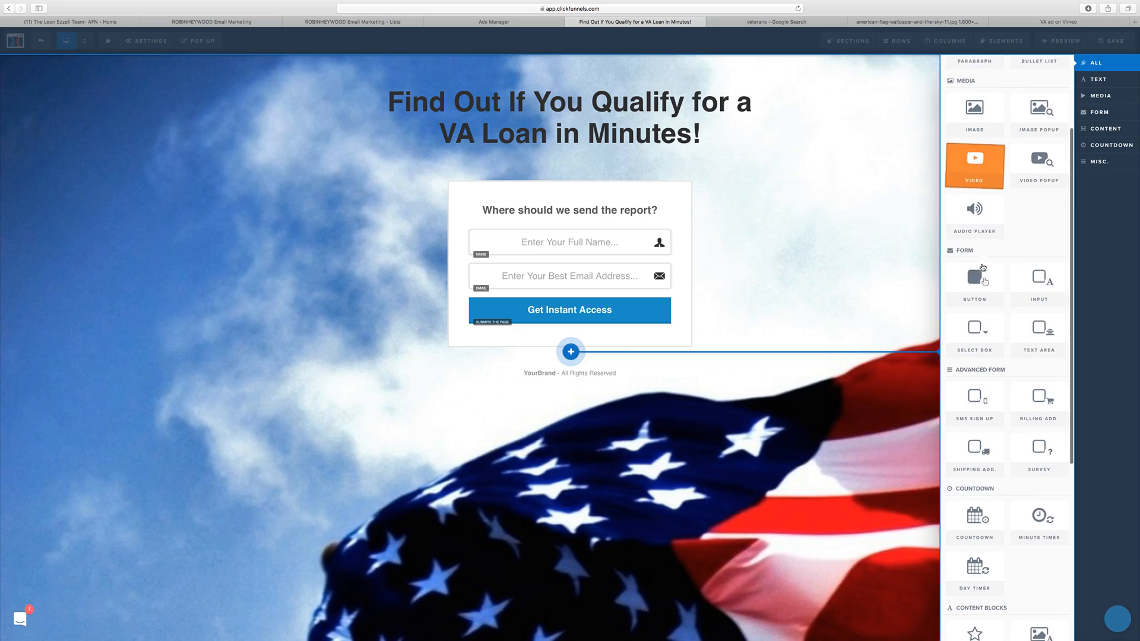
scroll(1033, 314, down, 3)
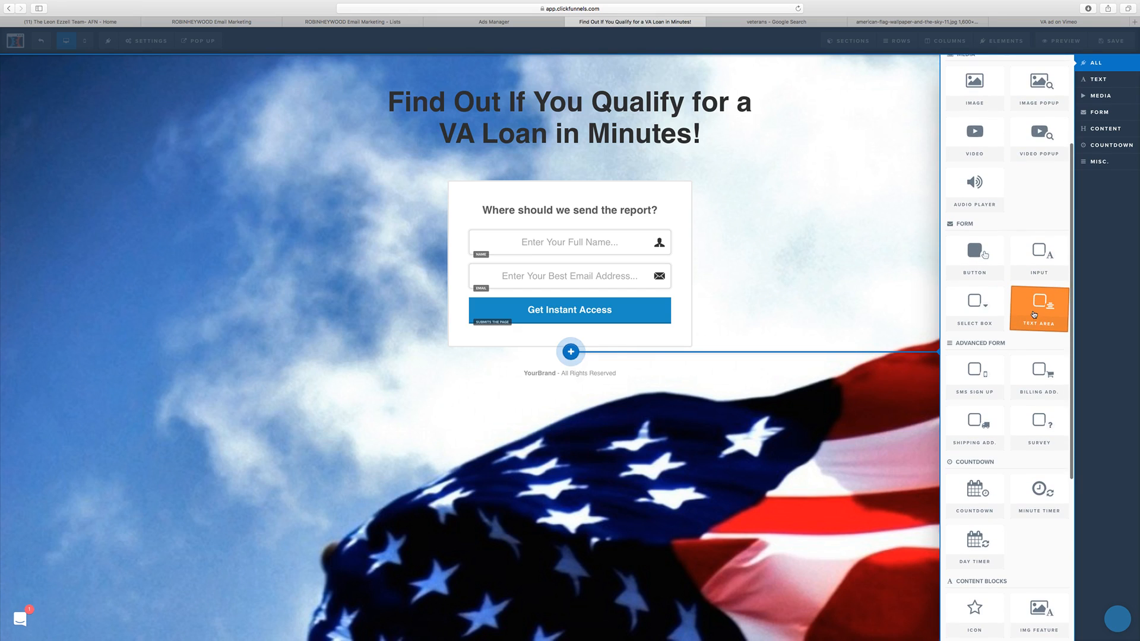
scroll(1033, 314, down, 1)
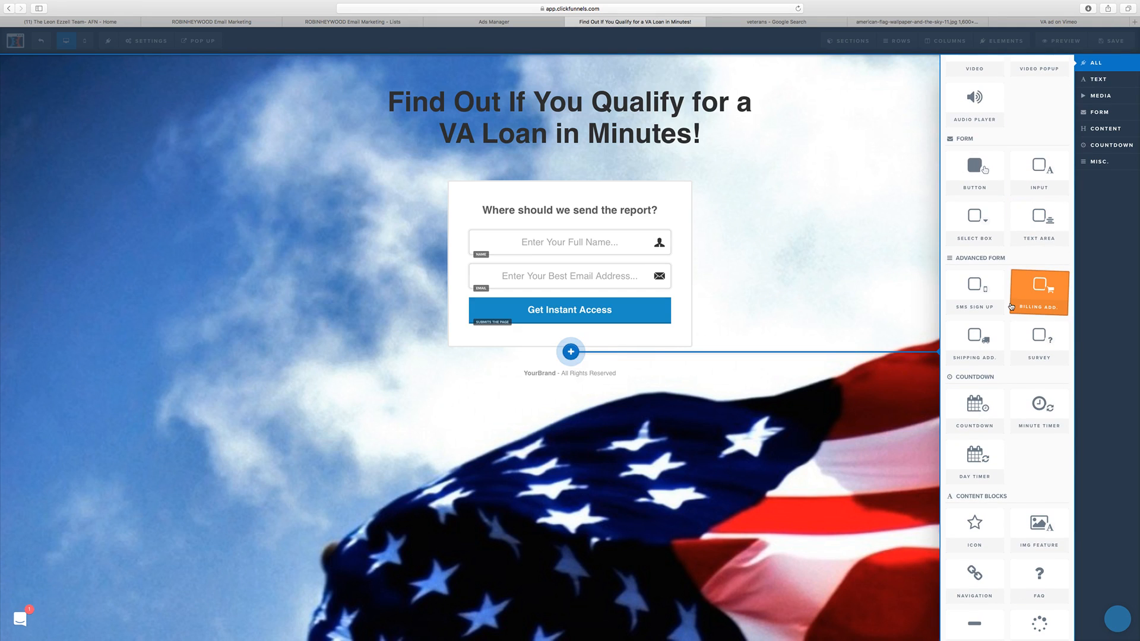
click(1037, 350)
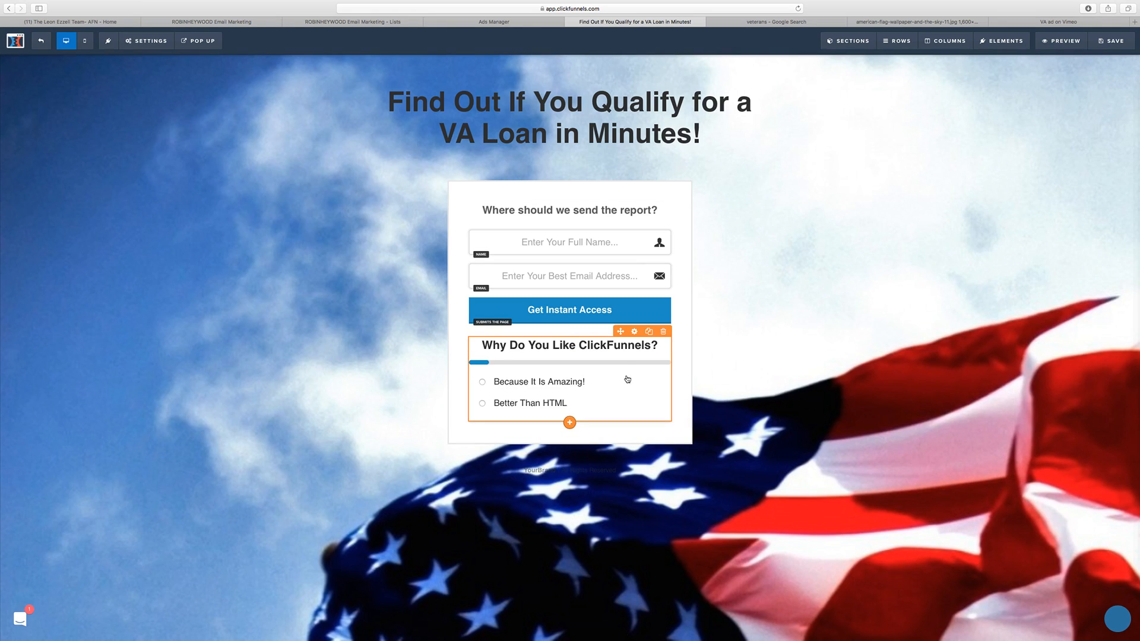
drag(569, 380, 566, 209)
Step: Change the survey's default question to "What branch of the Military are you in? (Active or Retired Welcome)"
click(593, 240)
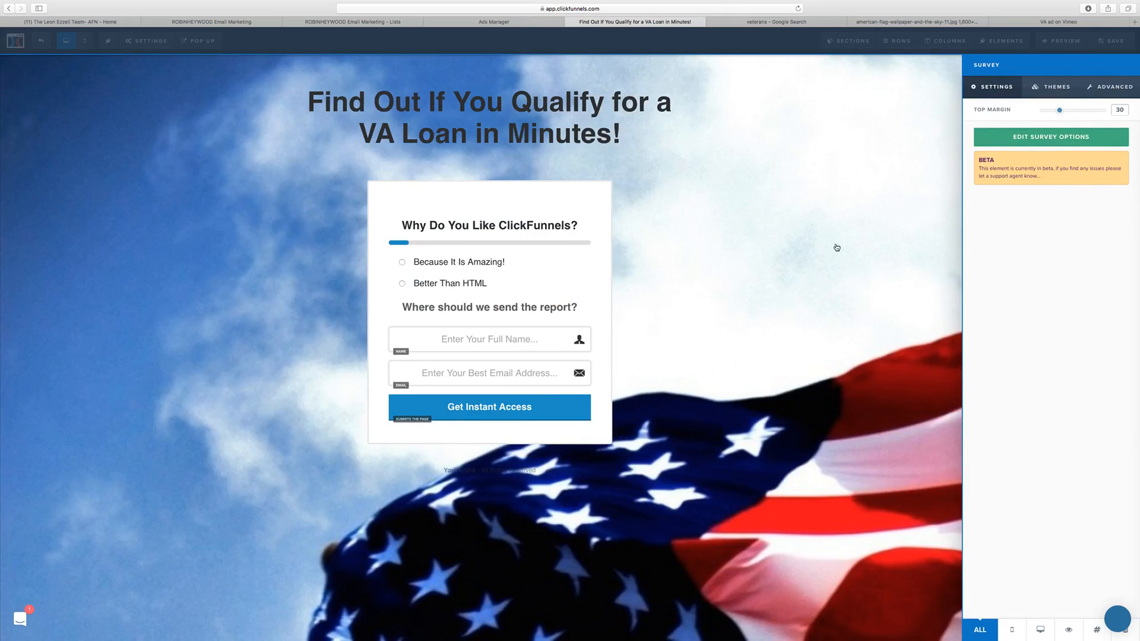
click(1066, 141)
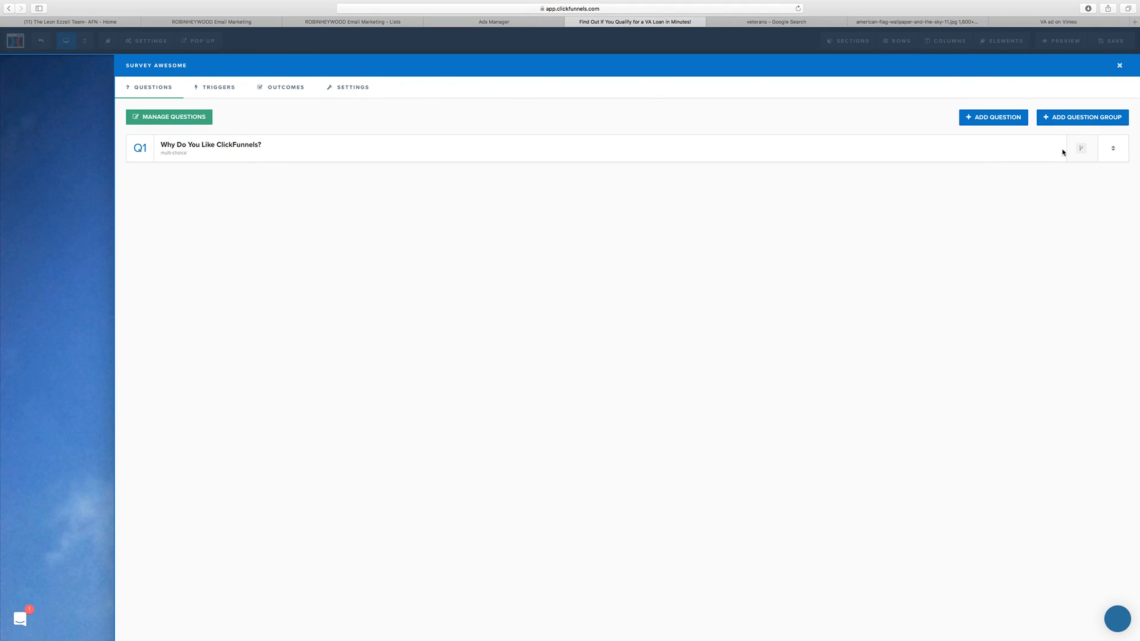
click(243, 145)
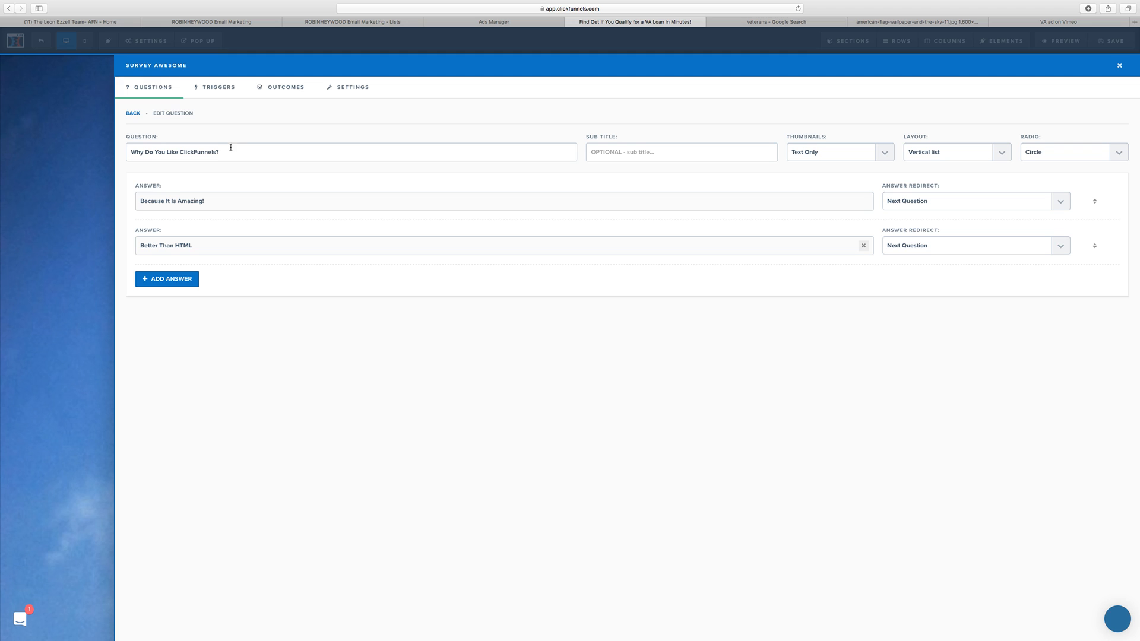
drag(231, 148, 133, 151)
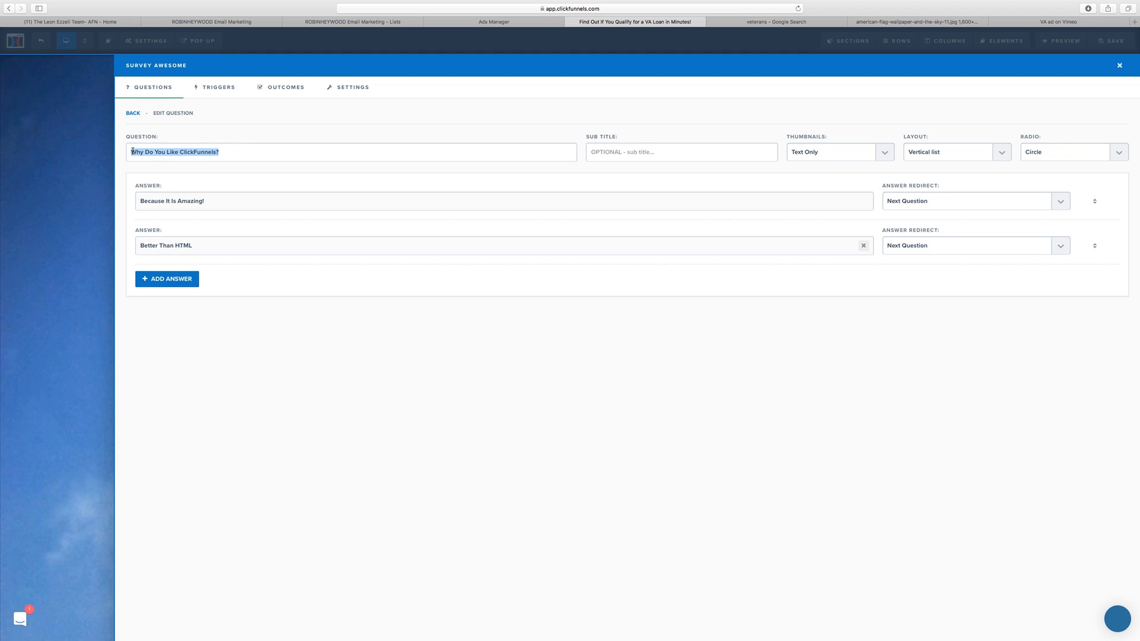
text(What bran)
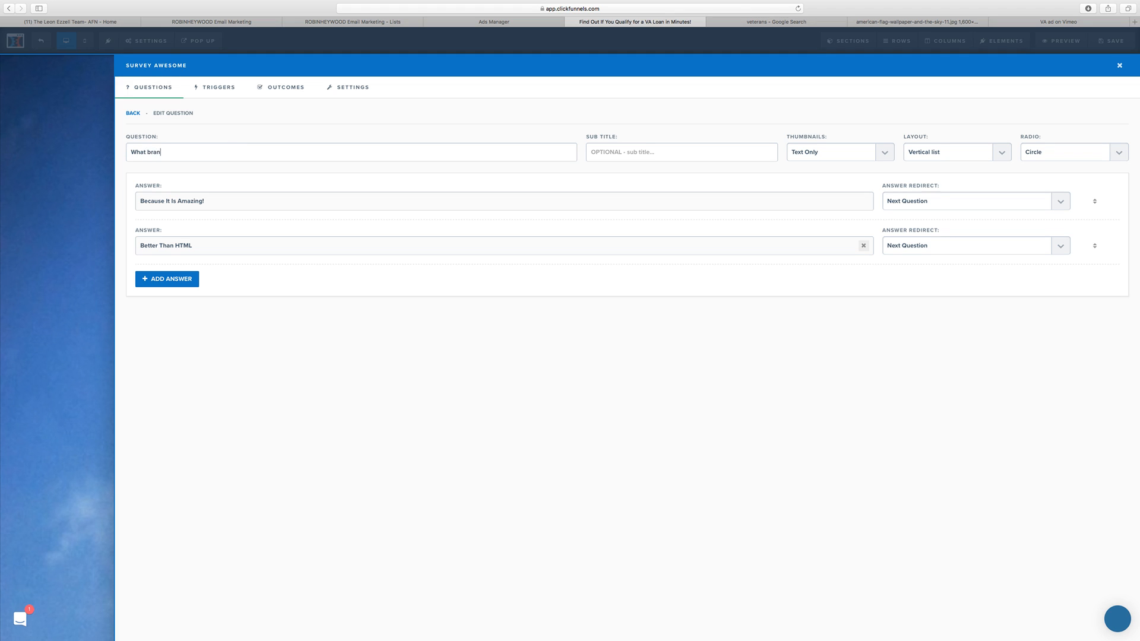
text(ch of the Military are you in? ()Active or Retired Welcome)
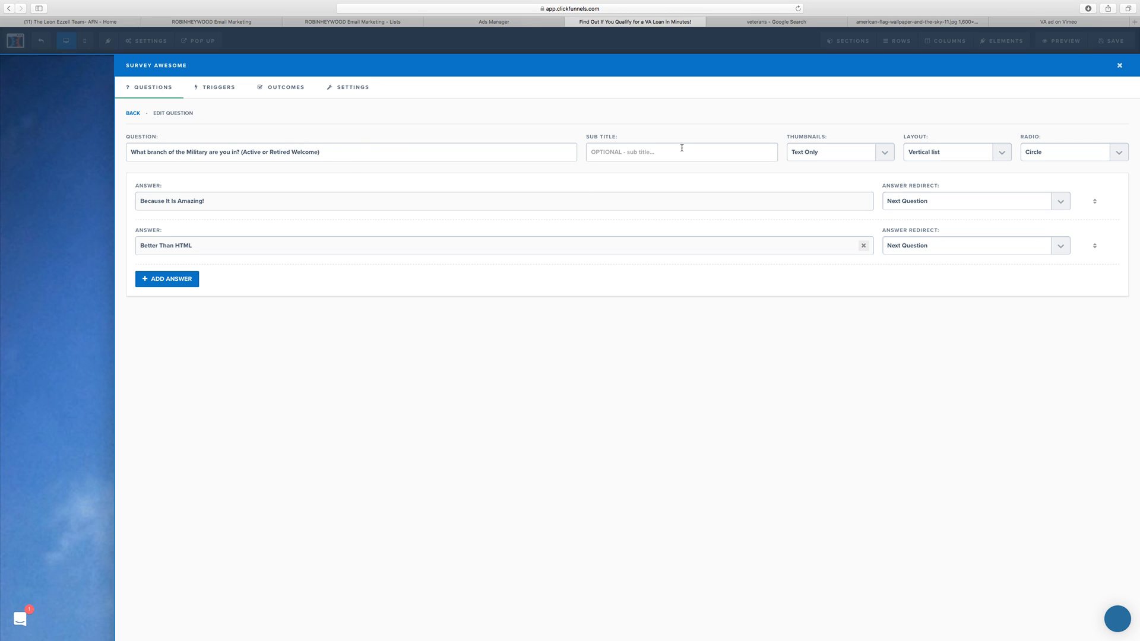
Step: Replace the military branch question's two default answers with "Army" and "Navy"
triple_click(222, 197)
text(Army)
triple_click(245, 240)
text(Navy)
Step: Add three more answers to the military branch question: "Marines", "Airforce" and "Coast Guard"
click(168, 283)
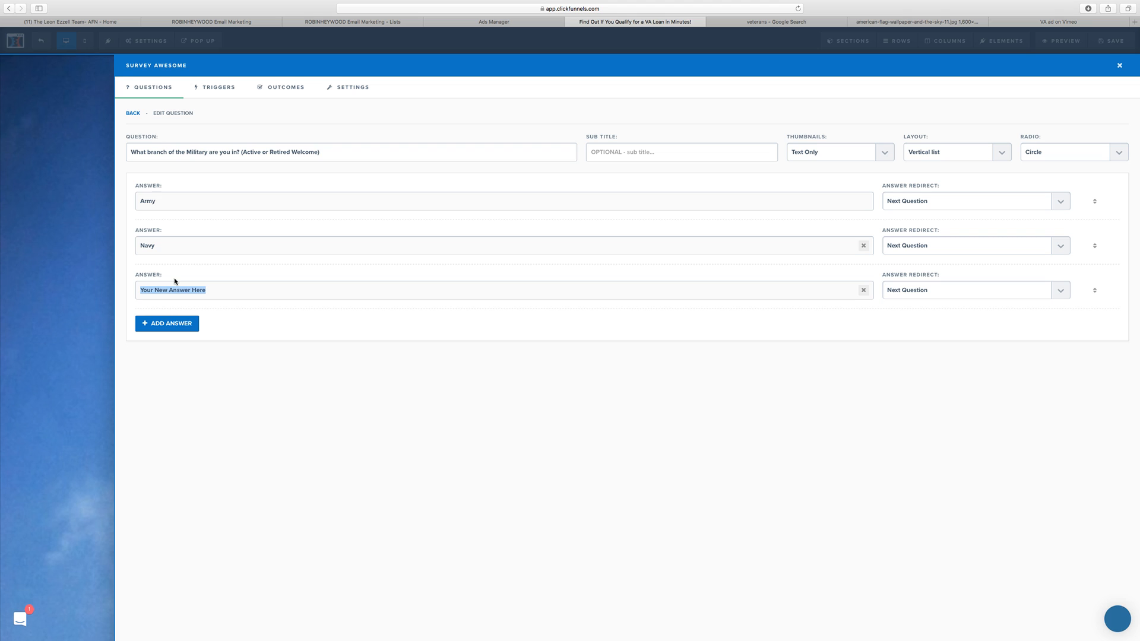
text(Marines)
click(188, 324)
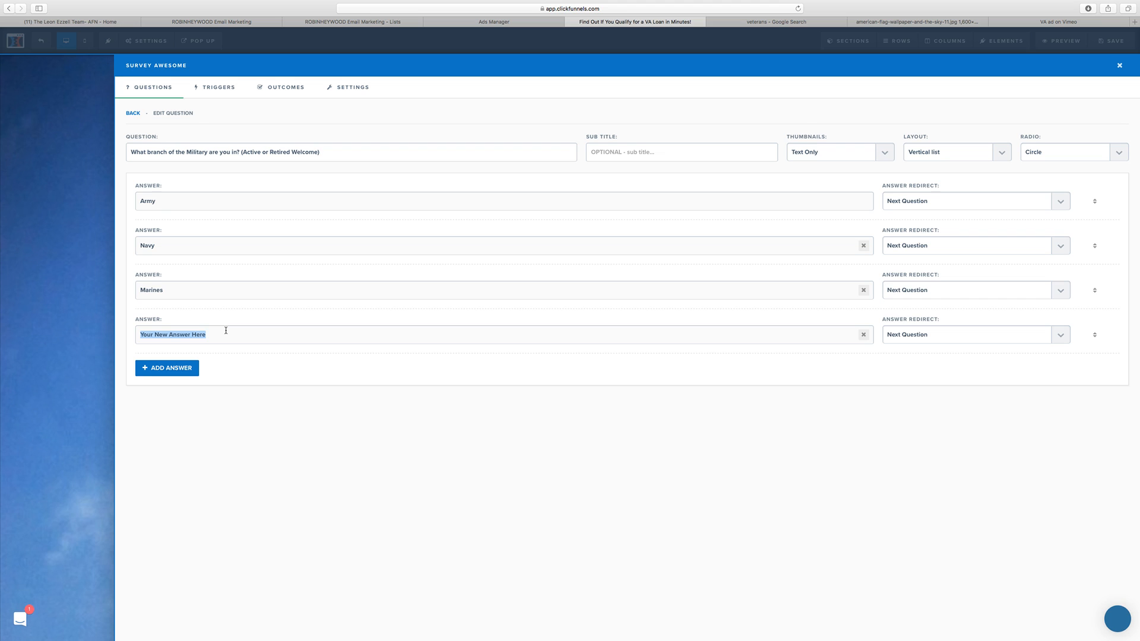
text(Airforce)
click(193, 368)
text(C)
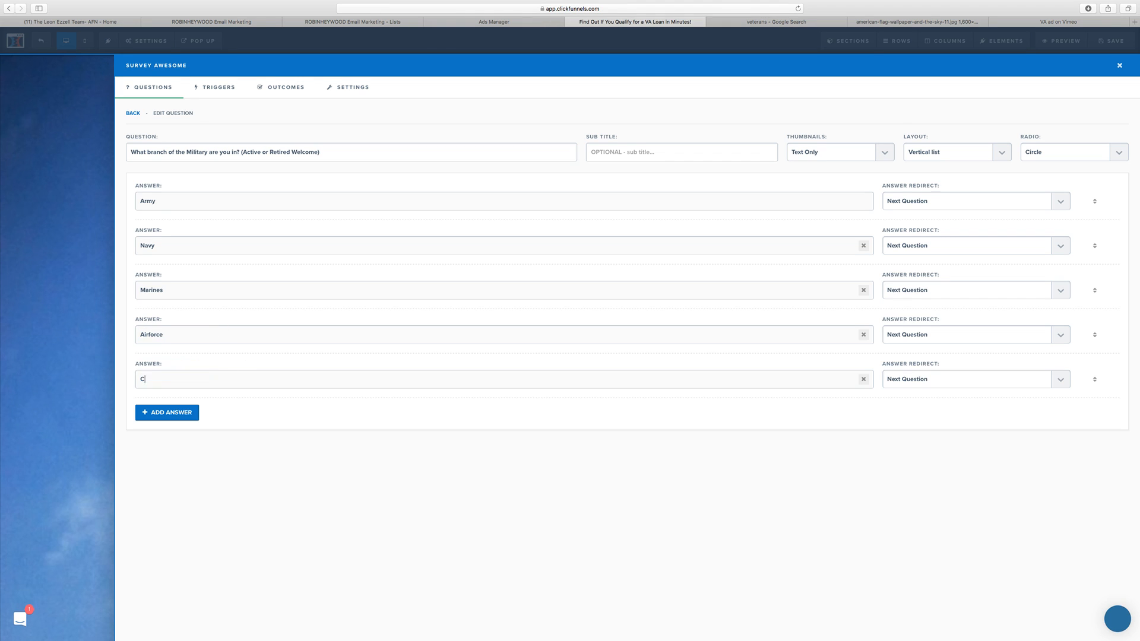
text(oast Guard)
Step: Correct the "Airforce" answer to "Air Force" and add a sixth answer with its placeholder text
click(166, 334)
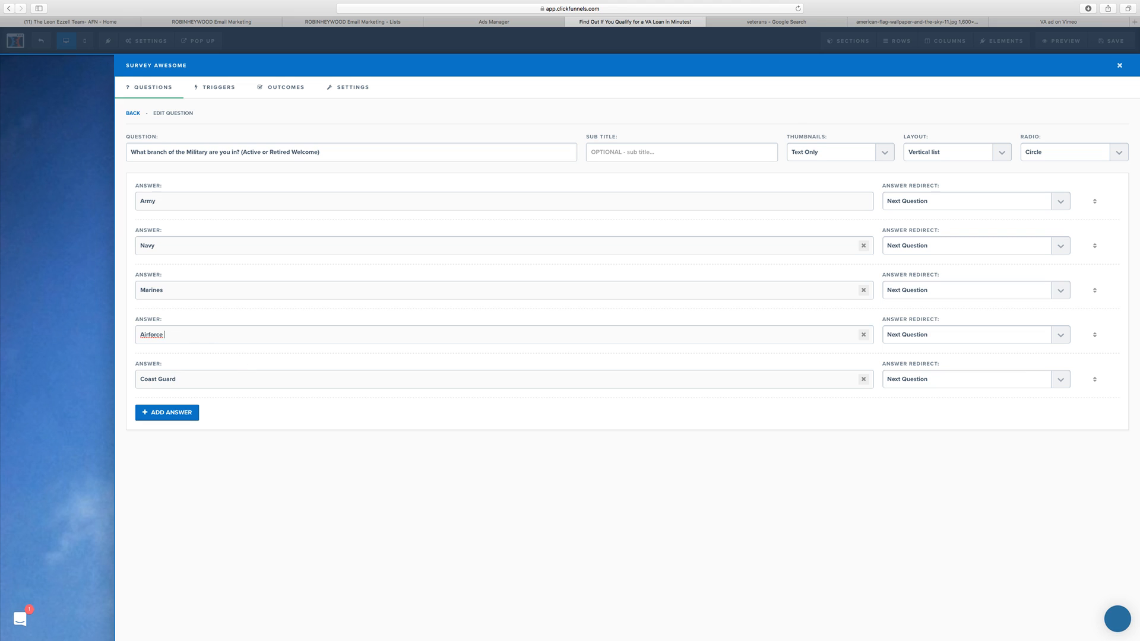
double_click(152, 335)
right_click(159, 335)
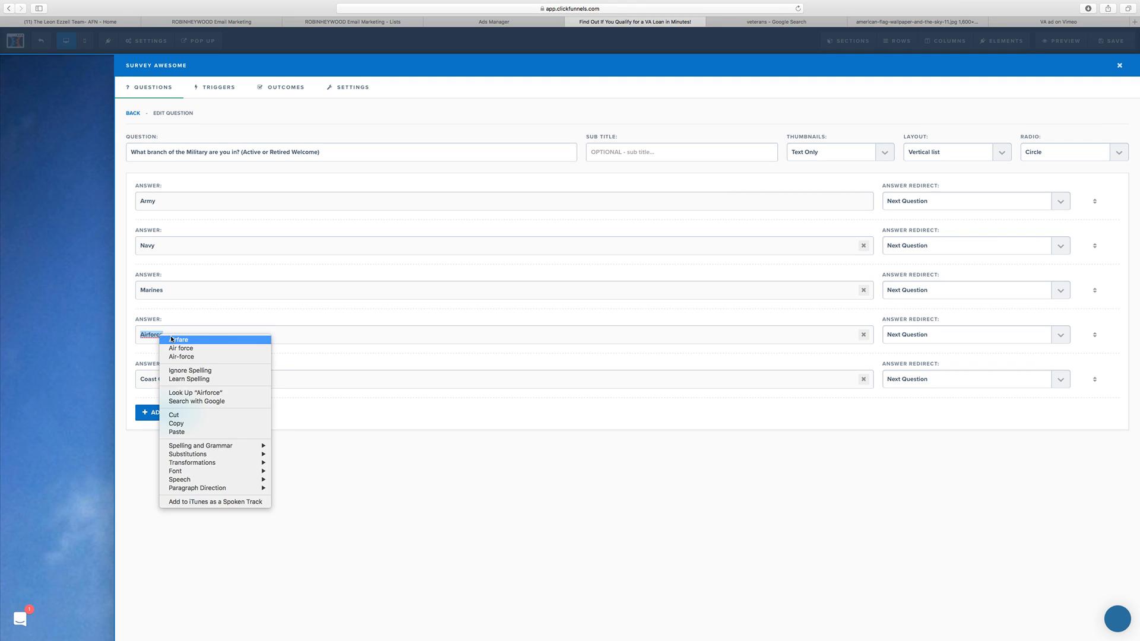
click(209, 349)
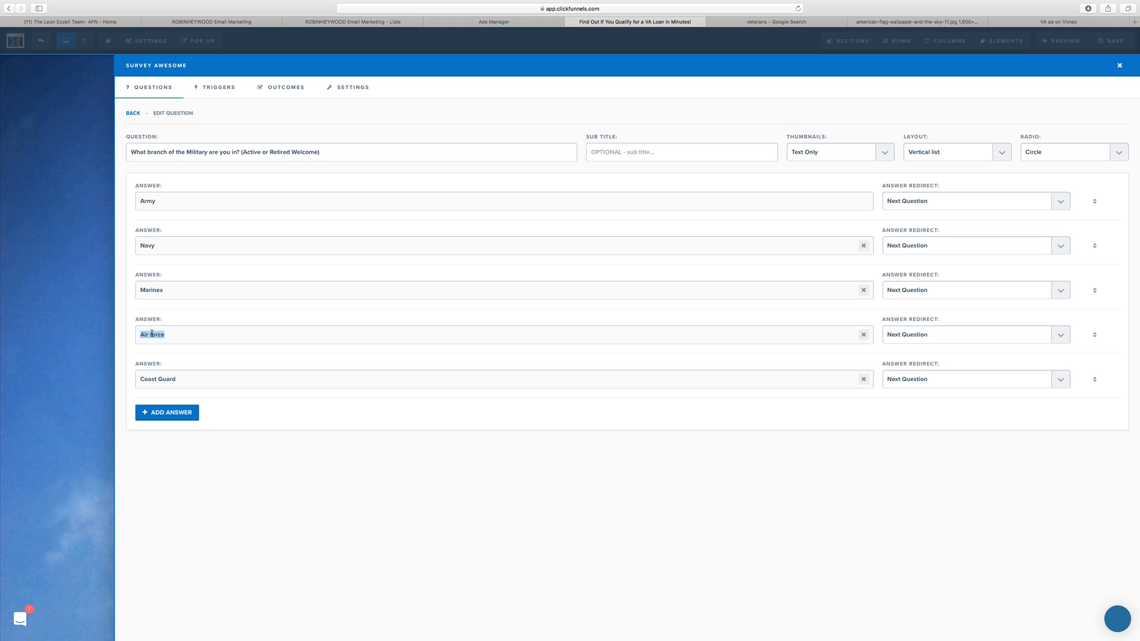
click(177, 334)
key(Delete)
text(F)
click(182, 415)
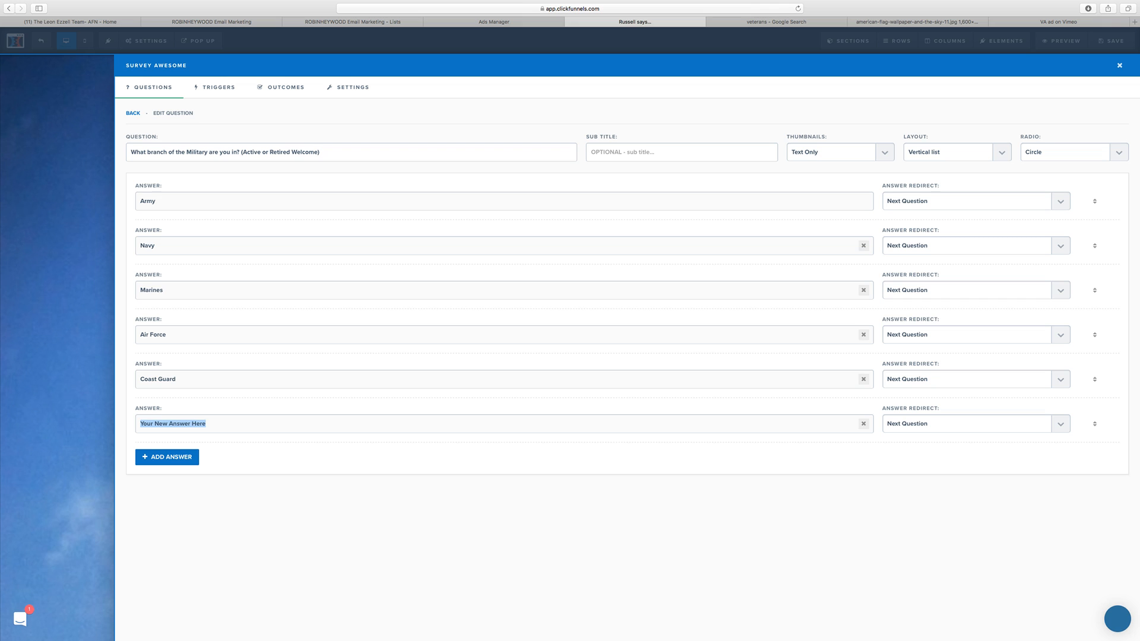
Step: Search Google in a new browser tab for "branches of the military" and highlight the list of branches
key(super+t)
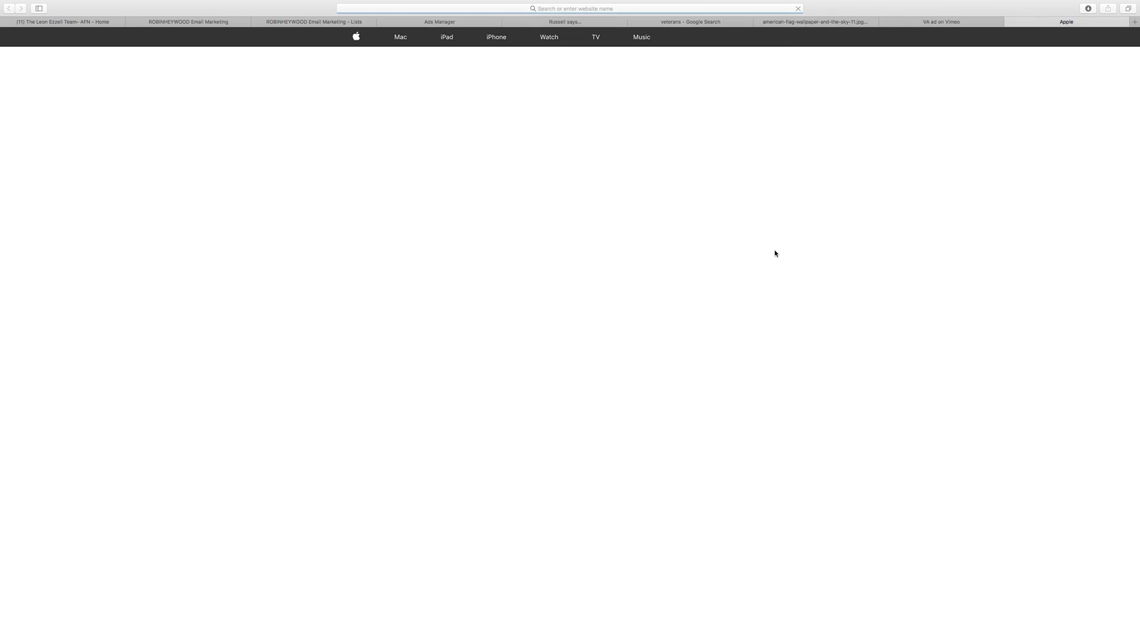
scroll(775, 254, down, 10)
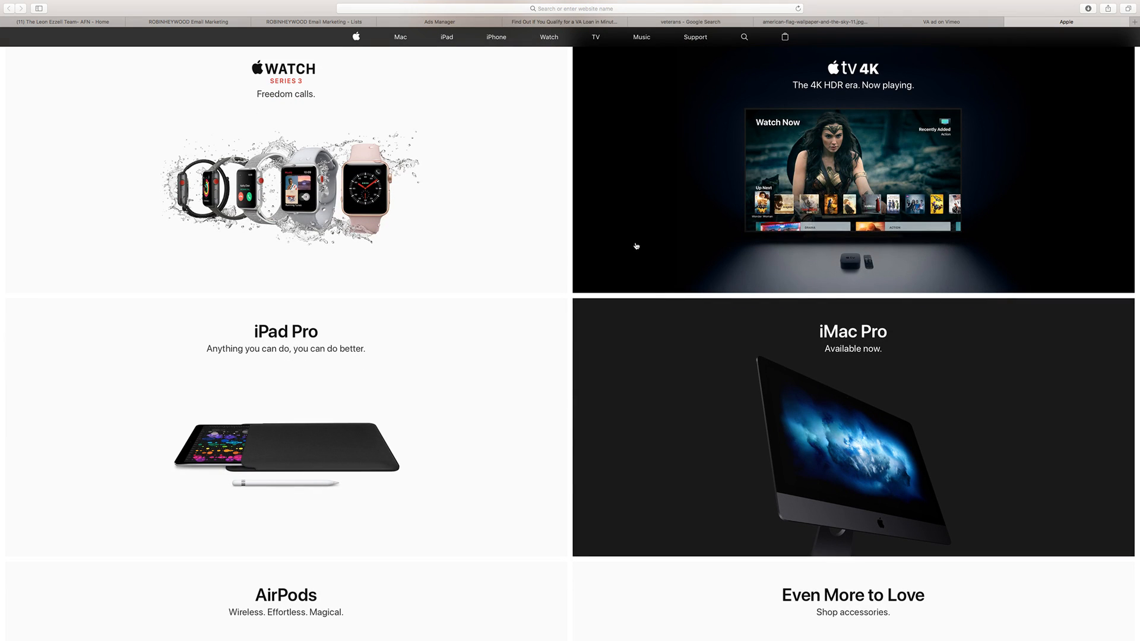
click(726, 10)
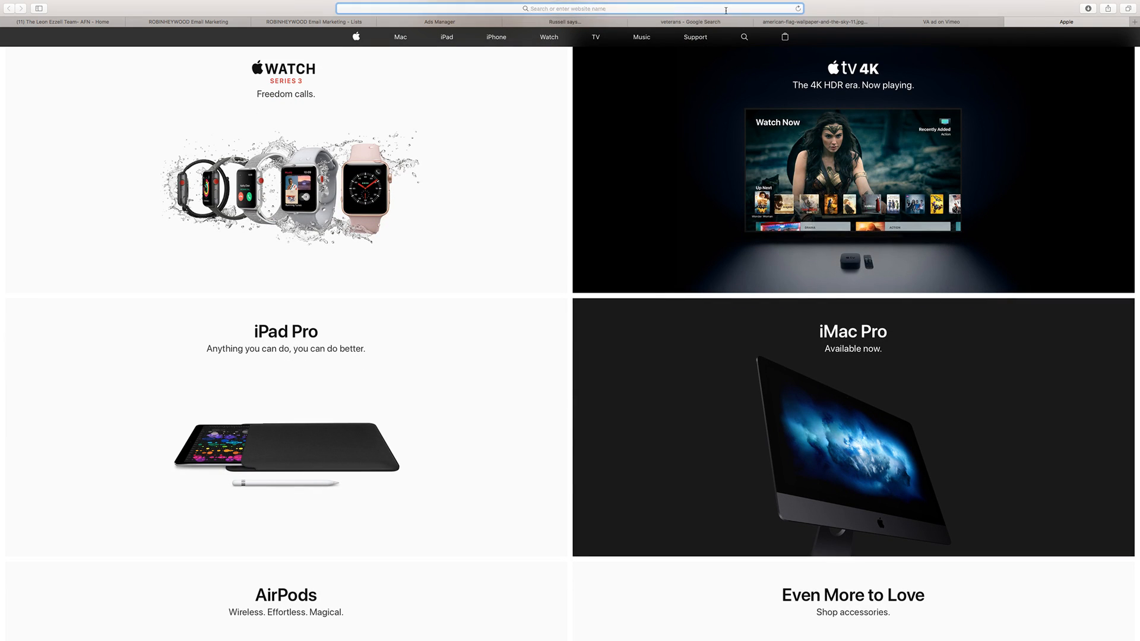
text(branche)
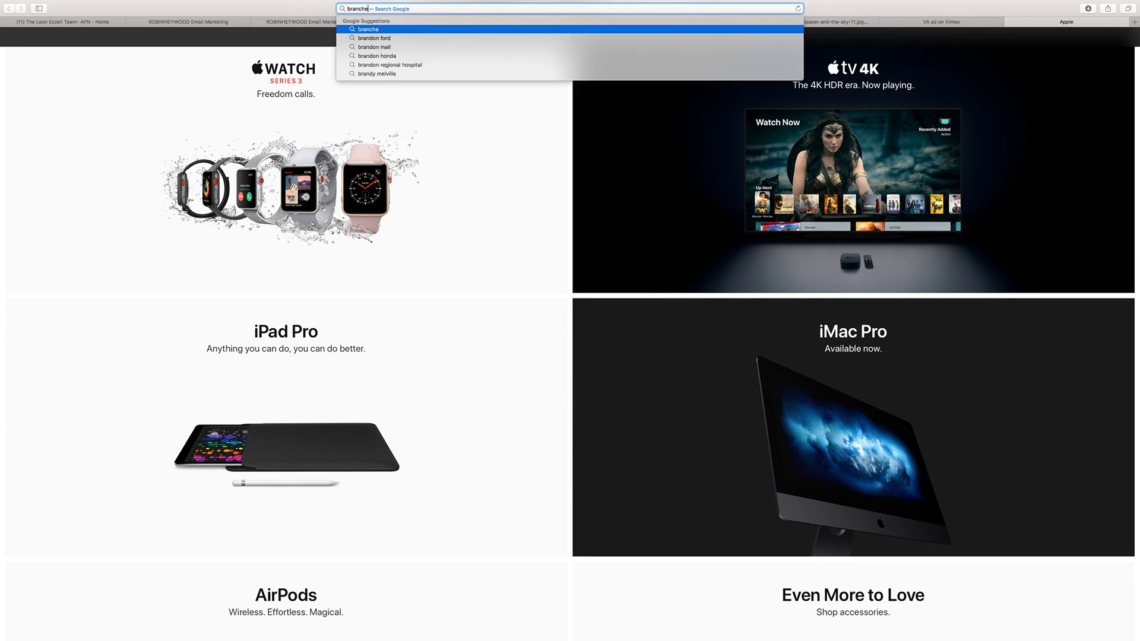
text(s of the mili)
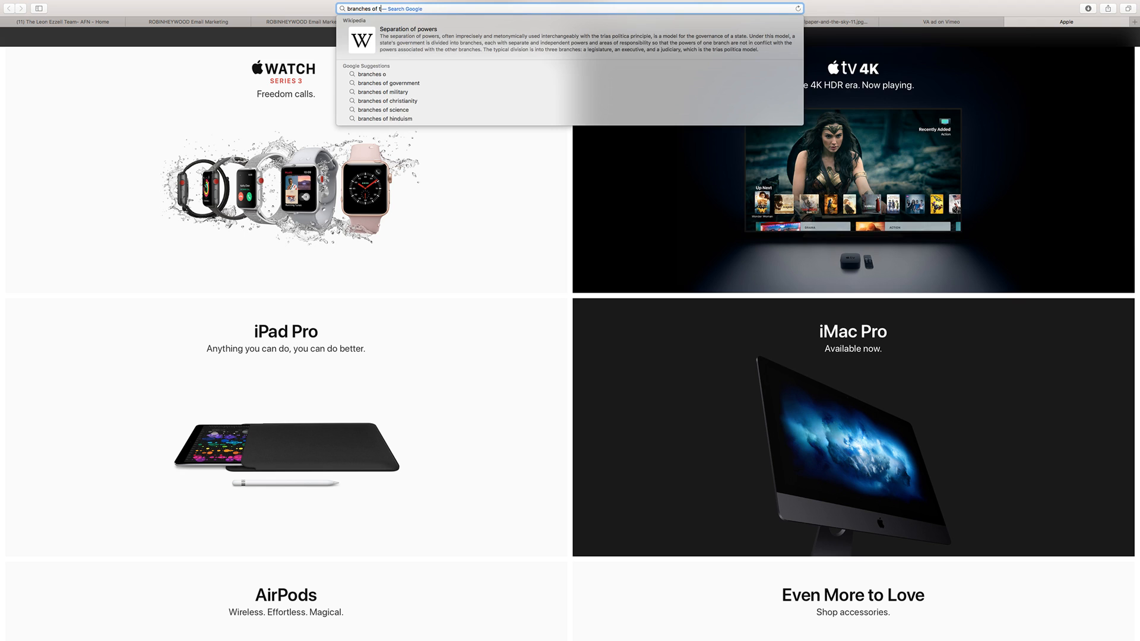
text(tary)
key(Return)
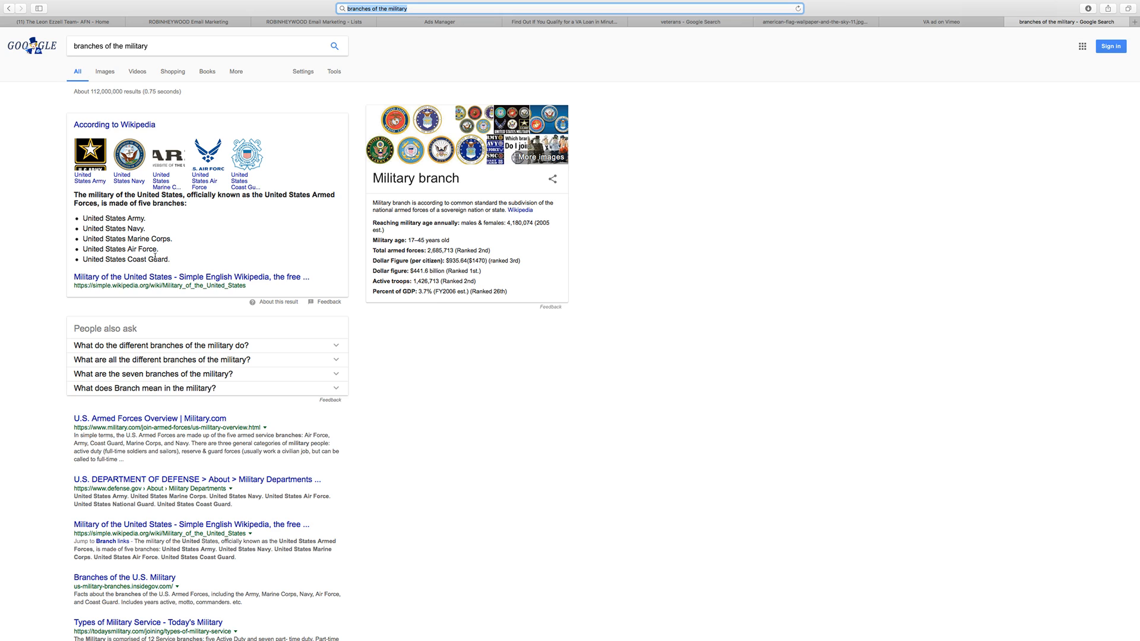
drag(168, 260, 82, 217)
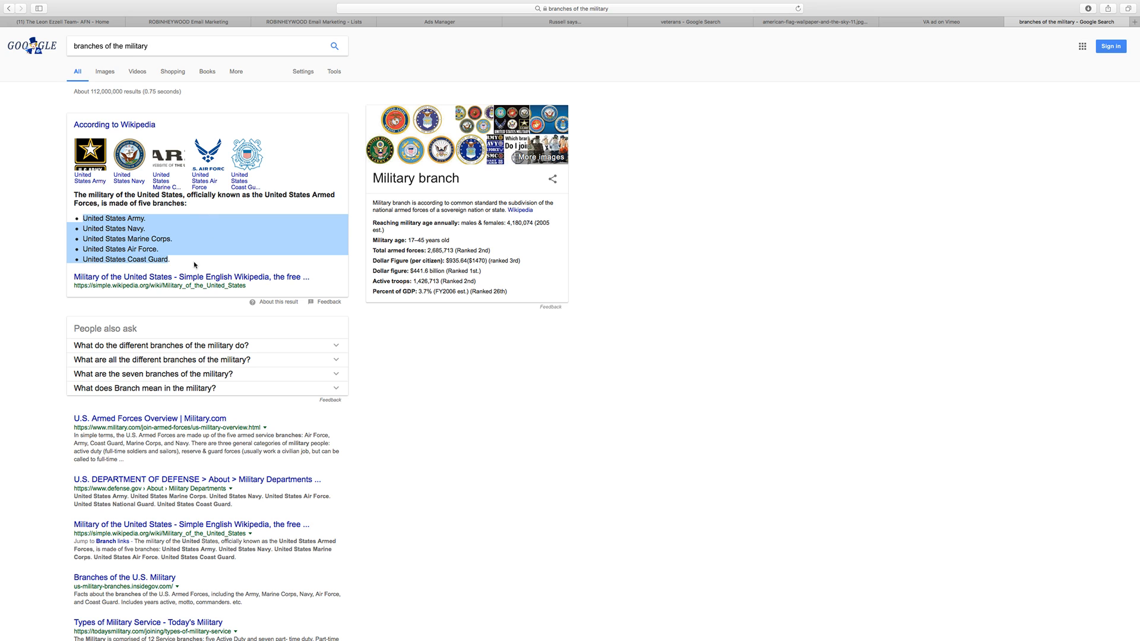
Step: Read the Wikipedia article on the Military of the United States for its branches and return to the ClickFunnels survey editor
click(142, 278)
scroll(400, 279, down, 1)
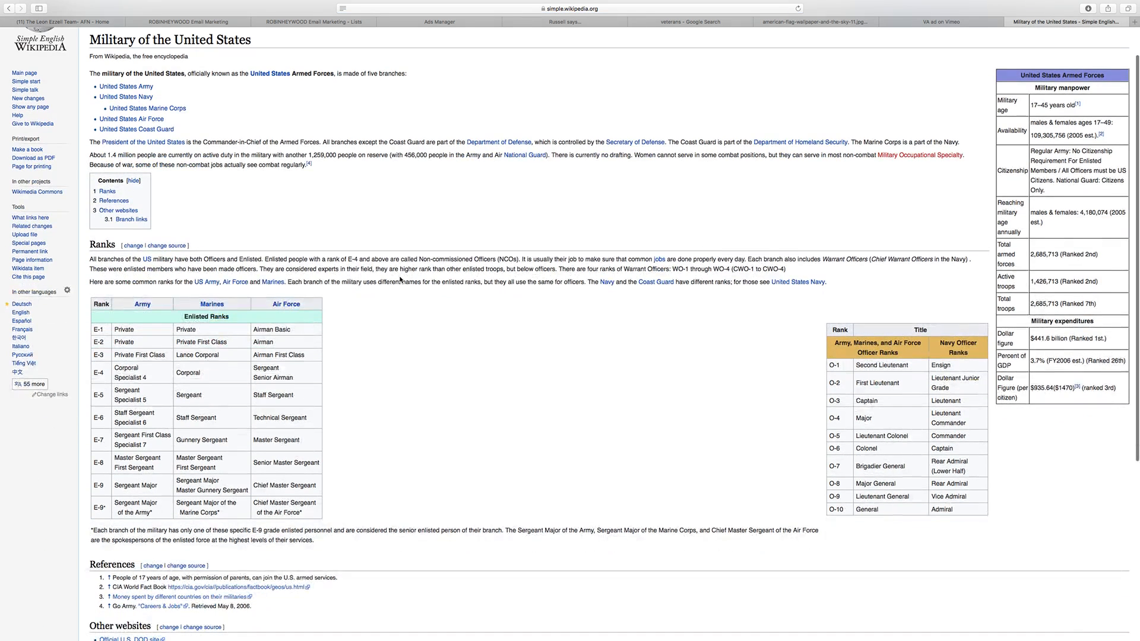
scroll(401, 279, down, 2)
scroll(318, 291, down, 5)
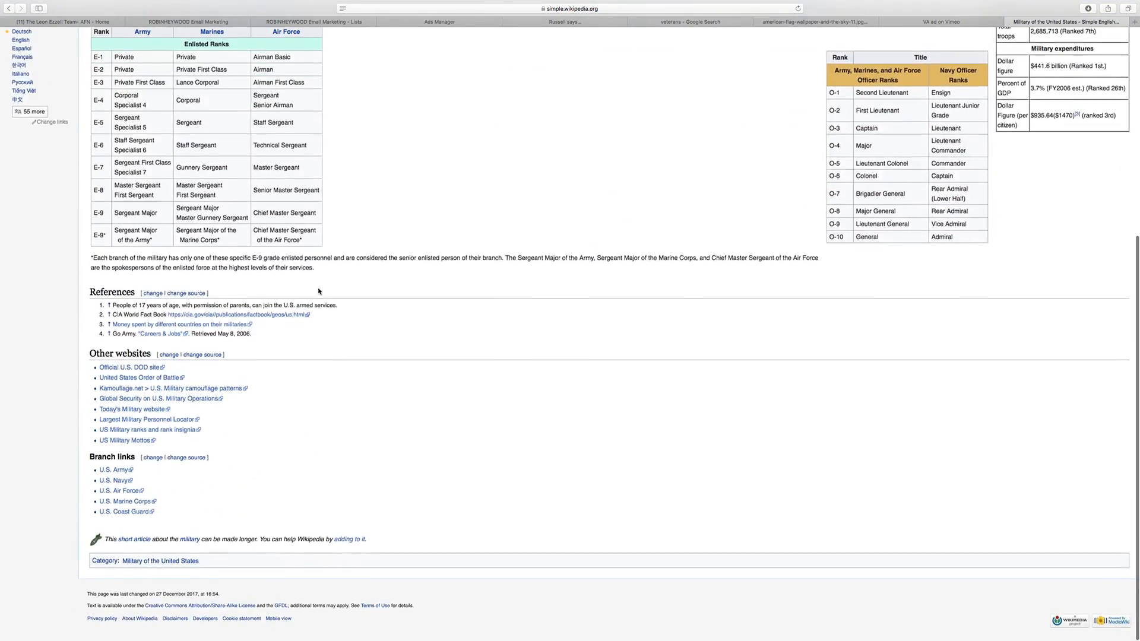
scroll(238, 213, up, 10)
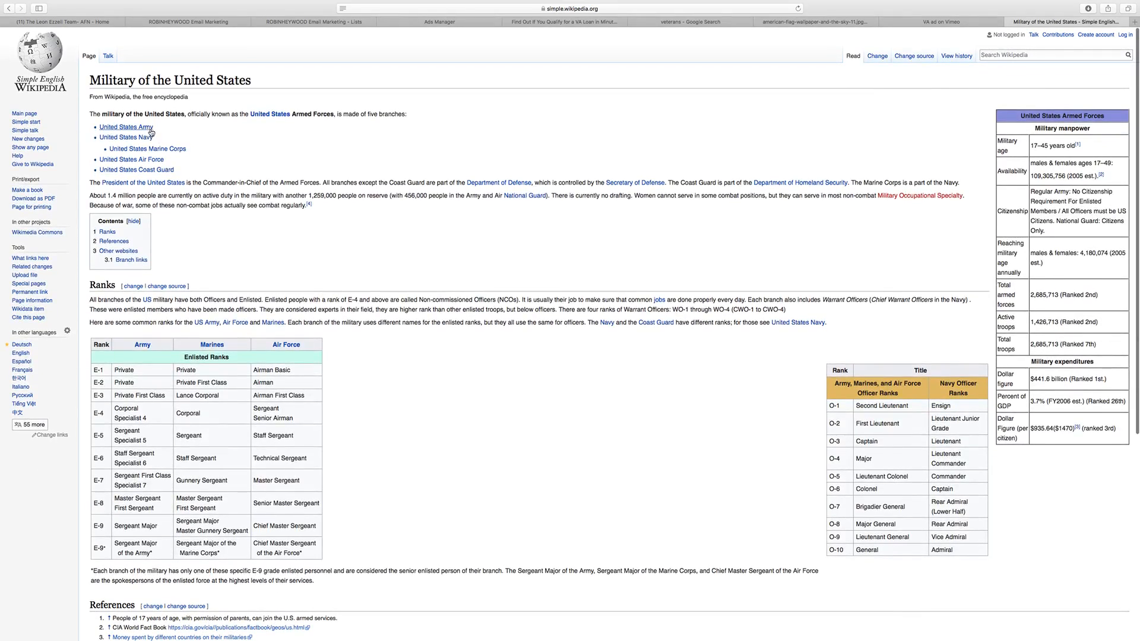
mouse_move(178, 149)
scroll(1054, 439, down, 1)
scroll(1055, 439, up, 1)
click(441, 22)
click(564, 23)
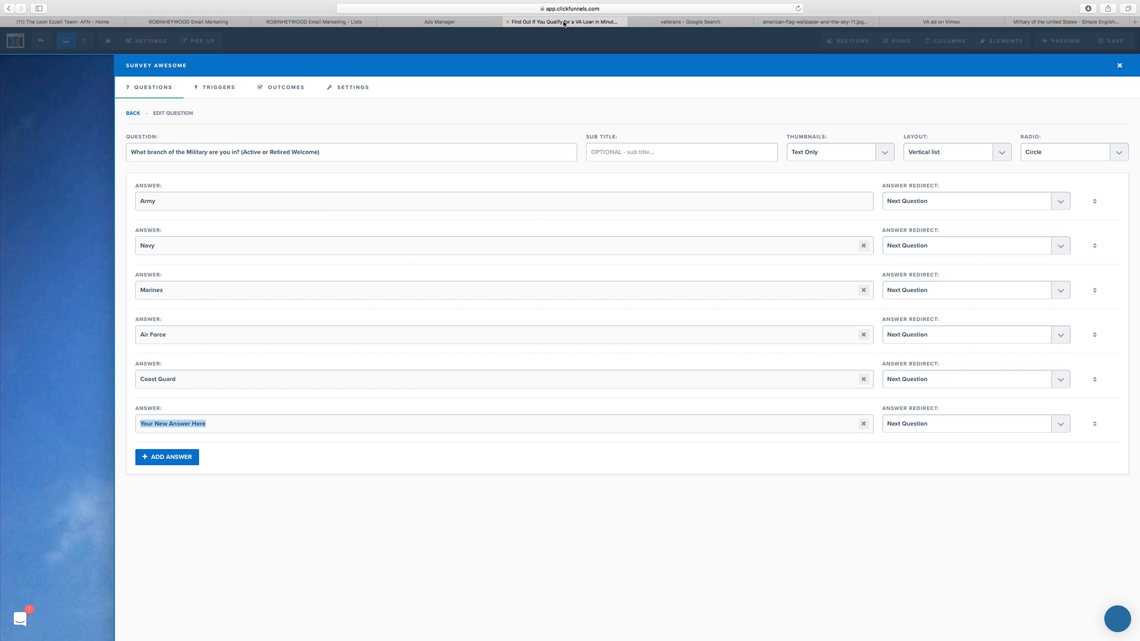
click(654, 535)
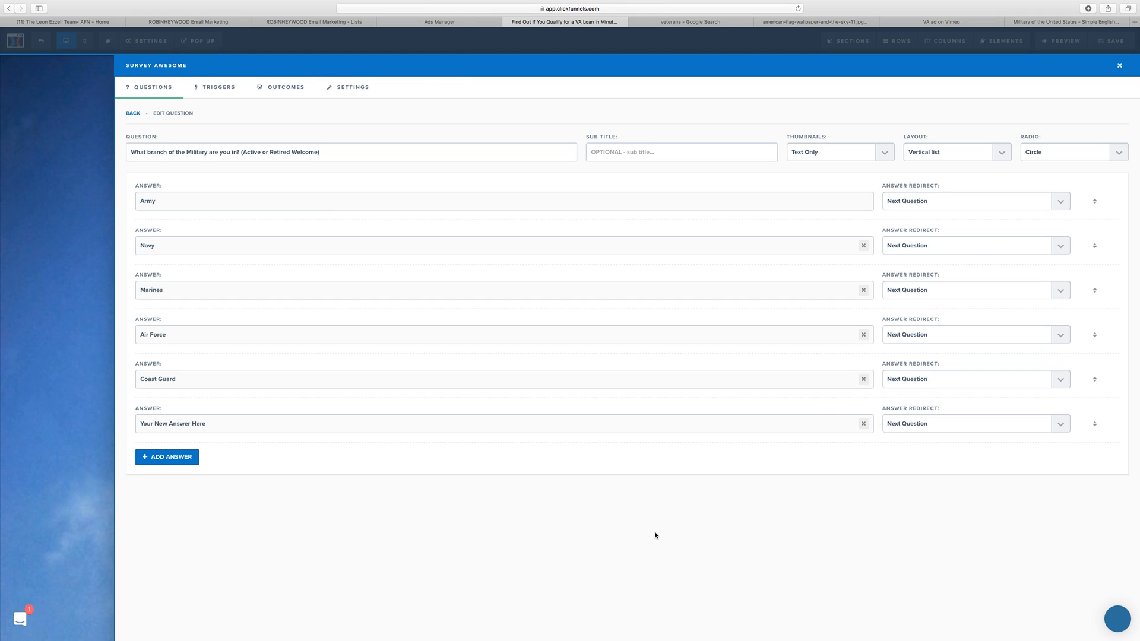
Step: Review the survey's triggers, outcomes and settings
click(218, 88)
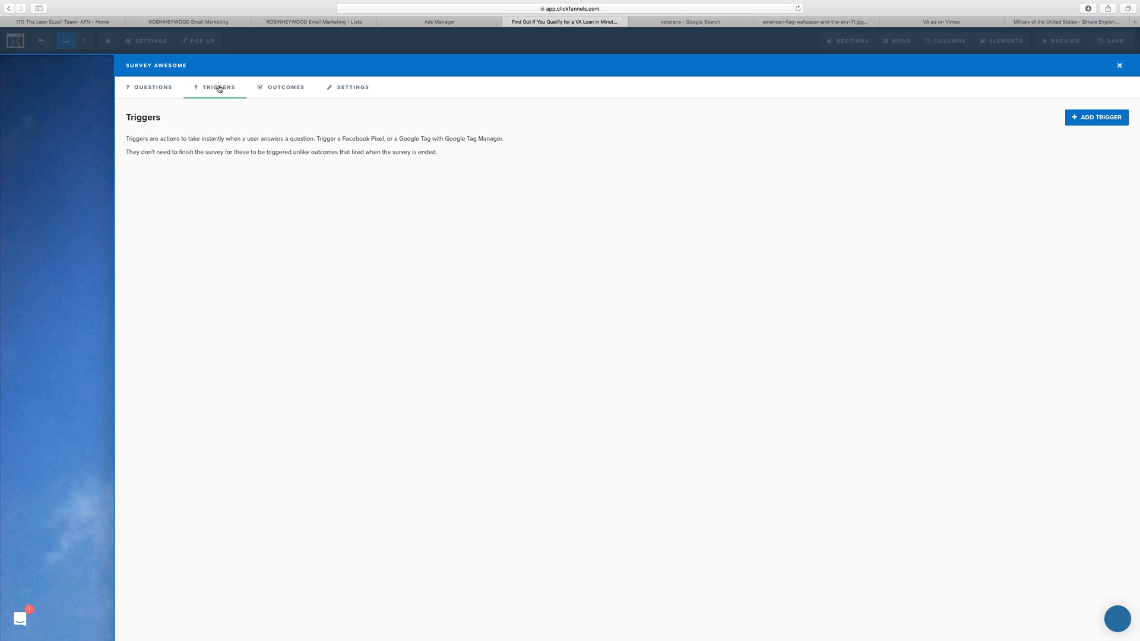
click(274, 92)
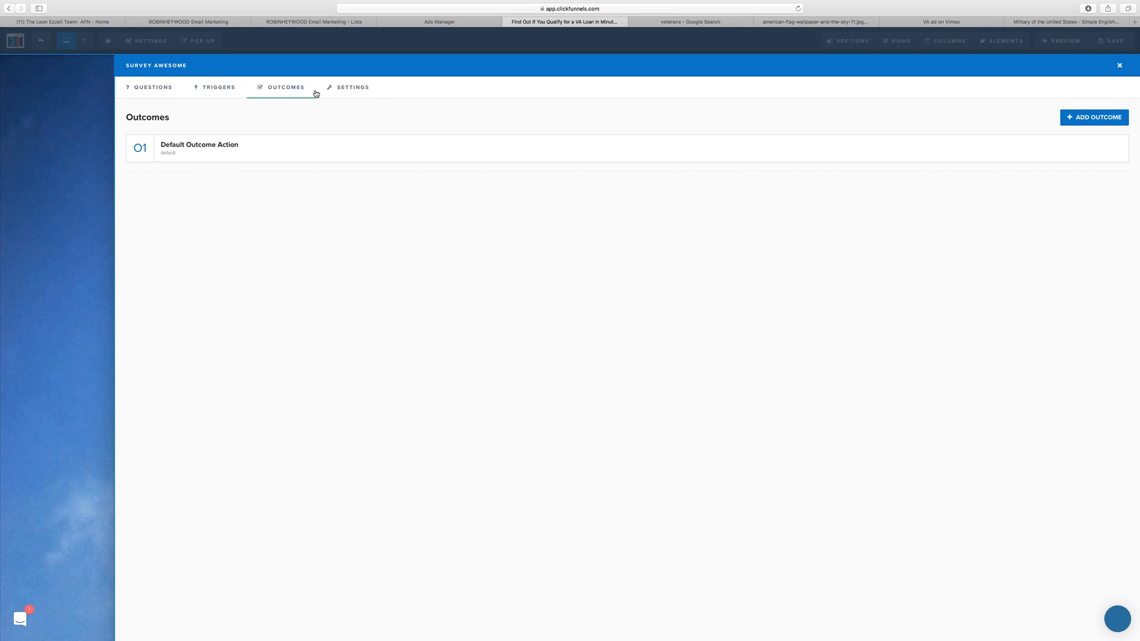
click(365, 89)
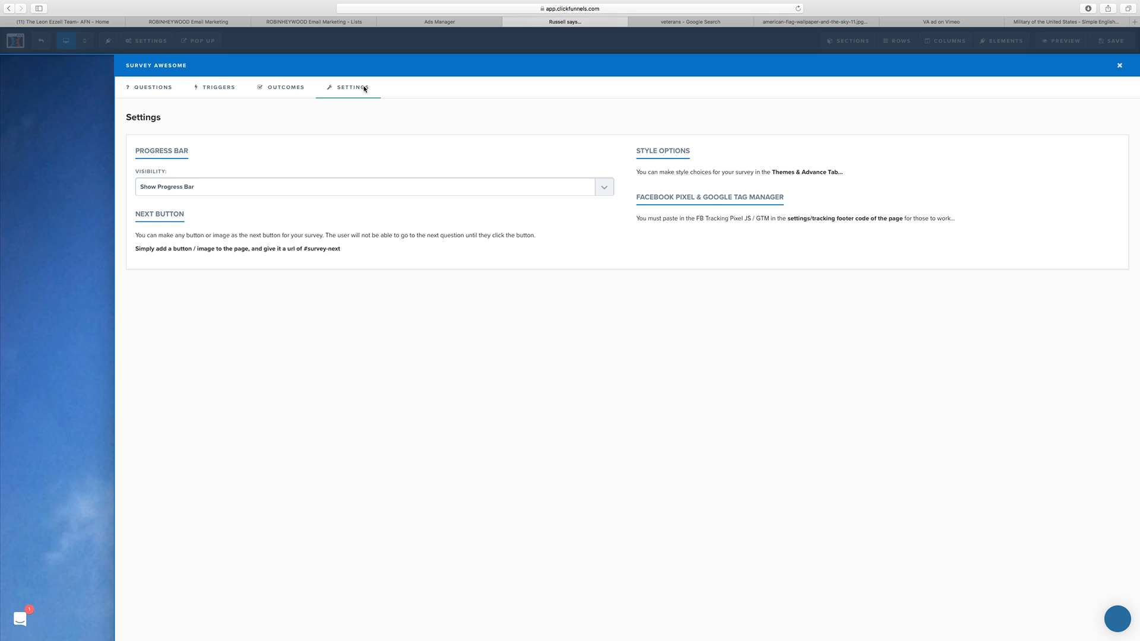
click(285, 97)
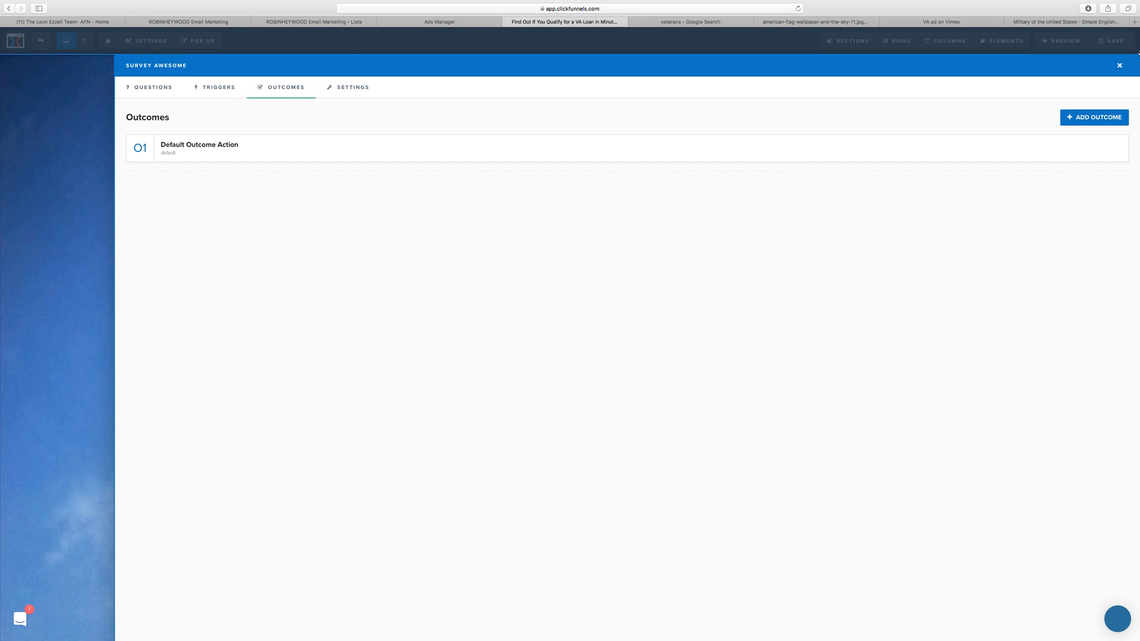
Step: Close the survey editor to check the survey on the opt-in page, and reopen the survey options
click(1119, 65)
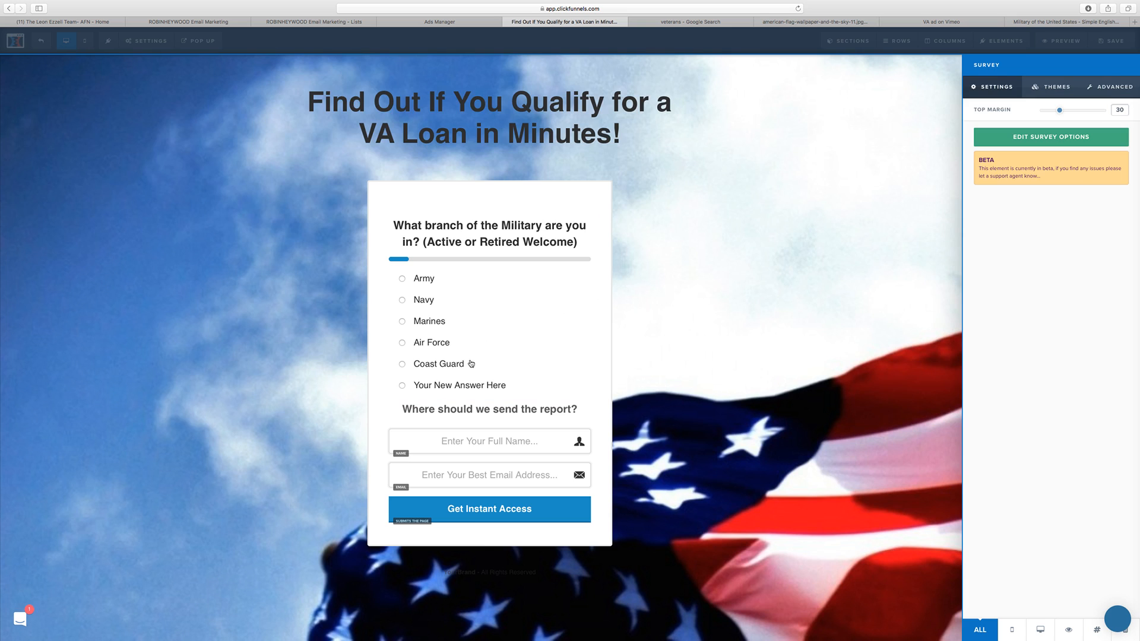
click(660, 389)
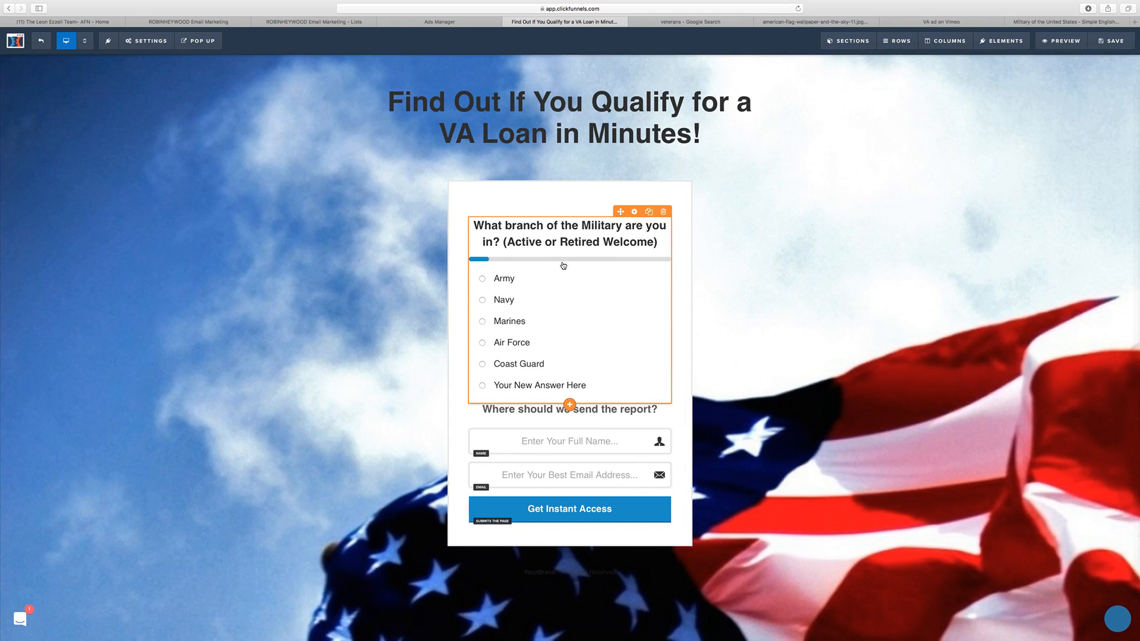
click(633, 349)
click(1052, 138)
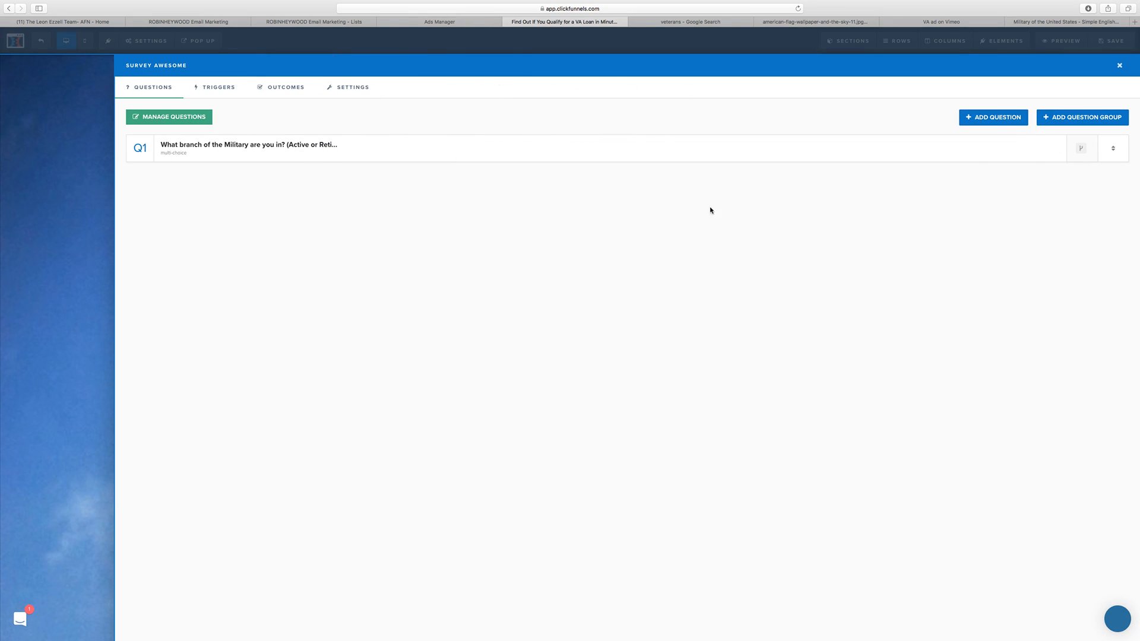
click(1060, 124)
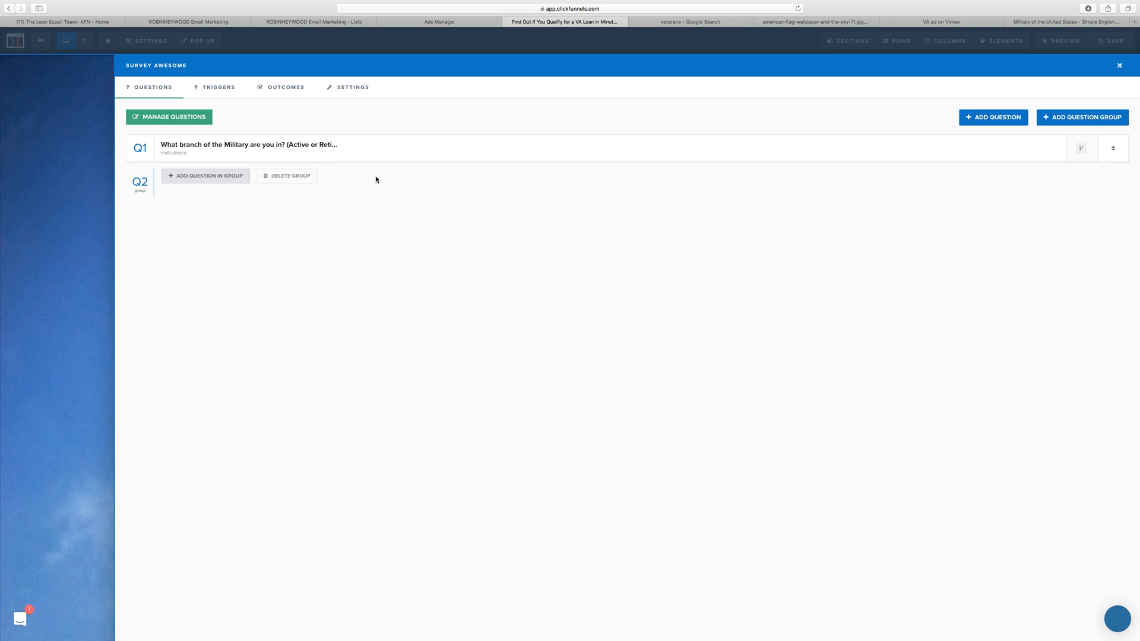
click(299, 179)
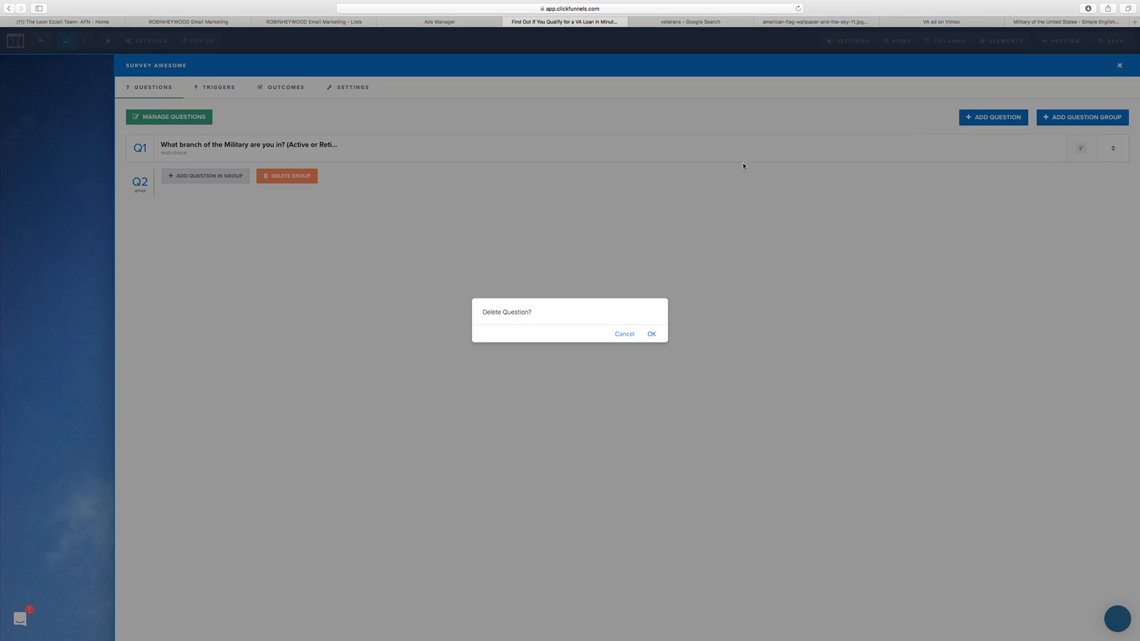
click(651, 335)
Step: Add a multiple choice question to the survey with the text "Are you in North Carolina?"
click(997, 122)
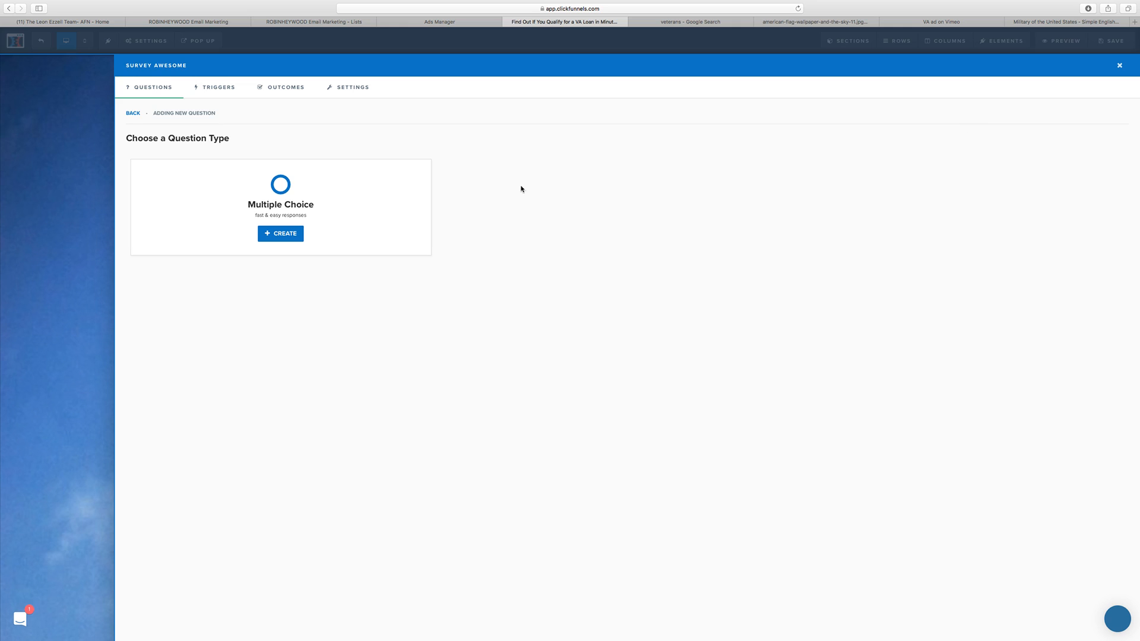
click(296, 235)
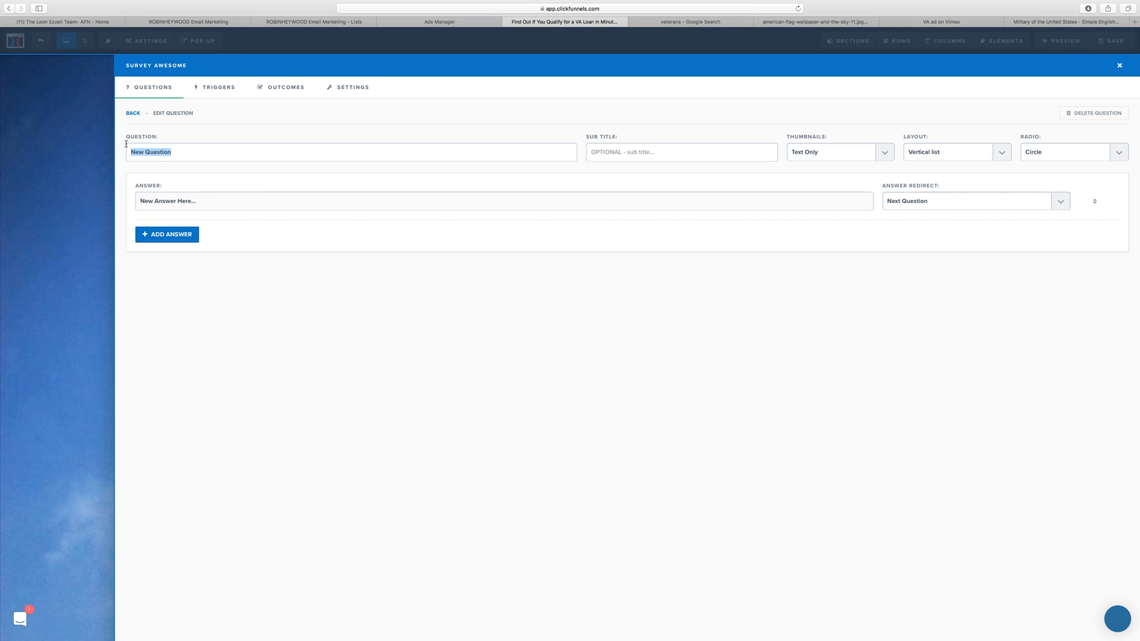
text(Are you in North Carlo)
key(BackSpace)
key(BackSpace)
key(BackSpace)
text(olina)
Step: Give the North Carolina question the answers "Yes" and "No", and set the No answer's redirect to End Survey
drag(187, 201, 125, 204)
text(Yes)
click(172, 235)
text(No)
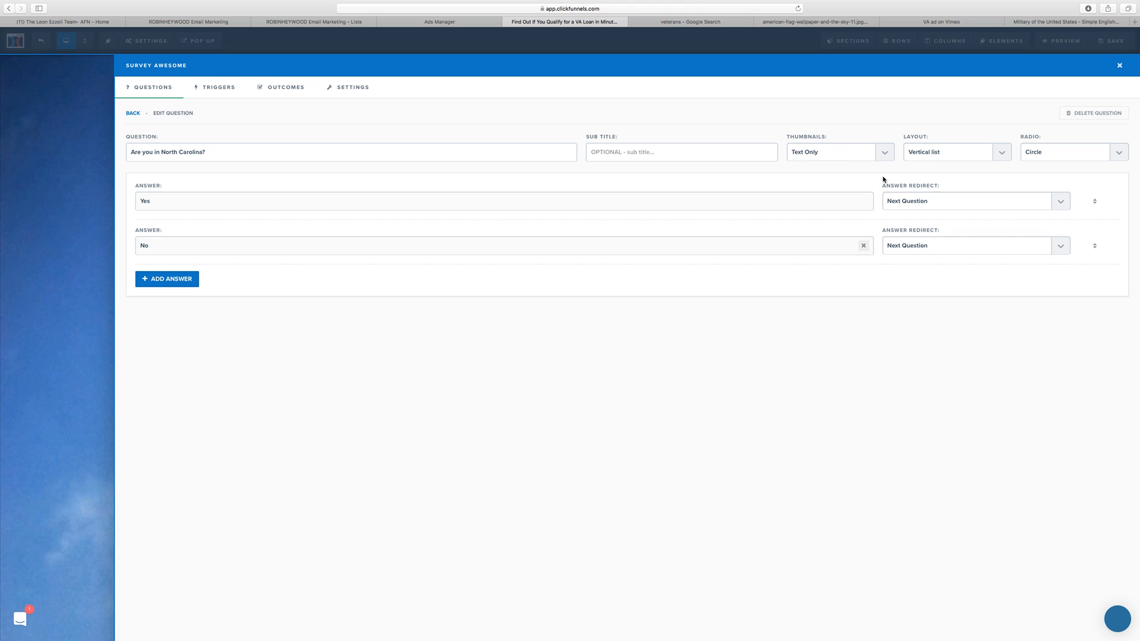
click(985, 247)
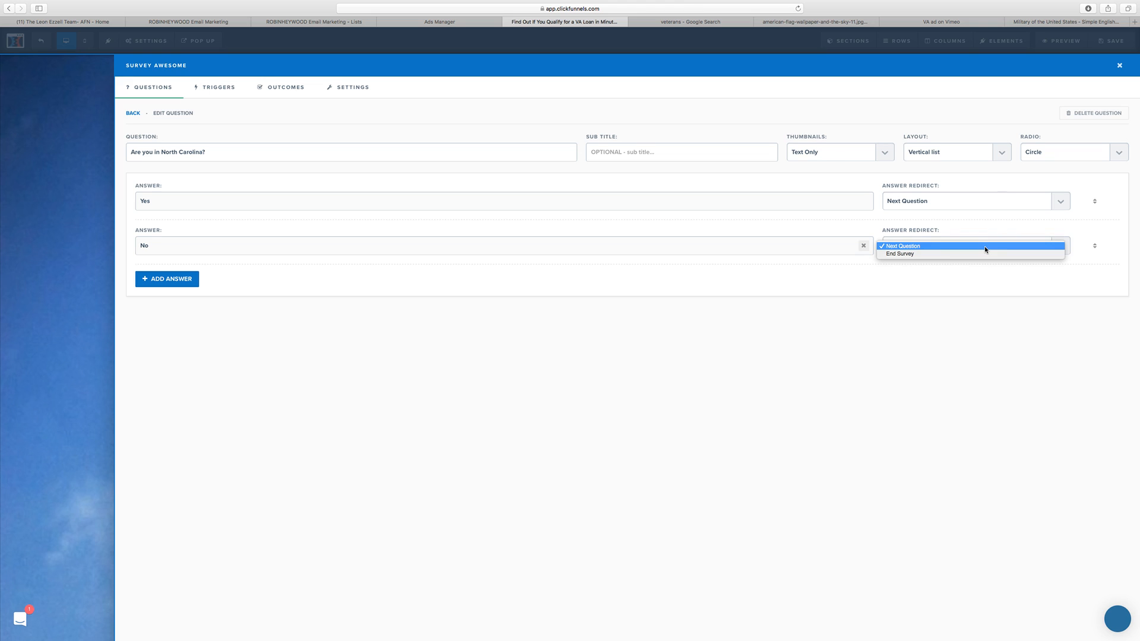
click(983, 254)
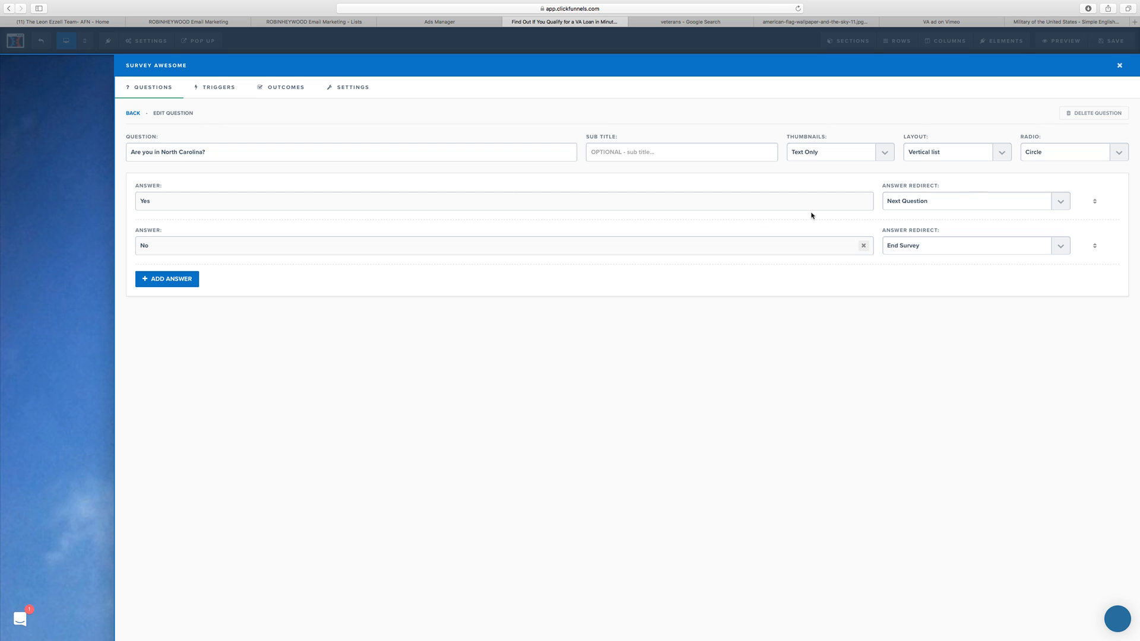
Step: Review the Yes answer's redirect choices and the page action choices of the survey's Default Outcome Action
click(974, 195)
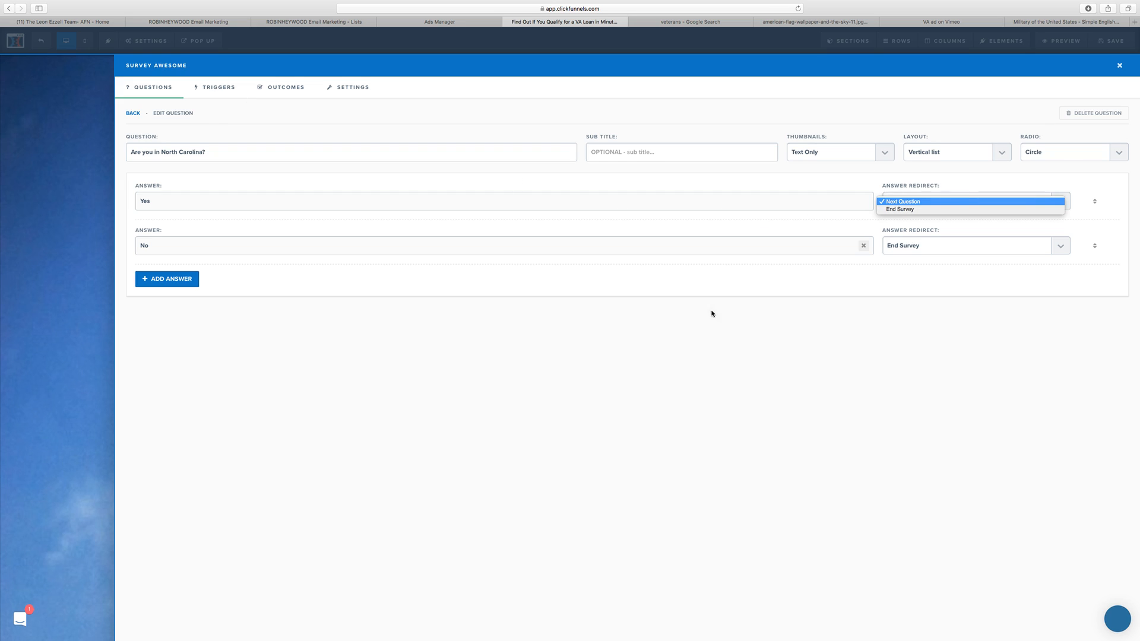
click(776, 429)
click(276, 87)
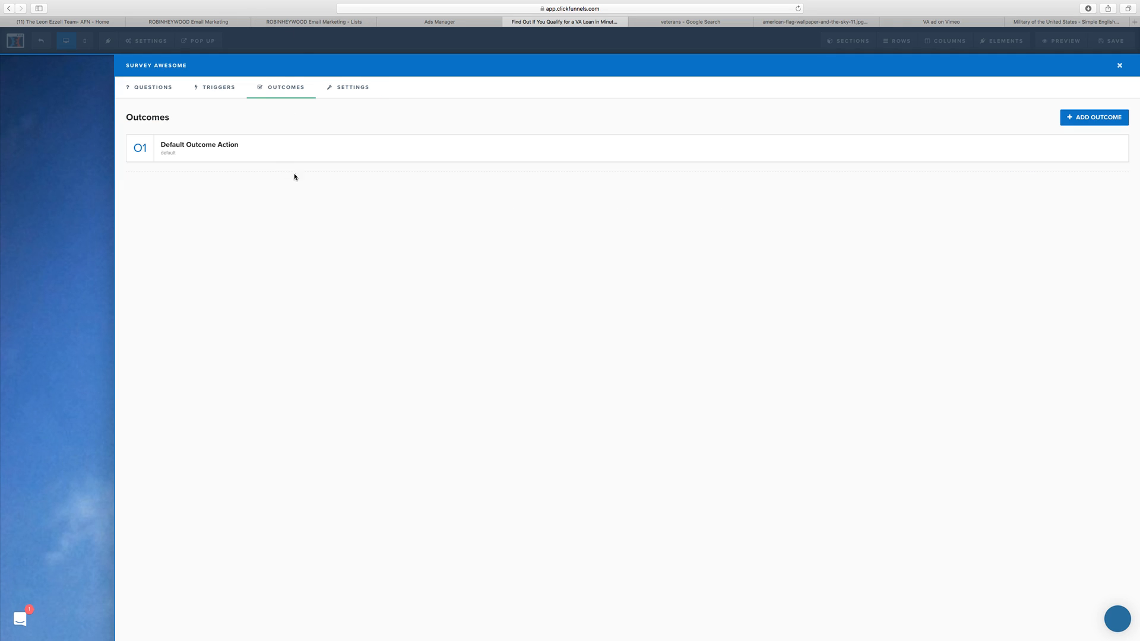
click(225, 148)
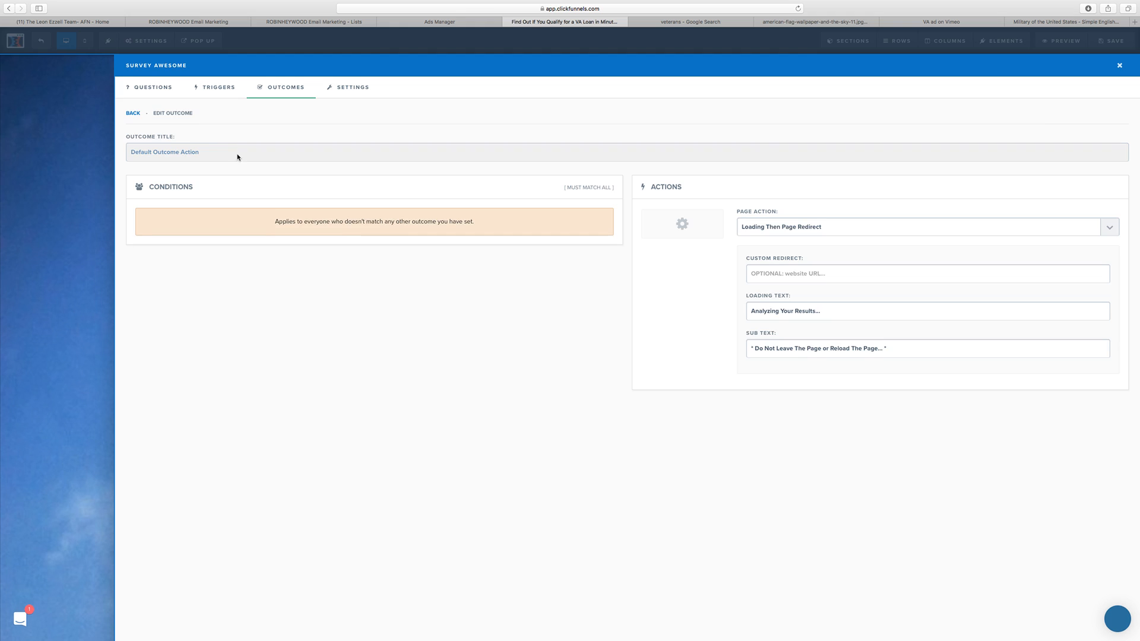
click(837, 225)
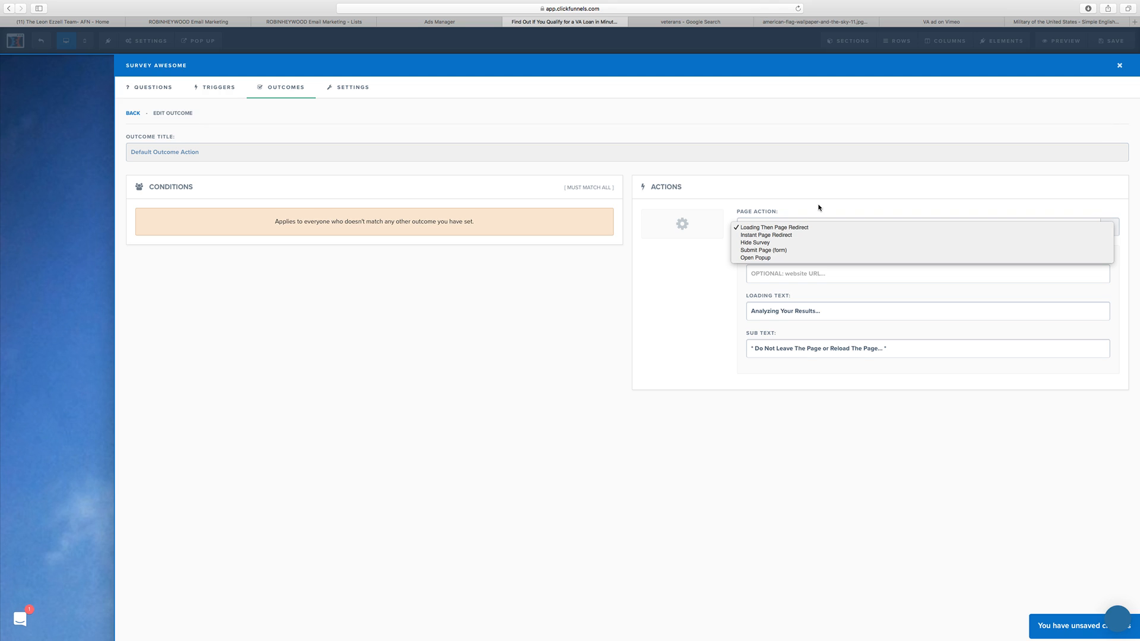
click(554, 310)
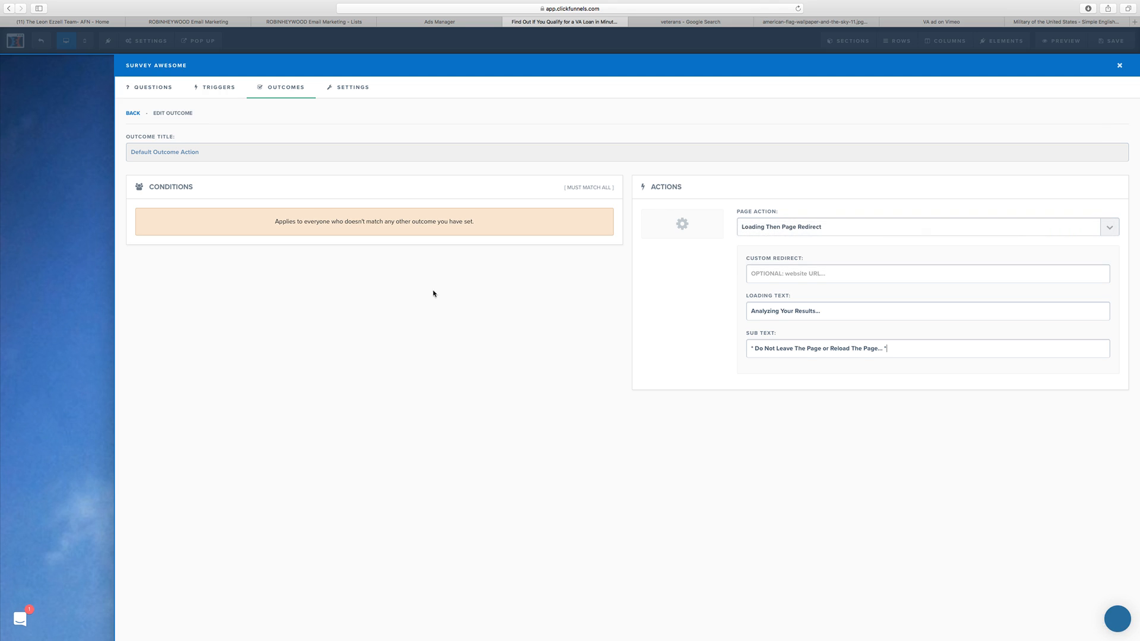
Step: Change the placeholder answer of the military branch question to "National Guard"
click(134, 94)
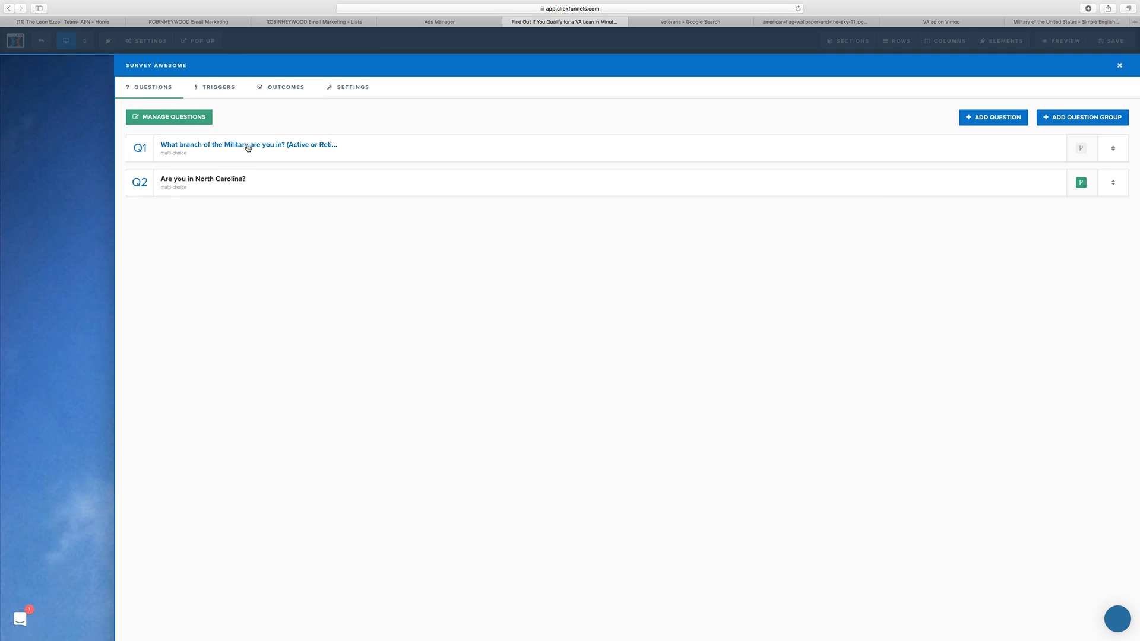
click(248, 145)
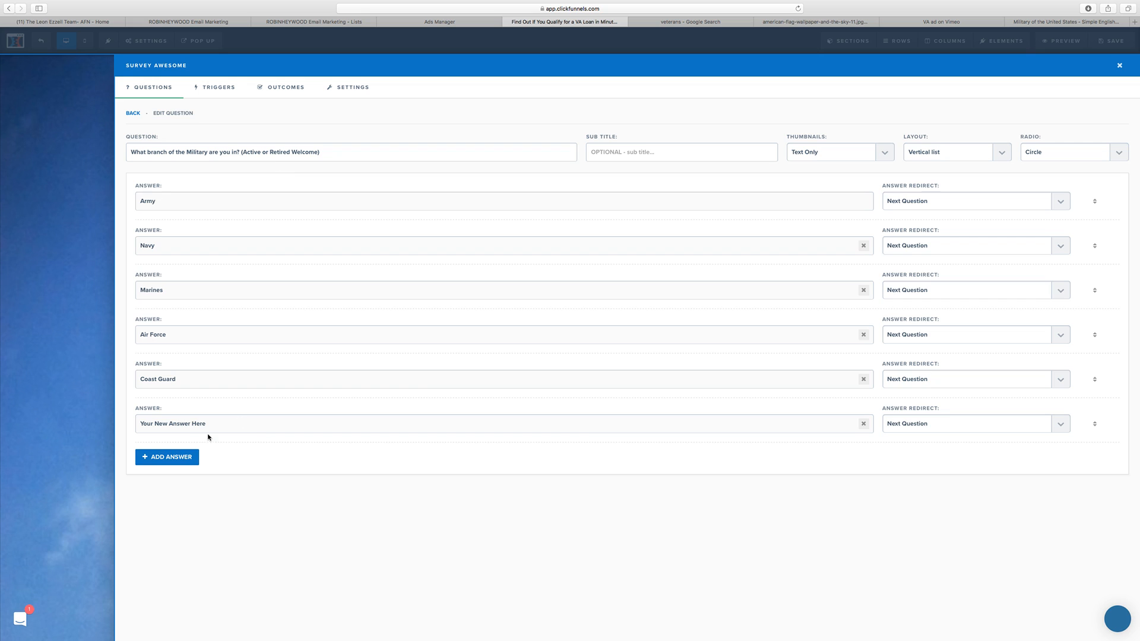
drag(206, 423, 141, 420)
text(National Guard)
Step: Add the answers "Department of Defense" and "Military Spouse" to the military branch question
click(178, 460)
text(D)
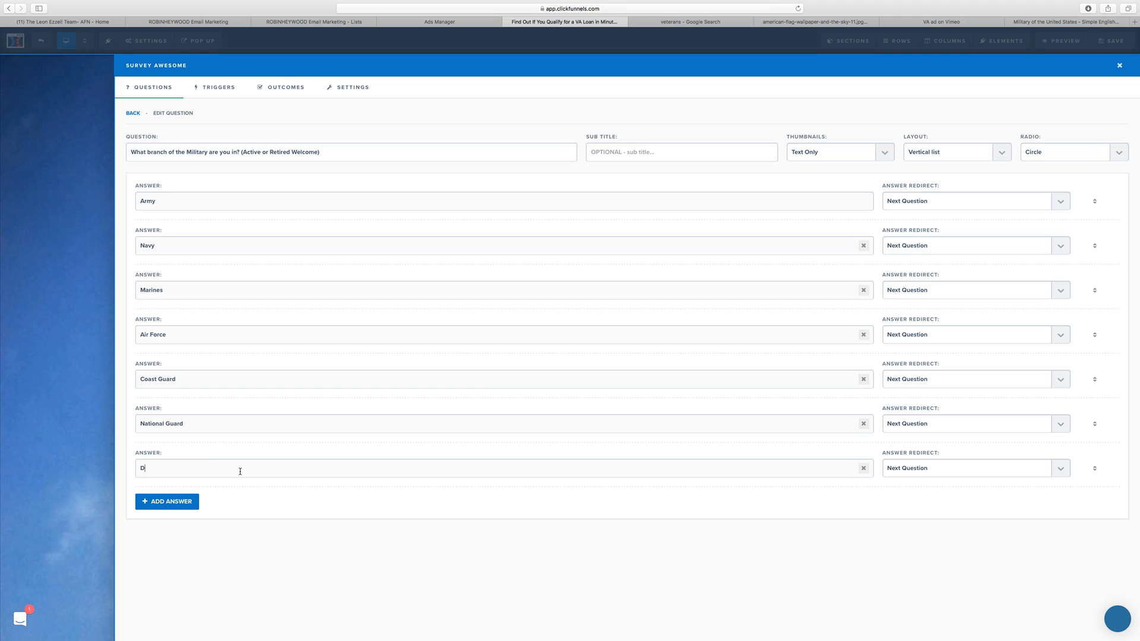
text(epartment of Defend)
click(172, 502)
text(Mili)
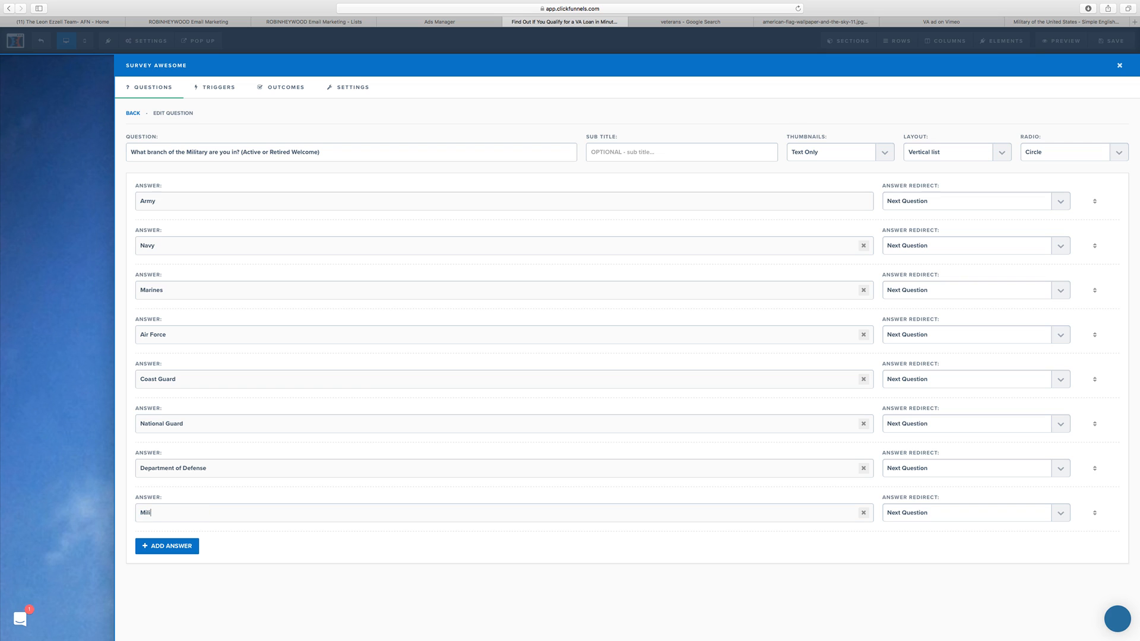
text(tary Spou)
key(BackSpace)
text(ouse)
click(190, 549)
text(Othe)
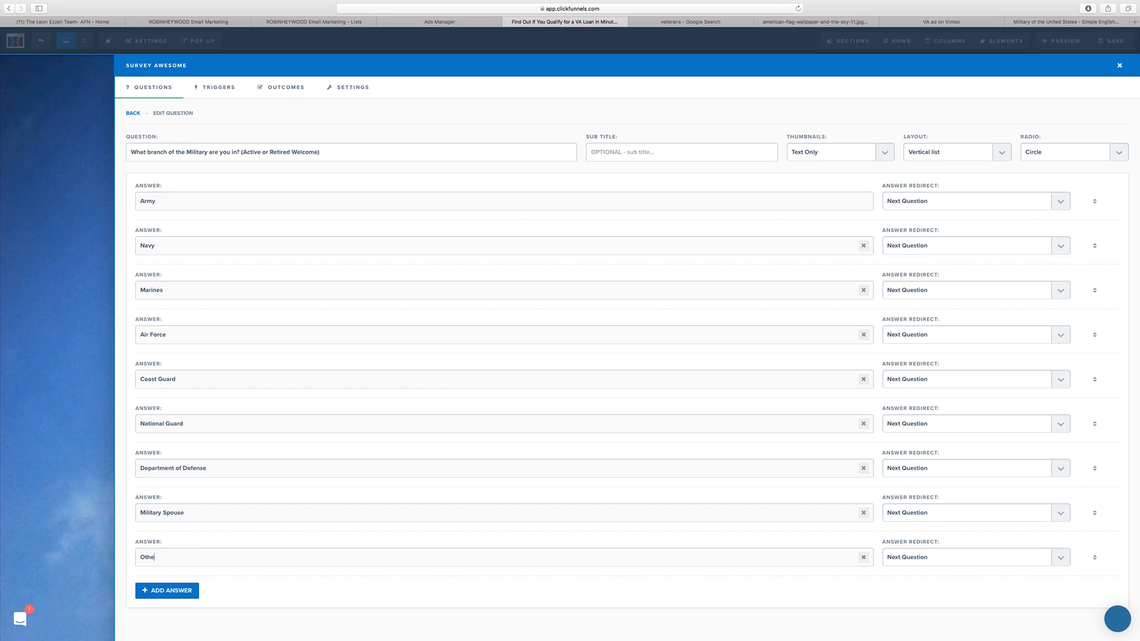
text(r VA Eli)
key(BackSpace)
key(BackSpace)
key(BackSpace)
key(super+a)
key(BackSpace)
click(865, 558)
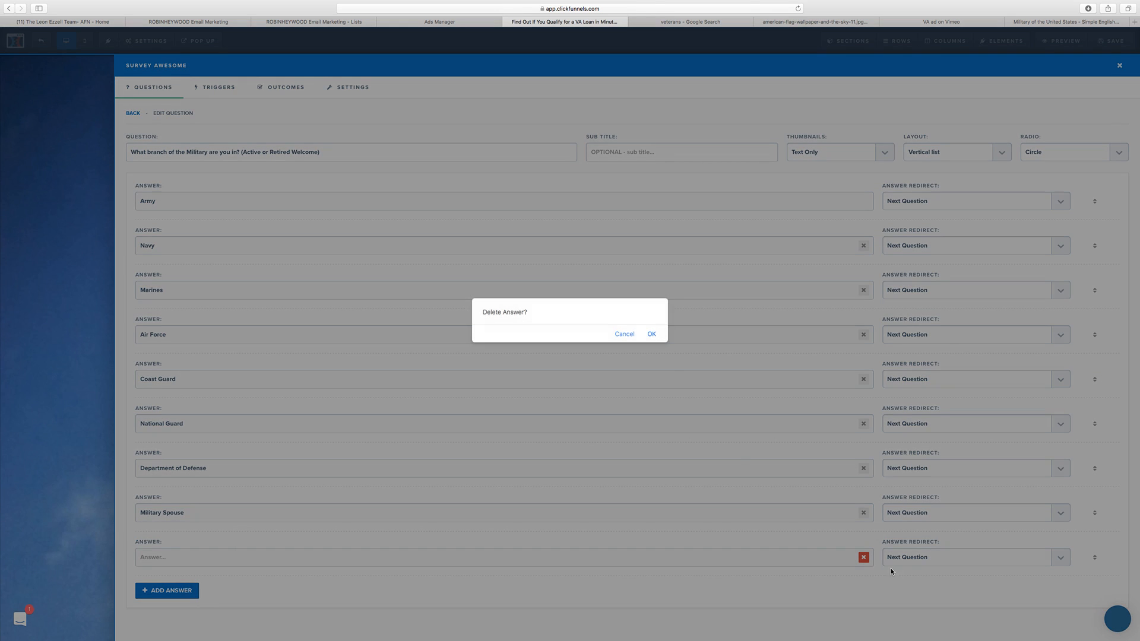
click(651, 334)
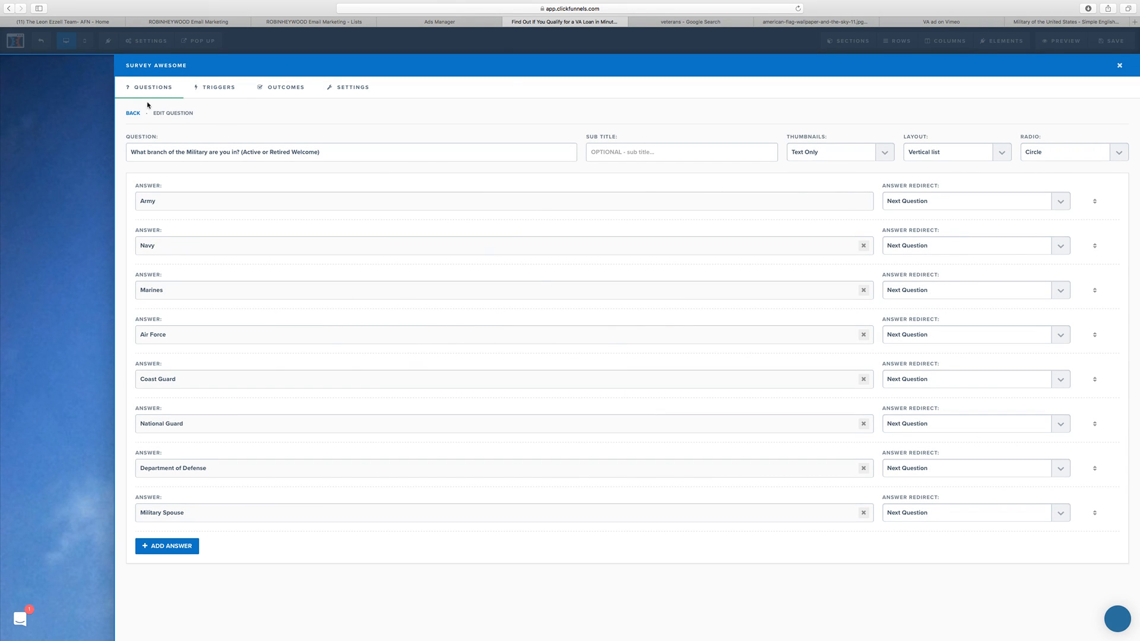
Step: Set the page action of the survey's Default Outcome Action to Open Popup and close the survey editor
click(228, 91)
click(300, 93)
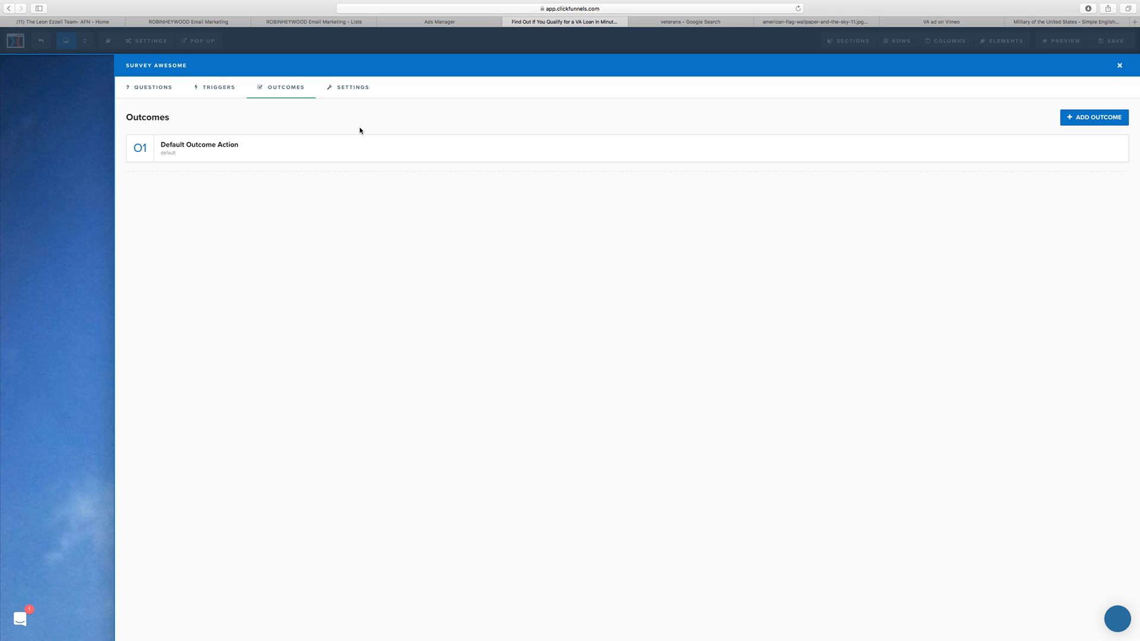
click(324, 148)
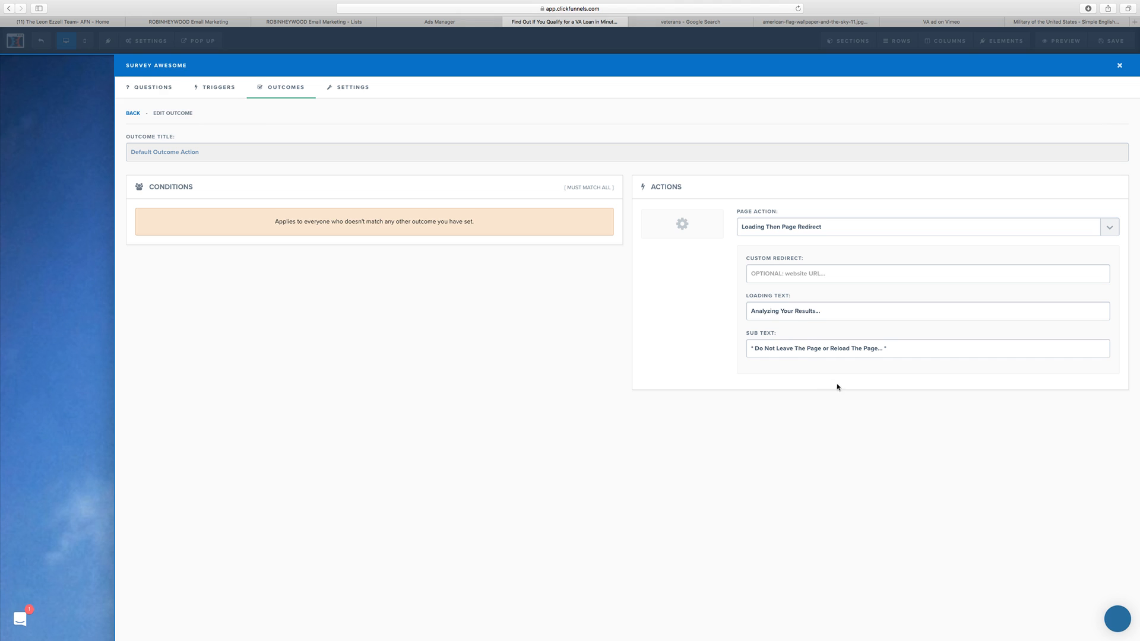
click(772, 228)
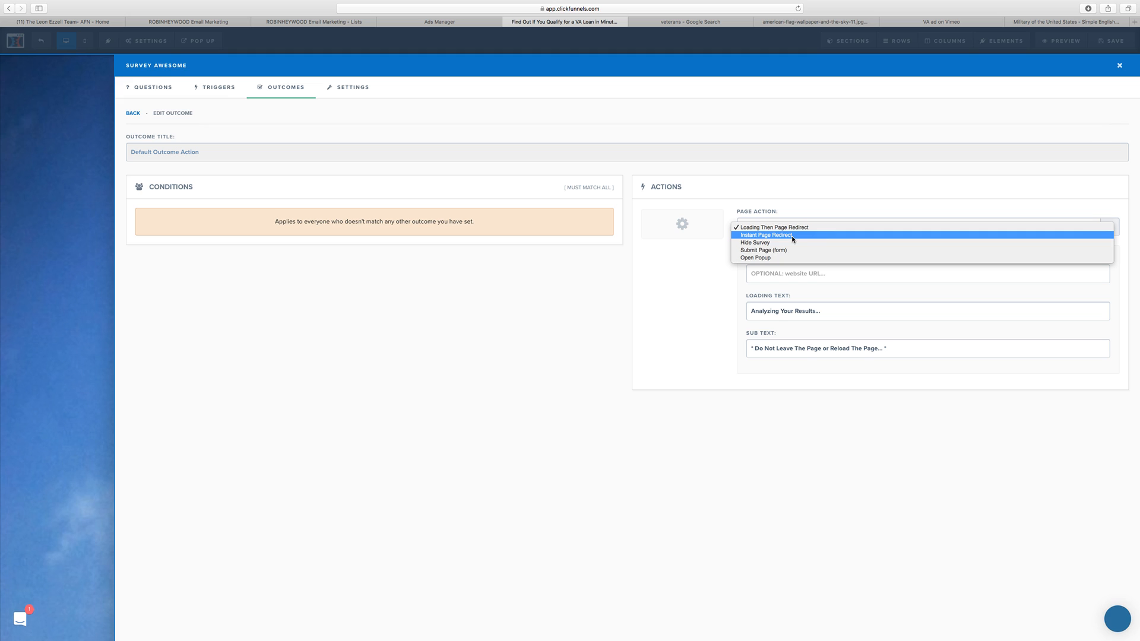
click(793, 258)
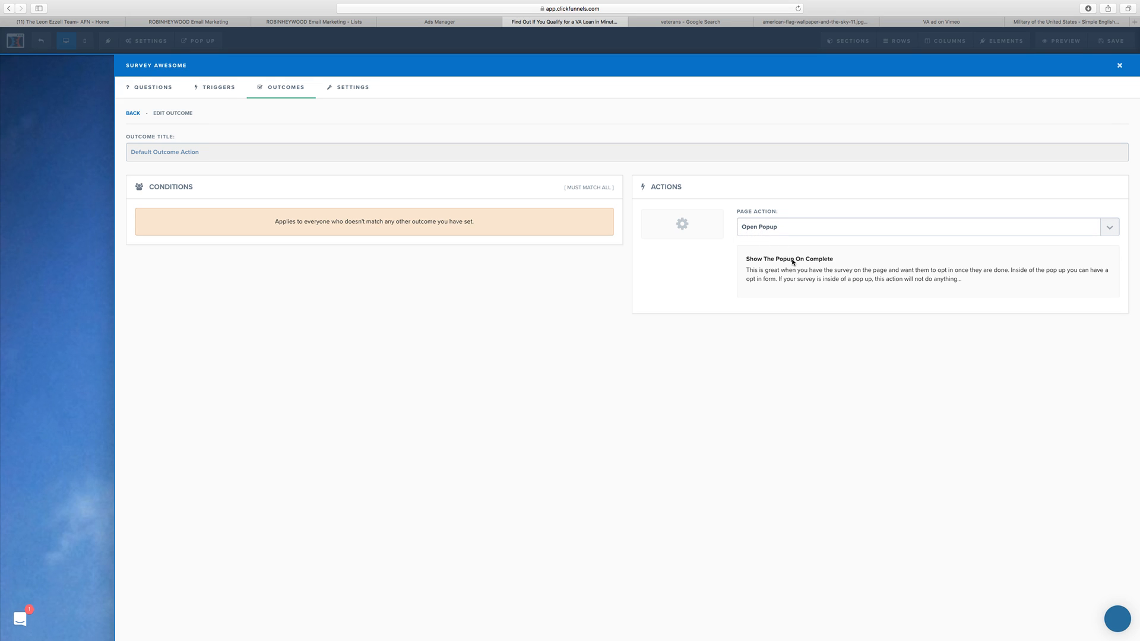
click(1121, 69)
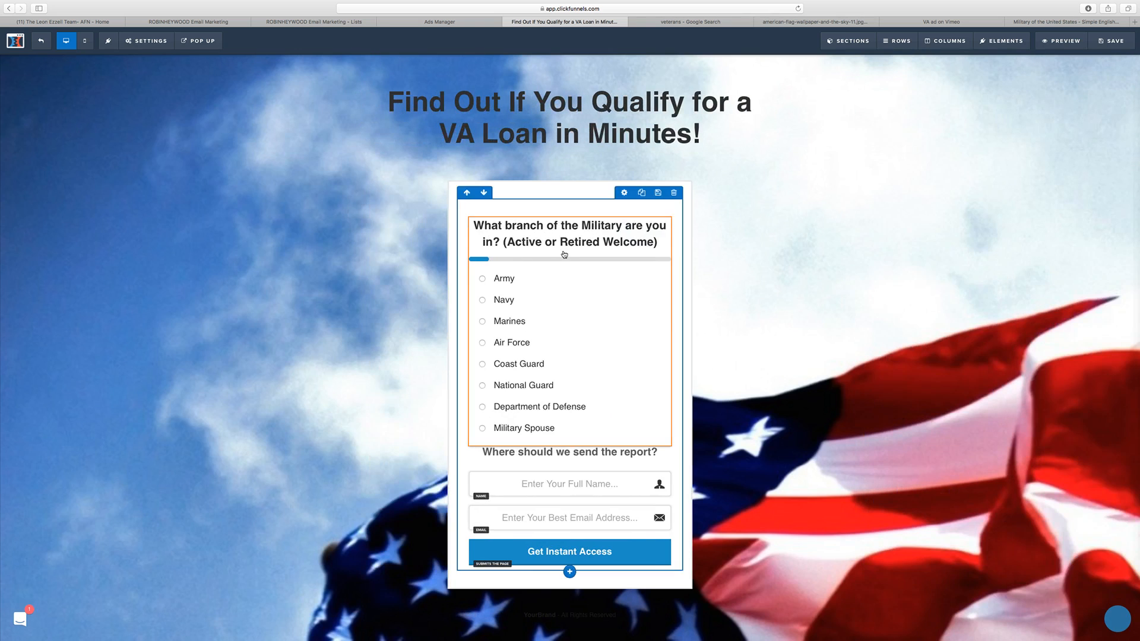
Step: Open the page's pop-up and add a one-column row containing a headline element
mouse_move(211, 47)
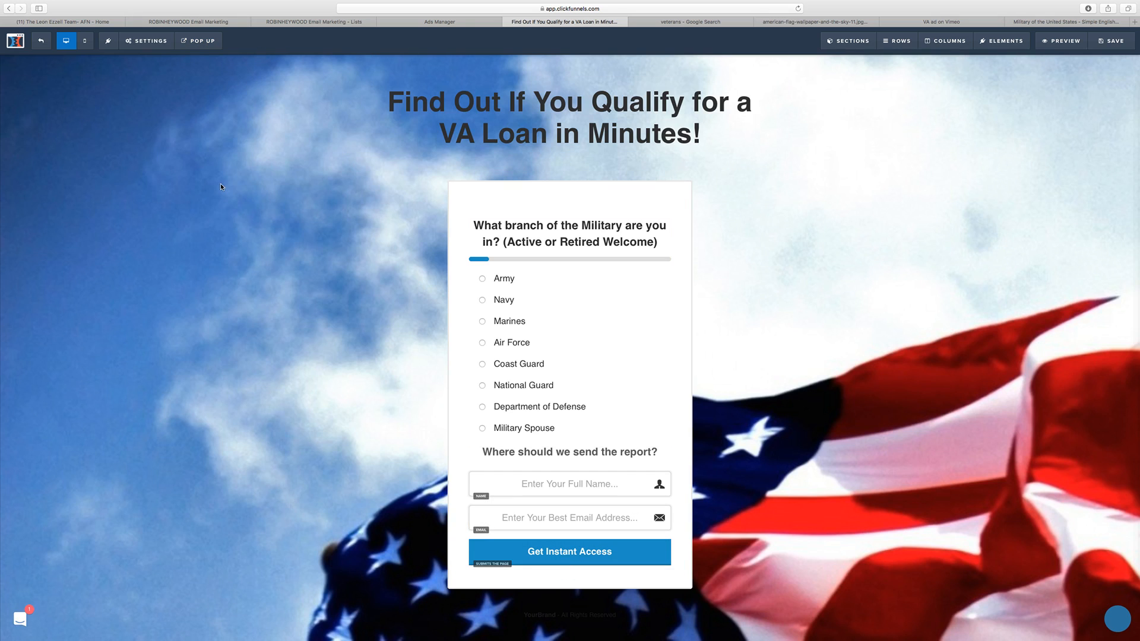
click(204, 58)
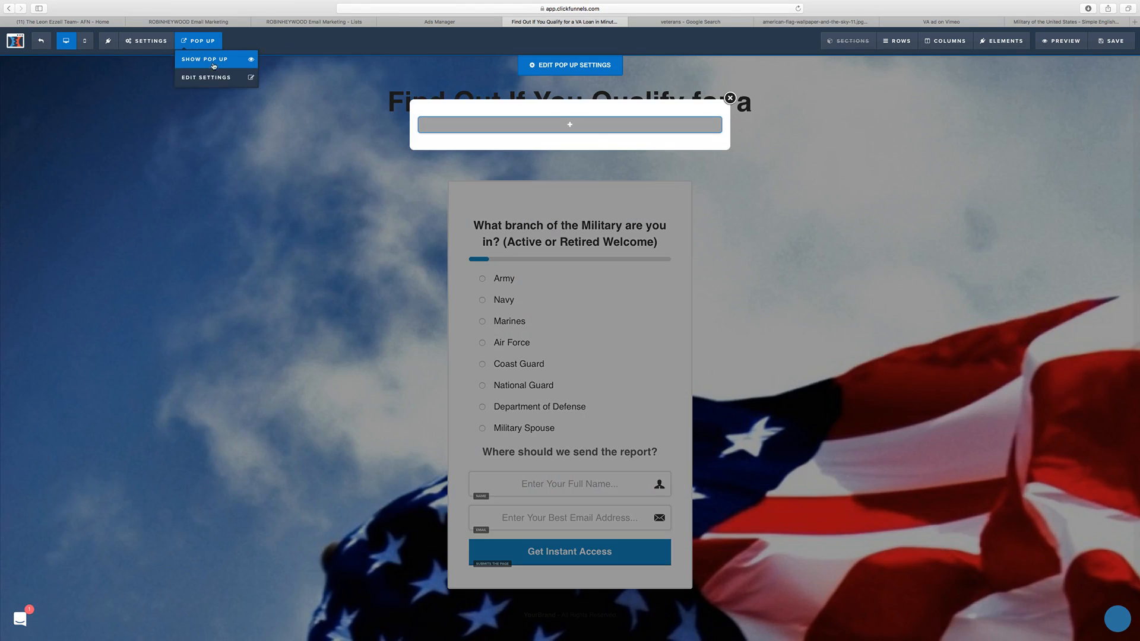
click(570, 126)
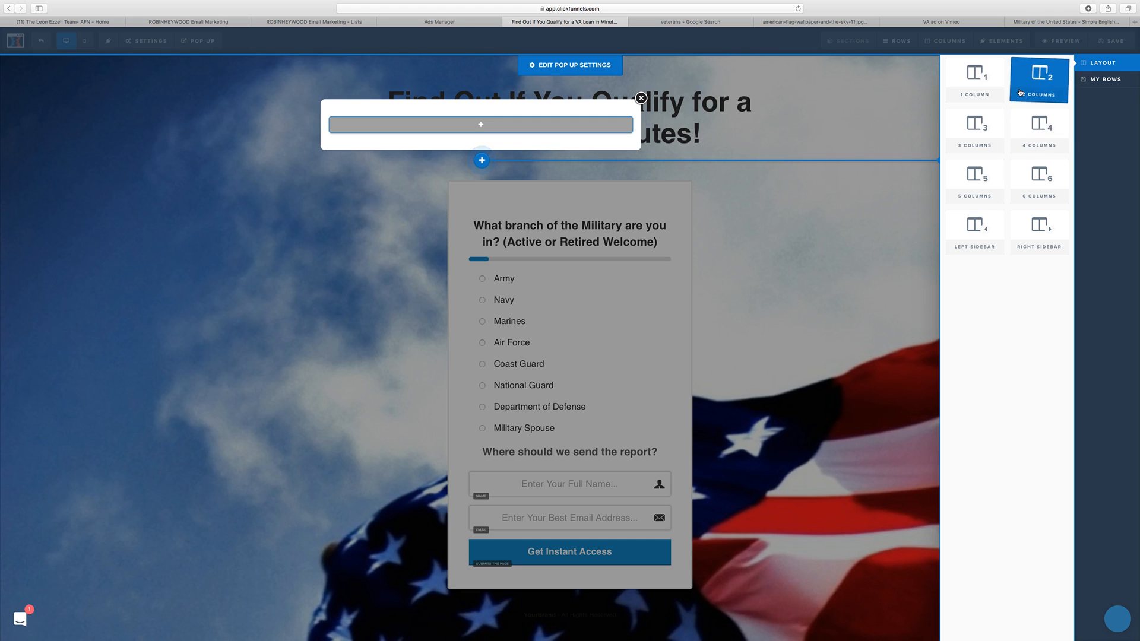
click(1020, 92)
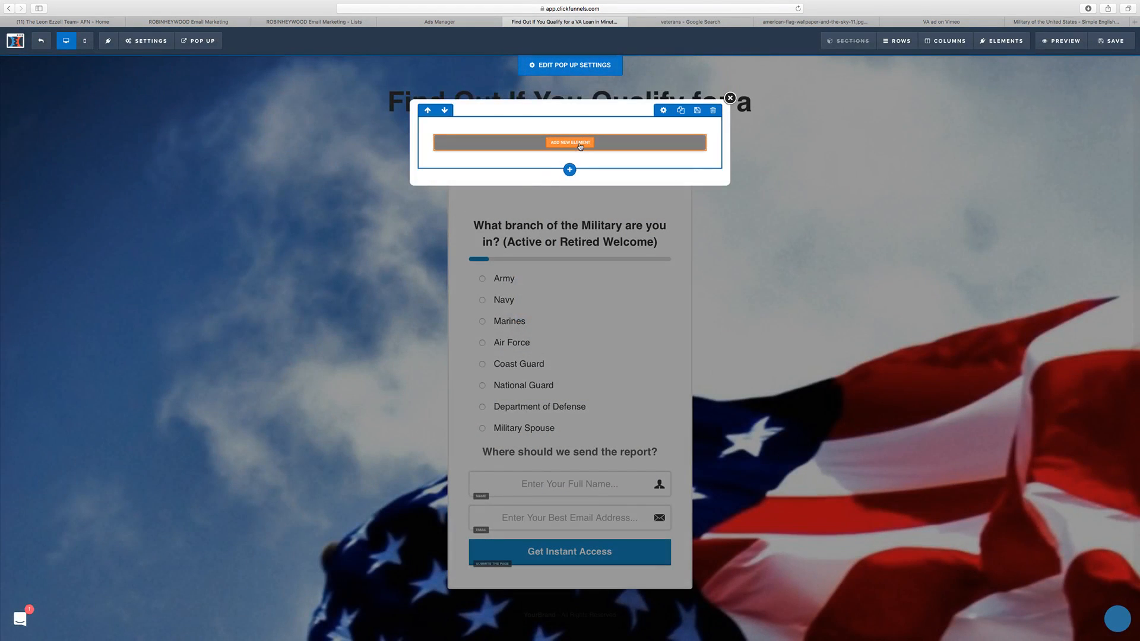
click(580, 147)
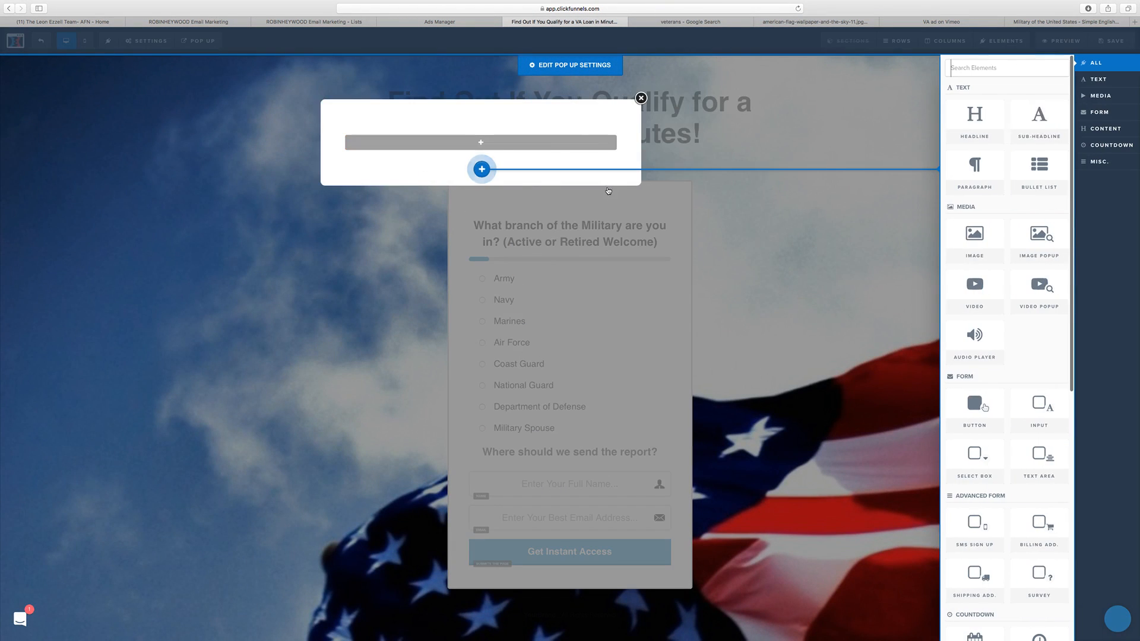
click(996, 126)
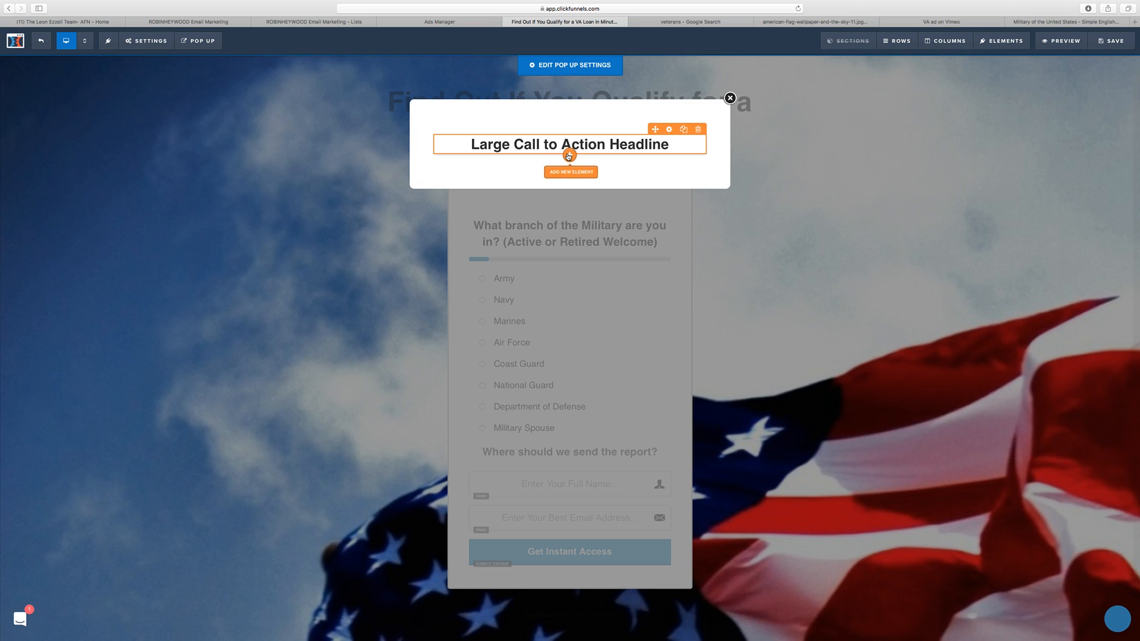
Step: Try to add a form input element below the pop-up's headline, and close the pop-up
click(568, 156)
click(1106, 101)
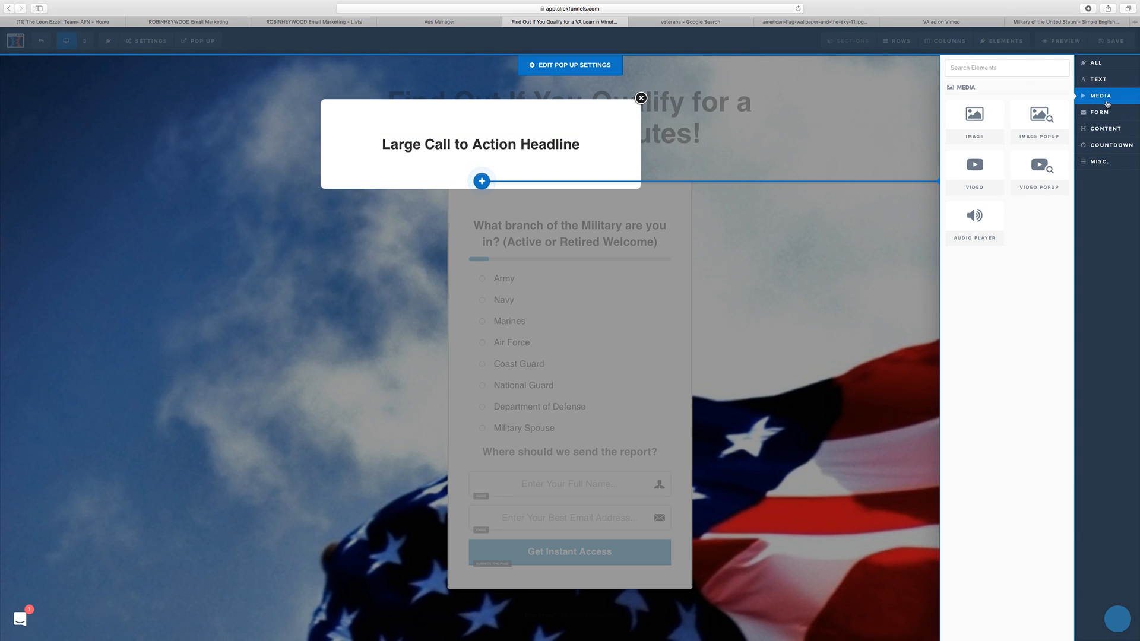
click(1104, 113)
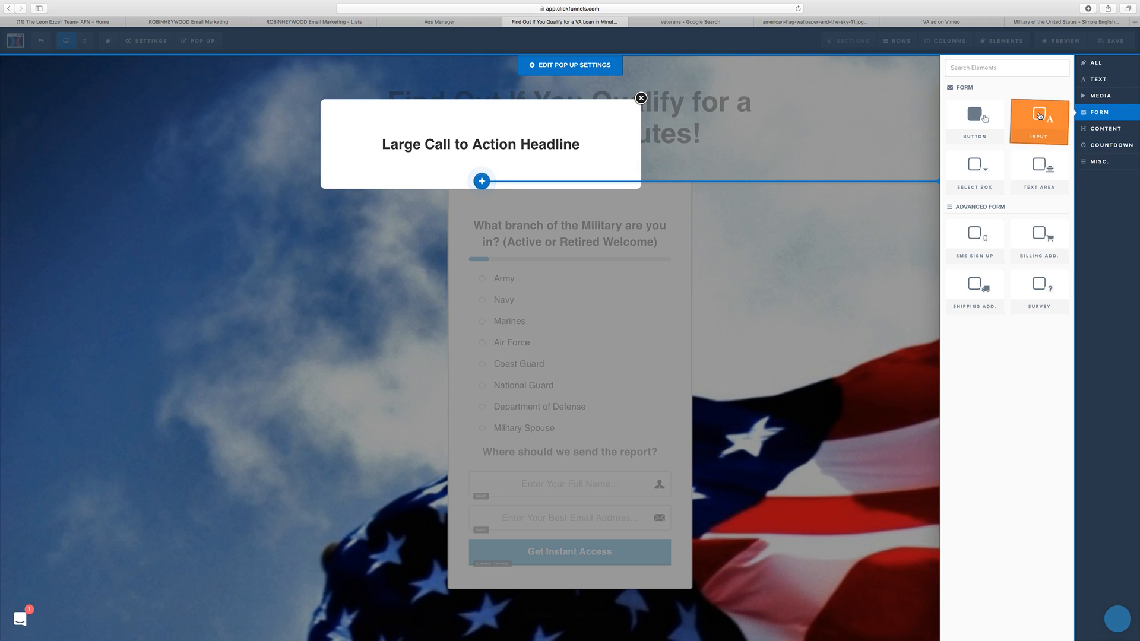
click(641, 207)
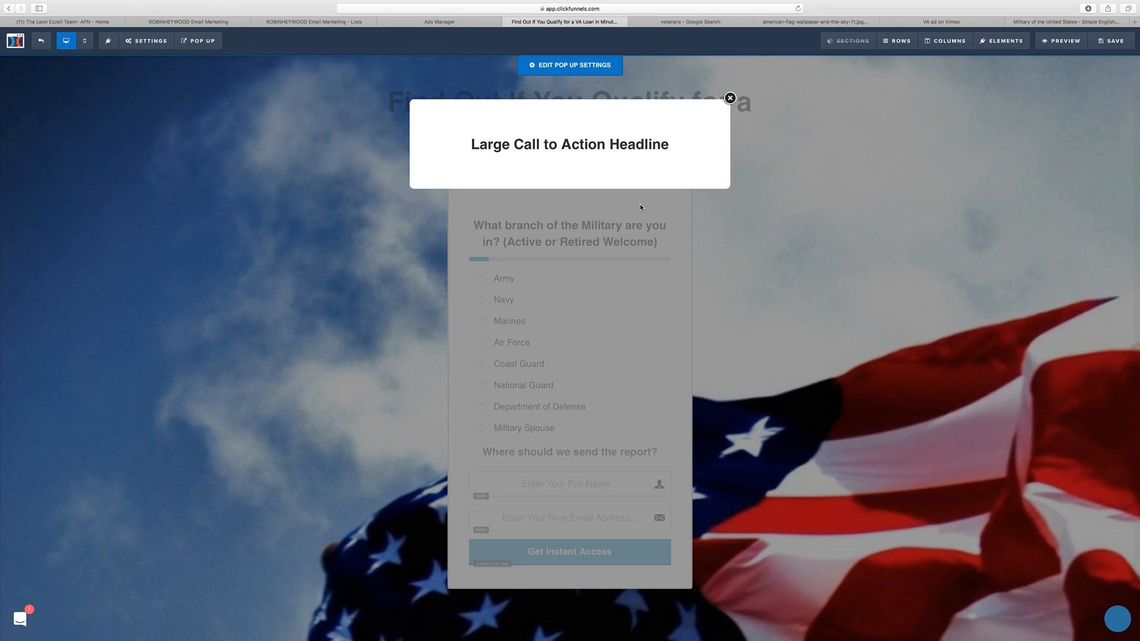
click(568, 171)
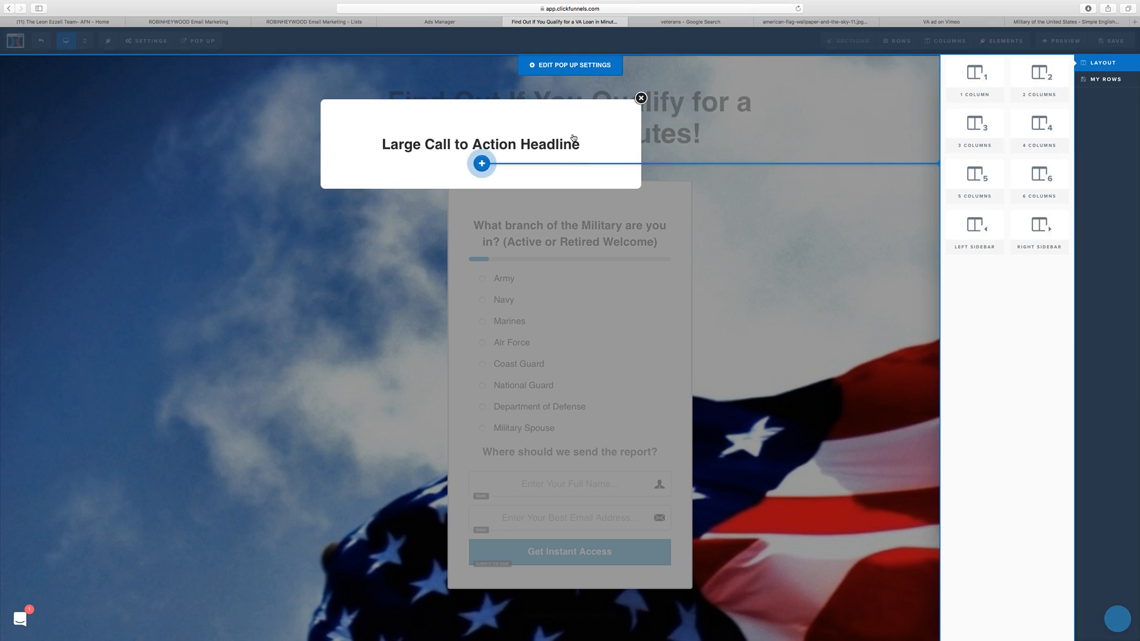
click(572, 137)
click(571, 170)
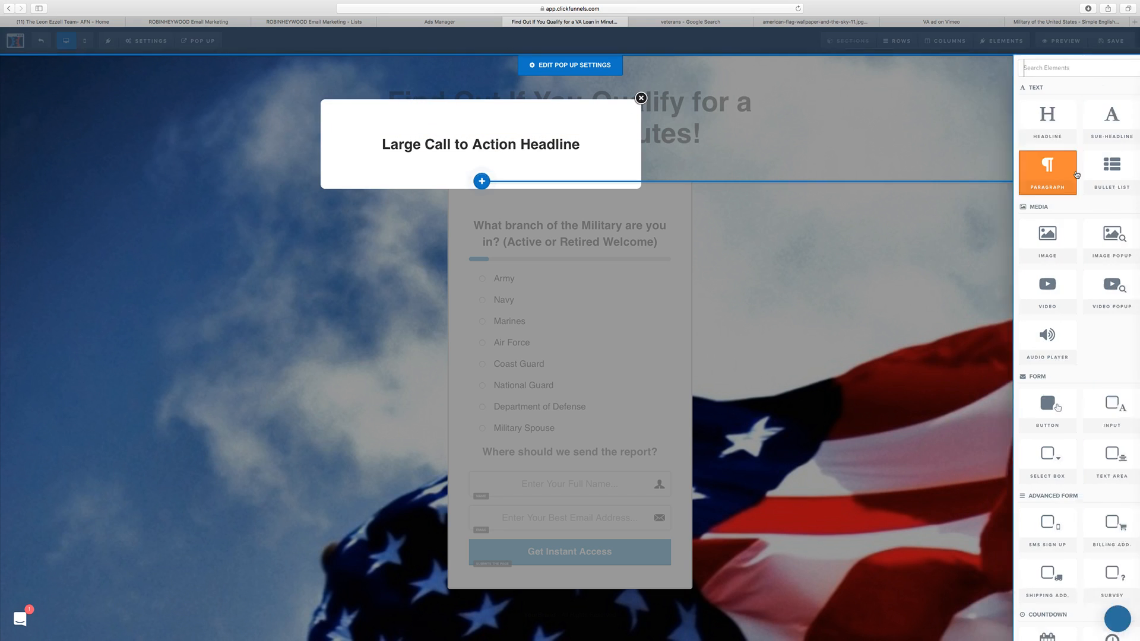
click(1104, 128)
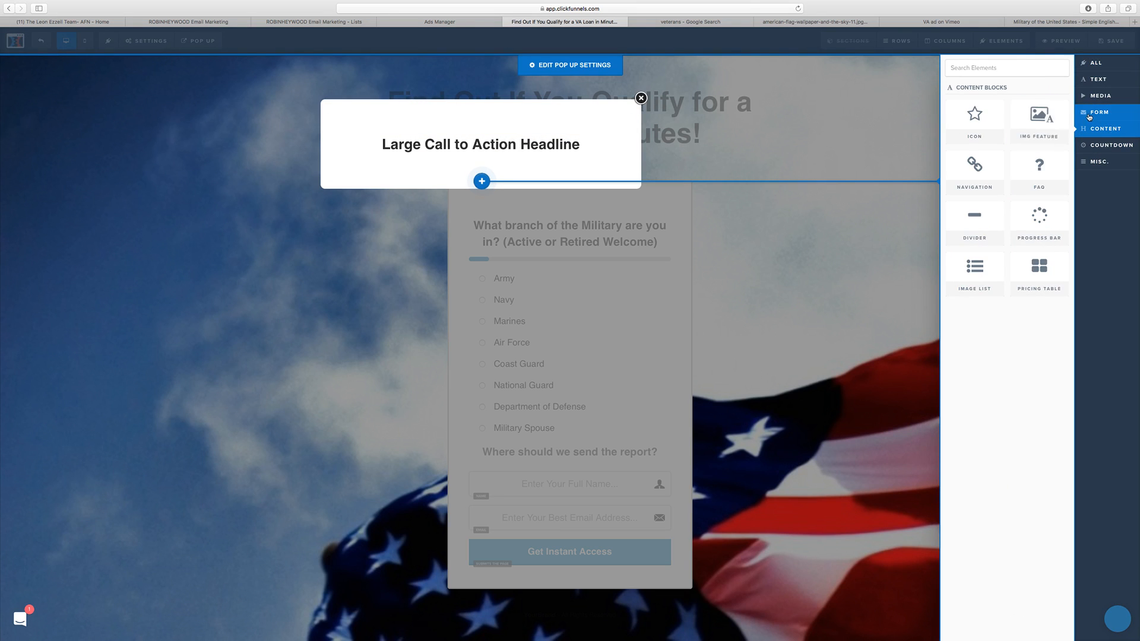
click(1090, 117)
click(1033, 119)
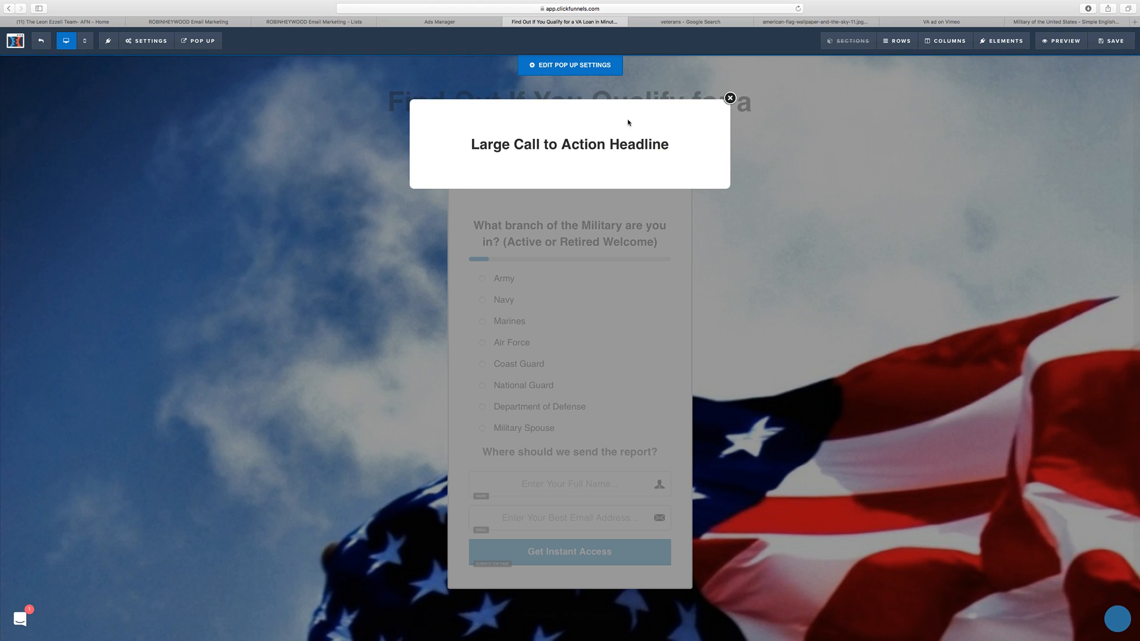
click(576, 150)
click(811, 159)
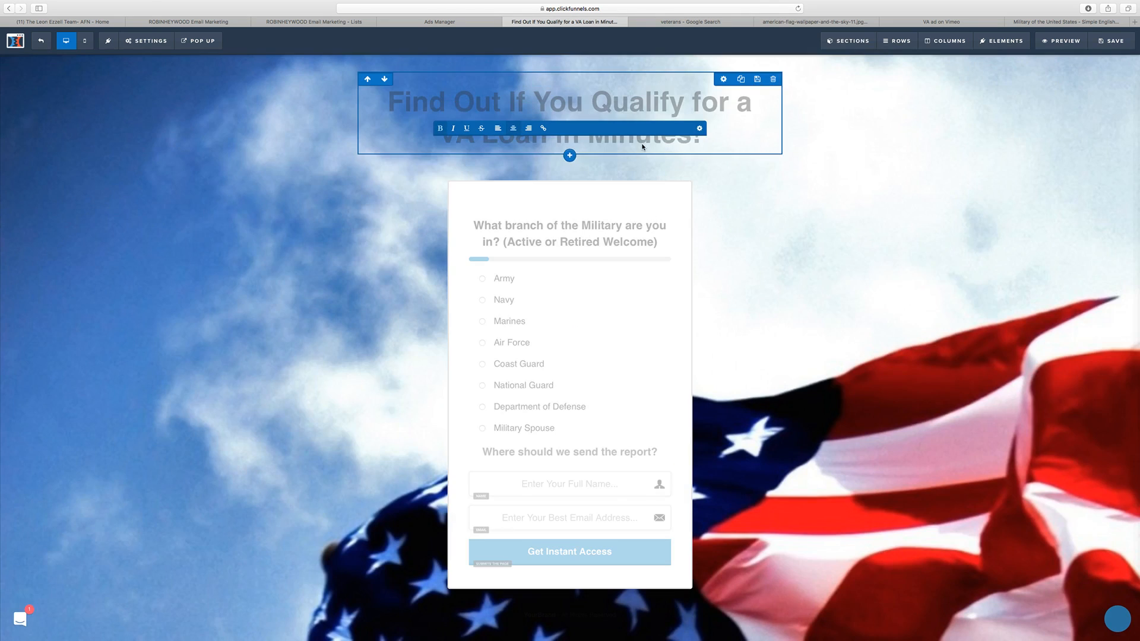
Step: Reopen the pop-up to duplicate its headline, and try to add a form input element beneath the first headline
click(209, 58)
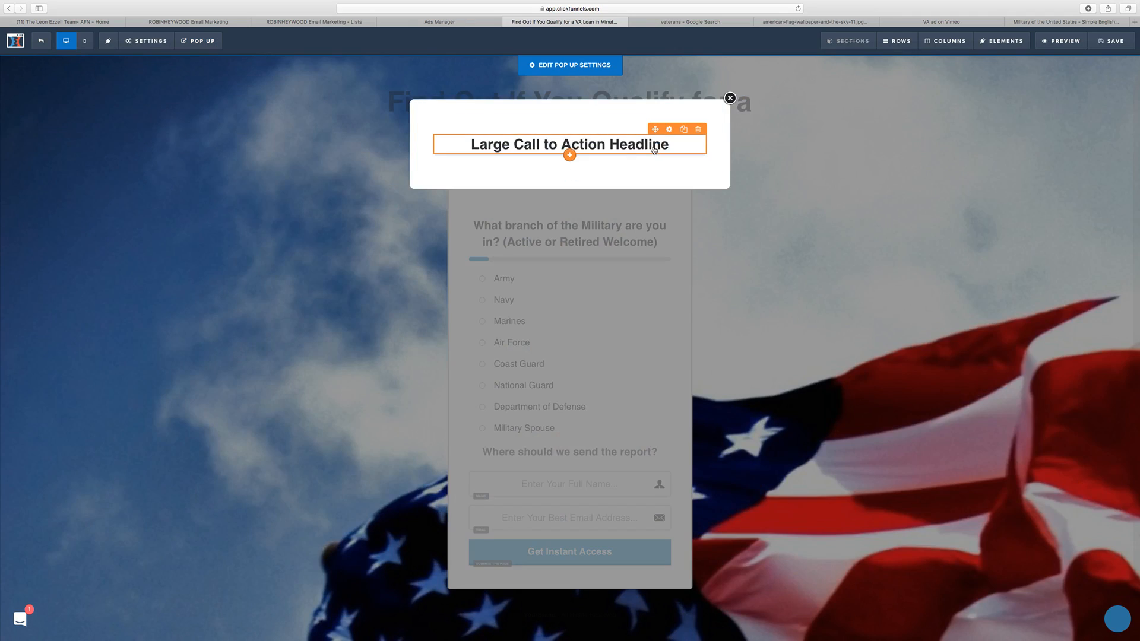
click(683, 129)
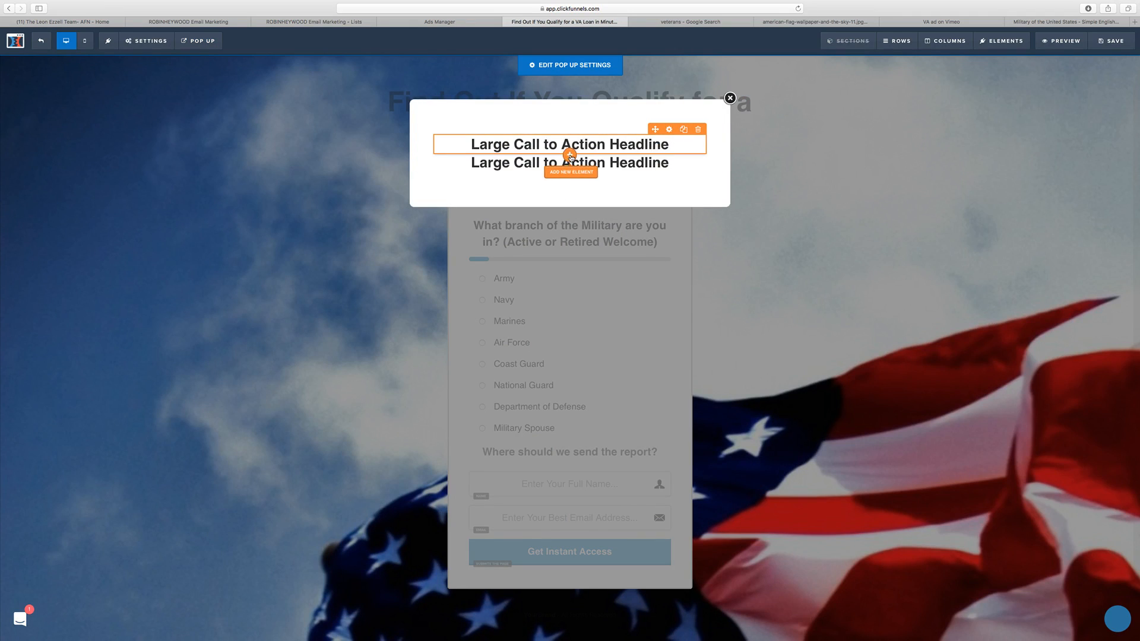
click(570, 155)
click(1112, 117)
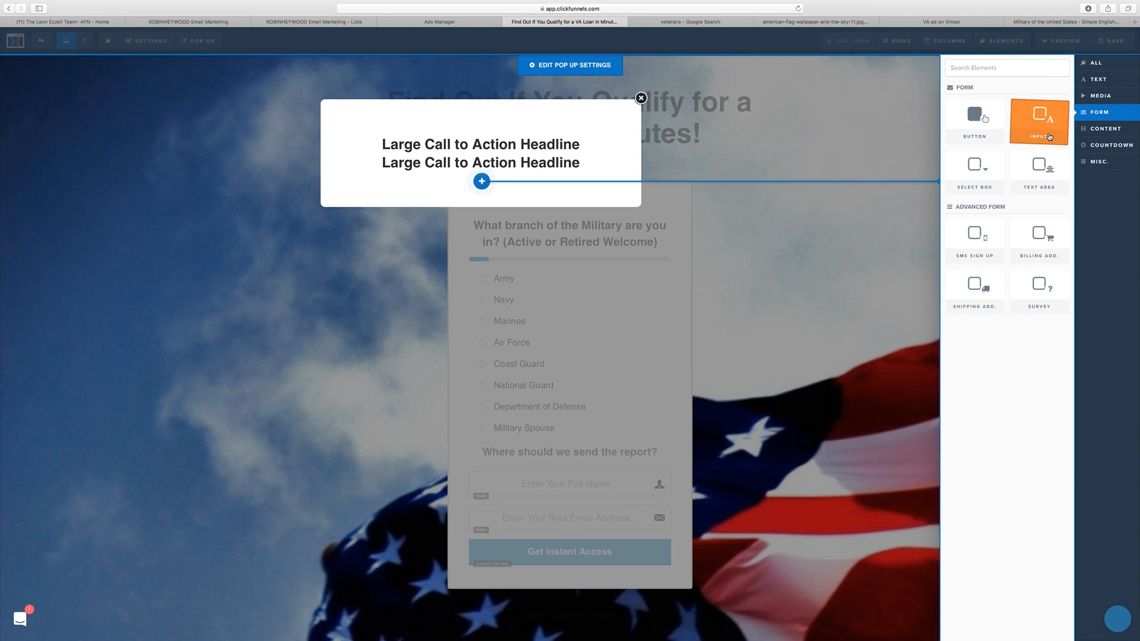
click(1050, 137)
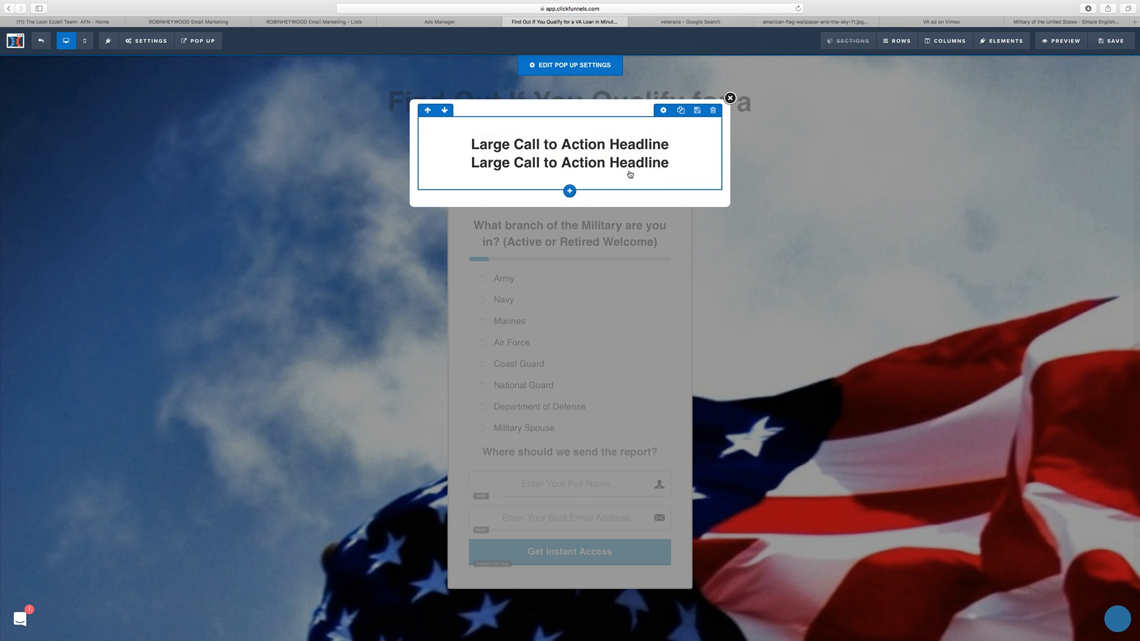
Step: Close the pop-up and save the page
click(847, 247)
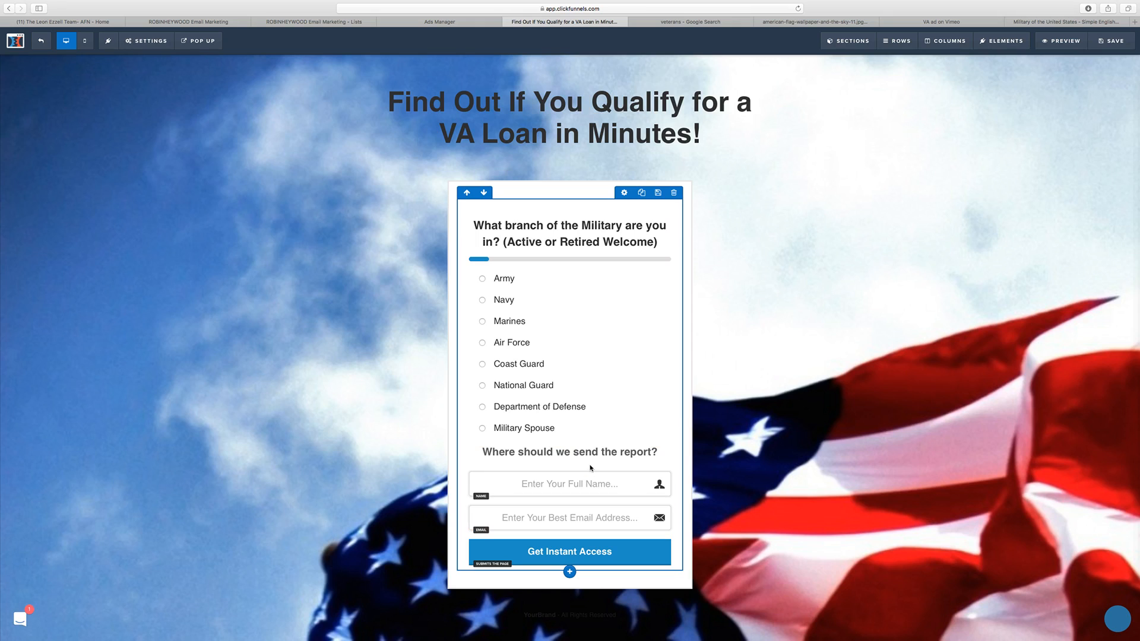
click(1111, 40)
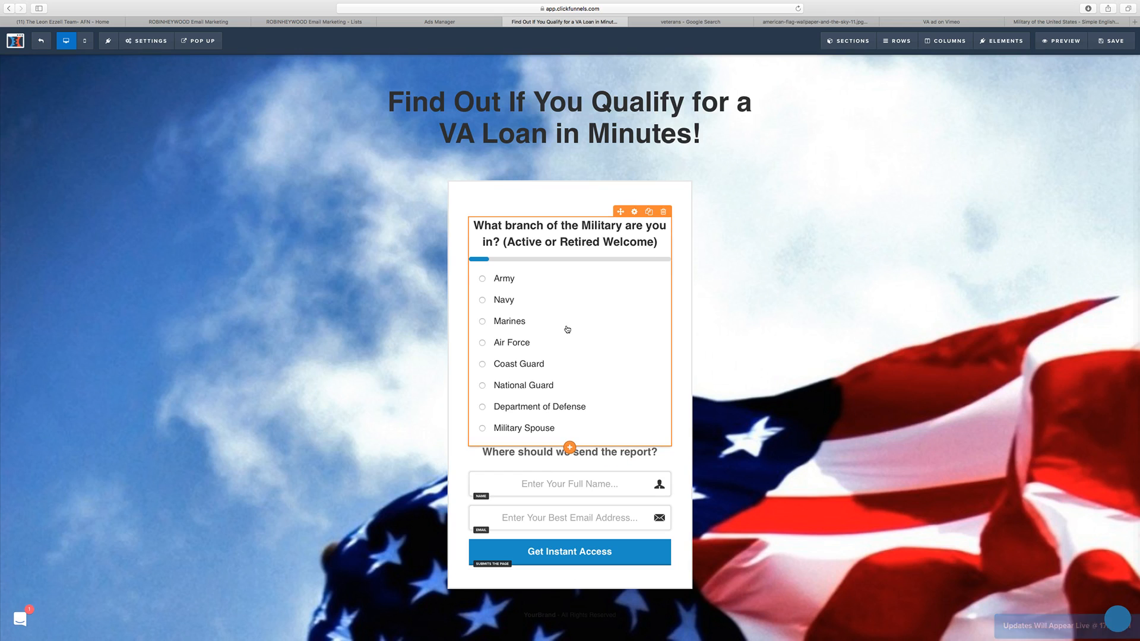
Step: Duplicate the row holding the survey and opt-in form, and delete the survey from the lower copy
click(642, 193)
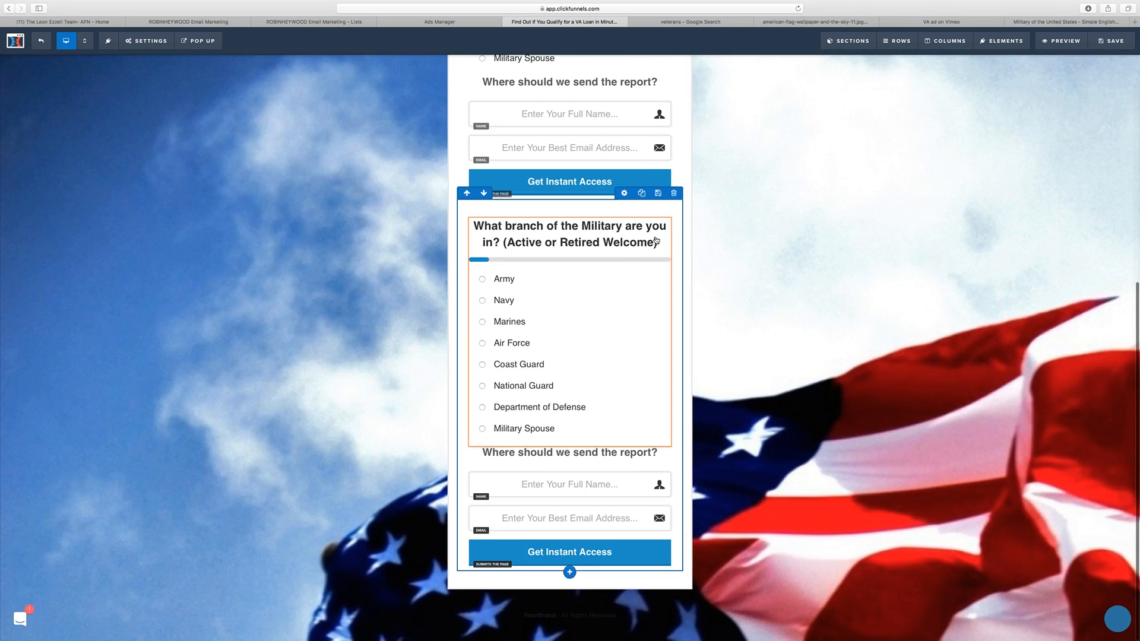
click(664, 215)
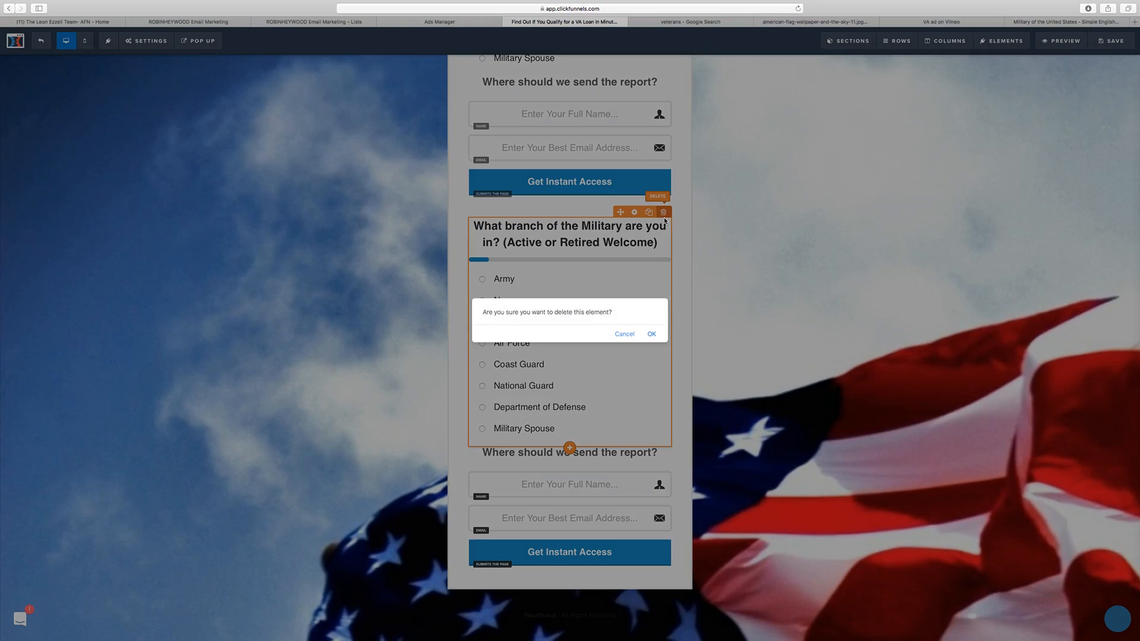
click(651, 333)
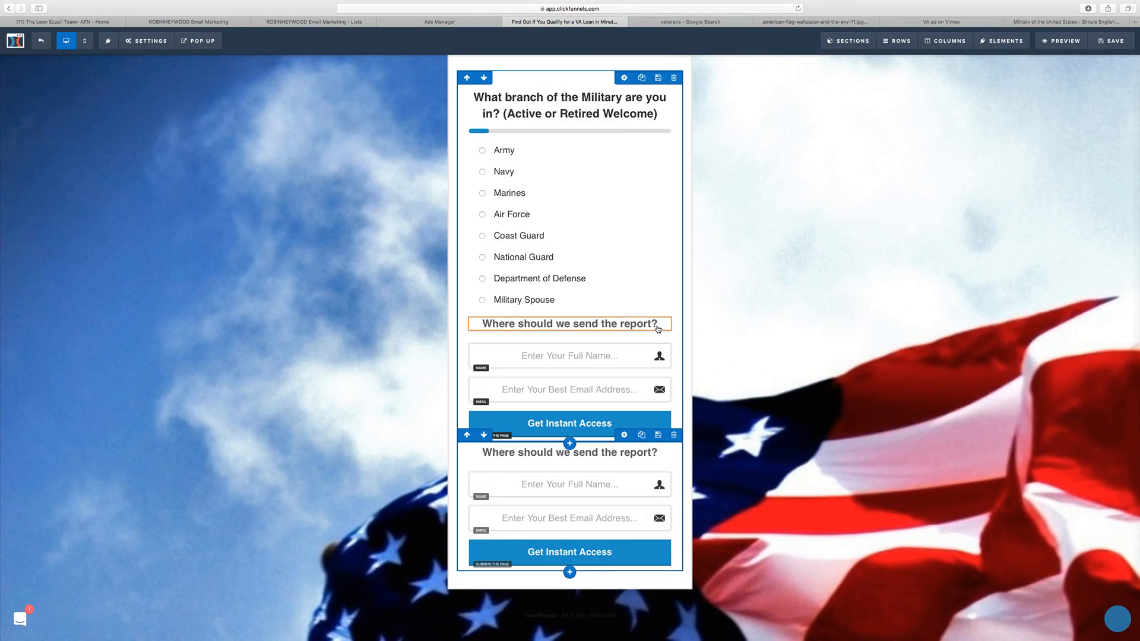
Step: Delete the "Where should we send the report?" headline, full name field, email field and Get Instant Access button from the original survey row
click(660, 313)
click(652, 334)
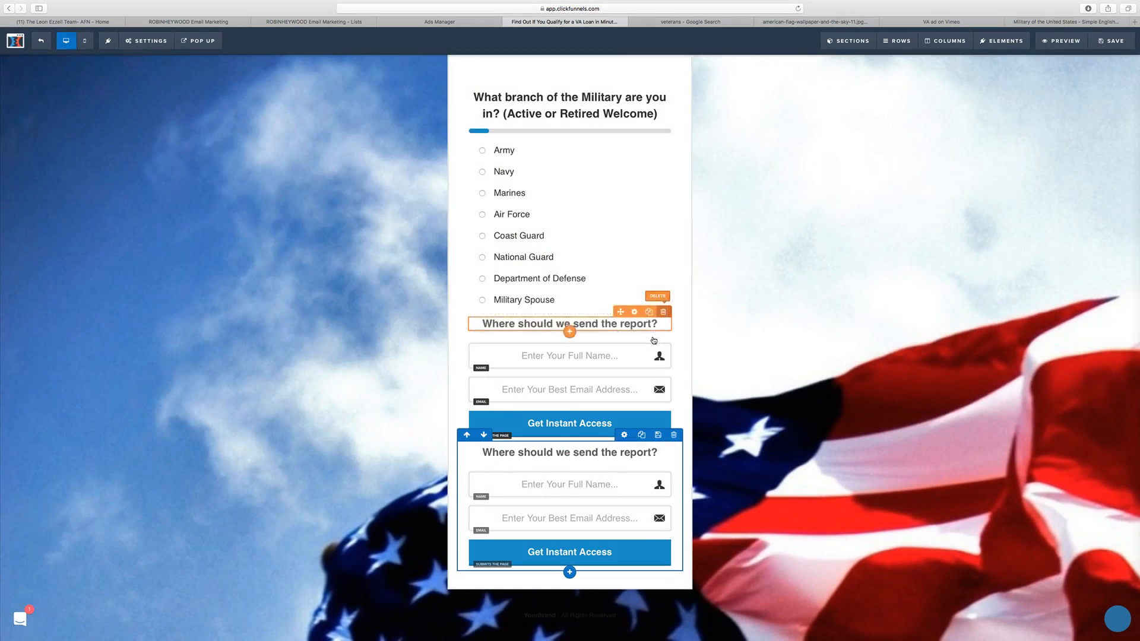
click(660, 336)
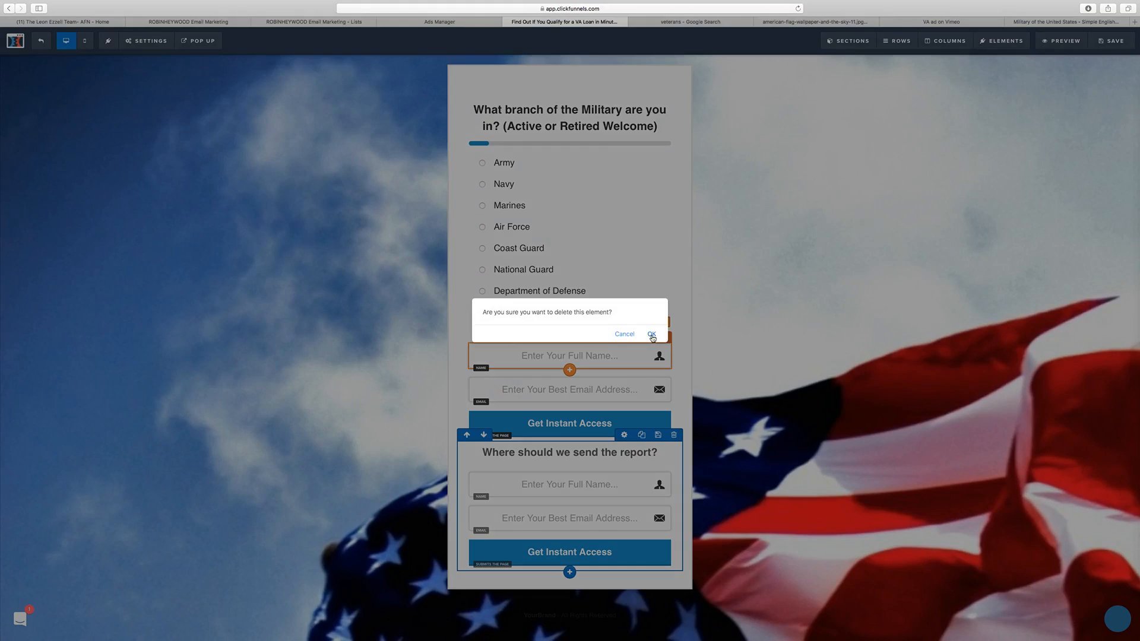
click(651, 333)
click(664, 372)
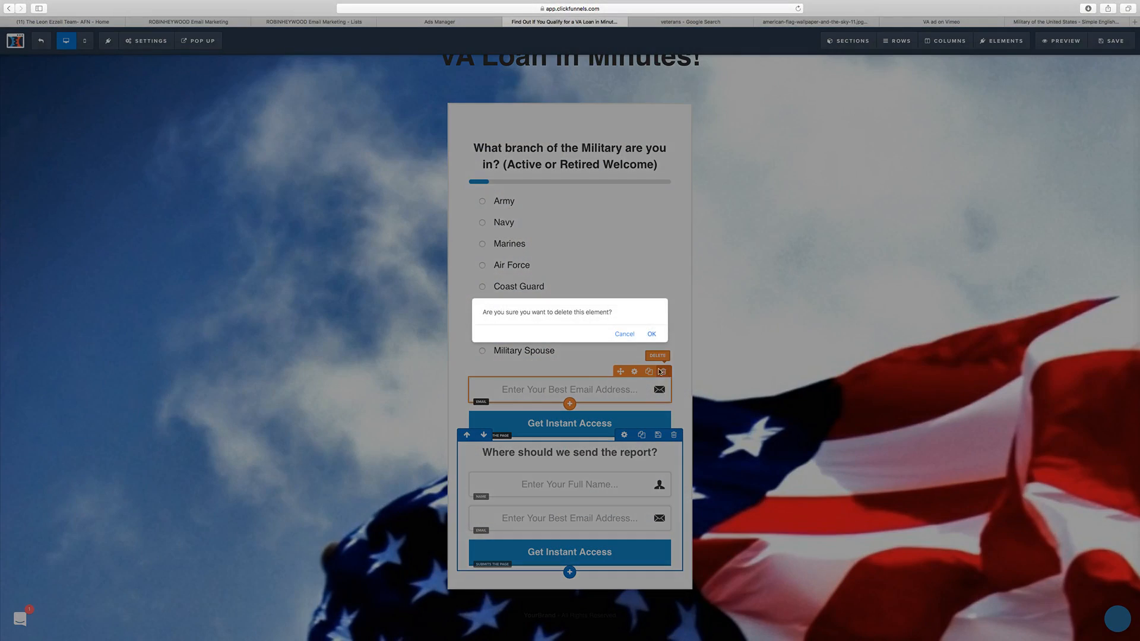
click(653, 335)
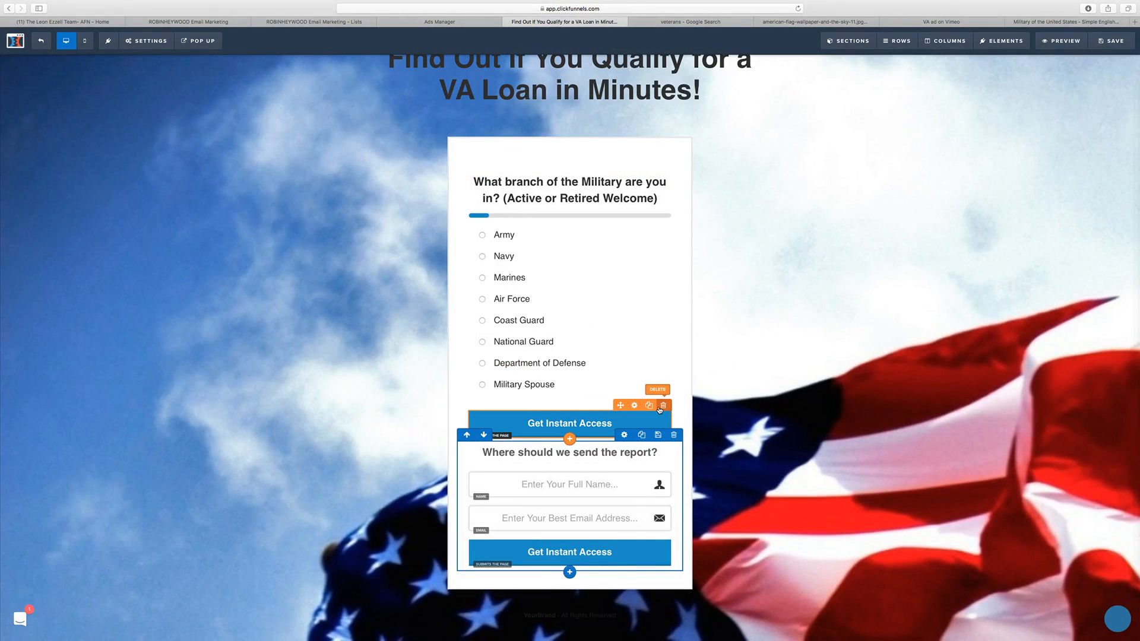
click(663, 405)
click(649, 334)
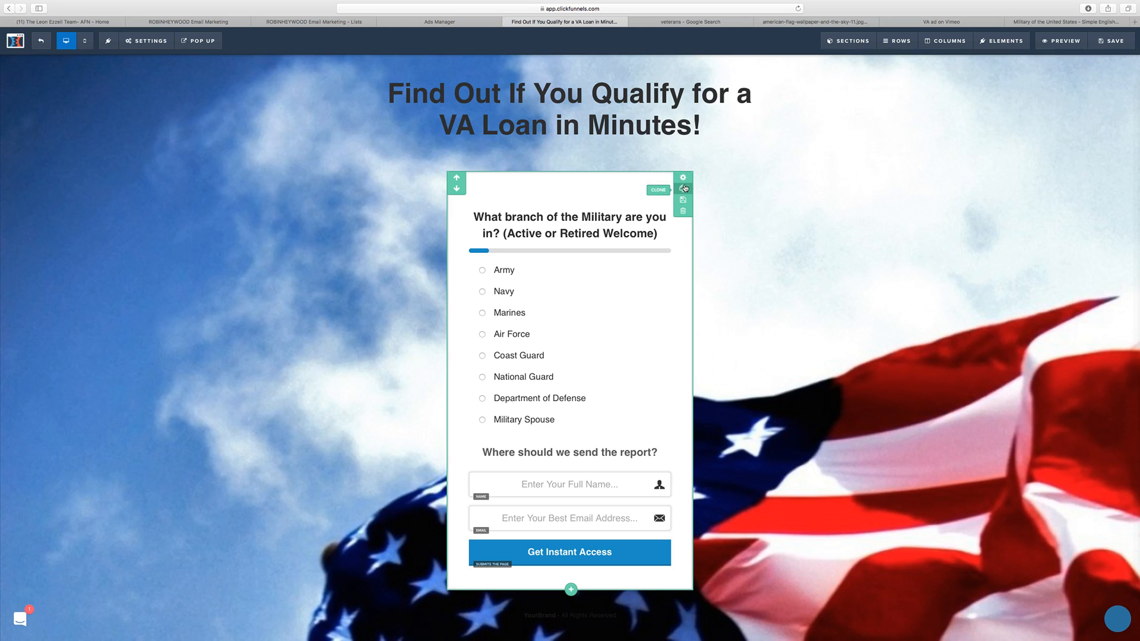
Step: Set the section width of the opt-in box around the survey to Medium and save the page
click(684, 178)
click(1062, 188)
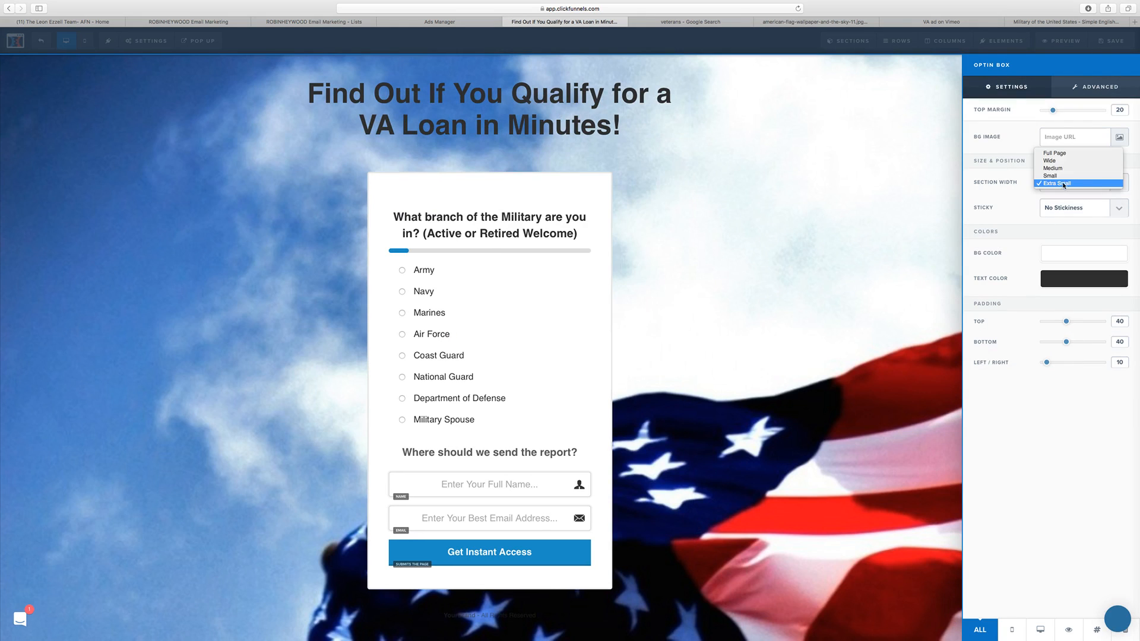
click(1064, 168)
click(826, 234)
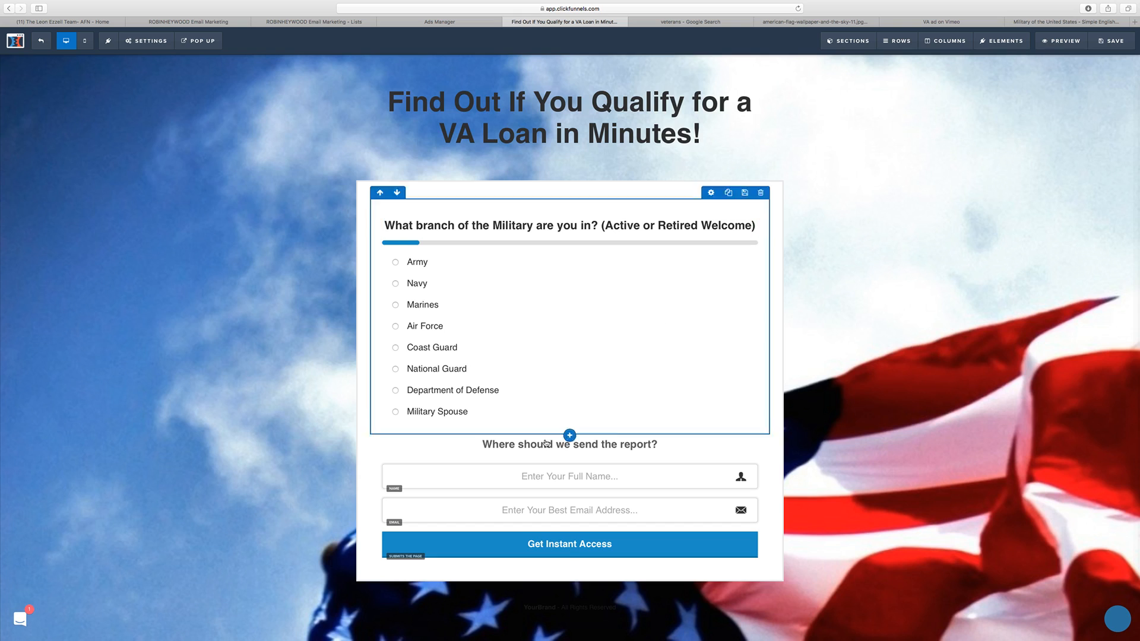
click(1112, 41)
Step: Examine the survey's settings and the page actions offered for its Default Outcome Action, keeping Open Popup selected
click(721, 212)
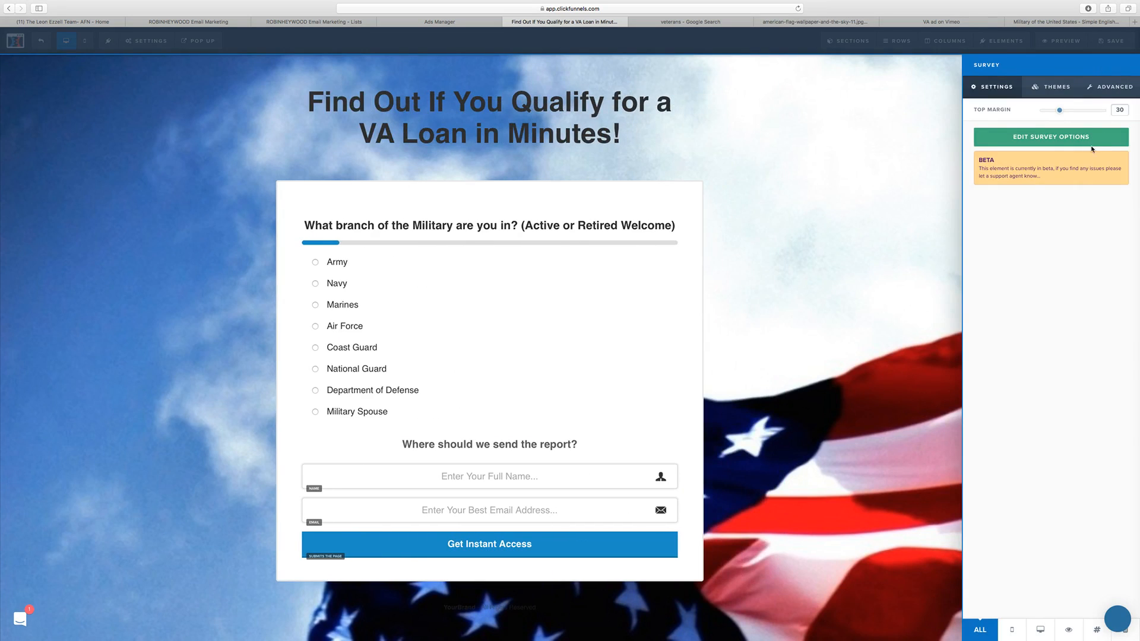
click(1092, 141)
click(291, 87)
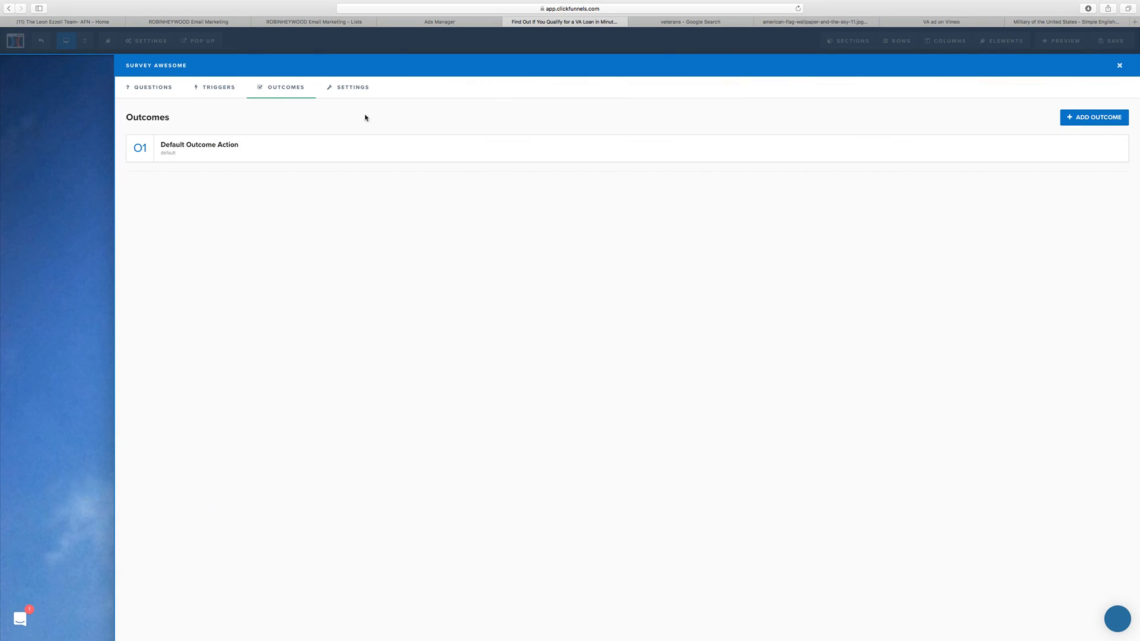
click(356, 88)
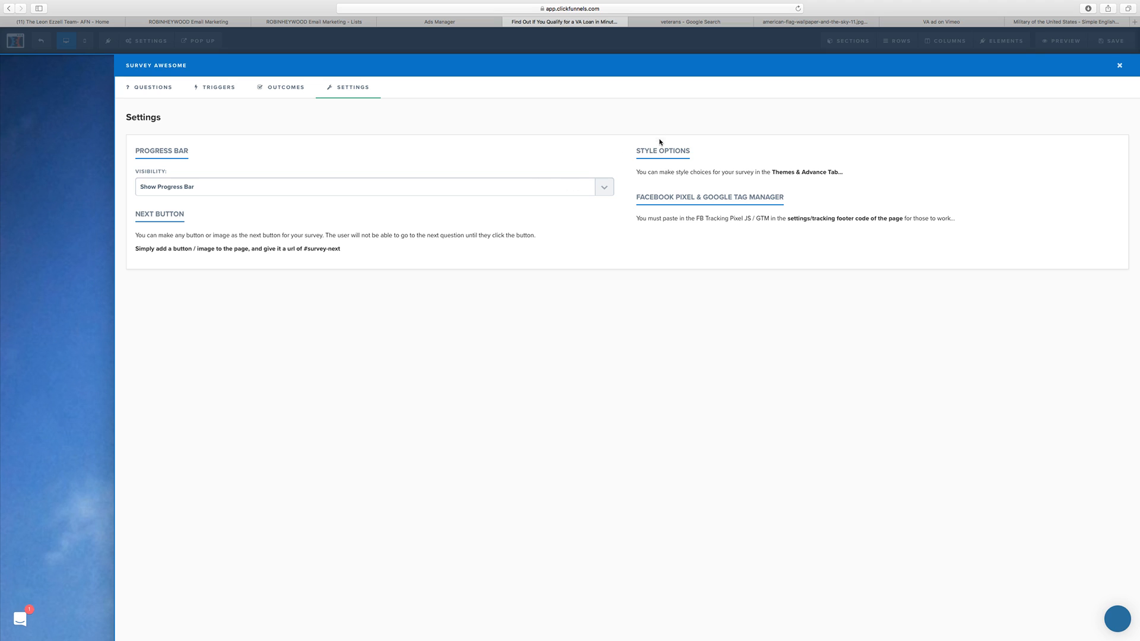
click(283, 88)
click(213, 144)
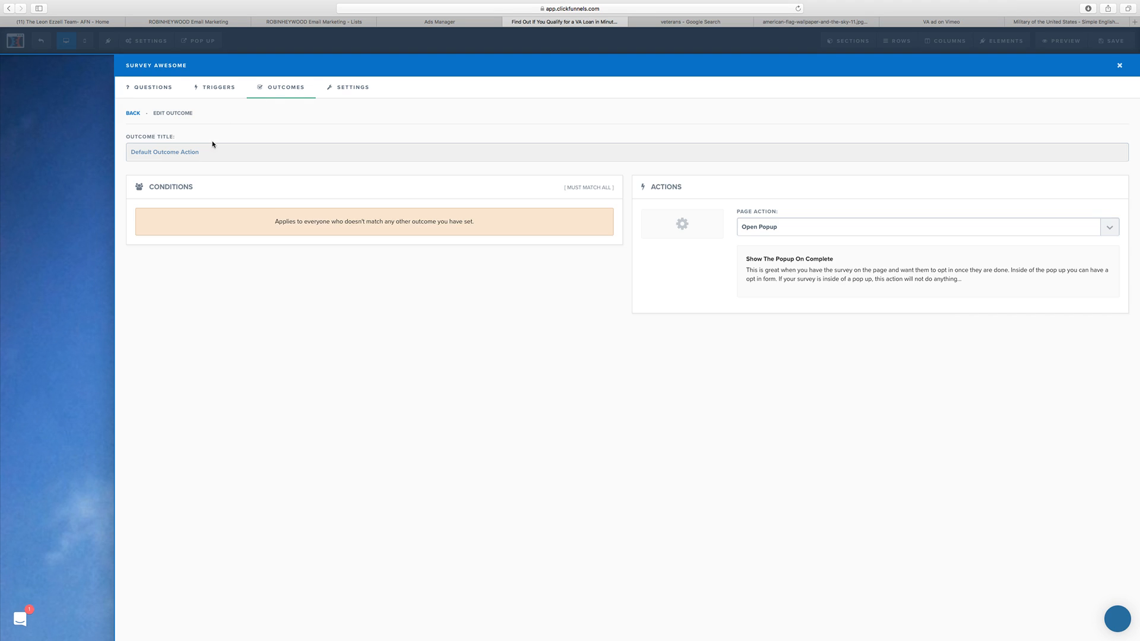
click(805, 230)
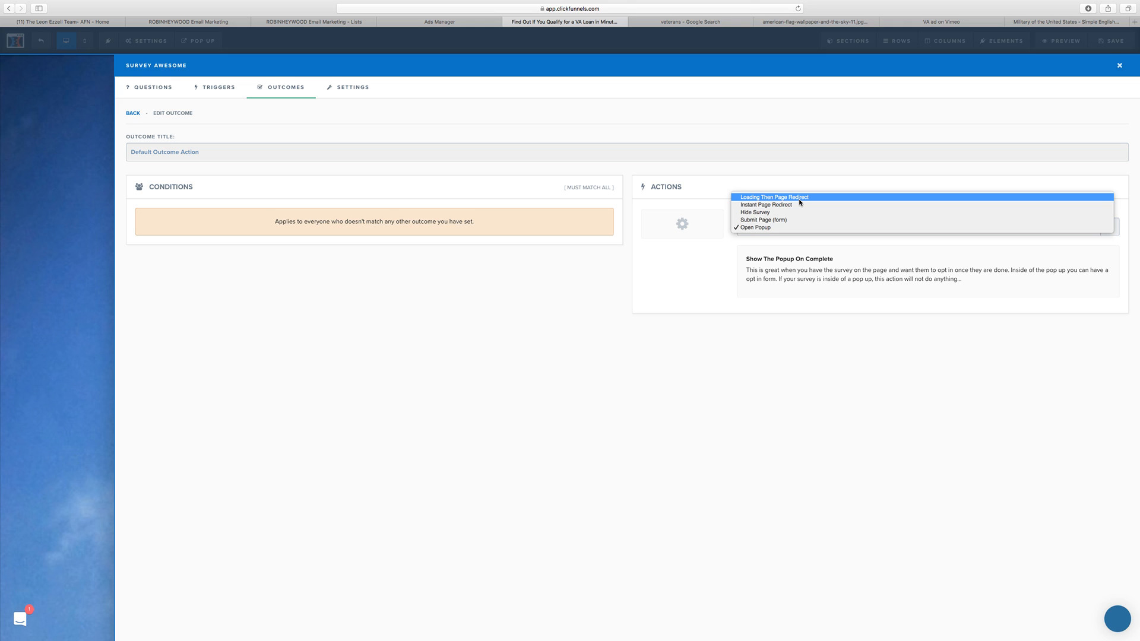
click(790, 228)
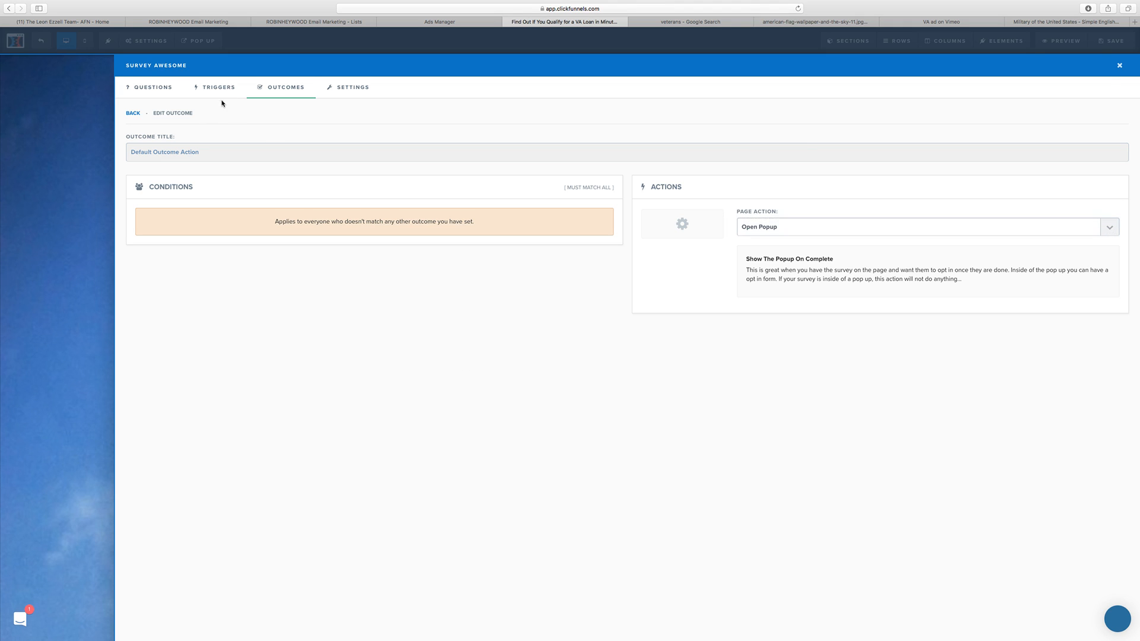
click(153, 90)
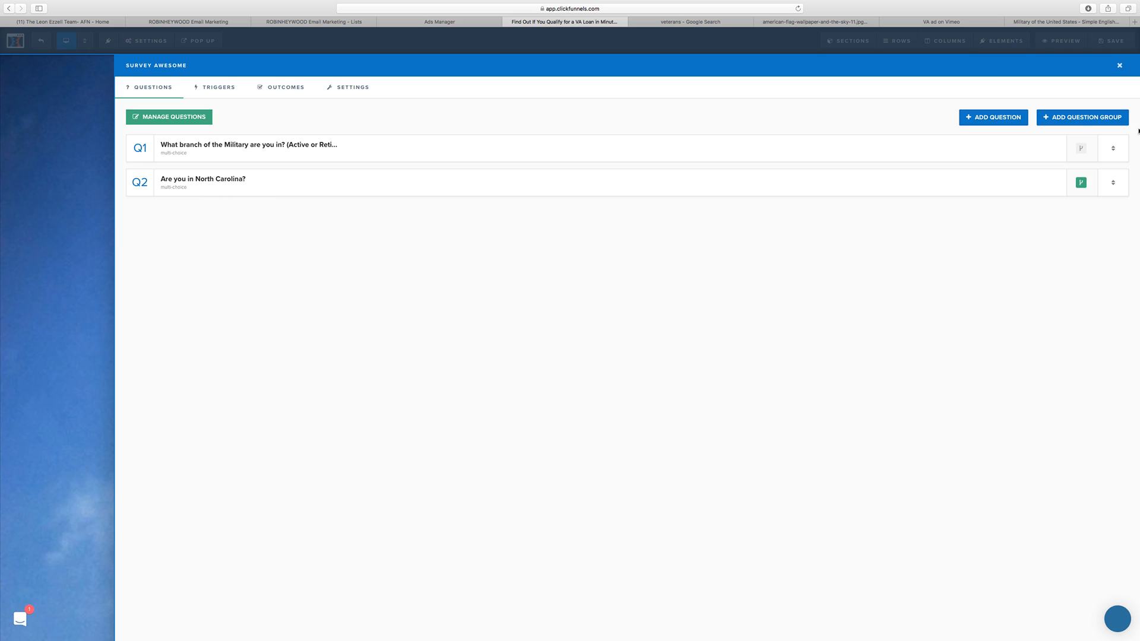
click(995, 119)
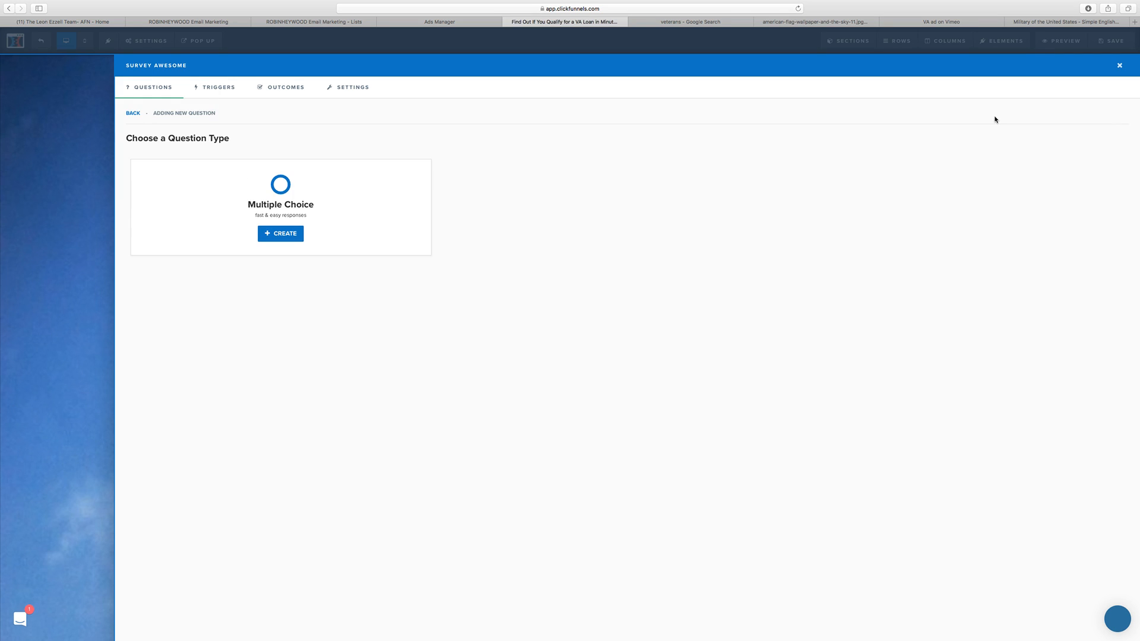
click(284, 234)
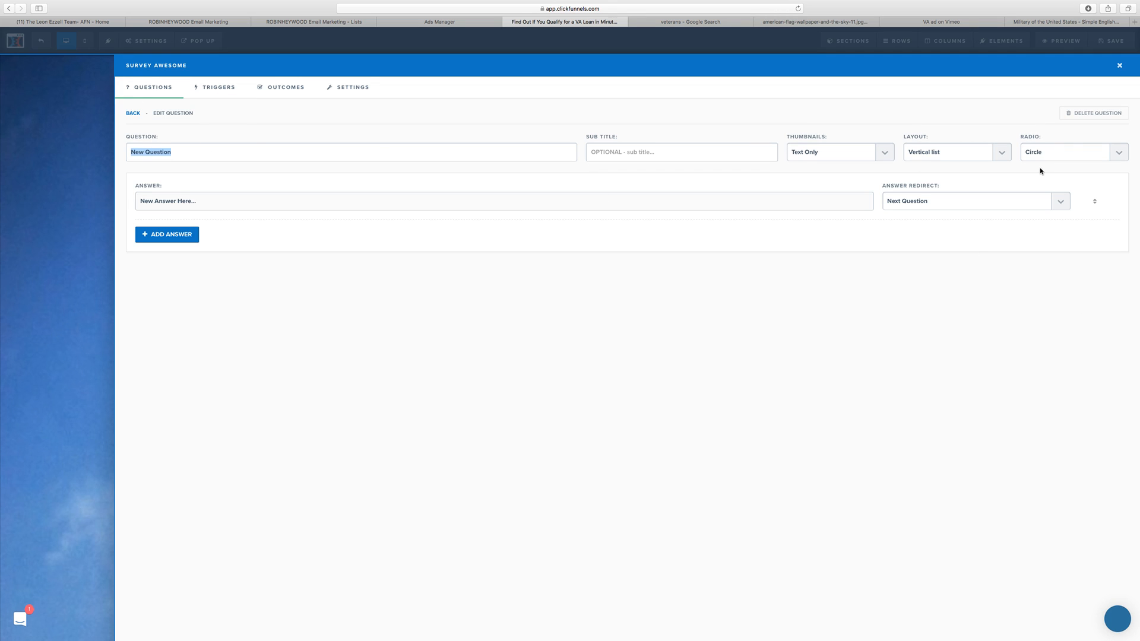
click(1094, 114)
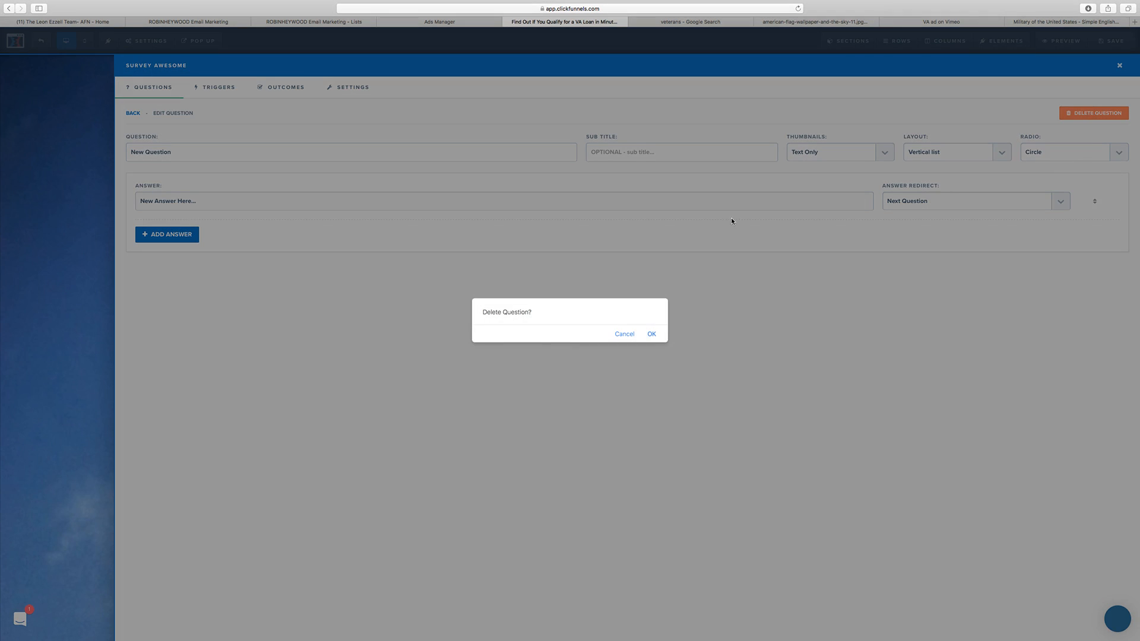
click(651, 334)
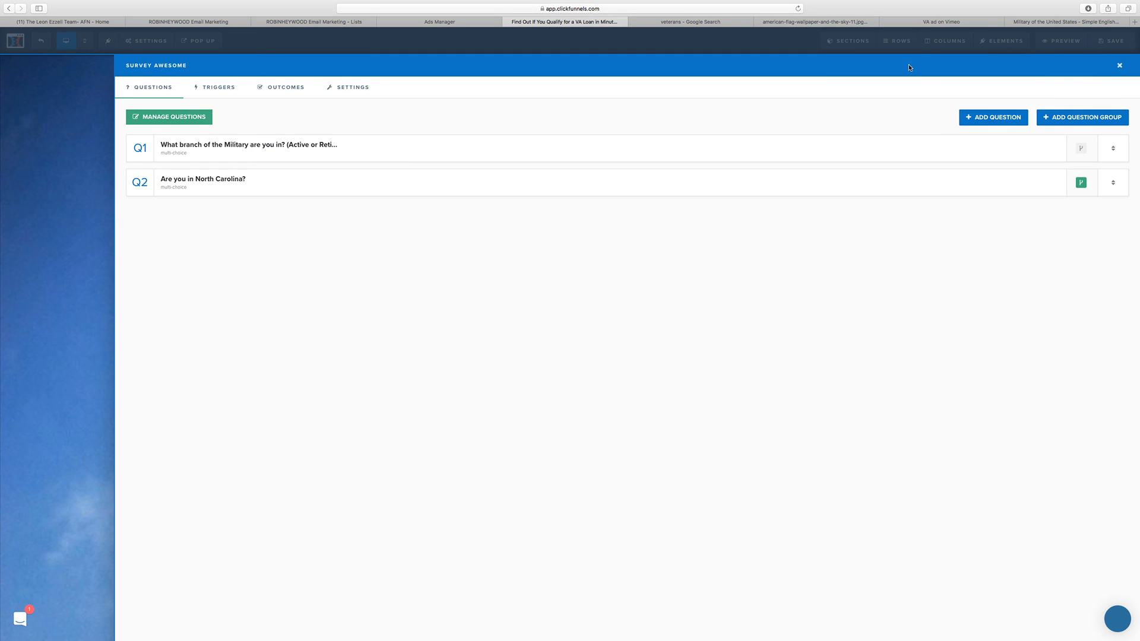
click(1003, 120)
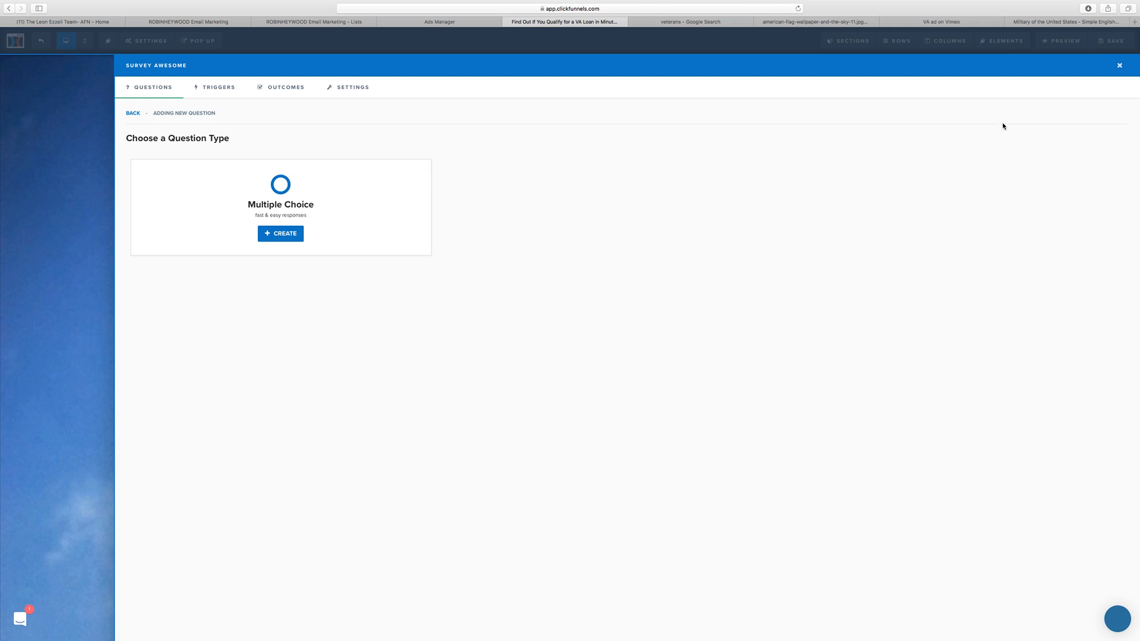
click(133, 114)
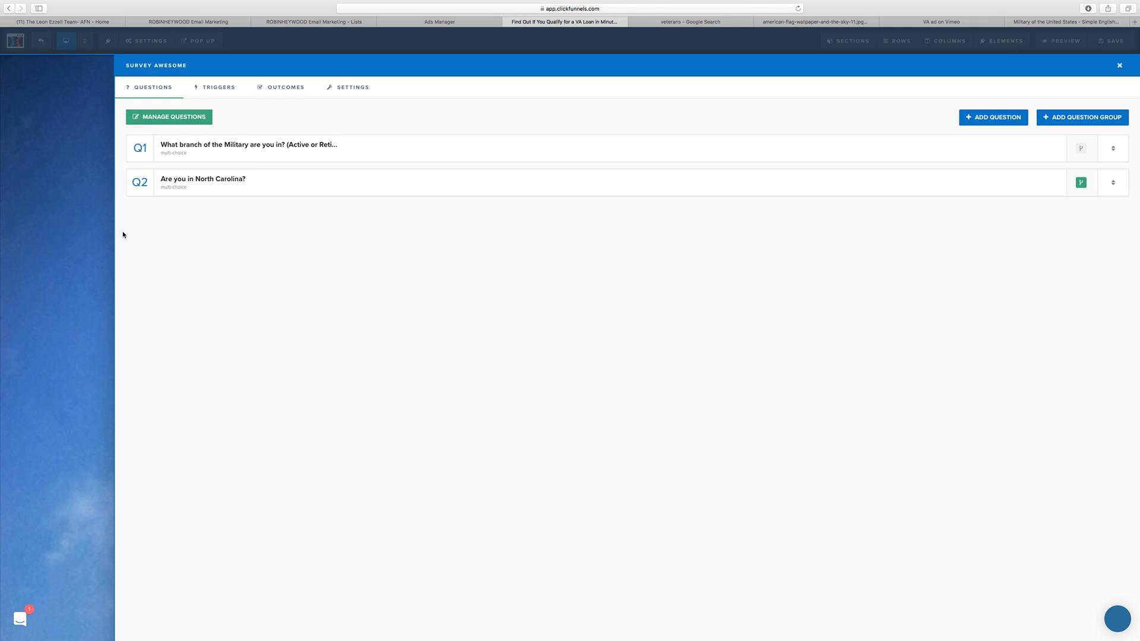
Step: Check the survey's progress bar and next button settings, then close the survey editor and save the page
click(353, 88)
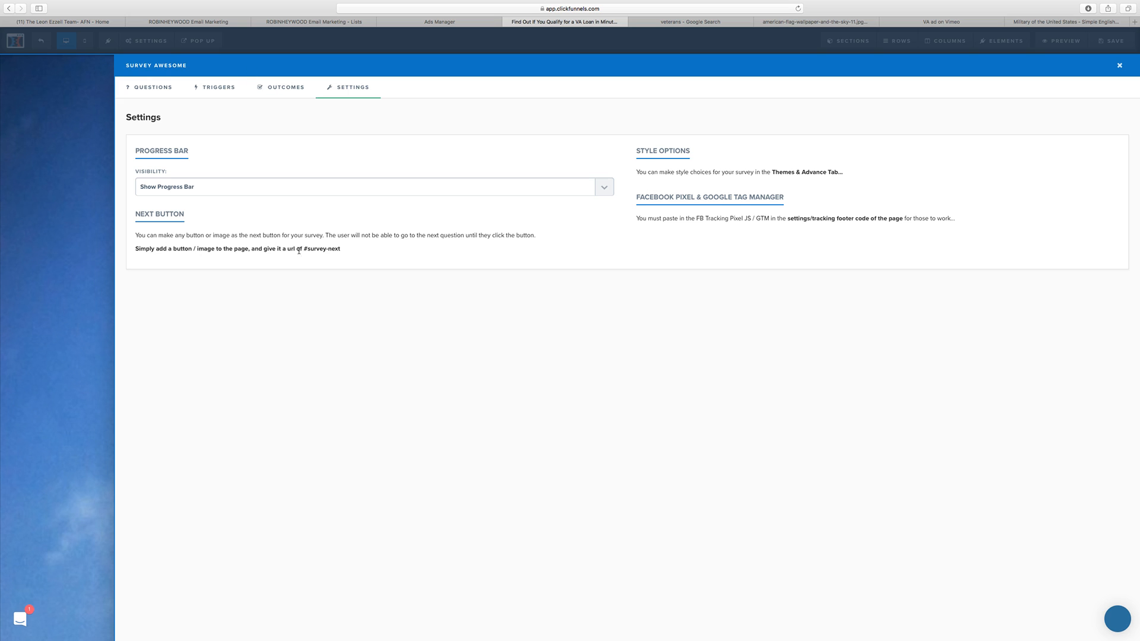
click(80, 144)
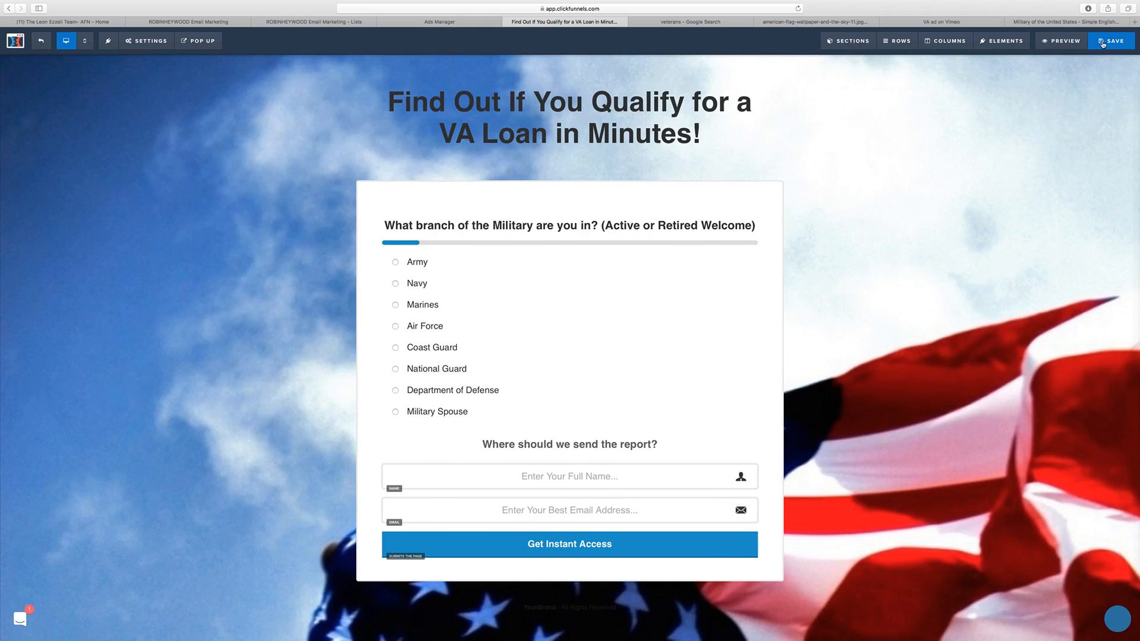
click(1102, 44)
Step: Preview the page, test the survey with the answers Army and Yes, and return to the page editor
click(1067, 42)
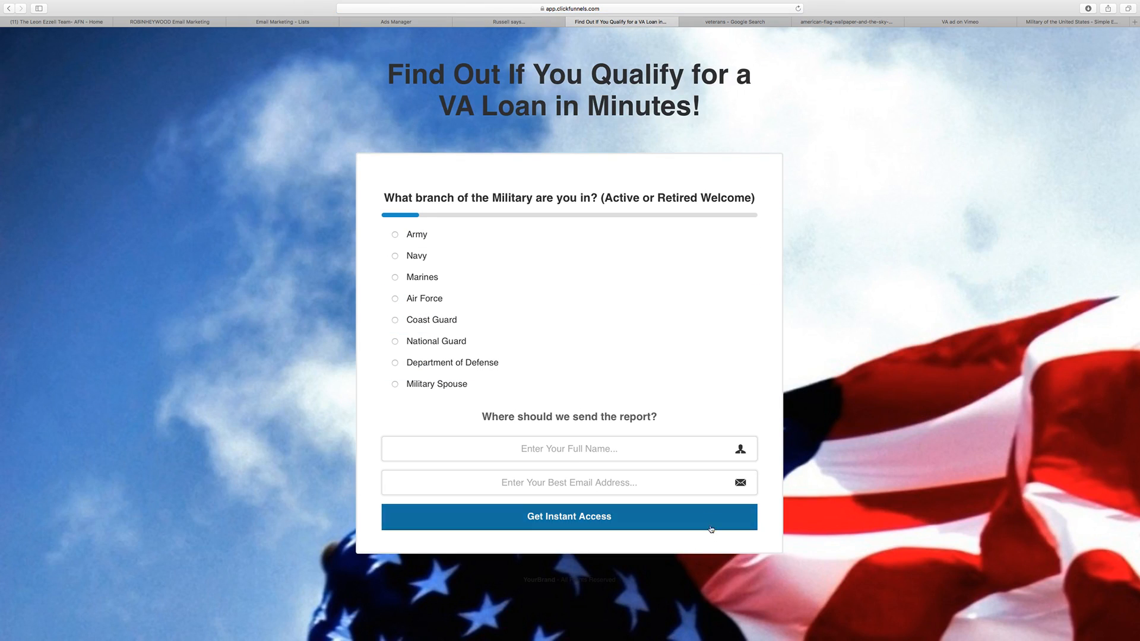
click(439, 239)
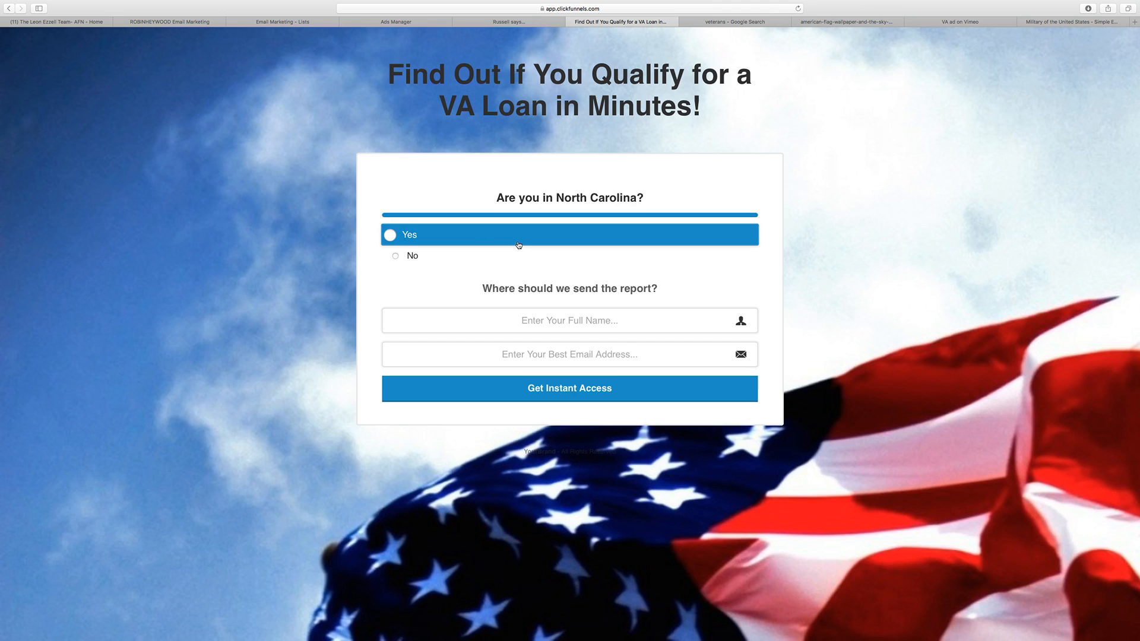
click(442, 238)
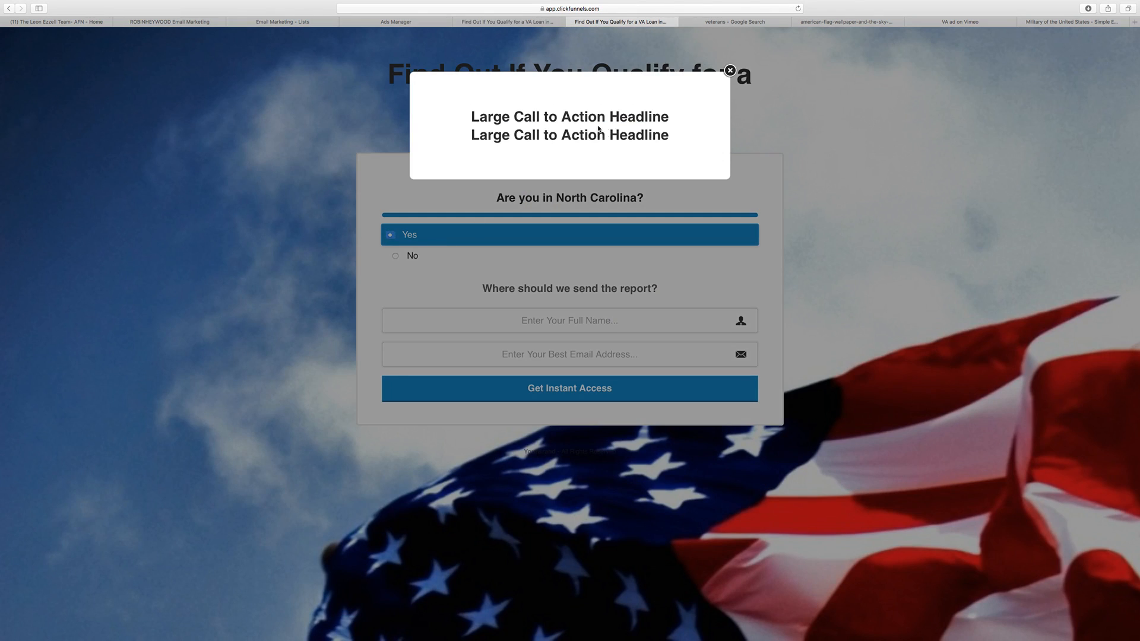
click(729, 70)
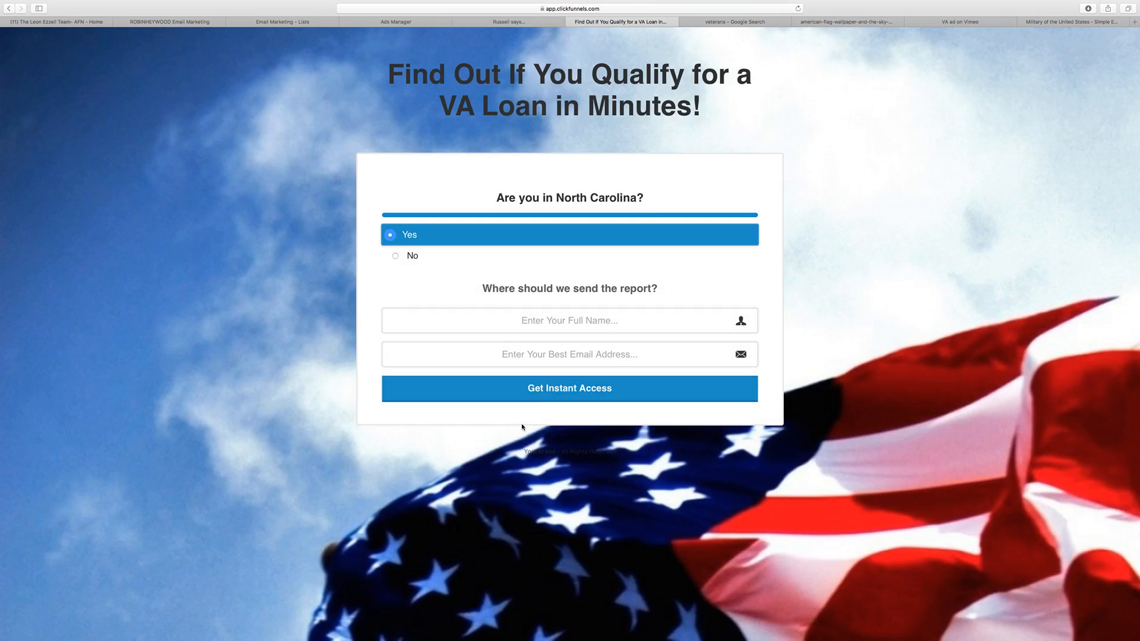
click(518, 23)
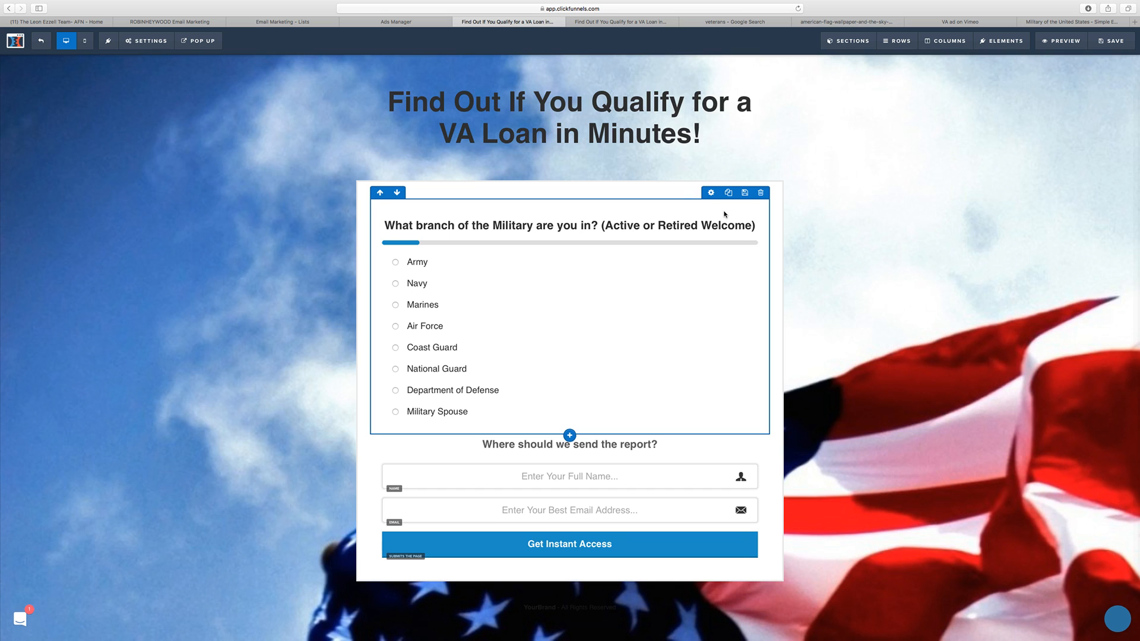
right_click(721, 212)
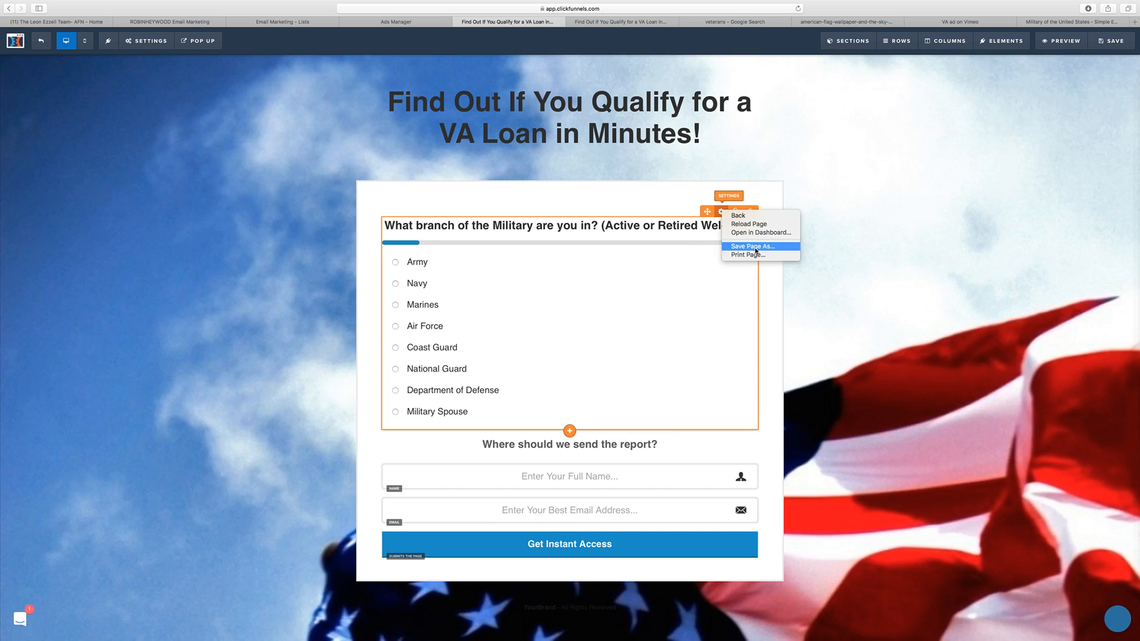
click(939, 233)
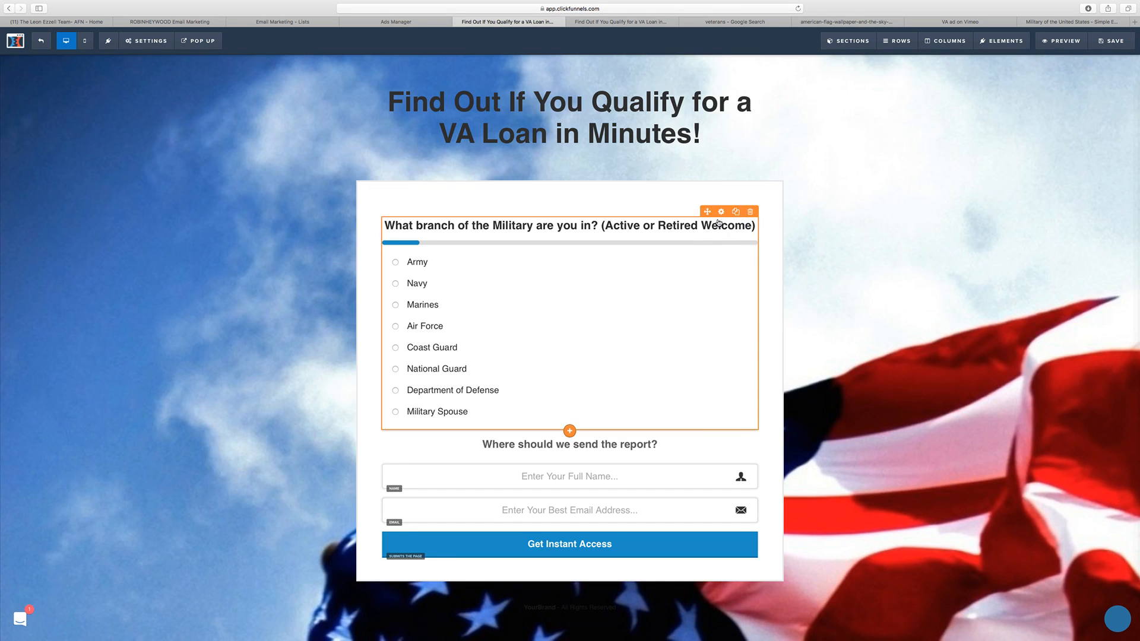
click(721, 212)
click(1043, 133)
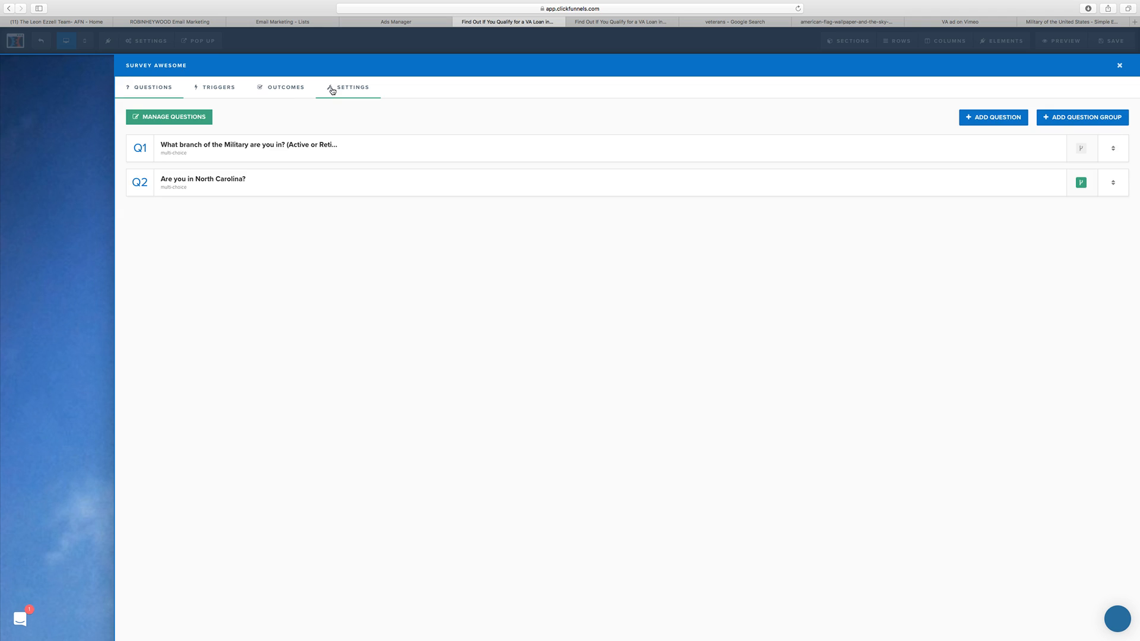
click(284, 90)
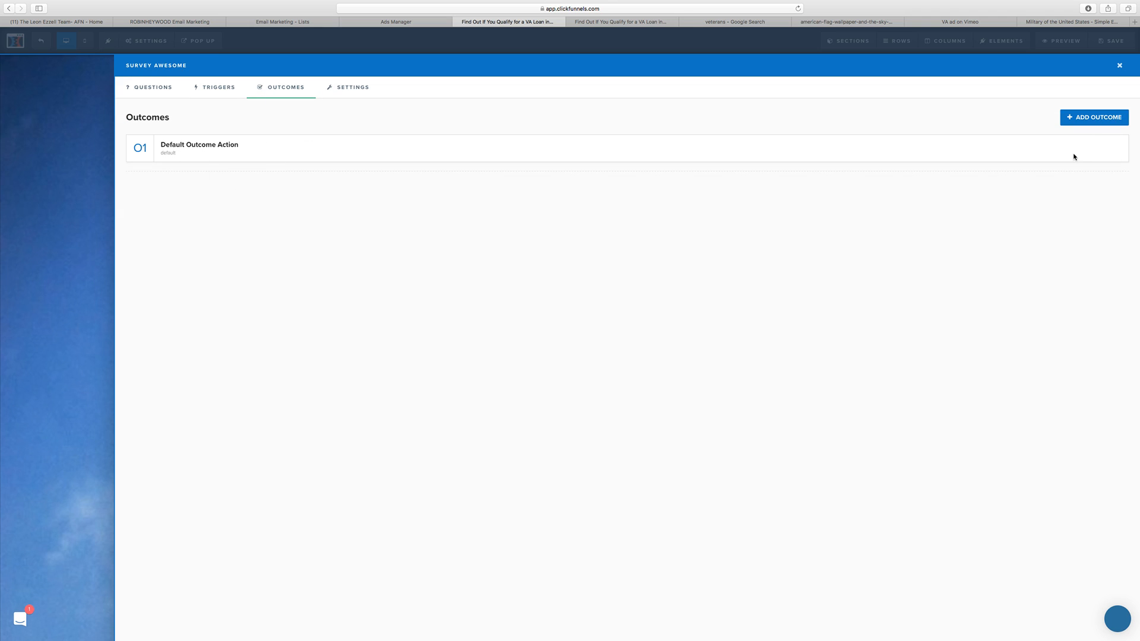
click(1084, 120)
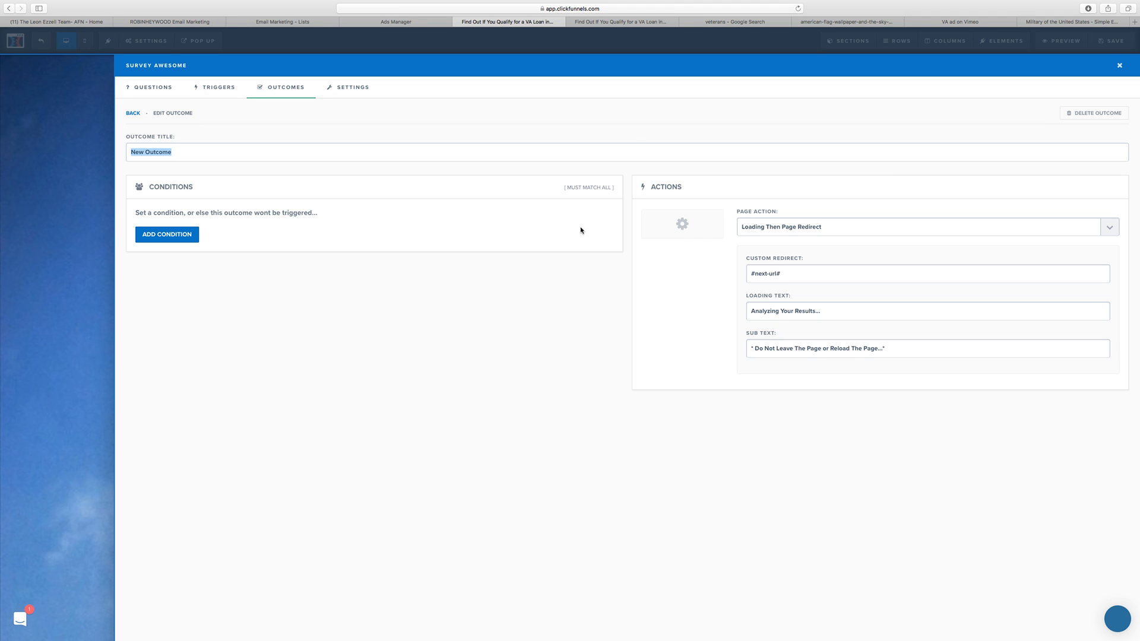
click(796, 227)
click(415, 433)
click(133, 114)
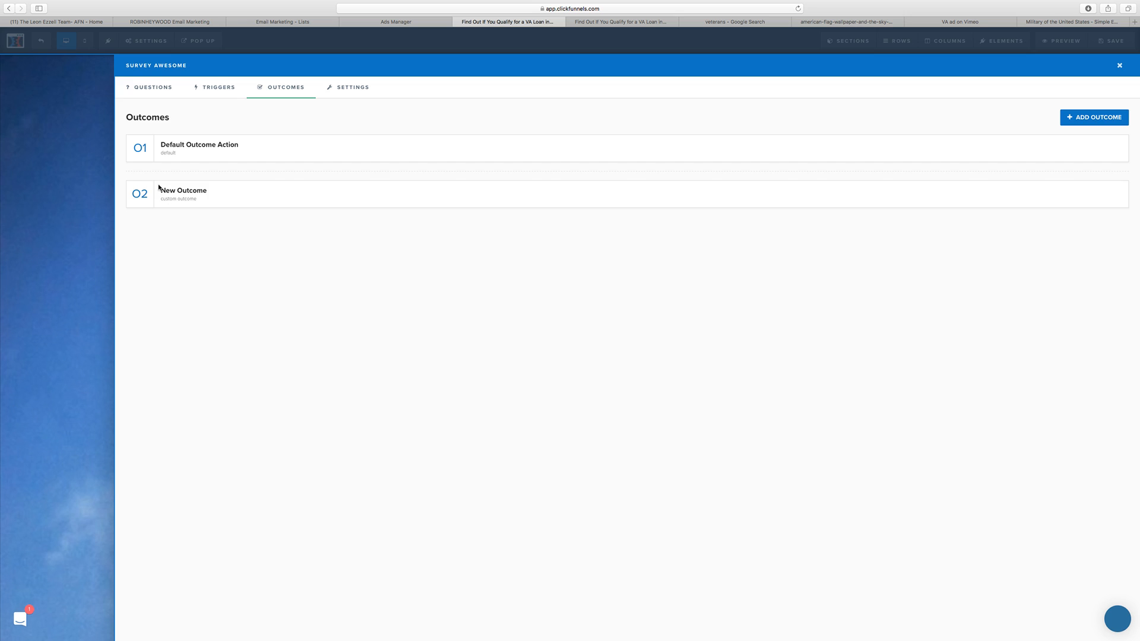
click(206, 195)
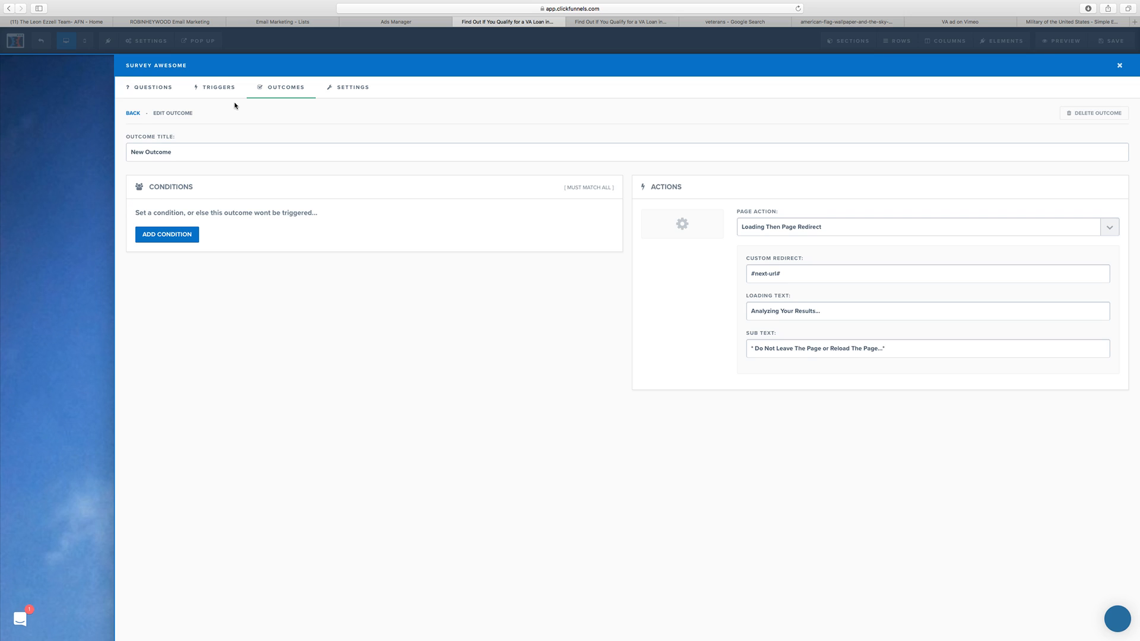
click(288, 88)
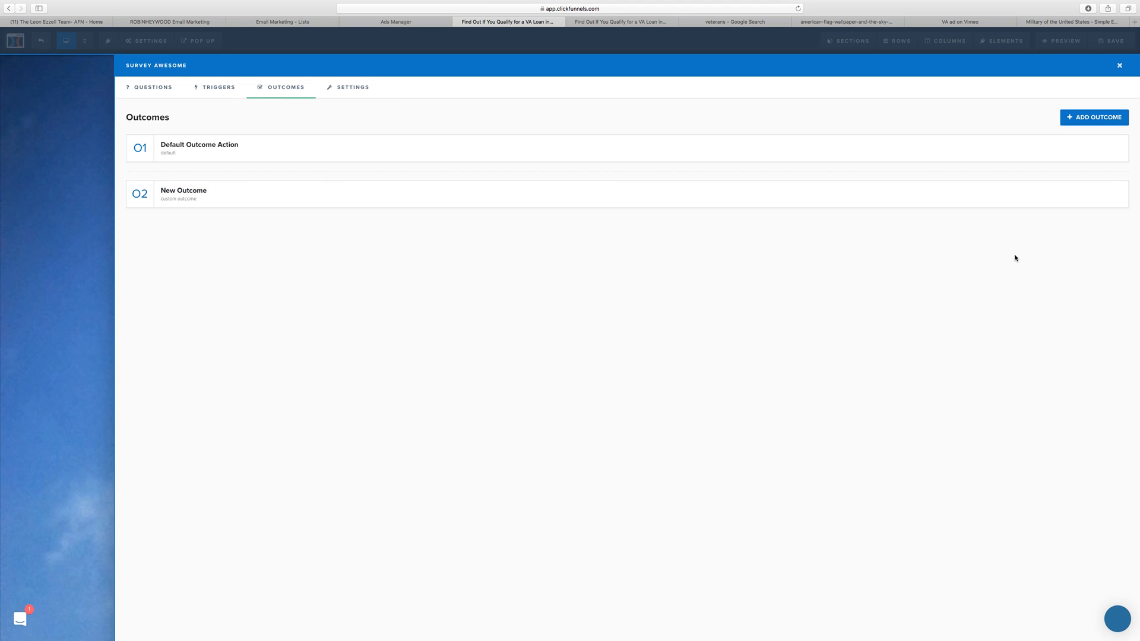
click(169, 195)
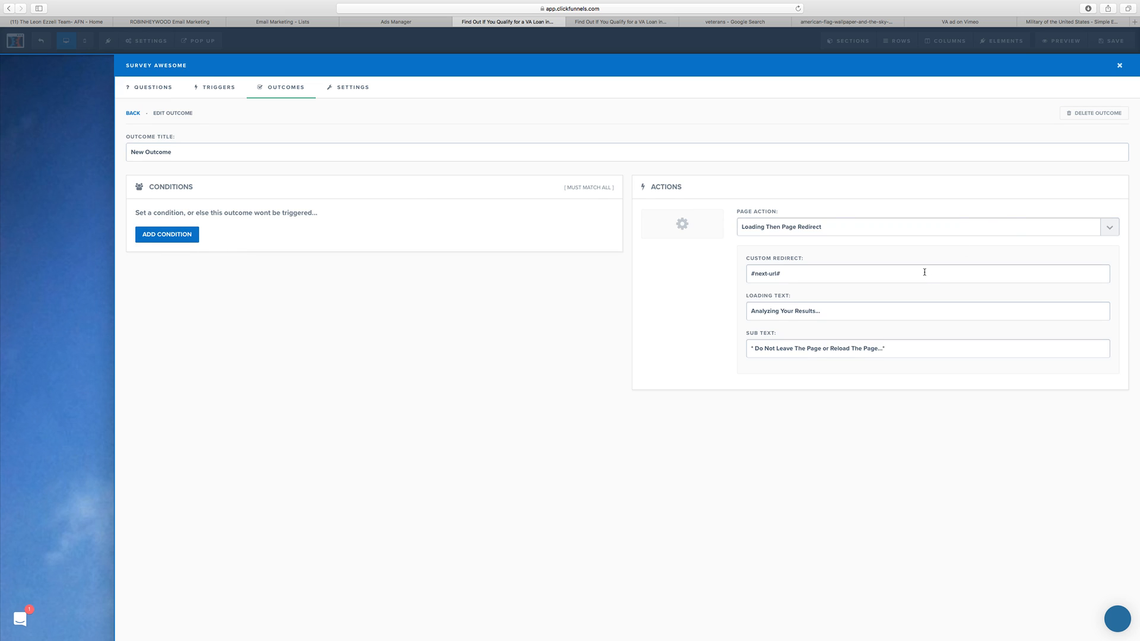
click(1097, 114)
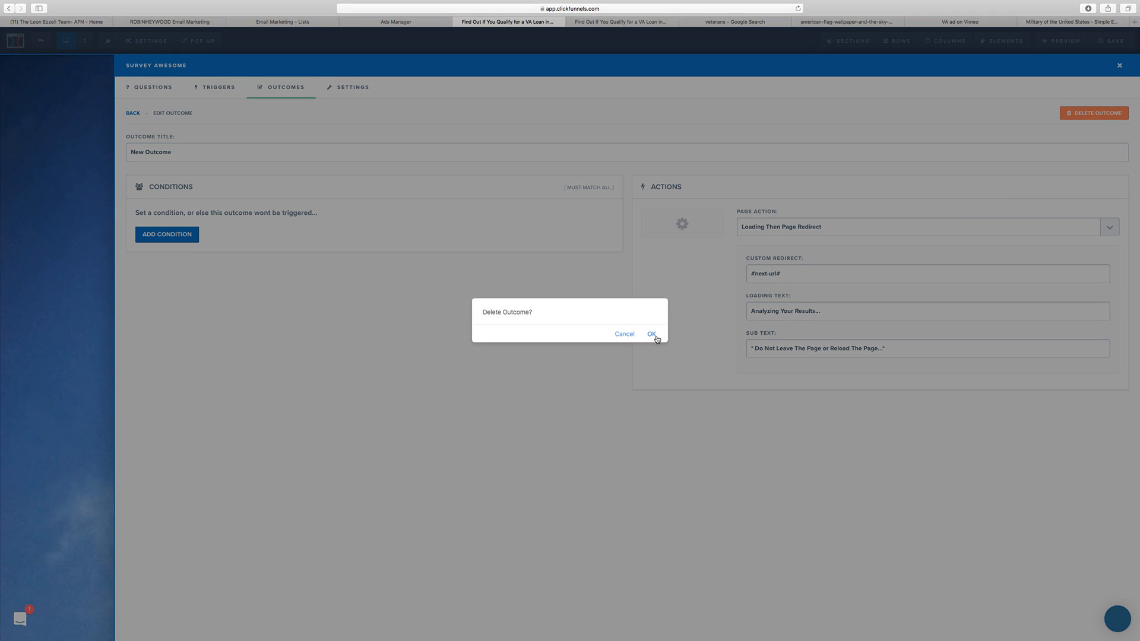
click(652, 334)
Step: Review the page action choices of the survey's Default Outcome Action, leave Open Popup selected, and close the survey editor
click(198, 146)
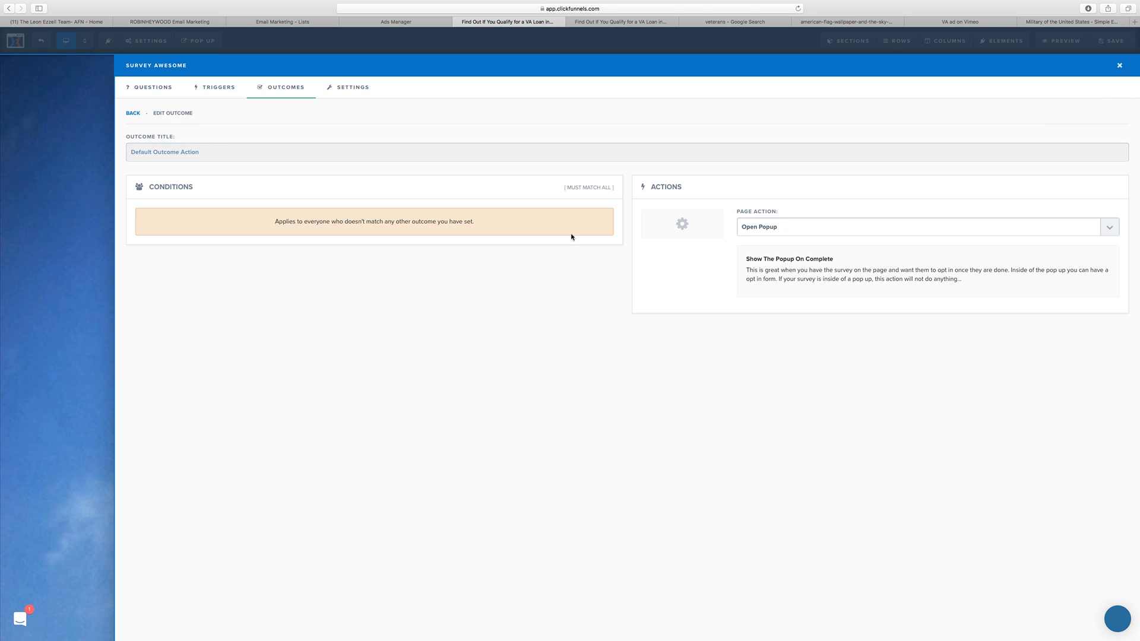
click(800, 231)
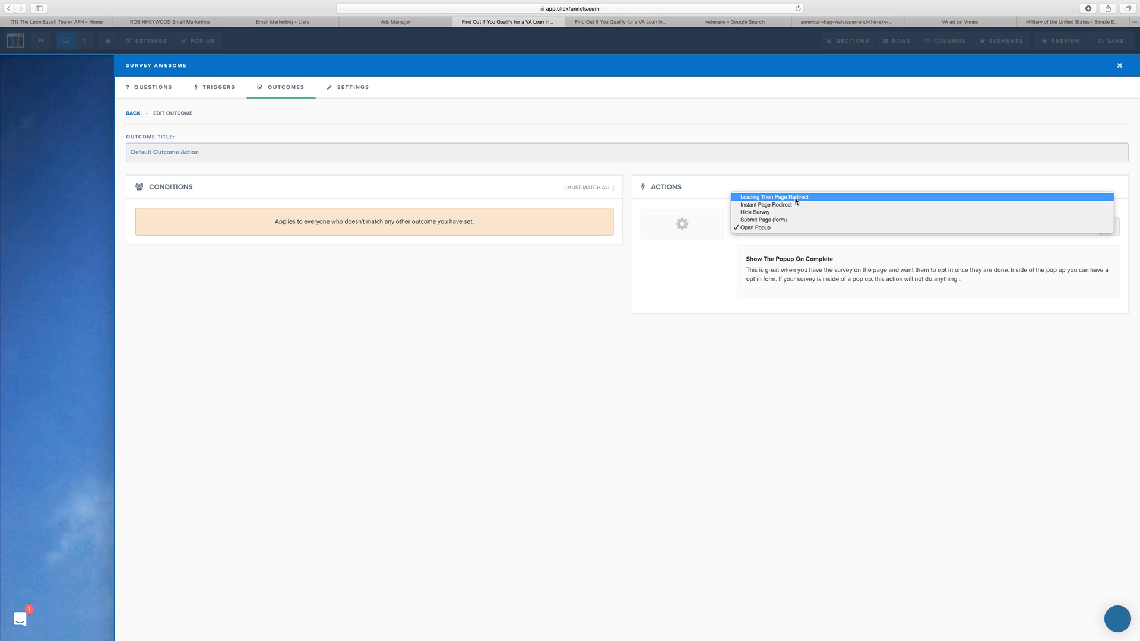
click(613, 372)
click(1119, 65)
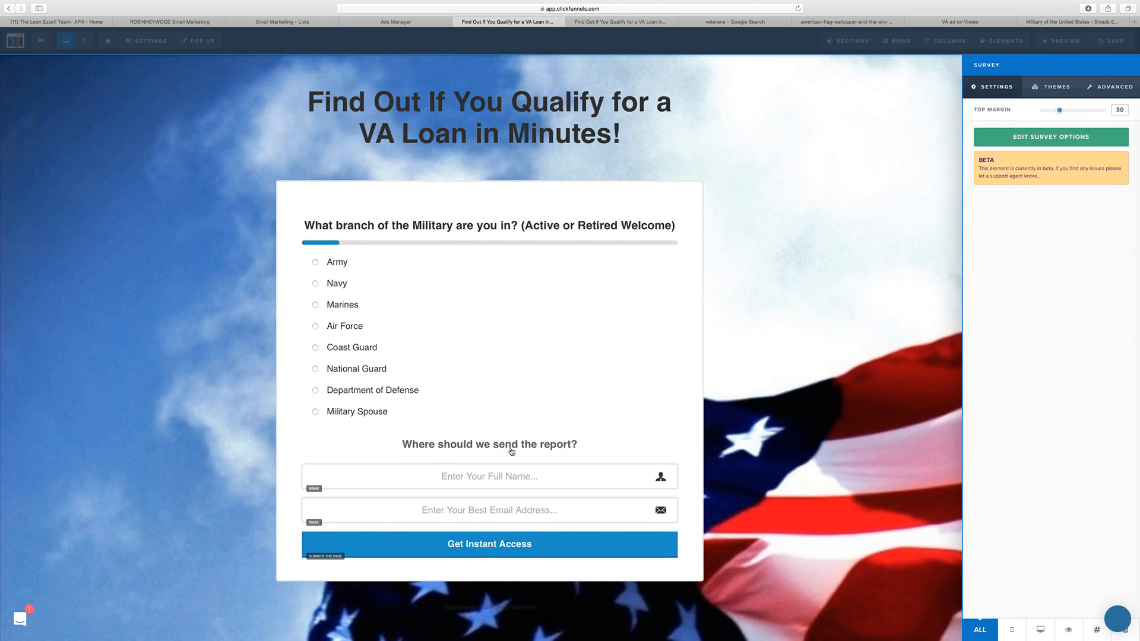
Step: Examine the Settings and Advanced options of the row holding the survey, and the survey's question list
click(824, 417)
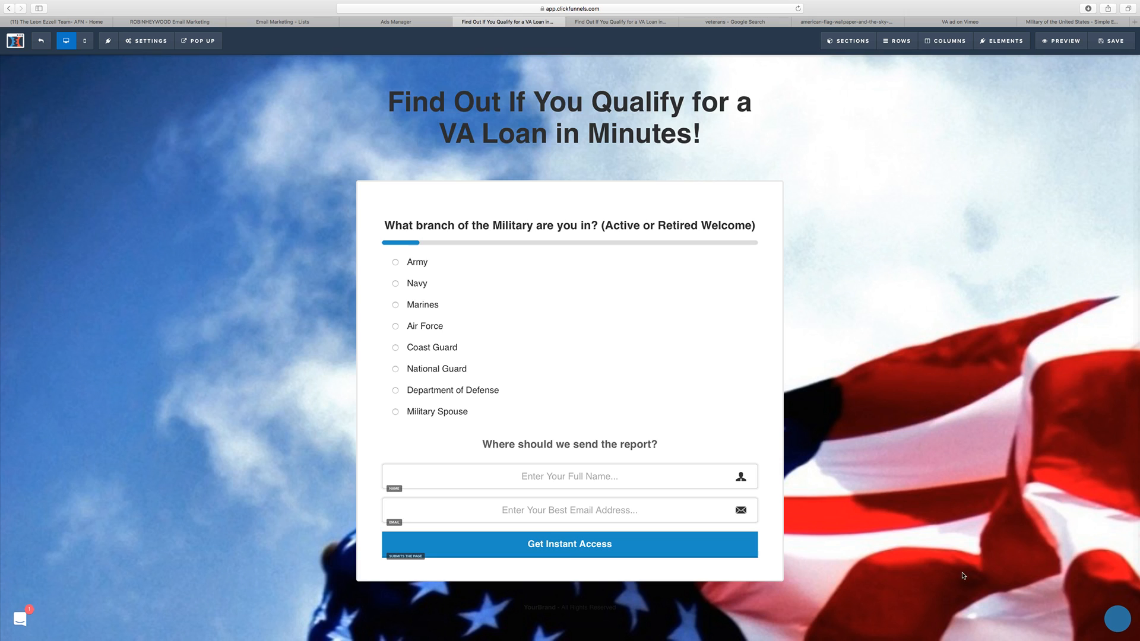
click(718, 427)
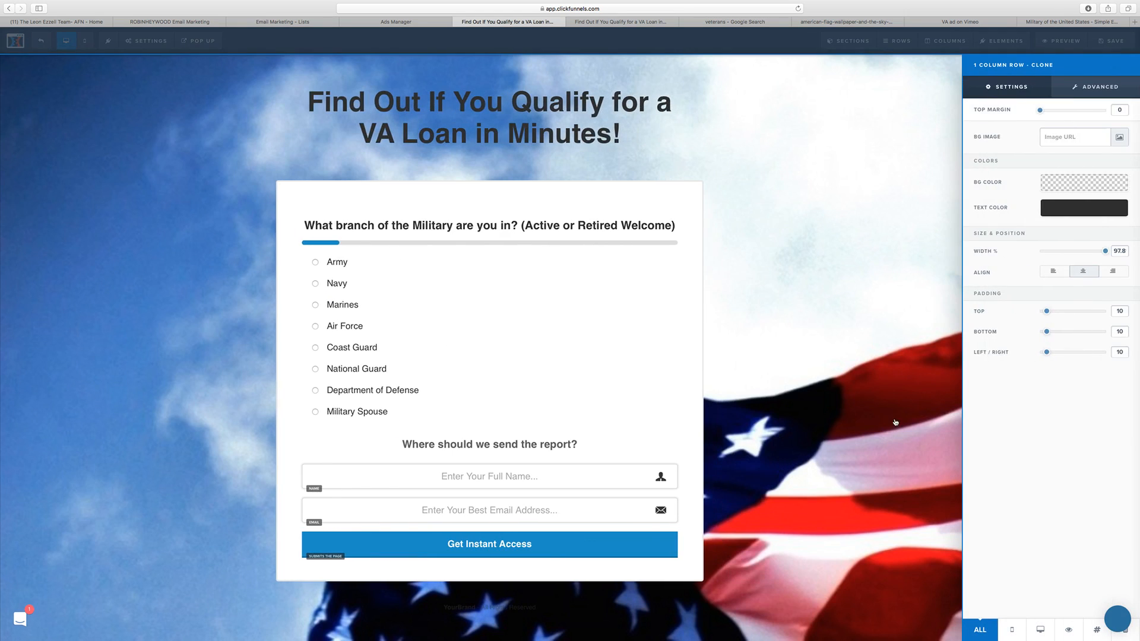
click(1083, 90)
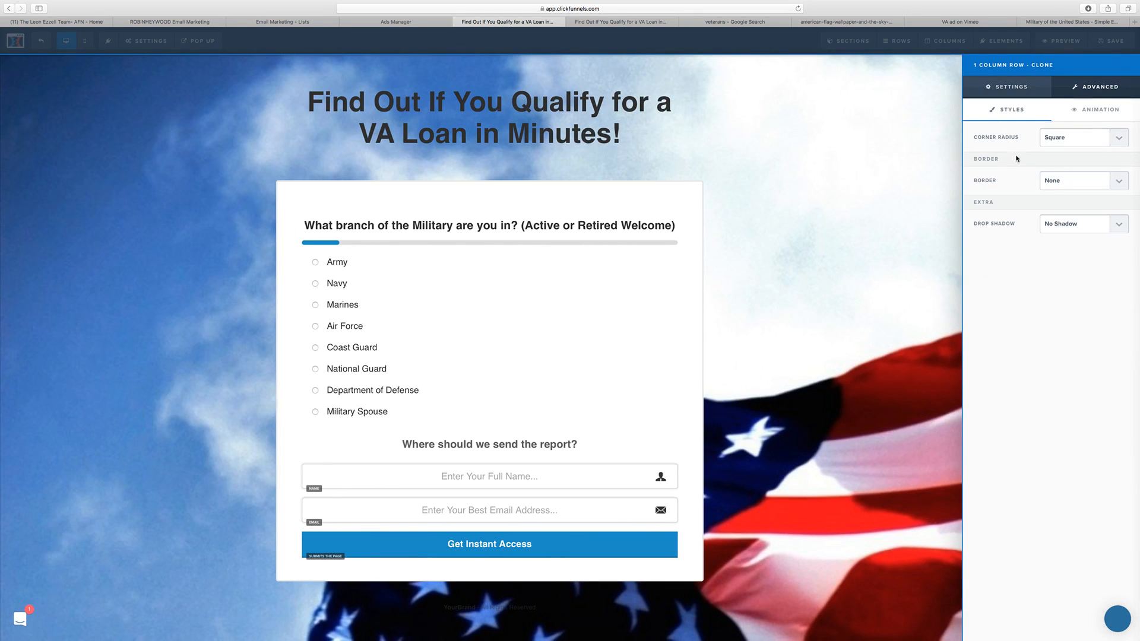
click(1011, 88)
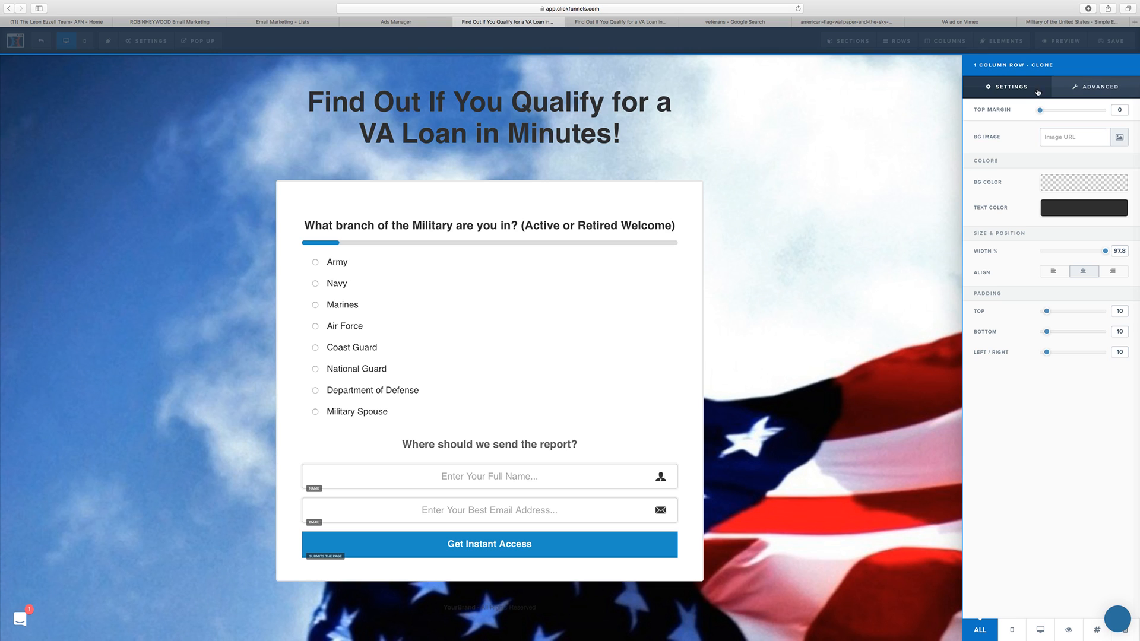
click(1092, 87)
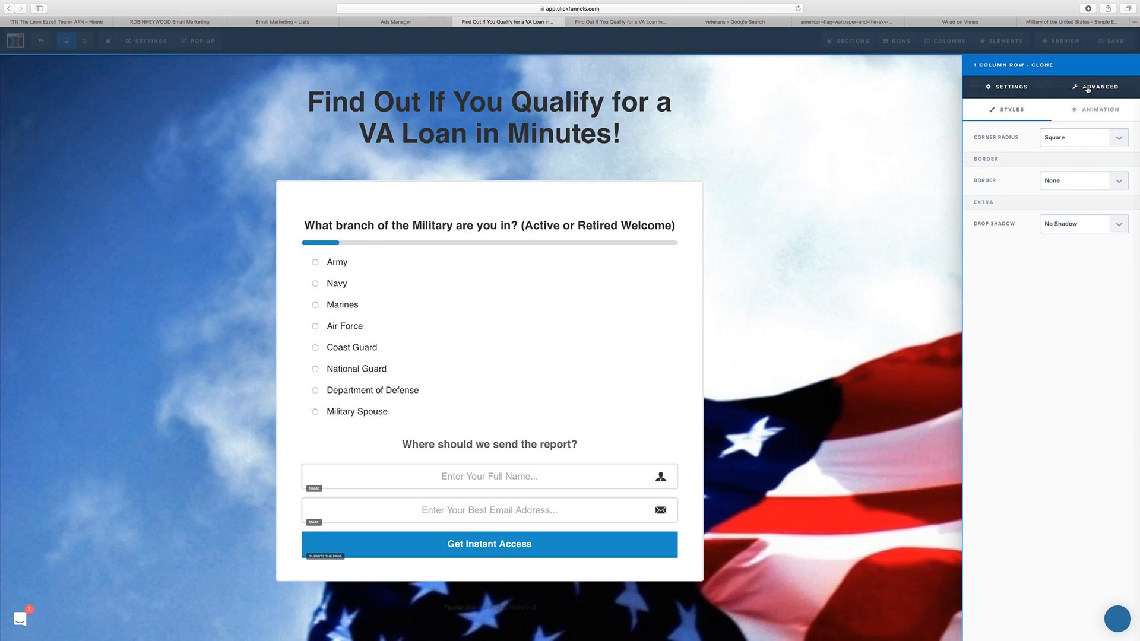
click(1012, 88)
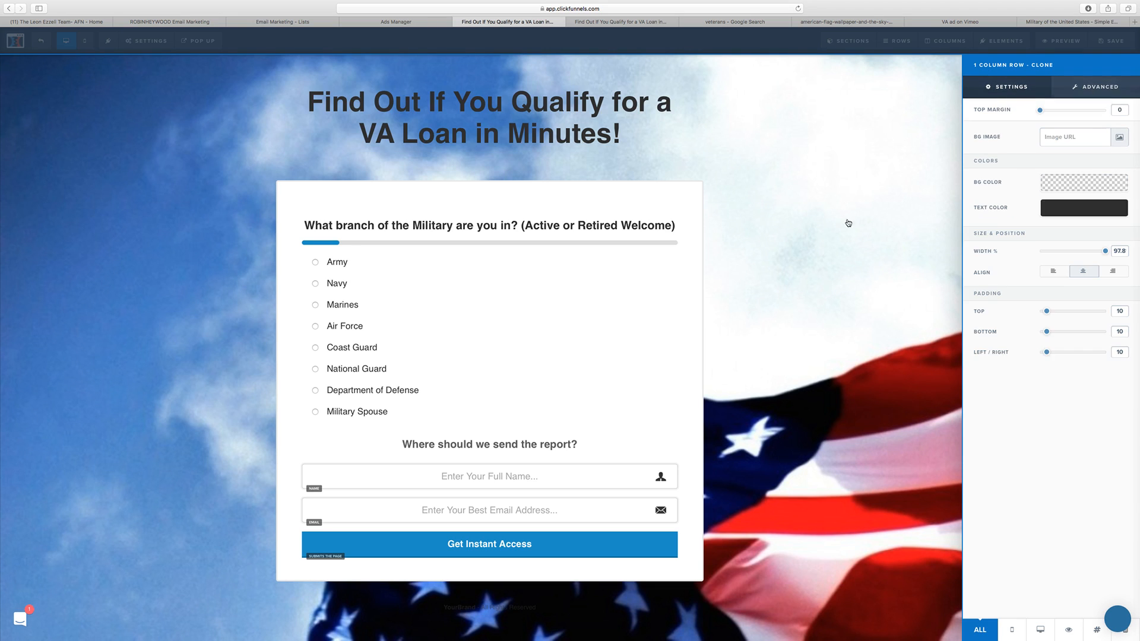
click(495, 337)
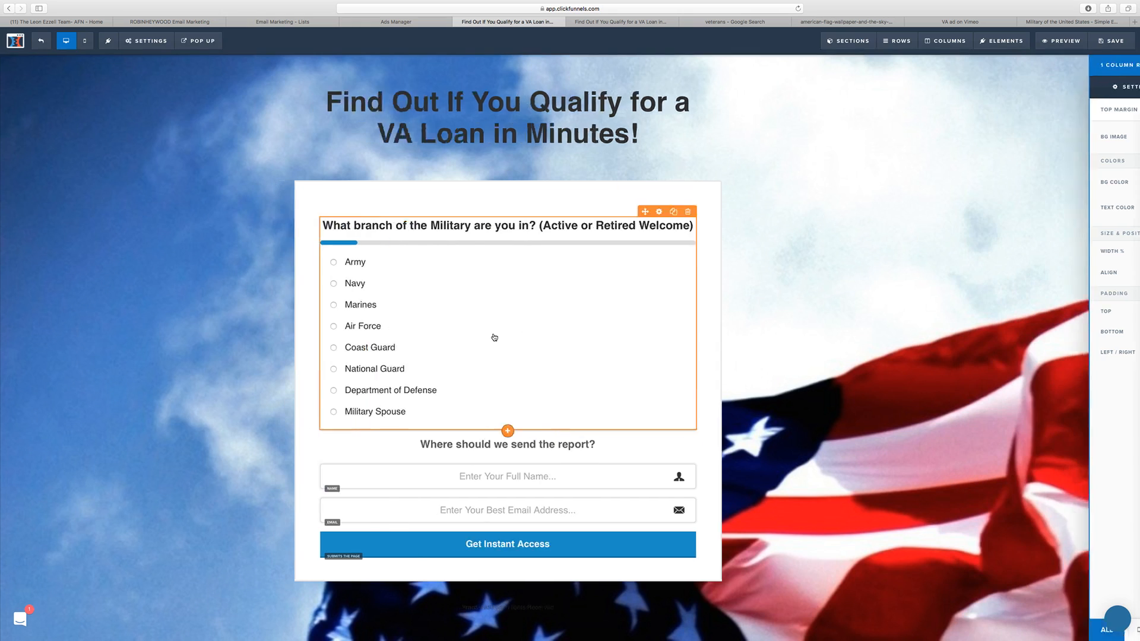
click(716, 223)
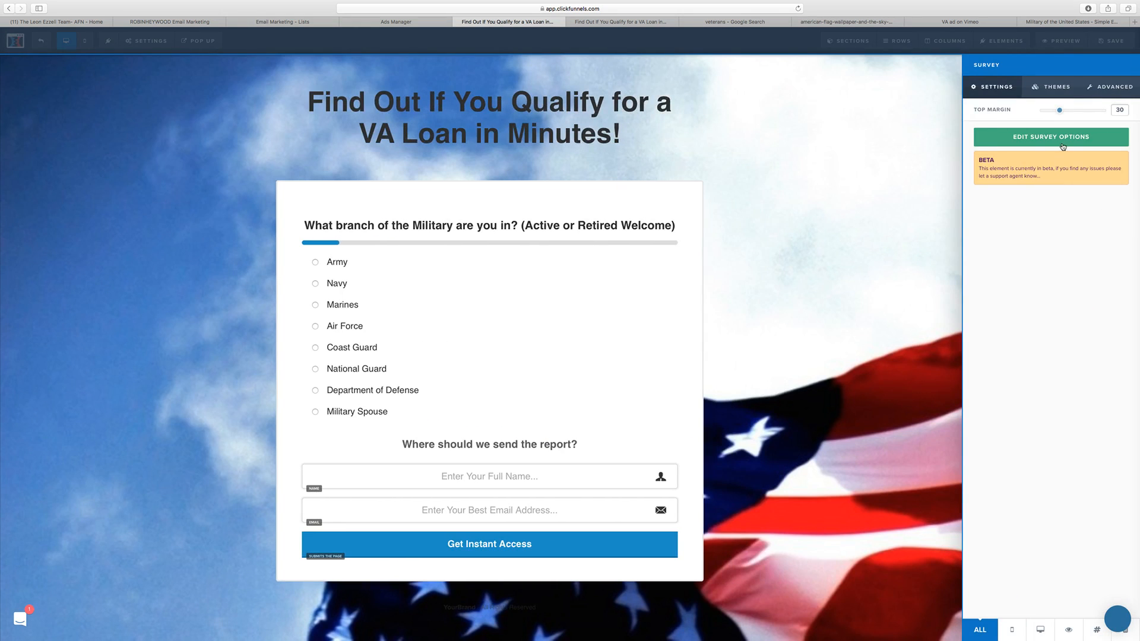
click(1062, 139)
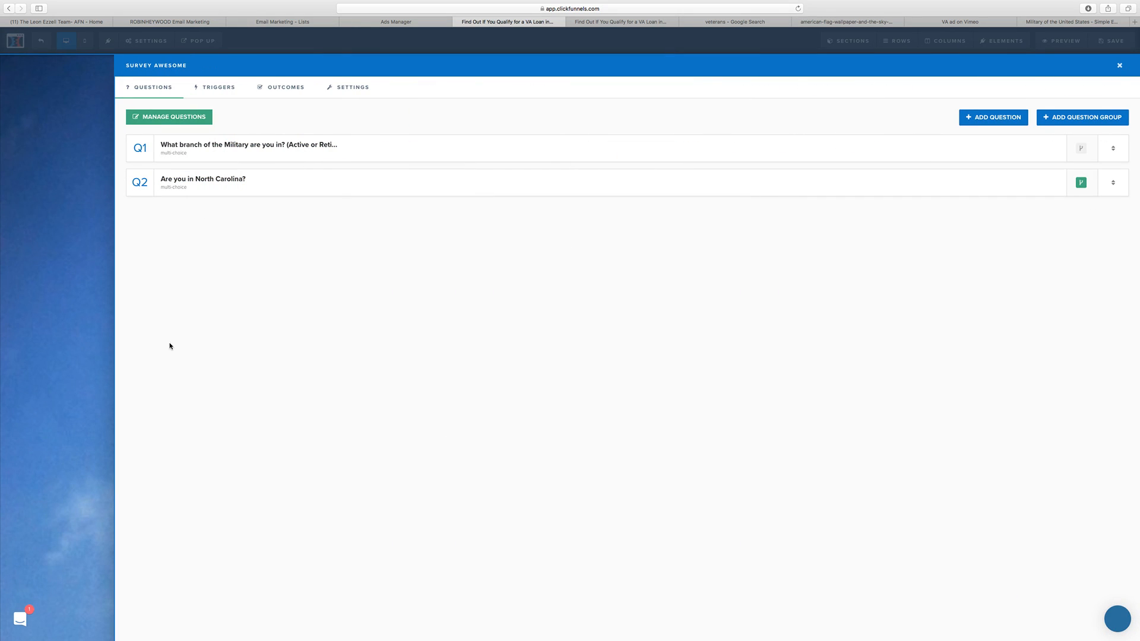
click(82, 211)
Step: Show the page's popup and add an Input form element below its headlines
mouse_move(191, 46)
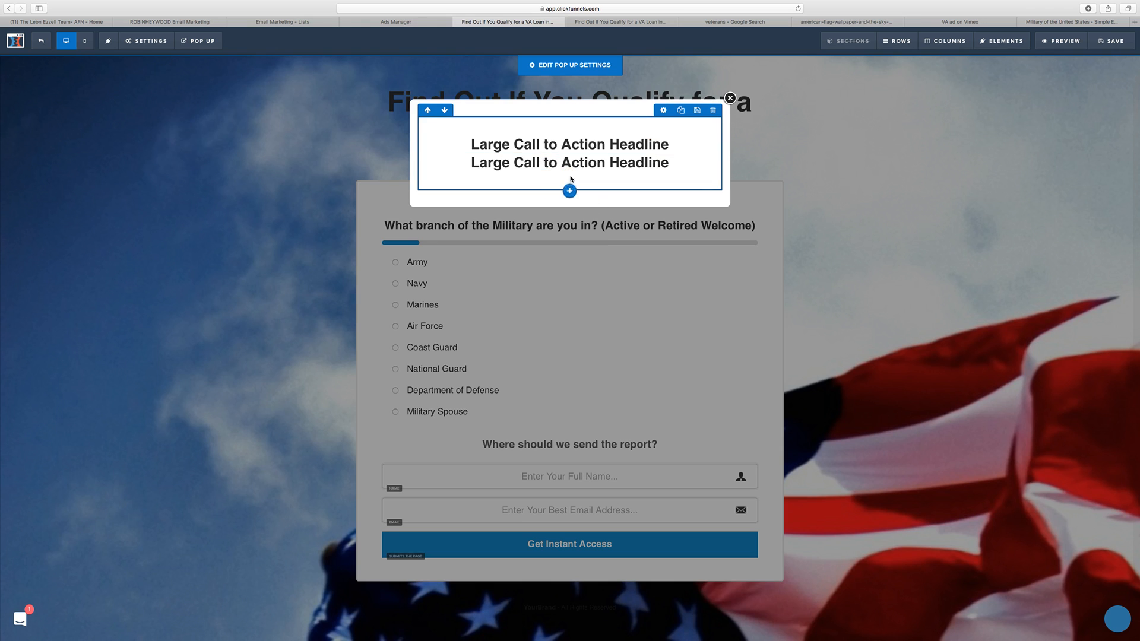
click(571, 173)
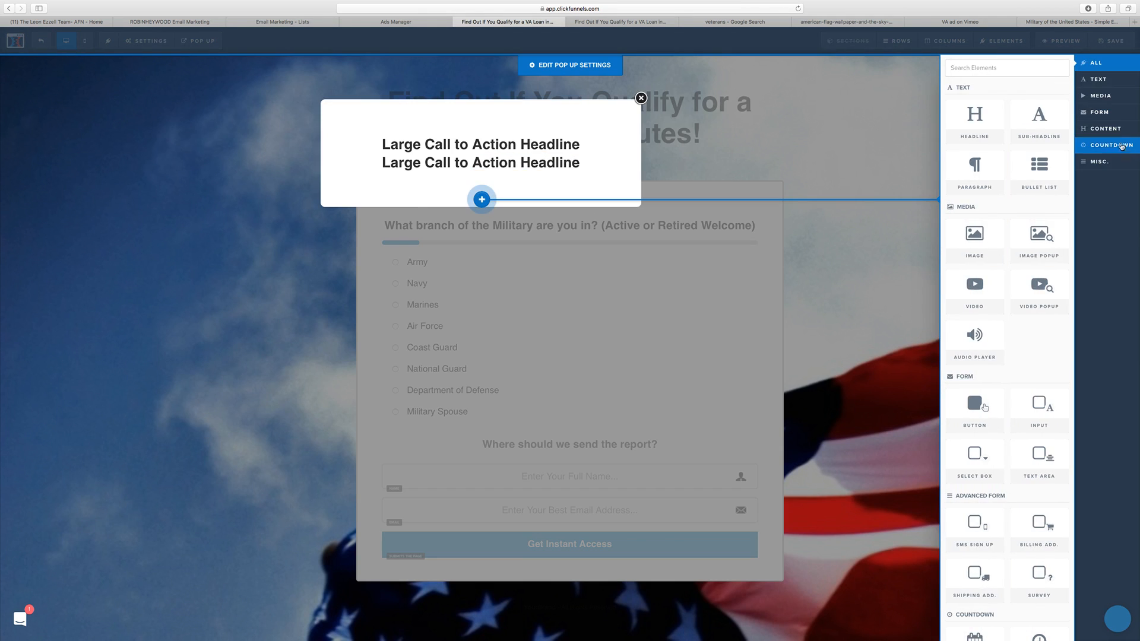
click(1111, 113)
click(1056, 135)
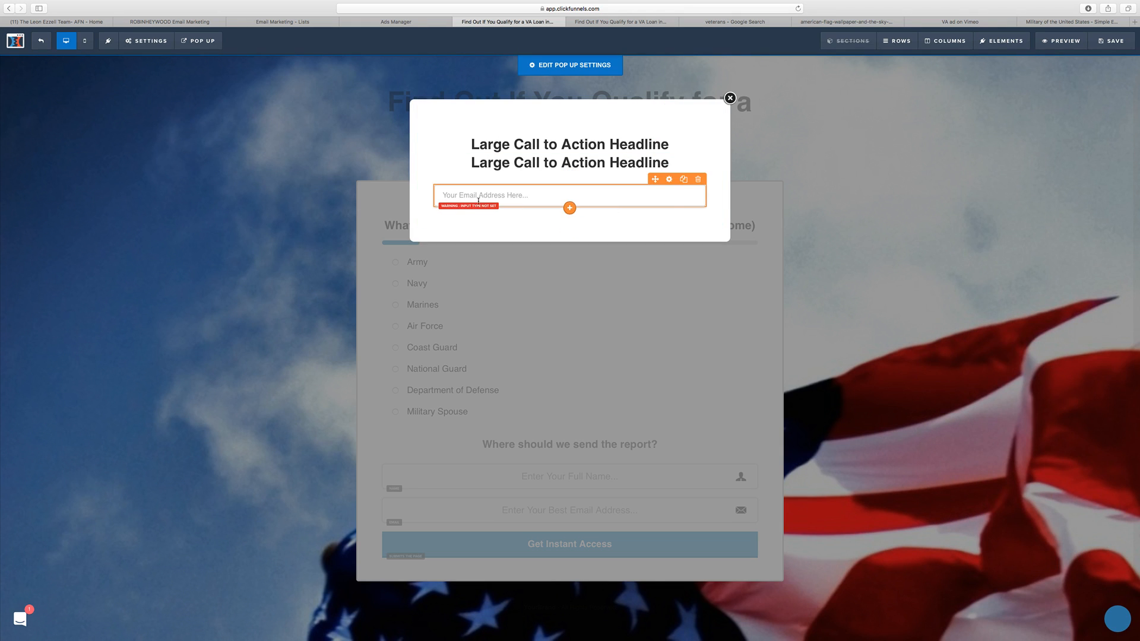
Step: Set the popup field's input type to Full Name, its placeholder text to "Full Name of Veteran", and make it Required
click(562, 203)
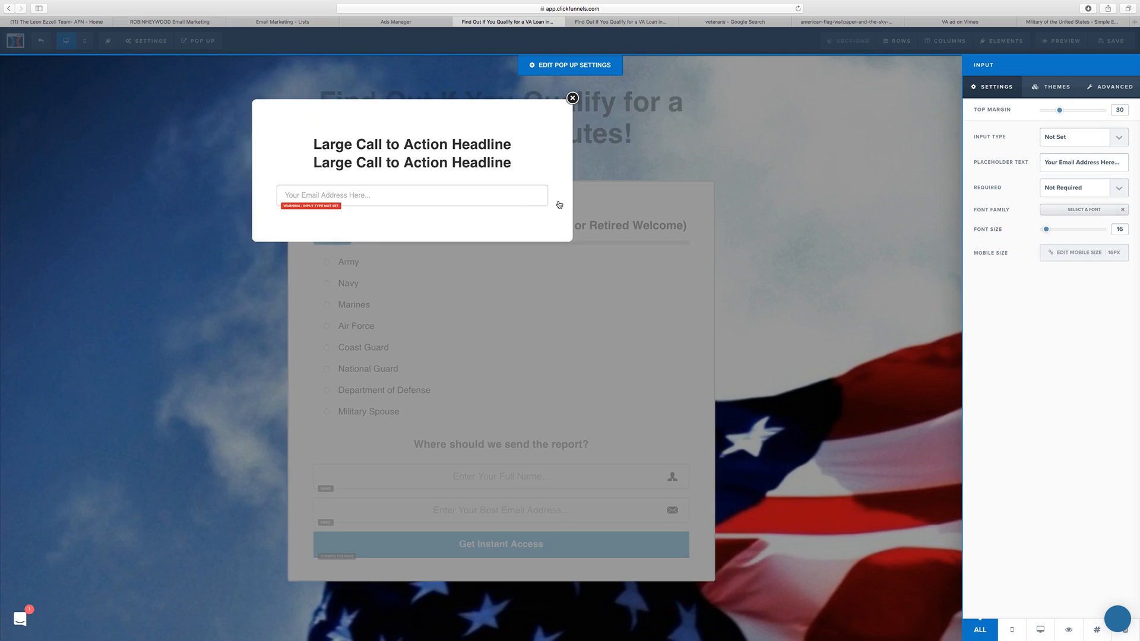
click(1094, 145)
click(1089, 147)
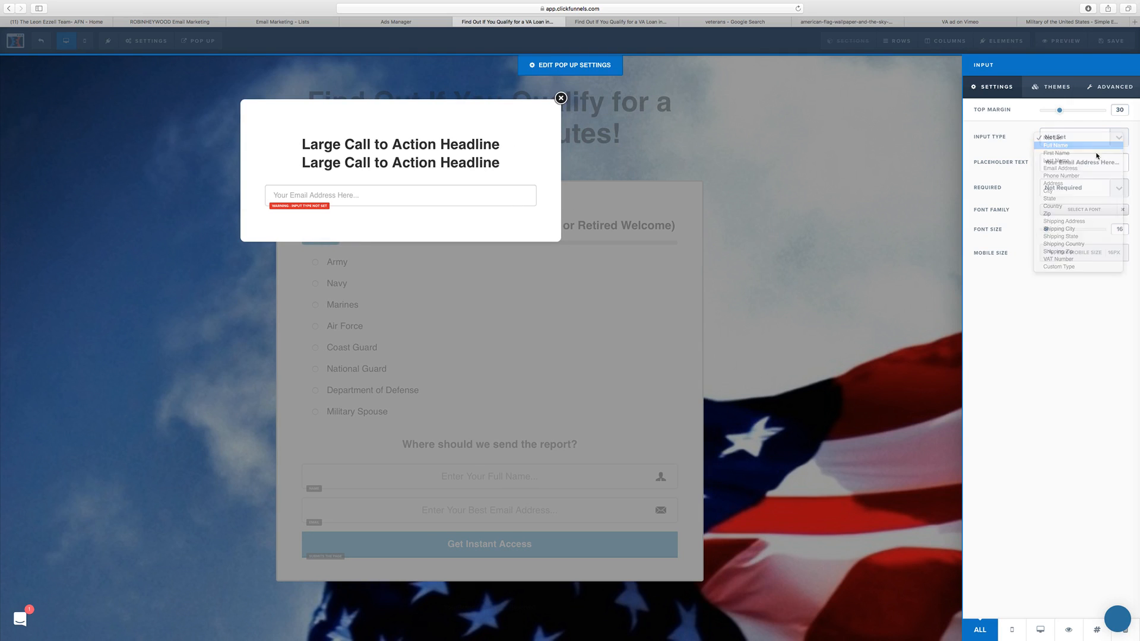
drag(1122, 163, 1038, 159)
text(F)
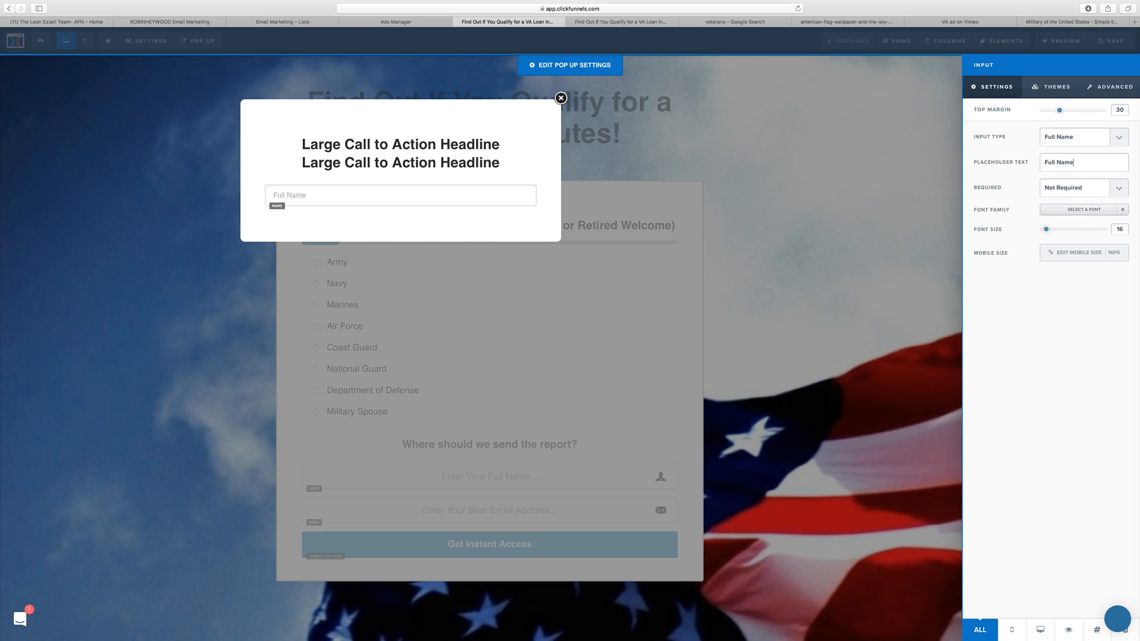
text(ull Name of Veteran)
click(1071, 189)
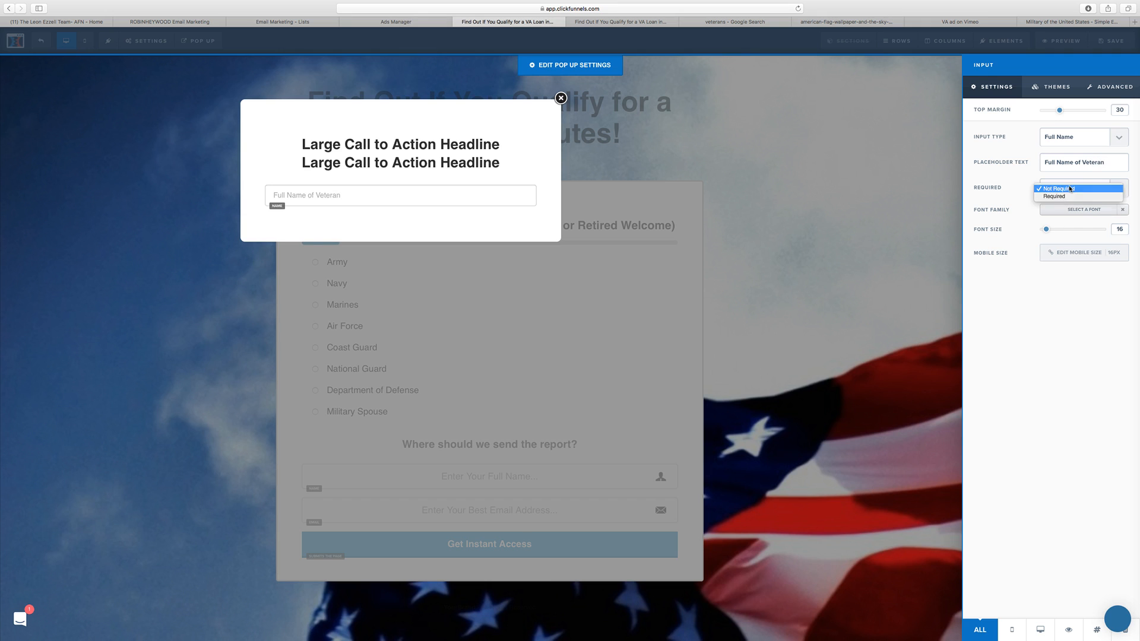
click(1091, 218)
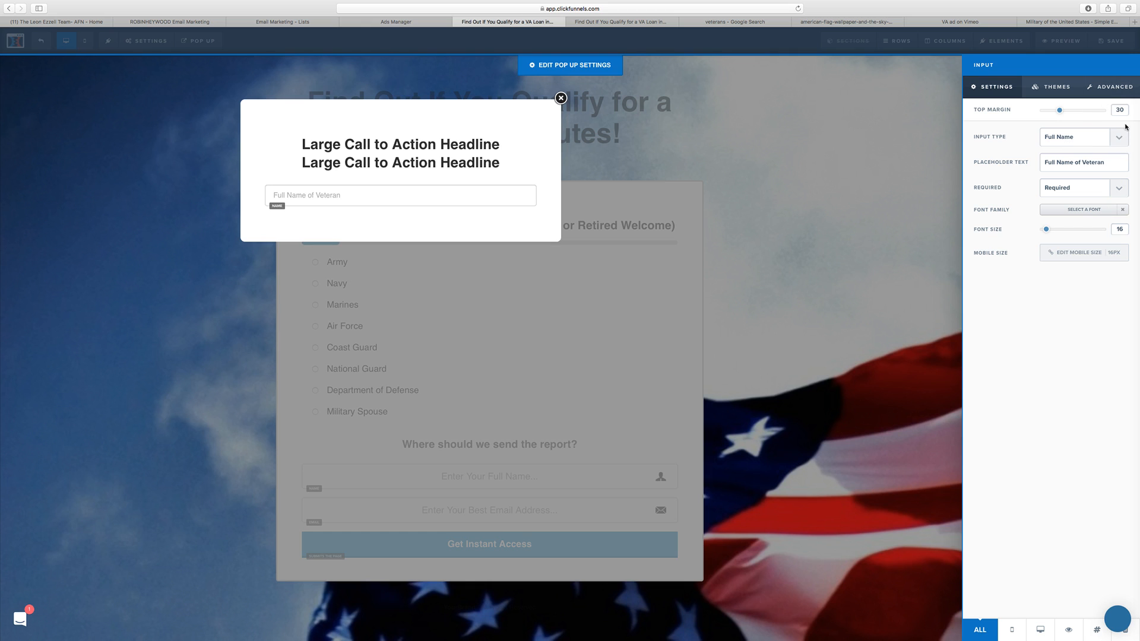
Step: Add the Name Icon to the popup's full name field and check the popup in mobile view before returning to desktop view
click(1109, 90)
click(1069, 265)
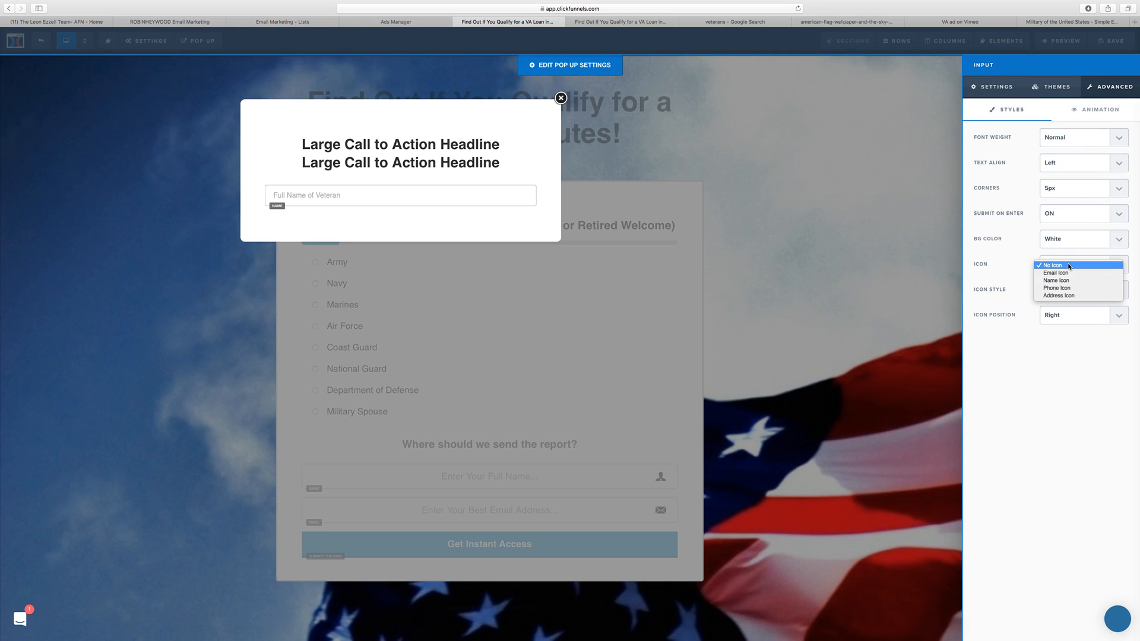
click(1071, 281)
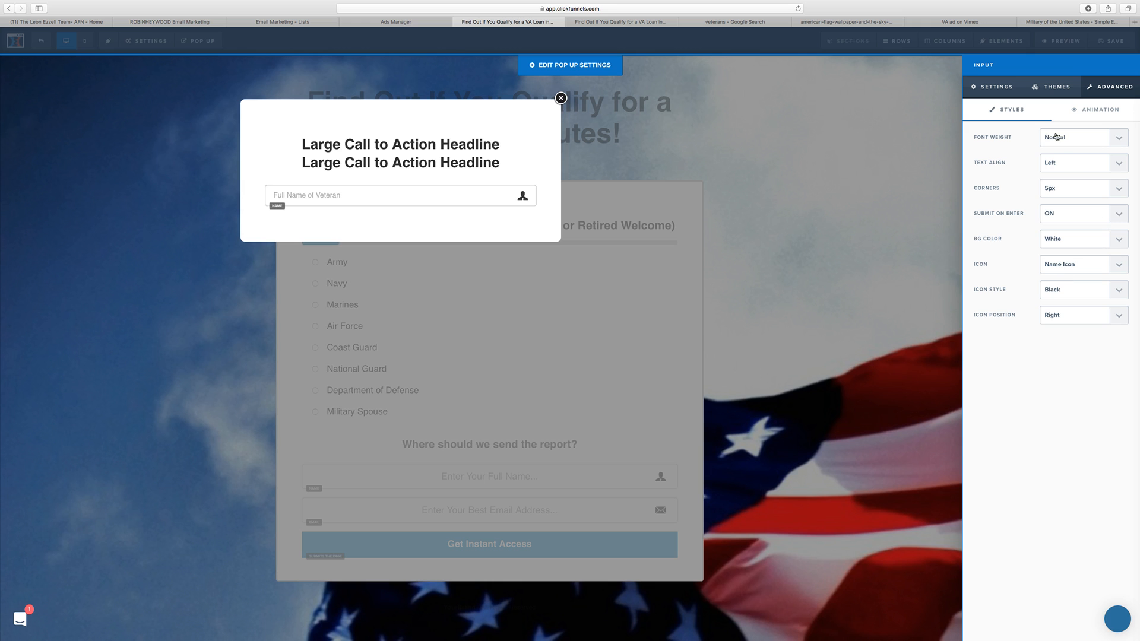
click(471, 162)
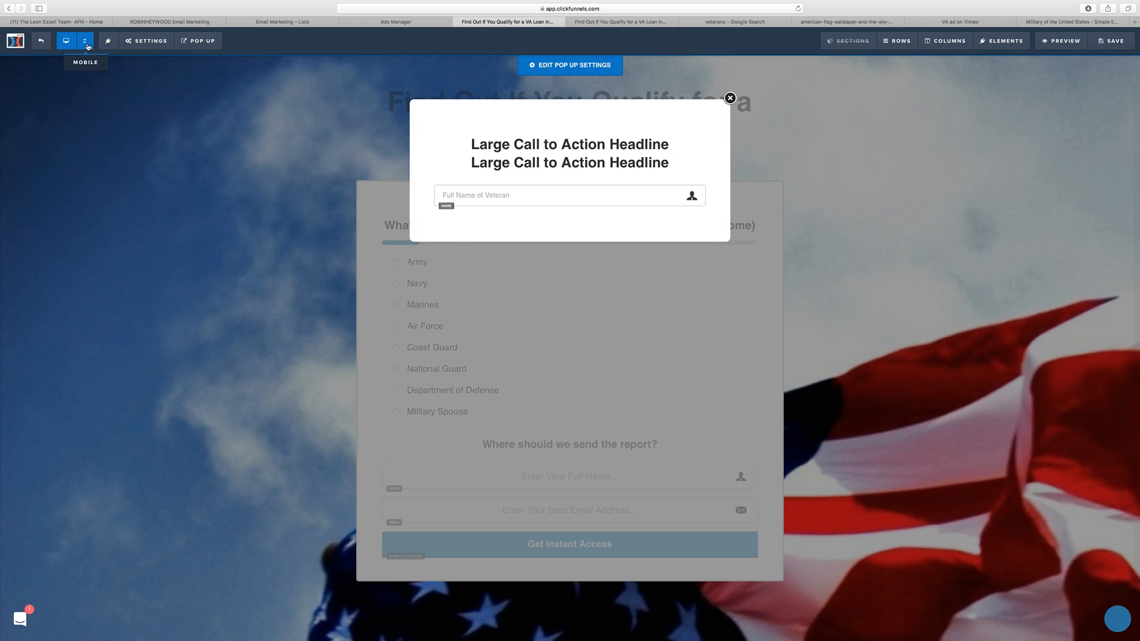
click(85, 41)
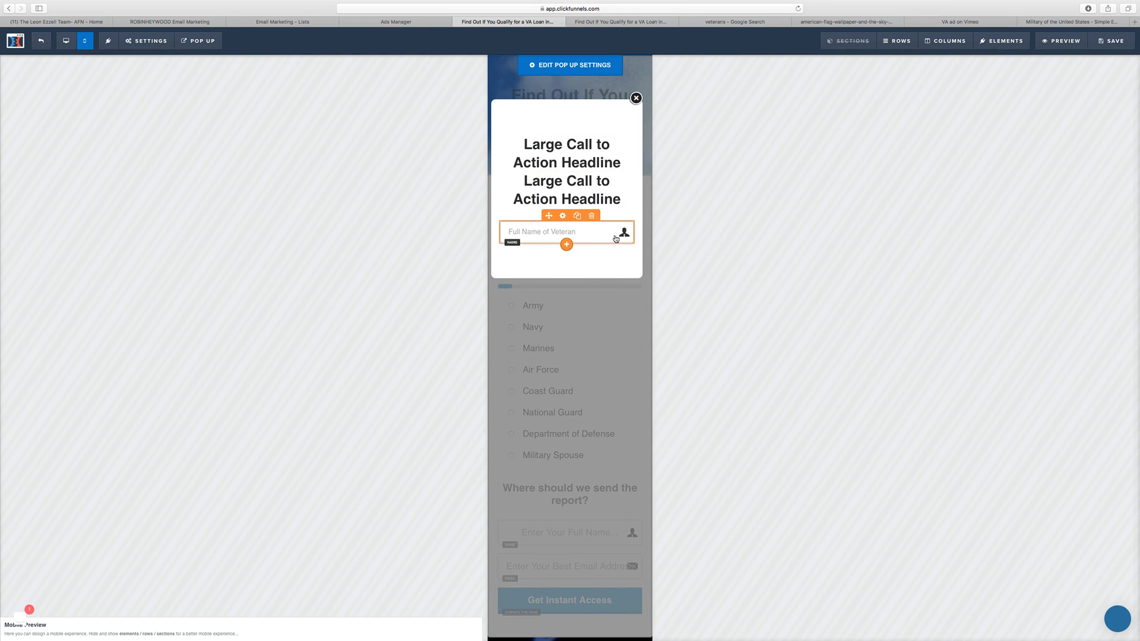
click(66, 40)
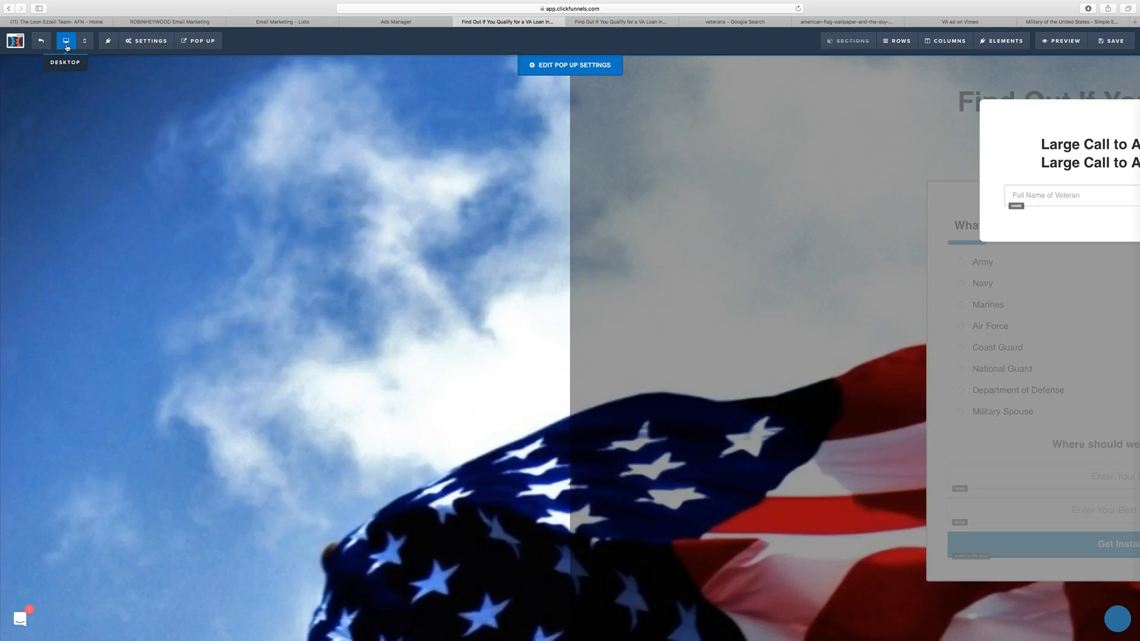
Step: Delete the upper of the two duplicate "Large Call to Action Headline" elements in the popup
click(621, 164)
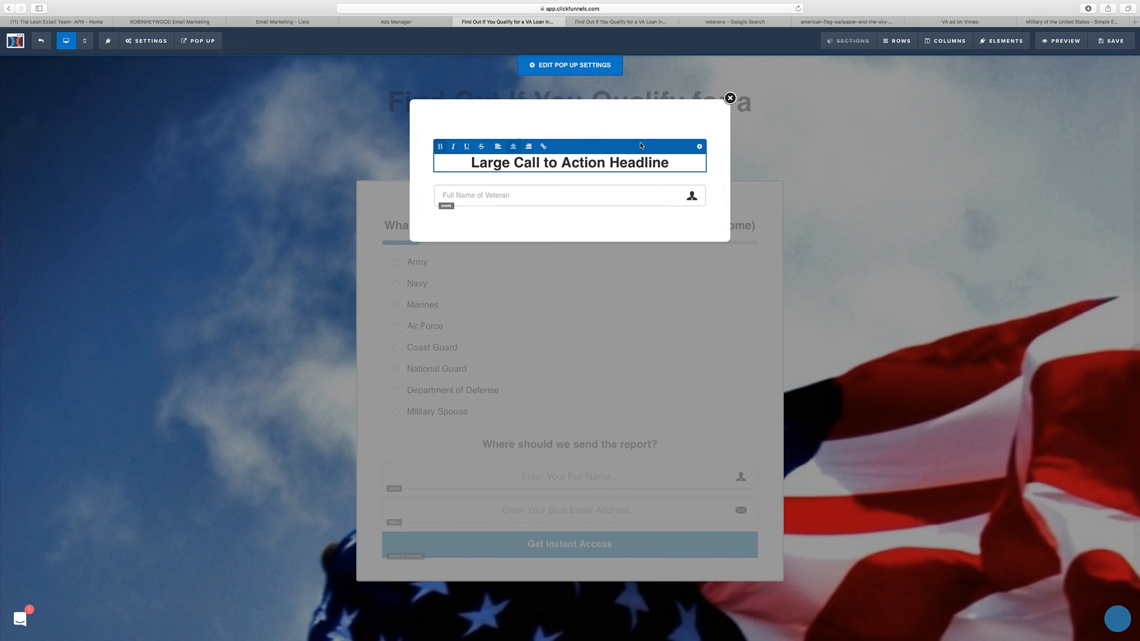
click(640, 116)
click(698, 129)
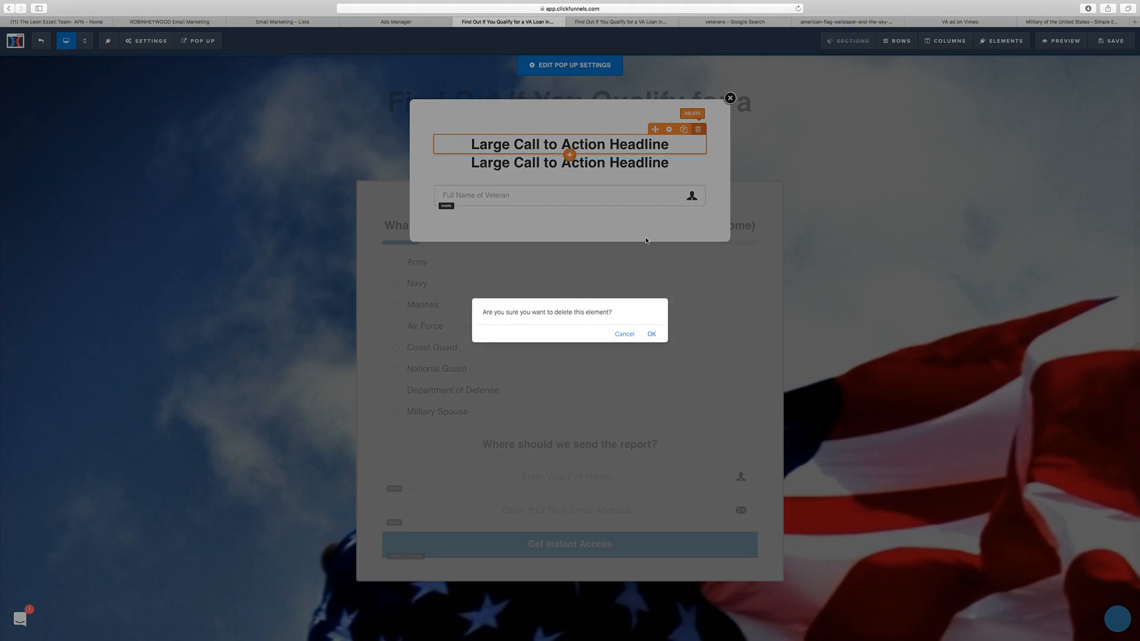
click(653, 332)
Step: Replace the popup's remaining headline text with "Almost Done! Enter the info below to Find Out if You Qualify!"
click(585, 145)
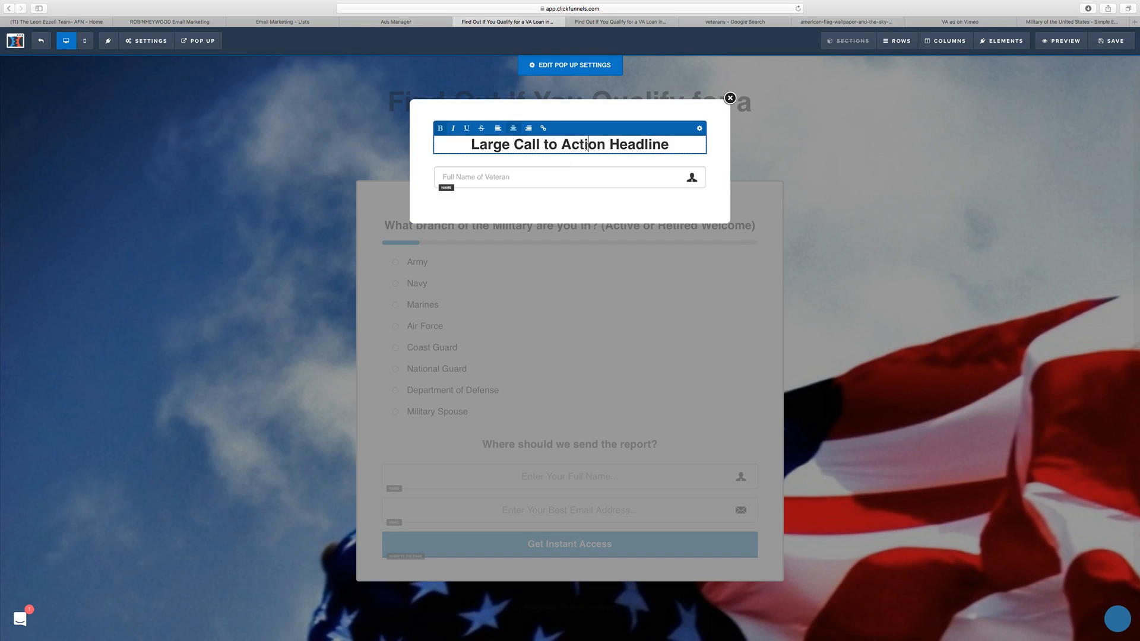
triple_click(586, 145)
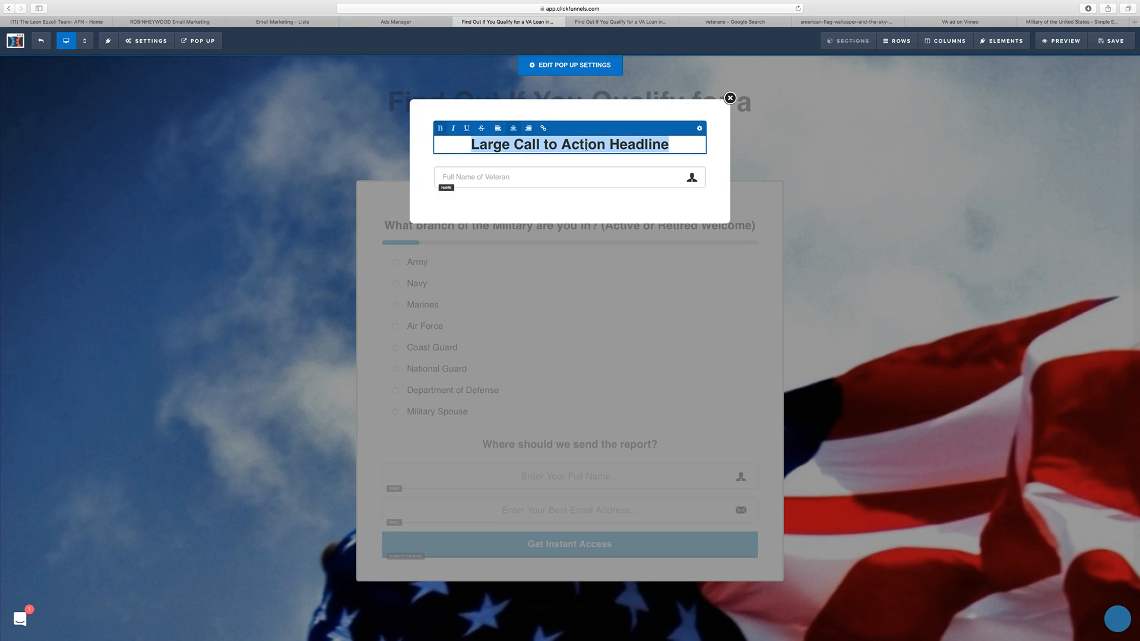
text(Enter)
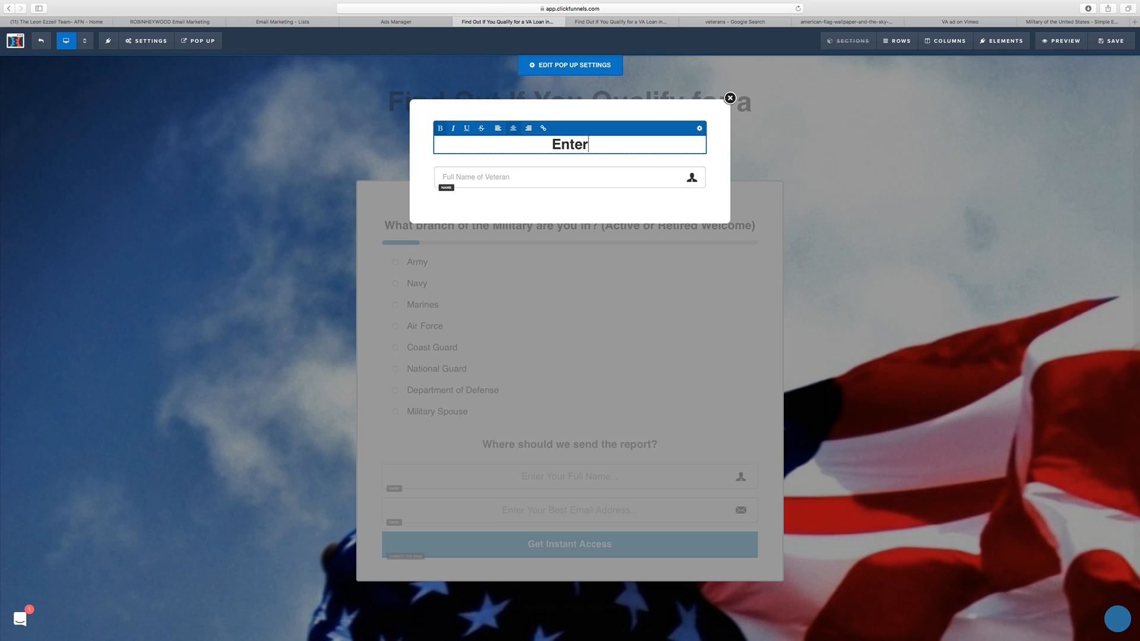
key(BackSpace)
key(BackSpace)
key(BackSpace)
key(BackSpace)
key(BackSpace)
key(BackSpace)
text(Almost Done)
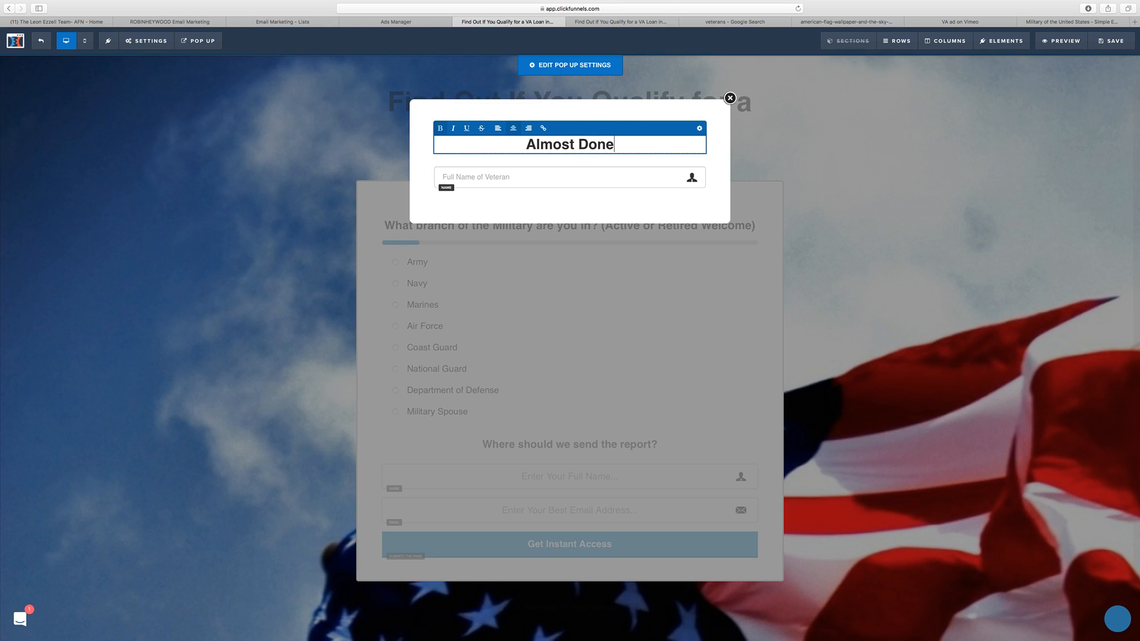
text(! Enter the info)
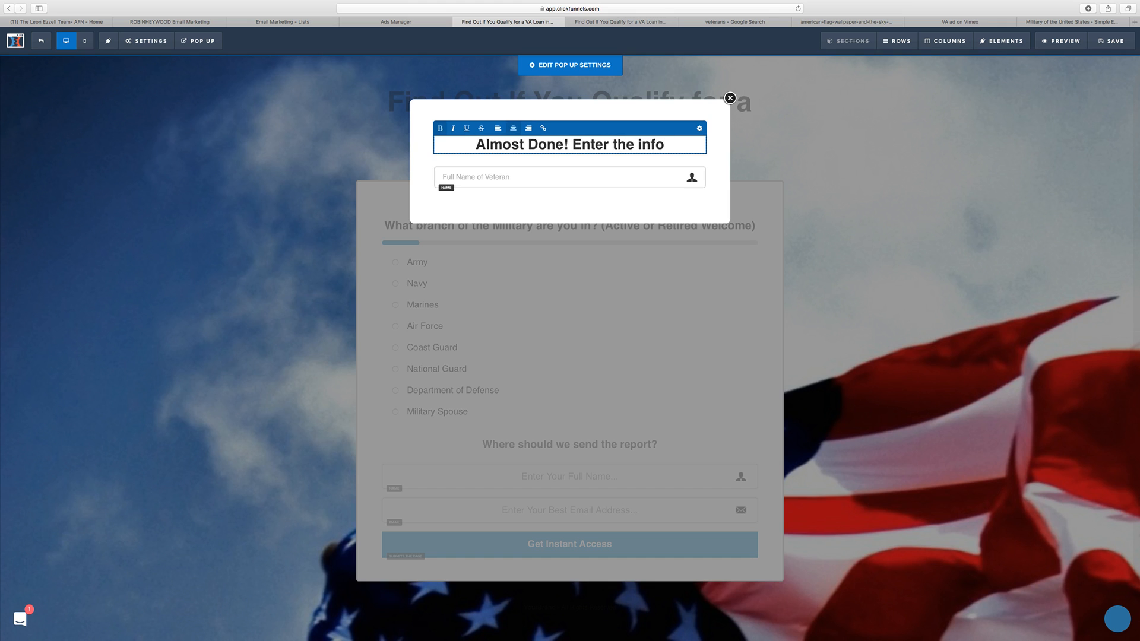
text( below)
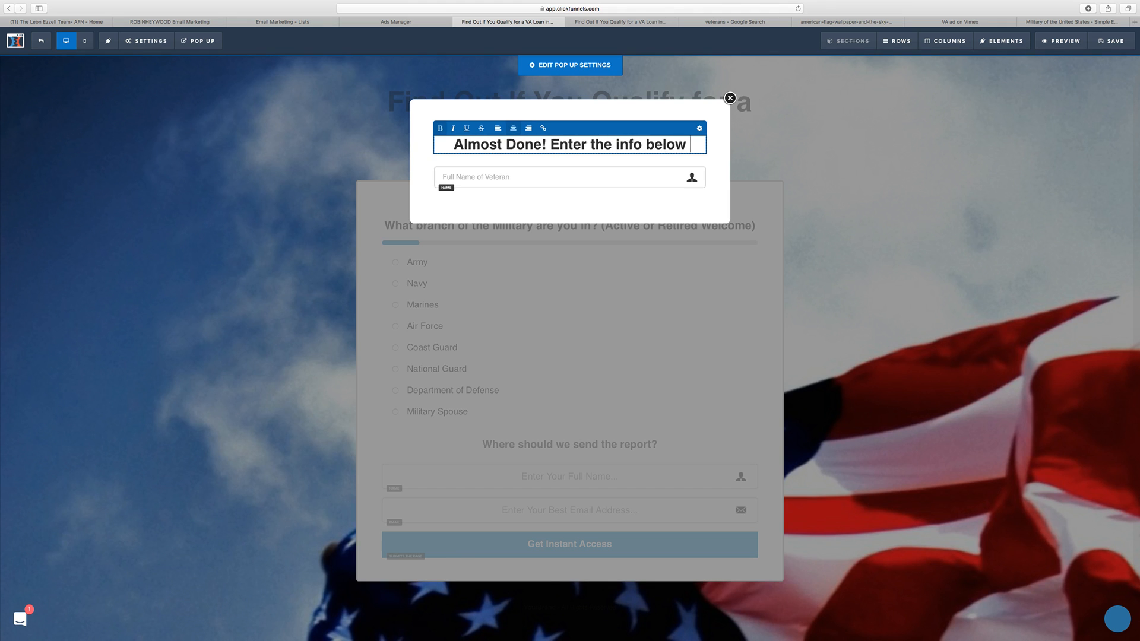
text( to Find Out)
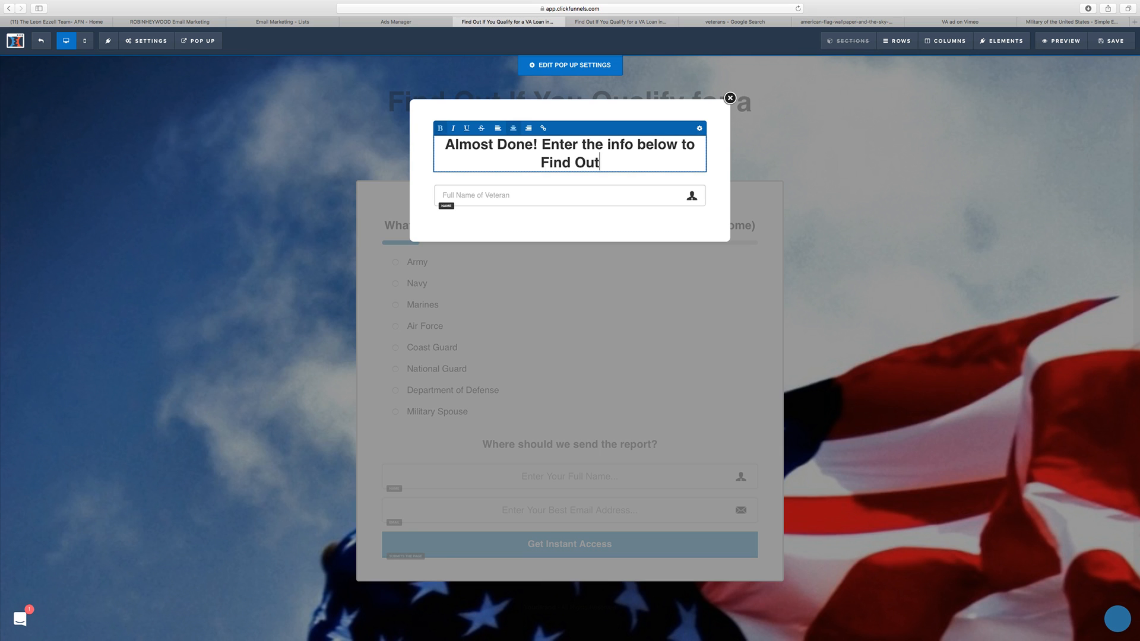
text( if You )
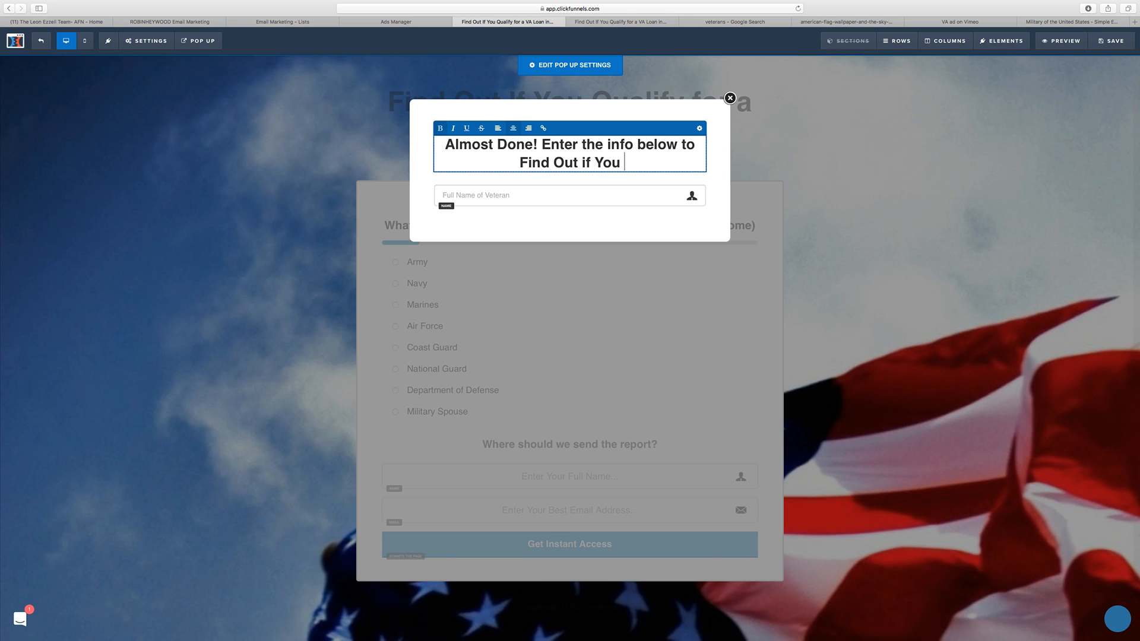
text(Qualify!)
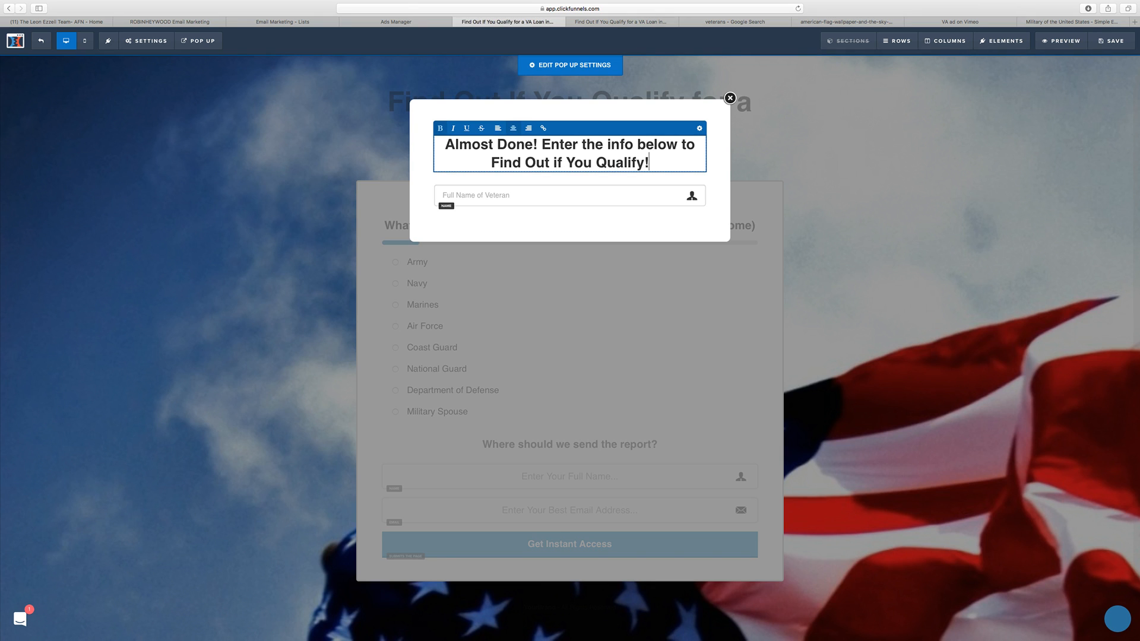
Step: Capitalize the words "Info" and "Below" in the popup's headline
click(611, 144)
key(BackSpace)
text(I)
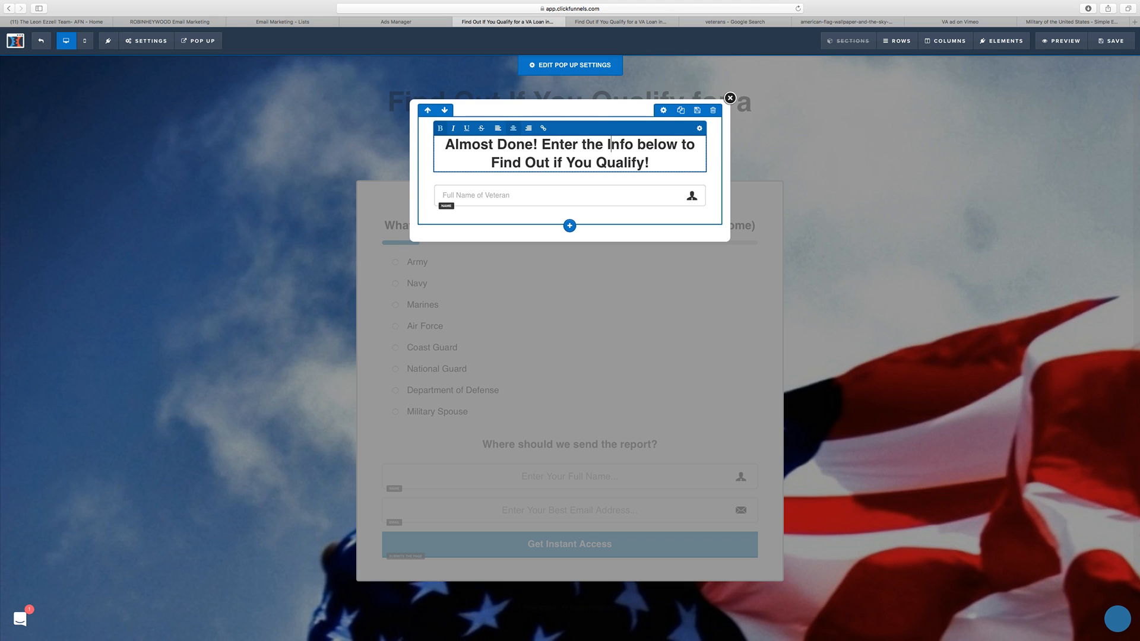
click(647, 144)
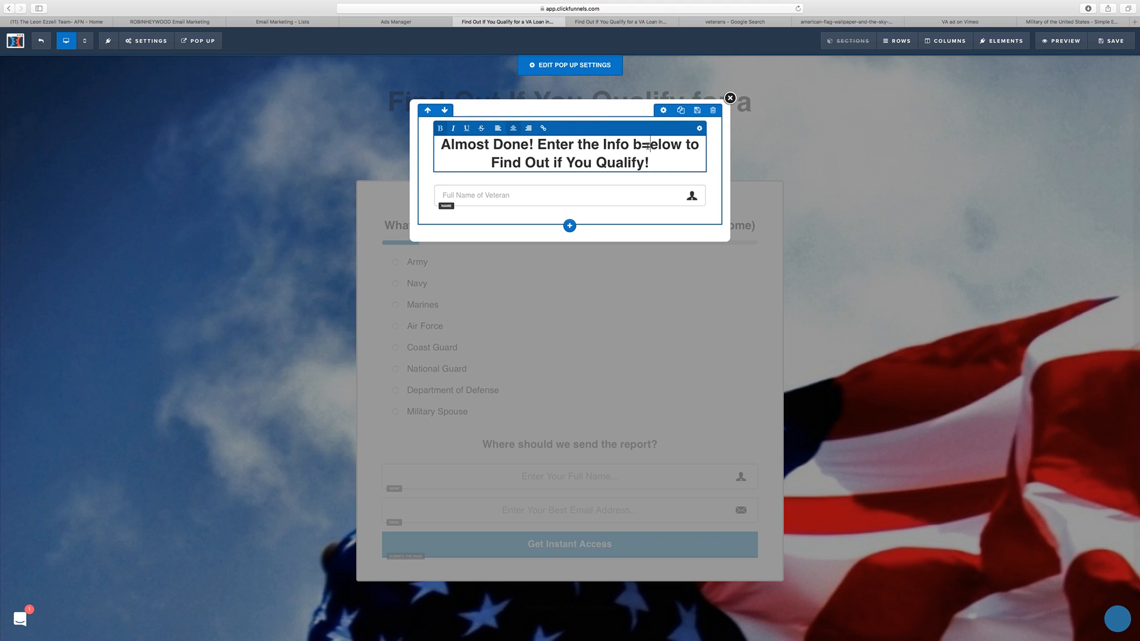
key(BackSpace)
text(B)
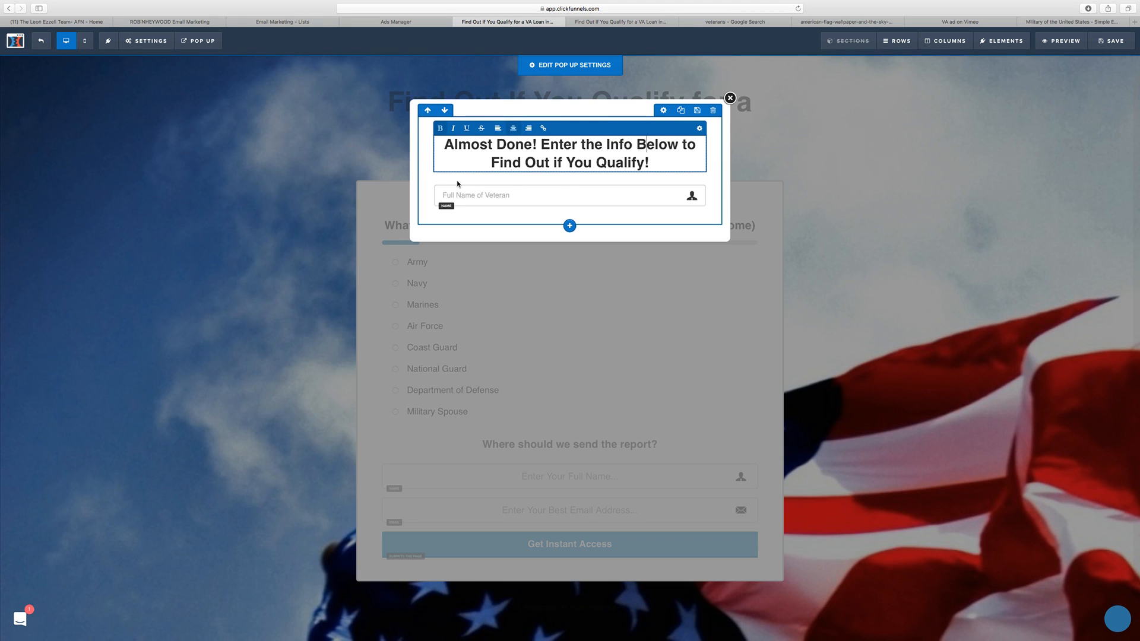
Step: Clone the popup's full name field and set the copy's input type to Email Address
click(683, 178)
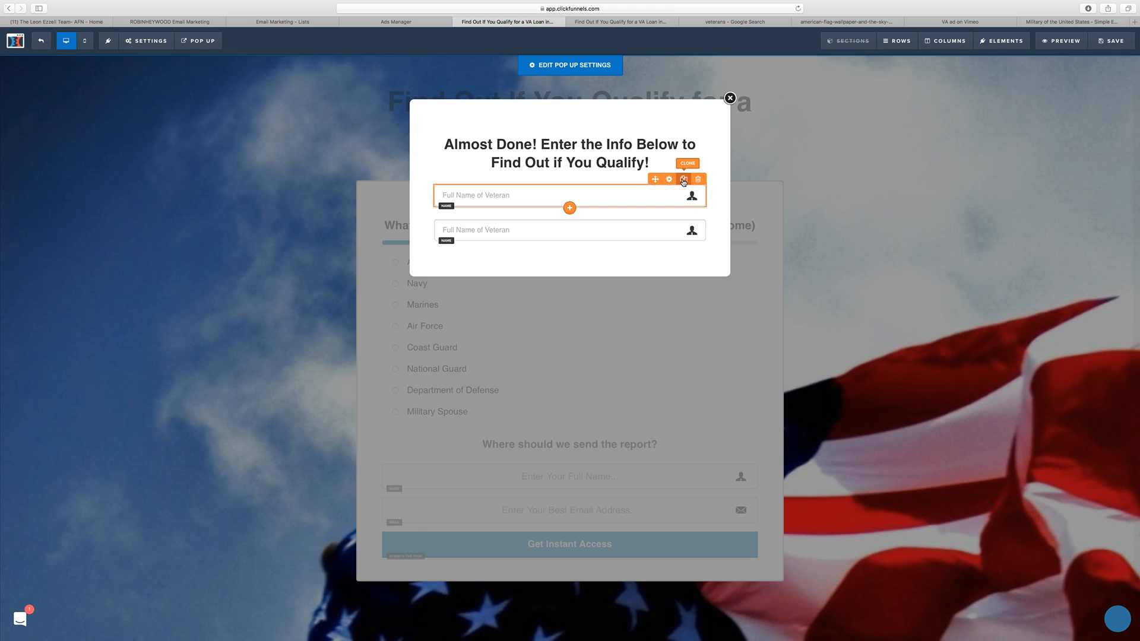
click(669, 213)
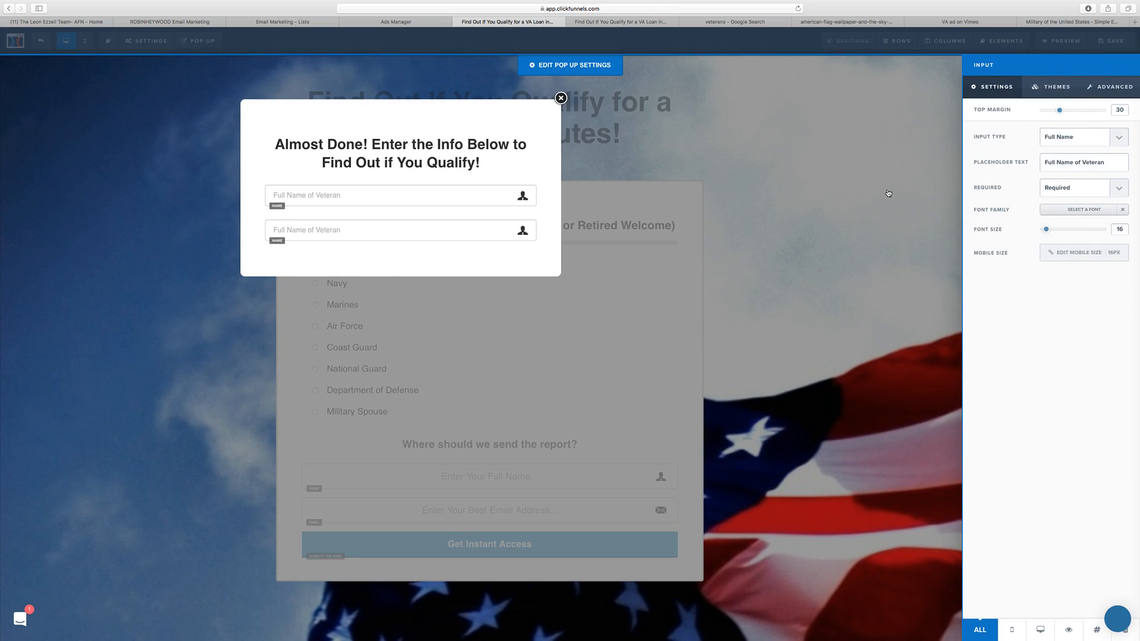
click(1067, 139)
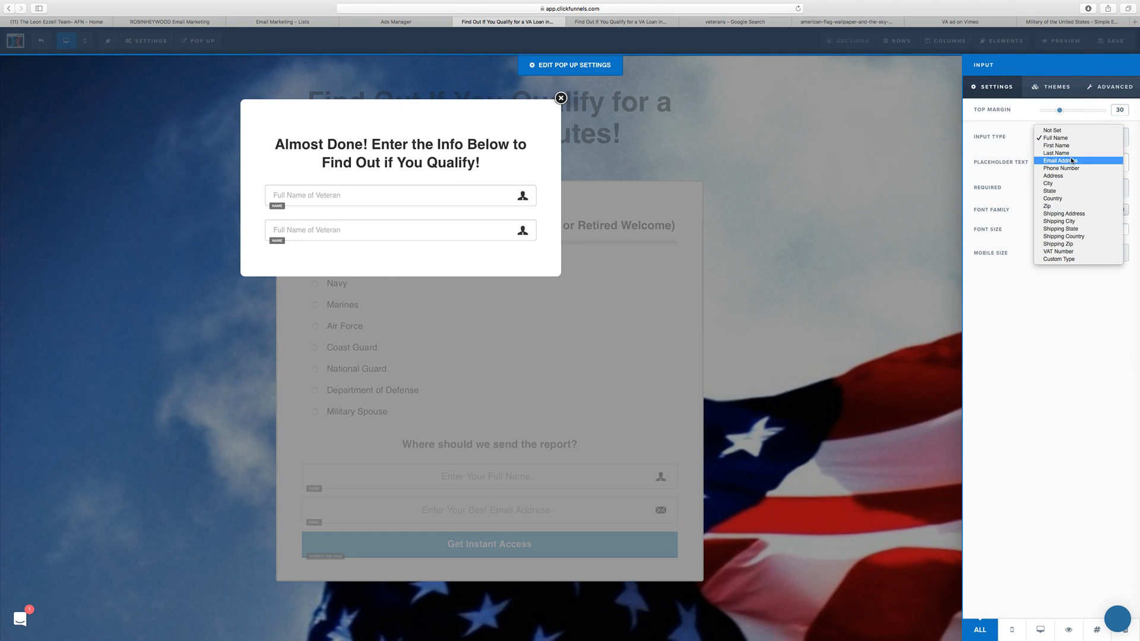
click(1071, 161)
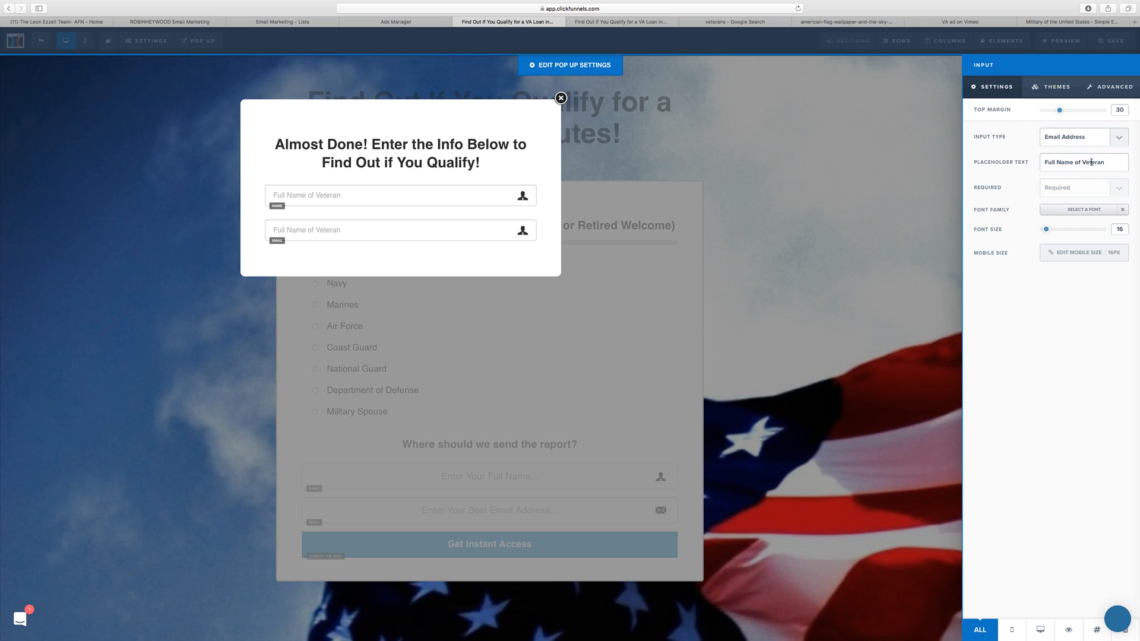
Step: Change the placeholder text of the popup's email field to "Email Address..."
drag(1069, 164, 1043, 163)
text(Email Address)
drag(1095, 163, 1132, 164)
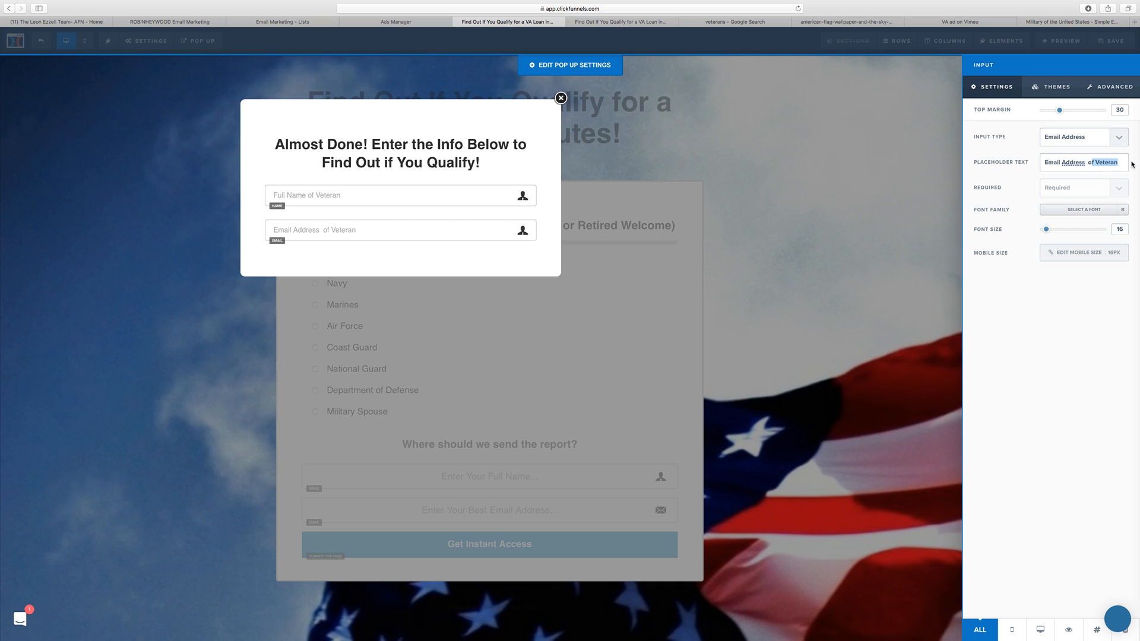
key(BackSpace)
key(BackSpace)
key(BackSpace)
key(BackSpace)
text(..)
click(385, 221)
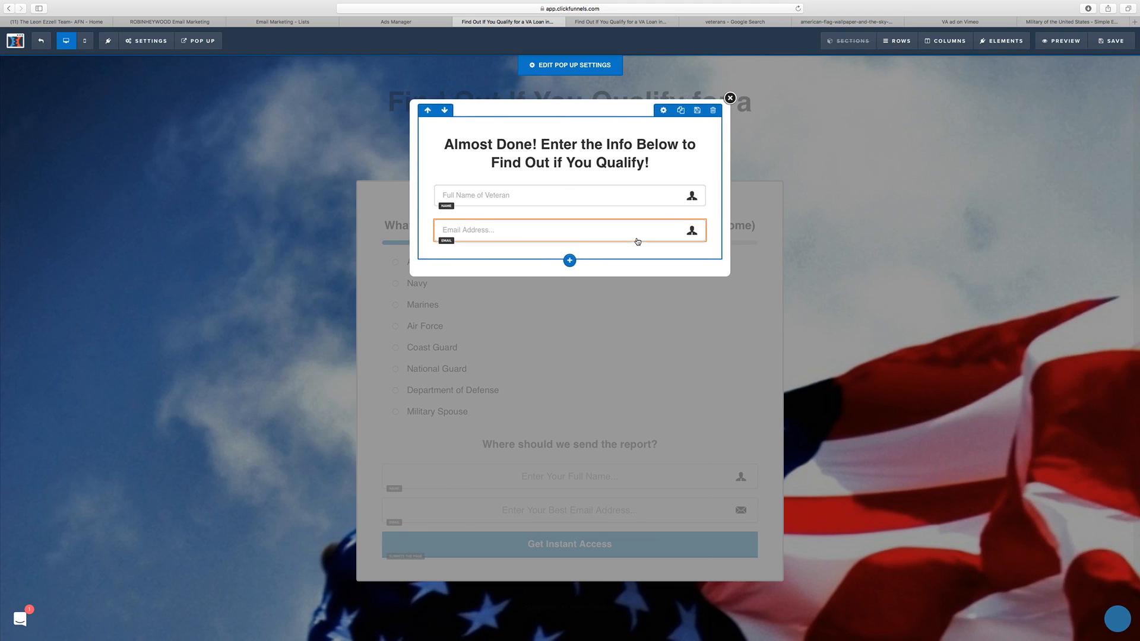
Step: Change the icon of the popup's email field to the Email Icon
click(667, 214)
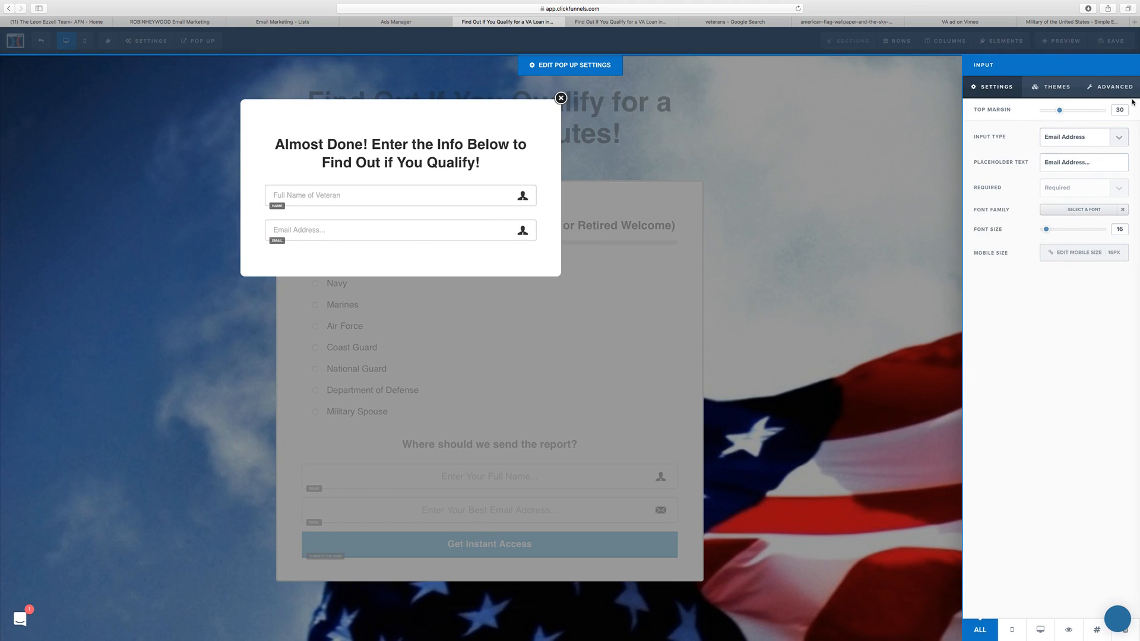
click(1076, 264)
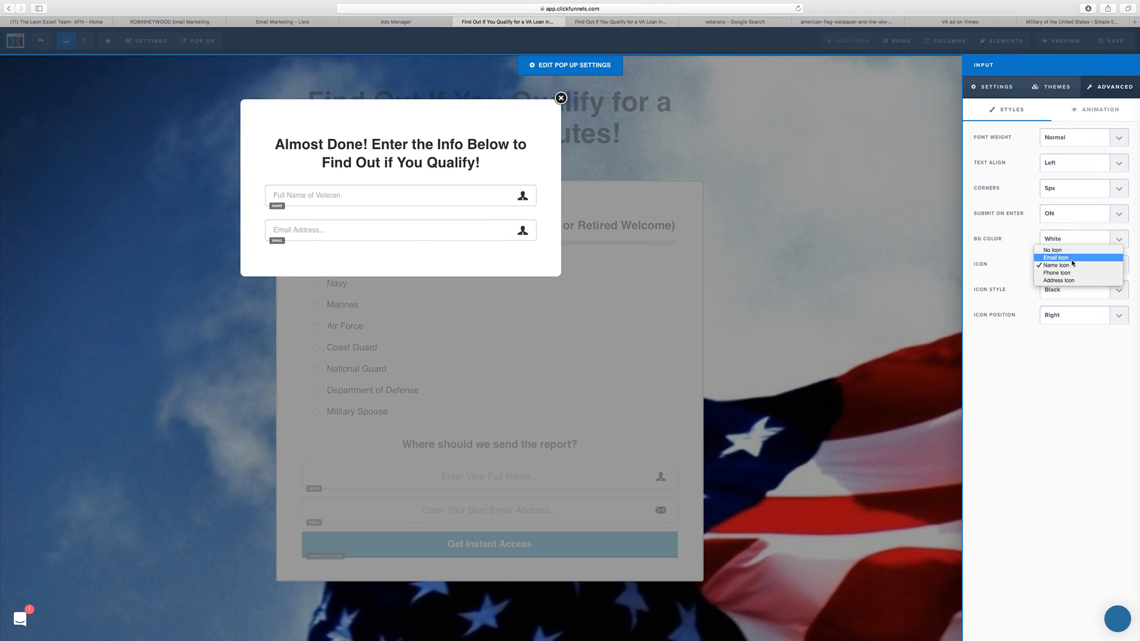
click(1074, 258)
click(405, 189)
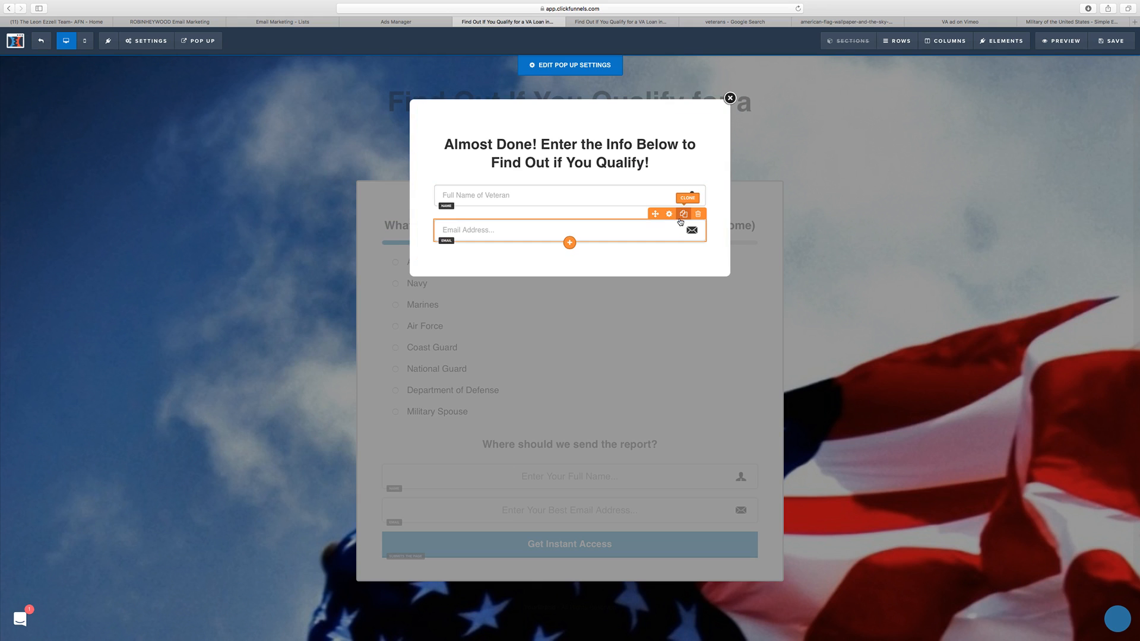
Step: Clone the popup's email field and give the copy the placeholder "Phone Number..." and the input type Phone Number
click(682, 215)
click(668, 250)
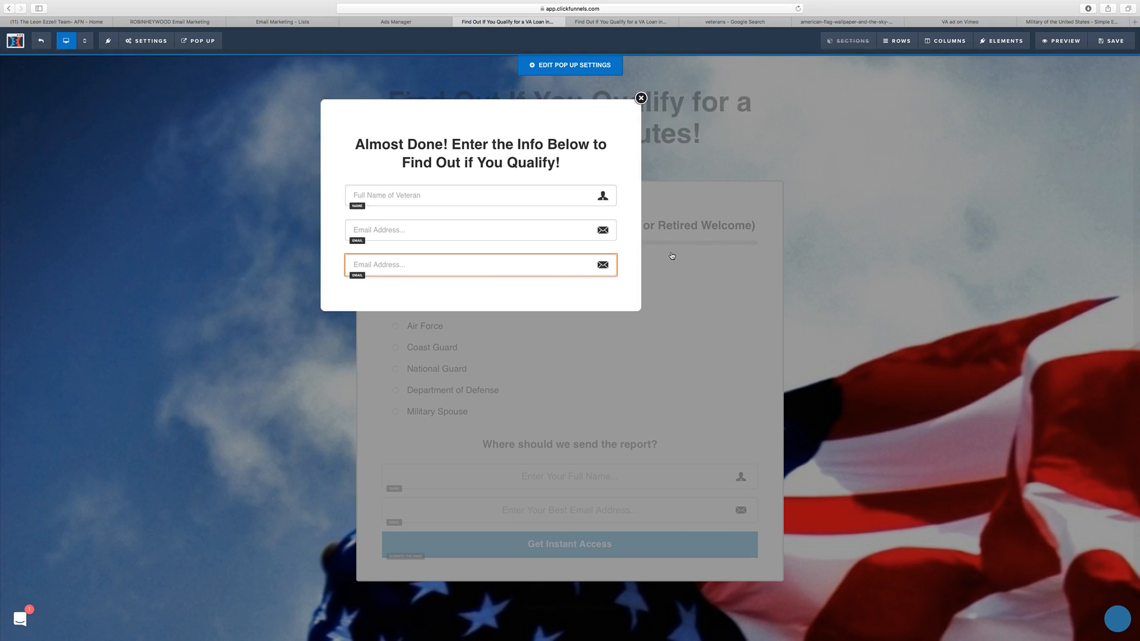
triple_click(1075, 161)
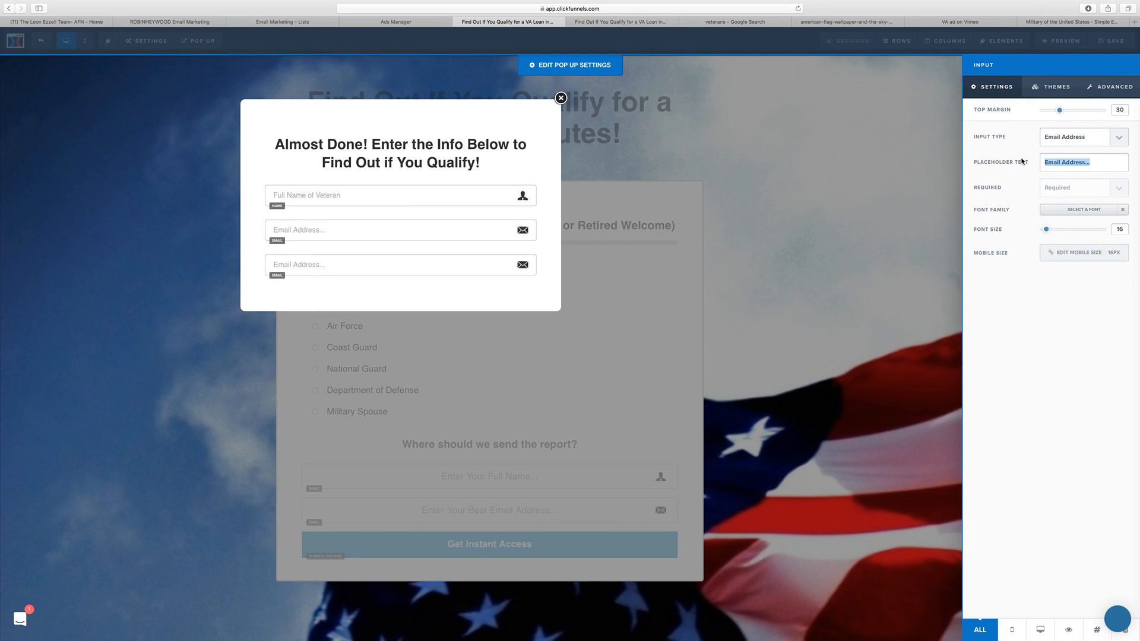
text(Phone Number...)
click(1077, 147)
click(1078, 148)
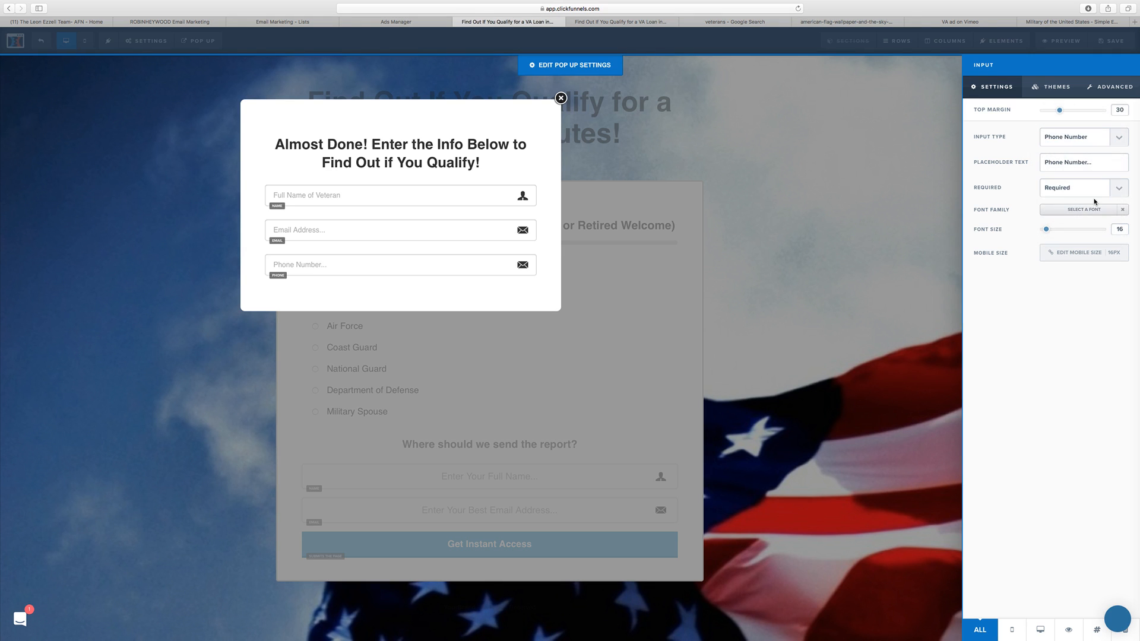
Step: Change the icon of the popup's phone number field to the Phone Icon
click(1118, 94)
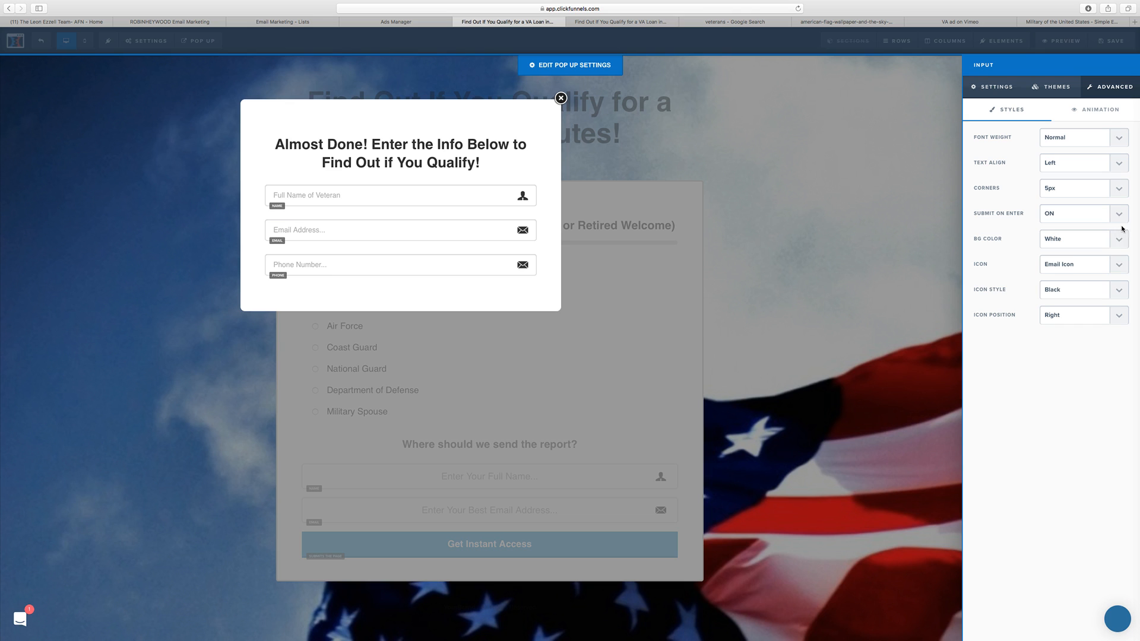
click(1120, 270)
click(1113, 279)
click(482, 278)
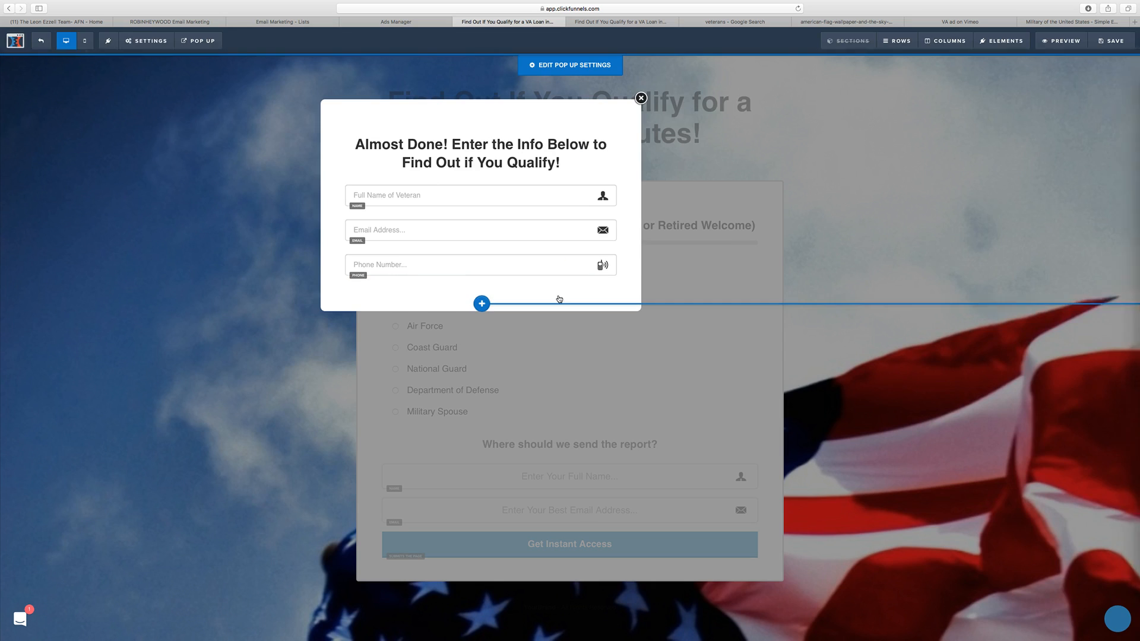
Step: Try to add a Button form element below the popup's phone number field
click(481, 303)
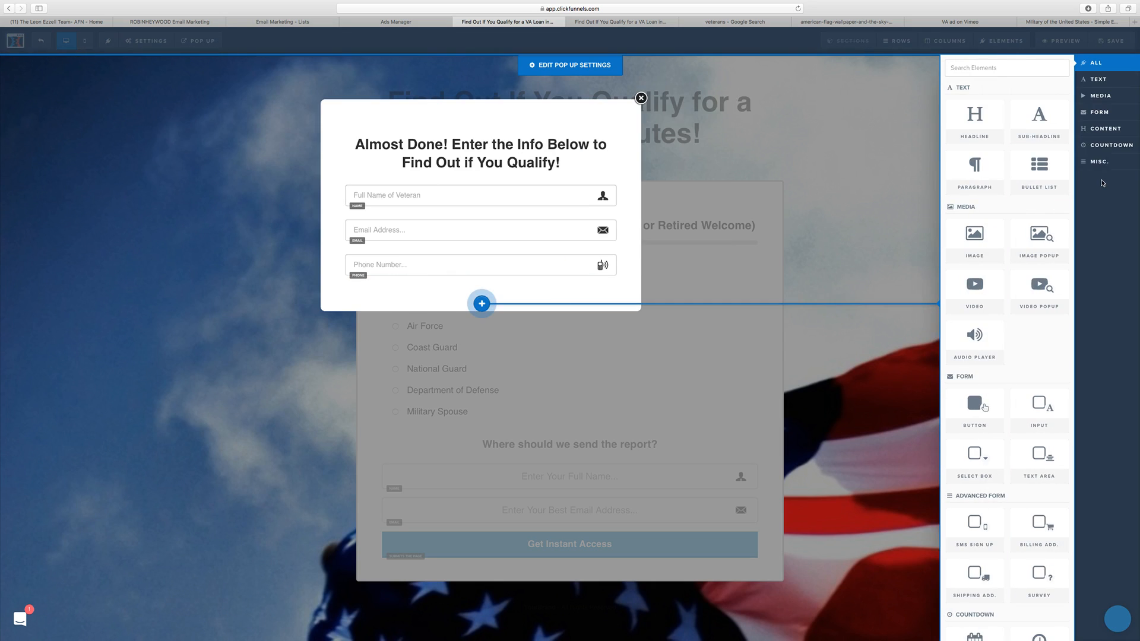
click(1121, 104)
click(1099, 113)
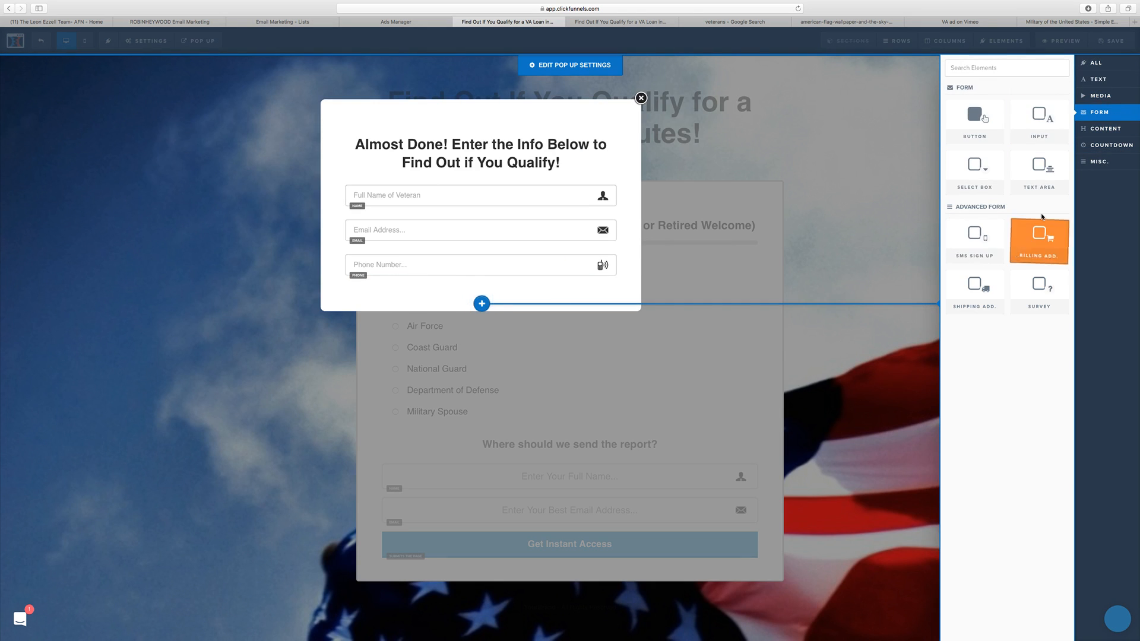
click(975, 120)
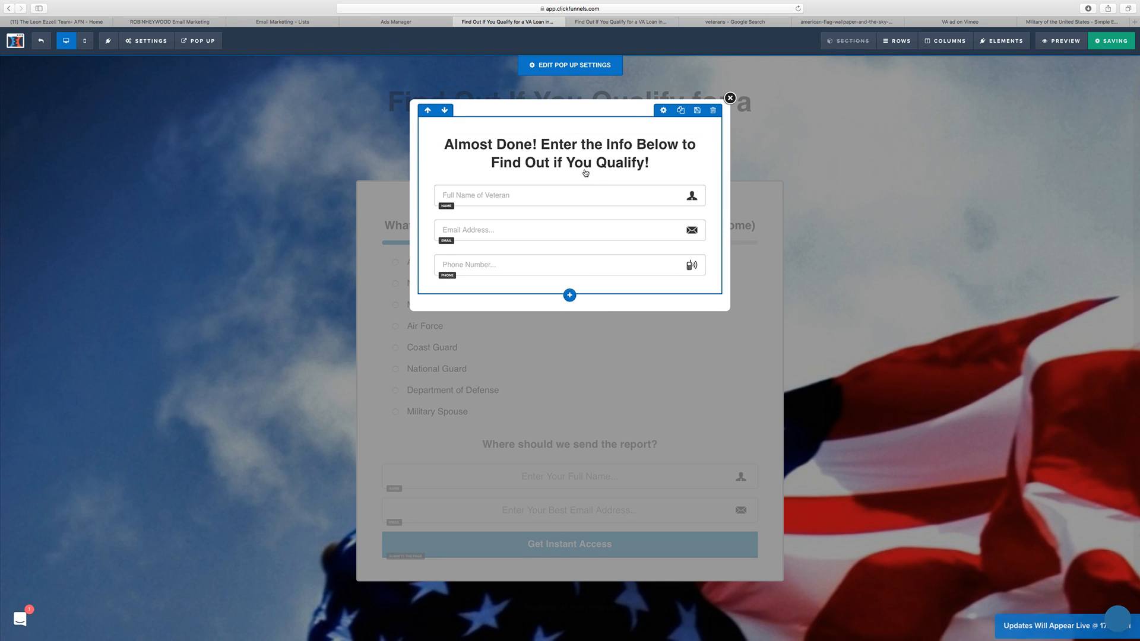
click(937, 137)
Step: Reopen the popup for editing and add a Button form element below its phone number field
click(197, 40)
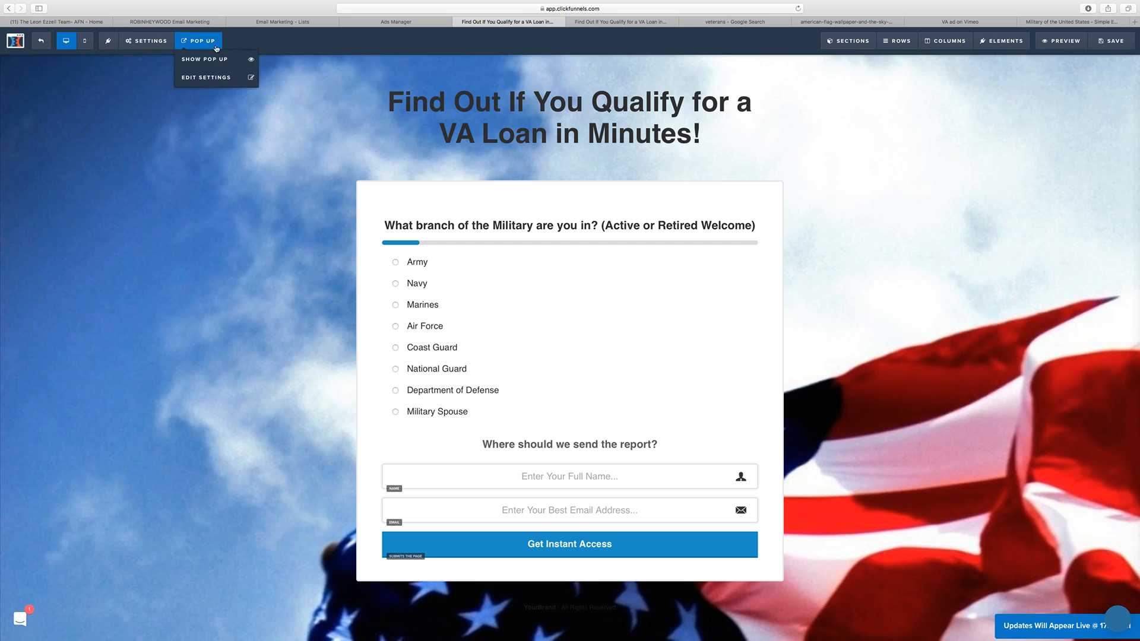
click(202, 70)
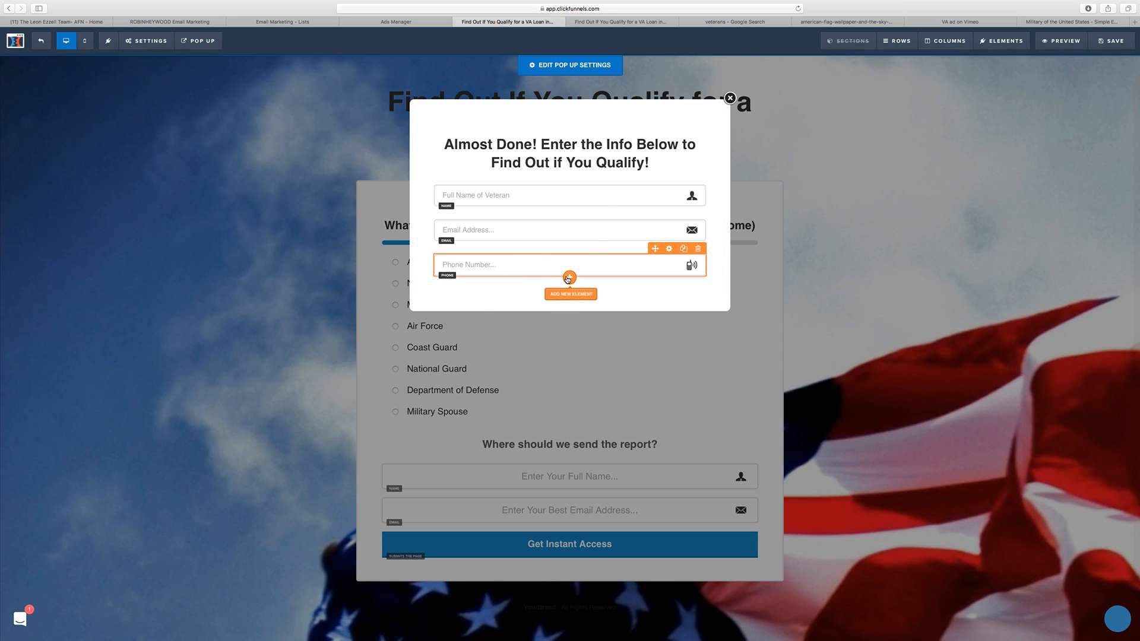
click(570, 277)
click(1119, 102)
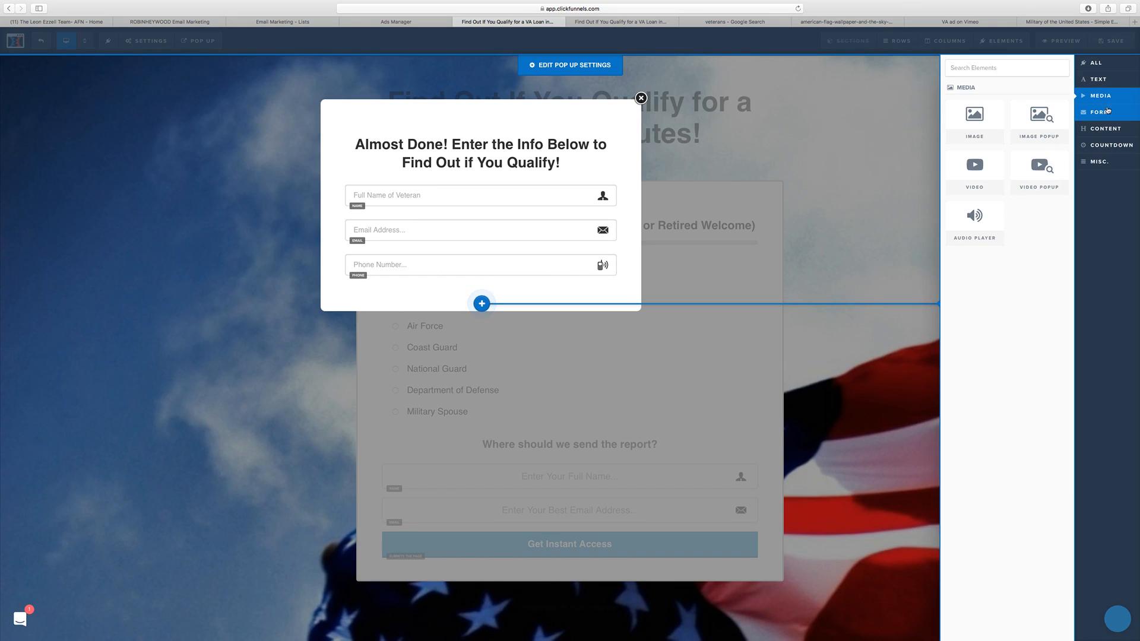
click(1104, 113)
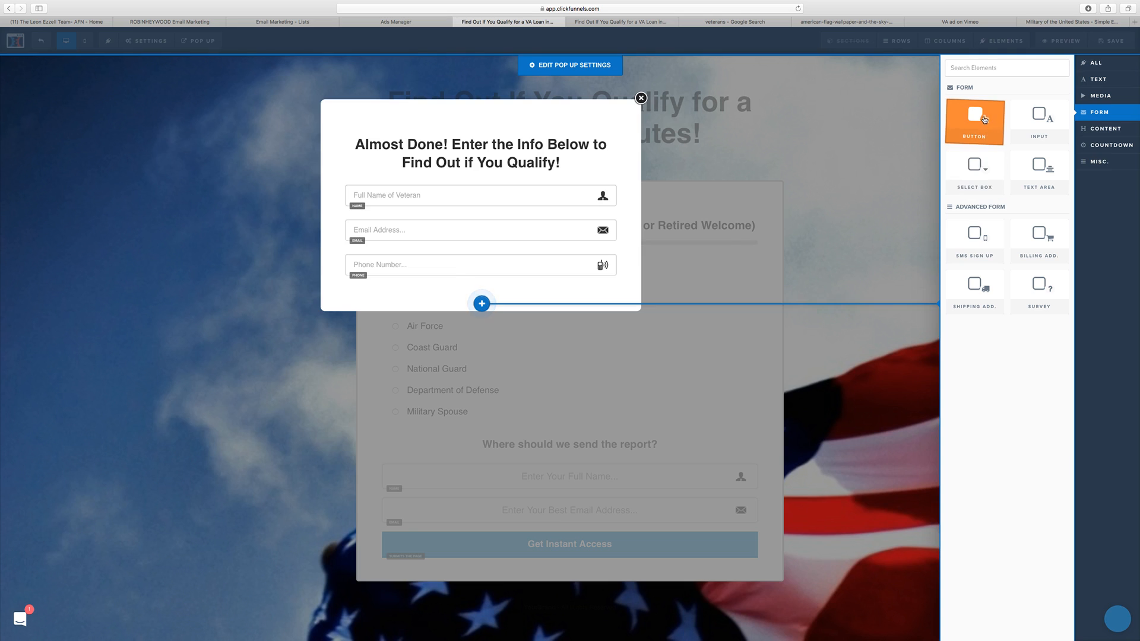
click(986, 118)
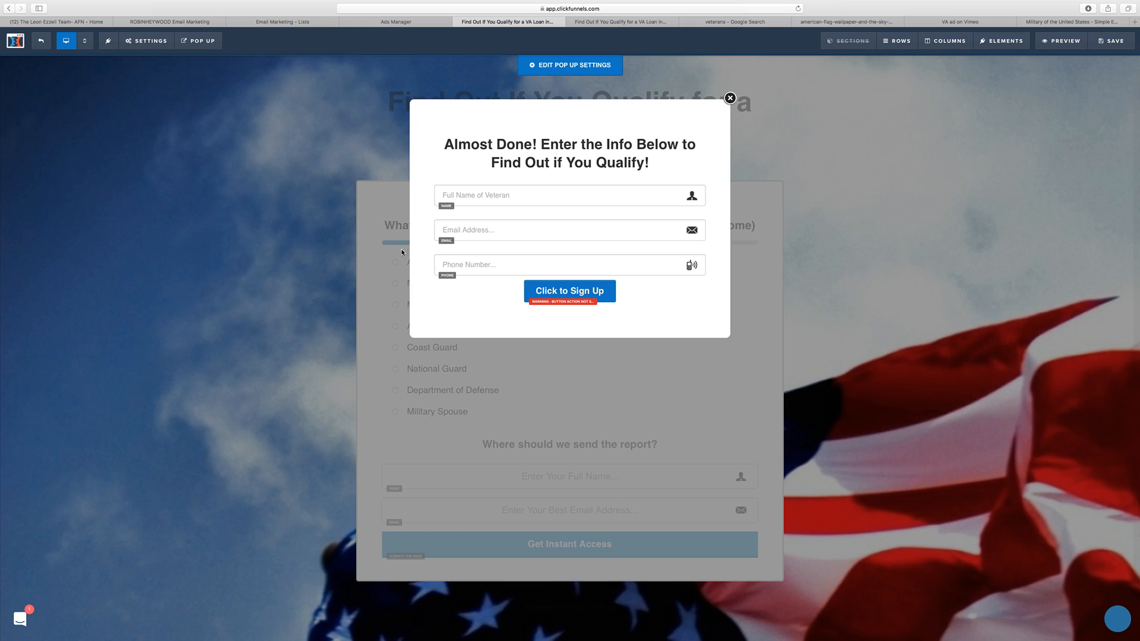
Step: Set the new popup button's text to "GET AN ANSWER ASAP!"
click(595, 293)
drag(1101, 166, 1044, 165)
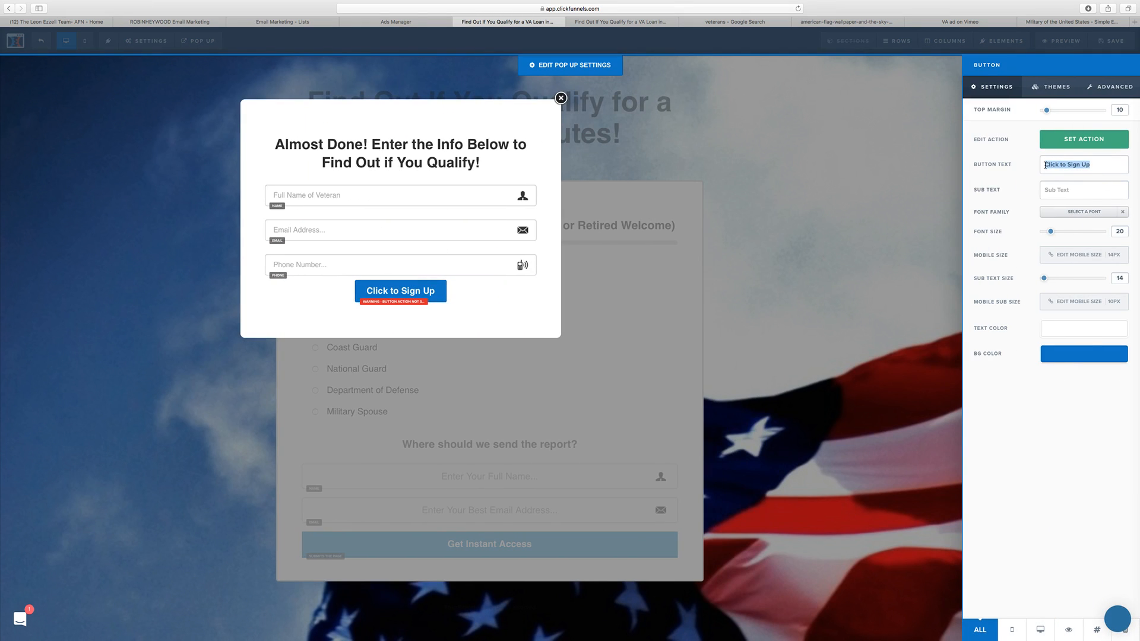
text(GET)
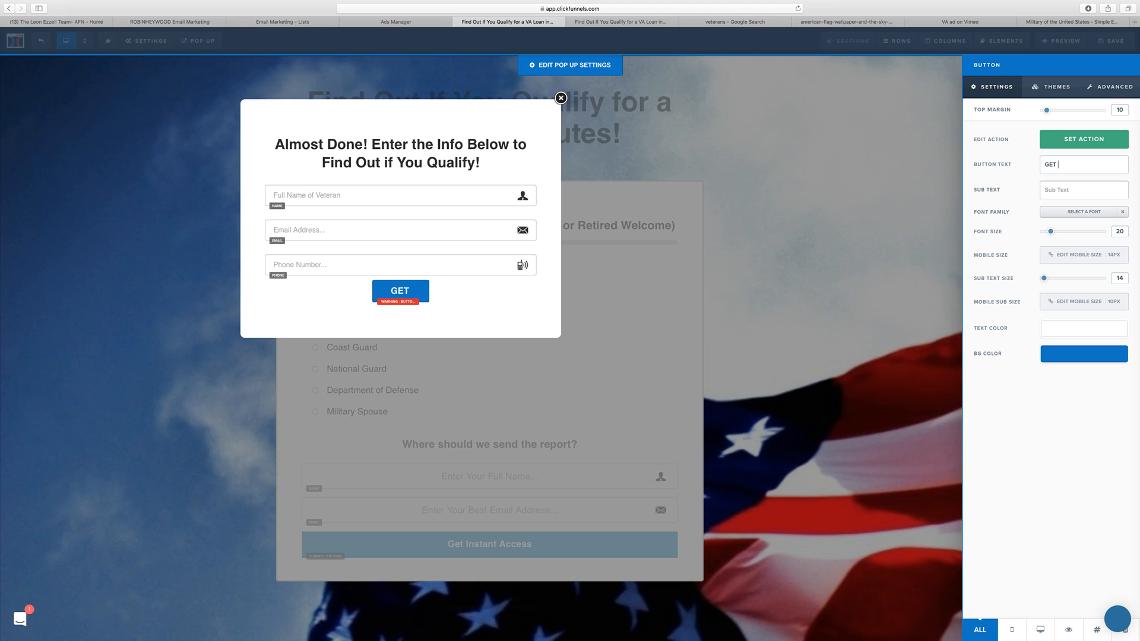
text( AN ANSWER)
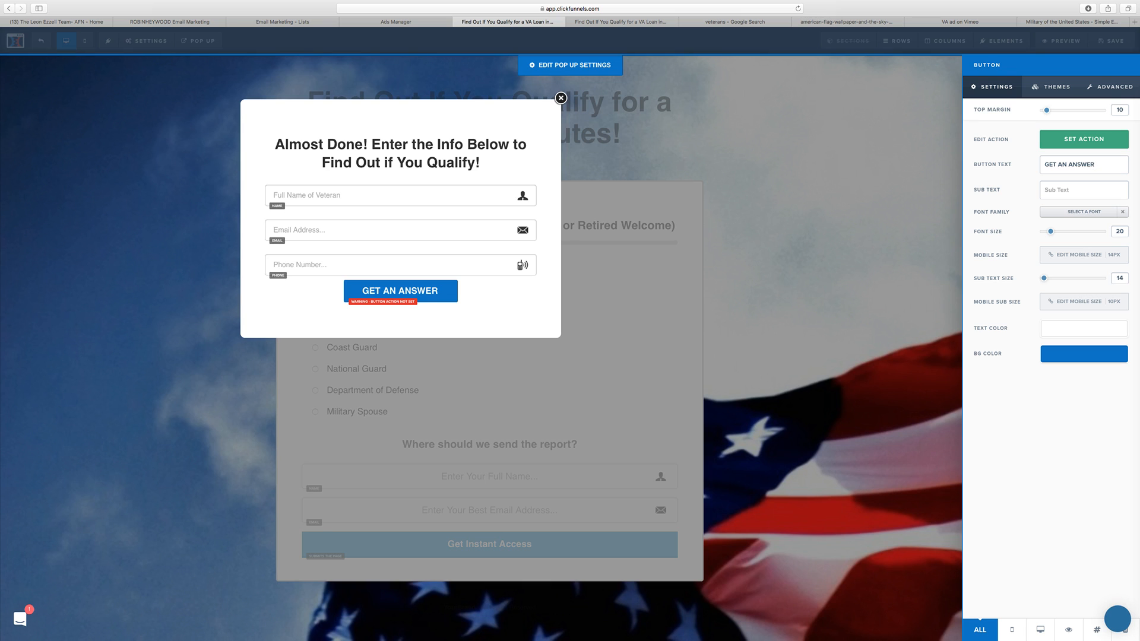
text(ASAP!)
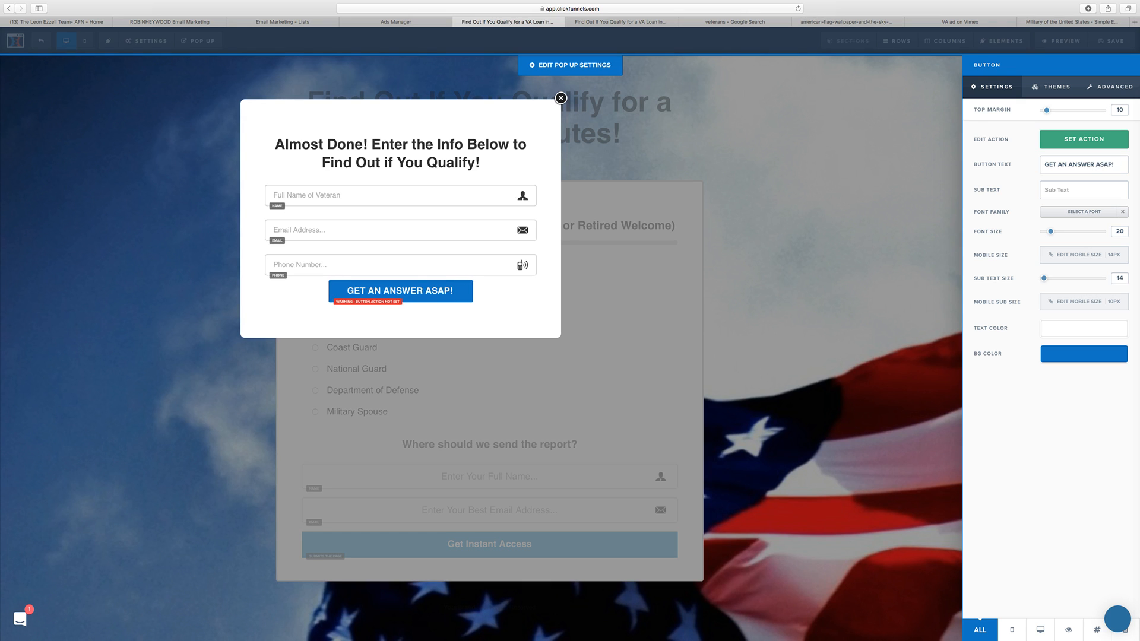
key(super+a)
text(SEND ME MY )
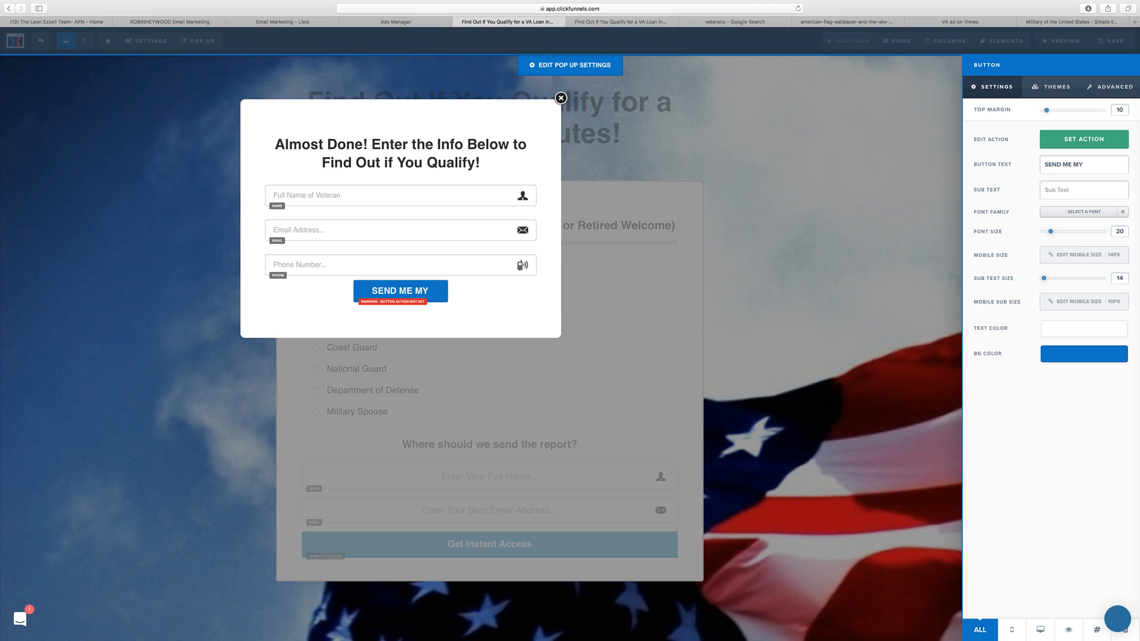
text(QUALIFICA)
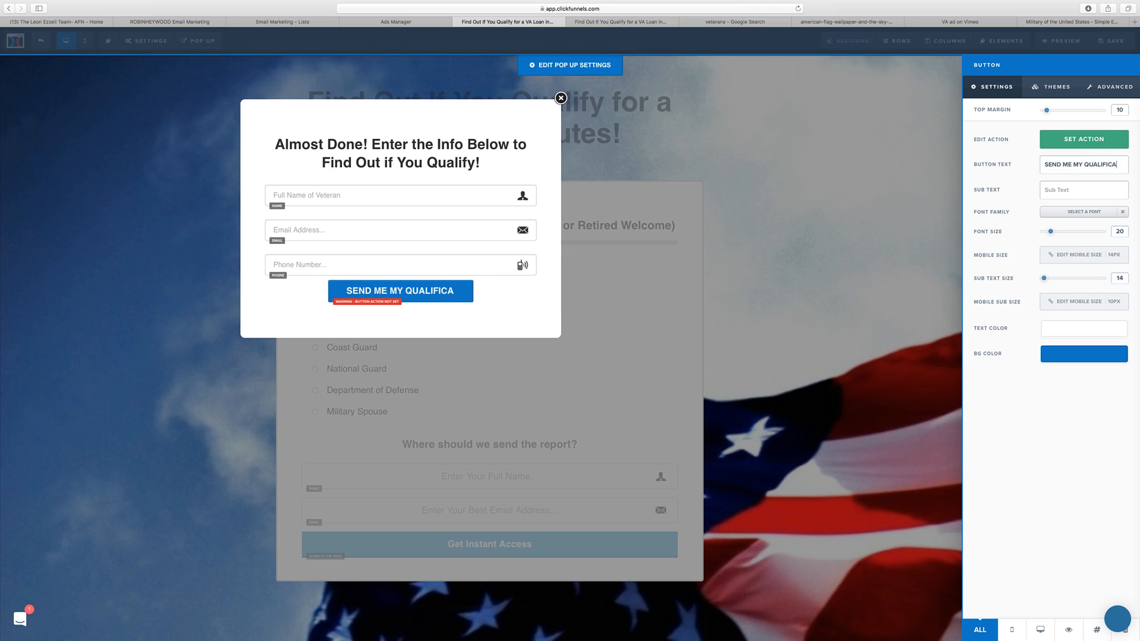
text(TIO)
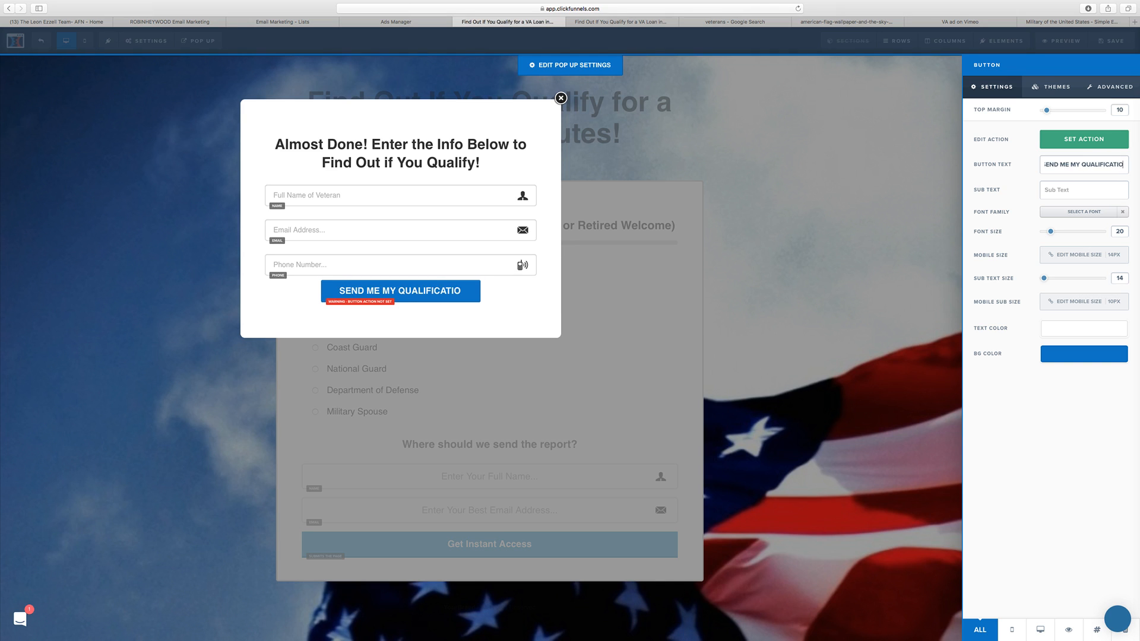
key(BackSpace)
key(BackSpace)
key(BackSpace)
key(BackSpace)
key(BackSpace)
key(BackSpace)
key(BackSpace)
key(BackSpace)
key(BackSpace)
key(BackSpace)
key(BackSpace)
key(BackSpace)
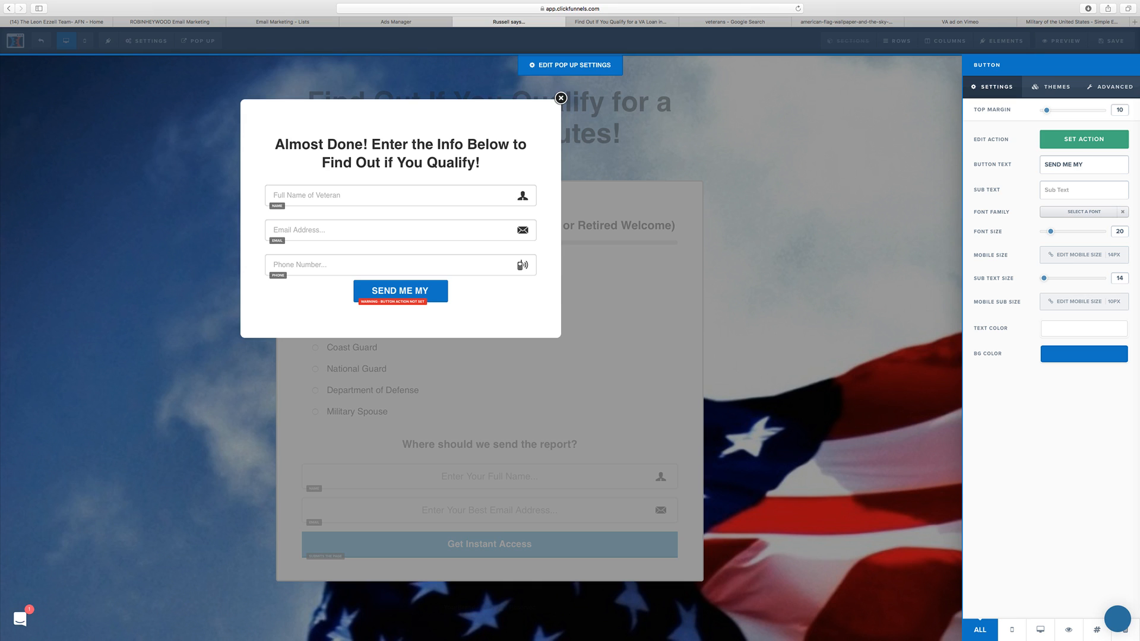
Step: Set the popup button's text to "Send Me My Qualification Status!"
key(ctrl+a)
text(Send Me)
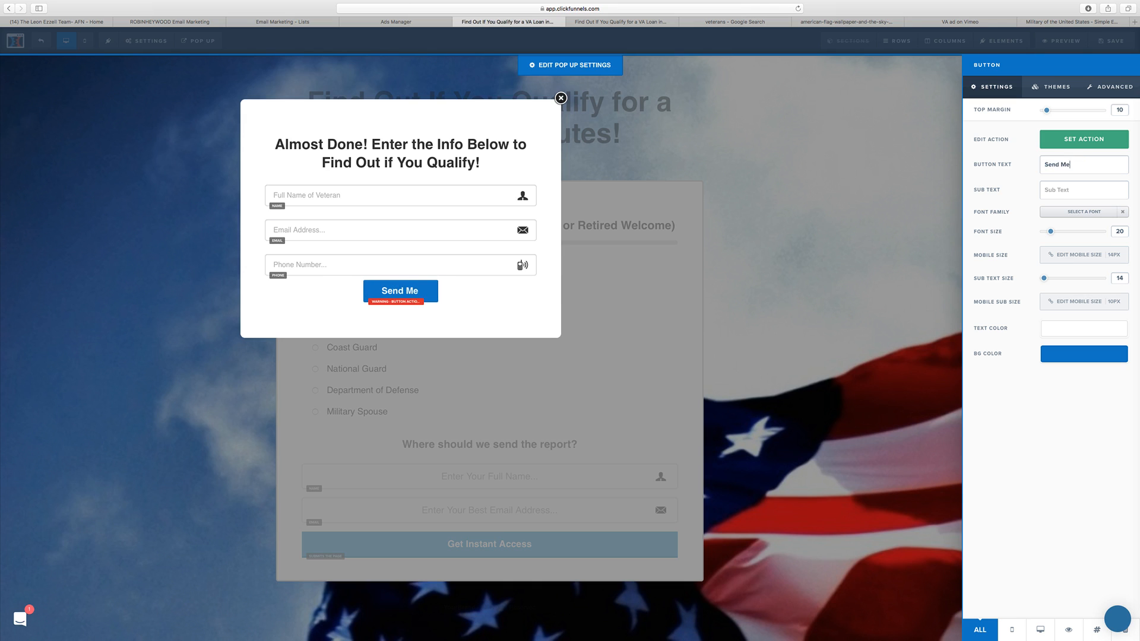
text( My Q)
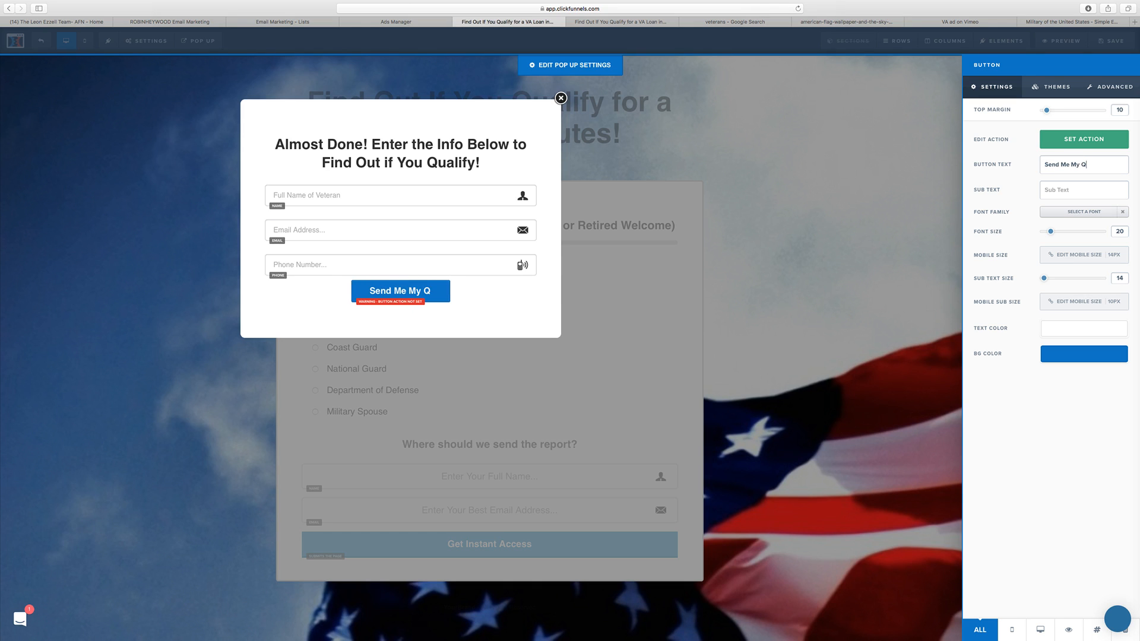
text(ualifi)
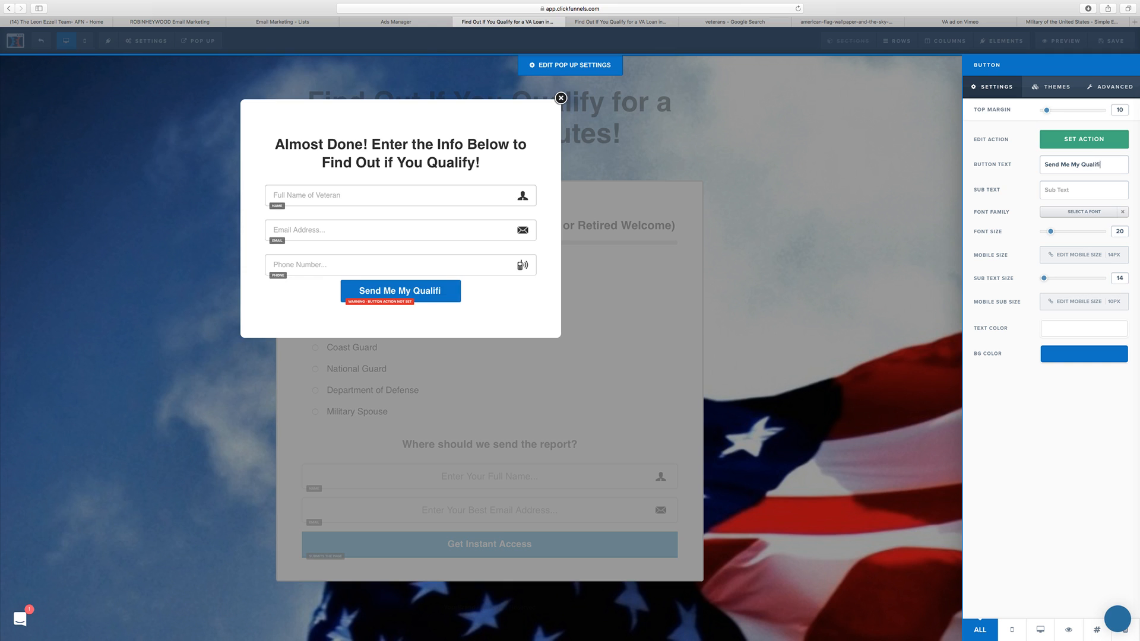
text(cation Sta)
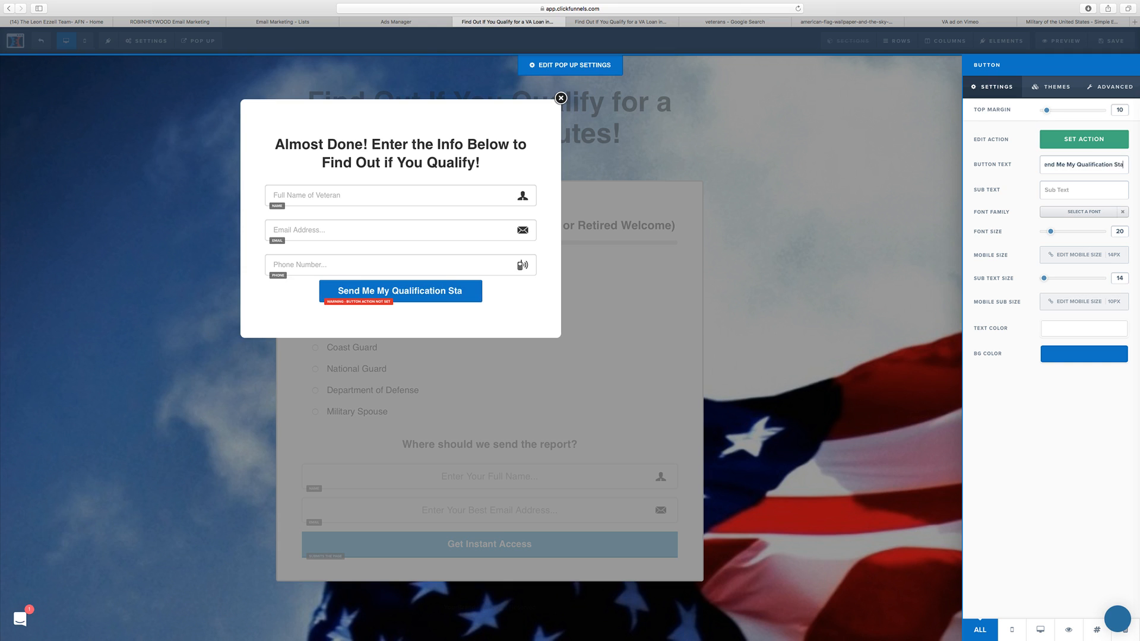
text(tus)
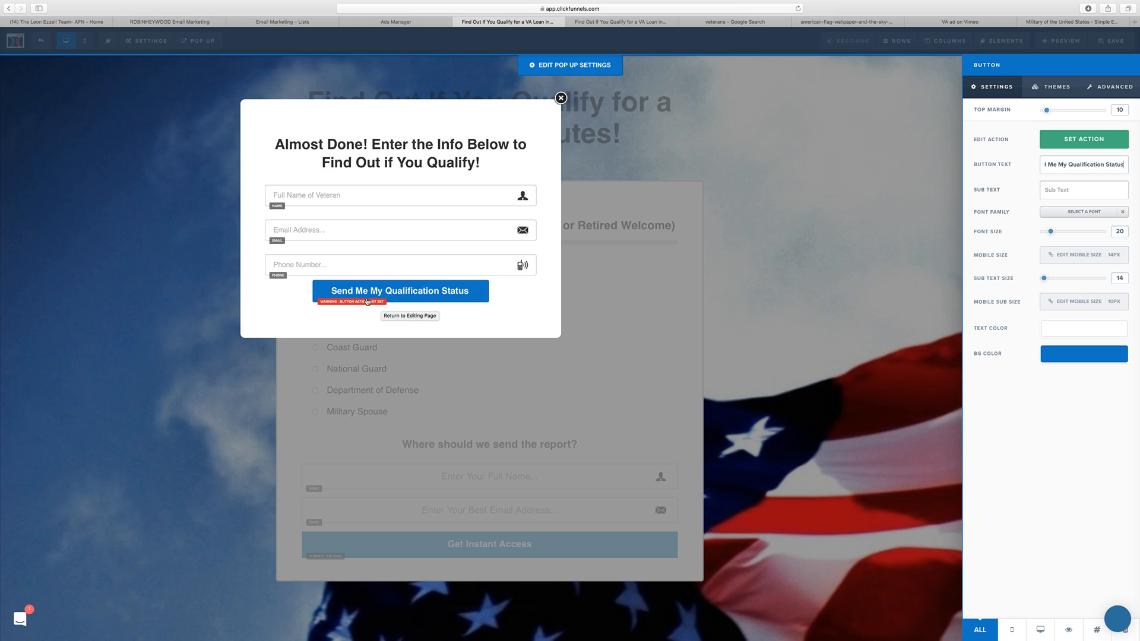
text(!)
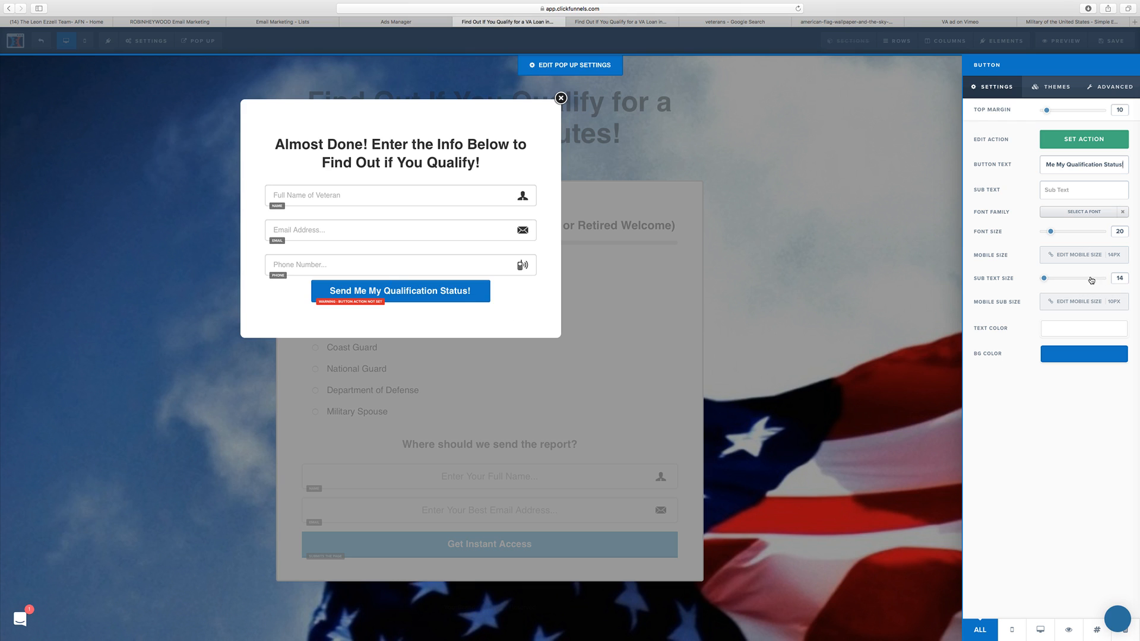
Step: Set the popup button's action to Submit Order / Submit Form
click(1092, 141)
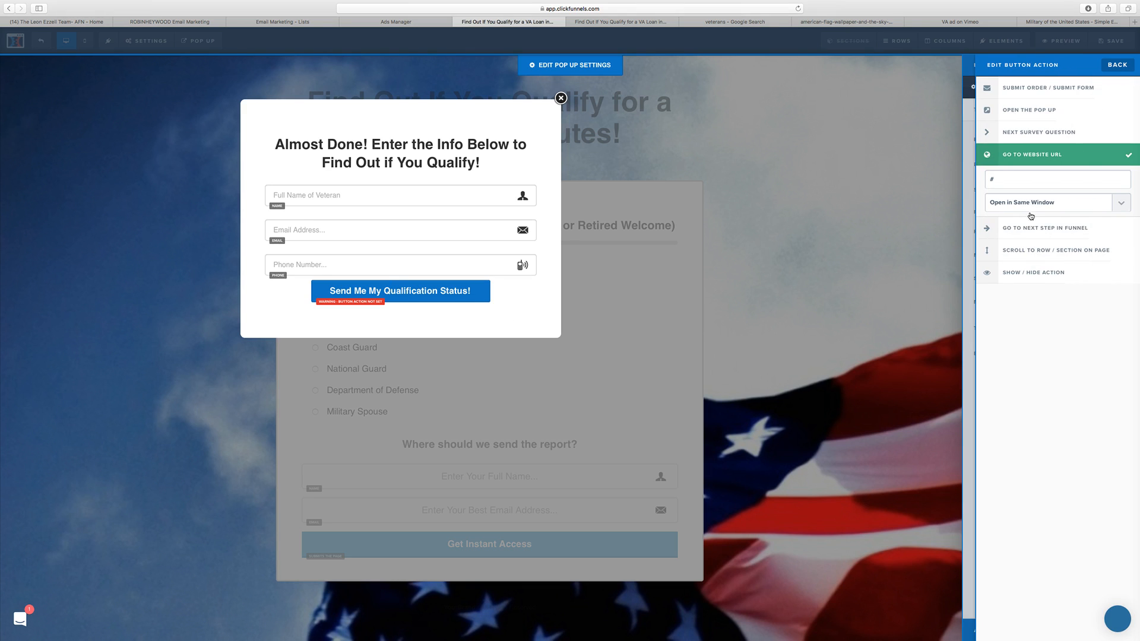
click(1068, 86)
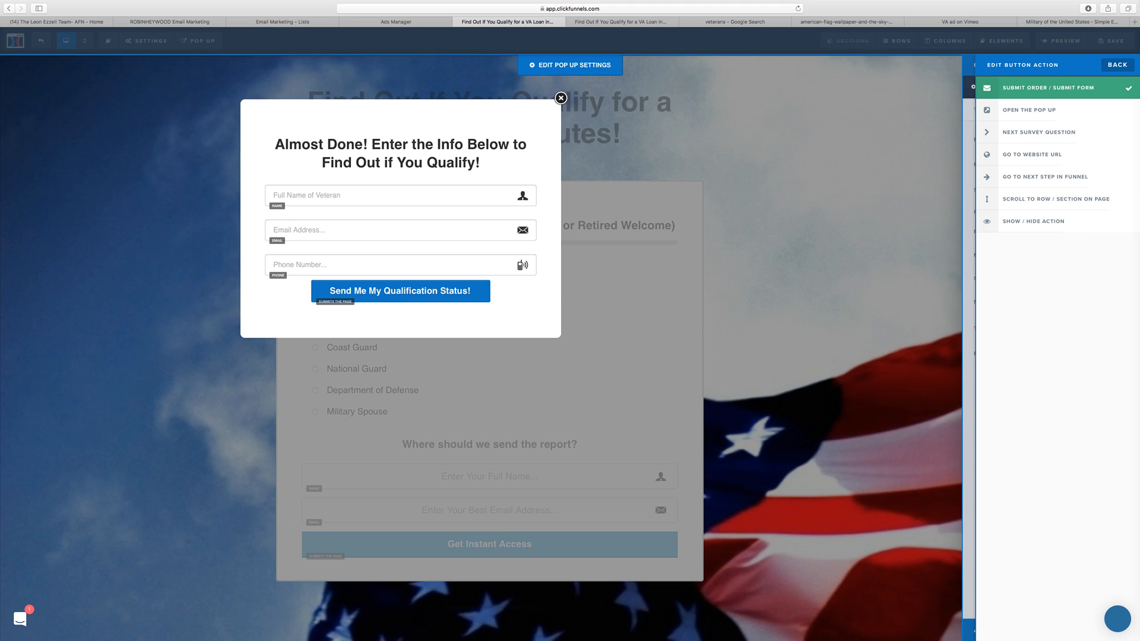
click(1118, 65)
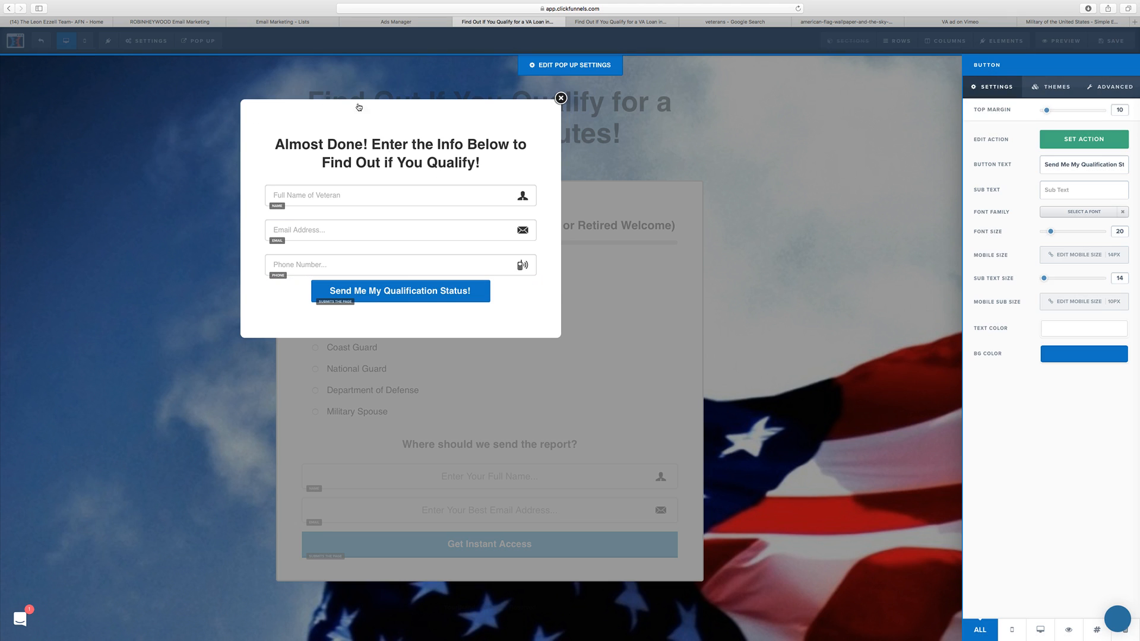
Step: Set the popup button's width to Fill Width and its vertical space to 20px
click(1107, 86)
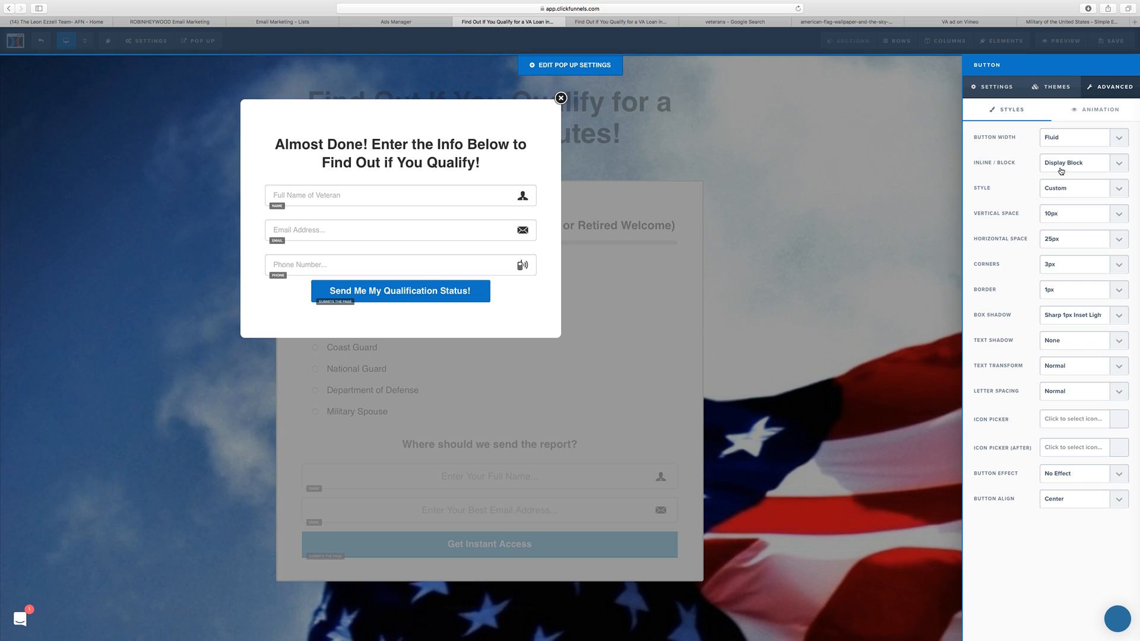
click(1063, 141)
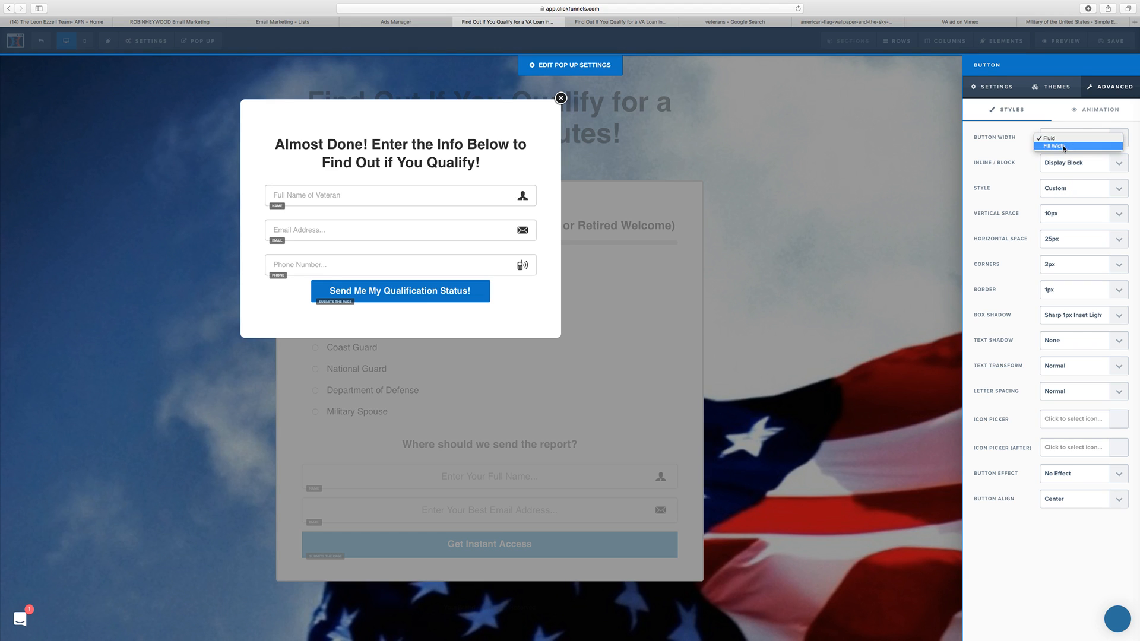
click(1065, 150)
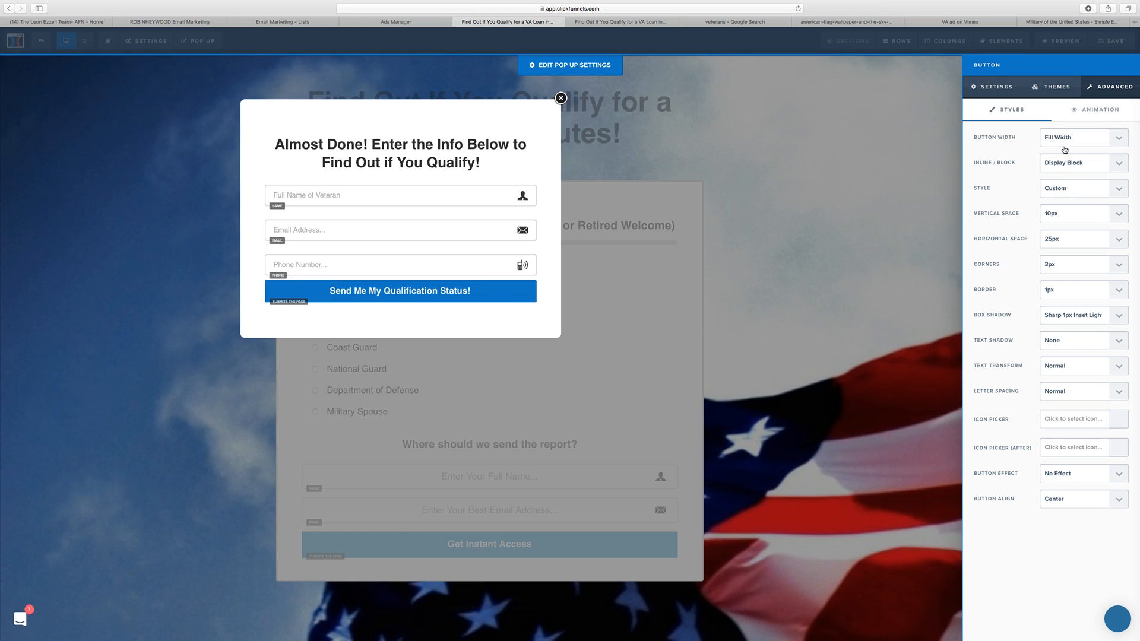
click(1063, 217)
click(1063, 232)
Step: Set the popup button's font size to 28 and its top margin to 25
click(994, 88)
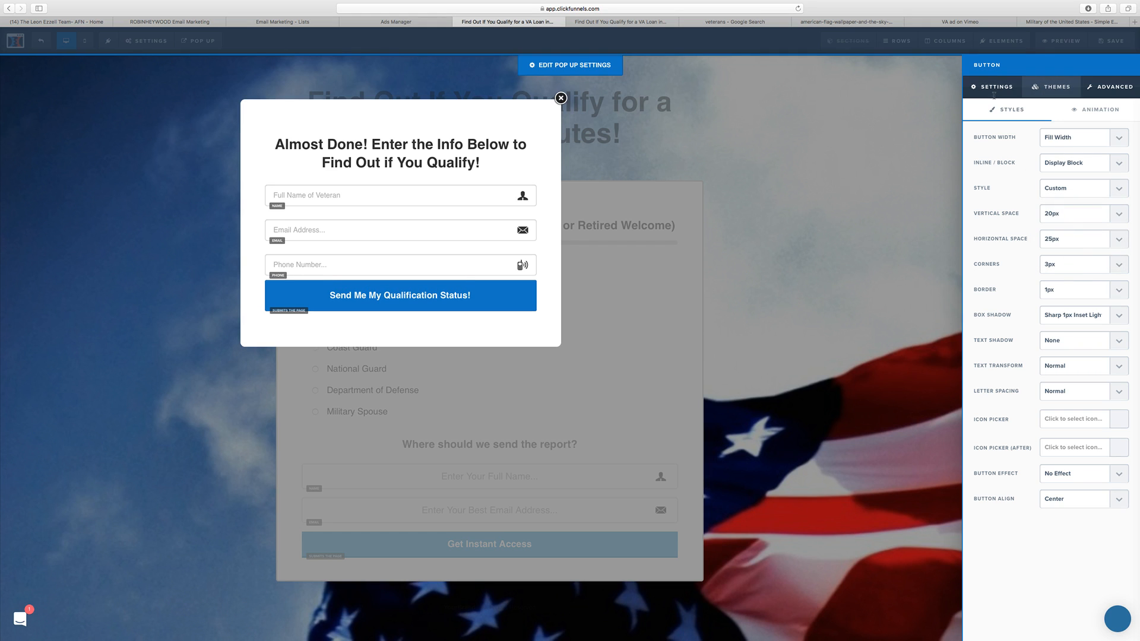
drag(1051, 235, 1059, 235)
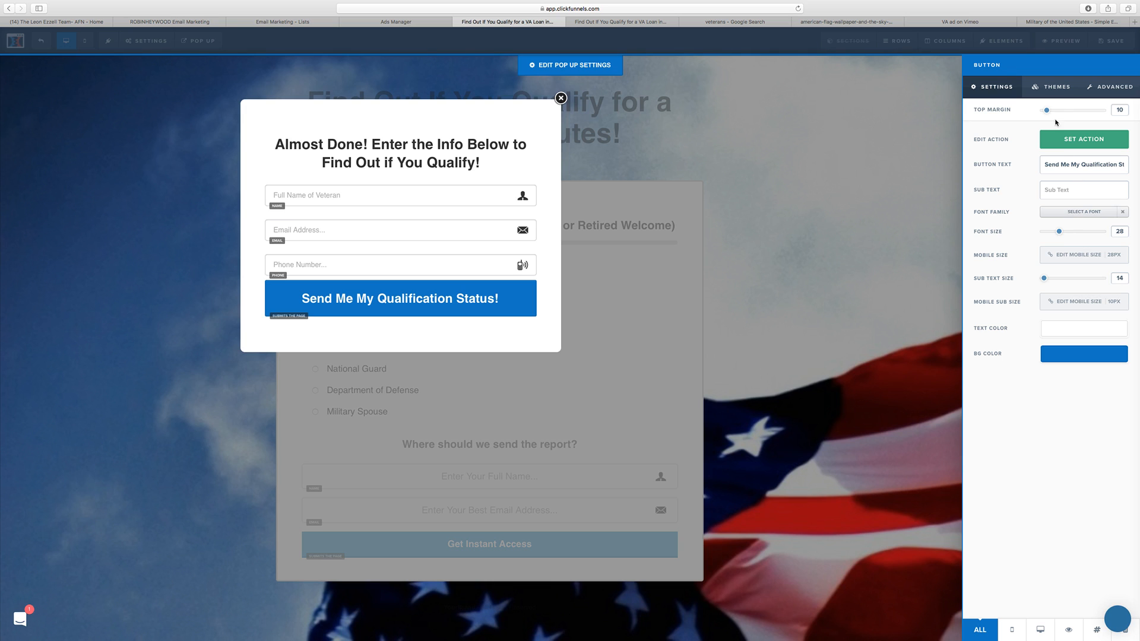
drag(1047, 110, 1056, 115)
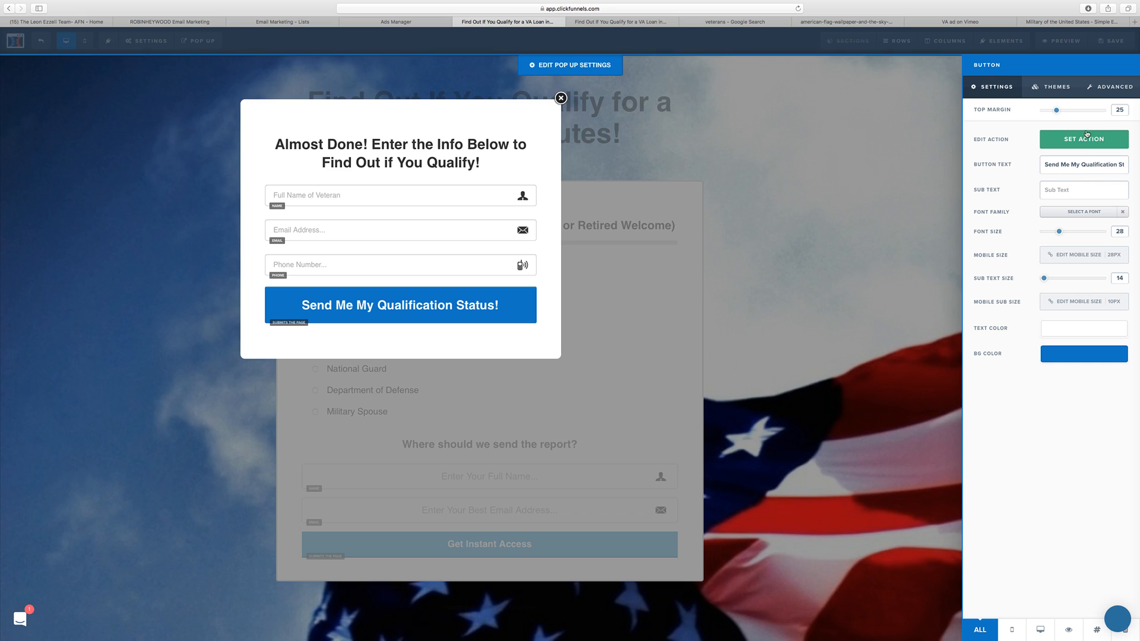
Step: Set the popup button's horizontal space to 20px and its vertical space to 15px
click(1110, 86)
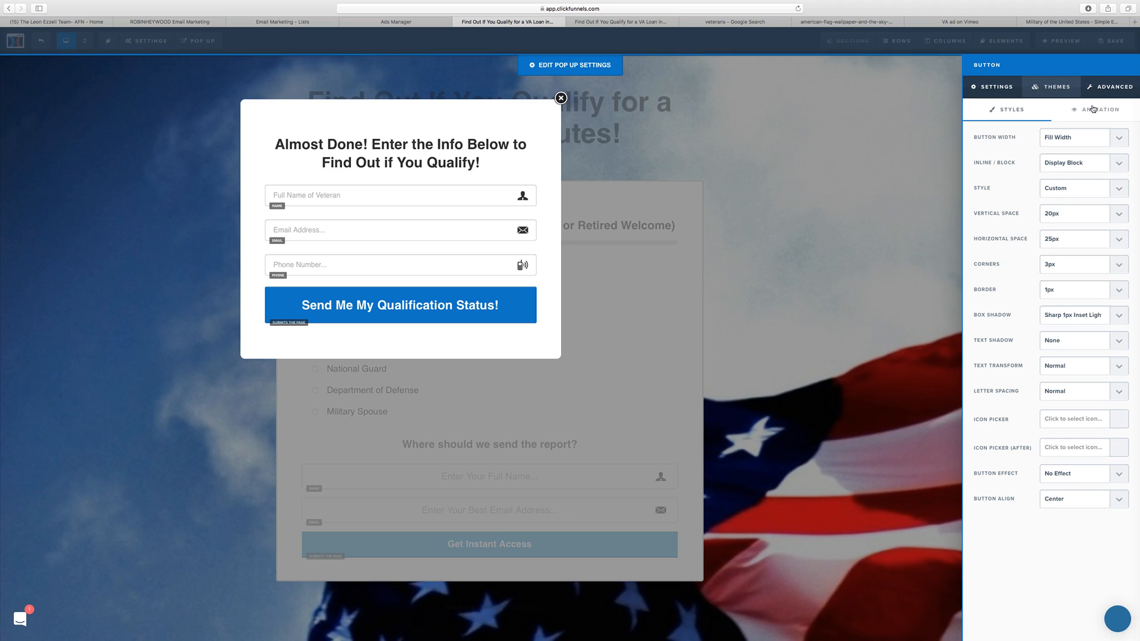
click(1061, 234)
click(1063, 232)
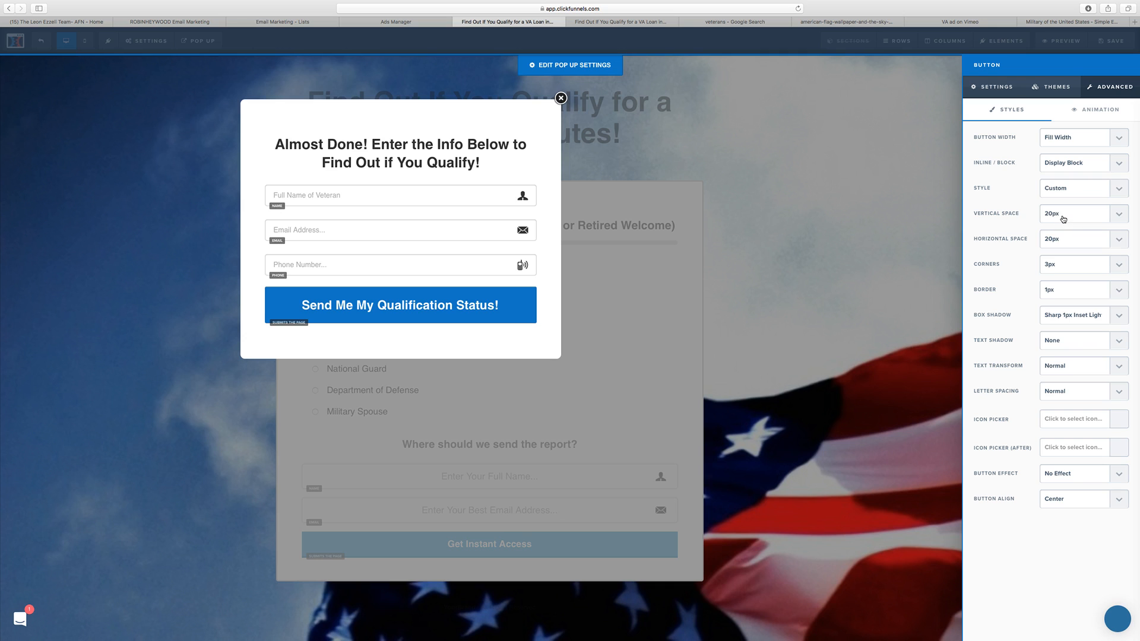
click(1063, 218)
click(1062, 206)
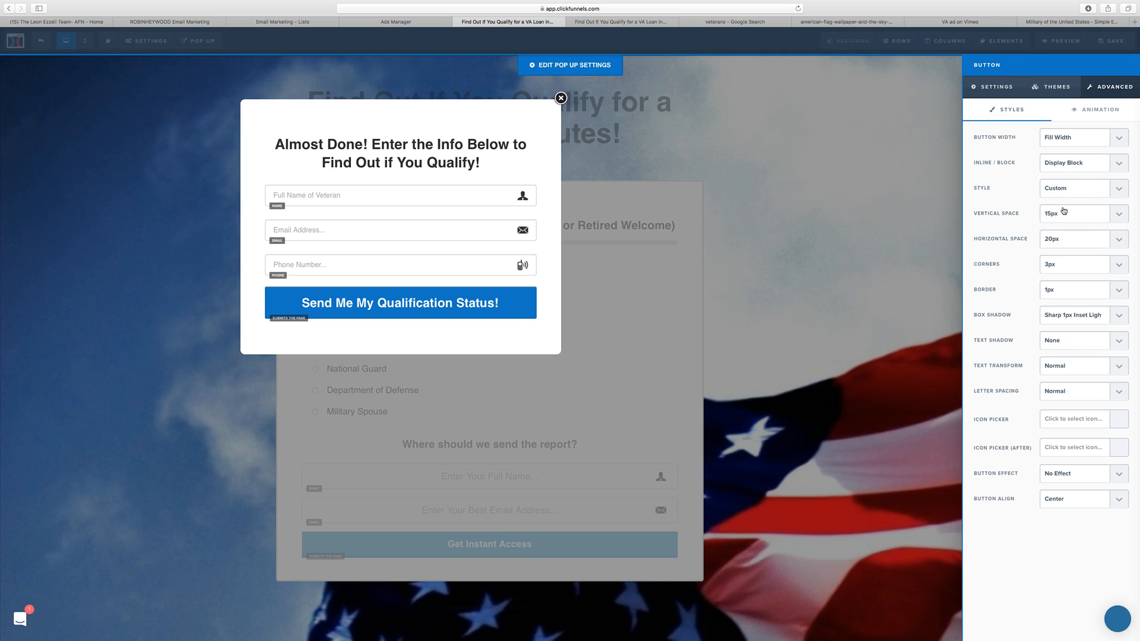
Step: Change the corner rounding of the popup button and close its settings
click(1056, 267)
click(1058, 250)
click(491, 207)
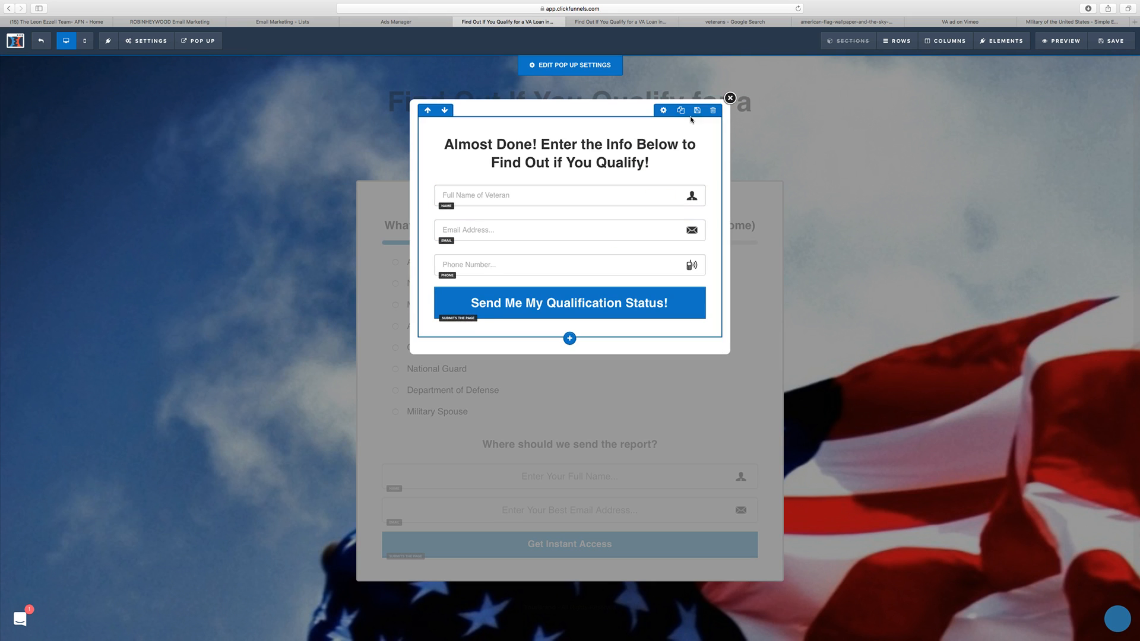
Step: Set the popup's modal width to Small
click(573, 66)
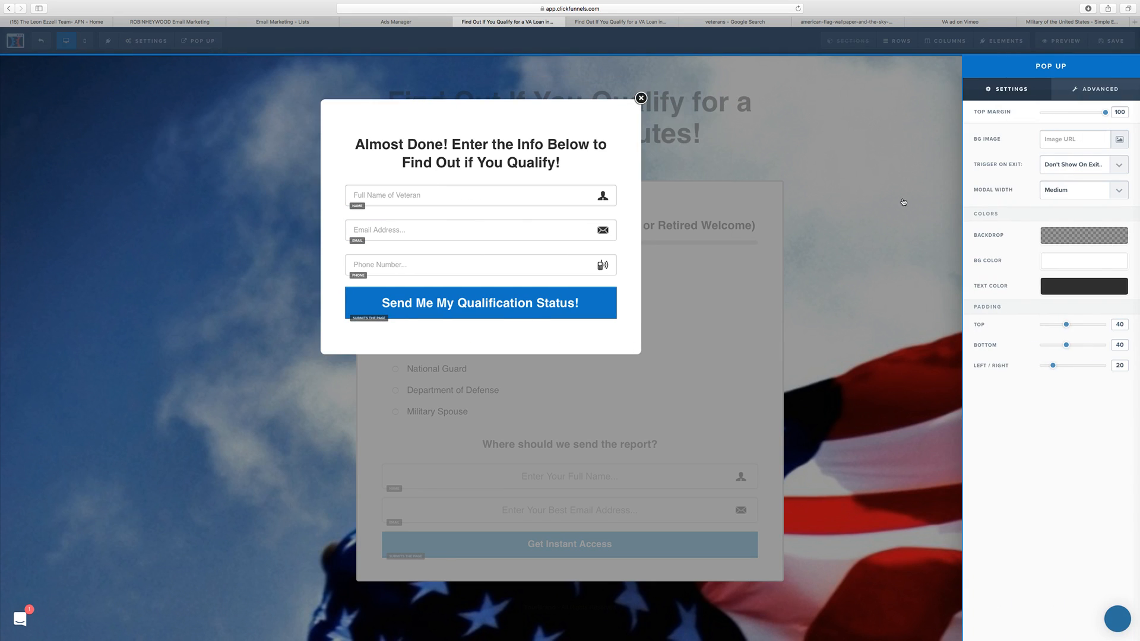
click(1084, 189)
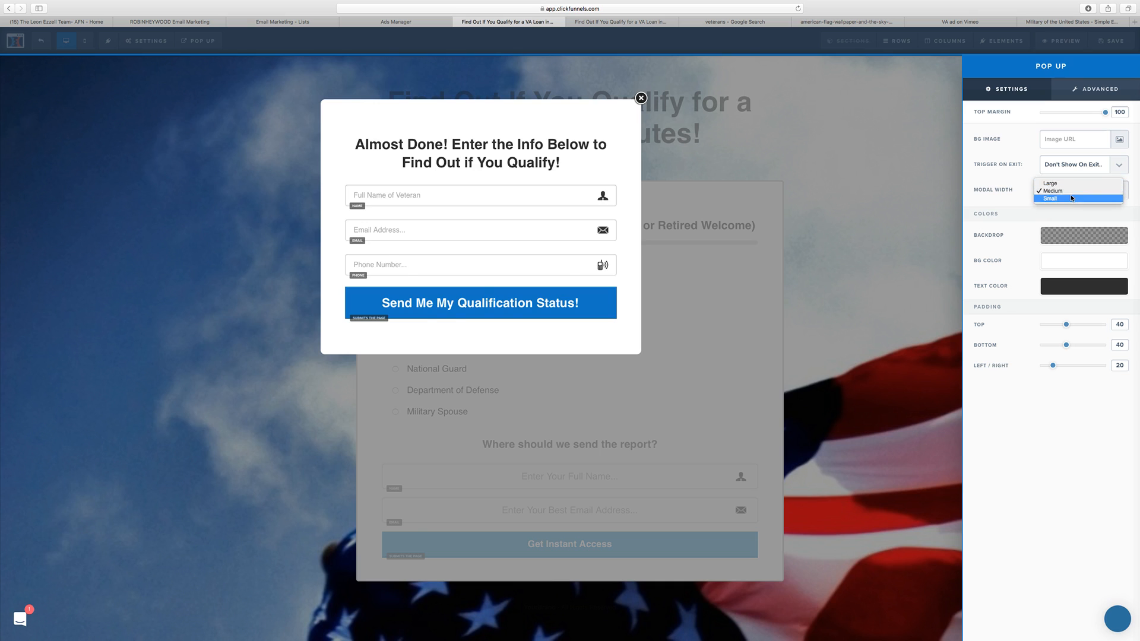
click(1073, 199)
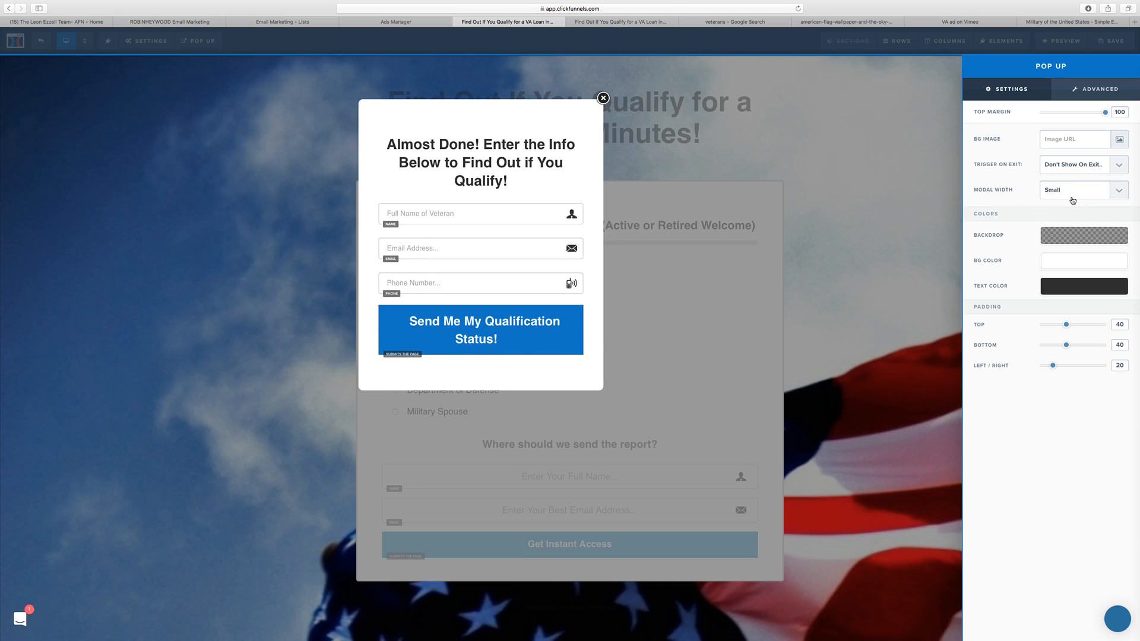
Step: Set the popup's modal width to Medium and close its settings
click(1073, 195)
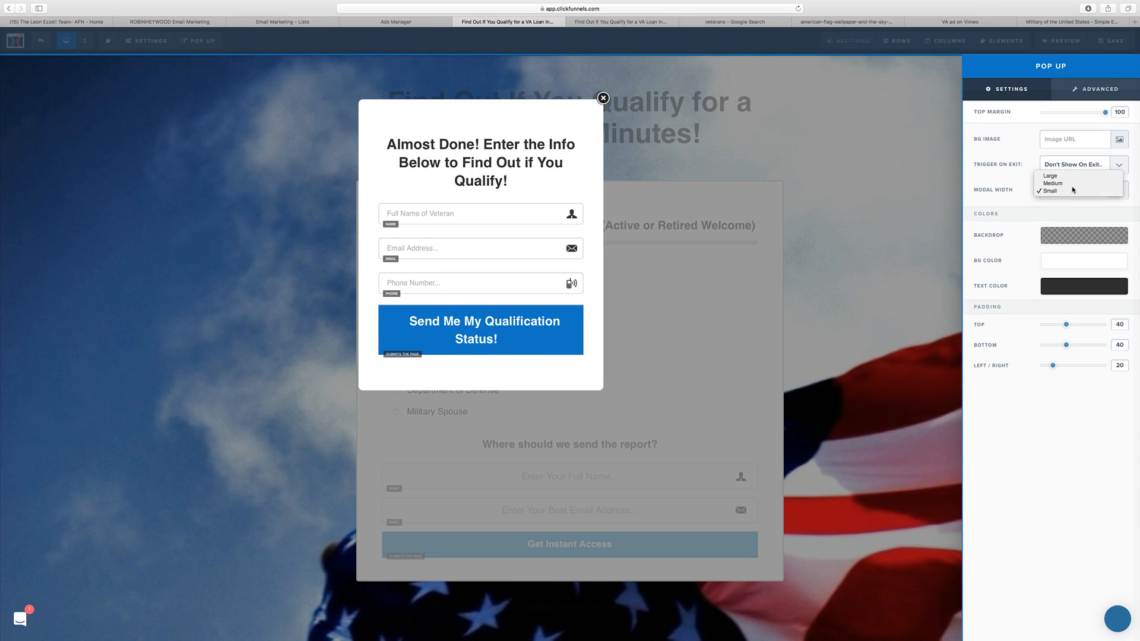
click(1071, 187)
click(1062, 194)
click(1065, 185)
click(509, 148)
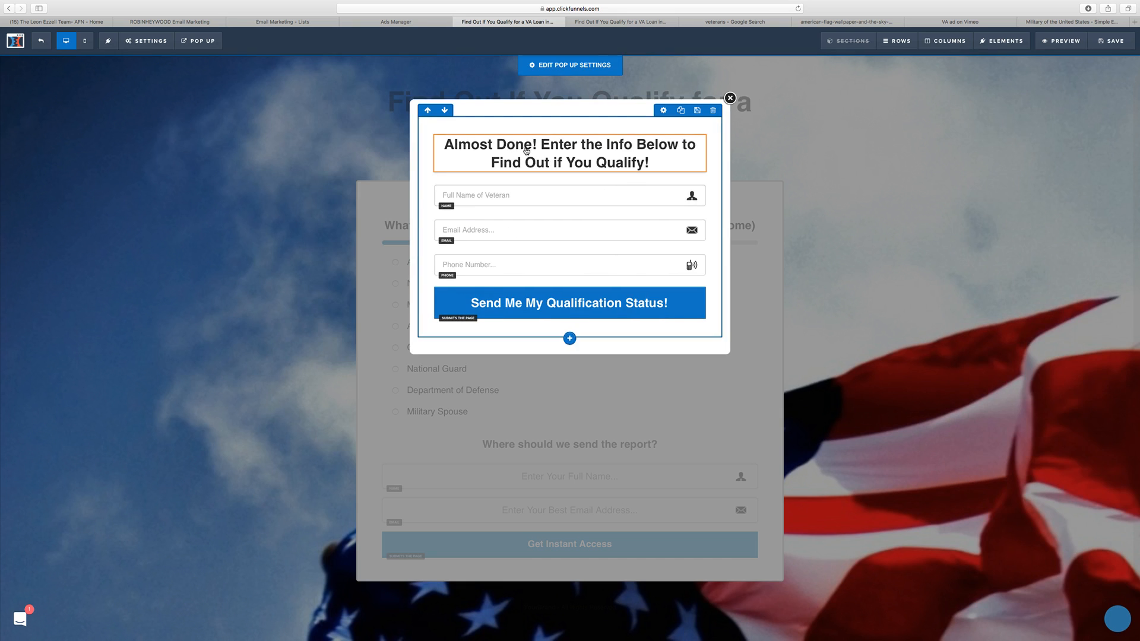
Step: Set the top padding of the popup's one-column row to 10 and close the row settings
click(669, 129)
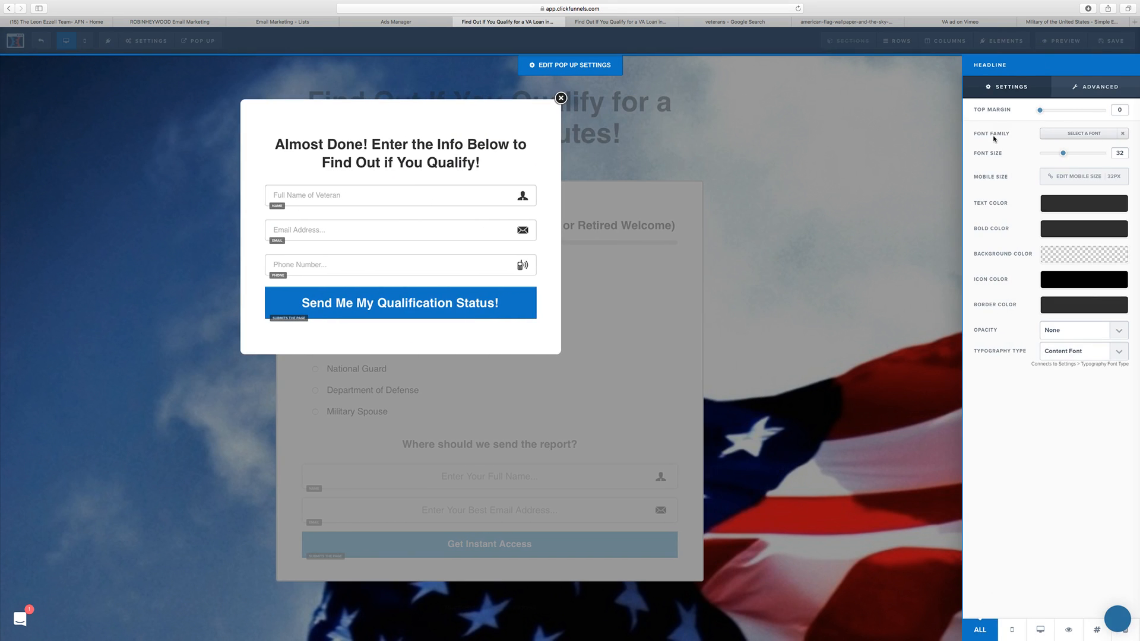
click(424, 160)
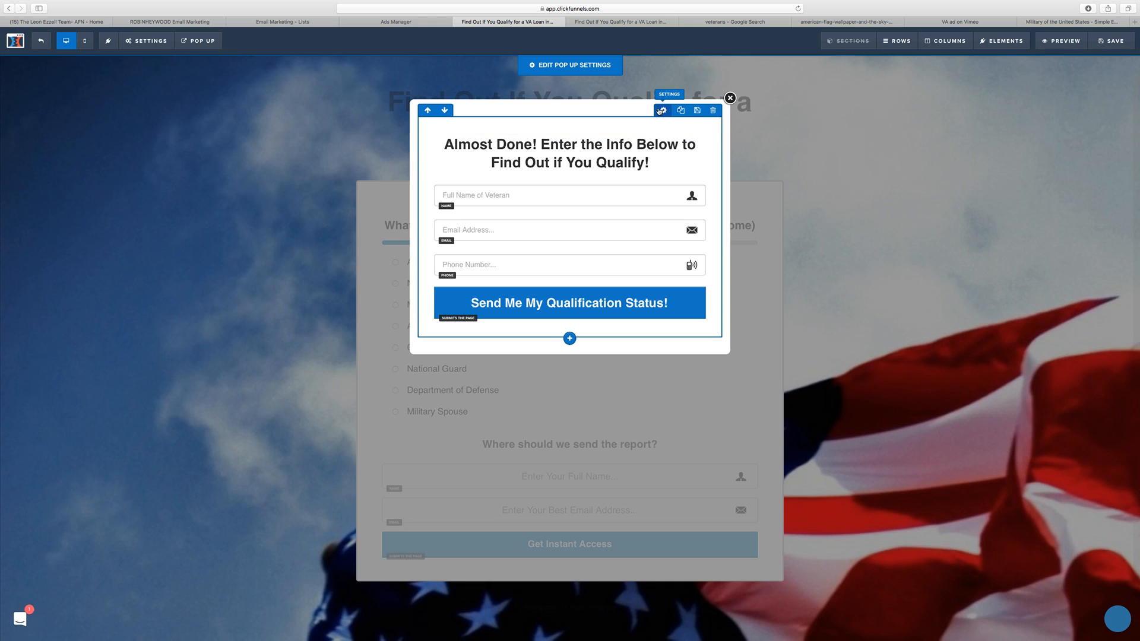
click(661, 111)
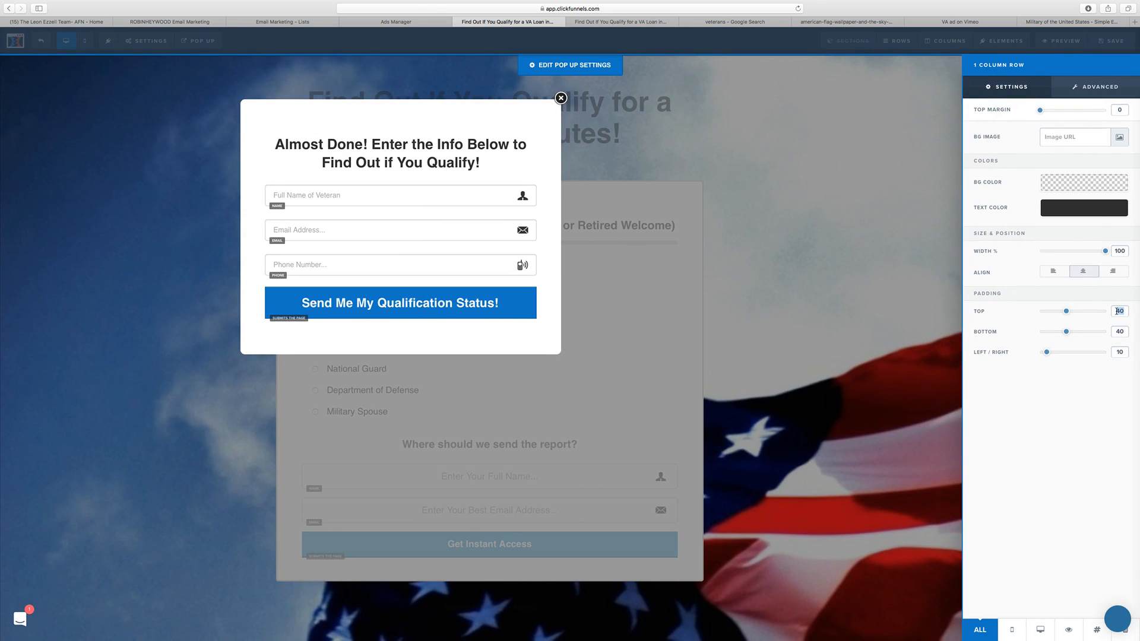
text(20)
key(BackSpace)
key(BackSpace)
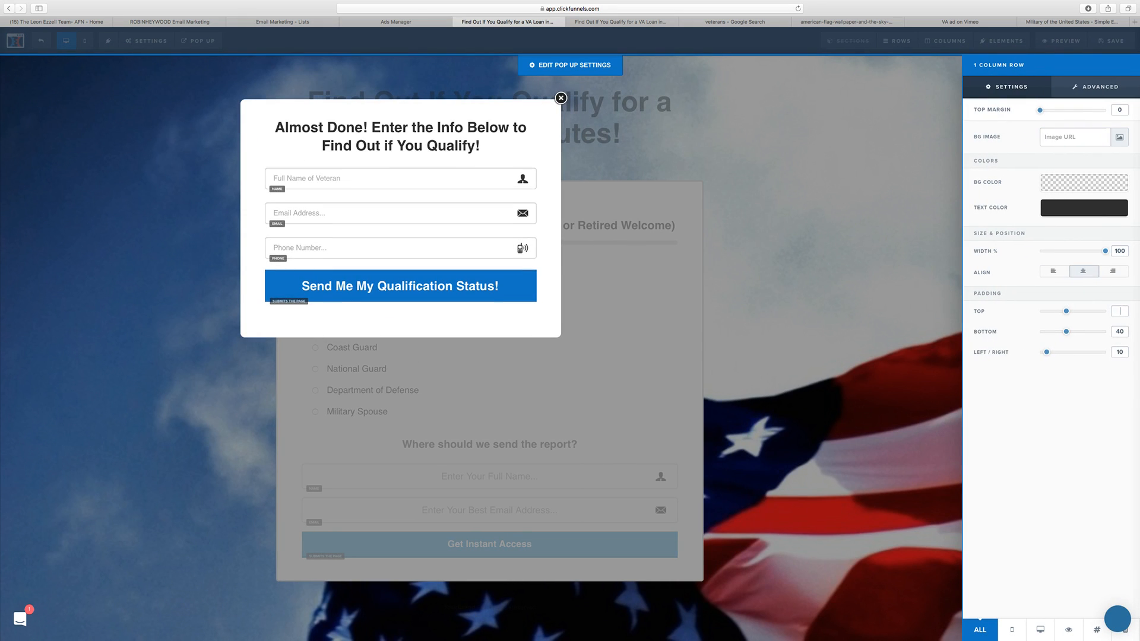
text(10)
click(721, 327)
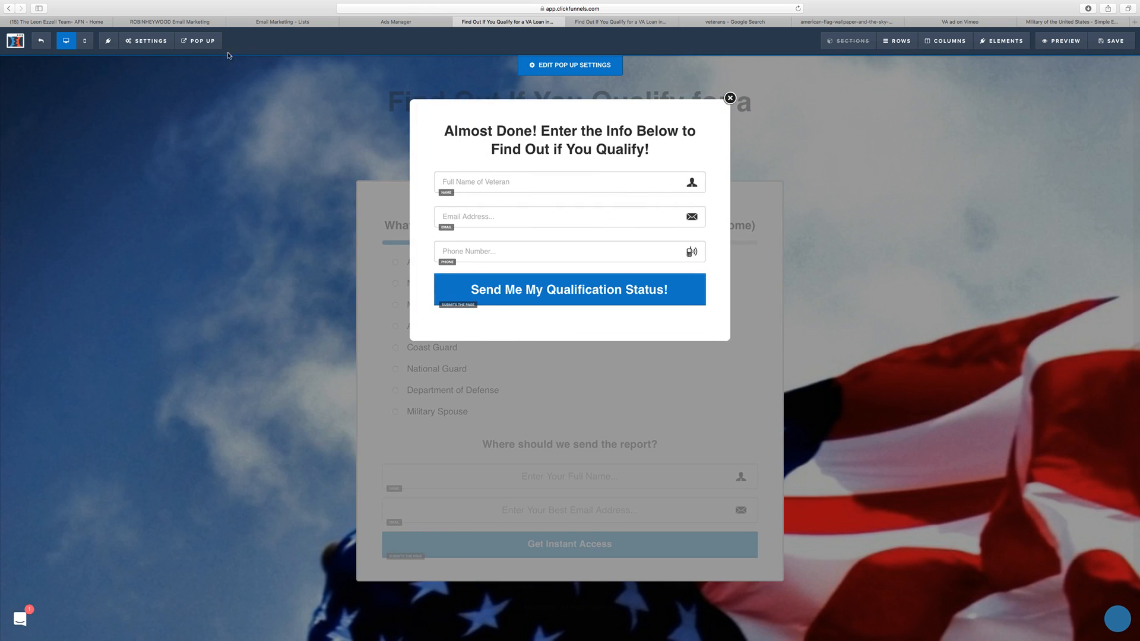
Step: Switch to the mobile view and set the popup headline's mobile size to 28px
click(86, 42)
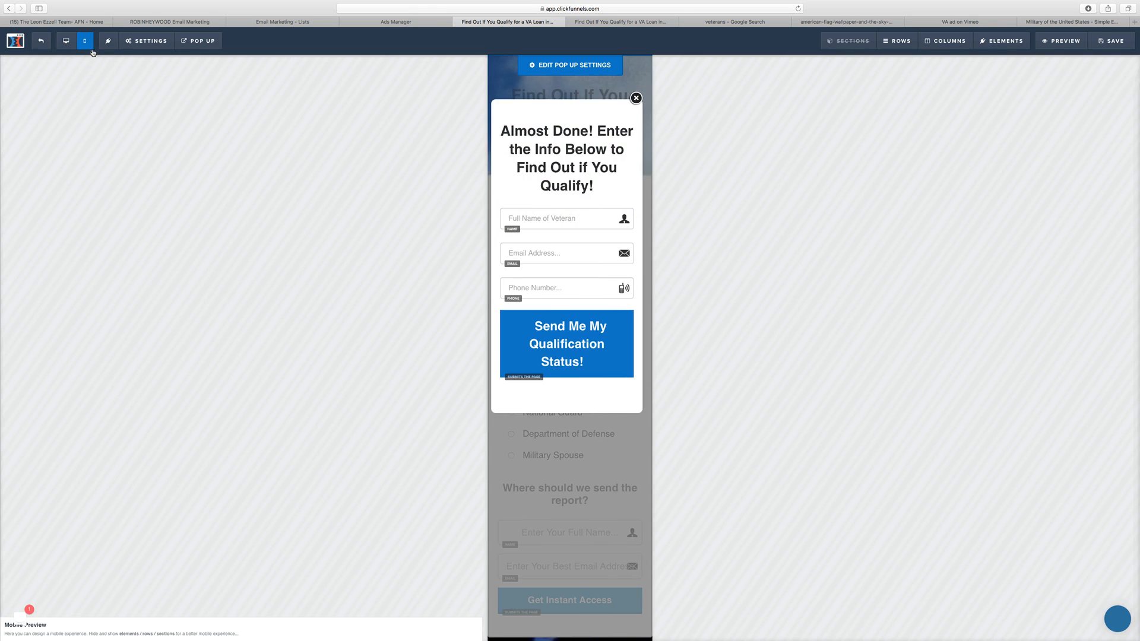
mouse_move(565, 178)
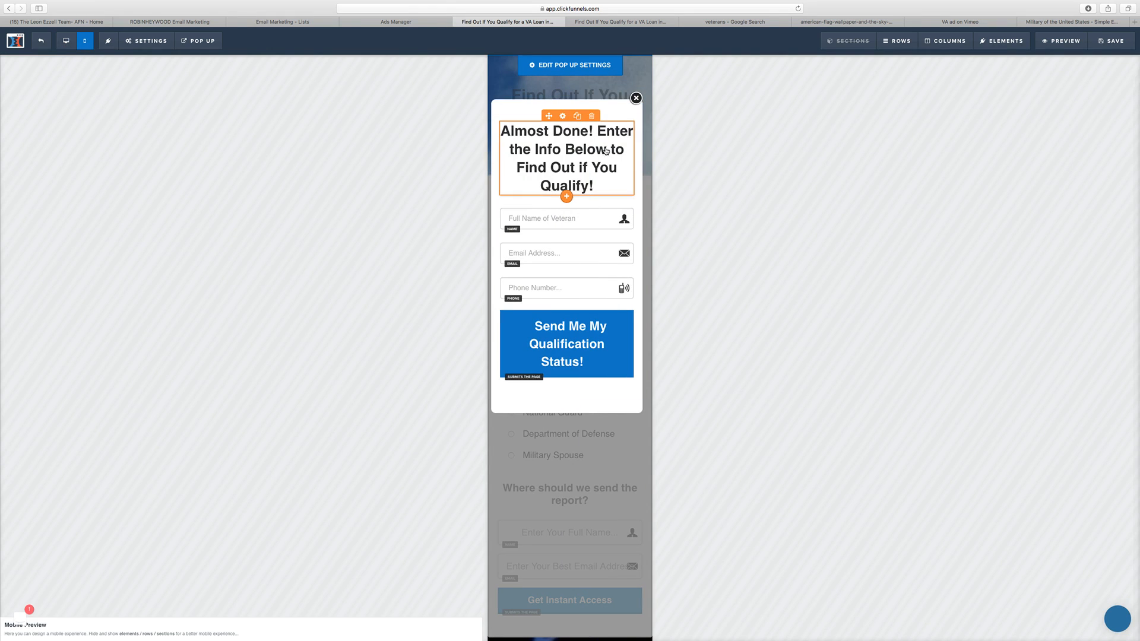
click(564, 116)
click(1089, 177)
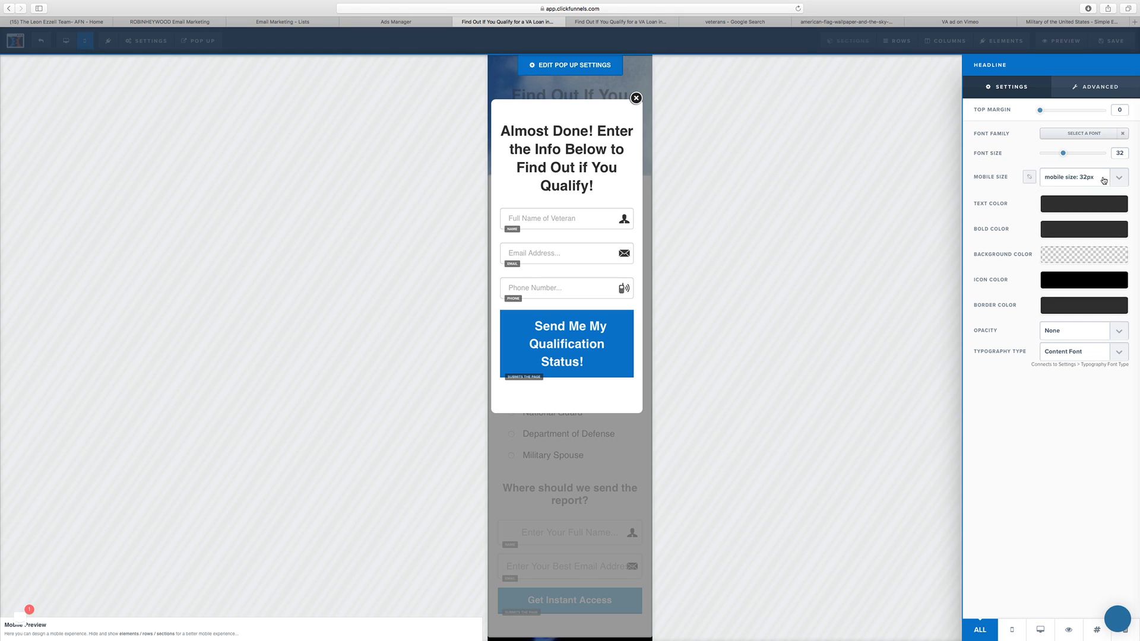
click(1102, 178)
click(1110, 147)
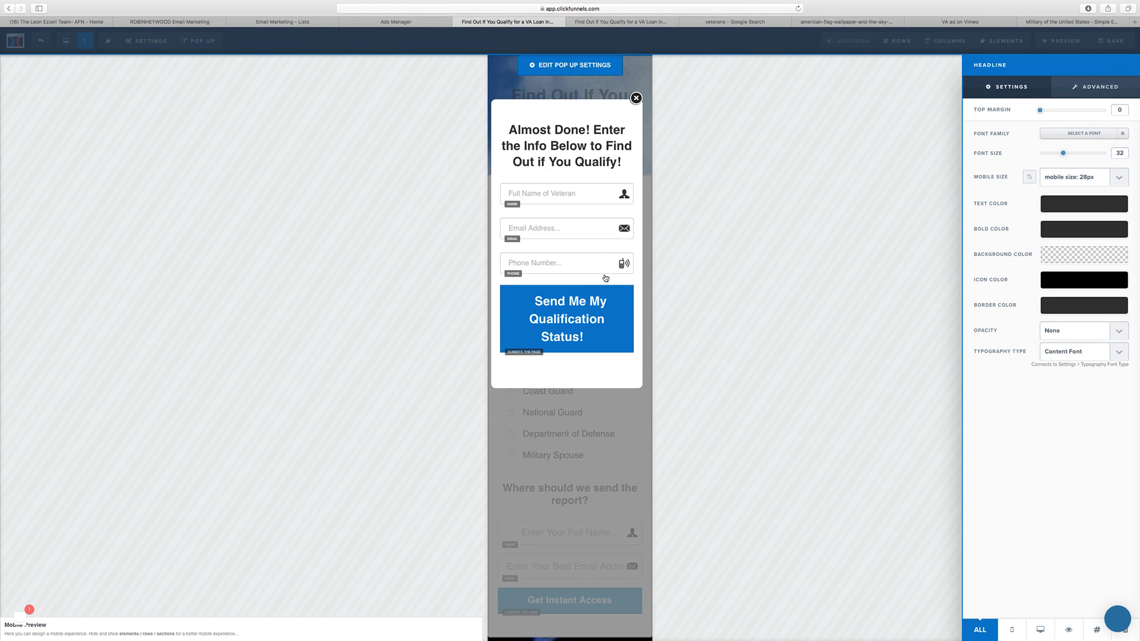
Step: Set the popup button's mobile size to 18px and return to the desktop view
click(620, 298)
click(621, 298)
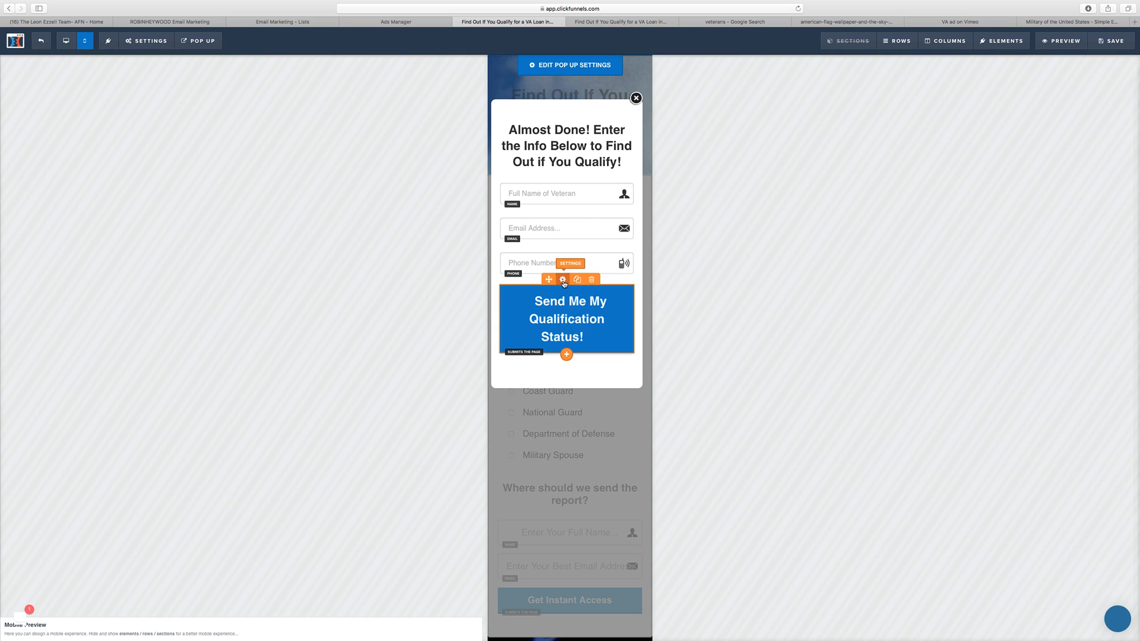
click(1121, 259)
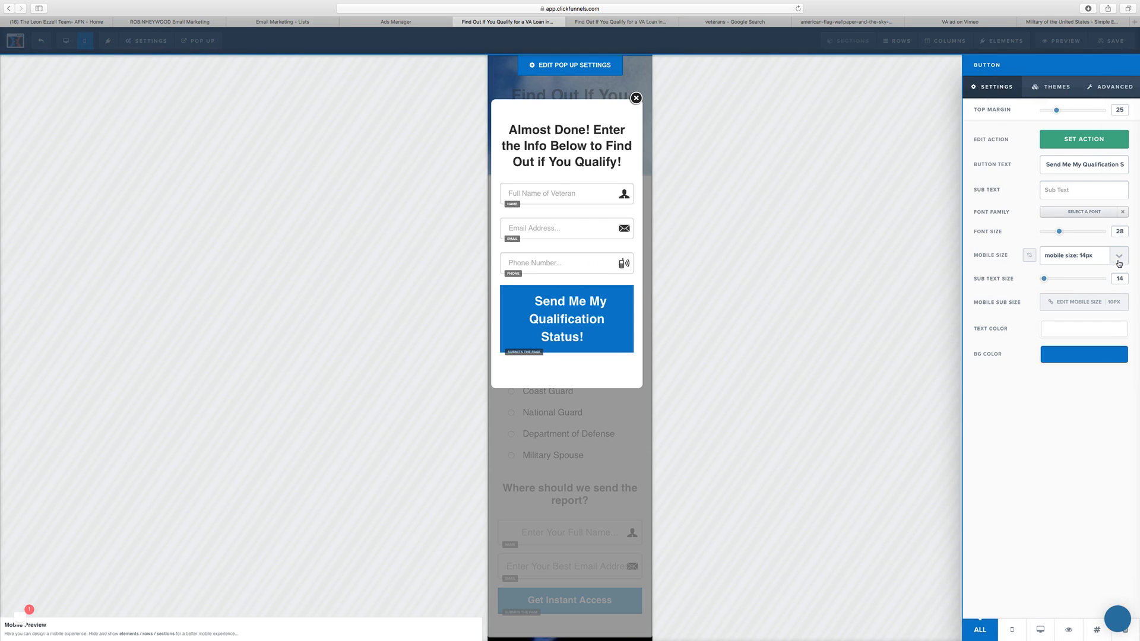
click(1108, 263)
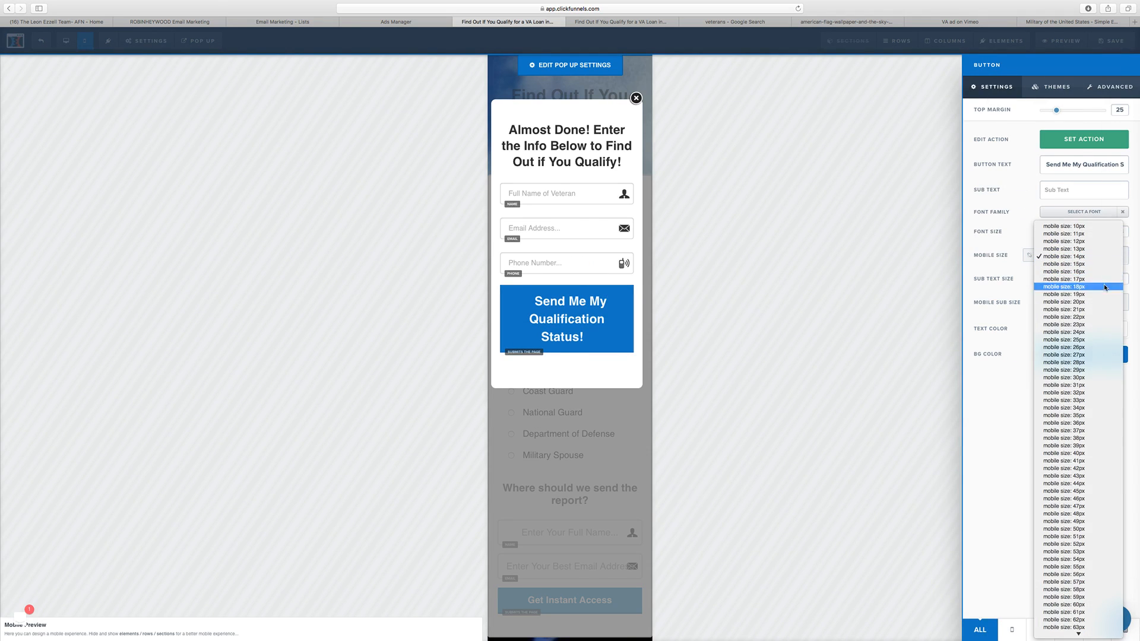
click(1105, 287)
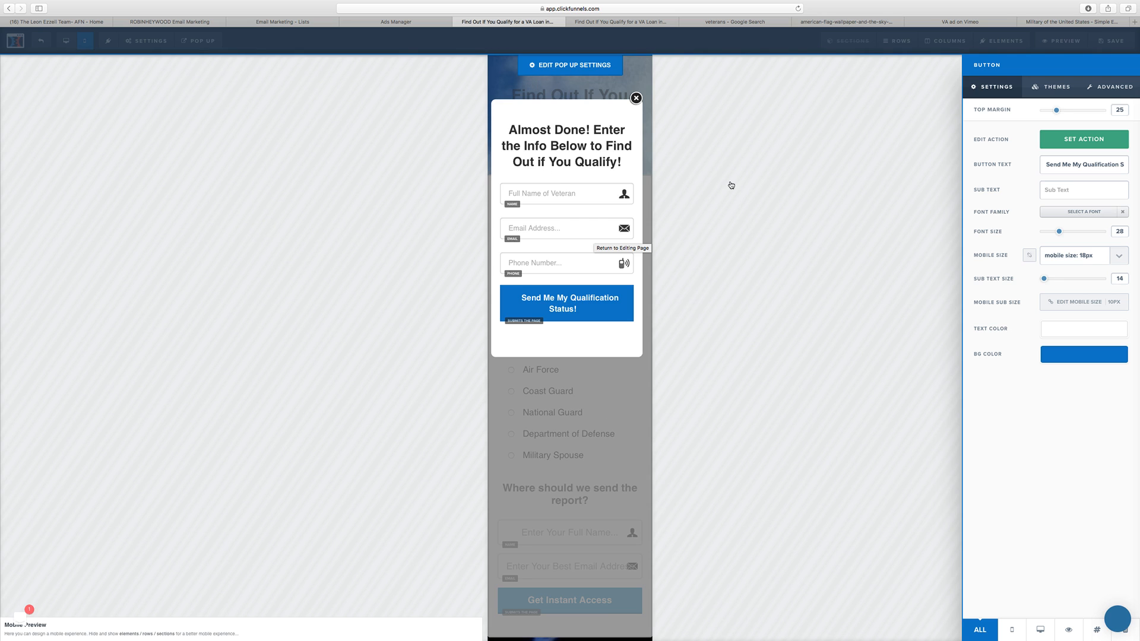
click(701, 188)
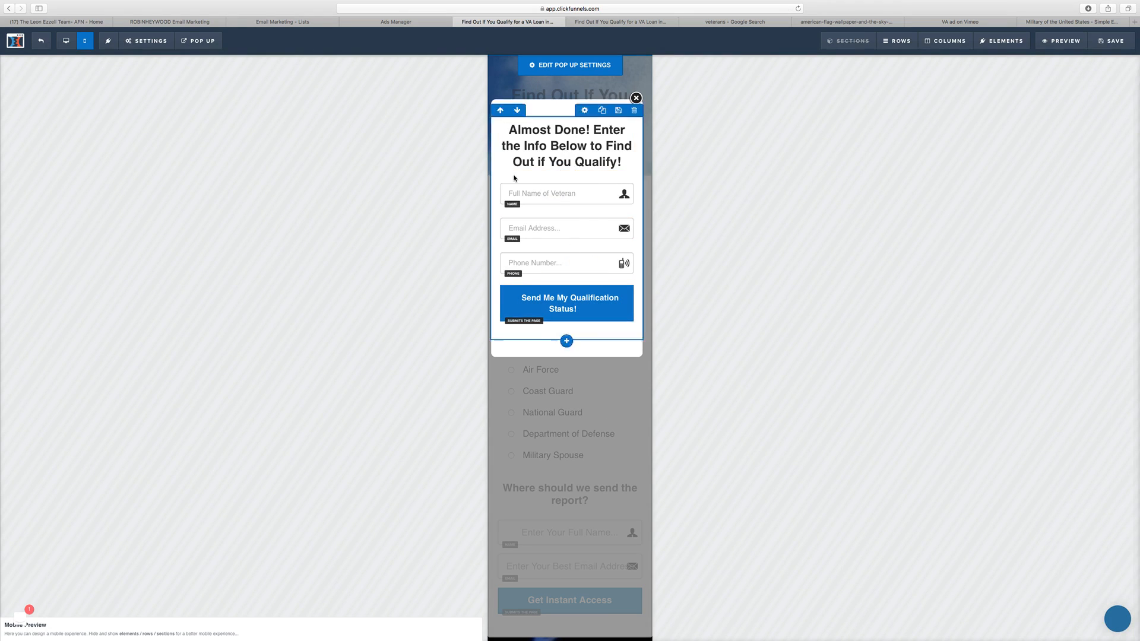
click(66, 41)
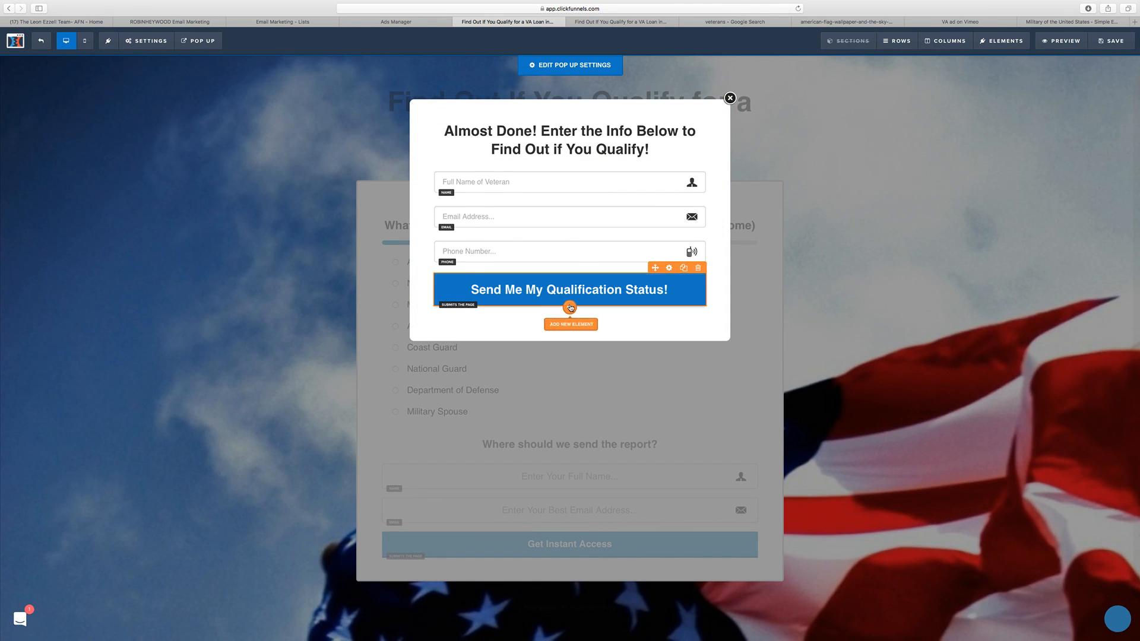
Step: Add a paragraph element below the popup's submit button
click(570, 306)
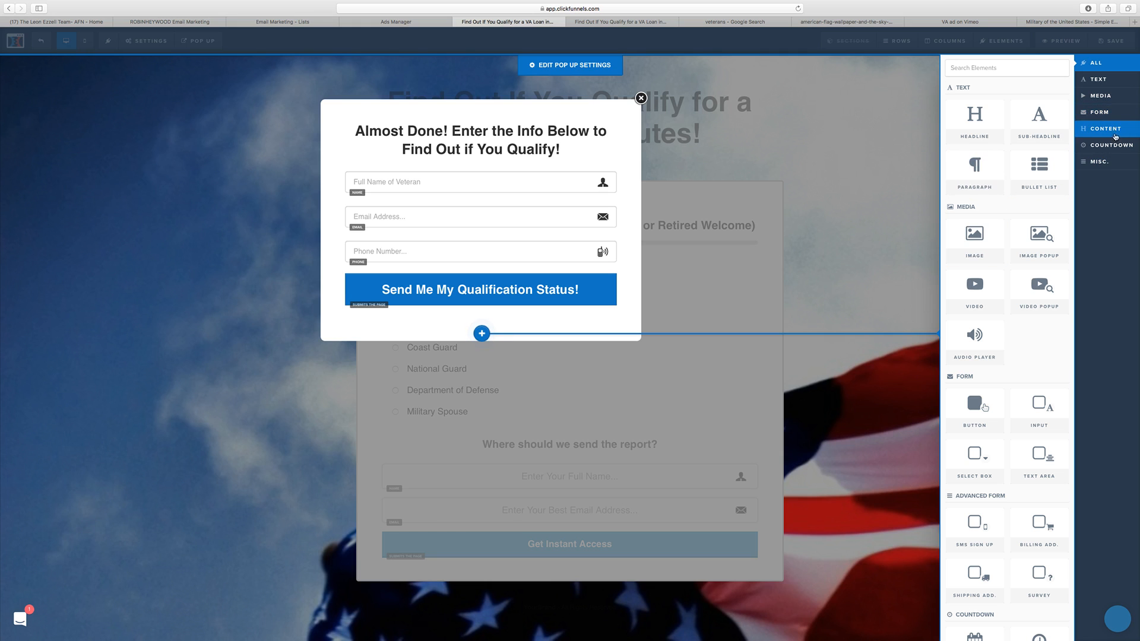
click(1111, 80)
click(1002, 156)
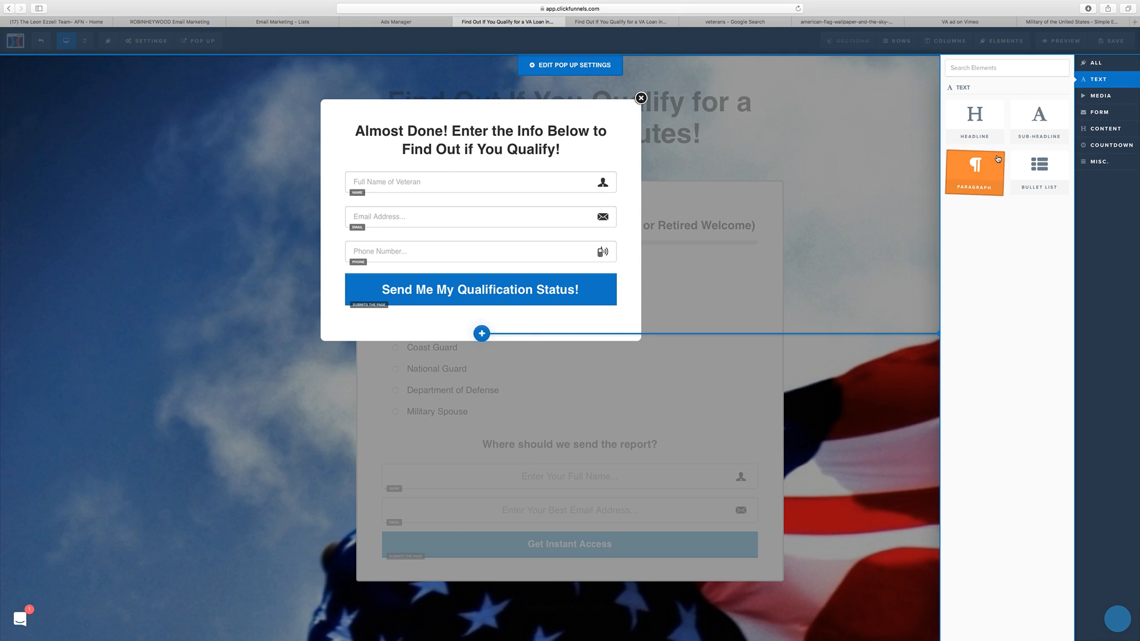
Step: Replace the placeholder paragraph with "We will NEVER share or rent your information. This is simply to find out if you qualify for a VA Loan."
click(563, 326)
triple_click(563, 326)
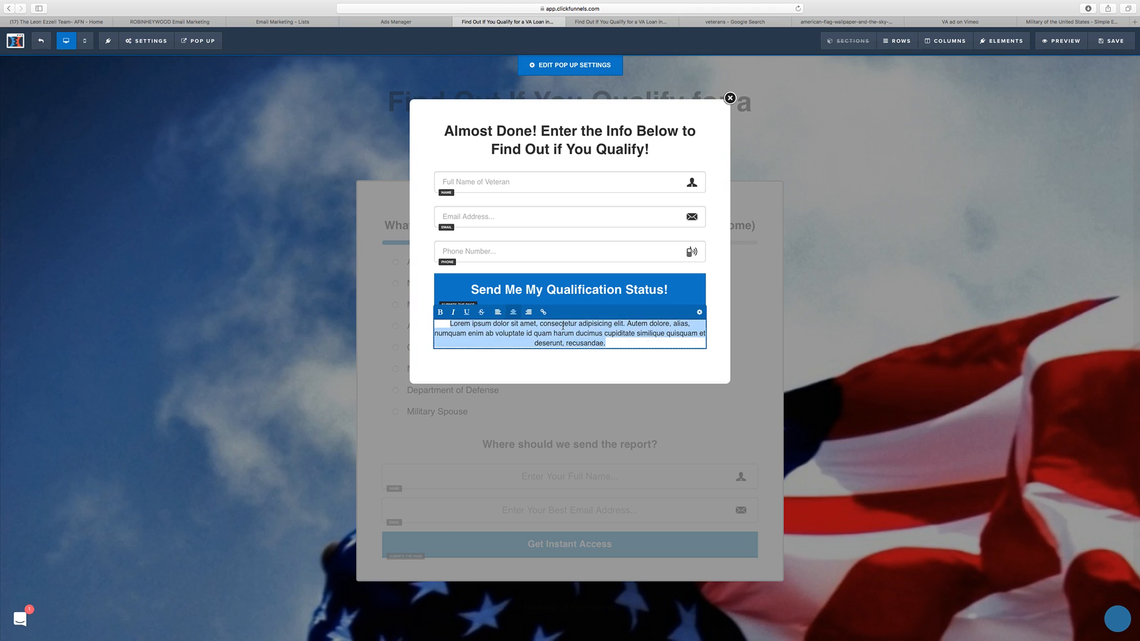
text(We will)
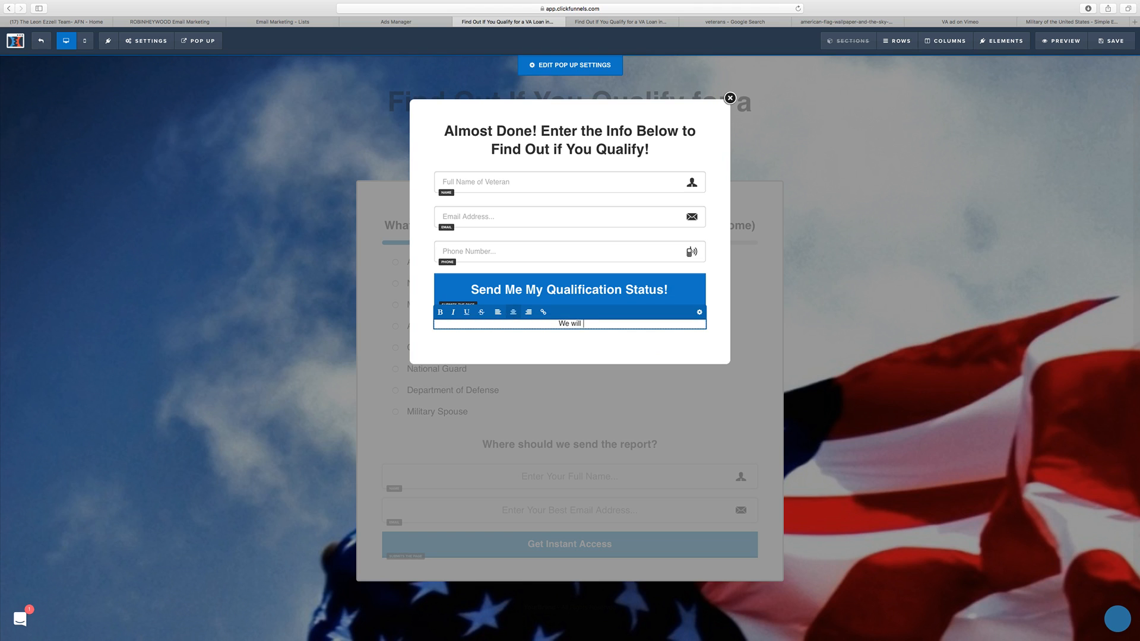
text( NENEV)
key(BackSpace)
key(BackSpace)
text(ER share or rent your information. )
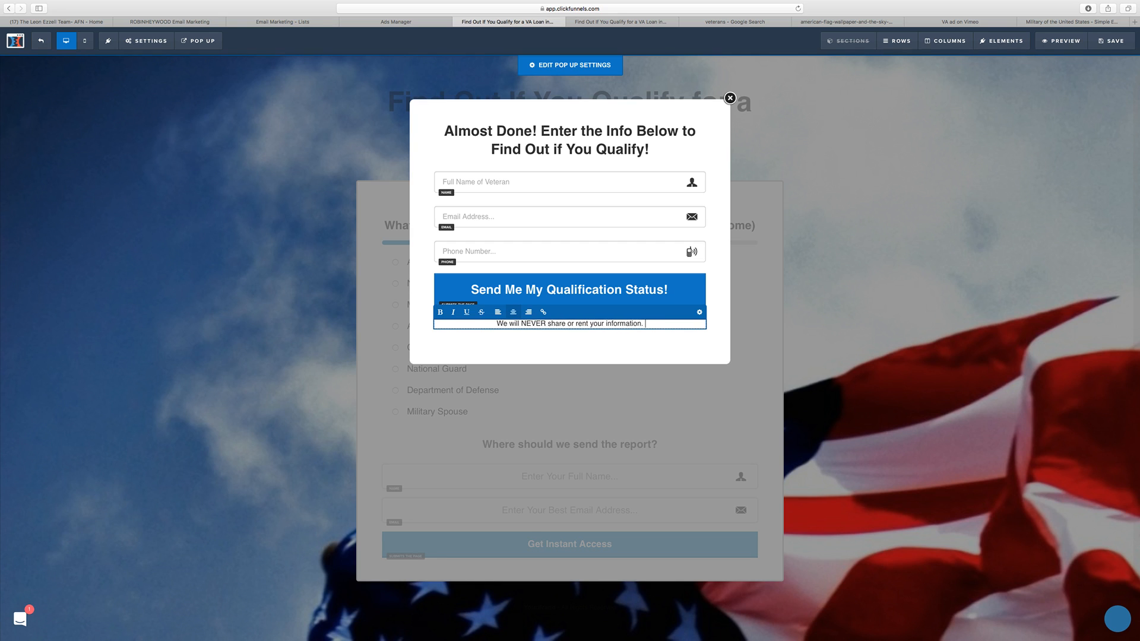
text(This is si)
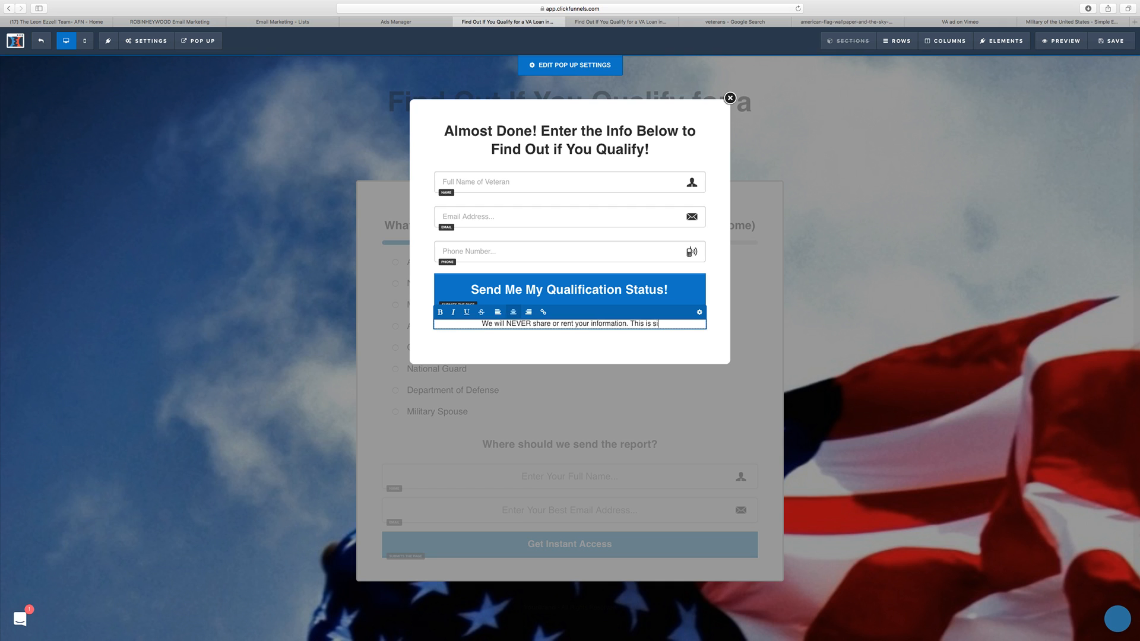
text(mply to)
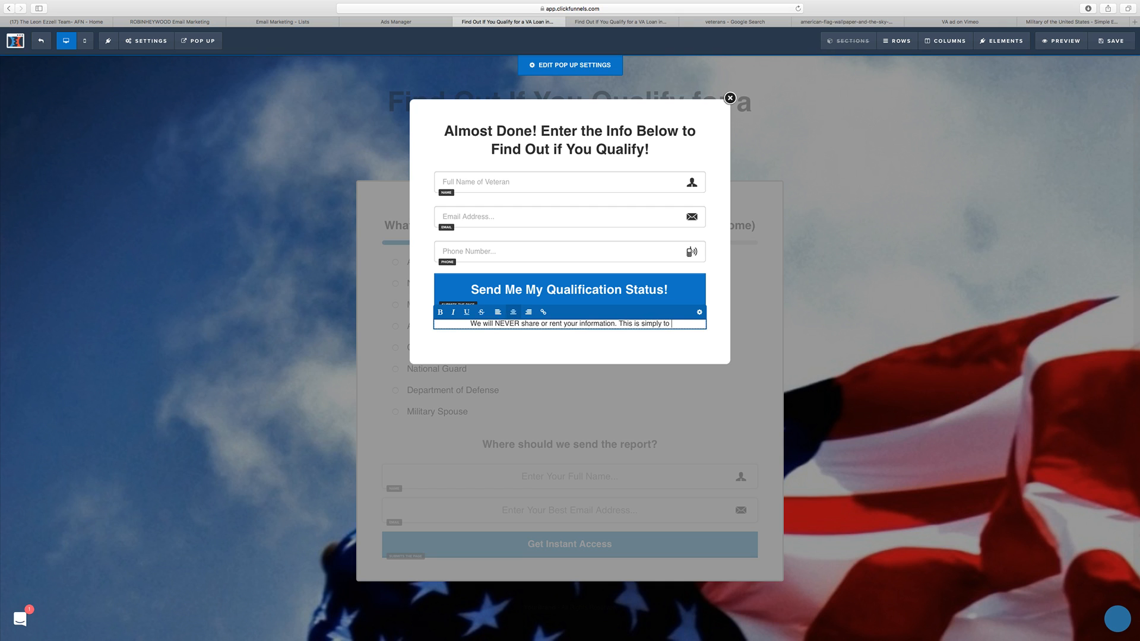
text( find out if yo)
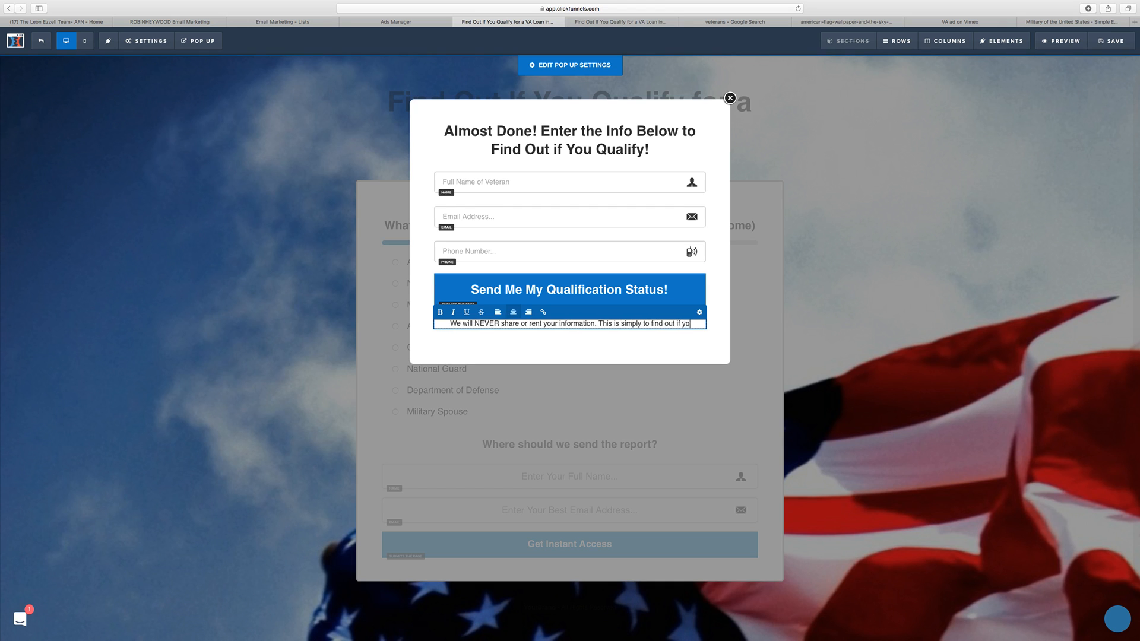
text(u qualify f)
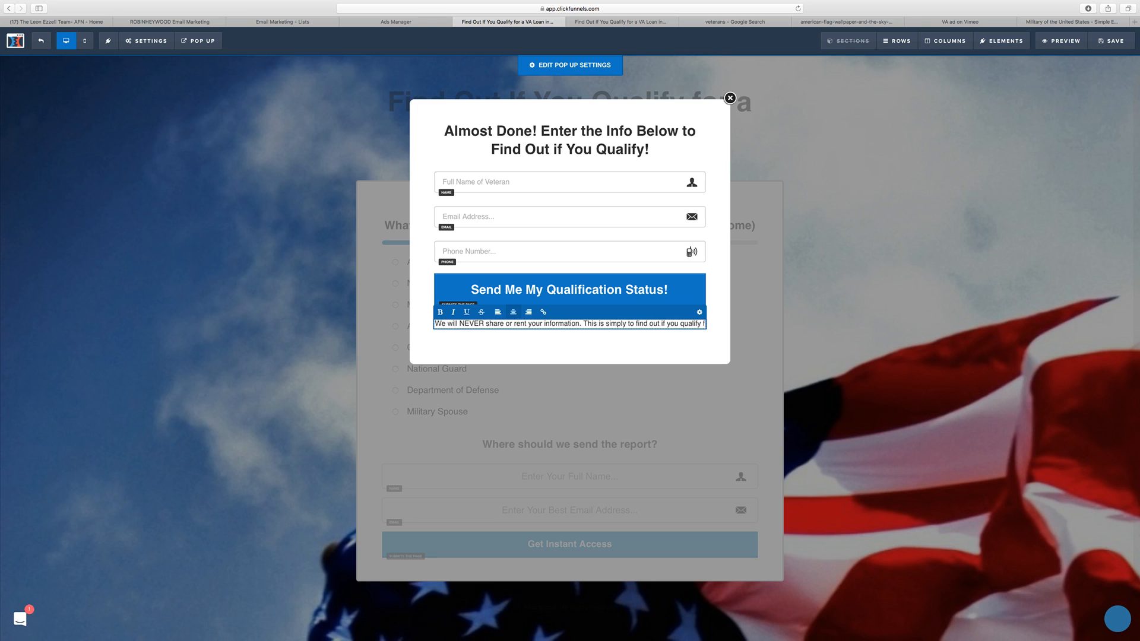
text(or a VA Loan.)
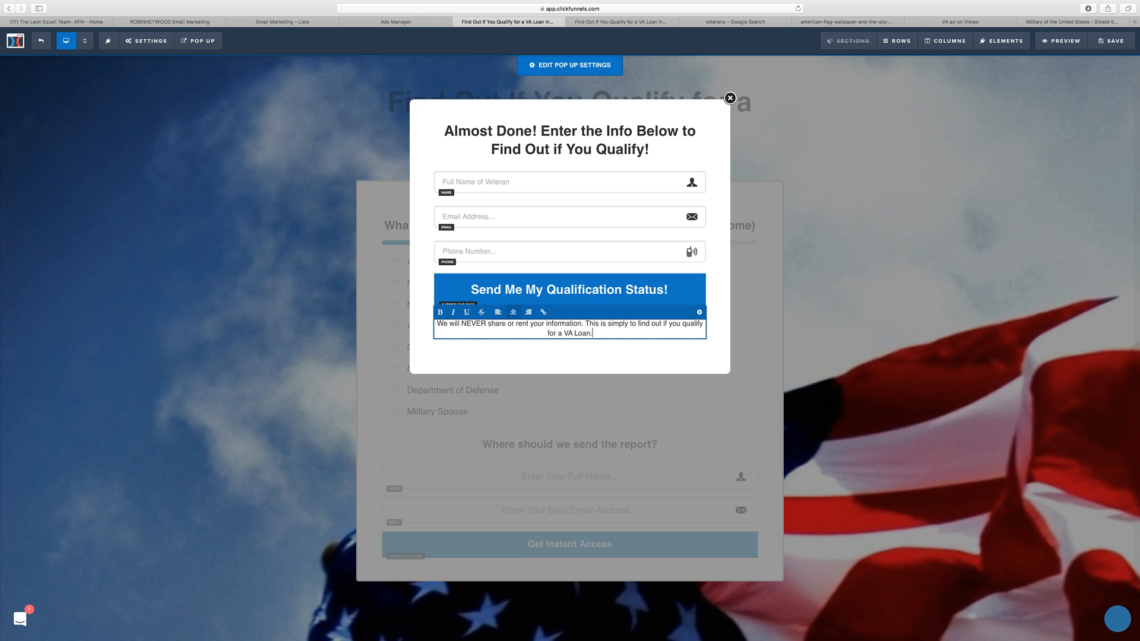
Step: Set the privacy paragraph's font size to 14 and insert a line break before "This is simply"
click(697, 313)
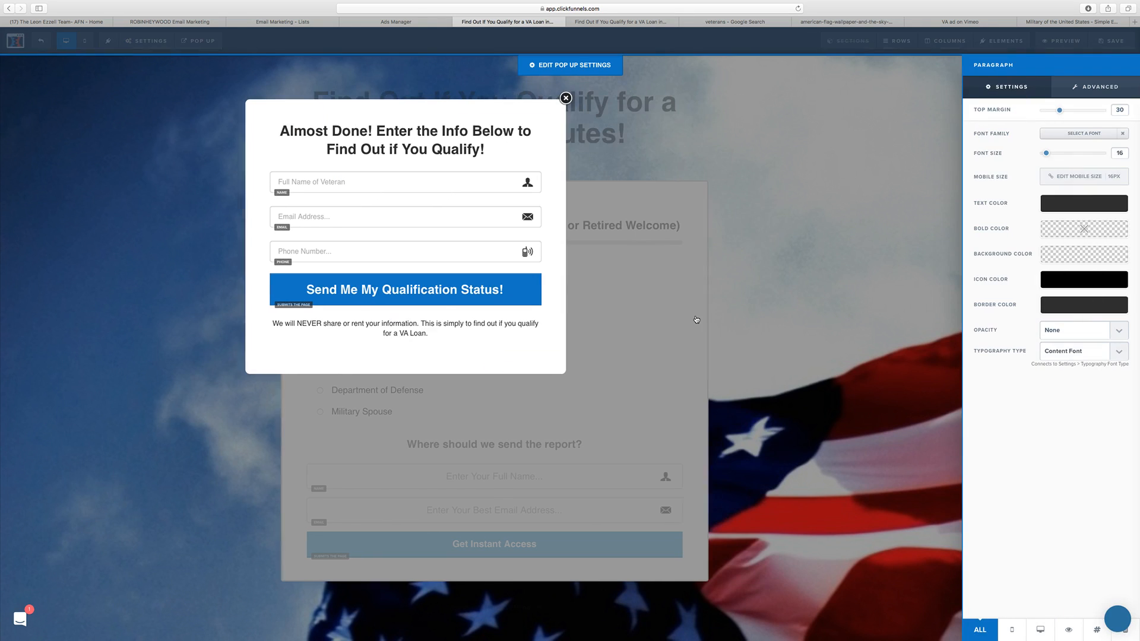
drag(1044, 155, 1046, 155)
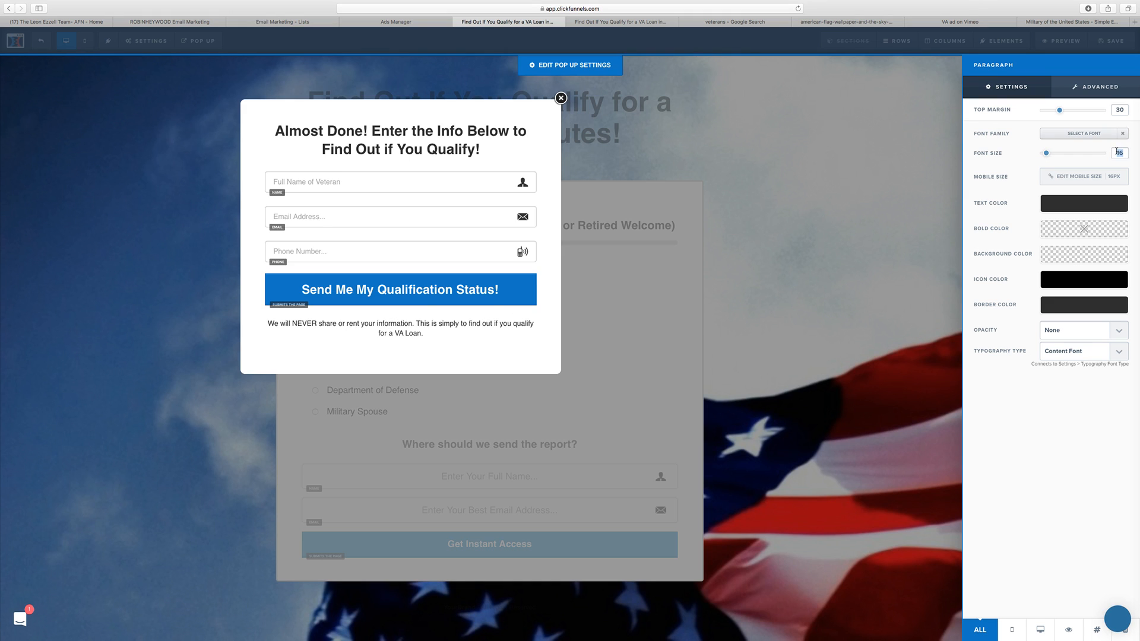
text(14)
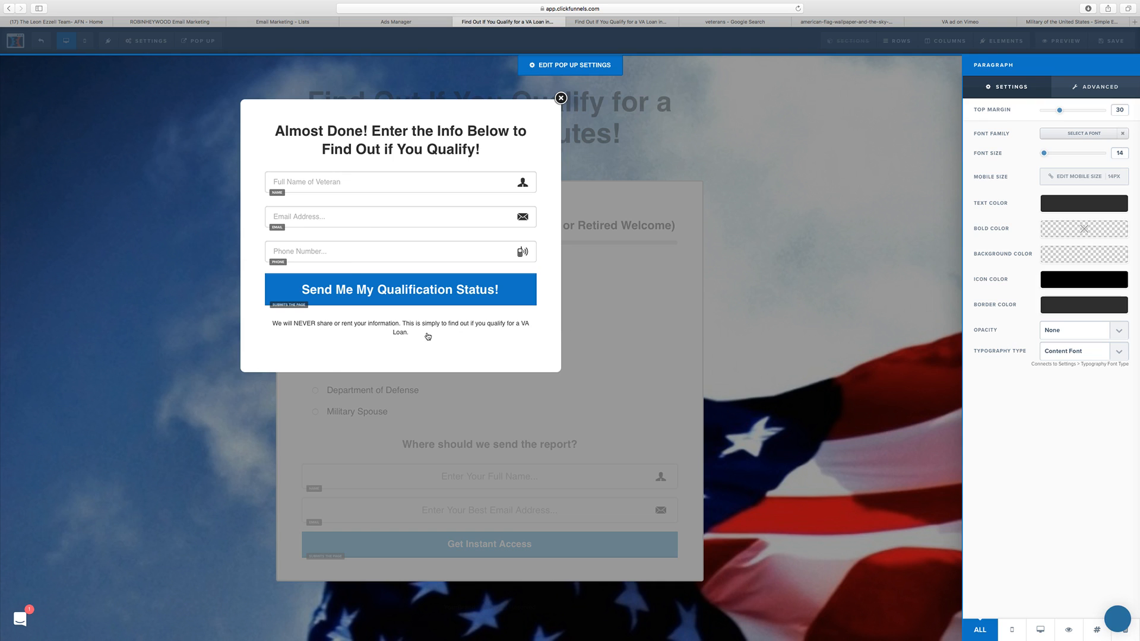
click(427, 337)
click(540, 330)
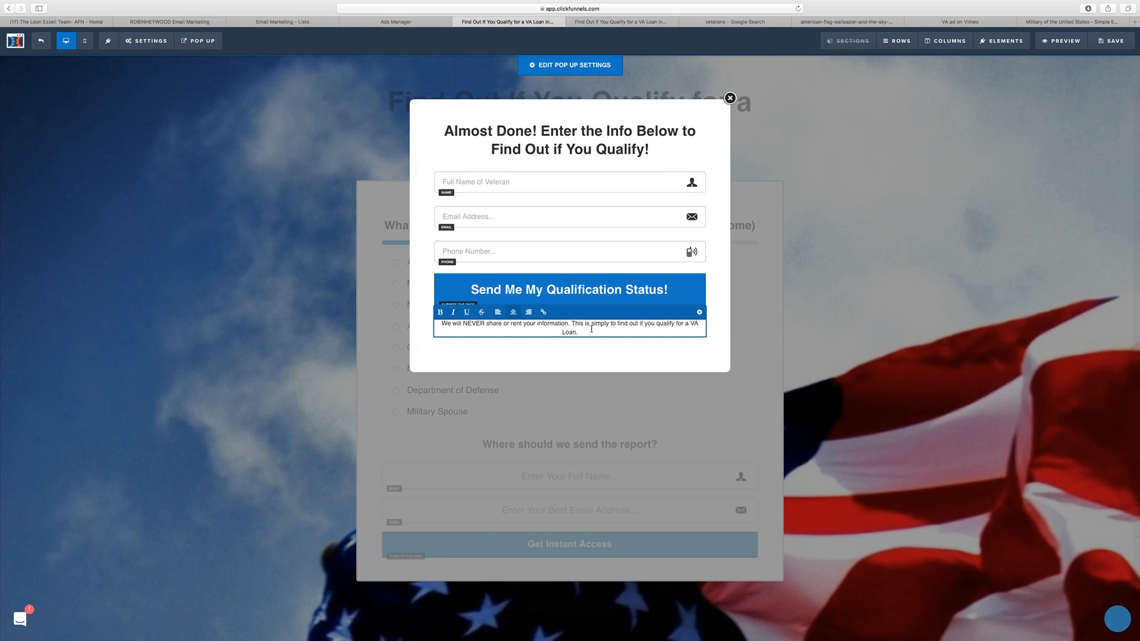
key(Return)
Step: Change the privacy paragraph's text color to gray #888888 and close its settings
click(699, 313)
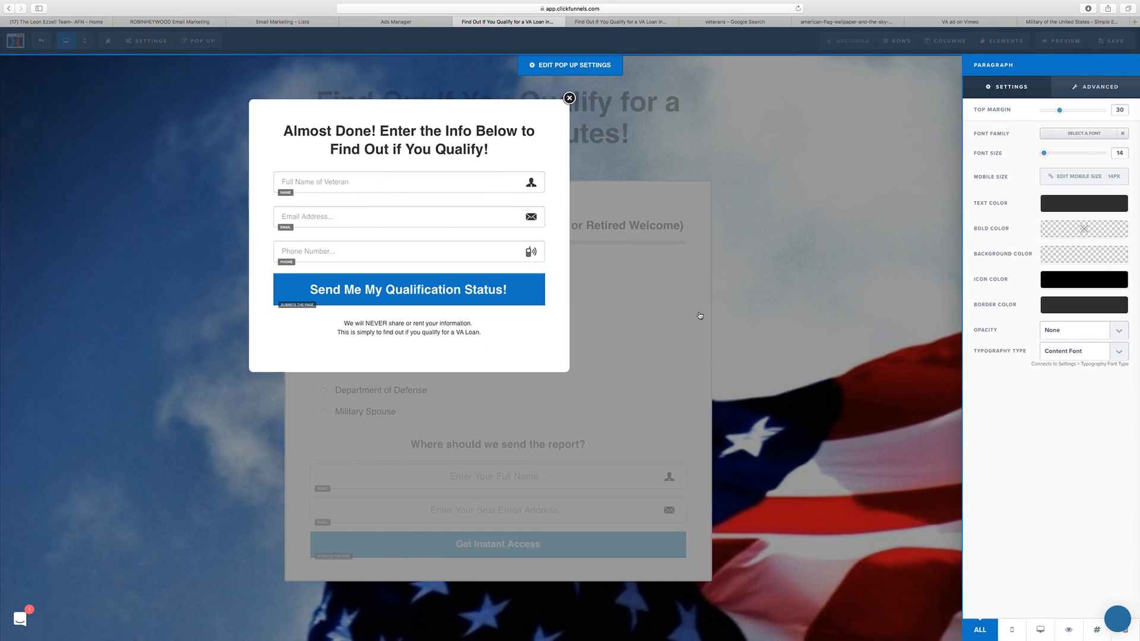
click(1054, 205)
click(1022, 236)
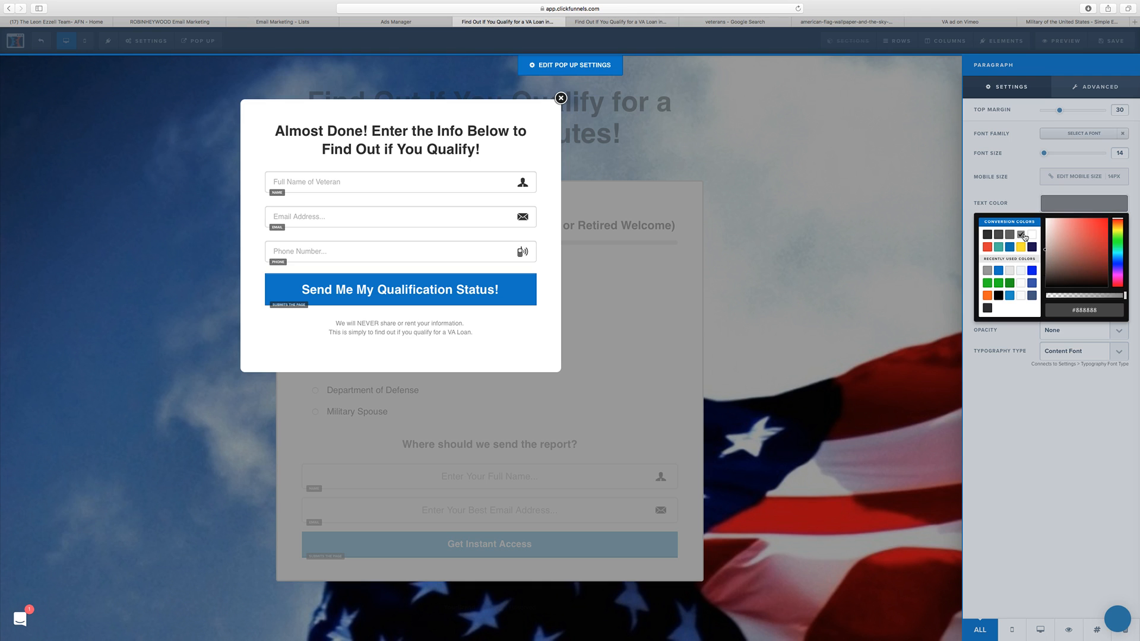
click(522, 329)
Step: Set the bottom padding of the popup's one-column row to 10
click(664, 111)
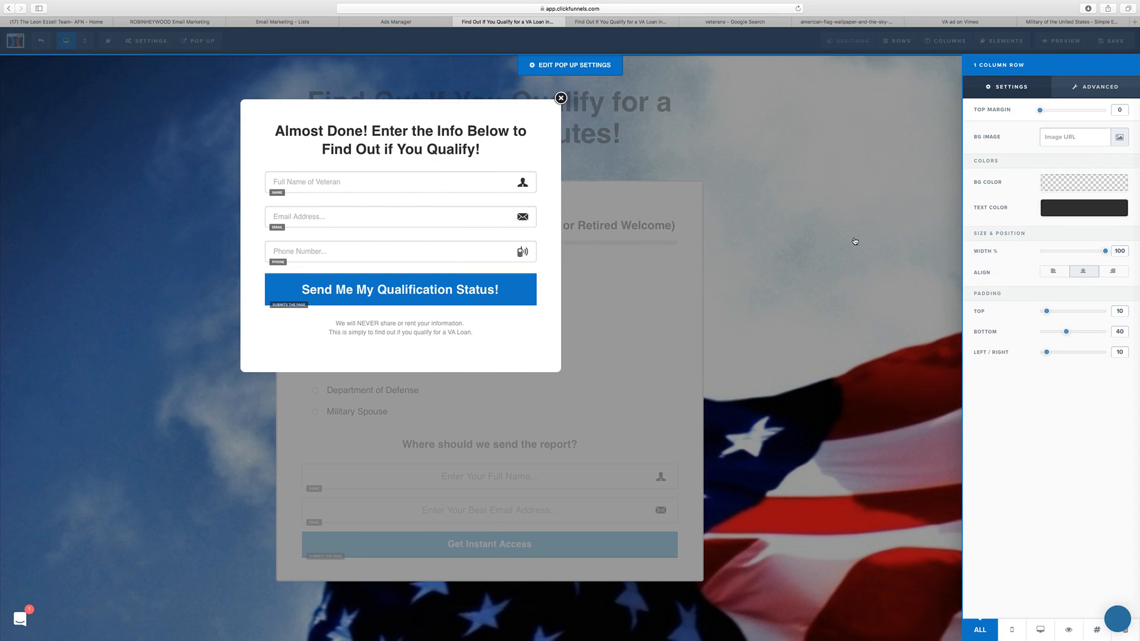
double_click(1118, 330)
text(10)
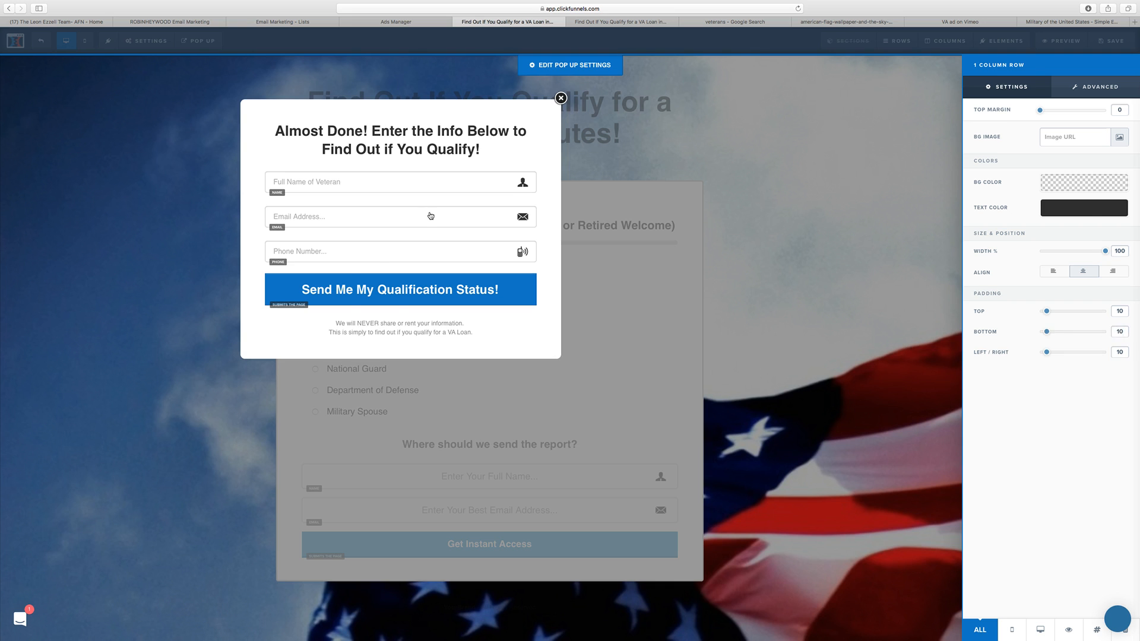
Step: Set the popup's top and bottom padding to 20 in the pop-up settings
click(555, 69)
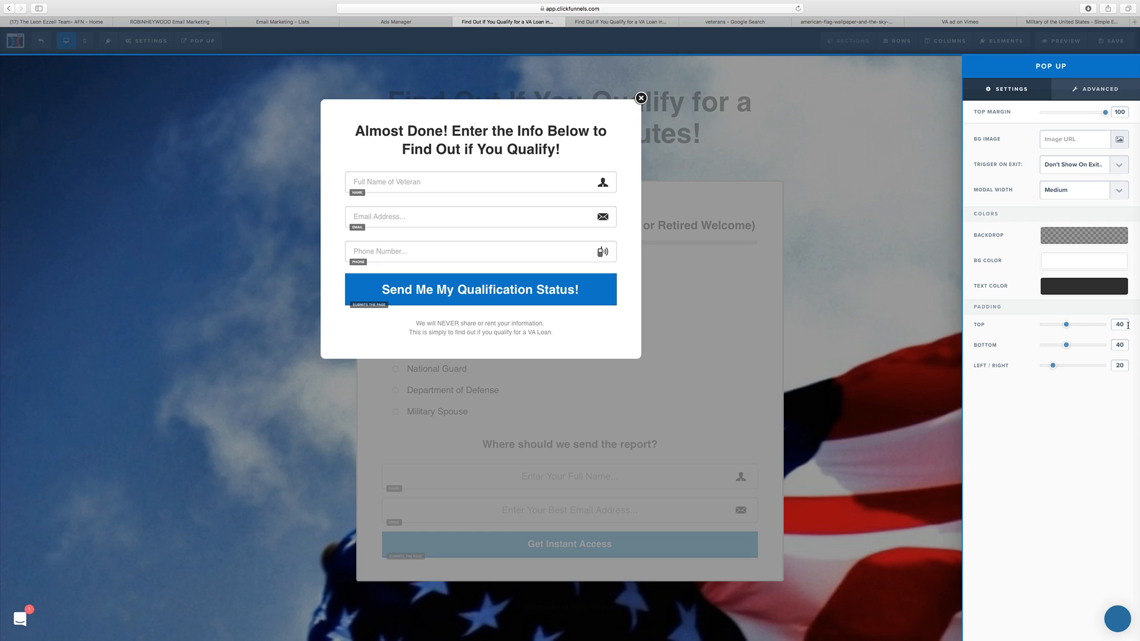
drag(1127, 325, 1107, 344)
text(2020)
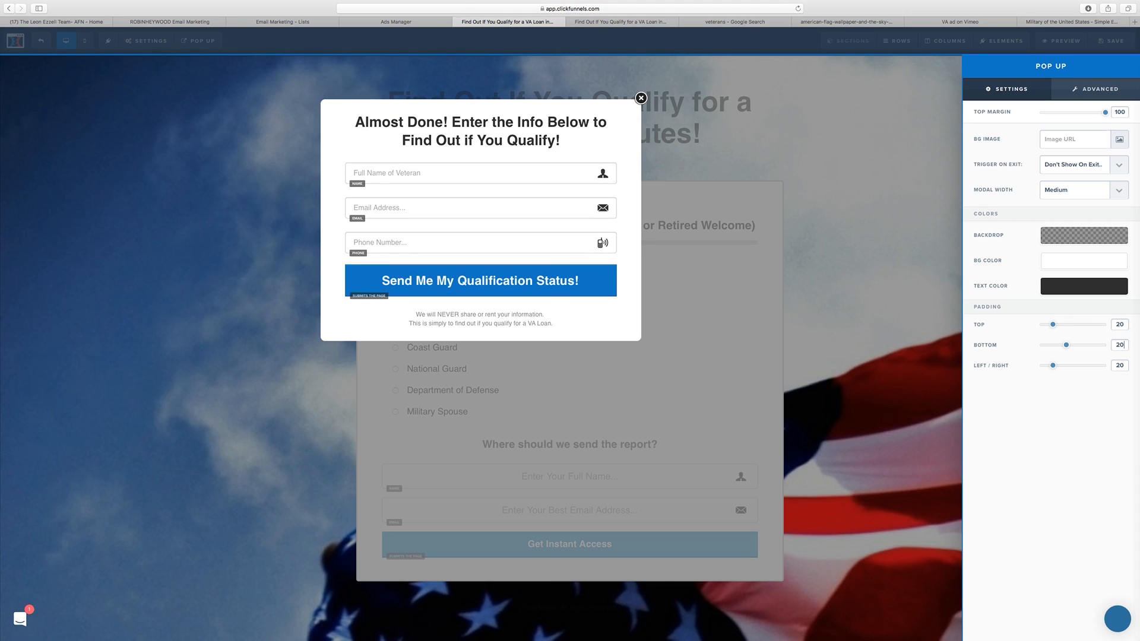
click(561, 317)
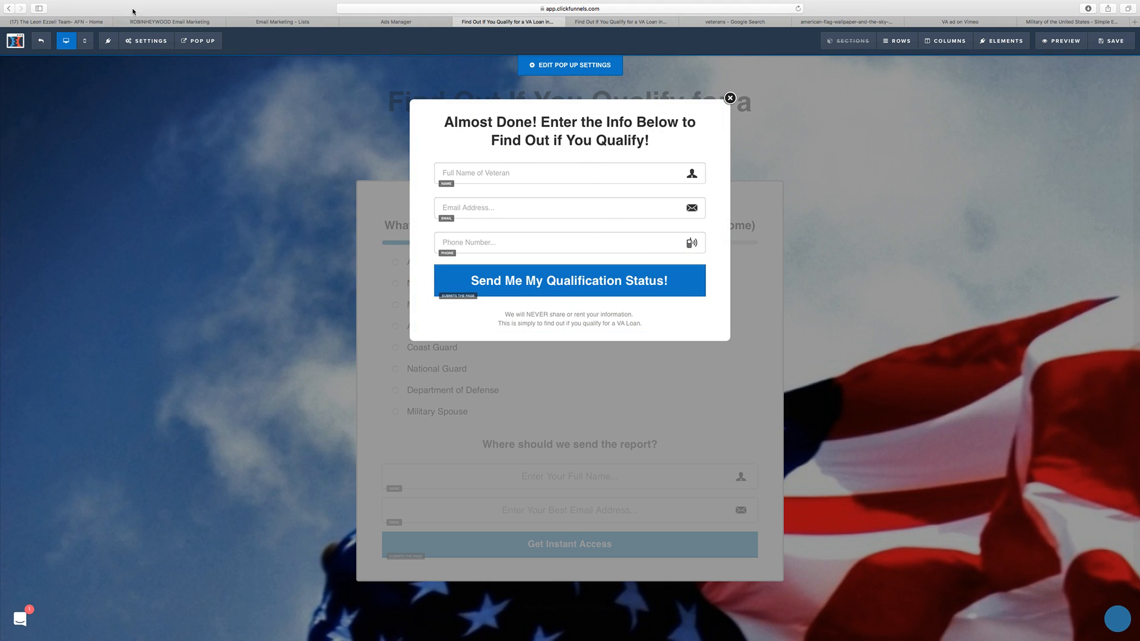
Step: In the mobile view, set the privacy paragraph's mobile size to 13px, and return to the desktop view
click(85, 41)
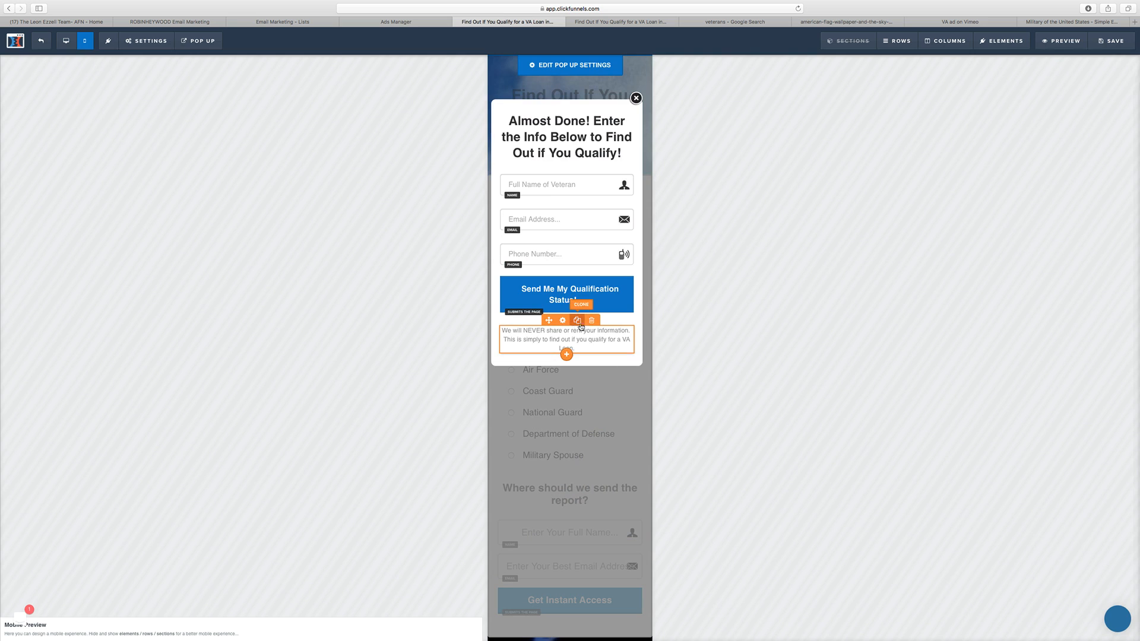
click(563, 327)
click(1110, 177)
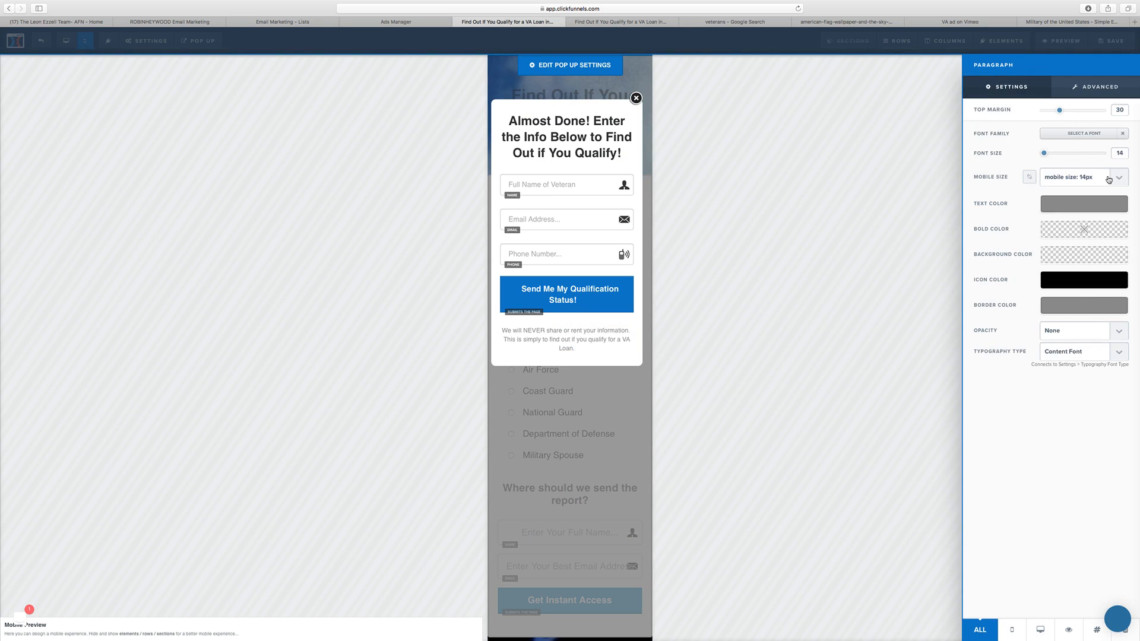
click(1111, 177)
click(1111, 172)
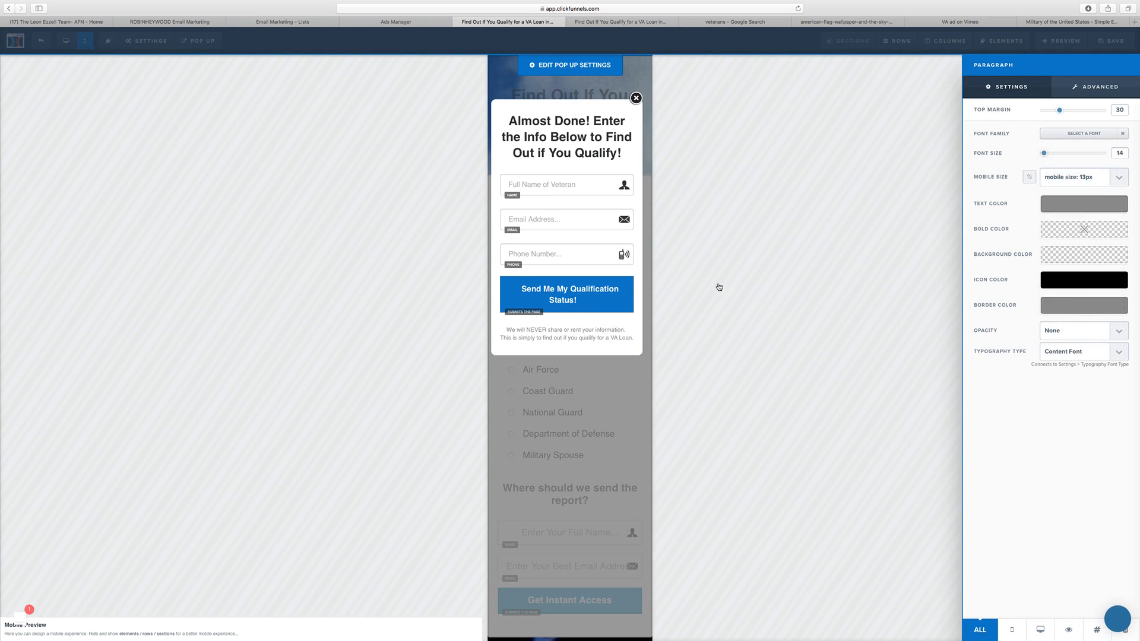
click(797, 284)
click(66, 40)
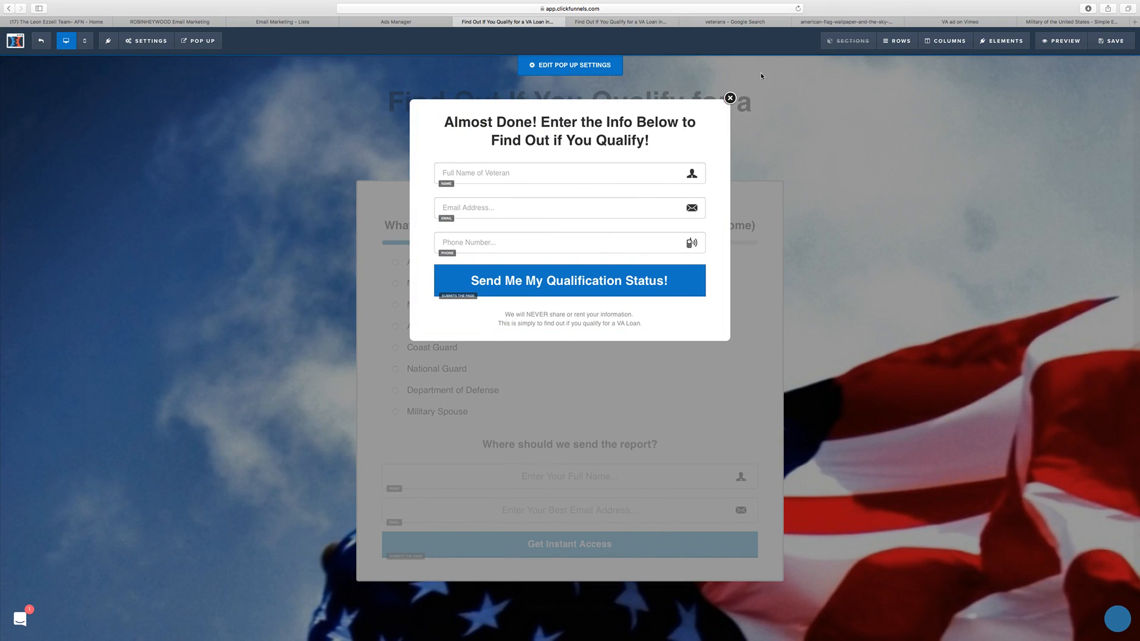
Step: Close the popup, delete the "Where should we send the report?" form row below the survey, and save the page
click(729, 97)
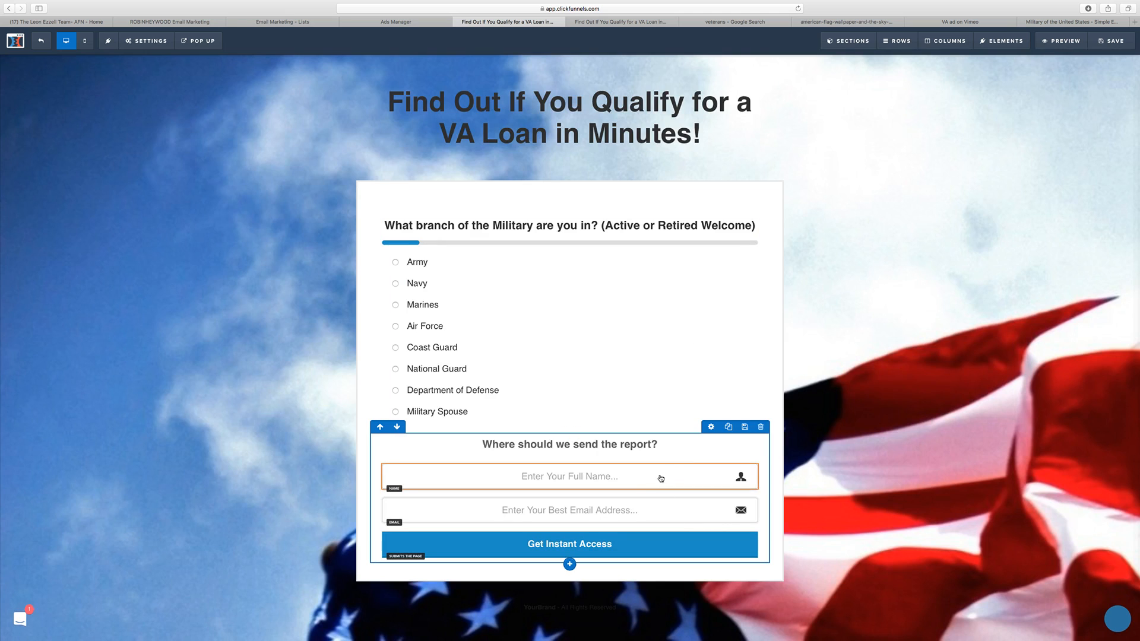
click(760, 428)
click(651, 334)
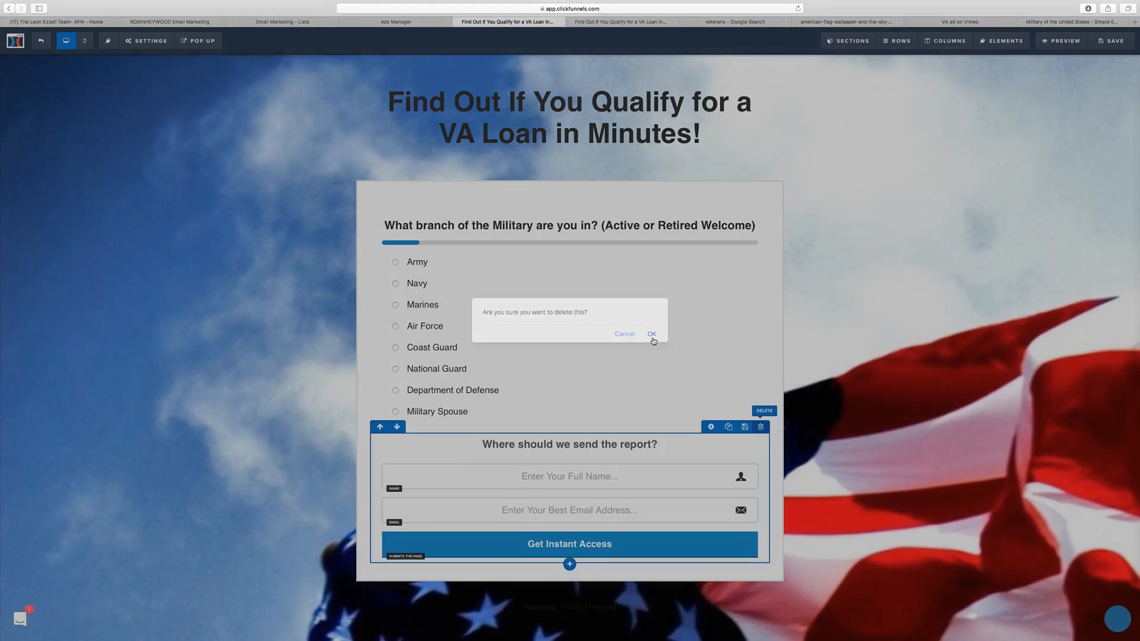
click(1110, 40)
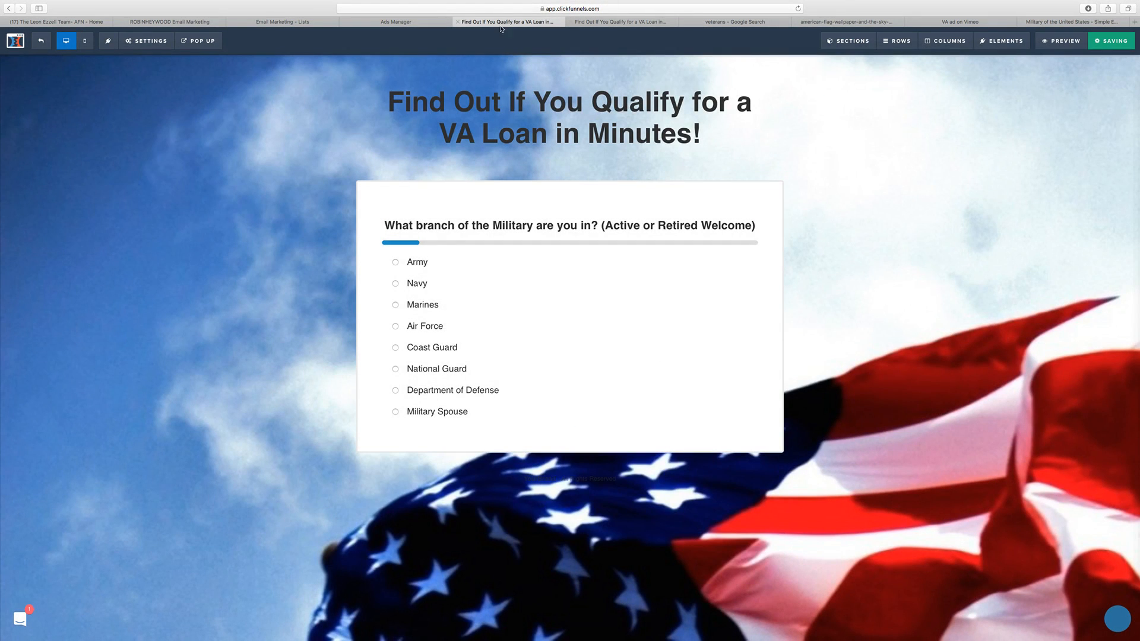
Step: Preview the page, complete the survey with Yes for North Carolina to check the opt-in popup, and compare it with the earlier preview
click(1073, 40)
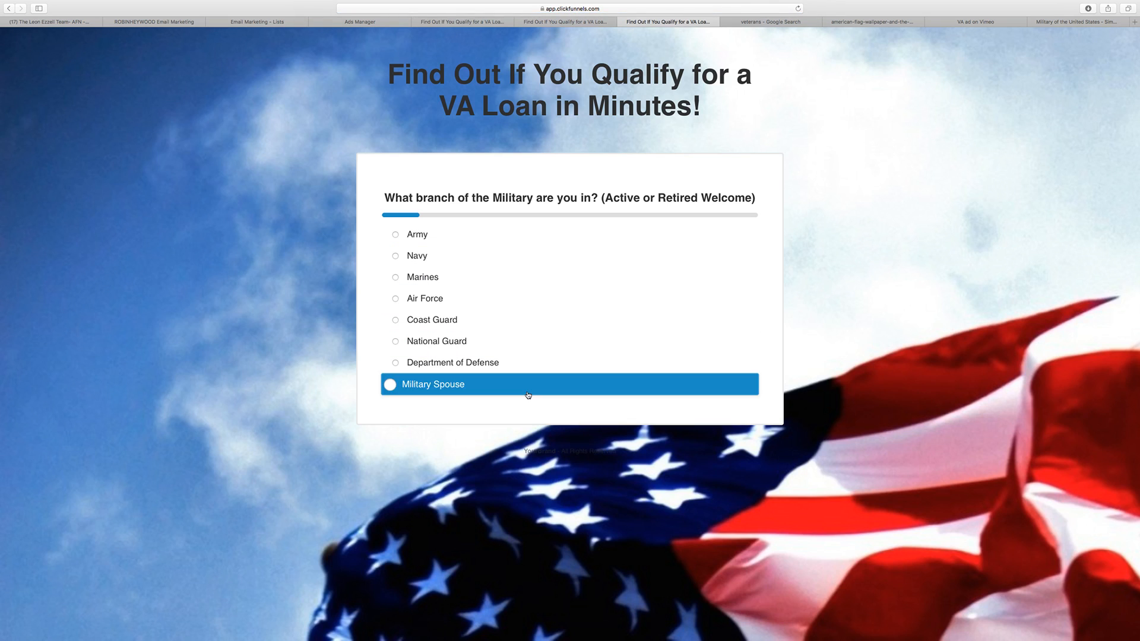
click(458, 266)
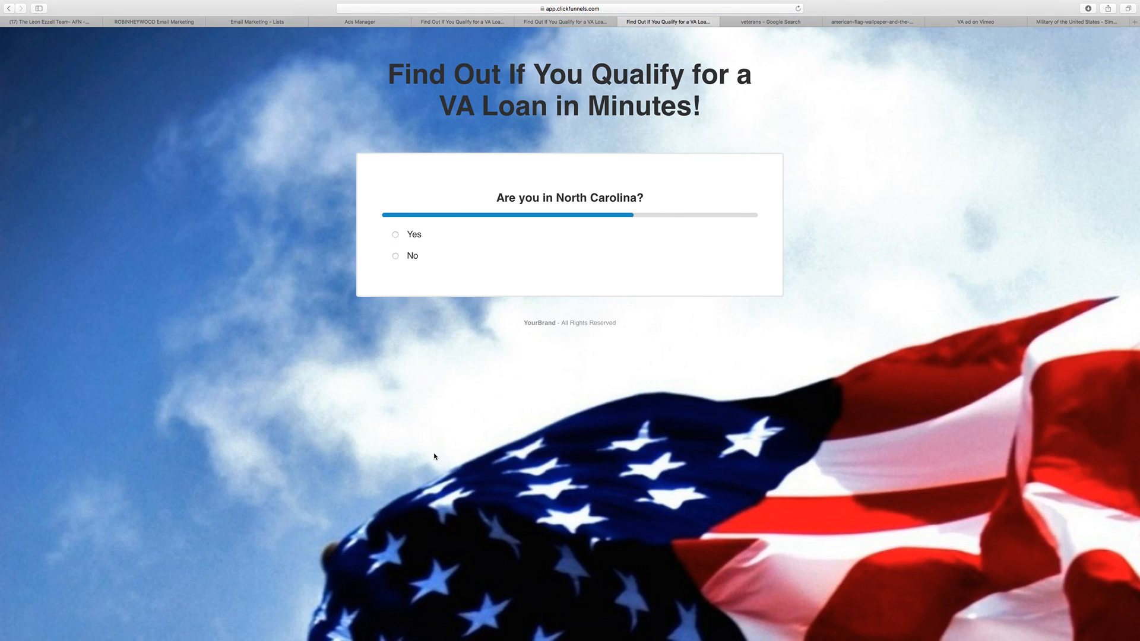
click(440, 235)
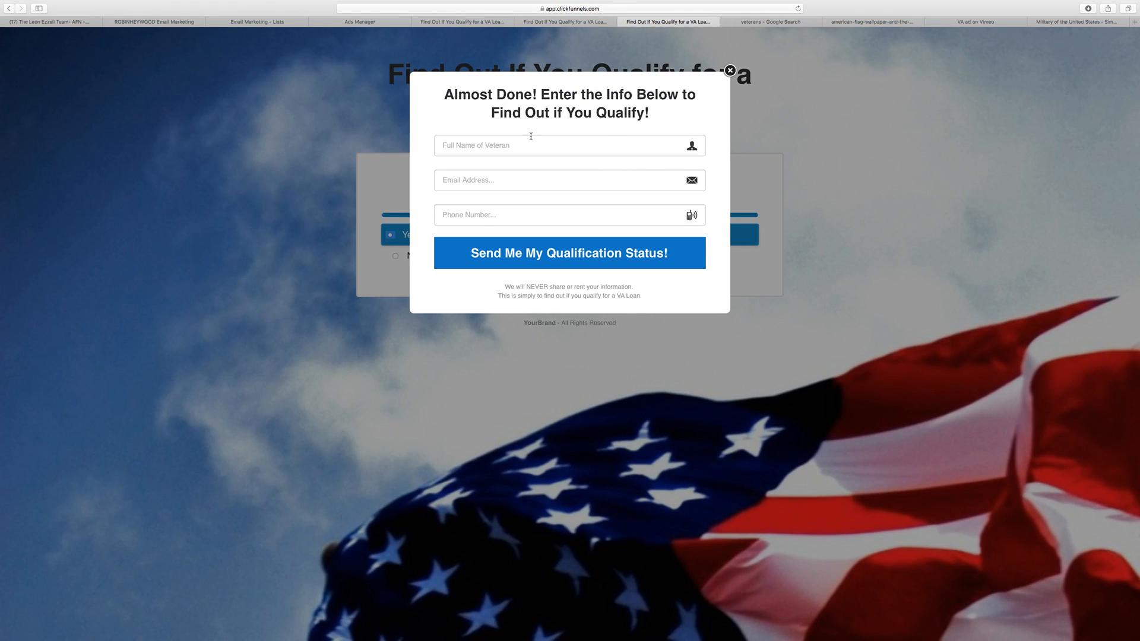
click(527, 143)
click(515, 222)
click(730, 71)
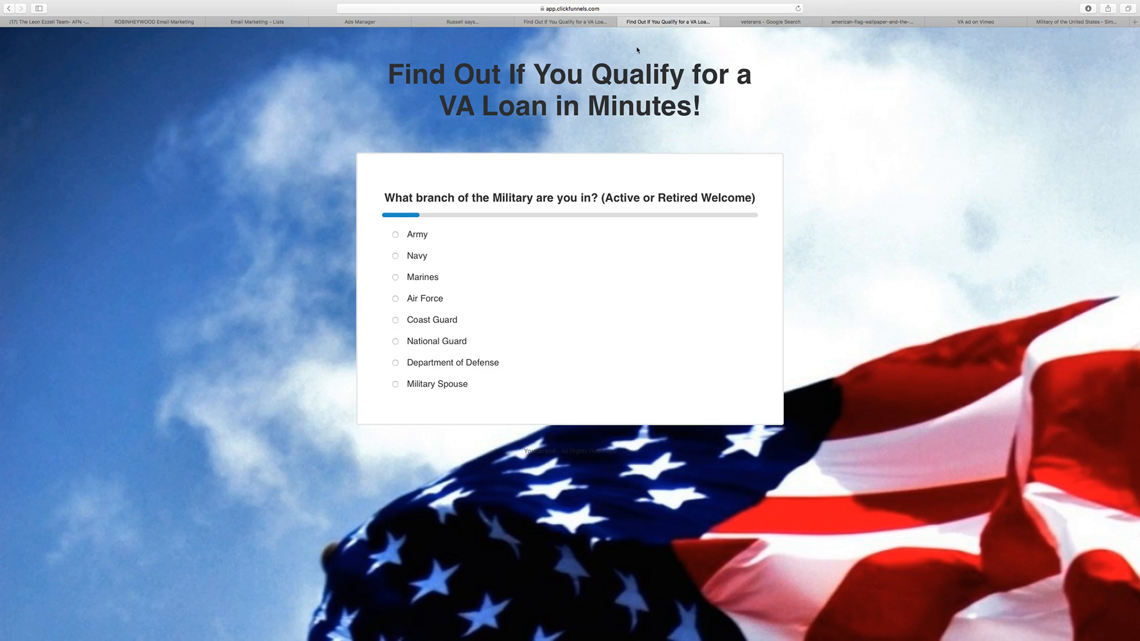
click(593, 22)
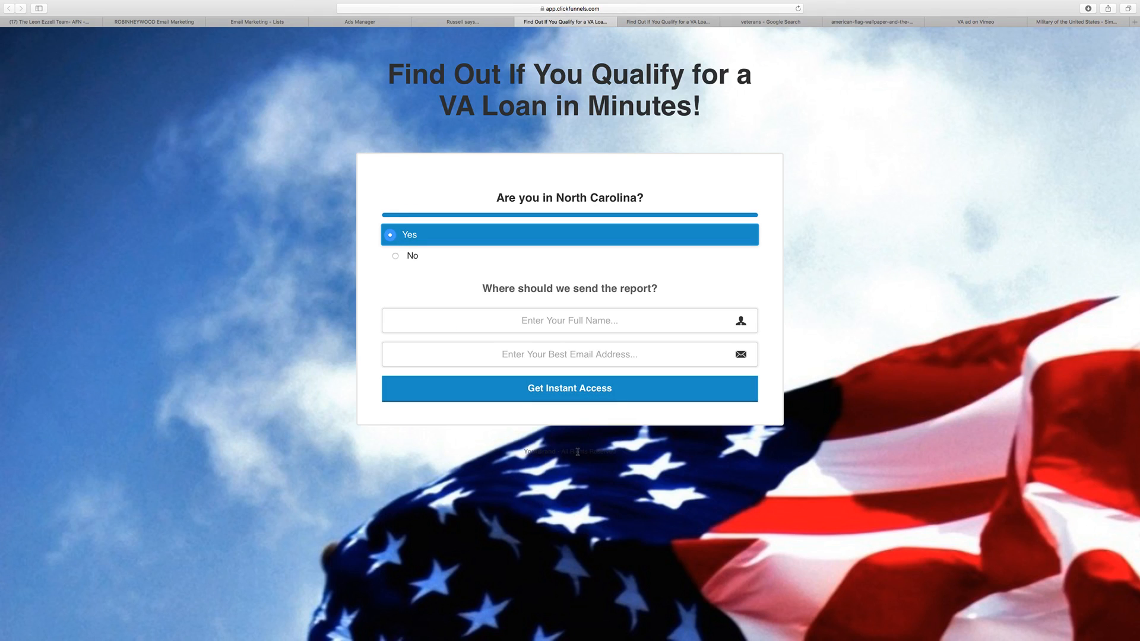
Step: Return to the page editor and delete the "YourBrand - All Rights Reserved" footer row below the survey
click(520, 22)
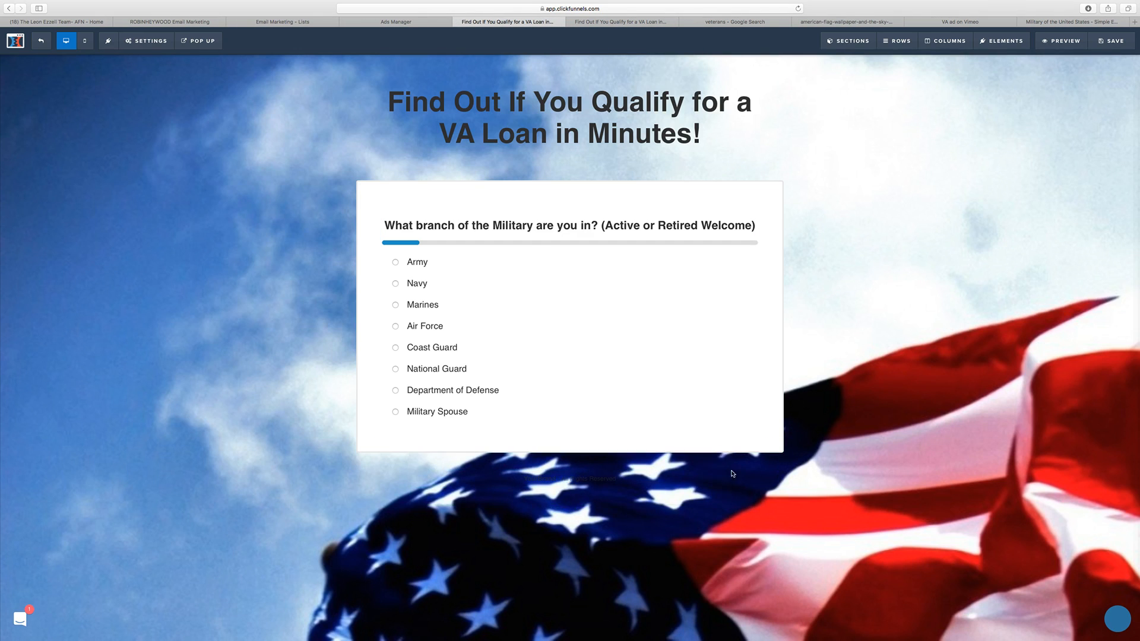
click(720, 491)
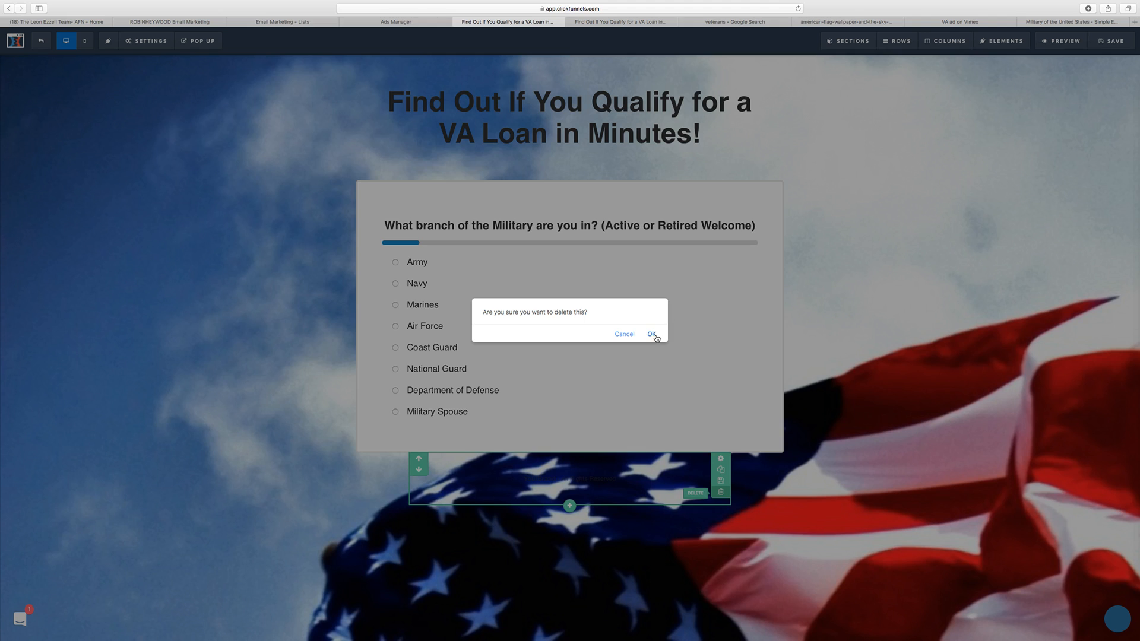
click(651, 335)
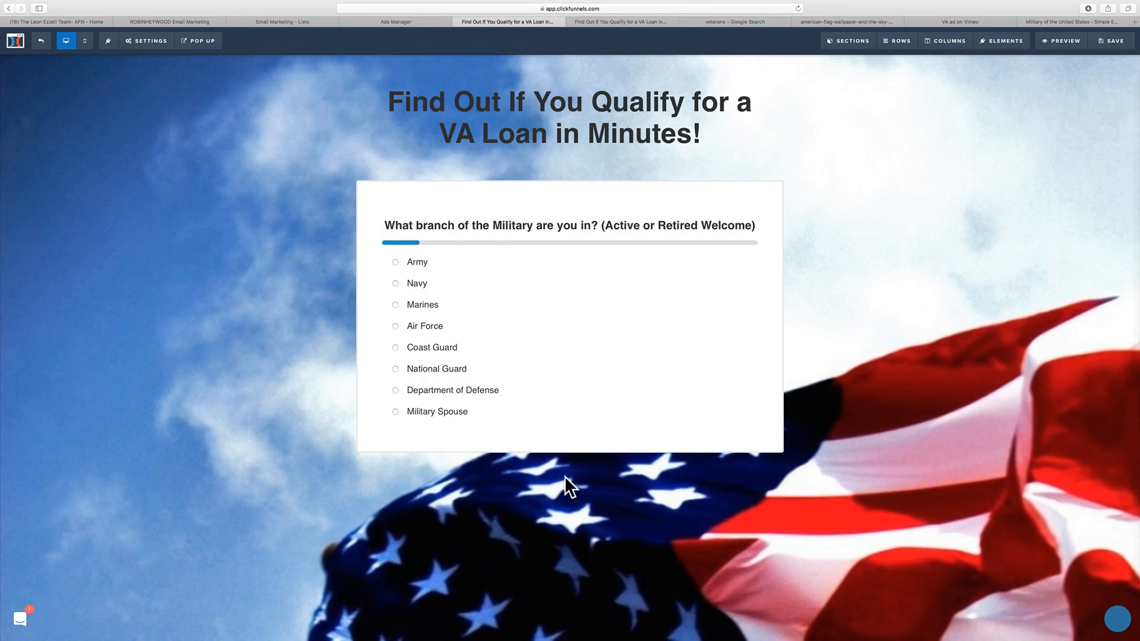
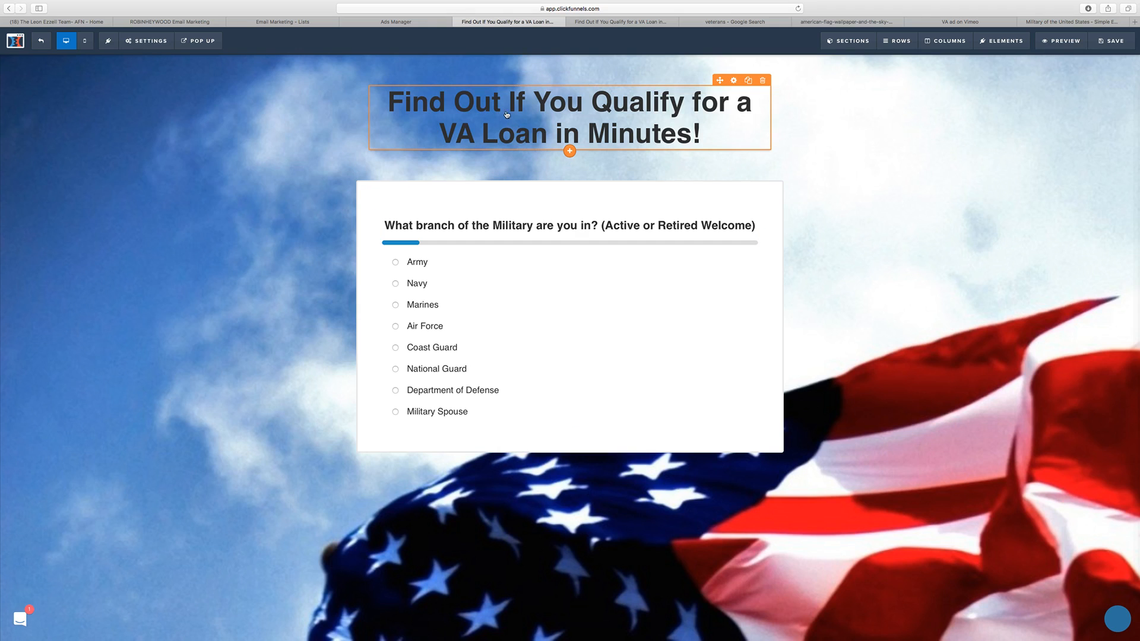
Step: Save the page with the footer row deleted
click(1113, 43)
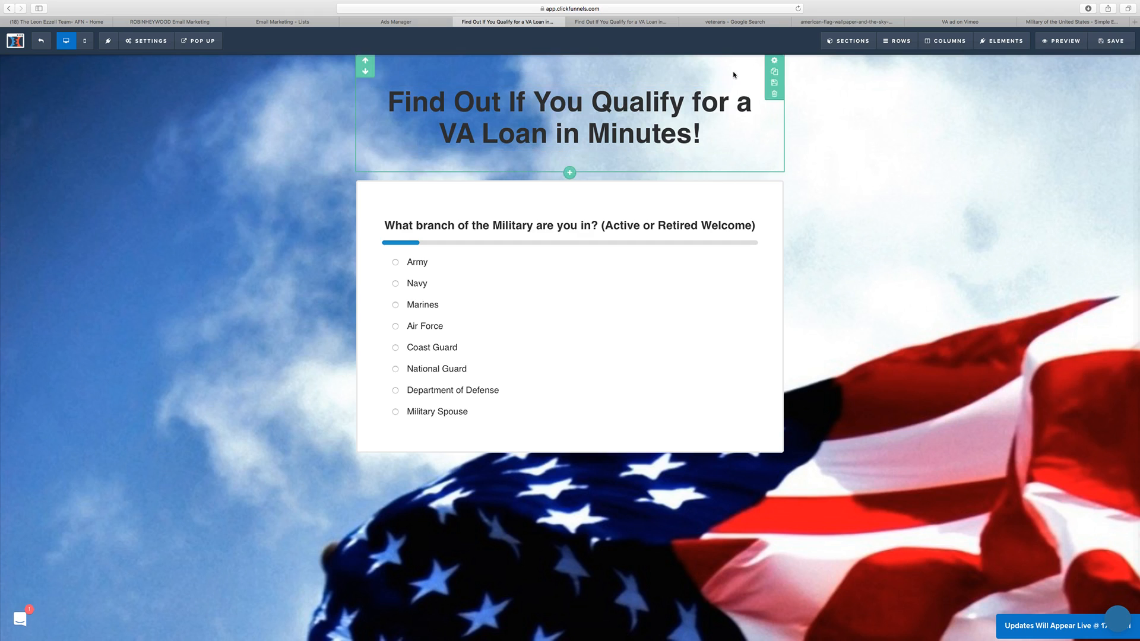
Step: Try several text colors on the "Find Out If You Qualify" headline, including red, green, blue and white, settling on yellow #ffe300
click(733, 86)
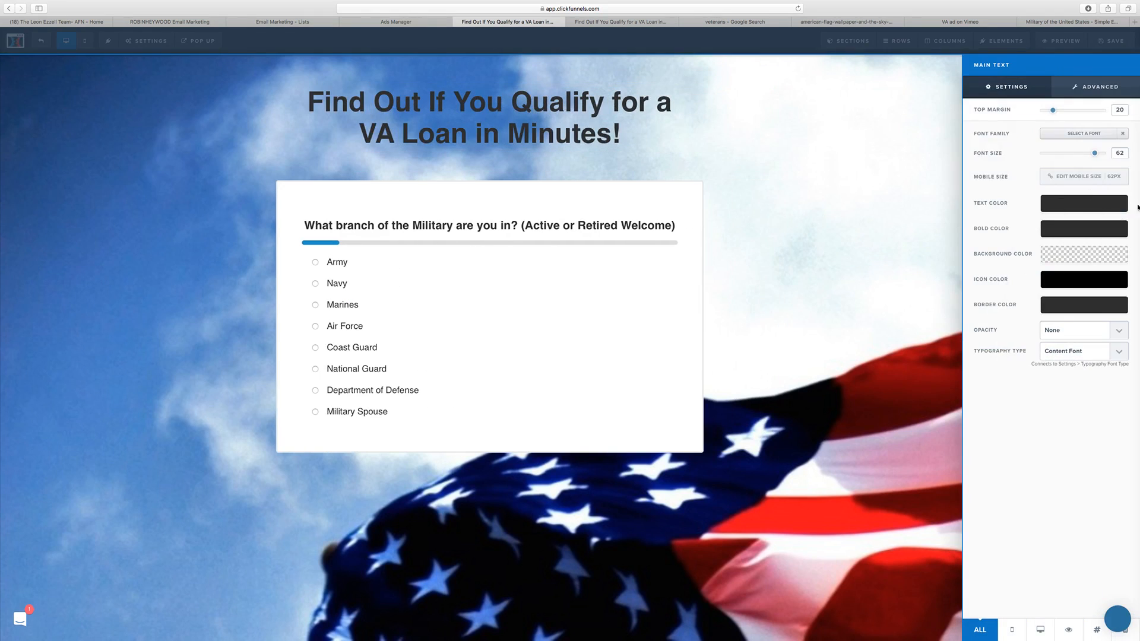
click(1087, 205)
click(1020, 247)
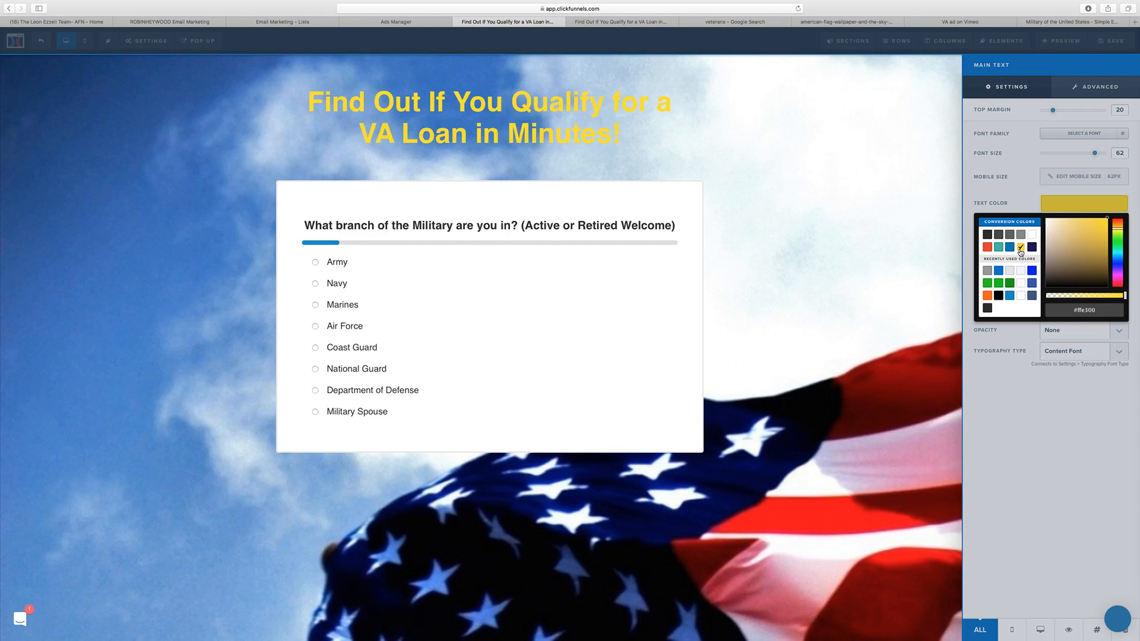
click(987, 248)
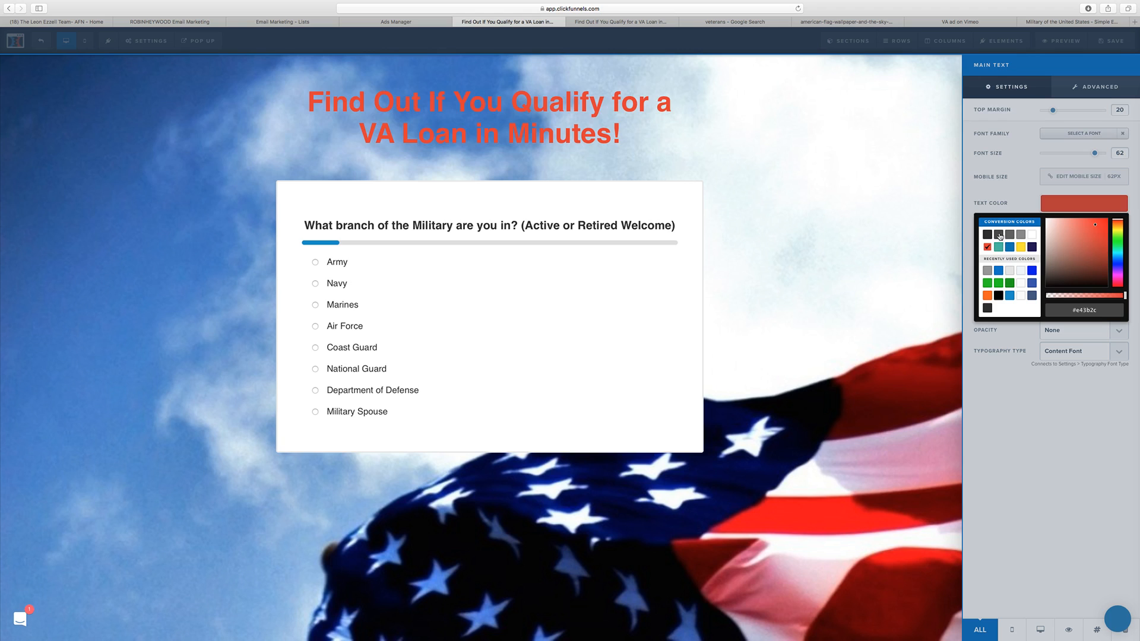
click(998, 247)
click(1008, 283)
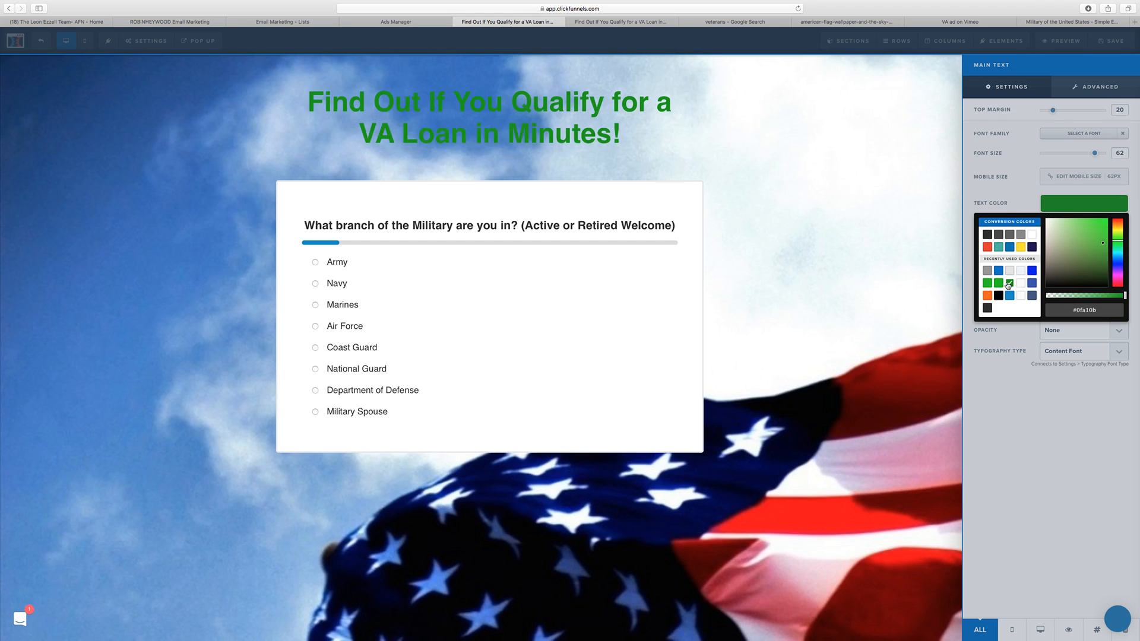
click(1032, 270)
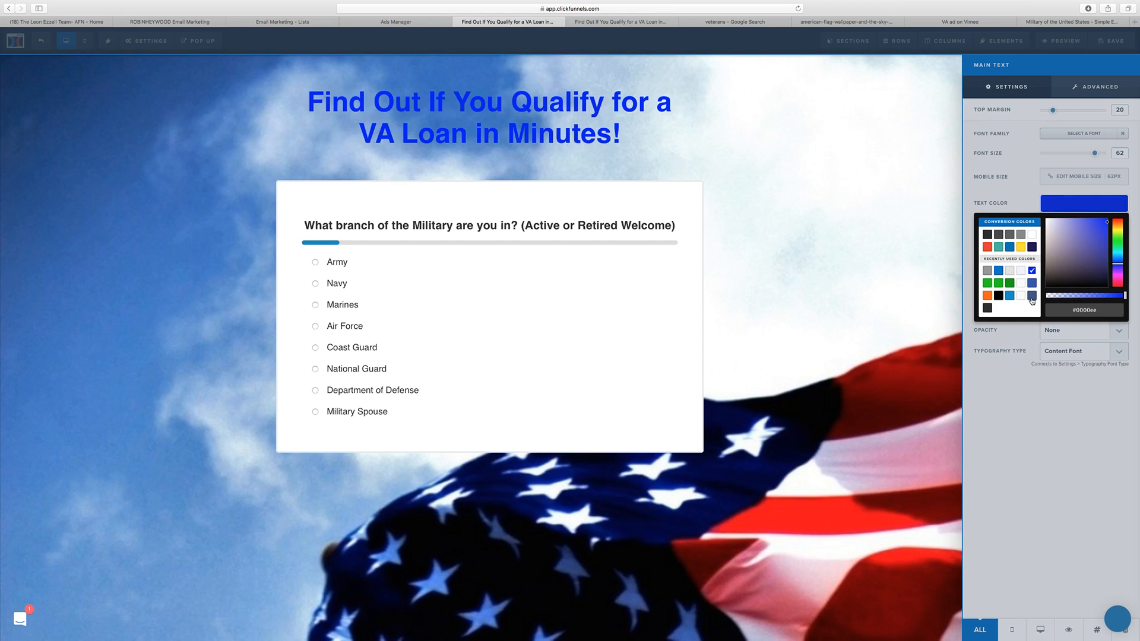
click(1032, 234)
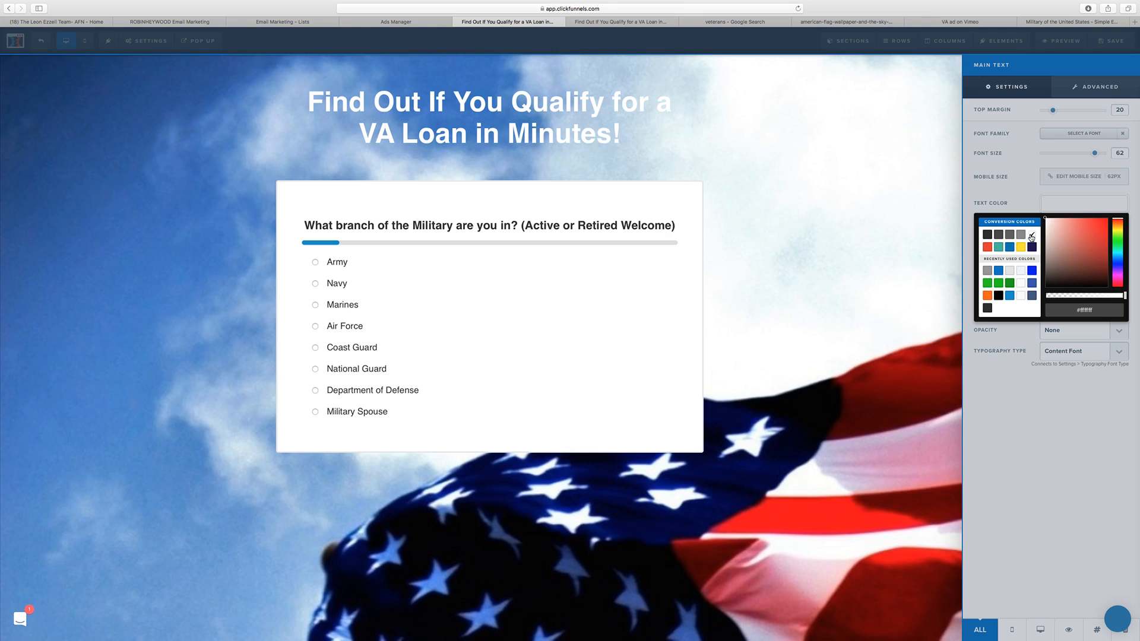
click(1032, 296)
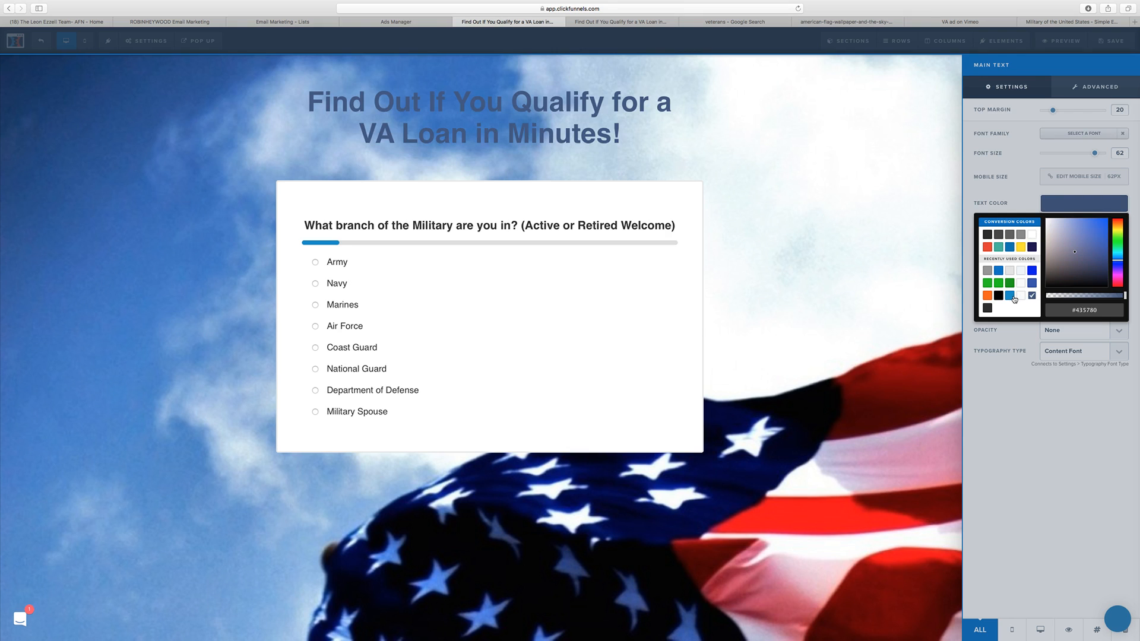
click(1009, 296)
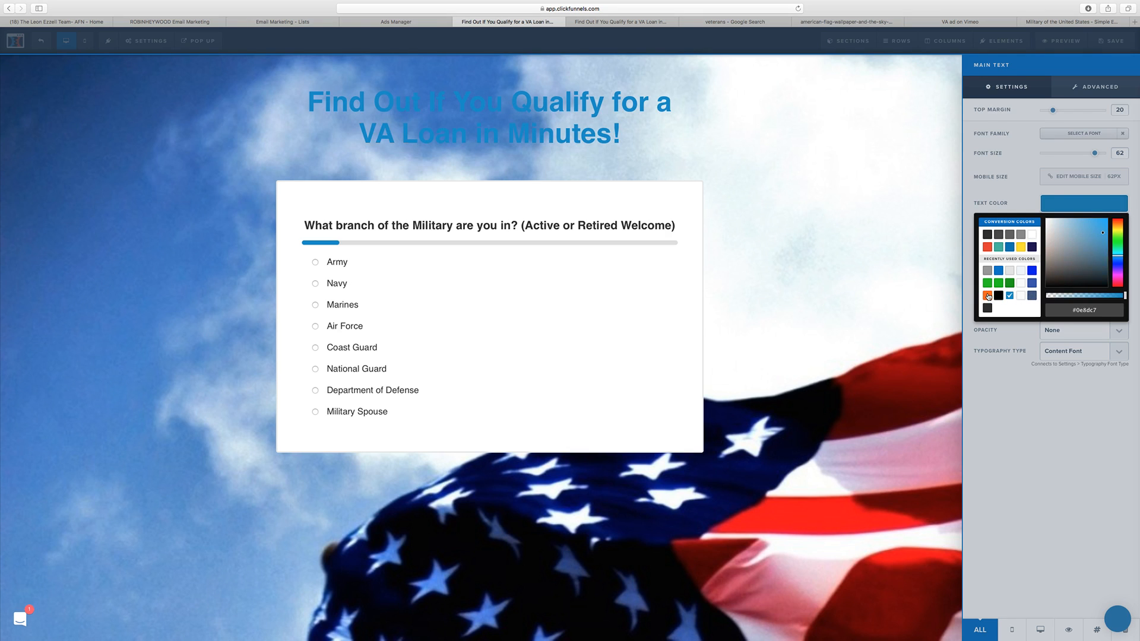
click(985, 295)
click(985, 236)
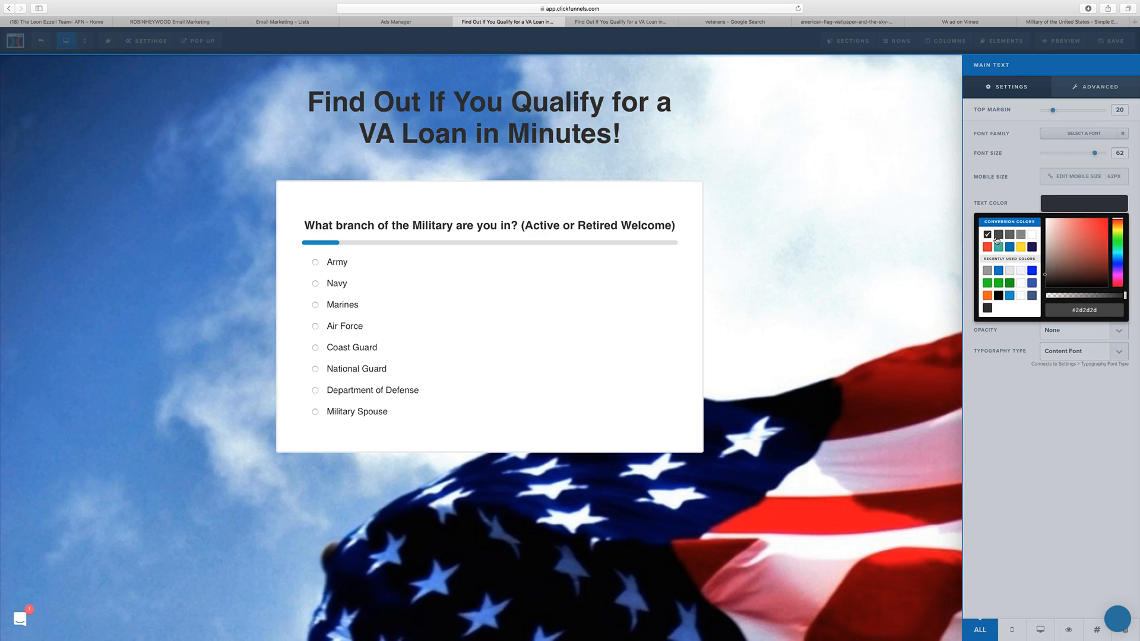
click(1020, 247)
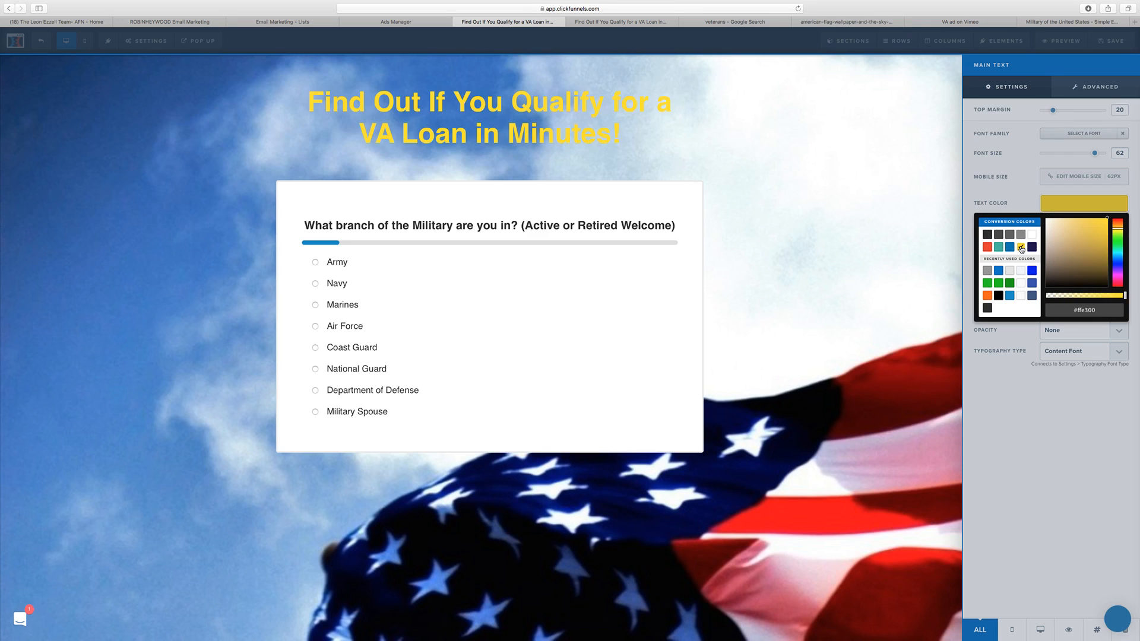
click(1019, 211)
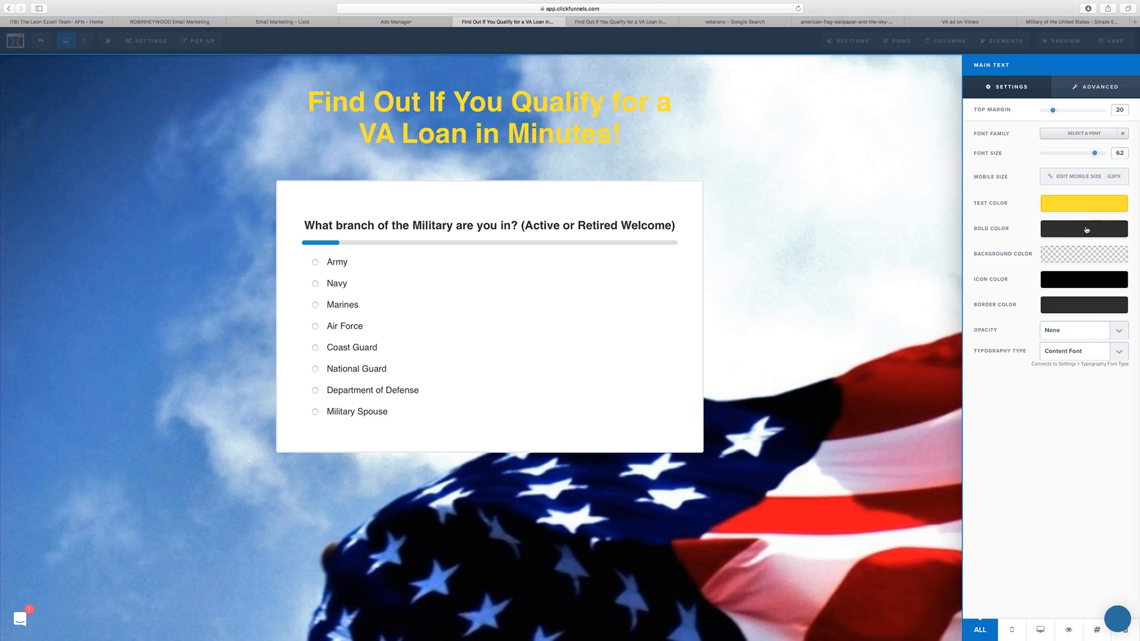
Step: Give the headline a semi-transparent gray background, using #888888 at 0.62 opacity
click(1069, 258)
click(1020, 286)
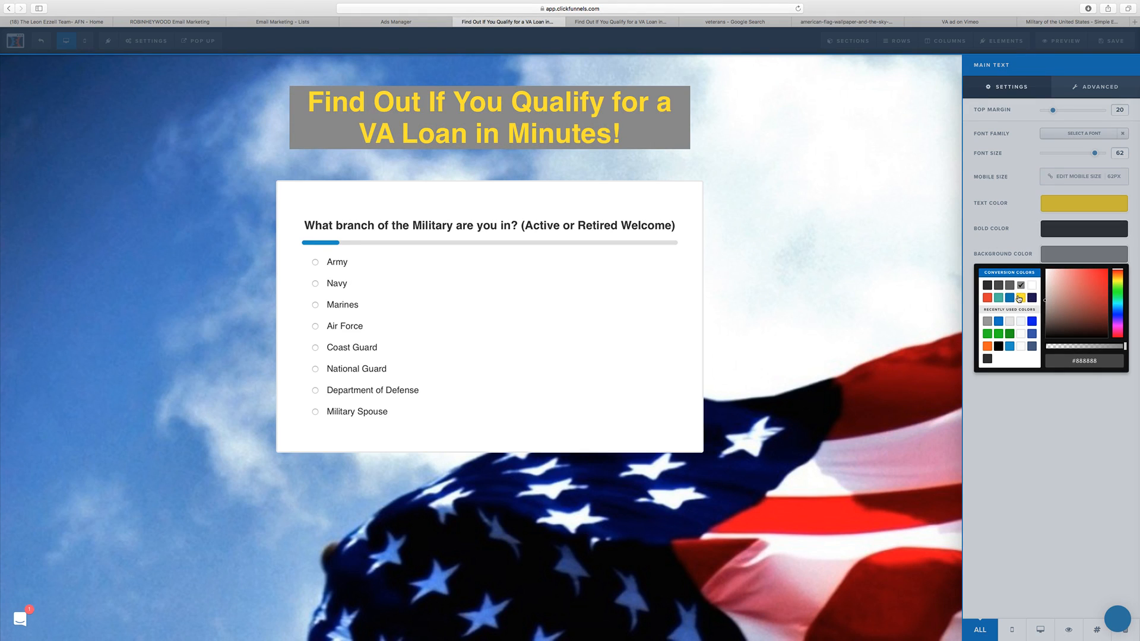
drag(1123, 348, 1095, 347)
click(1013, 234)
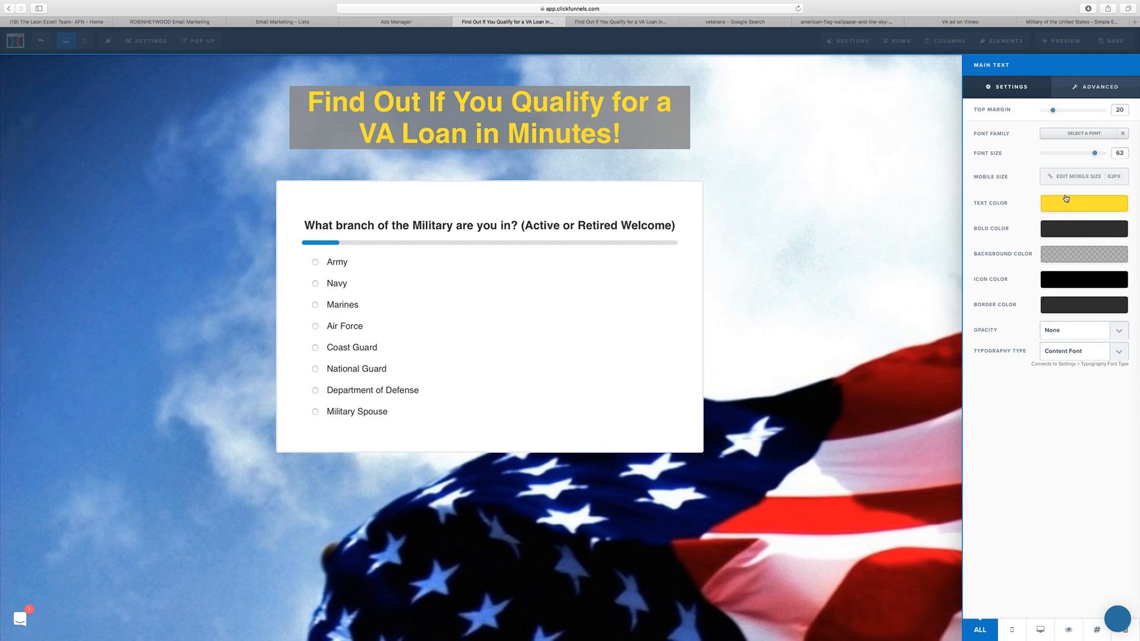
Step: Try dark gray #2d2d2d for the headline text, and settle on white as its text color
click(1044, 210)
click(987, 237)
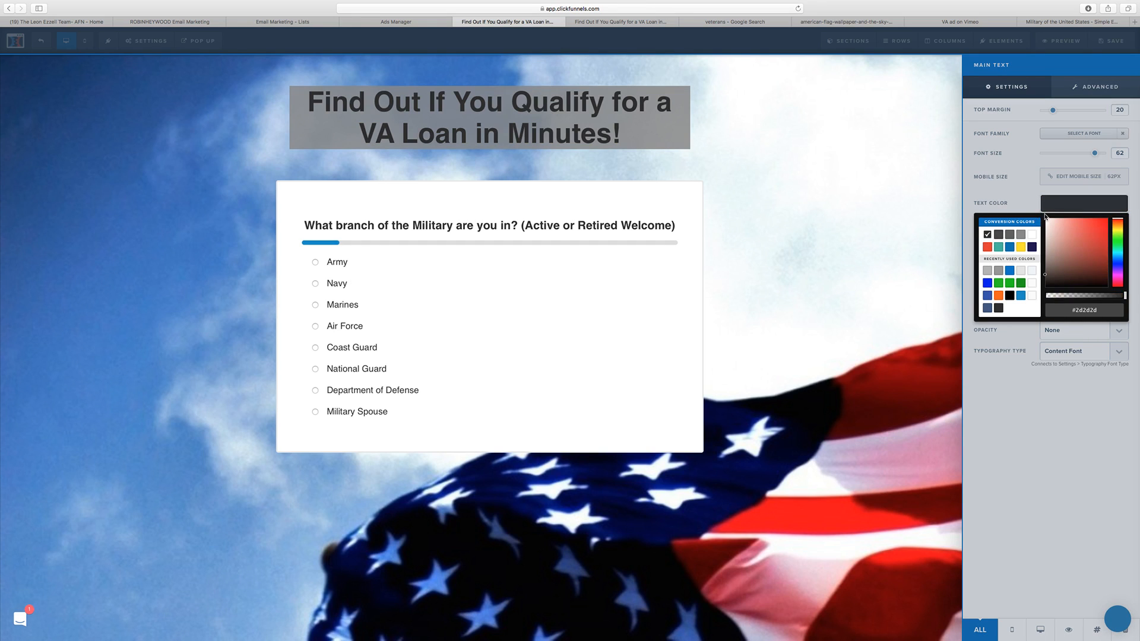
click(1032, 235)
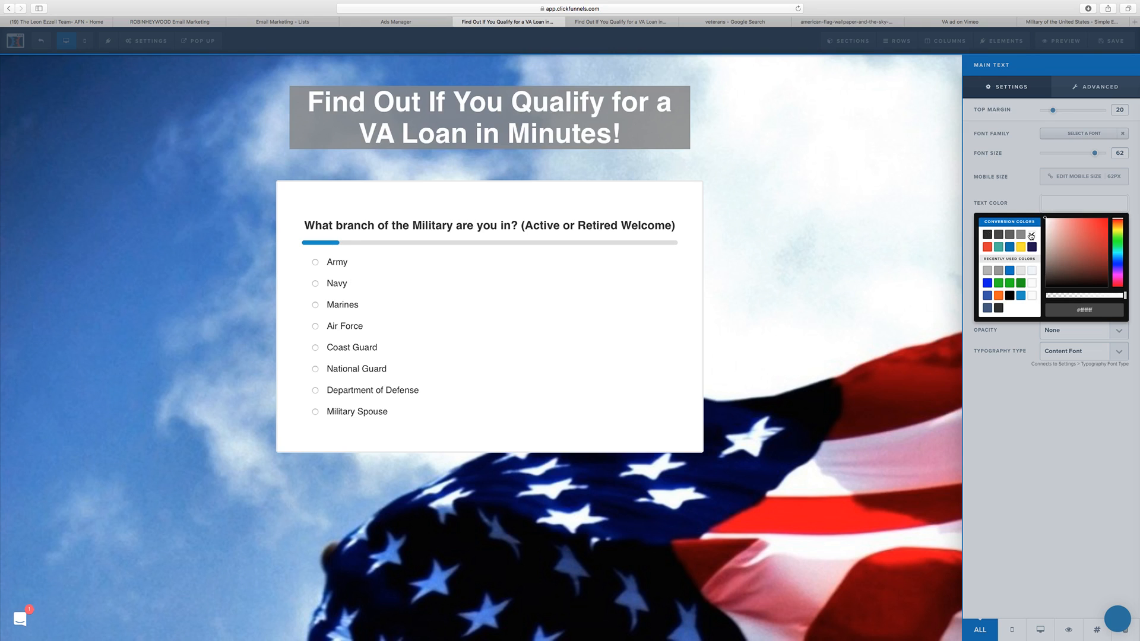
click(1020, 210)
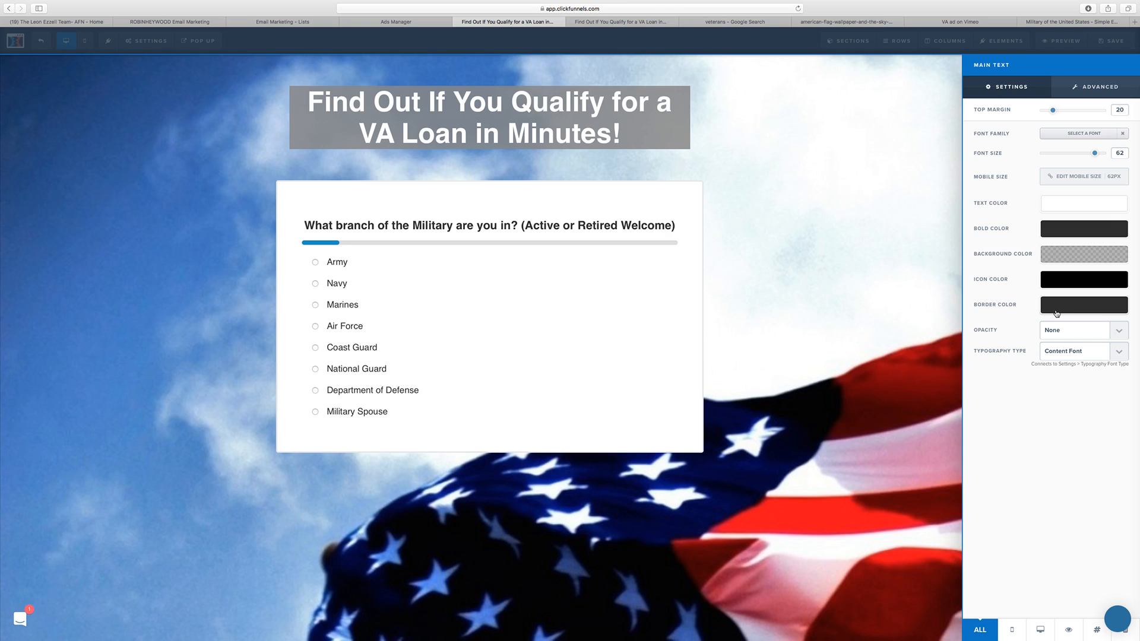
Step: Change the headline's background color to translucent black at about 0.33 opacity and close its settings
click(1063, 253)
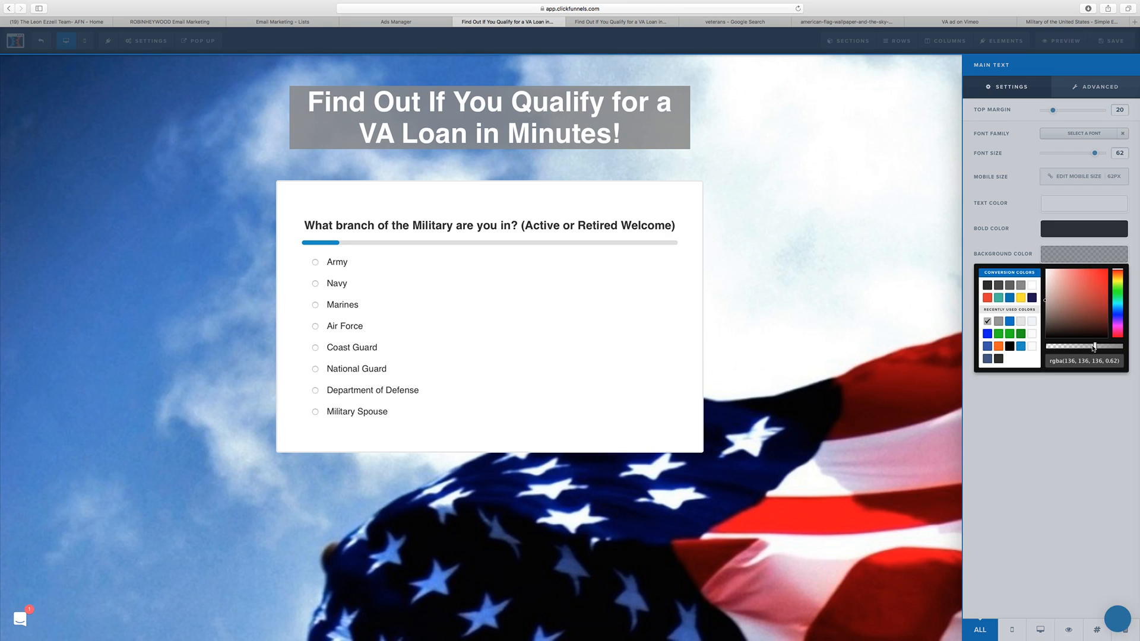
drag(1094, 347, 1086, 347)
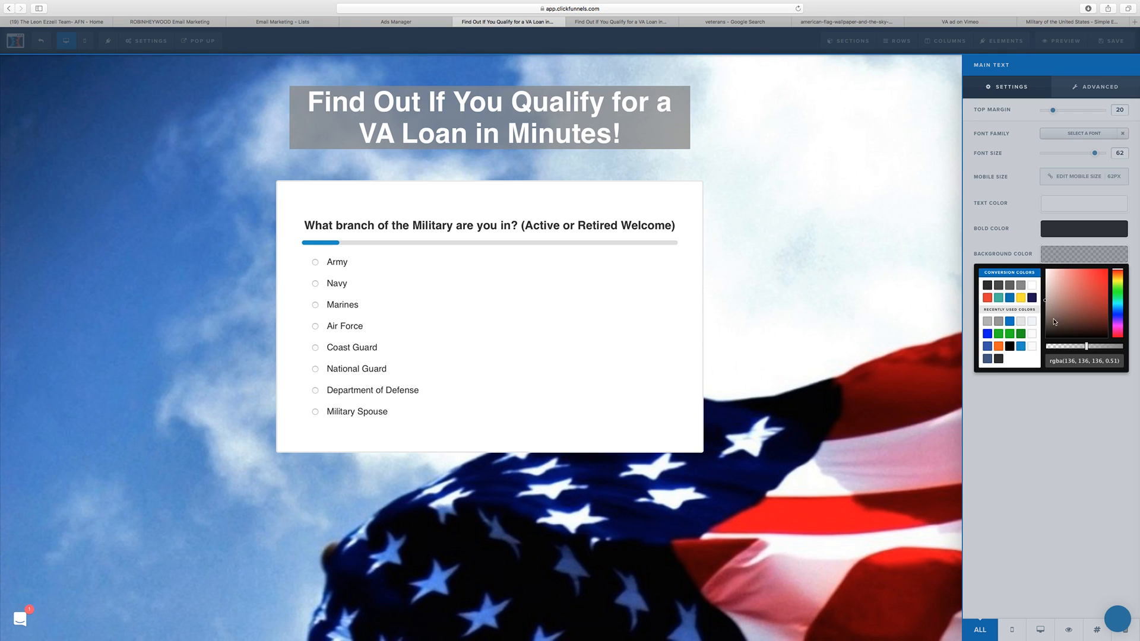
mouse_move(1046, 315)
mouse_down()
mouse_move(1041, 349)
mouse_move(1073, 349)
mouse_up()
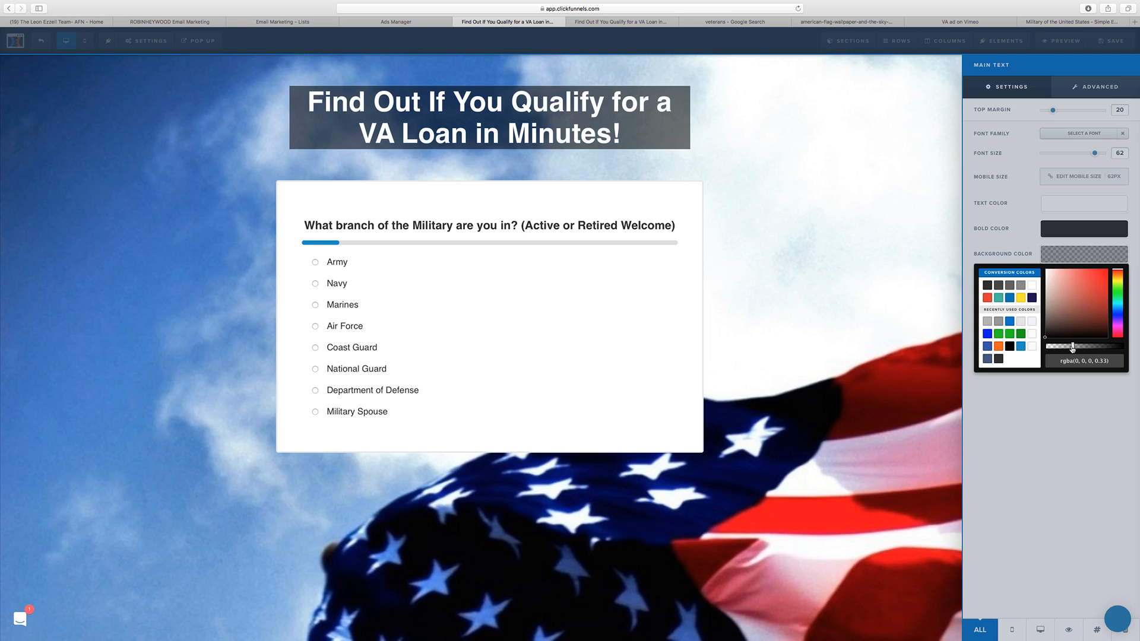
click(911, 196)
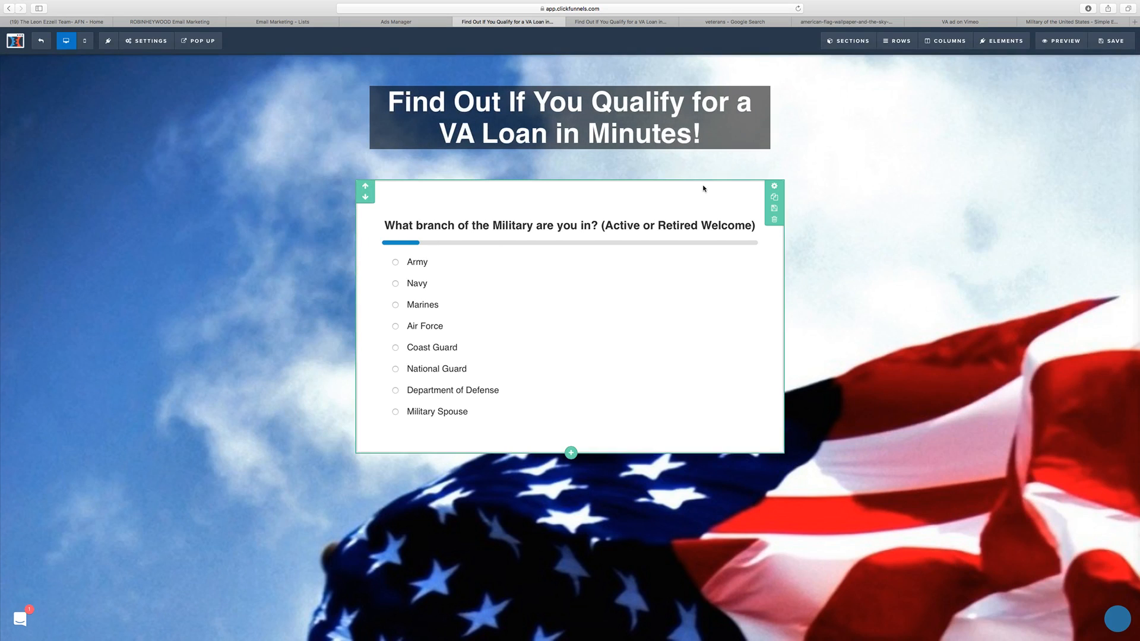
Step: Reduce the survey box's top margin, set the headline row's bottom padding to 20, and save the page
click(773, 185)
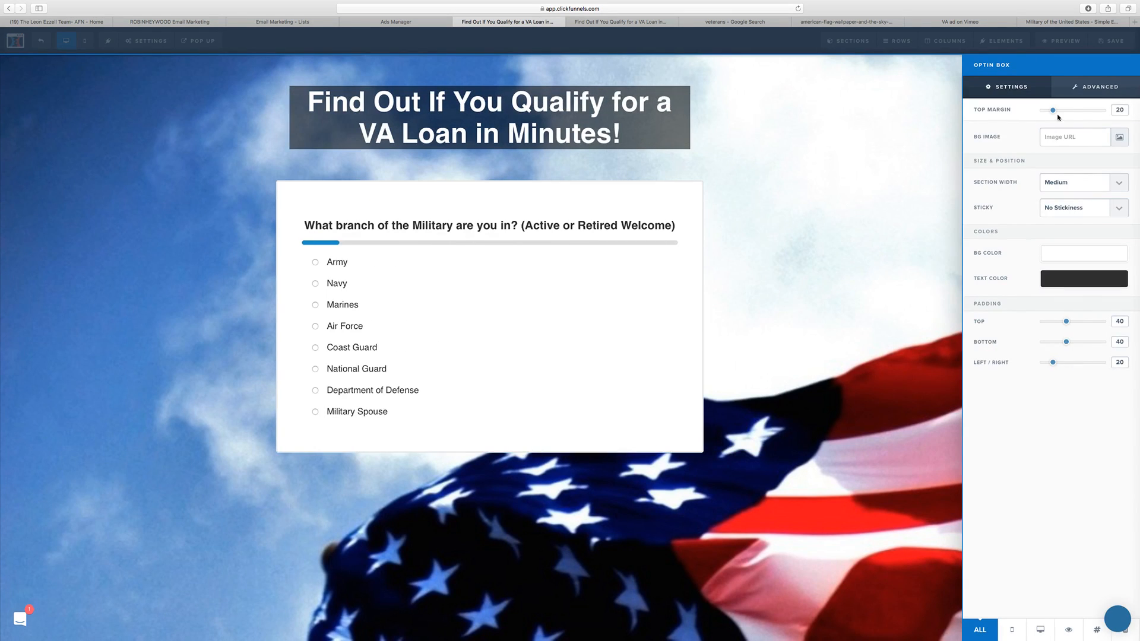
click(742, 120)
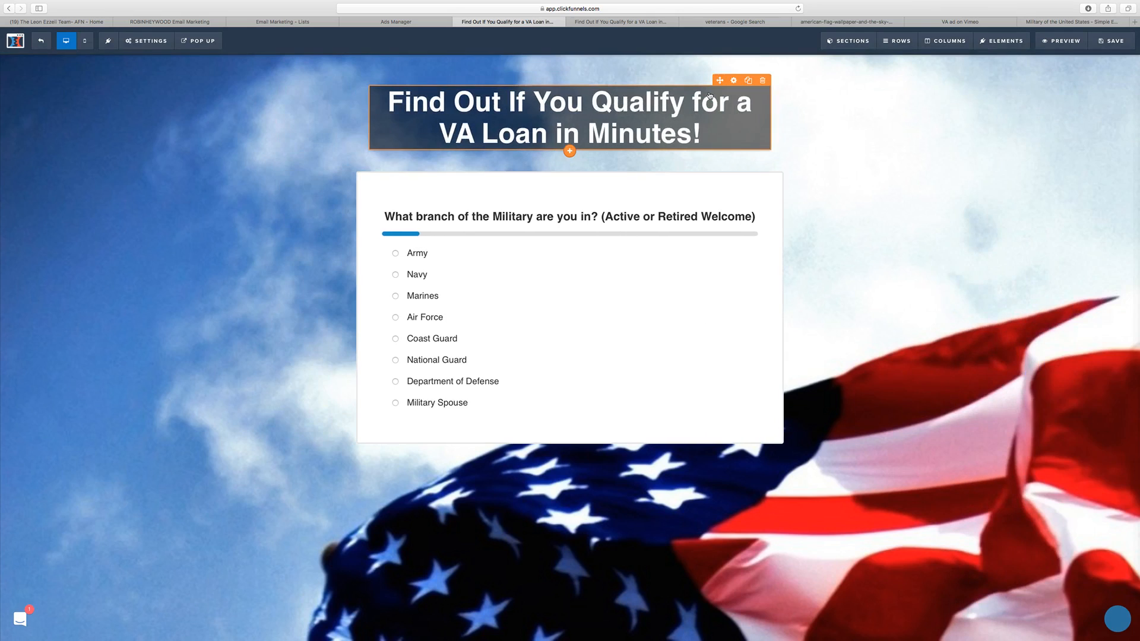
click(776, 63)
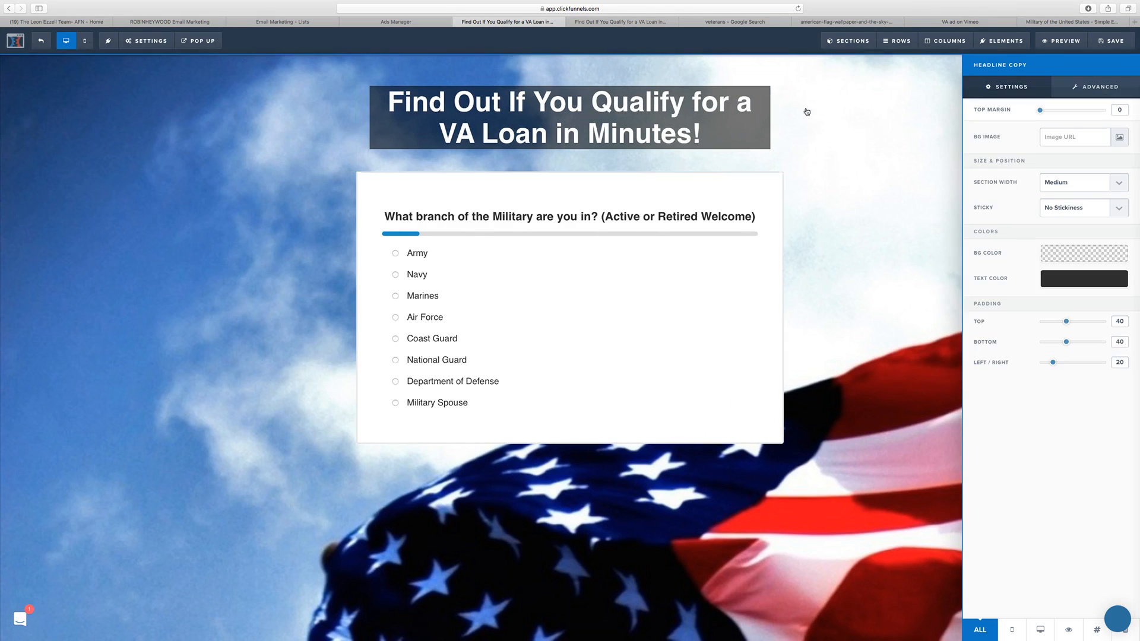
drag(1124, 343, 1087, 345)
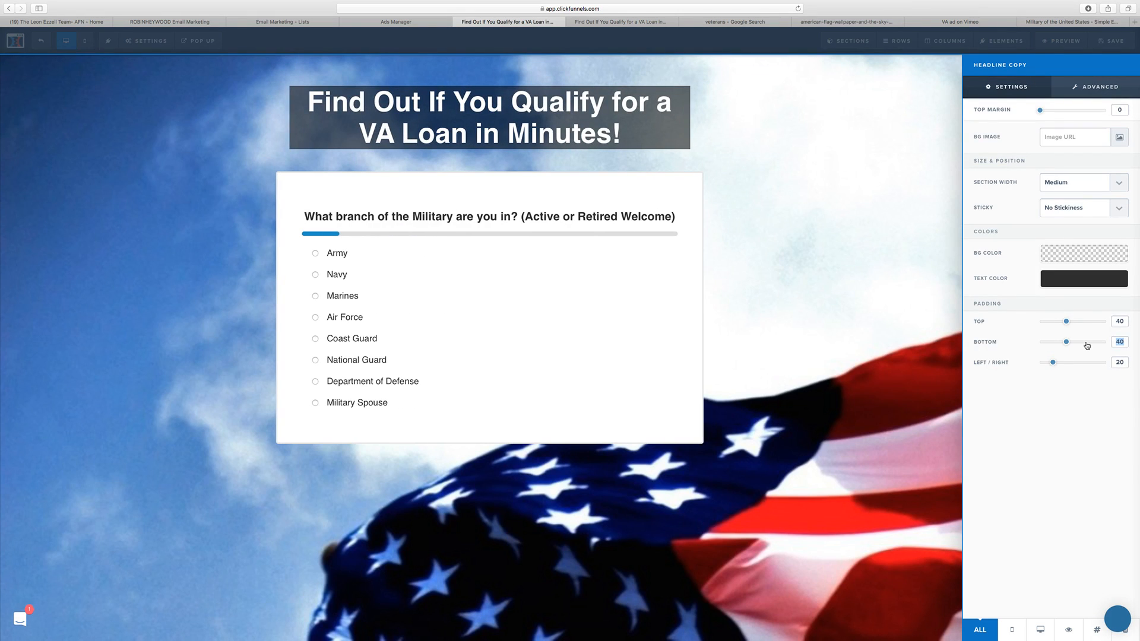
text(20)
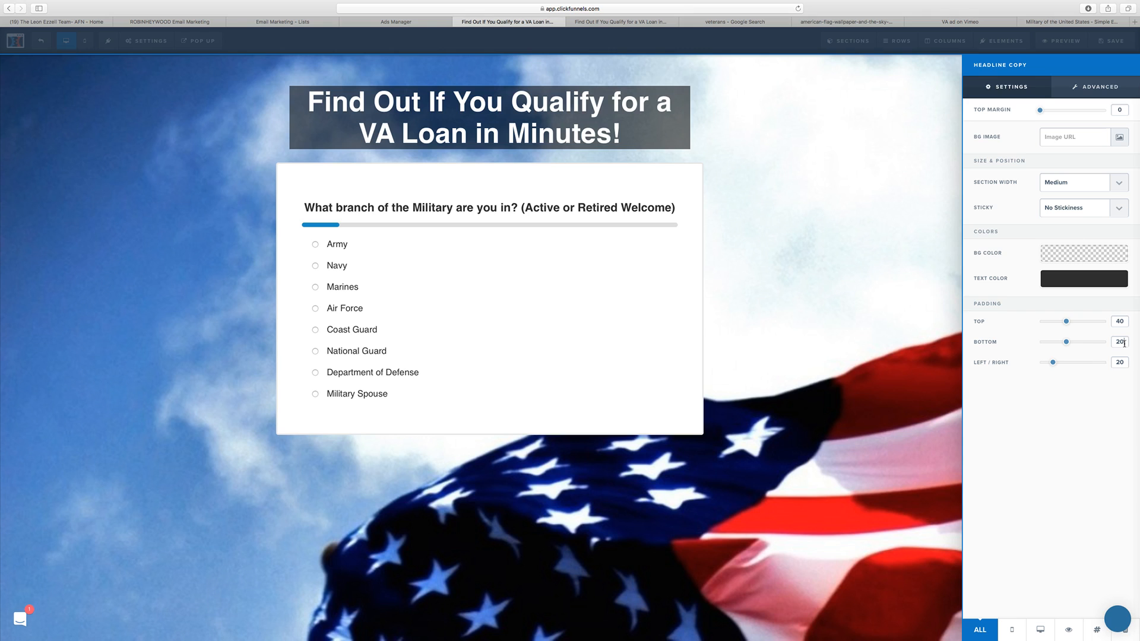
click(901, 301)
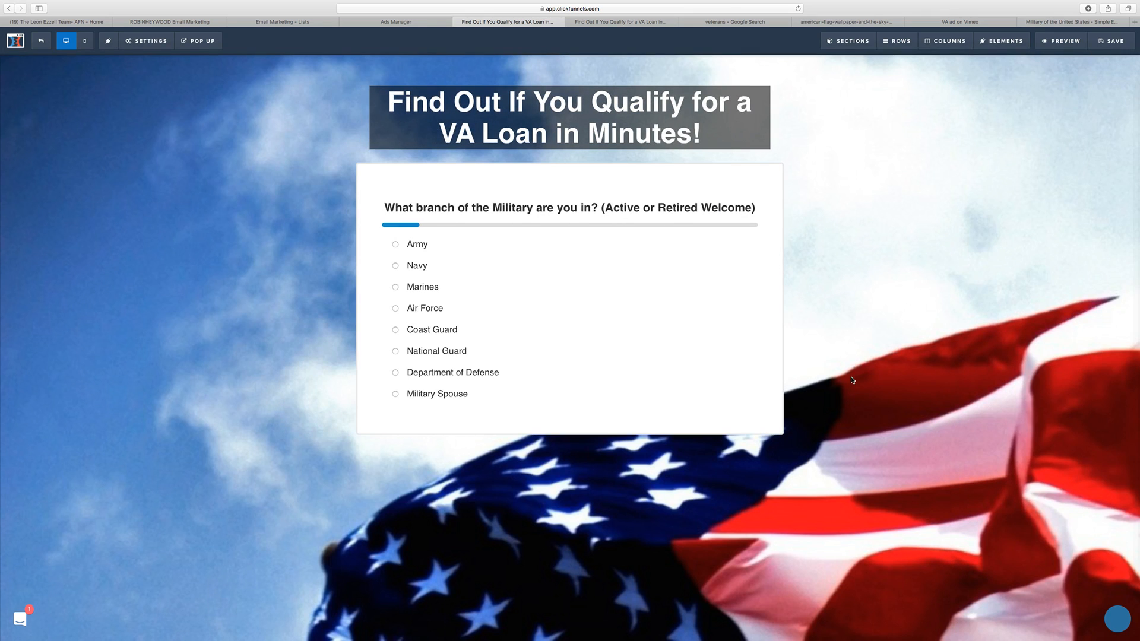
click(1110, 41)
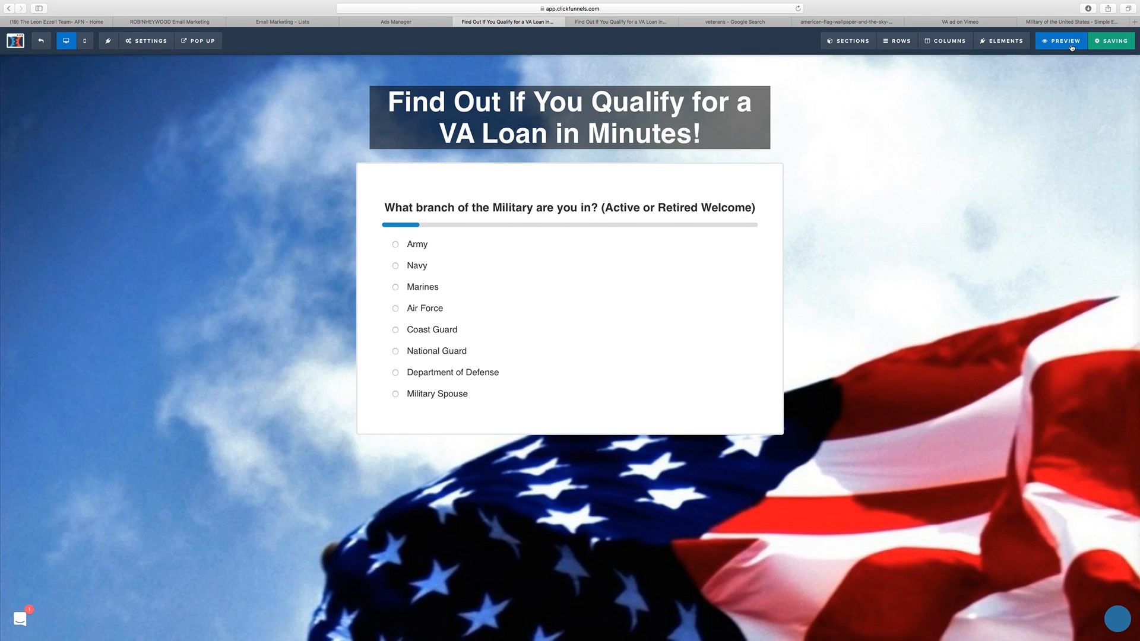
Step: Preview the page, answer the survey, and choose both Yes and No for North Carolina to check the opt-in popup, closing it each time
click(1071, 46)
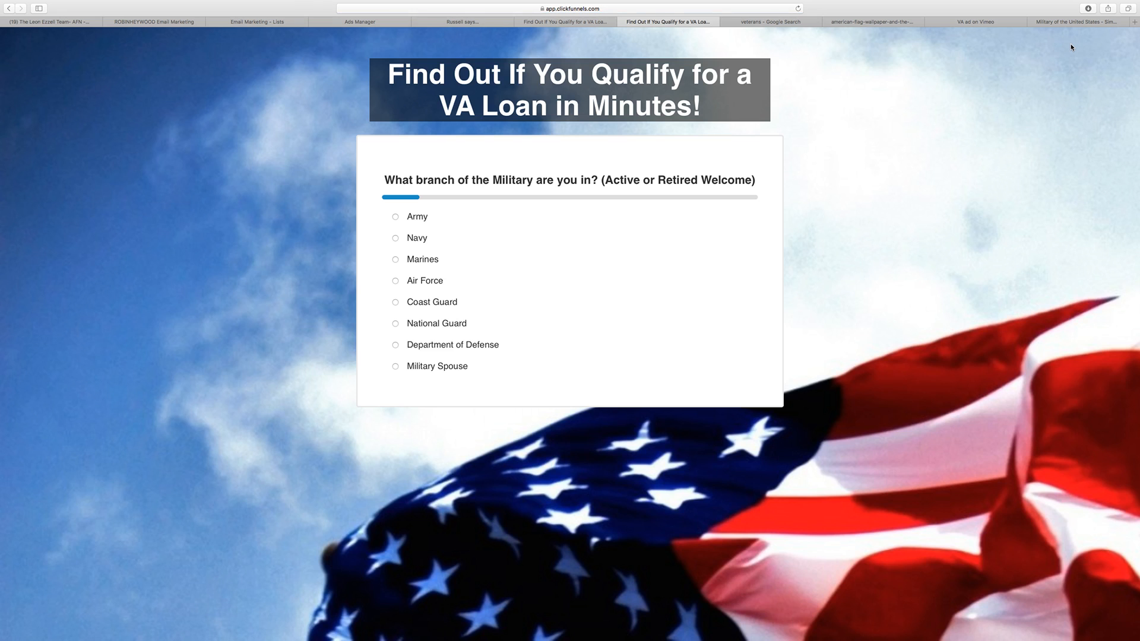
click(509, 262)
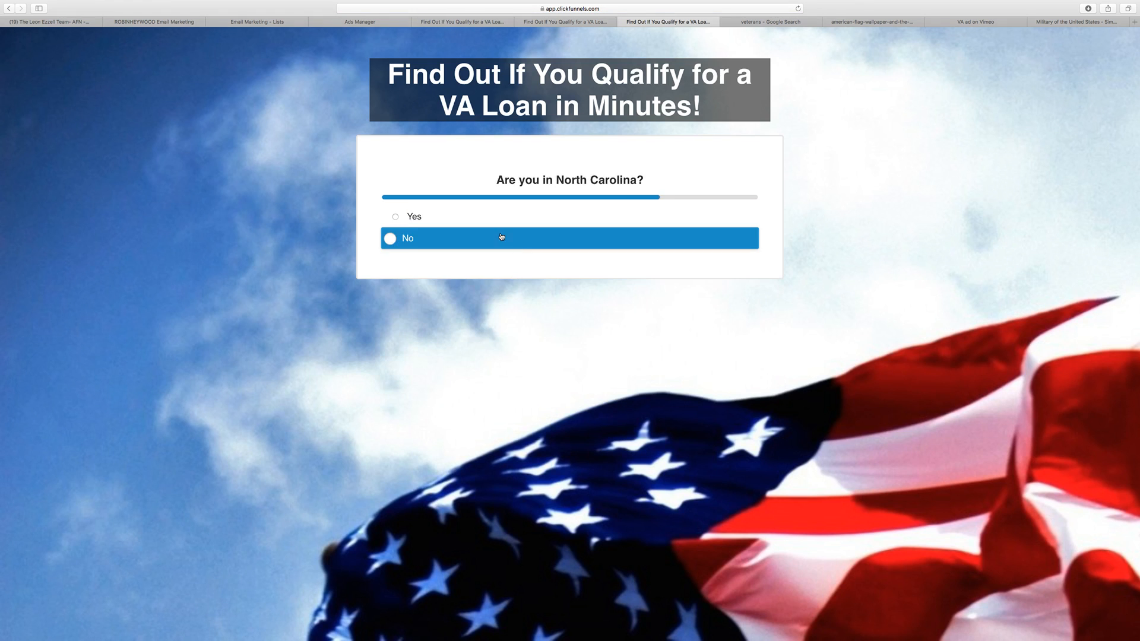
click(436, 219)
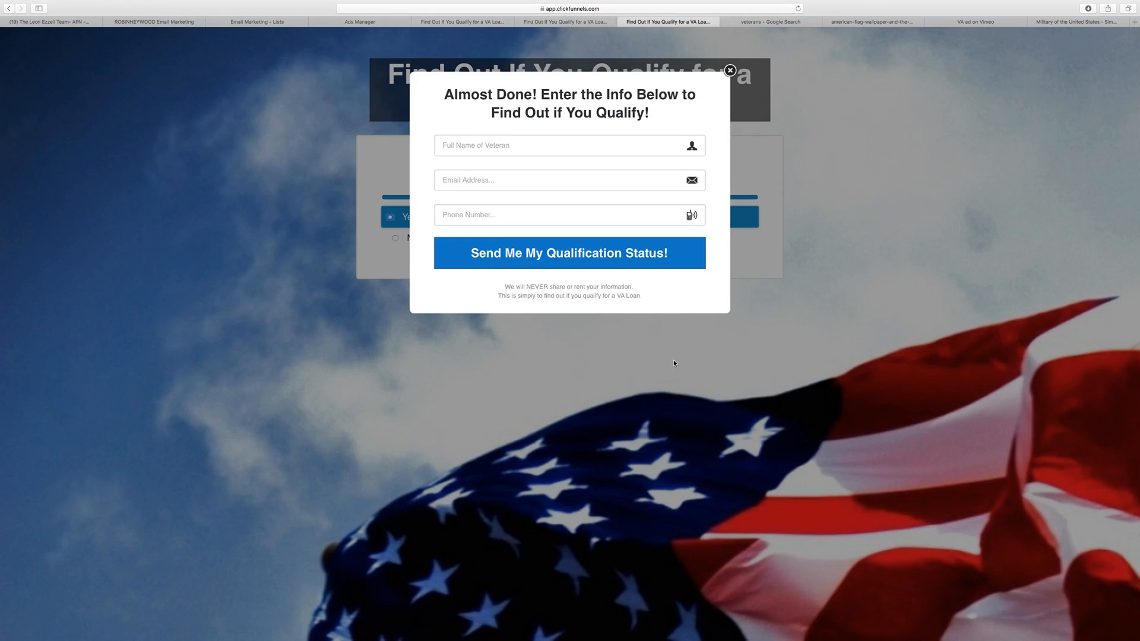
click(729, 70)
click(408, 238)
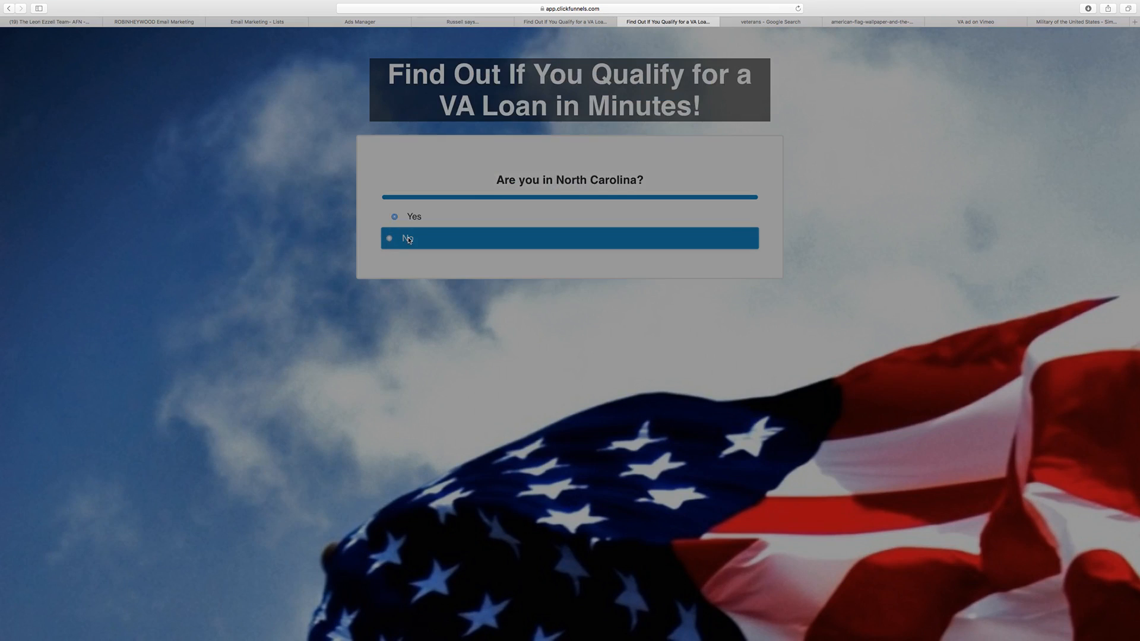
click(729, 70)
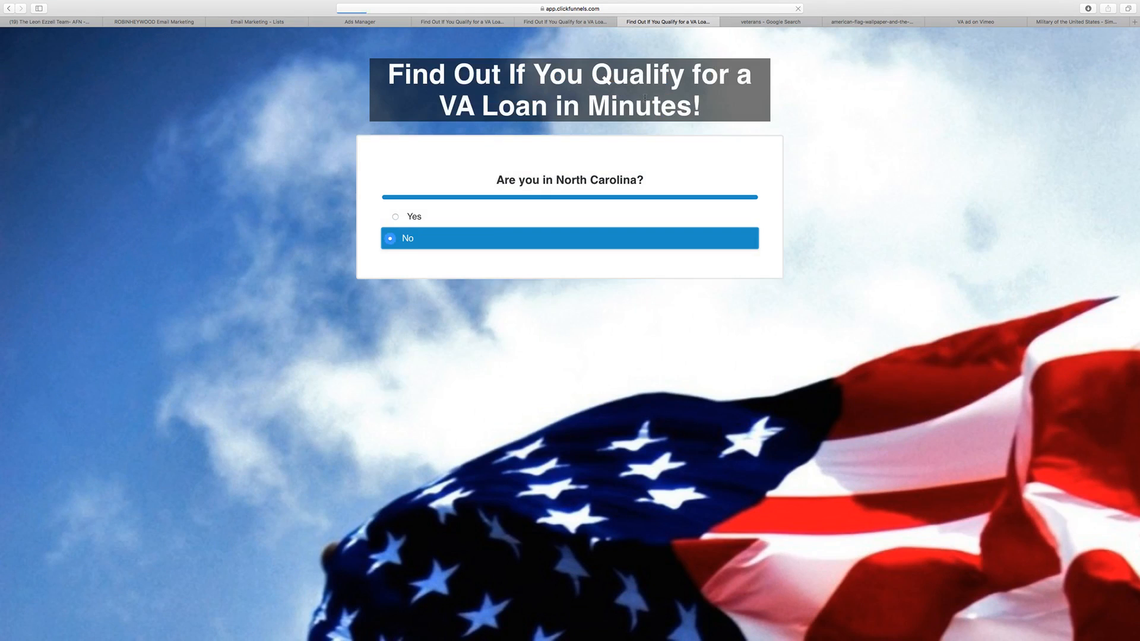
click(502, 220)
click(416, 238)
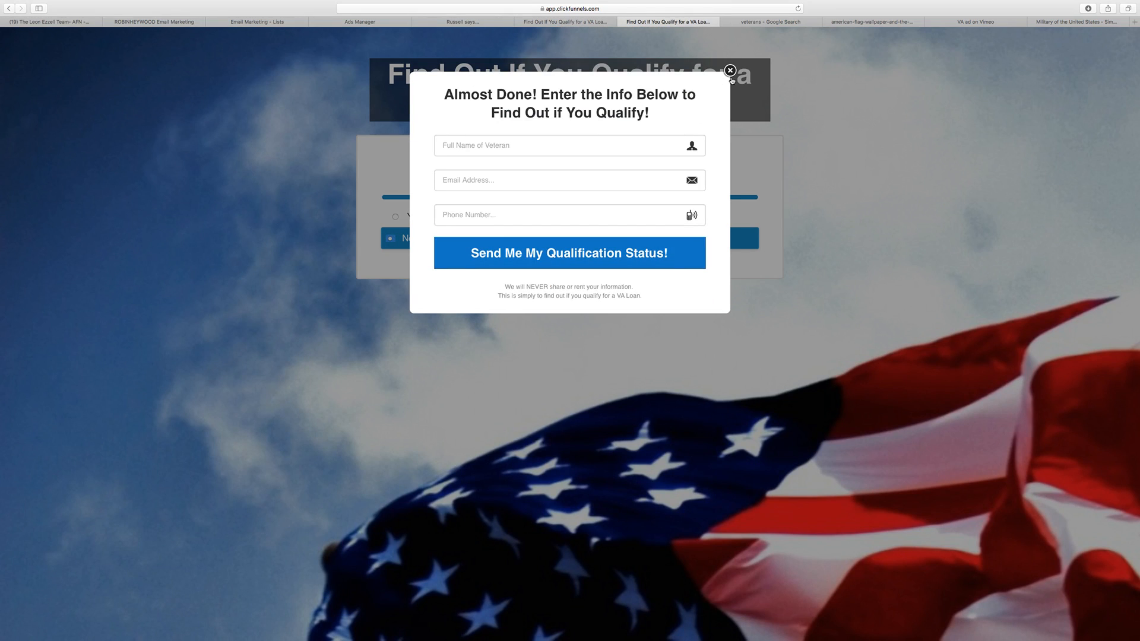
click(729, 70)
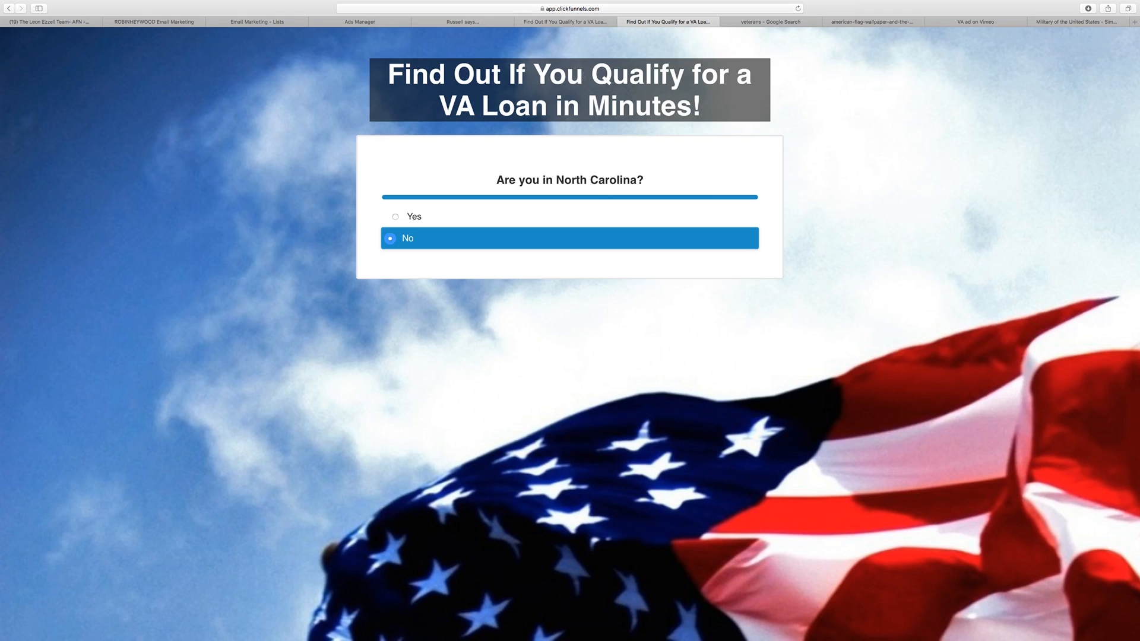
Step: Close the two page preview tabs and exit the page editor to the funnel's Optin step overview
click(601, 24)
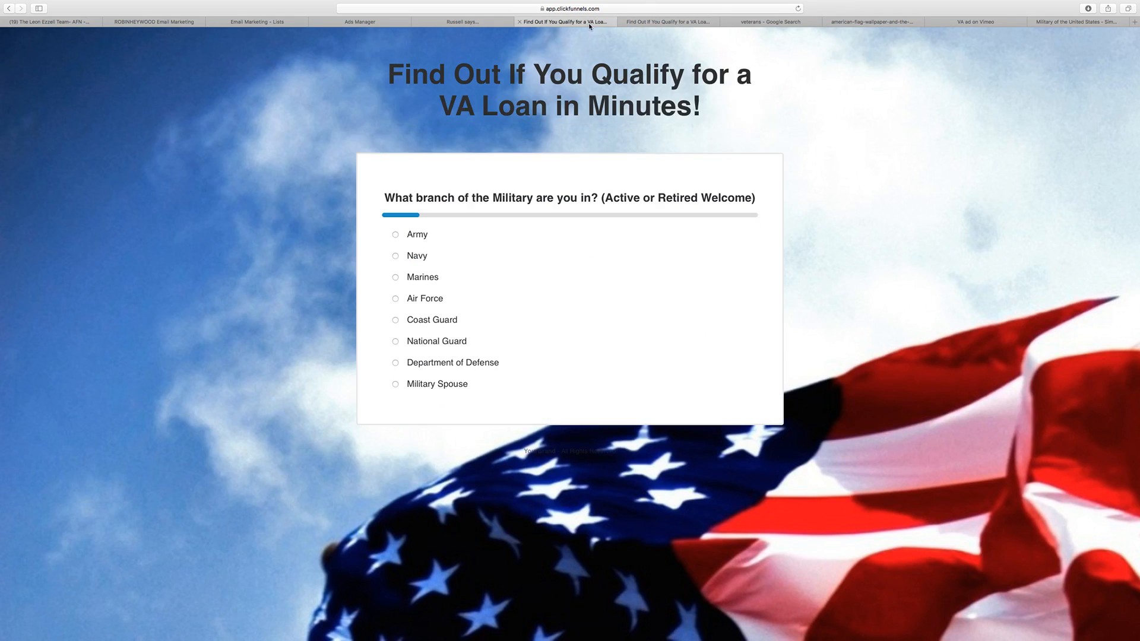
click(522, 25)
click(522, 26)
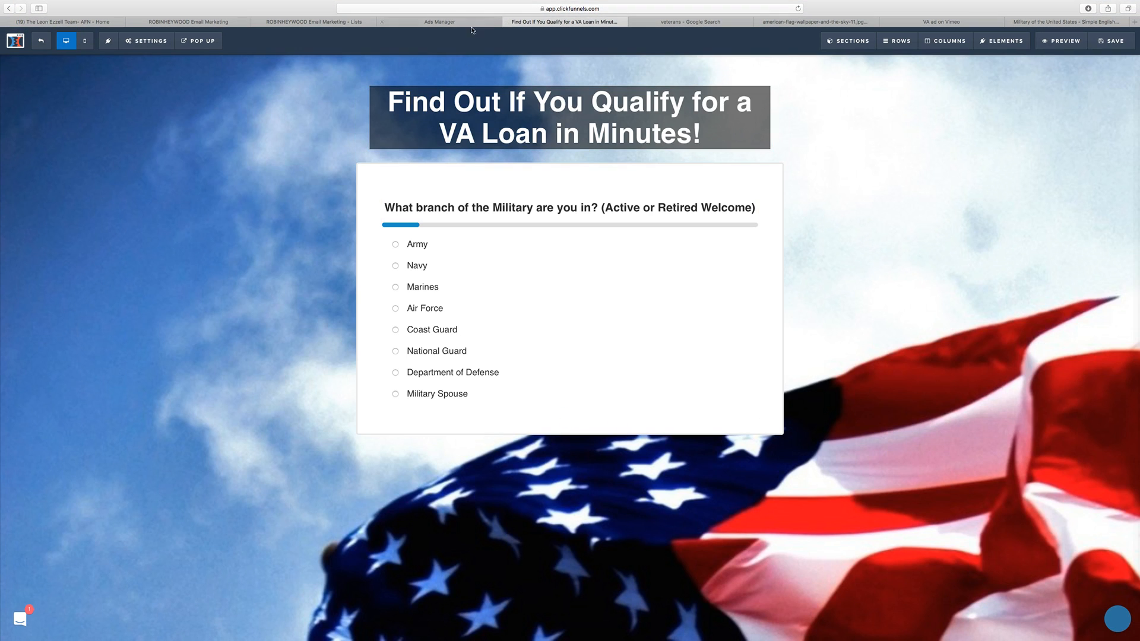
click(41, 41)
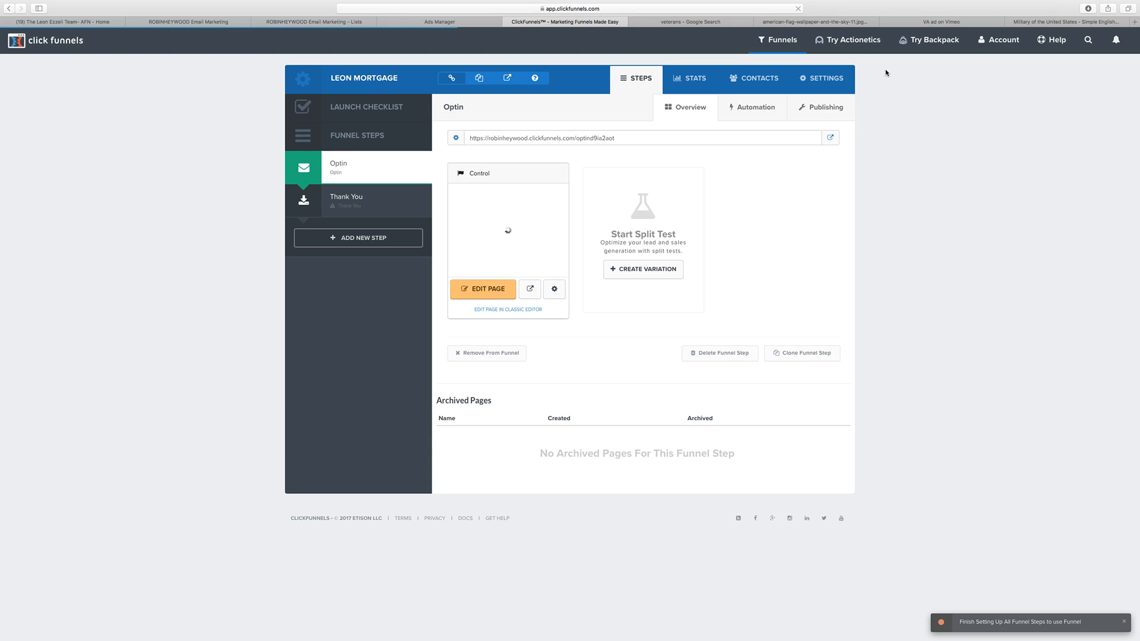
Step: Open the account's integrations page in a separate tab and examine the connected services
click(999, 40)
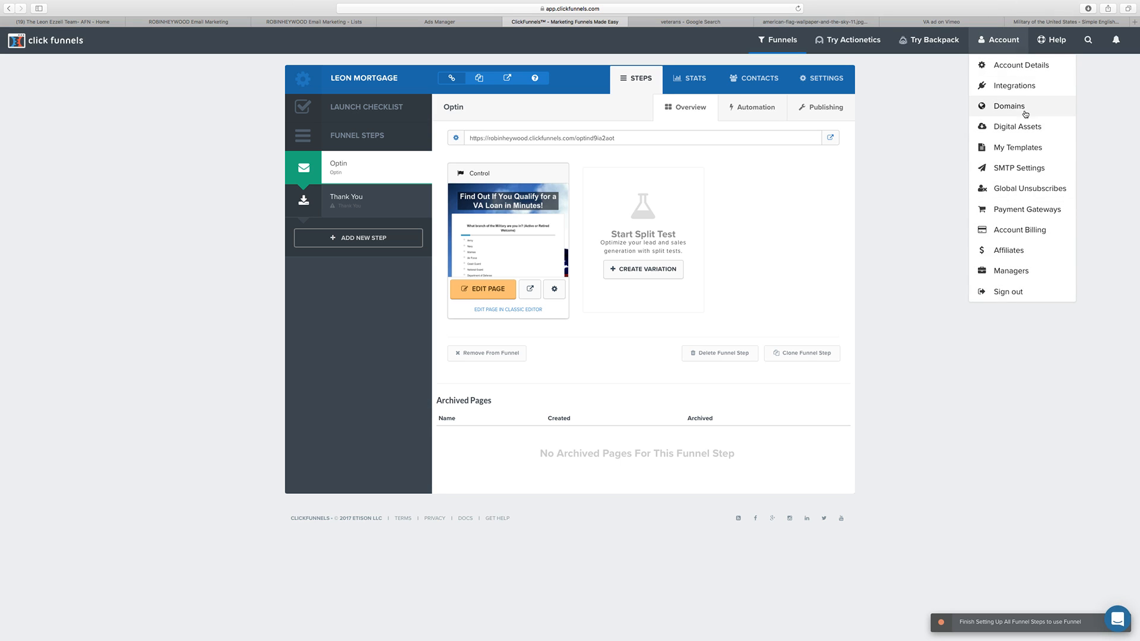
super+click(1021, 87)
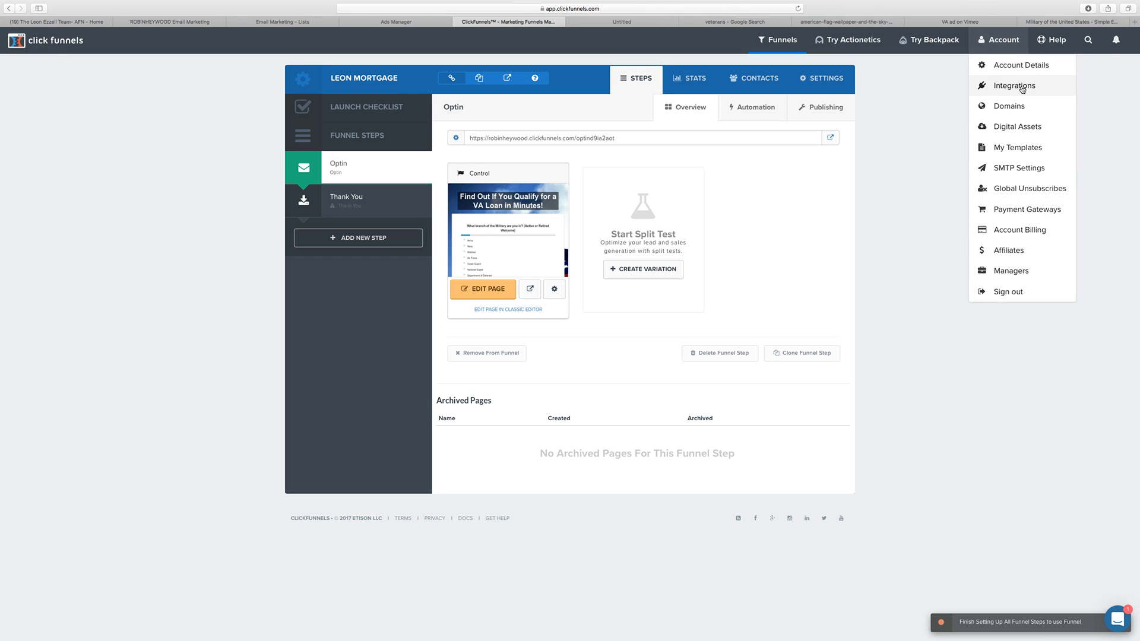
click(623, 24)
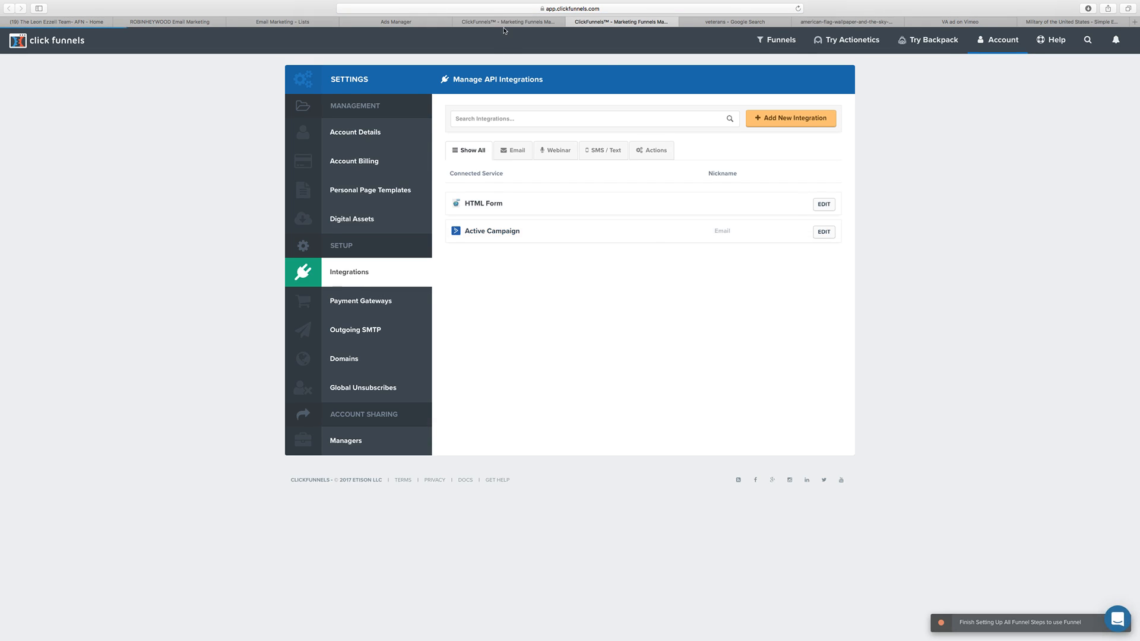
Step: Reopen the Optin page in the editor and set its email integration to Email (Activecampaign) with the action Add To List
click(502, 24)
click(497, 290)
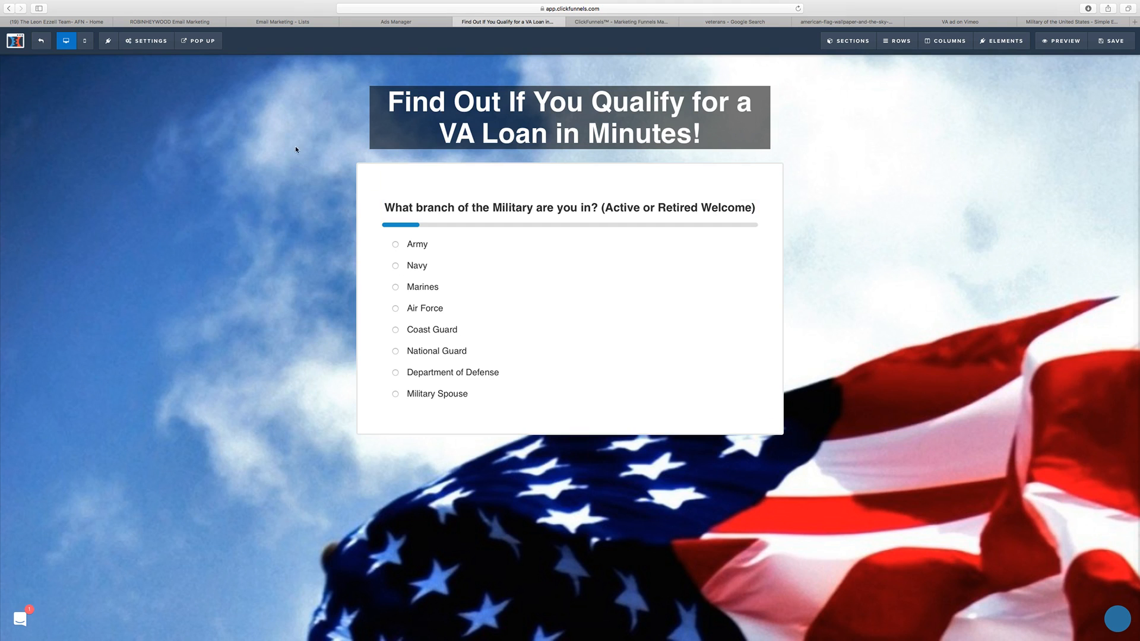
click(163, 60)
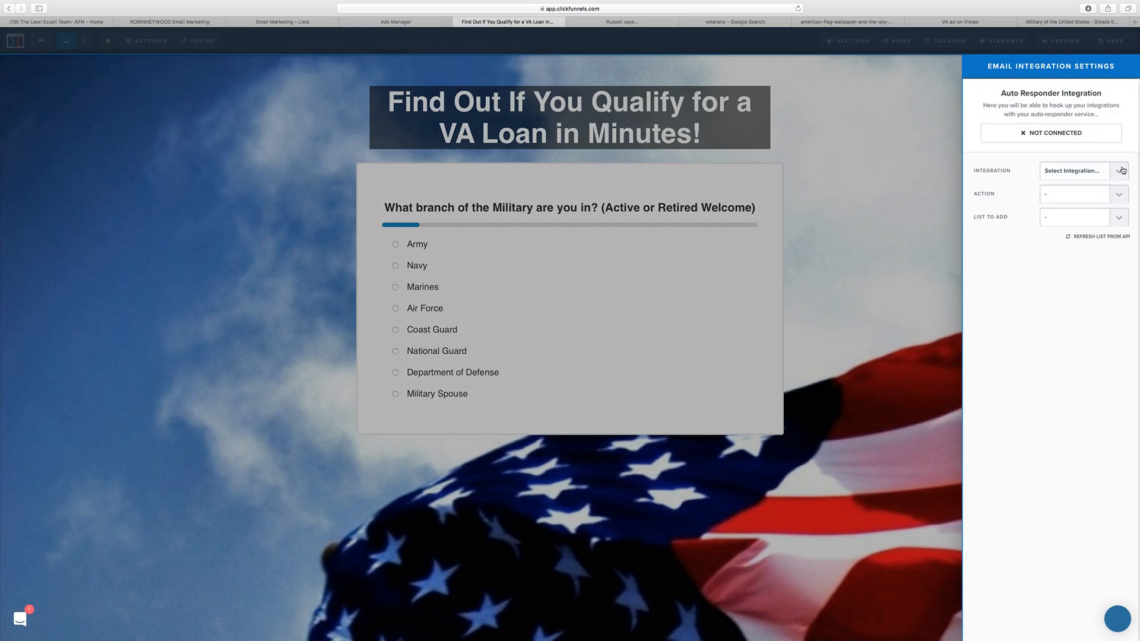
click(1073, 172)
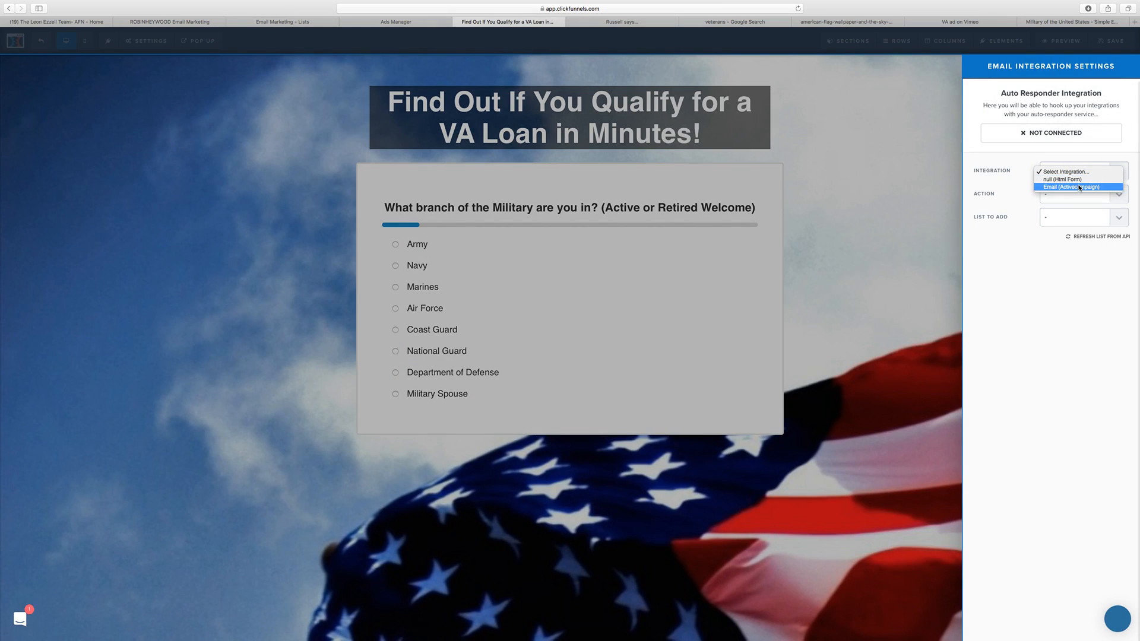
click(1071, 186)
click(1076, 195)
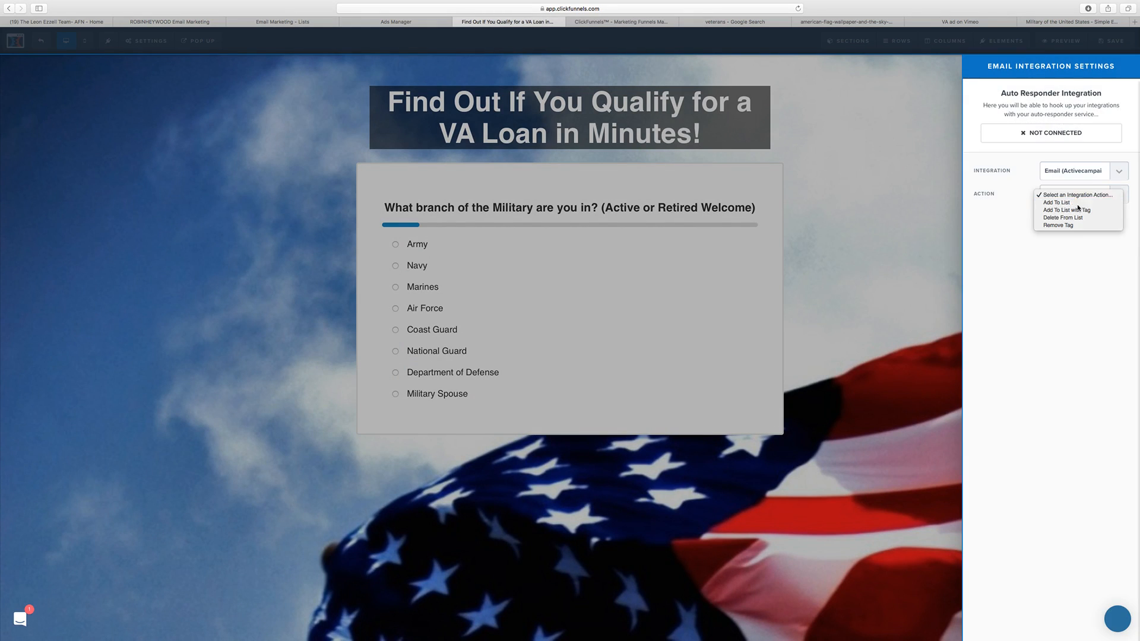
click(1077, 203)
Step: Refresh the integration's lists from the API, choose the list for new contacts, and save the page
click(1079, 218)
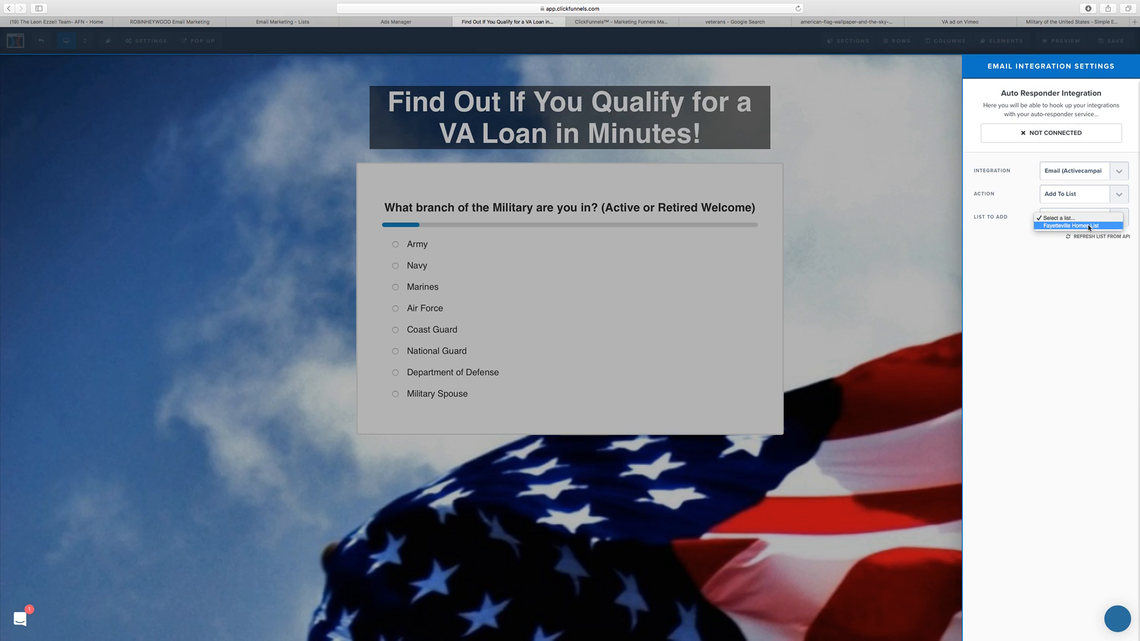
click(1085, 246)
click(1086, 237)
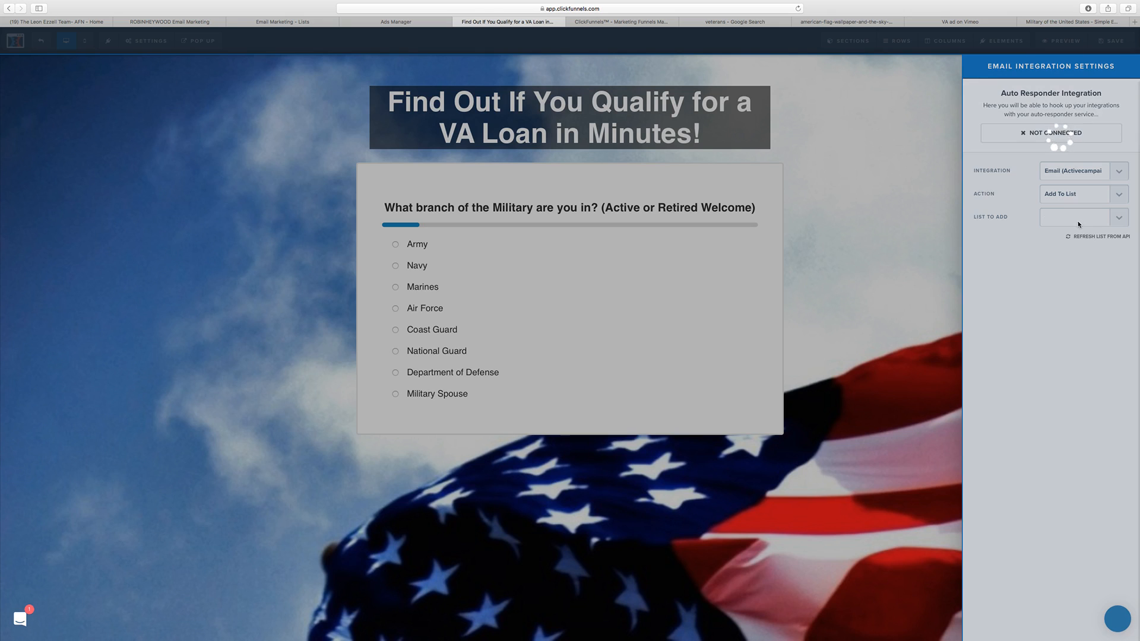
click(1080, 221)
click(1081, 235)
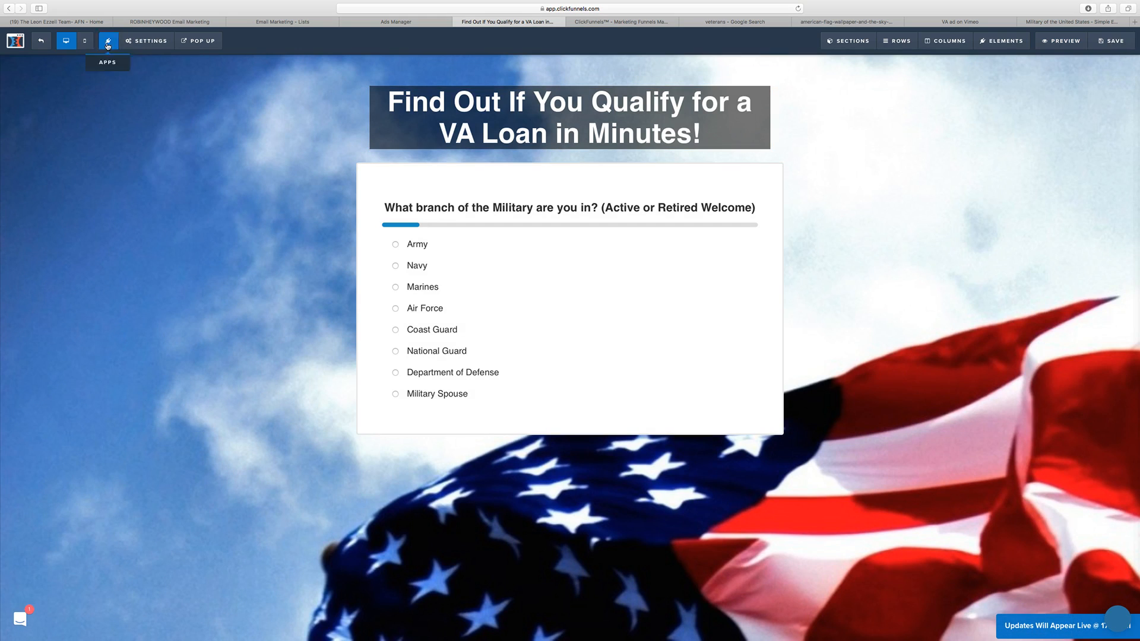
Step: Exit to the funnel overview, set the Optin step's publishing path to valoan, and update the funnel step
click(41, 41)
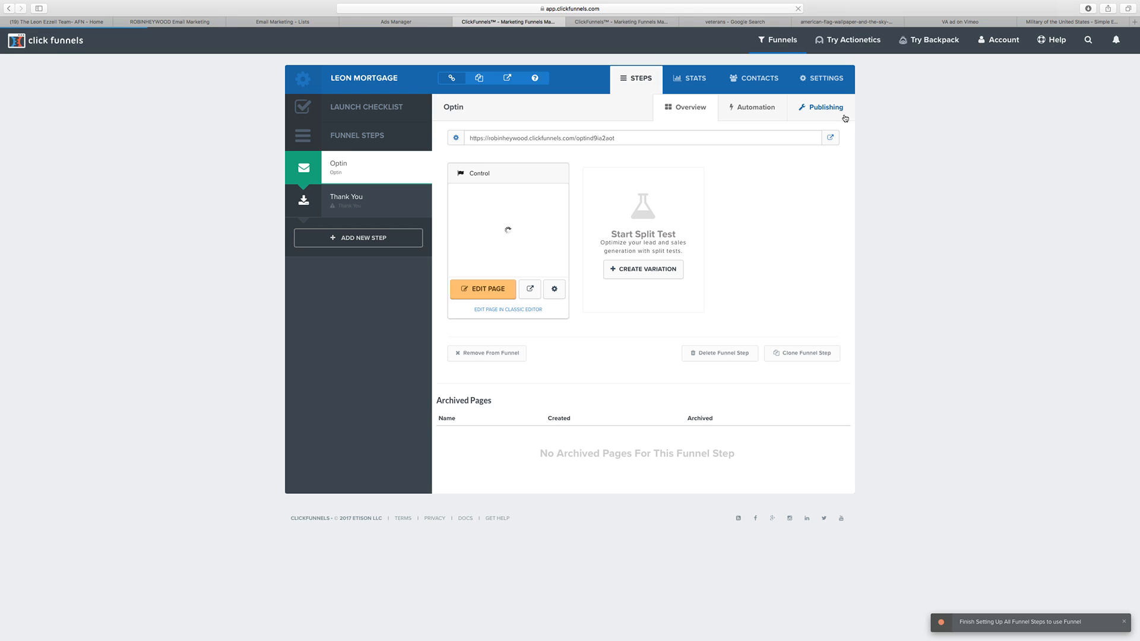
click(836, 114)
double_click(696, 155)
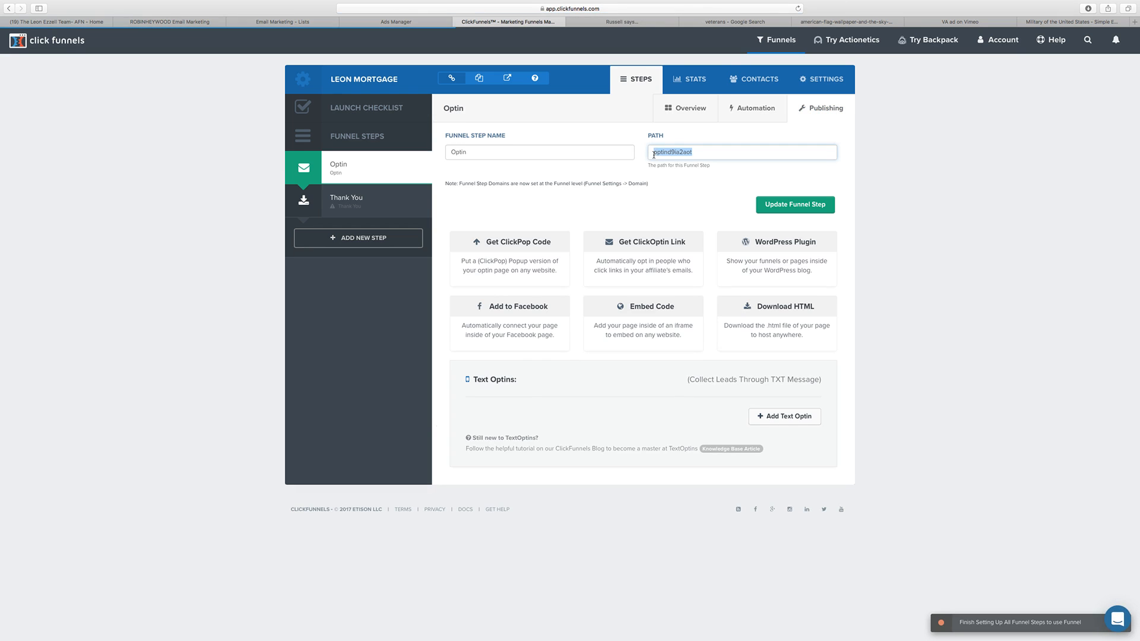
text(valoan)
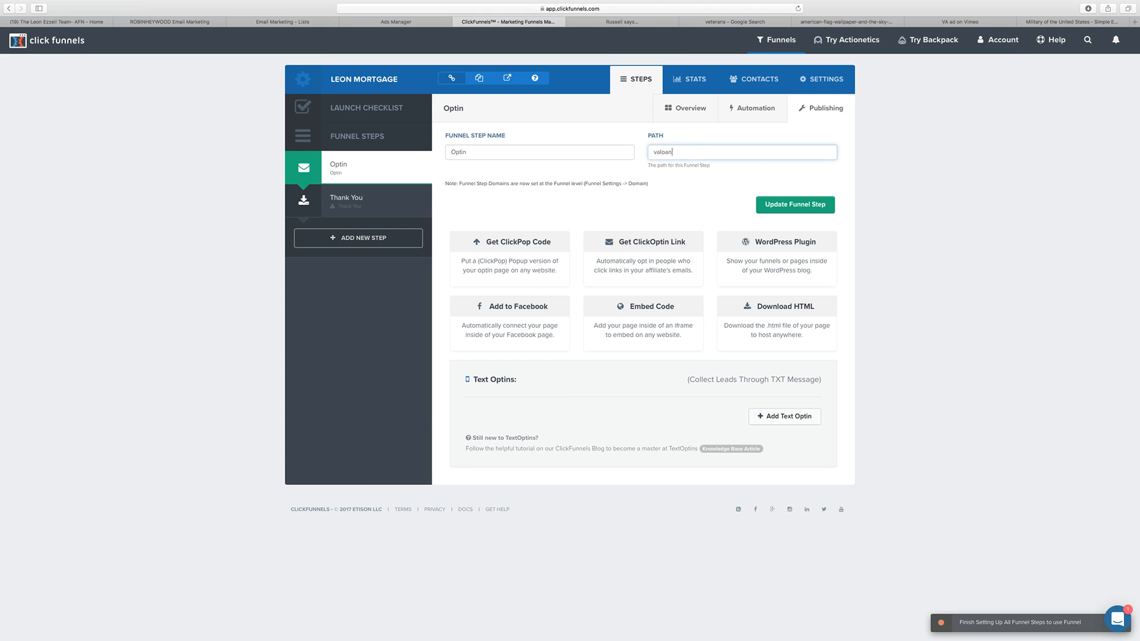
drag(706, 153, 653, 153)
text(valoan)
click(679, 163)
double_click(653, 153)
key(super+c)
click(794, 207)
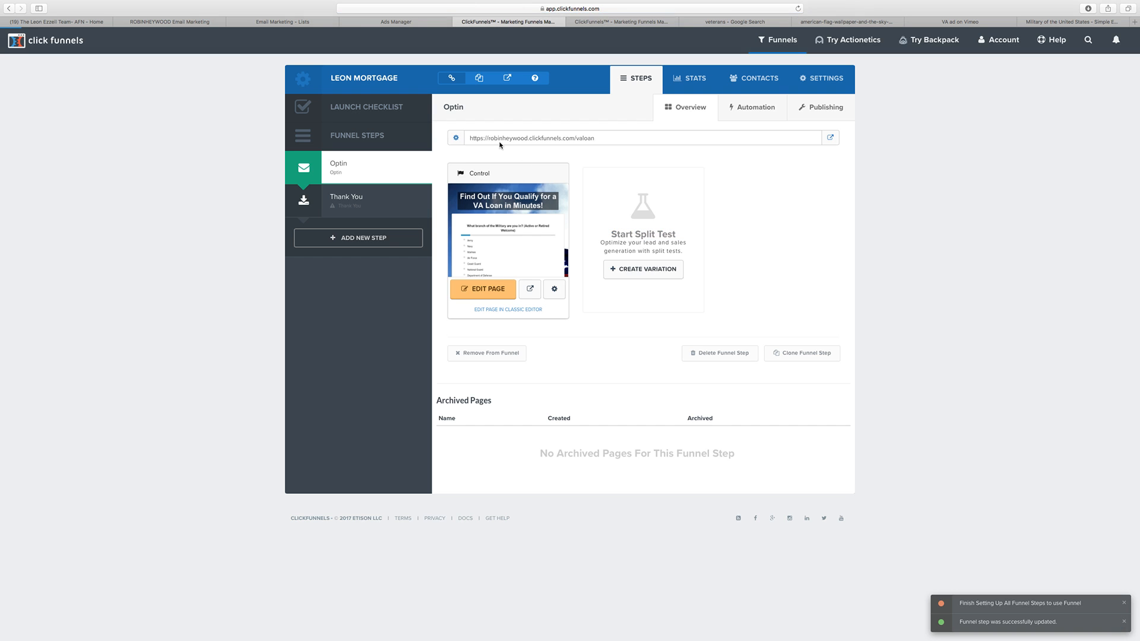
Step: Set the path in the Optin control page's settings to valoan and update the page
click(553, 290)
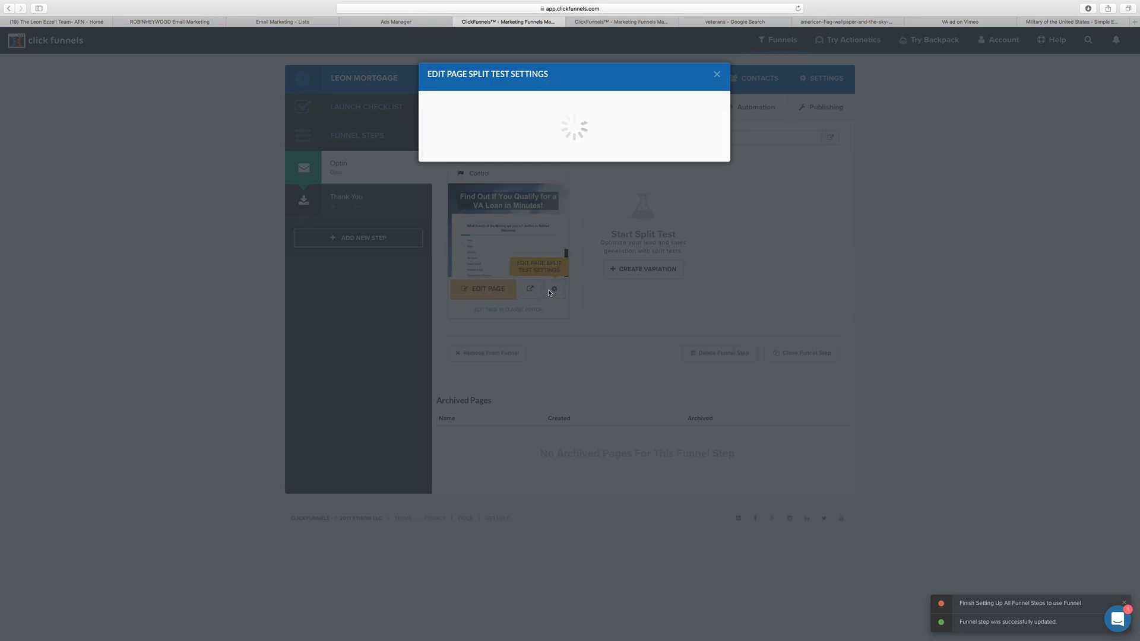
double_click(473, 177)
key(super+v)
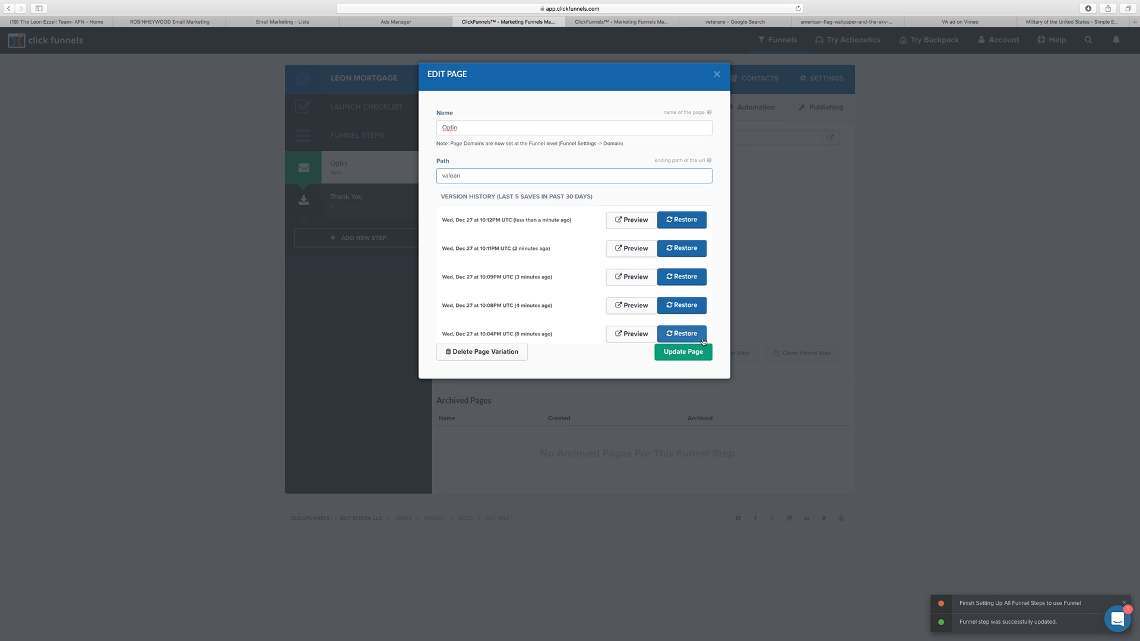
click(686, 358)
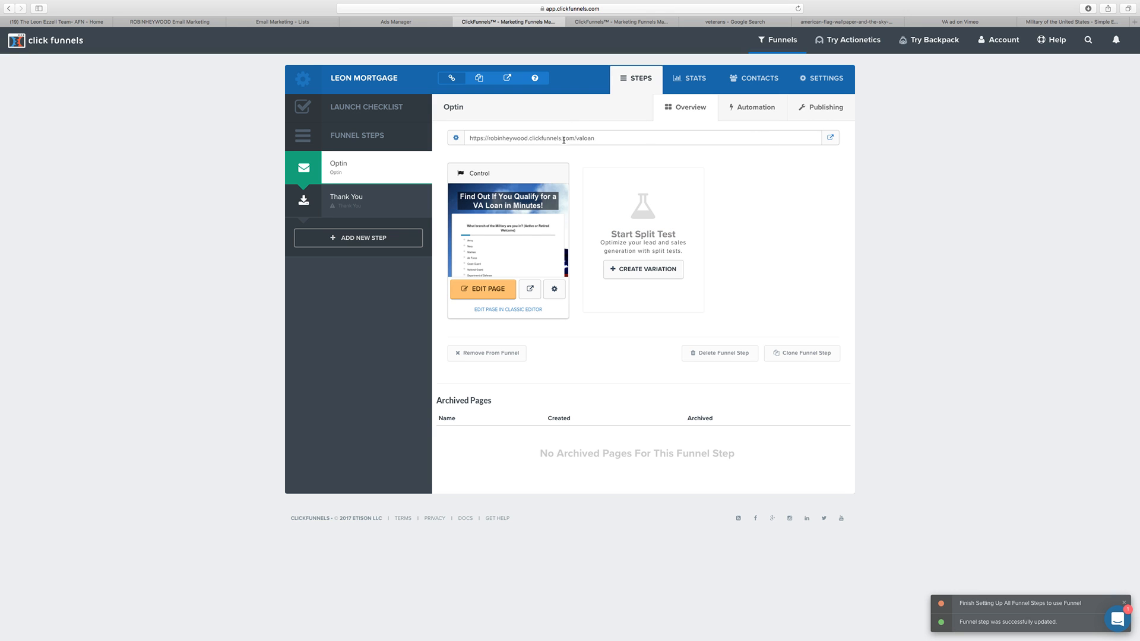
Step: Highlight the domain in the Optin step's URL, view the live page, and close it along with the integrations page
drag(574, 138, 487, 138)
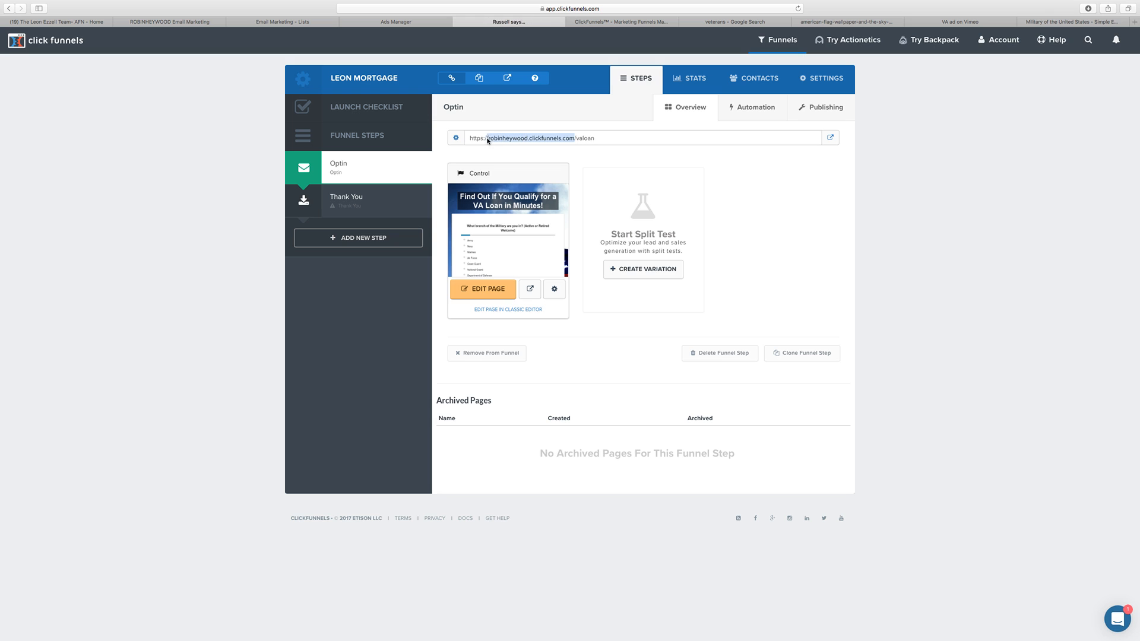
click(830, 137)
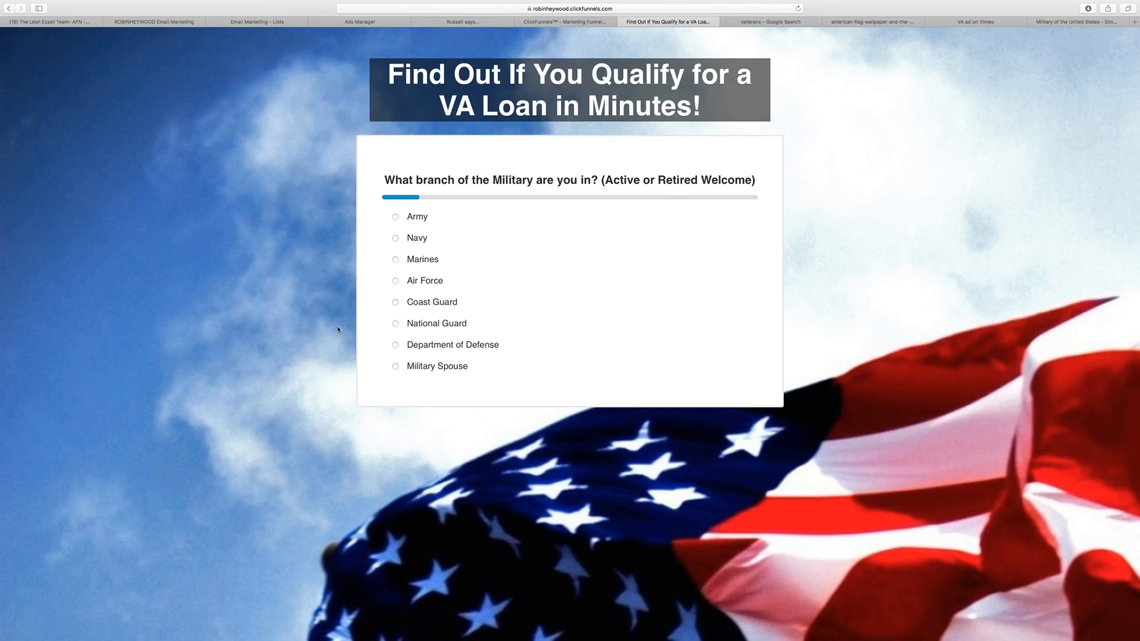
click(622, 22)
click(585, 24)
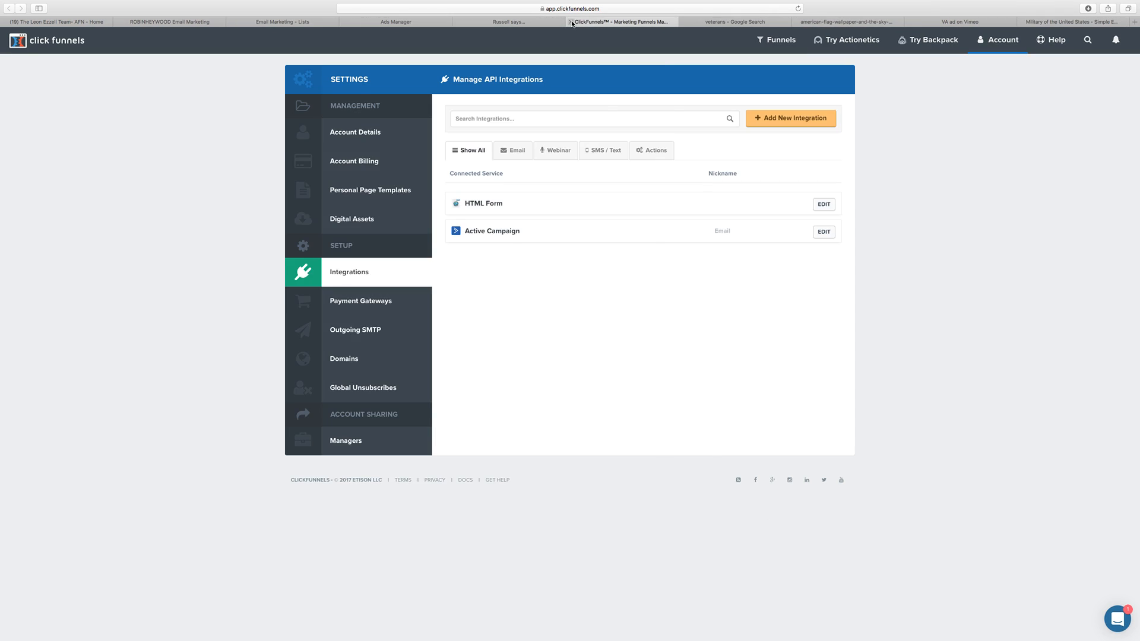
click(571, 22)
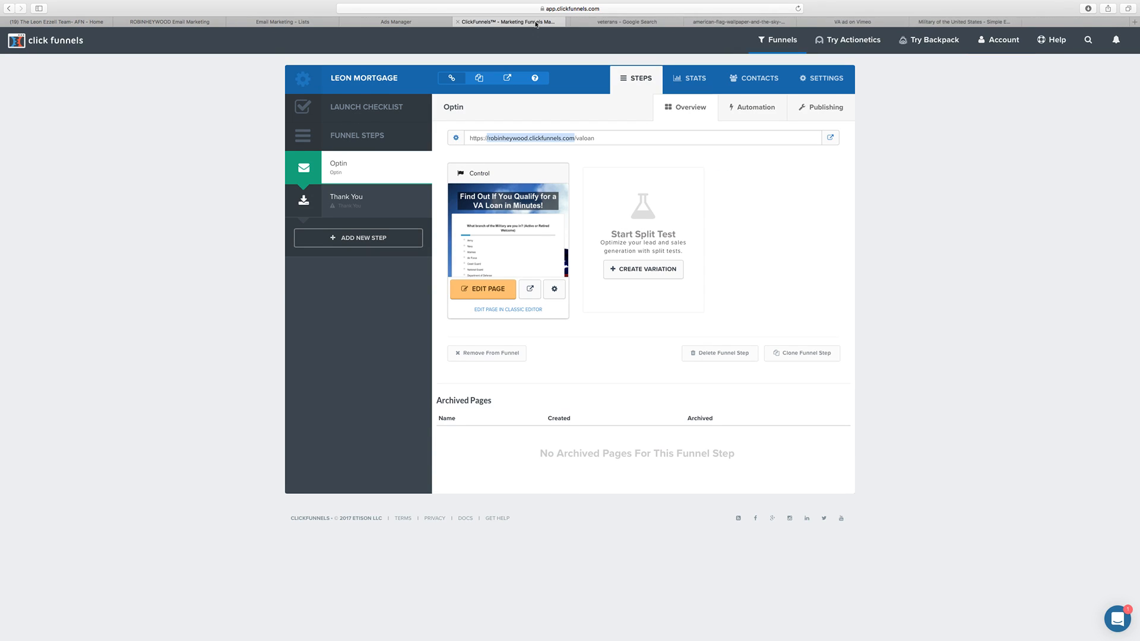
Step: Apply the Simple Download Page template to the Thank You step and open the page in the editor
click(353, 199)
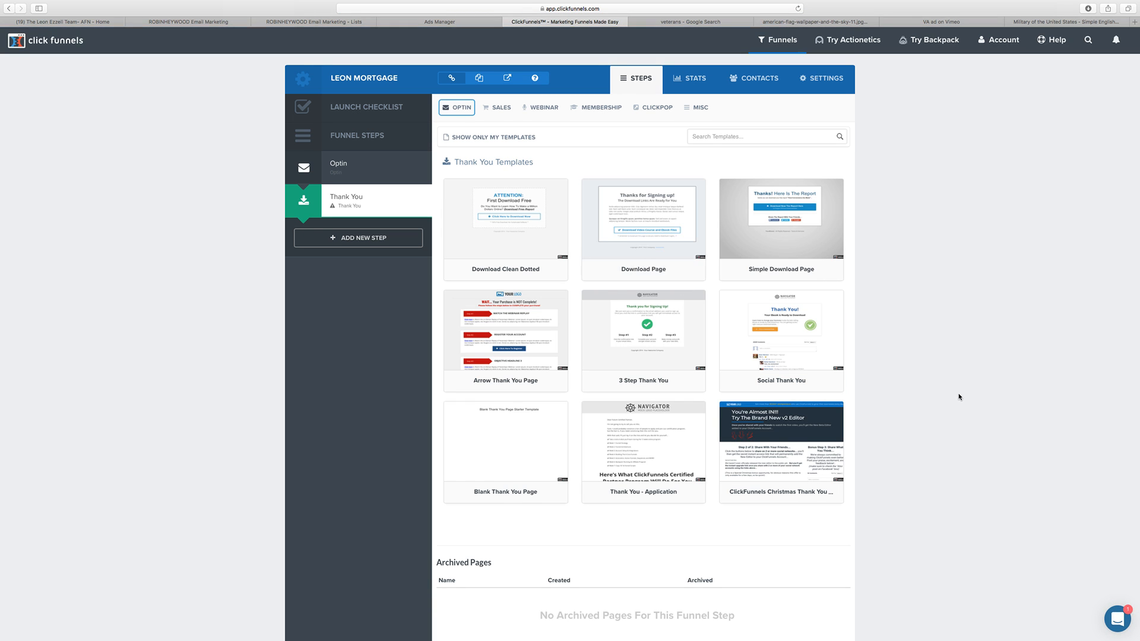
scroll(953, 376, down, 2)
scroll(953, 379, up, 2)
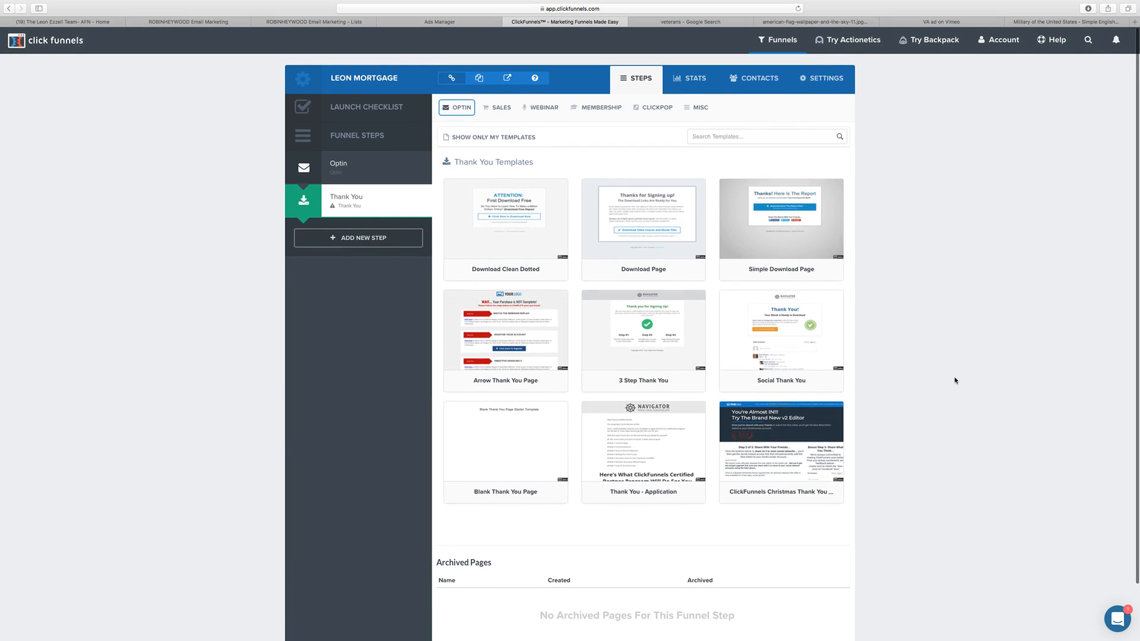
mouse_move(762, 189)
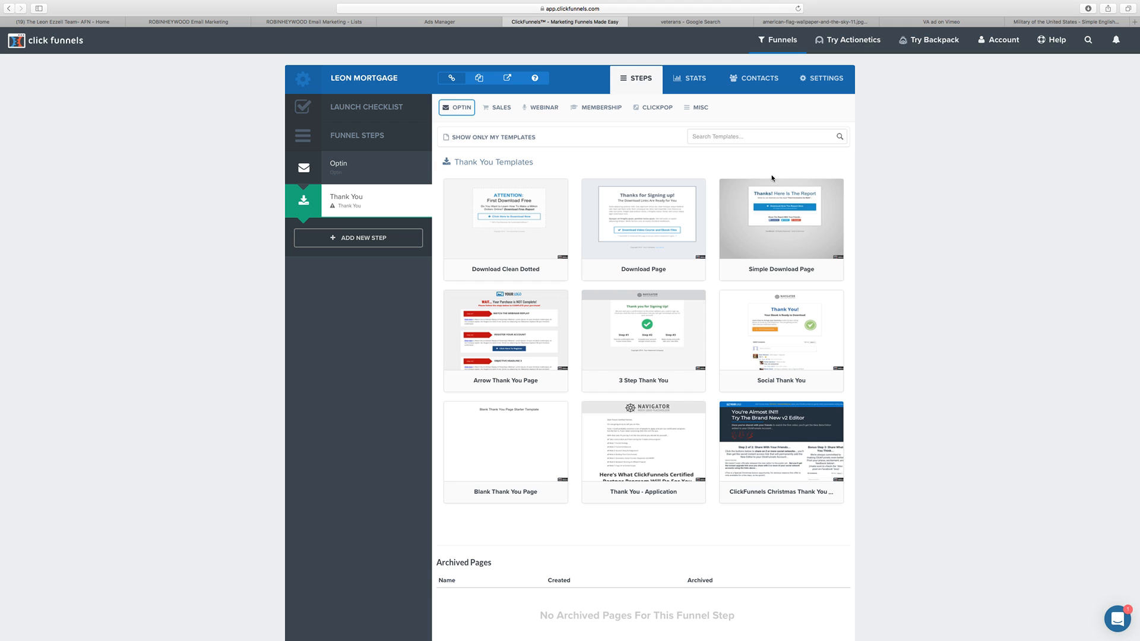
click(795, 213)
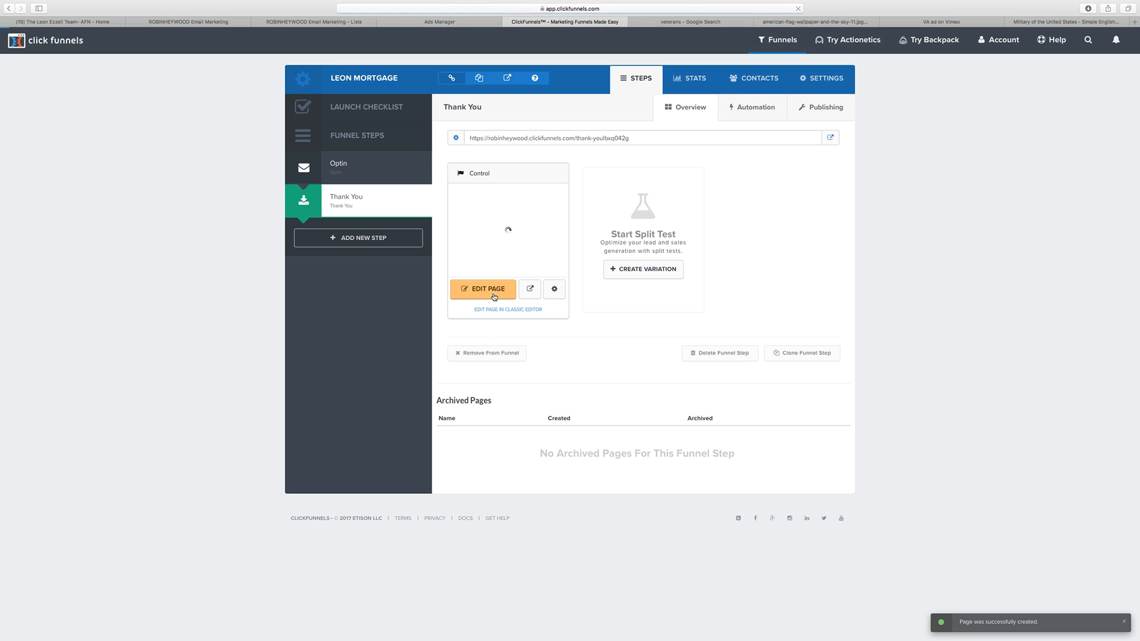
click(493, 295)
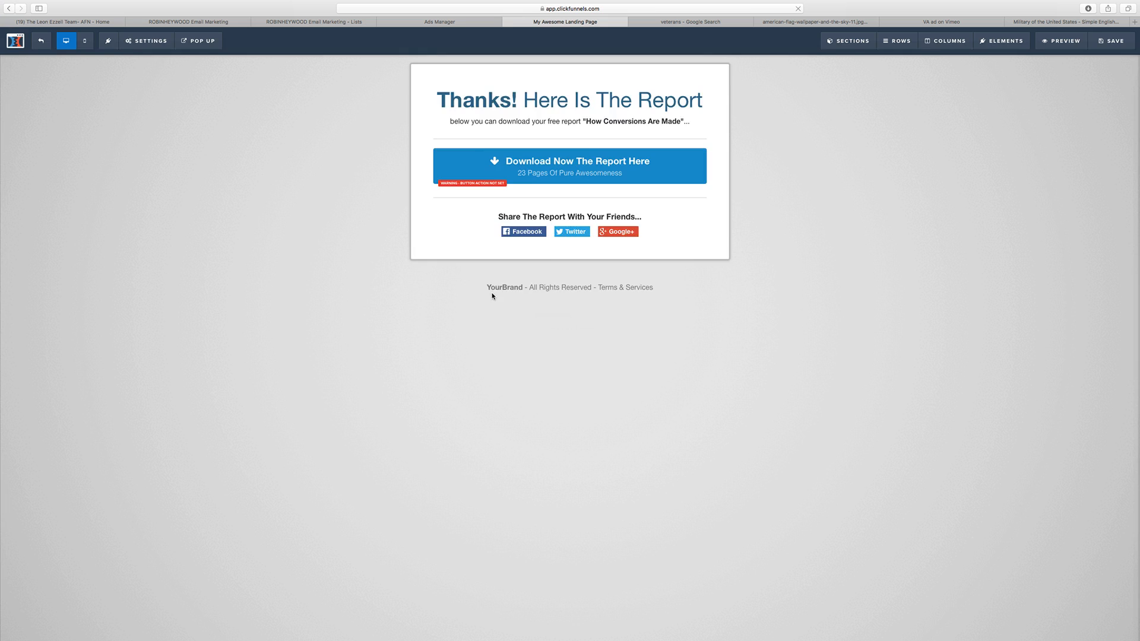
Step: Delete the download button, the social sharing row, and the YourBrand footer text from the thank-you page
click(699, 171)
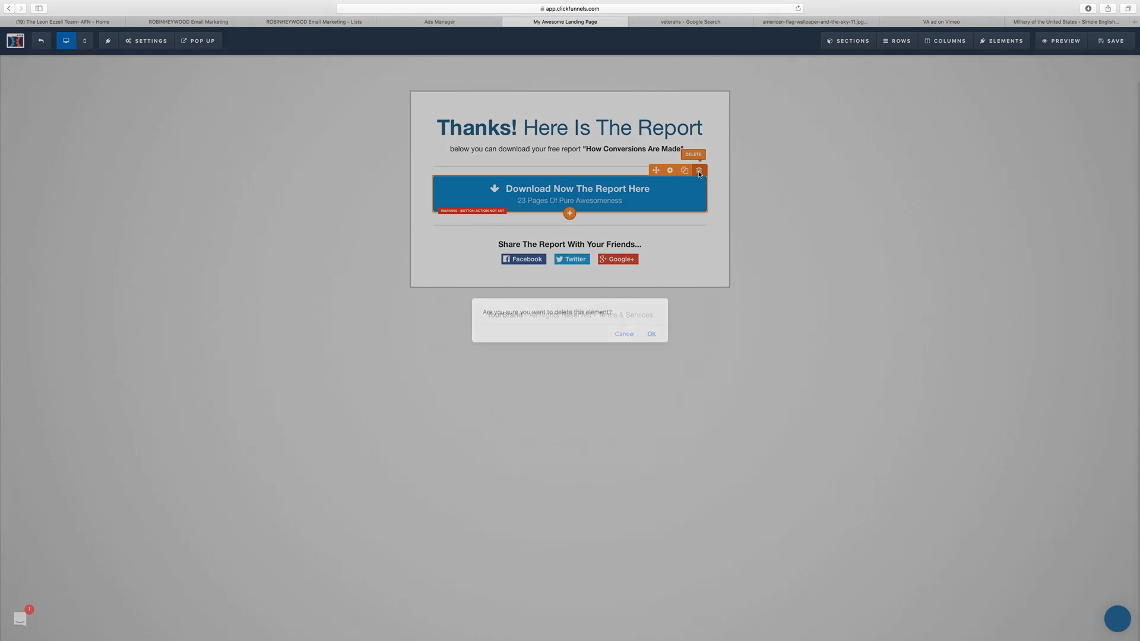
click(652, 334)
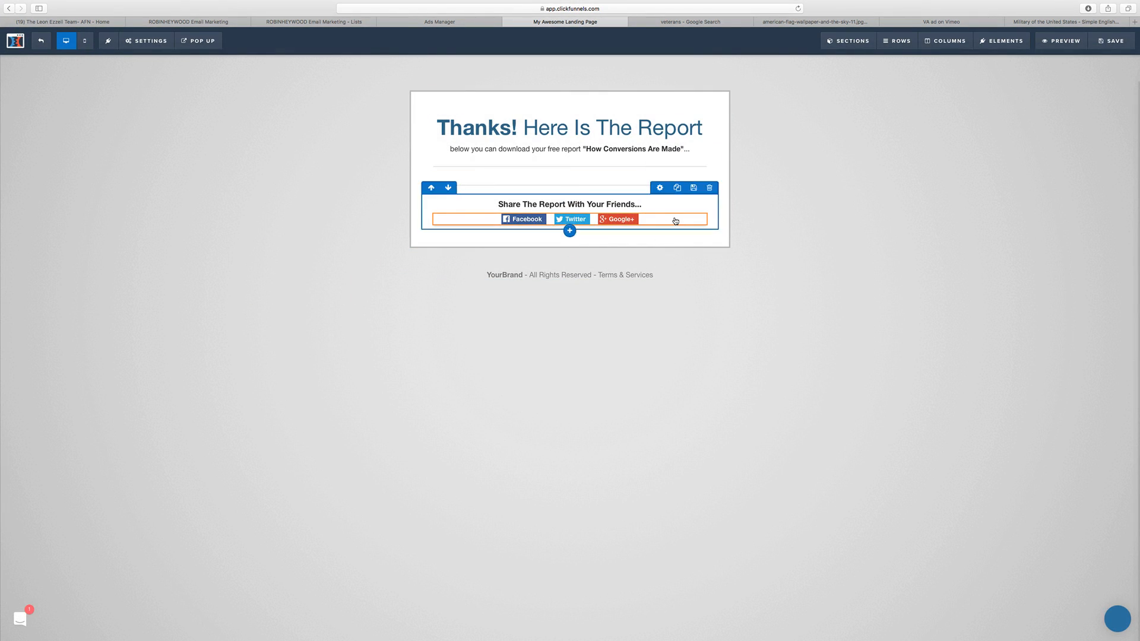
click(708, 188)
click(651, 335)
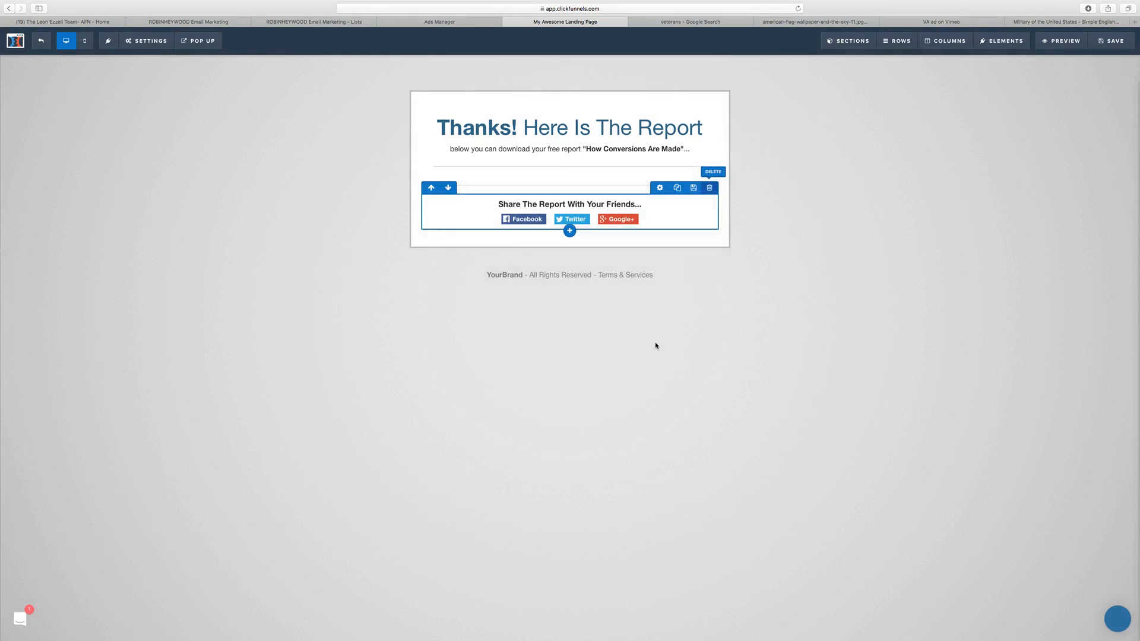
click(762, 230)
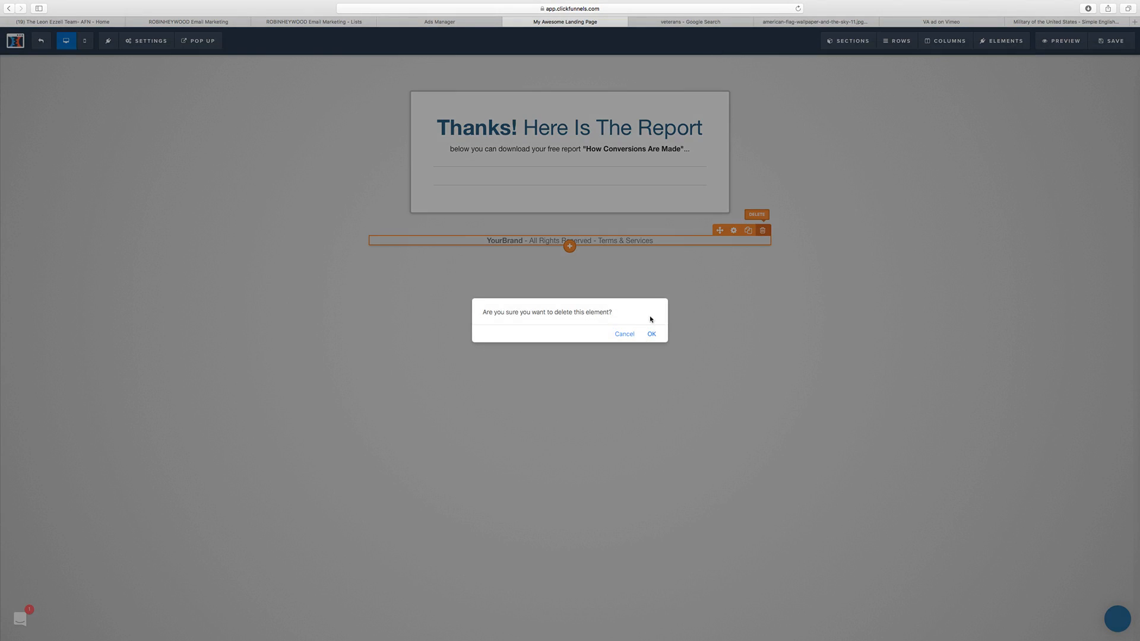
click(651, 334)
Step: Reword the headline to "Thanks!" and, on a new line, "I will give you a call in the next few minutes to go over what you qualify for!"
click(553, 130)
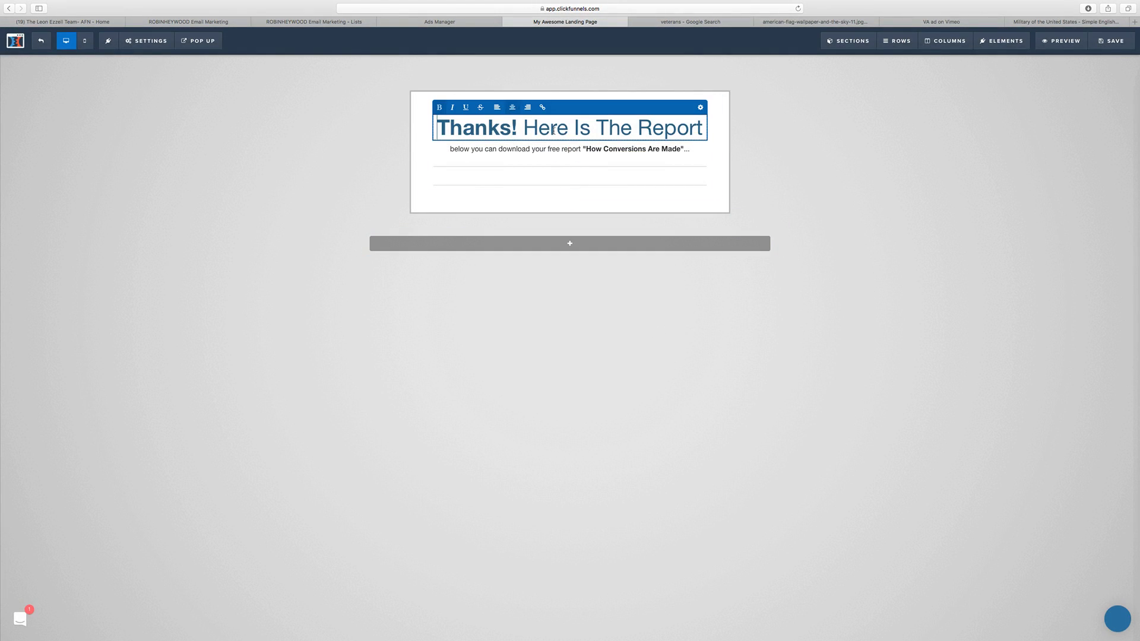
drag(524, 130, 702, 127)
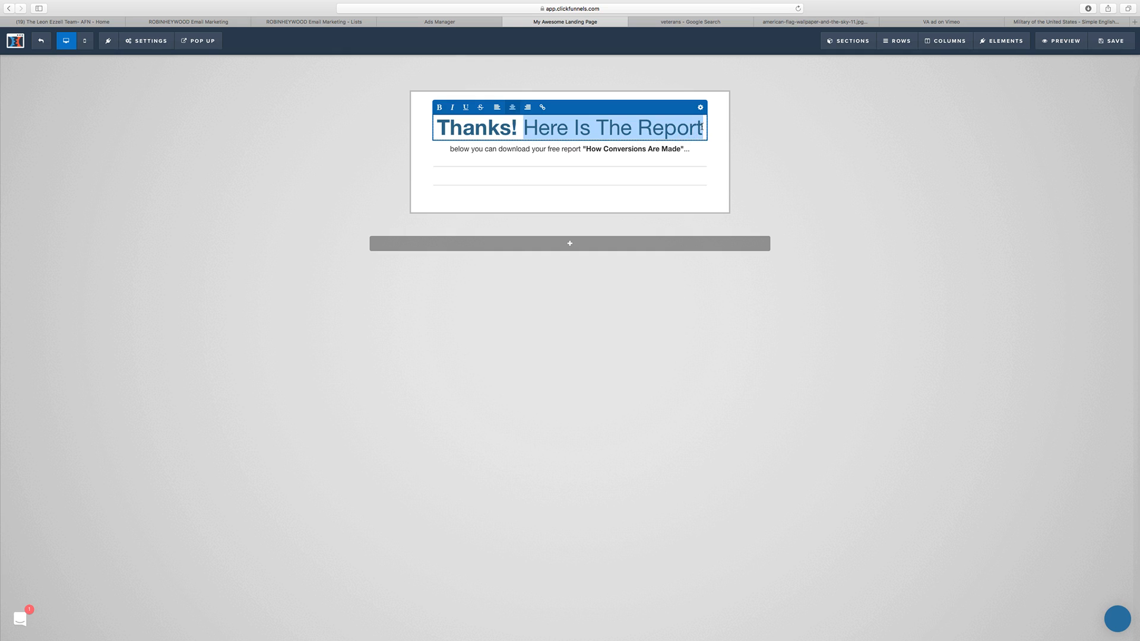
text(I wi)
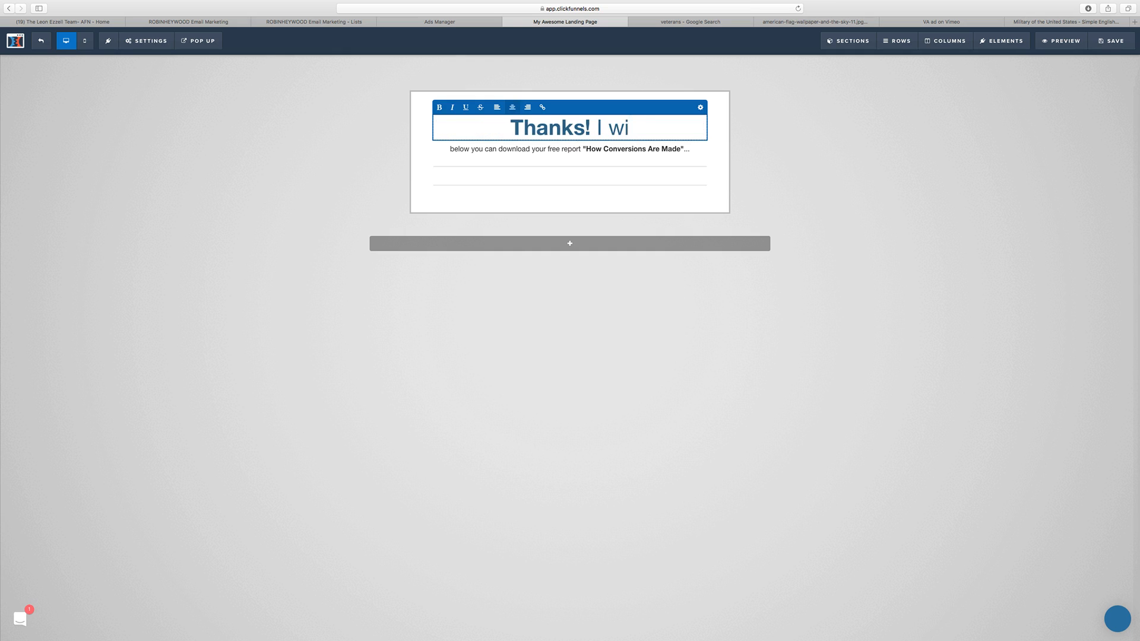
text(ll give you )
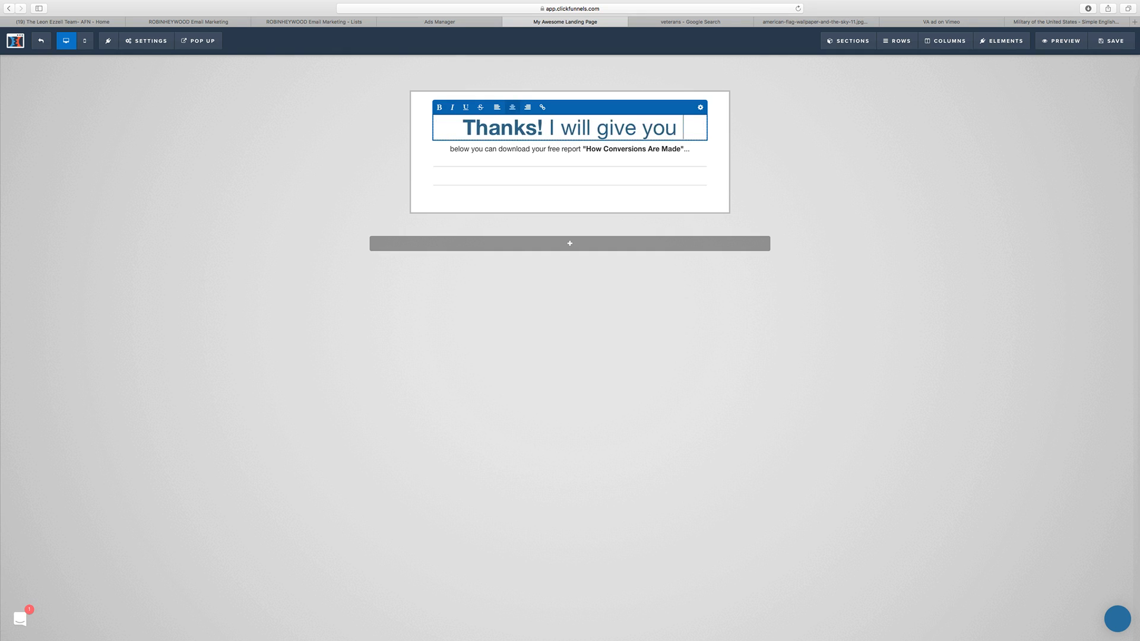
text(a call in t)
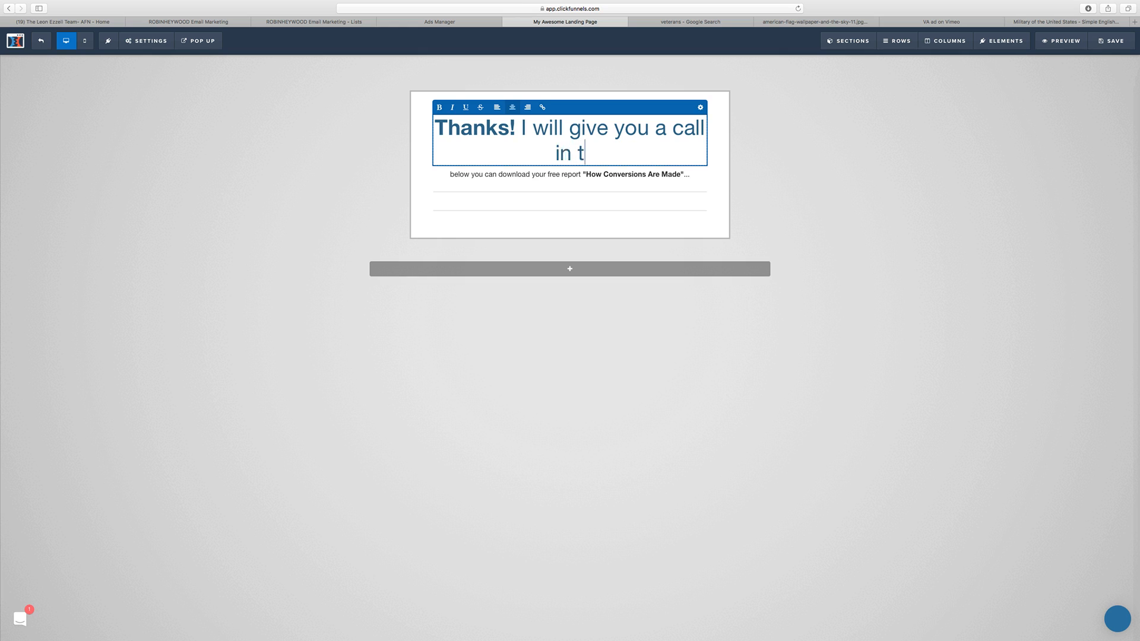
text(he next )
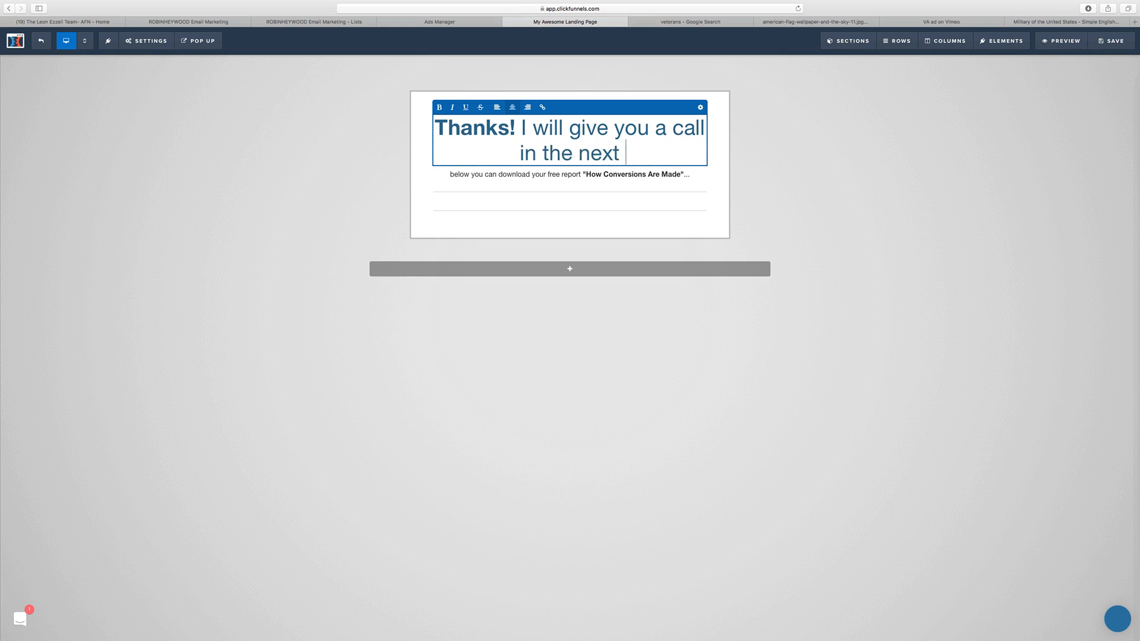
text(few minutes )
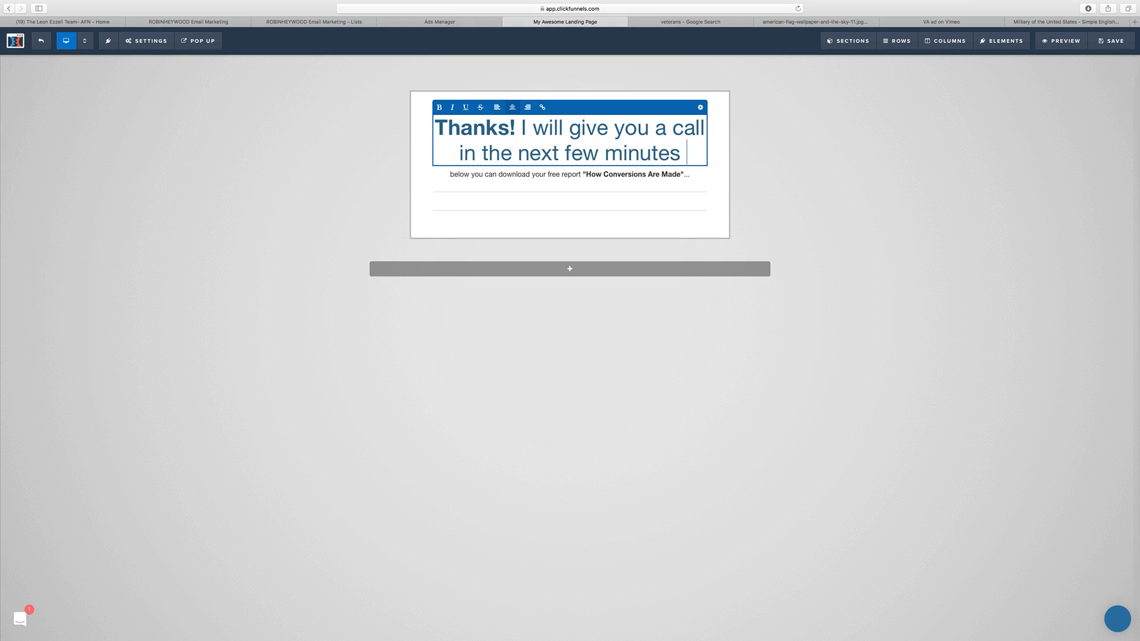
text(to go )
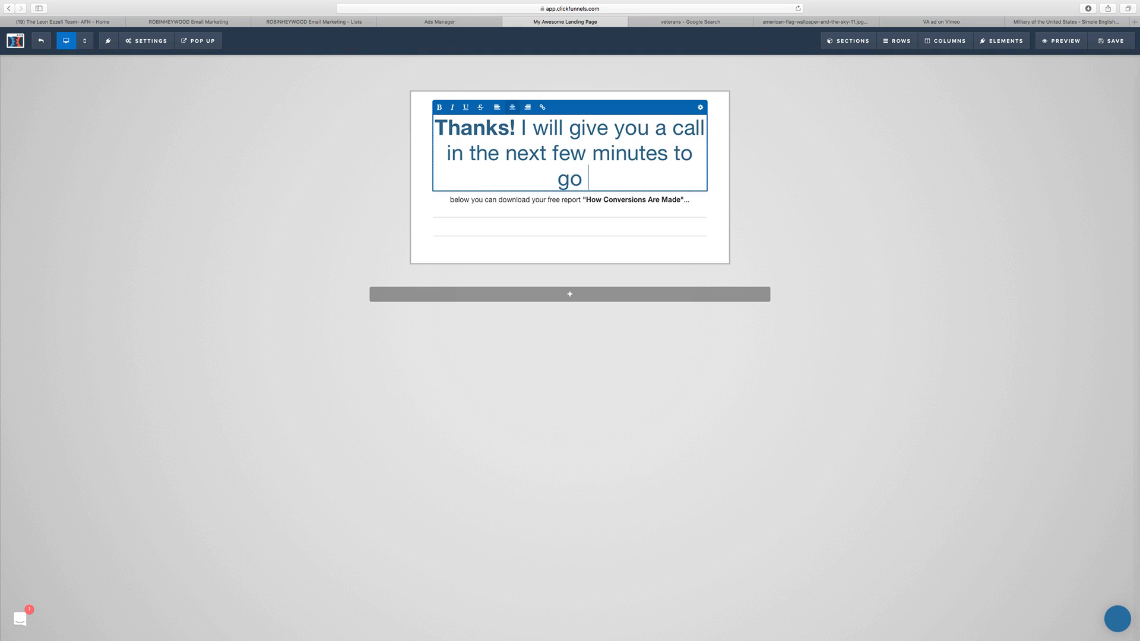
text(over what you )
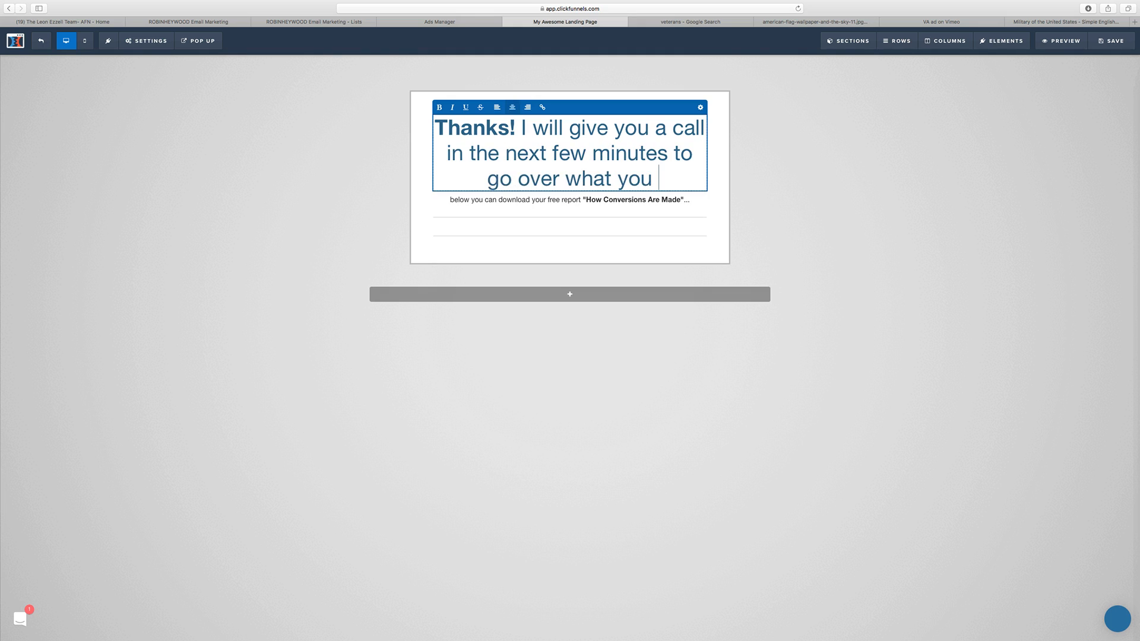
text(qualify for!)
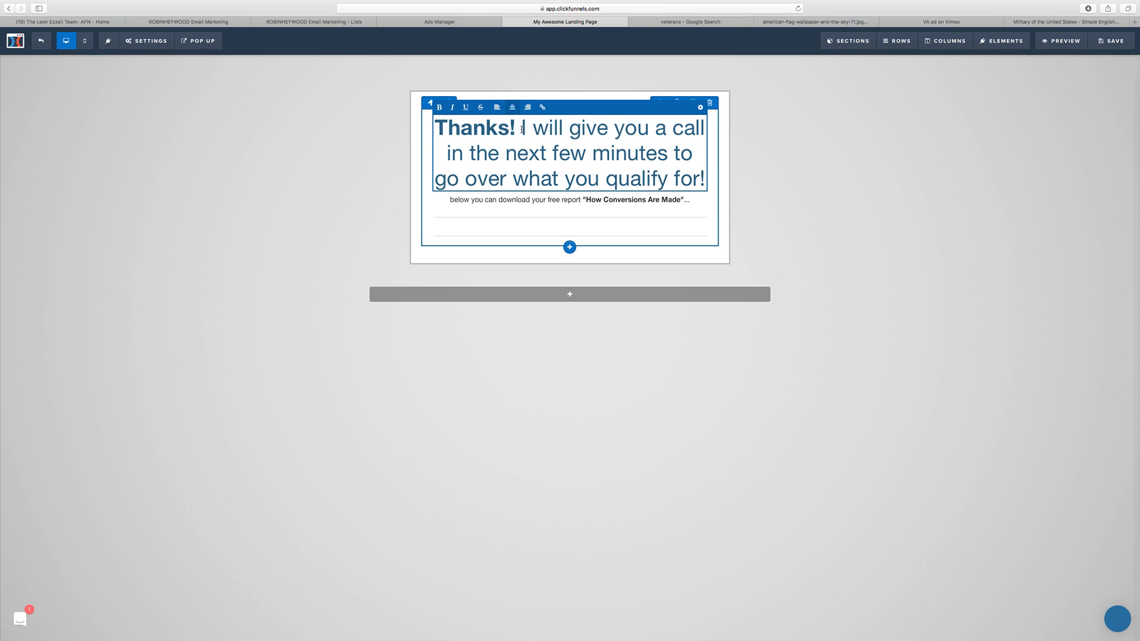
key(Return)
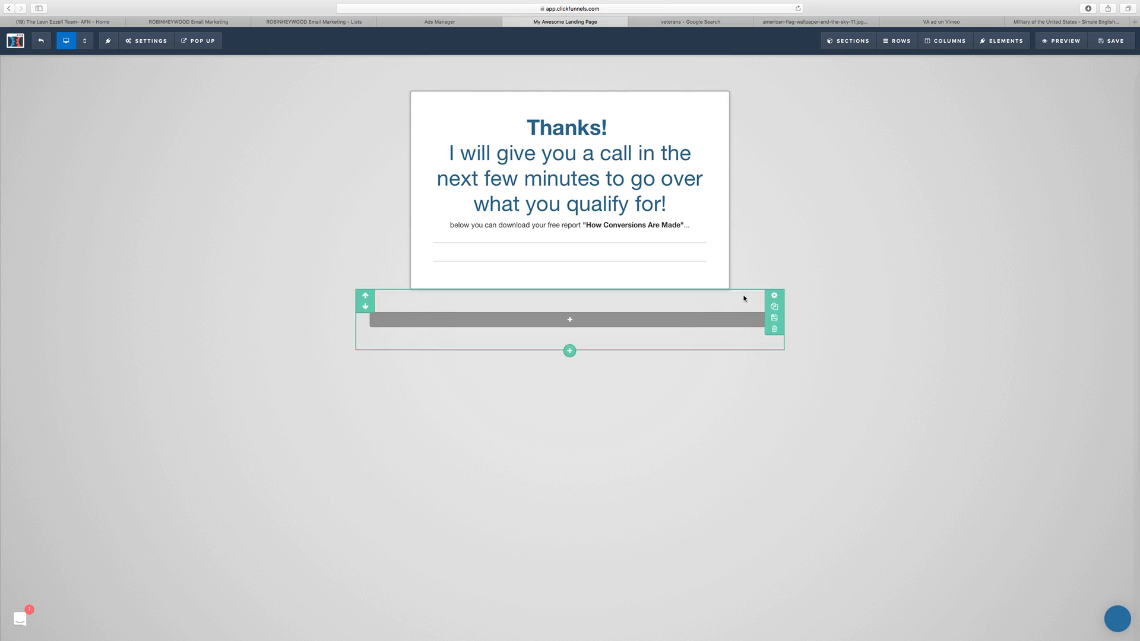
Step: Replace the sub-headline text with "If you want faster service, you can give me a call directly at"
click(608, 226)
triple_click(609, 227)
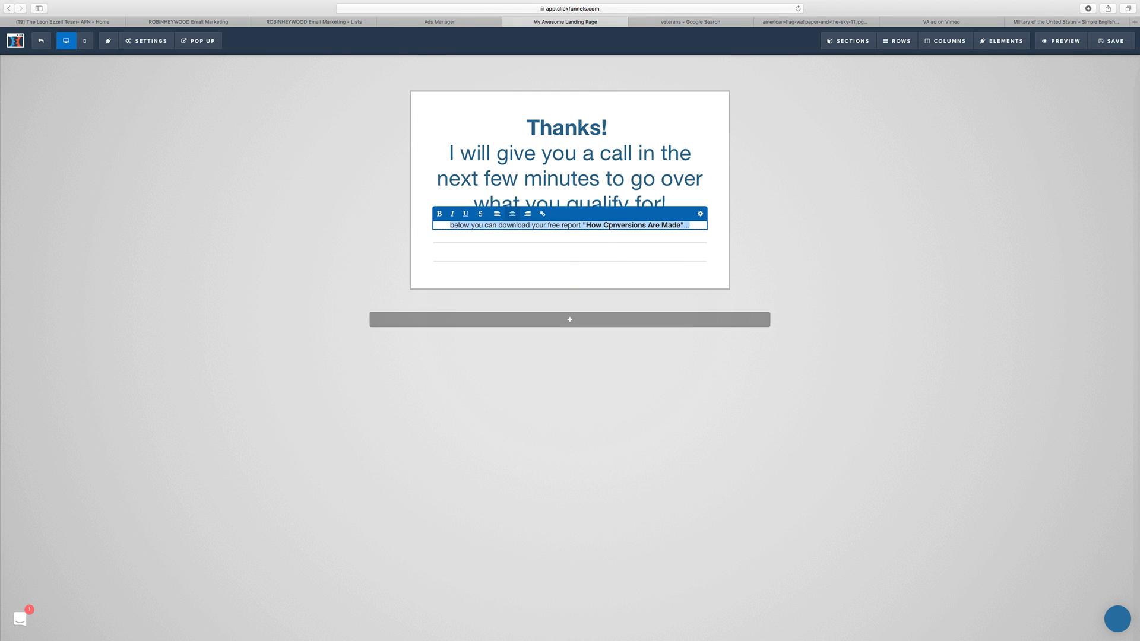
key(BackSpace)
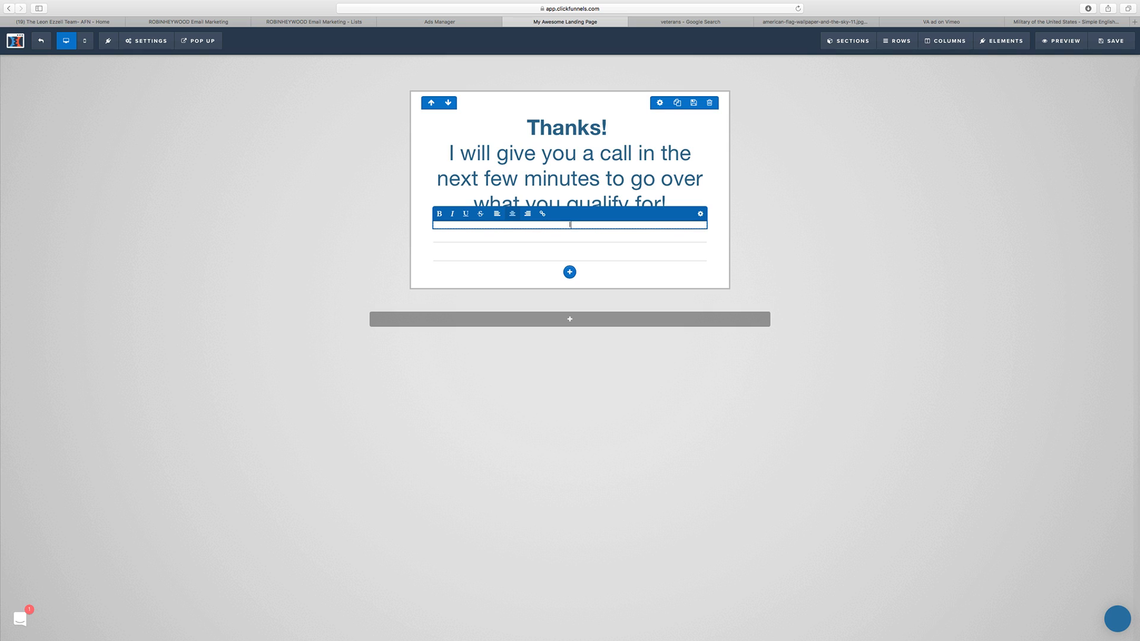
text(If you want faster service, you can give me a call directly)
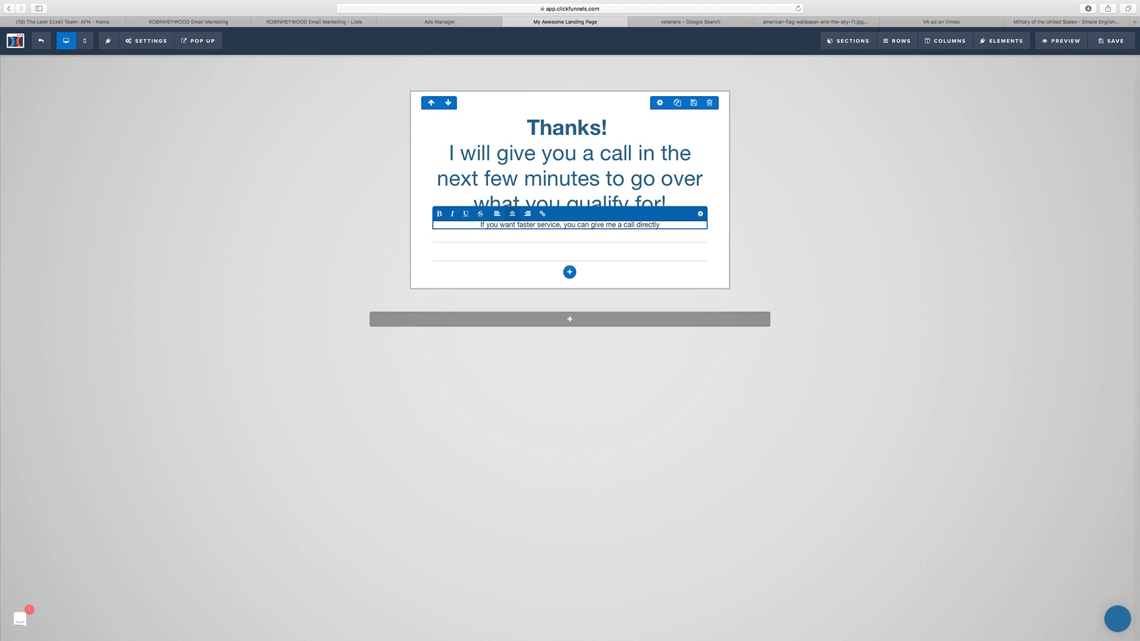
text( at)
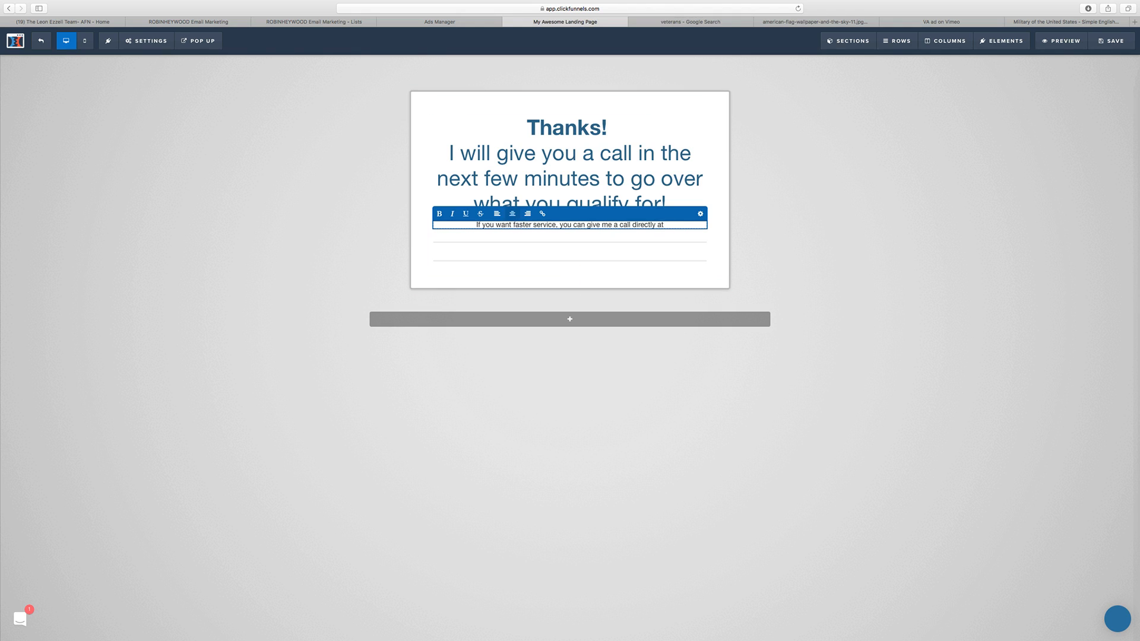
Step: Paste the contact phone number at the end of the sub-headline and make it bold
key(super+Tab)
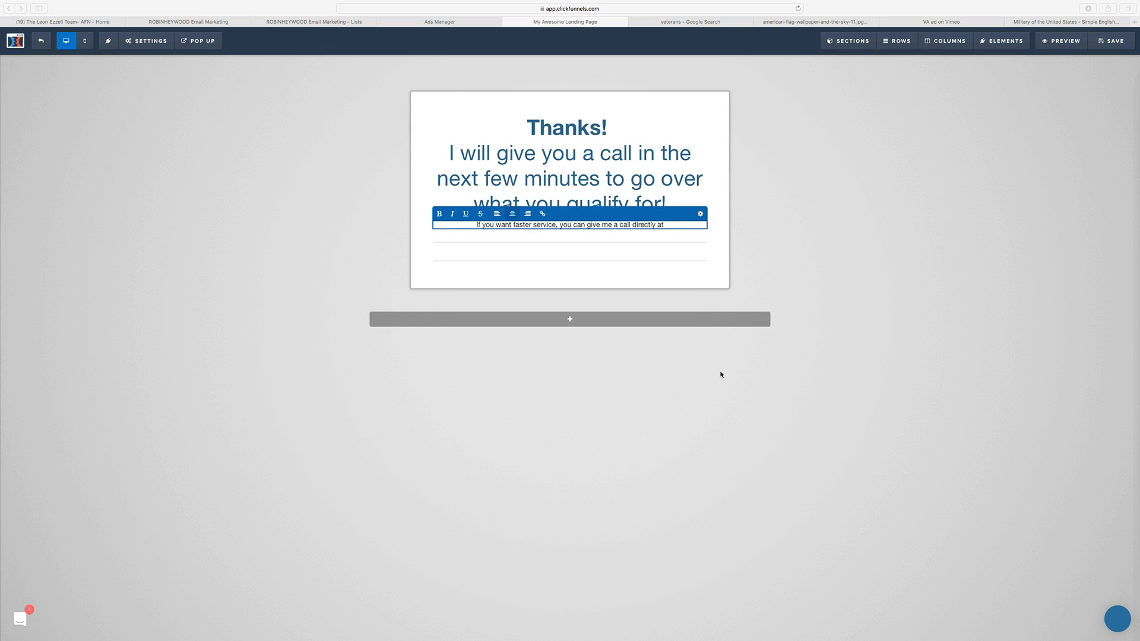
key(super+Tab)
key(super+v)
drag(688, 225, 663, 225)
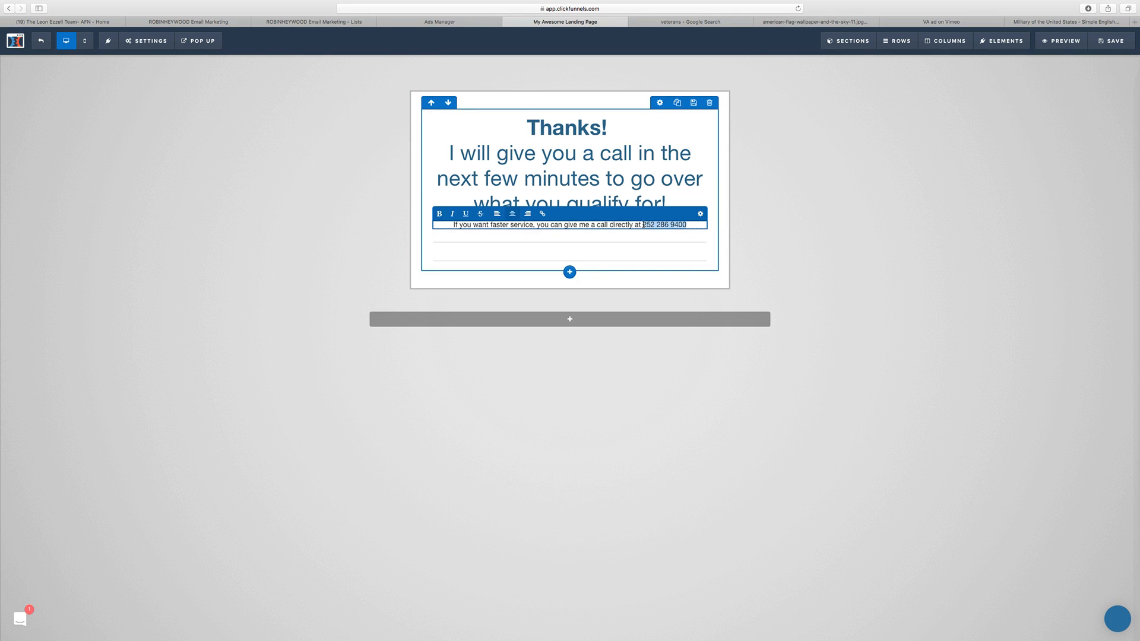
click(440, 214)
click(822, 231)
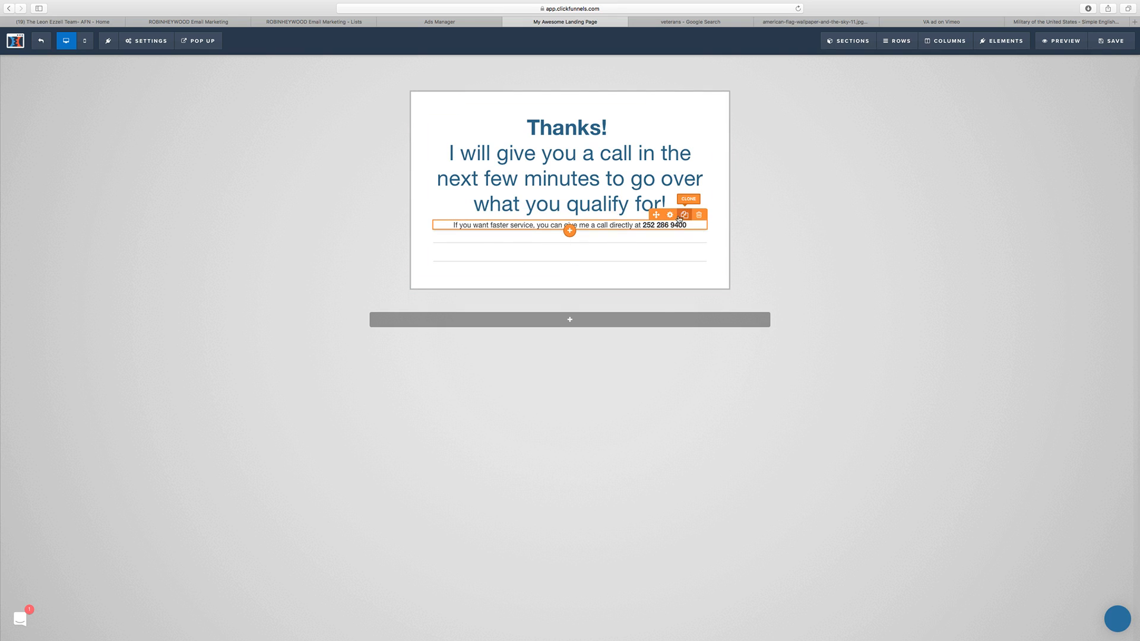
Step: Increase the sub-headline's font size and delete the lower divider line beneath it
click(670, 215)
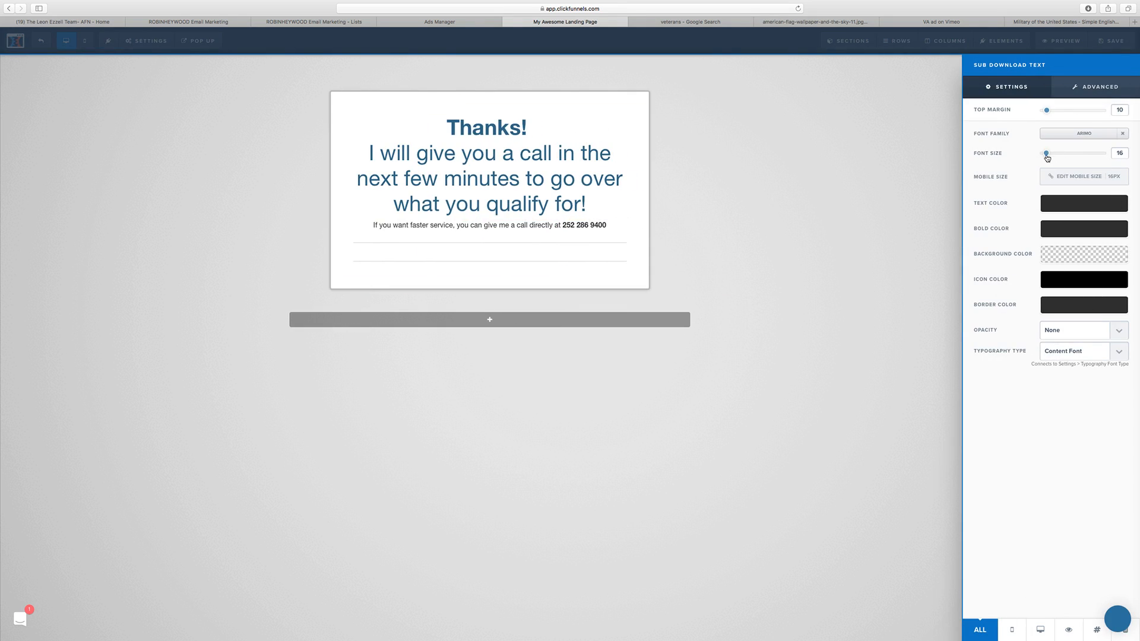
drag(1046, 154, 1058, 157)
click(907, 217)
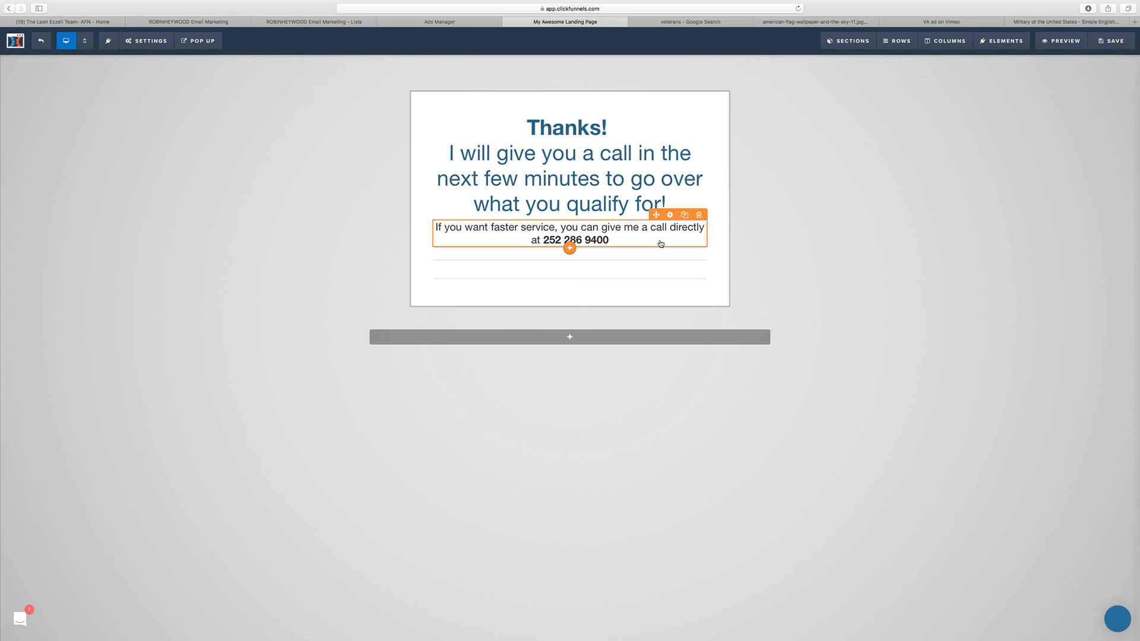
click(700, 270)
click(655, 334)
Step: Switch to the team's Facebook page, open its profile picture, and save the image to Downloads
click(118, 21)
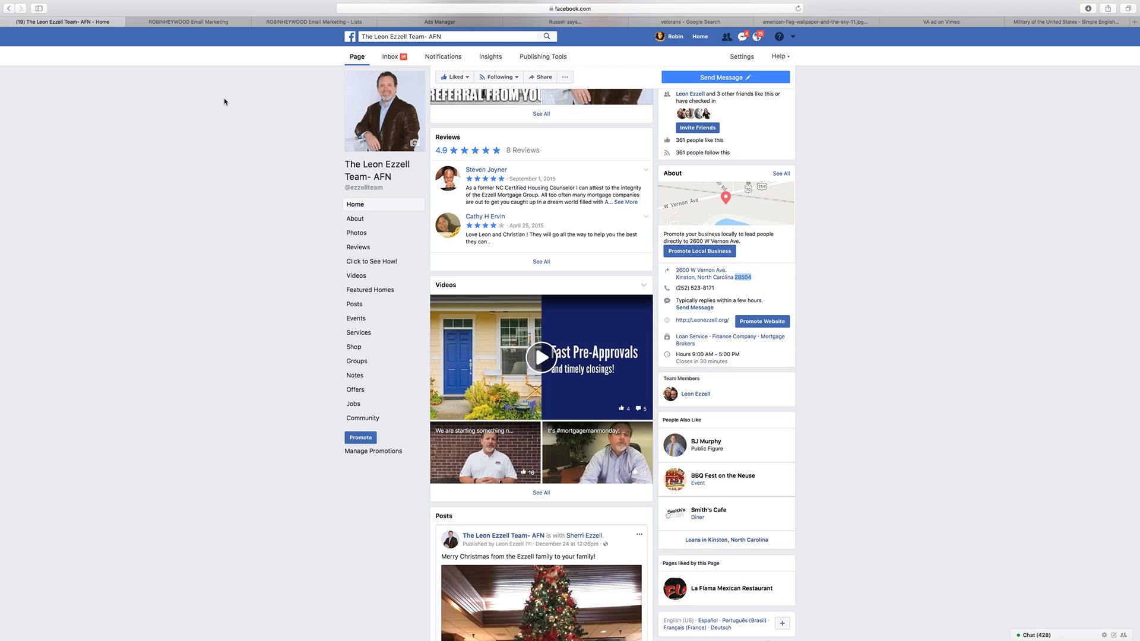
click(410, 94)
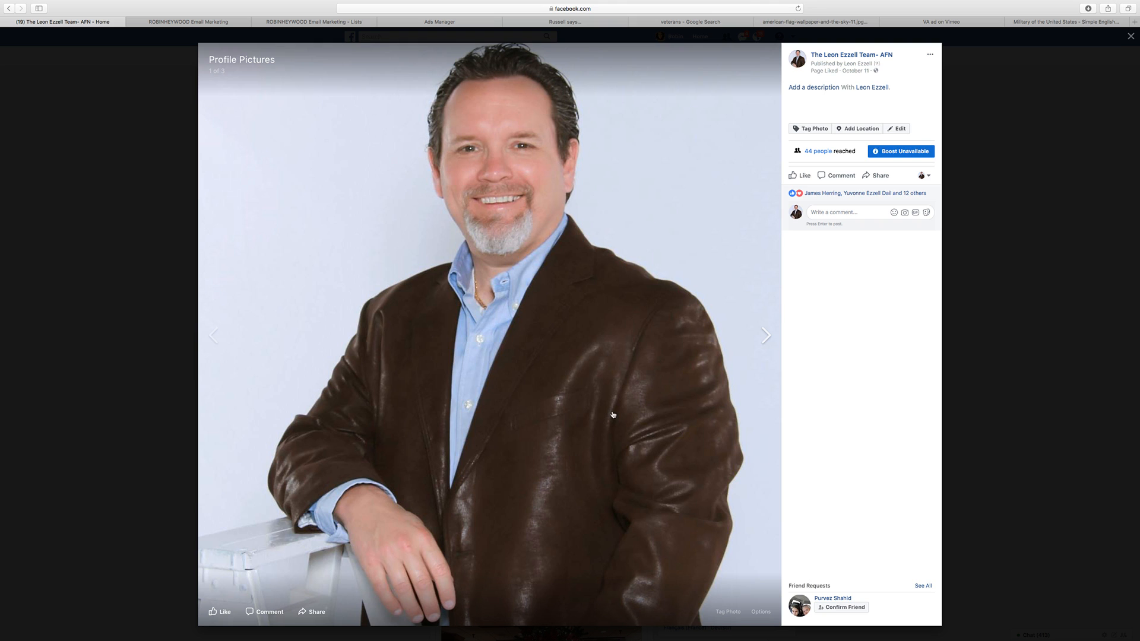
right_click(567, 193)
click(616, 216)
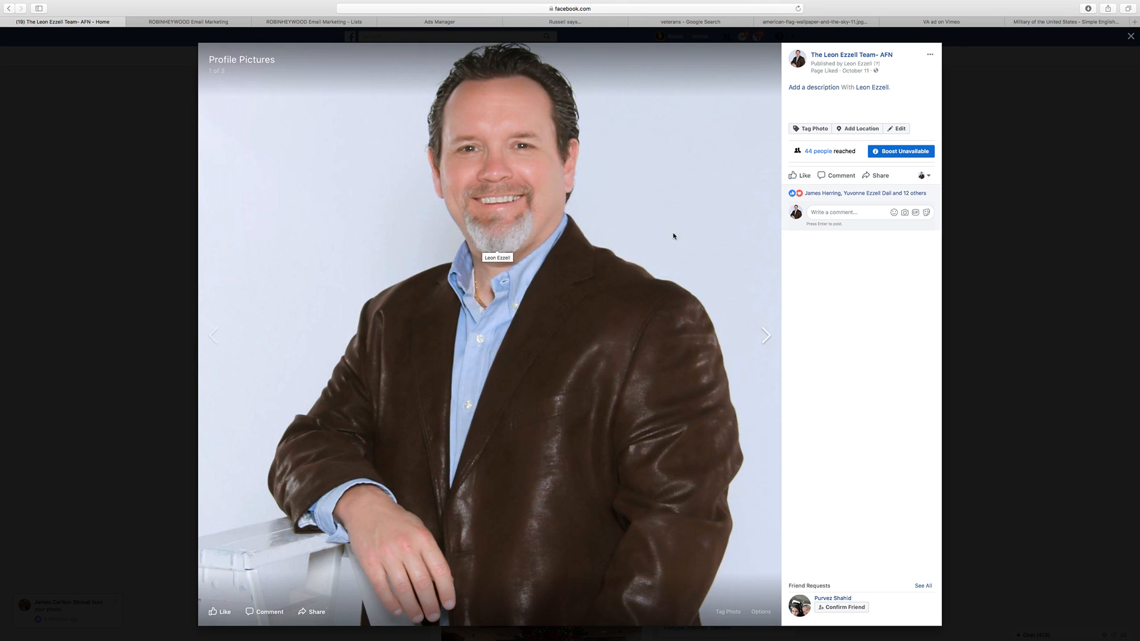
Step: Browse the Facebook page's other profile pictures and close the photo viewer
click(766, 335)
click(766, 335)
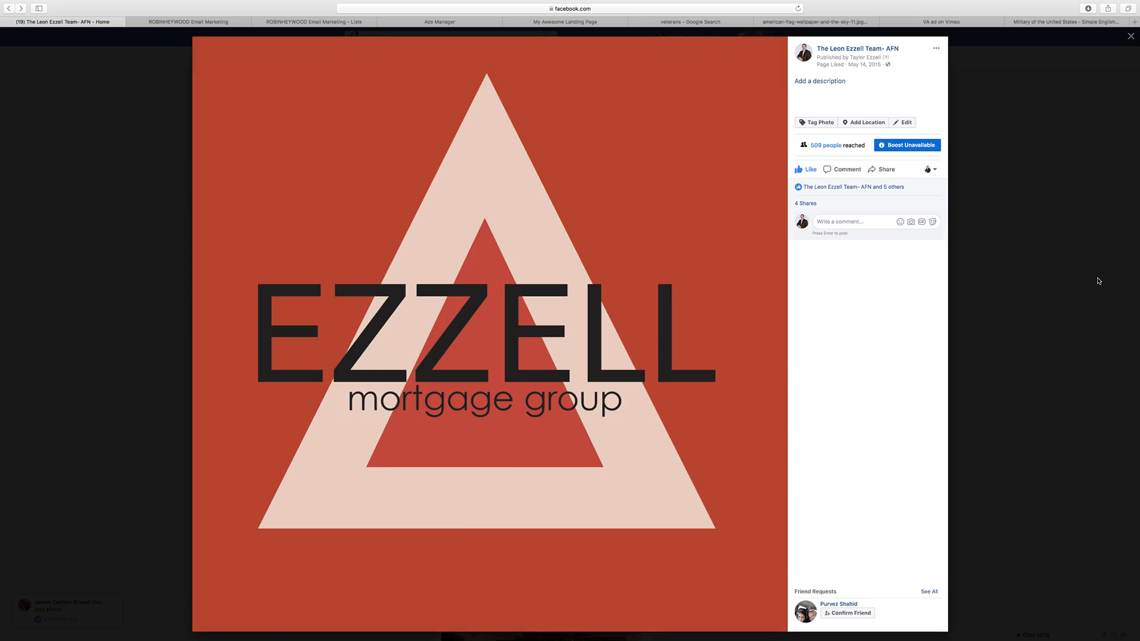
click(1097, 279)
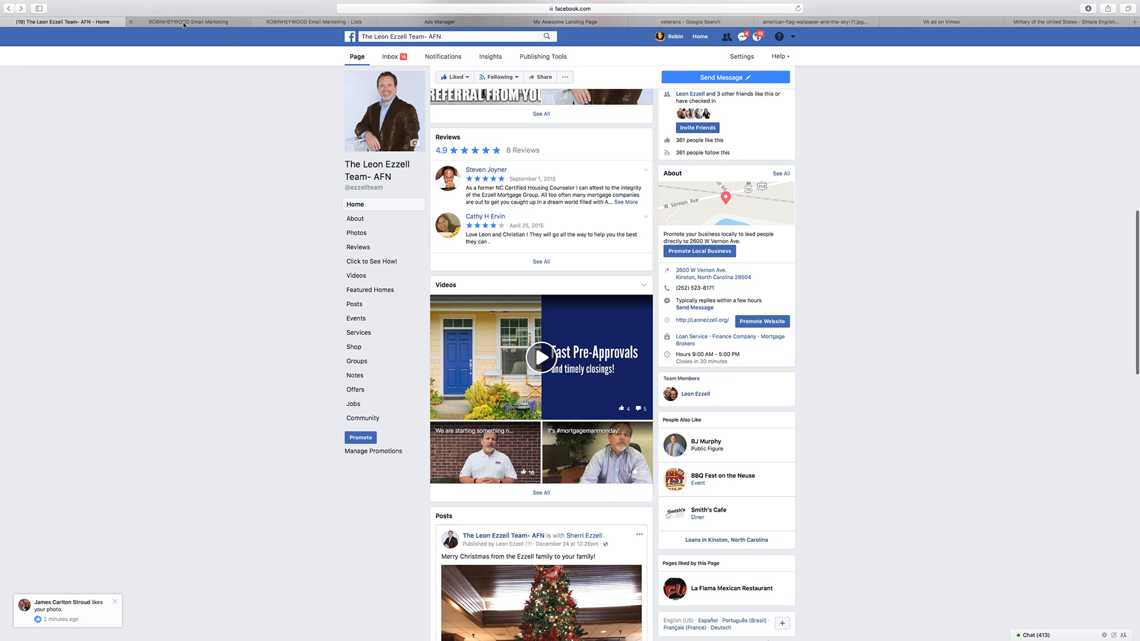
Step: Return to the thank-you page in ClickFunnels and set its SEO title to "I'll give you a call shortly!"
click(562, 22)
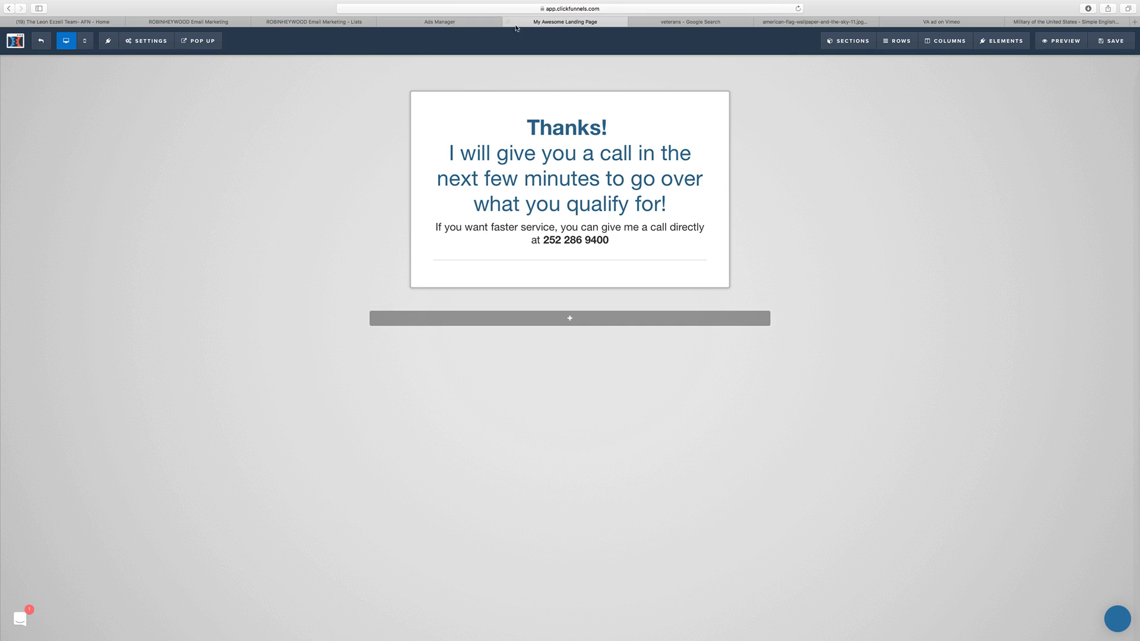
click(146, 40)
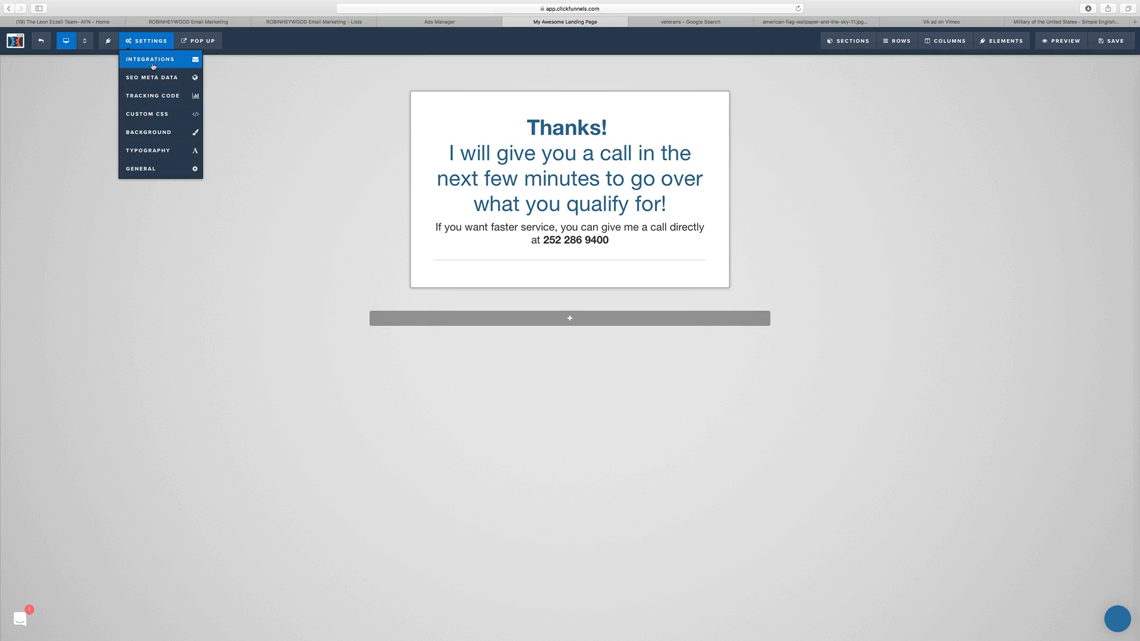
click(152, 55)
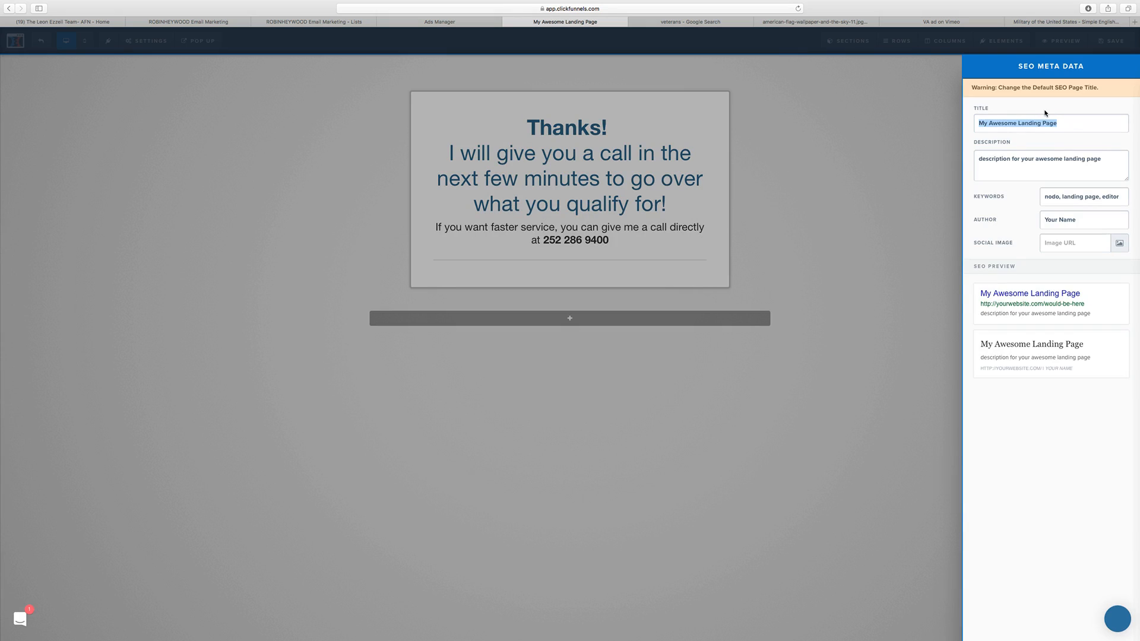
text(I'll g)
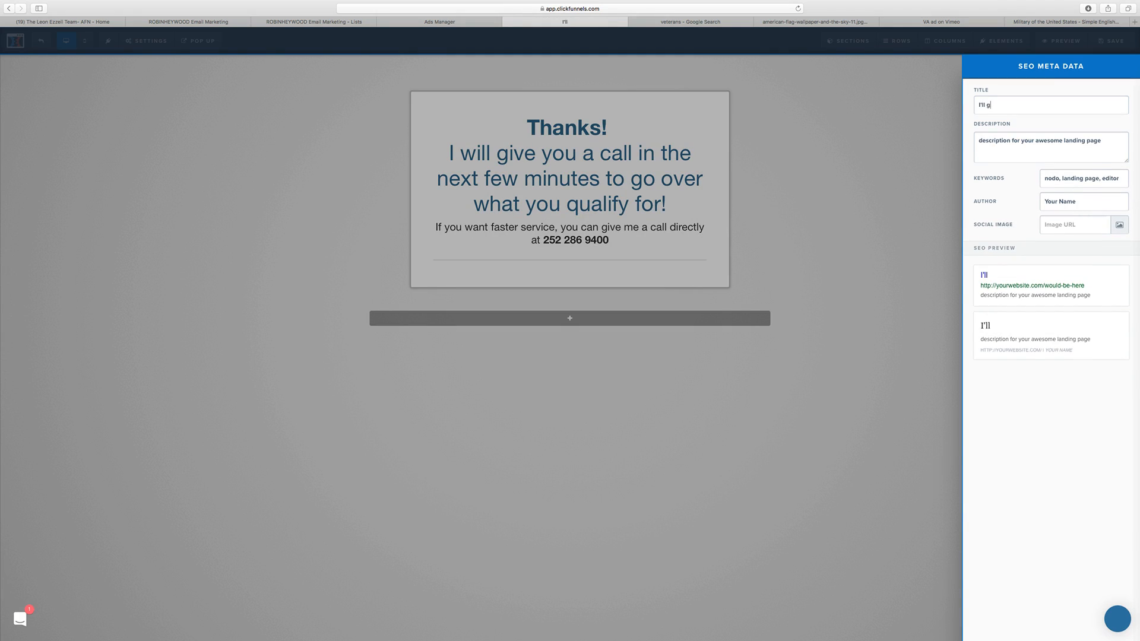
text(ive you a call )
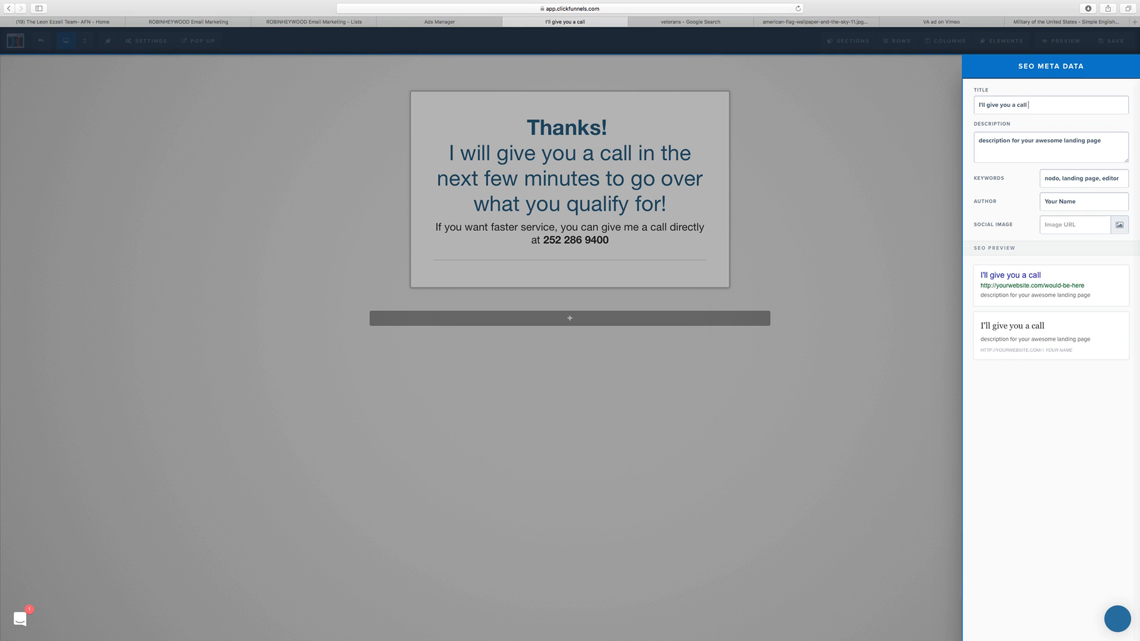
text(shortly!)
click(818, 225)
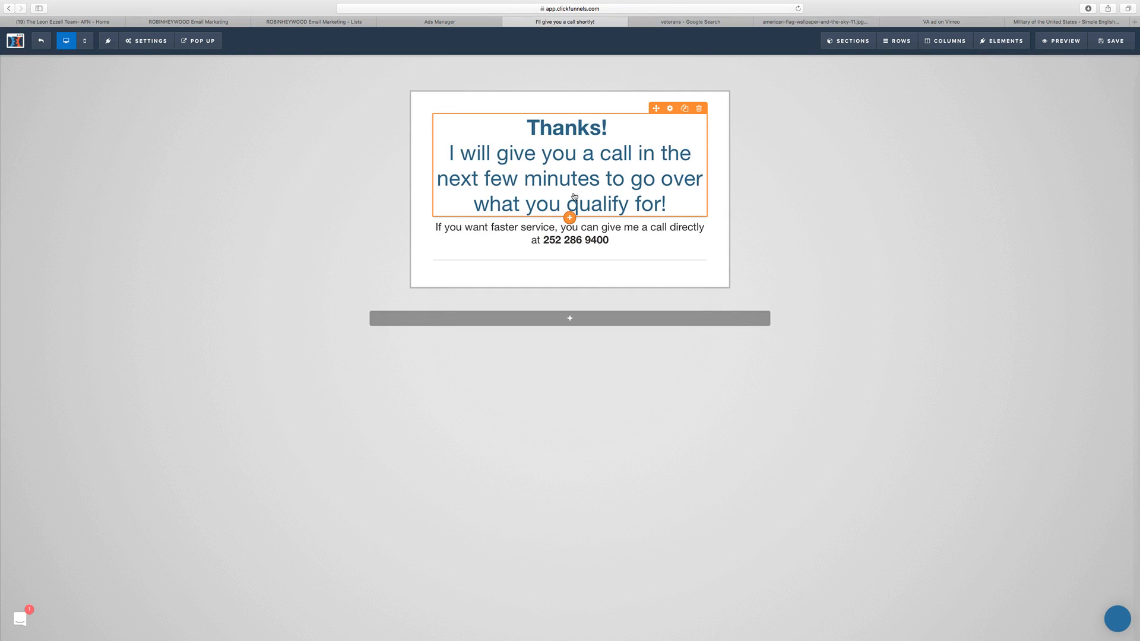
Step: Add an image element between the headline and the sub-headline
click(570, 218)
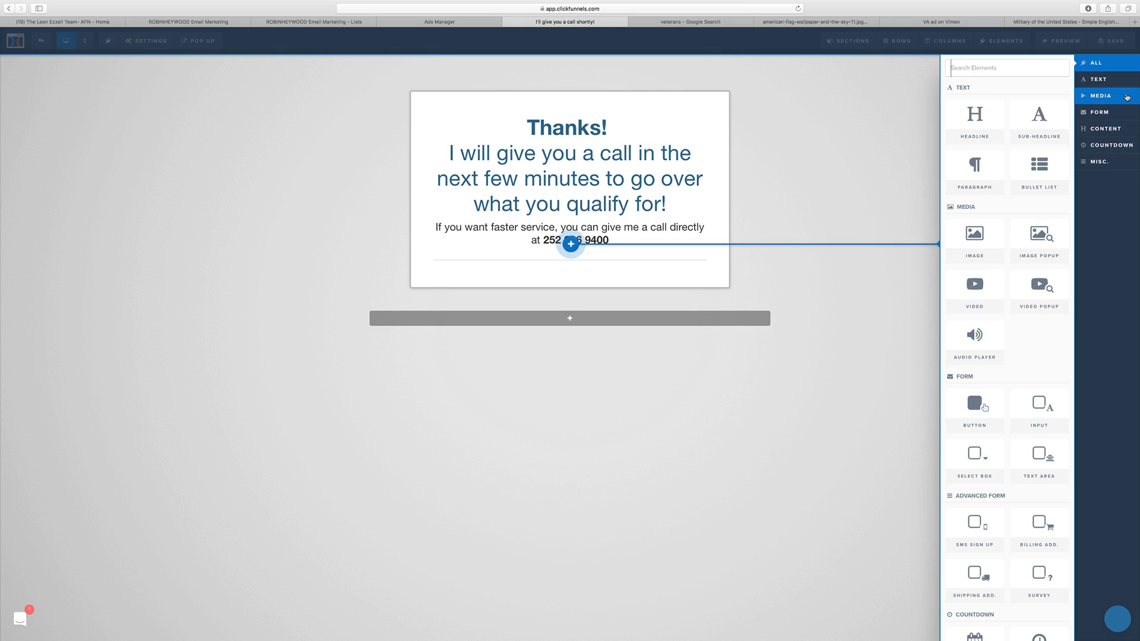
click(1099, 96)
click(988, 137)
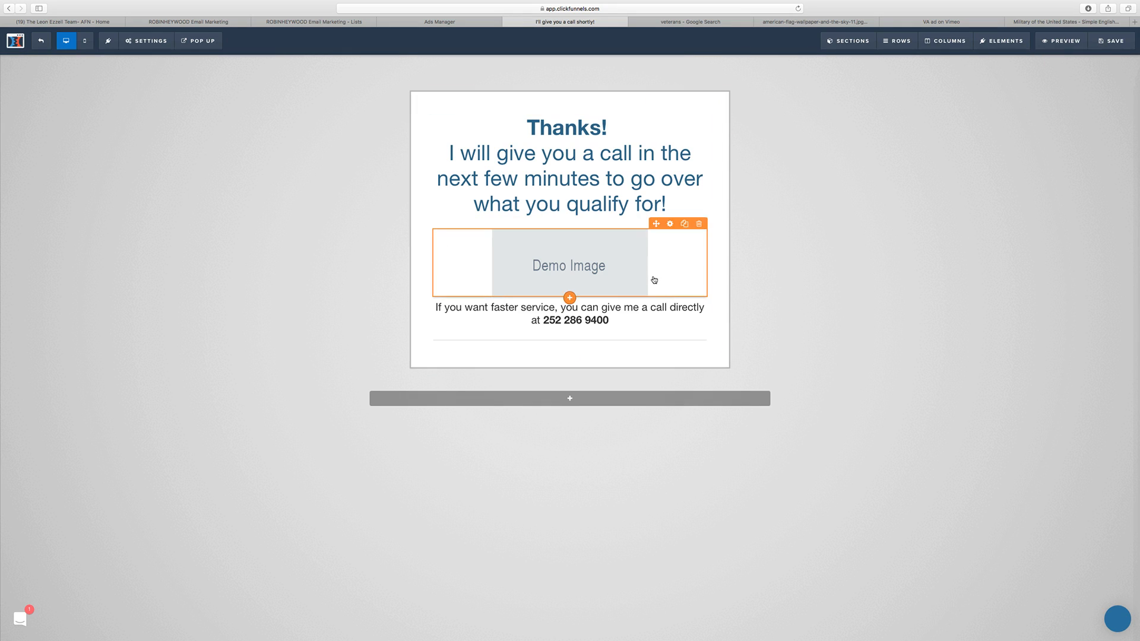
Step: Upload the saved profile photo from Downloads and use it as the picture in the new image element
click(653, 279)
click(1119, 137)
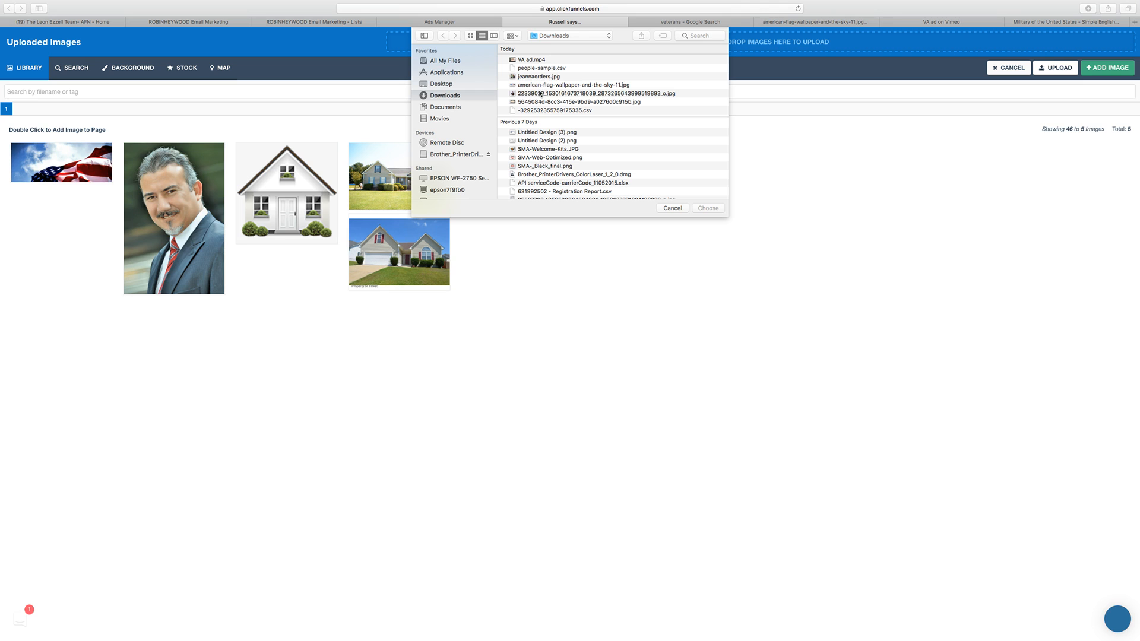
scroll(540, 108, right, 1)
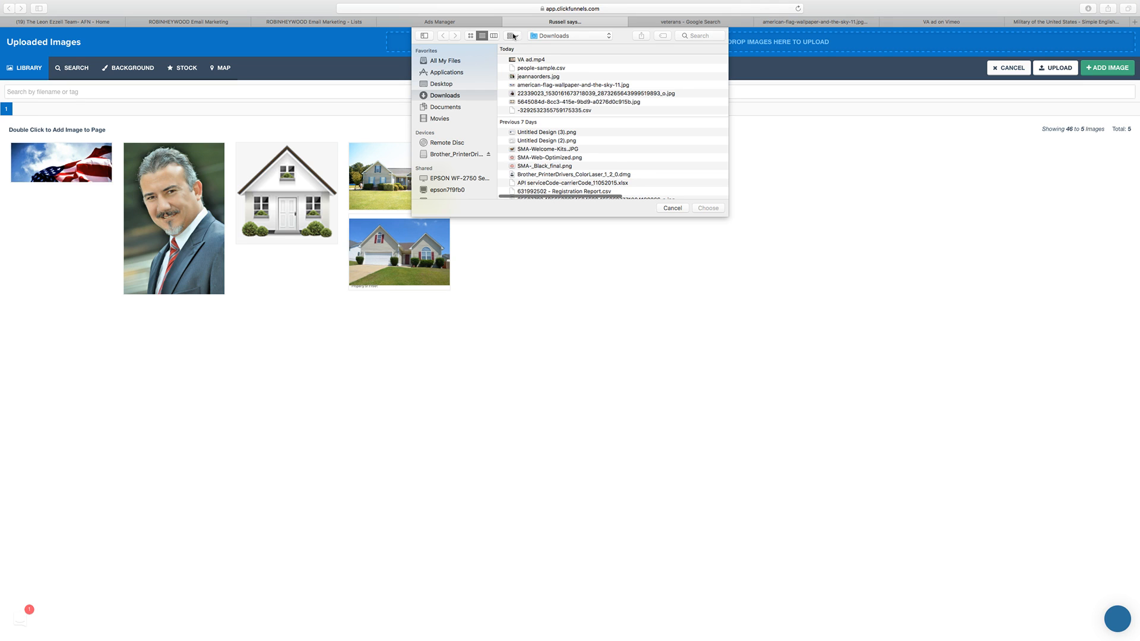
click(470, 36)
click(620, 75)
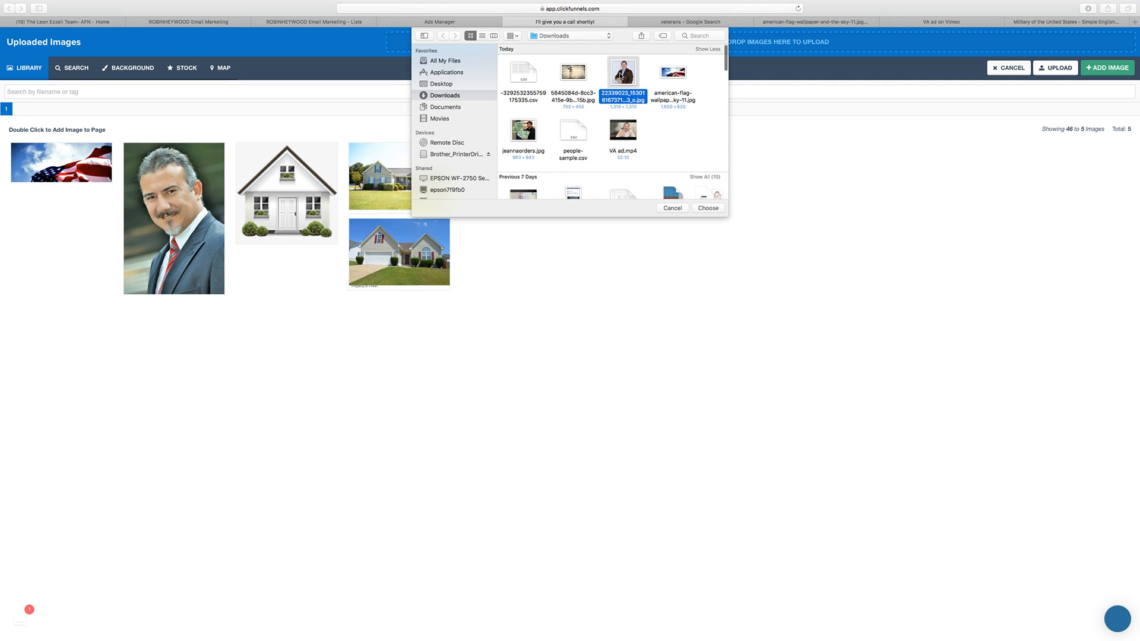
double_click(621, 75)
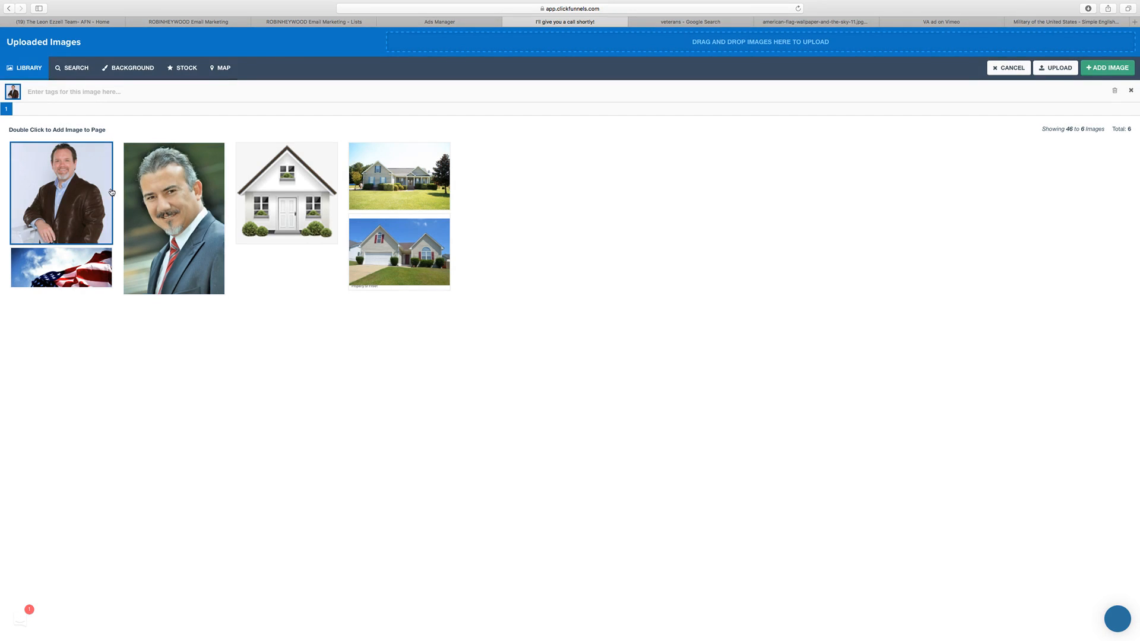
double_click(90, 190)
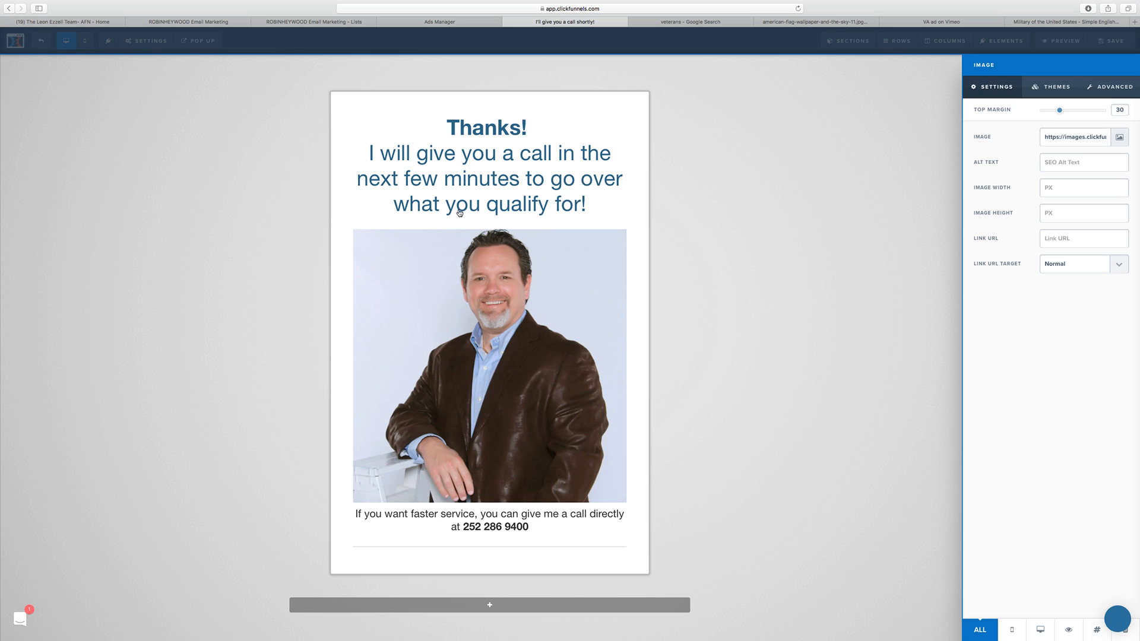
click(742, 271)
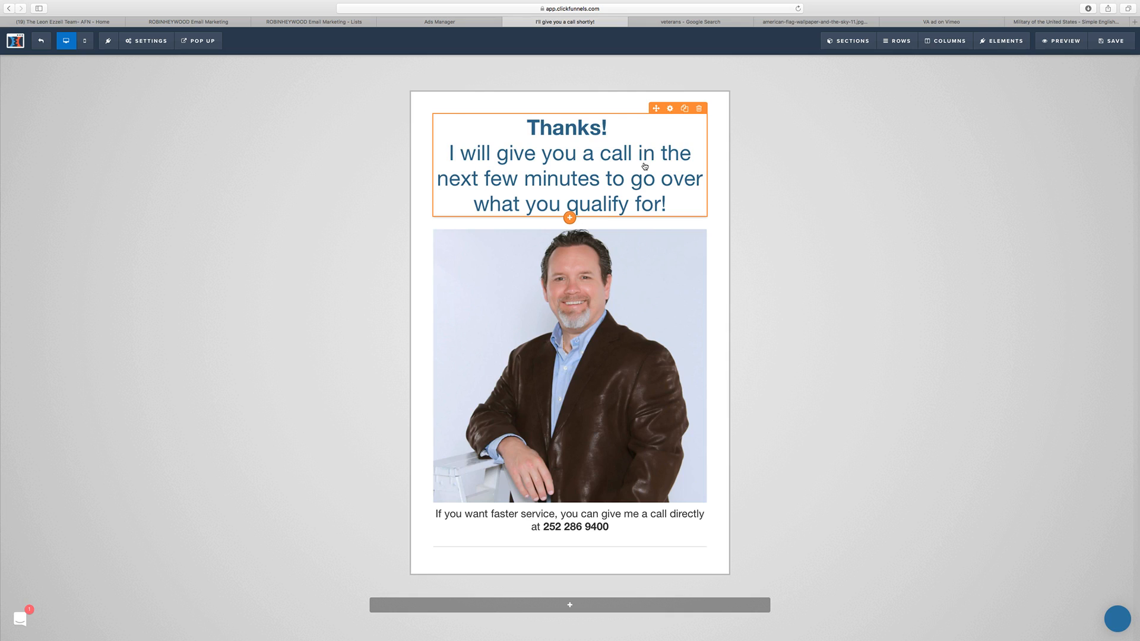
Step: Place the sub-headline above the photo, then duplicate it and move the copy below the photo
drag(589, 385, 585, 260)
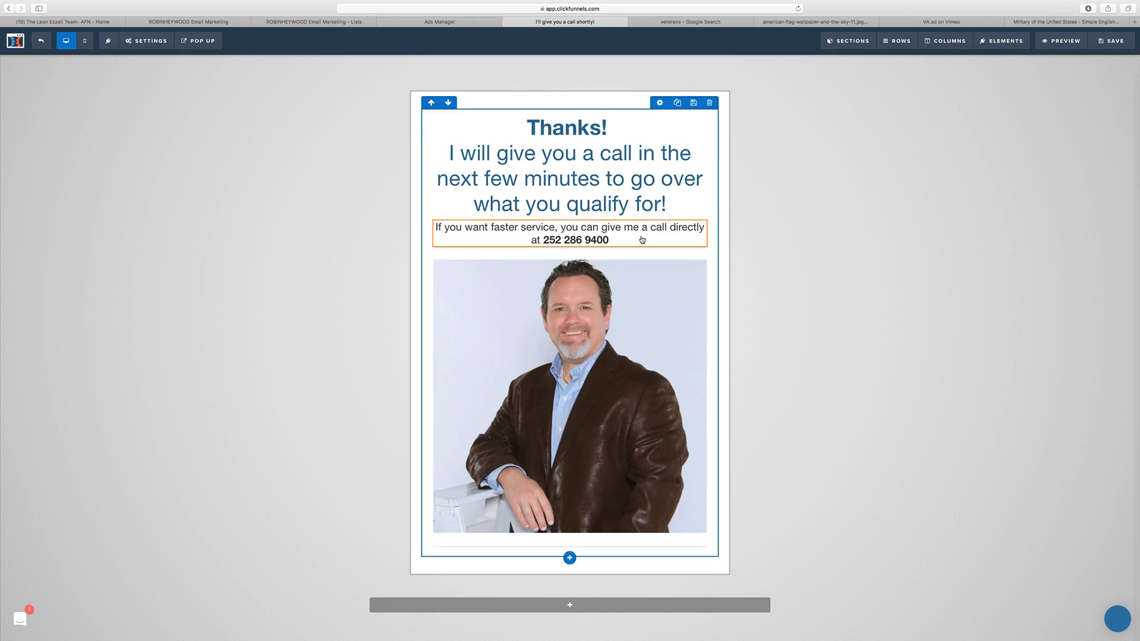
click(684, 215)
drag(635, 240, 575, 541)
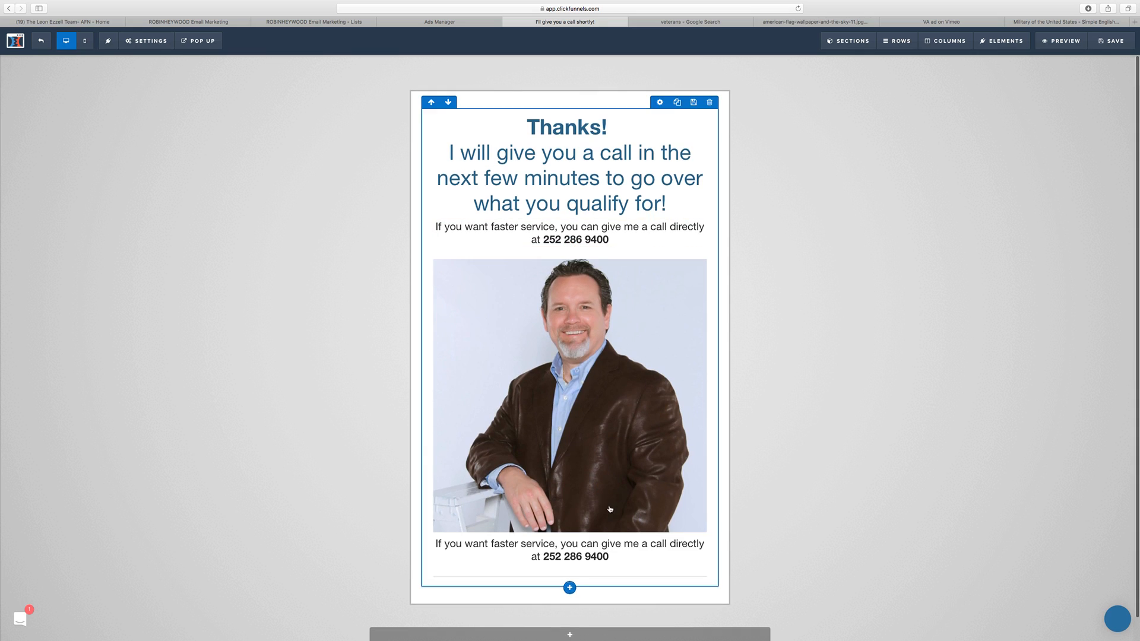
Step: Replace the text below the photo with the loan officer's full name and save the page
triple_click(571, 556)
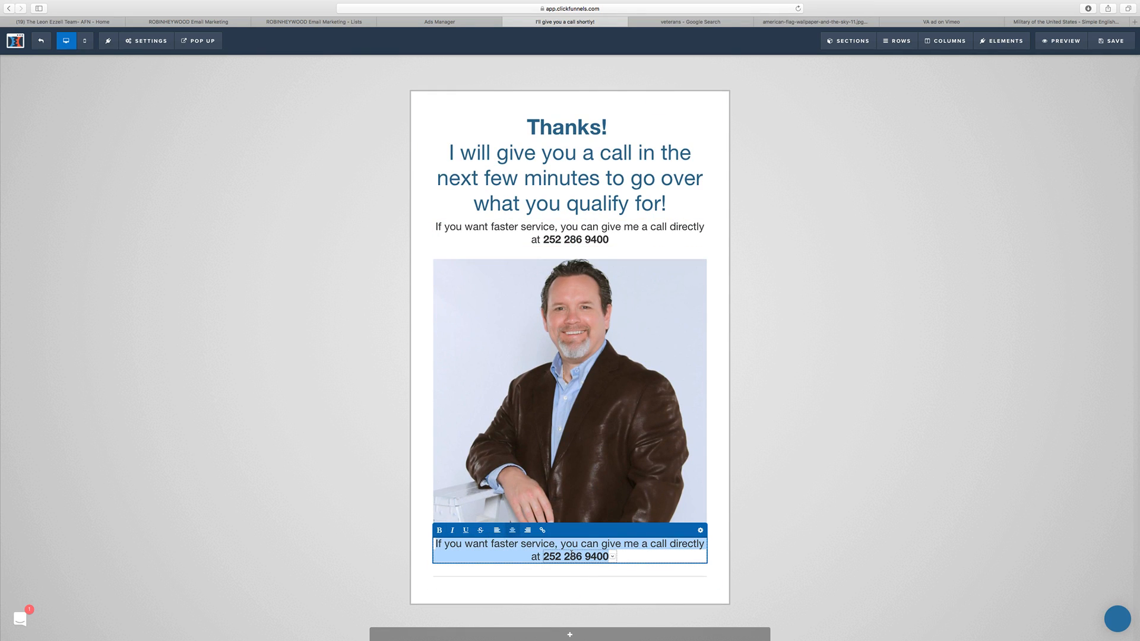
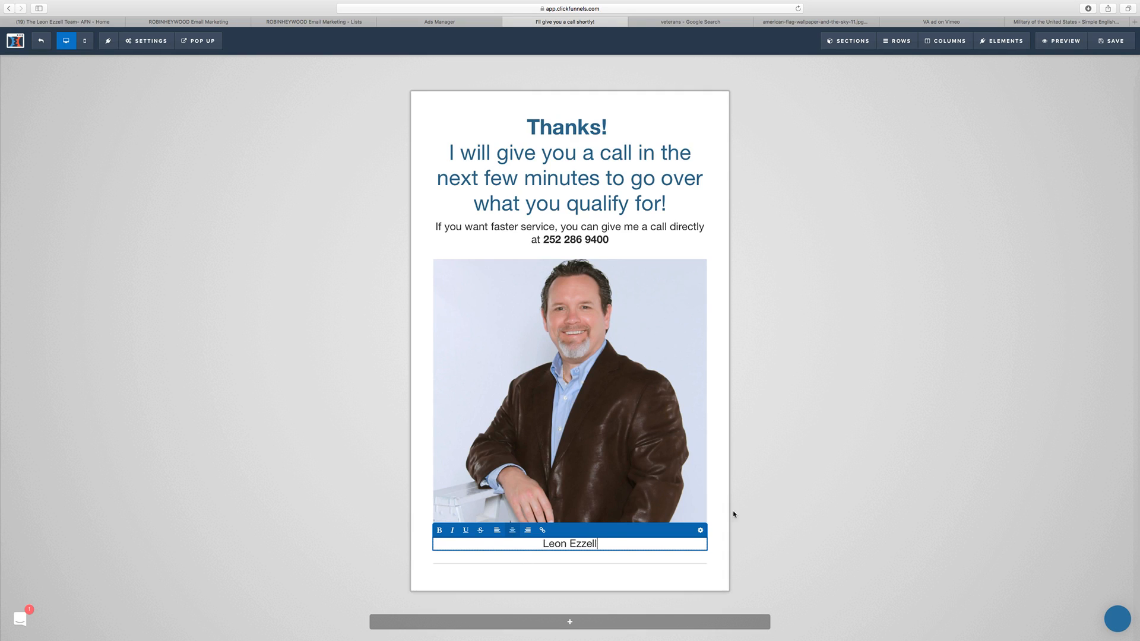
click(758, 534)
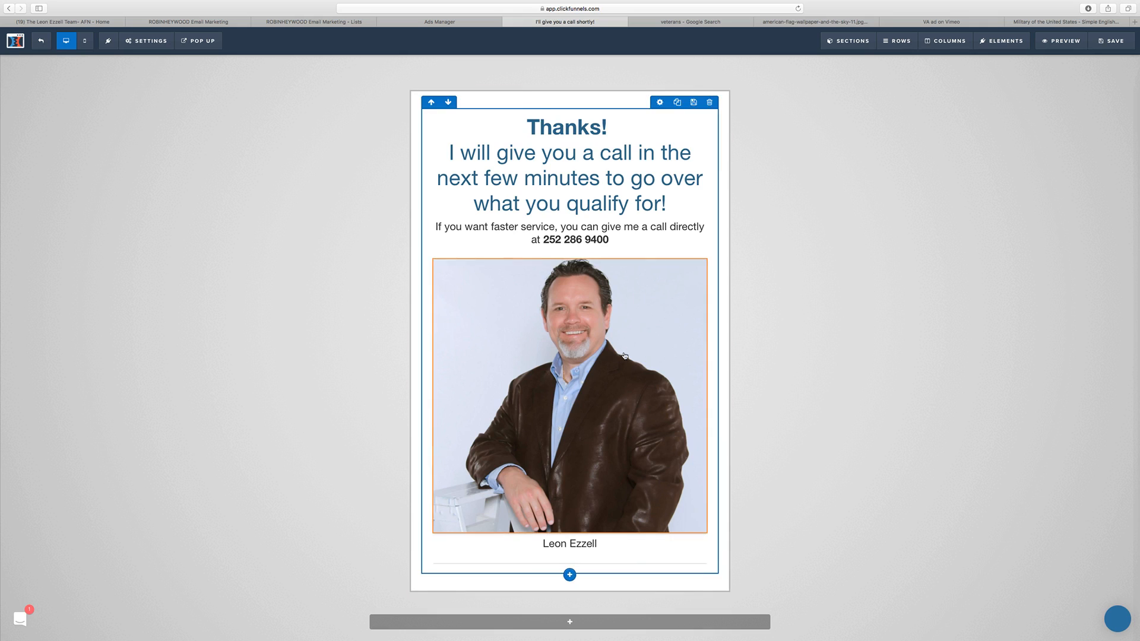
scroll(601, 180, down, 1)
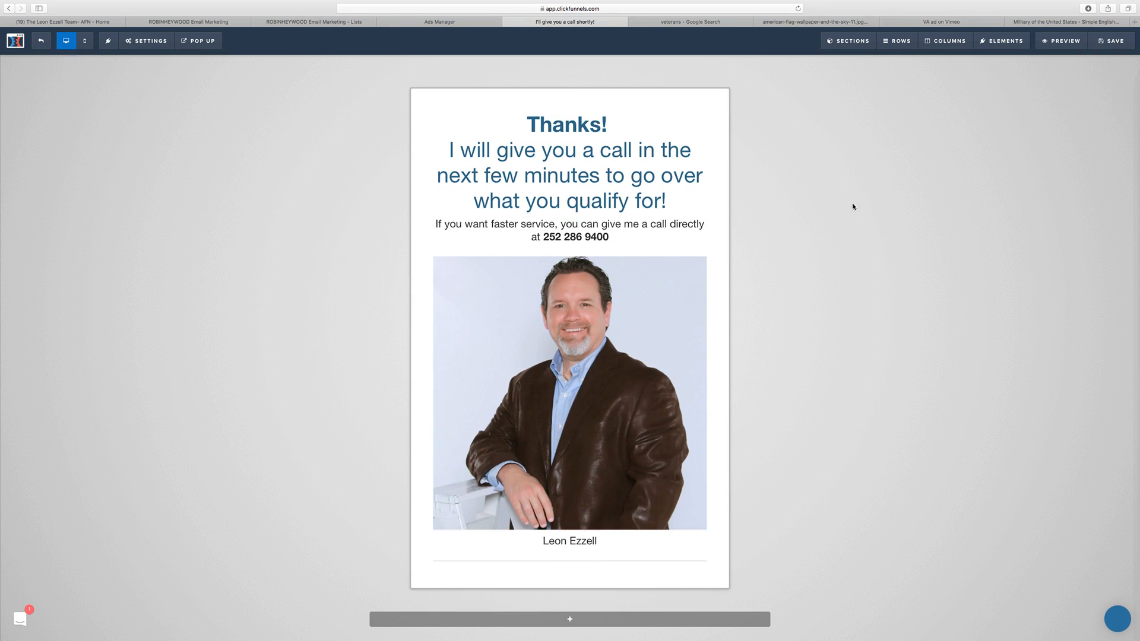
click(1115, 40)
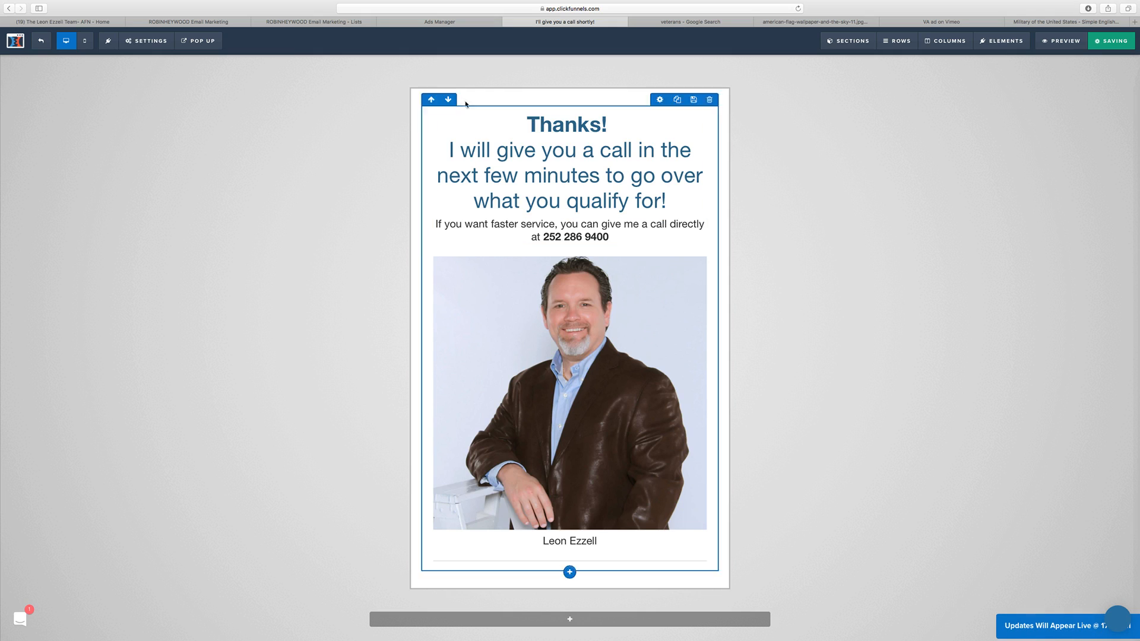
Step: Switch the page to the mobile view and set the headline's mobile size to 24px
click(84, 41)
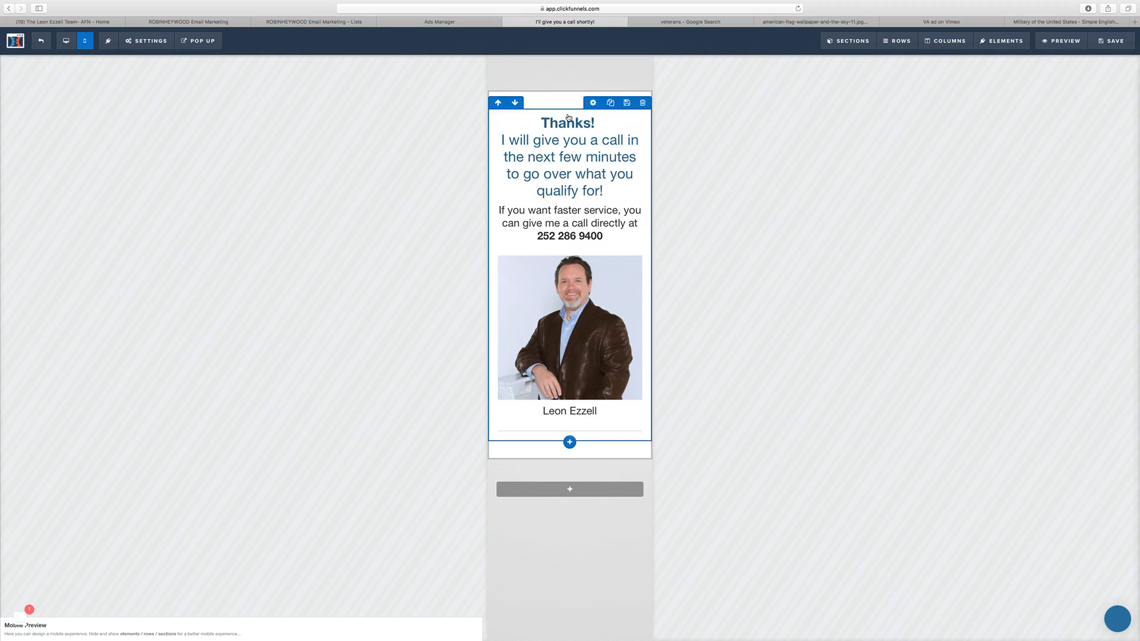
click(594, 125)
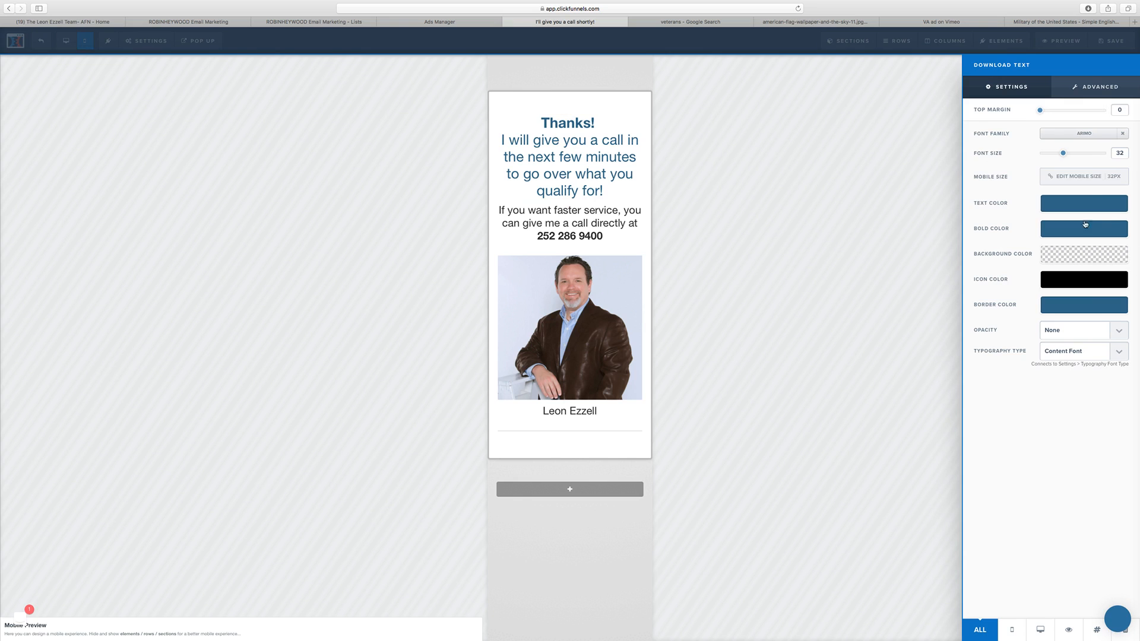
click(1098, 176)
click(1126, 180)
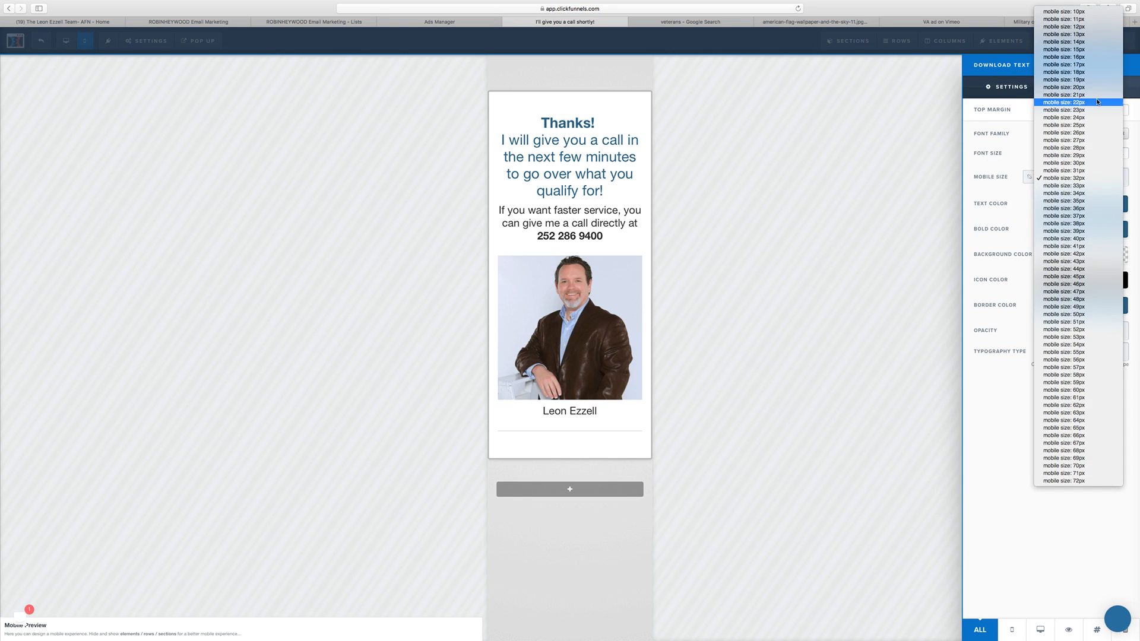
click(1095, 118)
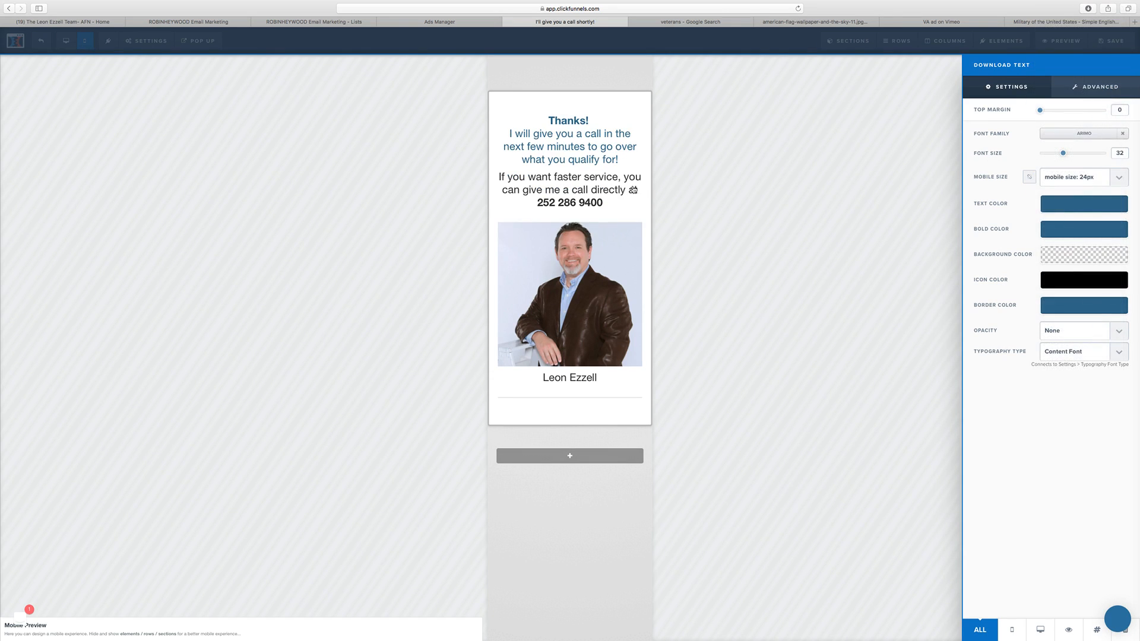
Step: Set the mobile size of the sub-headline with the phone number to 18px
click(616, 191)
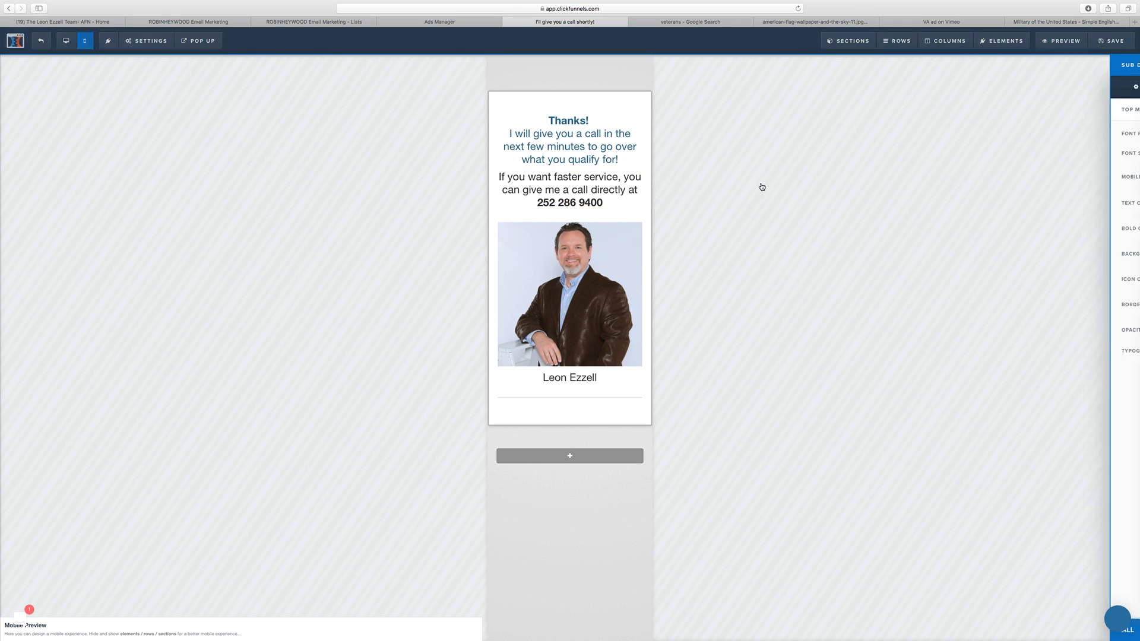
click(1121, 180)
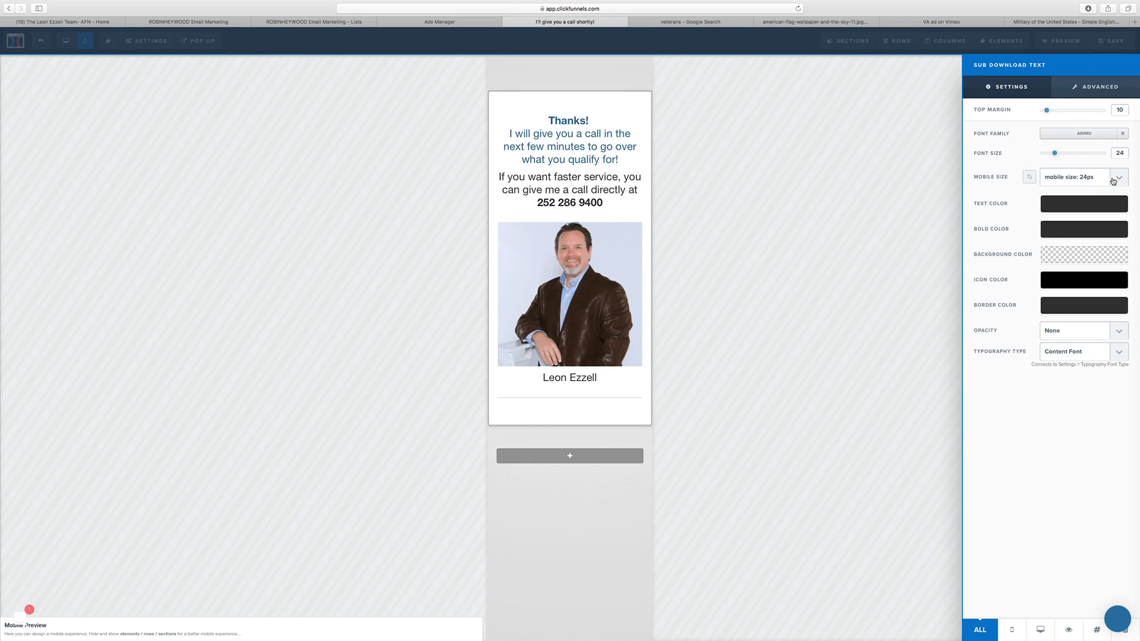
click(1119, 179)
click(1105, 133)
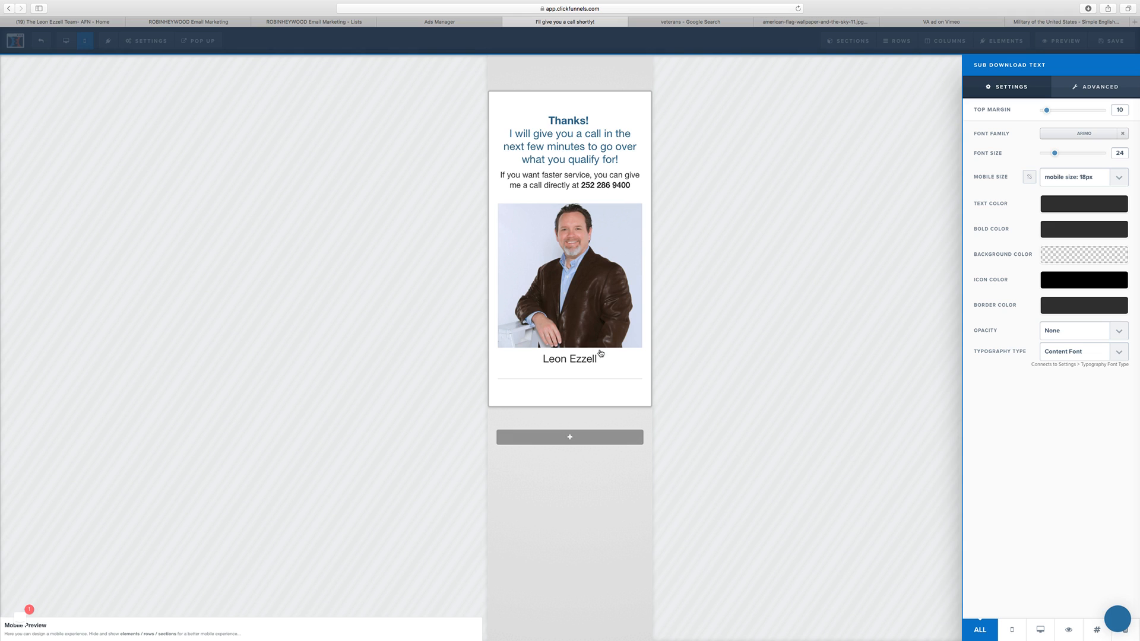
click(756, 226)
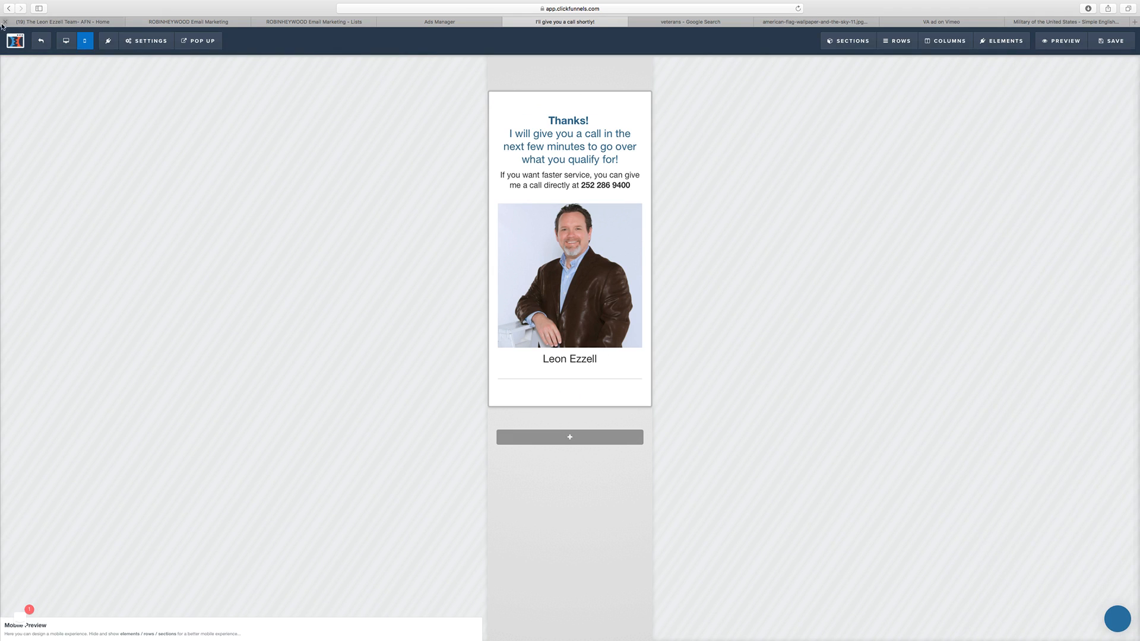
Step: Return to the desktop view, separate the sub-headline's phone number groups with hyphens, and save the page
click(72, 39)
click(586, 240)
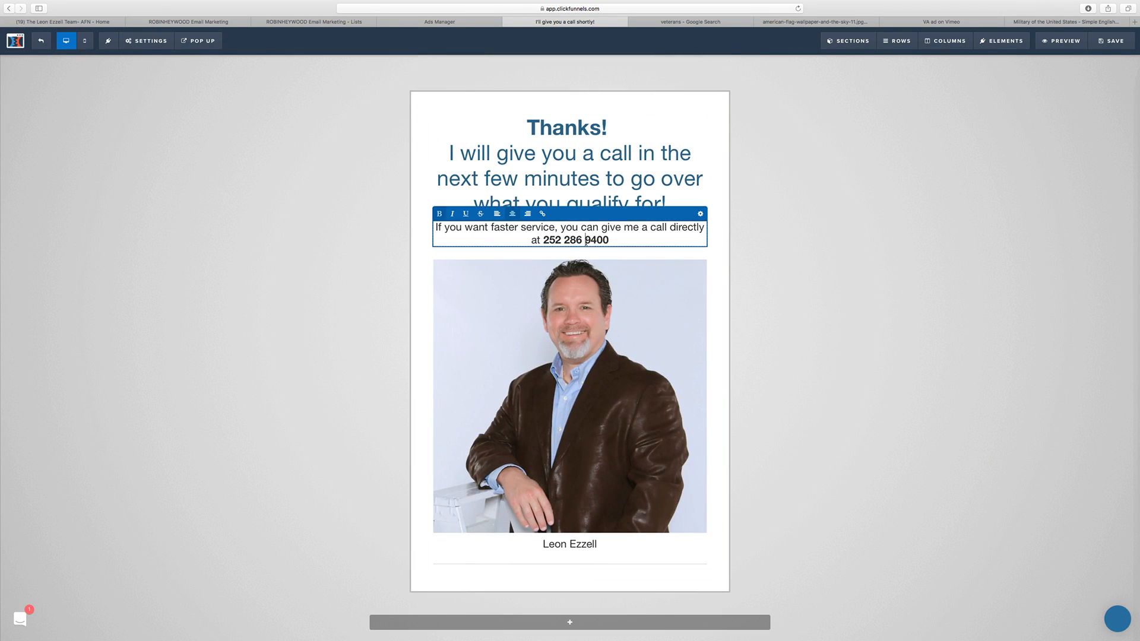
key(BackSpace)
text(-)
key(BackSpace)
text(-)
click(917, 189)
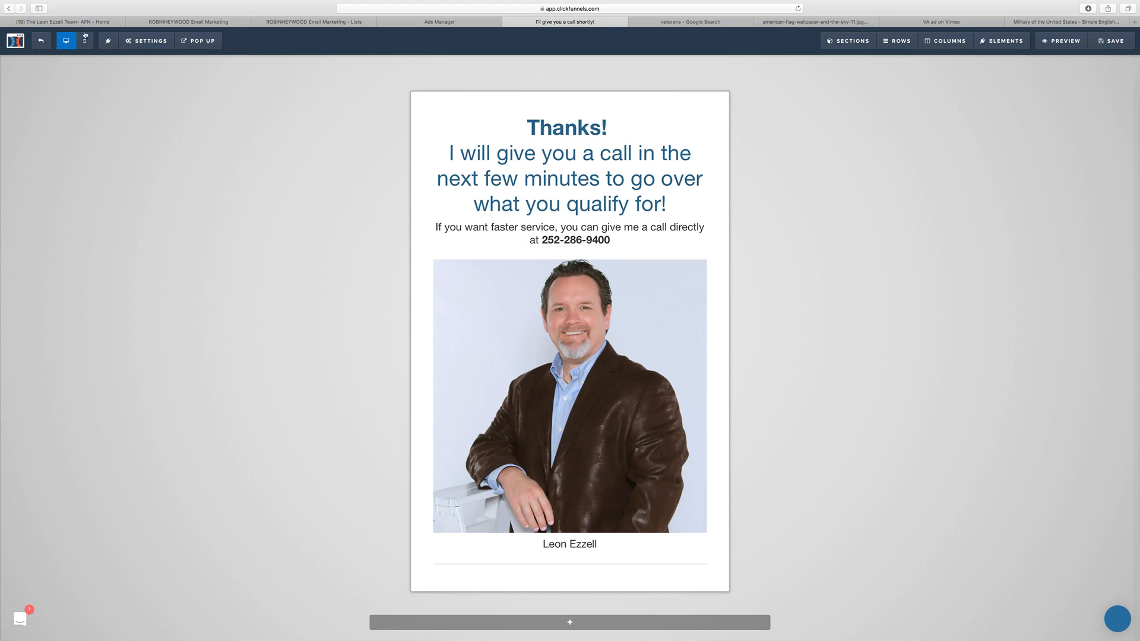
click(1114, 45)
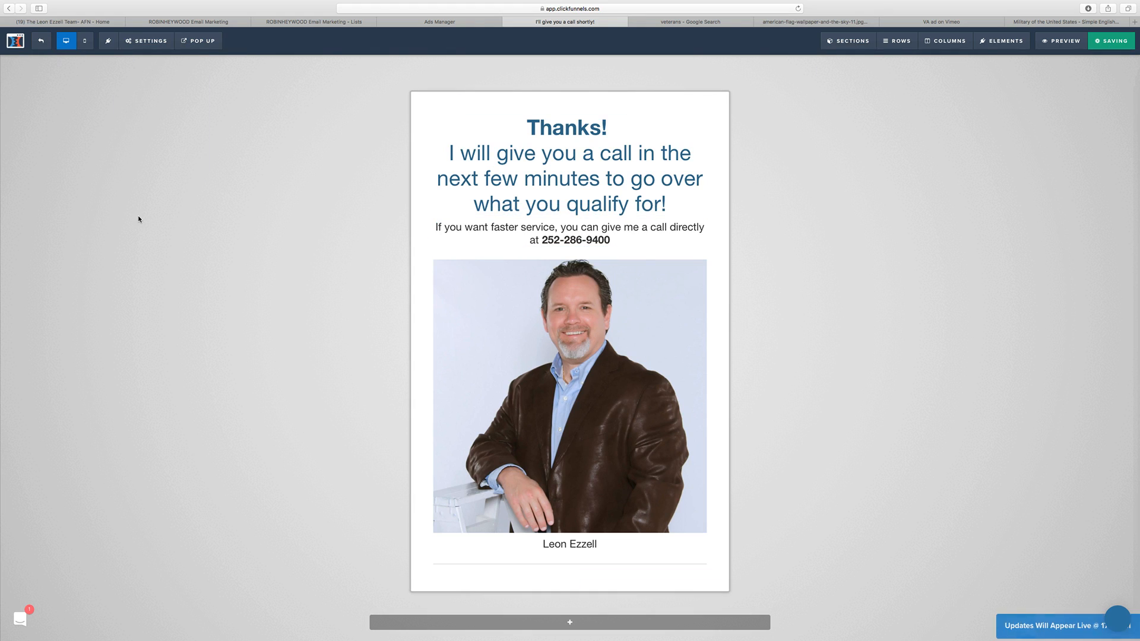
Step: Exit the page editor and update the Thank You funnel step's publishing path to va-thanks, copying the new path
click(47, 47)
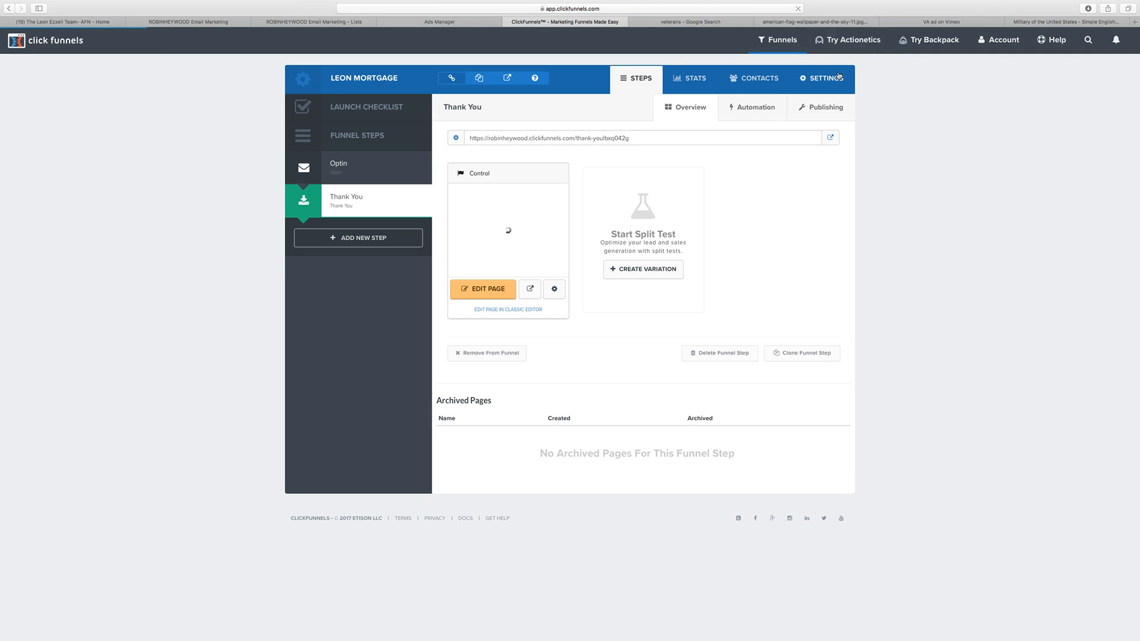
click(826, 107)
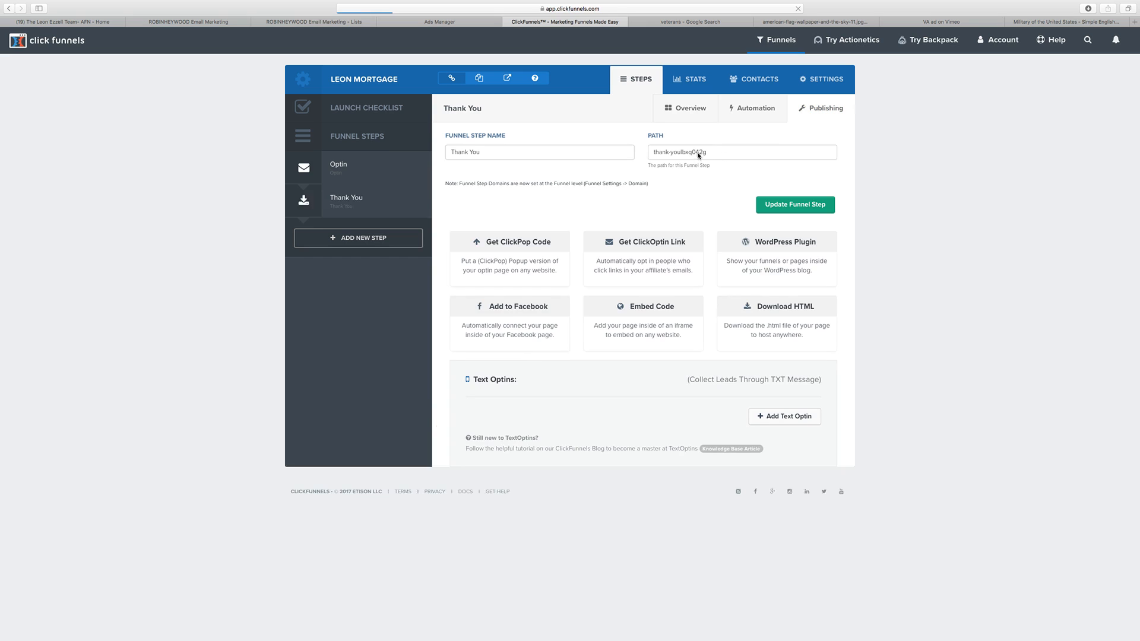
drag(706, 153, 652, 152)
text(va-thanks)
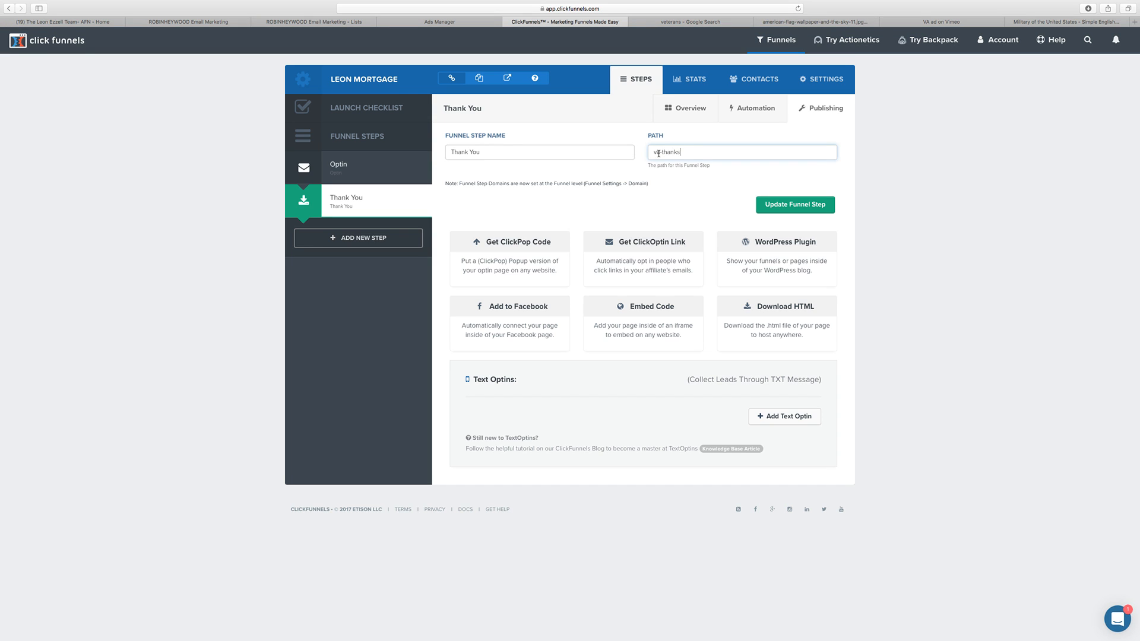
drag(683, 153, 630, 154)
key(super+c)
click(796, 205)
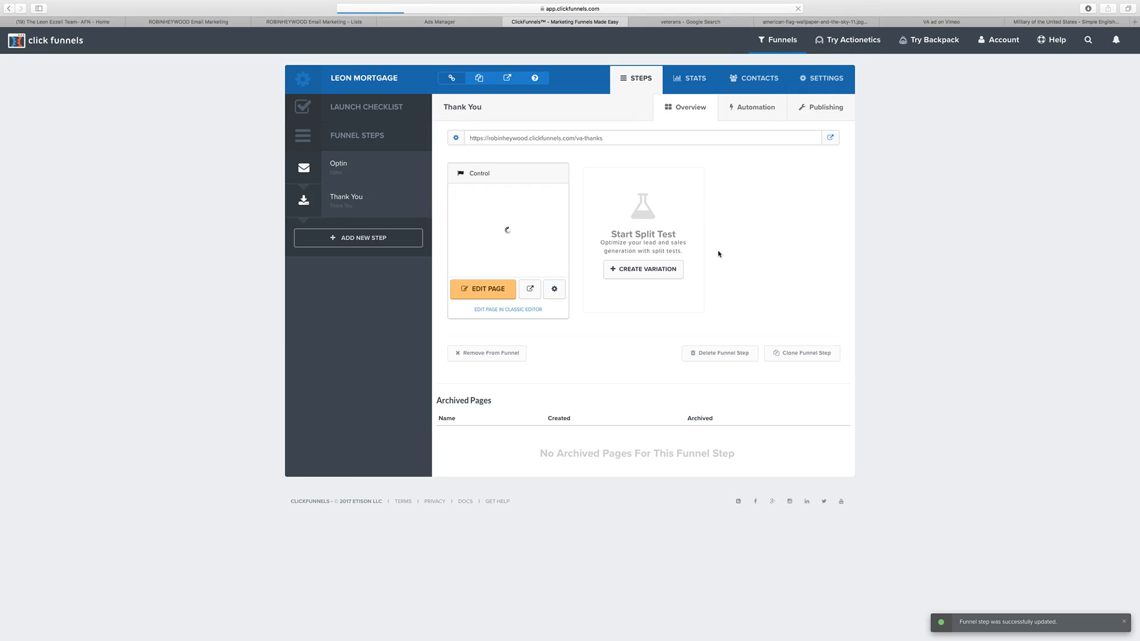
Step: Set the path of the Thank You control page to va-thanks and update the page
click(553, 289)
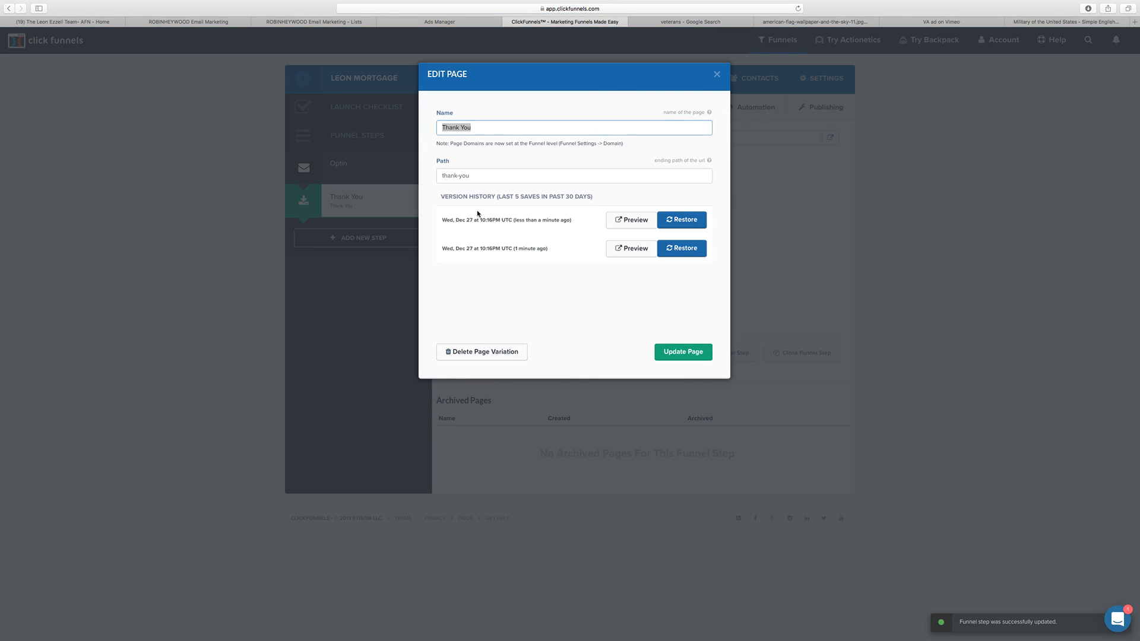
click(496, 169)
key(super+a)
key(super+v)
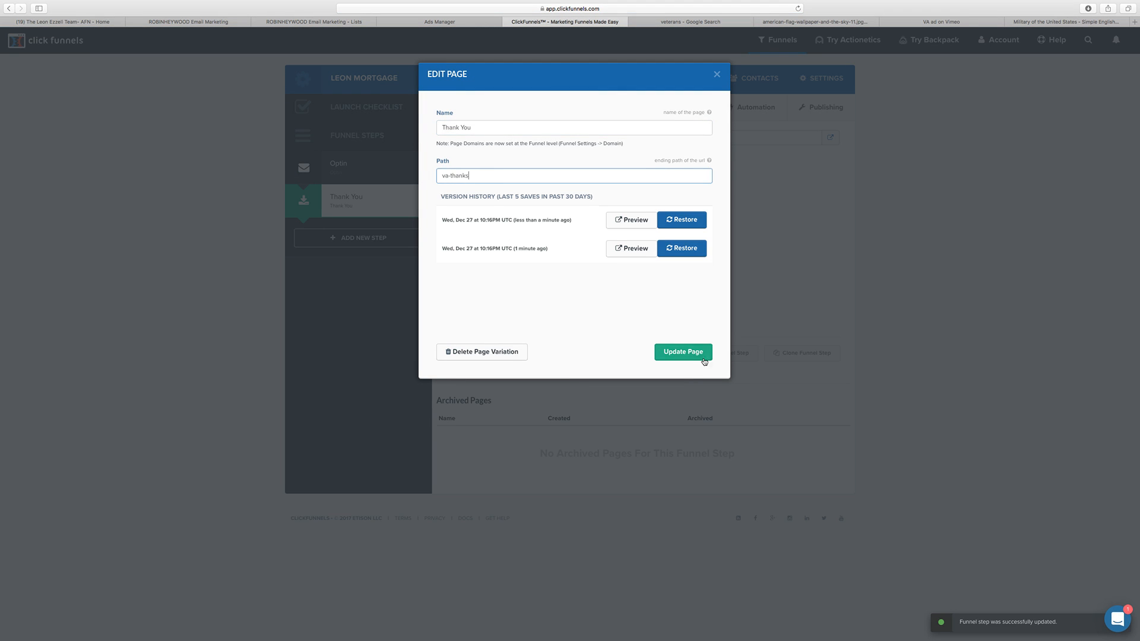
click(696, 355)
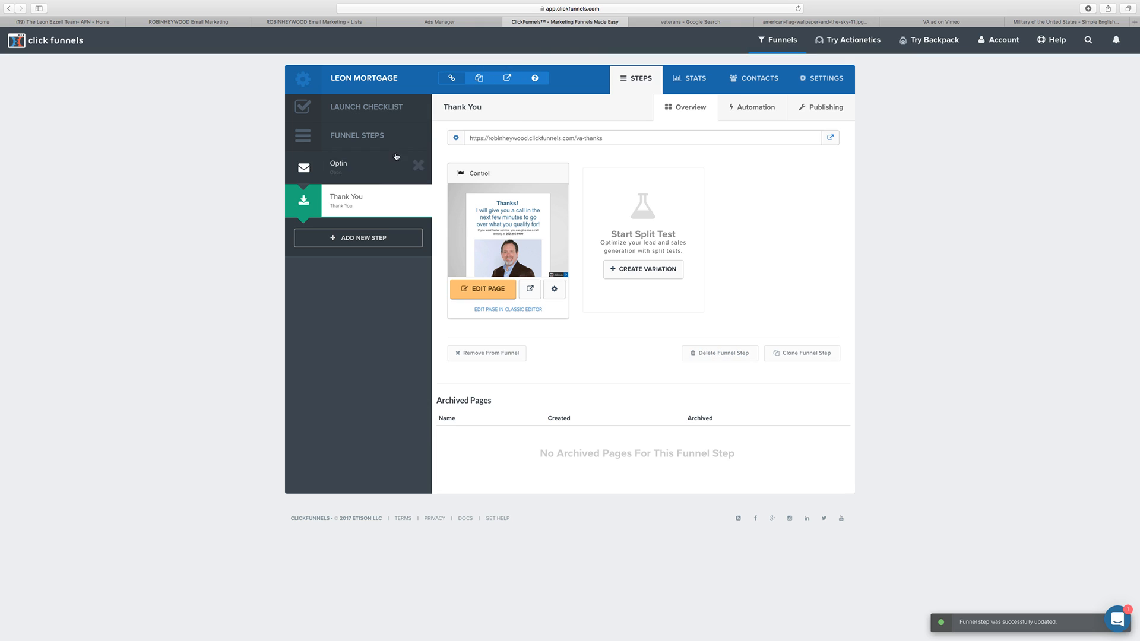
Step: Switch to Facebook Ads Manager and open the Pixels page of Events Manager in its own tab
click(415, 25)
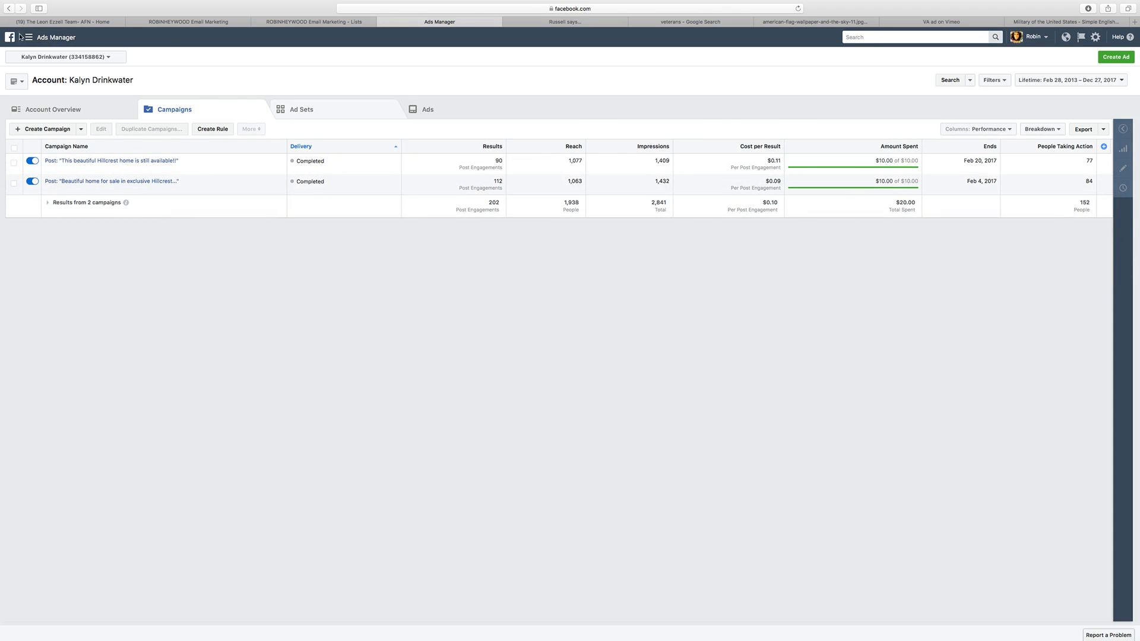
click(39, 42)
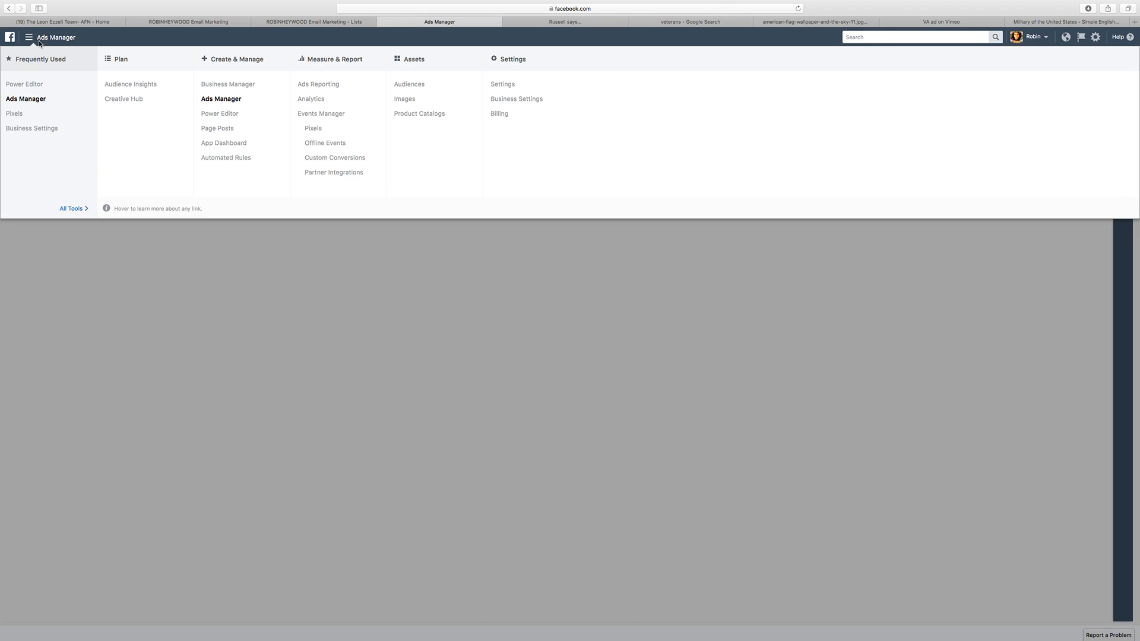
super+click(313, 128)
click(509, 22)
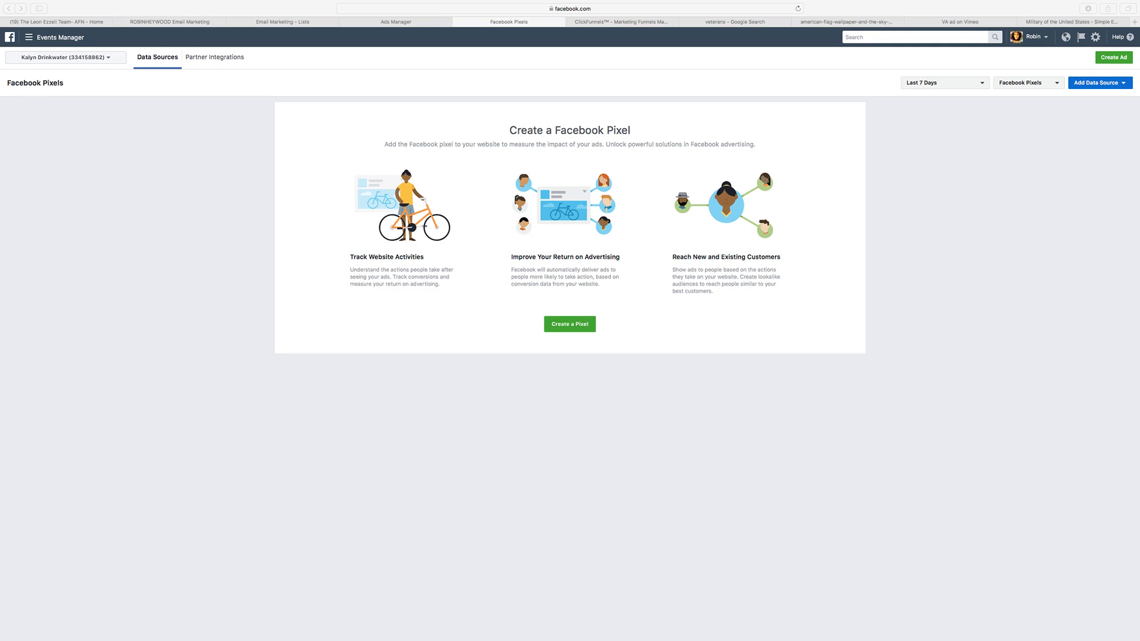
Step: Create a Facebook pixel for the ad account, keeping the suggested pixel name
click(574, 329)
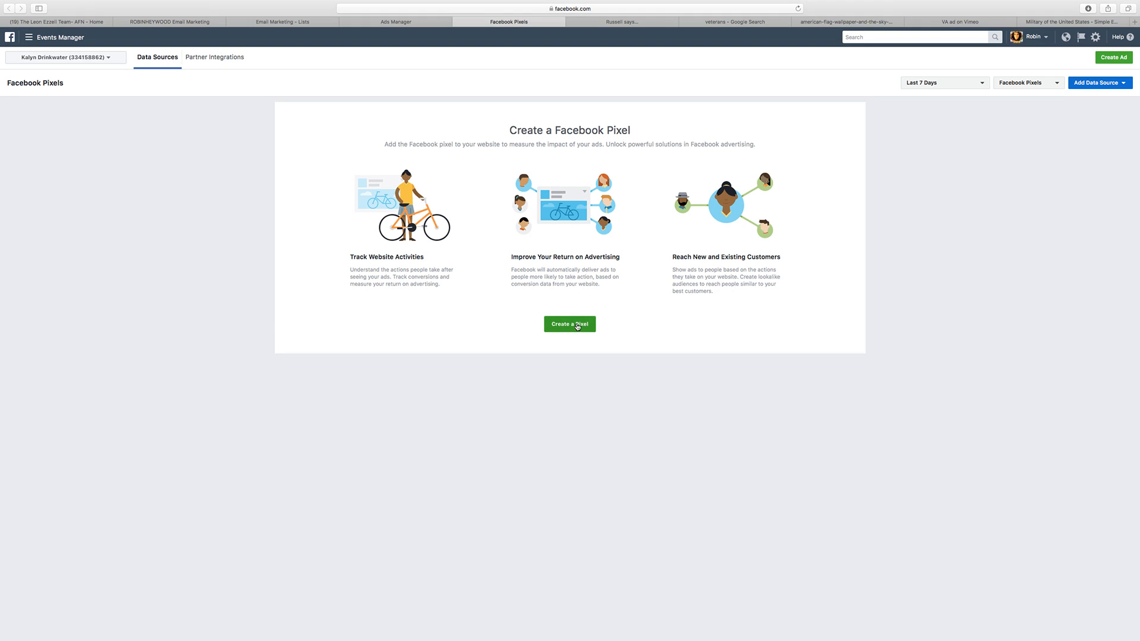
click(577, 325)
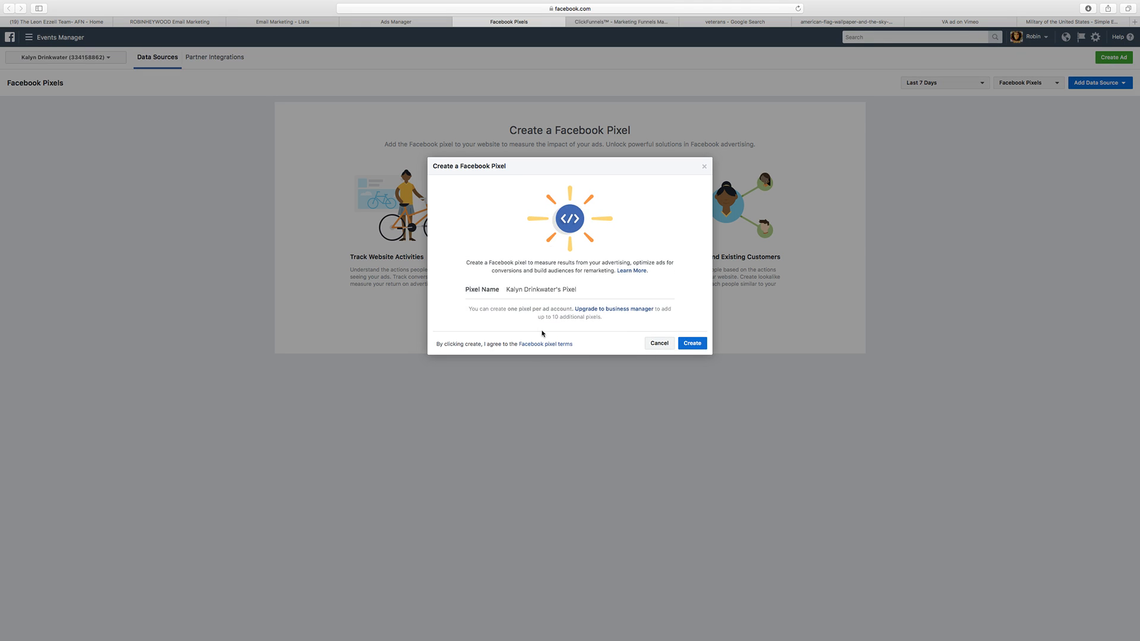
click(691, 344)
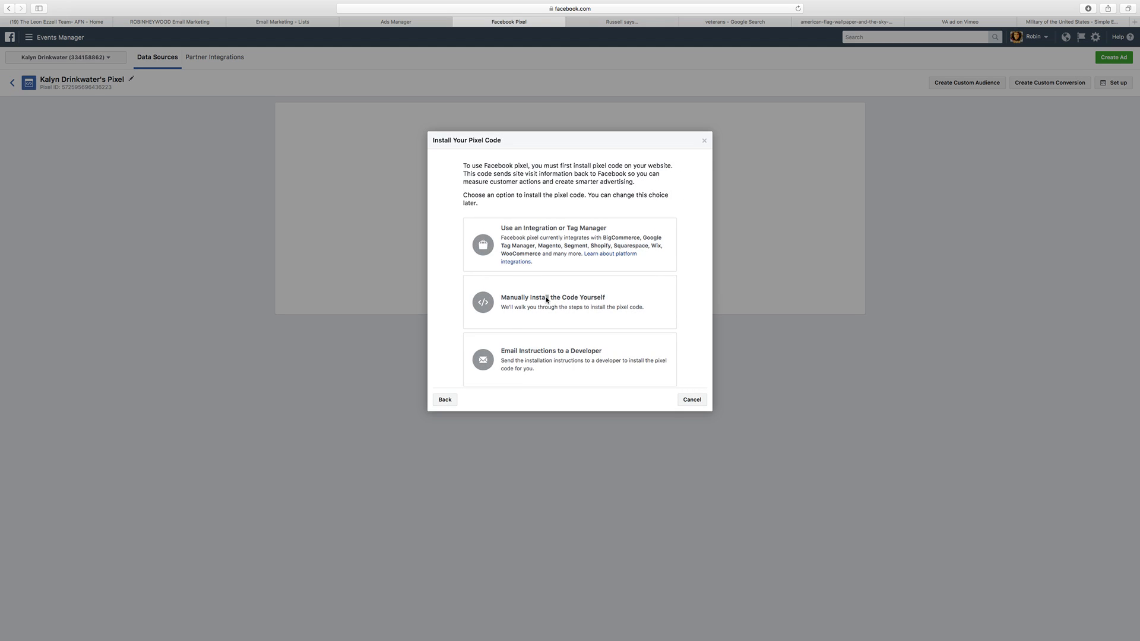
Step: Choose to install the pixel code manually and copy the entire base pixel code to the clipboard
click(546, 300)
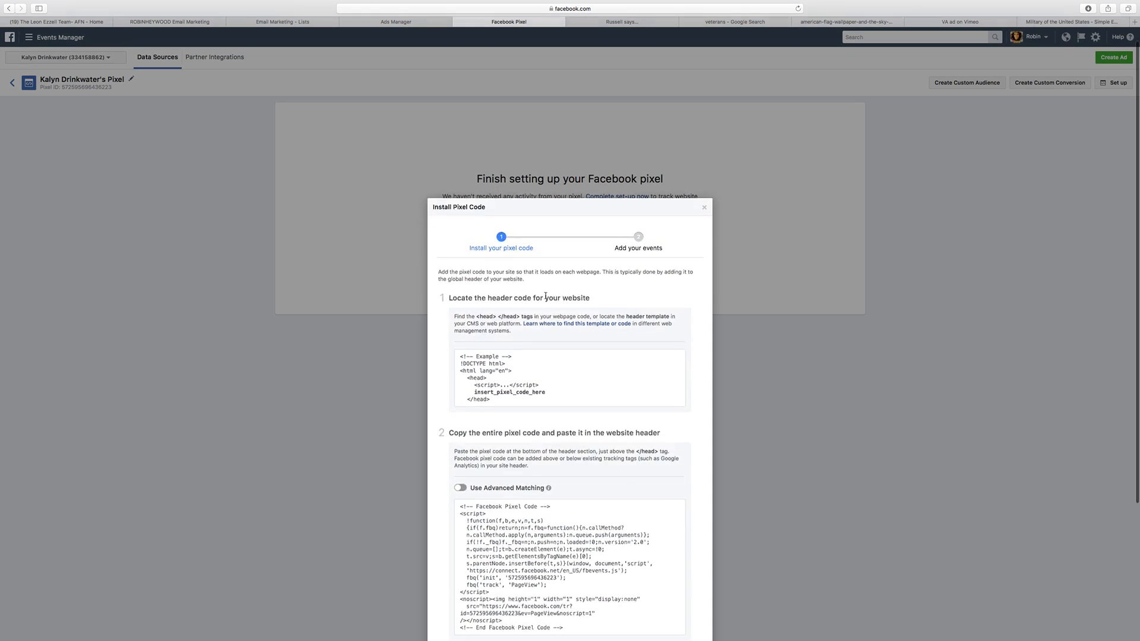
scroll(545, 295, down, 2)
click(552, 362)
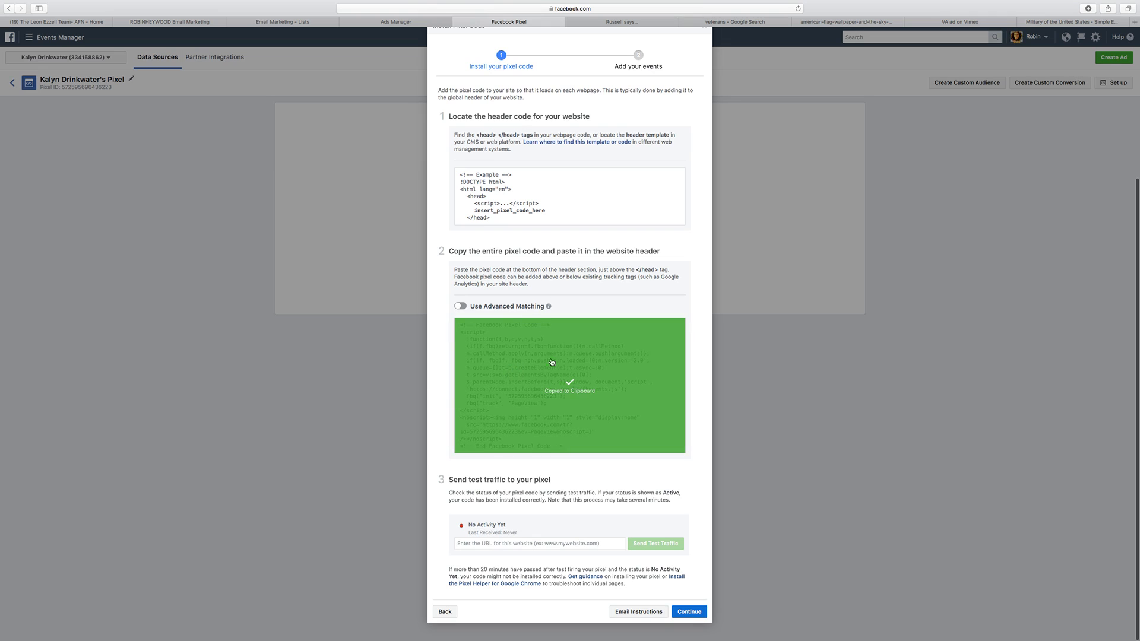
Step: Switch to ClickFunnels, paste the pixel code into the Leon Mortgage funnel's head tracking code, and save the funnel settings
click(415, 24)
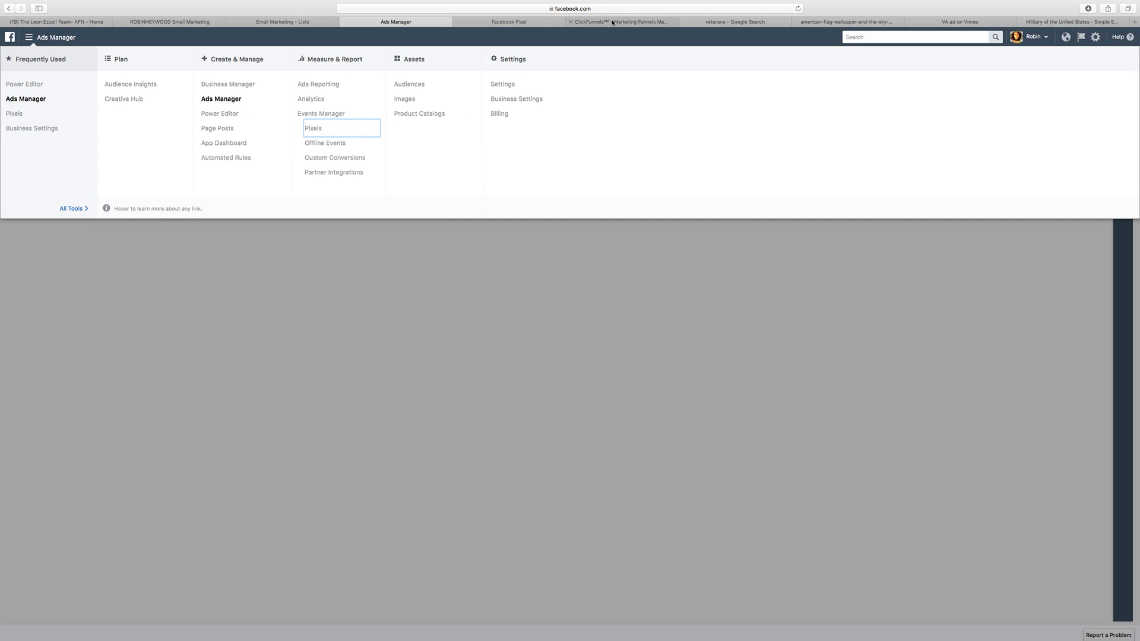
click(612, 22)
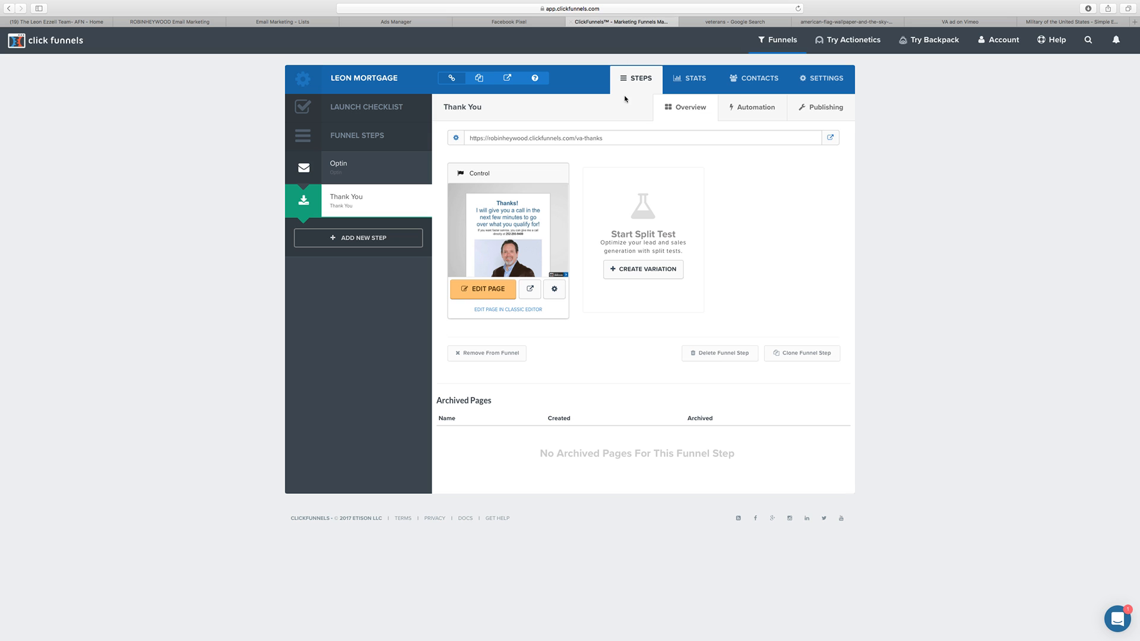
click(815, 81)
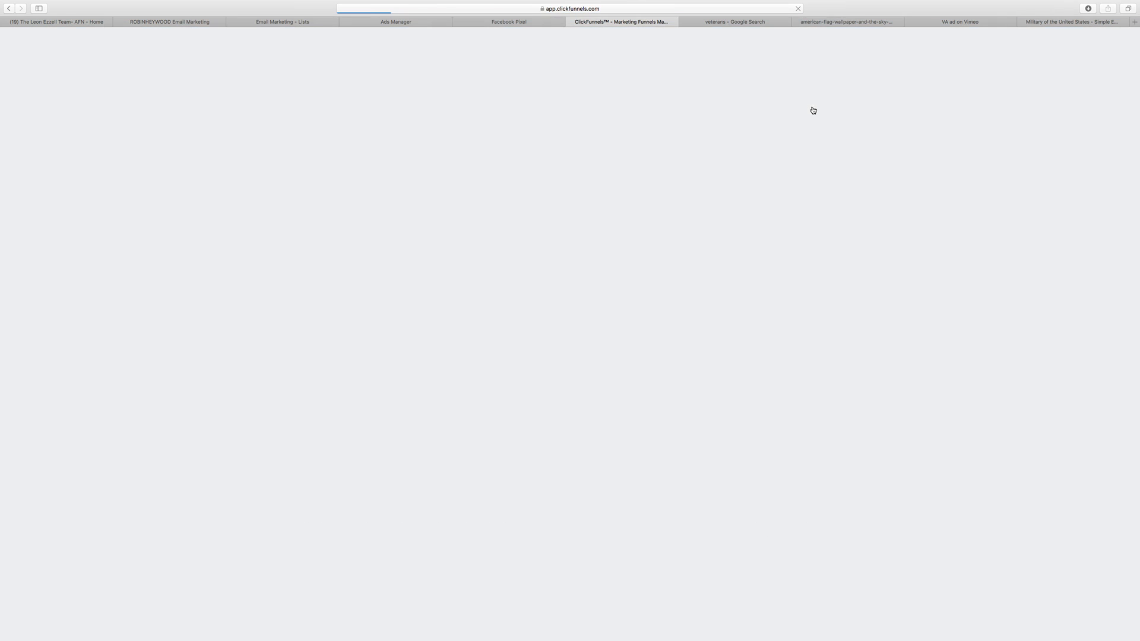
scroll(592, 308, down, 1)
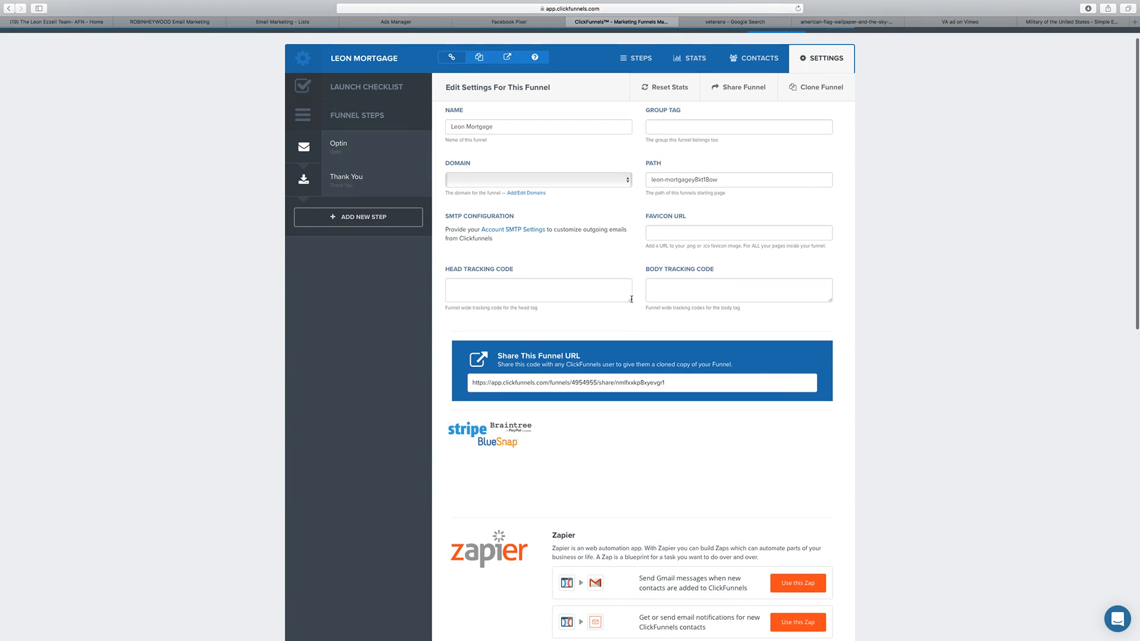
drag(631, 300, 646, 394)
click(556, 331)
key(super+v)
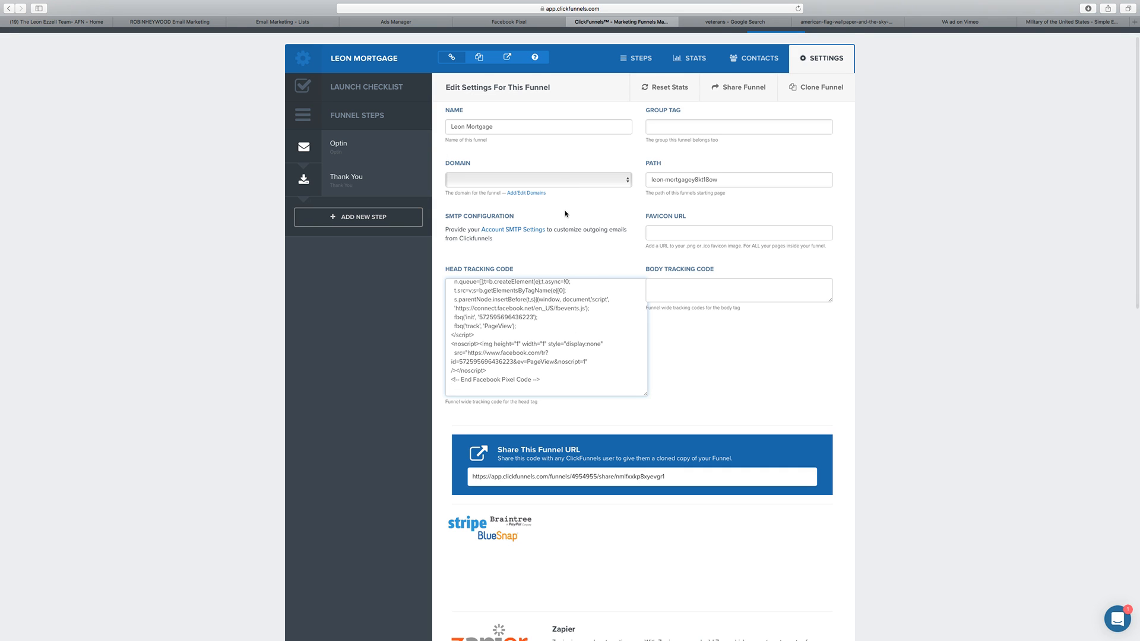
scroll(564, 215, down, 15)
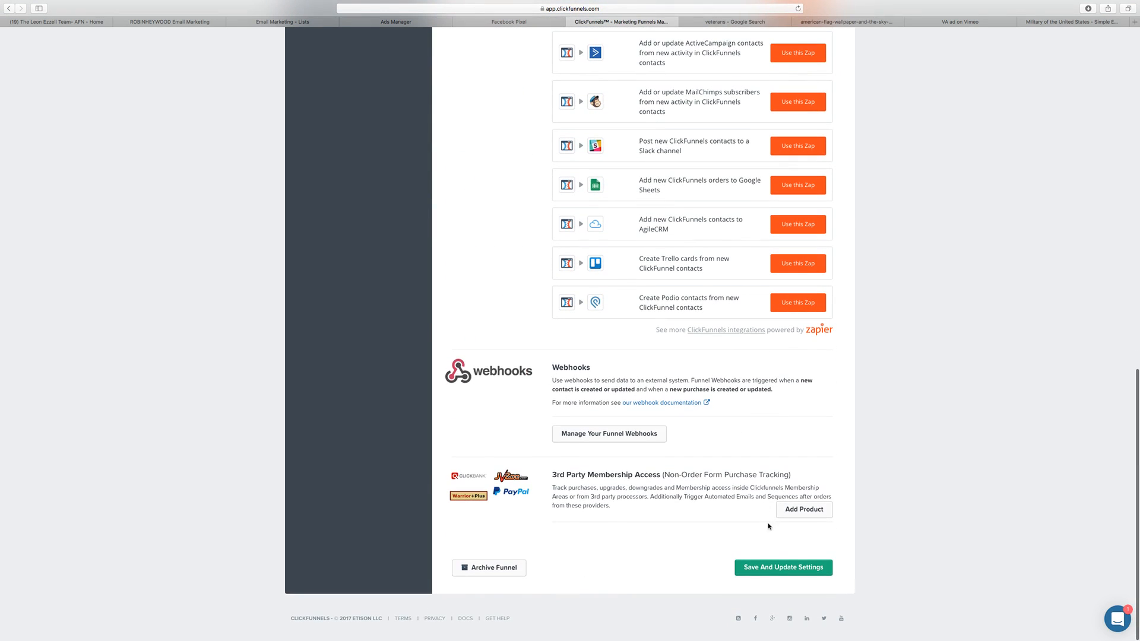
click(765, 566)
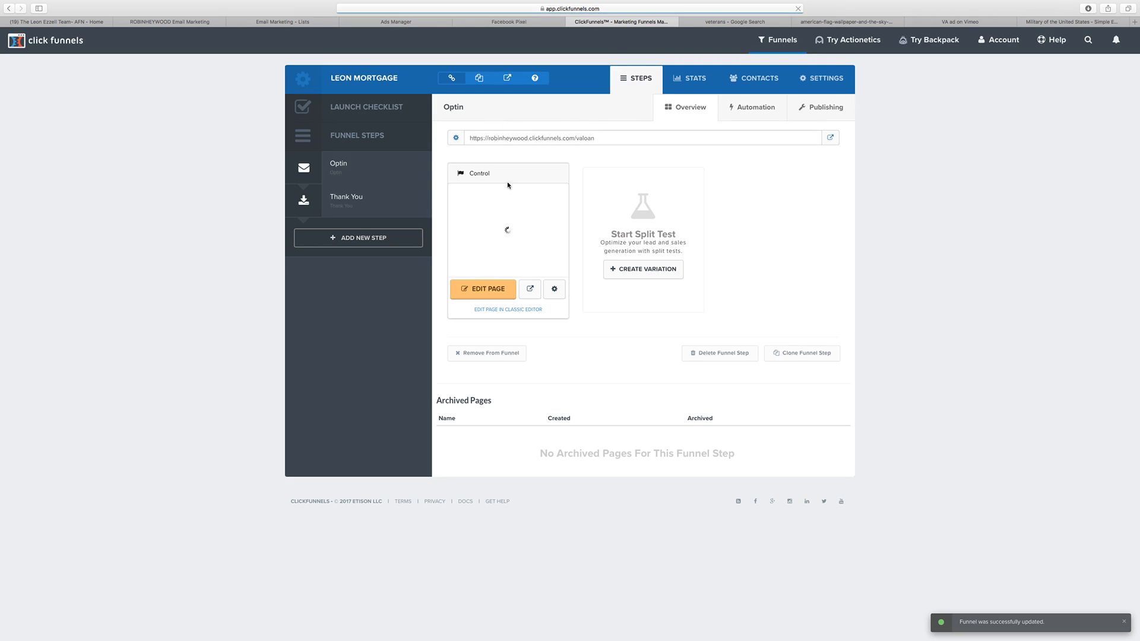
Step: Copy the Optin step's valoan URL from ClickFunnels and send test traffic to it from Facebook's pixel installation dialog
click(512, 22)
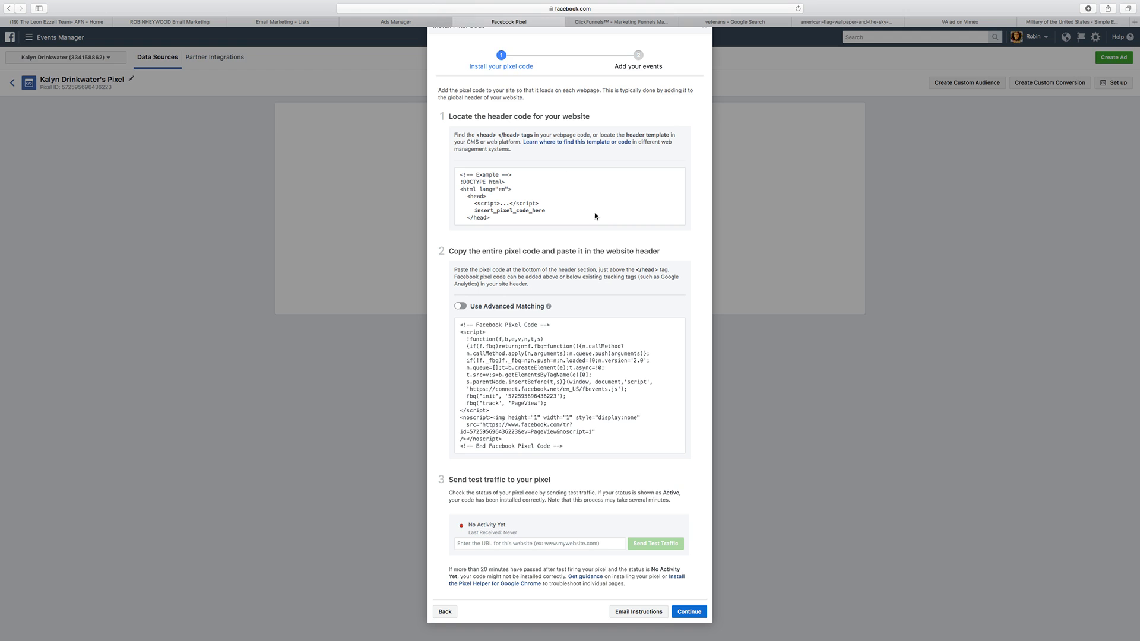
click(599, 367)
click(570, 386)
click(618, 22)
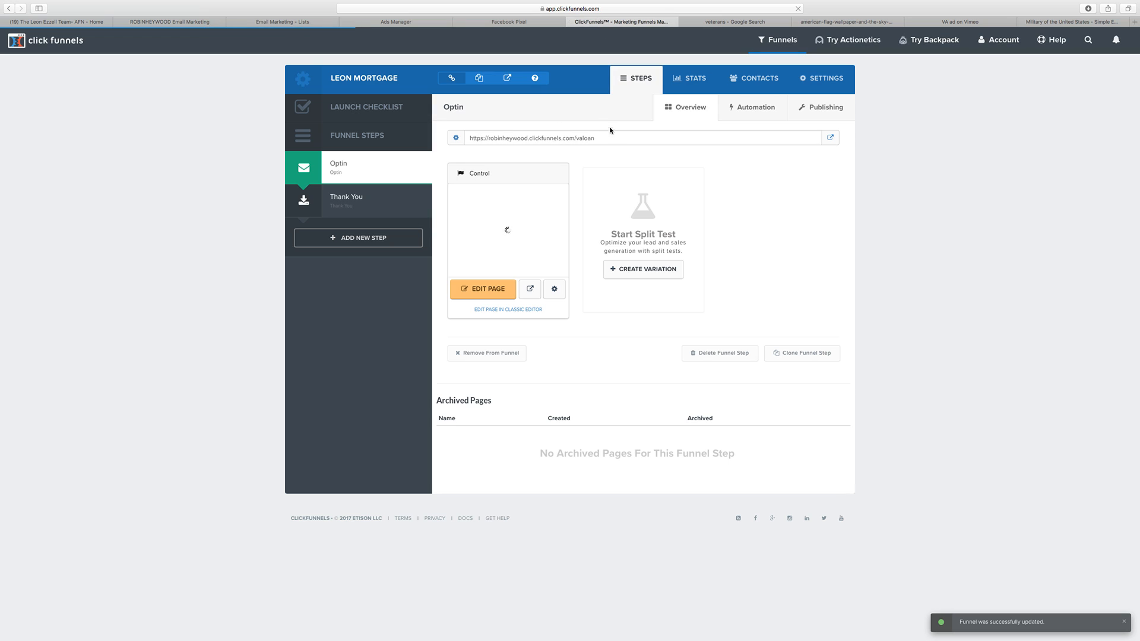
drag(600, 138, 468, 137)
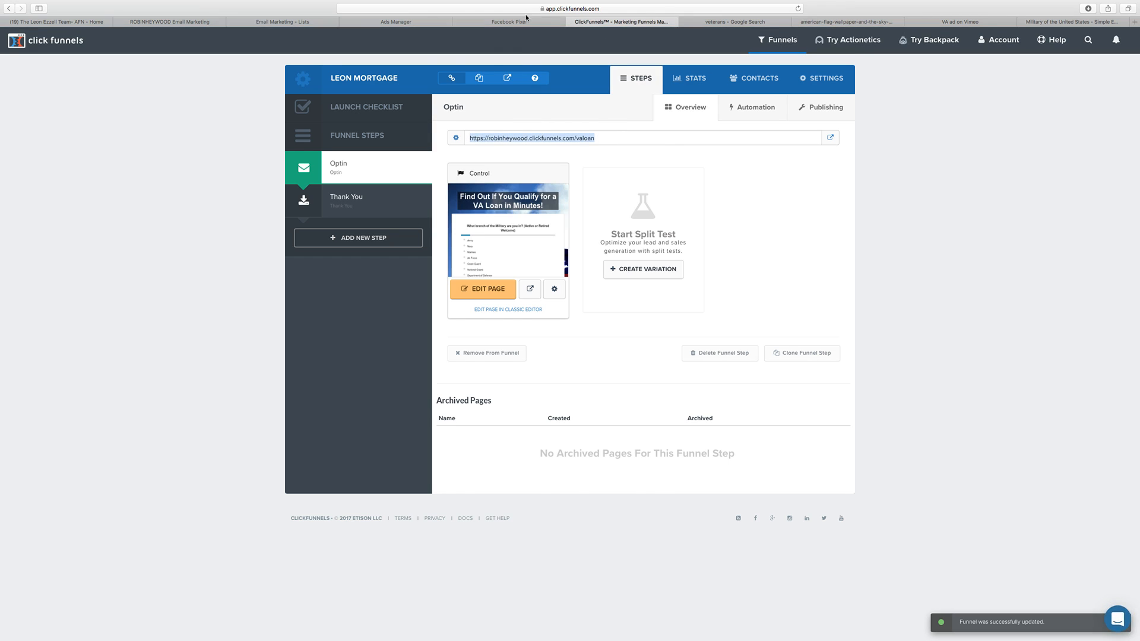
click(509, 22)
key(super+v)
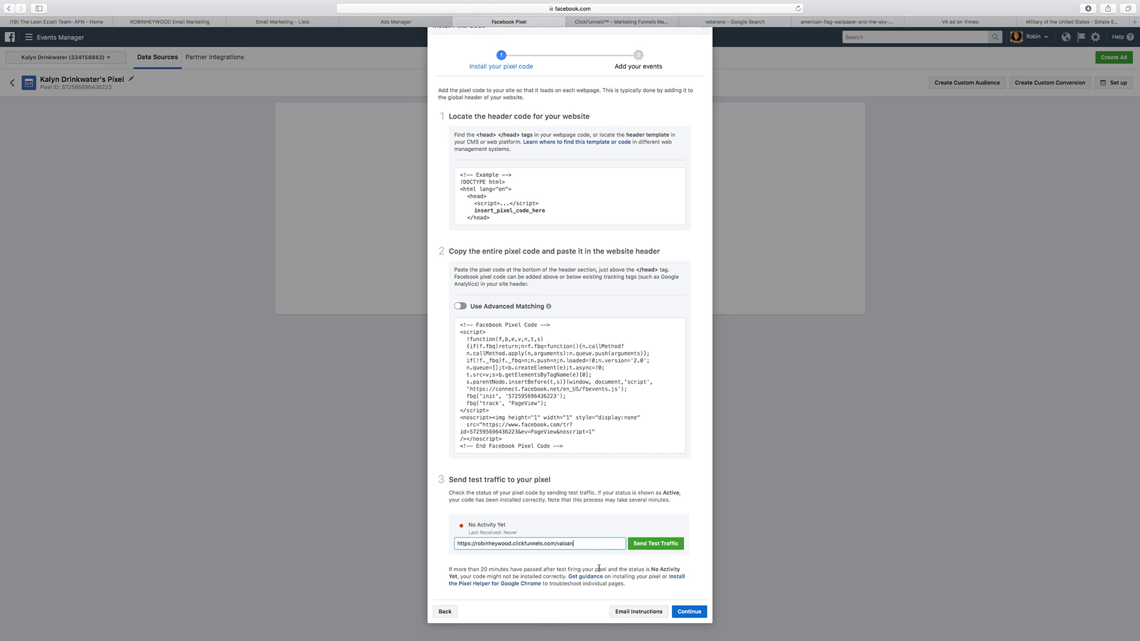
click(655, 543)
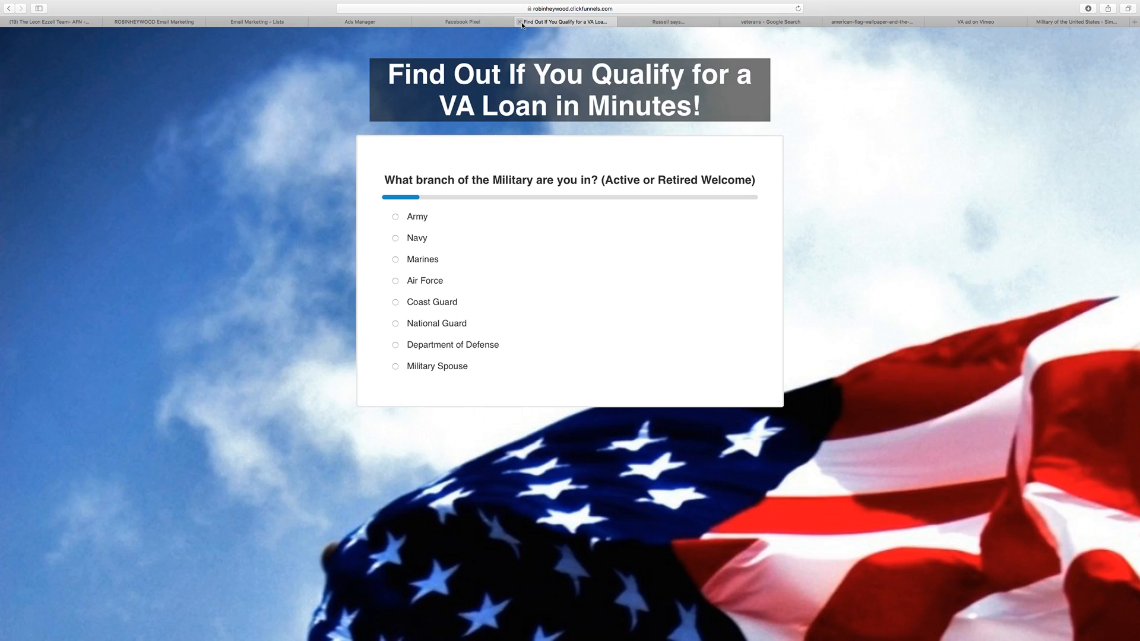
click(519, 22)
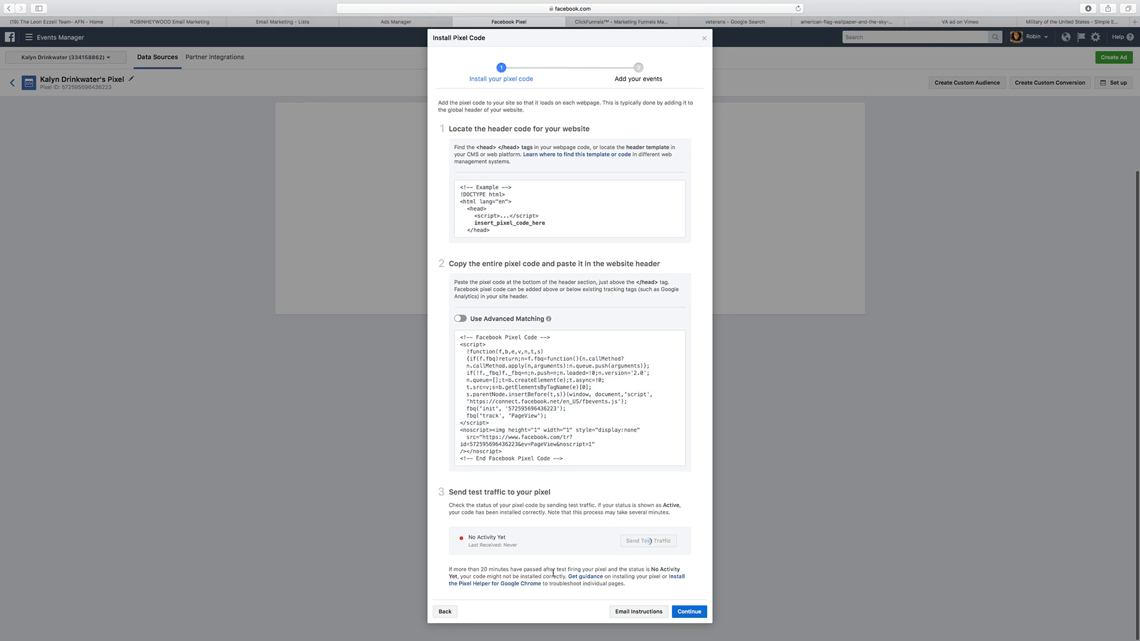
click(648, 542)
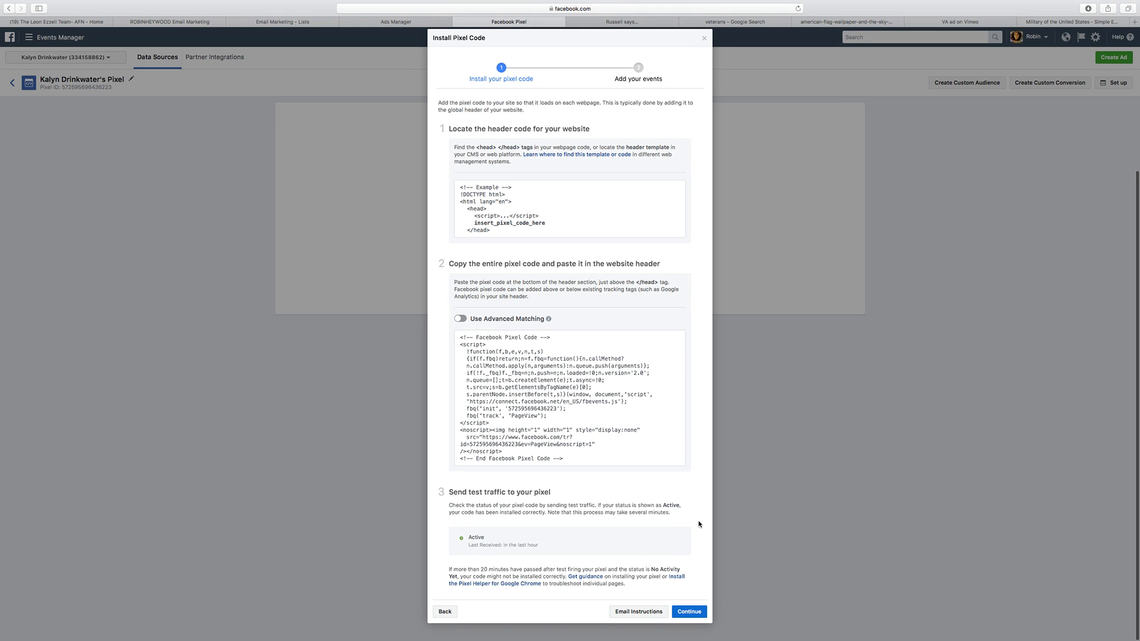
Step: Continue to adding events, enable the Generate Lead event tracked on page load, and turn on Send Event Parameters for it
scroll(641, 514, up, 5)
scroll(641, 514, down, 5)
click(686, 612)
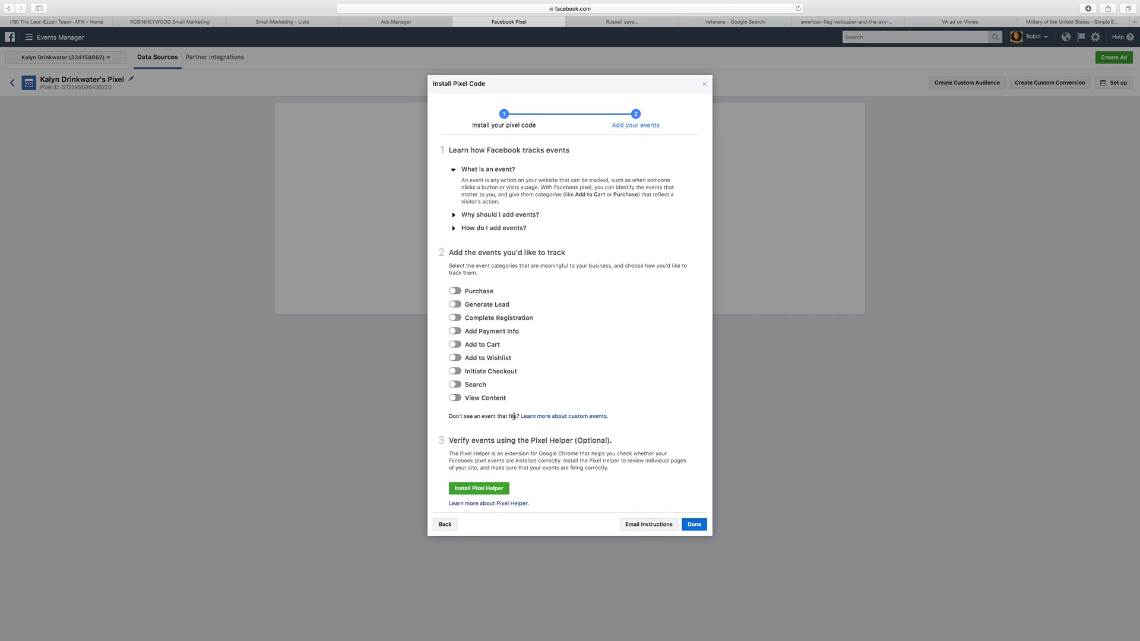
click(456, 305)
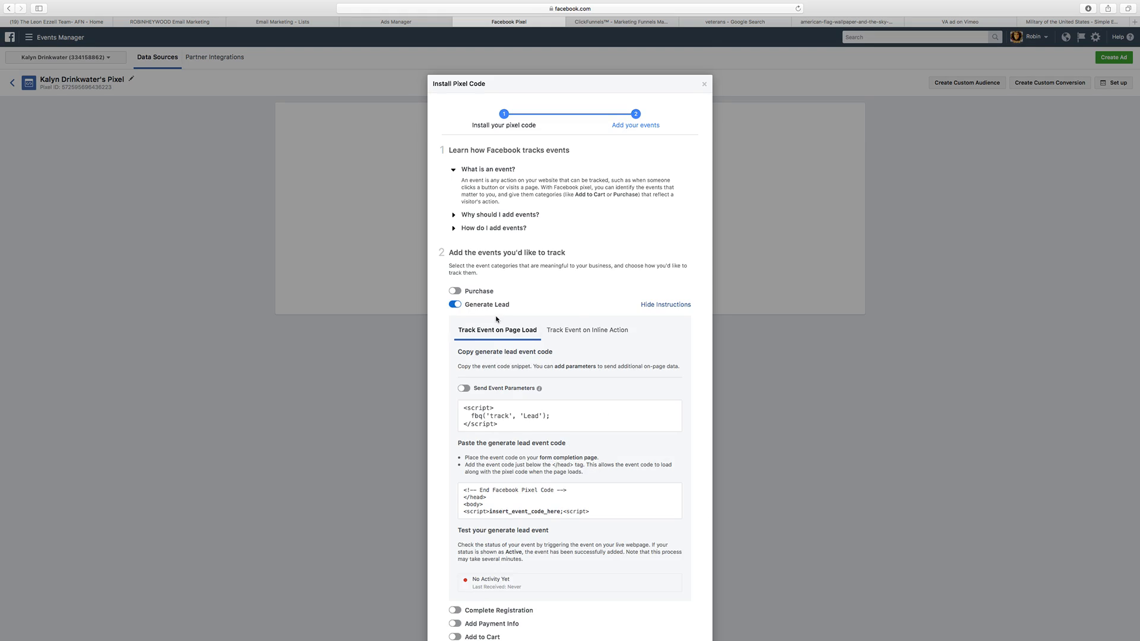
scroll(454, 250, down, 3)
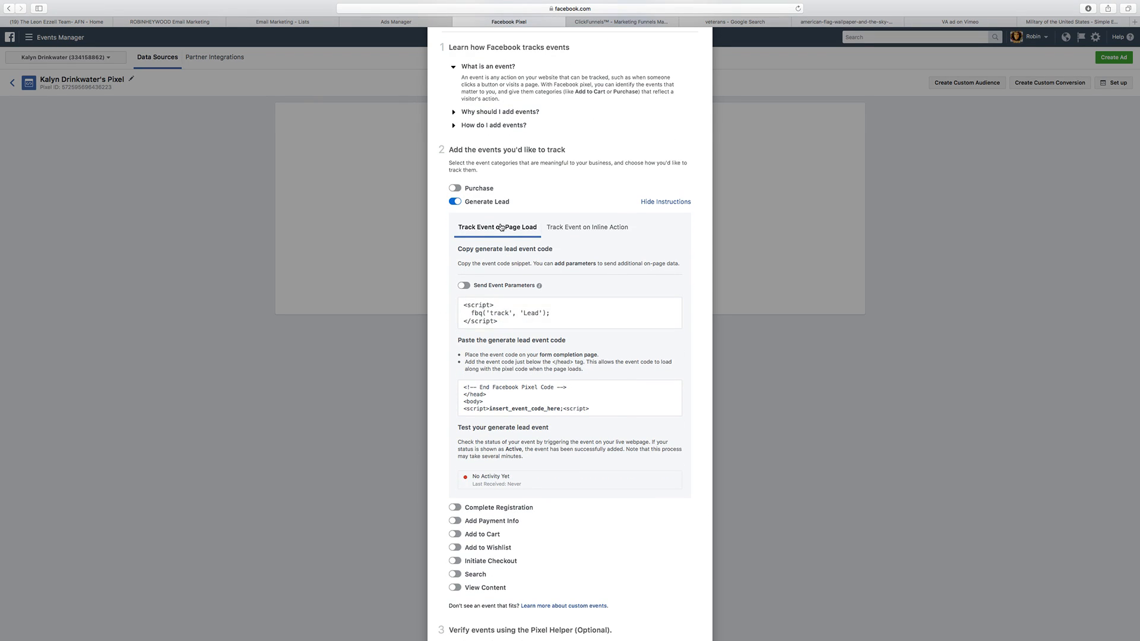
click(464, 286)
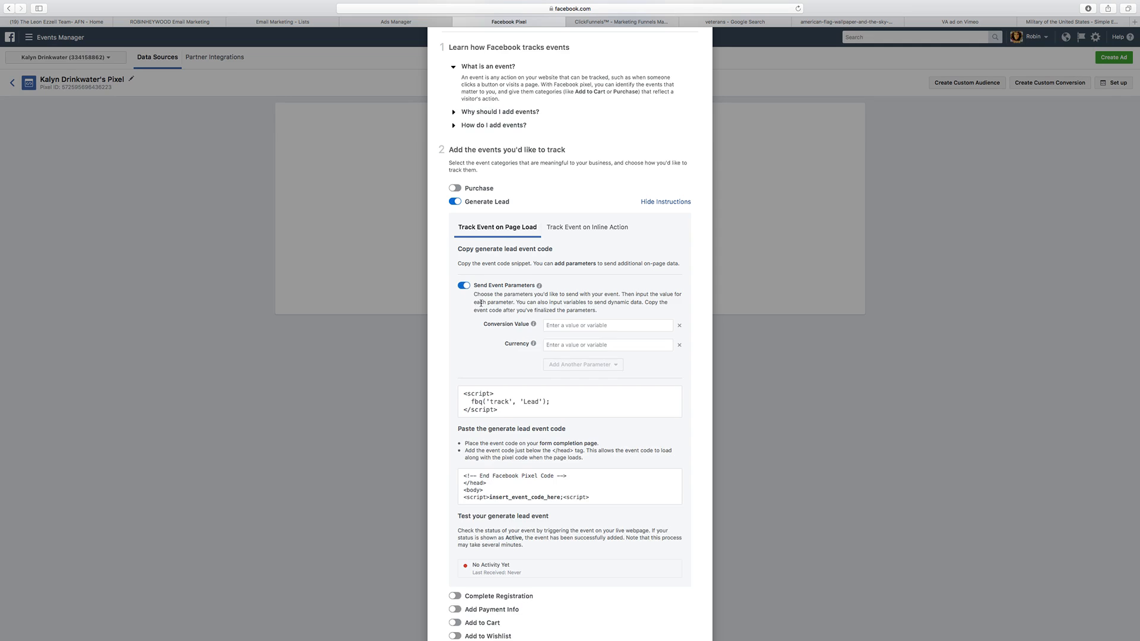
scroll(575, 325, down, 2)
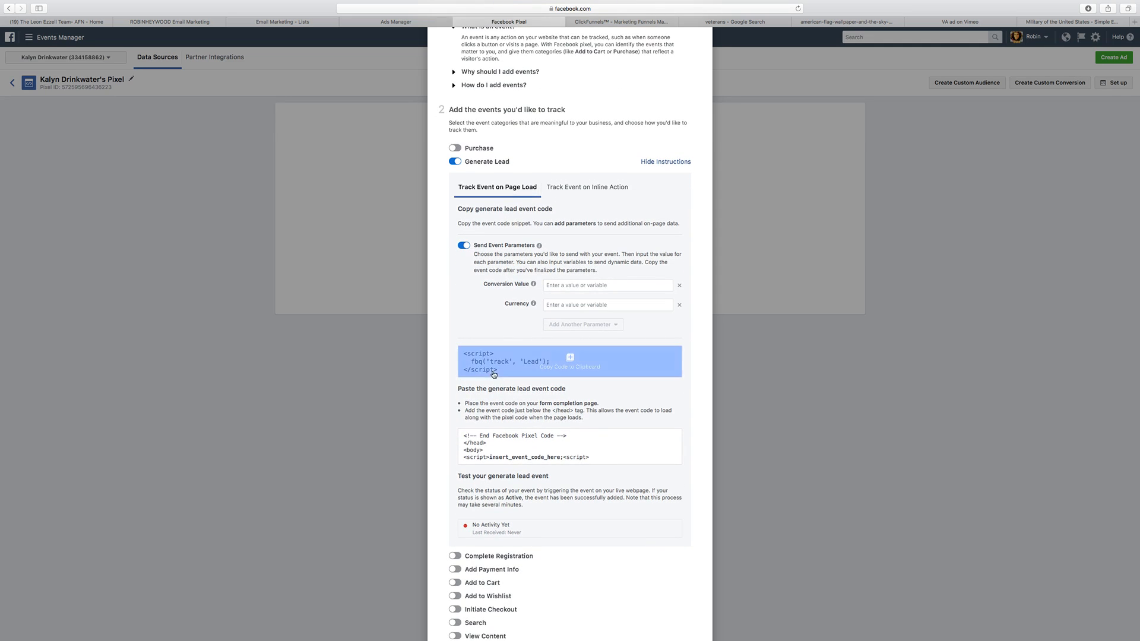
scroll(595, 393, down, 2)
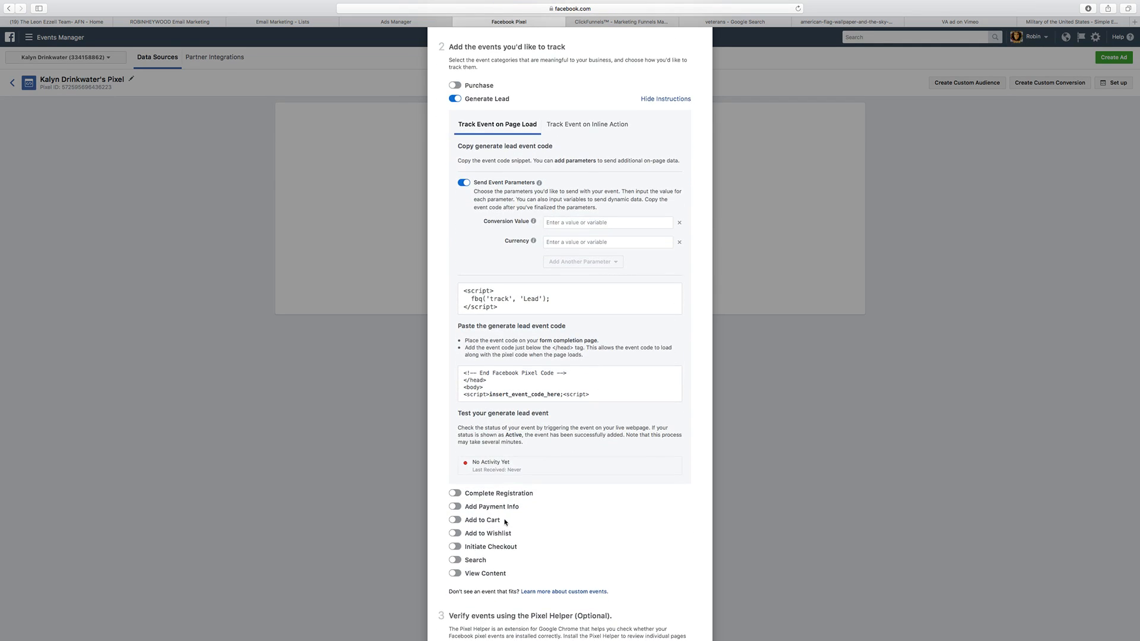
click(455, 494)
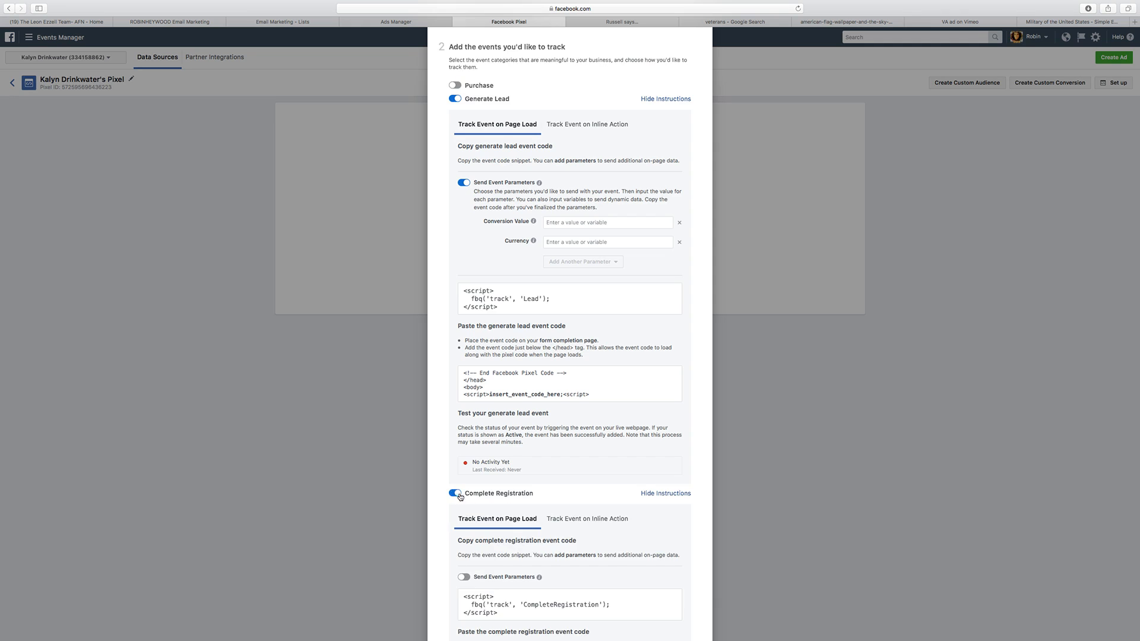
scroll(519, 438, down, 5)
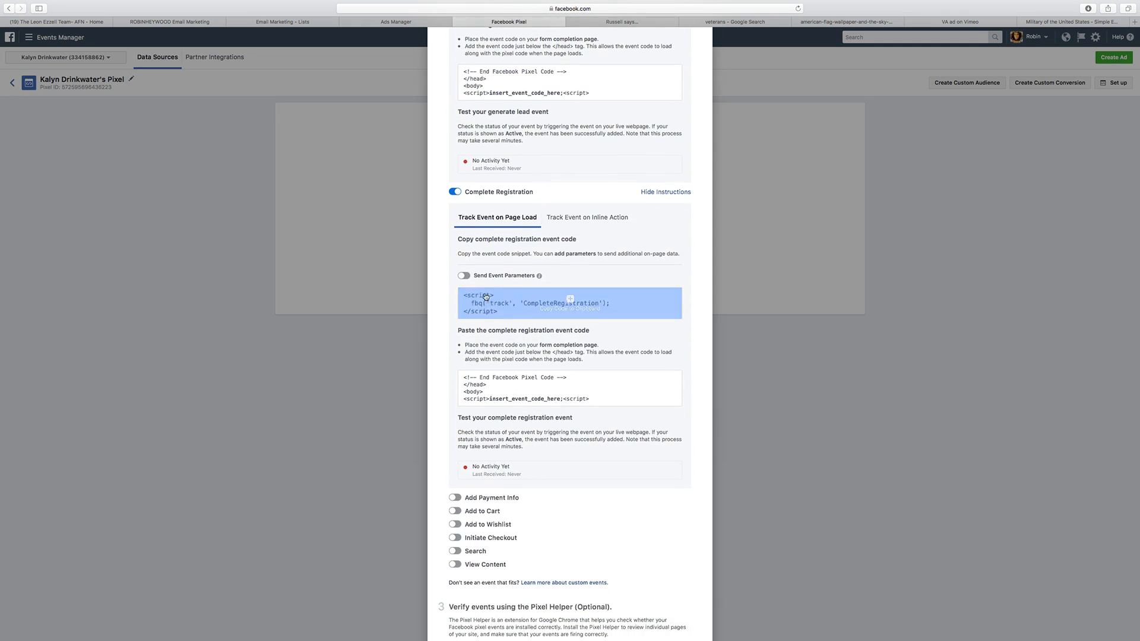
click(463, 276)
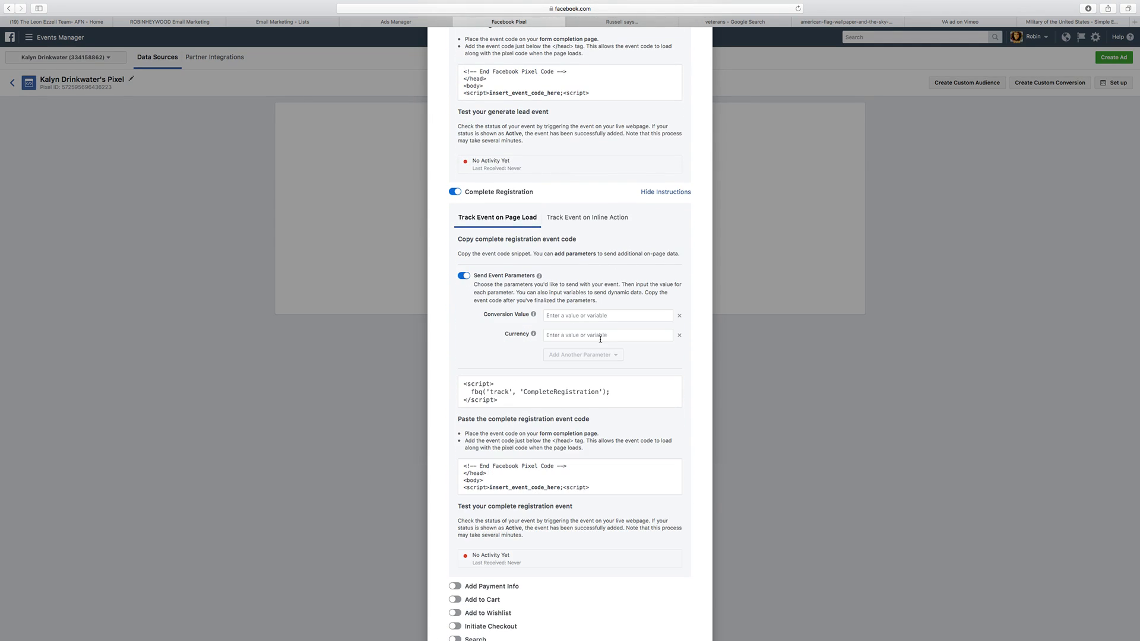
click(455, 192)
Step: Copy the Generate Lead event code snippet to the clipboard
scroll(534, 326, up, 5)
scroll(547, 417, down, 3)
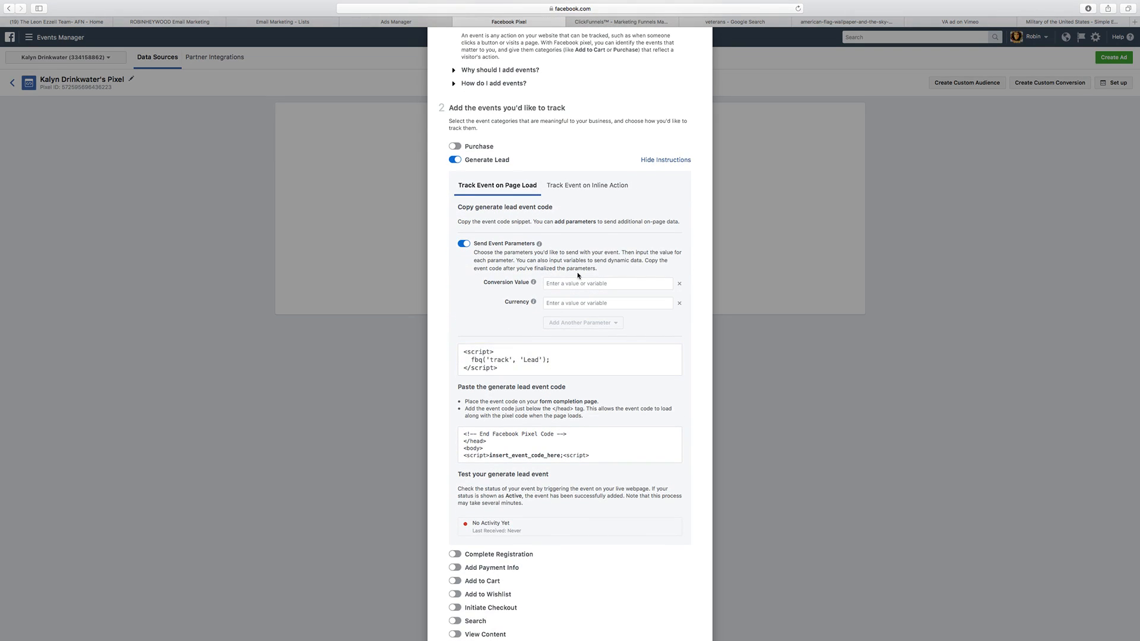
scroll(571, 333, down, 2)
click(569, 305)
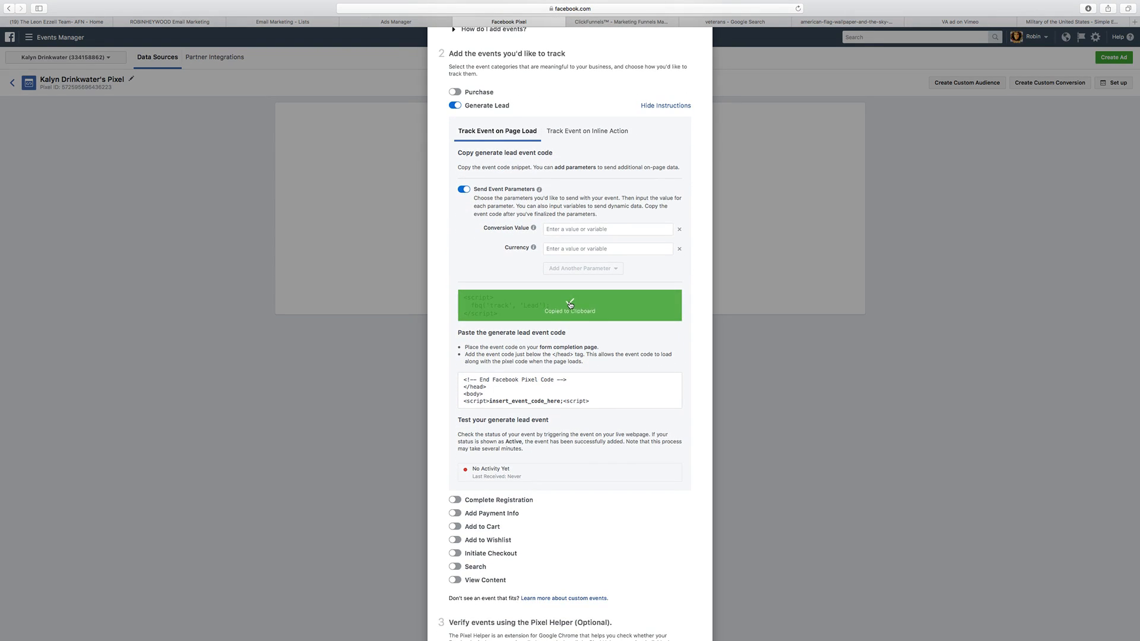
scroll(571, 413, down, 1)
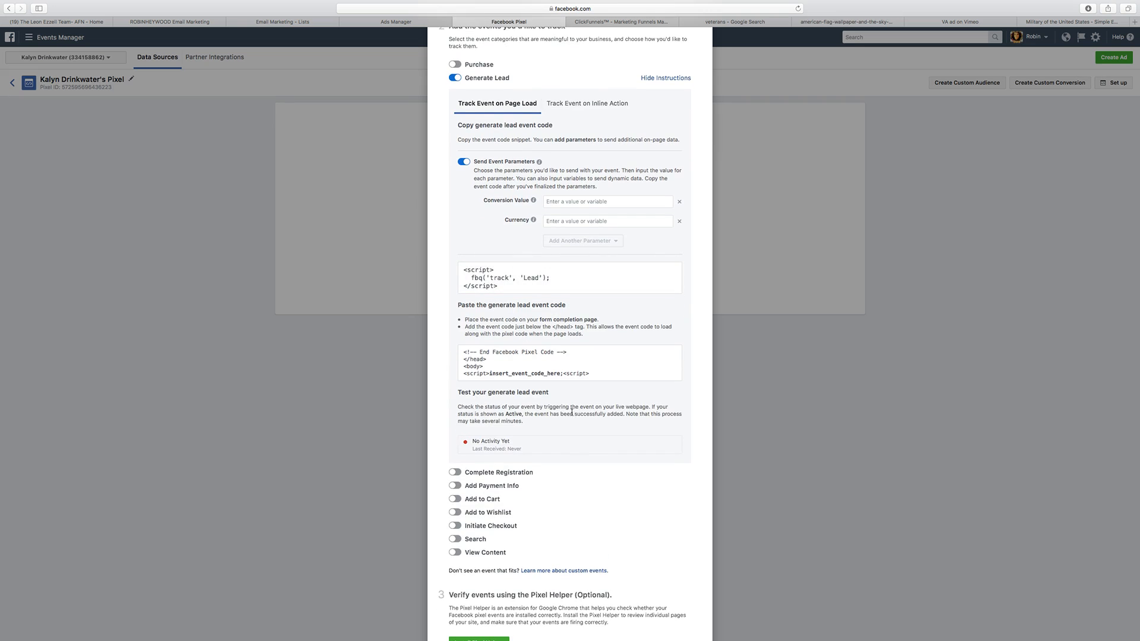
scroll(567, 422, down, 2)
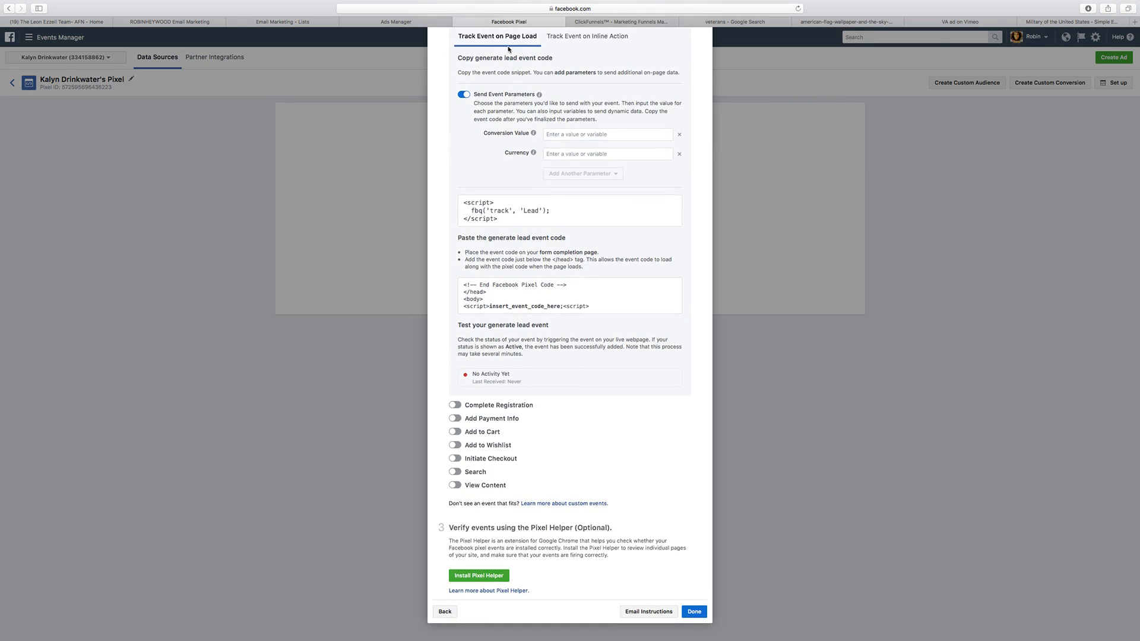
Step: Switch to ClickFunnels, edit the Thank You page, and paste the Lead event snippet into its header tracking code
click(647, 22)
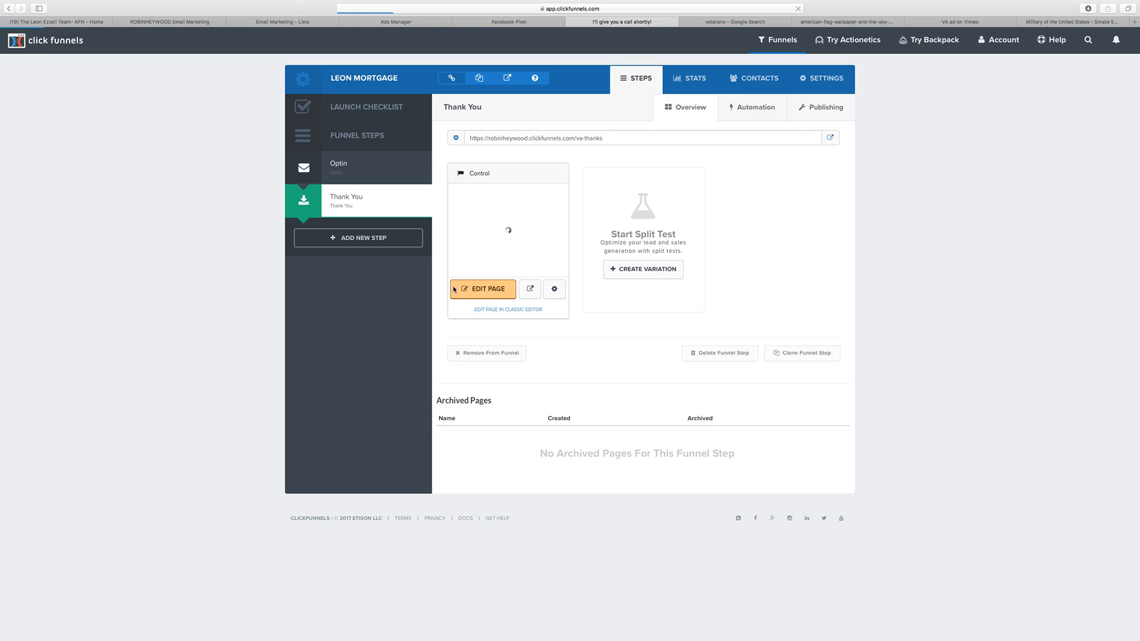
click(454, 289)
mouse_move(149, 42)
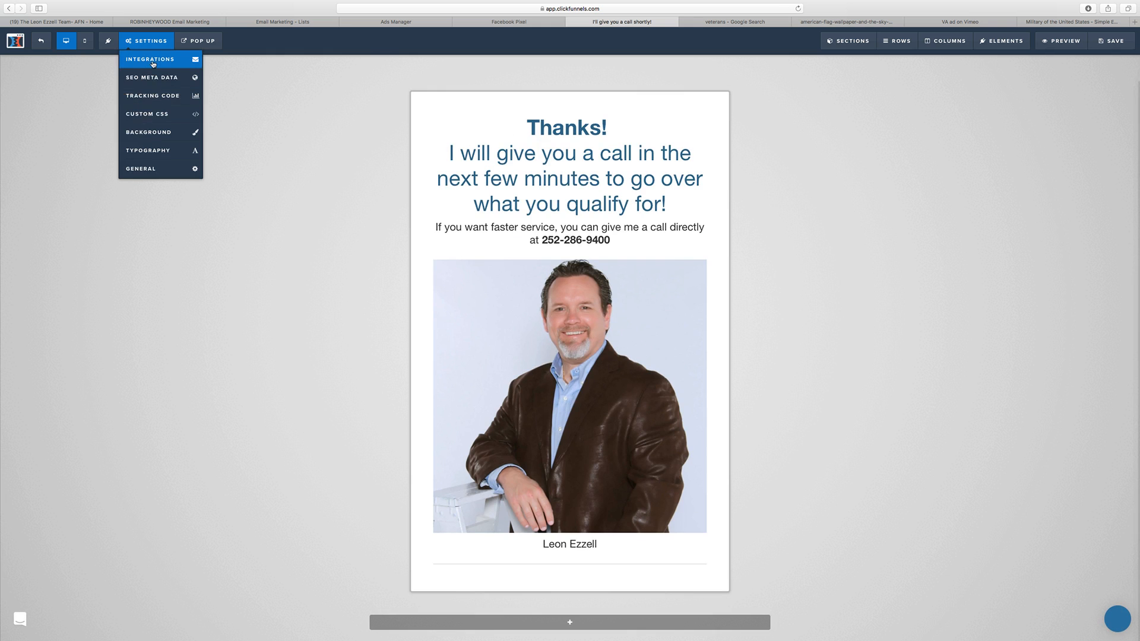
click(155, 98)
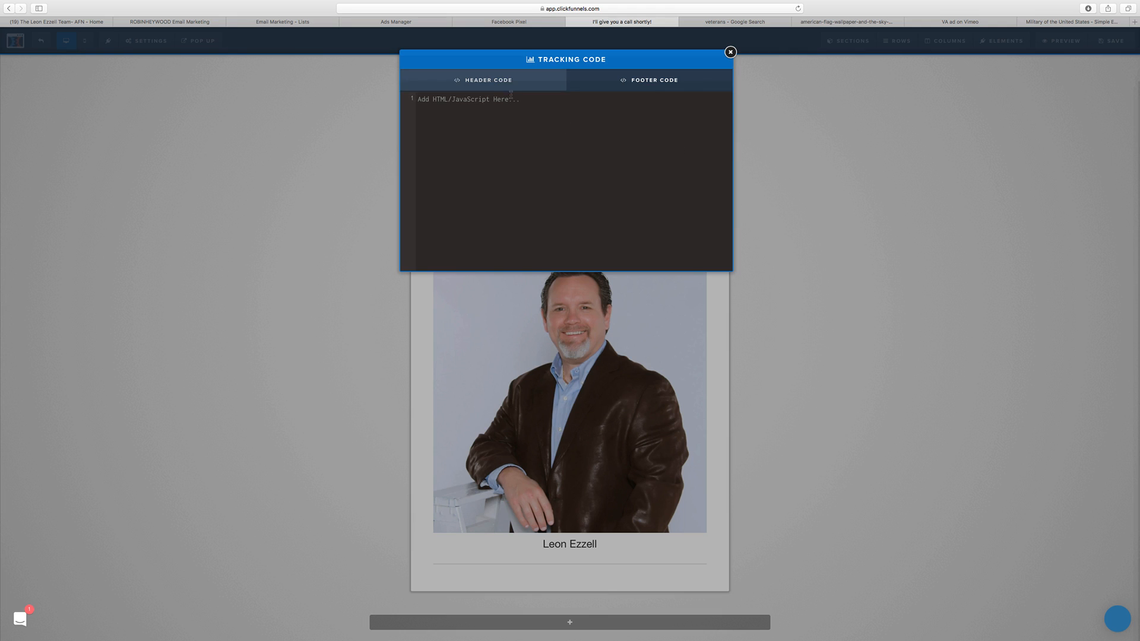
text(<script>   fbq('track', 'Lead'); </script>)
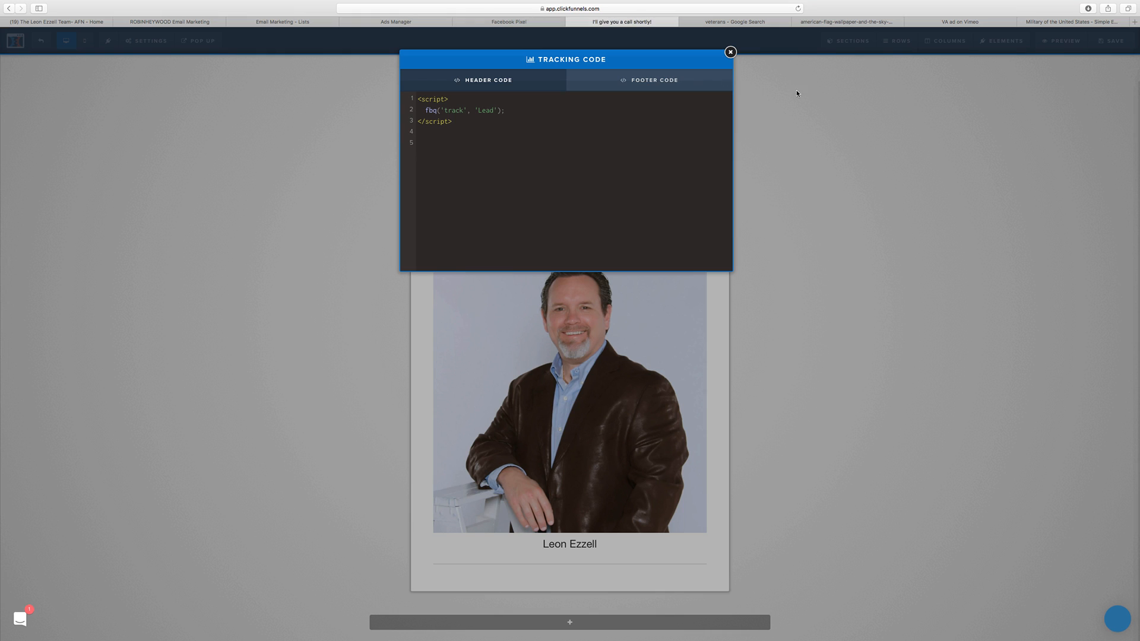
Step: Return to Facebook's Events Manager and finish the pixel installation dialog
click(525, 24)
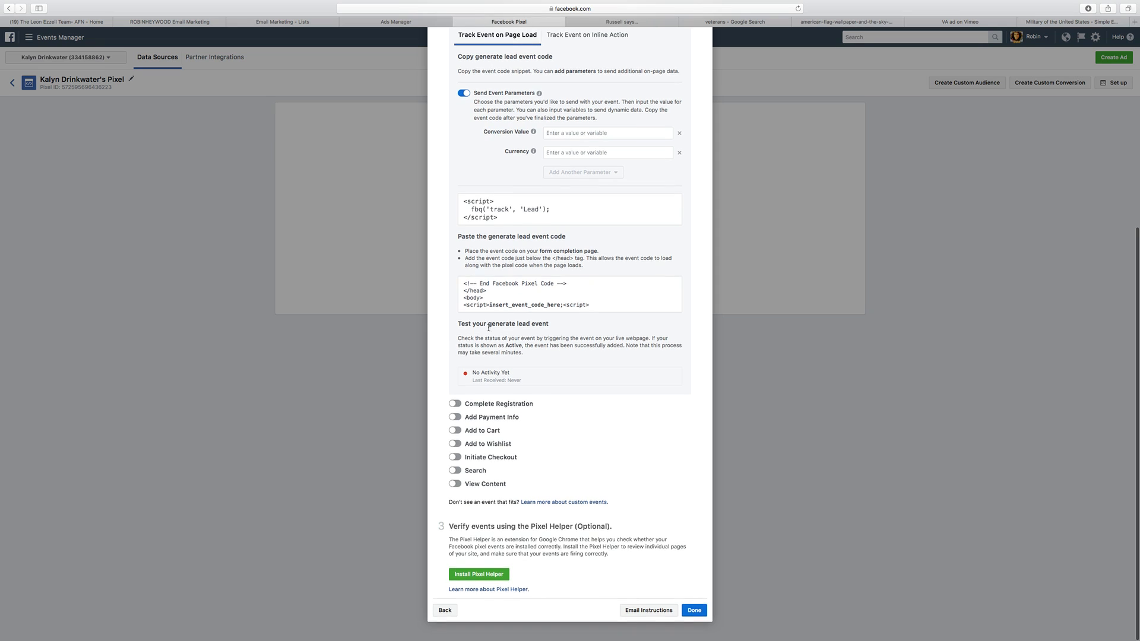
scroll(488, 327, up, 1)
scroll(488, 329, down, 1)
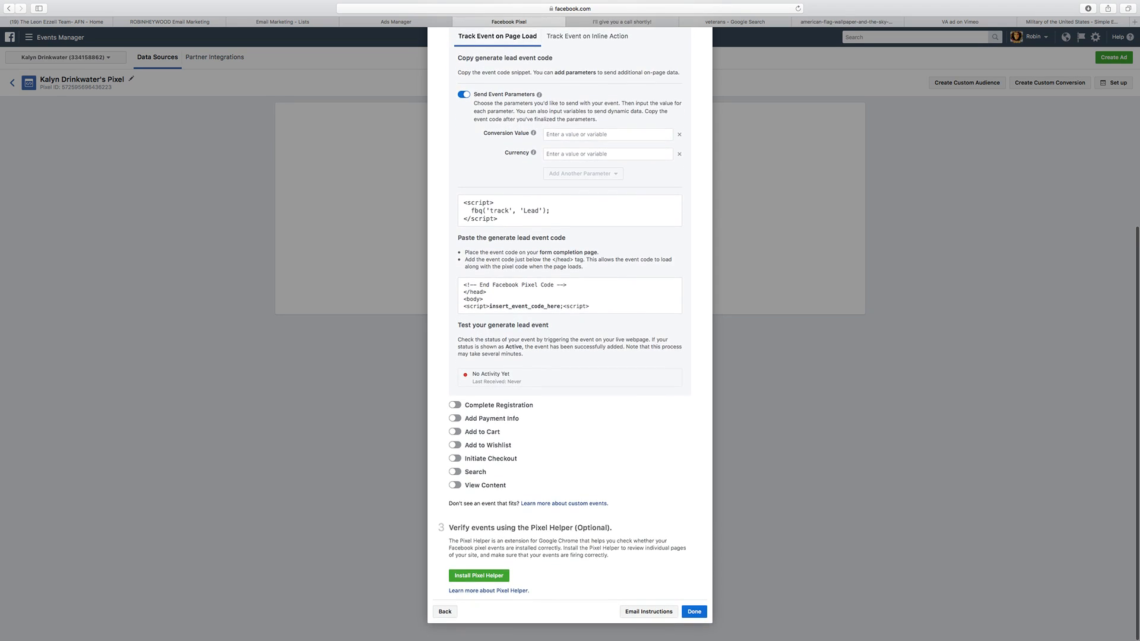
click(694, 611)
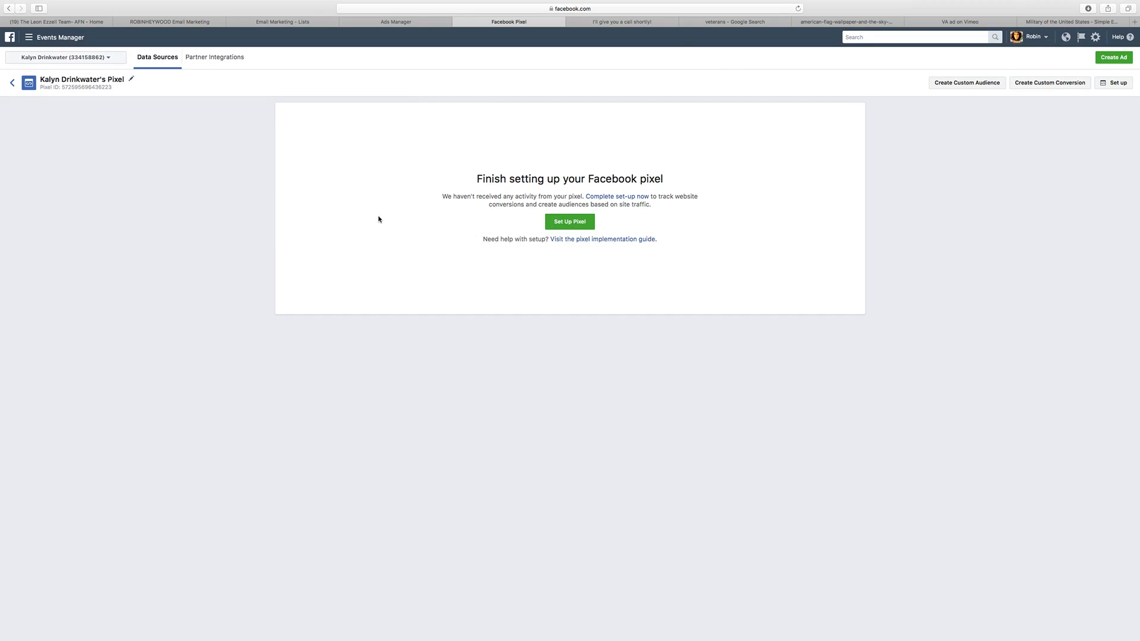
Step: Go back to the ClickFunnels editor, close the tracking code window, and save the Thank You page
click(629, 21)
click(728, 55)
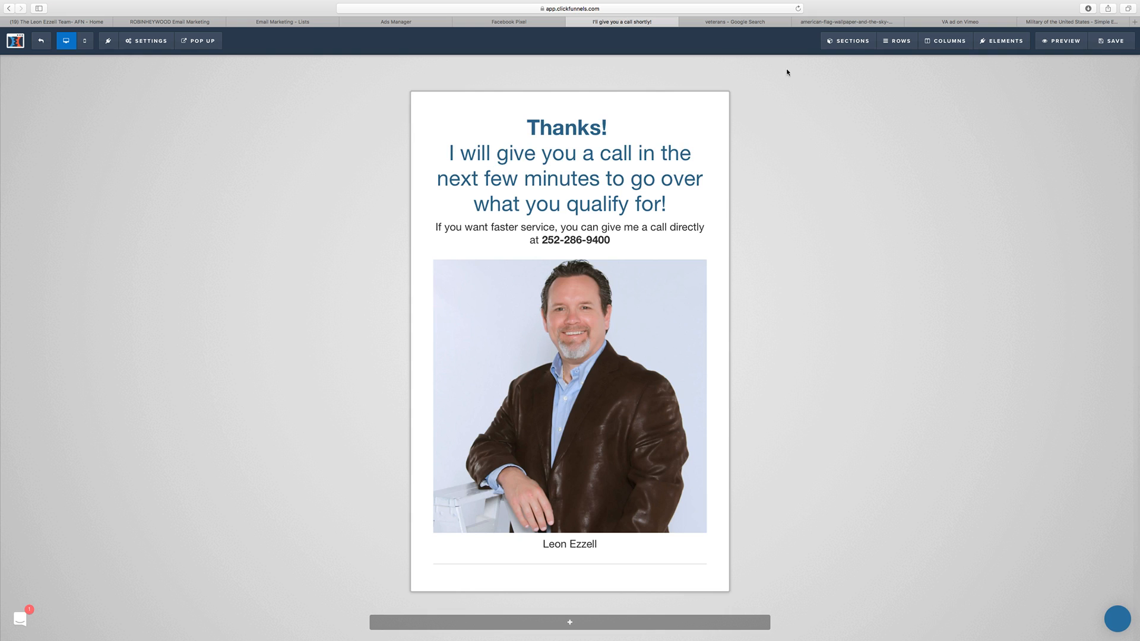
click(1114, 43)
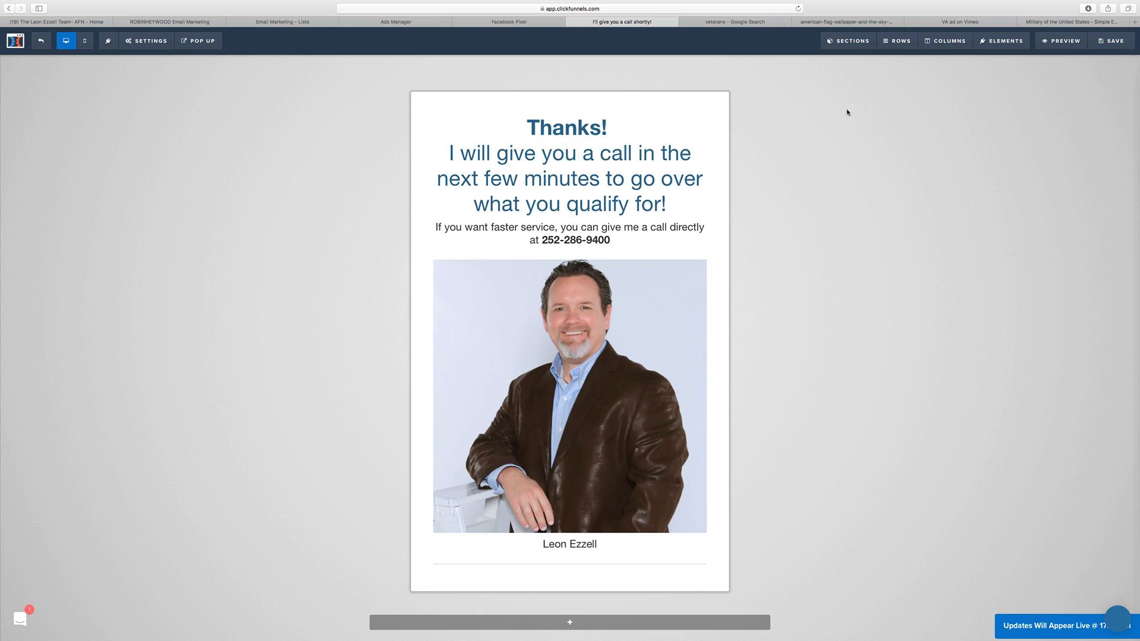
Step: Exit the page editor, view the live va-thanks page, and close that preview
click(16, 40)
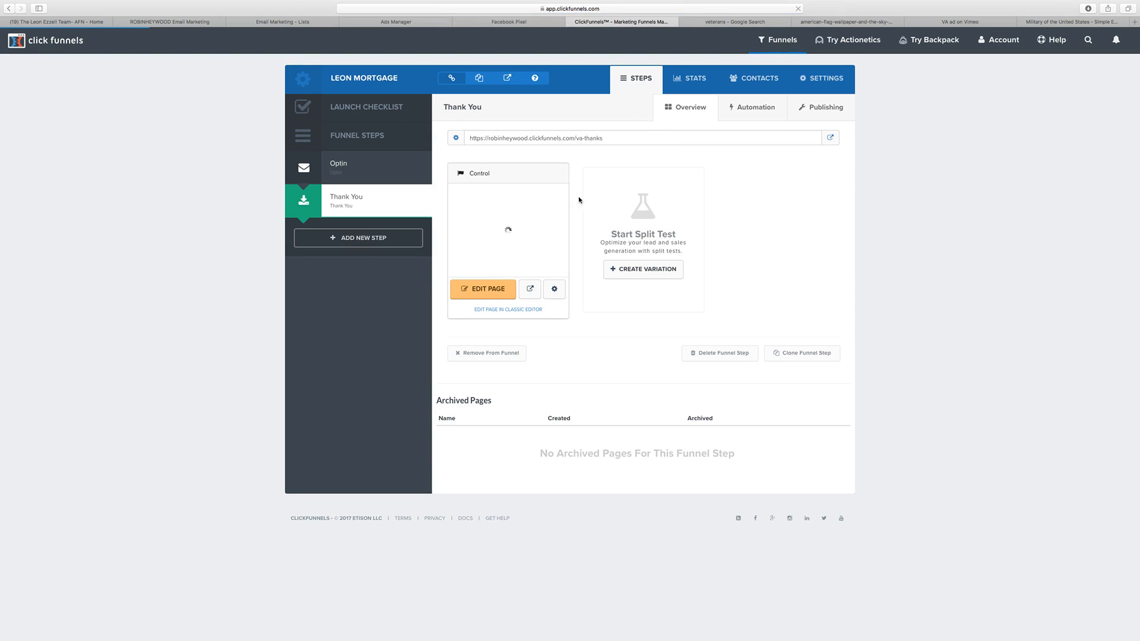
click(830, 138)
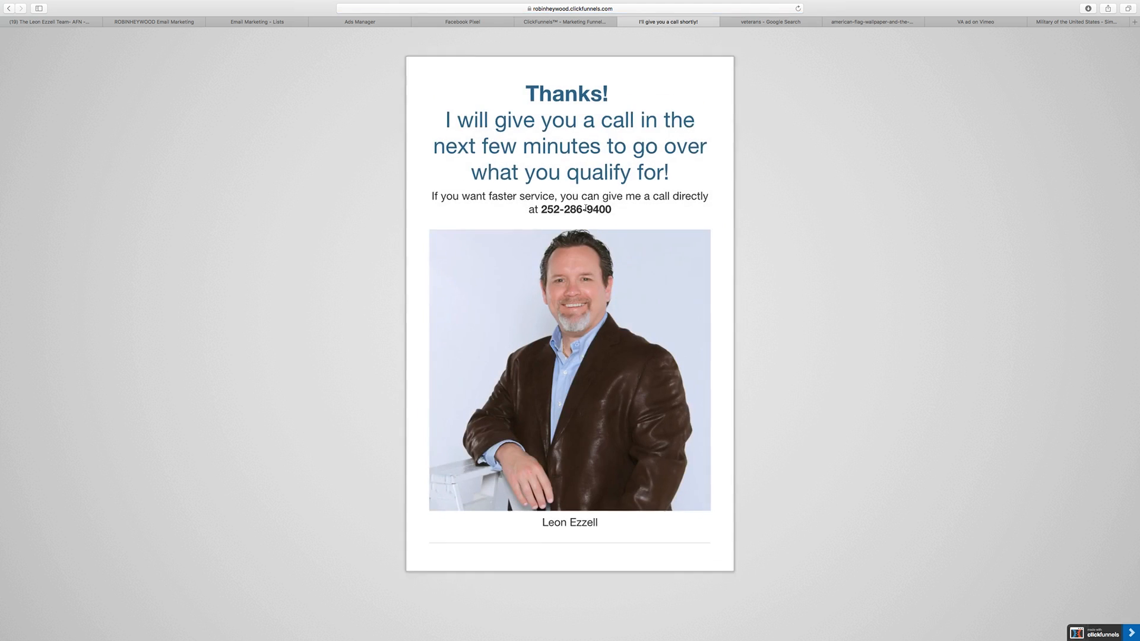
click(623, 21)
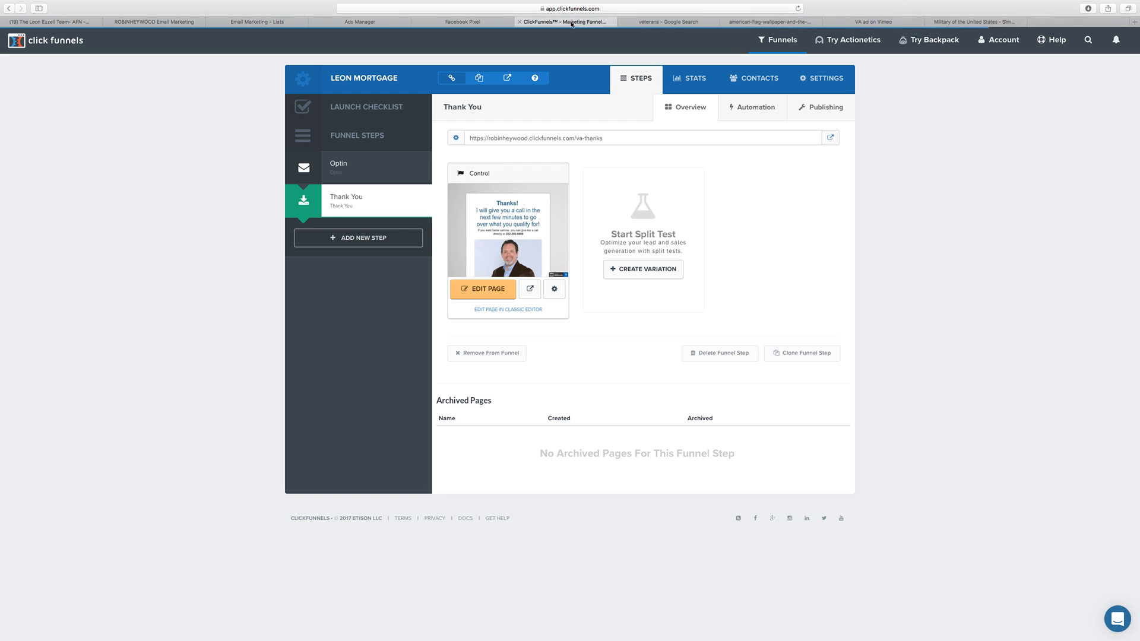
Step: Open the Optin step's live valoan page and complete its survey, answering Yes to being in North Carolina
click(338, 164)
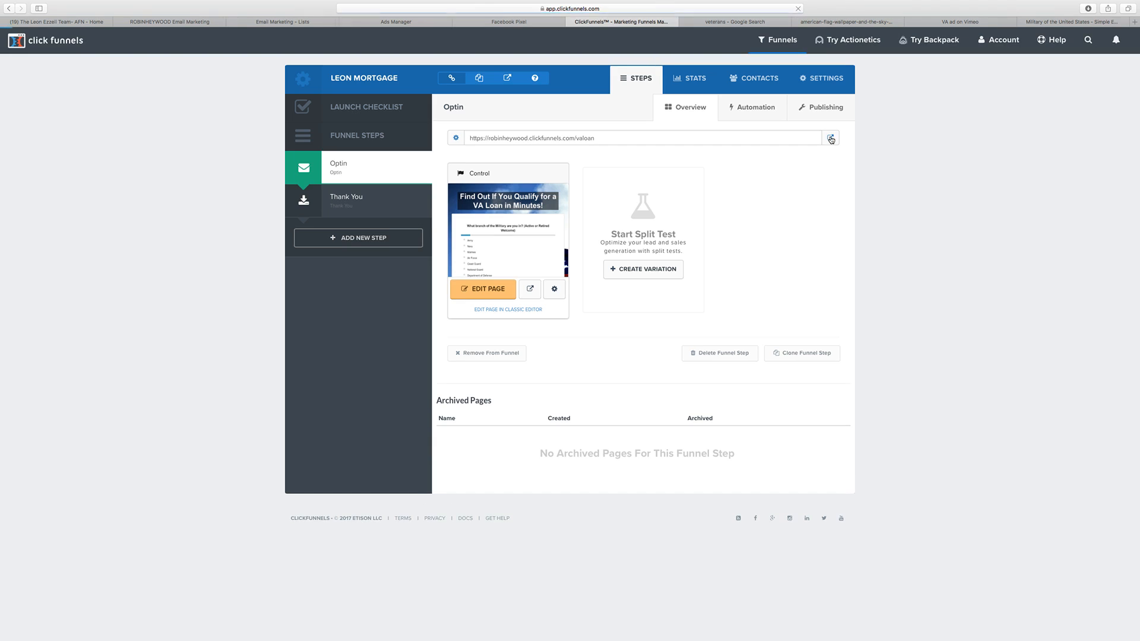
click(830, 138)
click(394, 239)
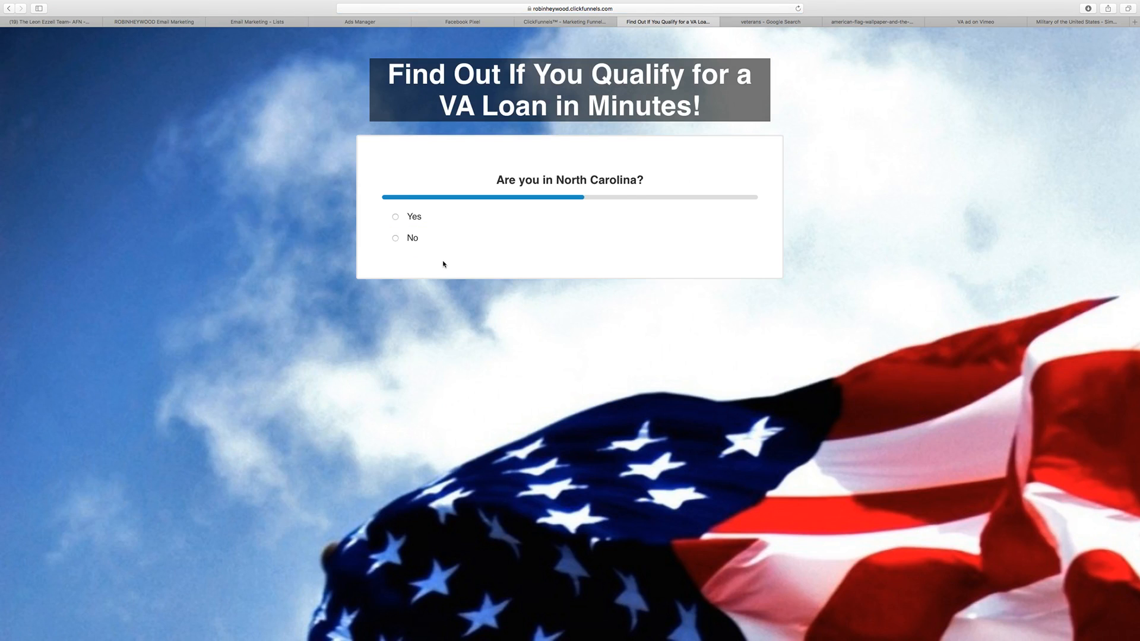
click(452, 238)
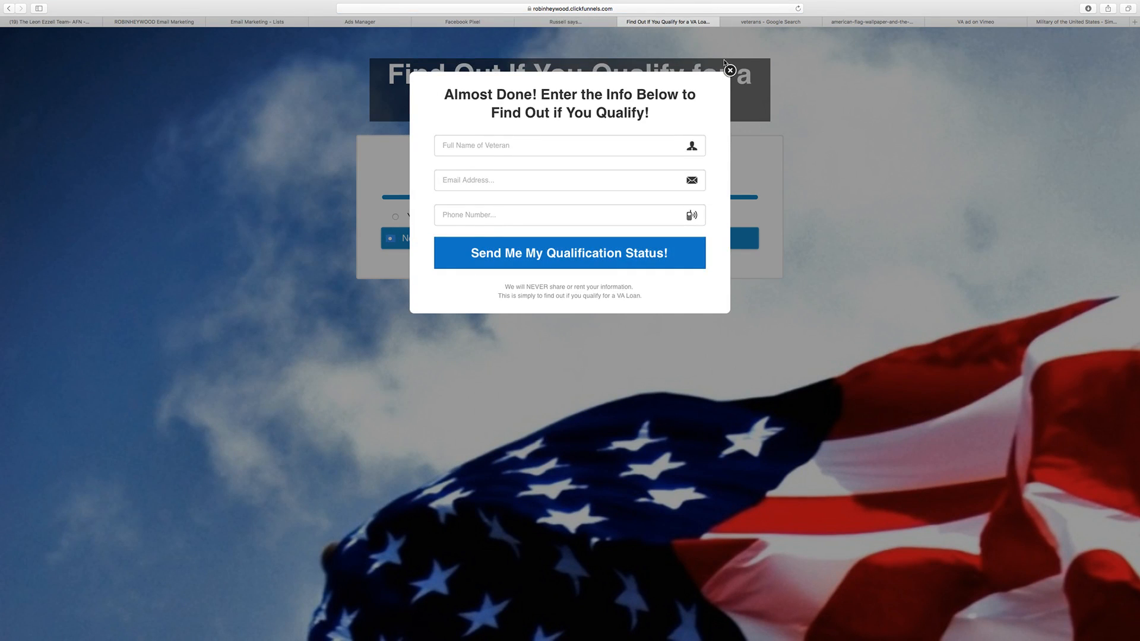
click(729, 70)
click(438, 218)
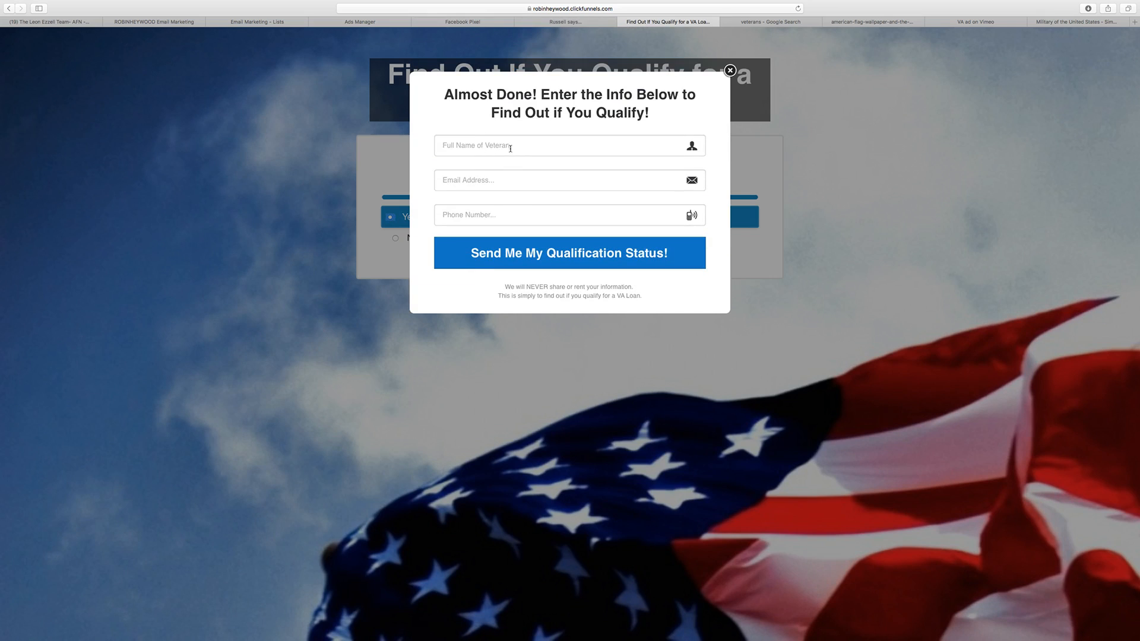
Step: Fill in the veteran's full name, marked TEST, and the email address in the opt-in form
click(509, 148)
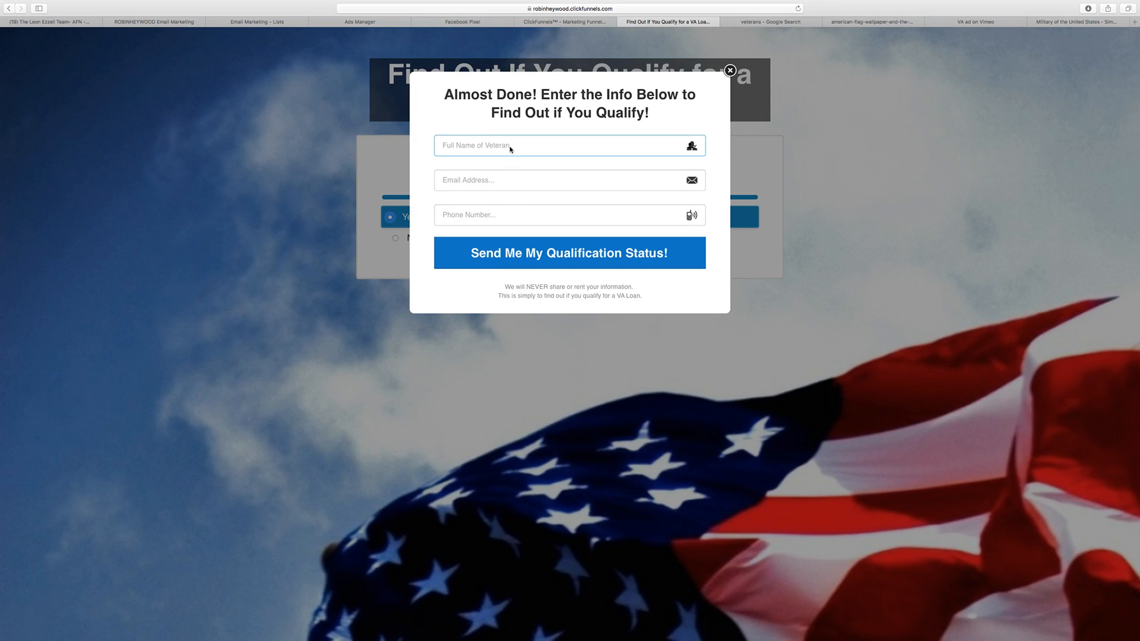
click(522, 178)
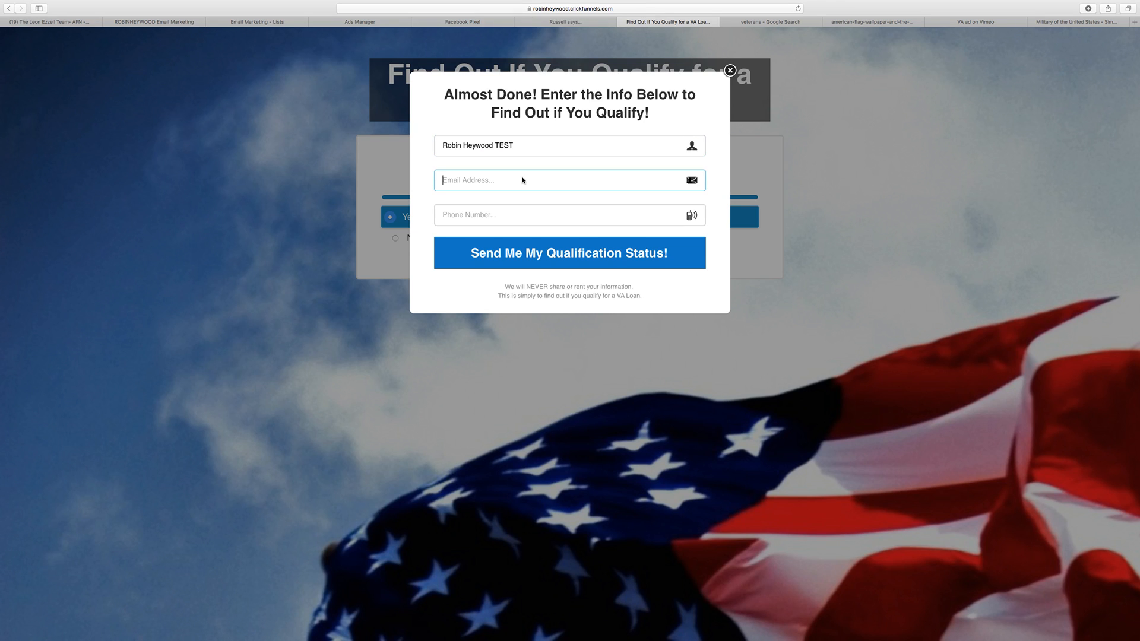
Step: Enter the phone number and submit the qualification form
click(522, 209)
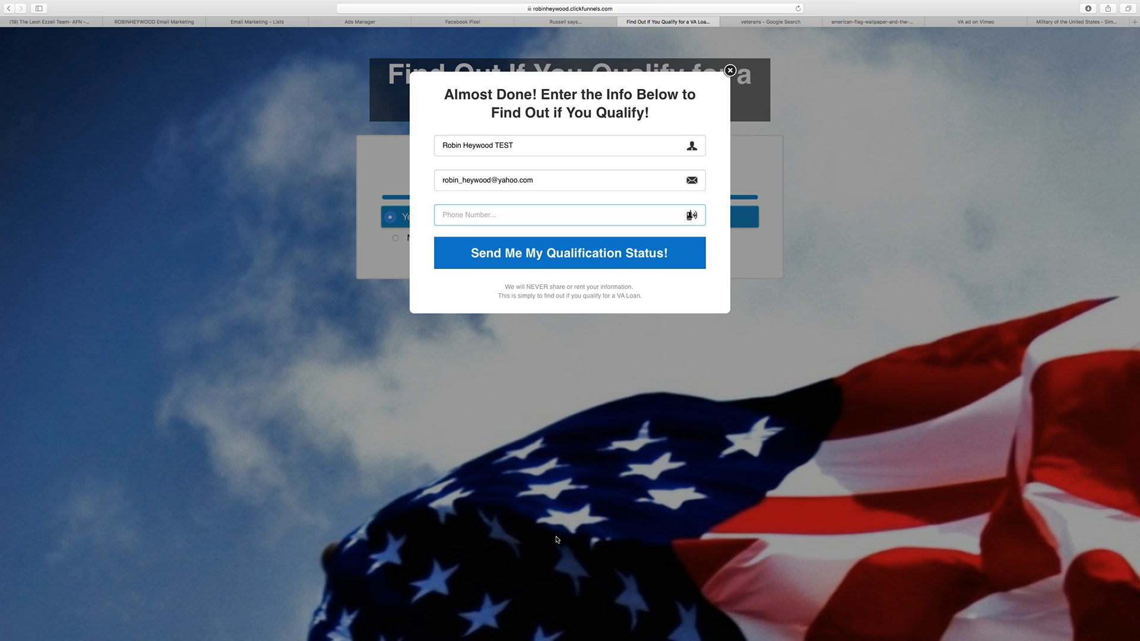
click(538, 263)
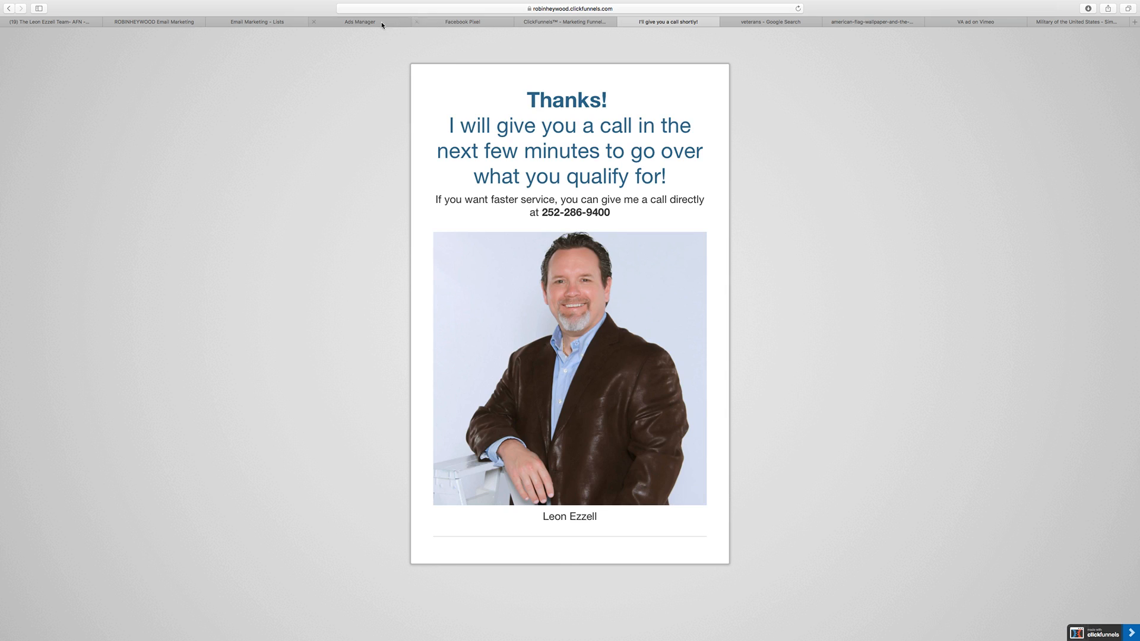
Step: Switch to ActiveCampaign, refresh the lists, and check the Leon VA Leads list for the test contact
click(247, 22)
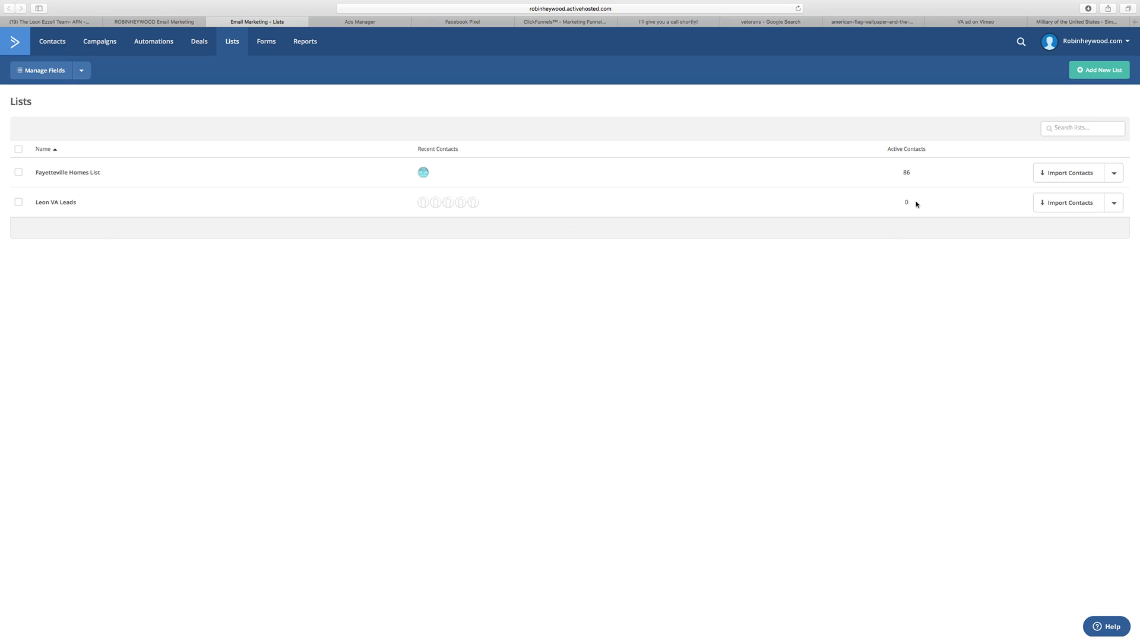
key(super+r)
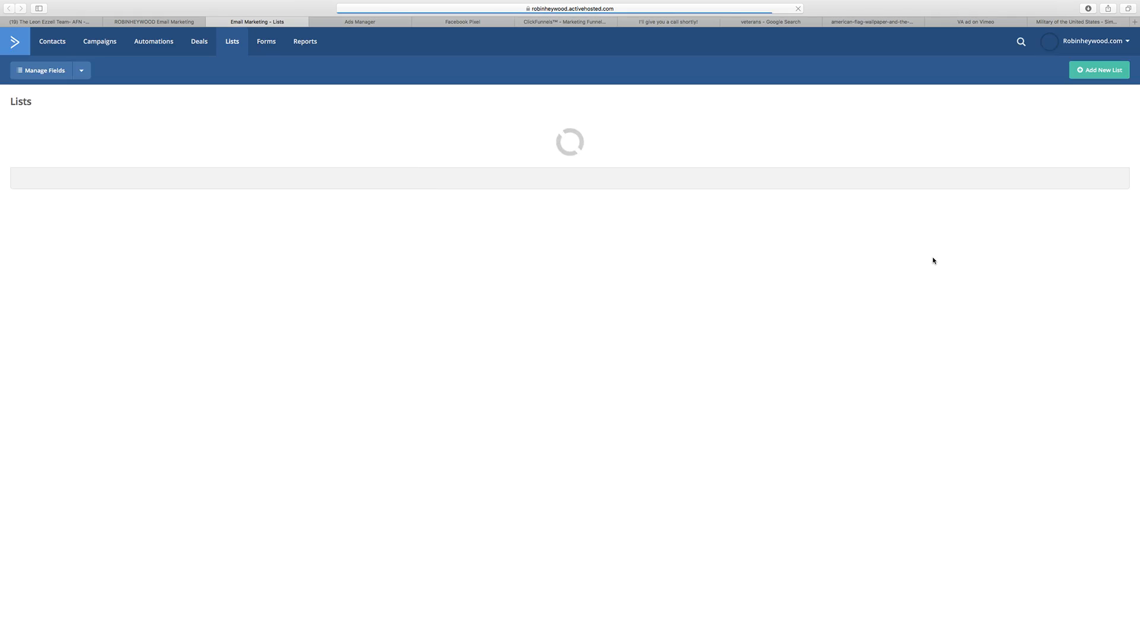
key(super+r)
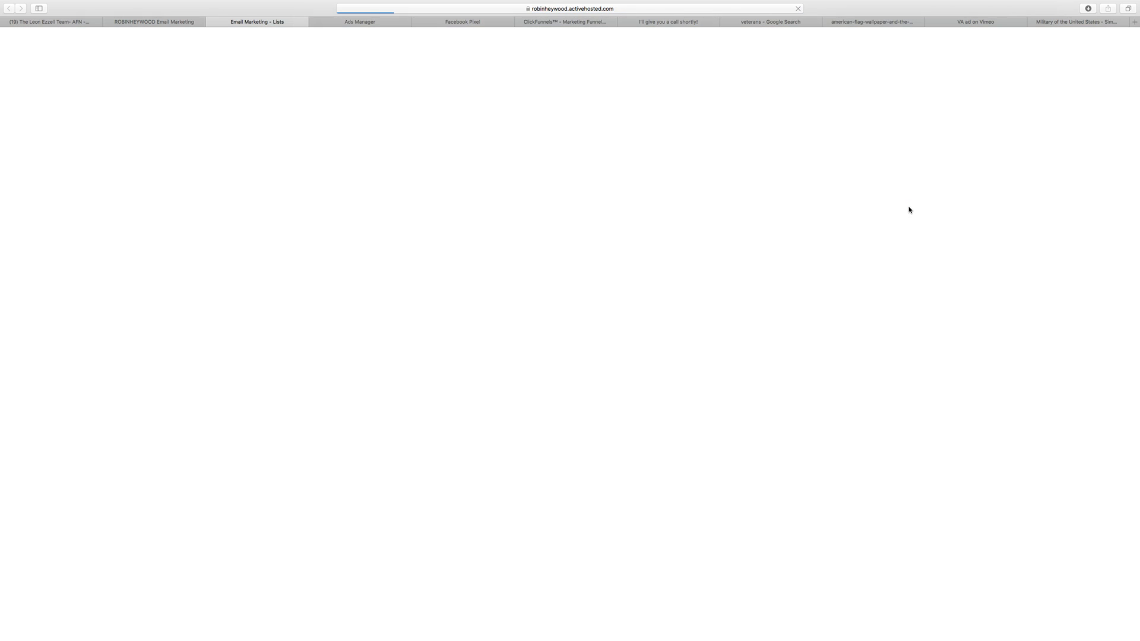
drag(910, 204, 895, 202)
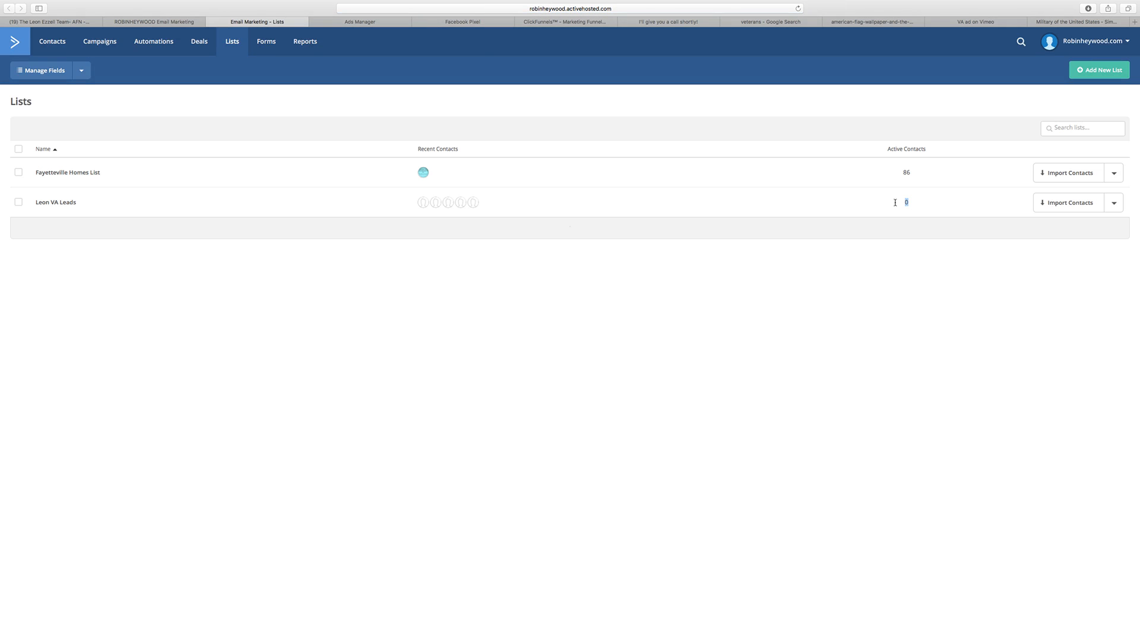
click(58, 203)
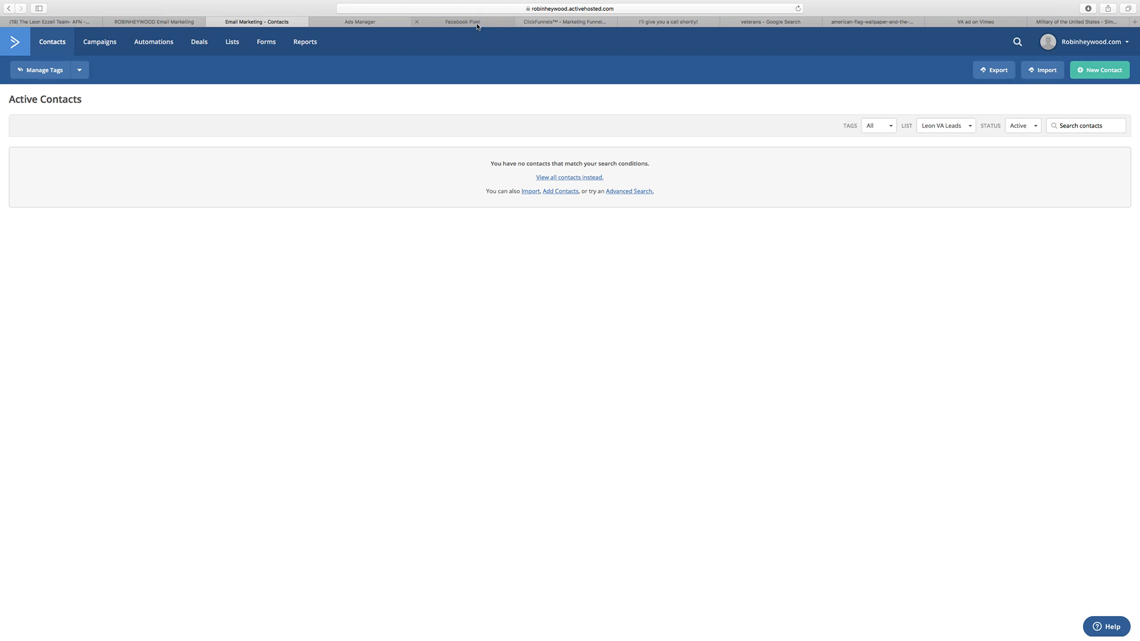
key(super+r)
Step: Close the Facebook Pixel, live thank-you page, veterans image search, flag wallpaper, and Wikipedia military browser tabs
click(368, 22)
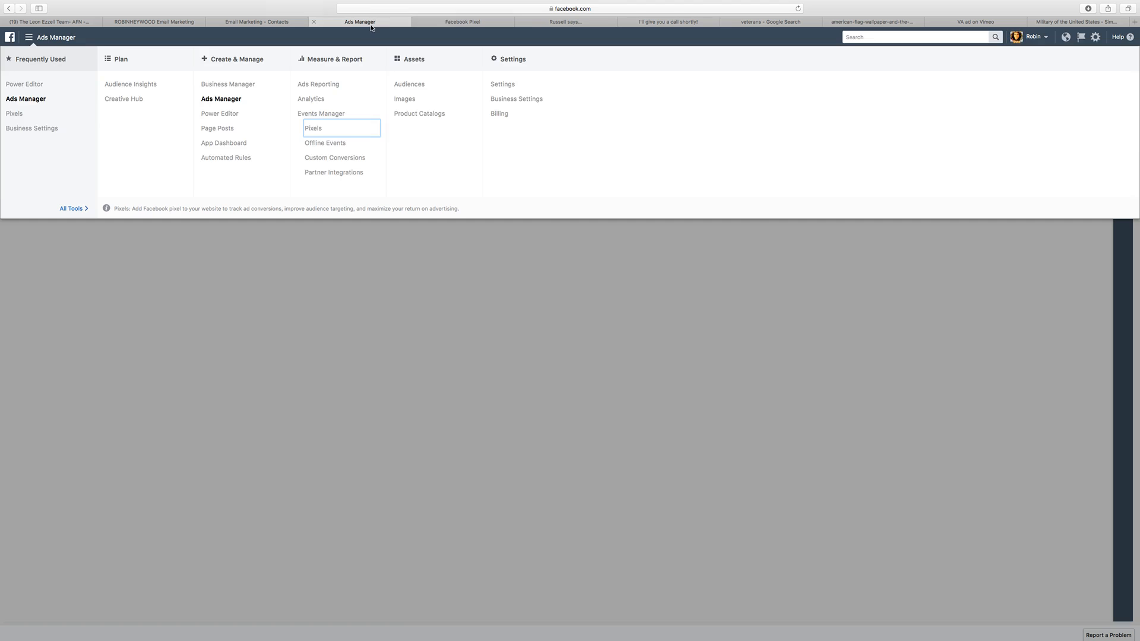
click(482, 21)
click(417, 22)
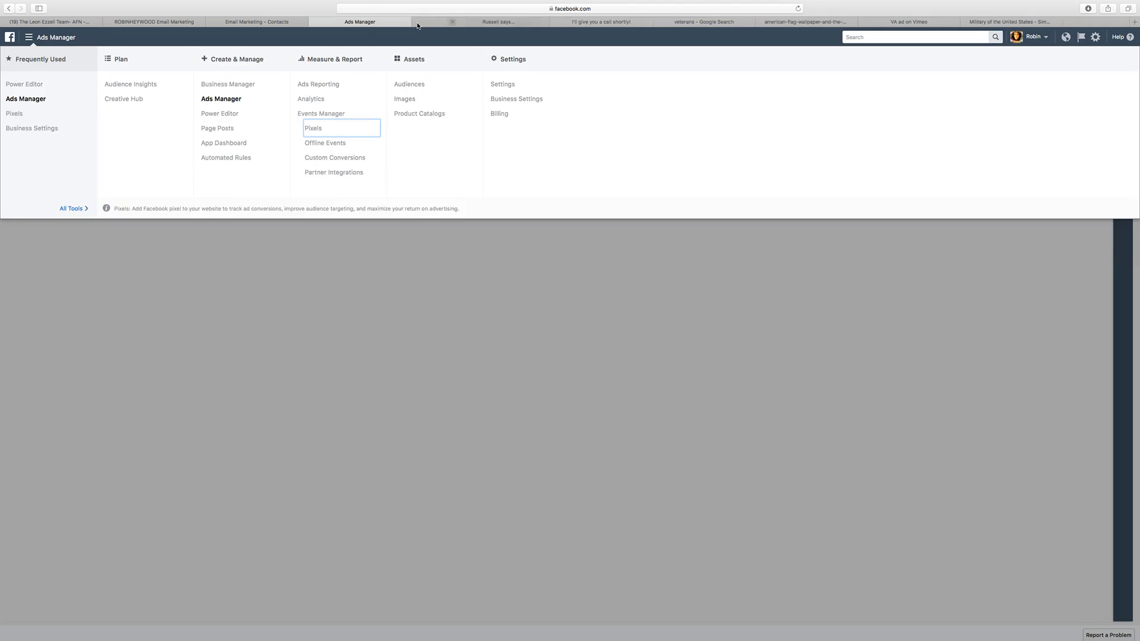
click(478, 257)
click(527, 22)
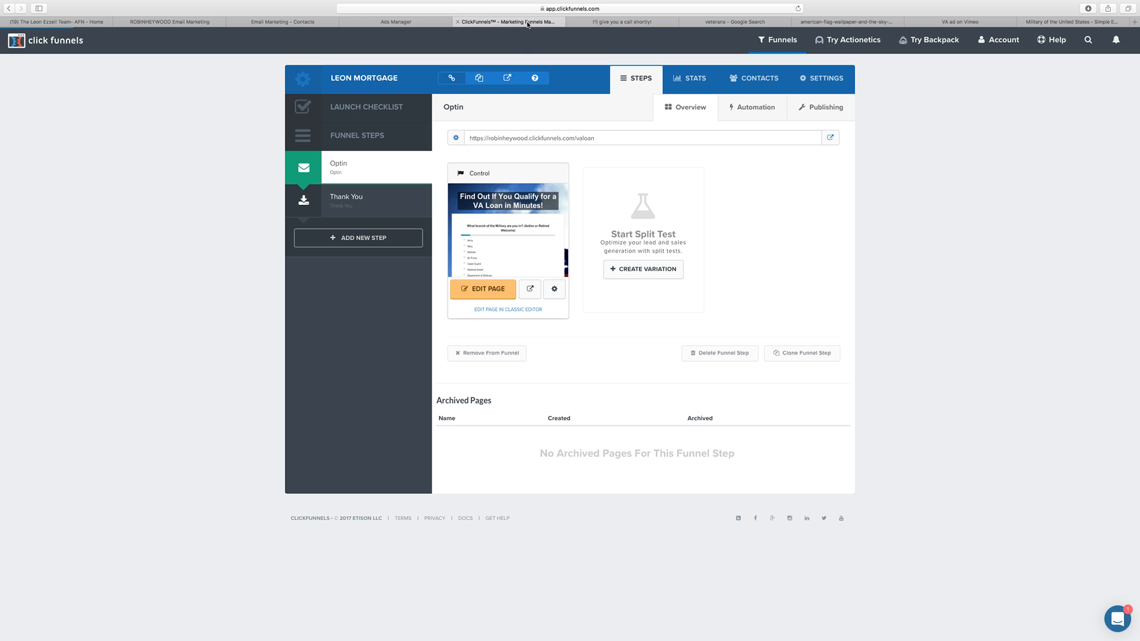
click(594, 23)
click(571, 22)
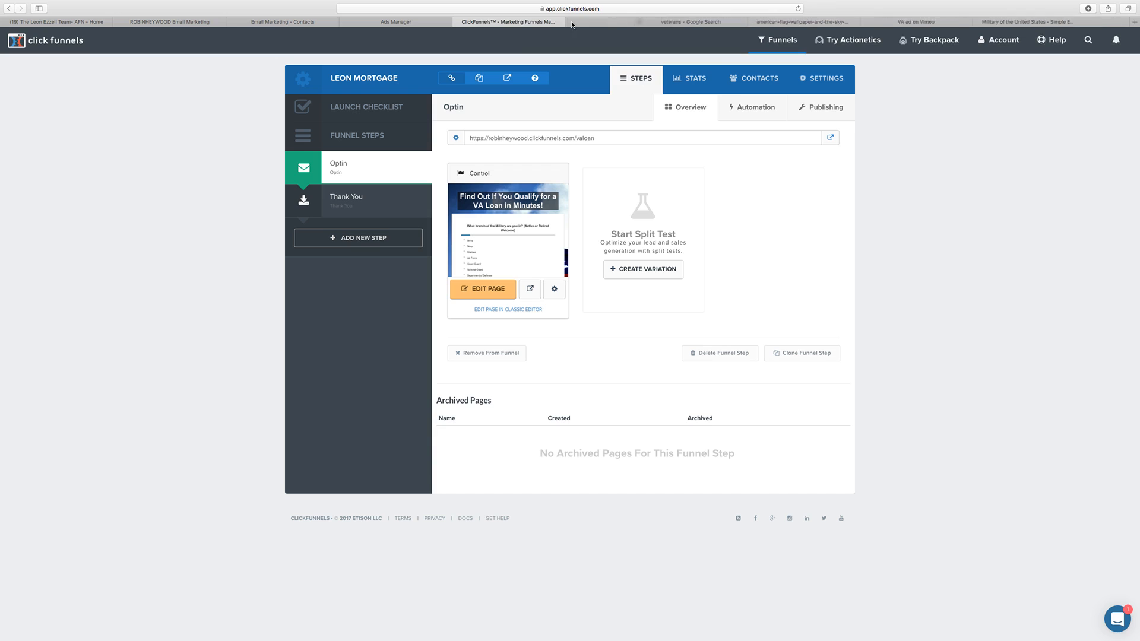
click(572, 23)
click(571, 22)
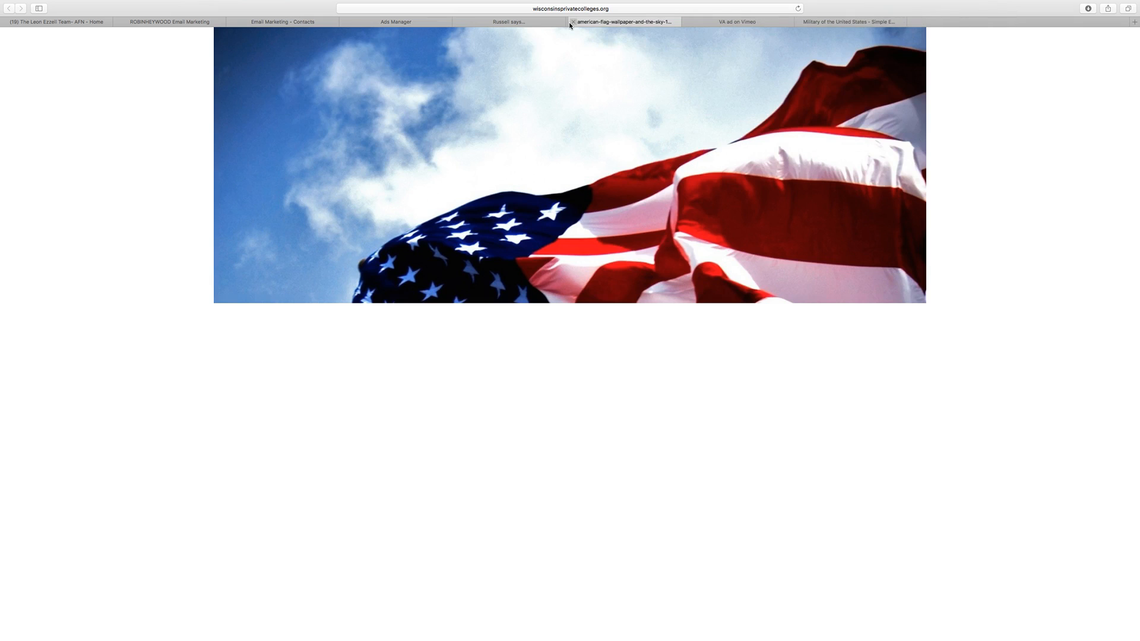
click(569, 22)
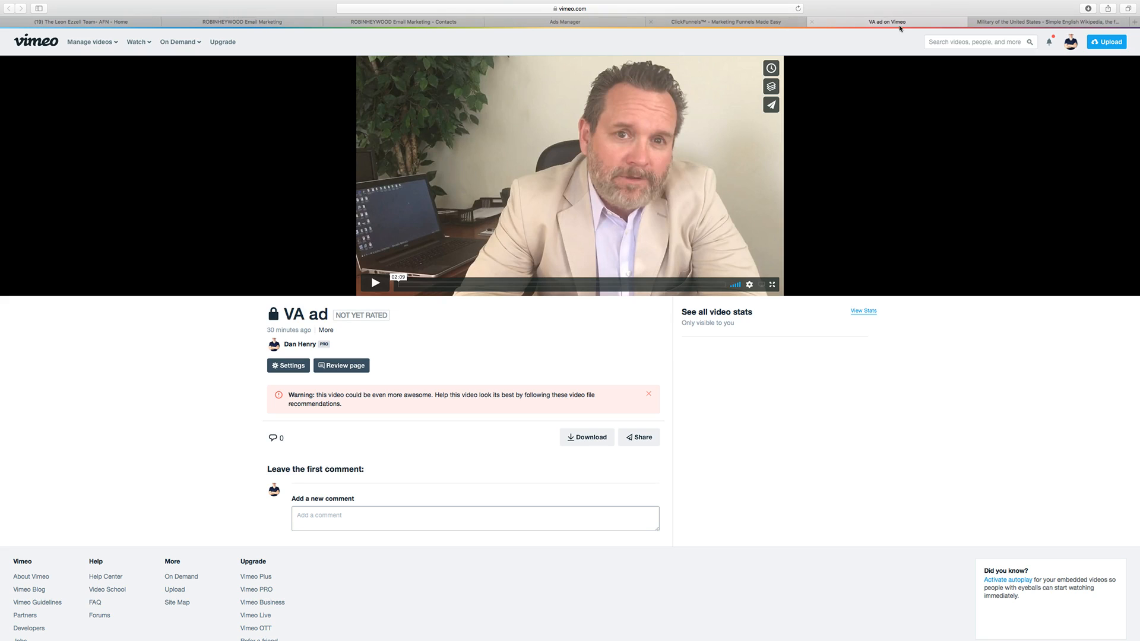
click(973, 22)
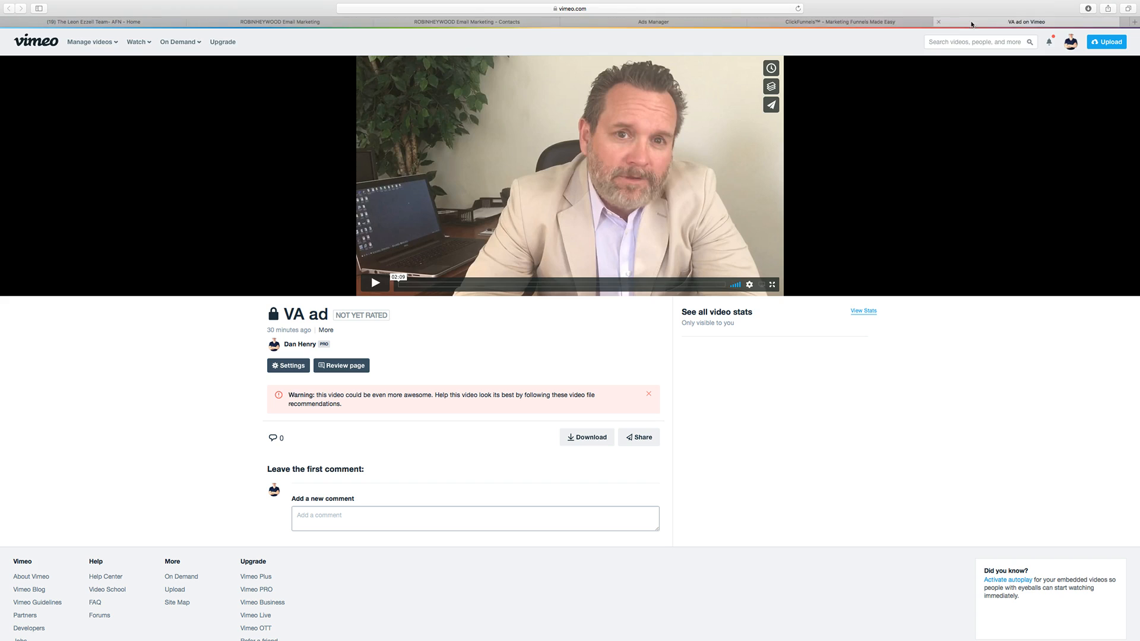
Step: Return to ActiveCampaign and open the list of automations
click(690, 23)
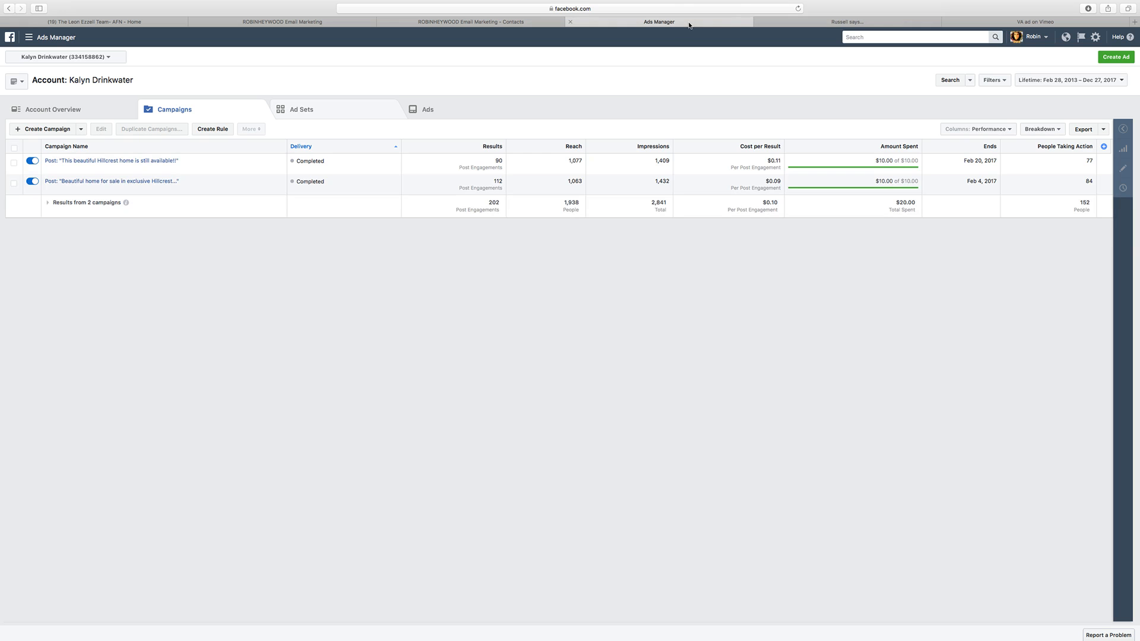
click(469, 23)
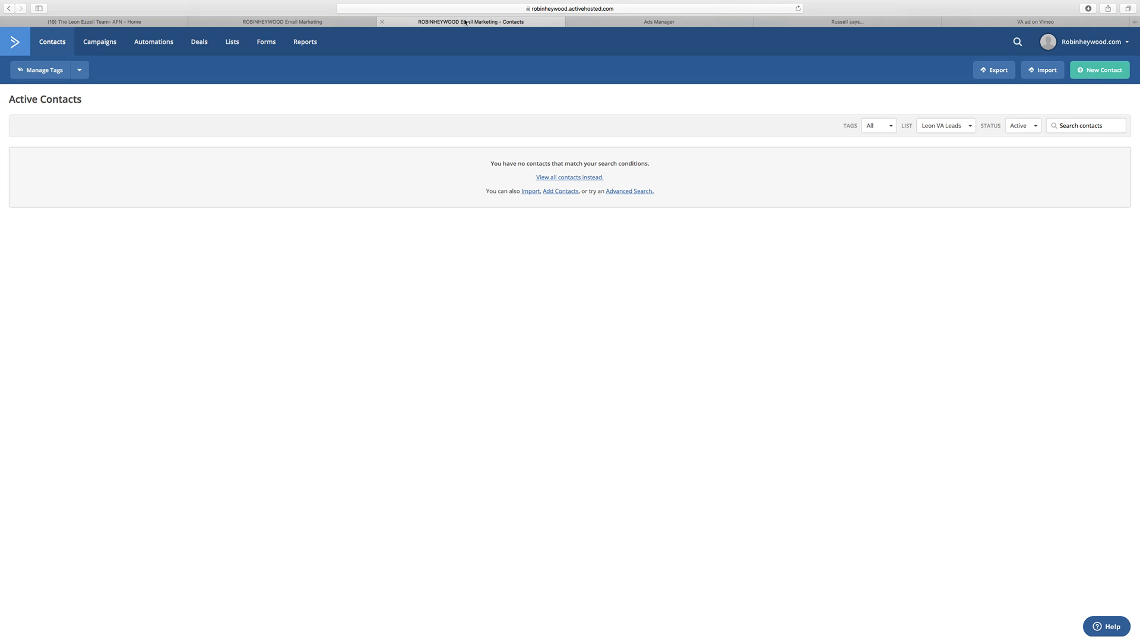
click(144, 48)
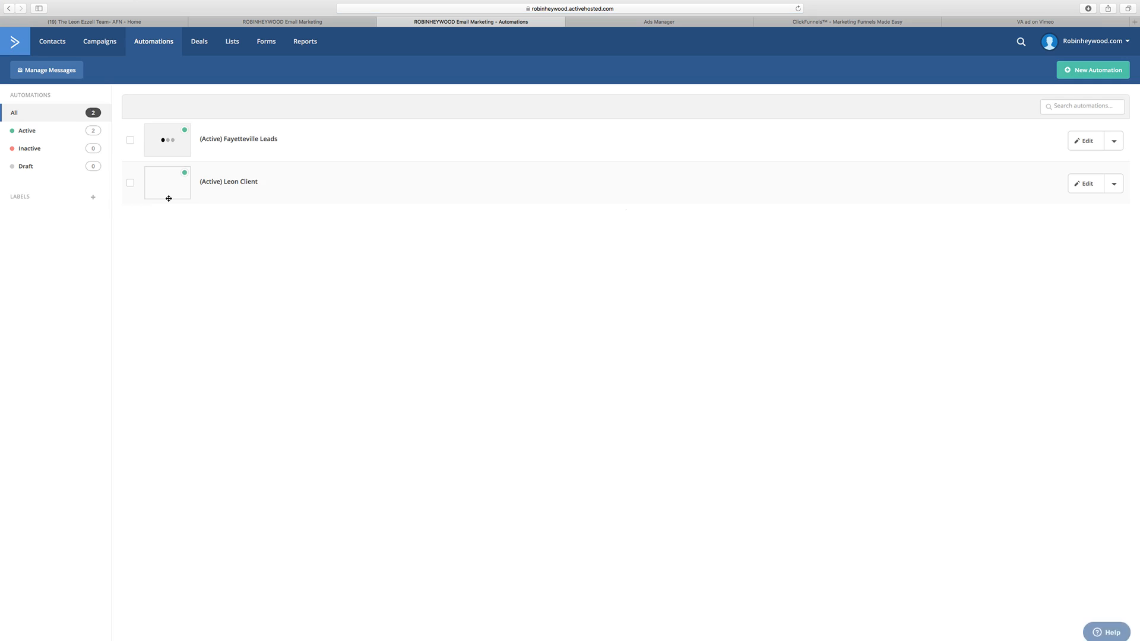
Step: Open the Leon Client automation and check the contact queue at the 15-minute wait and the actions around it
click(297, 186)
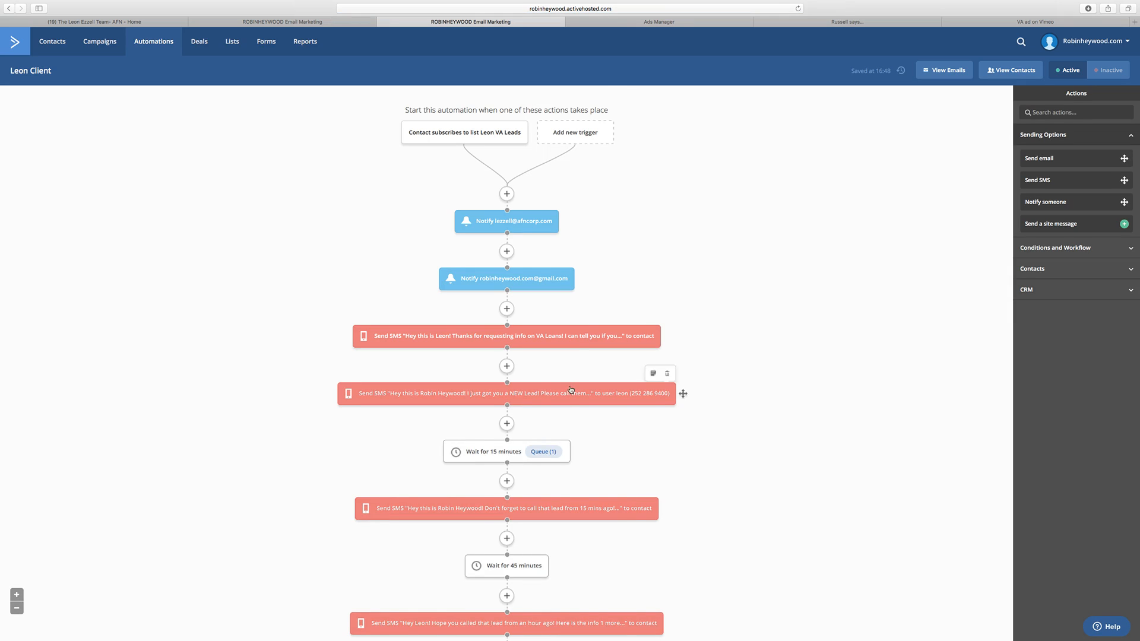
scroll(570, 389, down, 3)
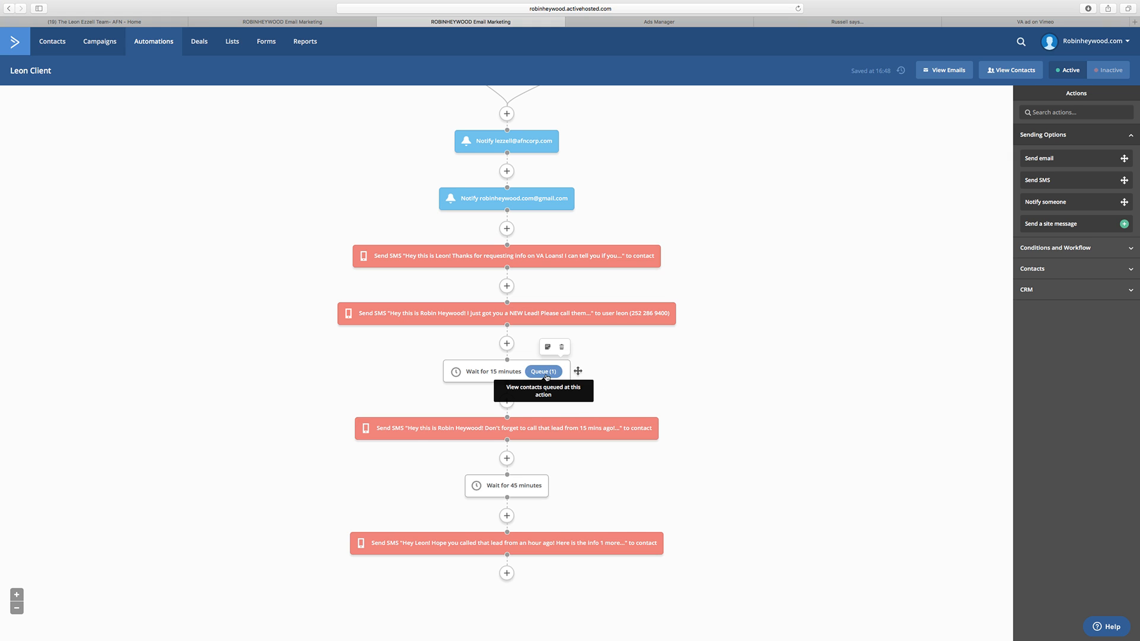
scroll(546, 376, up, 3)
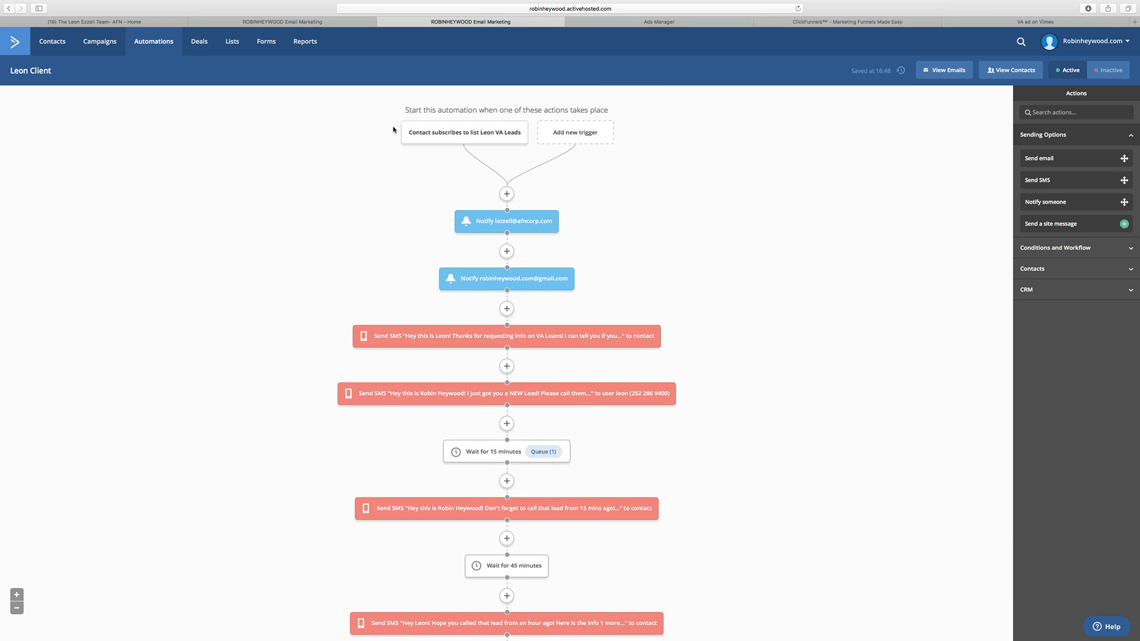
Step: Close the duplicate Leon Client automation browser tab and switch to the Leon Mortgage funnel in ClickFunnels
click(264, 23)
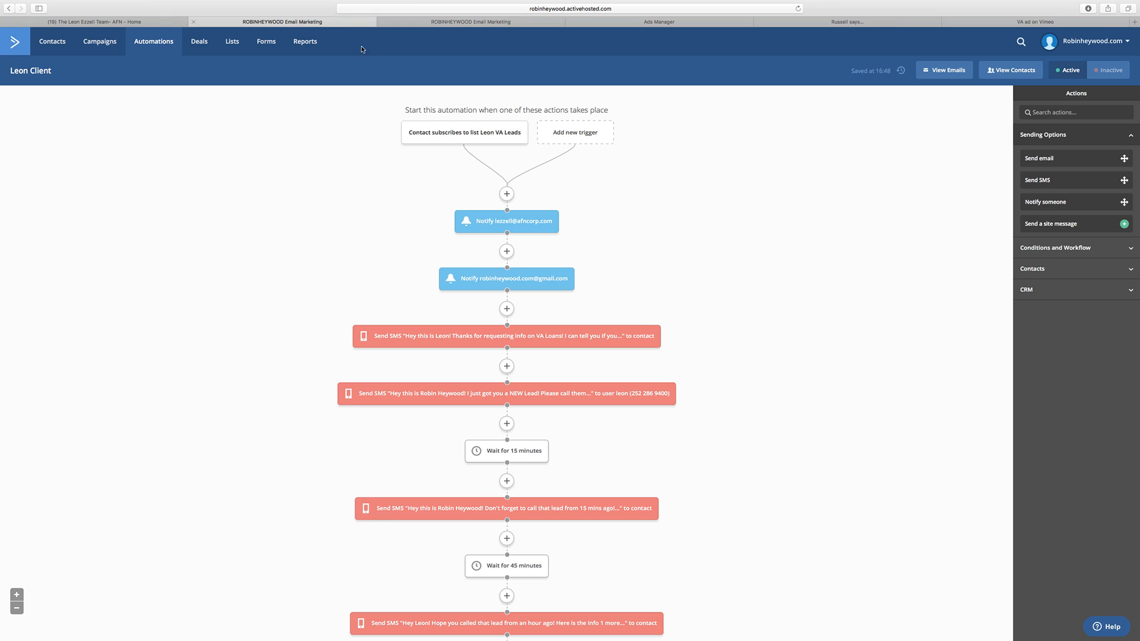
click(194, 22)
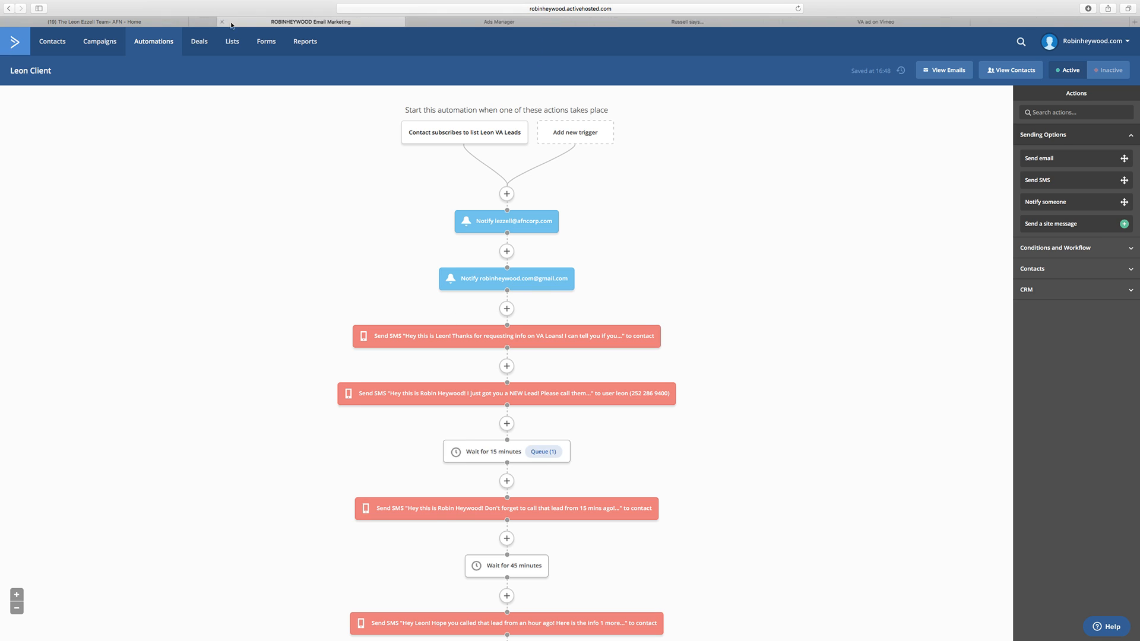
click(653, 23)
click(748, 23)
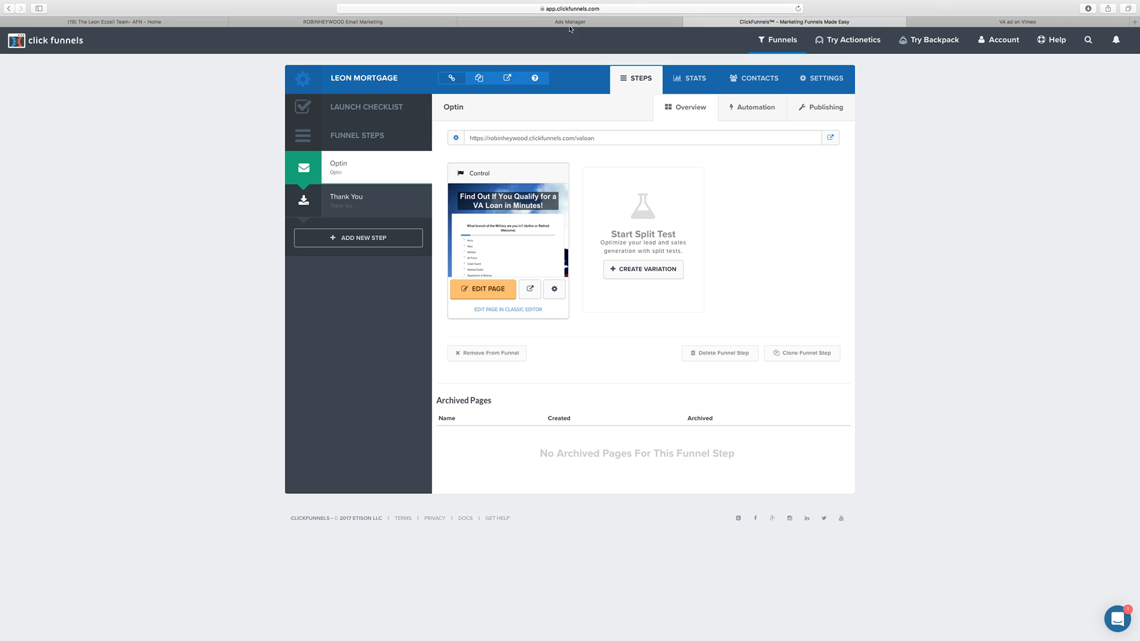
Step: Return to ActiveCampaign, open the contact lists, and check the active contacts of Leon VA Leads
click(270, 22)
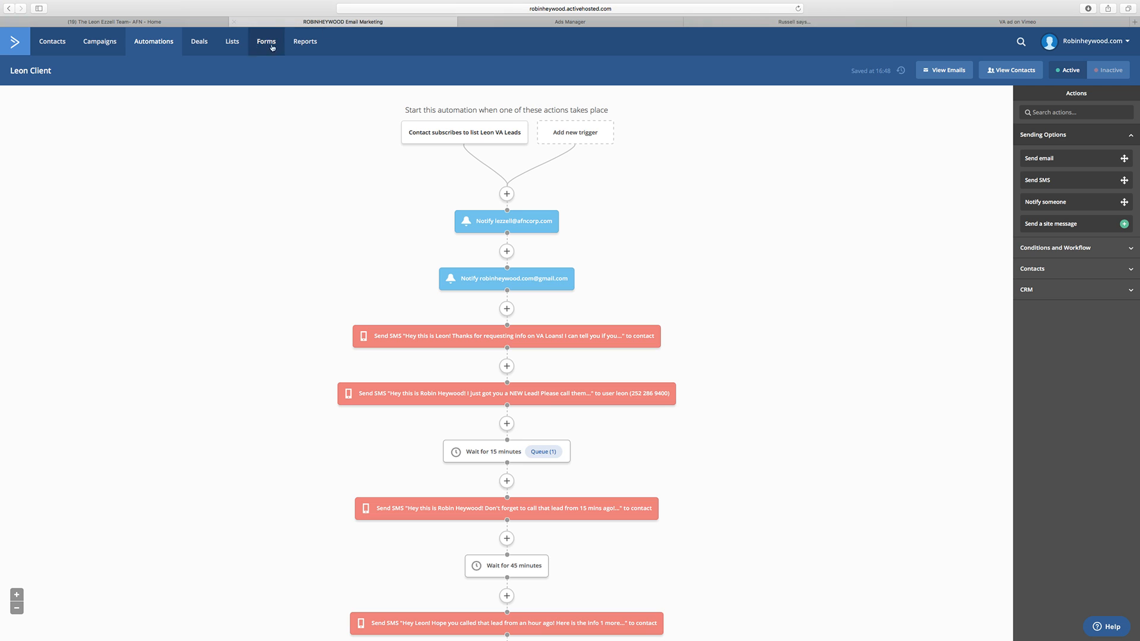
click(232, 42)
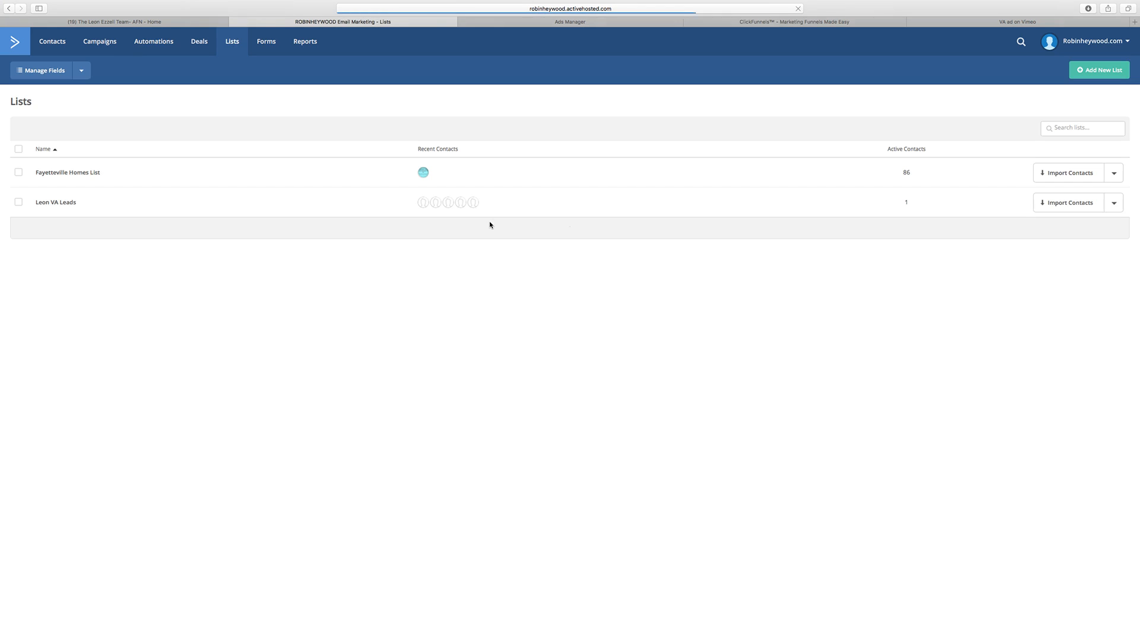
drag(917, 206, 889, 206)
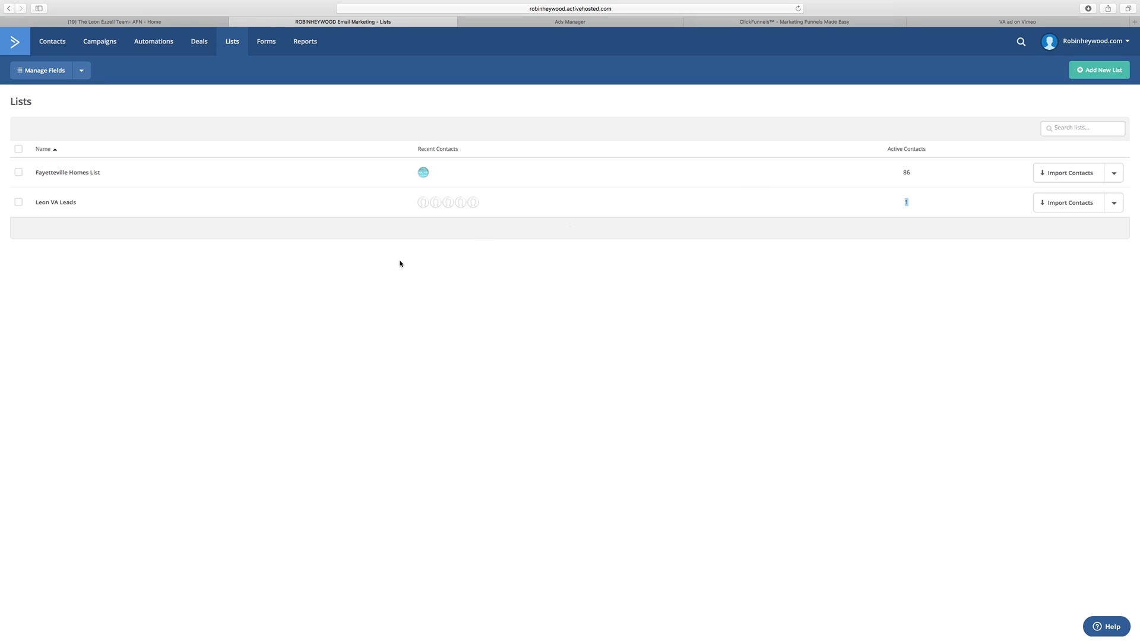
Step: View the campaigns in Facebook Ads Manager and the Optin step overview in ClickFunnels
click(580, 22)
click(429, 22)
click(528, 22)
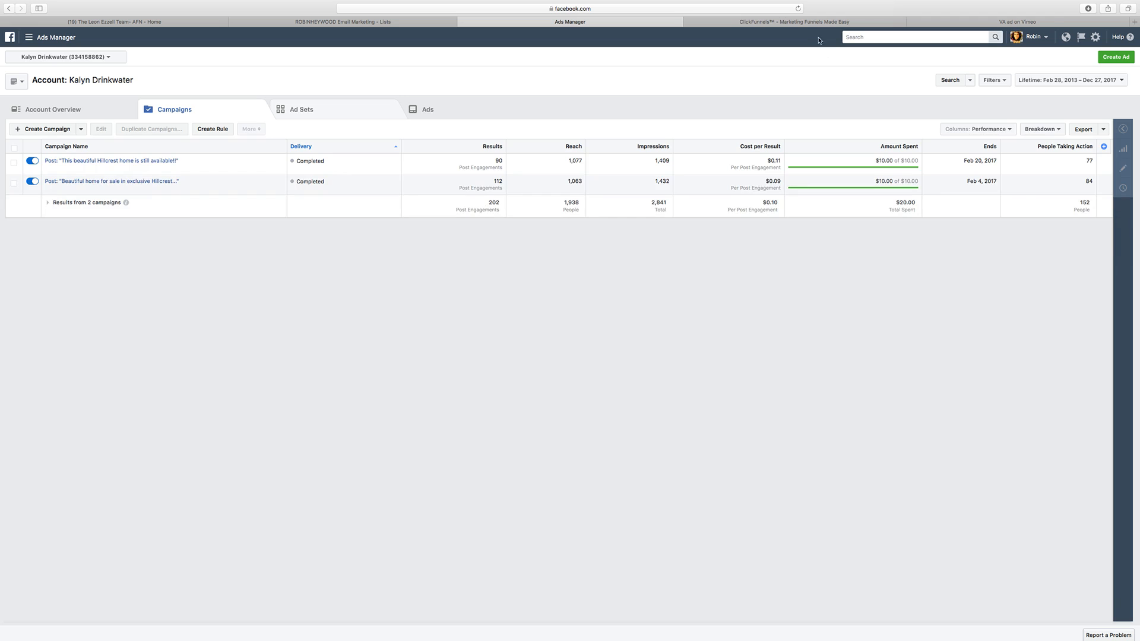
click(810, 23)
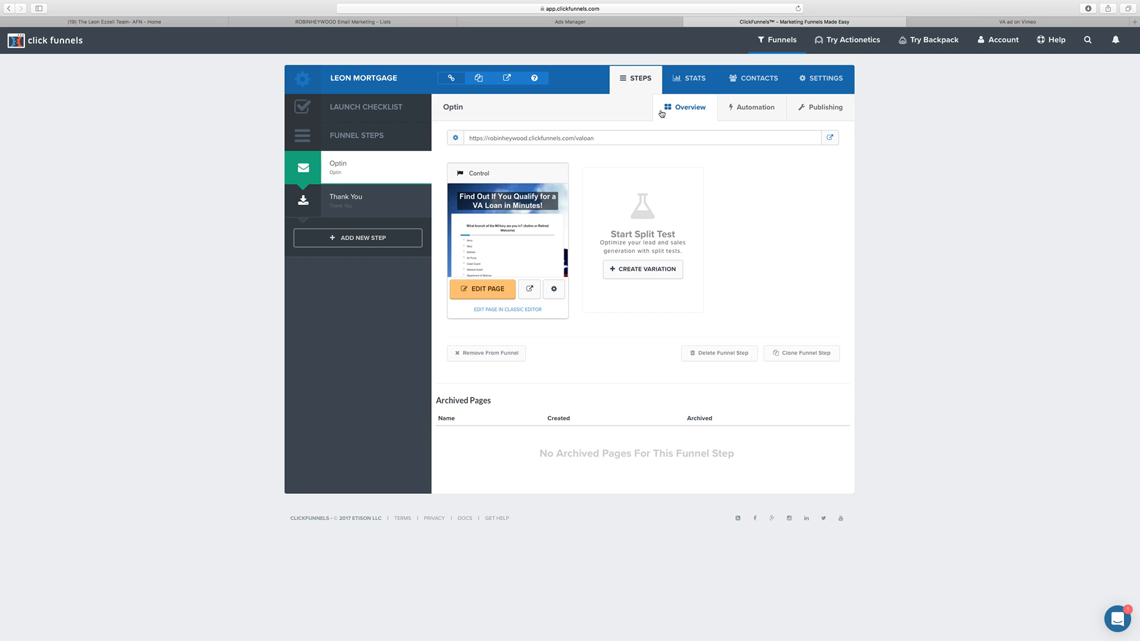
Step: Switch back to Facebook Ads Manager and open Power Editor
click(632, 26)
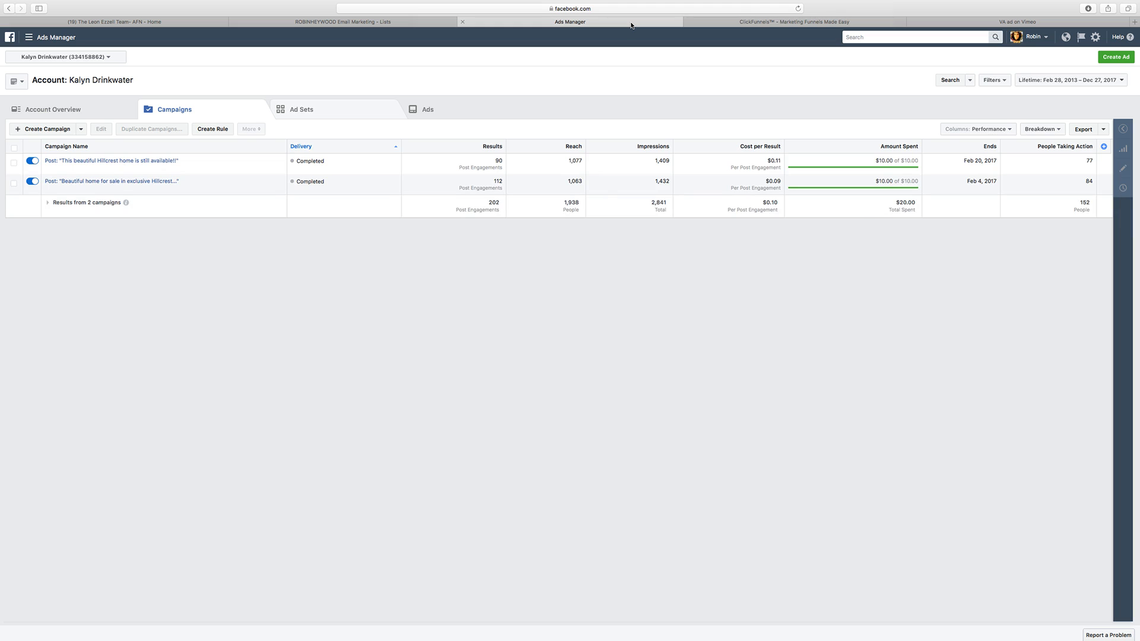
click(29, 37)
click(24, 85)
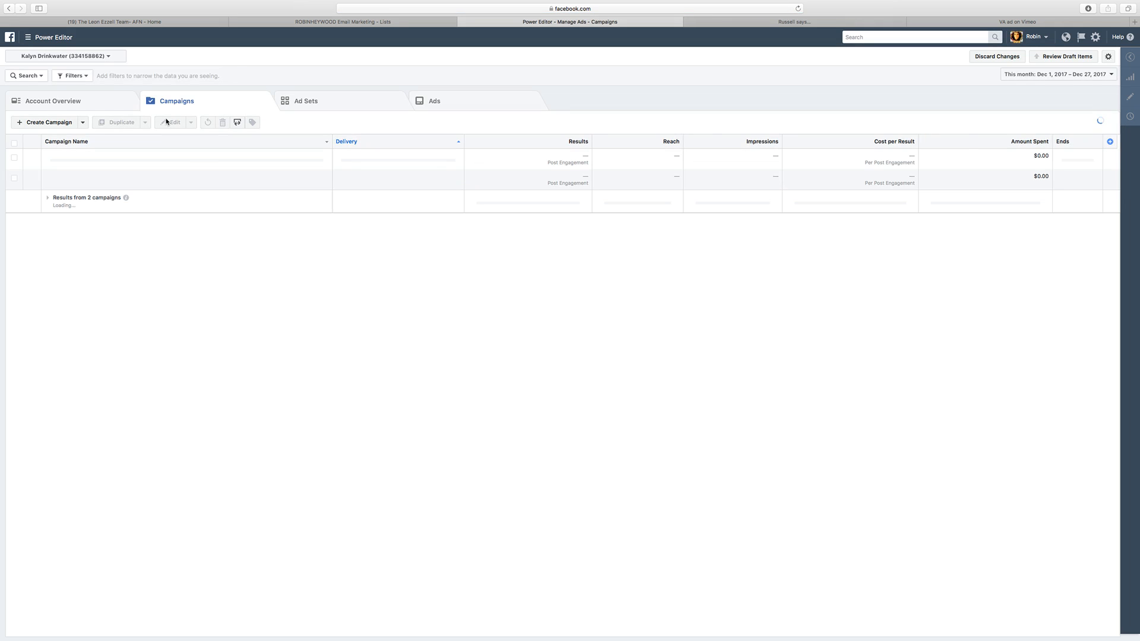
Step: Start a new campaign named "VA Loan Leads" with Conversions as the campaign objective
click(56, 121)
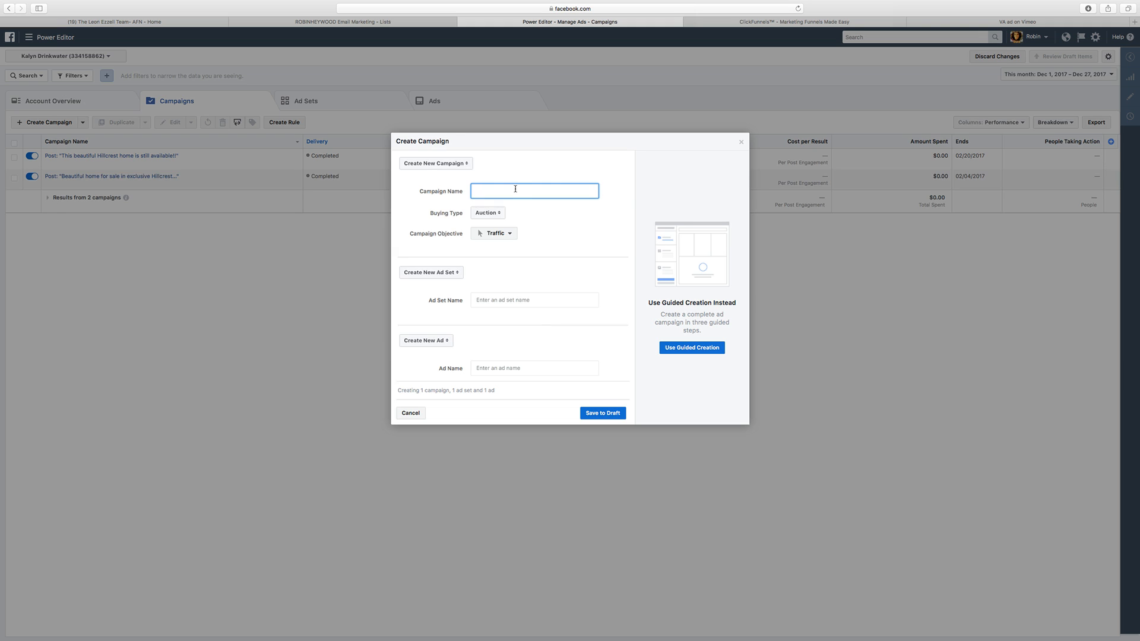
text(Le)
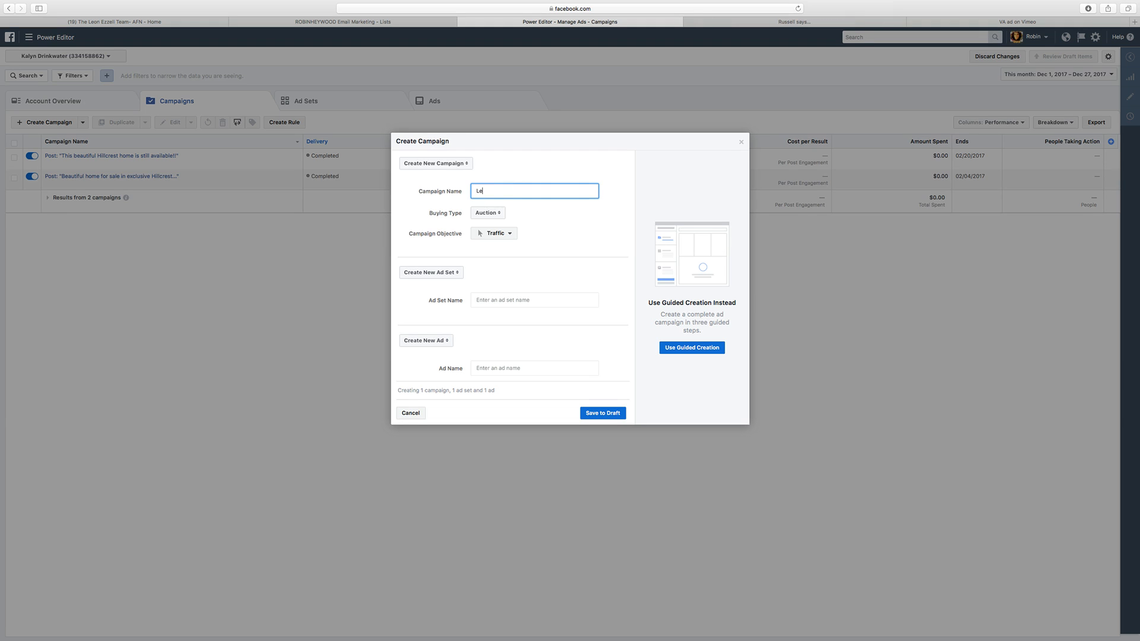
text(VA Loan Leads)
click(545, 213)
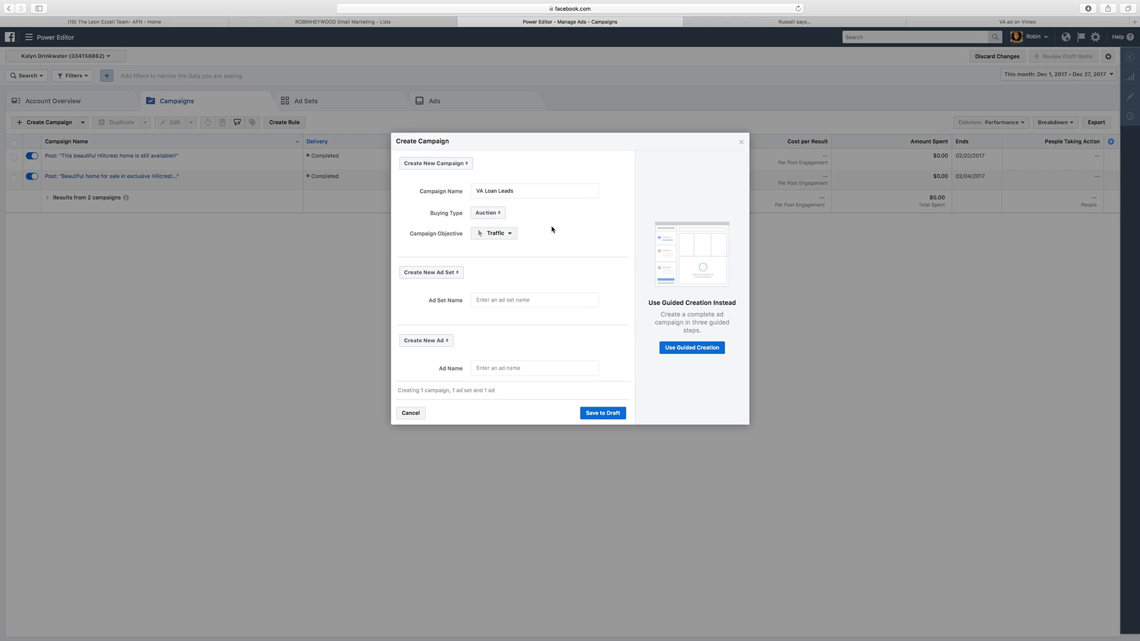
click(517, 233)
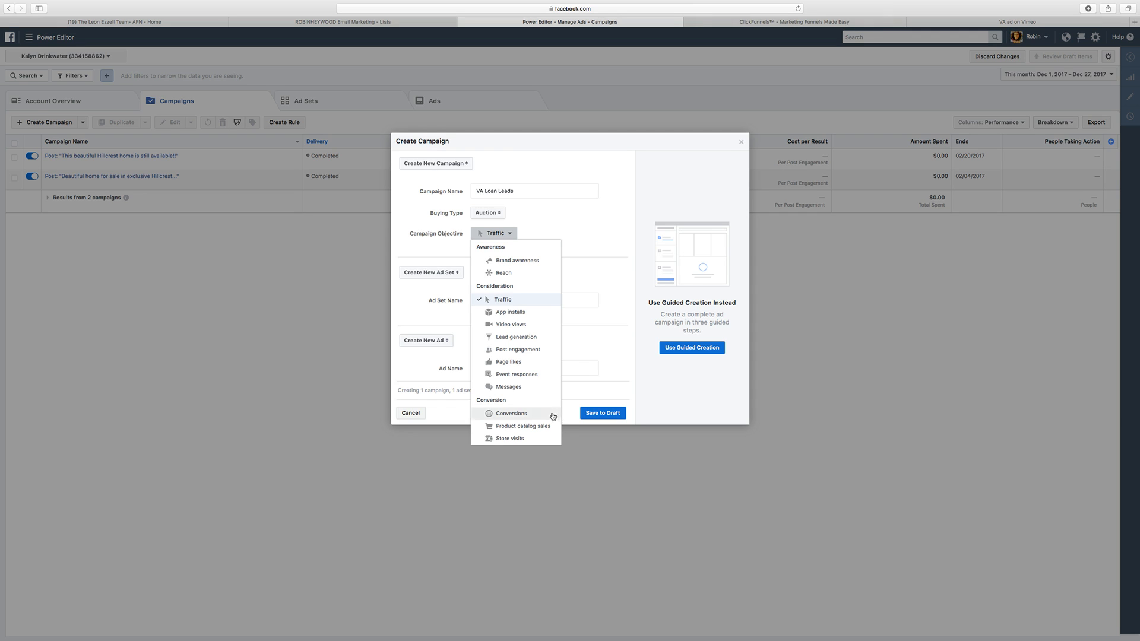
click(552, 415)
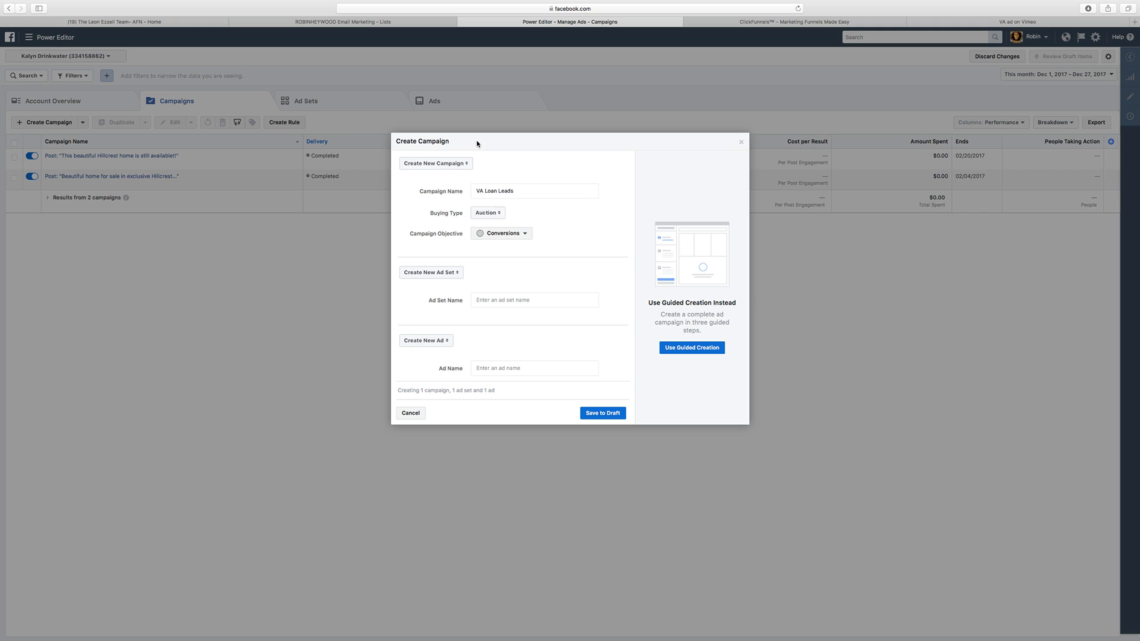
Step: Name the new campaign's ad set "Male"
click(500, 298)
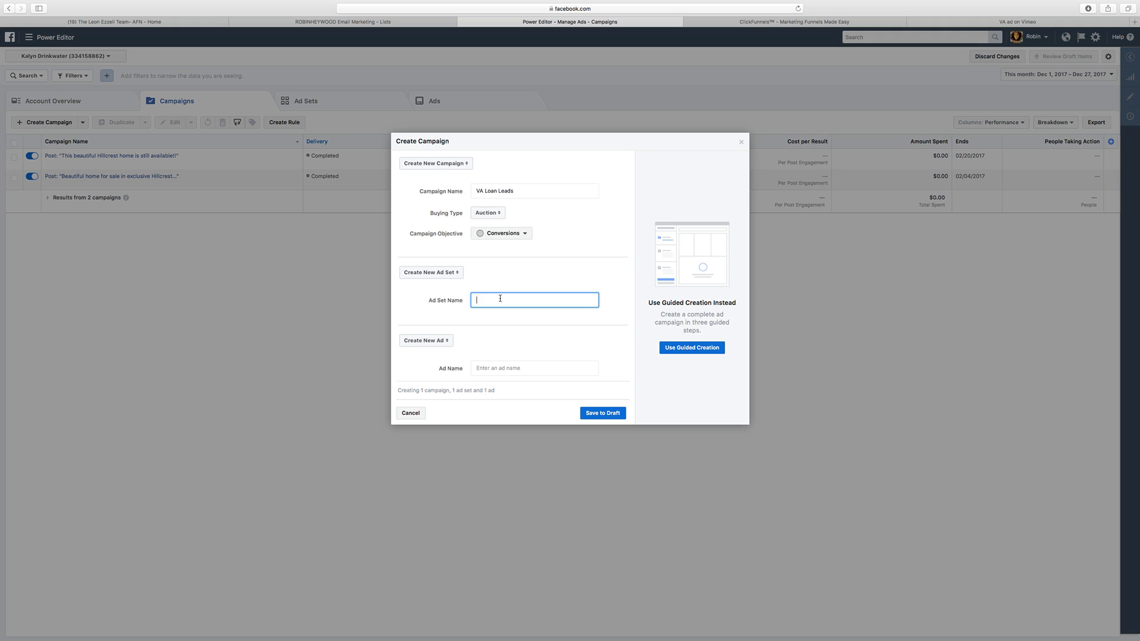
text(Male 30+)
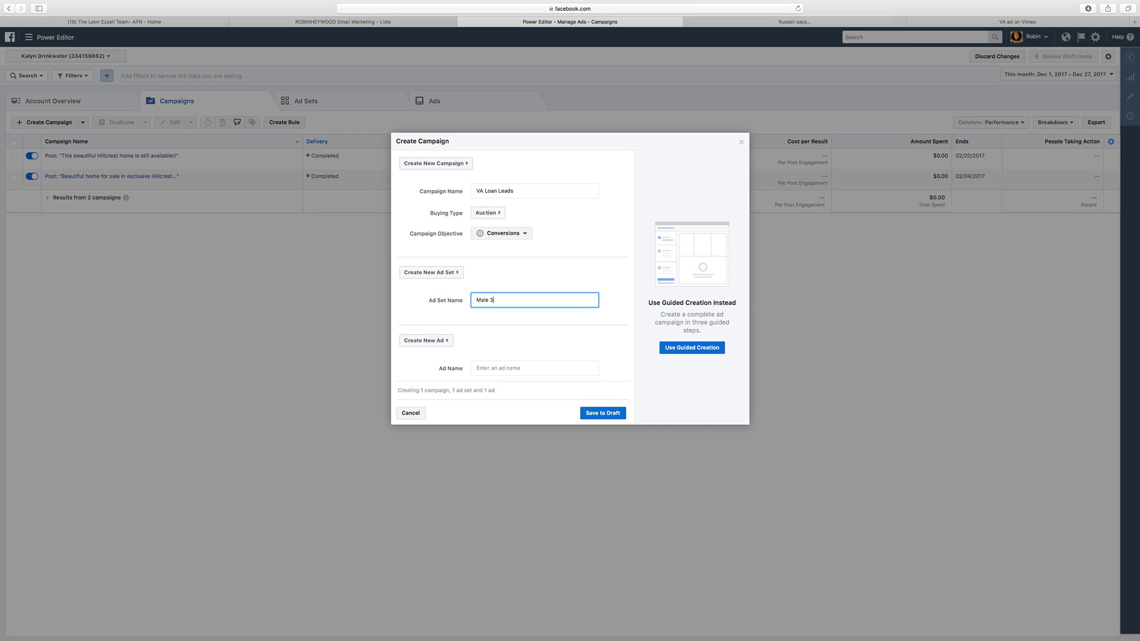
Step: Name the new ad set "Male 30+" and the new ad "Broker Video", and save the VA Loan Leads campaign to draft
text(-)
text(+)
click(495, 369)
text(Vi)
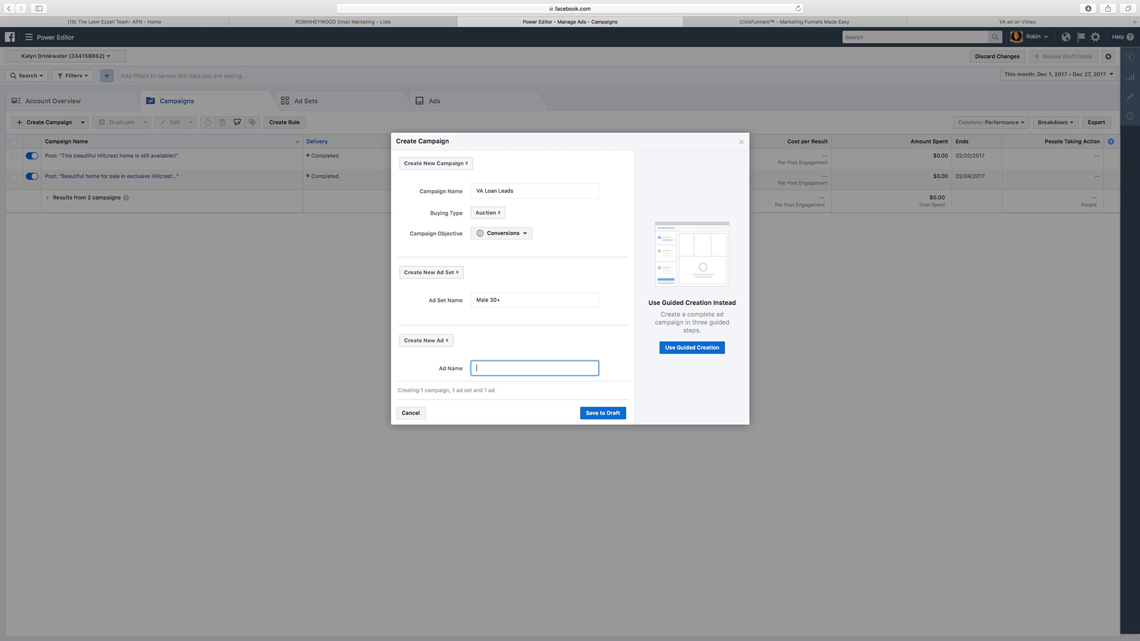
text(Broker Video)
click(600, 412)
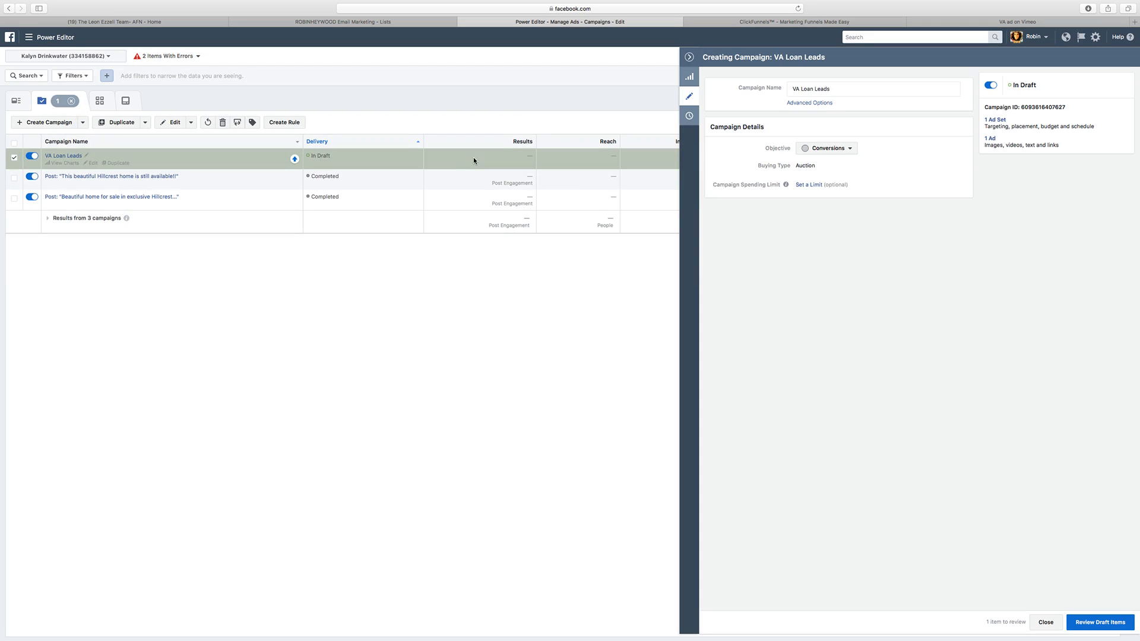
Step: Open the VA Loan Leads campaign's ad set list and bring up the Custom Conversions page from the full tools list
click(70, 156)
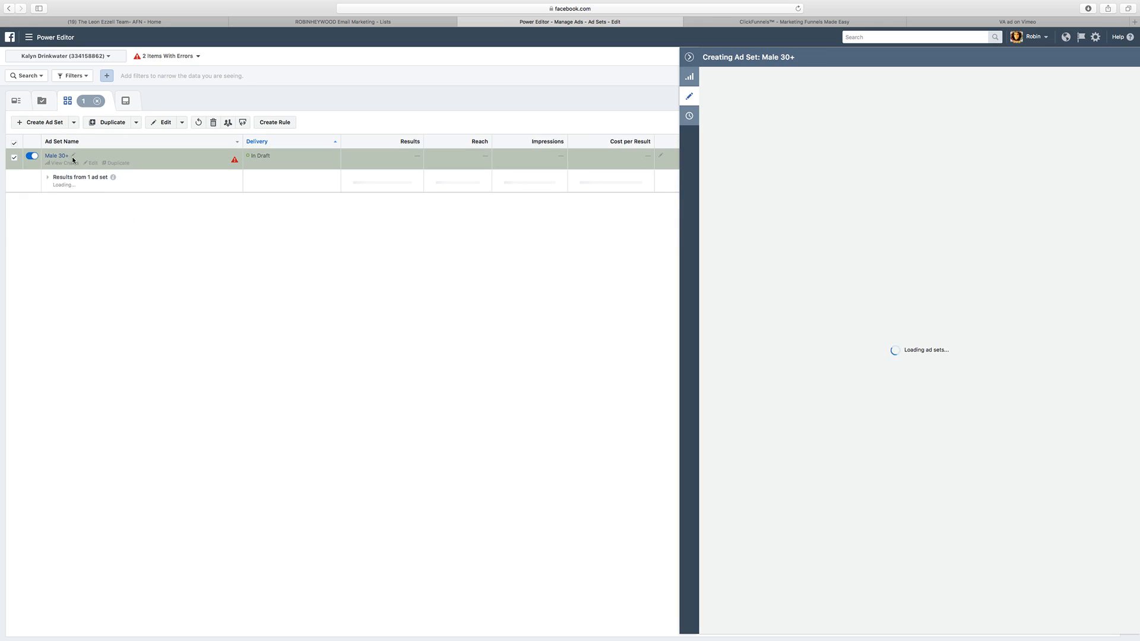
click(688, 57)
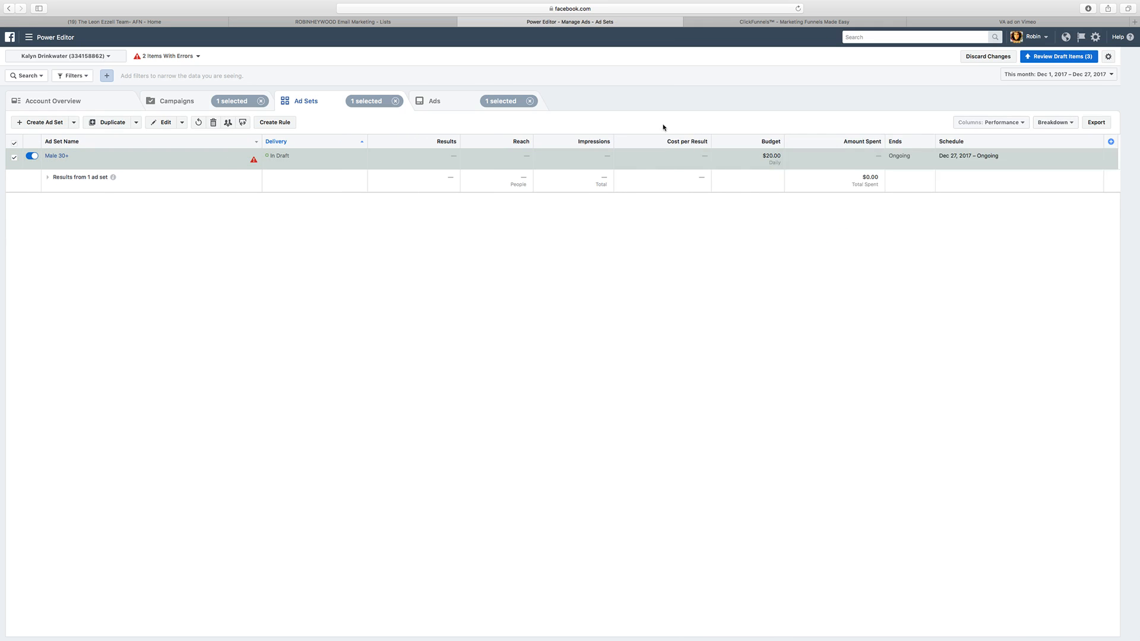
click(66, 36)
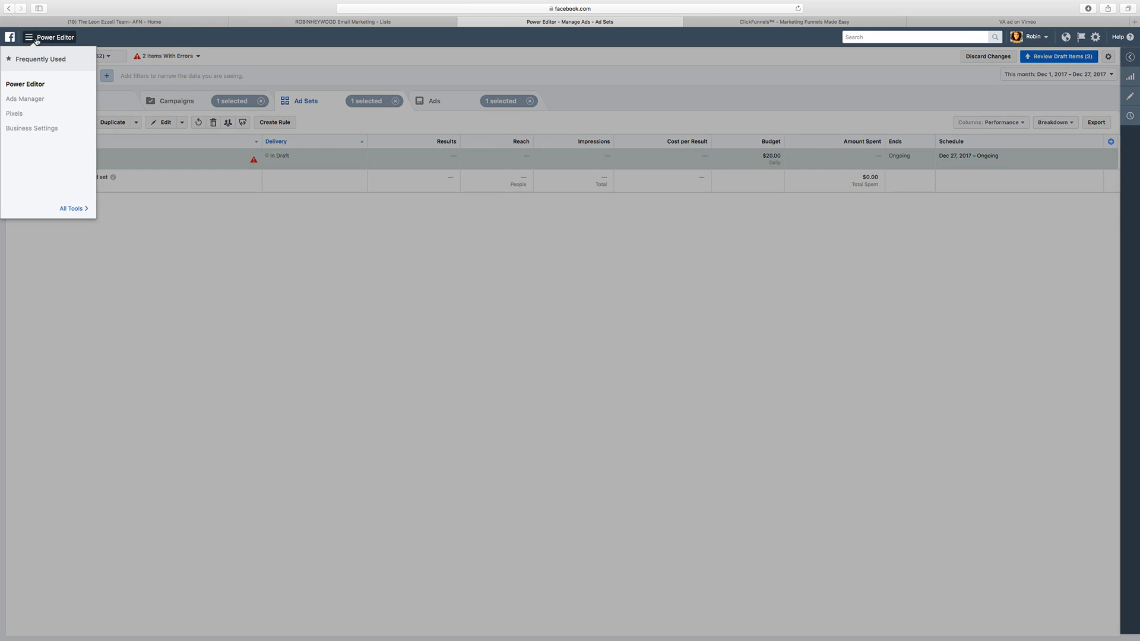
click(76, 207)
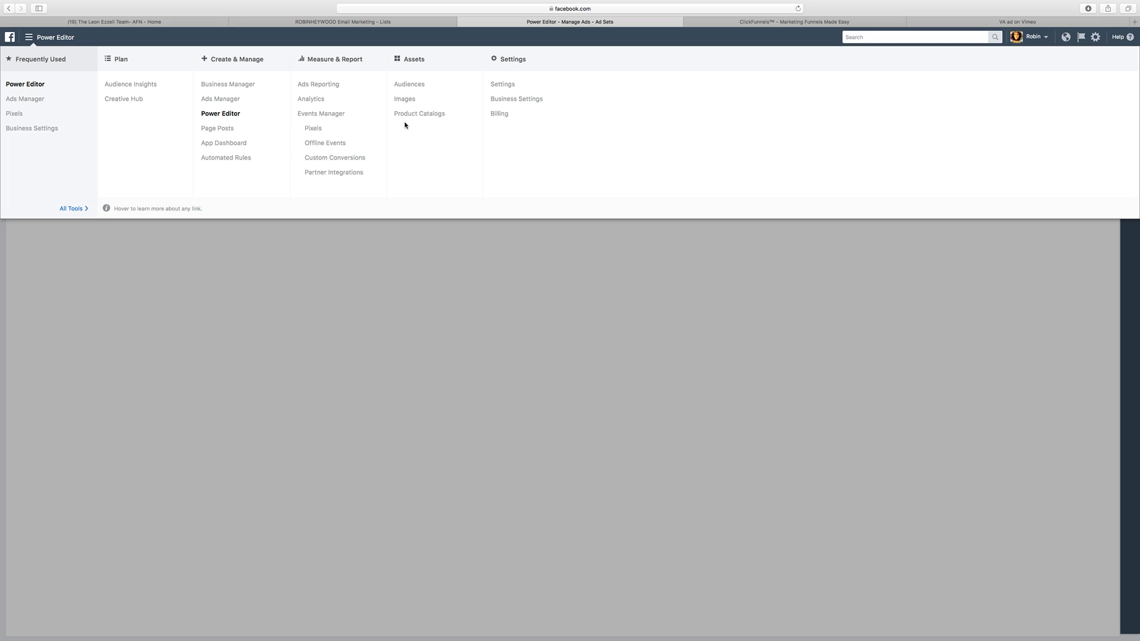
super+click(334, 157)
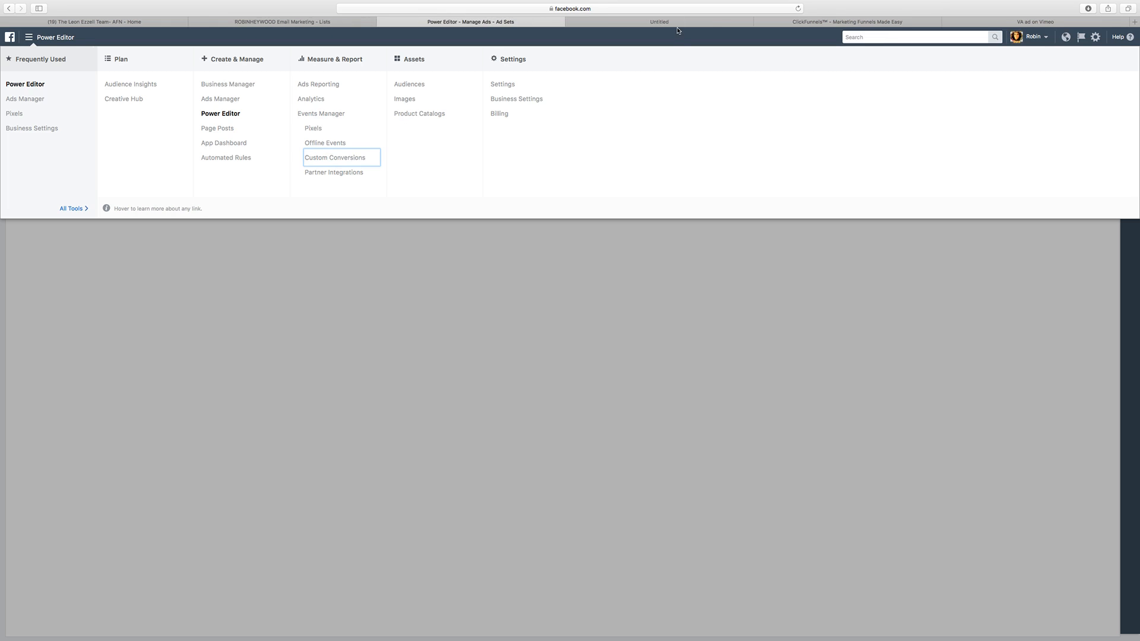
Step: Switch to ClickFunnels, open the live page of the mortgage funnel's Thank You step, and copy its web address
click(676, 24)
click(839, 22)
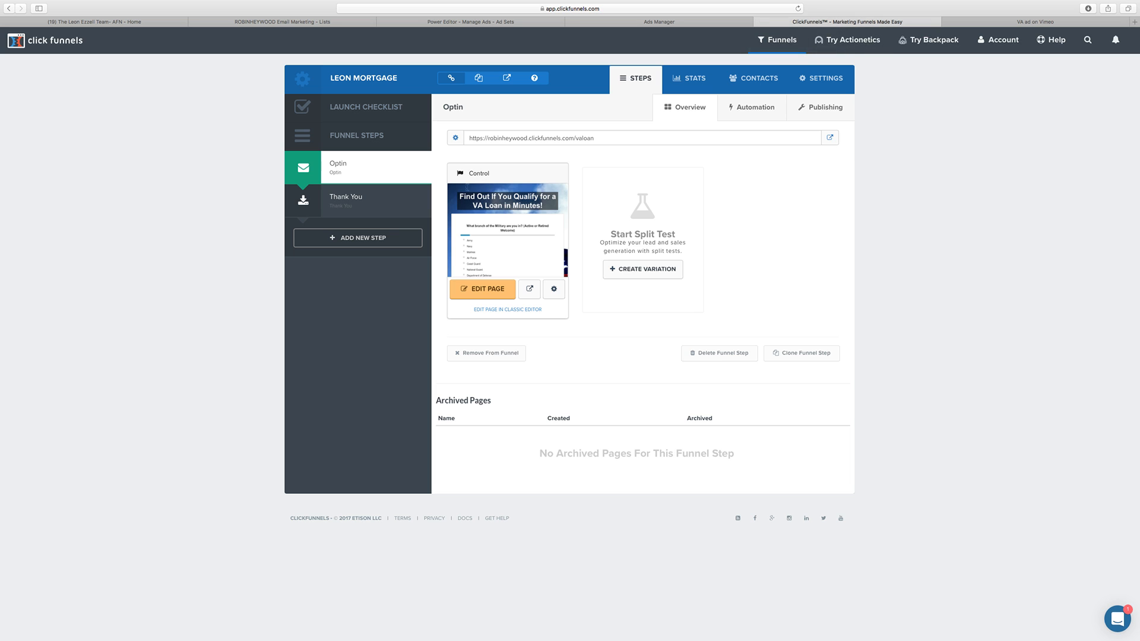
click(386, 208)
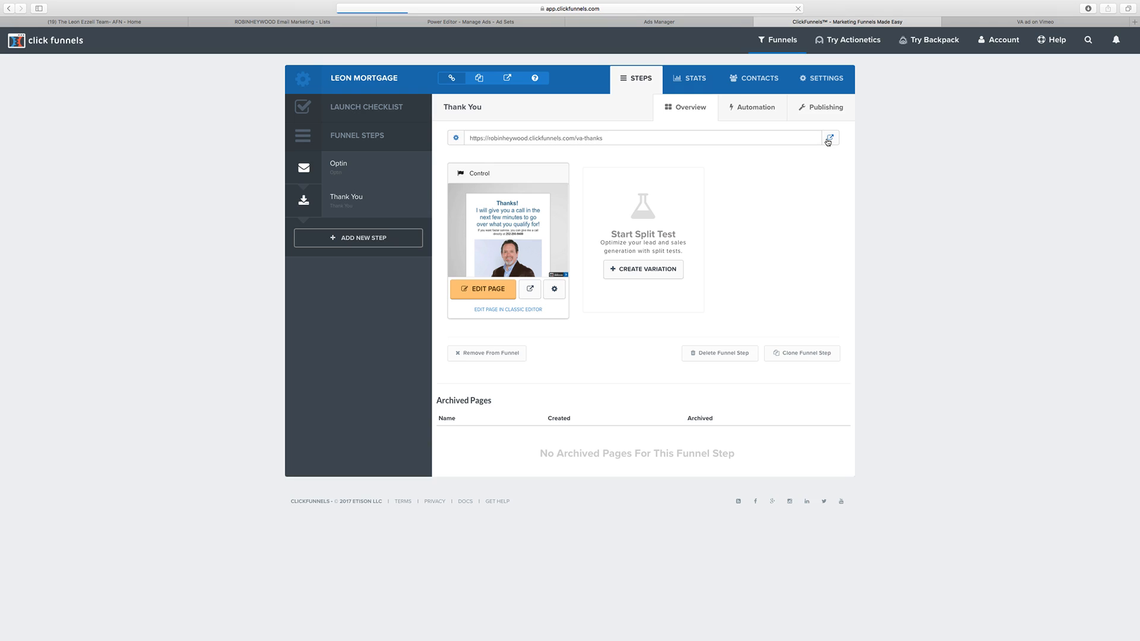
click(829, 139)
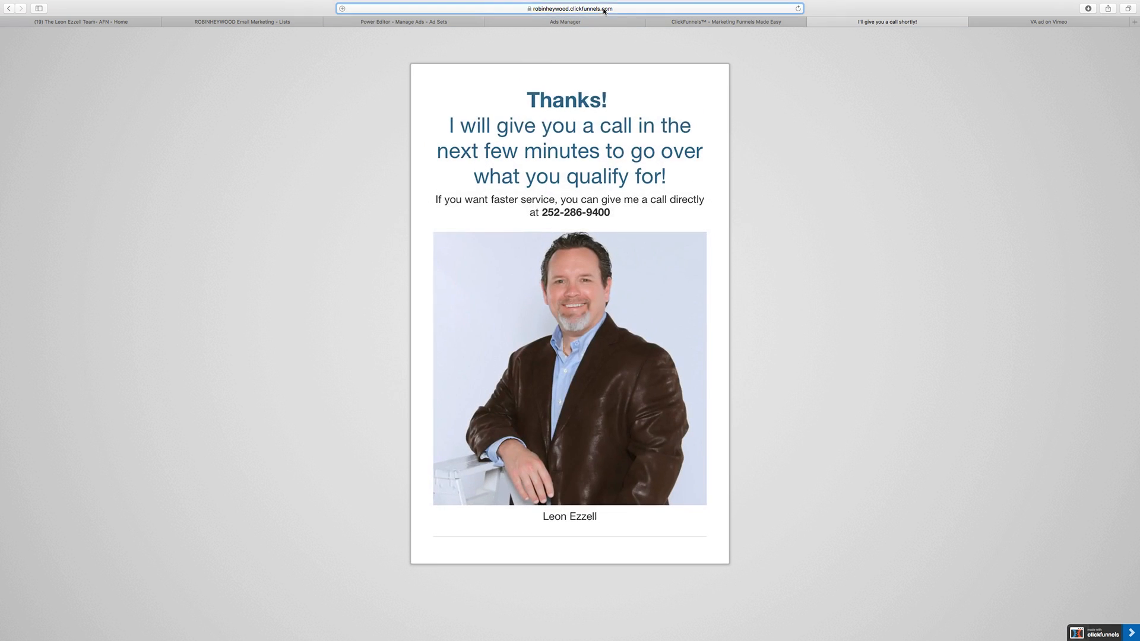
click(603, 10)
key(super+c)
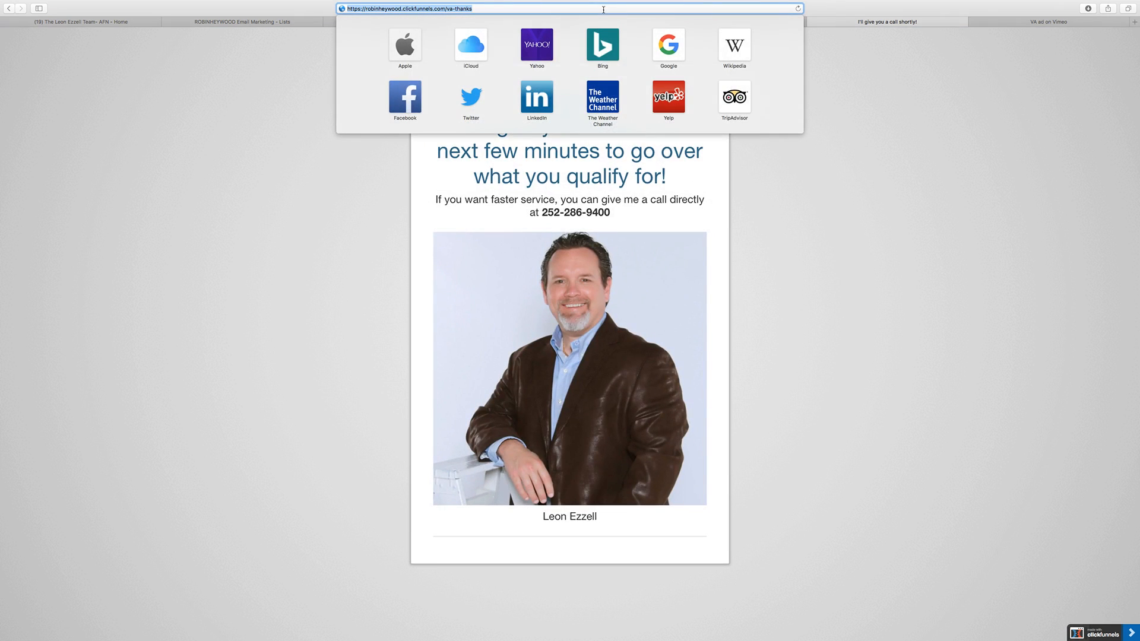
click(183, 265)
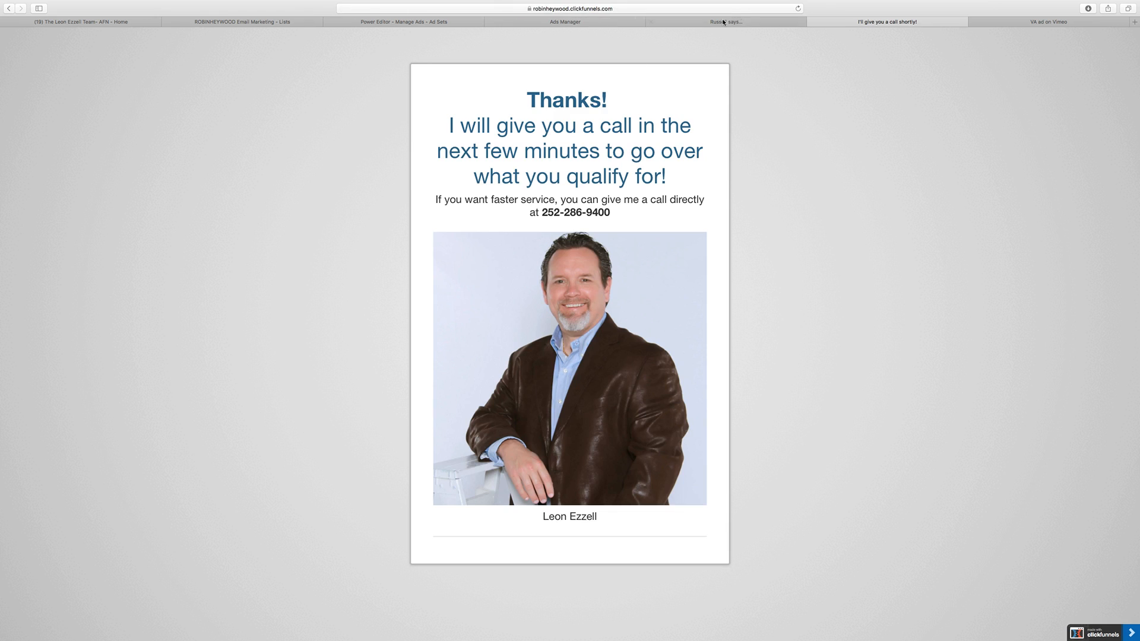
Step: Start a custom conversion in Ads Manager with a "URL Contains" rule using the copied va-thanks page address
click(597, 22)
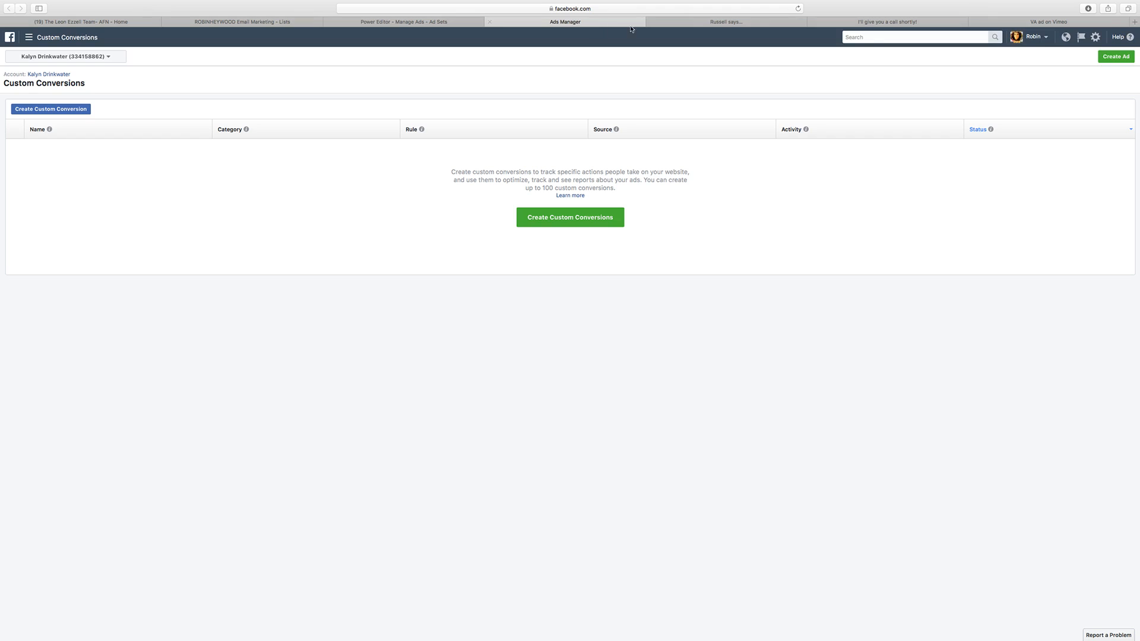
click(588, 217)
click(542, 249)
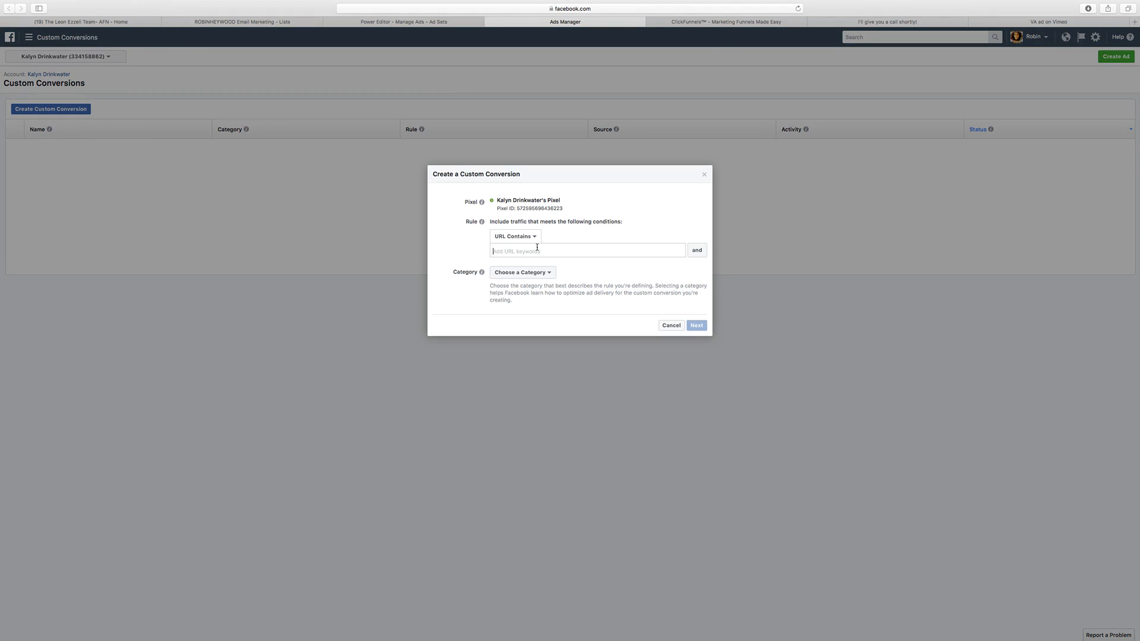
key(super+v)
key(Return)
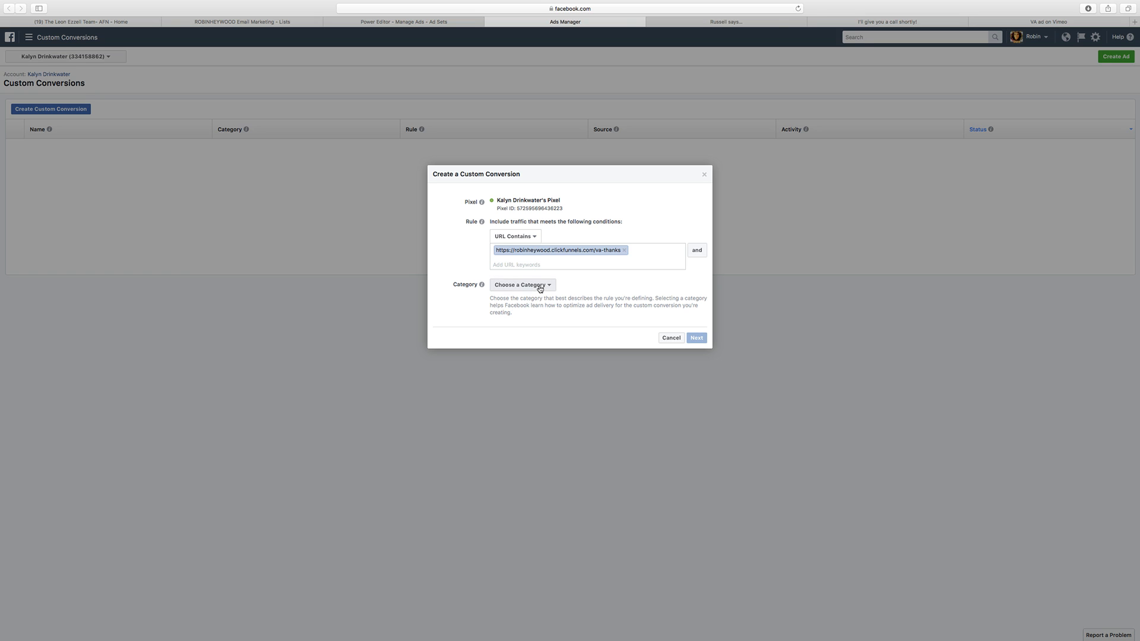
Step: Set the custom conversion's category to Lead, name it "VA Loan Lead", and create it
click(542, 287)
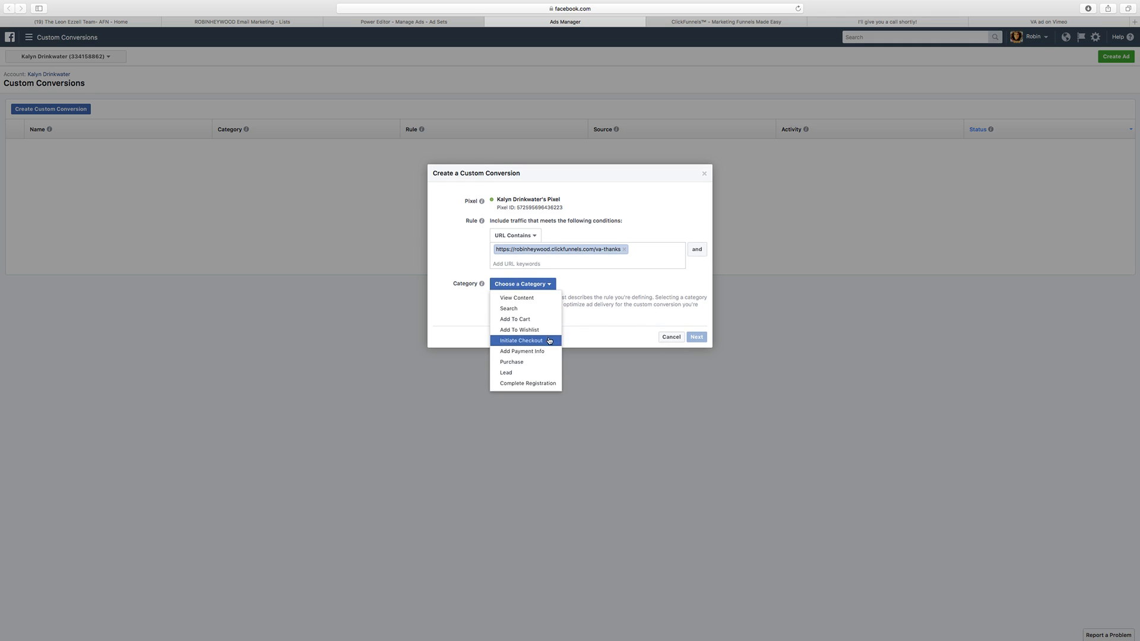
click(535, 373)
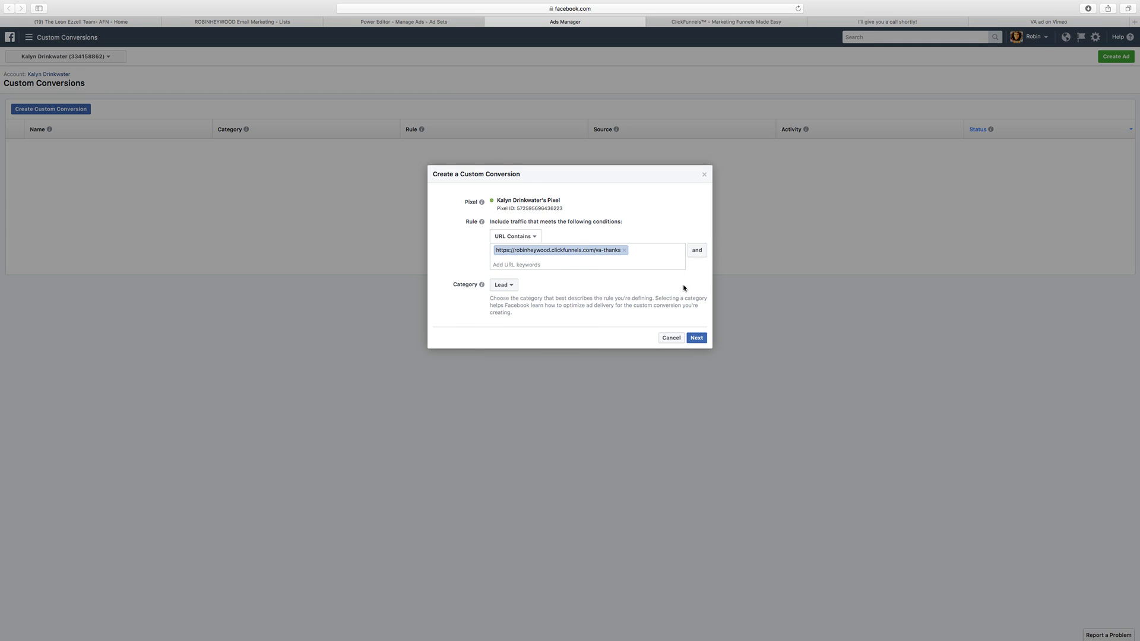
click(696, 337)
click(568, 225)
text(VA)
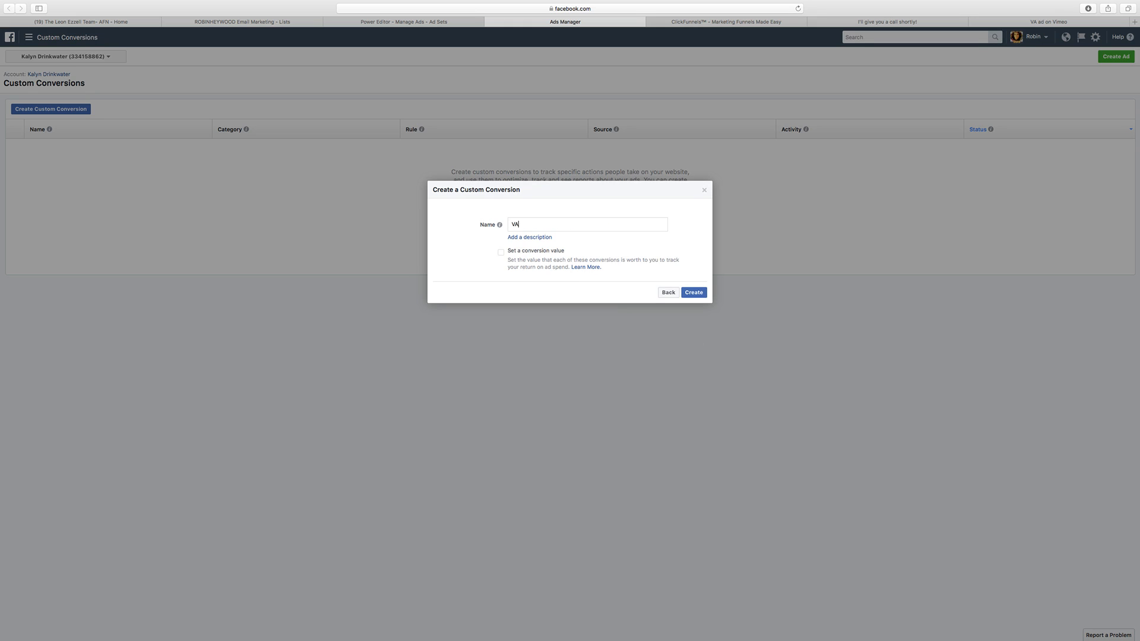
text( Loan Lead)
click(695, 293)
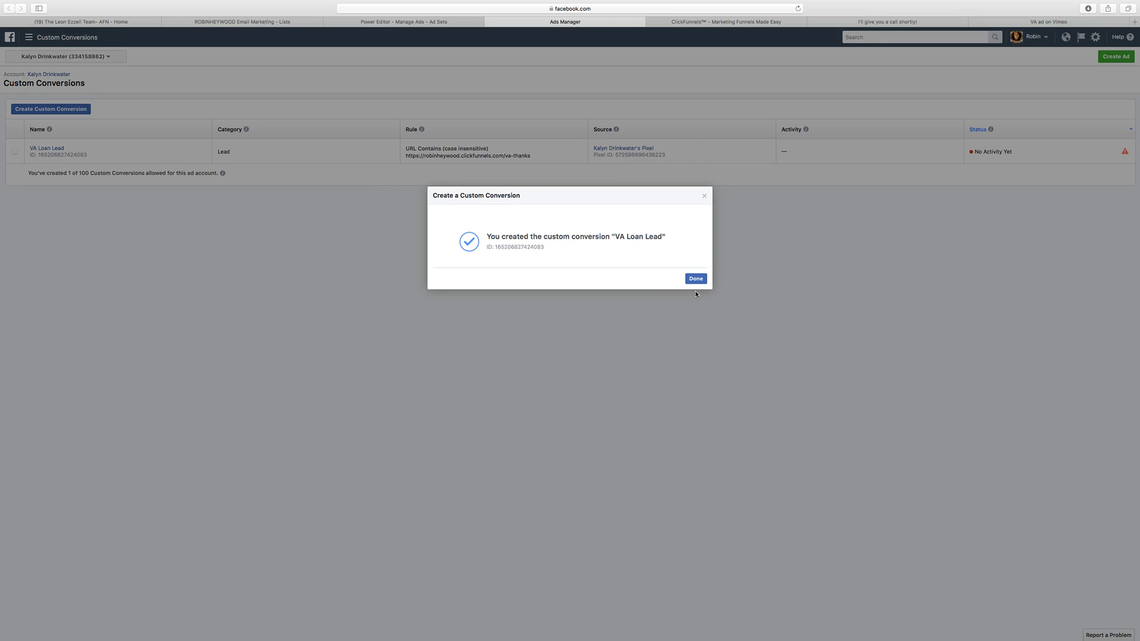
click(695, 279)
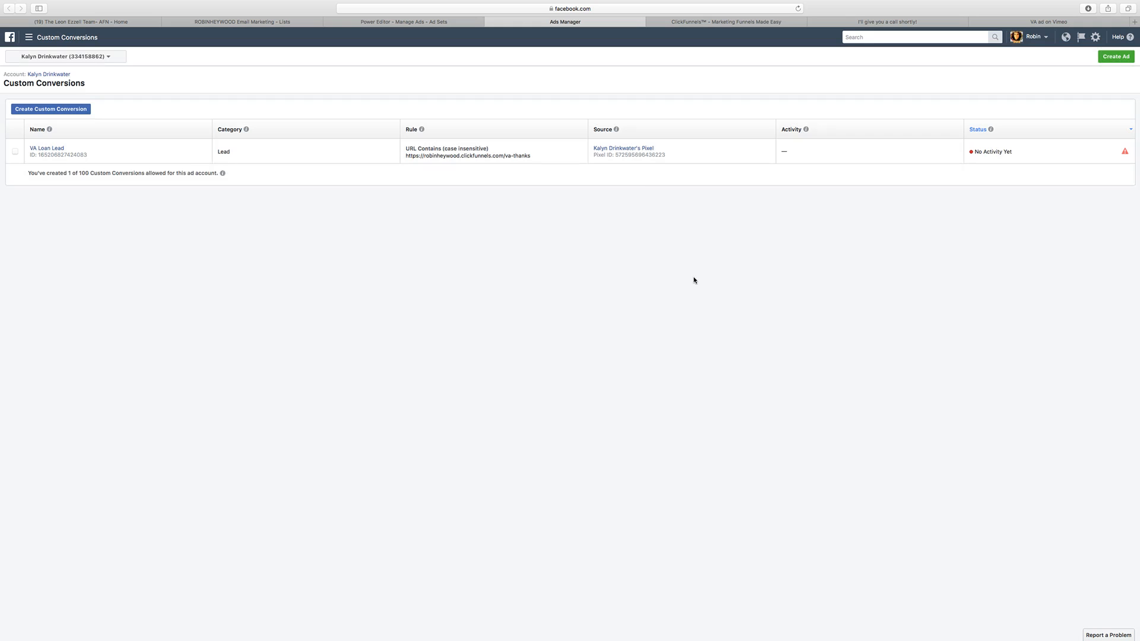
Step: Switch back to Power Editor and open the Male 30+ ad set for editing
click(445, 22)
click(410, 316)
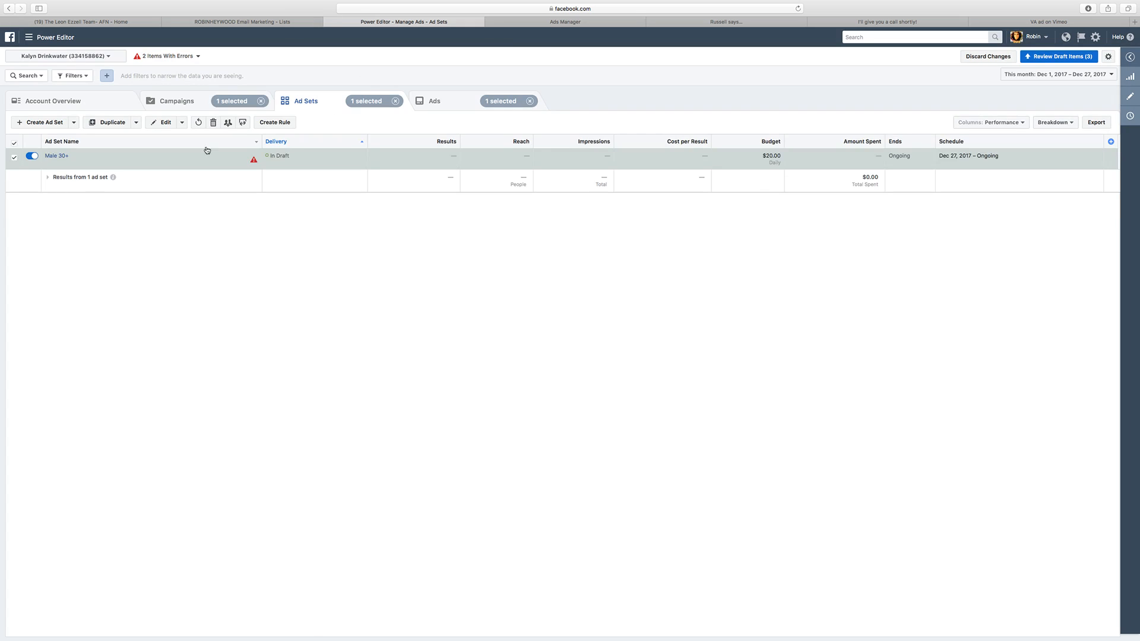
click(13, 158)
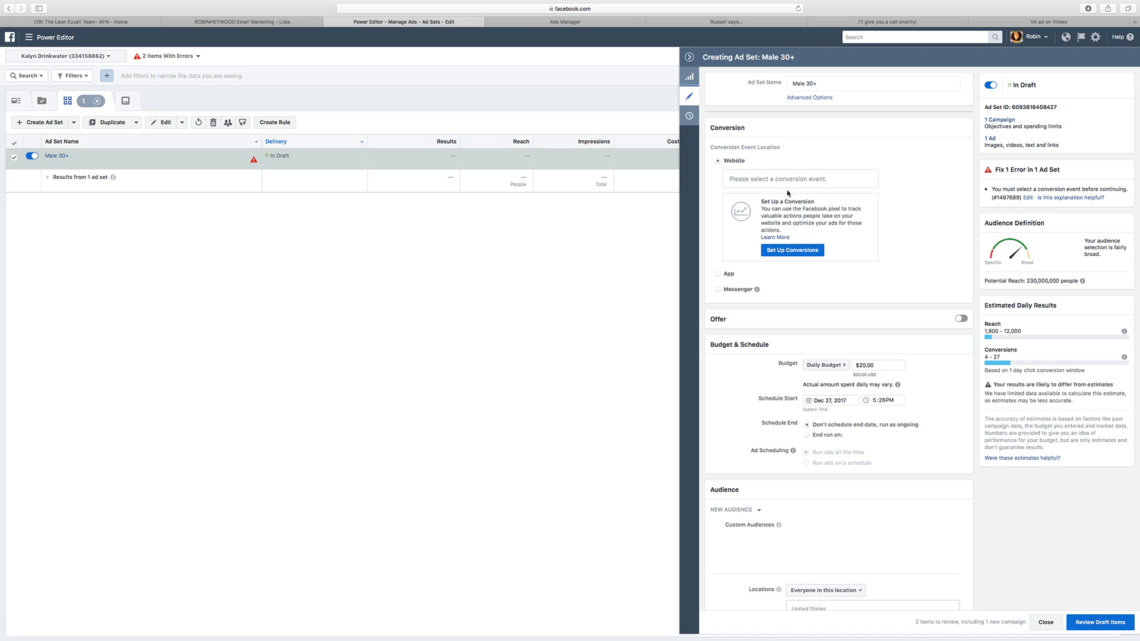
Step: Try to find a conversion event matching "va" for the ad set's website conversion
click(779, 179)
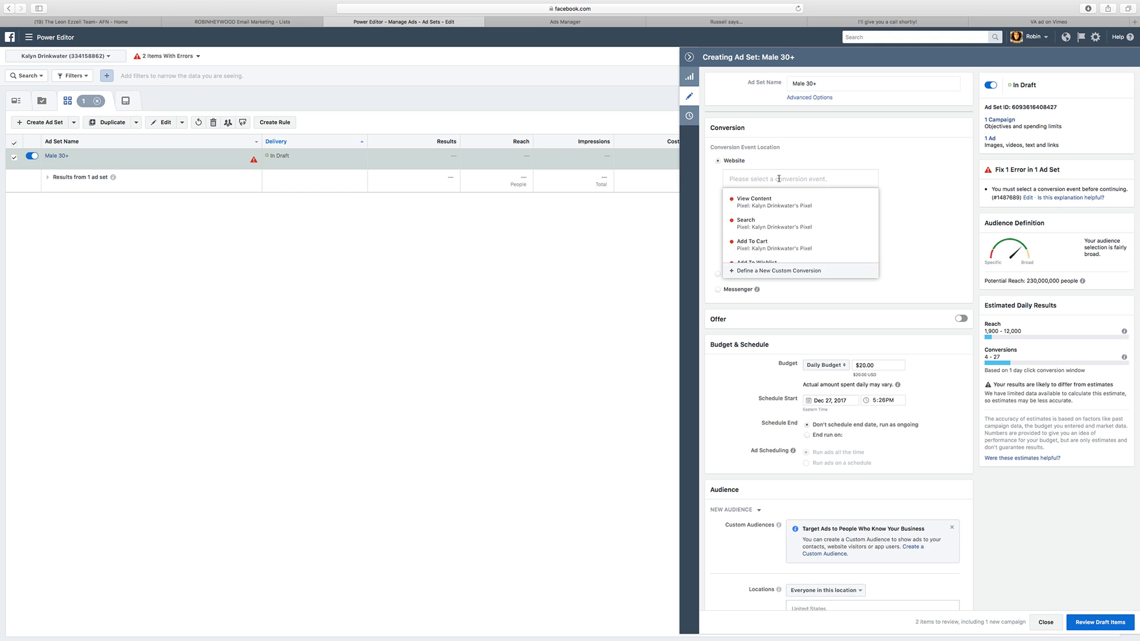
text(va)
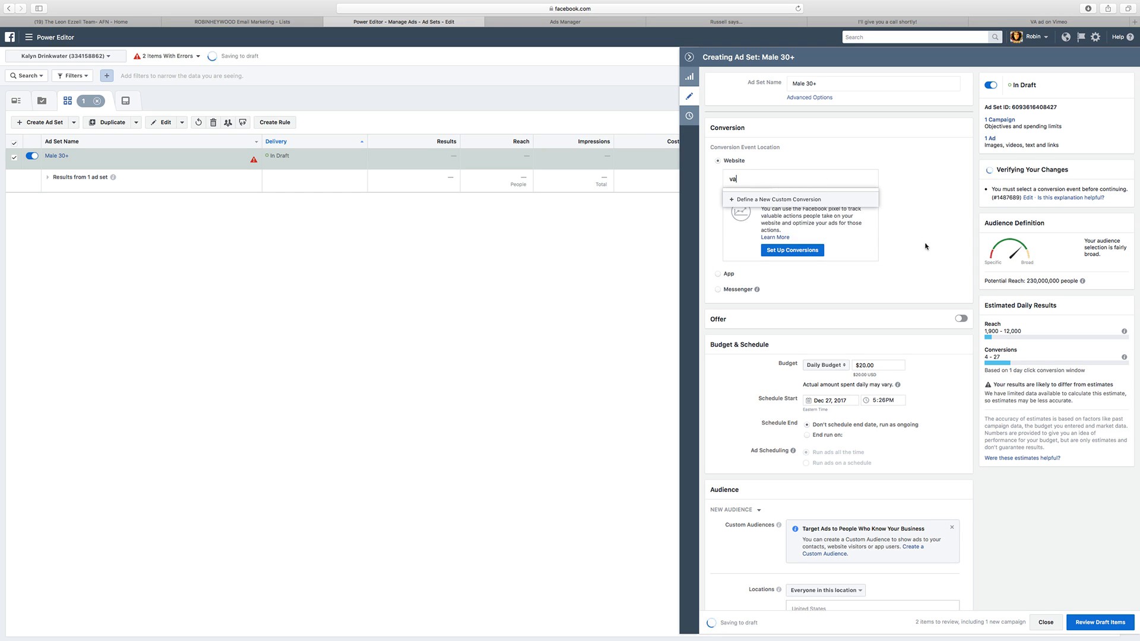
click(823, 255)
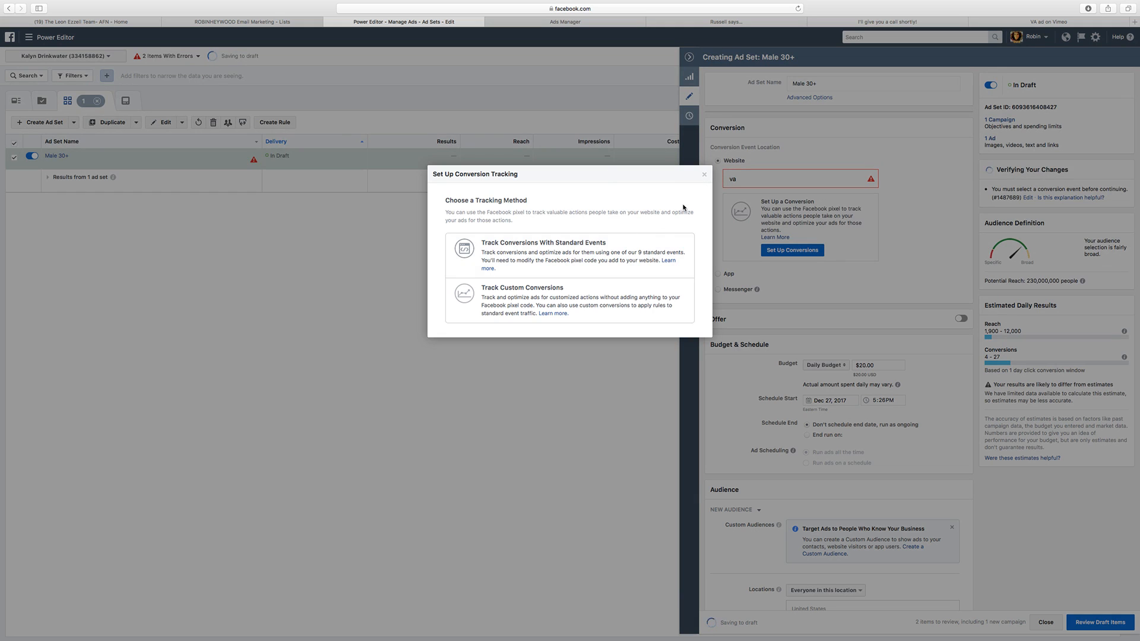
click(704, 175)
Step: Reload Power Editor, reopen the Male 30+ ad set for editing, and select VA Loan Lead as its website conversion event
key(super+r)
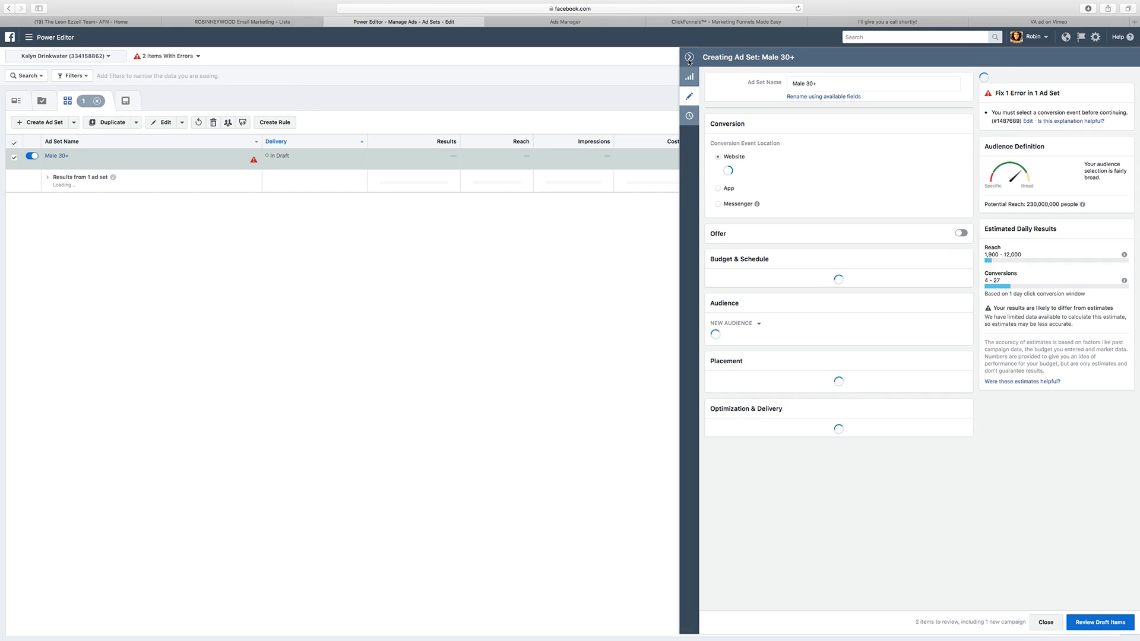
click(690, 58)
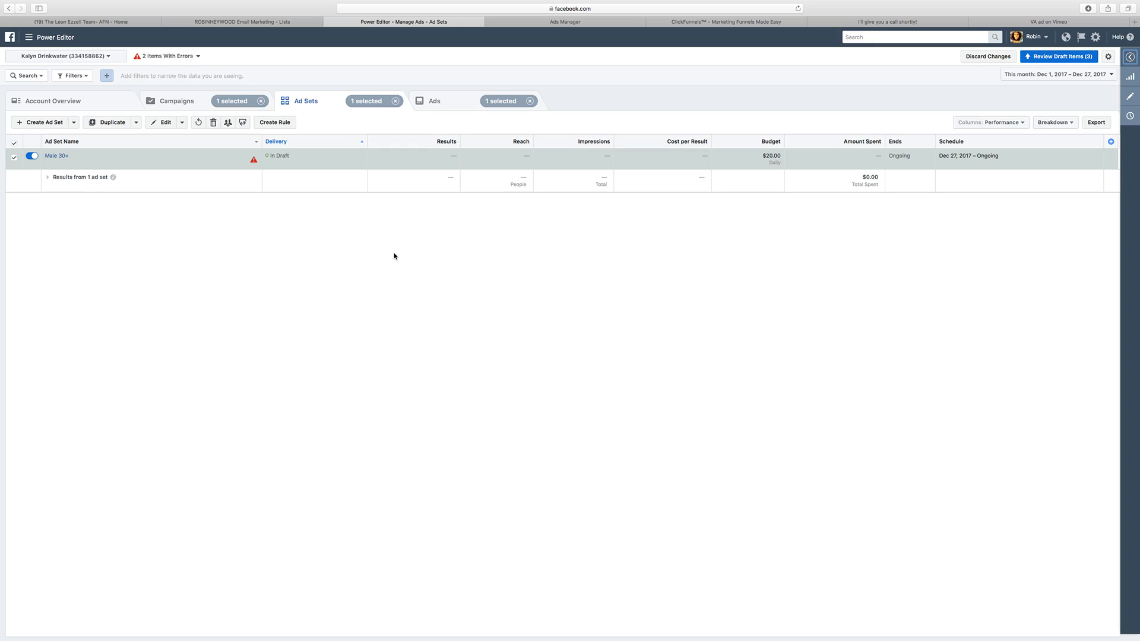
mouse_move(254, 160)
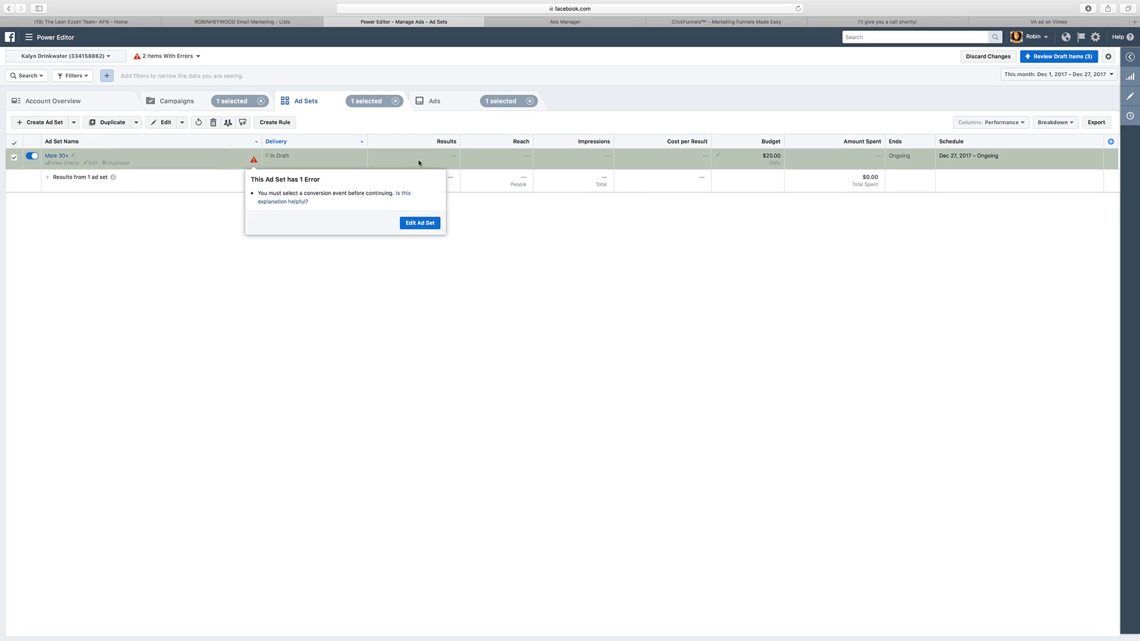
click(1131, 98)
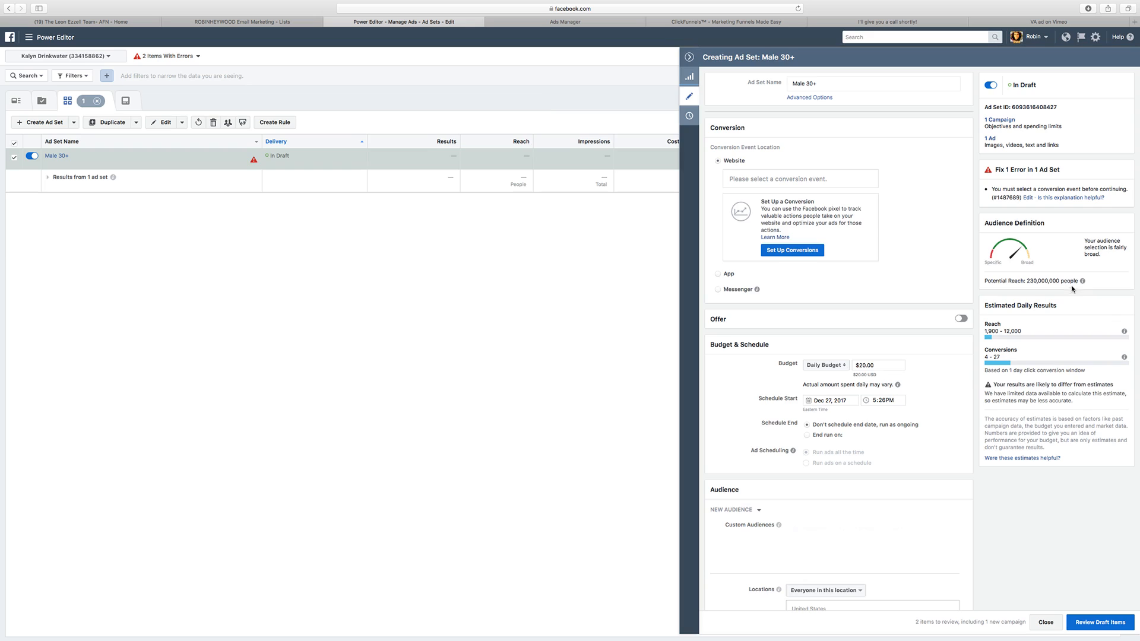
click(764, 178)
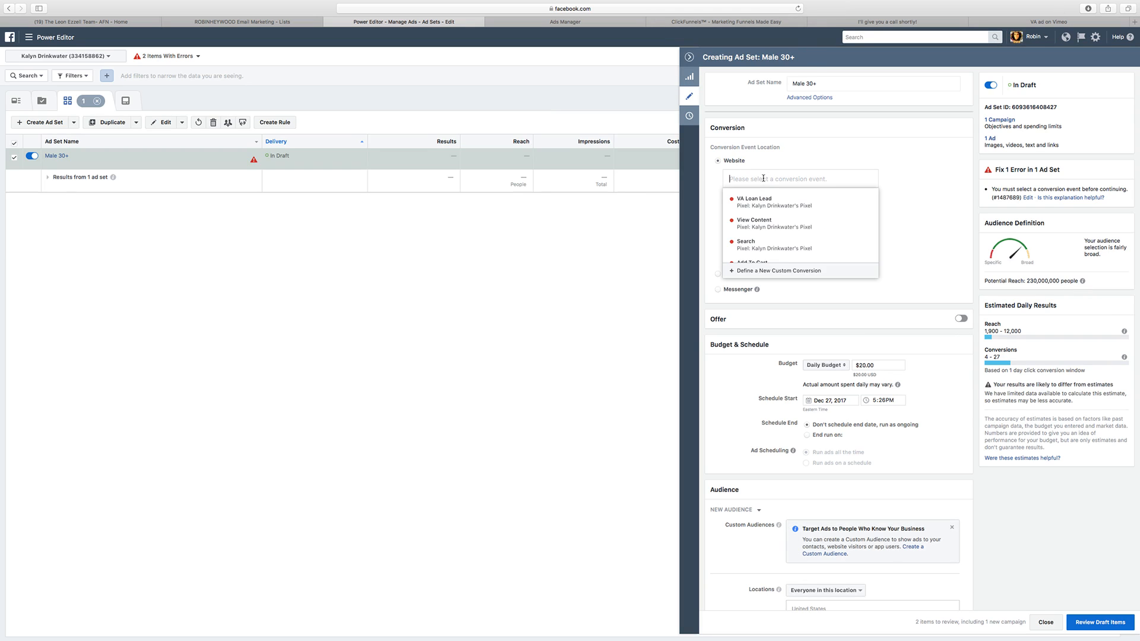
click(766, 200)
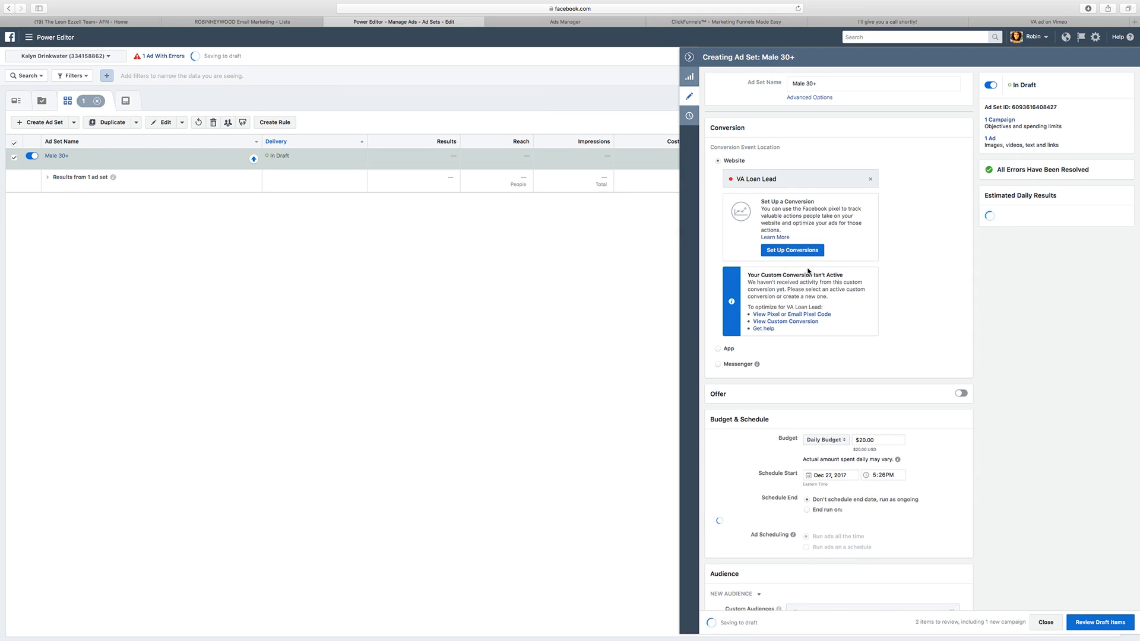
Step: Set the Male 30+ ad set's daily budget to $25.00
scroll(819, 272, down, 5)
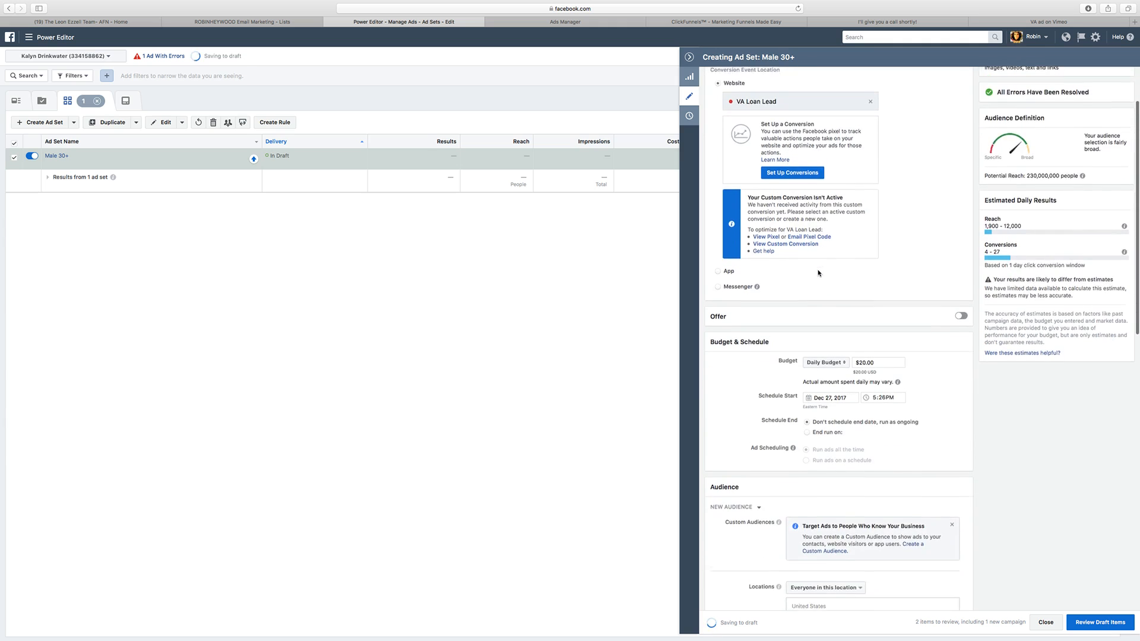
scroll(819, 271, down, 2)
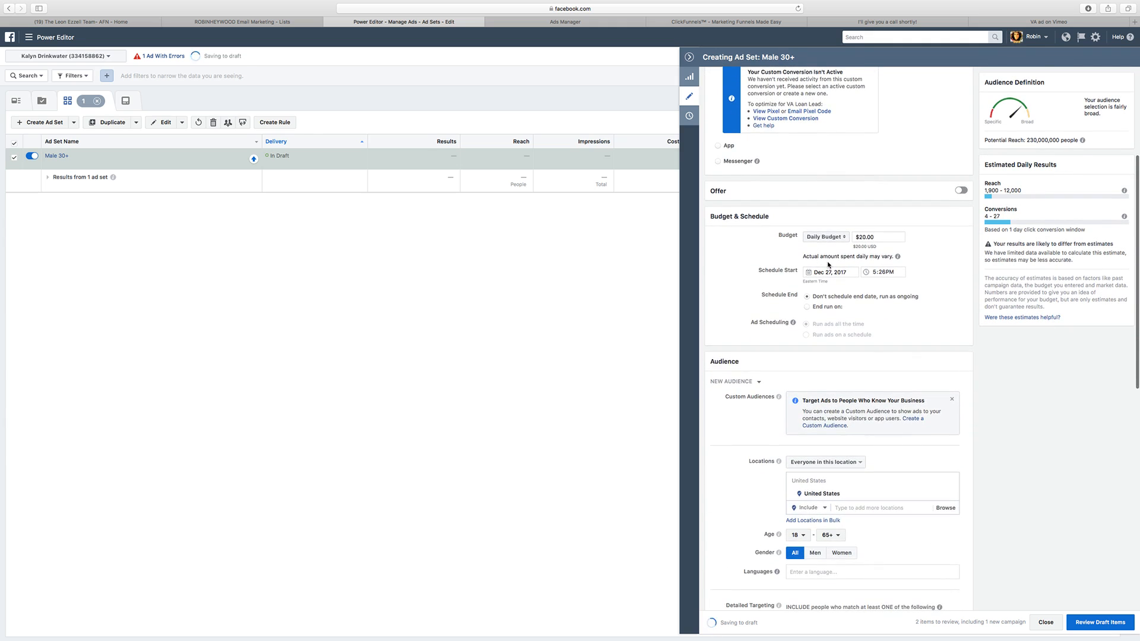
scroll(829, 265, down, 1)
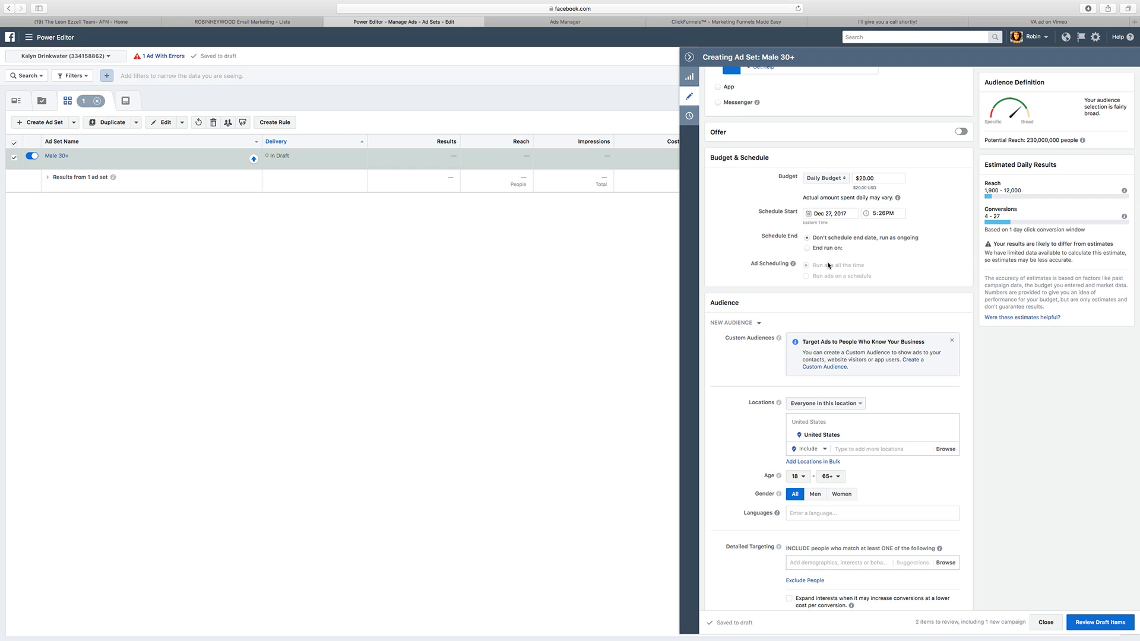
click(860, 178)
text(5)
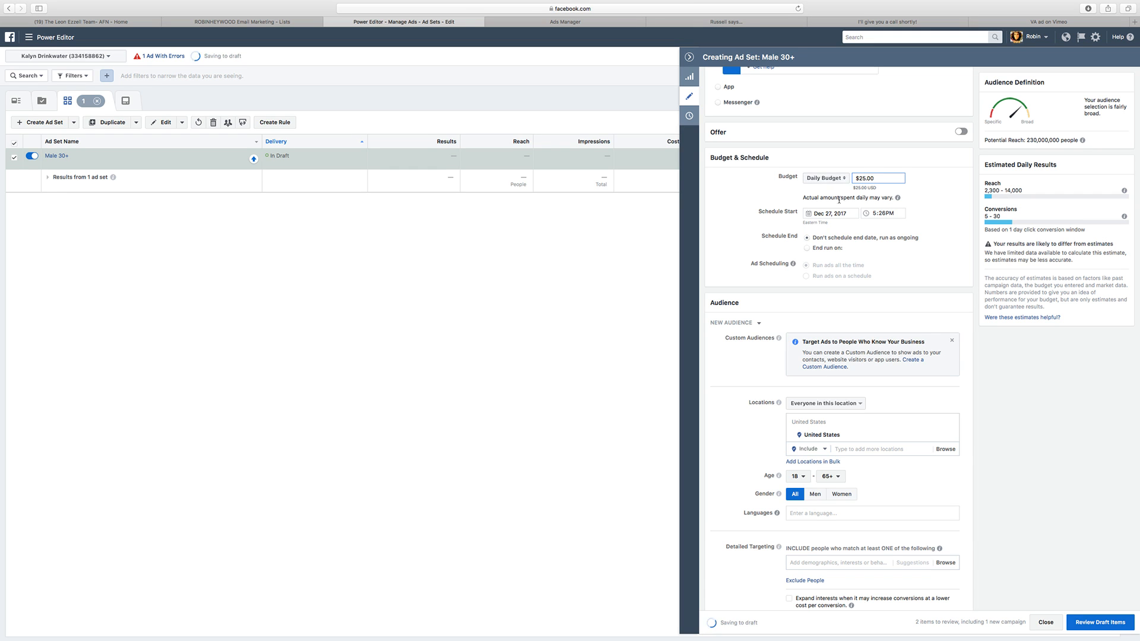
Step: Change the ad set's audience location from the whole country to North Carolina
scroll(837, 330, up, 5)
scroll(837, 329, down, 9)
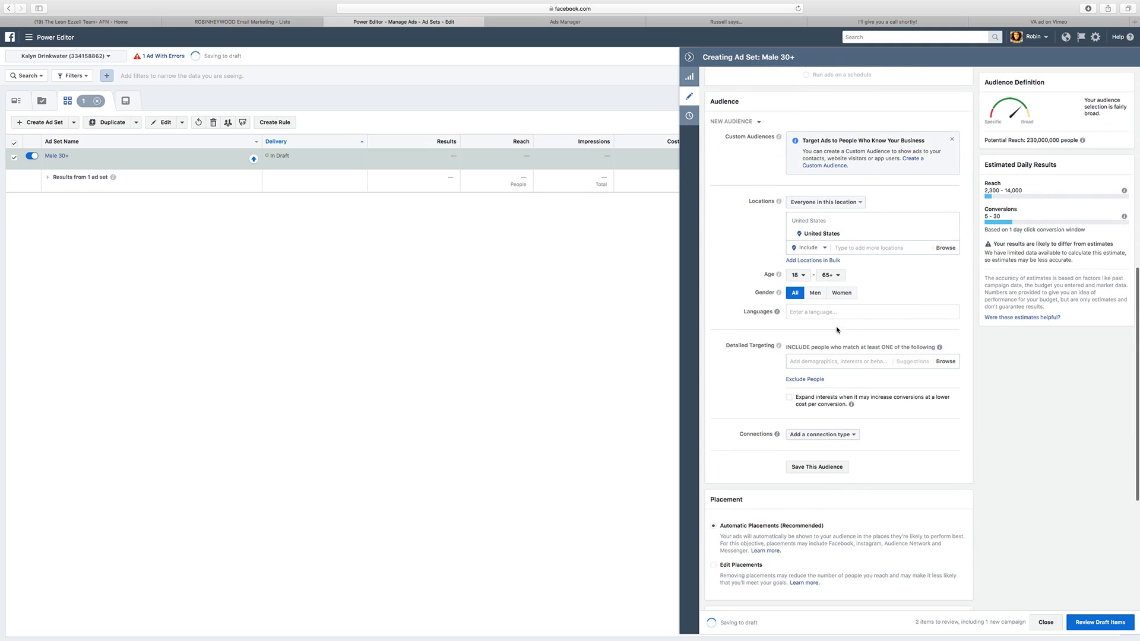
click(876, 249)
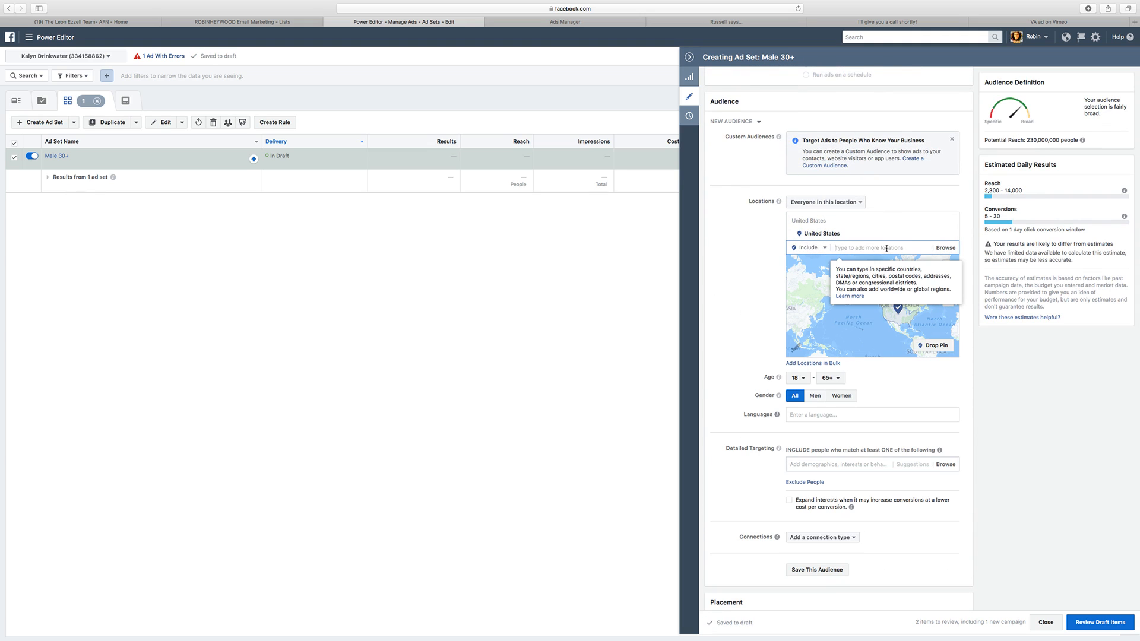
text(North Car)
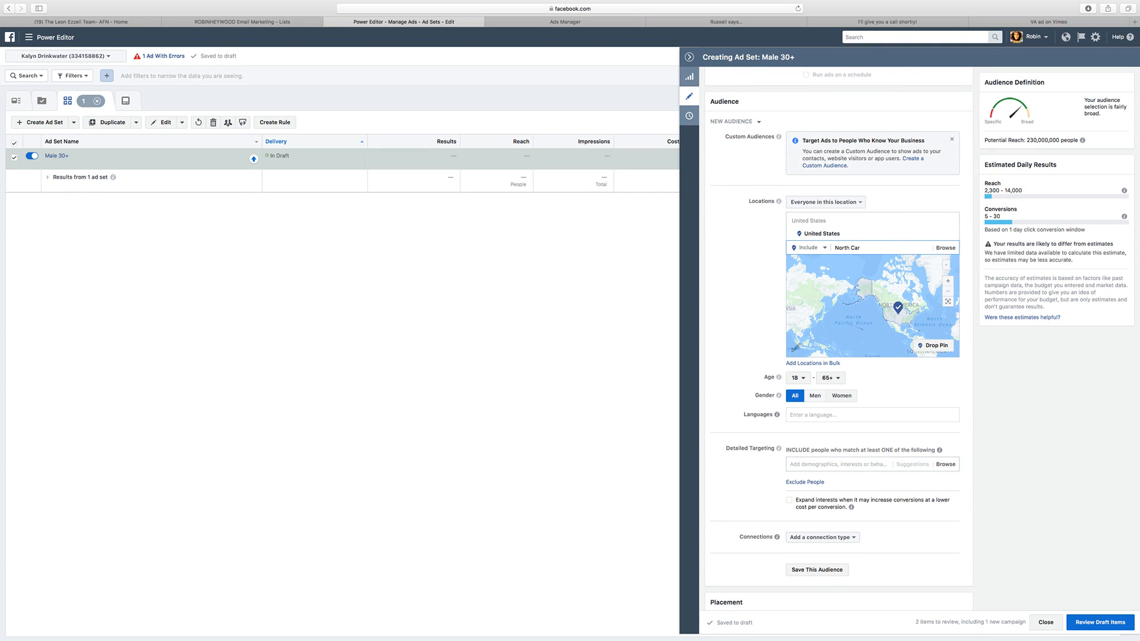
click(871, 261)
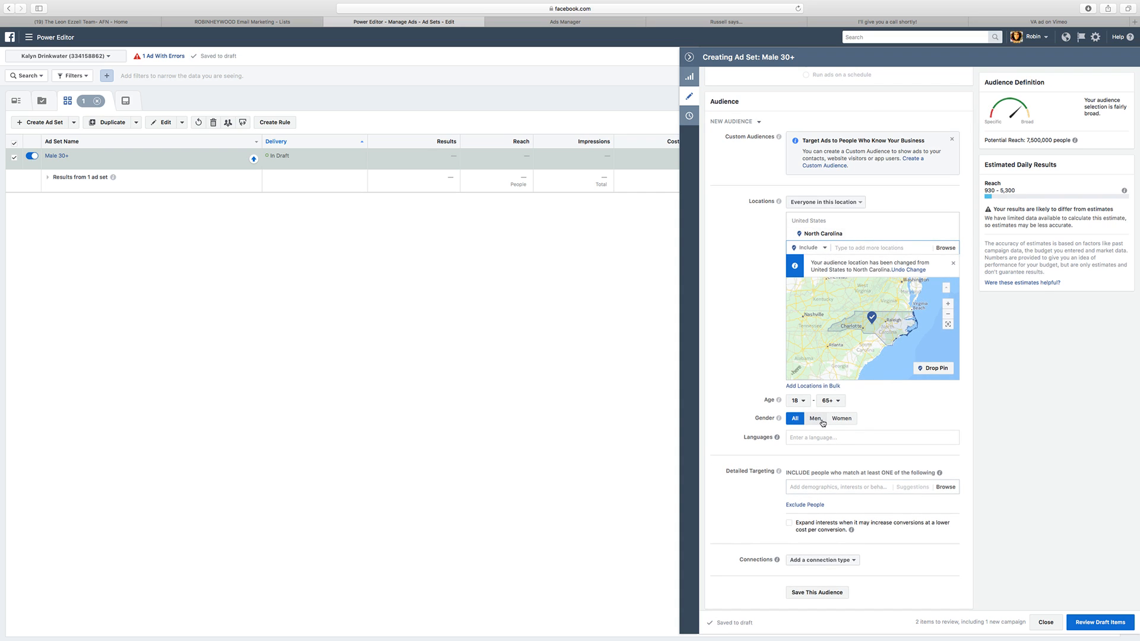
Step: Restrict the audience to men with a minimum age of 21
click(815, 418)
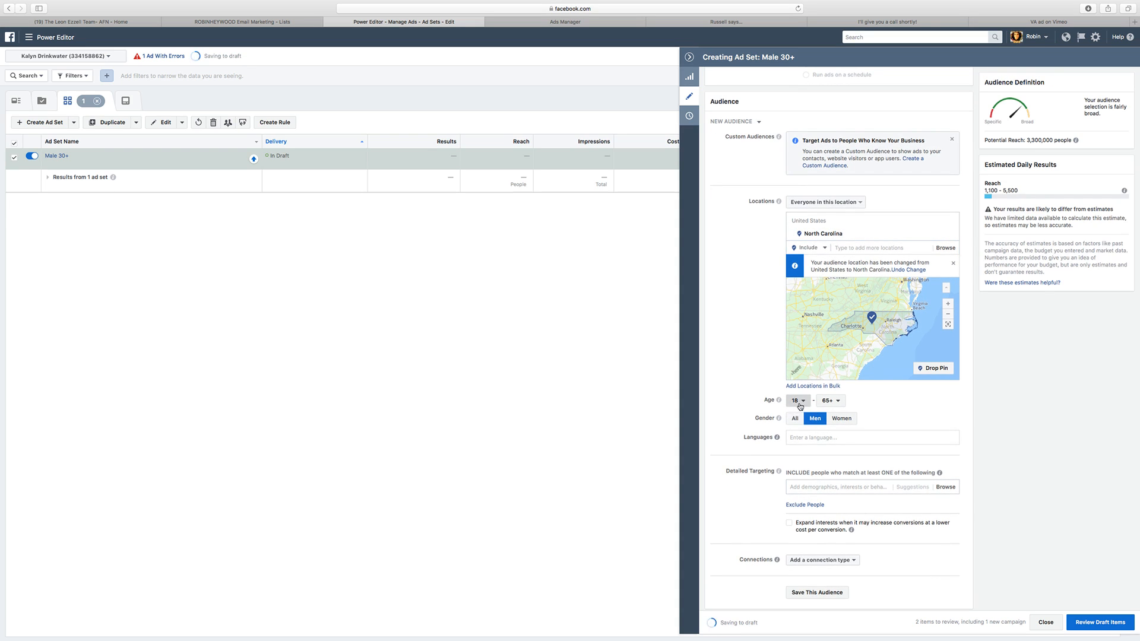
click(798, 401)
click(803, 513)
scroll(731, 316, down, 1)
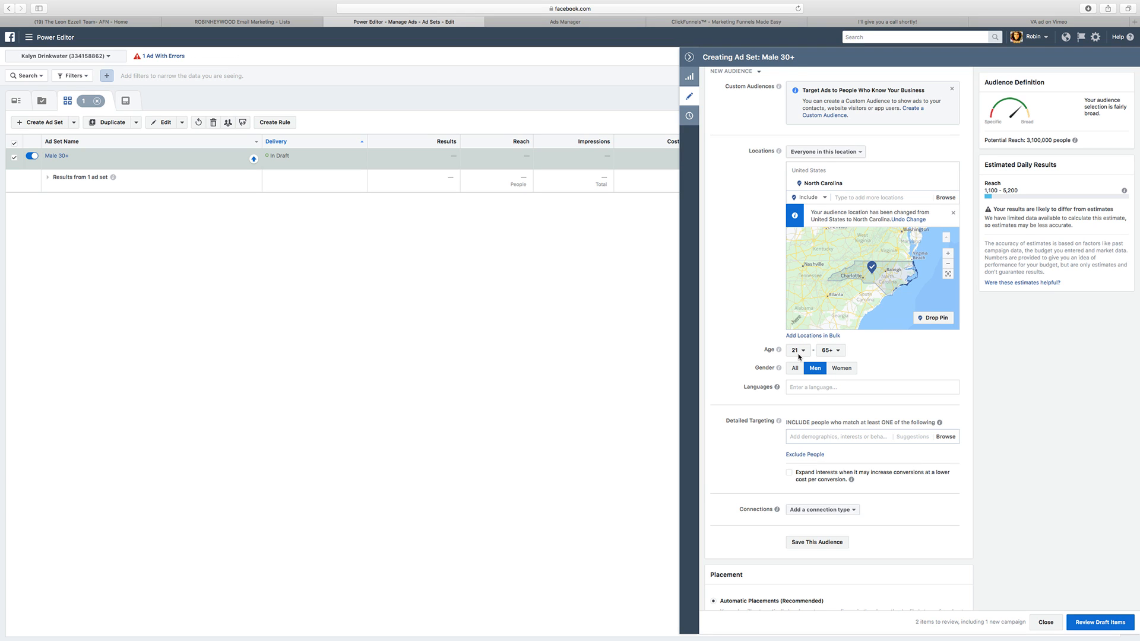
scroll(1082, 162, up, 2)
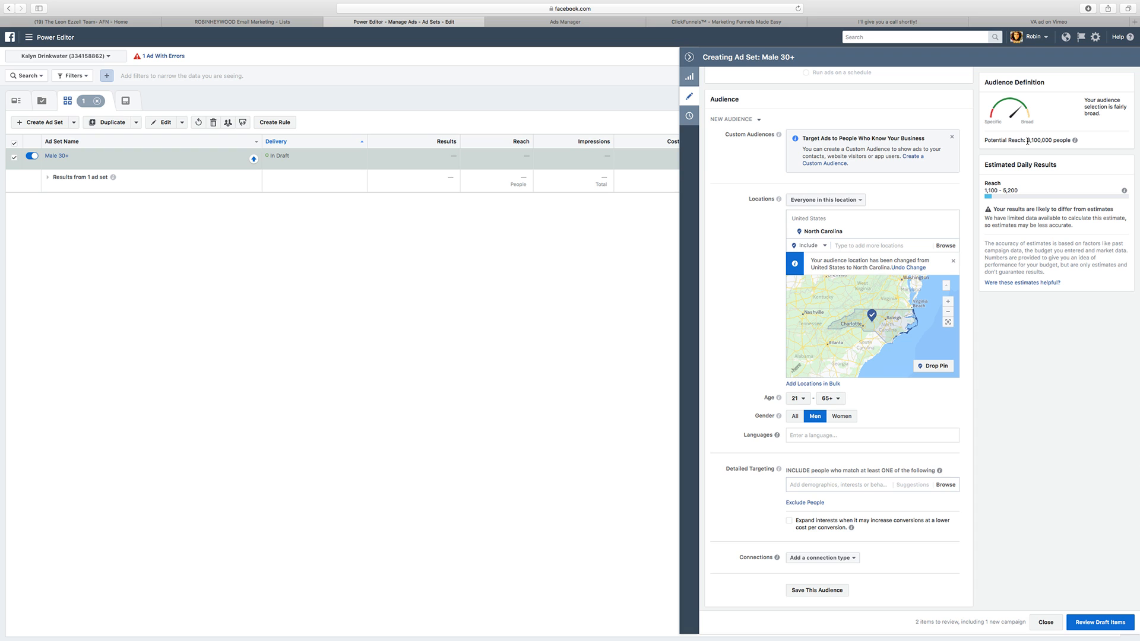
scroll(823, 282, down, 5)
scroll(858, 365, up, 3)
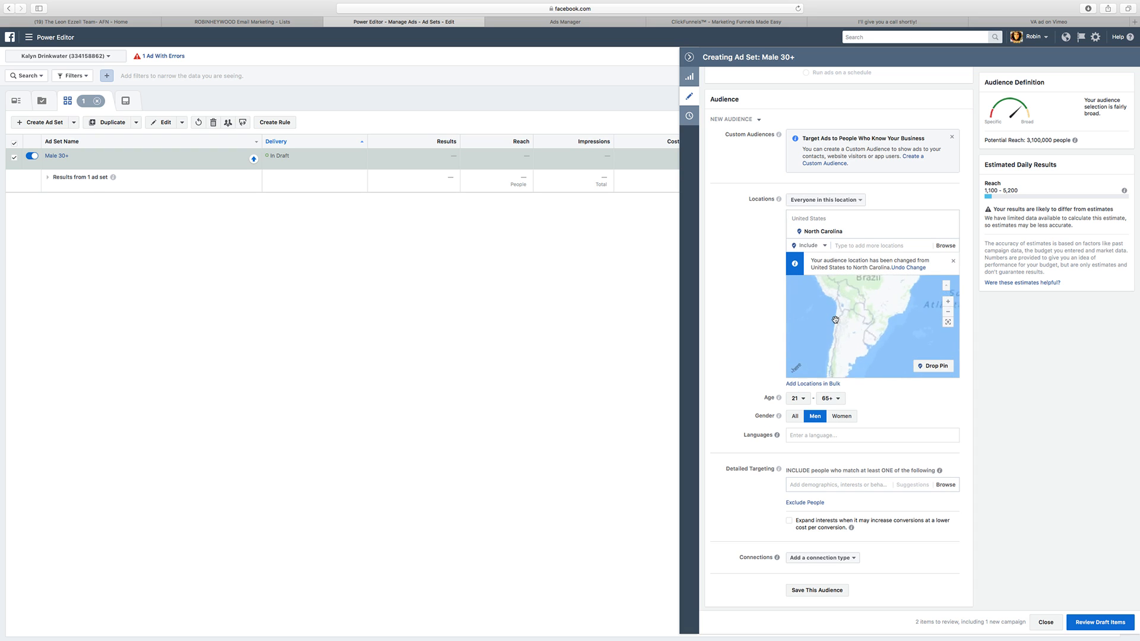
scroll(859, 366, down, 1)
drag(858, 365, 868, 387)
drag(867, 286, 868, 325)
scroll(722, 361, down, 3)
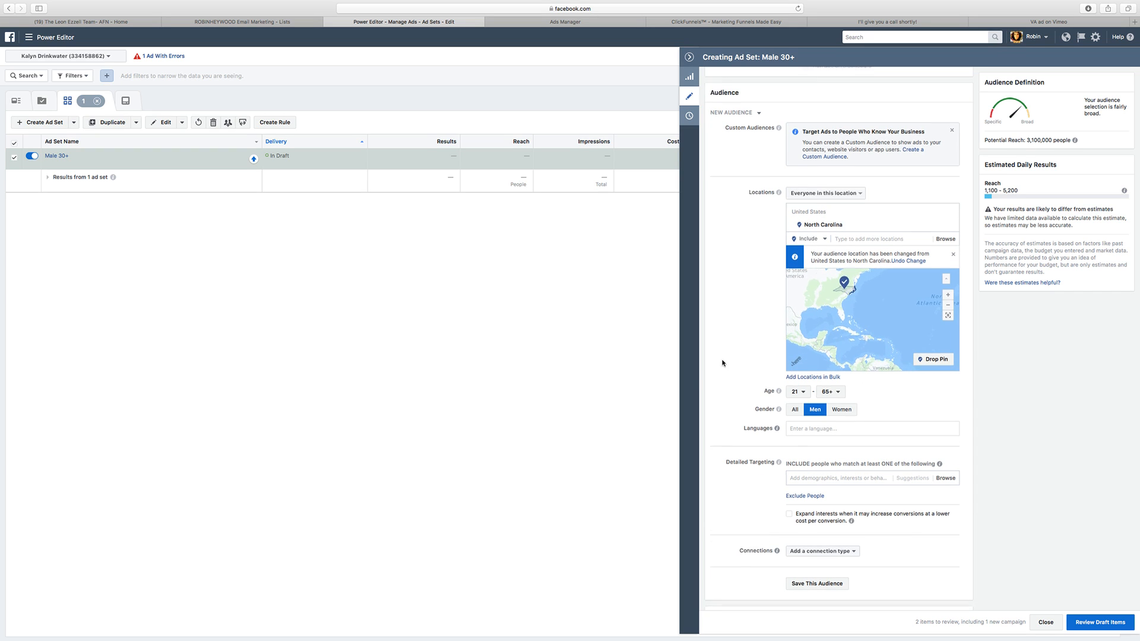
Step: Search detailed targeting for veterans and include the Veterans (US) demographic
click(830, 395)
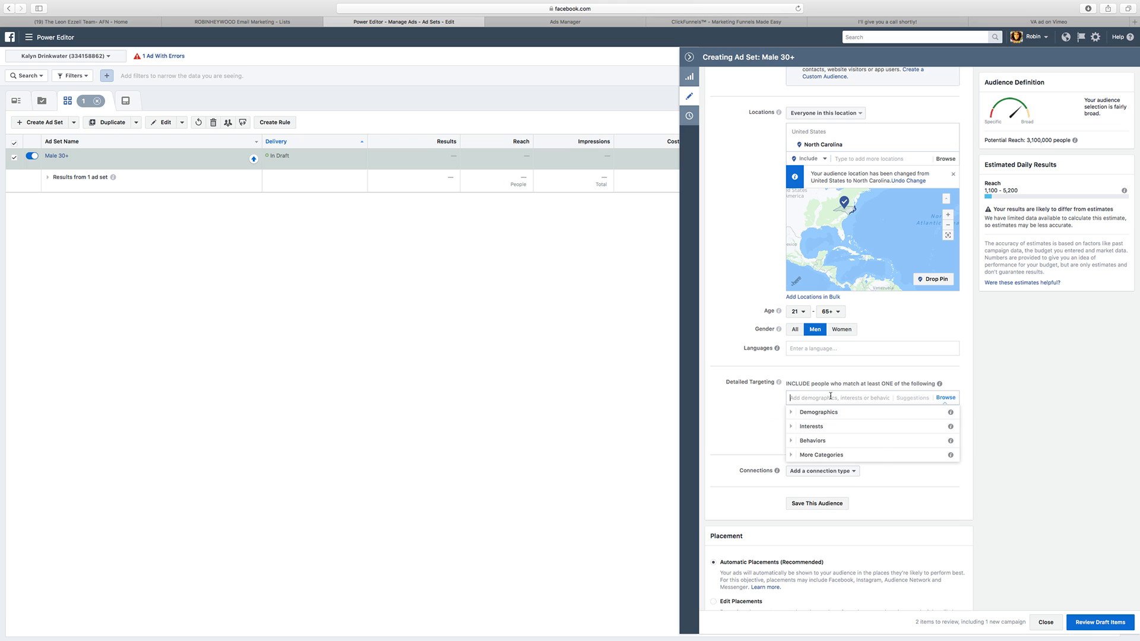
text(Vetera)
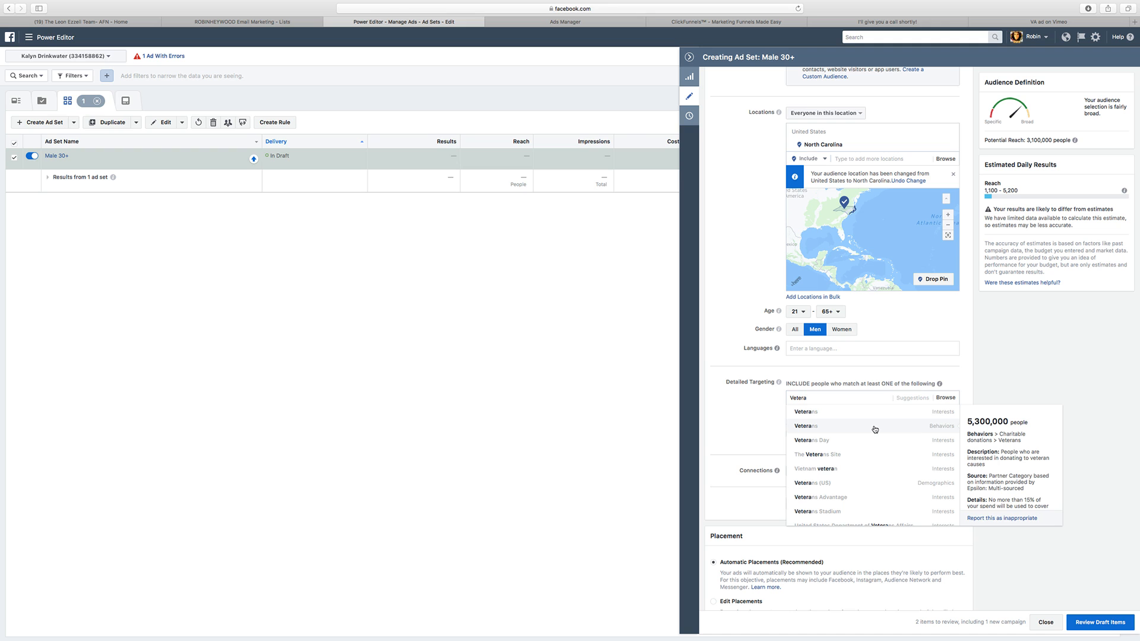
click(848, 471)
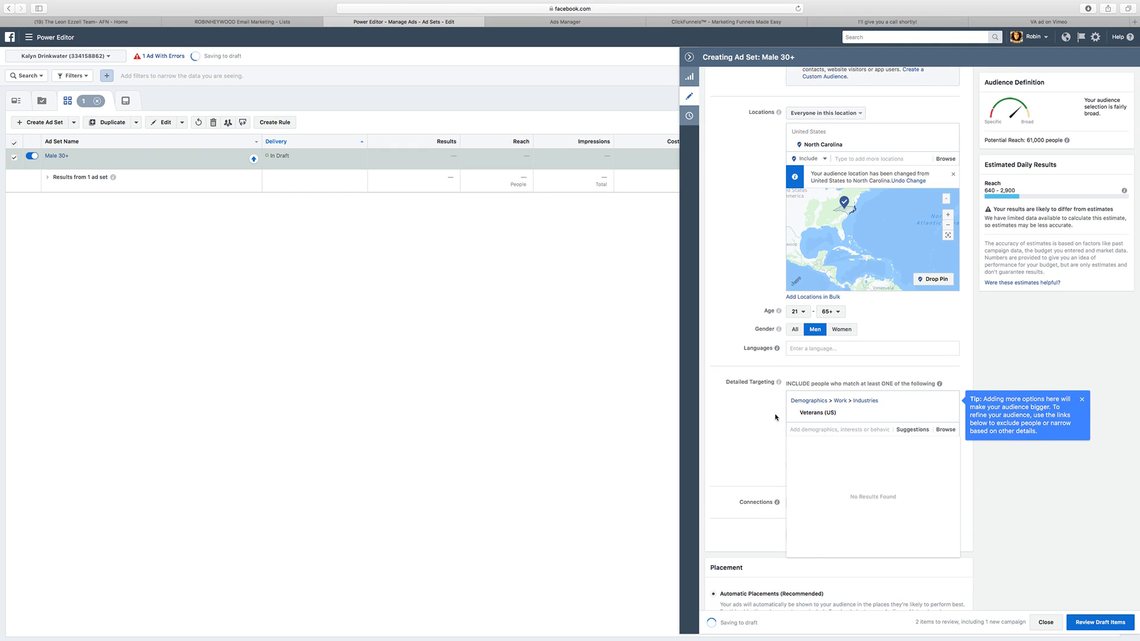
Step: Add the suggested employer United States Army to the included detailed targeting
scroll(775, 417, down, 1)
click(923, 400)
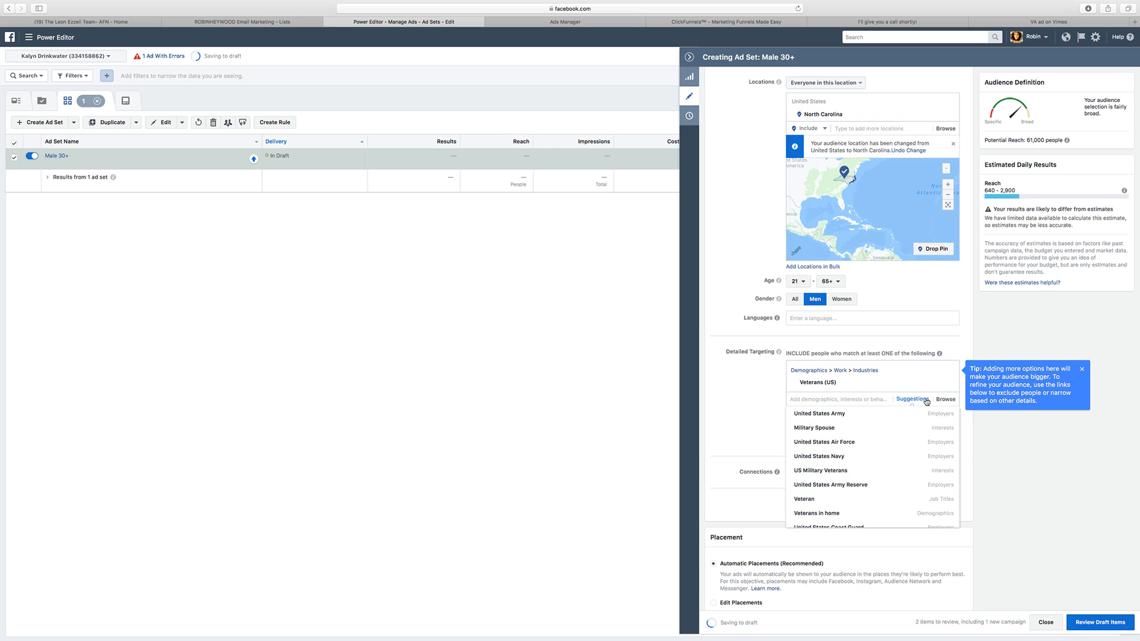
scroll(752, 393, down, 1)
click(752, 392)
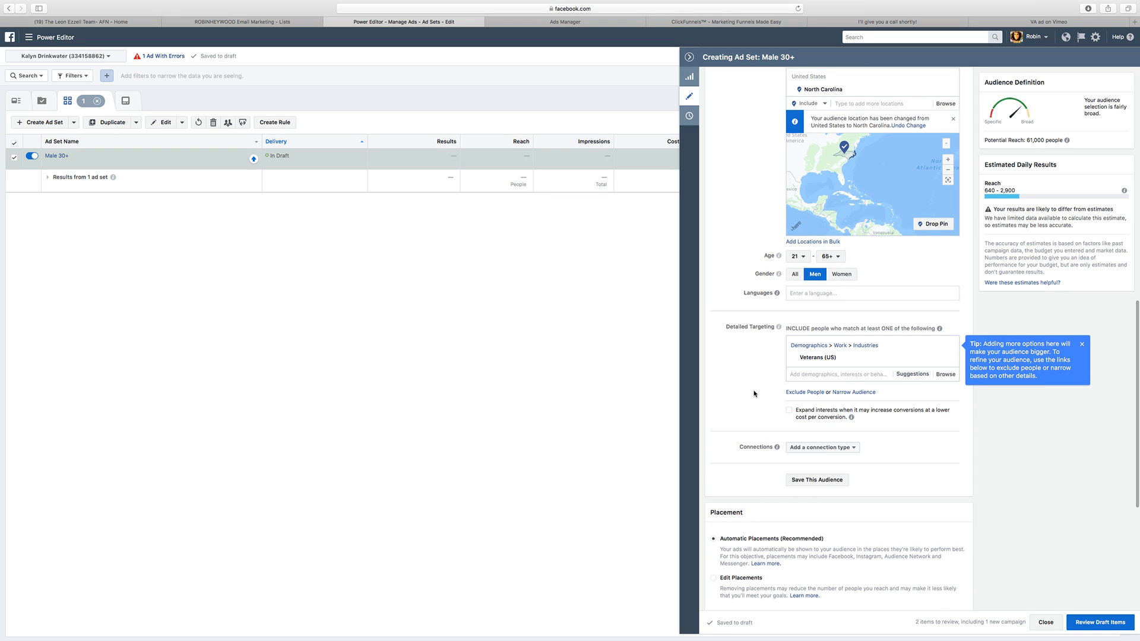
click(925, 375)
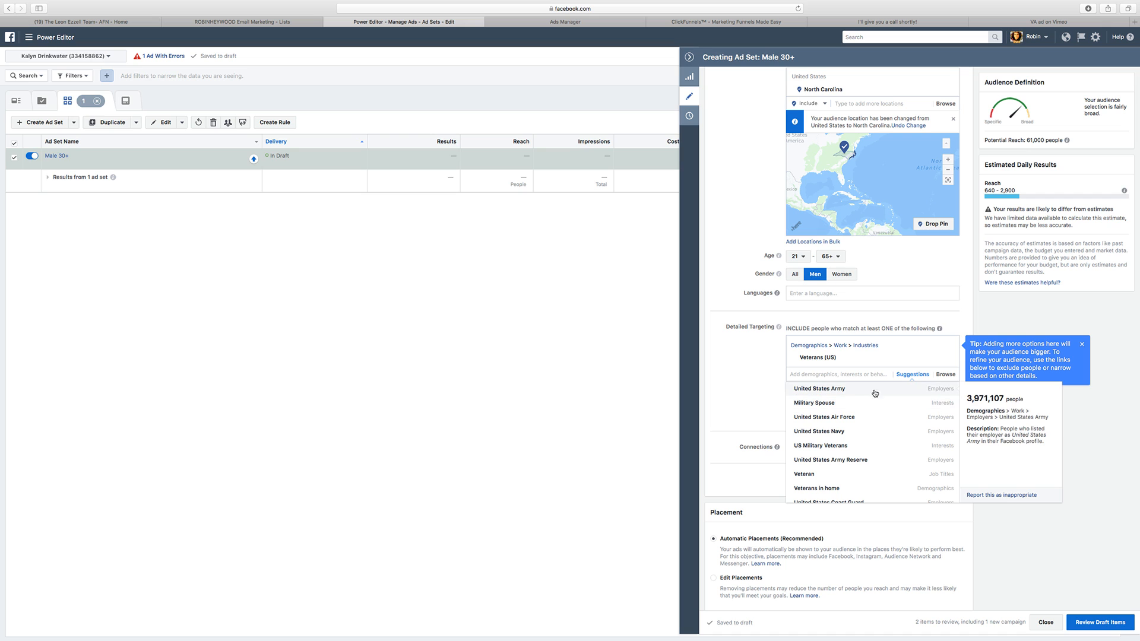
click(856, 390)
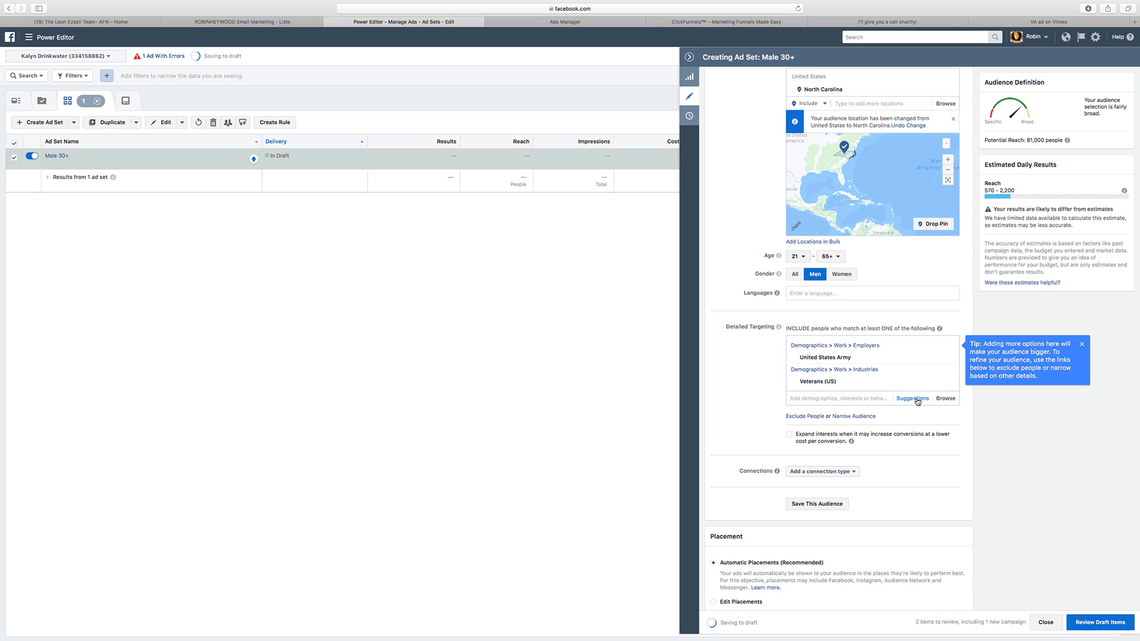
Step: Add the suggested employers United States Air Force and United States Marine Corps to detailed targeting
mouse_move(1066, 141)
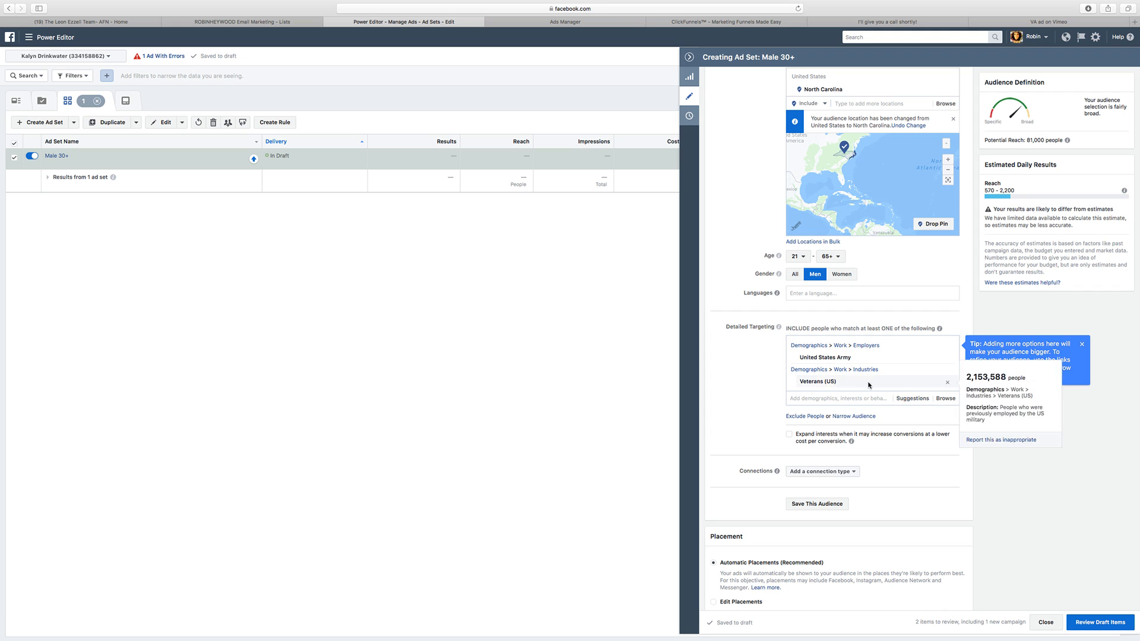
click(912, 399)
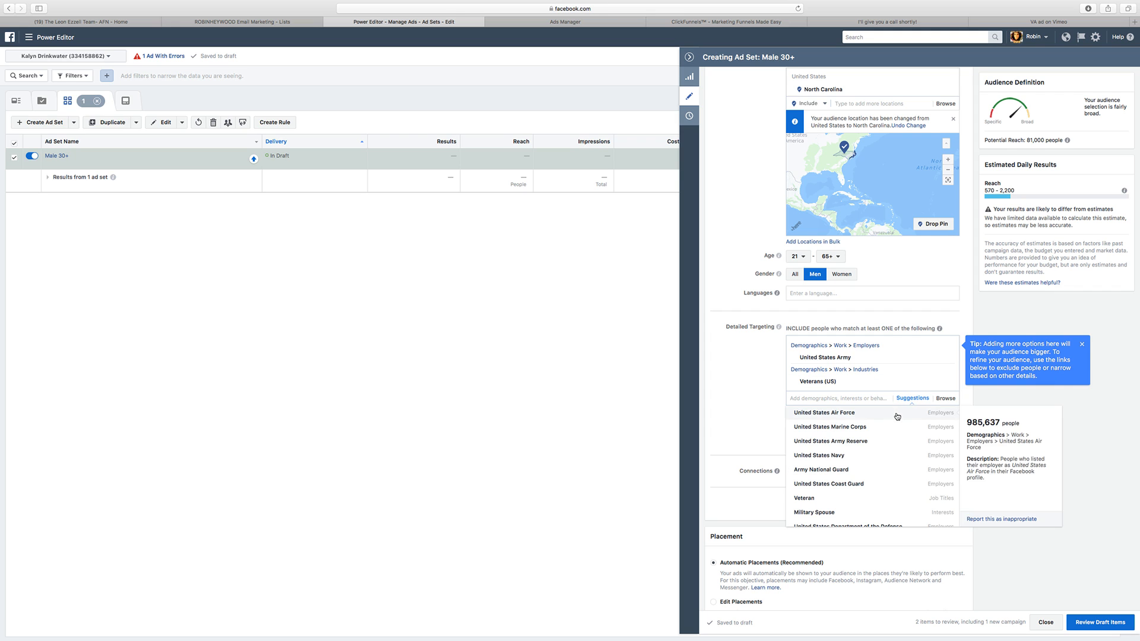
click(909, 412)
click(912, 411)
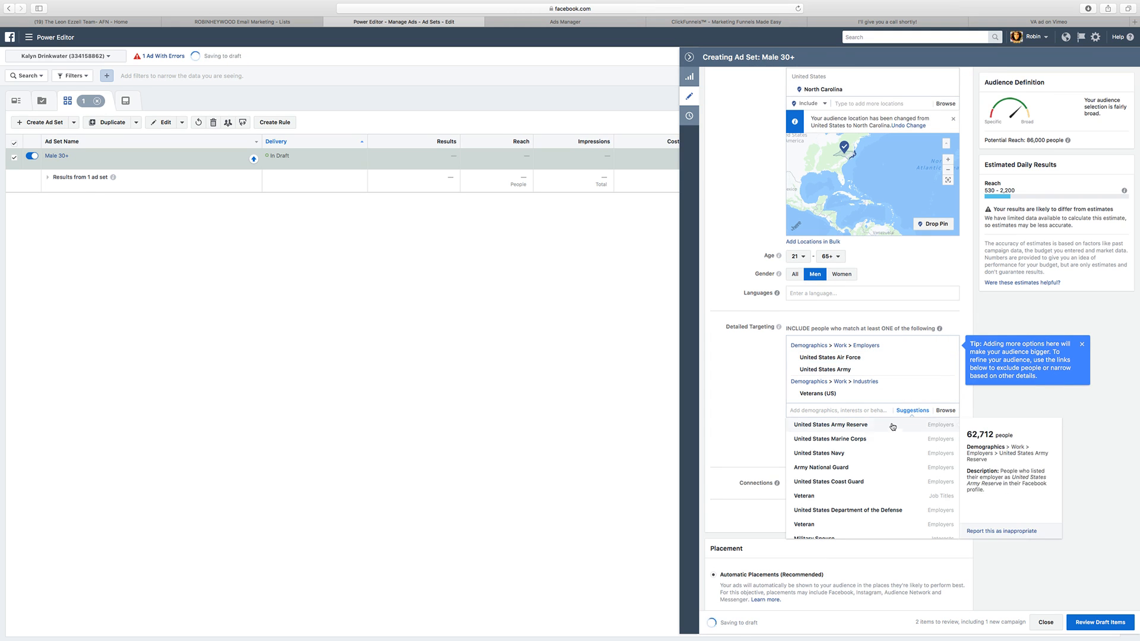
click(910, 435)
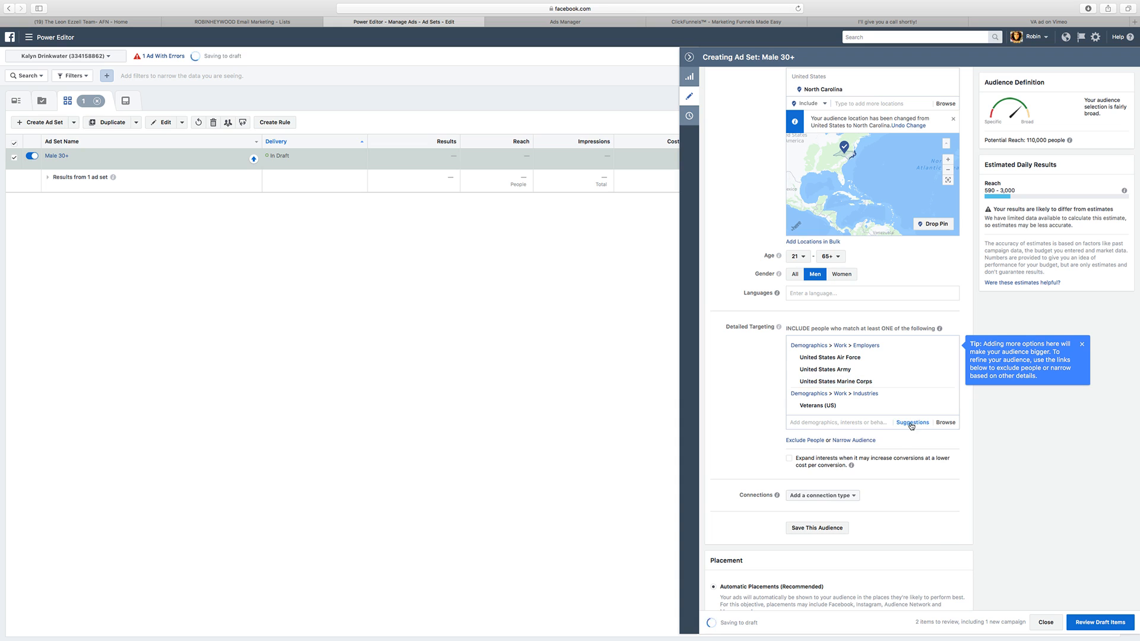
Step: Add the suggested employers United States Army Reserve, Army National Guard and United States Navy to detailed targeting
click(911, 422)
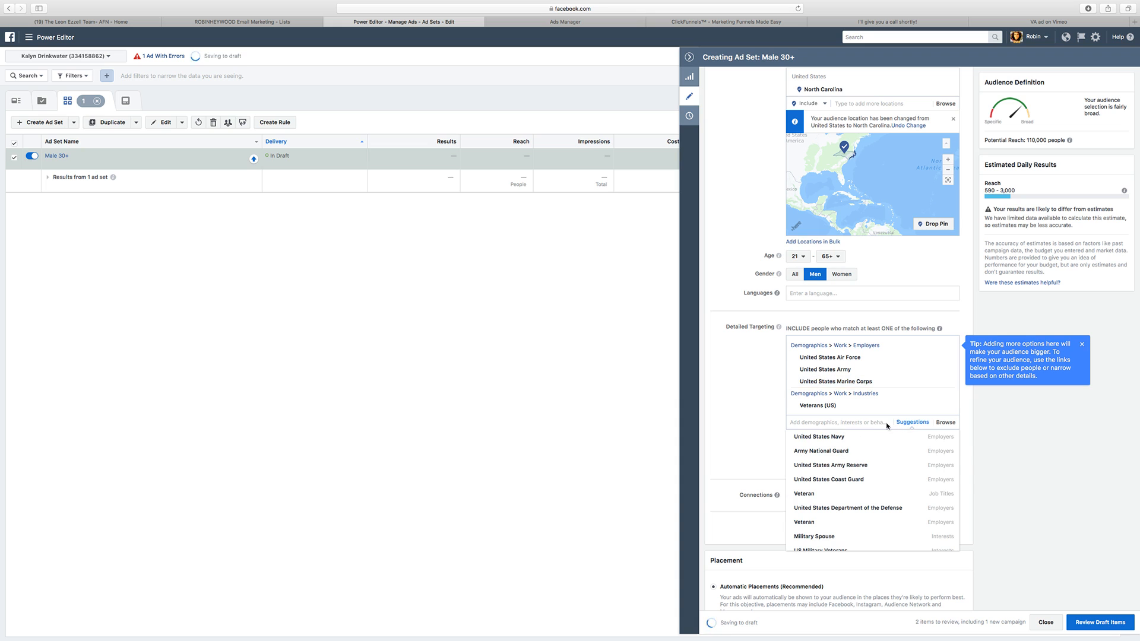
click(879, 471)
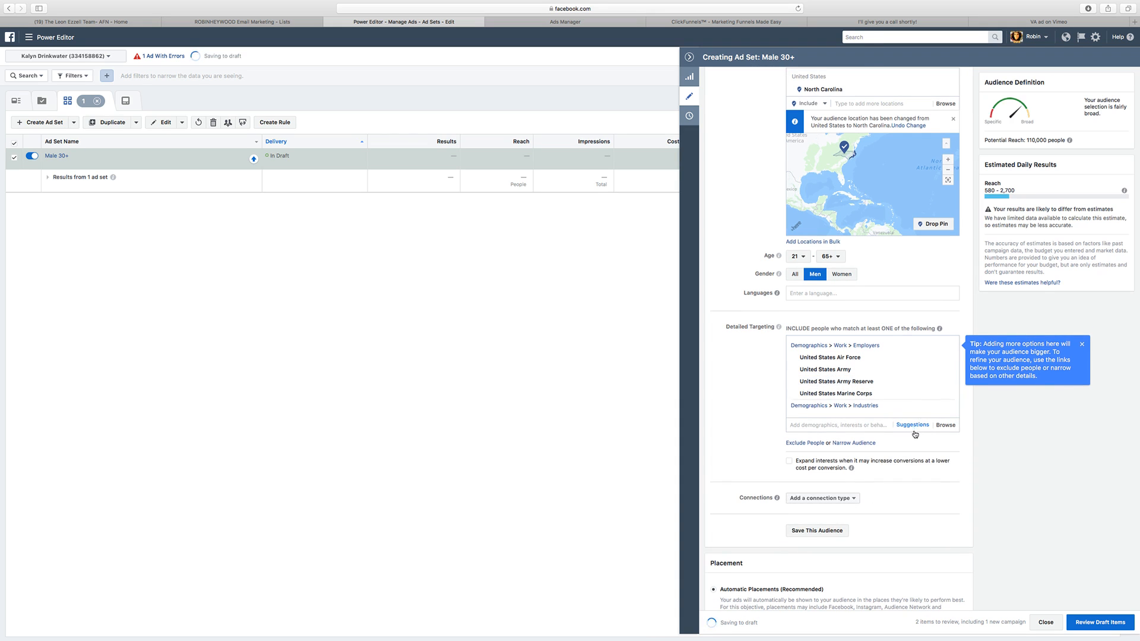
click(912, 425)
click(853, 440)
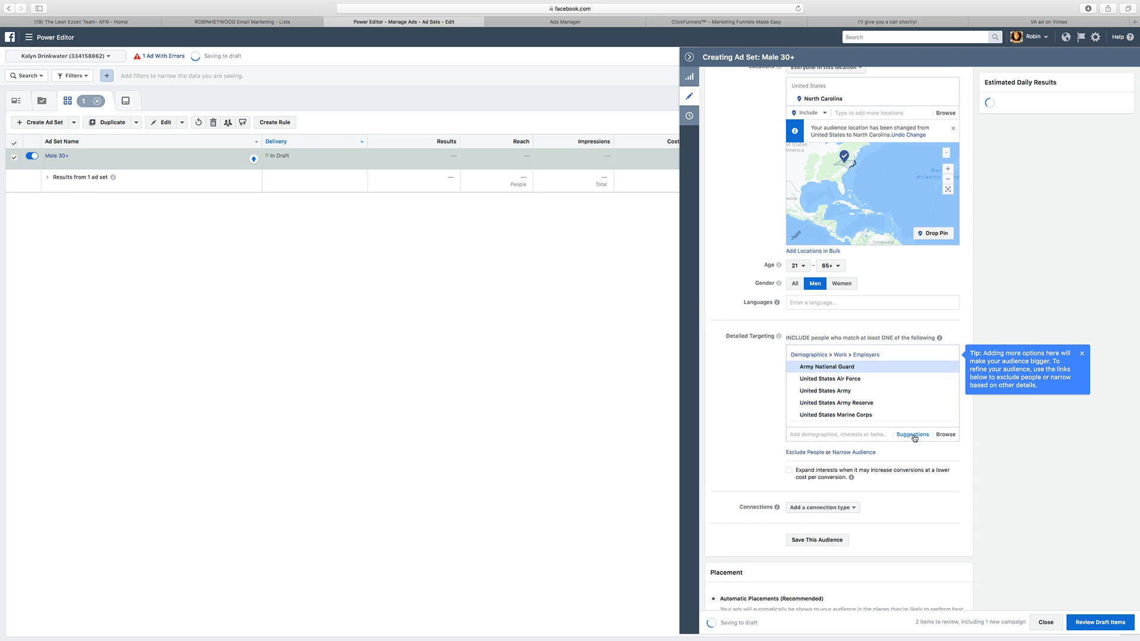
click(912, 425)
click(859, 456)
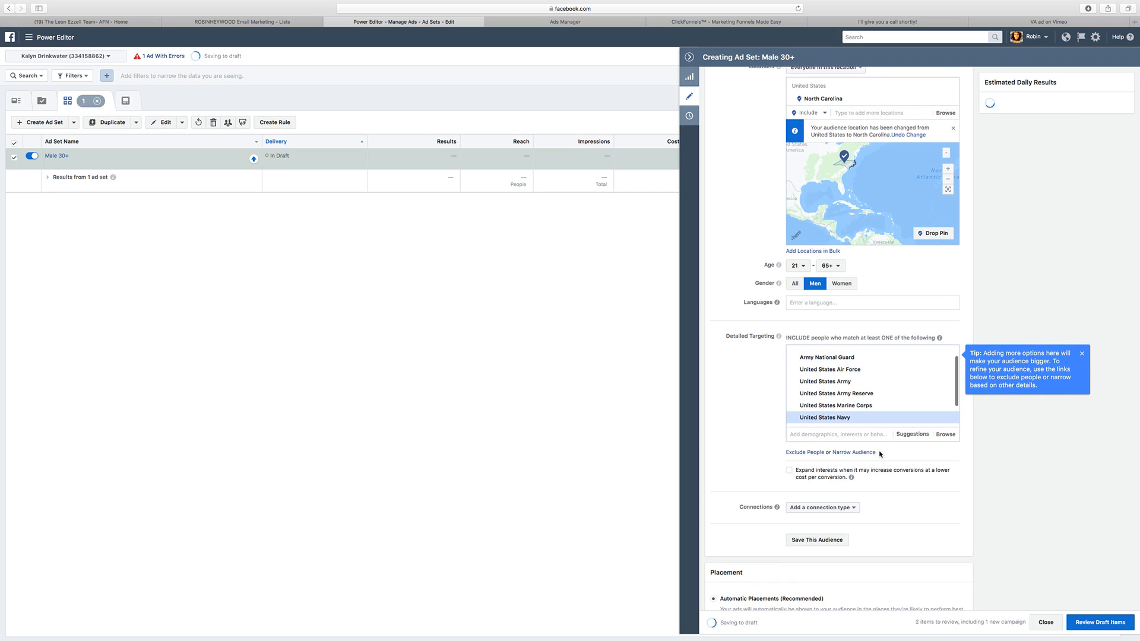
Step: Add the suggested job title Veteran to detailed targeting and review the included entries and potential reach
click(908, 425)
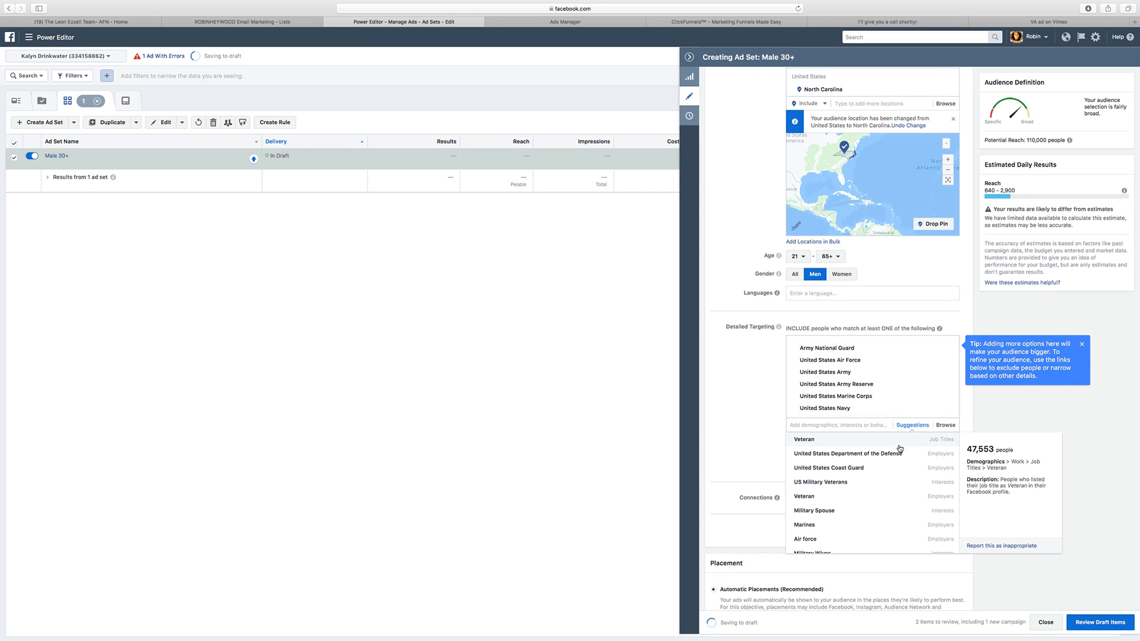
click(917, 442)
click(920, 425)
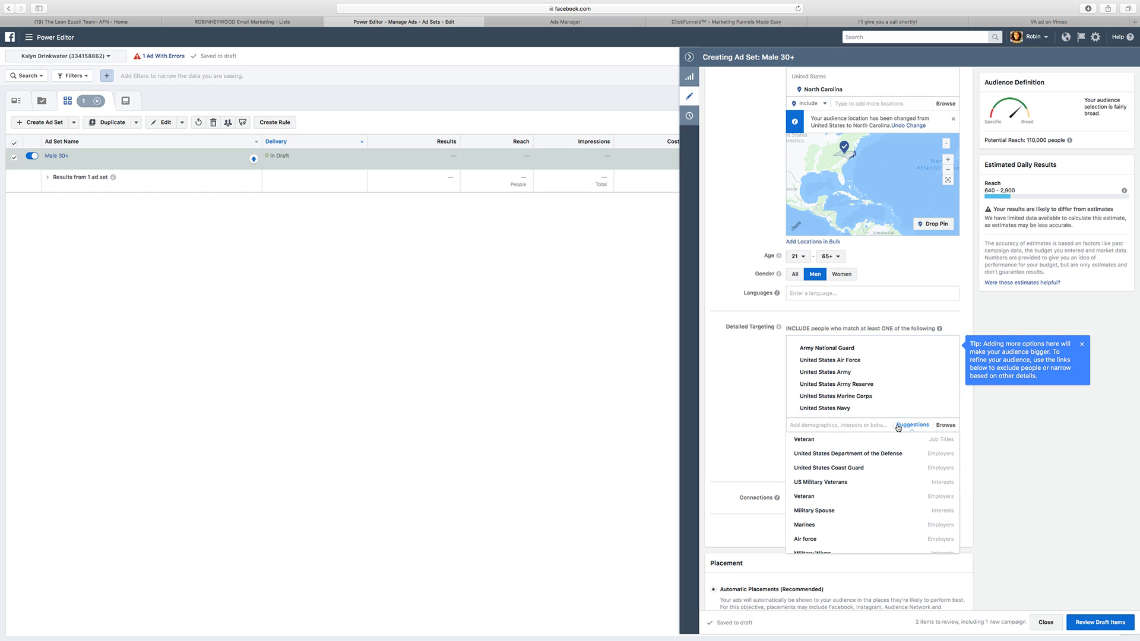
click(826, 443)
scroll(891, 418, down, 1)
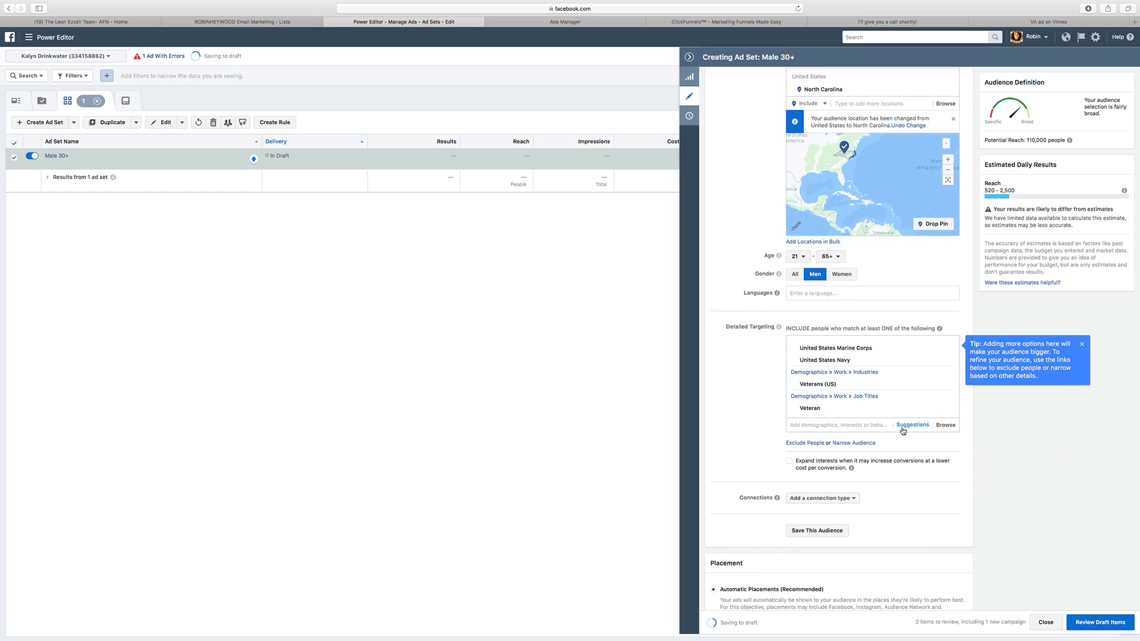
scroll(887, 425, up, 1)
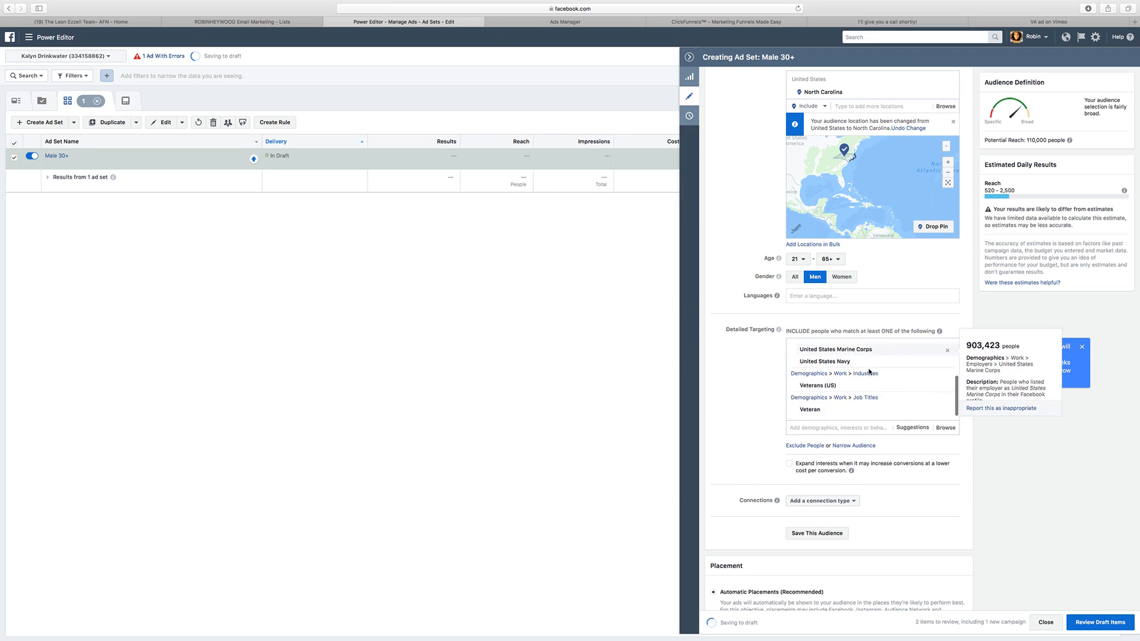
scroll(926, 267, down, 1)
mouse_move(1068, 141)
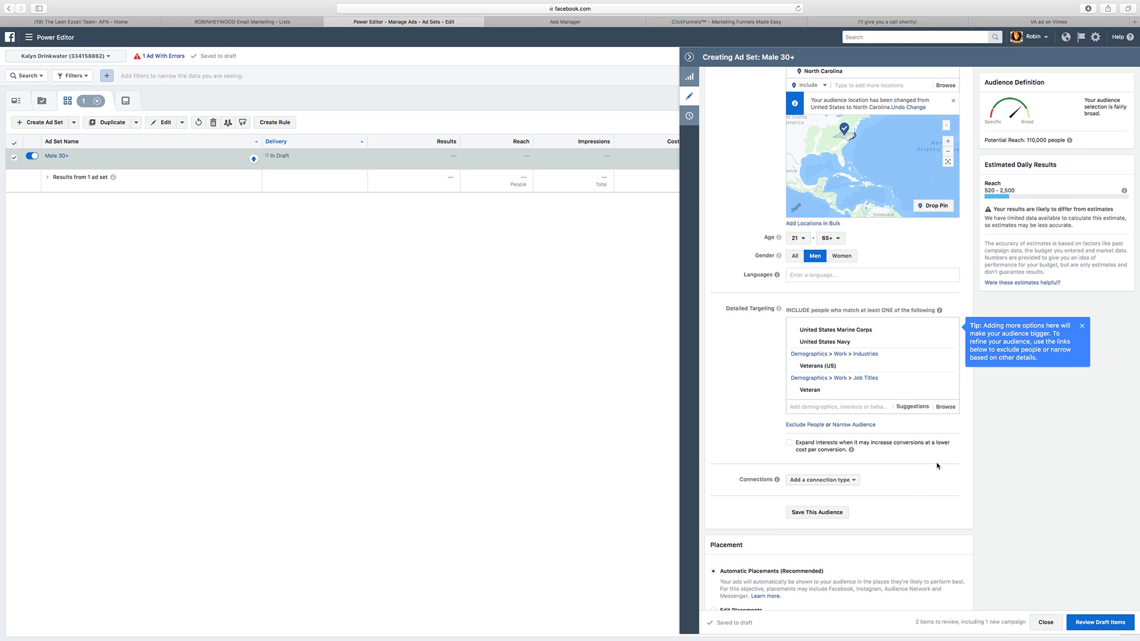
Step: Add the suggested employers United States Coast Guard and United States Department of the Defense to detailed targeting
click(914, 408)
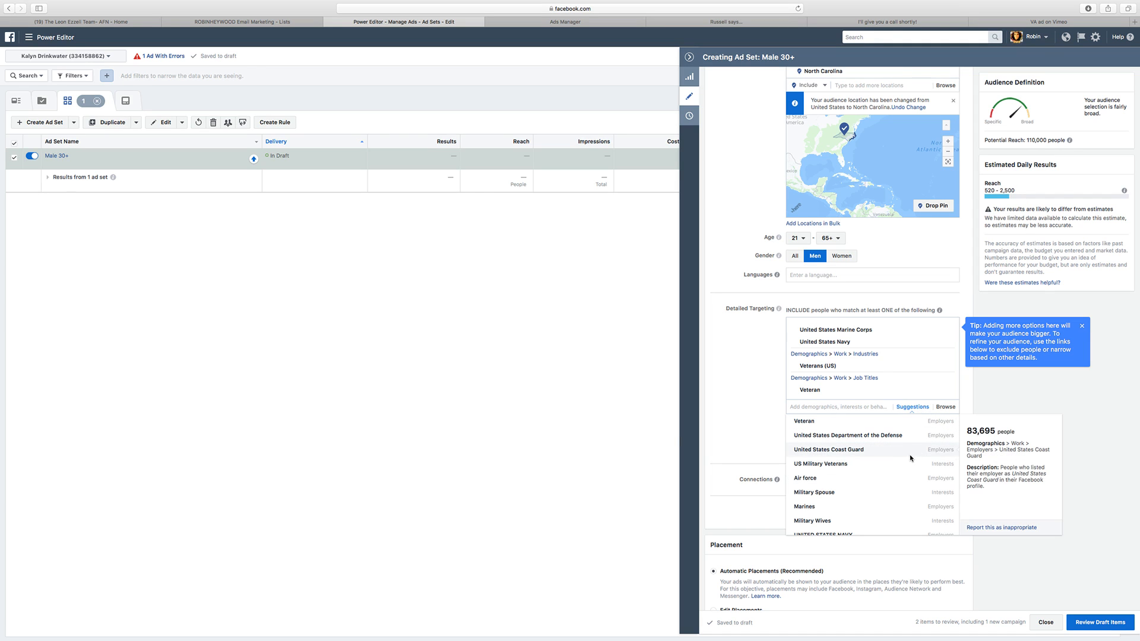
click(853, 452)
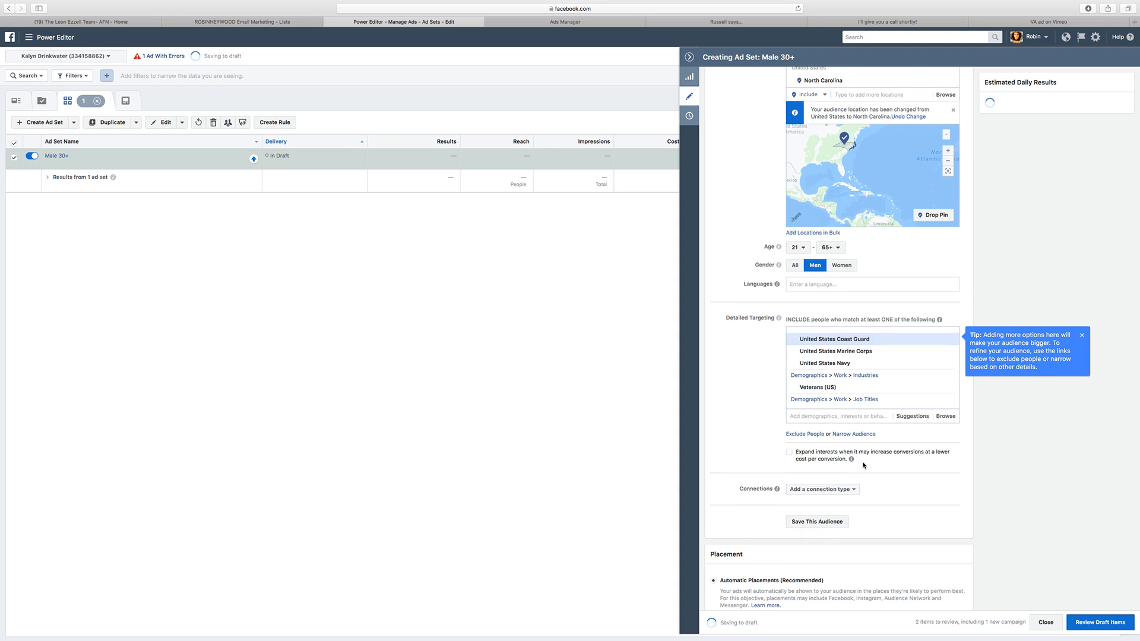
click(922, 409)
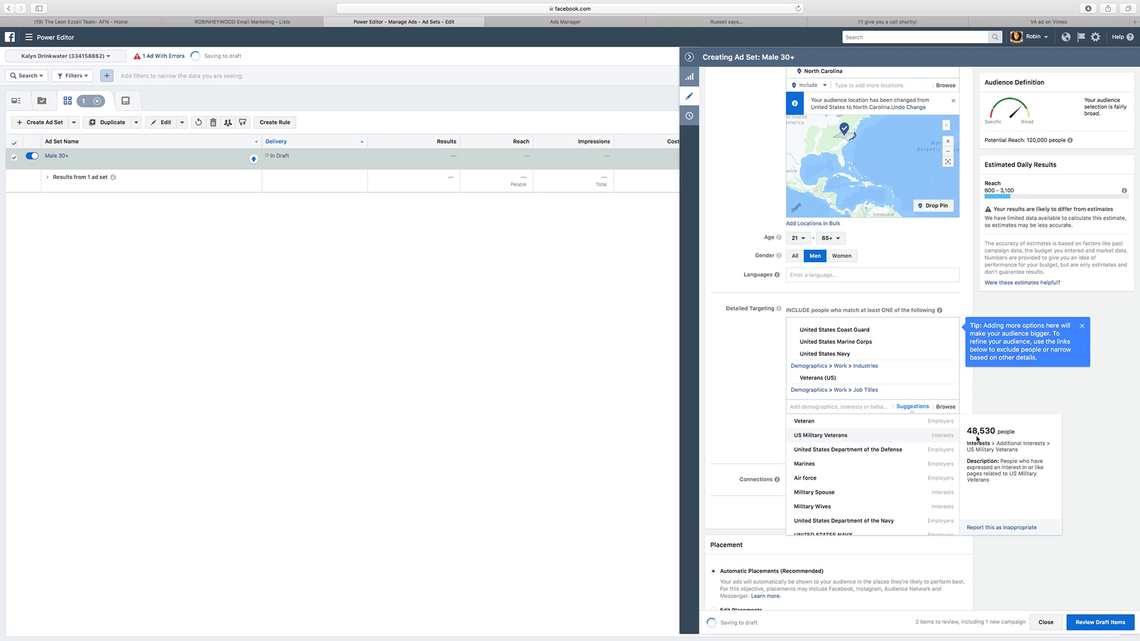
click(955, 439)
click(913, 408)
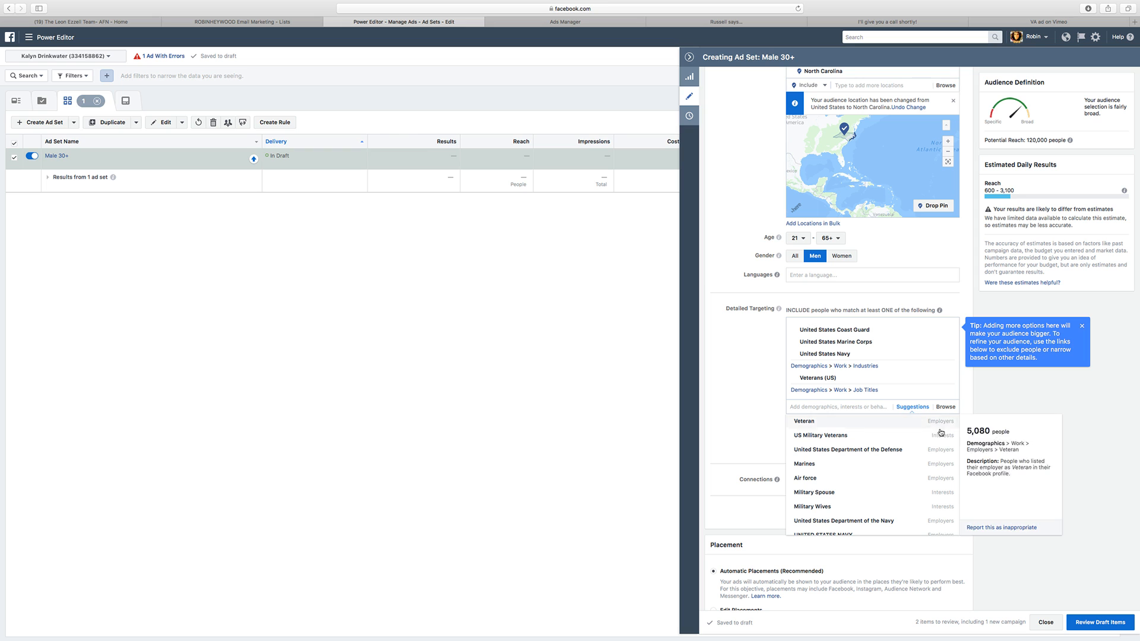
click(897, 450)
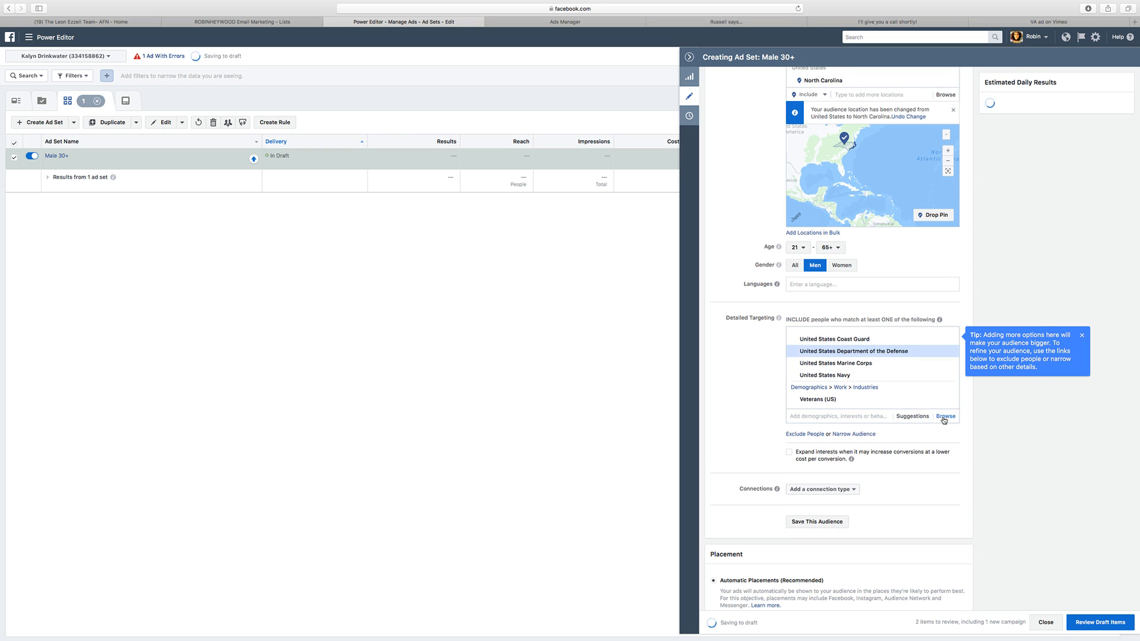
click(915, 408)
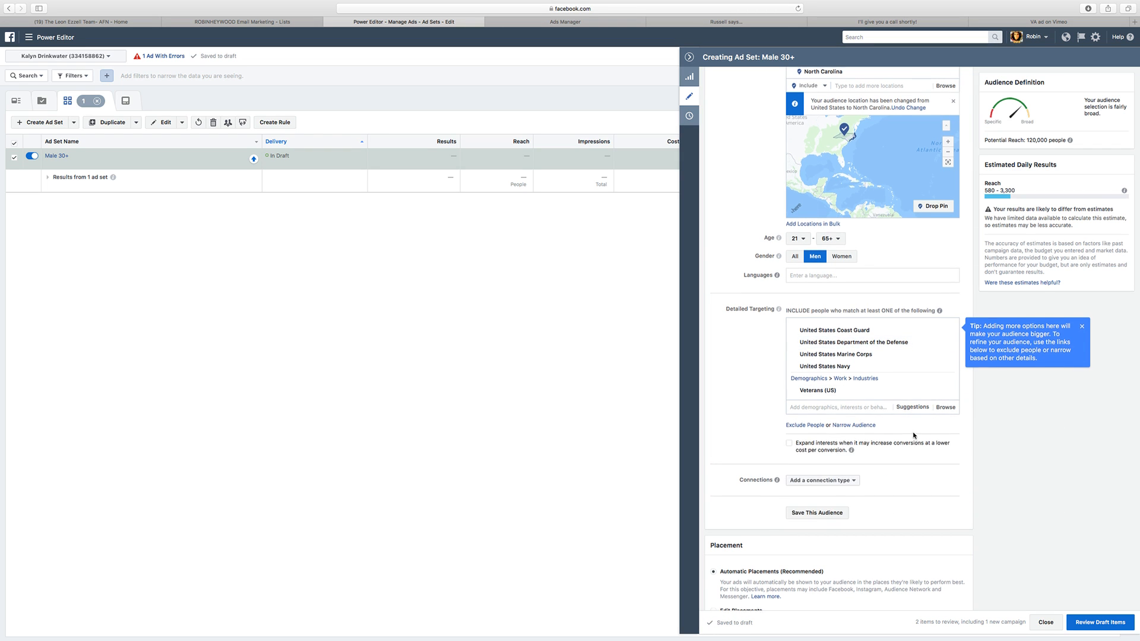
Step: Add the suggested employer UNITED STATES NAVY and the suggested job title Marine to detailed targeting
click(913, 407)
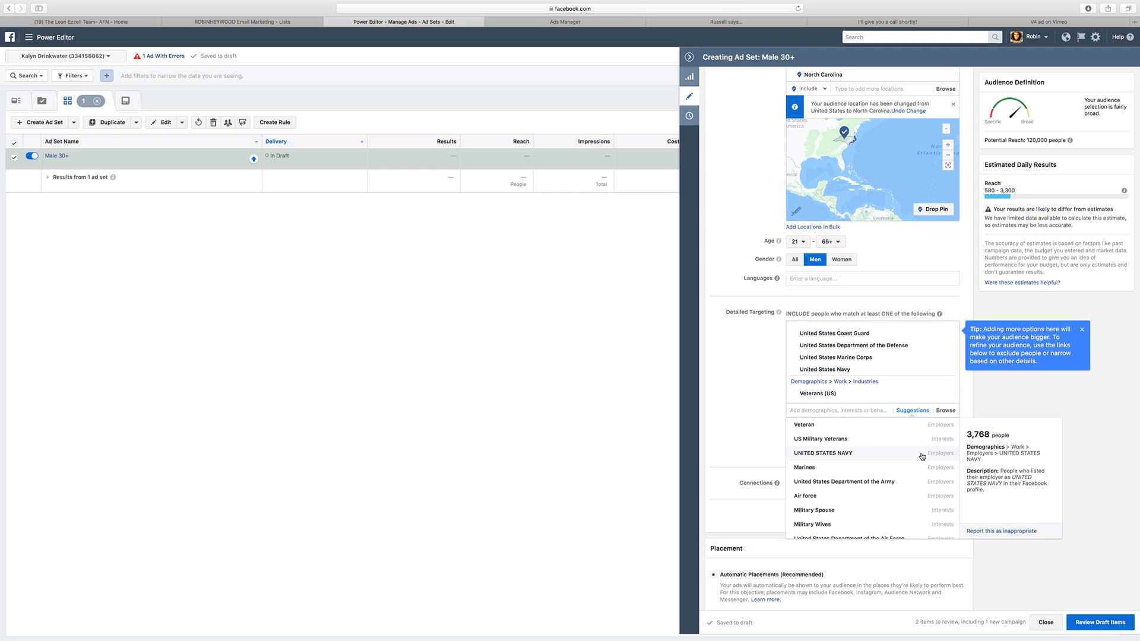
click(922, 455)
click(920, 415)
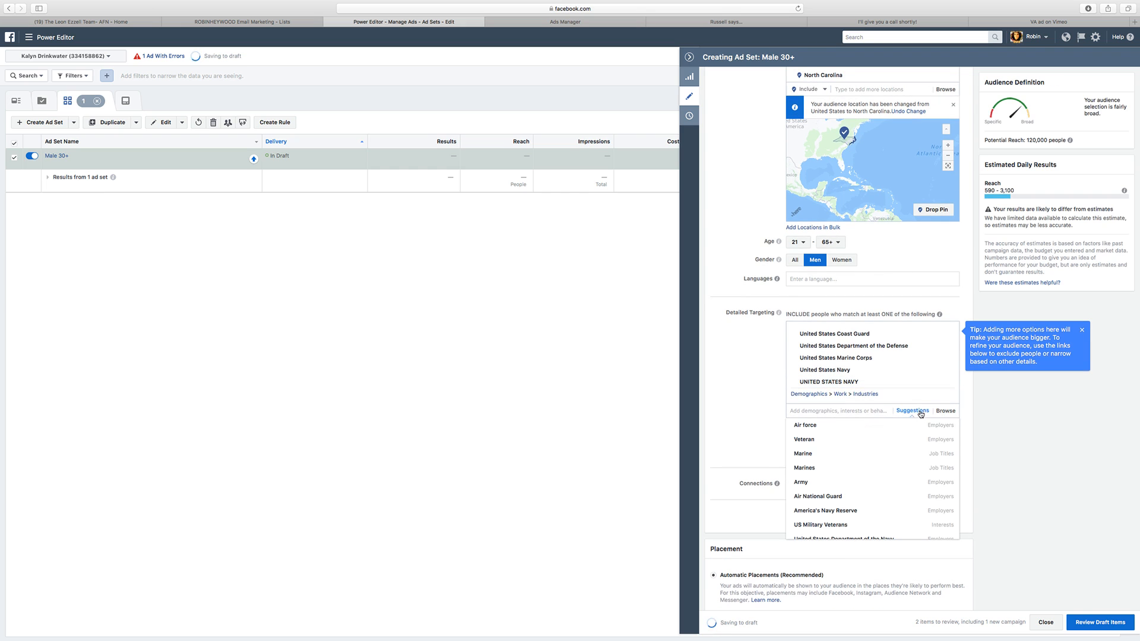
click(923, 414)
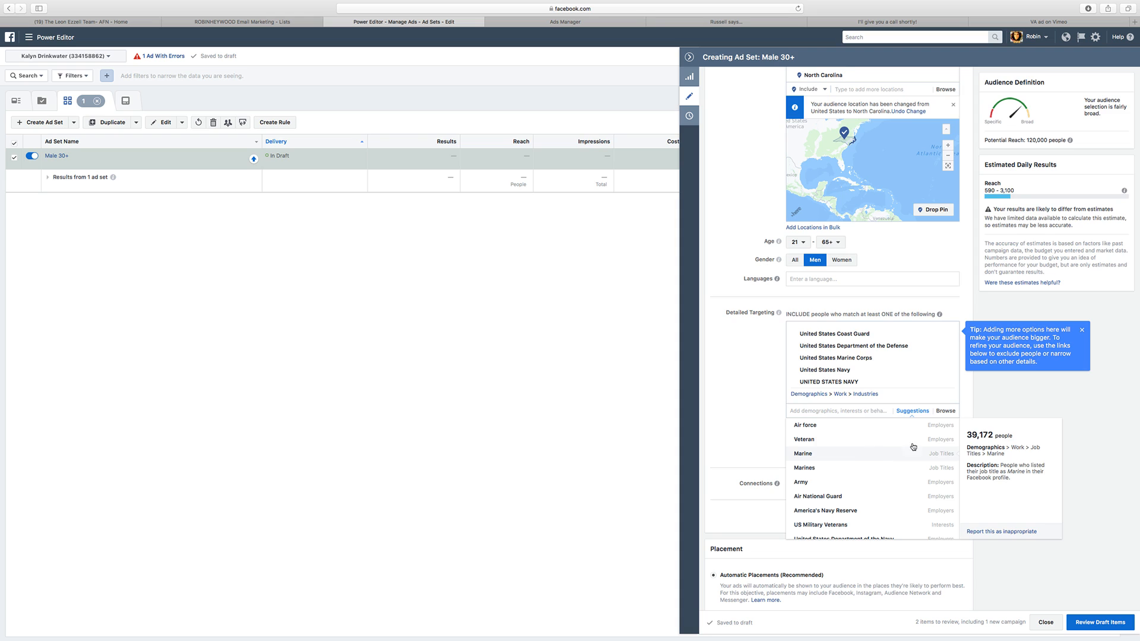
click(913, 448)
Step: Add the suggested employer Air force and the suggested job title Marines to detailed targeting
click(926, 415)
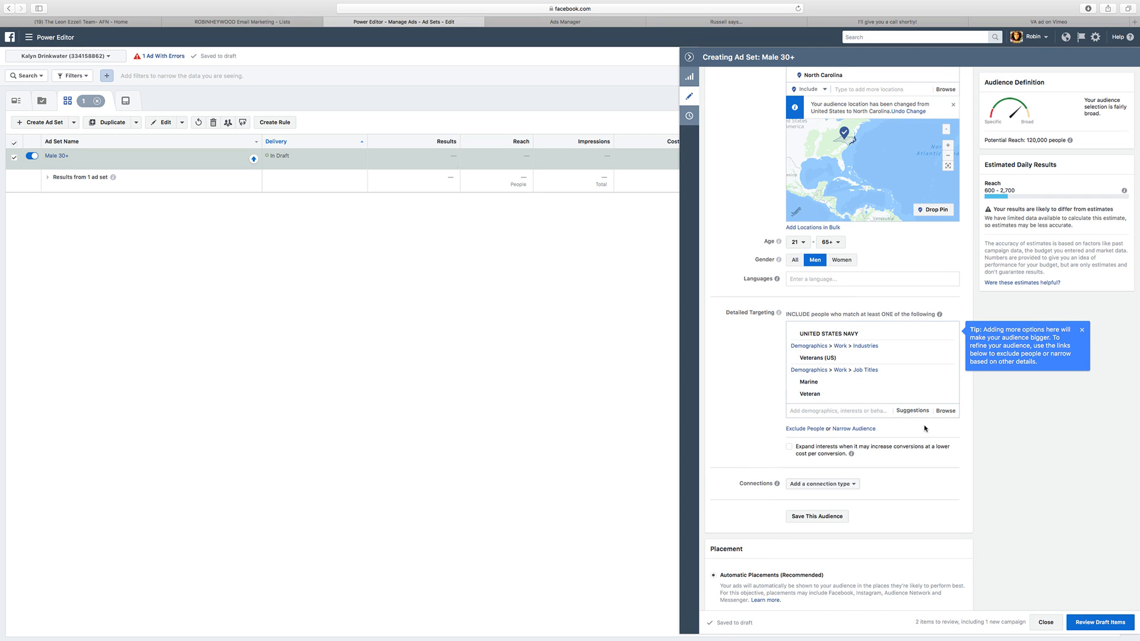
click(920, 414)
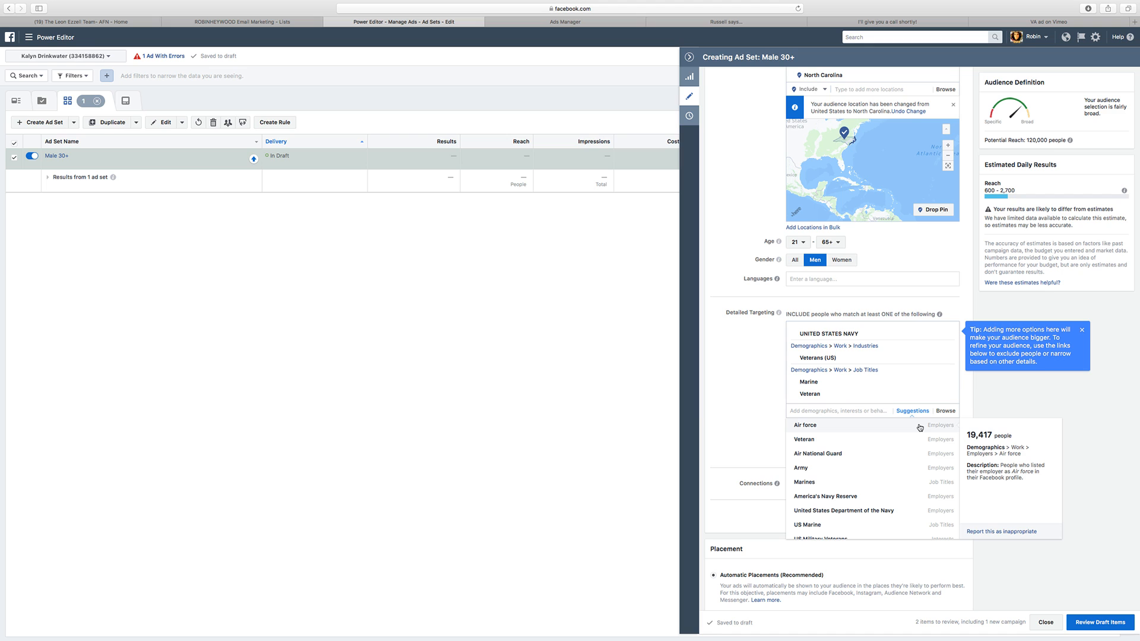
click(919, 427)
click(918, 413)
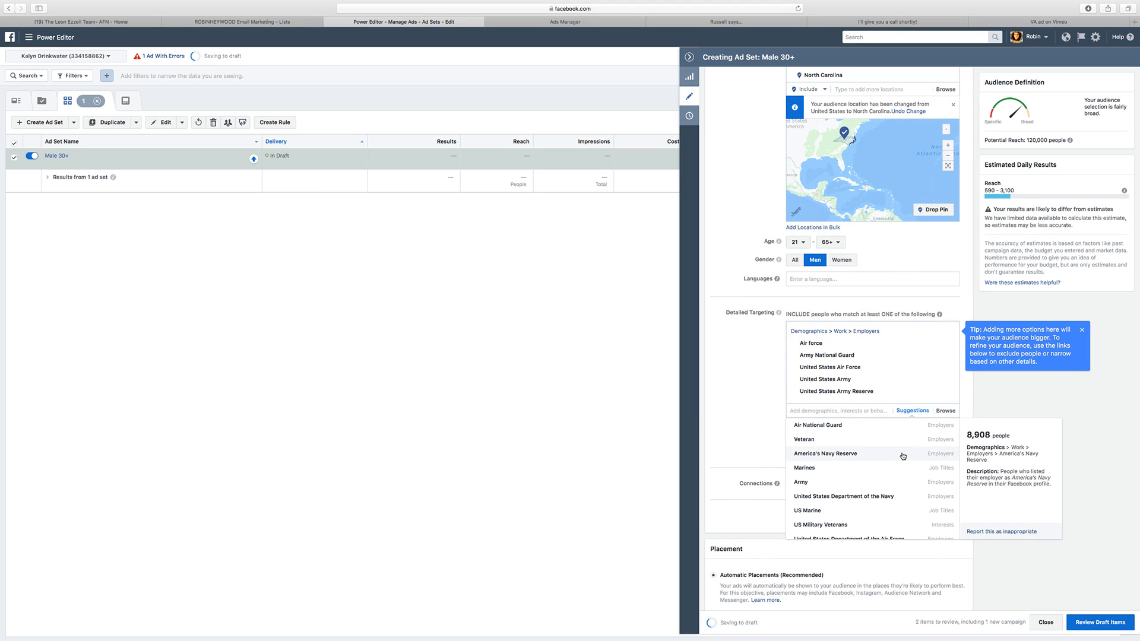
click(913, 411)
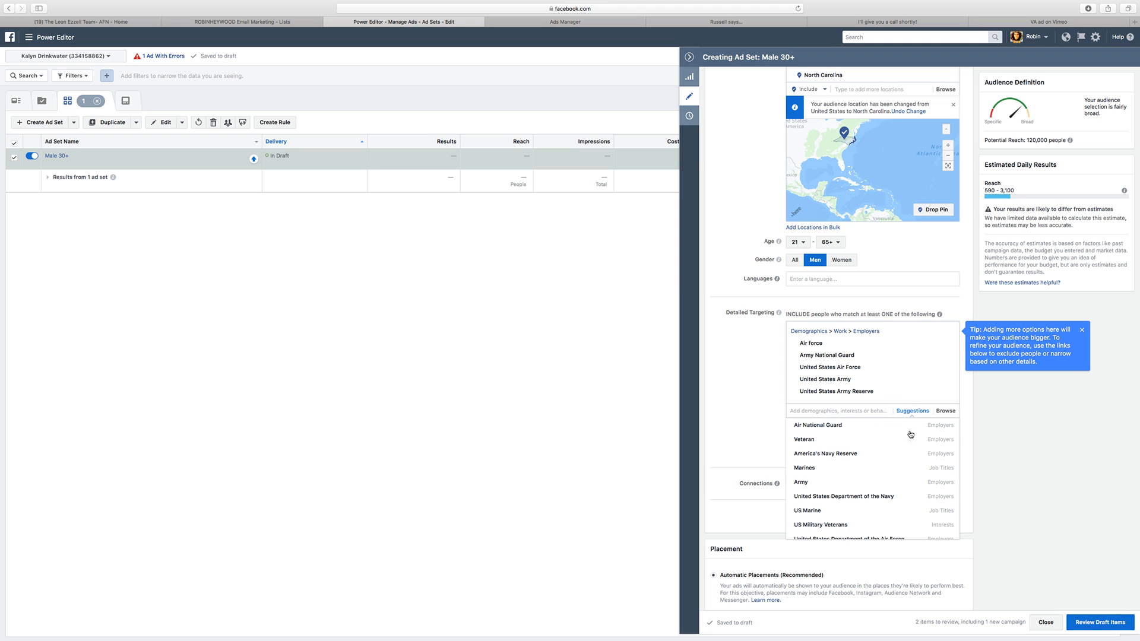
click(810, 468)
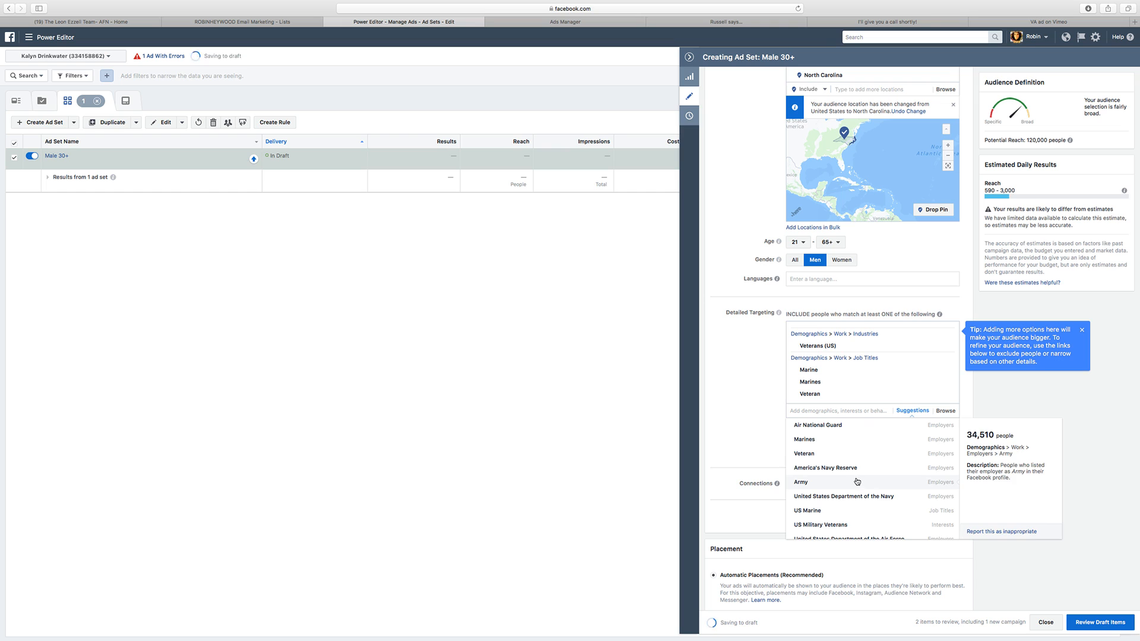
Step: Add the suggested employer Air National Guard and the suggested job title US Marine to detailed targeting
click(919, 411)
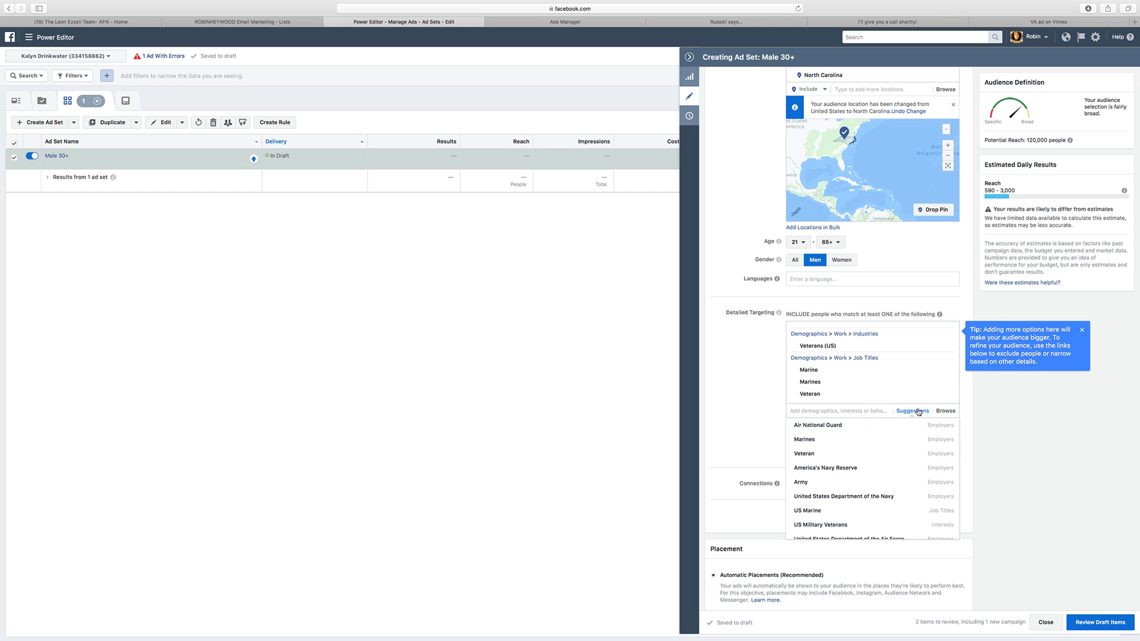
click(848, 428)
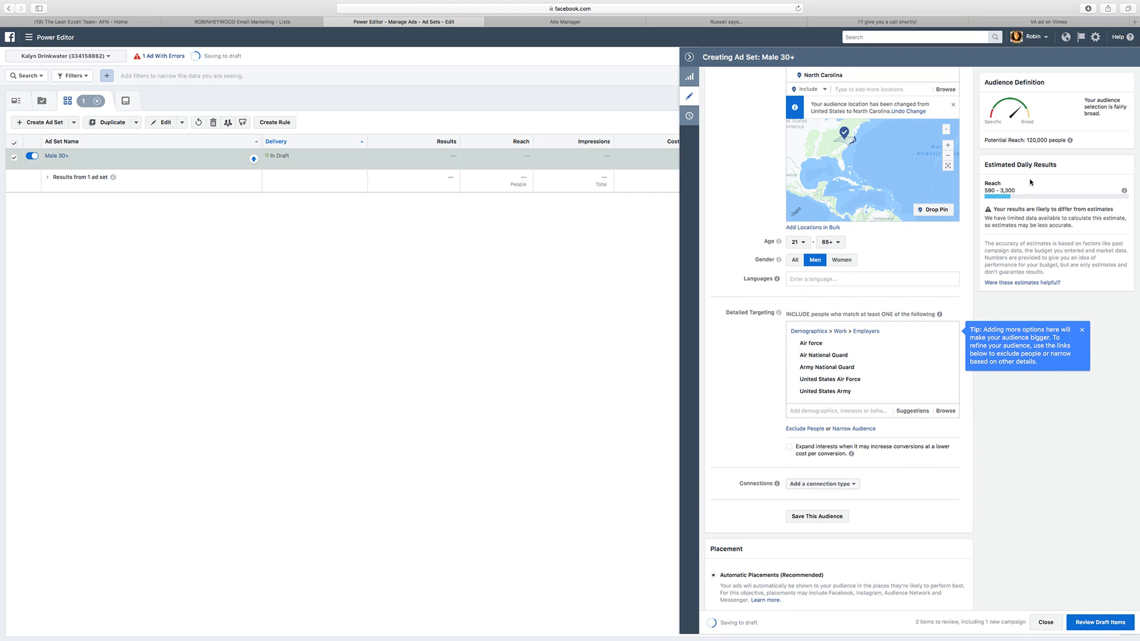
click(911, 411)
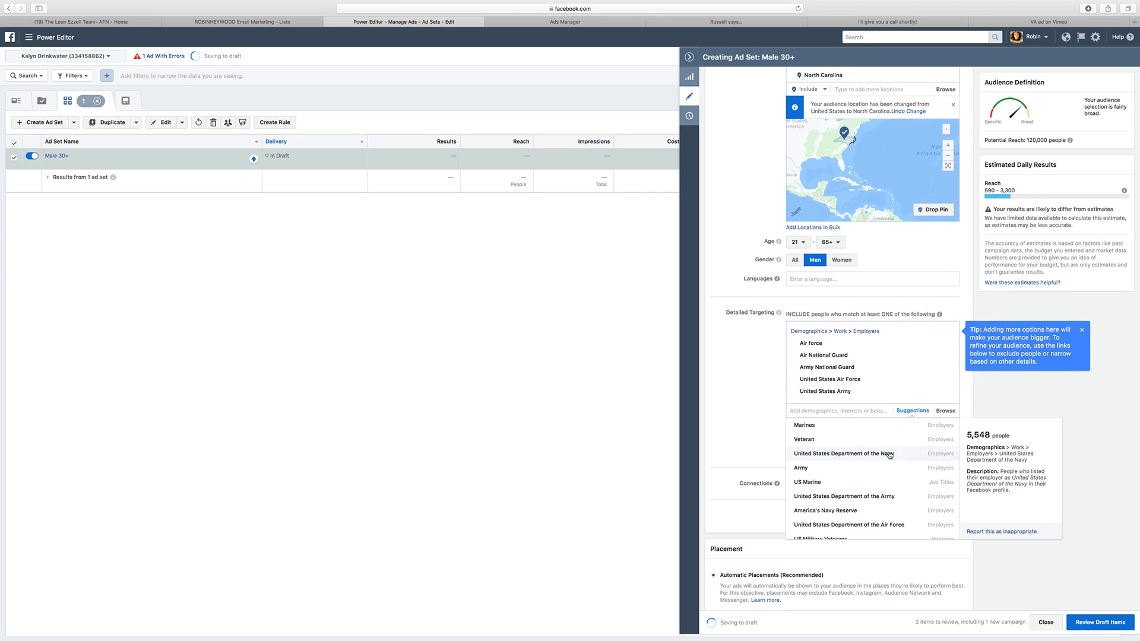
click(952, 488)
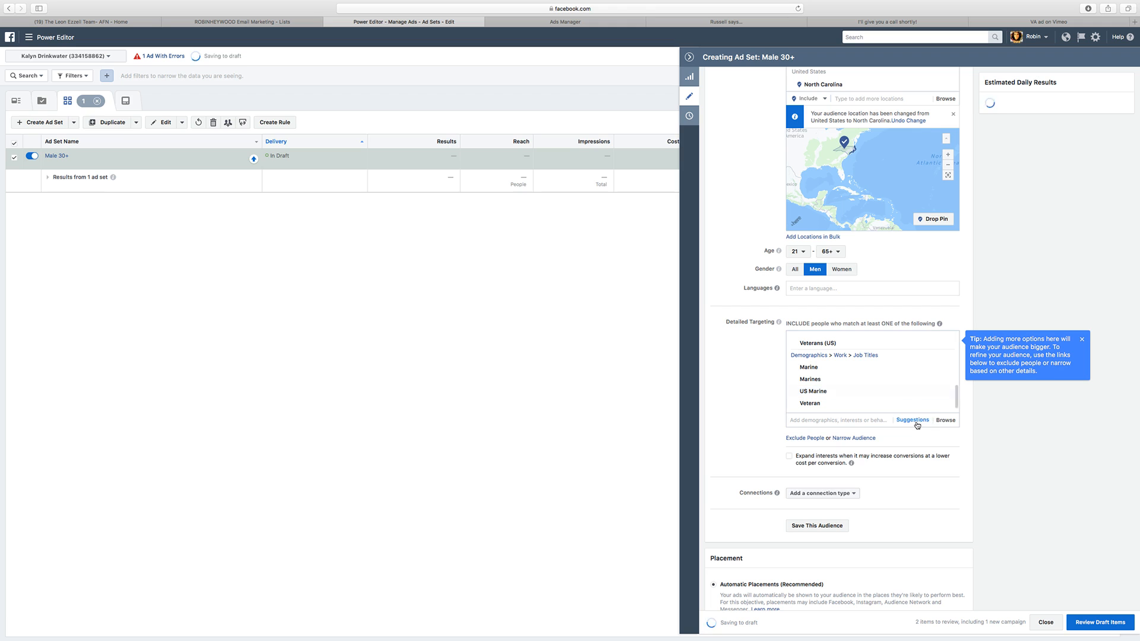
Step: Add the suggested employers Army and United States Department of the Army to detailed targeting
click(913, 412)
click(922, 469)
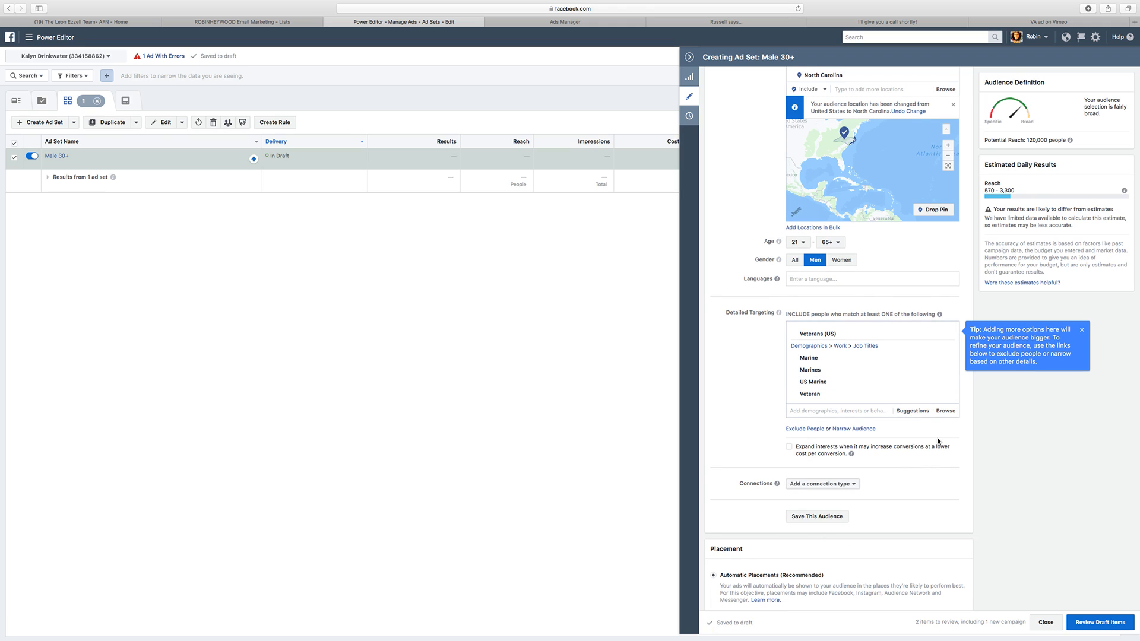
click(913, 411)
click(910, 467)
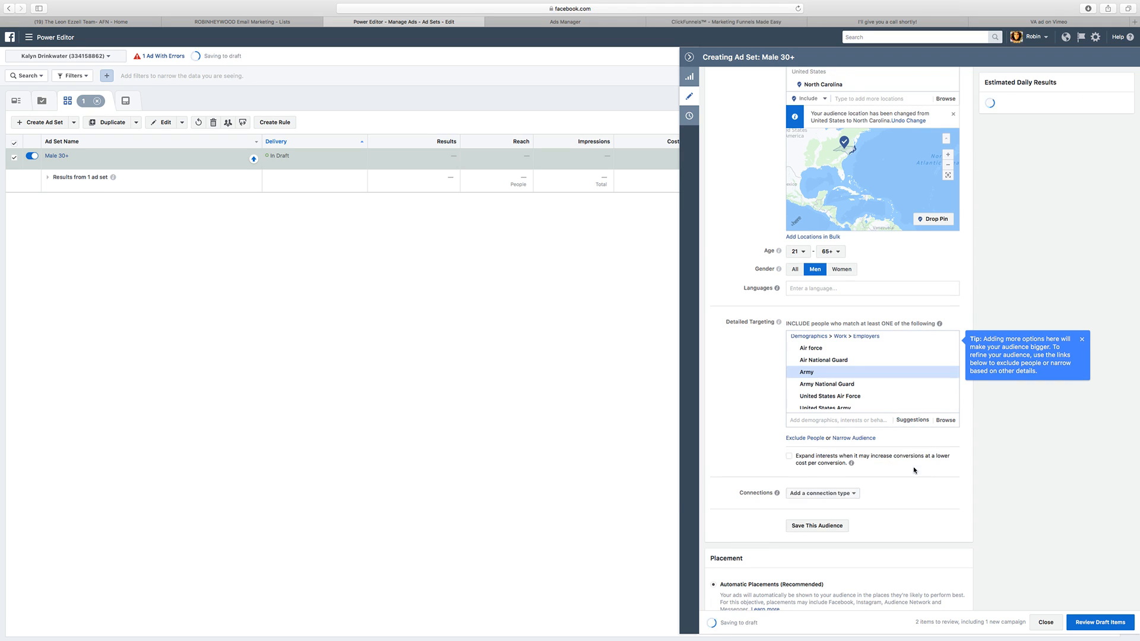
click(912, 411)
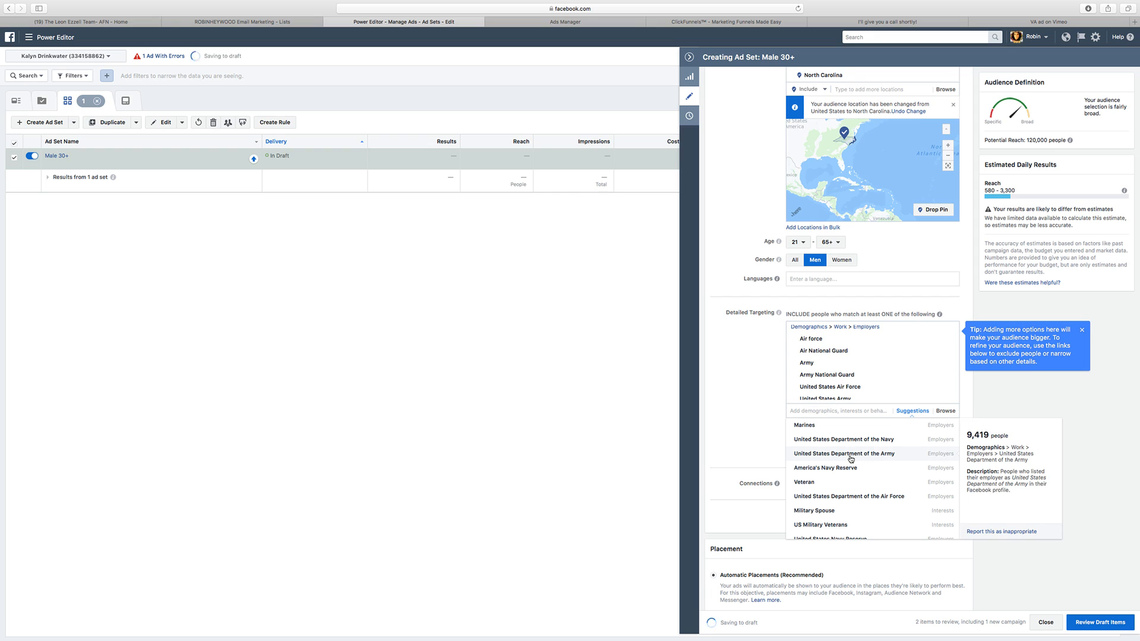
click(899, 455)
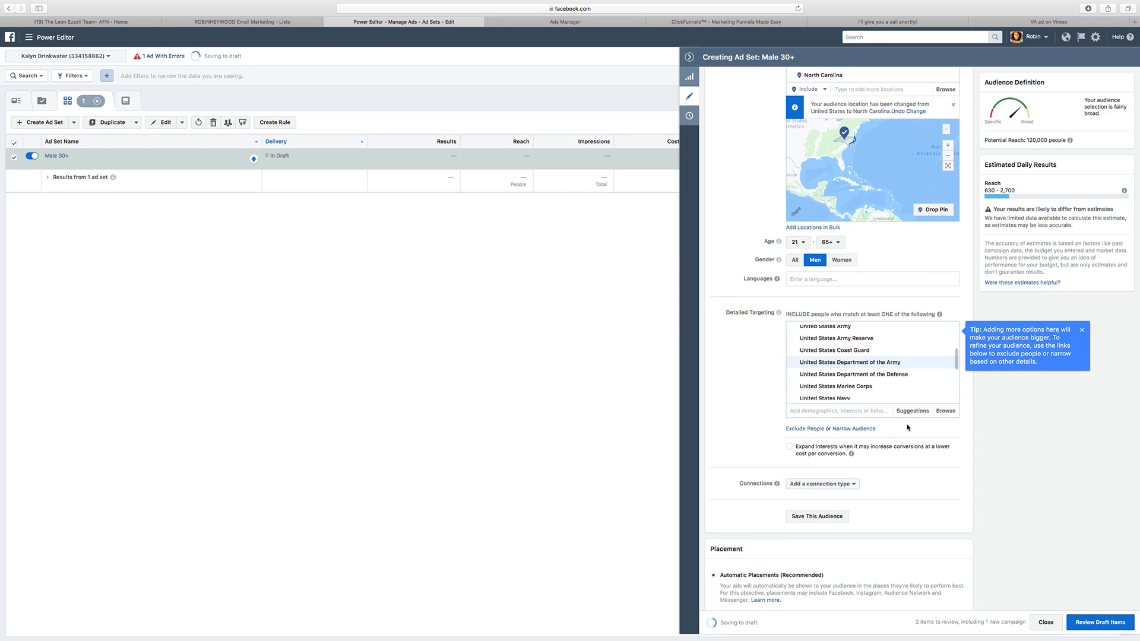
Step: Add the suggested employers United States Department of the Air Force and United States Department of the Navy to detailed targeting
click(910, 412)
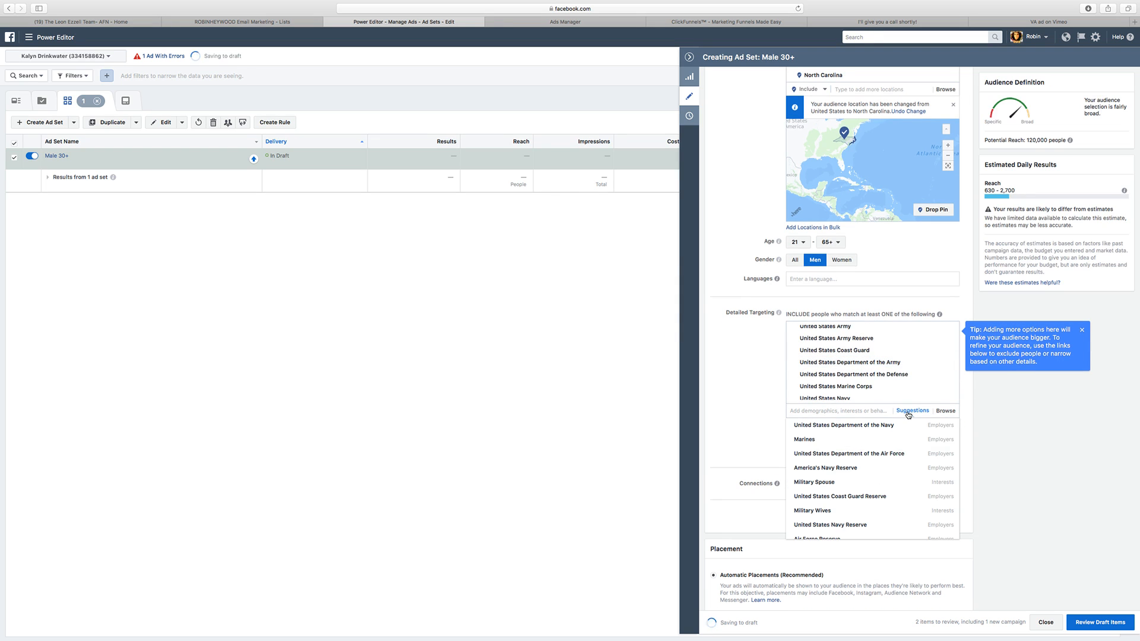
click(907, 452)
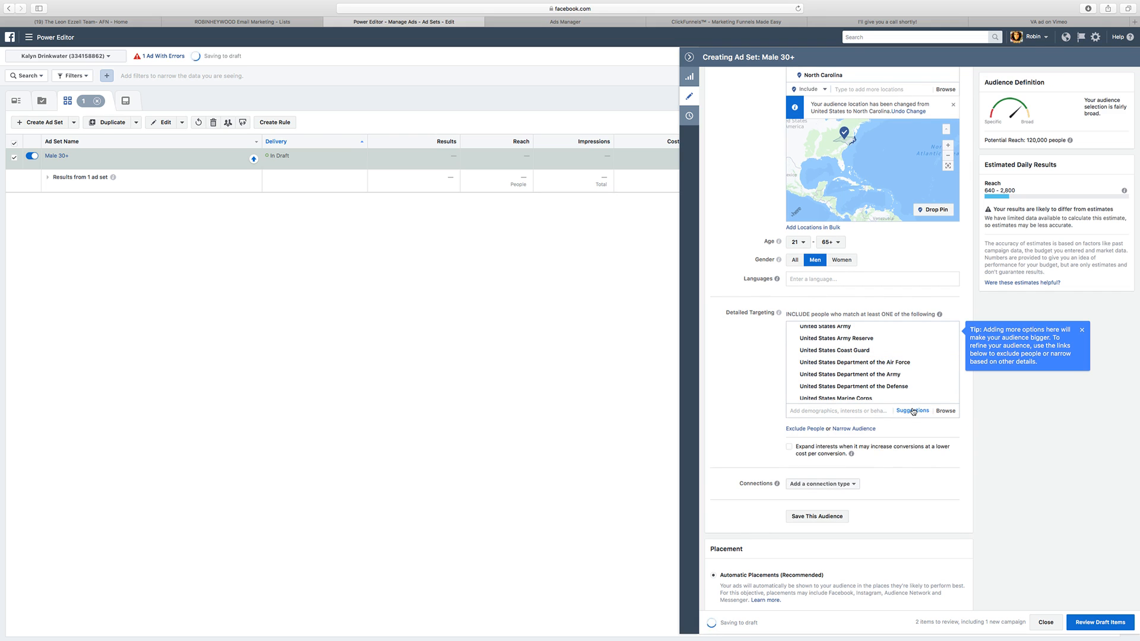
click(913, 411)
click(910, 412)
click(896, 431)
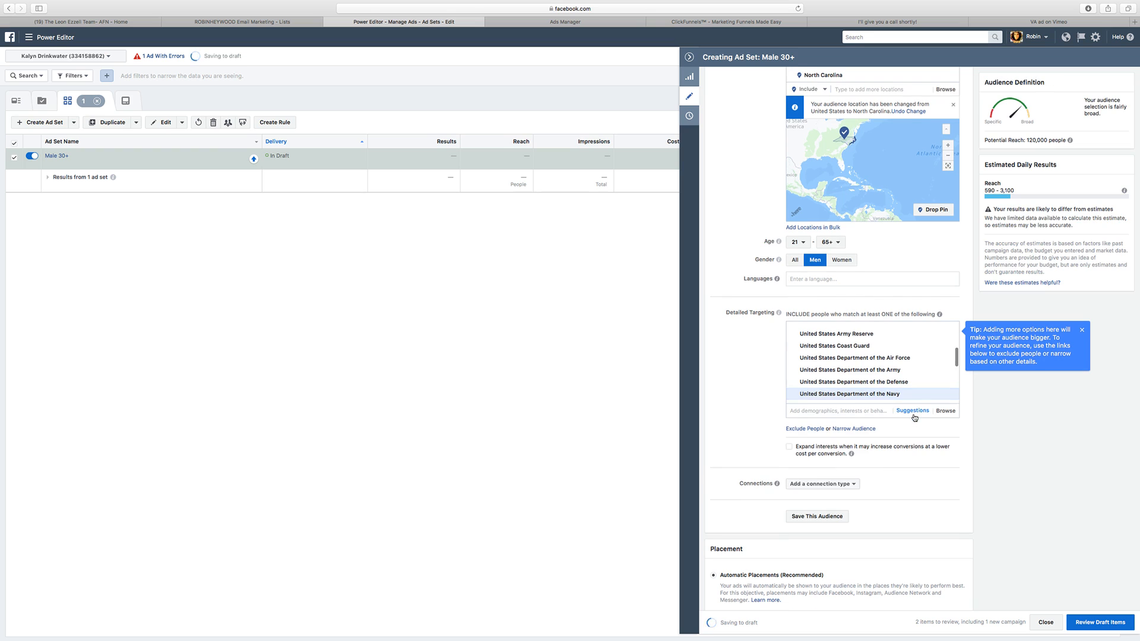
Step: Add the suggested employer Marines and the household composition demographic Veterans in home to detailed targeting
click(912, 412)
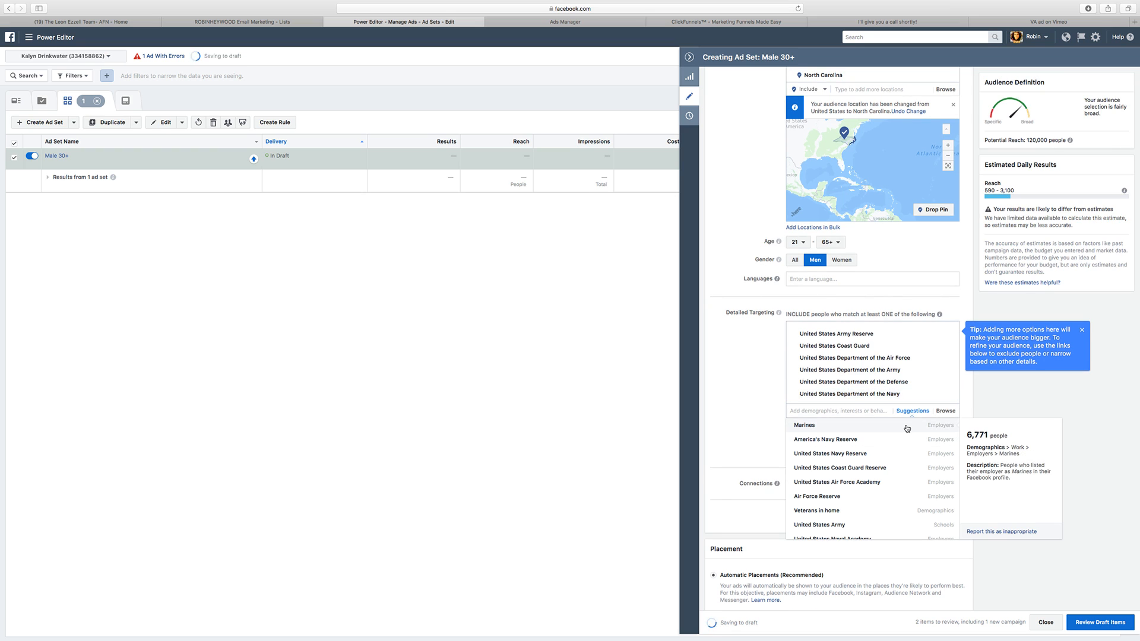
click(906, 429)
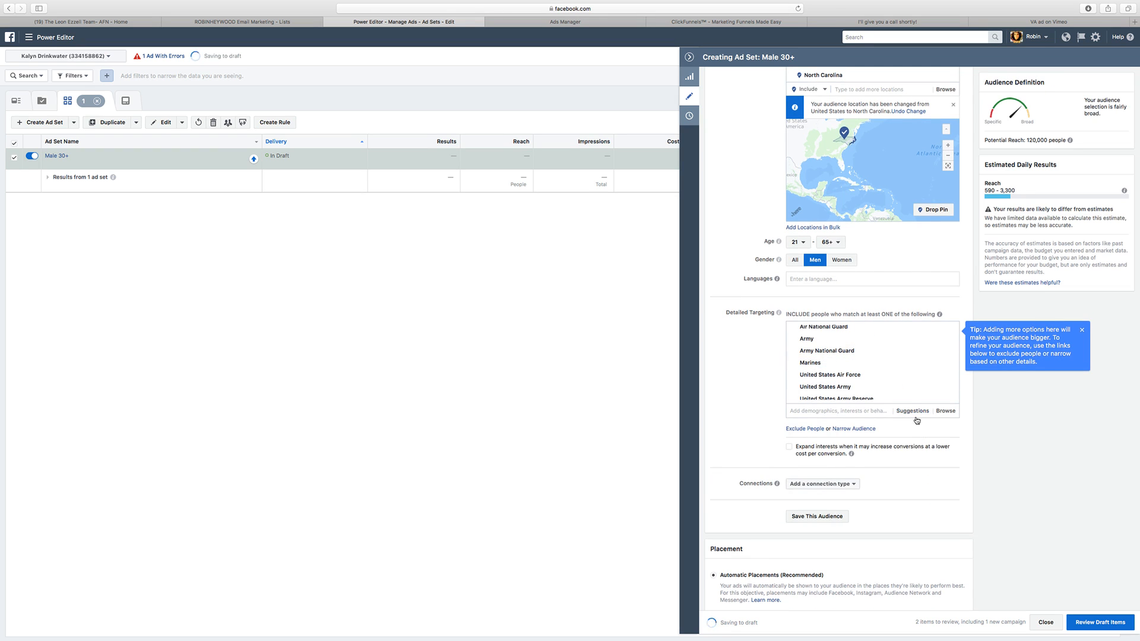
click(914, 411)
click(916, 416)
click(913, 411)
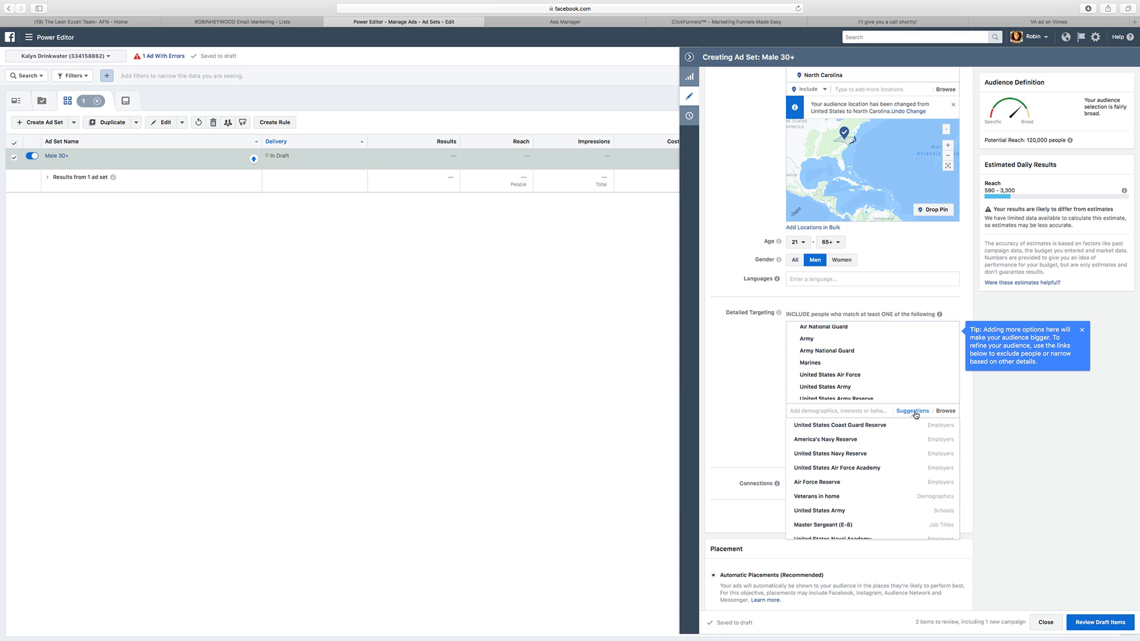
mouse_move(911, 469)
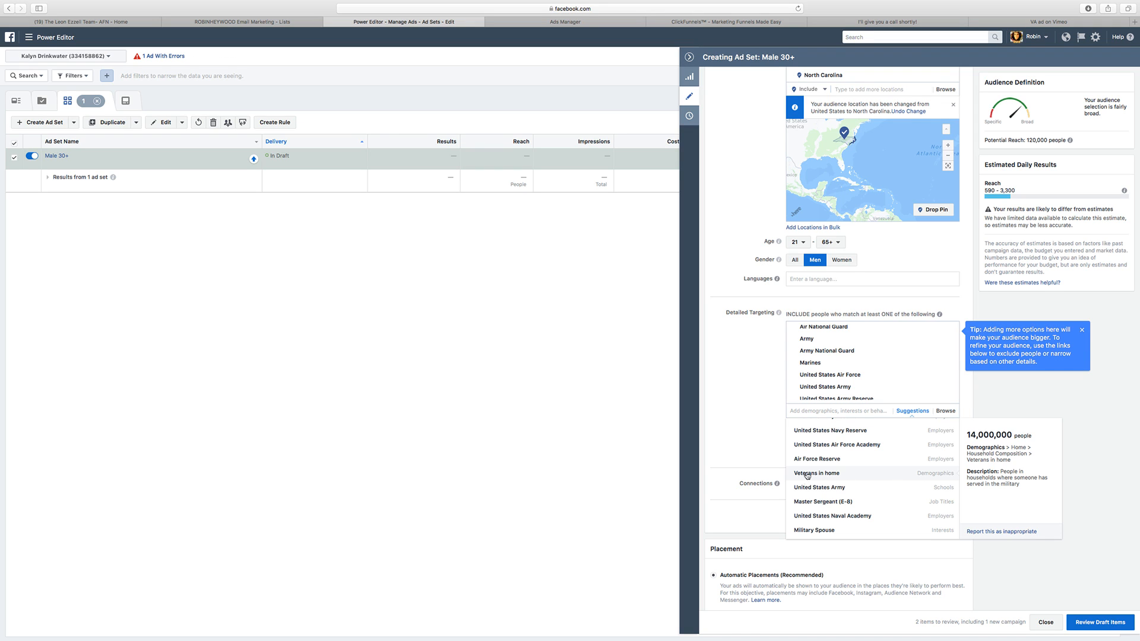
click(944, 475)
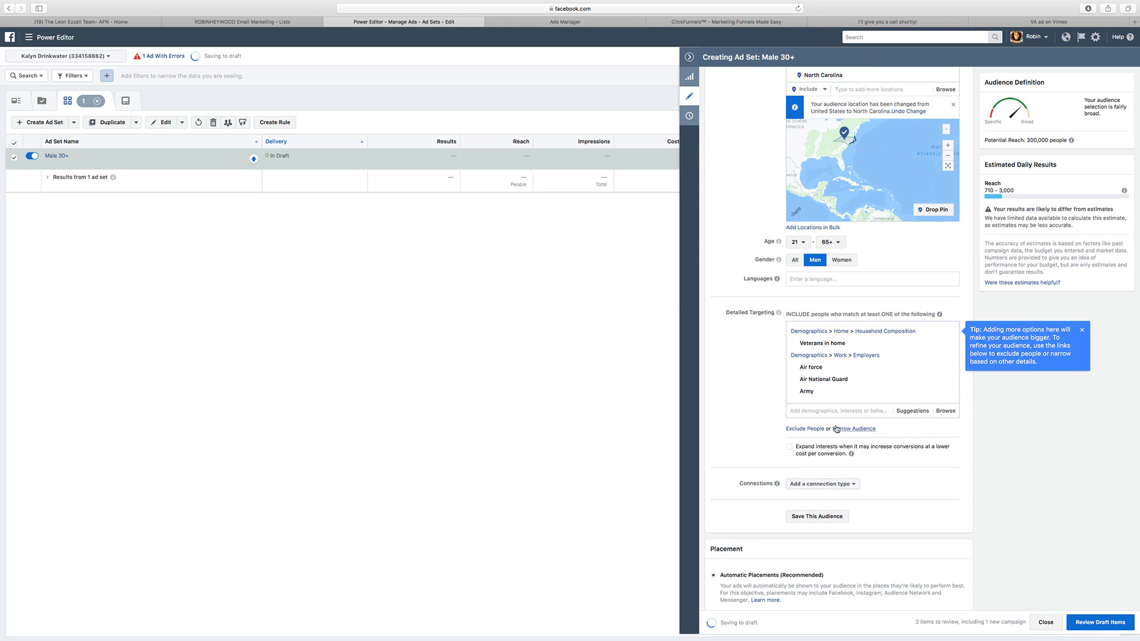
Step: Review the remaining targeting suggestions and add the suggested school United States Army to detailed targeting
click(912, 411)
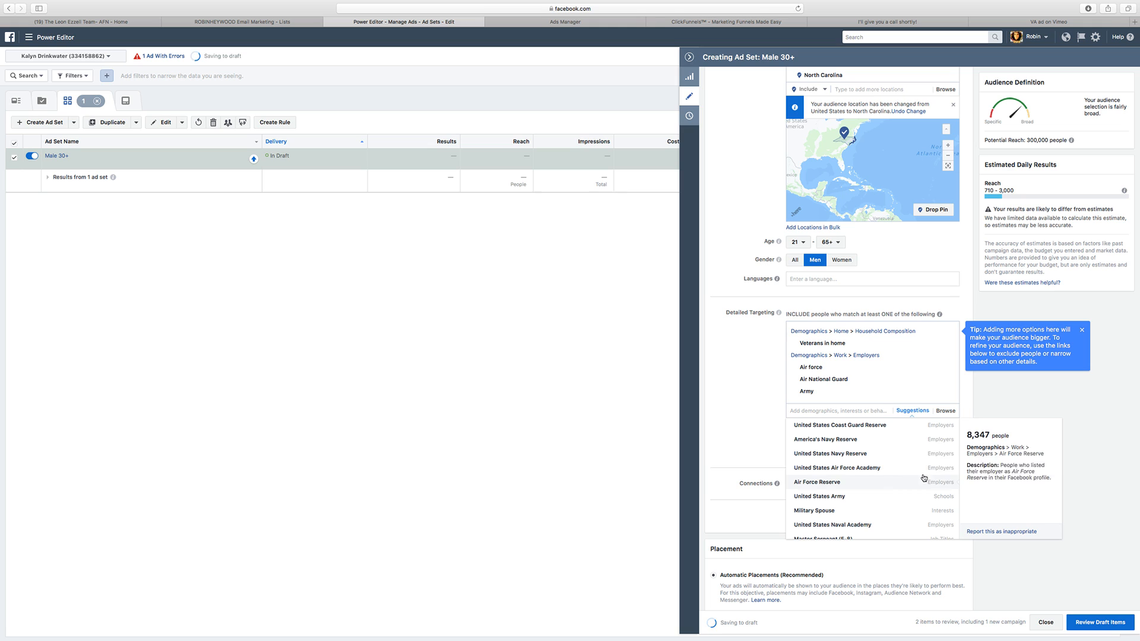
scroll(888, 460, down, 1)
click(888, 459)
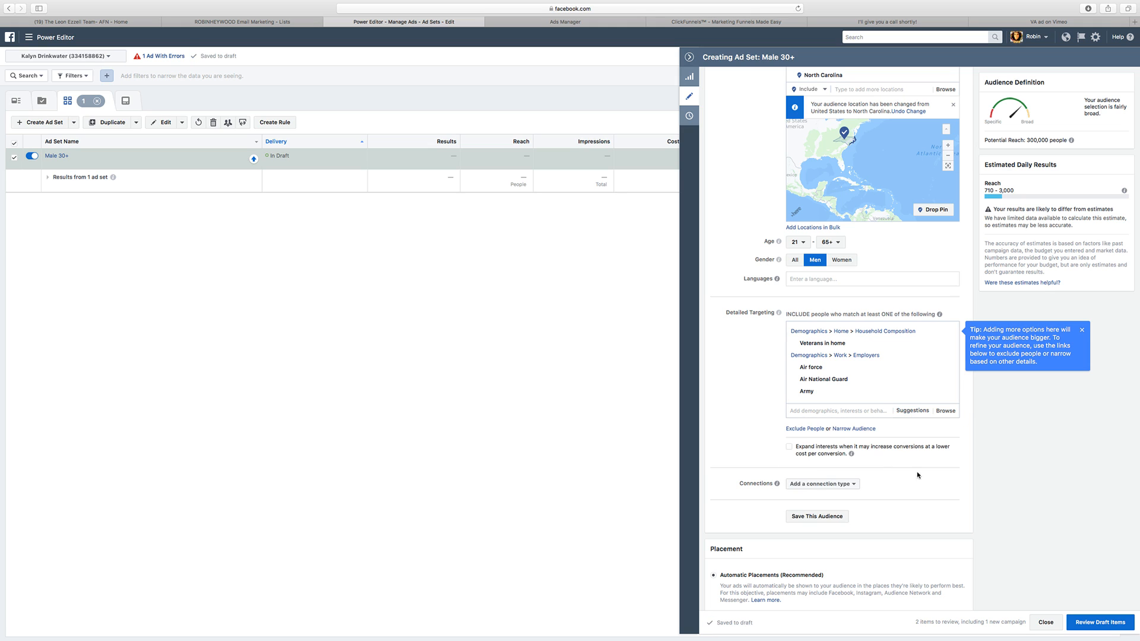
click(912, 411)
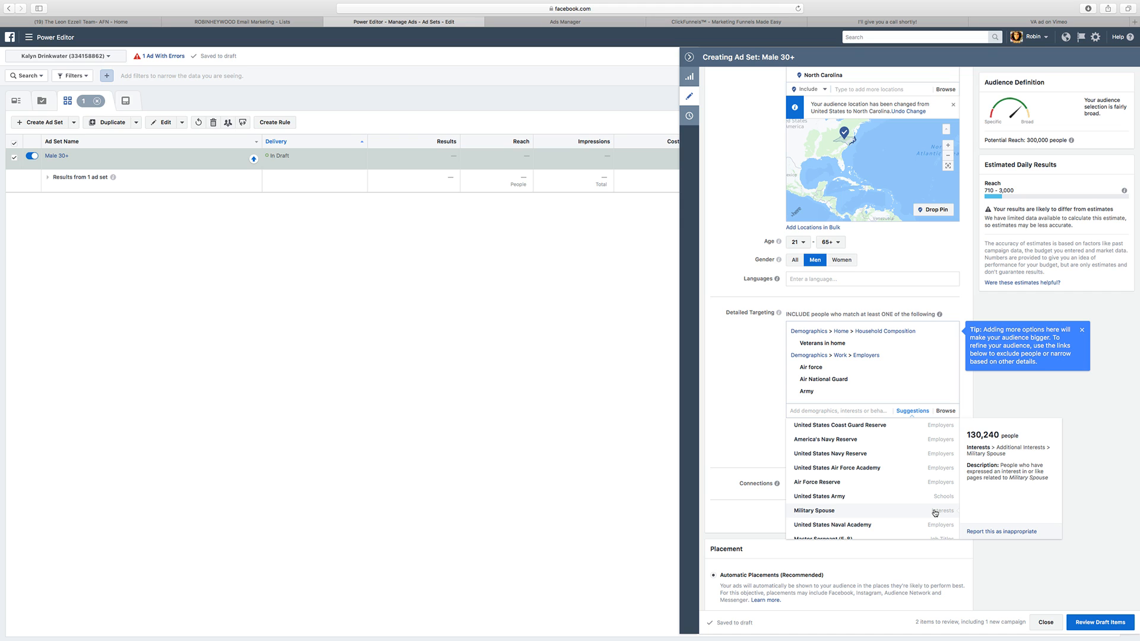
scroll(935, 513, down, 3)
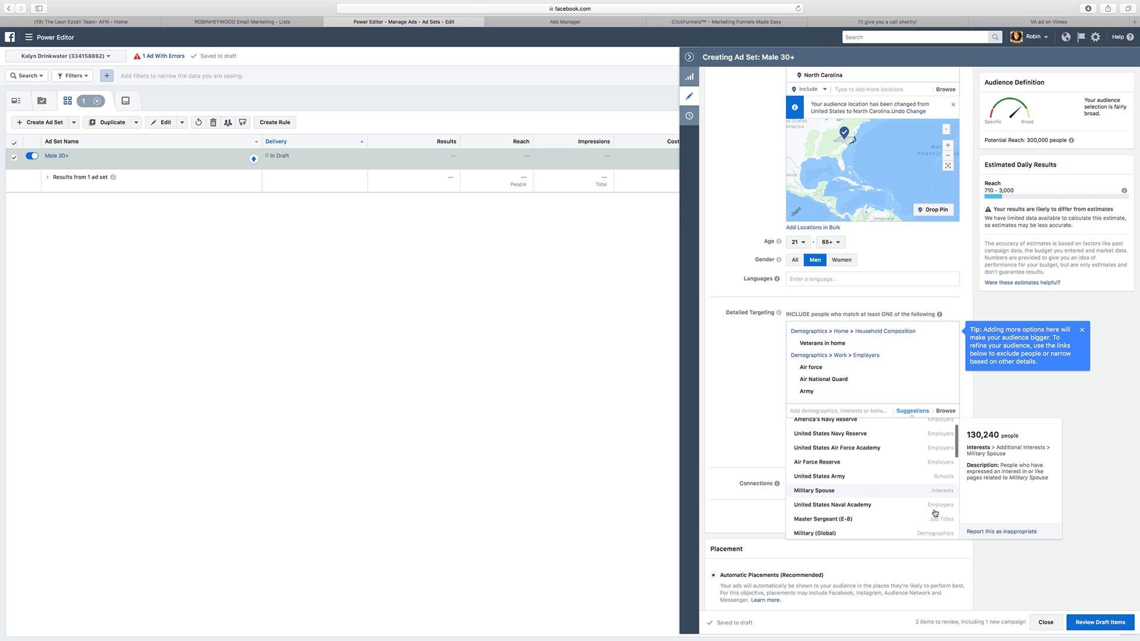
scroll(935, 513, down, 3)
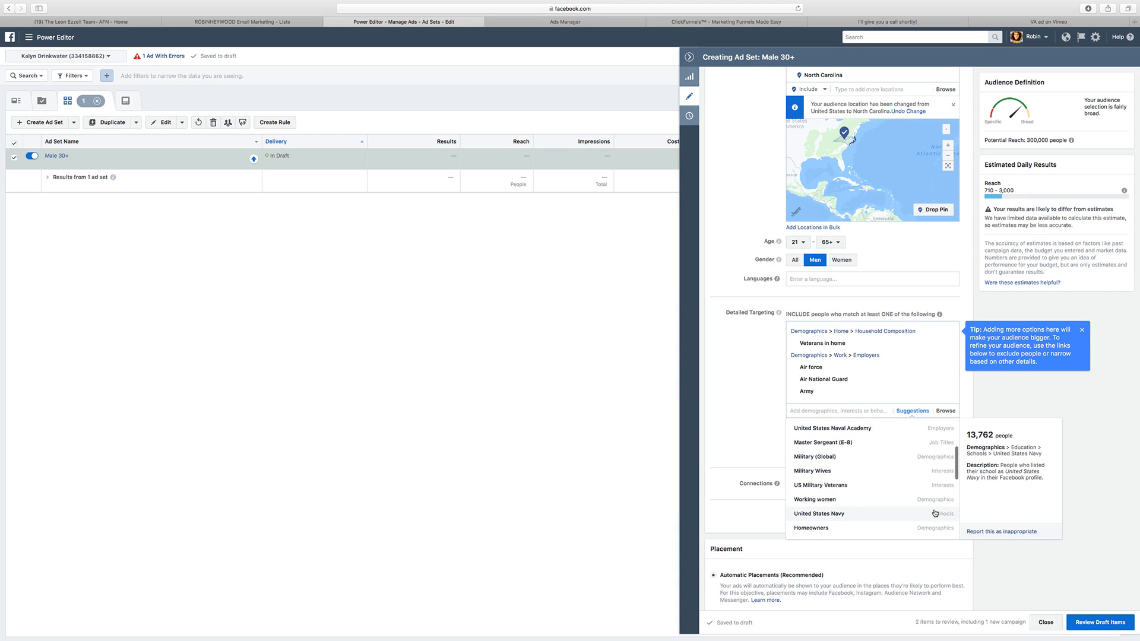
scroll(925, 499, down, 2)
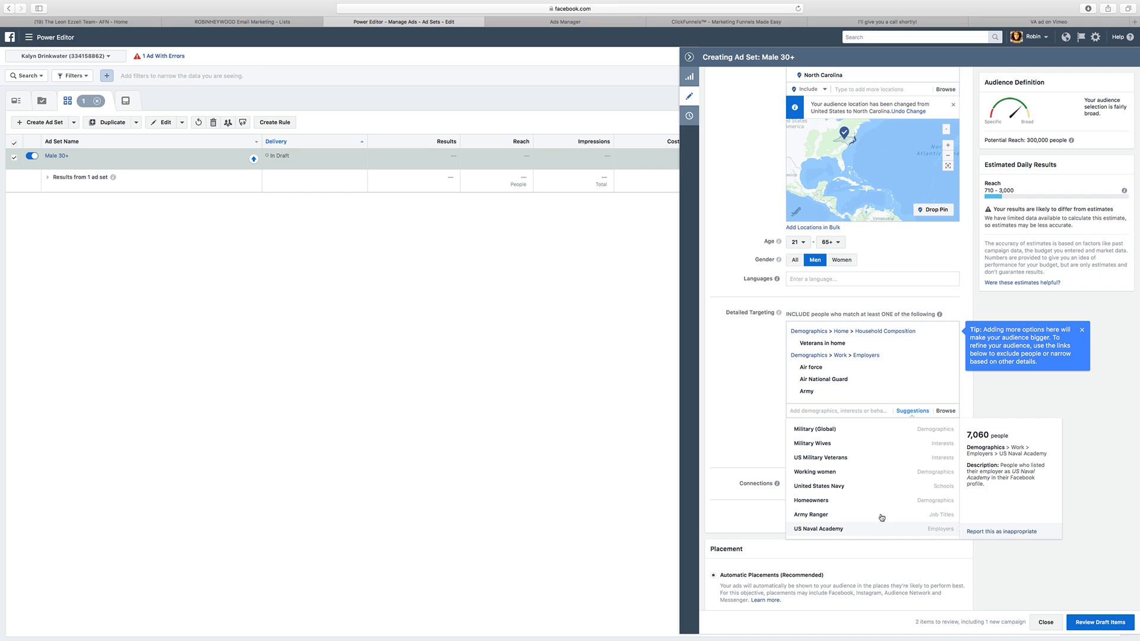
scroll(879, 484, down, 4)
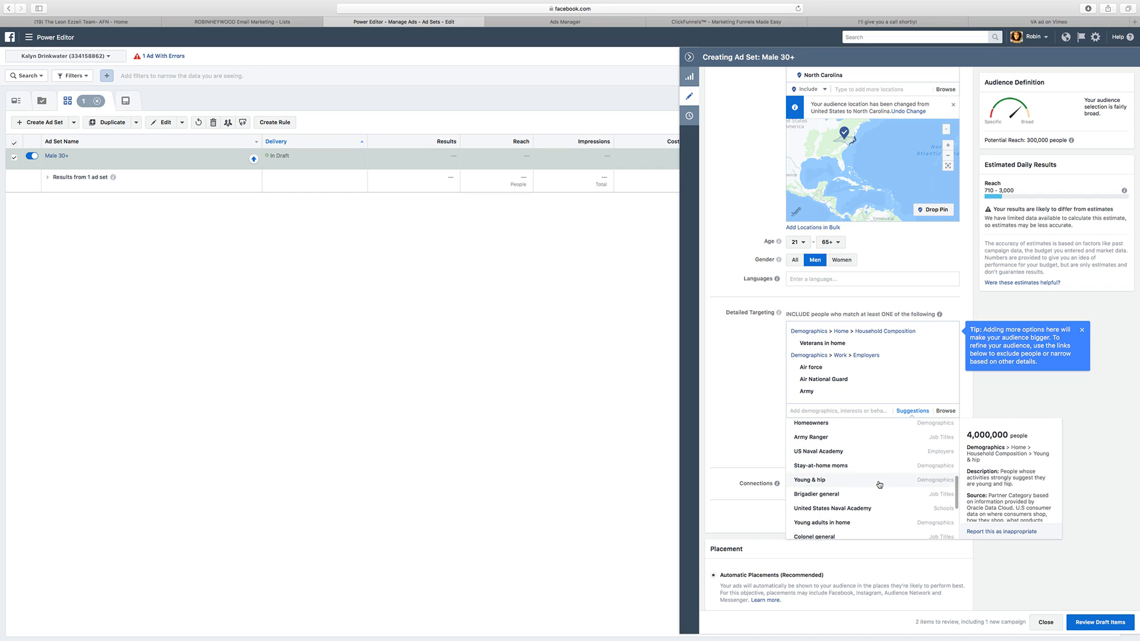
scroll(879, 484, down, 8)
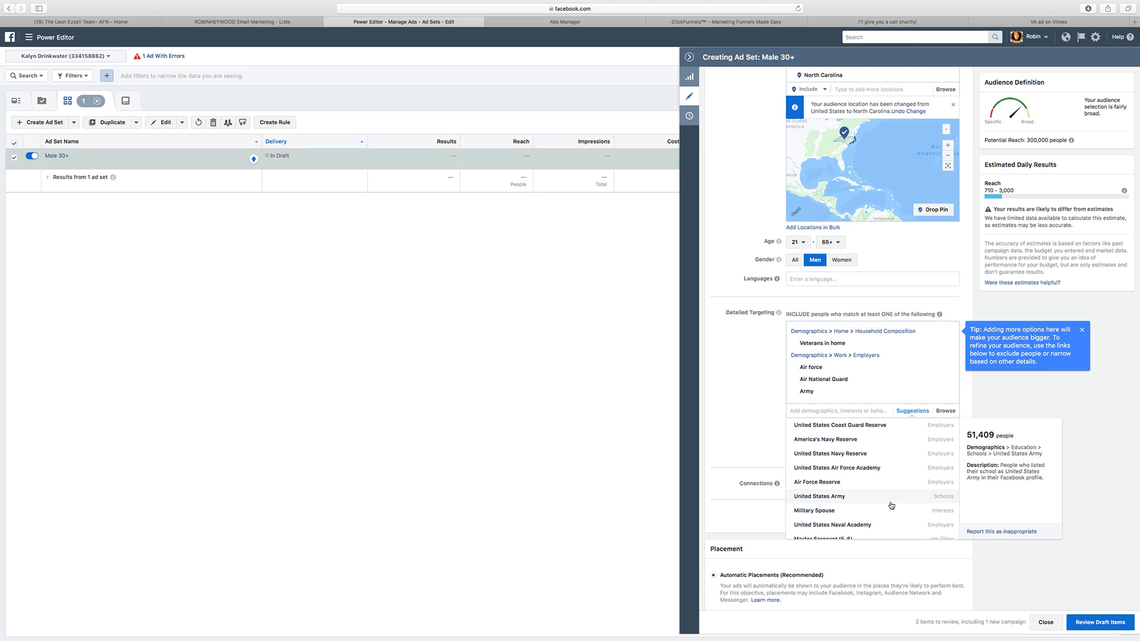
click(892, 505)
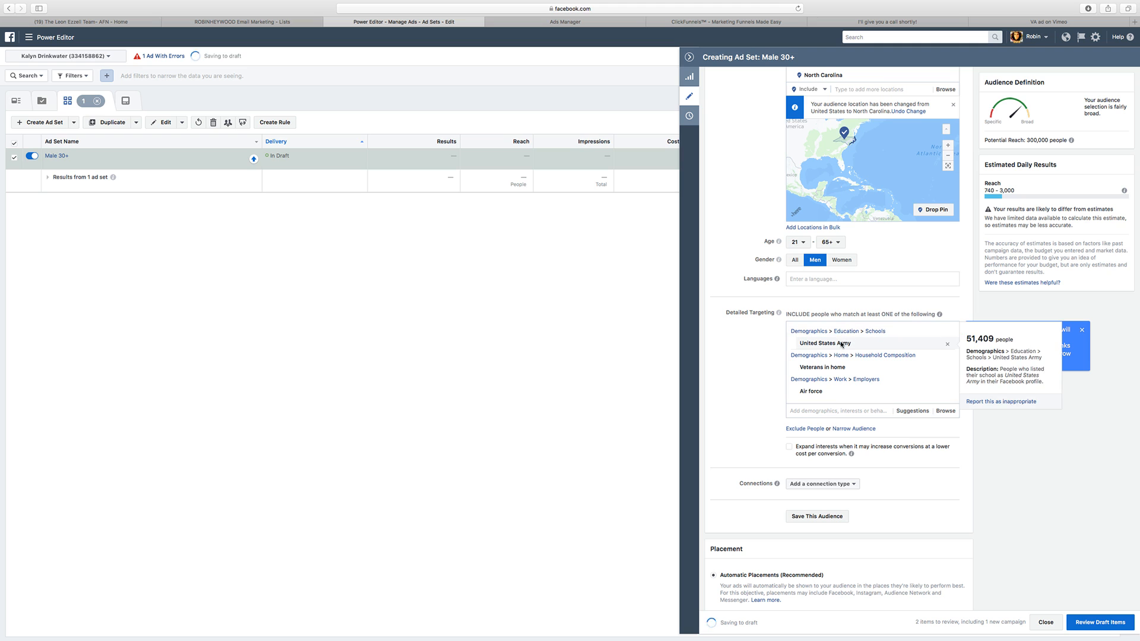
Step: Look through the remaining targeting suggestions and add the Military (Global) industry demographic to detailed targeting
click(916, 410)
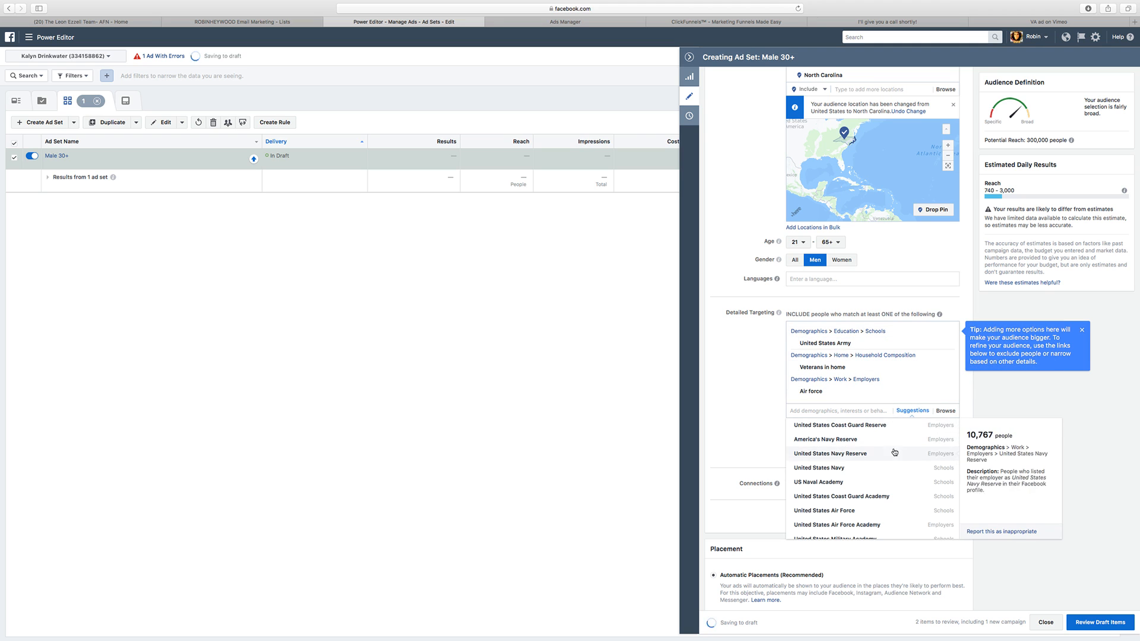
click(896, 486)
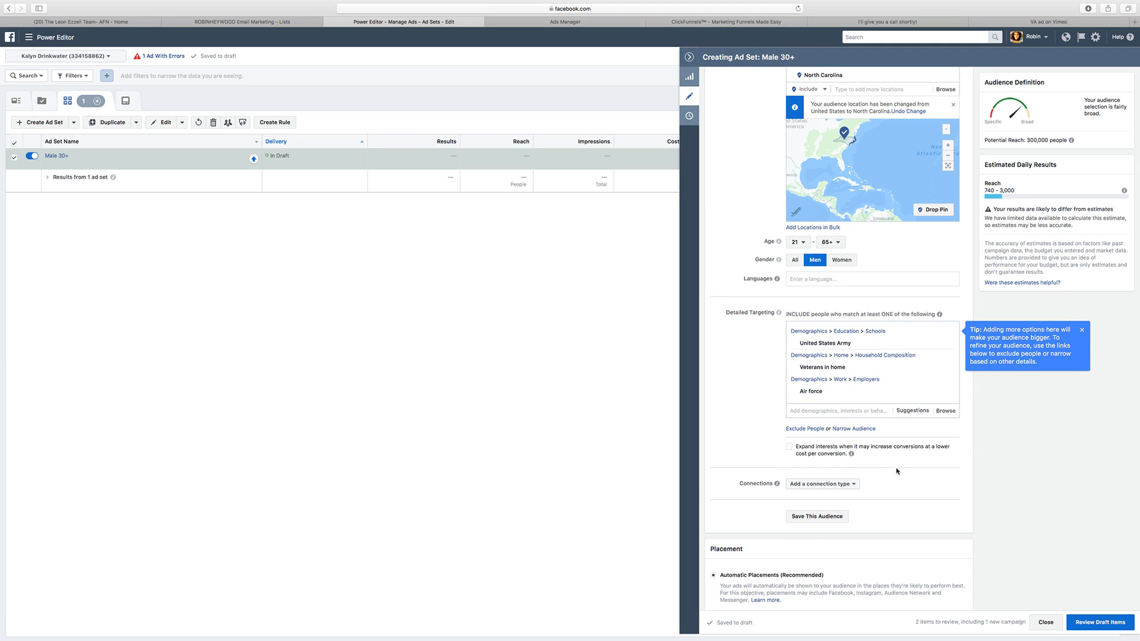
click(914, 410)
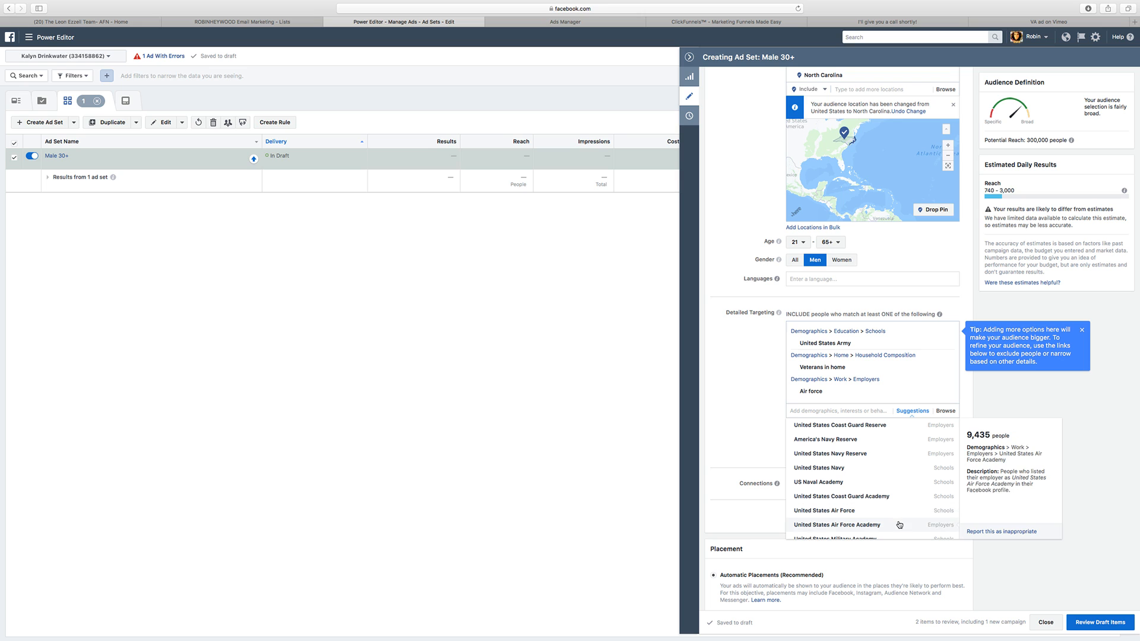
scroll(900, 524, down, 3)
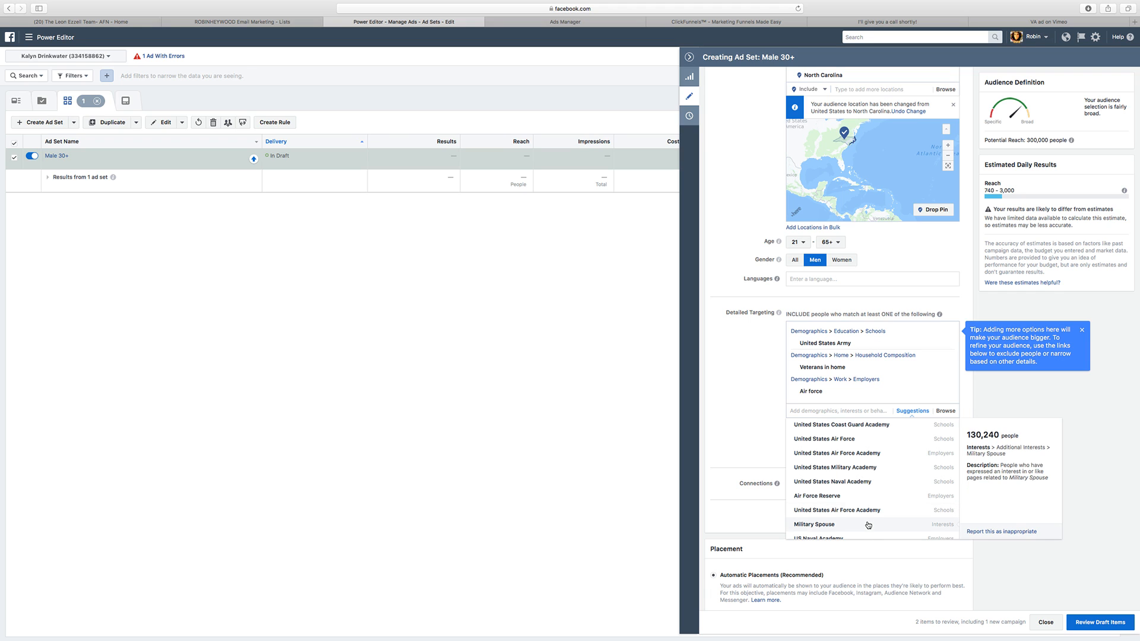
scroll(891, 519, down, 1)
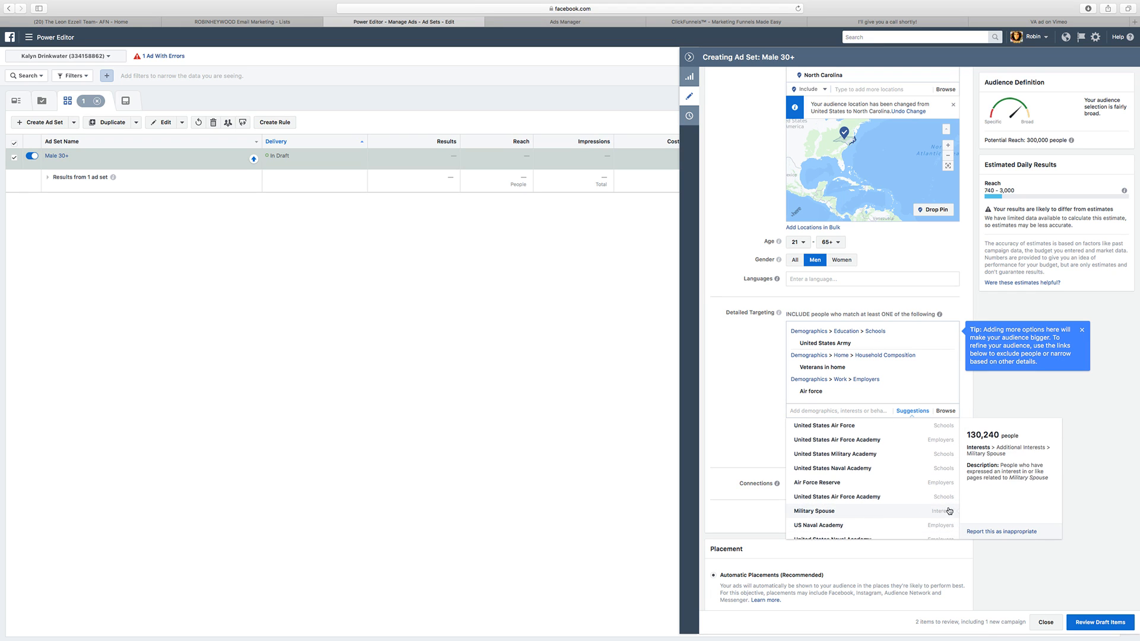
scroll(891, 513, down, 3)
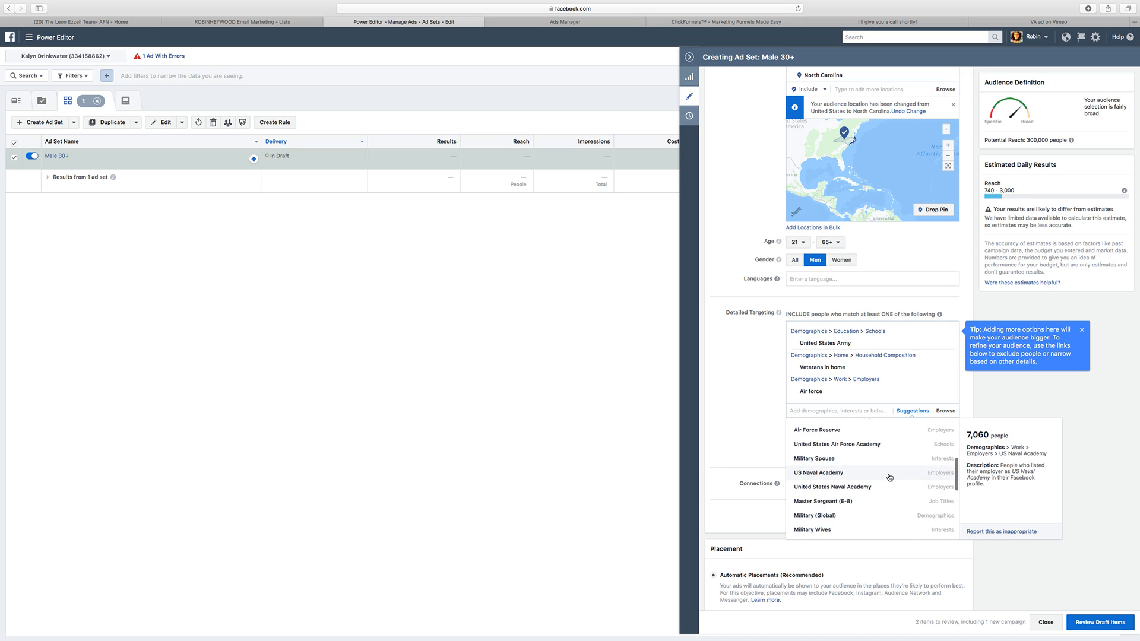
scroll(881, 500, down, 1)
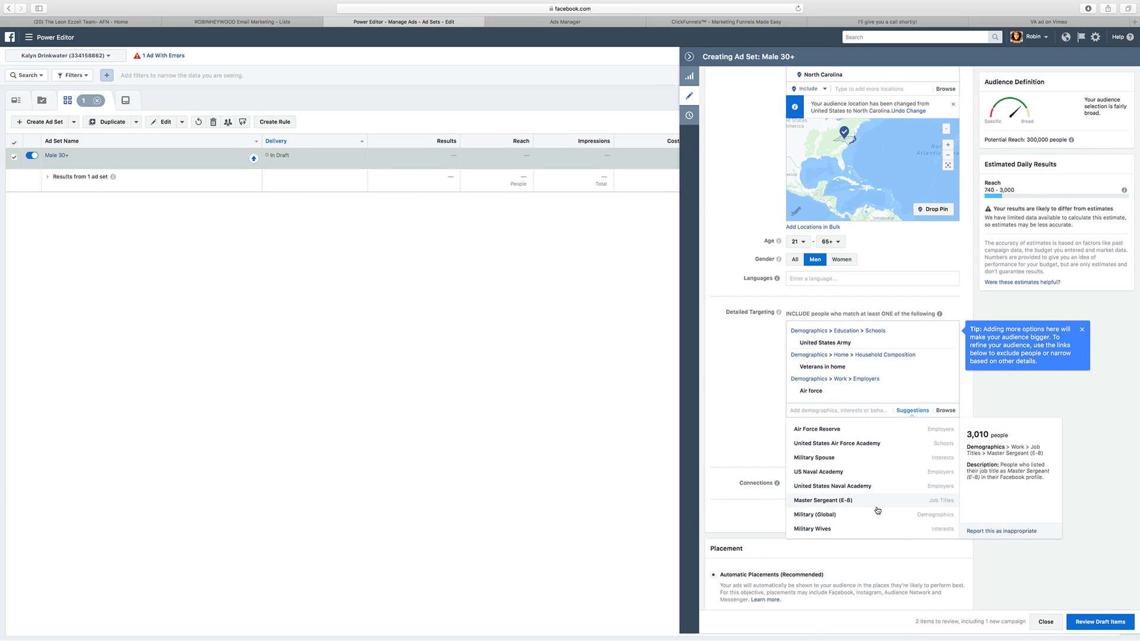
scroll(876, 514, down, 3)
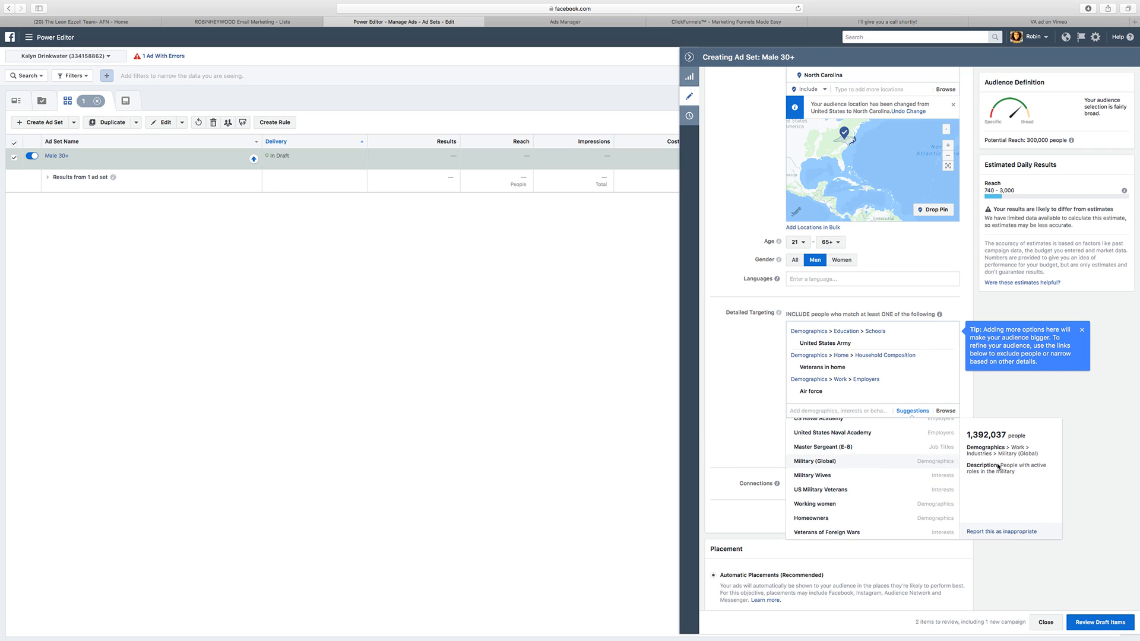
click(873, 463)
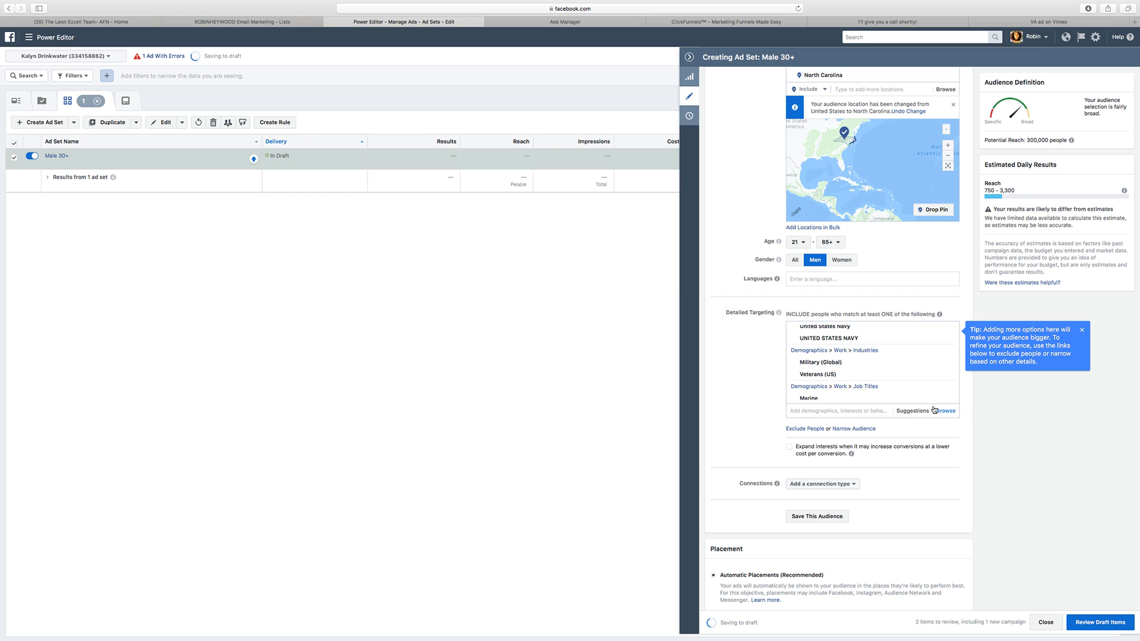
Step: Review the included targeting entries and narrow the audience with an empty must-also-match condition
click(921, 411)
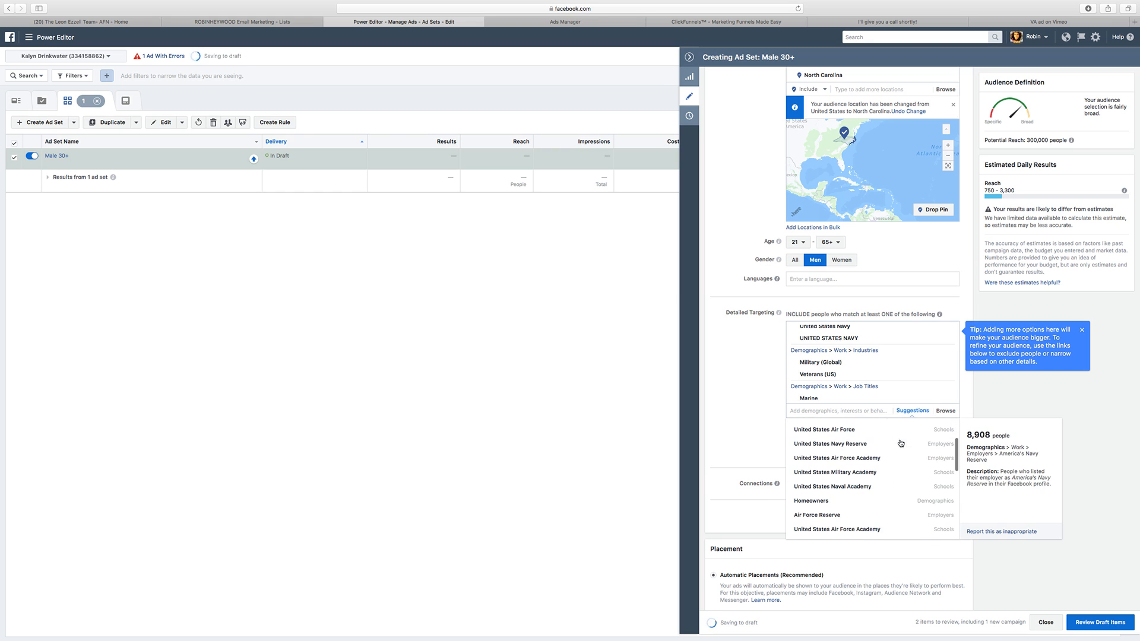
click(747, 393)
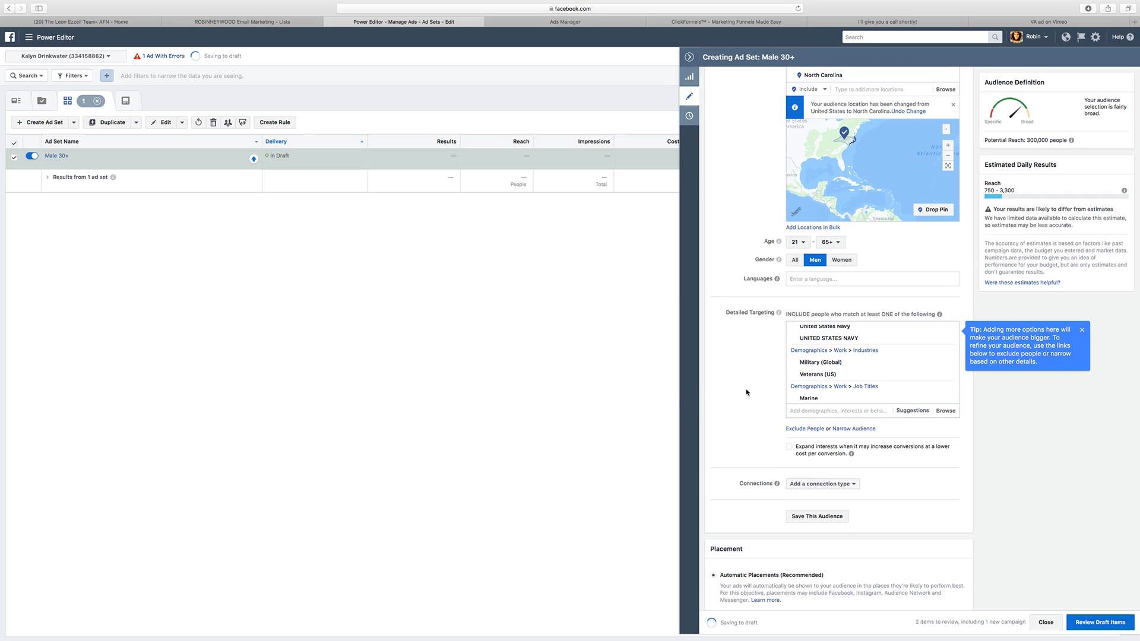
scroll(860, 380, down, 1)
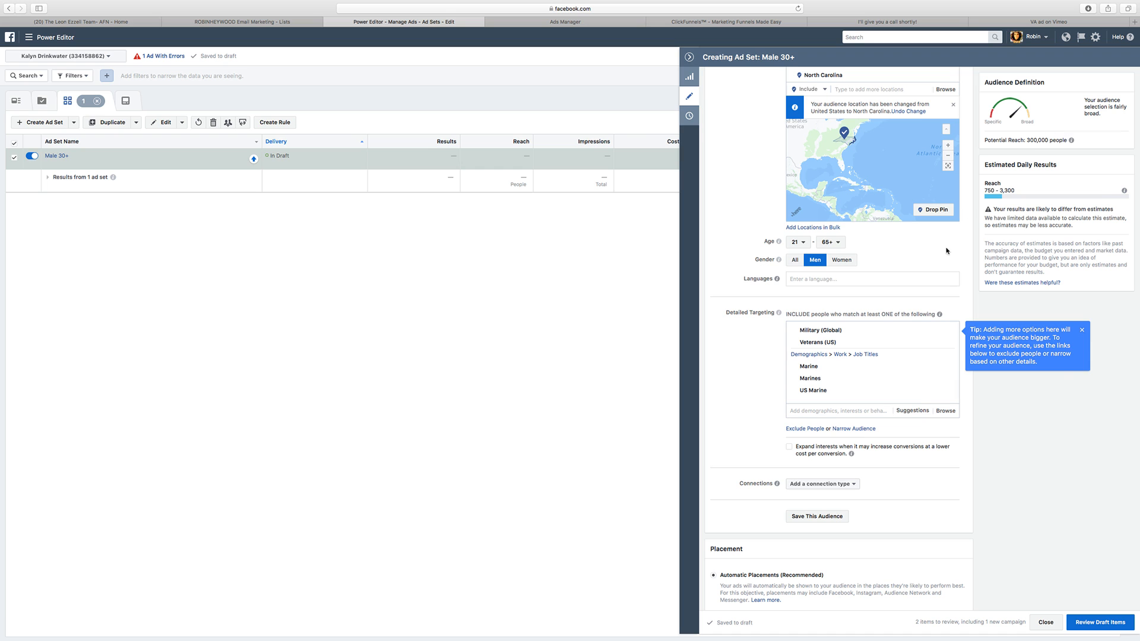
scroll(808, 352, up, 1)
scroll(793, 364, down, 4)
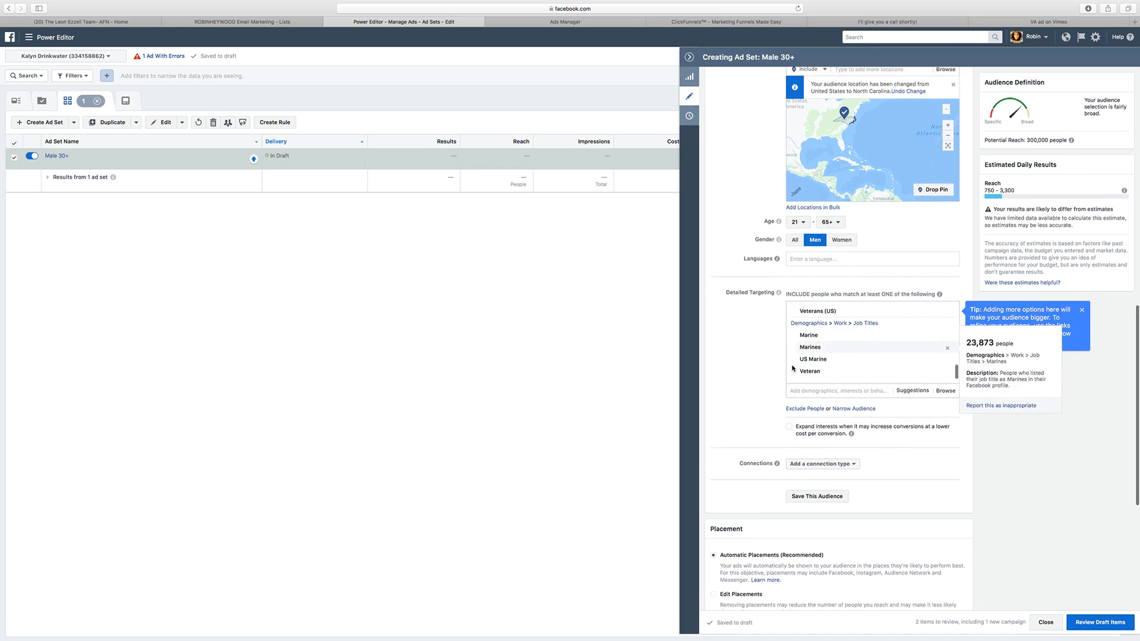
scroll(760, 370, down, 3)
scroll(745, 296, up, 2)
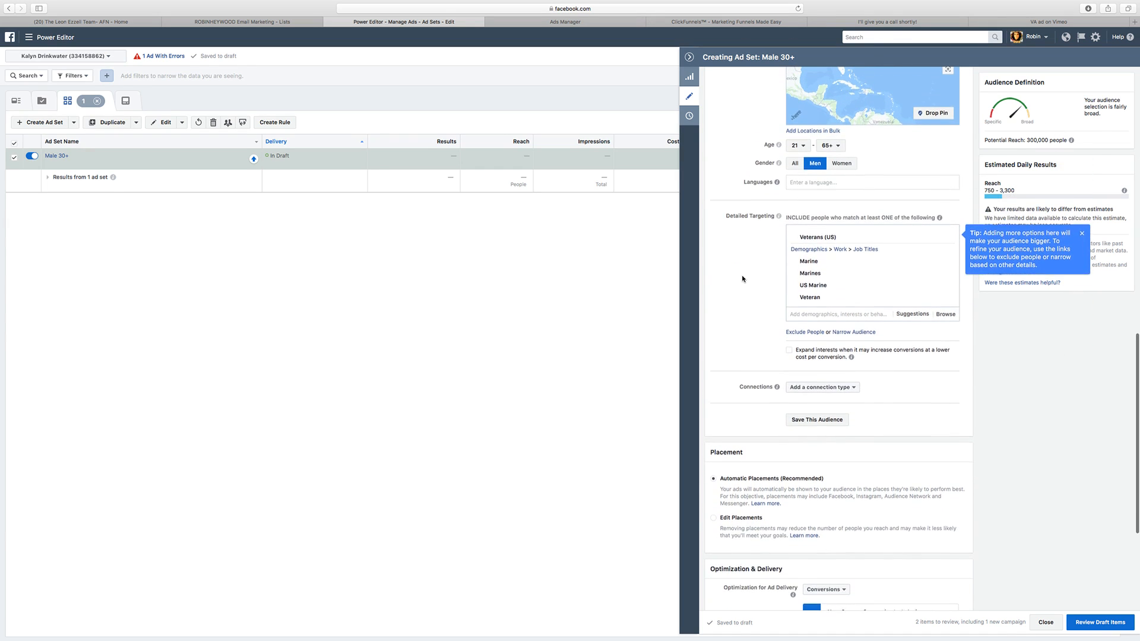
scroll(743, 277, up, 2)
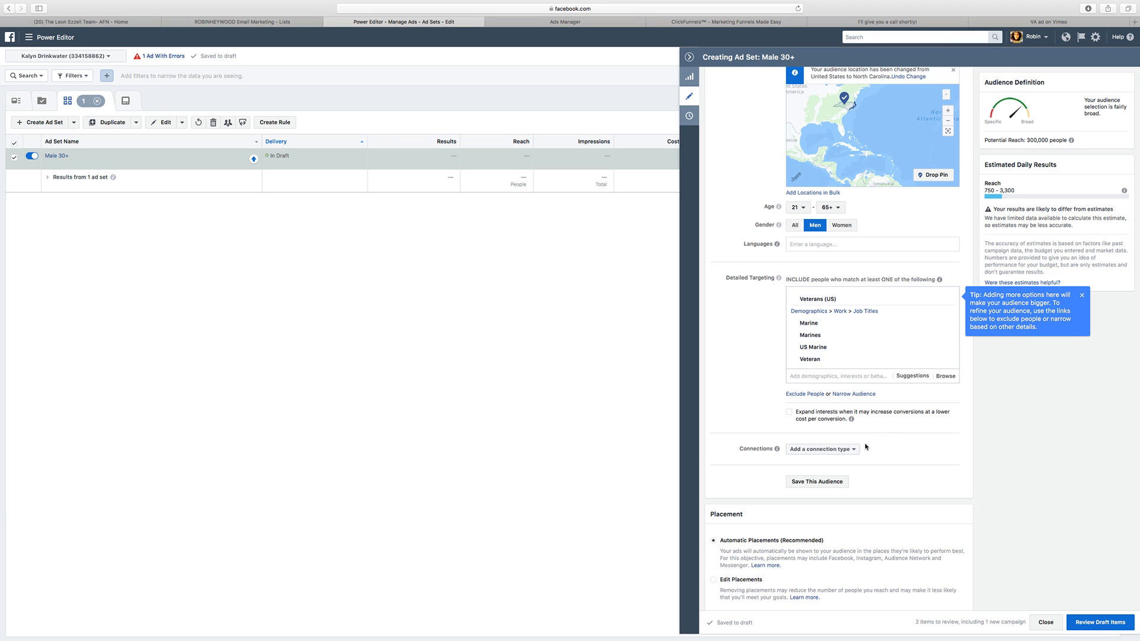
click(847, 395)
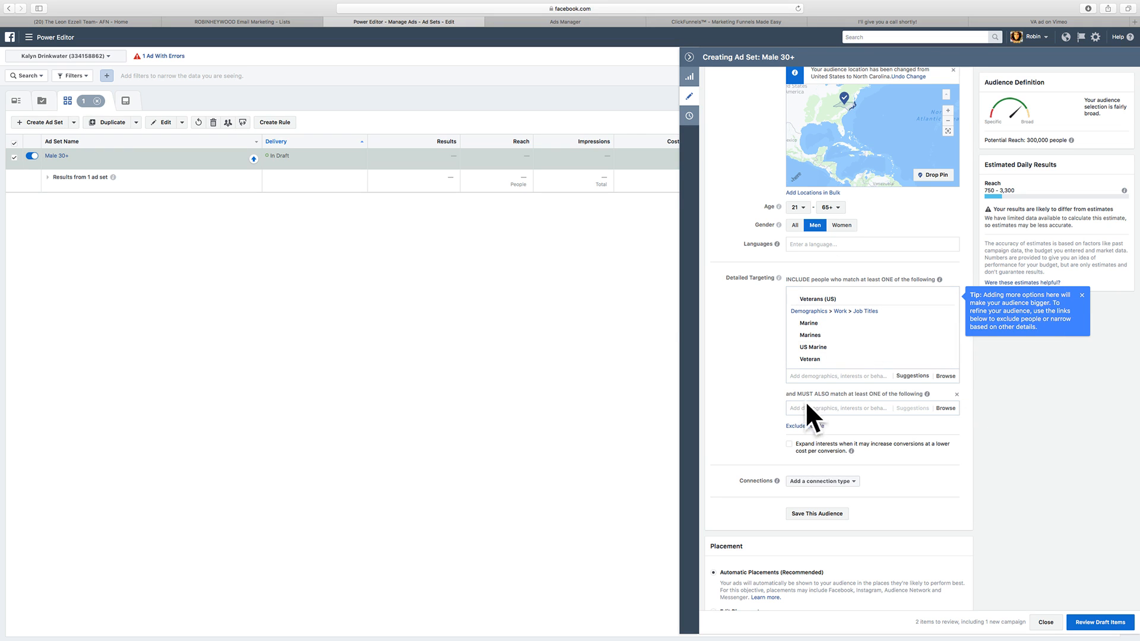
Step: Try the First time homebuyer demographic in the must-also-match condition and remove it again
click(827, 409)
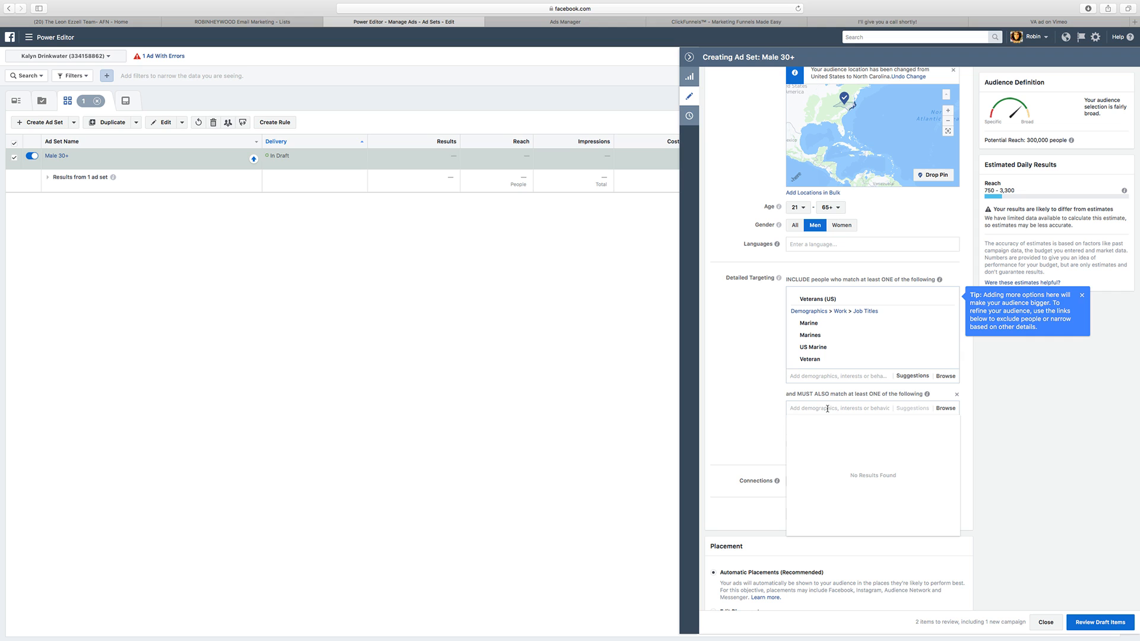
text(first time)
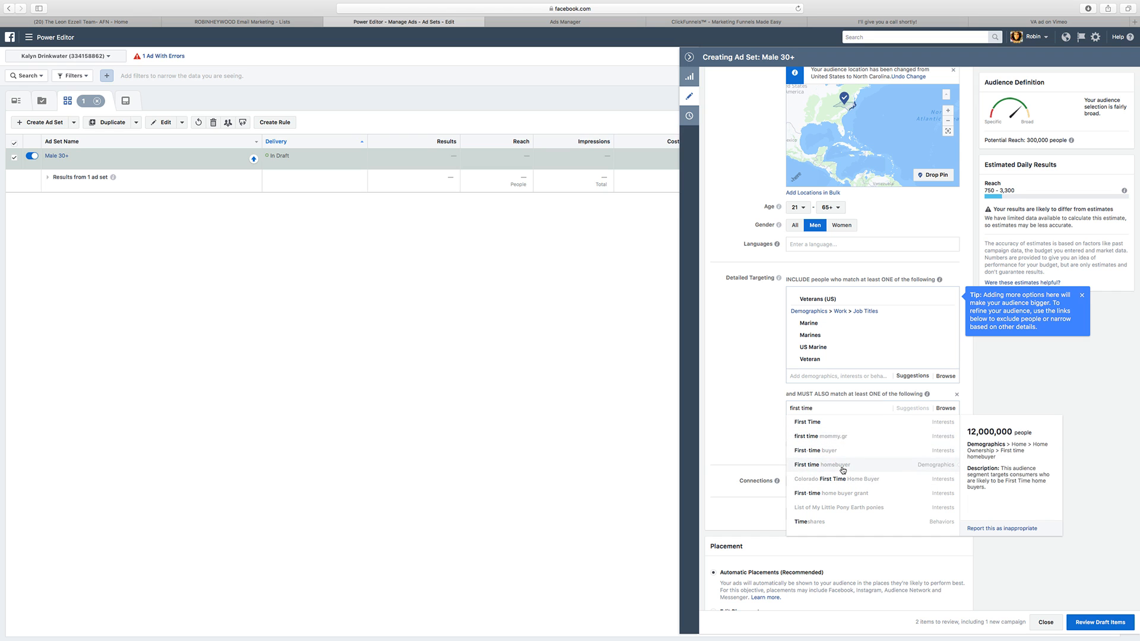
click(844, 467)
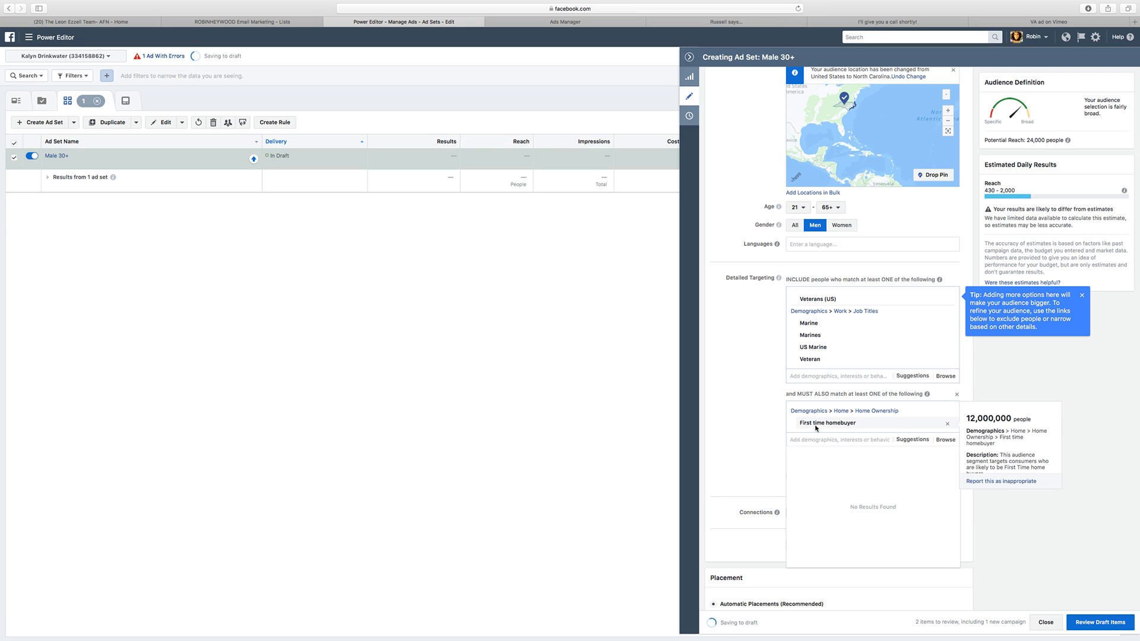
click(948, 425)
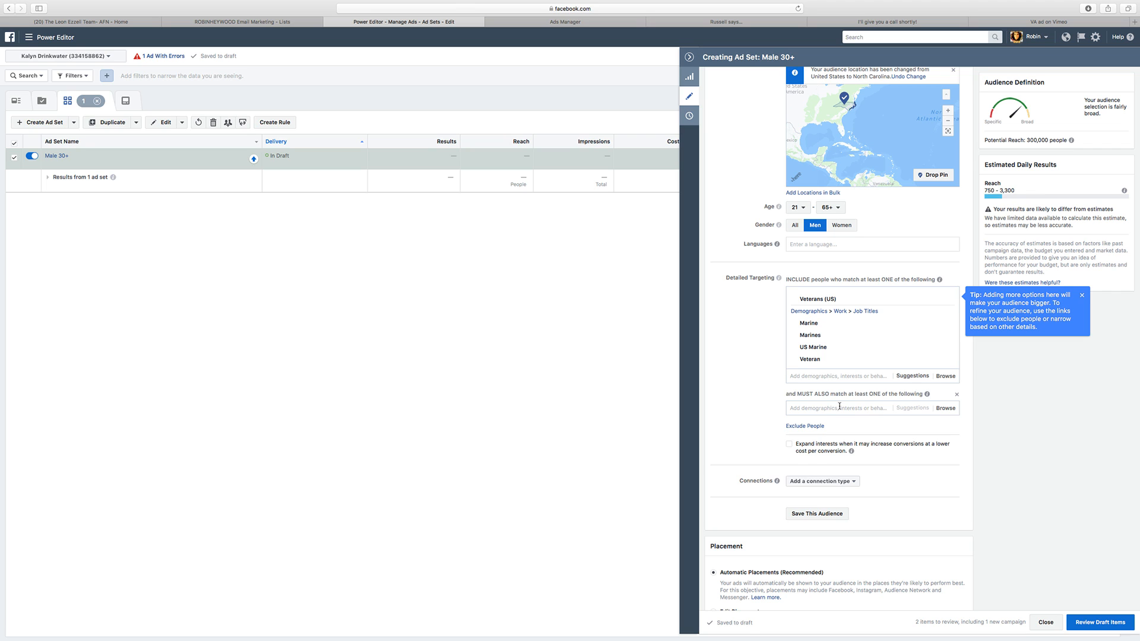
Step: Try the Likely to move behavior in the must-also-match condition and remove it again
click(839, 407)
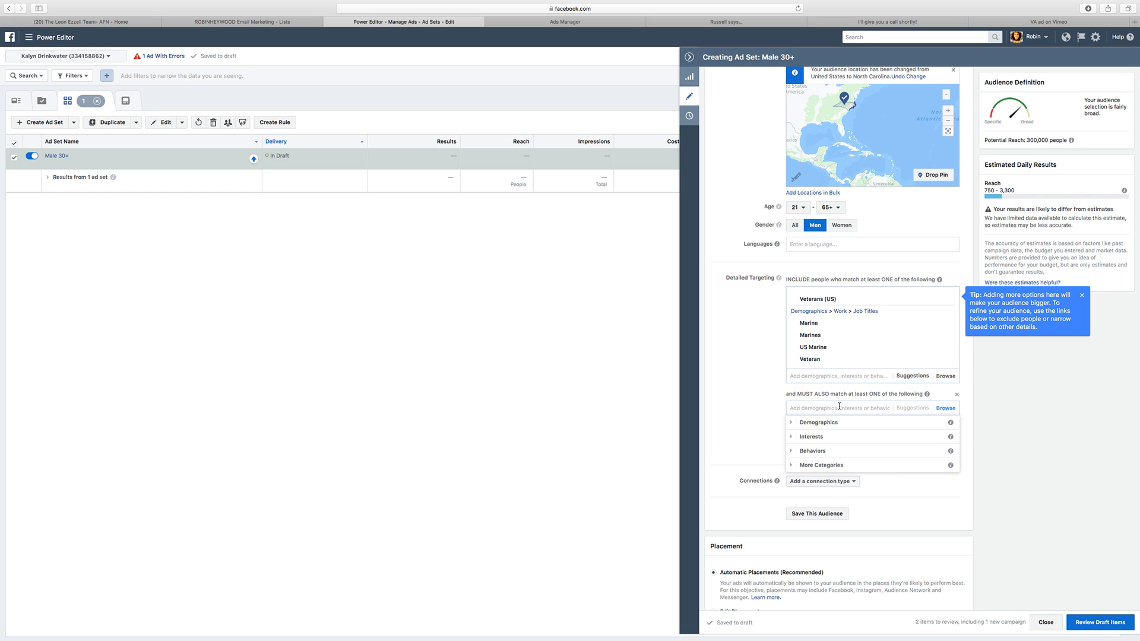
text(Iikely)
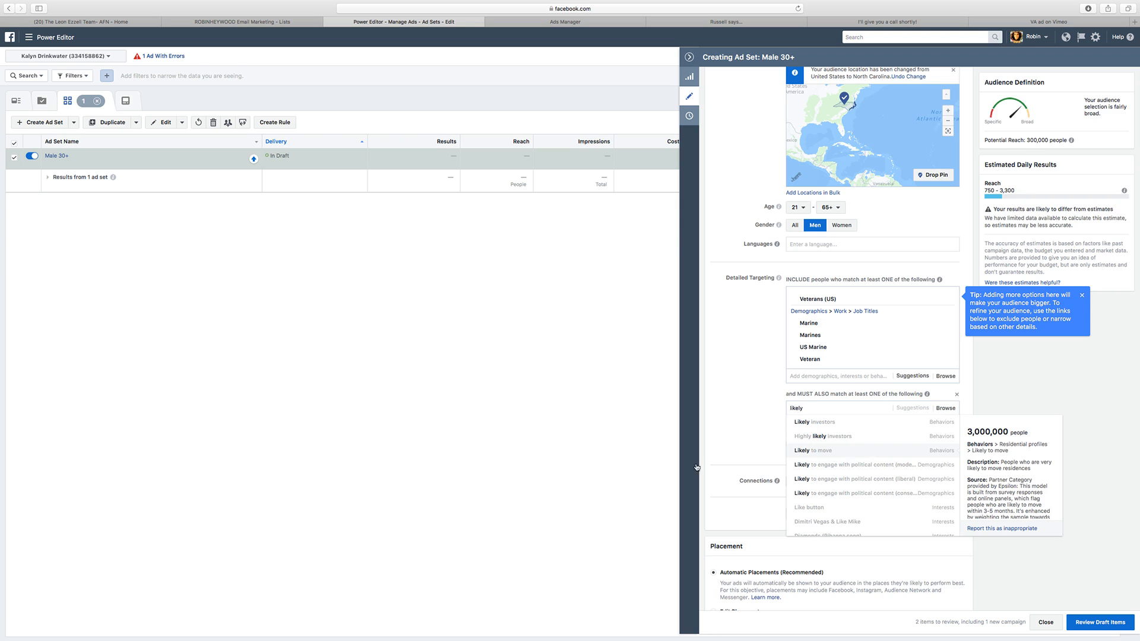
key(Return)
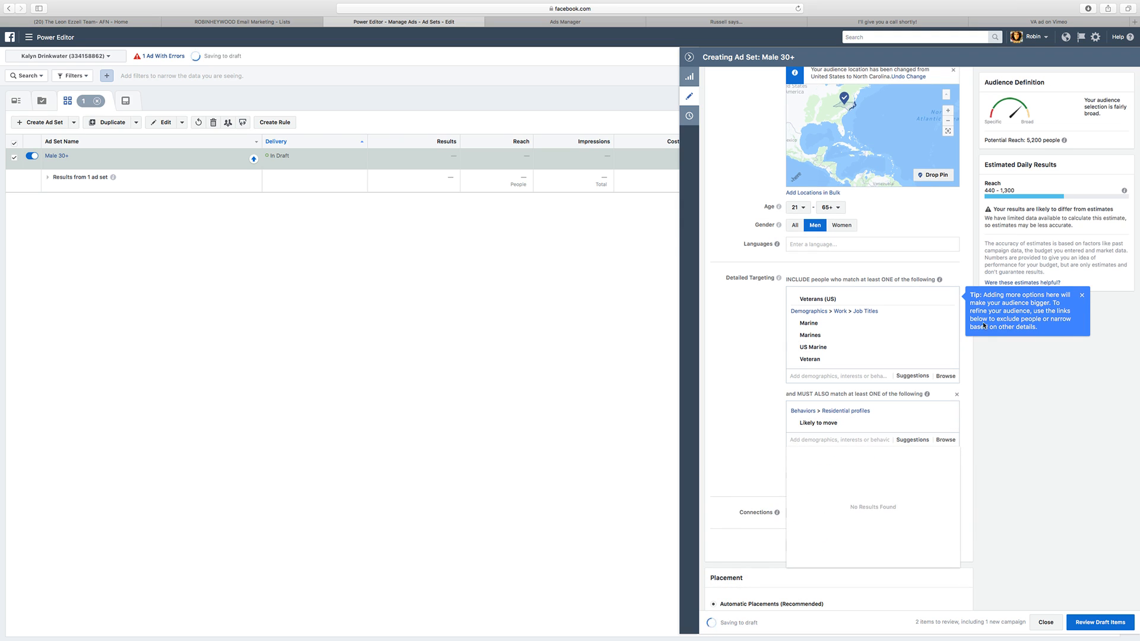
click(947, 422)
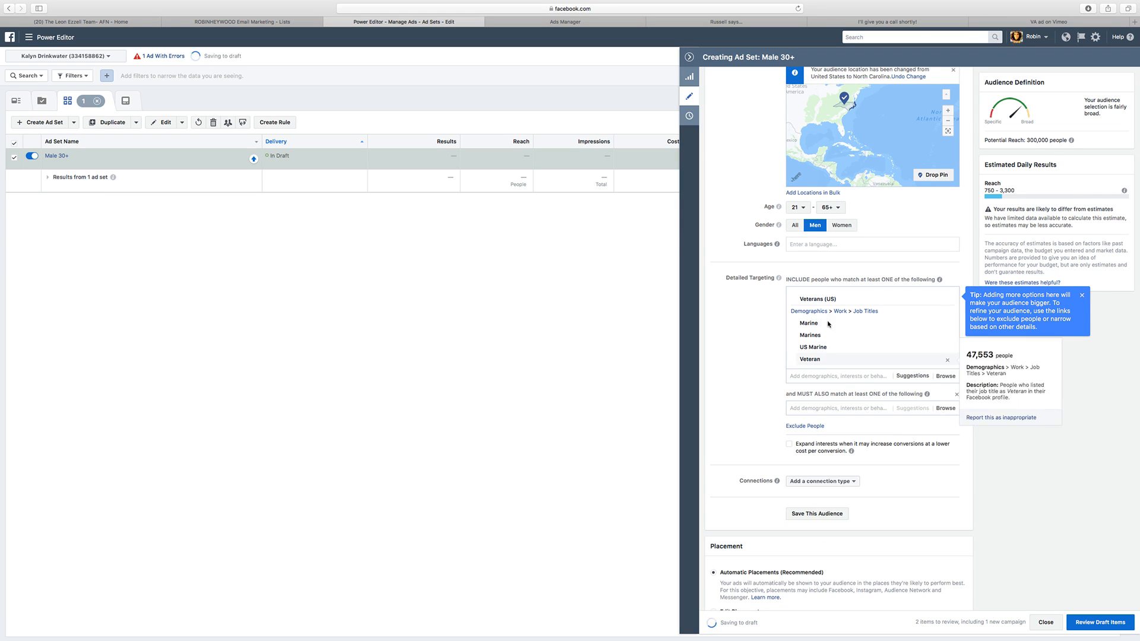
Step: Add the interests Trulia and Zillow to the must-also-match condition
scroll(772, 362, down, 3)
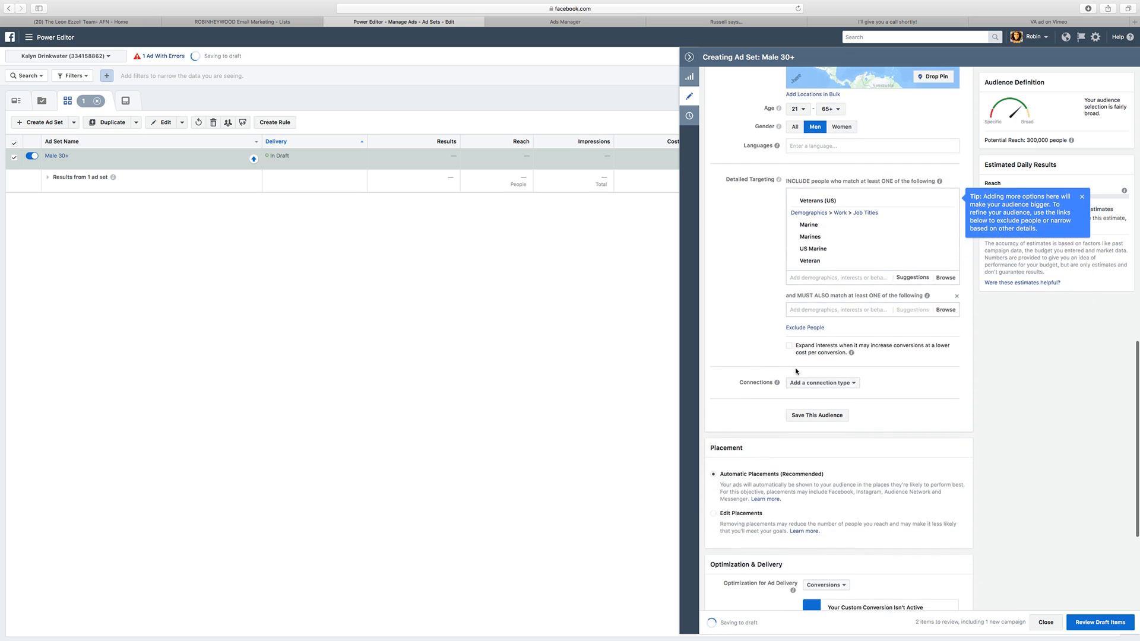
scroll(796, 372, down, 2)
scroll(831, 356, up, 3)
click(832, 337)
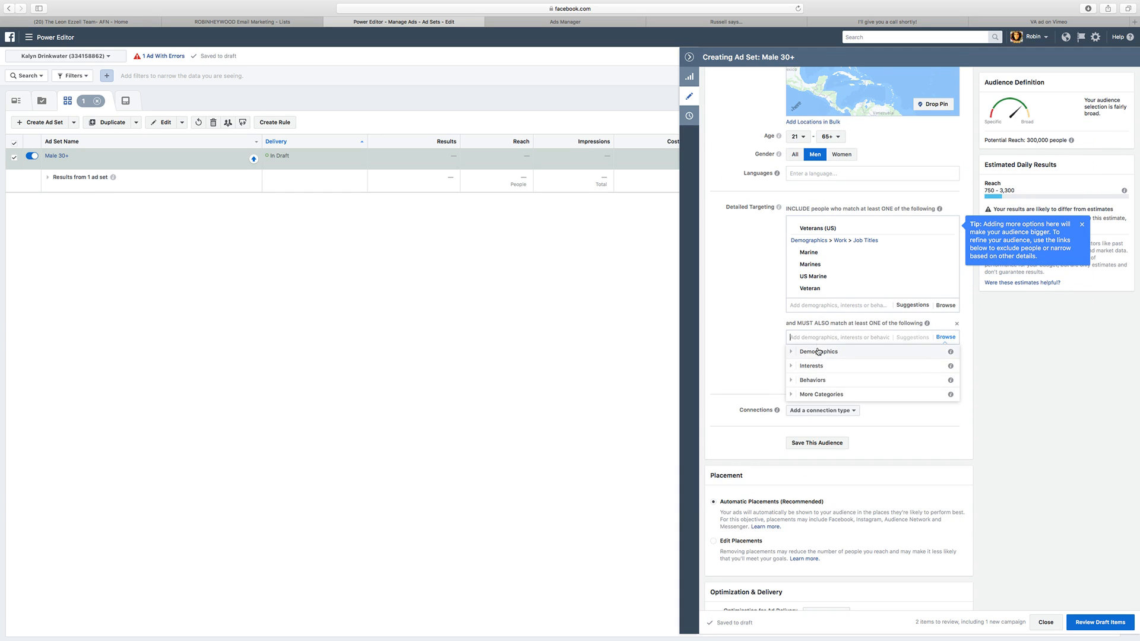
text(trul)
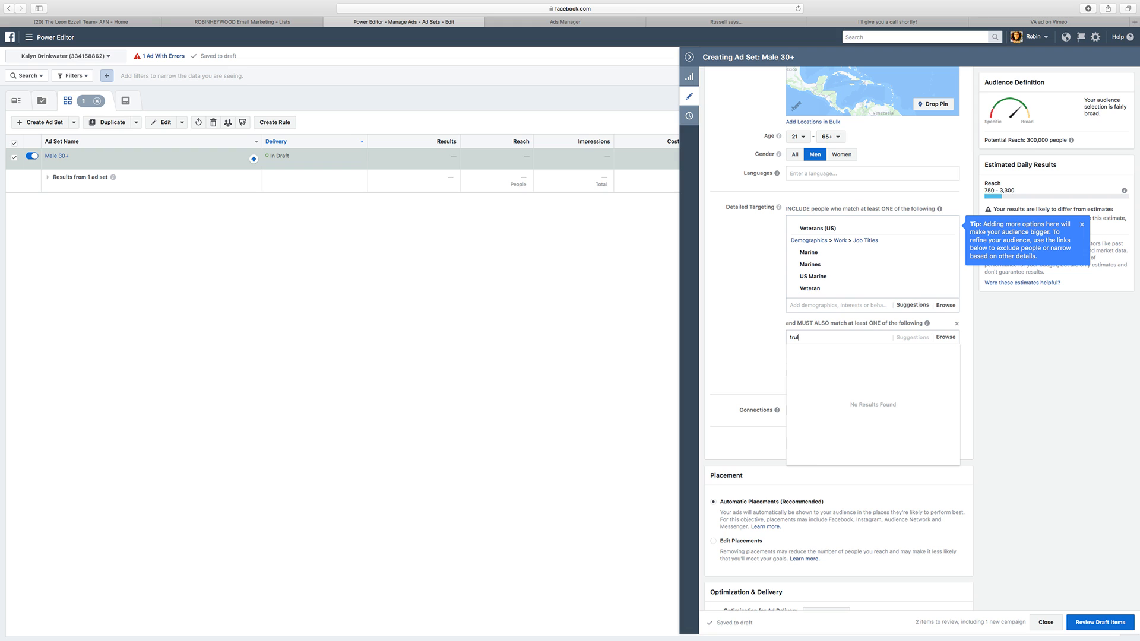
text(ia)
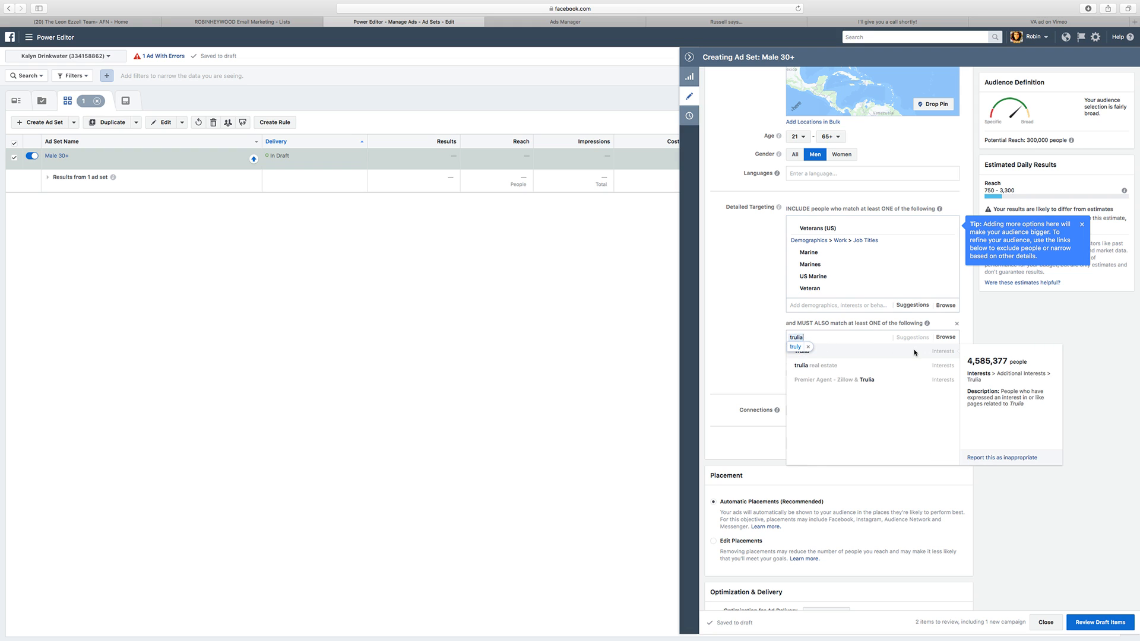
click(914, 352)
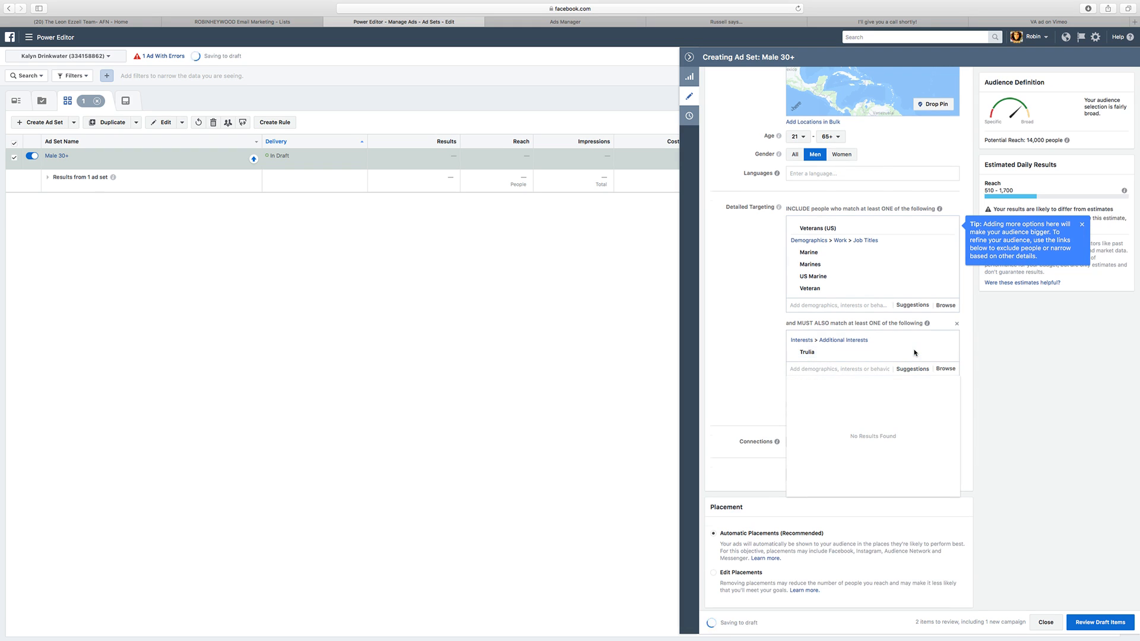
text(zillow)
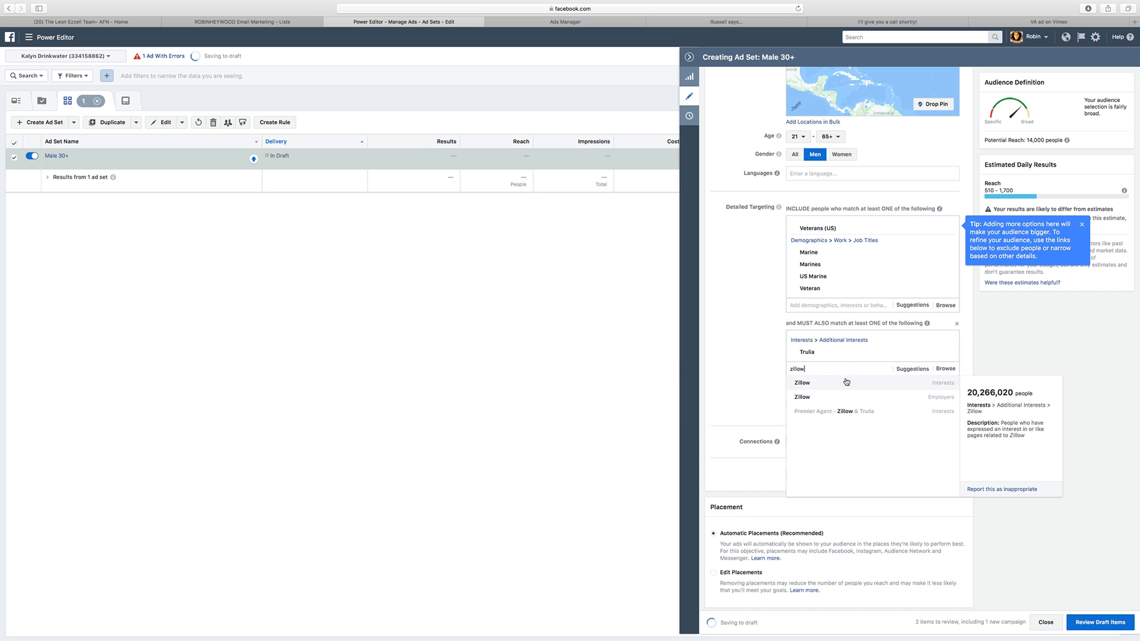
click(846, 384)
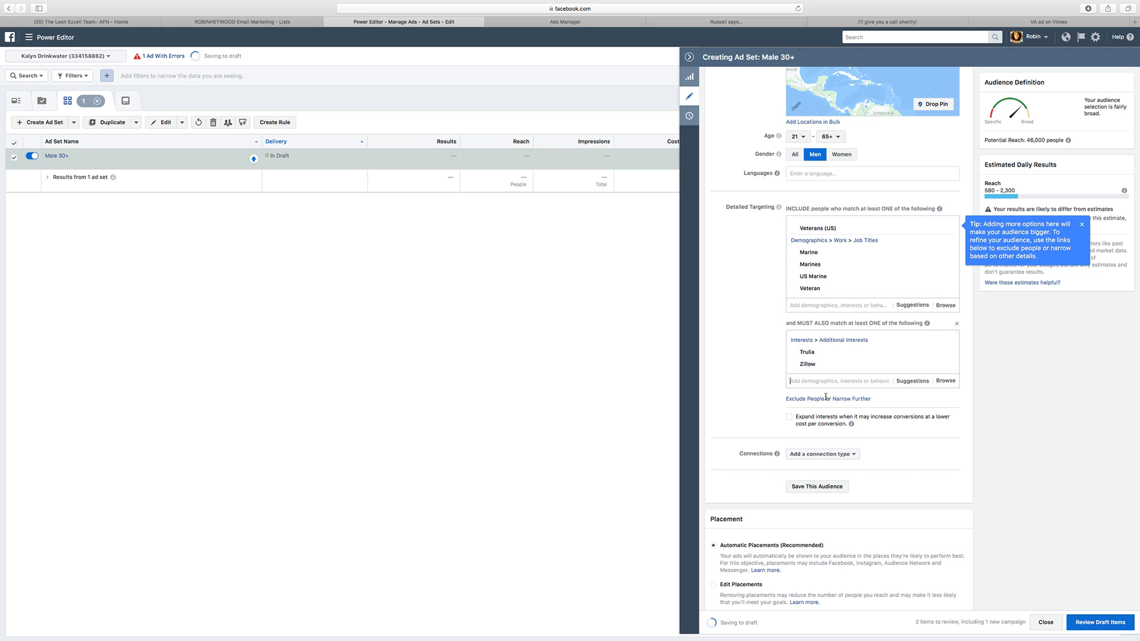
Step: Search for realtor entries and add the interest realtor.com to the must-also-match condition
text(realtor)
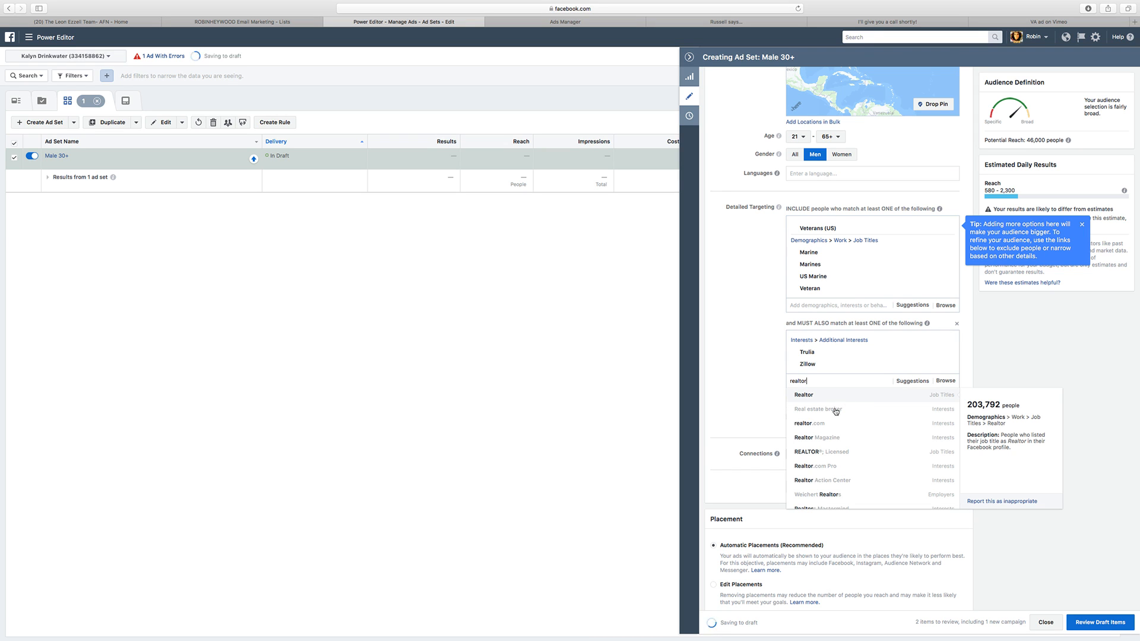
scroll(838, 494, down, 2)
click(842, 512)
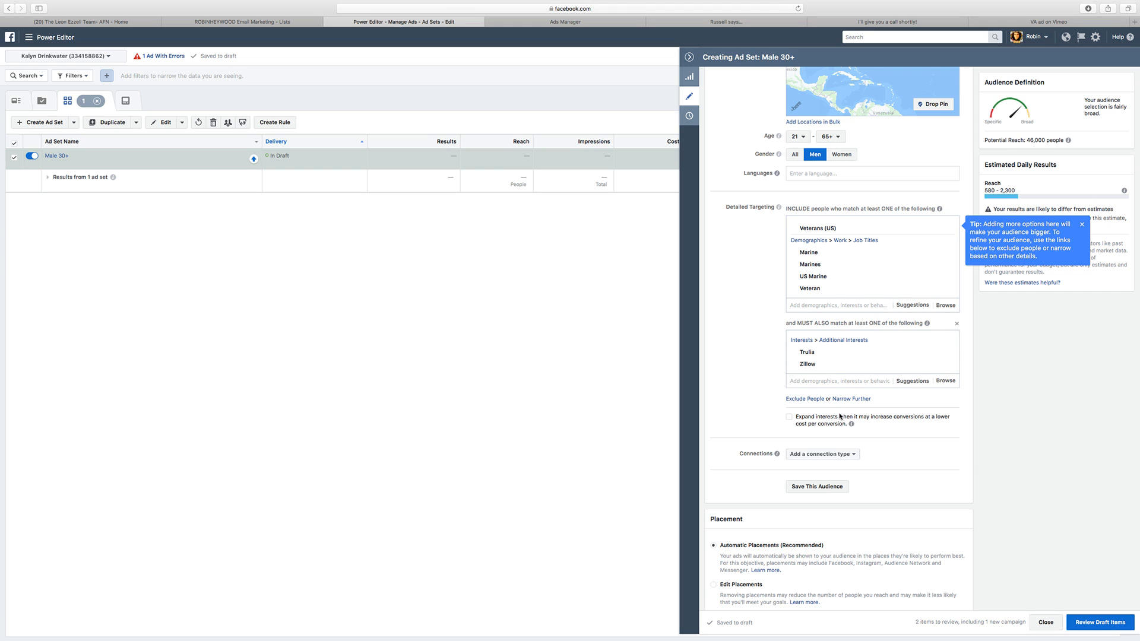
click(838, 380)
text(realtor.com)
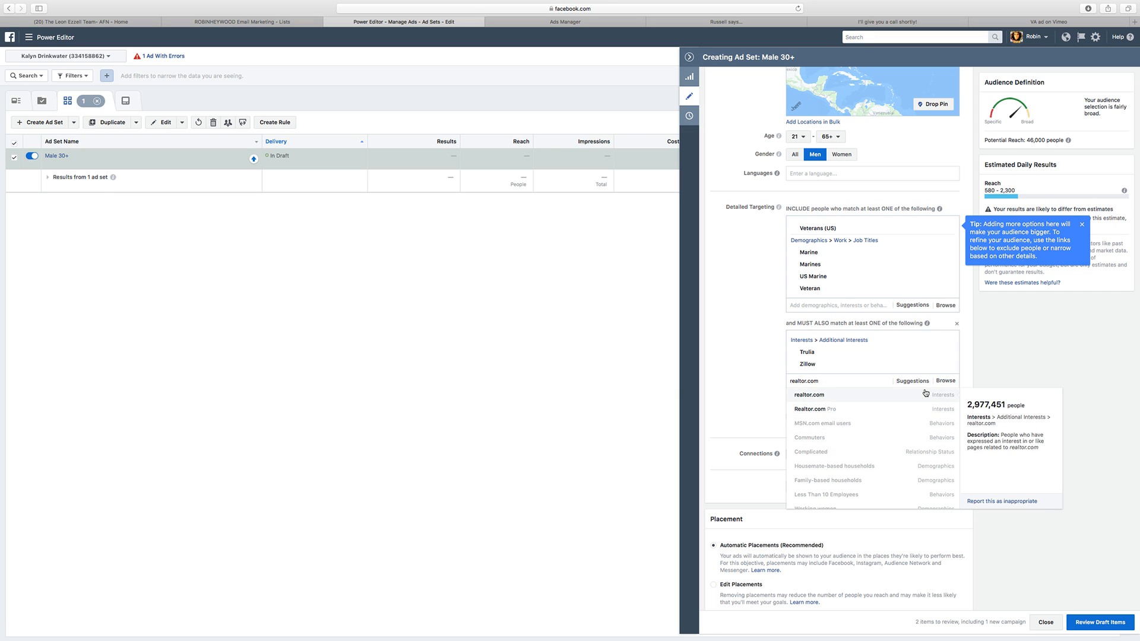
key(Return)
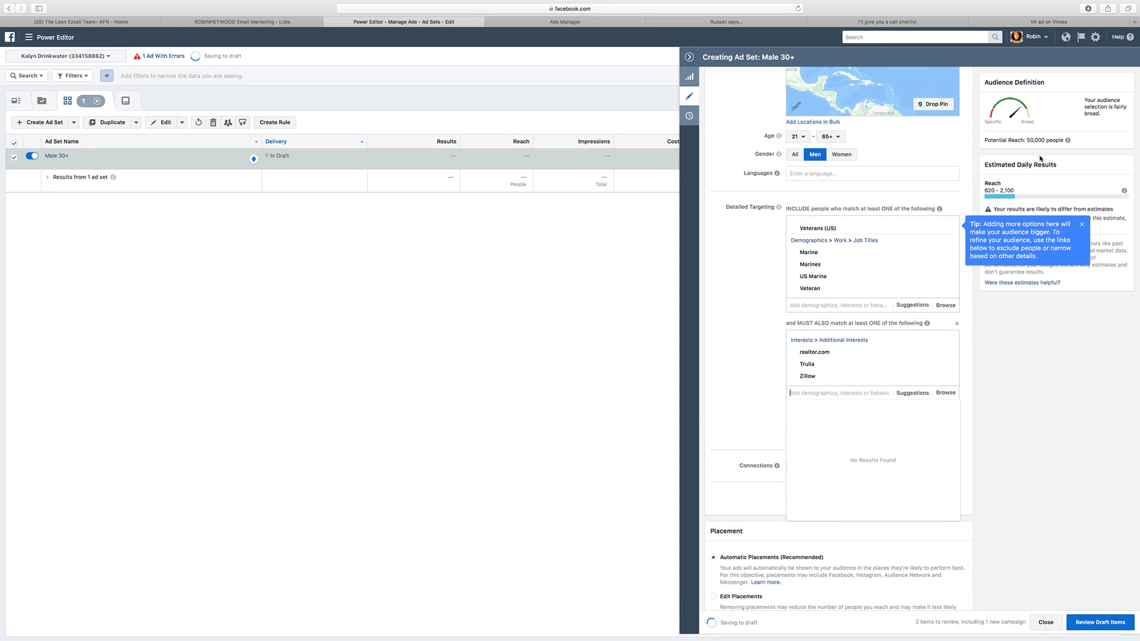
Step: Remove the must-also-match condition from the Male 30+ ad set's detailed targeting and set its conversion window to 1 day click
drag(1027, 141, 1044, 140)
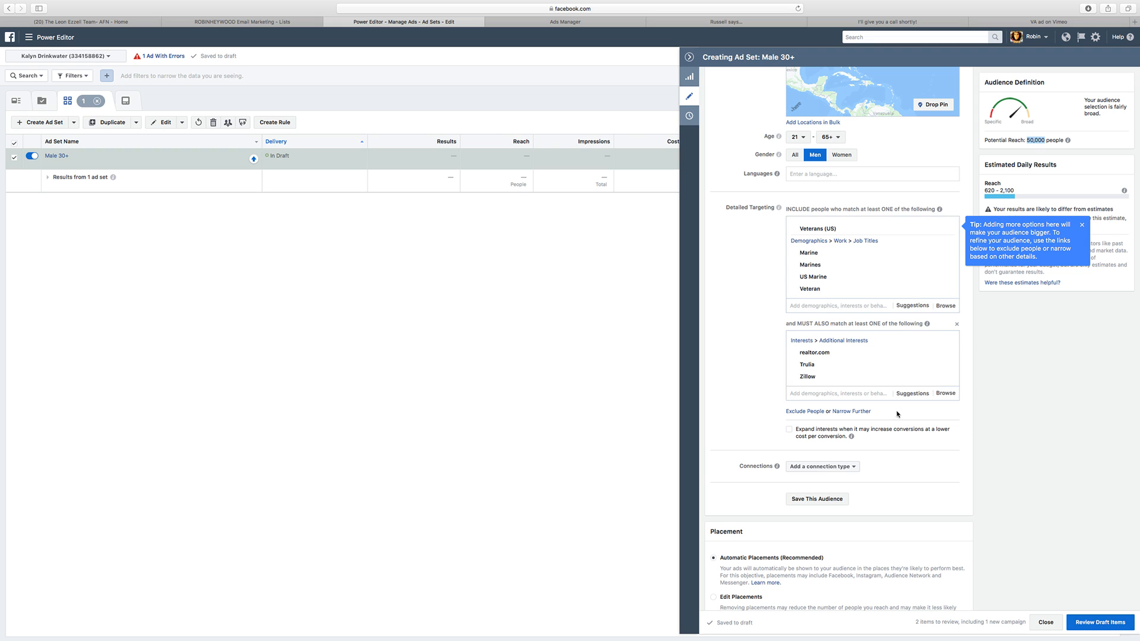
click(957, 323)
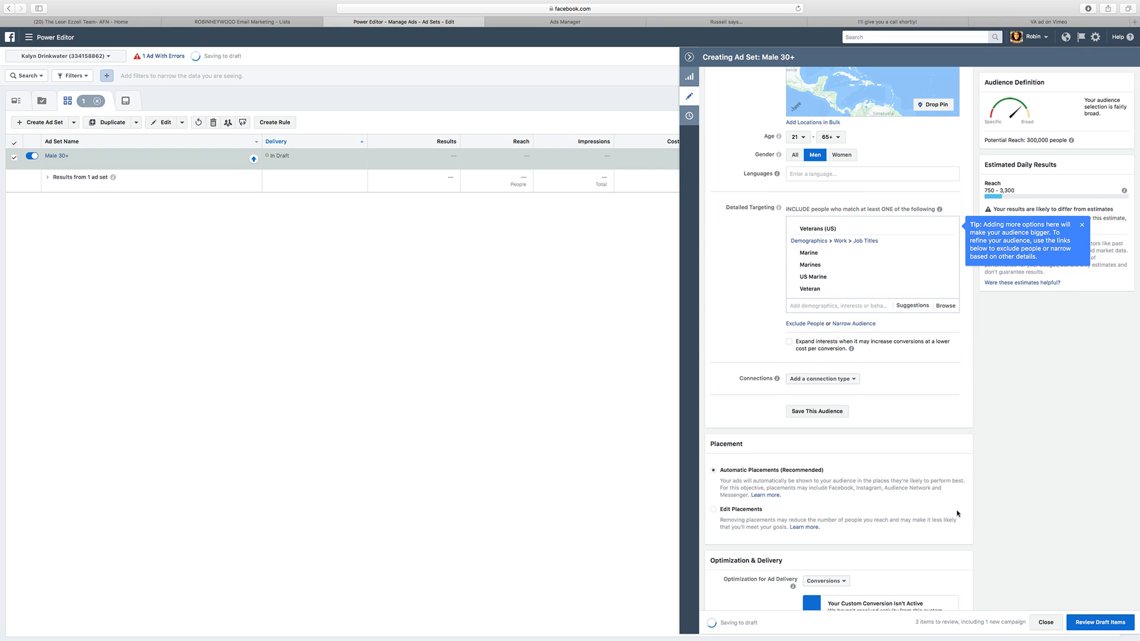
scroll(932, 508, down, 3)
scroll(931, 506, down, 3)
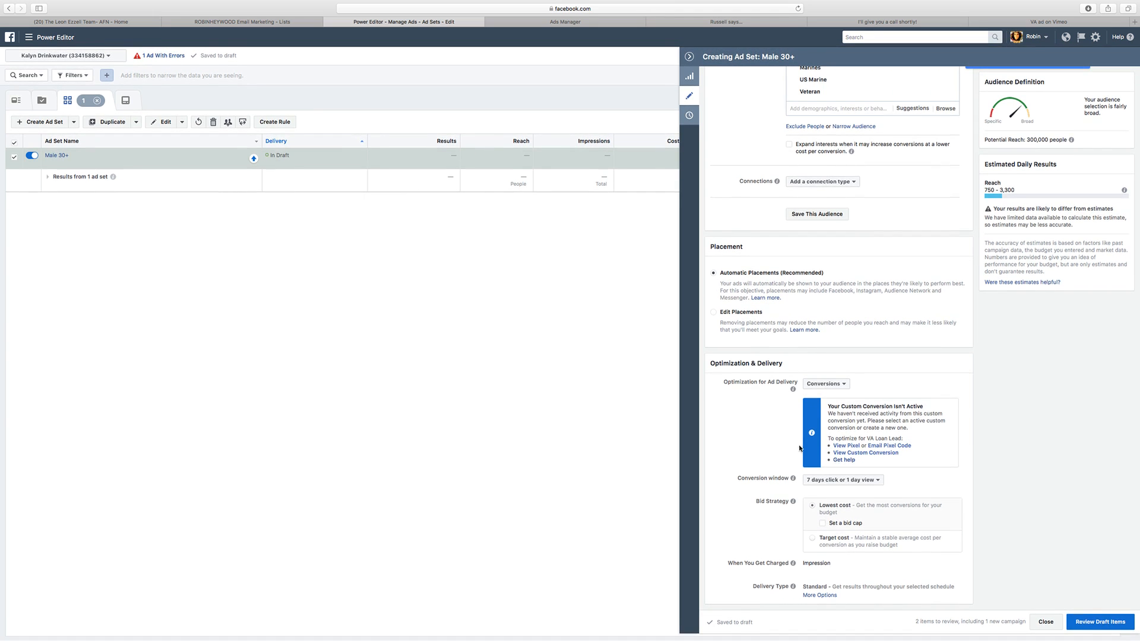
click(838, 480)
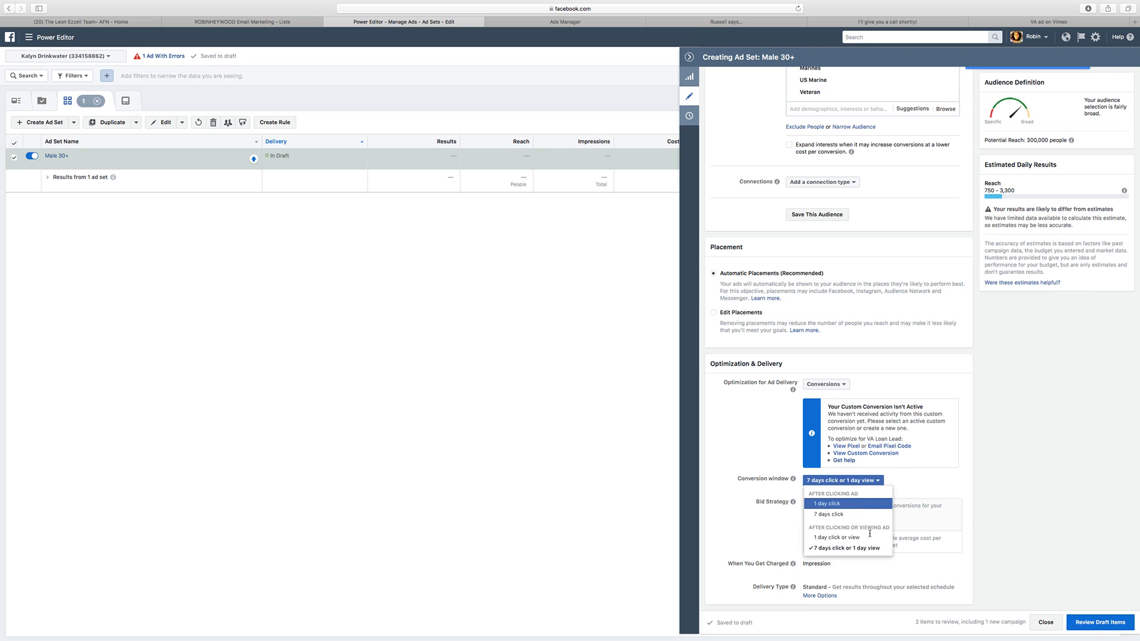
click(827, 504)
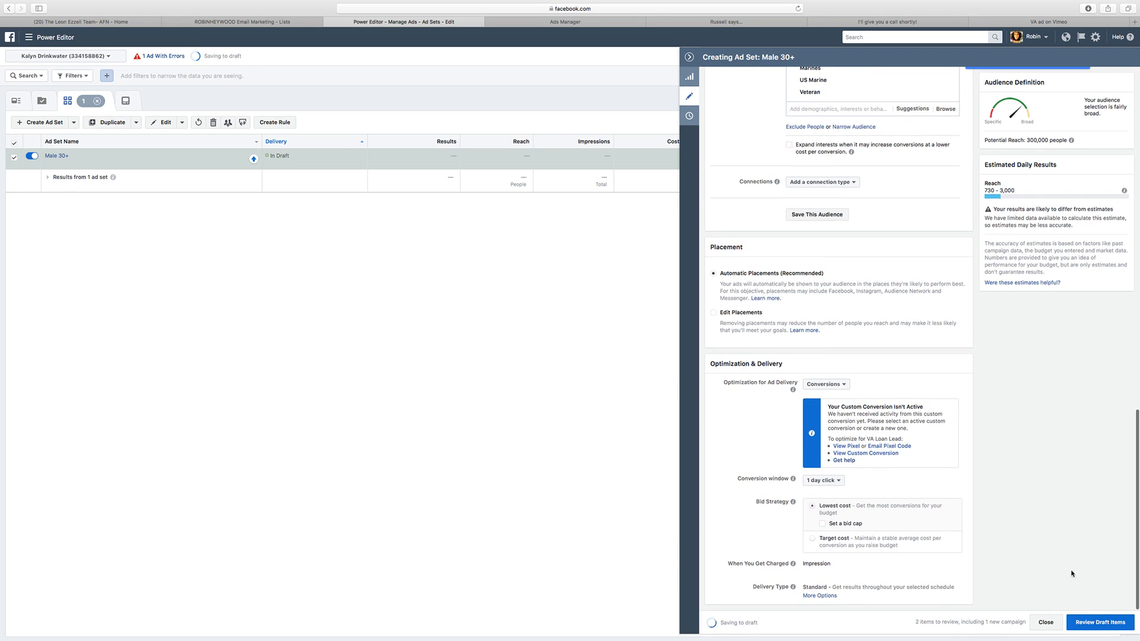
mouse_move(858, 546)
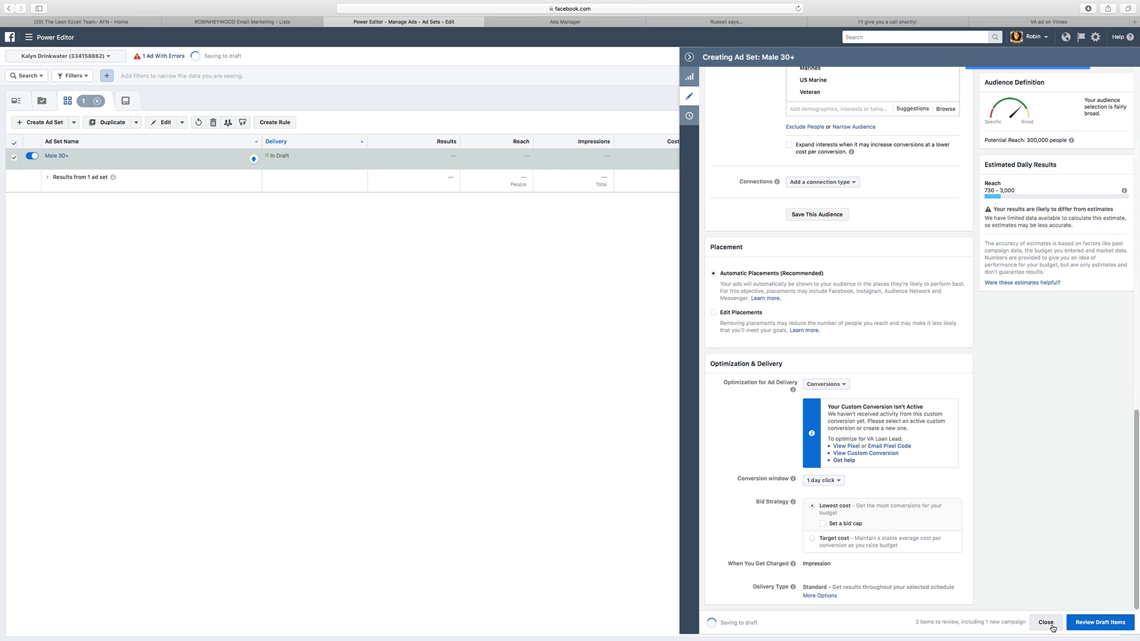
click(1045, 622)
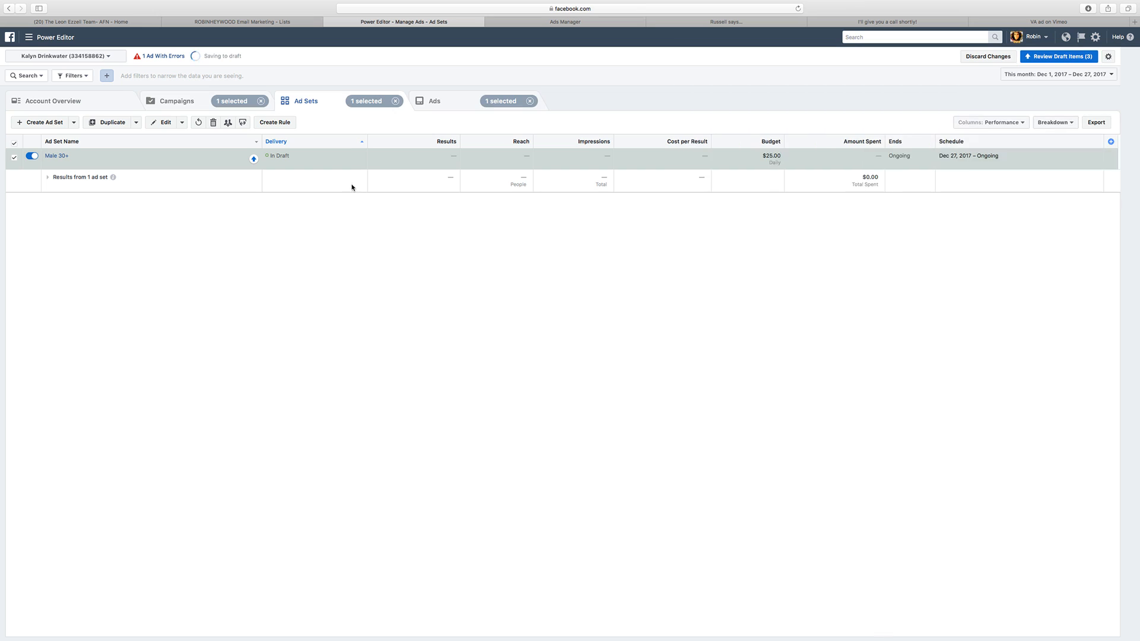
Step: Open the Broker Video ad of the Male 30+ ad set for editing and choose the AFN mortgage team's Facebook page as its identity
click(55, 156)
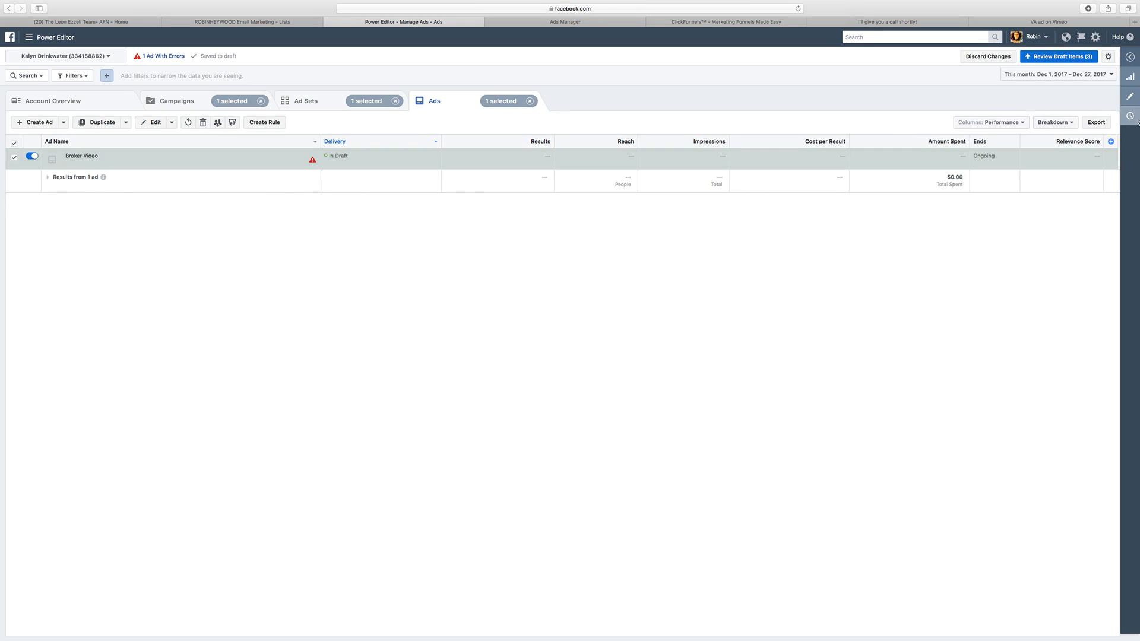
click(1130, 98)
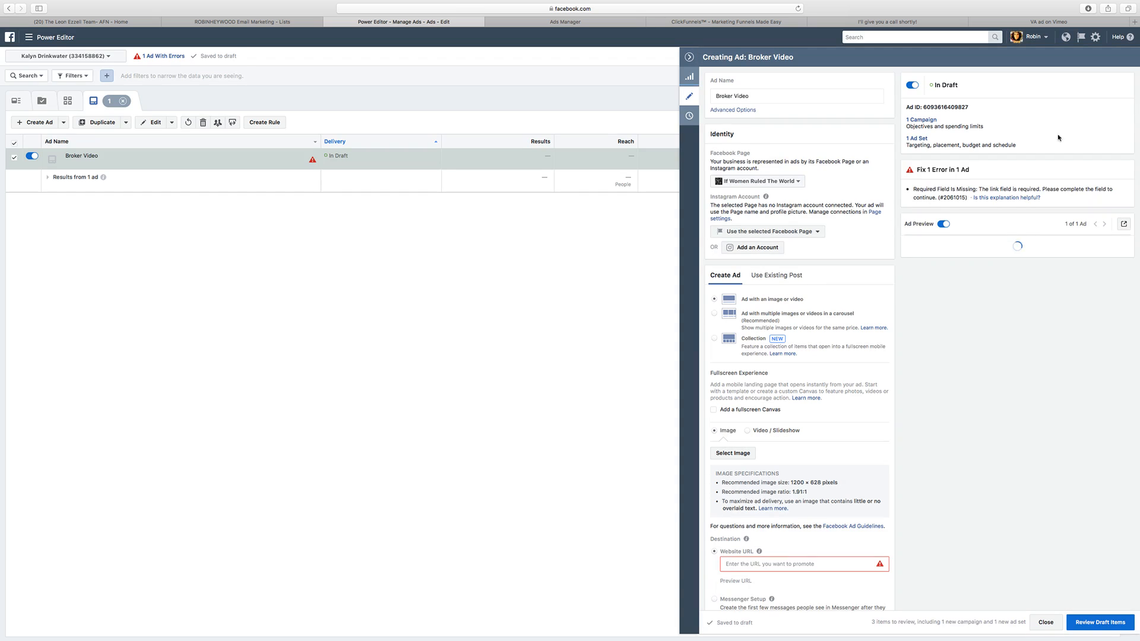
click(765, 182)
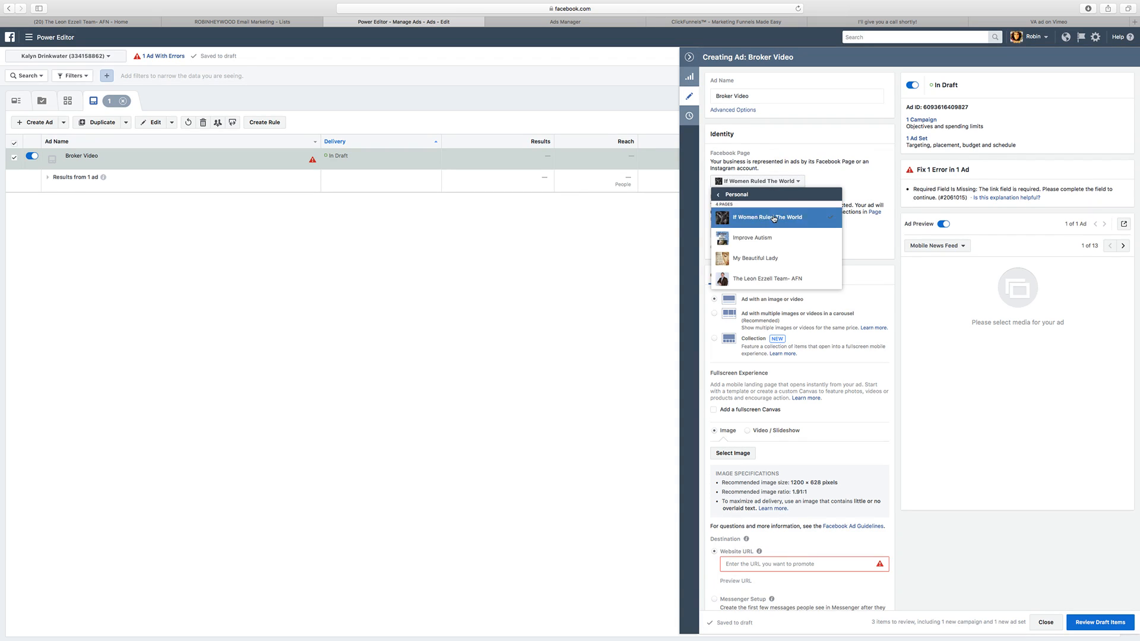
click(769, 217)
click(784, 278)
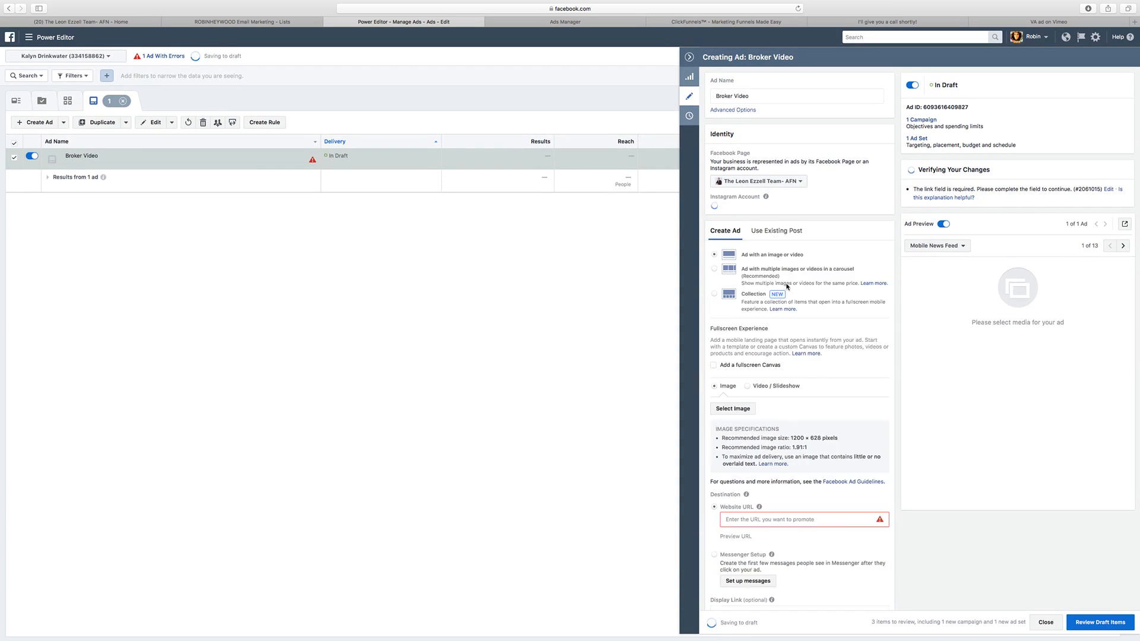
click(770, 228)
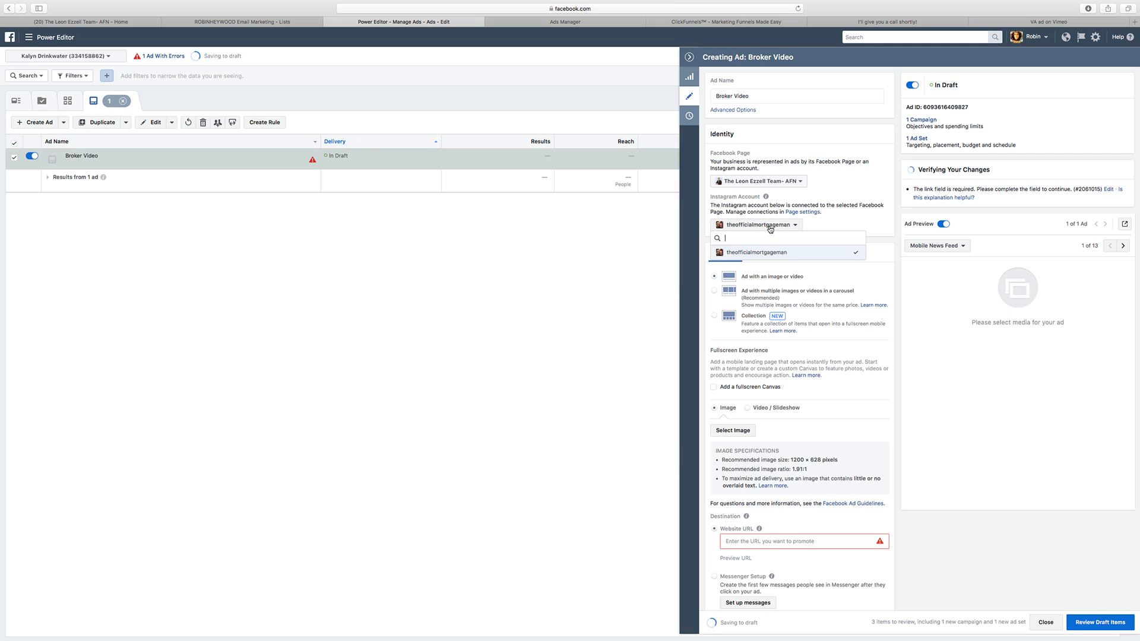
click(858, 231)
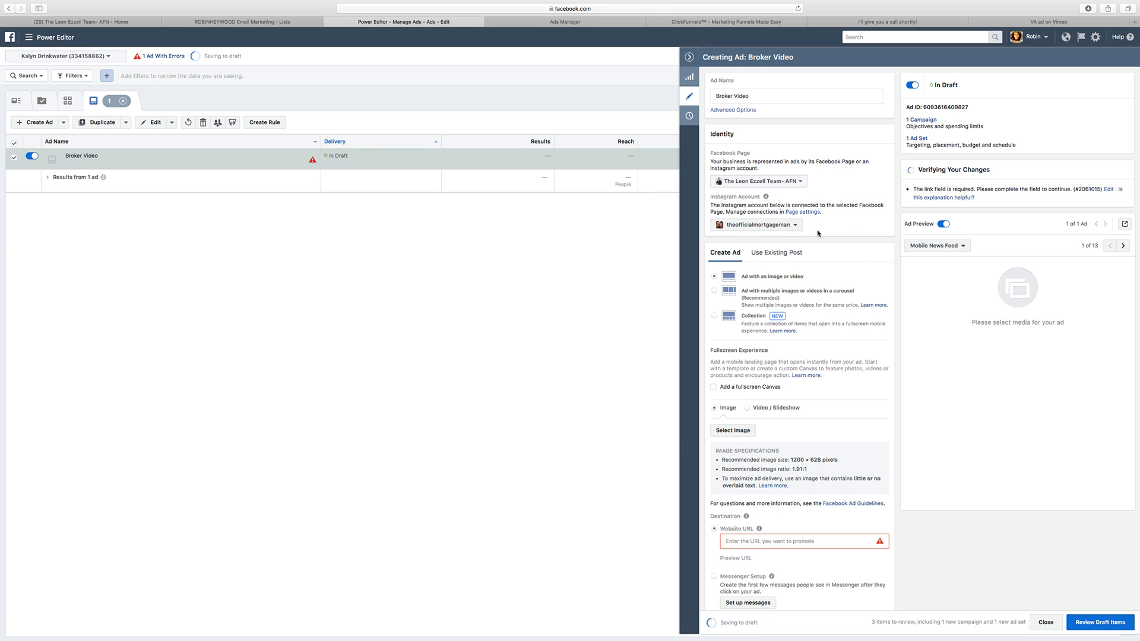
Step: Change the ad's media type to Video / Slideshow and browse the library of existing videos
scroll(792, 262, down, 2)
scroll(791, 261, down, 5)
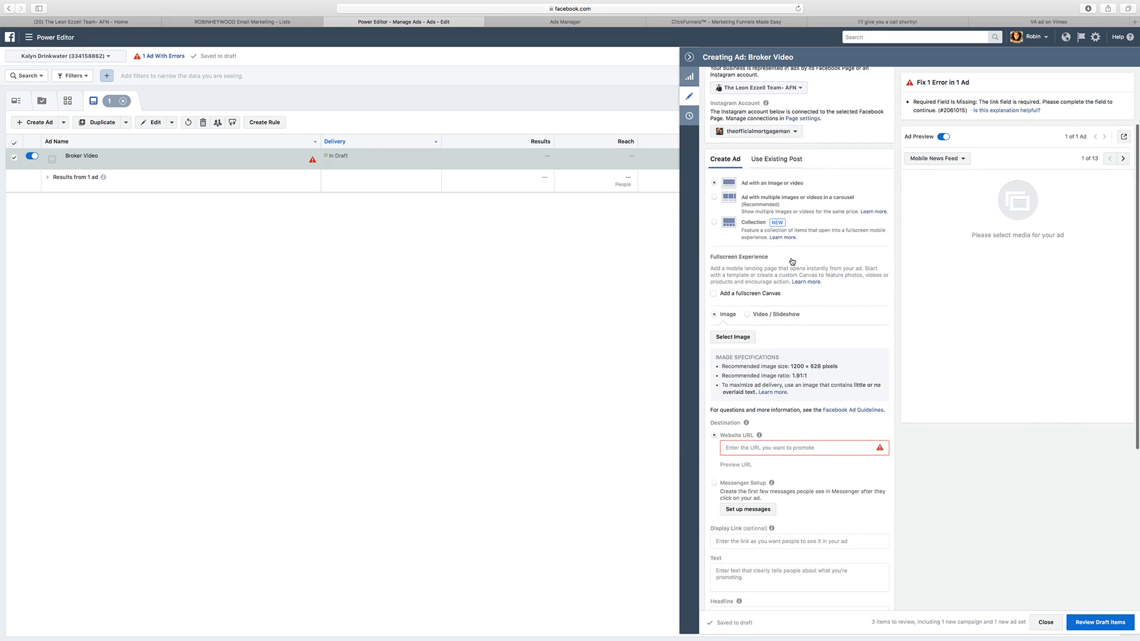
click(748, 221)
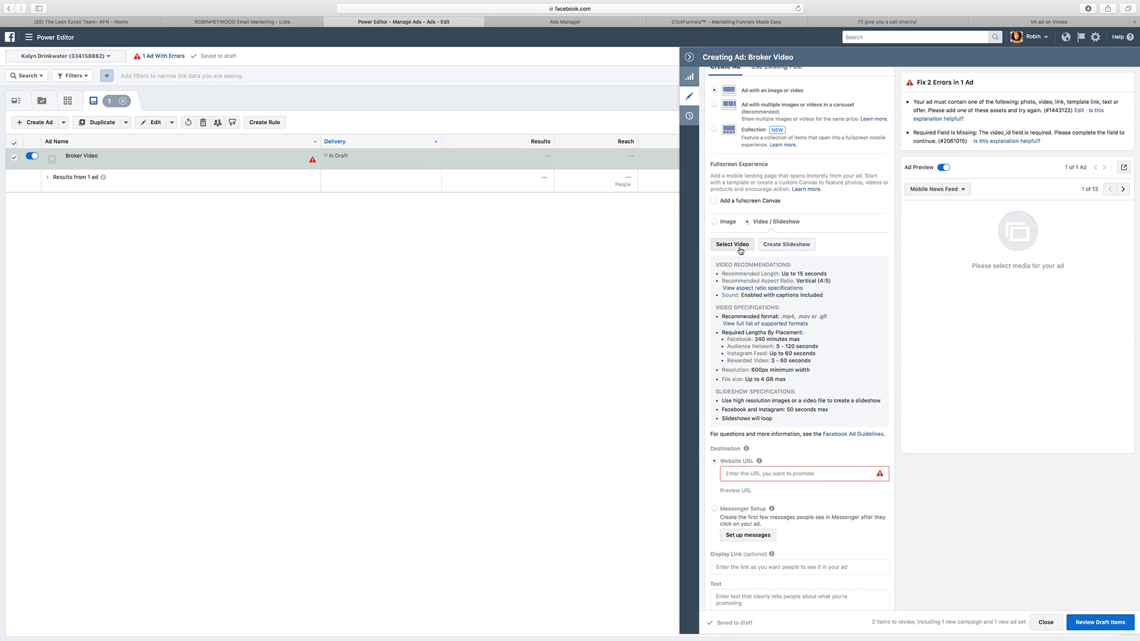
click(732, 245)
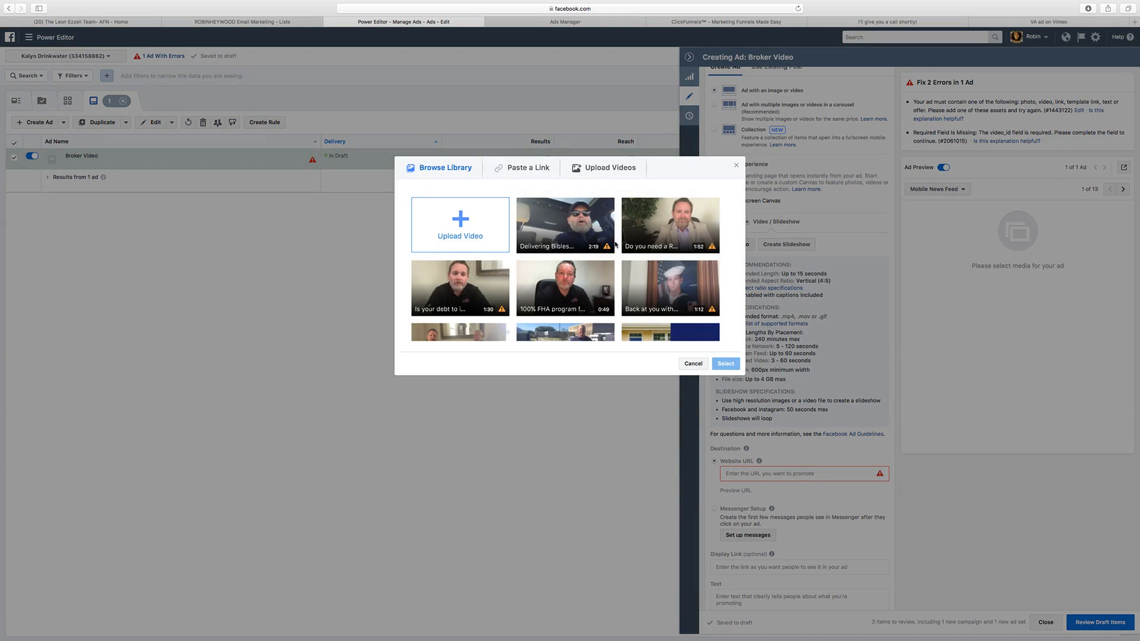
scroll(592, 309, down, 2)
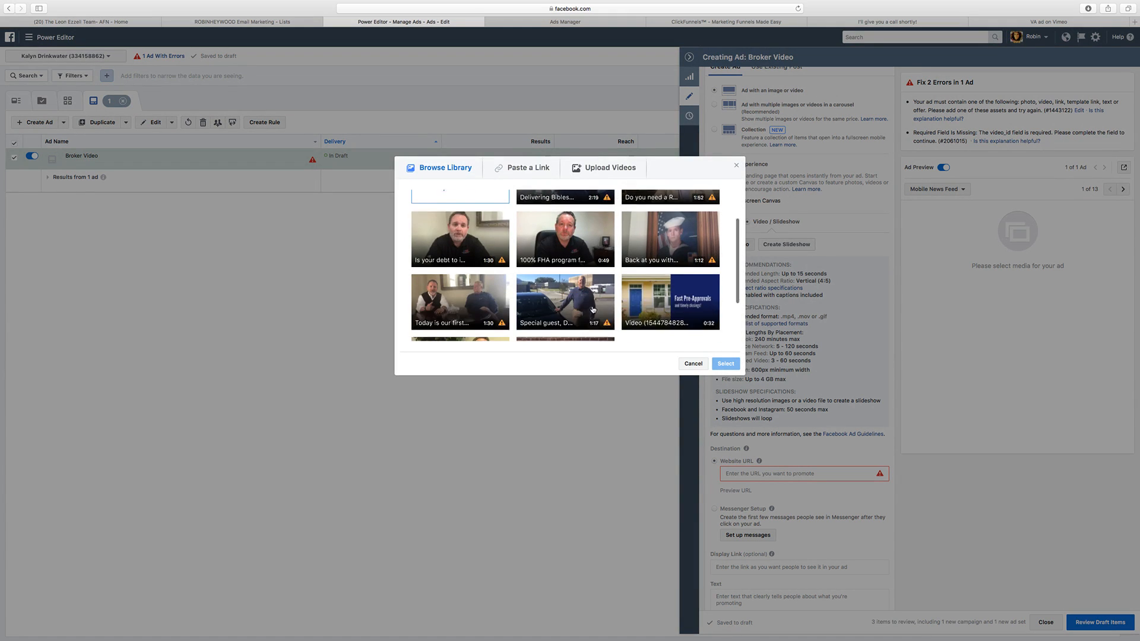
scroll(593, 302, down, 2)
scroll(641, 295, up, 5)
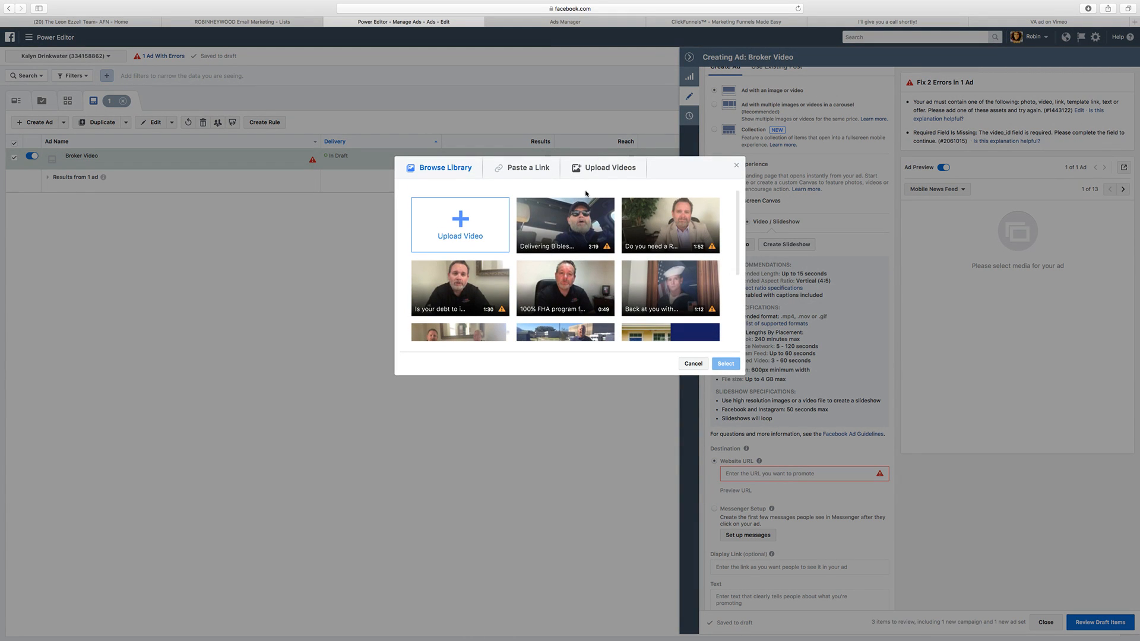
Step: Upload VA ad.mp4 from the Downloads folder and use it as the ad's video
click(466, 214)
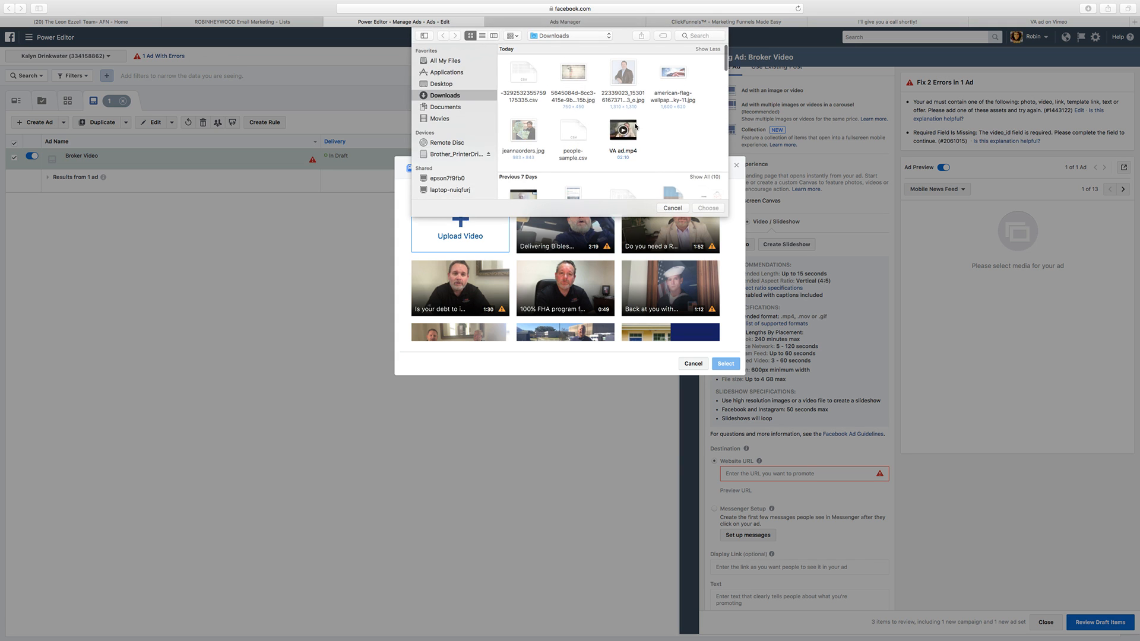
double_click(622, 129)
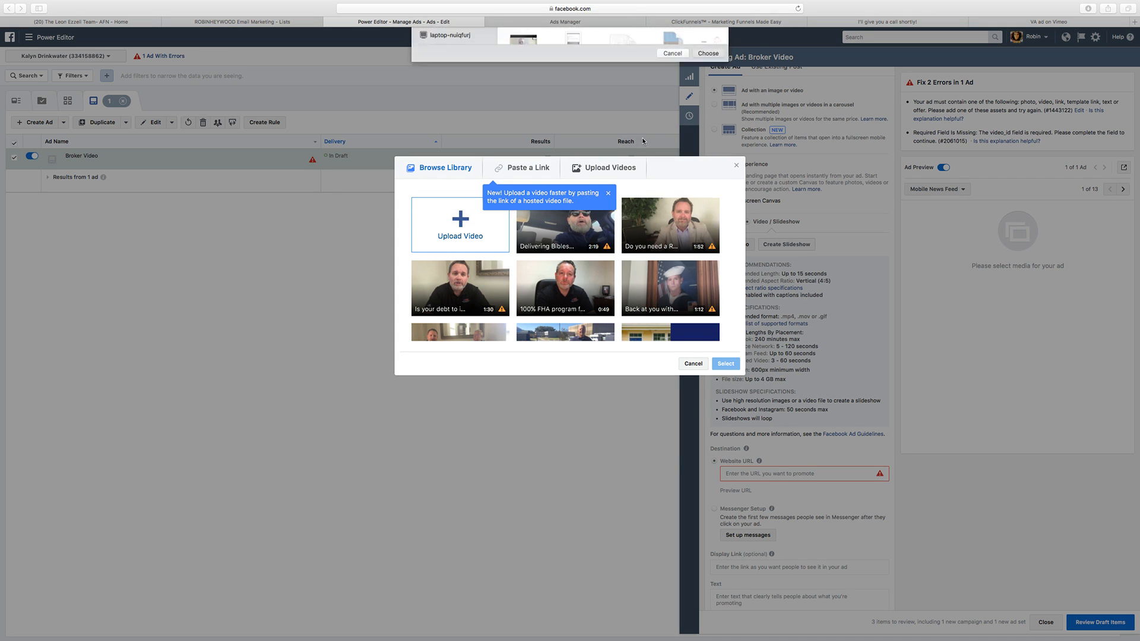
click(608, 194)
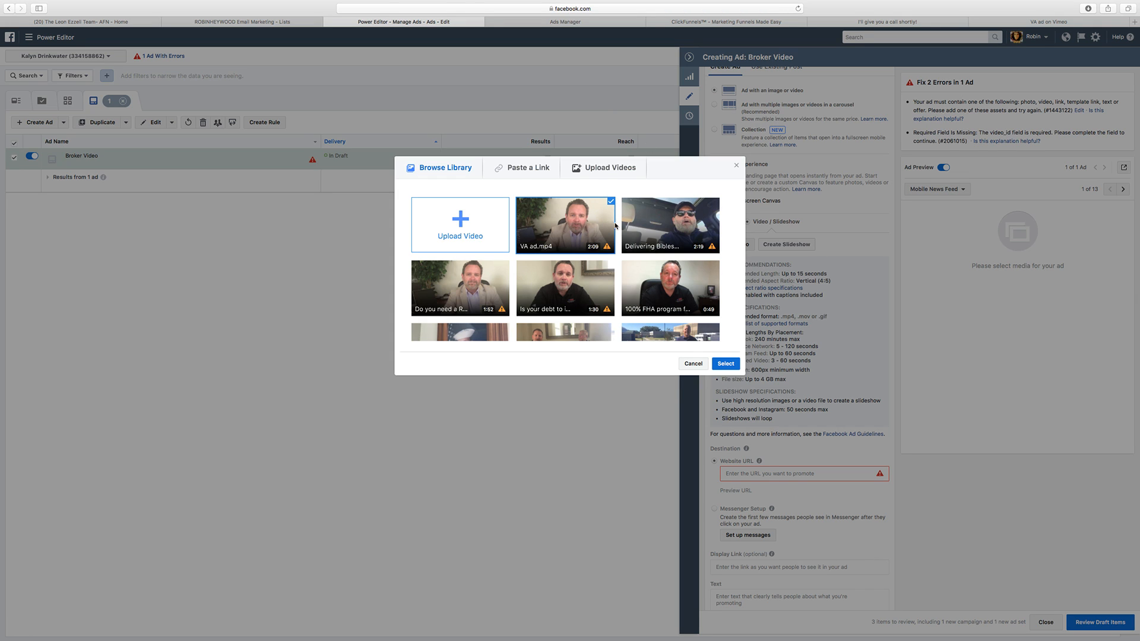
click(724, 365)
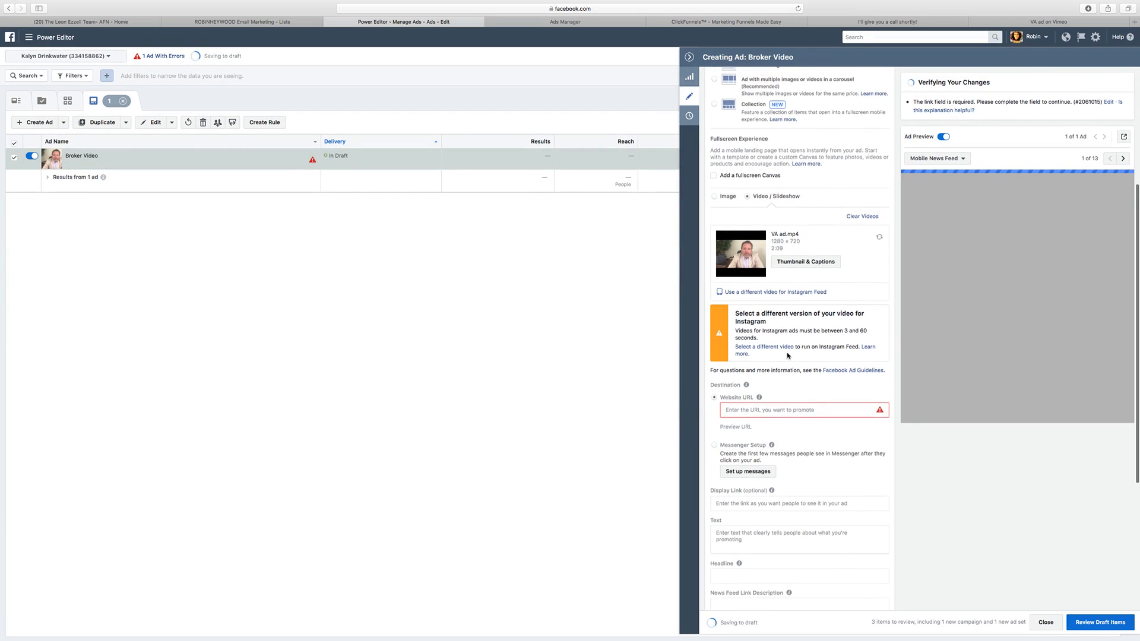
Step: Find and open the Google URL Shortener in a new browser tab
scroll(788, 355, down, 5)
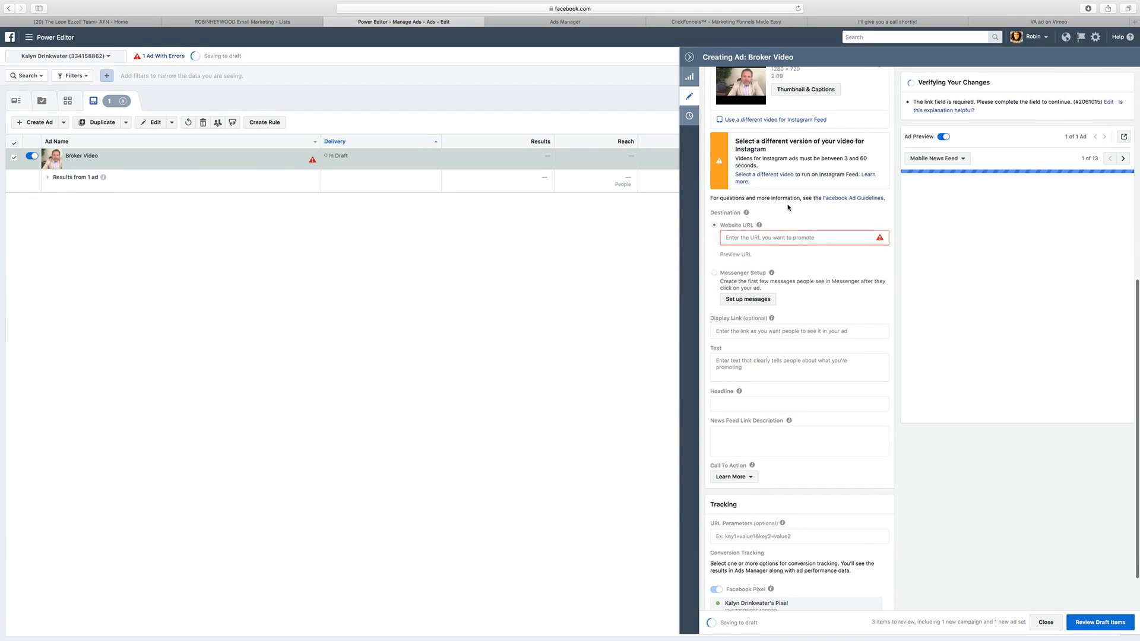
click(1133, 22)
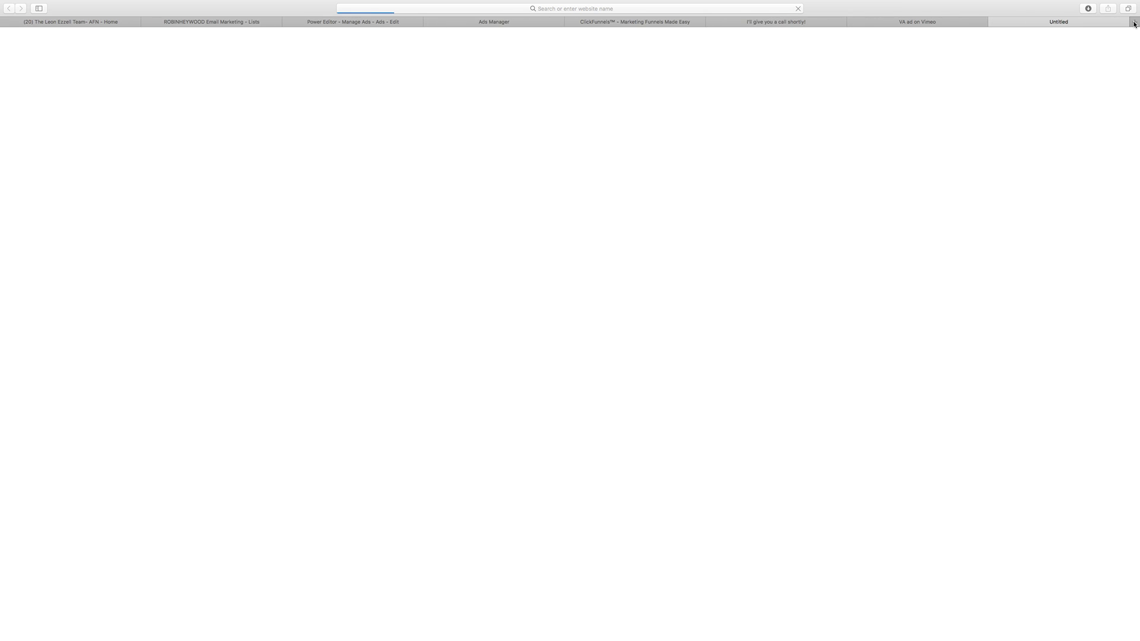
scroll(661, 65, down, 10)
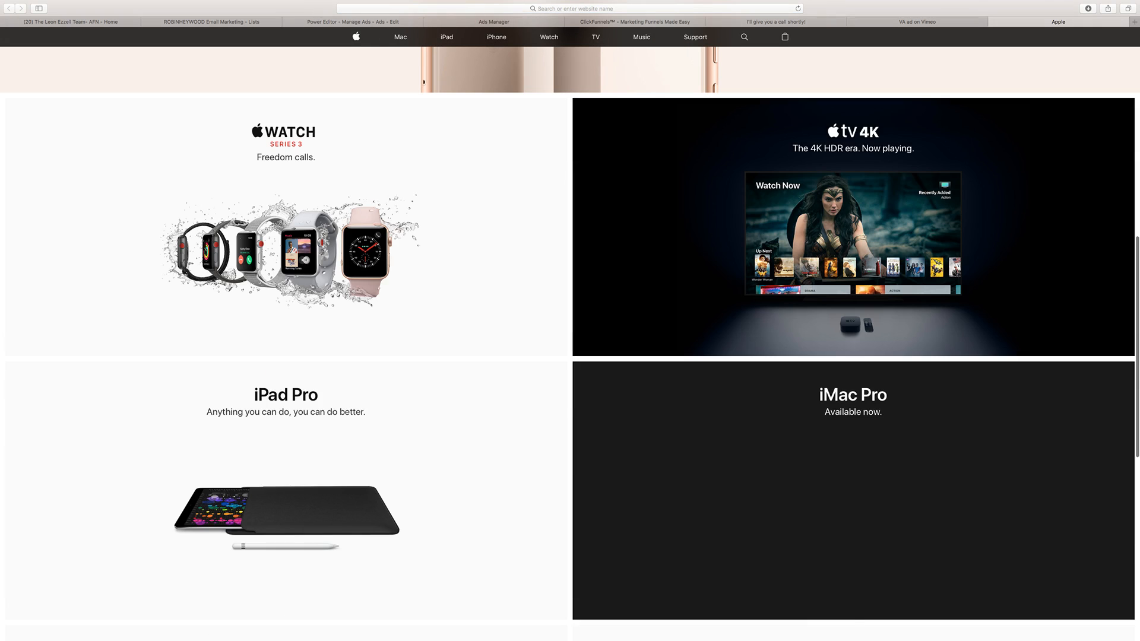
click(642, 9)
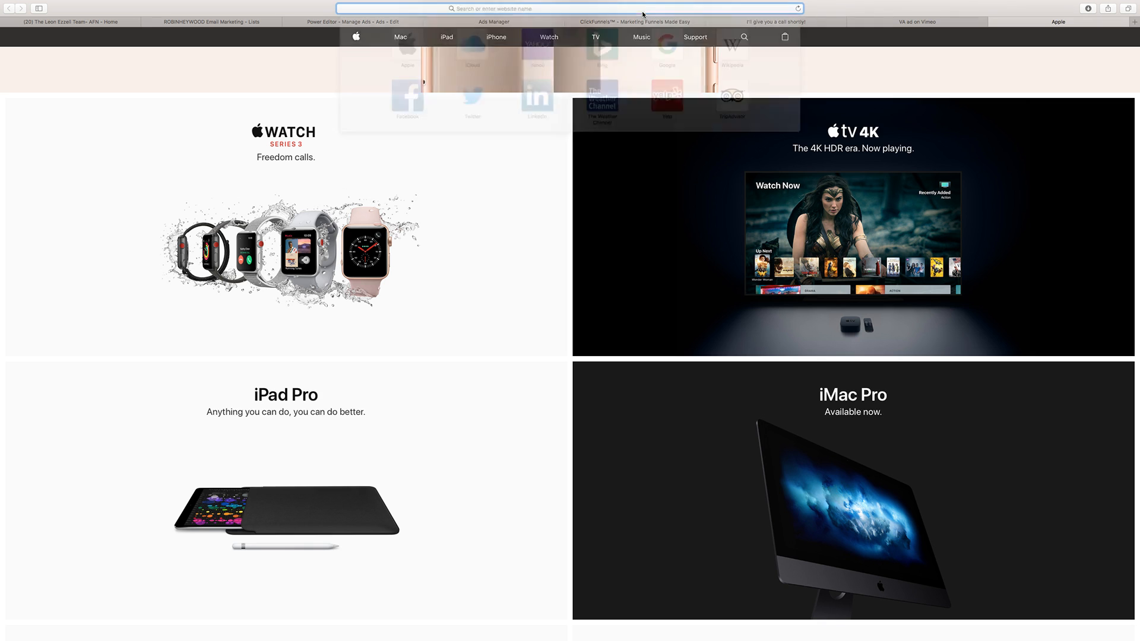
text(google url)
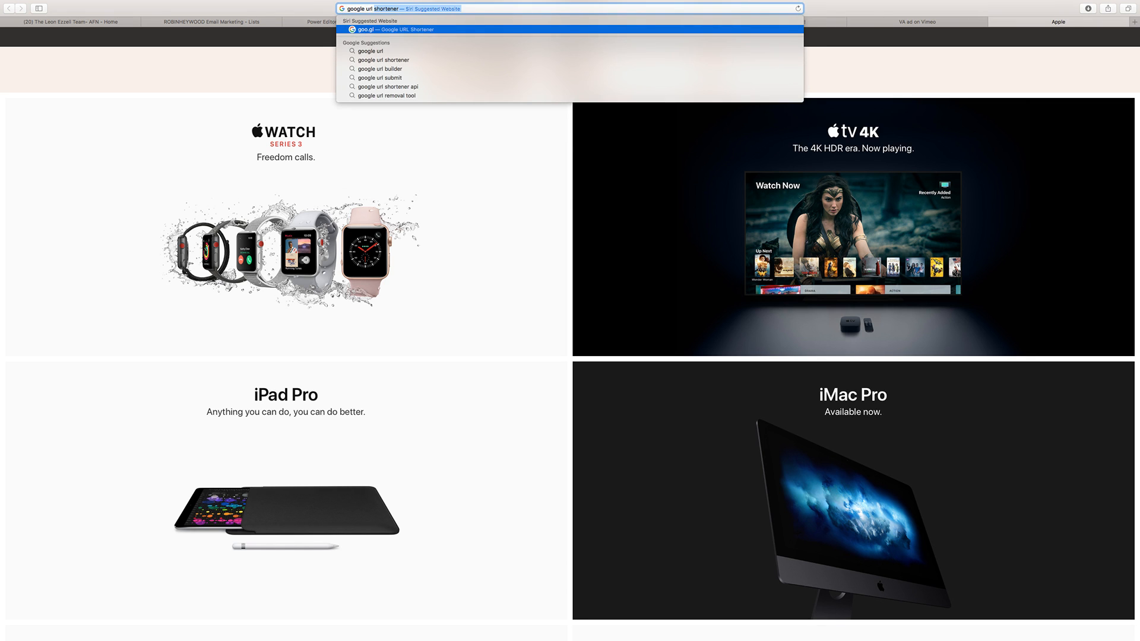
key(Return)
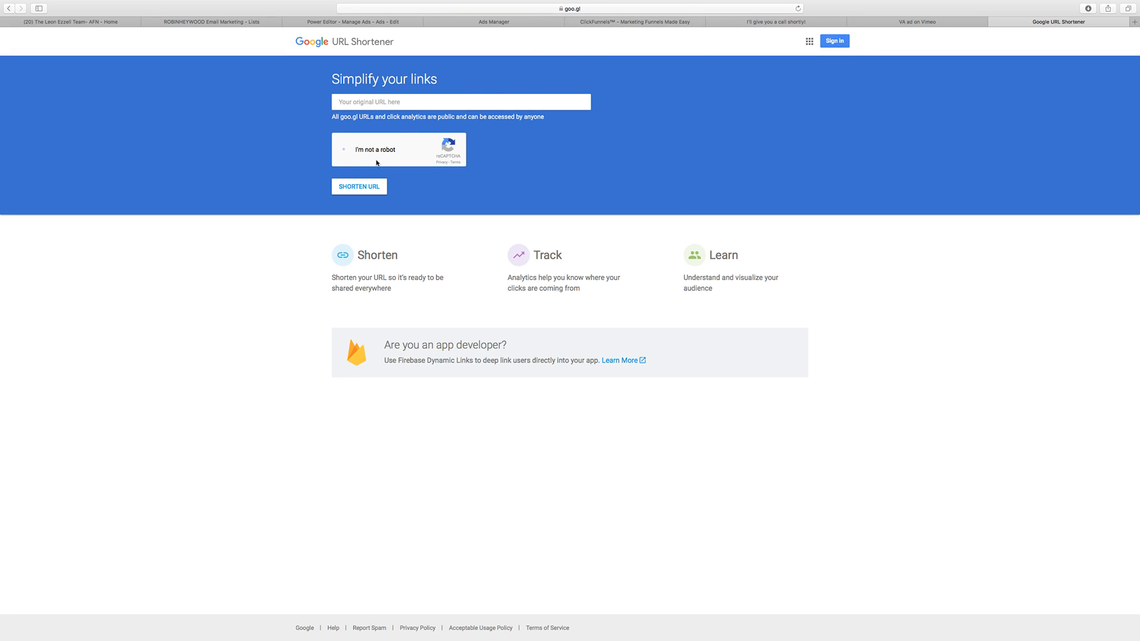
Step: Copy the Optin step's page URL from the ClickFunnels funnel and return to the Google URL Shortener
click(641, 22)
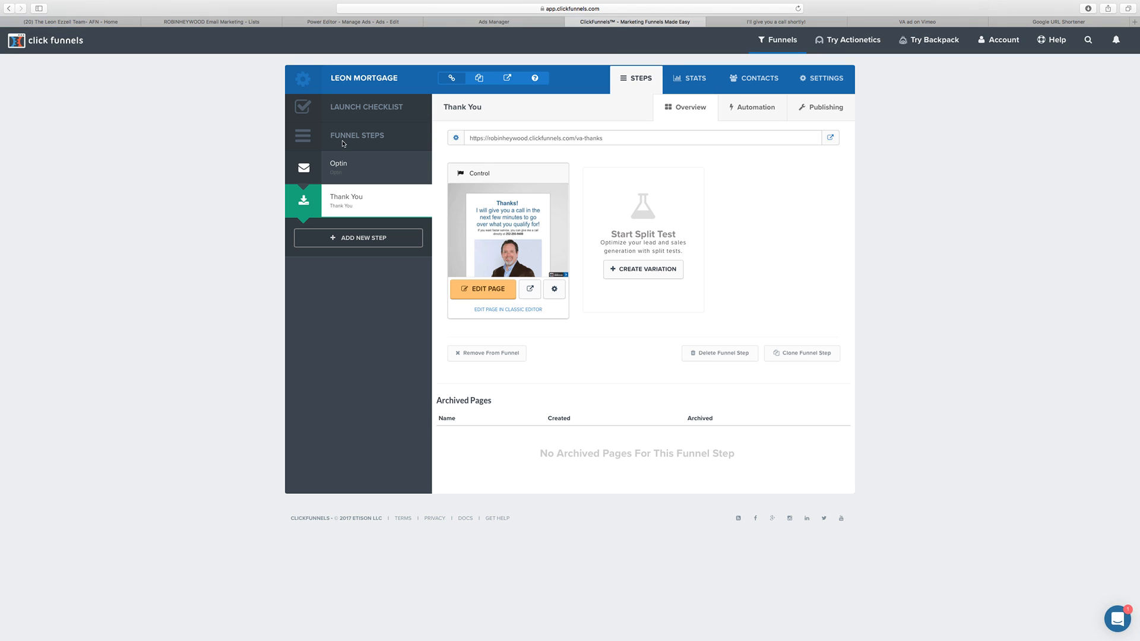
click(351, 165)
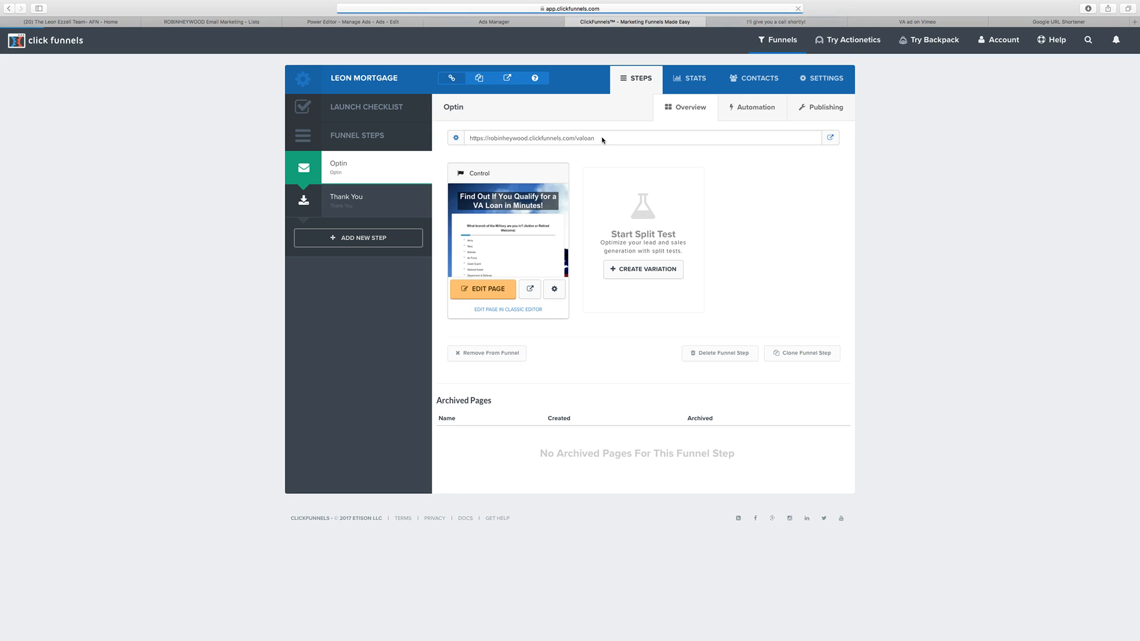
drag(598, 138, 470, 138)
right_click(496, 141)
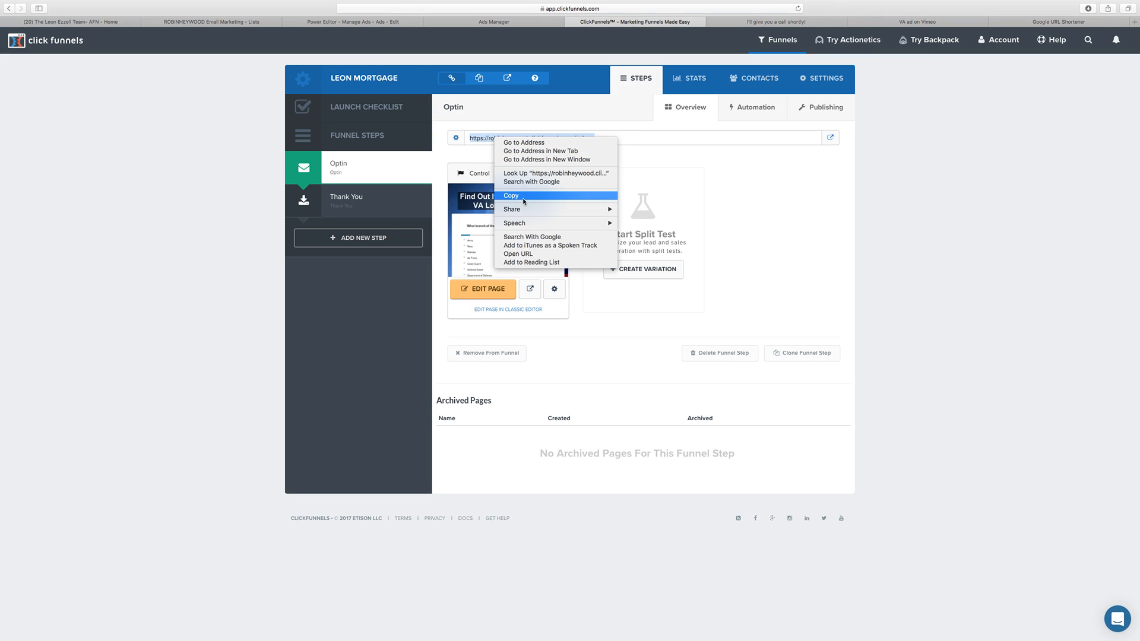
click(511, 196)
click(1036, 23)
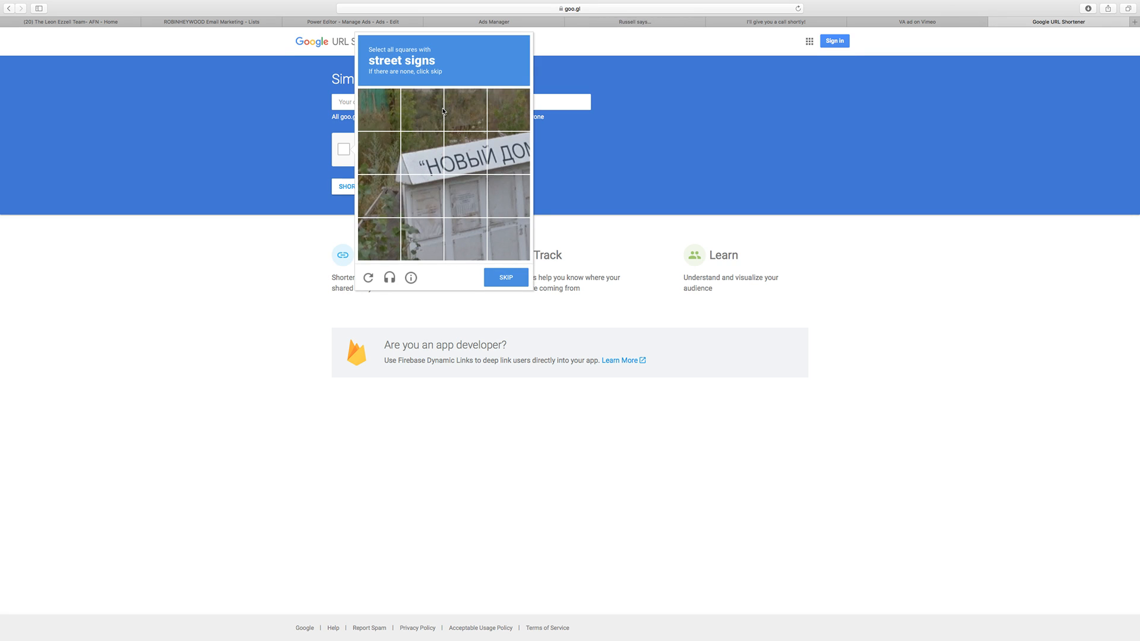
Step: Search for "google utm builder" in a new browser tab and open Google Analytics' Campaign URL Builder
key(super+t)
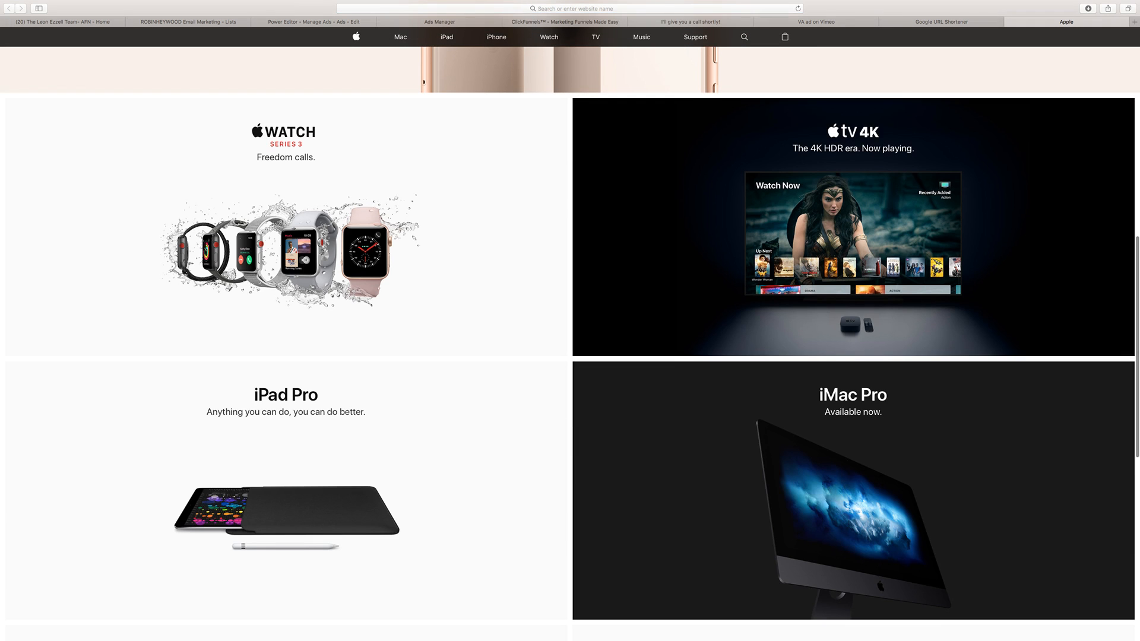
click(477, 9)
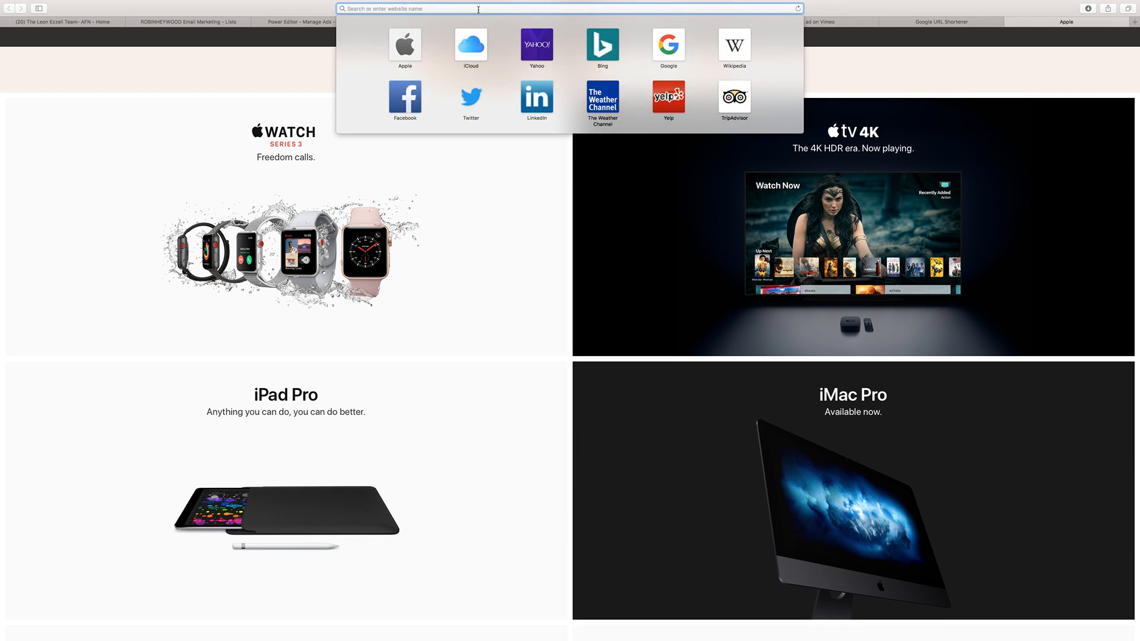
text(google utm build)
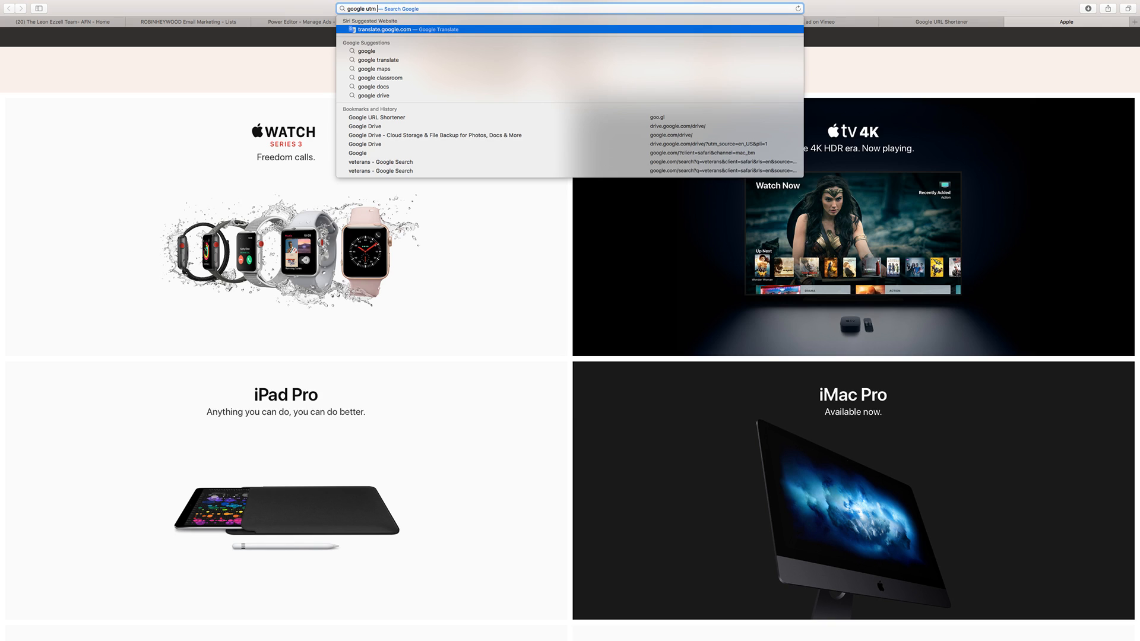
text(er)
key(Return)
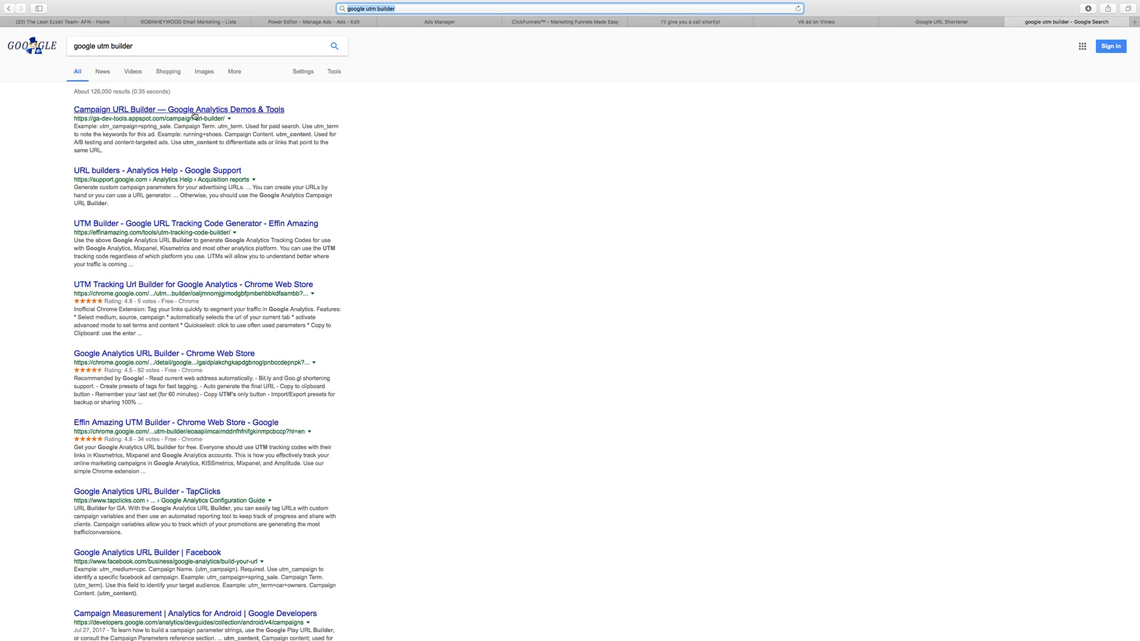
click(194, 112)
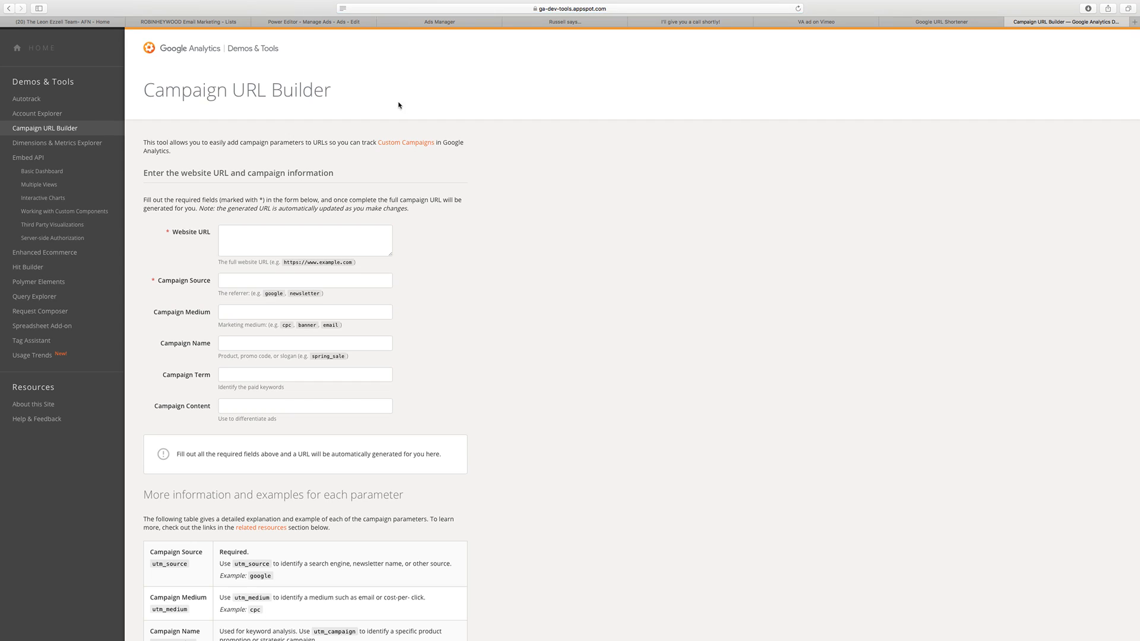
Step: Enter the copied landing-page URL as the Website URL and set the Campaign Source to Facebook
click(245, 253)
scroll(243, 161, down, 3)
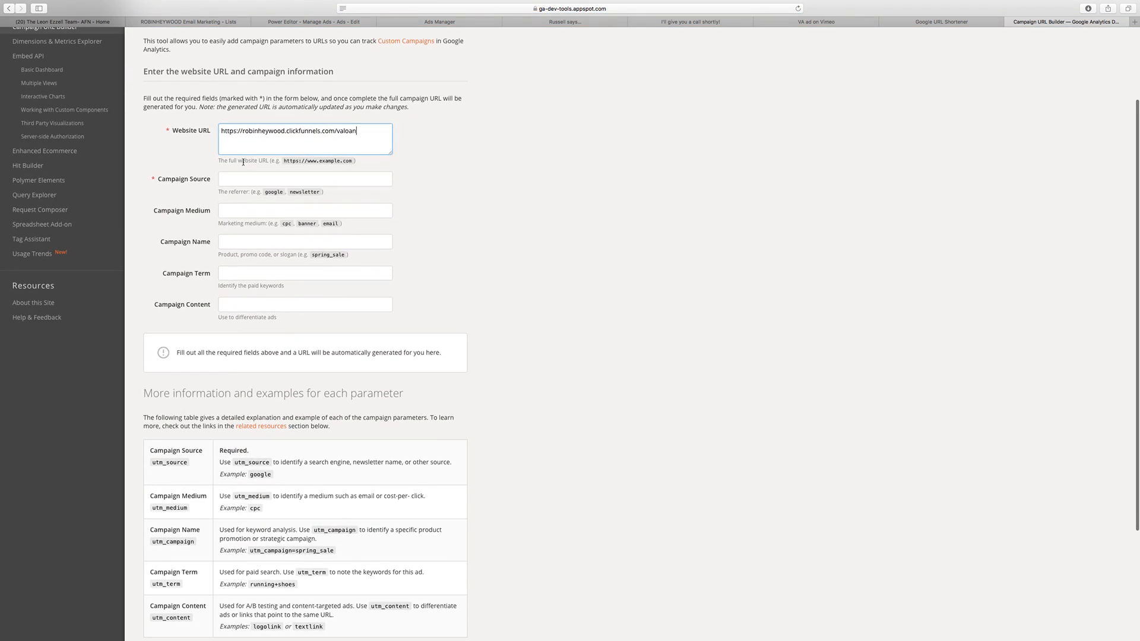
click(223, 177)
text(Facebook)
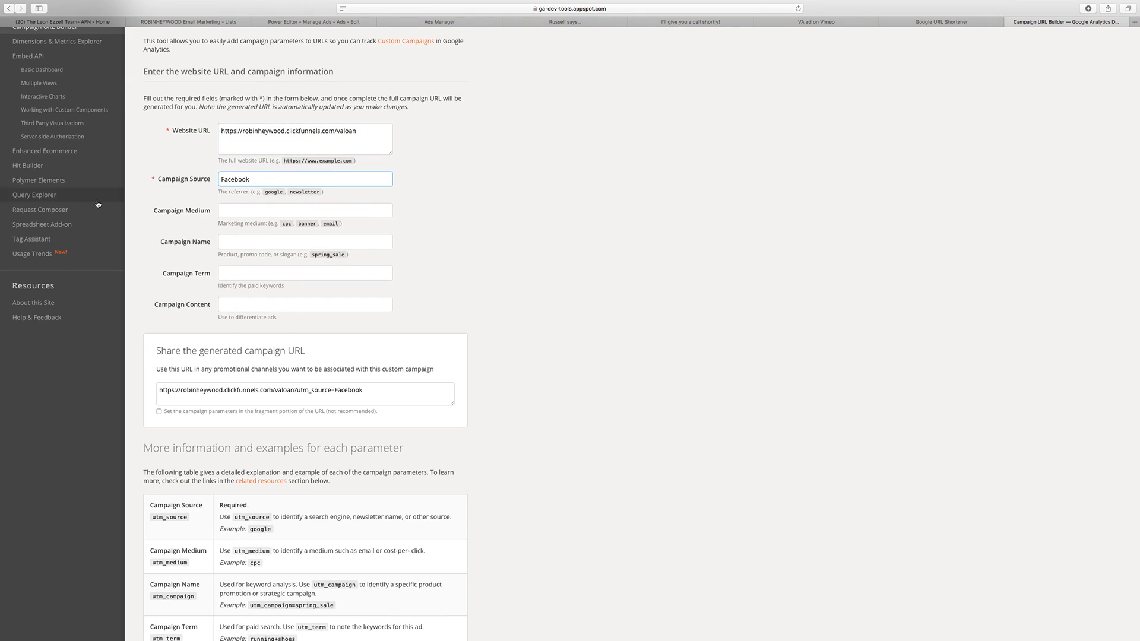
key(Tab)
scroll(282, 223, down, 2)
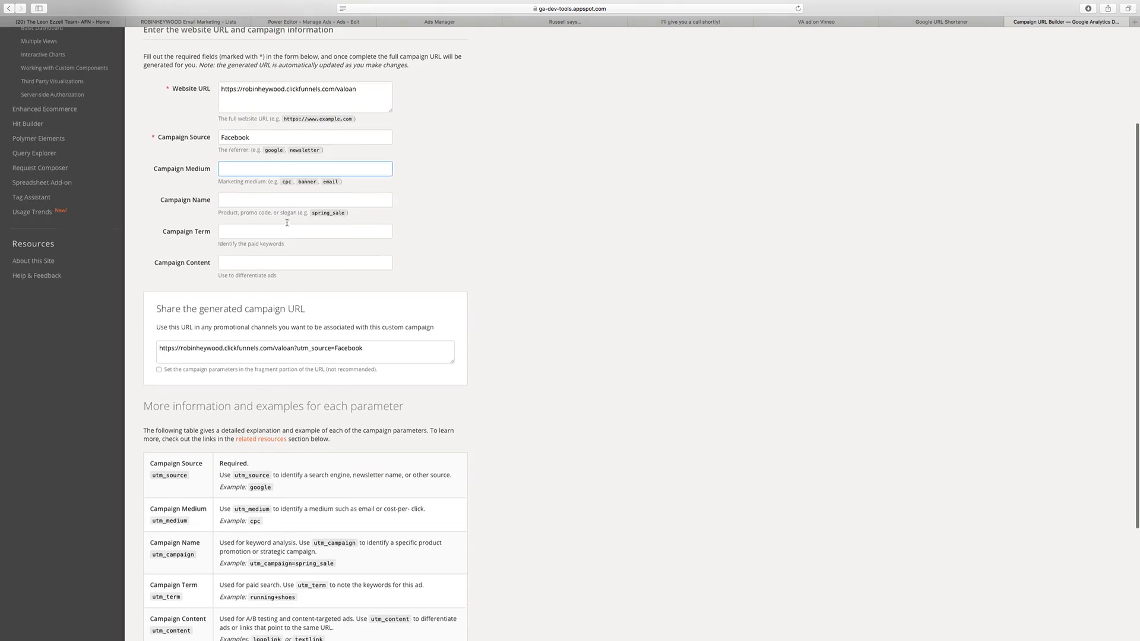
Step: Examine the generated campaign URL with and without fragment parameters, and read the explanations and examples for each parameter
scroll(318, 219, down, 2)
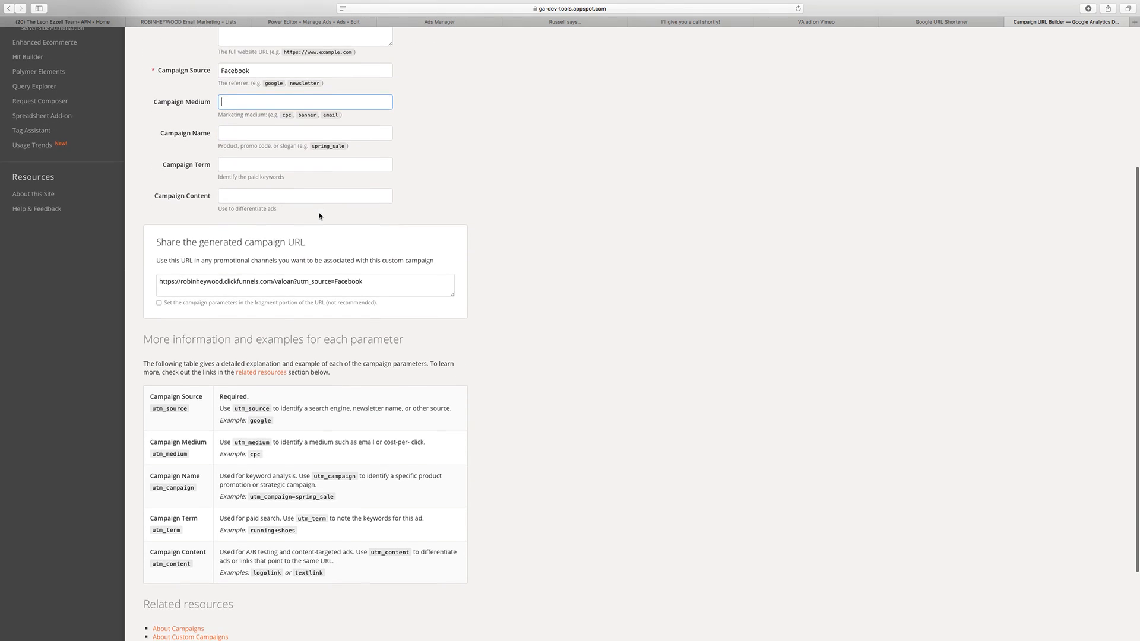
click(160, 301)
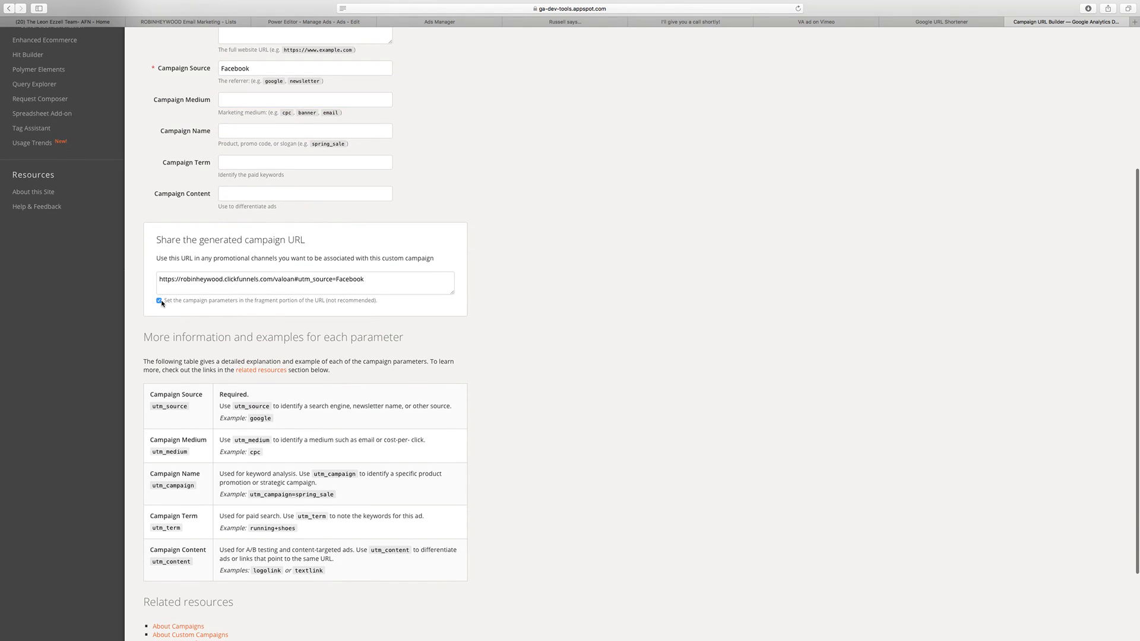
click(159, 301)
scroll(268, 302, down, 1)
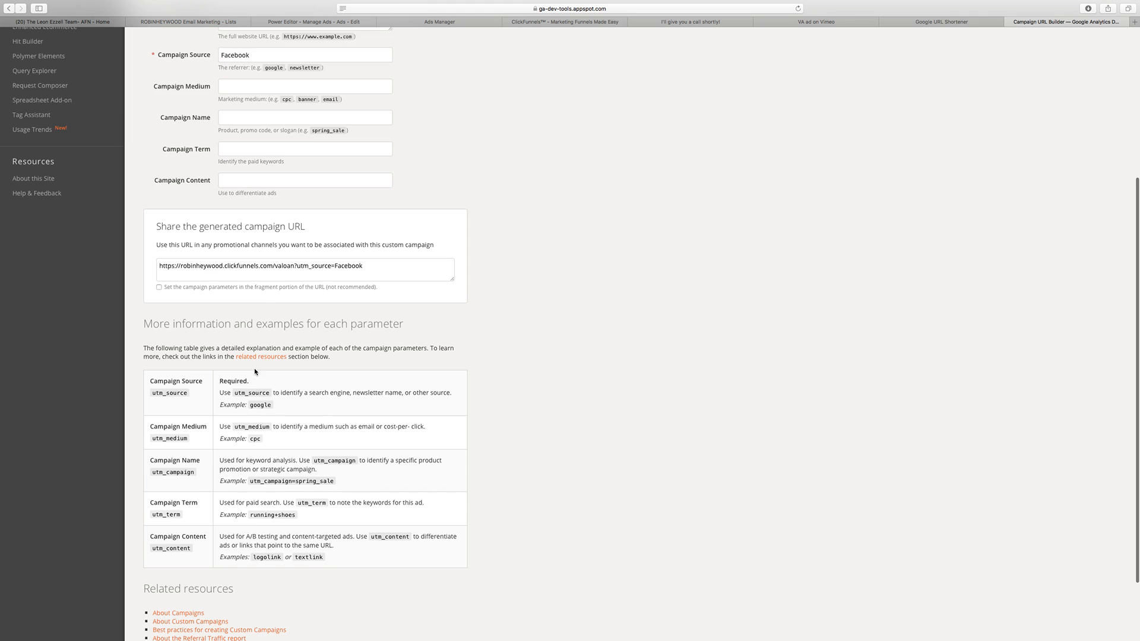
scroll(255, 372, down, 3)
scroll(255, 131, up, 3)
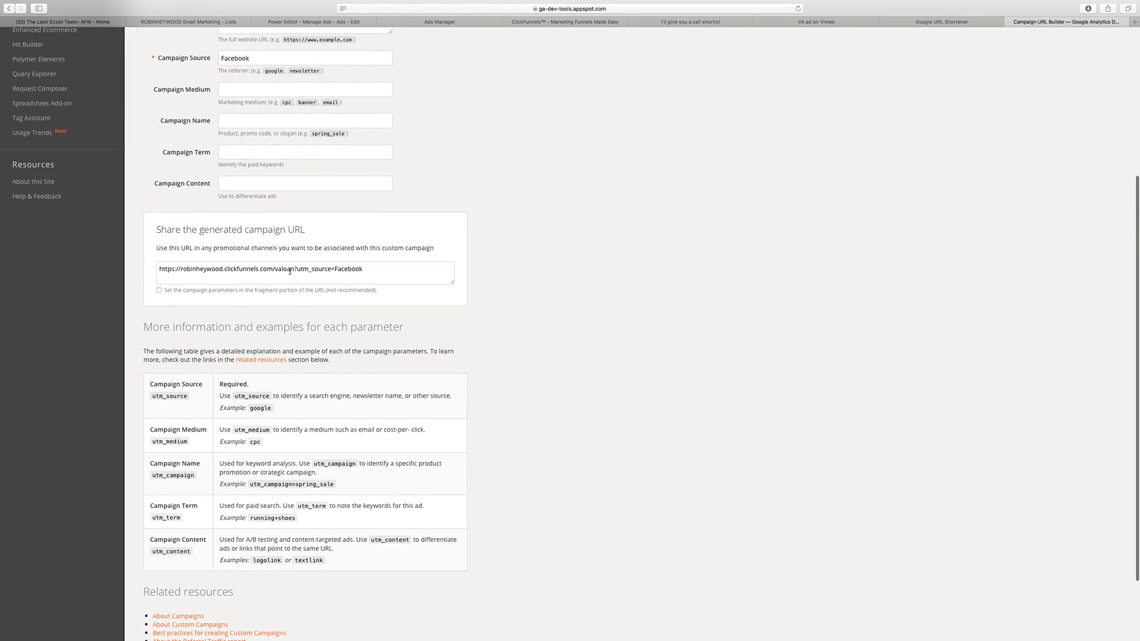
scroll(215, 301, down, 3)
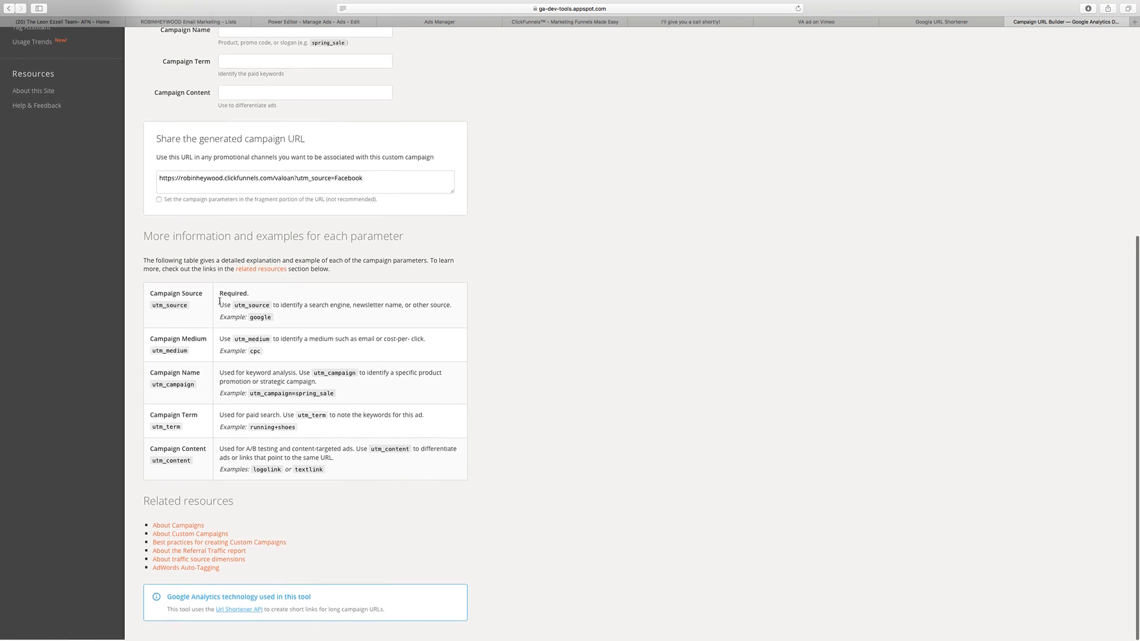
scroll(226, 298, up, 5)
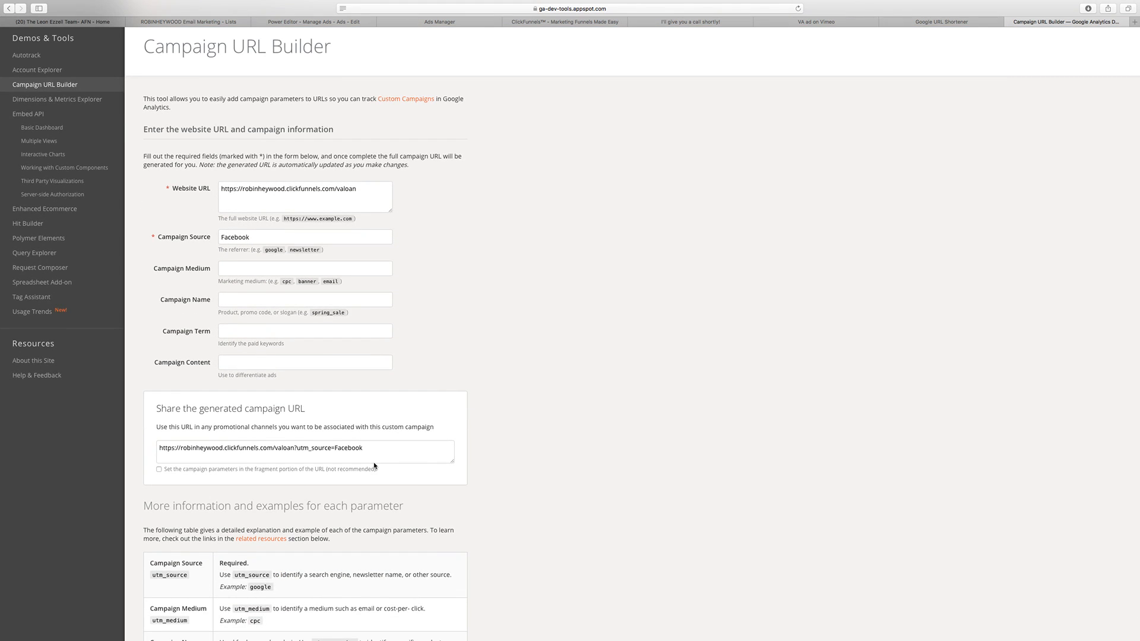
scroll(320, 336, down, 1)
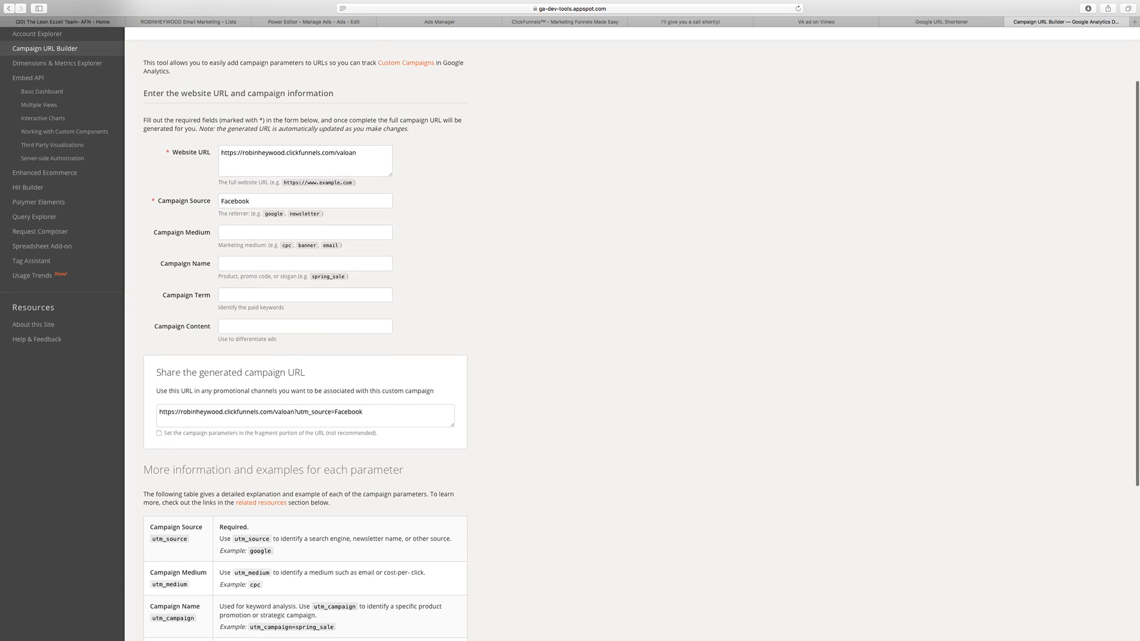
Step: Return to the Google URL Shortener, skip the captcha image without street signs, and try to solve the one with the round sign
click(941, 22)
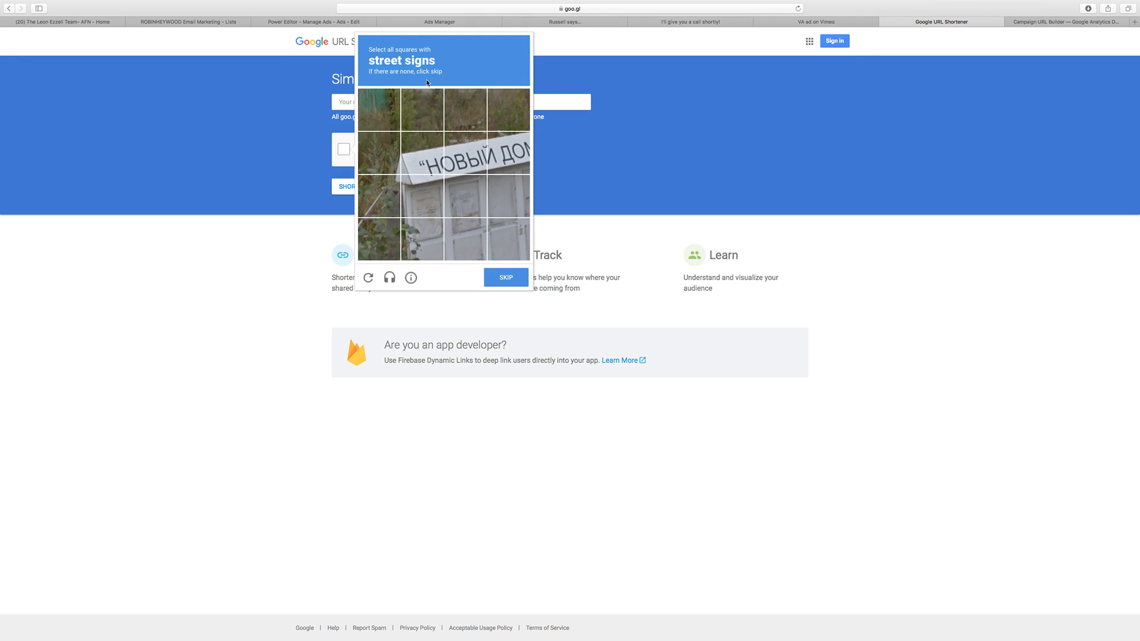
click(520, 278)
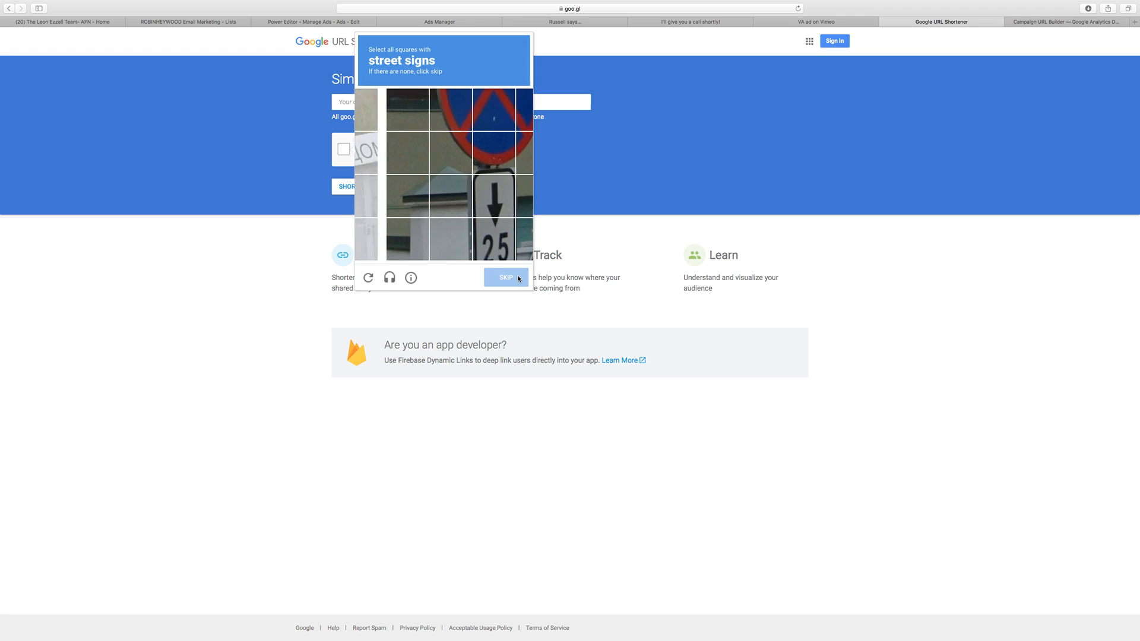
click(478, 202)
click(472, 230)
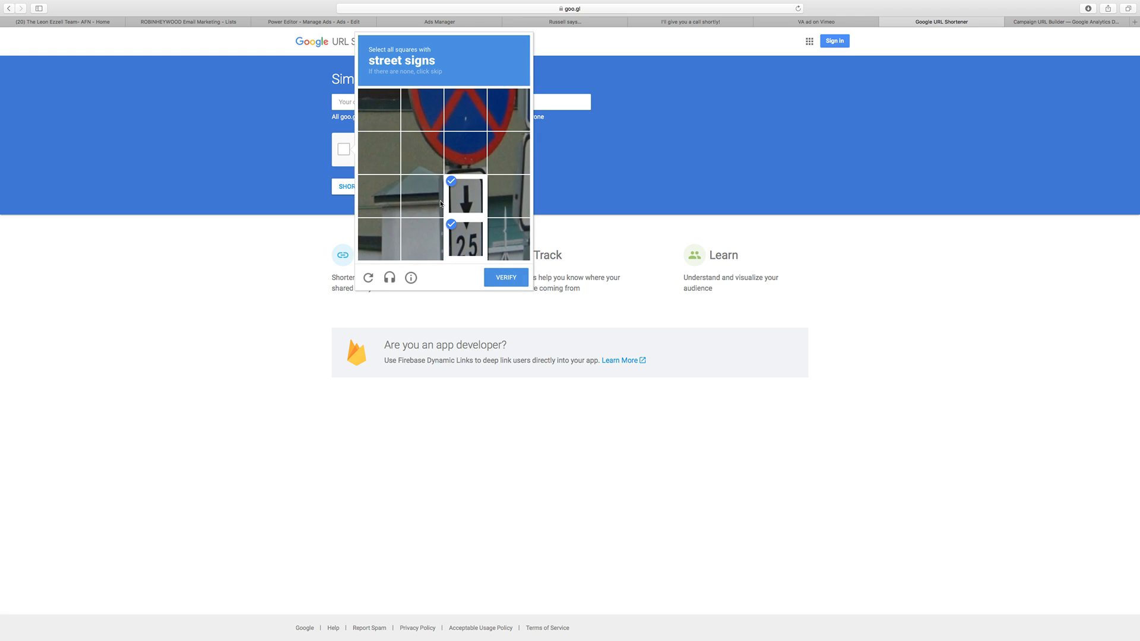
click(467, 156)
click(462, 199)
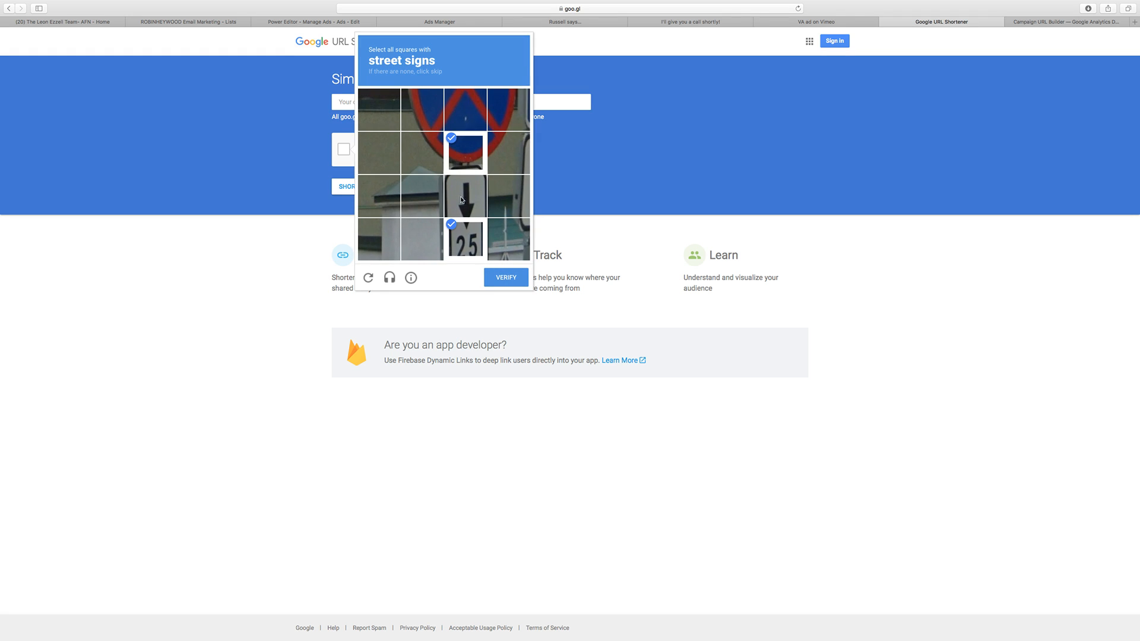
click(424, 202)
click(465, 196)
click(433, 240)
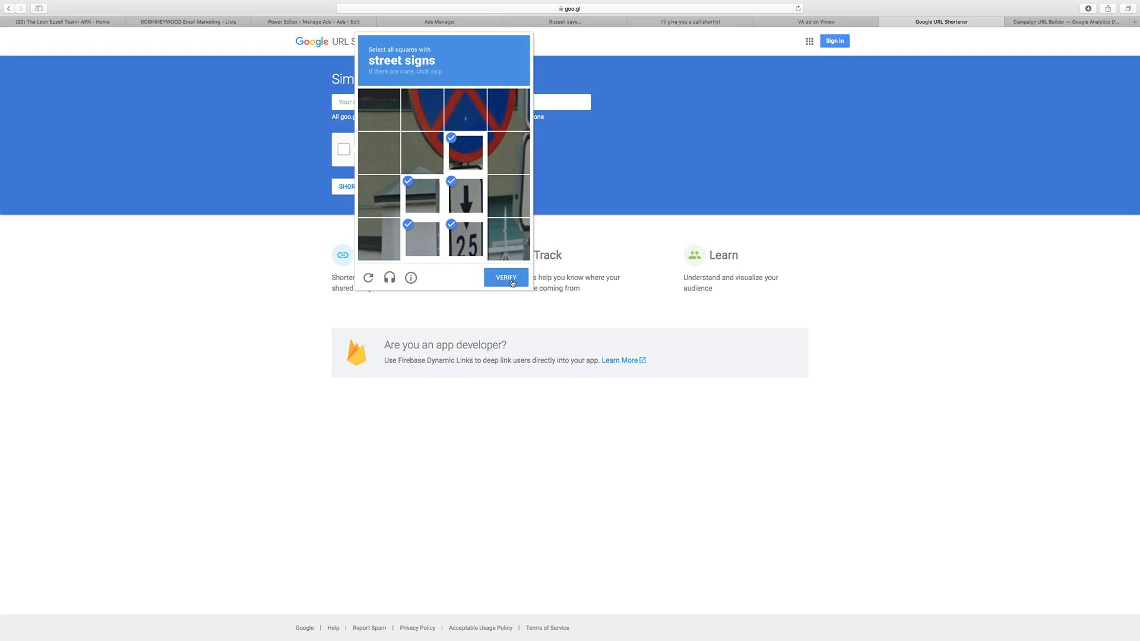
click(518, 110)
click(519, 153)
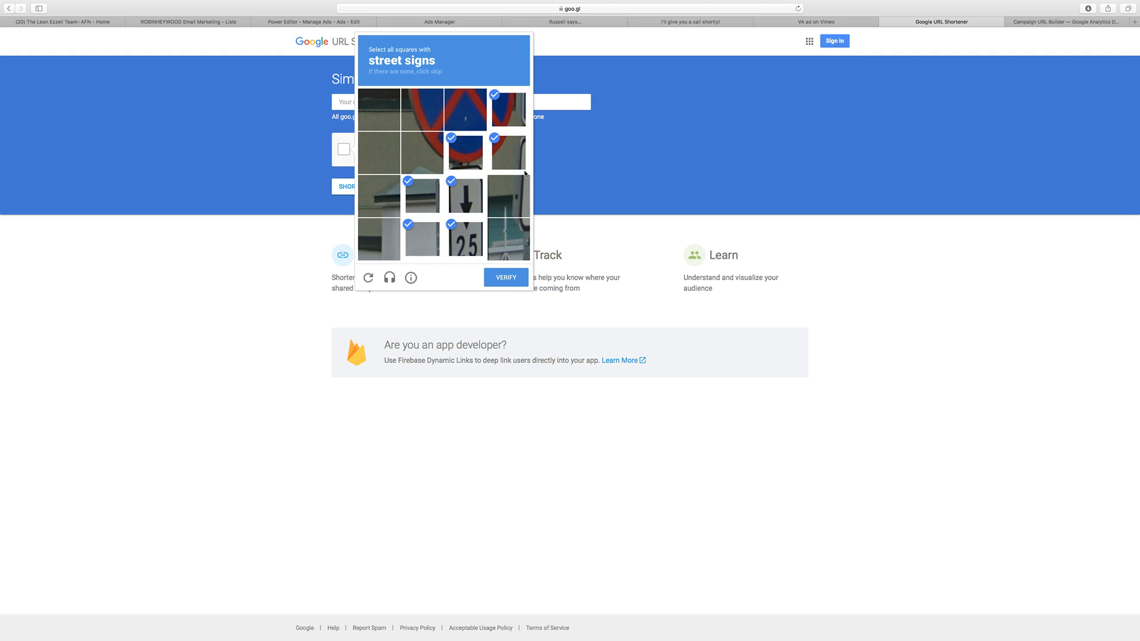
click(521, 197)
click(522, 239)
click(508, 277)
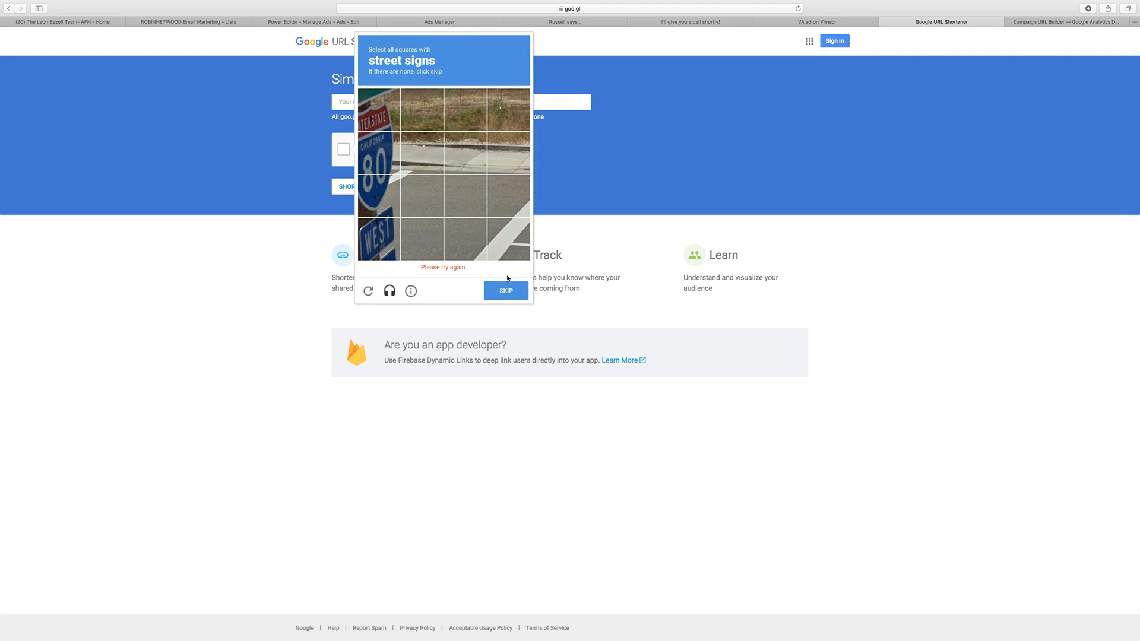
Step: Complete the captcha by selecting and verifying the squares with the interstate signs, then those with the blue and green signs
click(375, 136)
click(378, 110)
click(380, 196)
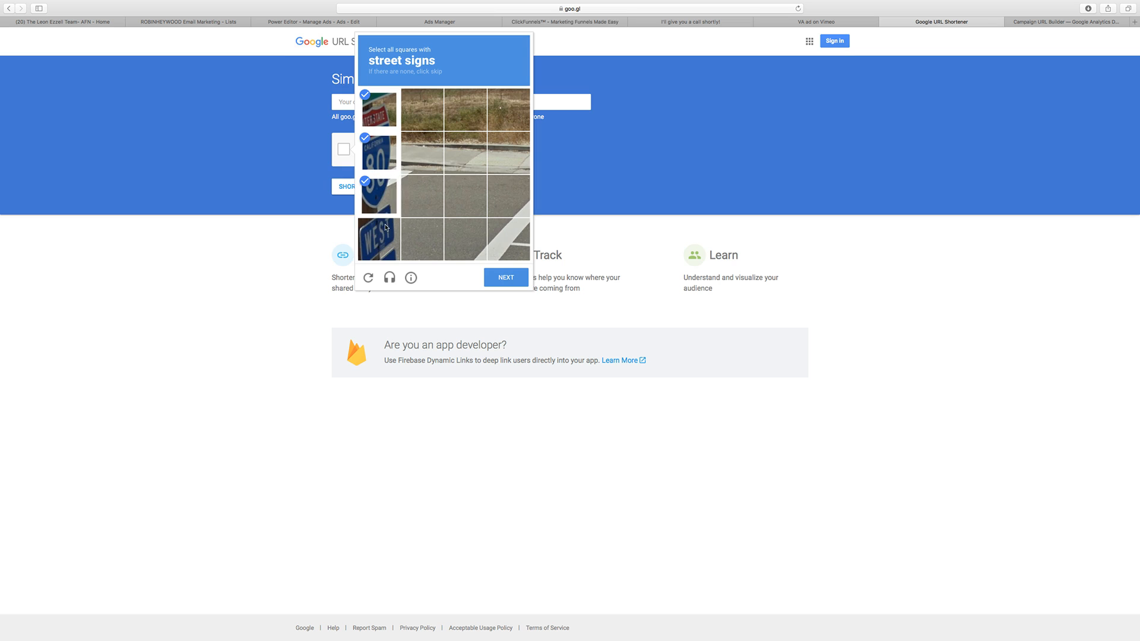
click(381, 238)
click(508, 282)
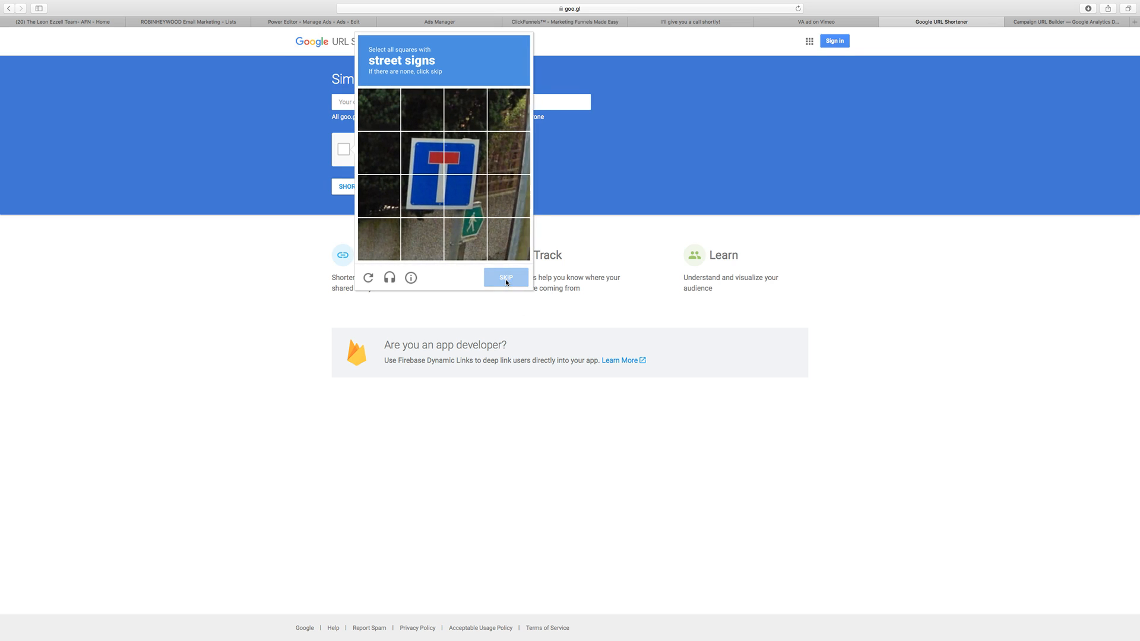
click(473, 167)
click(422, 153)
click(423, 196)
click(465, 196)
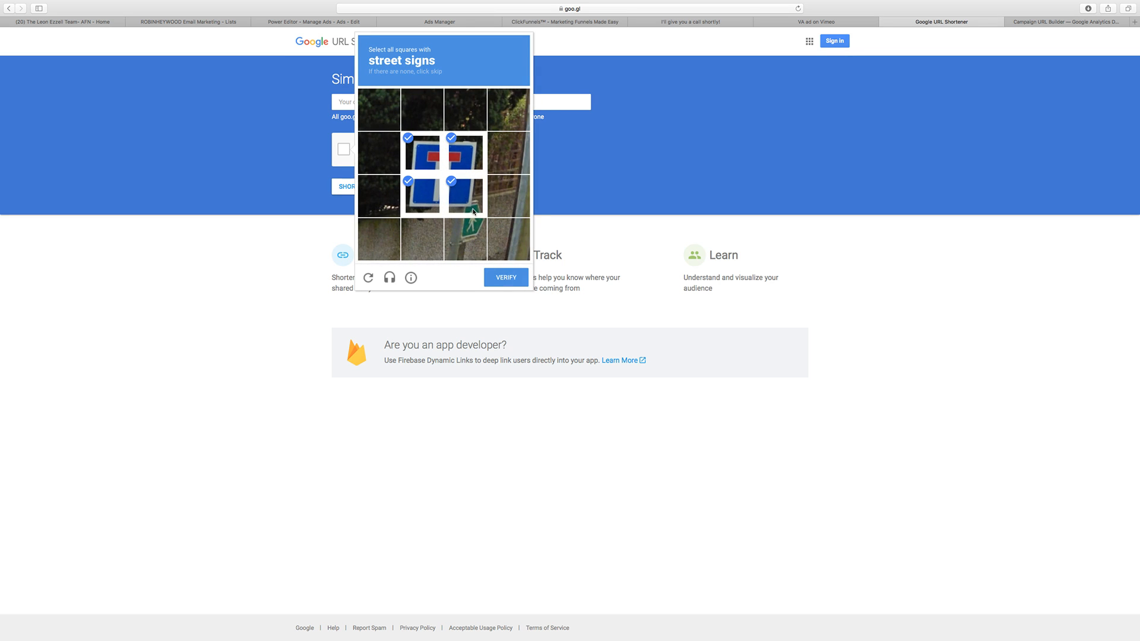
click(465, 239)
click(508, 278)
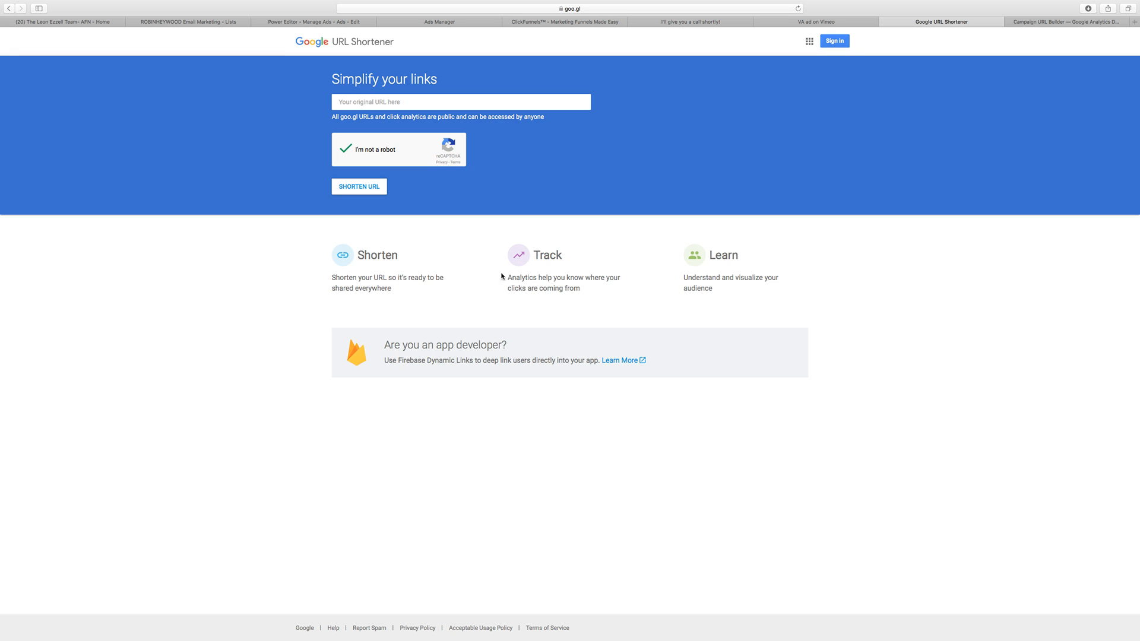
Step: Shorten the copied landing-page URL and copy the resulting short URL
click(378, 102)
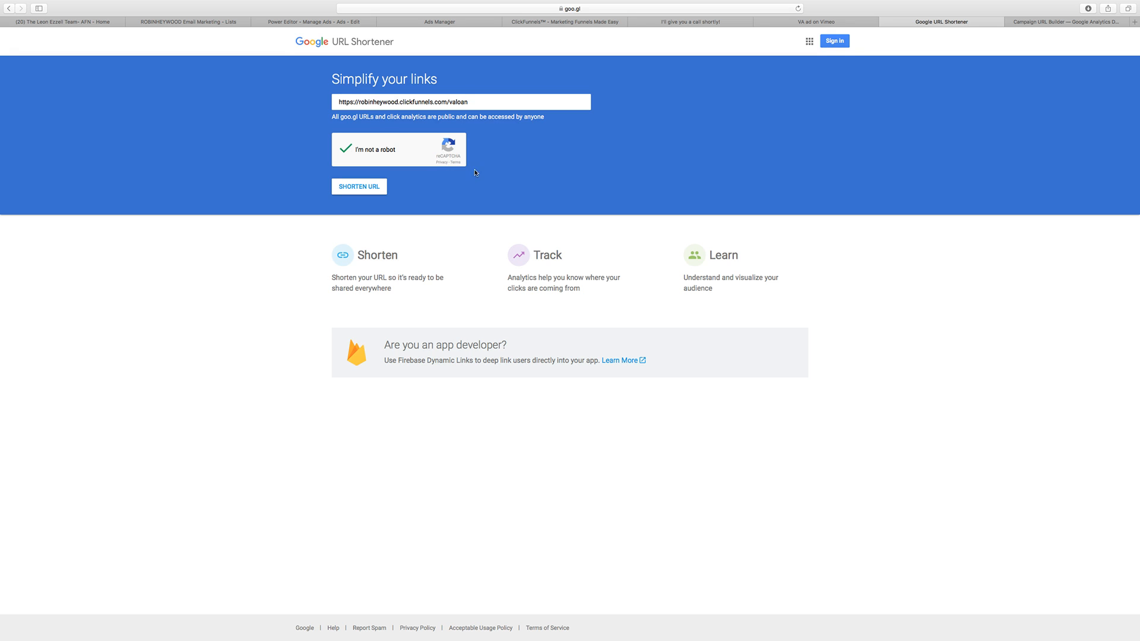
click(366, 191)
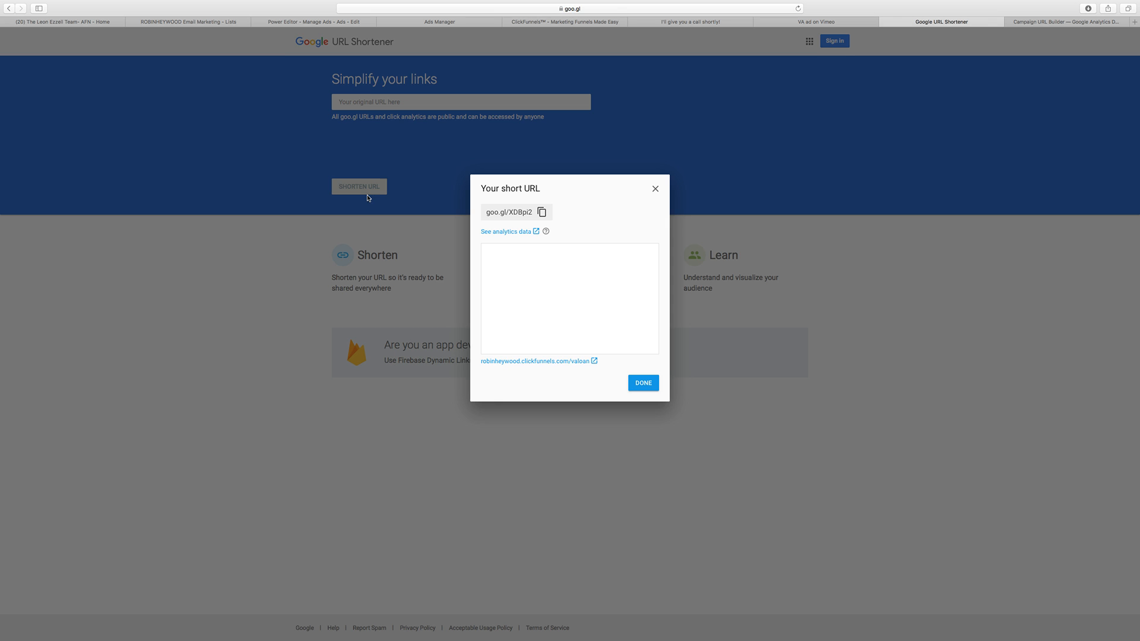
click(542, 212)
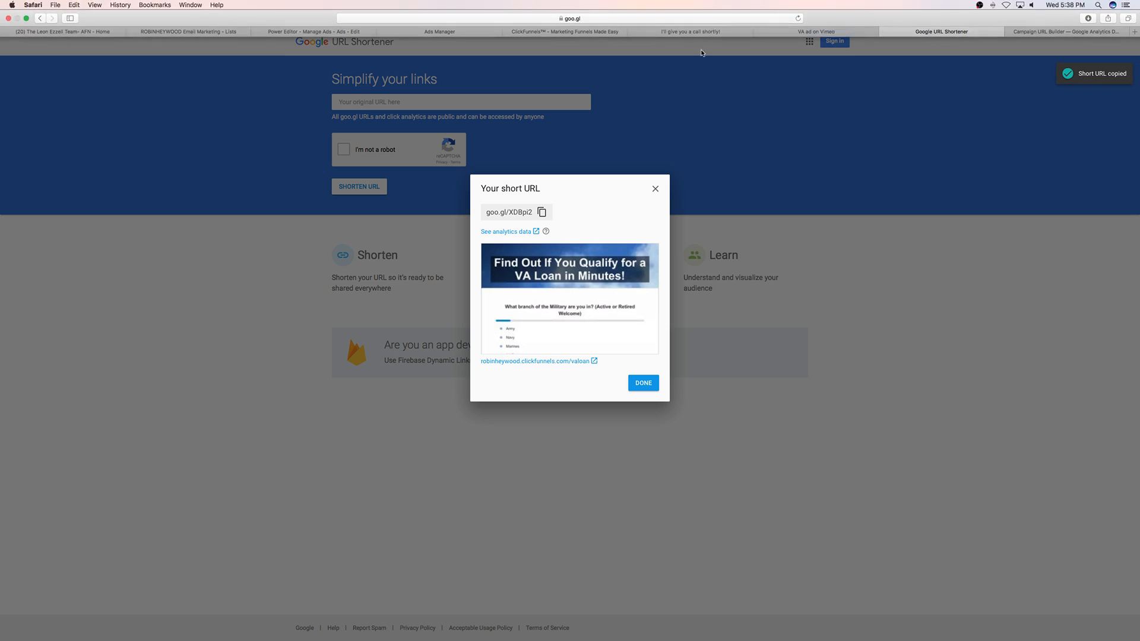
click(433, 22)
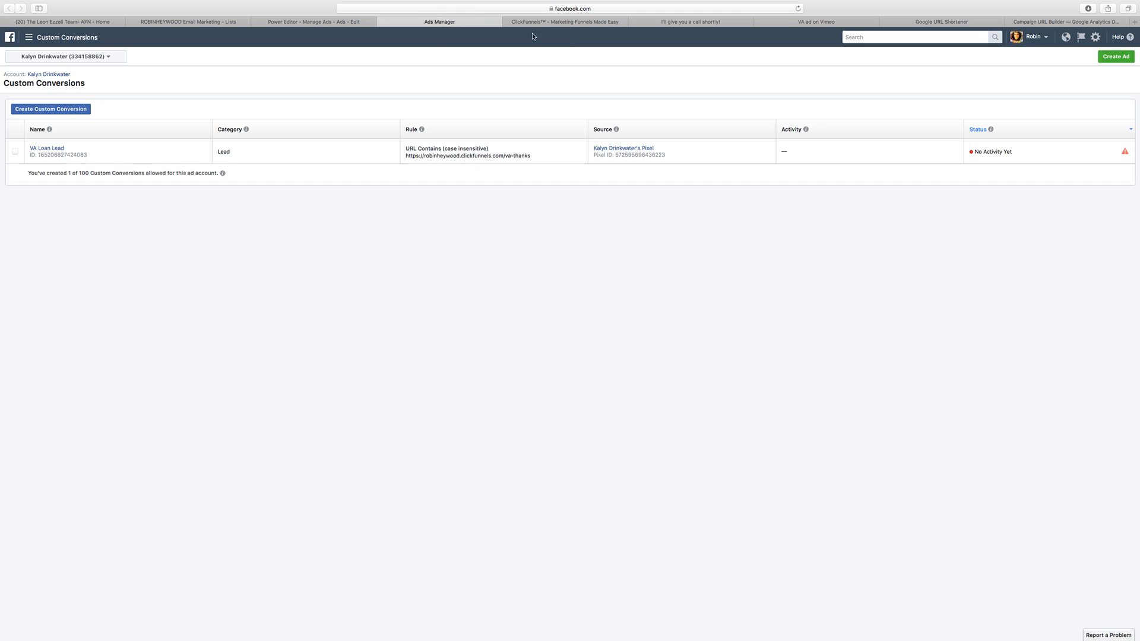
click(537, 22)
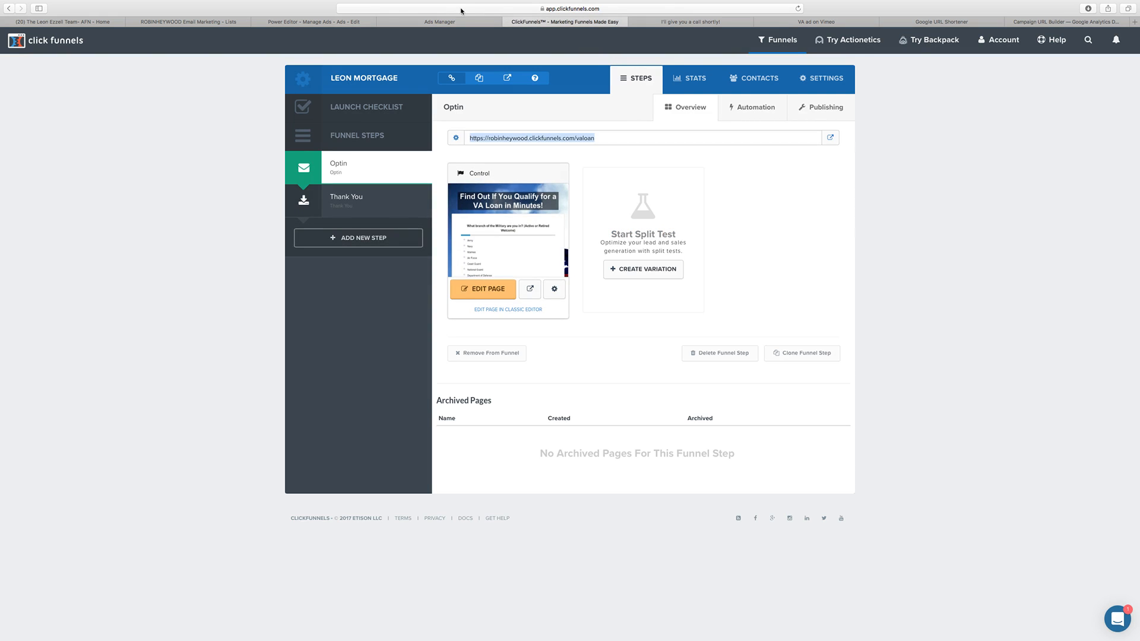
click(325, 22)
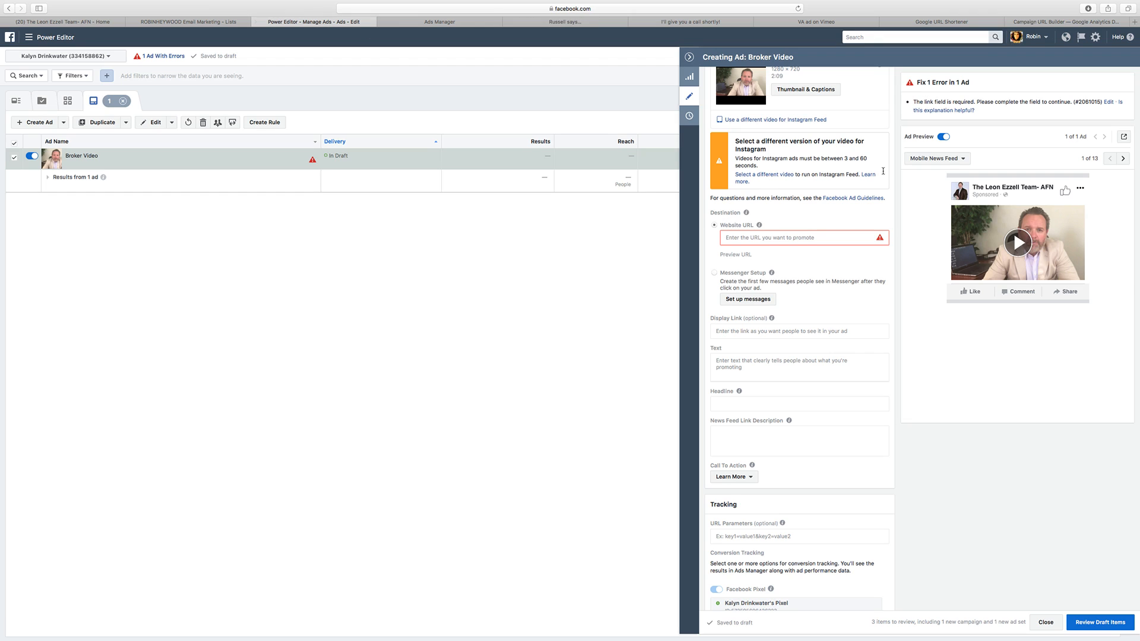
click(740, 238)
key(super+v)
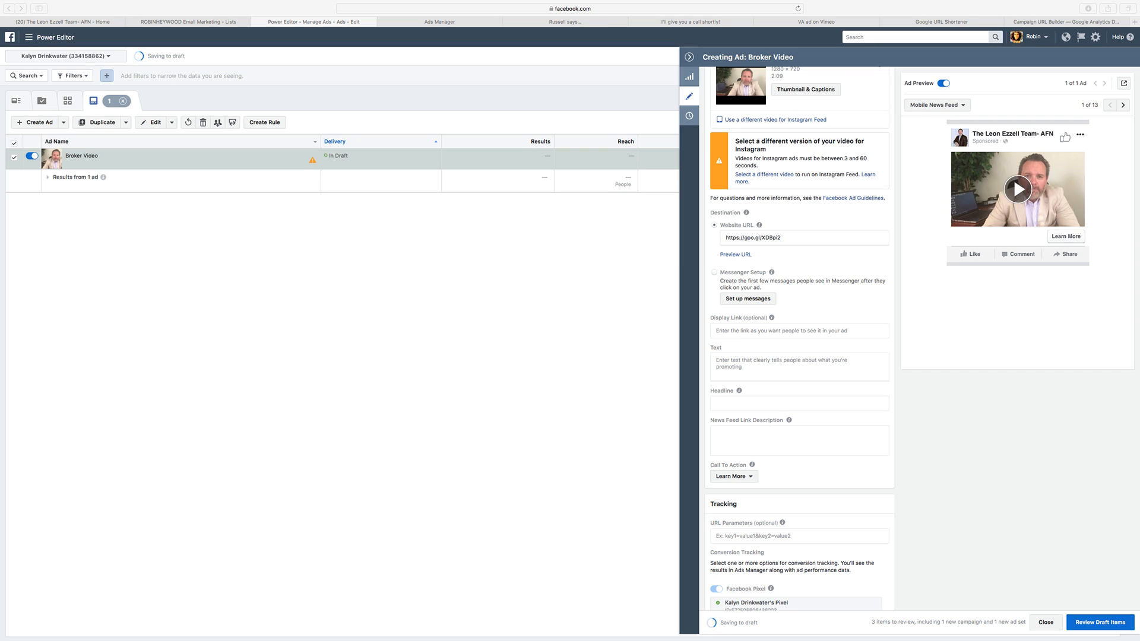
Step: Paste the prepared VA loan copy starting "How do you know if you qualify for a VA Loan?" as the ad's text
scroll(742, 393, down, 2)
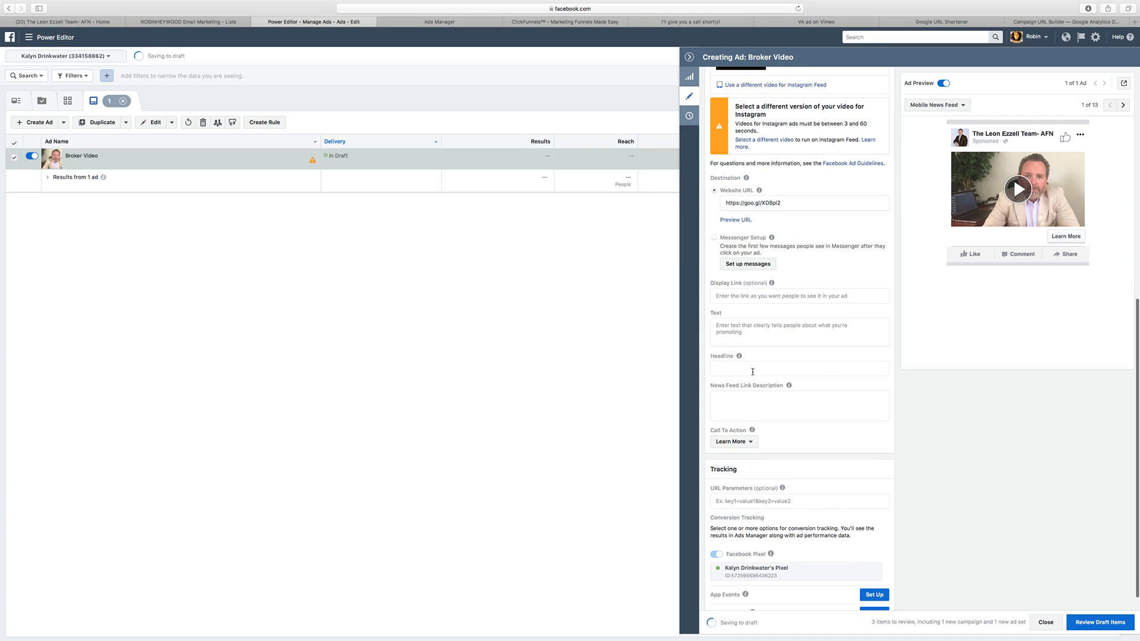
click(751, 332)
scroll(781, 362, down, 4)
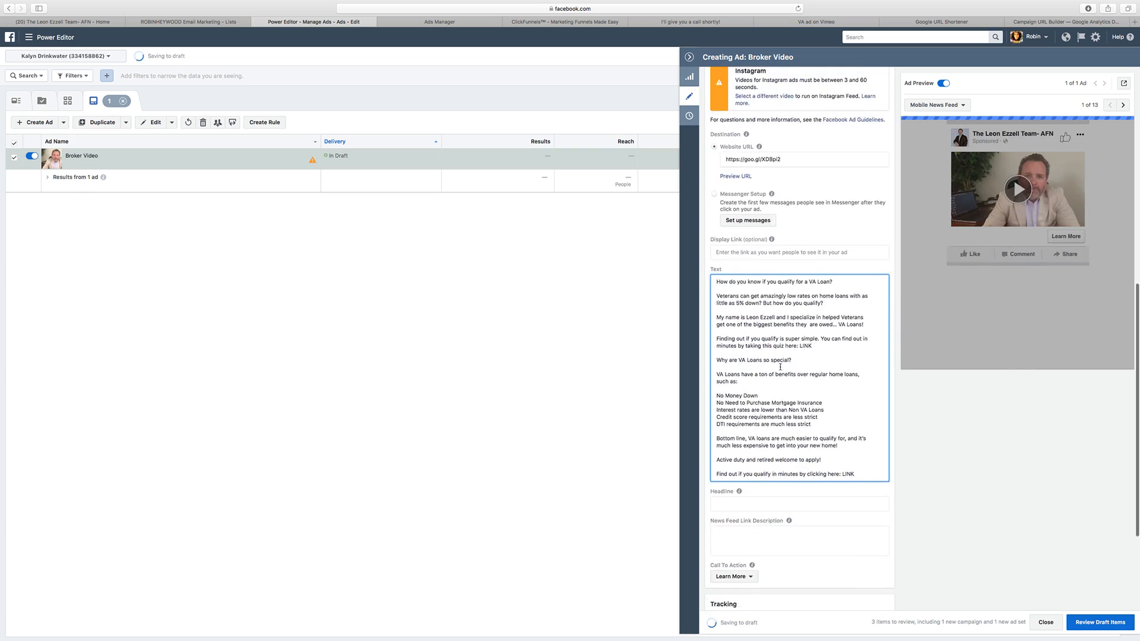
Step: Reword the ad text's second paragraph to offer home loans with "no money down? But how do you know if you qualify?"
scroll(780, 362, down, 2)
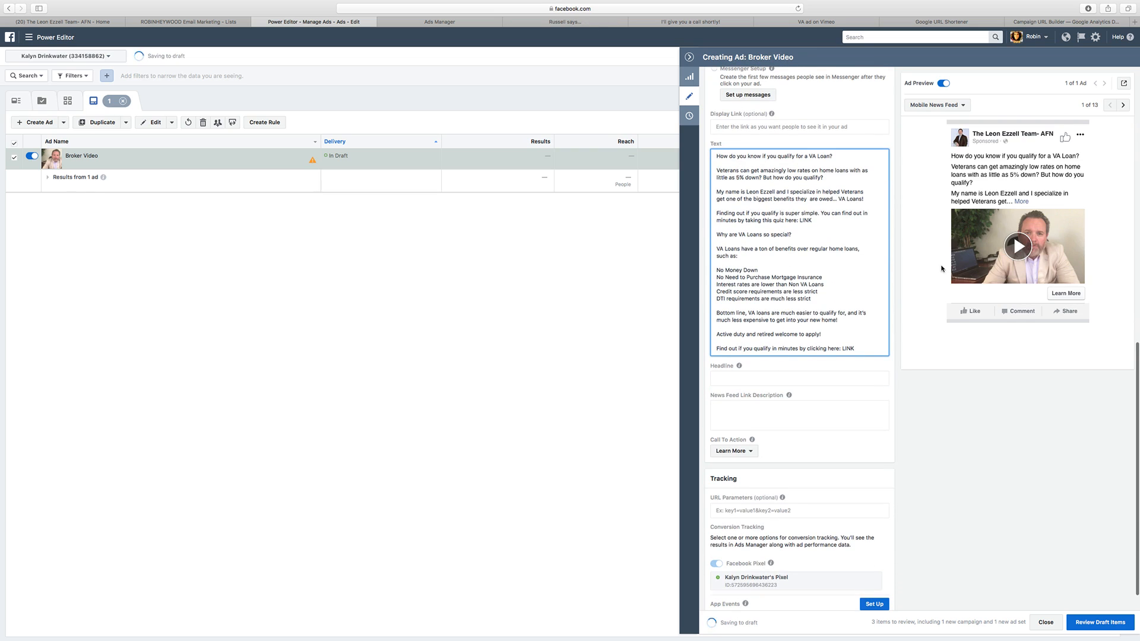
click(1020, 202)
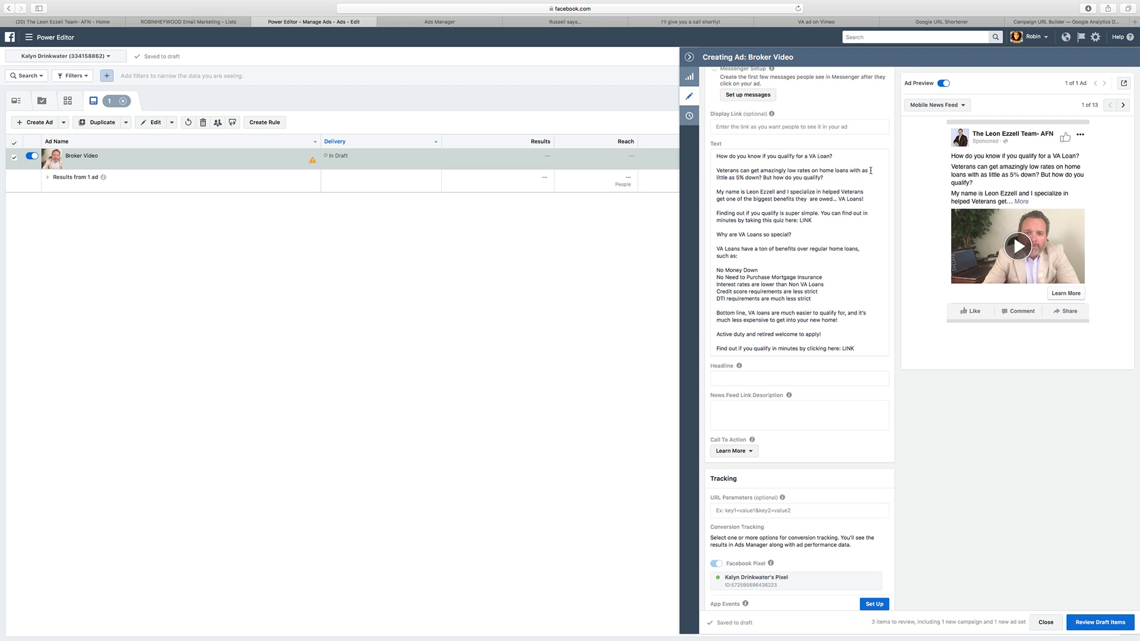
click(846, 176)
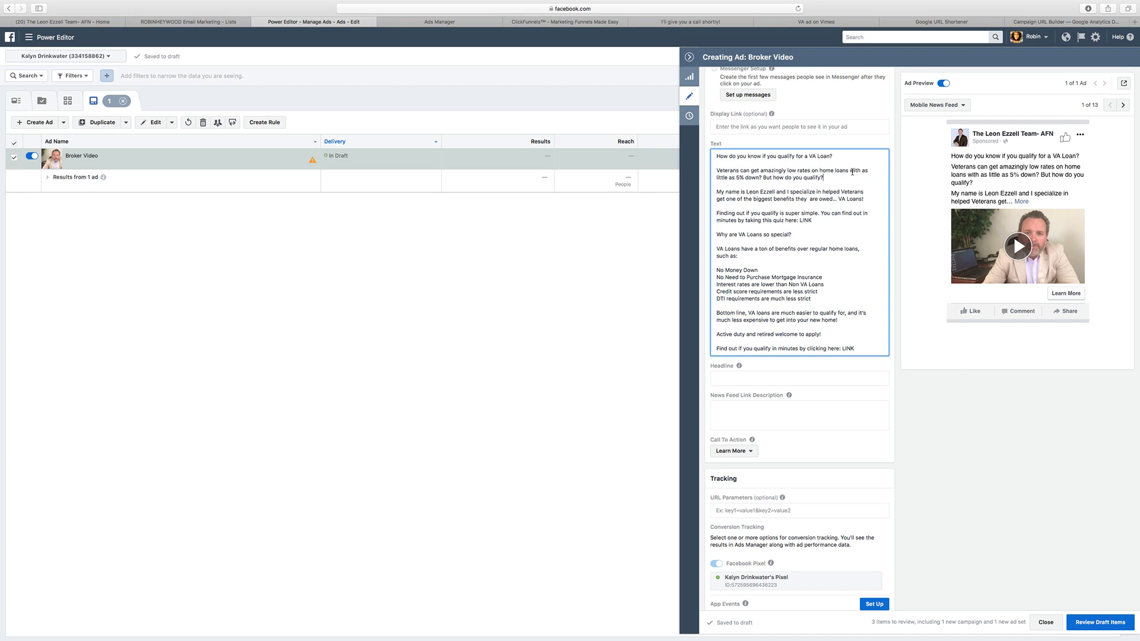
drag(861, 171, 742, 176)
text(no money)
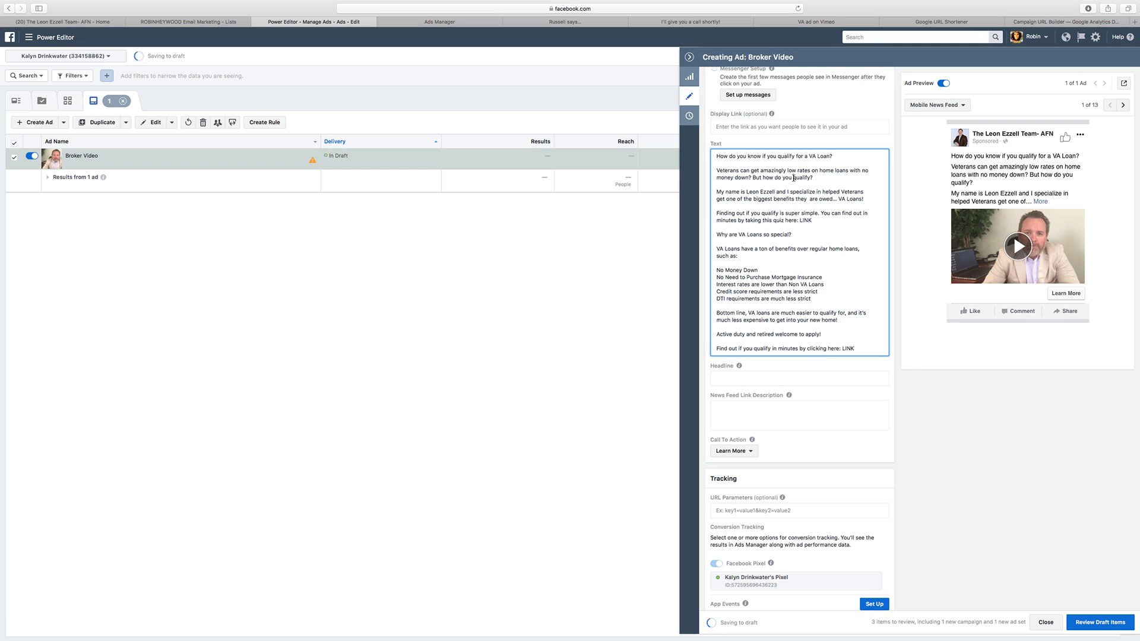
text(know if you)
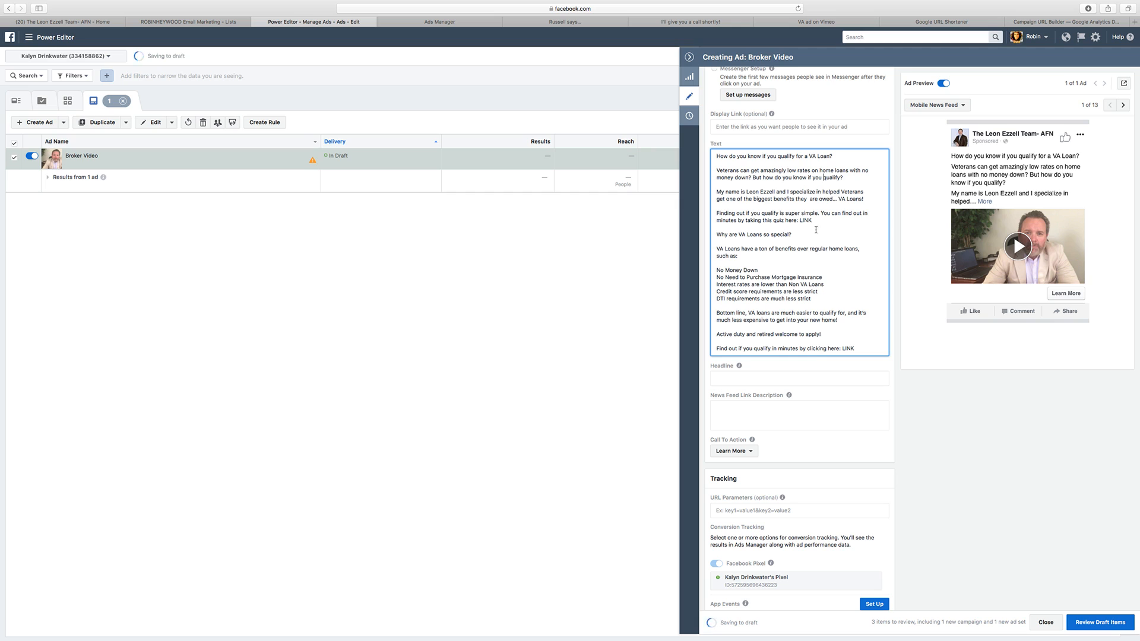
Step: Correct "helped" to "helping" in the ad text's introduction and remove the extra space before "are owed"
click(839, 192)
key(BackSpace)
key(BackSpace)
text(ing)
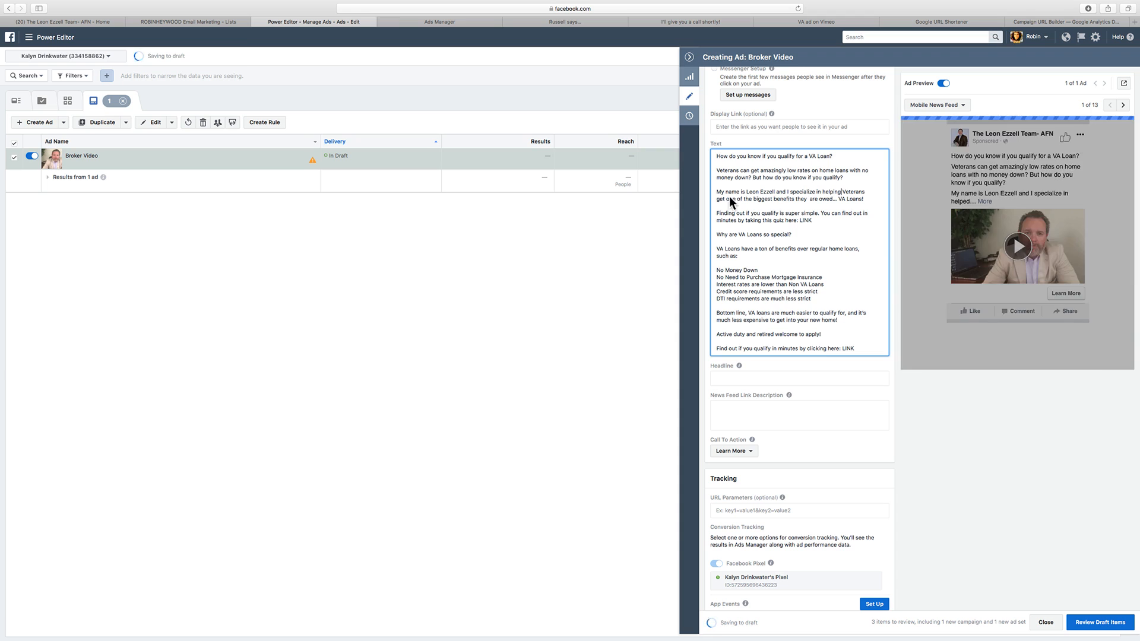
click(811, 202)
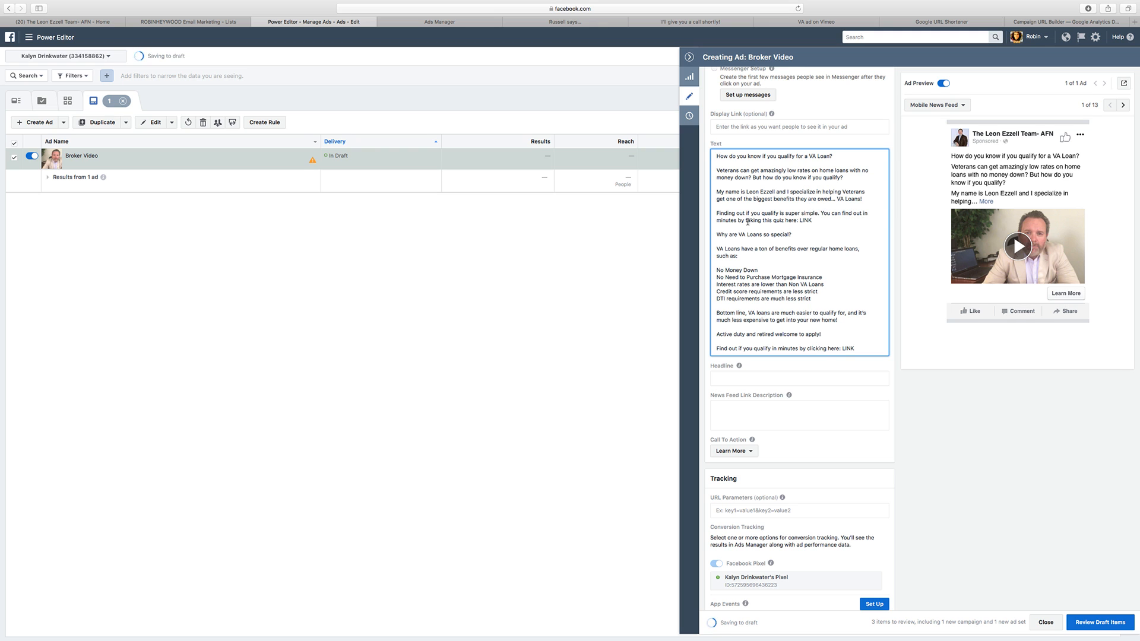
scroll(772, 226, up, 4)
drag(783, 147, 708, 141)
key(super+c)
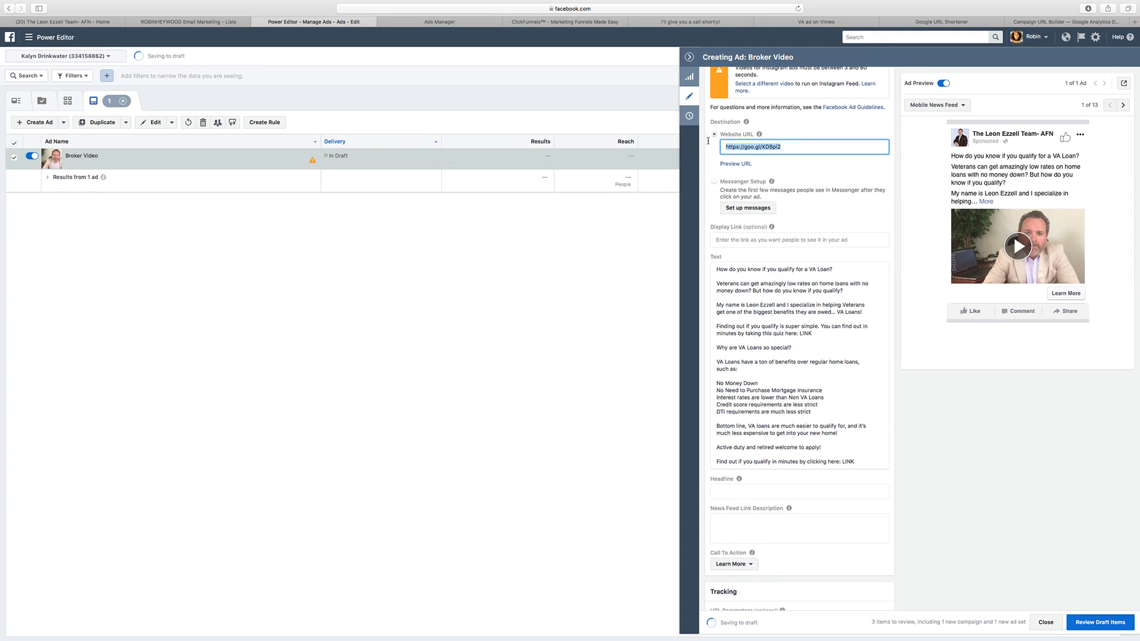
scroll(829, 286, down, 2)
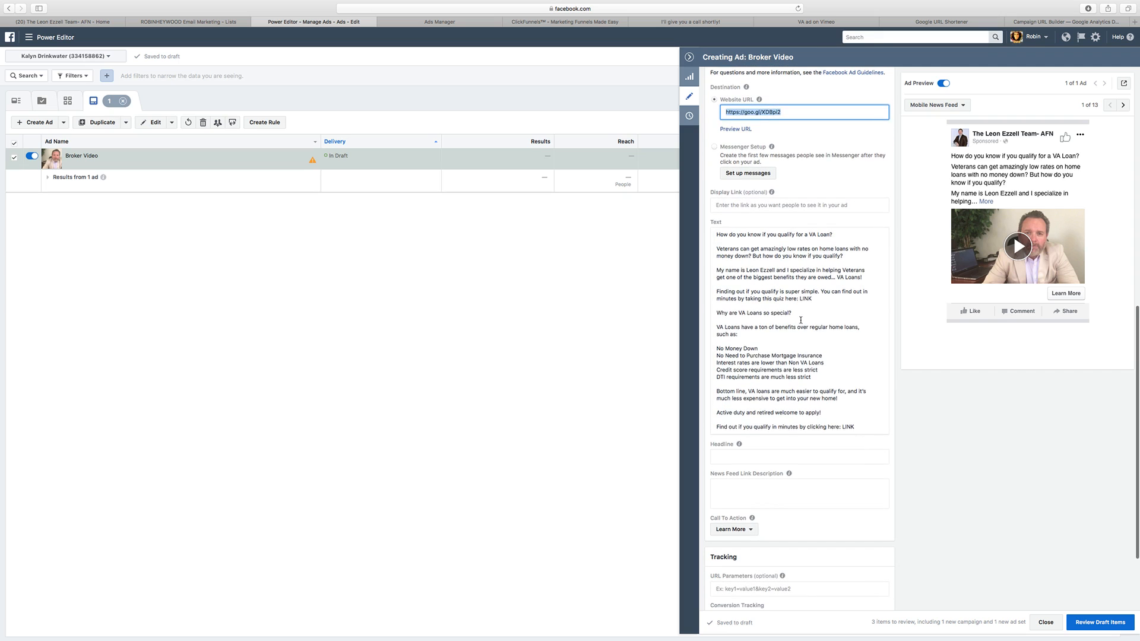
click(799, 298)
drag(800, 298, 815, 298)
key(super+v)
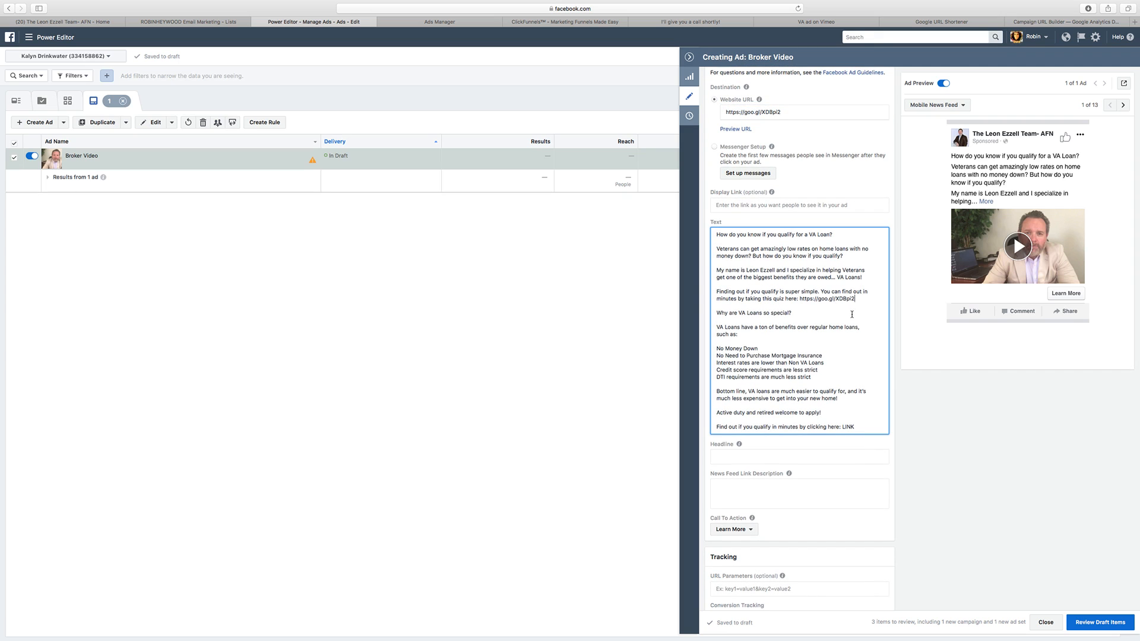
Step: Put an asterisk bullet before each of the five VA loan benefits, from "No Money Down" to "DTI requirements are much less strict"
scroll(771, 291, down, 2)
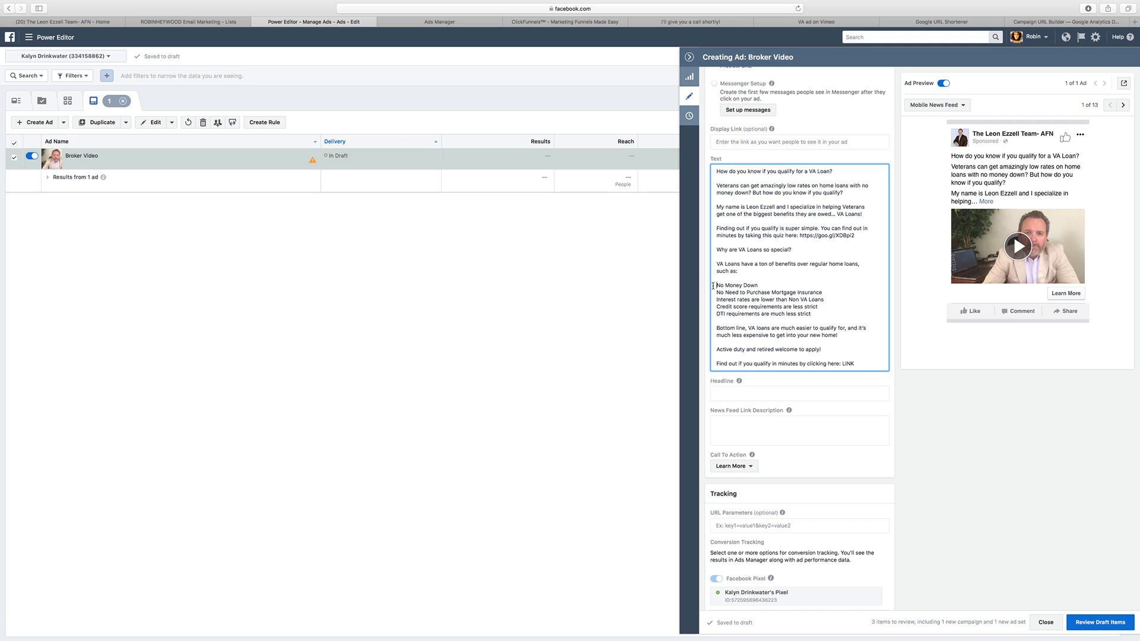
click(712, 286)
text(*)
click(716, 292)
text(*)
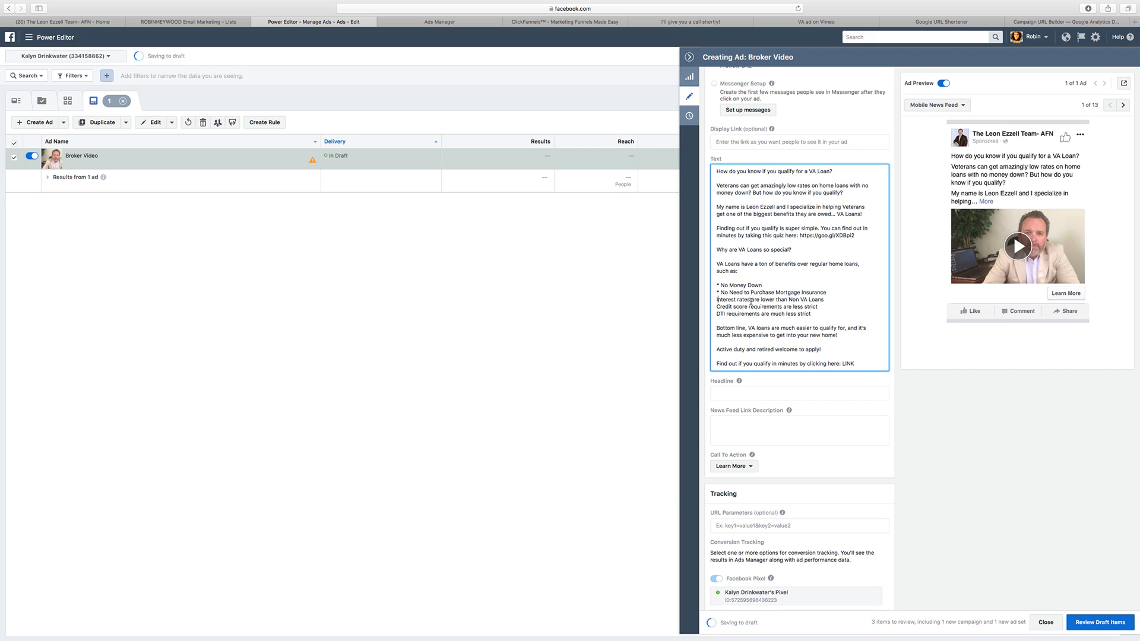
click(717, 299)
text(*)
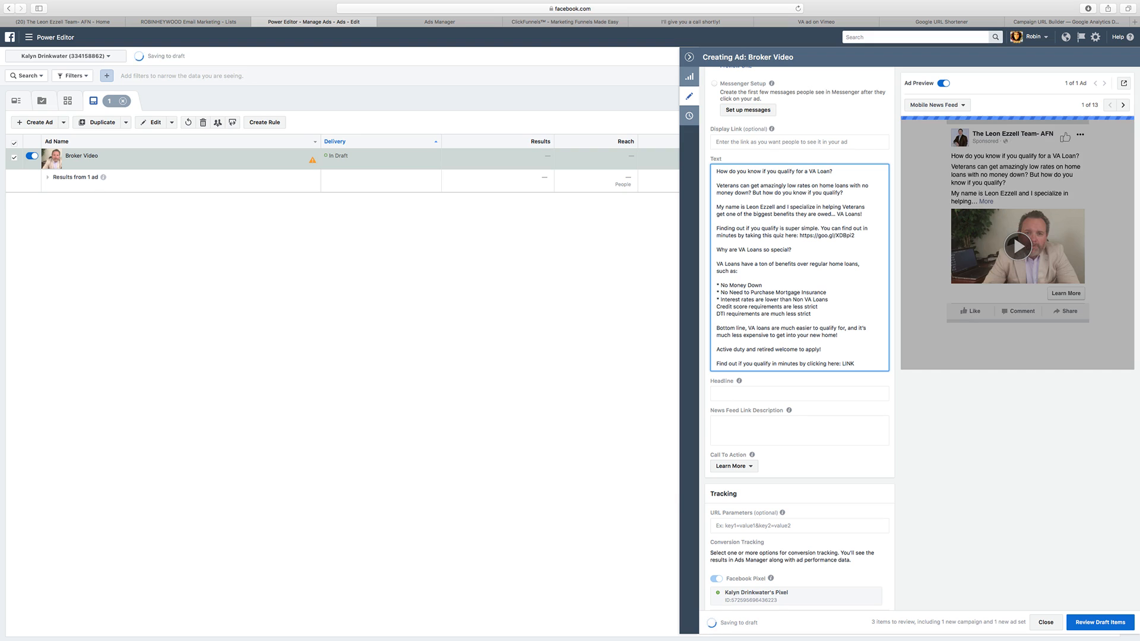
click(717, 306)
text(*)
click(717, 314)
text(*)
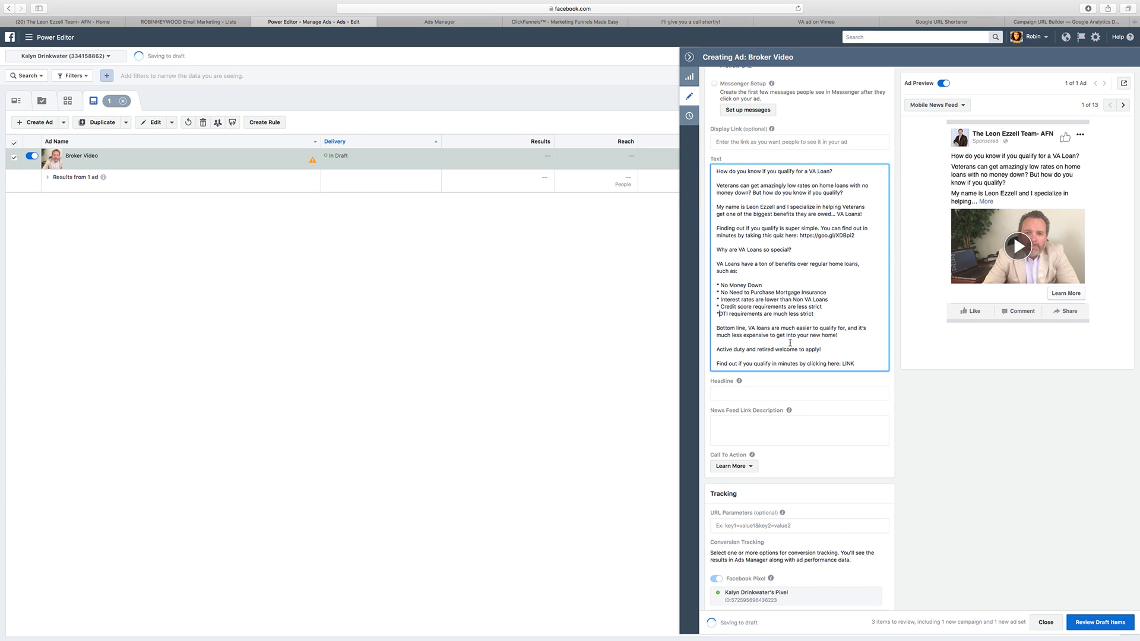
scroll(785, 327, down, 1)
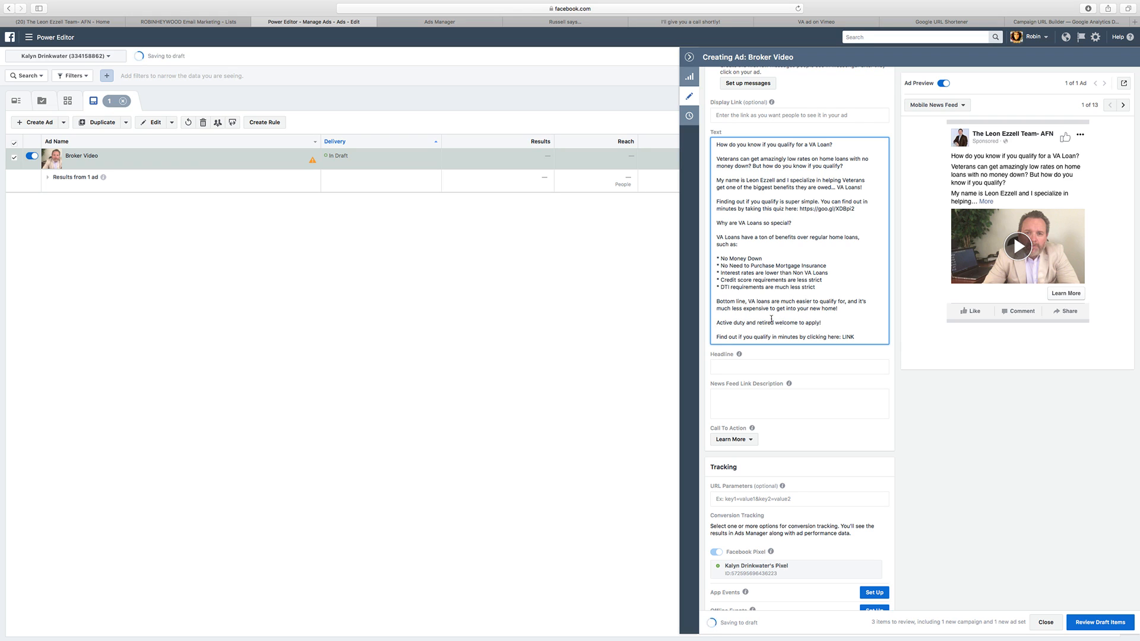
drag(842, 340, 858, 338)
text(https://goo.gl/XDBpi2)
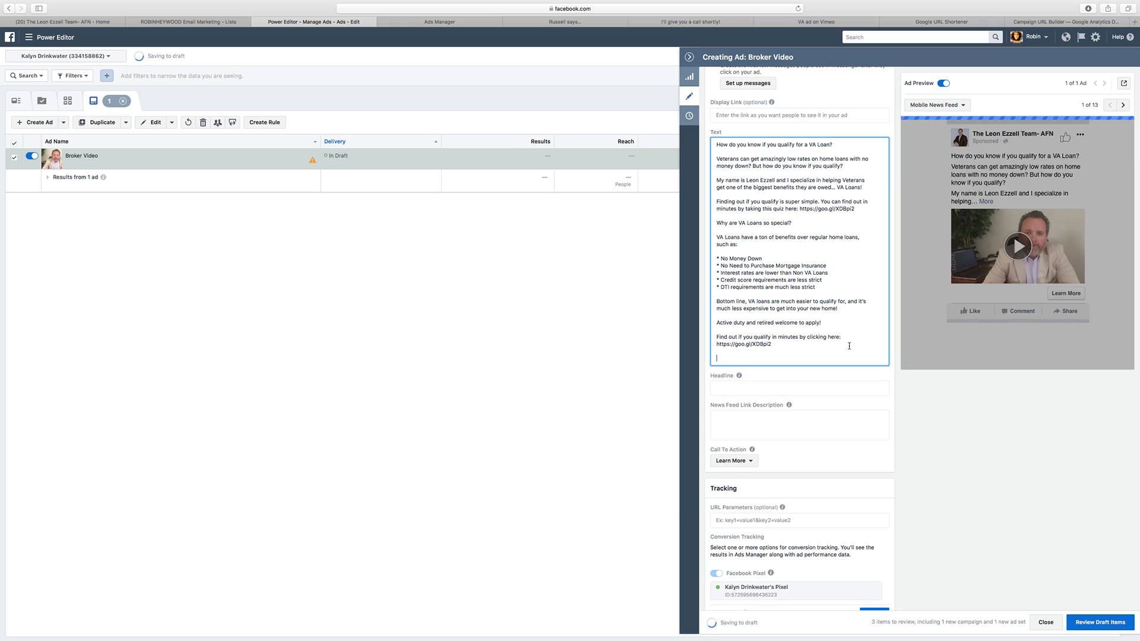
text(Leo)
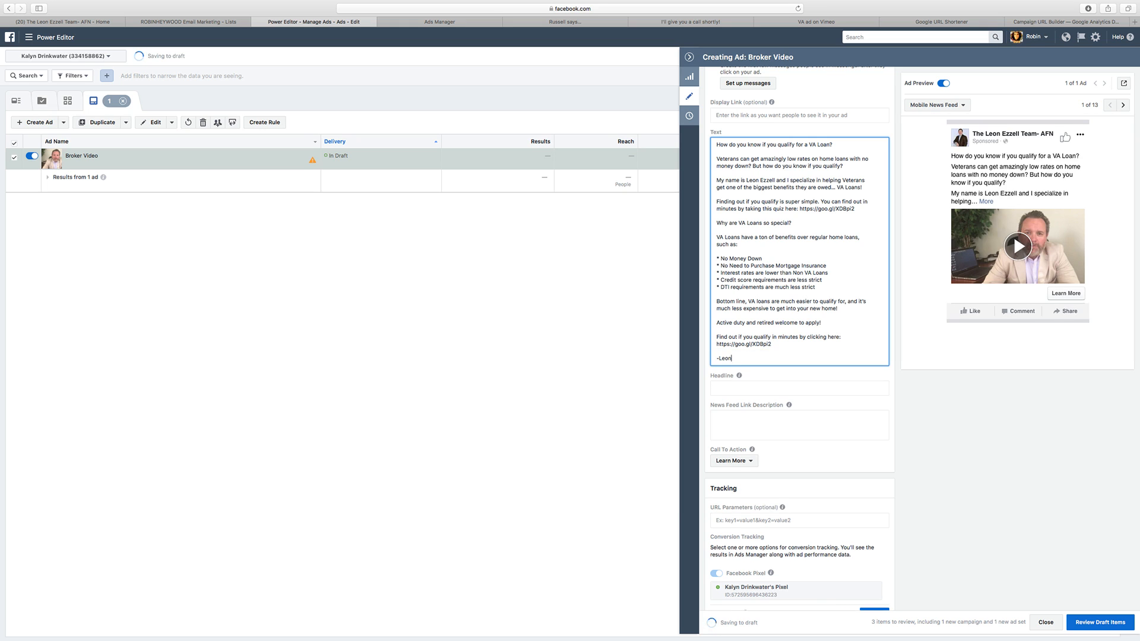
text(n)
Step: Enter the ad headline "Find Out if You Qualify for a VA Loan in Minutes"
scroll(774, 311, down, 1)
click(759, 346)
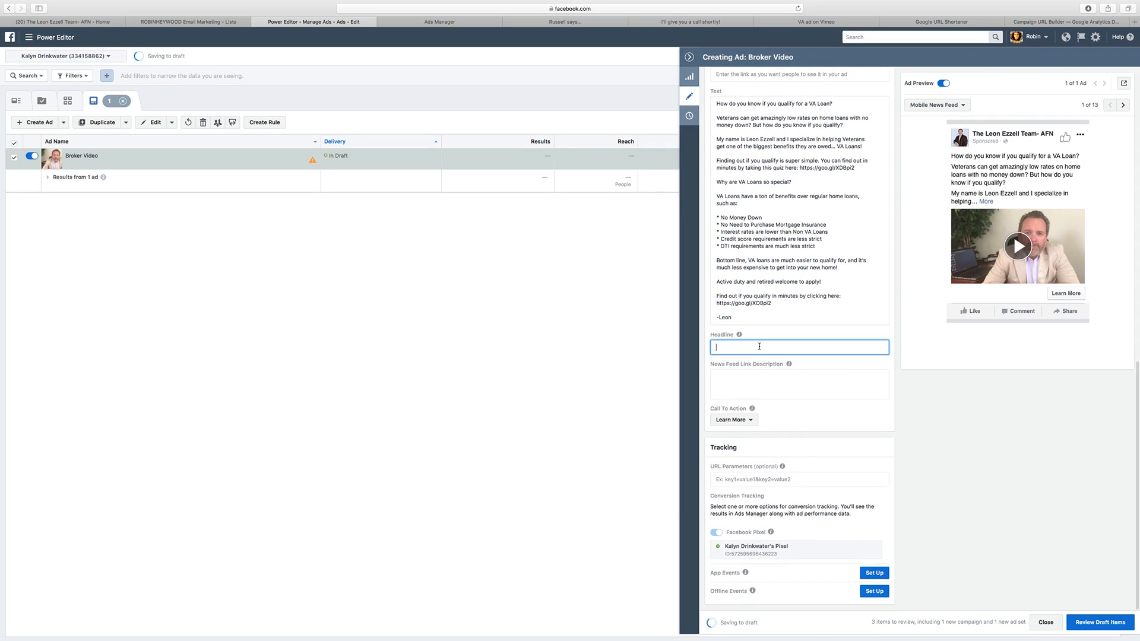
text(Fin Out )
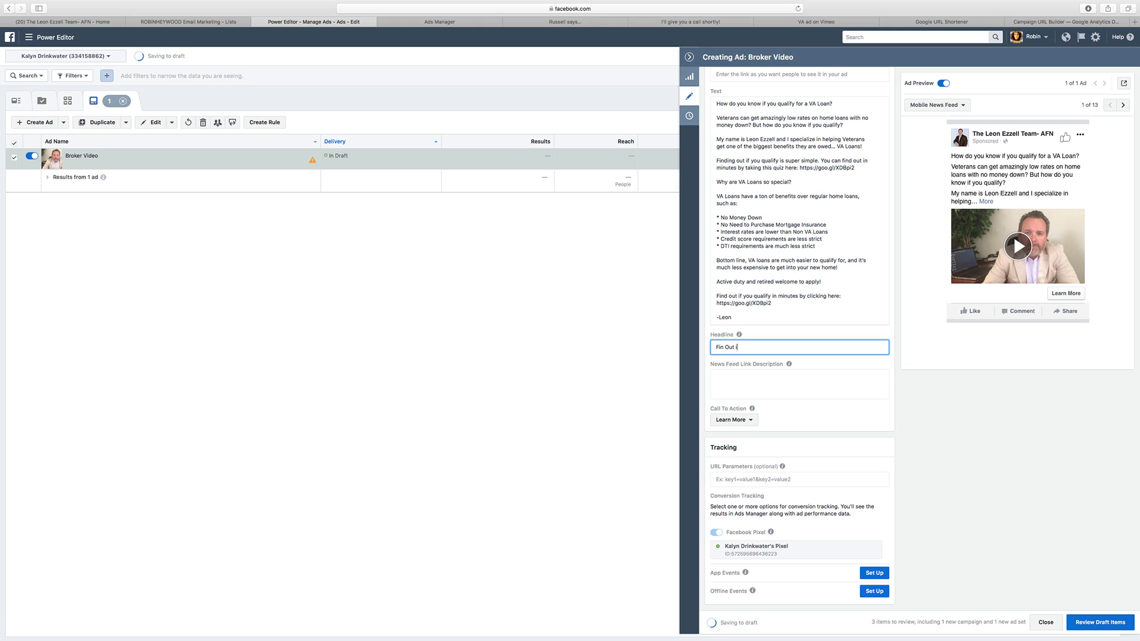
text(if You Qualify for a VA Loan in Minu)
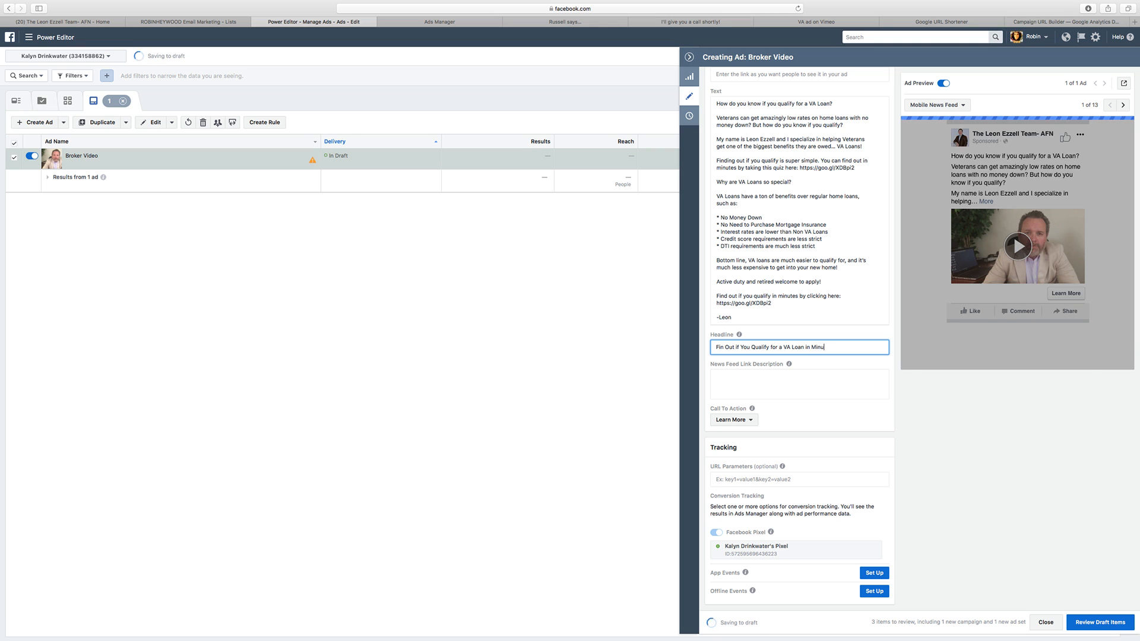
text(tes)
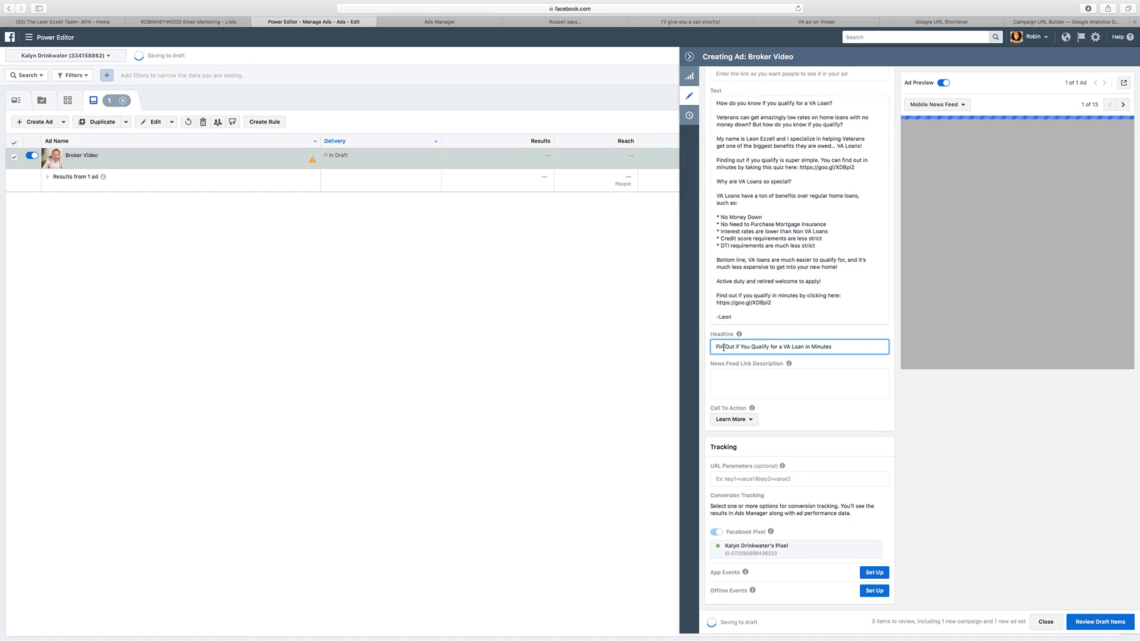
click(724, 348)
key(BackSpace)
text(d)
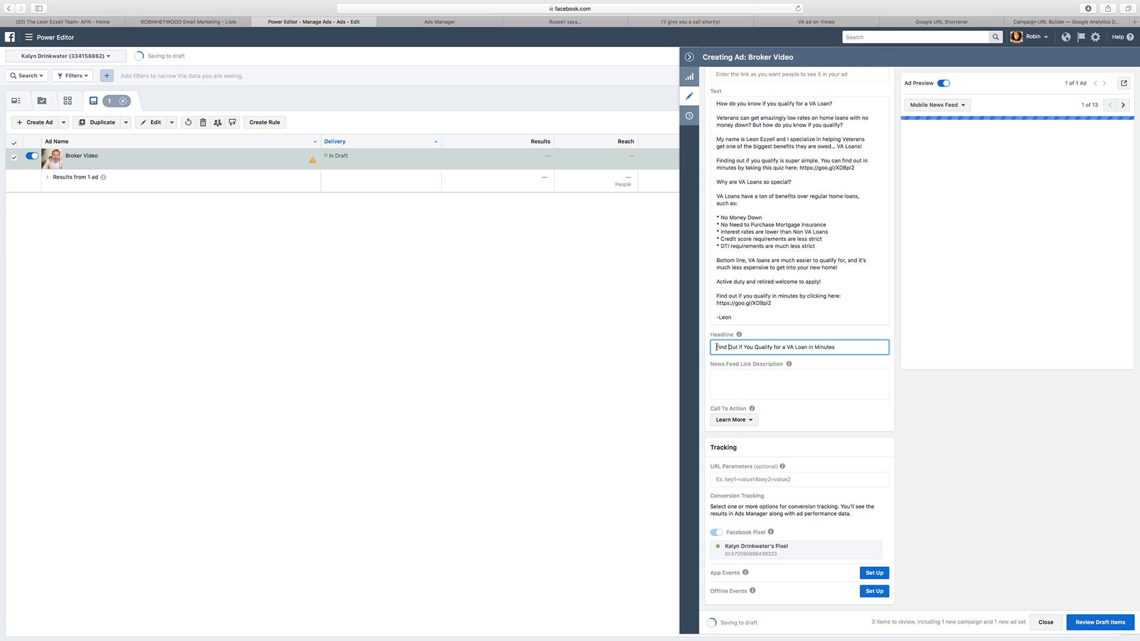
Step: Extend the headline to read "Click Here to Find Out if You Qualify for a VA Loan in Minutes!"
click(716, 348)
text(Click Here to)
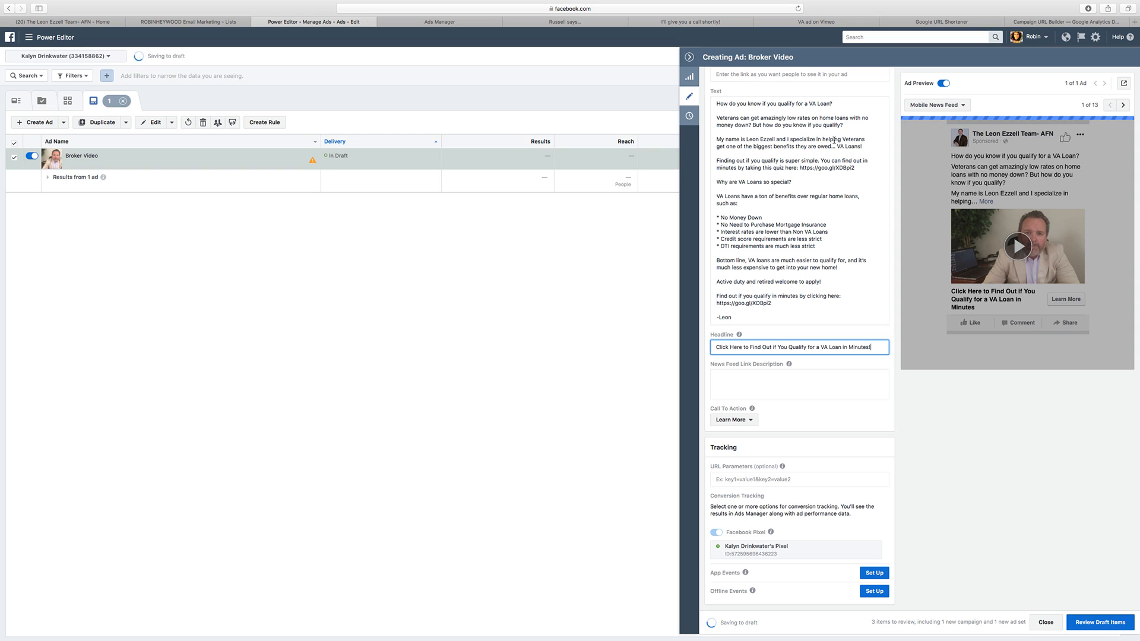
Step: Copy the "Veterans can get amazingly low rates" paragraph from the ad text into the News Feed Link Description
drag(847, 126, 717, 119)
key(super+c)
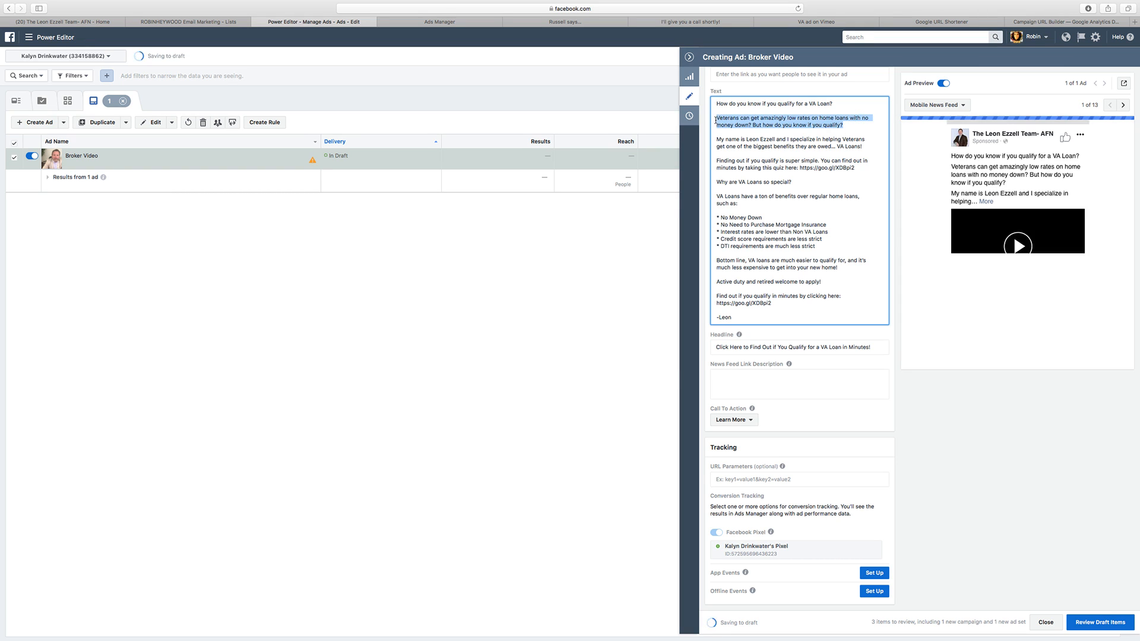
click(749, 385)
key(super+v)
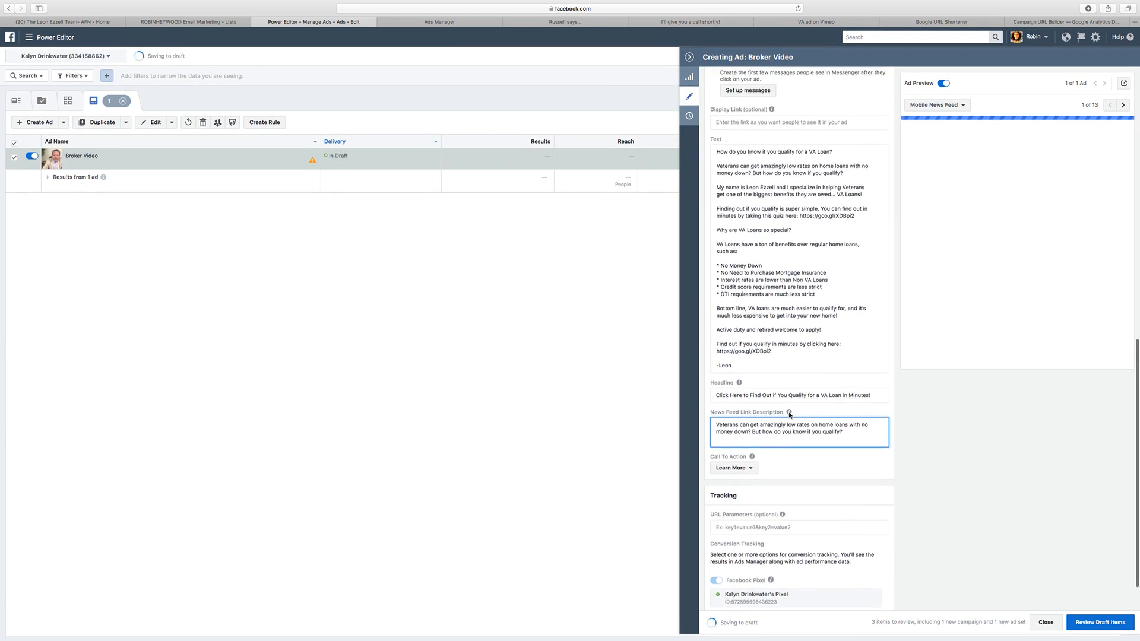
Step: Play the preview video briefly, look over the Broker Video ad's settings, and close the ad editor
click(1016, 248)
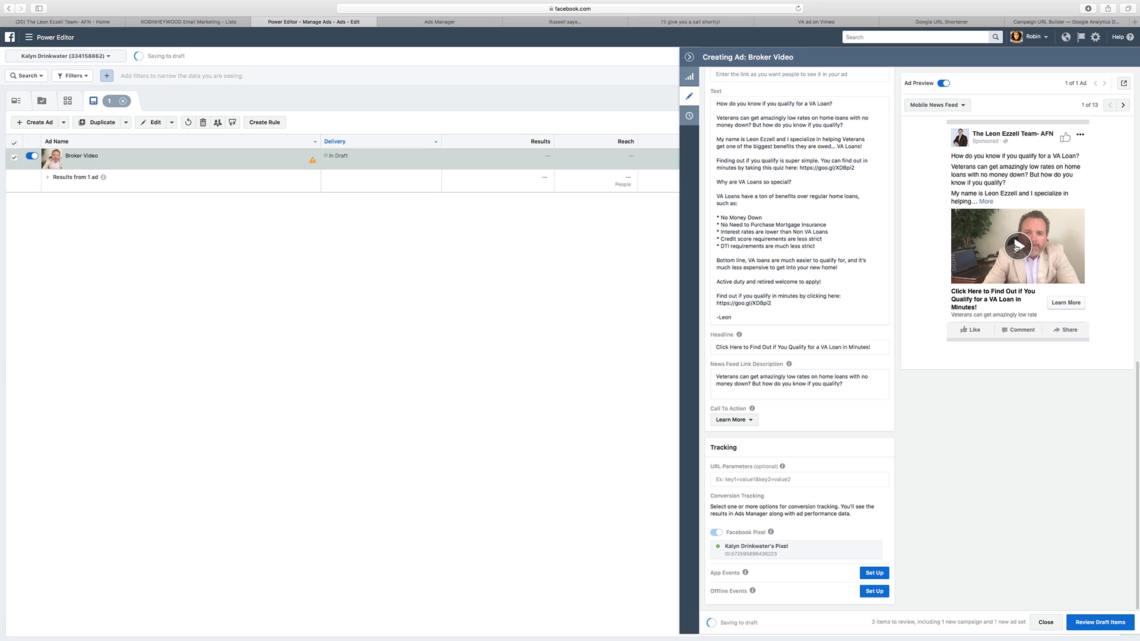
key(XF86AudioRaiseVolume)
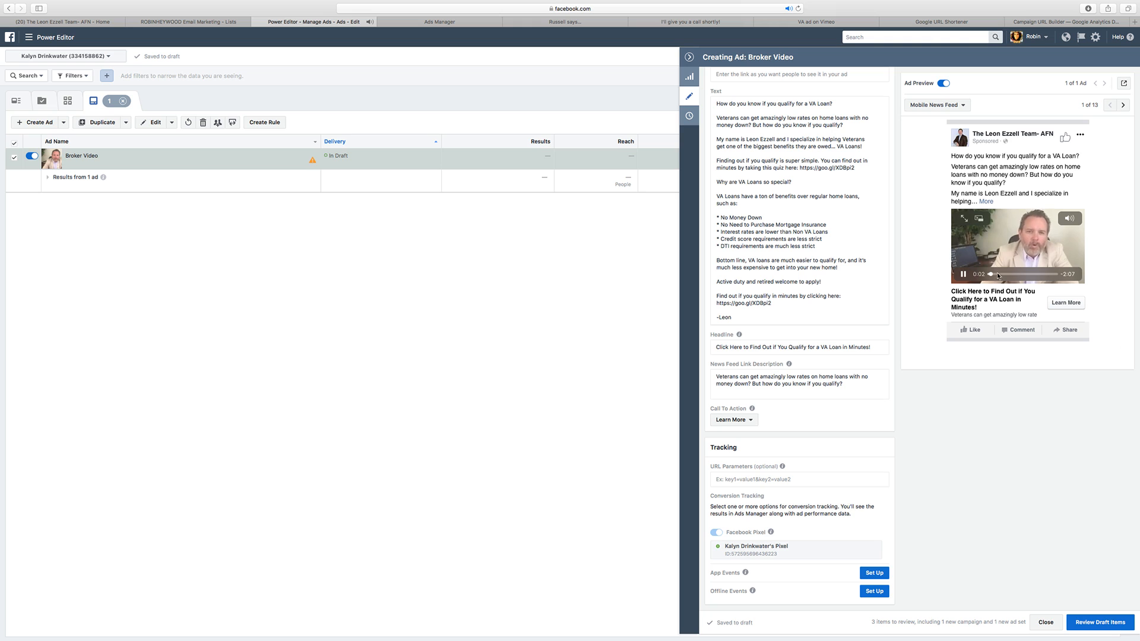
click(963, 274)
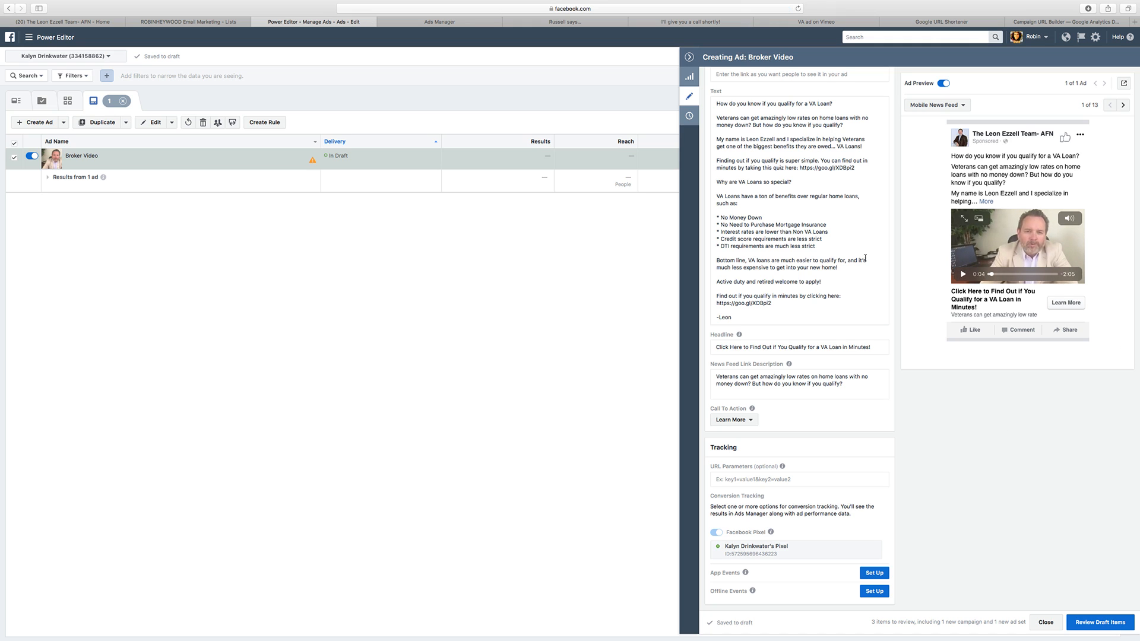
scroll(865, 259, up, 5)
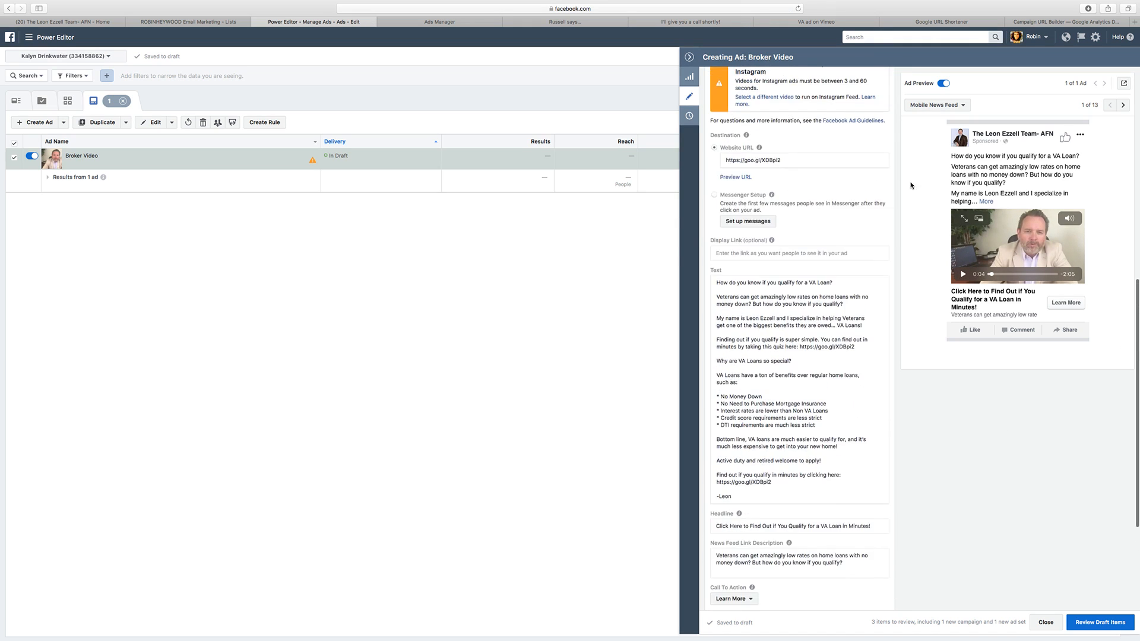
scroll(912, 178, down, 3)
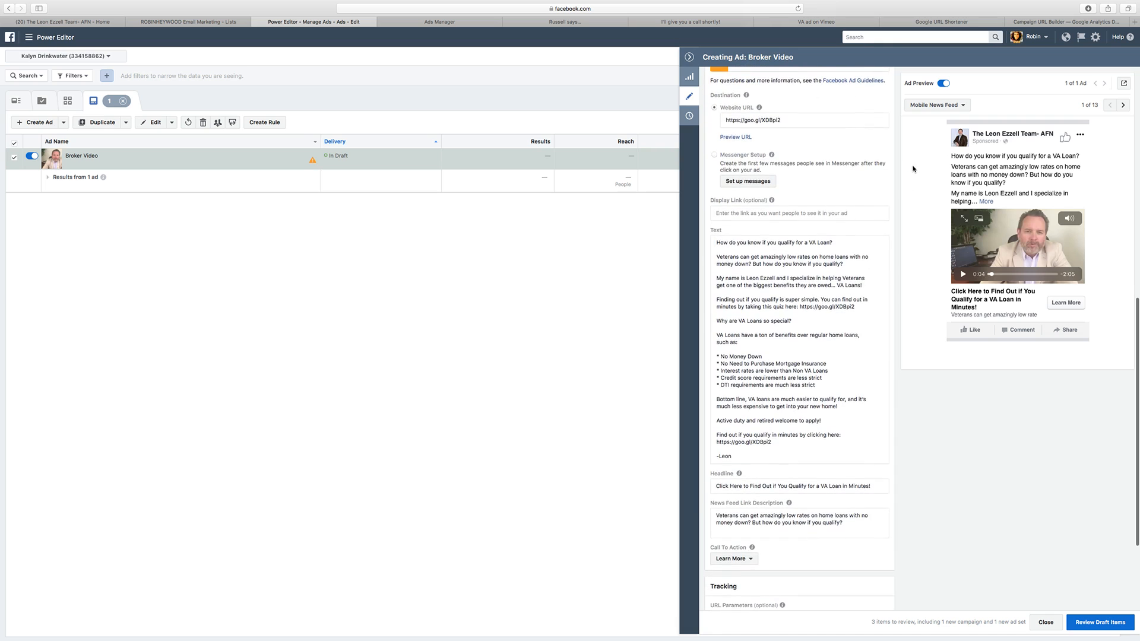
scroll(912, 169, up, 2)
scroll(813, 307, down, 5)
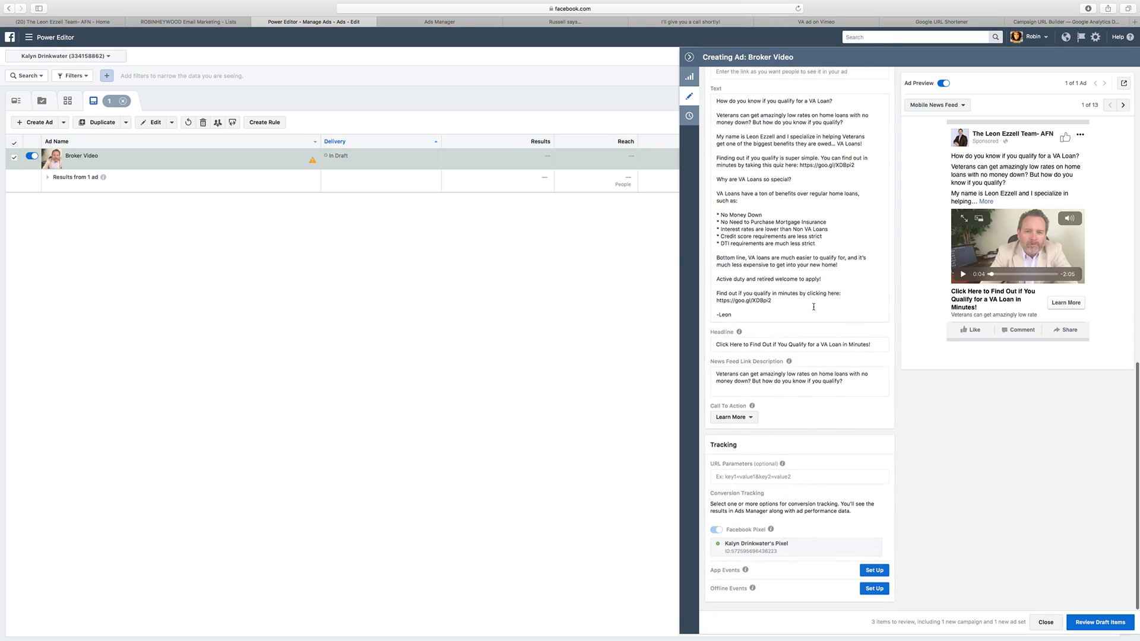
click(689, 57)
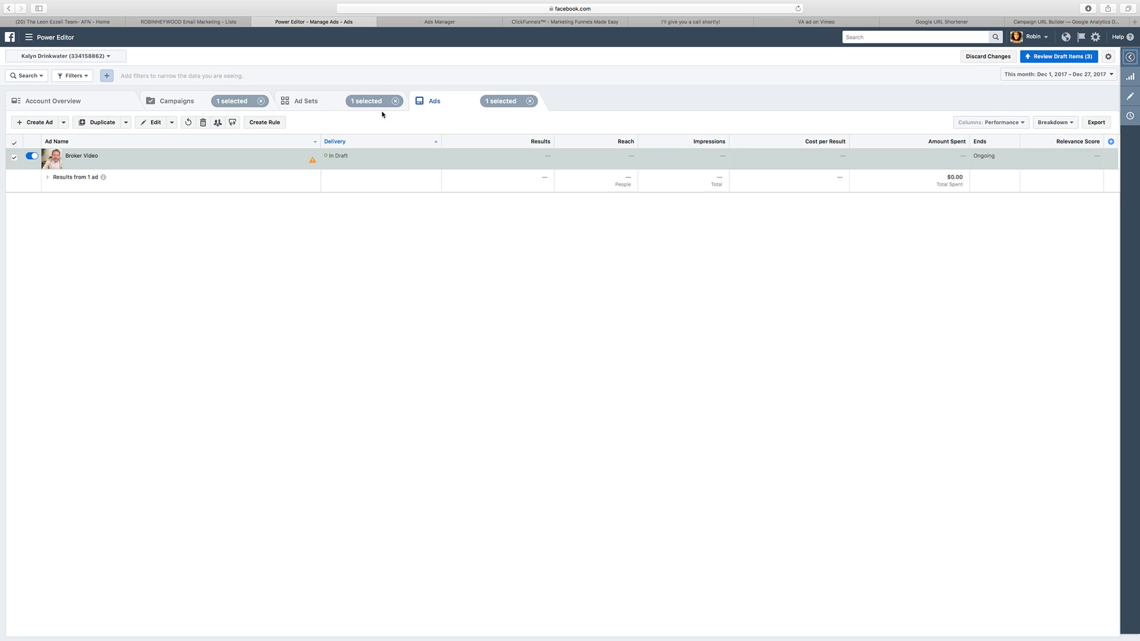
Step: Review the Male 30+ ad set's budget, audience, placement and optimization settings, and close its editor
click(343, 101)
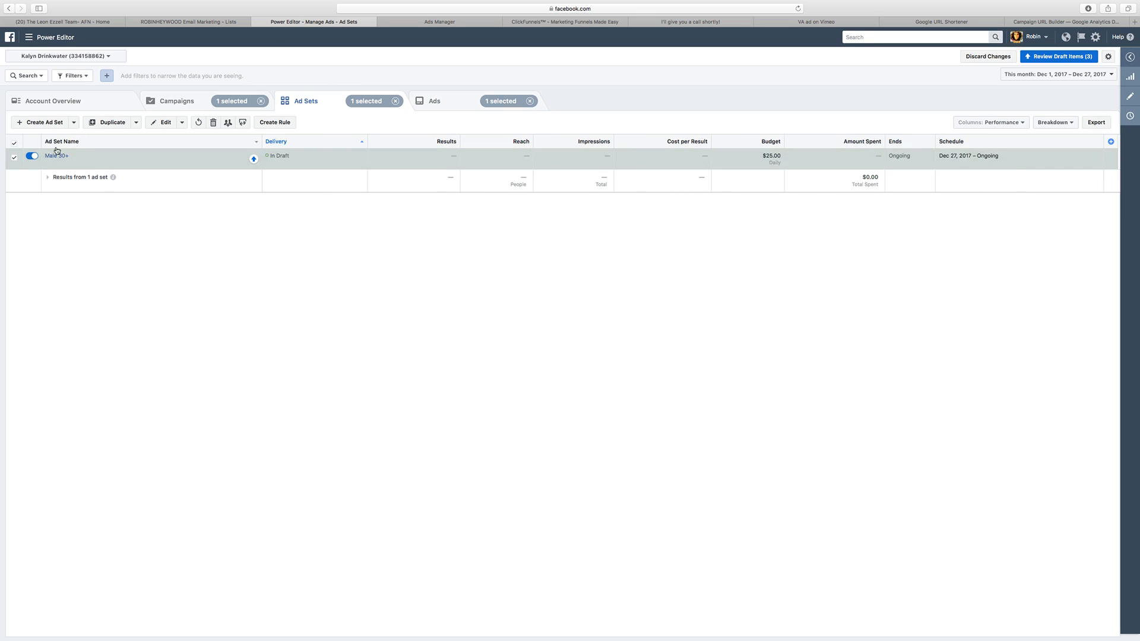
click(1130, 97)
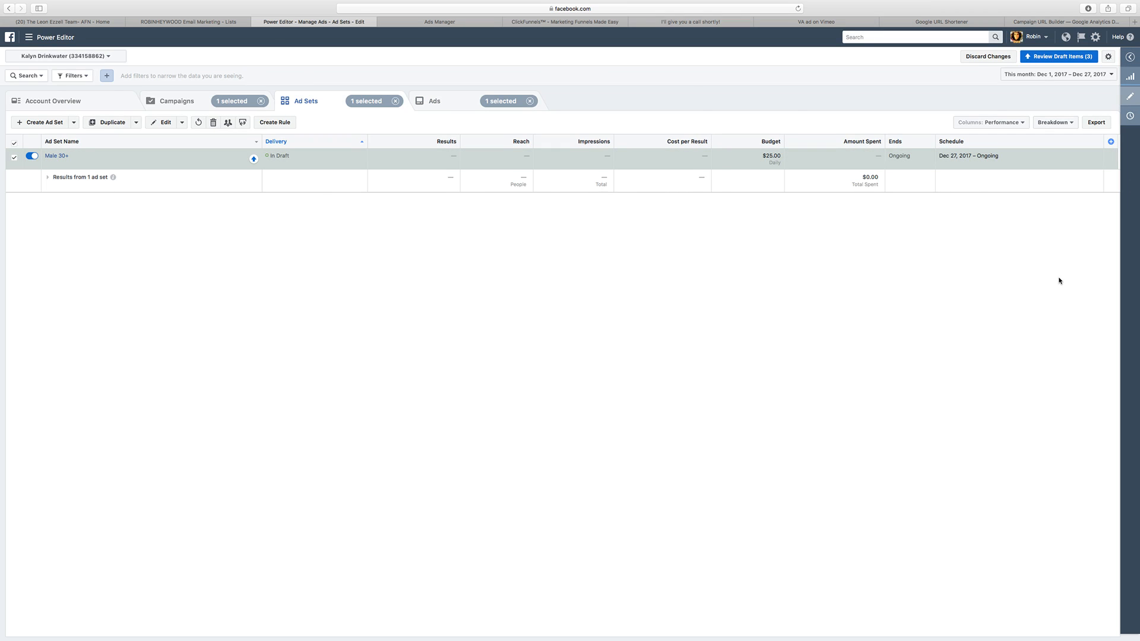
scroll(924, 237, down, 5)
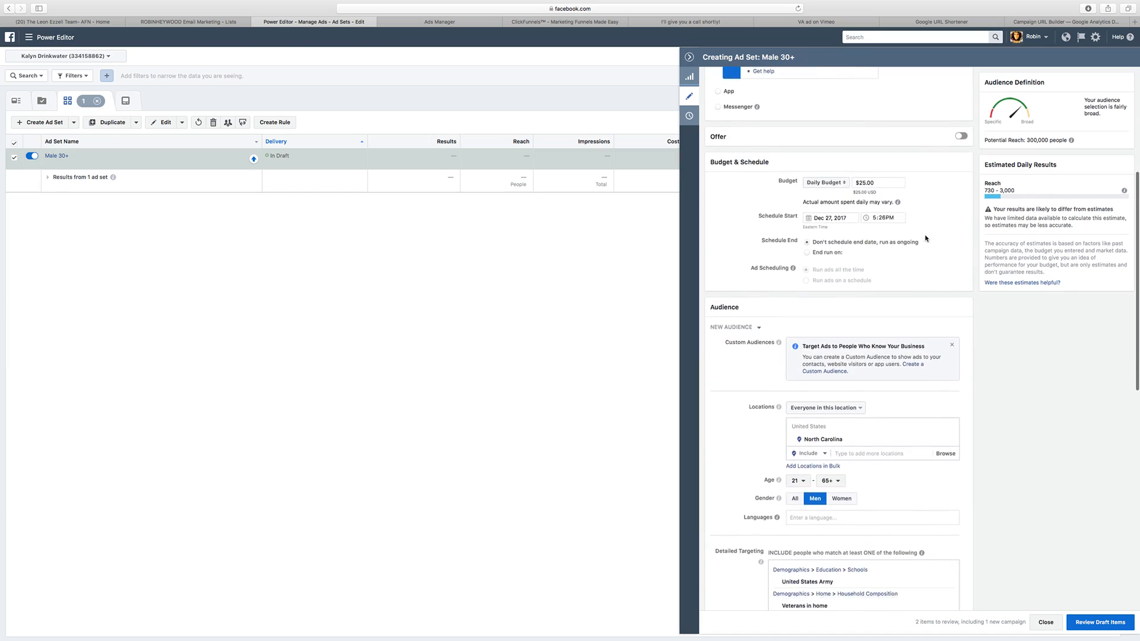
scroll(925, 238, down, 7)
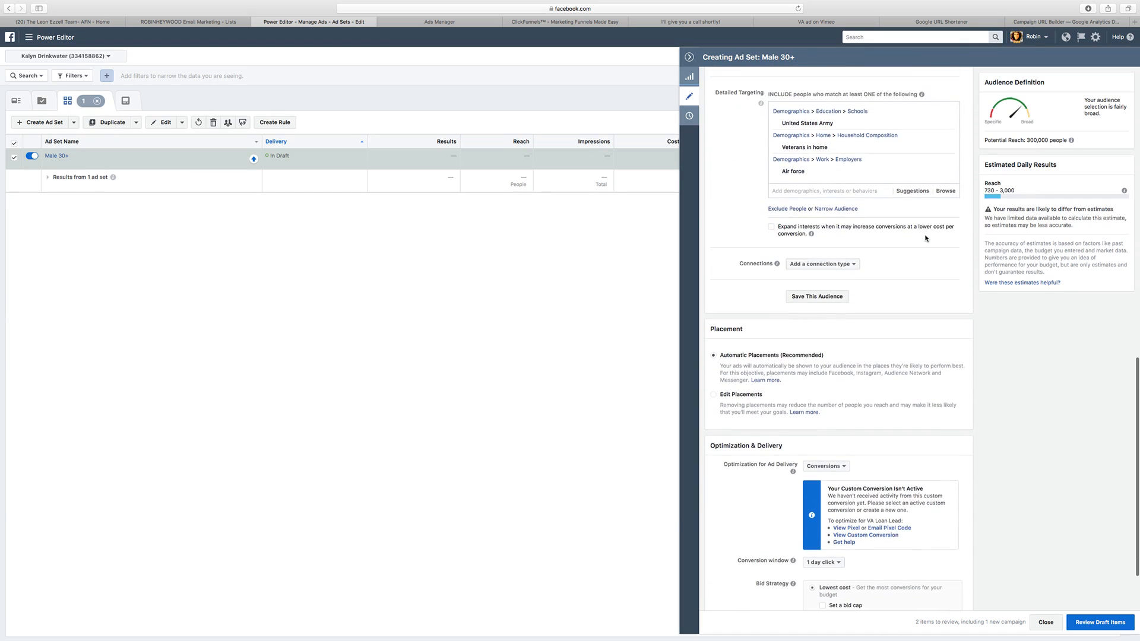
scroll(924, 238, up, 8)
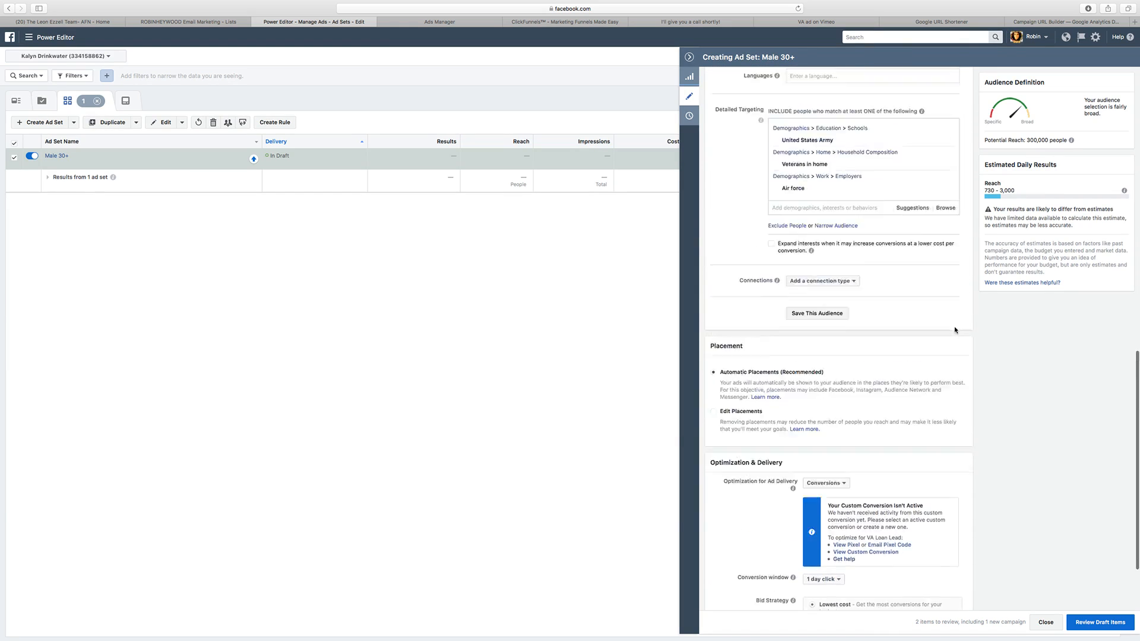
click(688, 58)
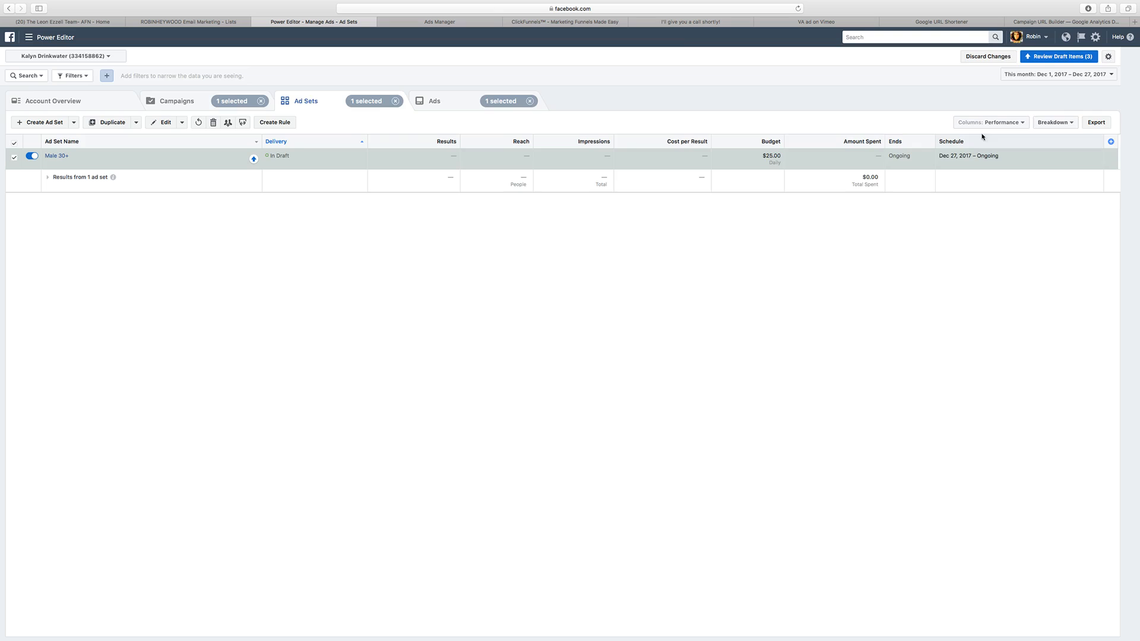
Step: Review the draft campaign, ad set and ad, and confirm them for publishing
click(1060, 56)
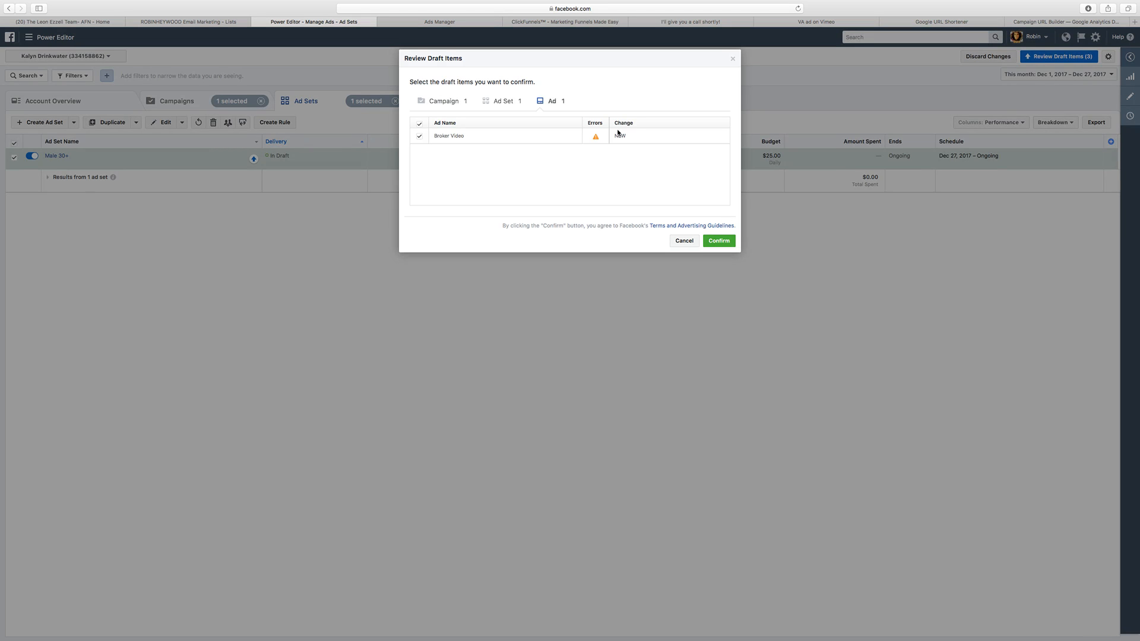
click(721, 243)
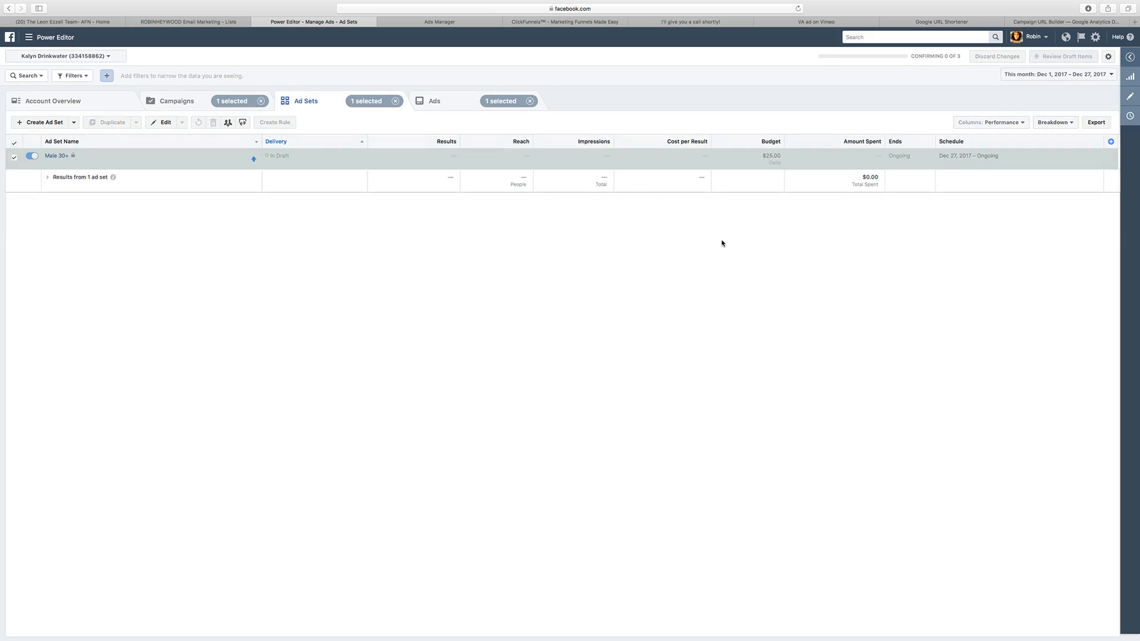
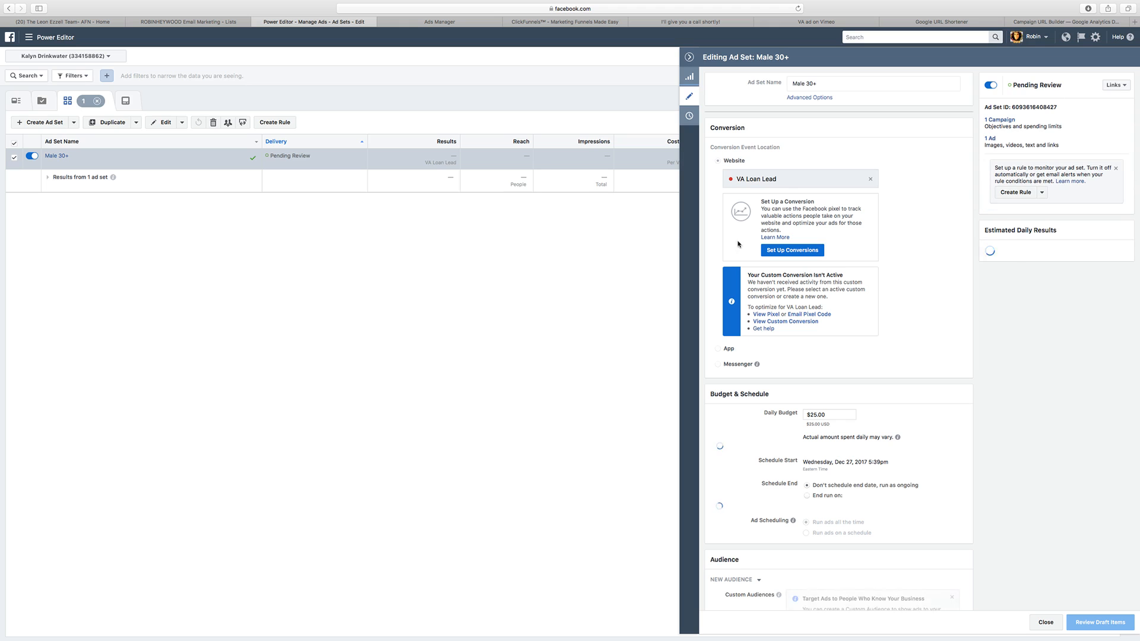
Step: Compare the Male 30+ ad set's delivery optimization options and set Optimization for Ad Delivery to Landing Page Views
scroll(832, 248, down, 5)
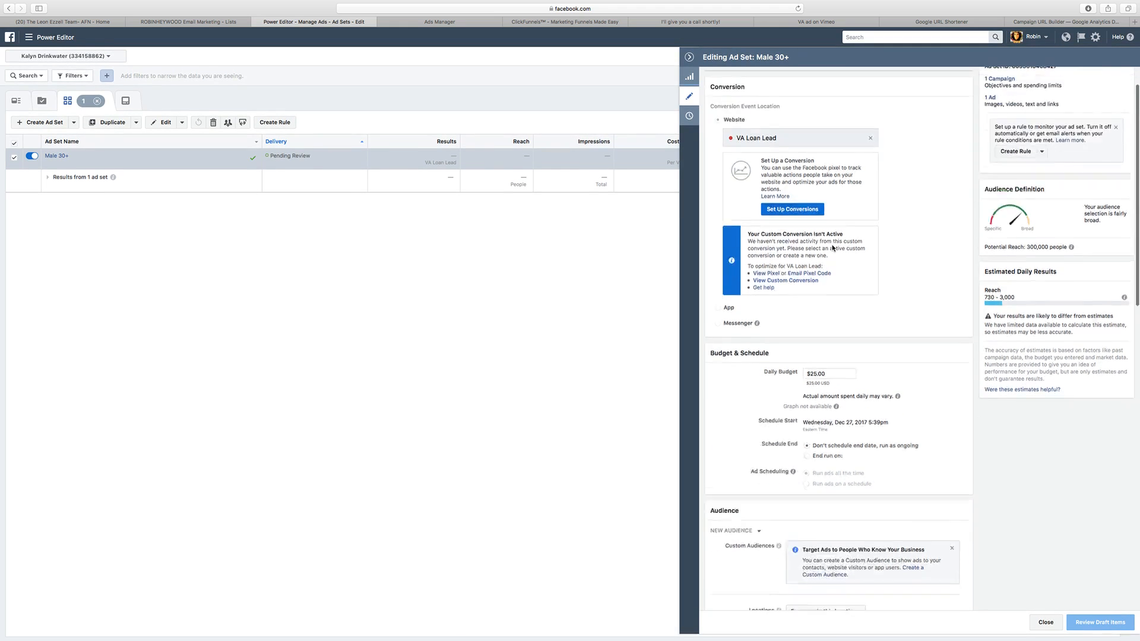
scroll(832, 248, down, 3)
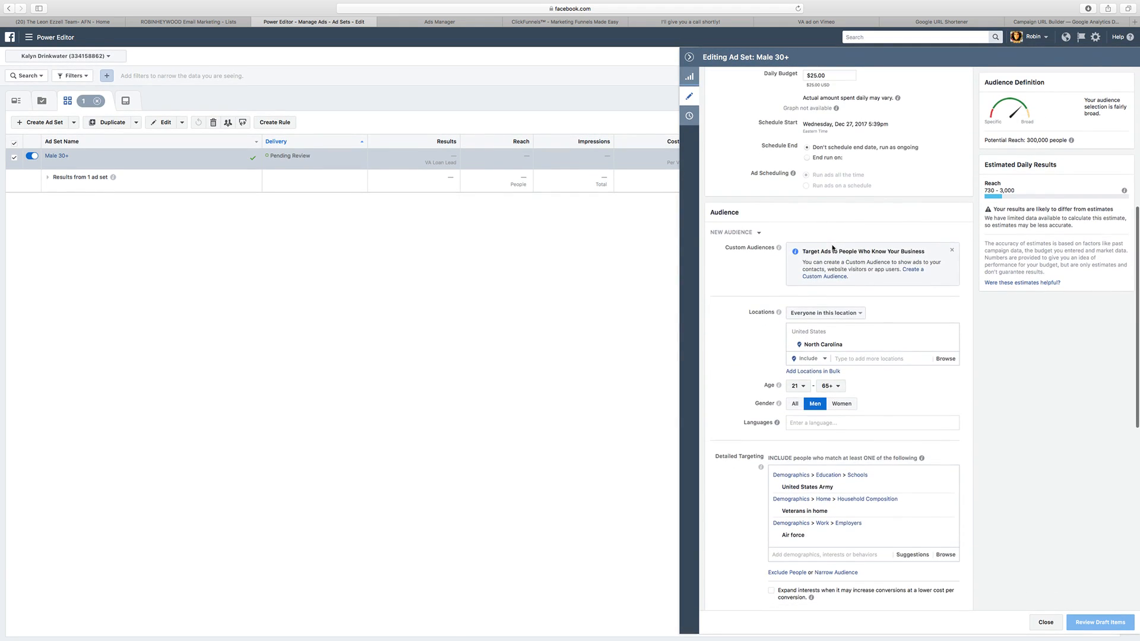
scroll(851, 224, down, 2)
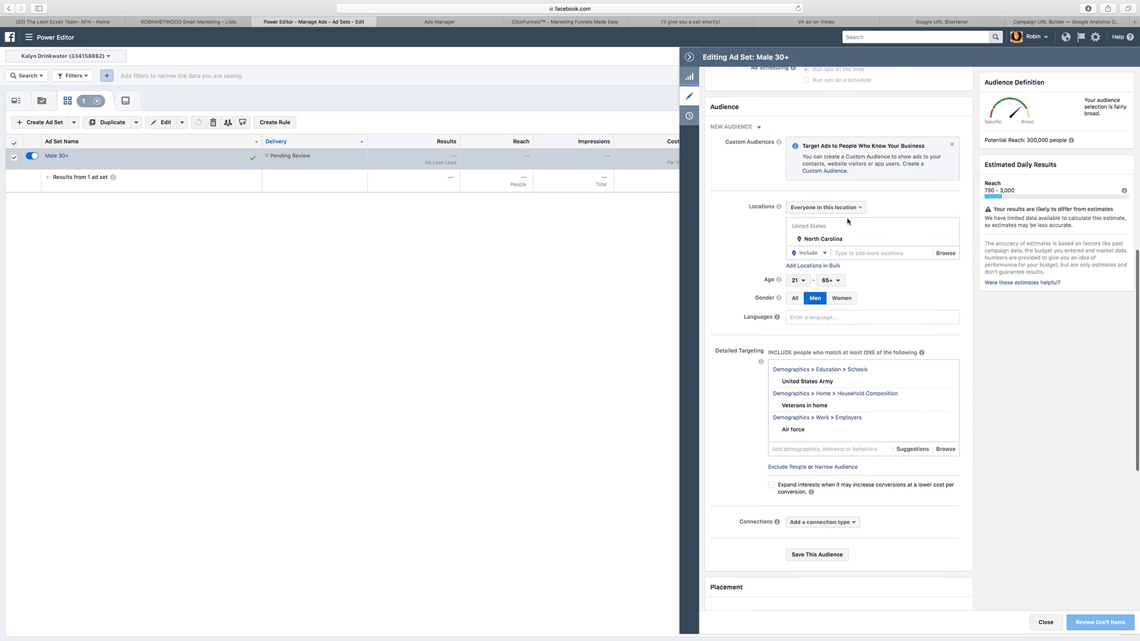
scroll(852, 239, down, 4)
scroll(860, 285, down, 5)
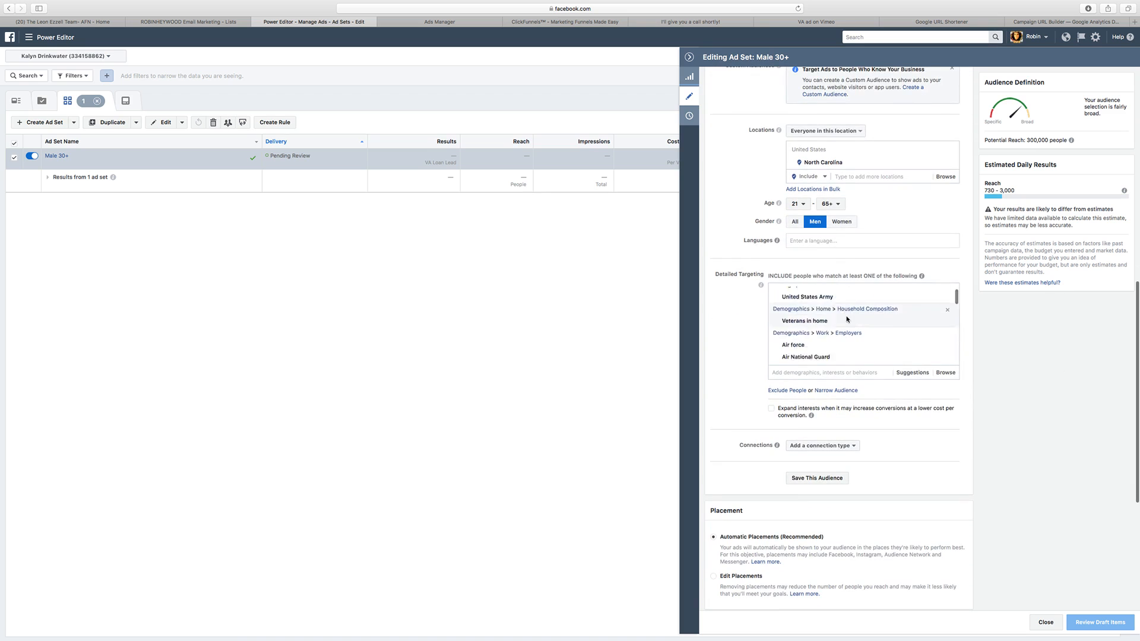
scroll(731, 479, down, 7)
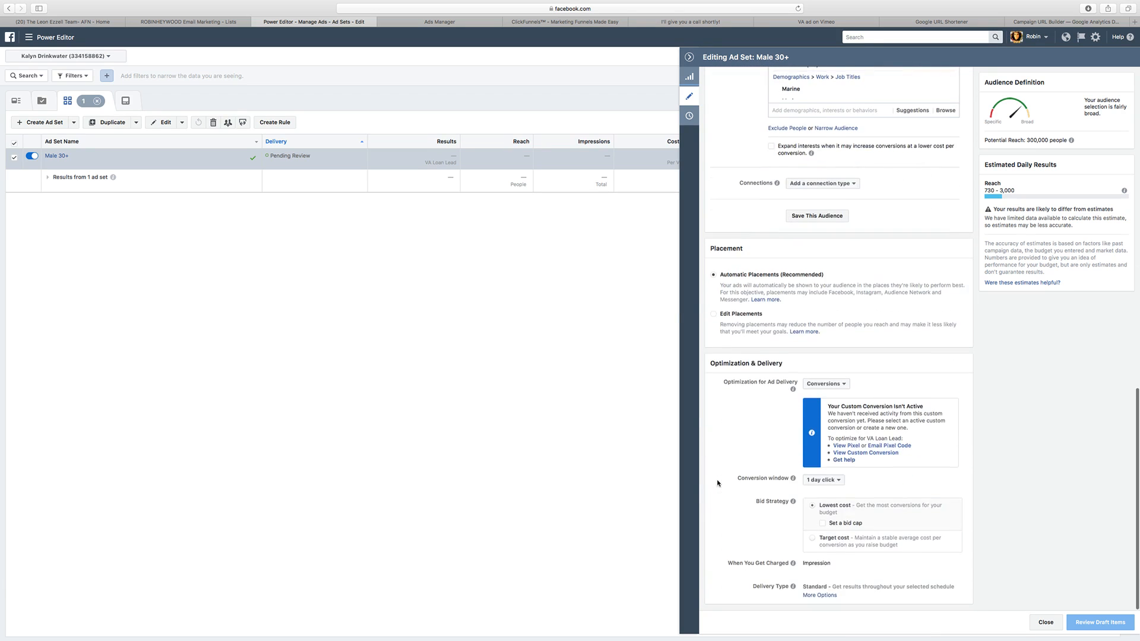
click(827, 384)
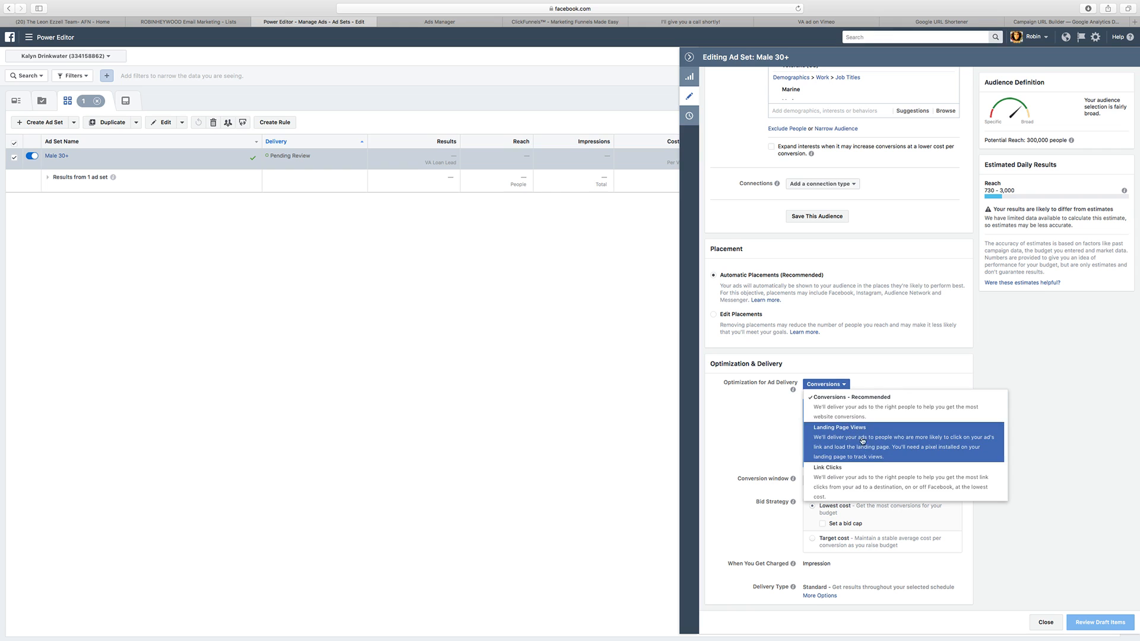
scroll(875, 462, down, 2)
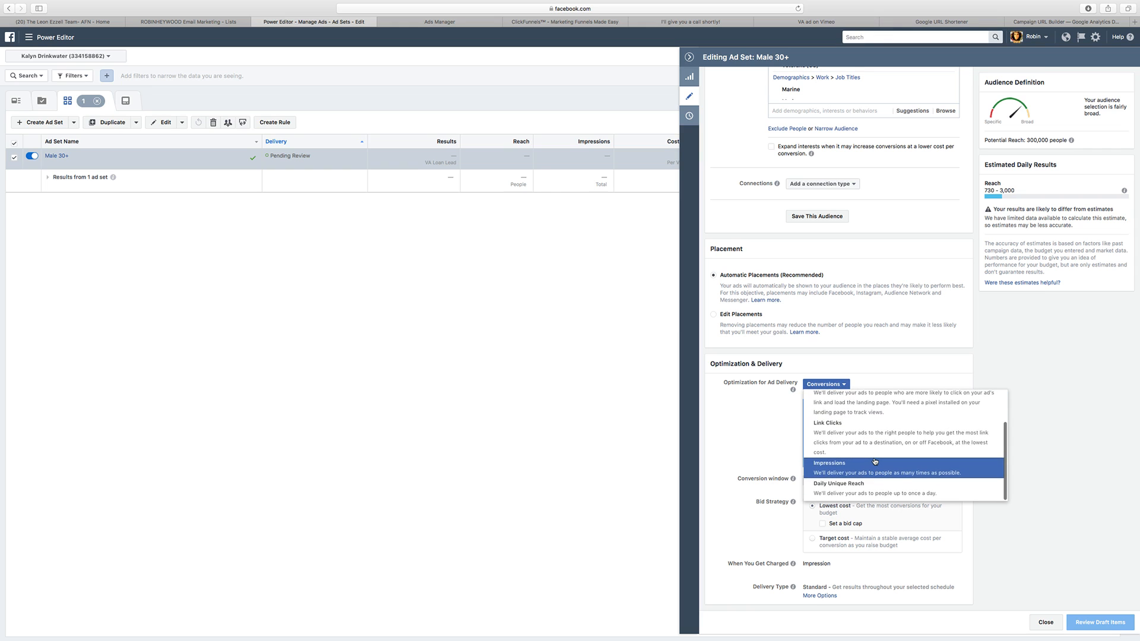
scroll(875, 462, up, 3)
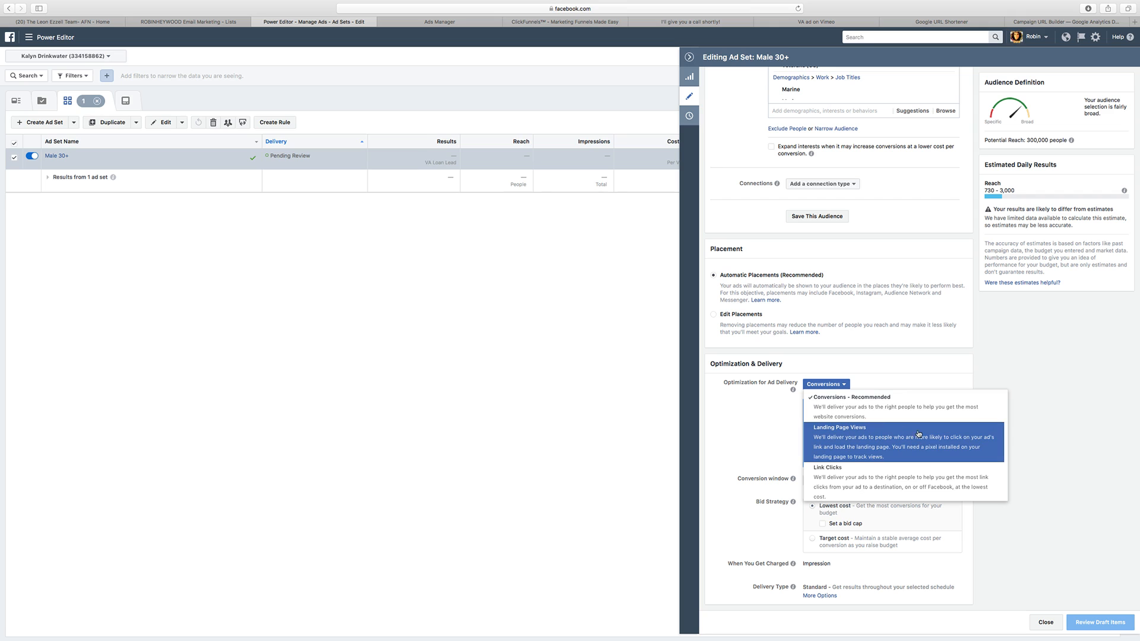
scroll(940, 437, down, 2)
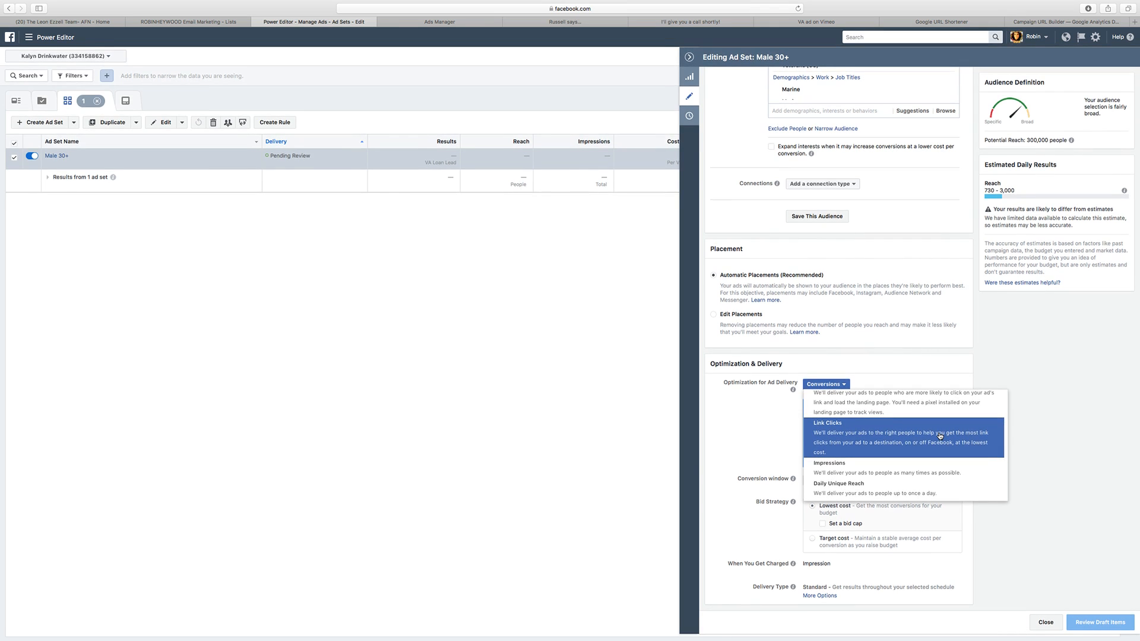
scroll(926, 436, up, 2)
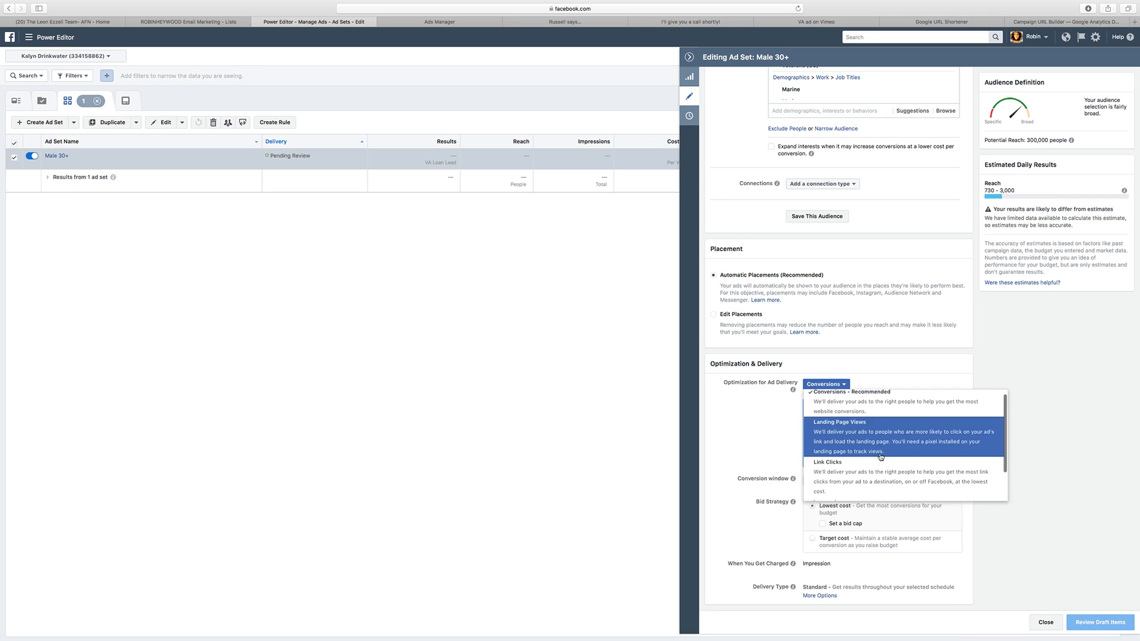
scroll(890, 455, up, 2)
scroll(902, 455, down, 2)
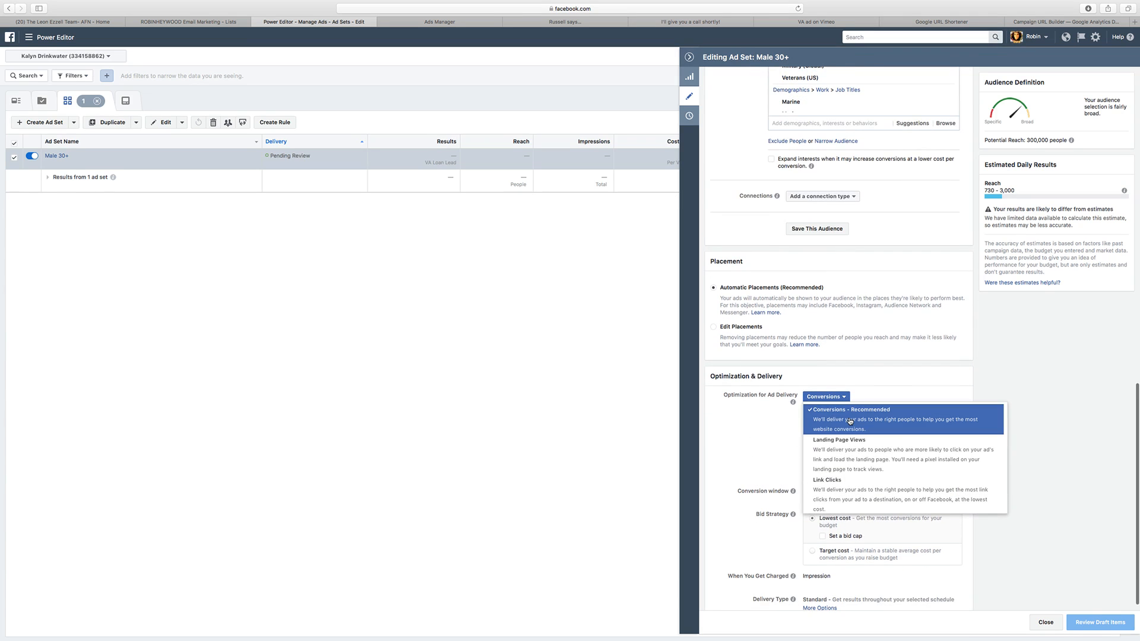
scroll(920, 481, down, 2)
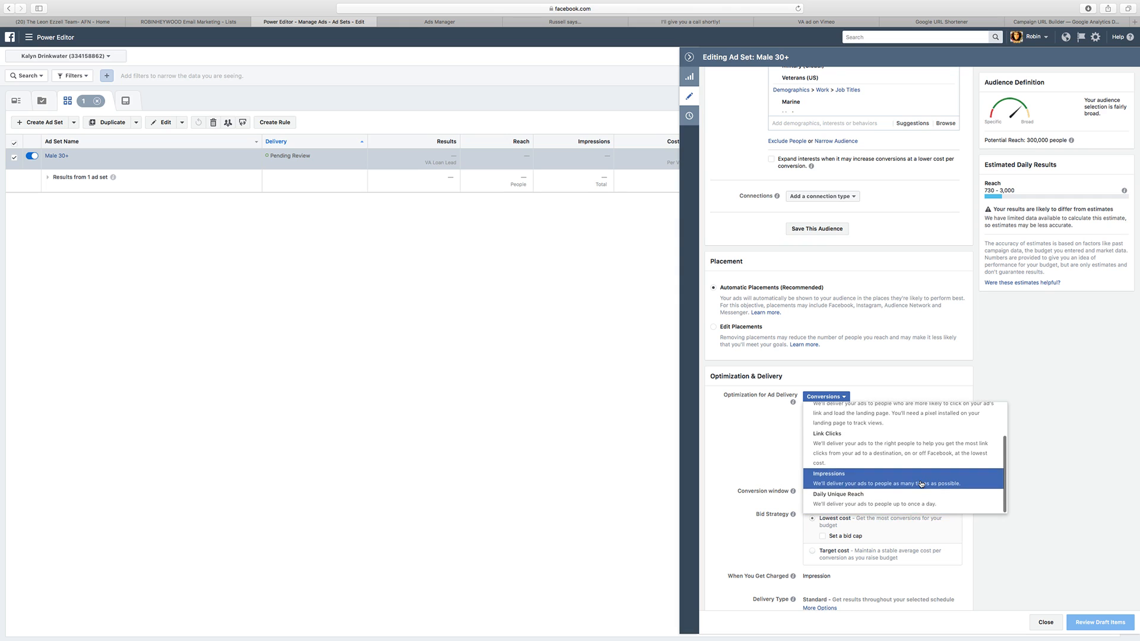
scroll(908, 475, up, 2)
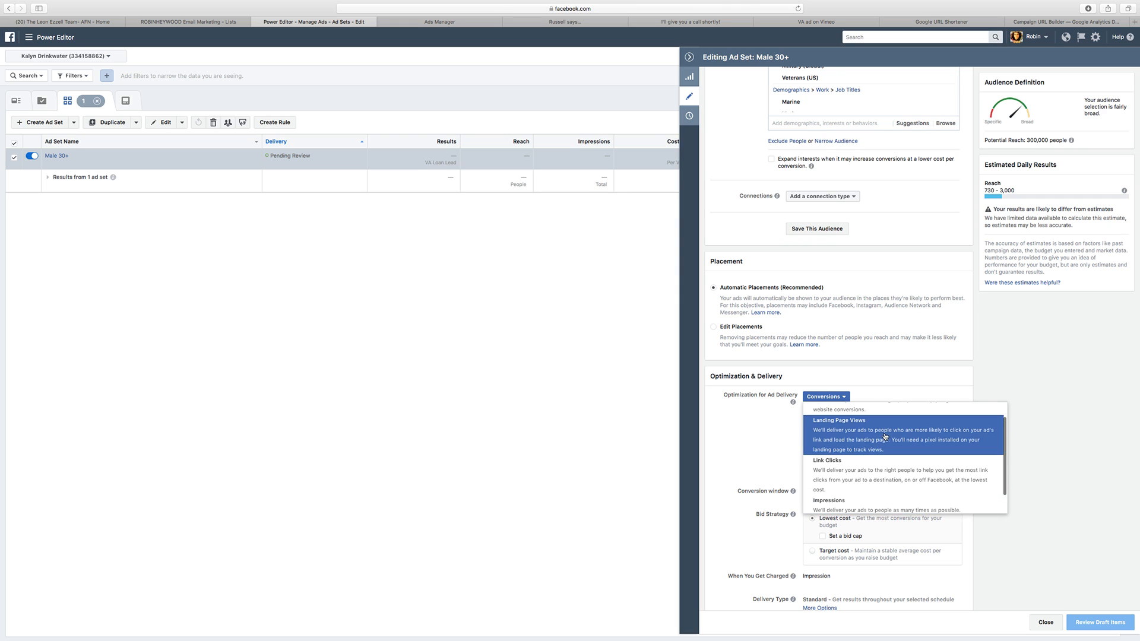
click(886, 439)
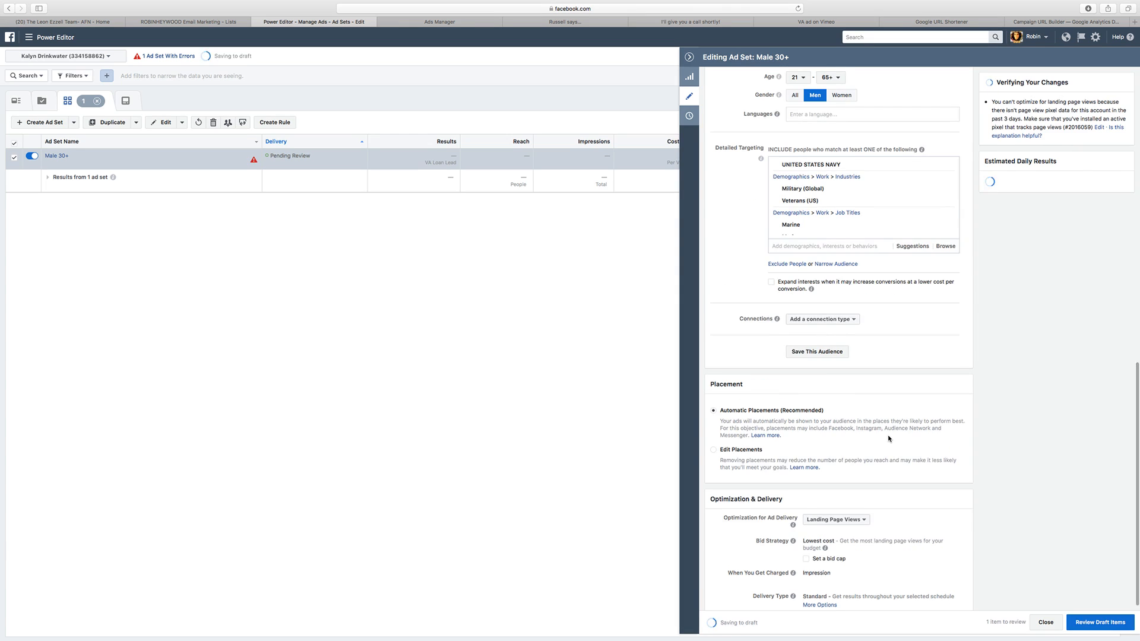
Step: Review the Male 30+ ad set's draft Optimization & Delivery change and confirm it for publishing
mouse_move(792, 515)
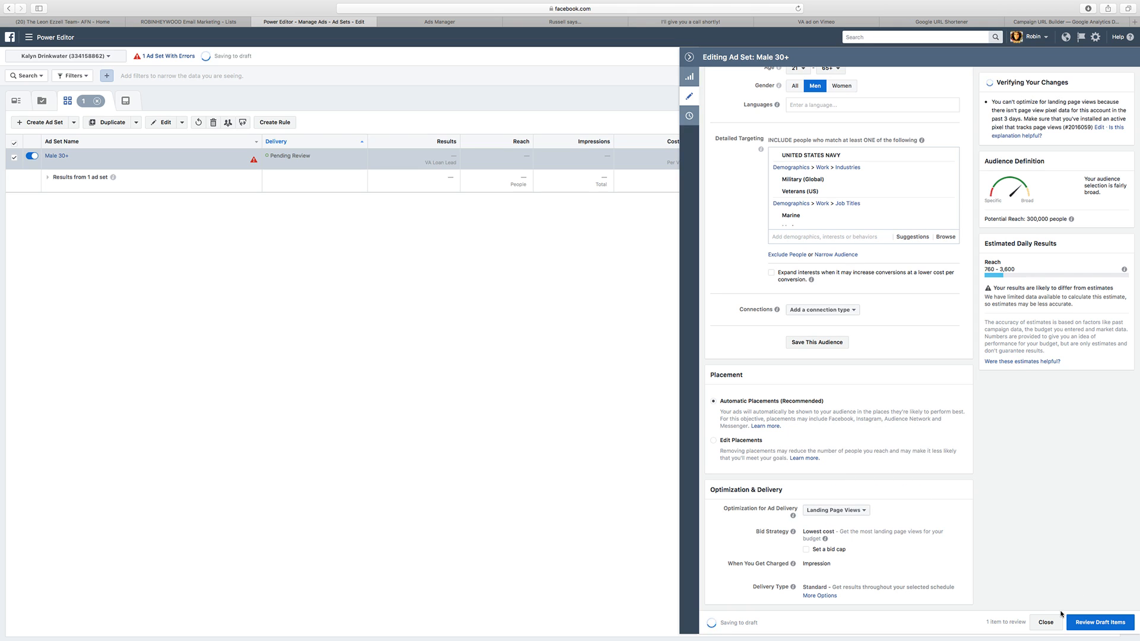
click(1076, 624)
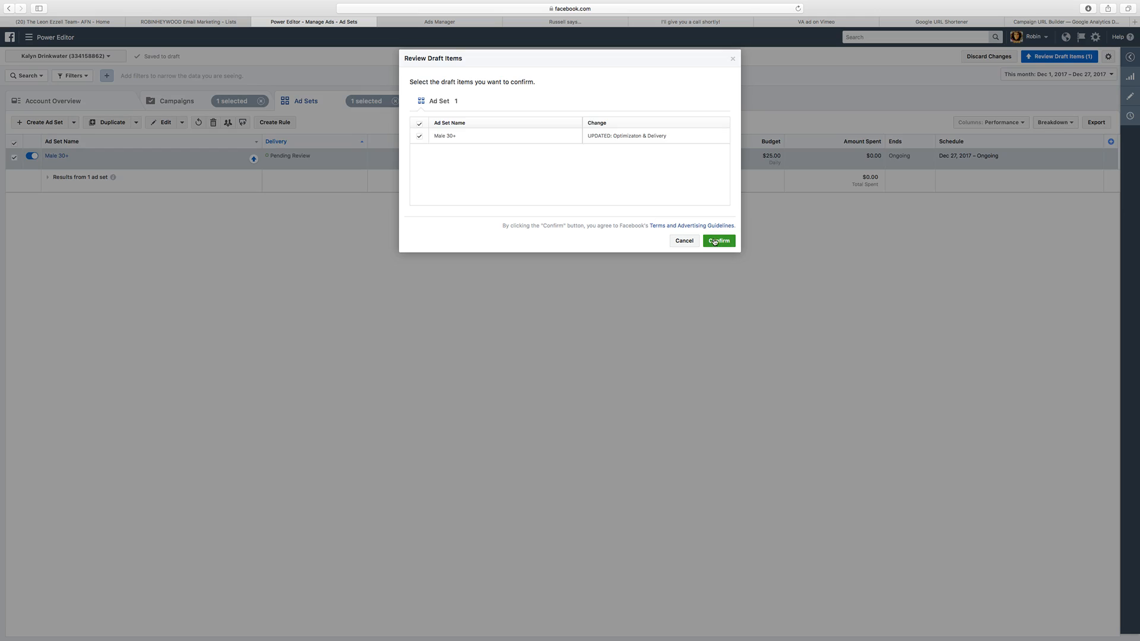
click(717, 240)
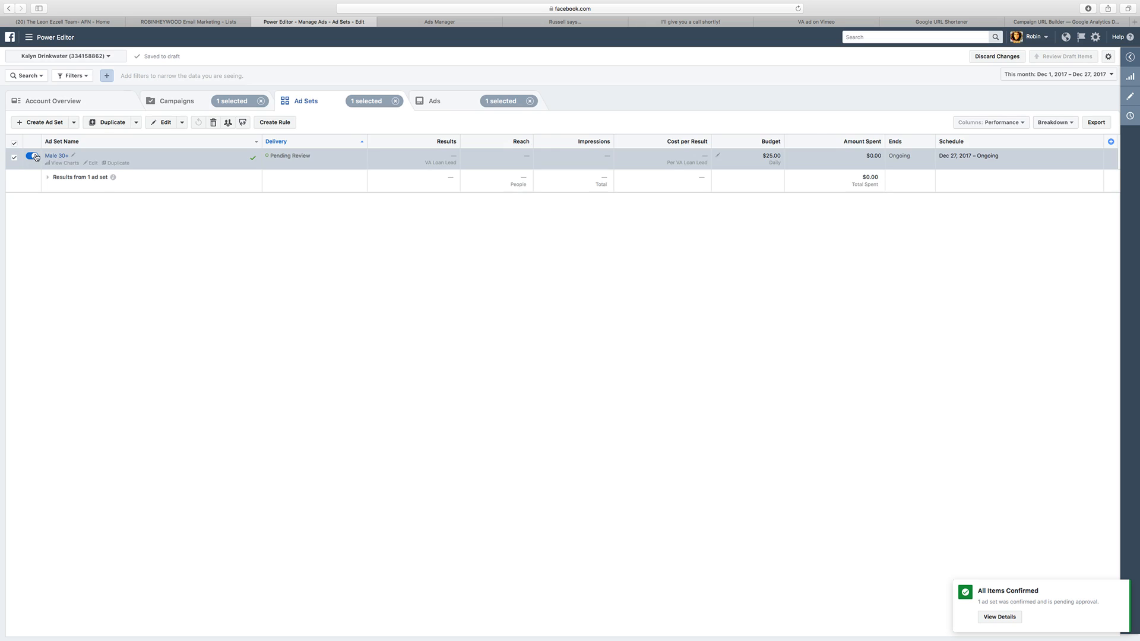
Step: Open the Broker Video ad's Facebook post through its manage-comments link, test the post's Learn More link, and close the landing page
click(54, 156)
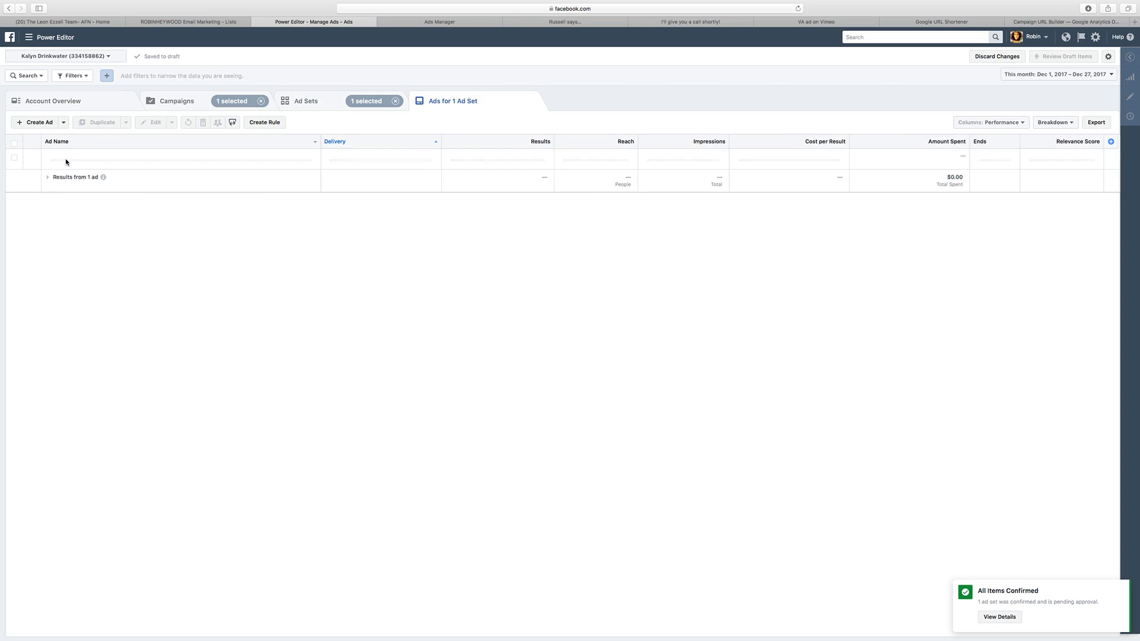
click(15, 158)
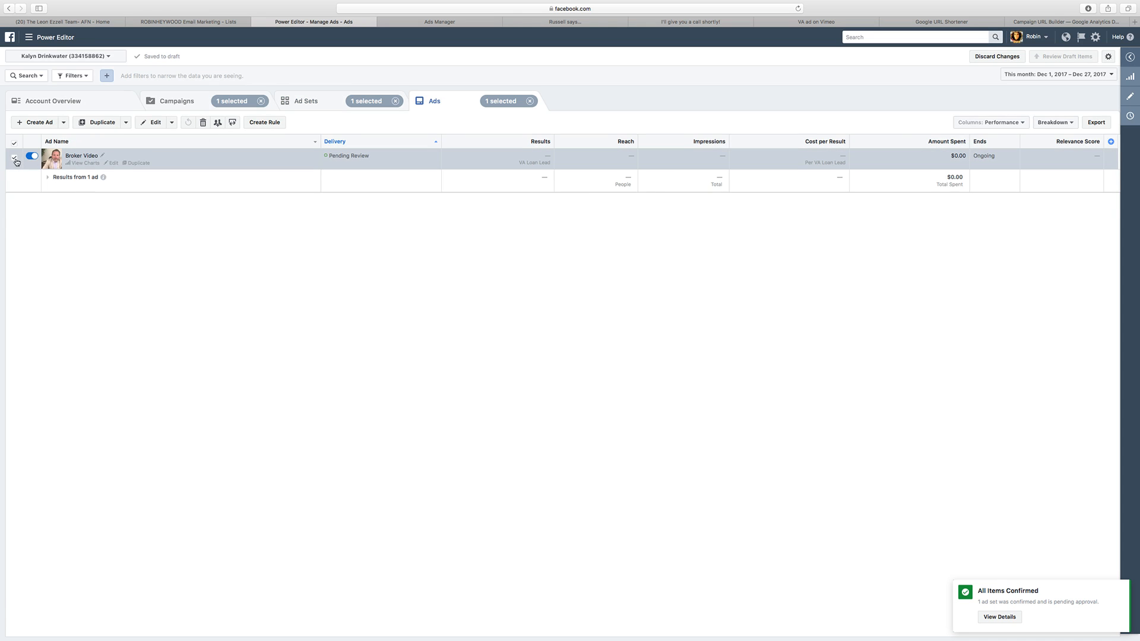
click(1130, 100)
click(1114, 85)
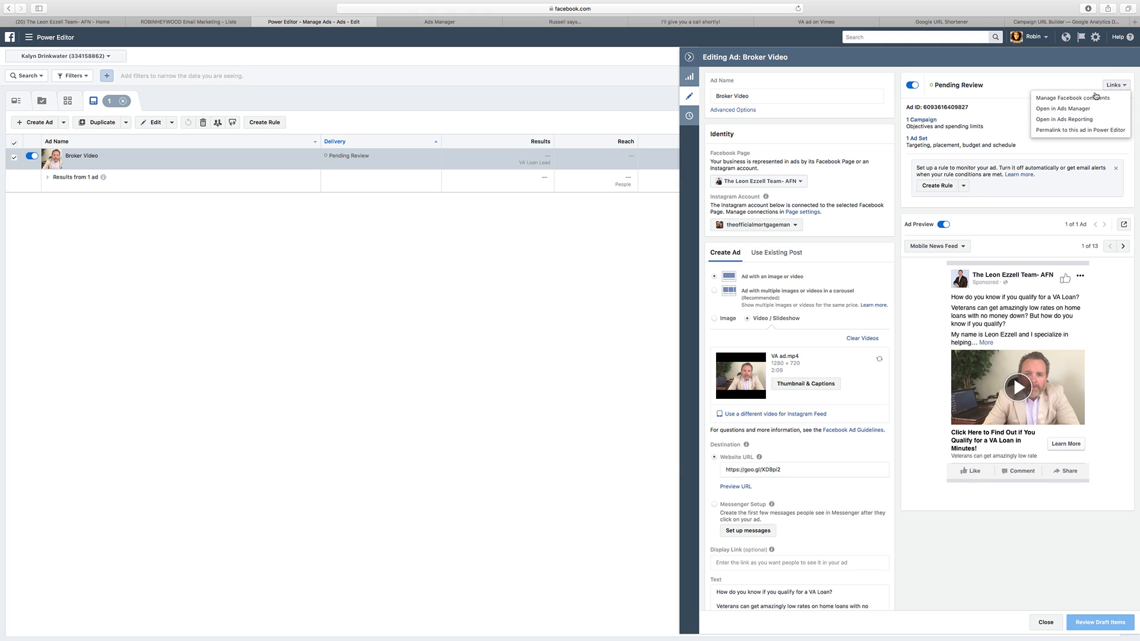
click(1096, 97)
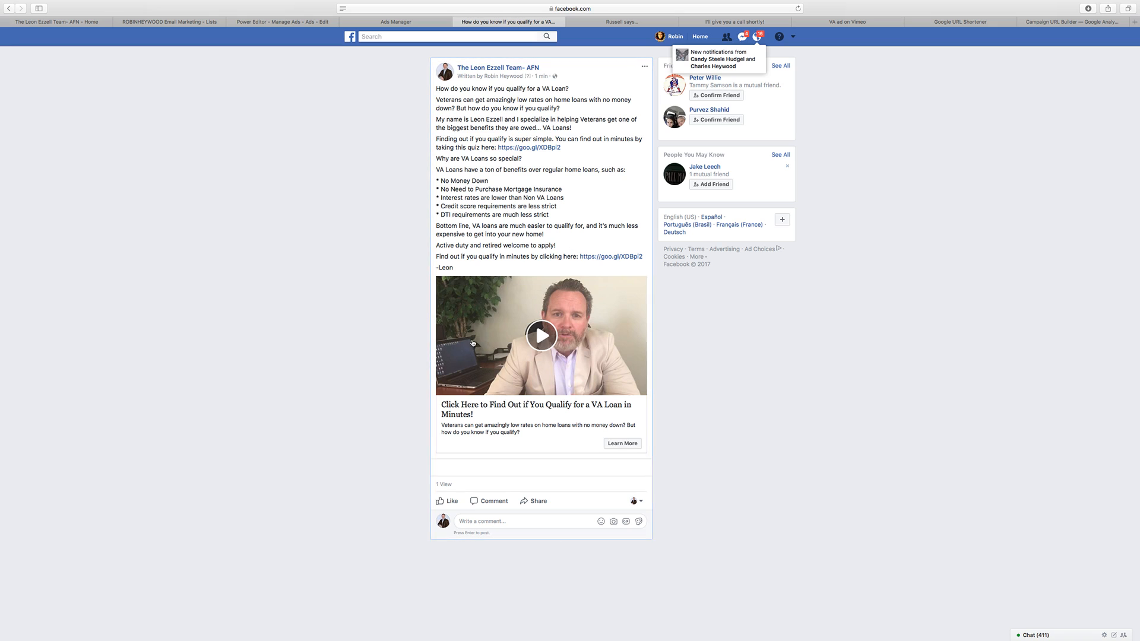
click(622, 444)
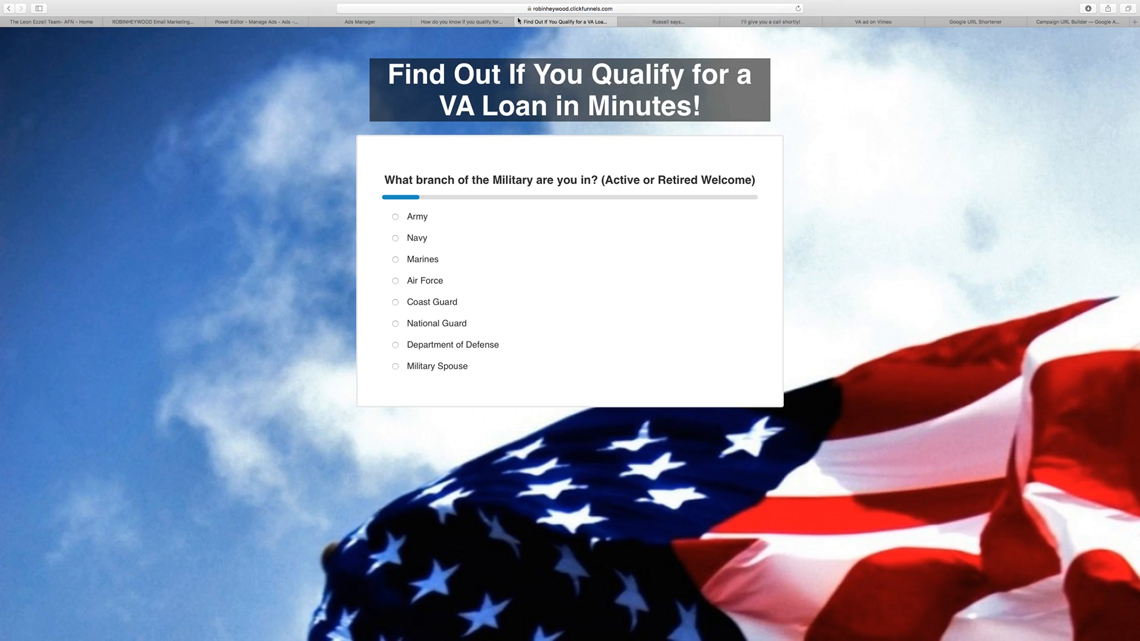
click(520, 23)
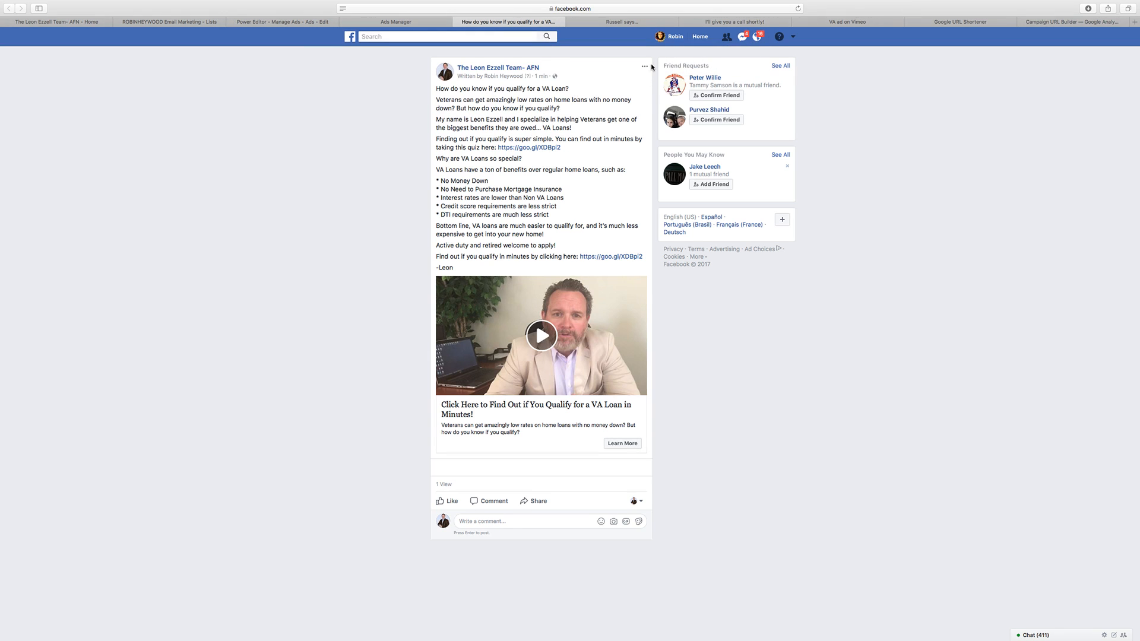
Step: Copy the post ID at the end of the Broker Video post's web address
click(492, 9)
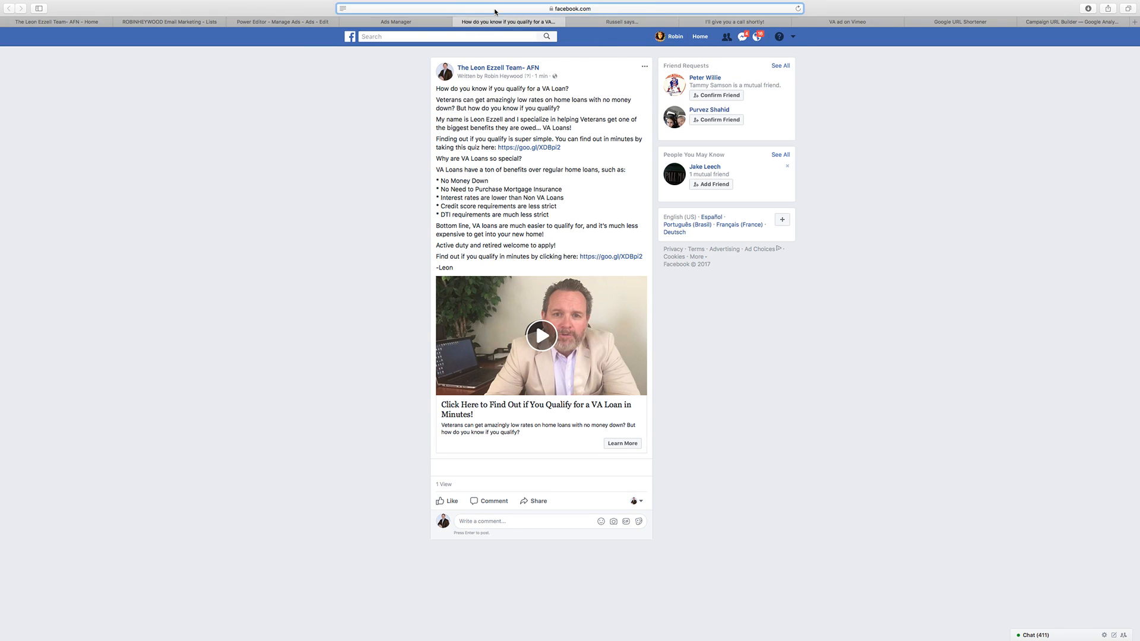
click(498, 9)
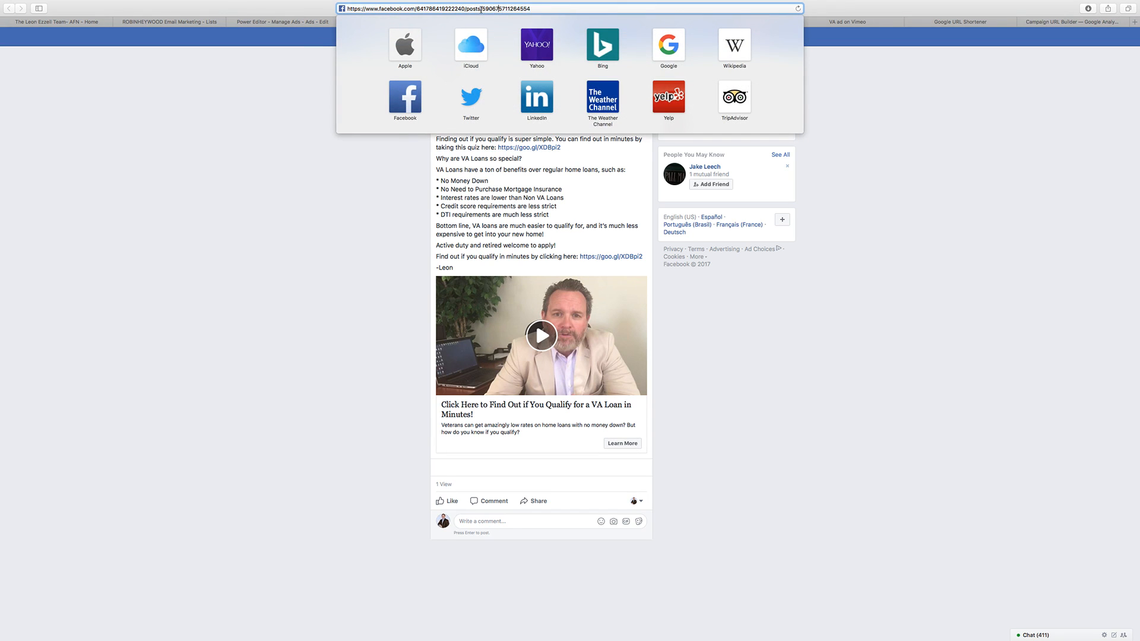
drag(482, 9, 527, 9)
right_click(516, 9)
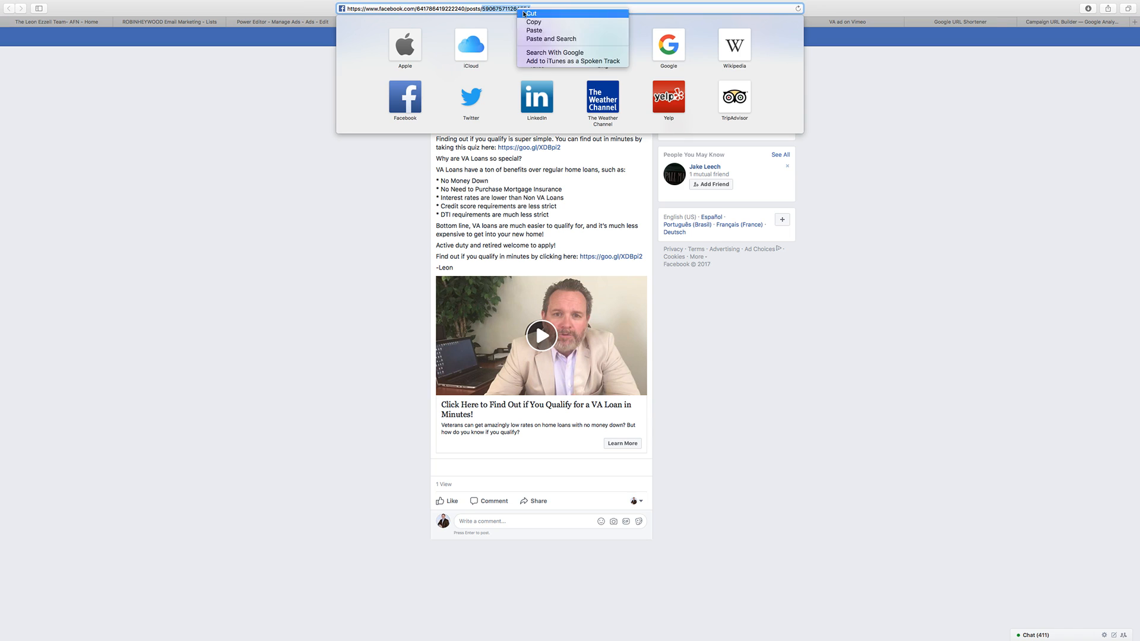
click(548, 25)
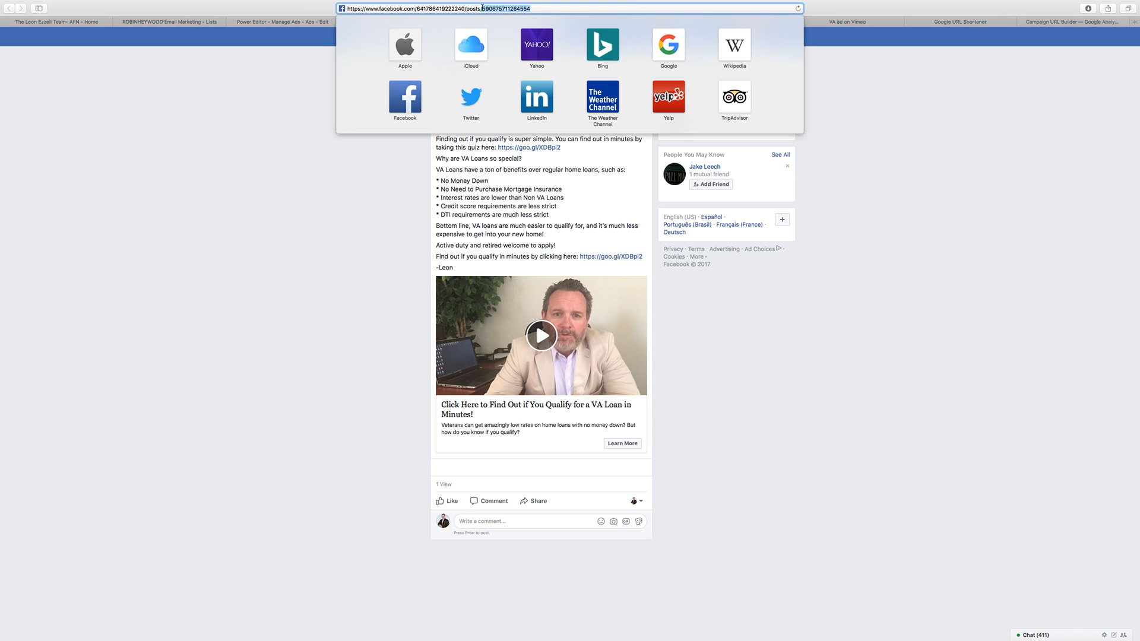
click(364, 212)
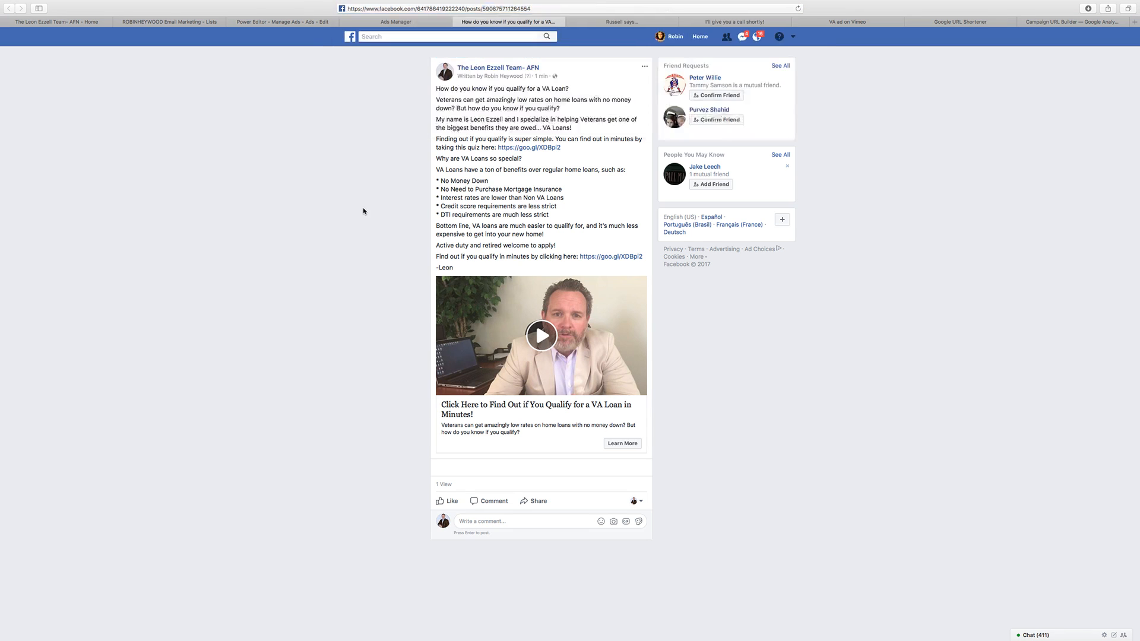
Step: Close the Custom Conversions page and return to the Broker Video ad in Power Editor
click(414, 21)
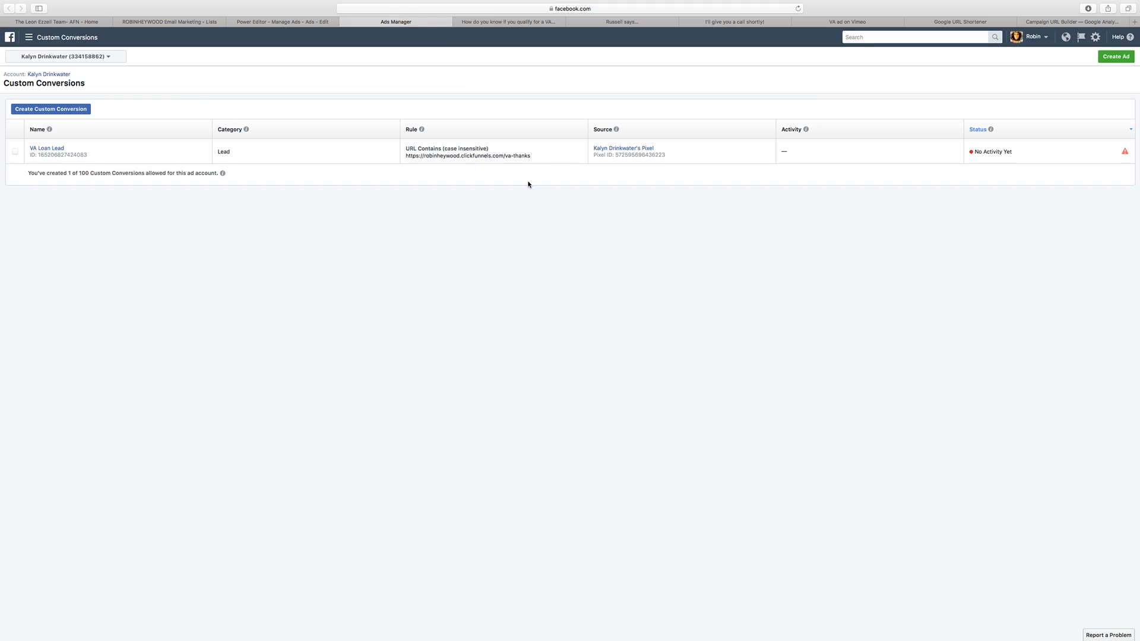
click(344, 22)
click(315, 21)
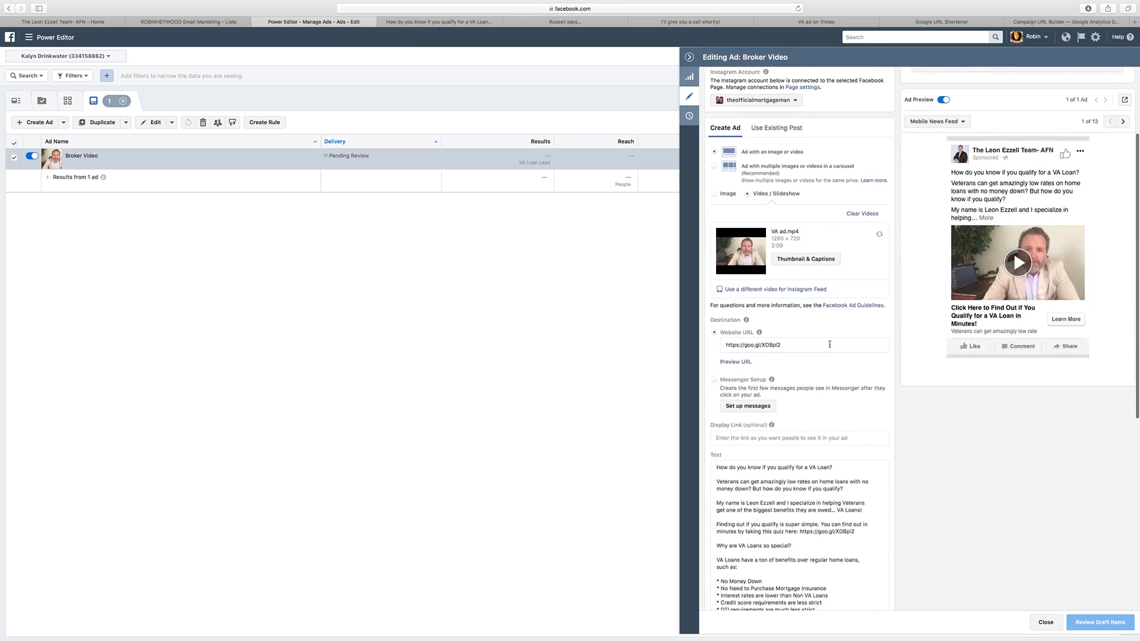
Step: Go to the Male 30+ ad set and check its age, gender and location targeting
click(687, 59)
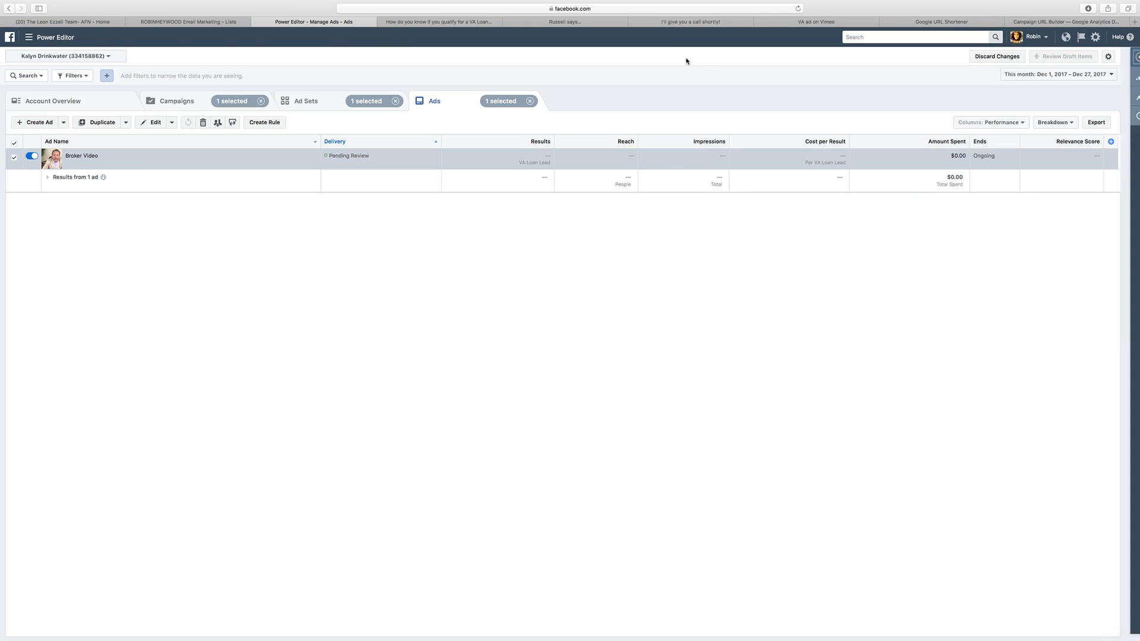
click(357, 101)
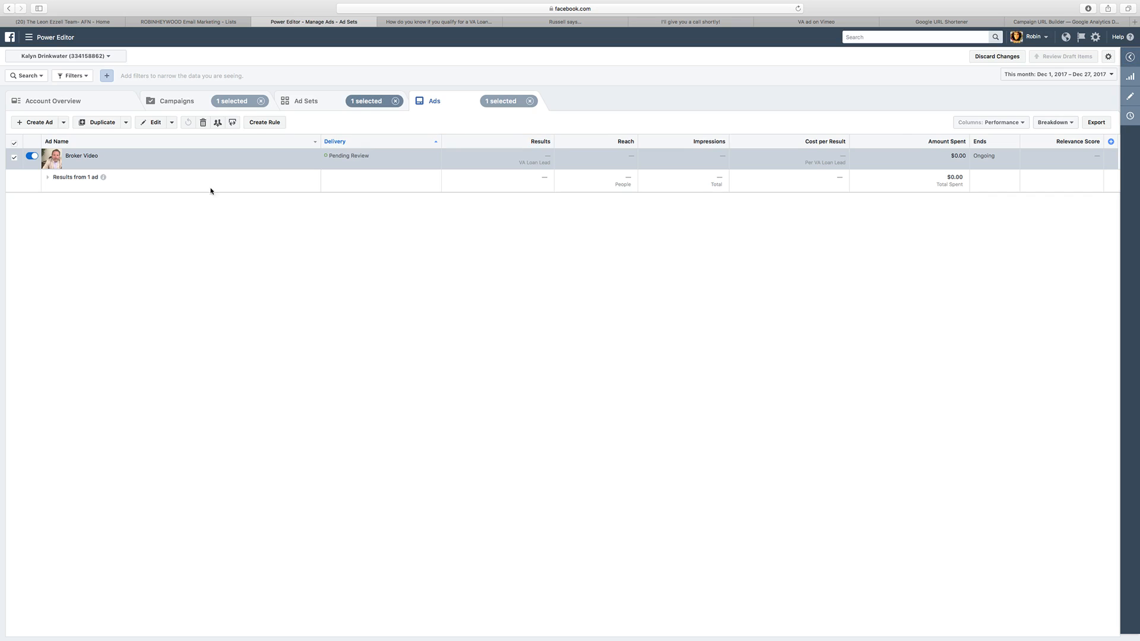
click(119, 125)
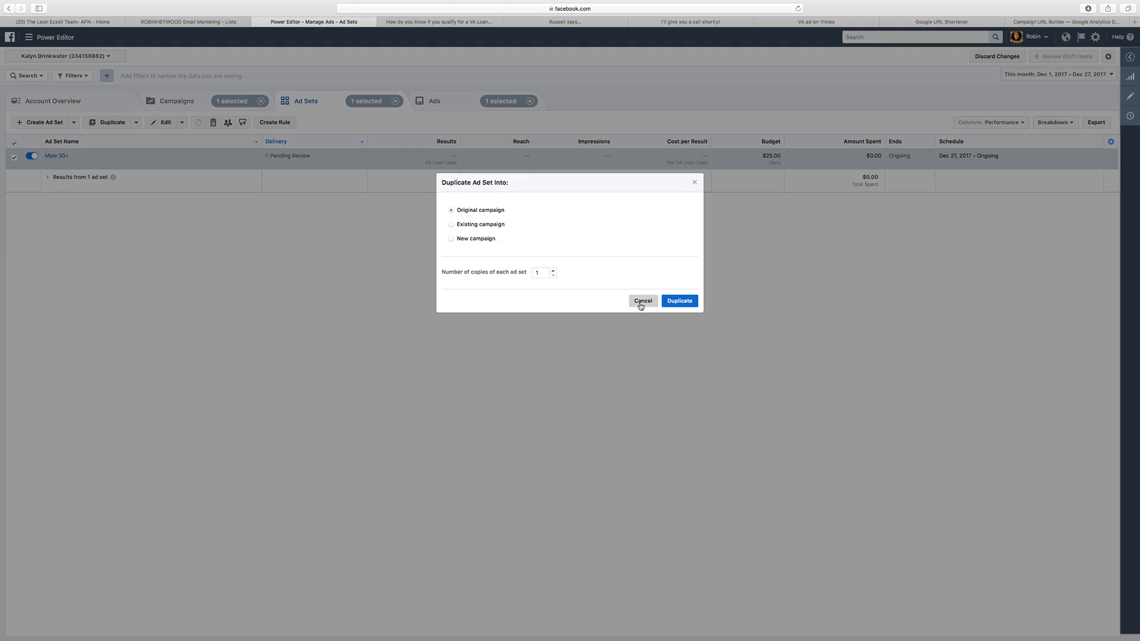
click(643, 300)
click(1134, 95)
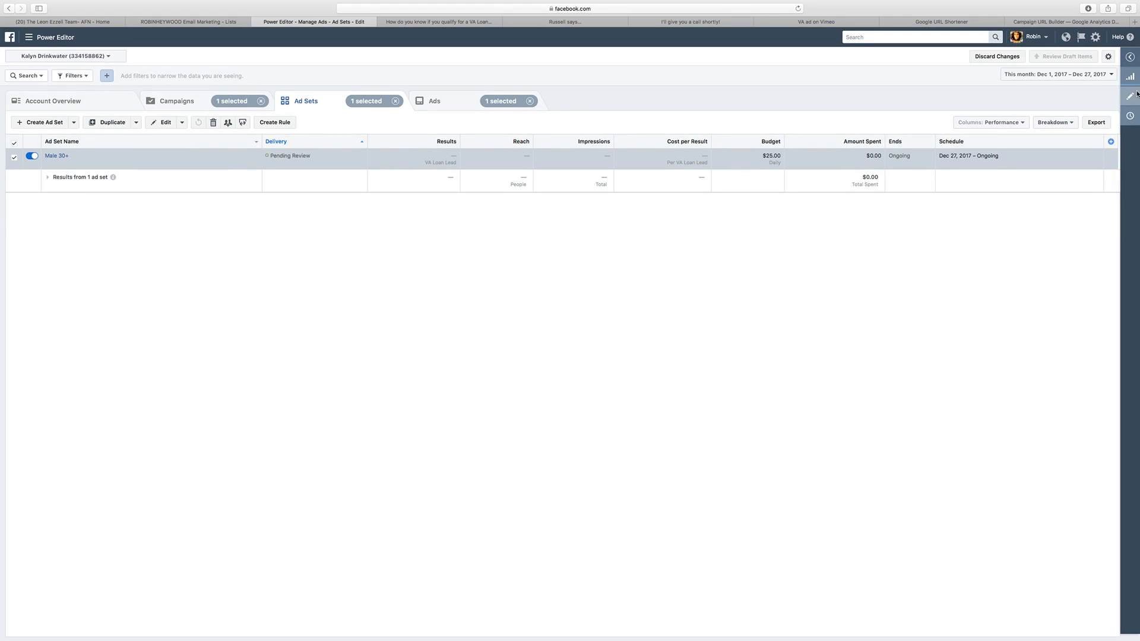
scroll(857, 346, down, 10)
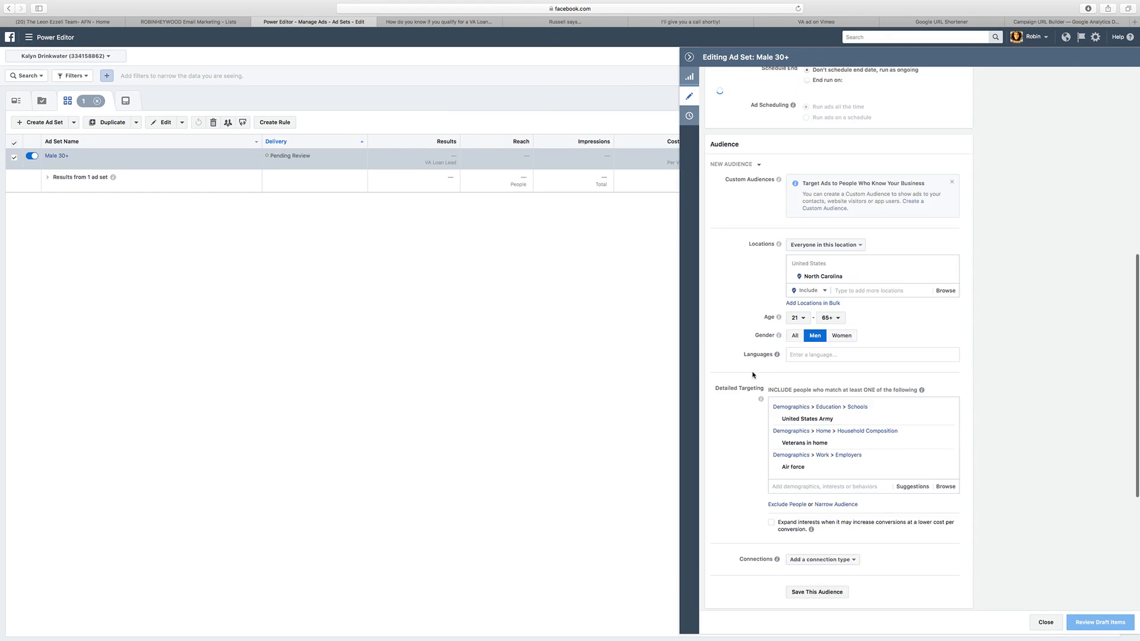
scroll(859, 353, up, 7)
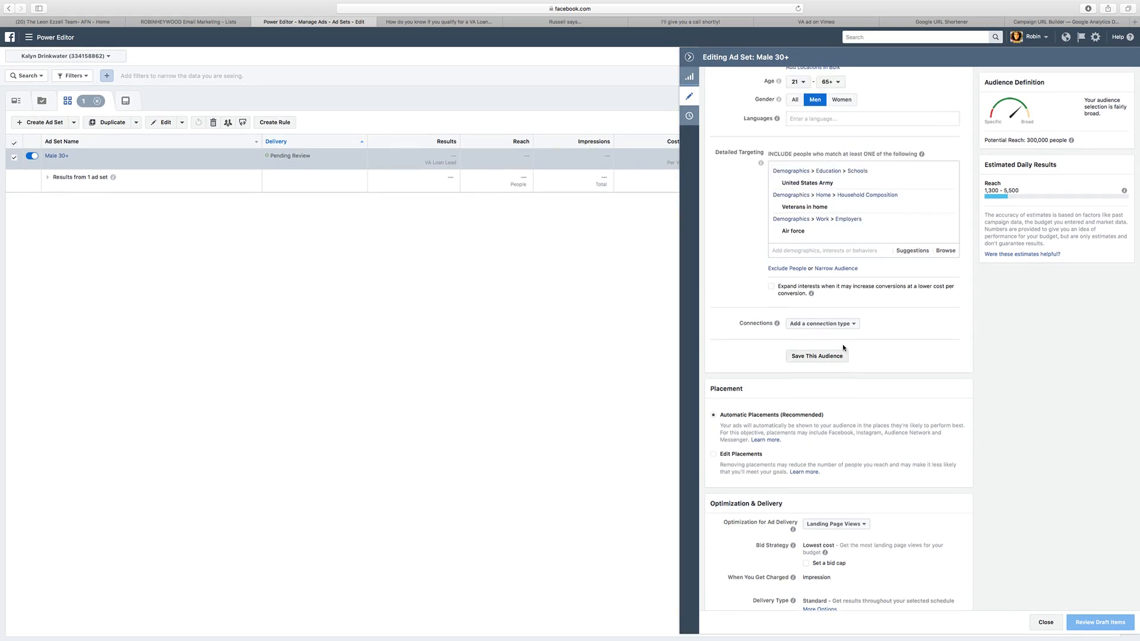
click(689, 57)
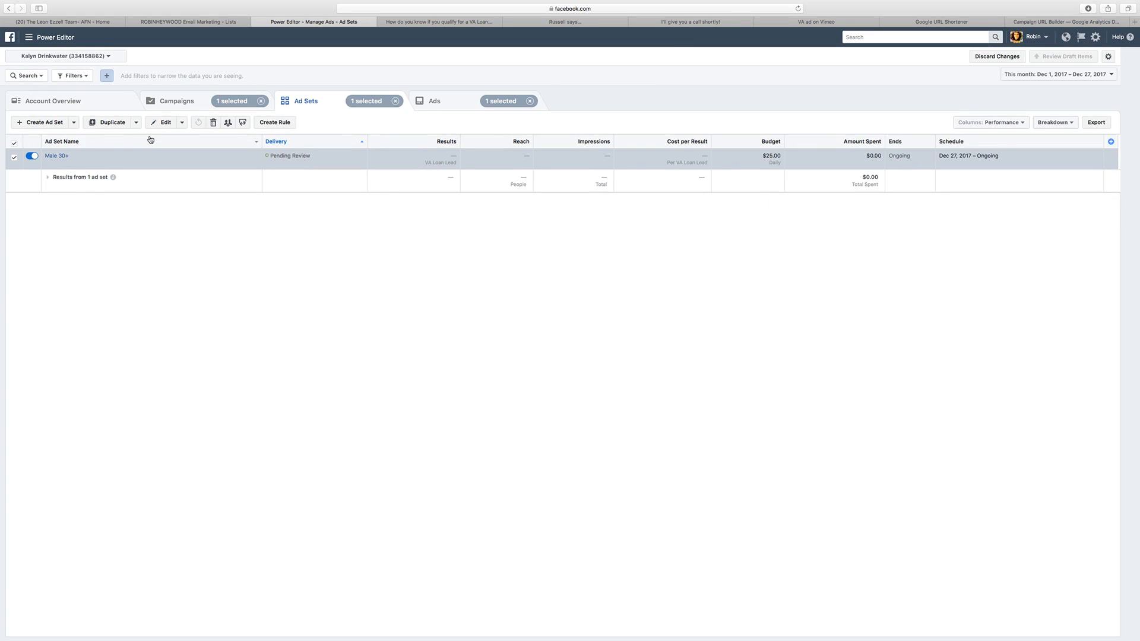
Step: Rename the Male 30+ ad set as "Male 21+ NC - Veterans"
click(83, 156)
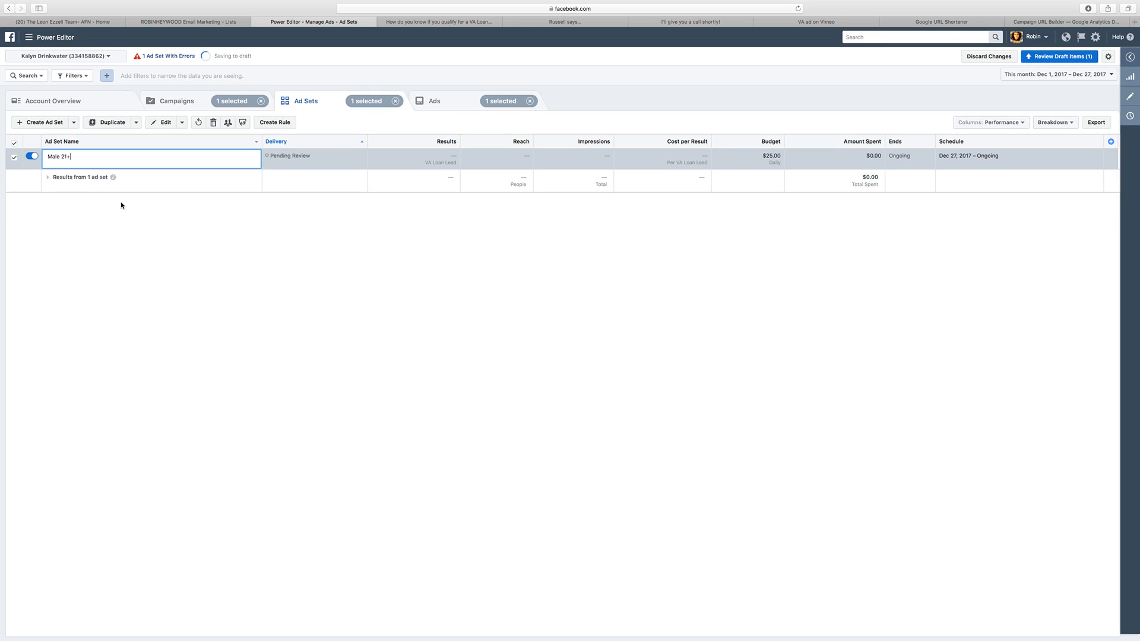
text(NC - Veterans)
key(Return)
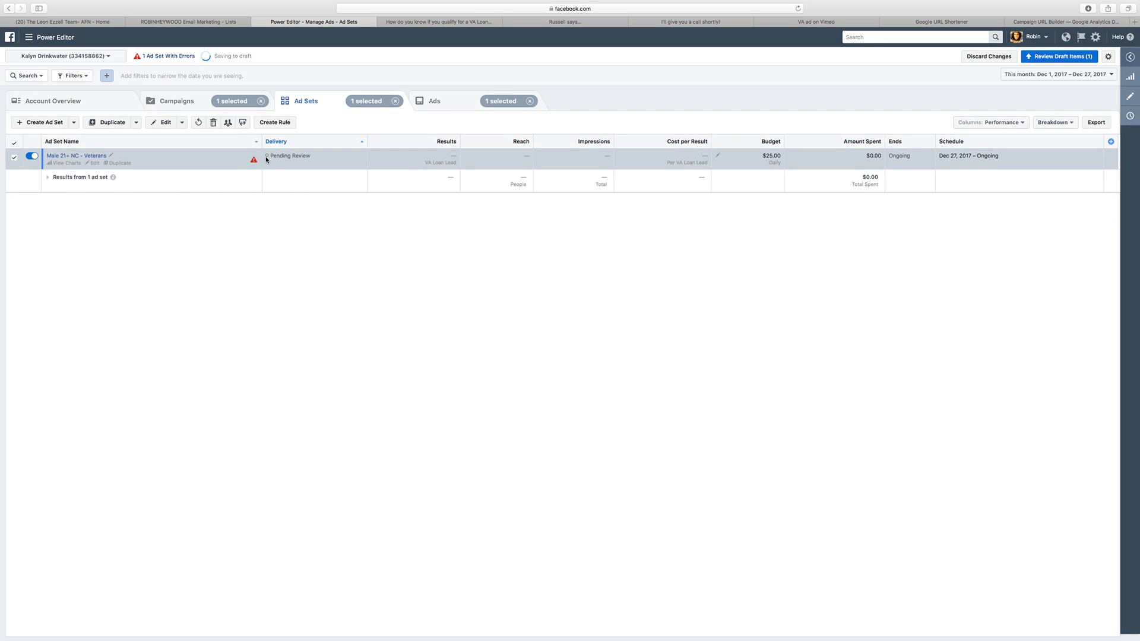
mouse_move(251, 161)
Step: Duplicate the ad set once into the original campaign and set the copy's gender targeting to Women
click(113, 123)
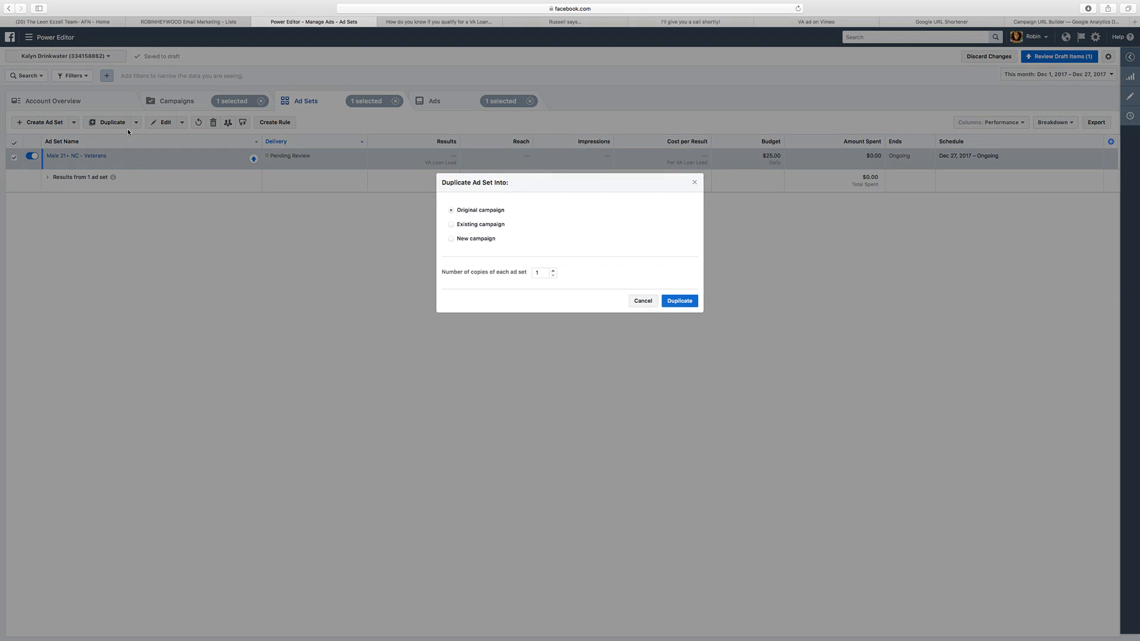
click(680, 302)
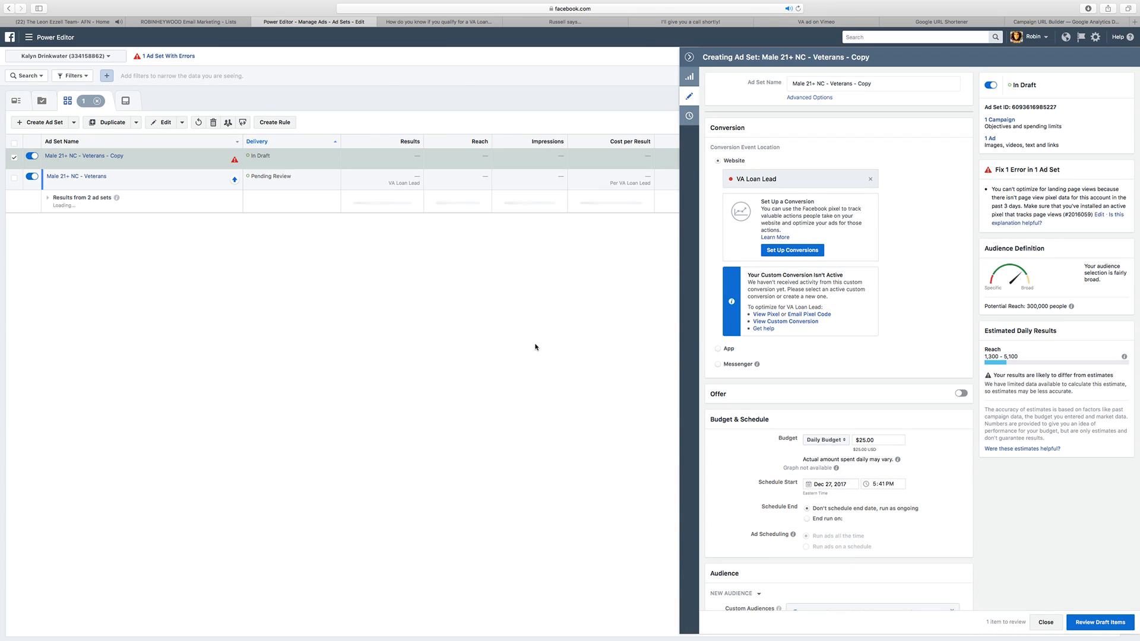
scroll(872, 267, down, 8)
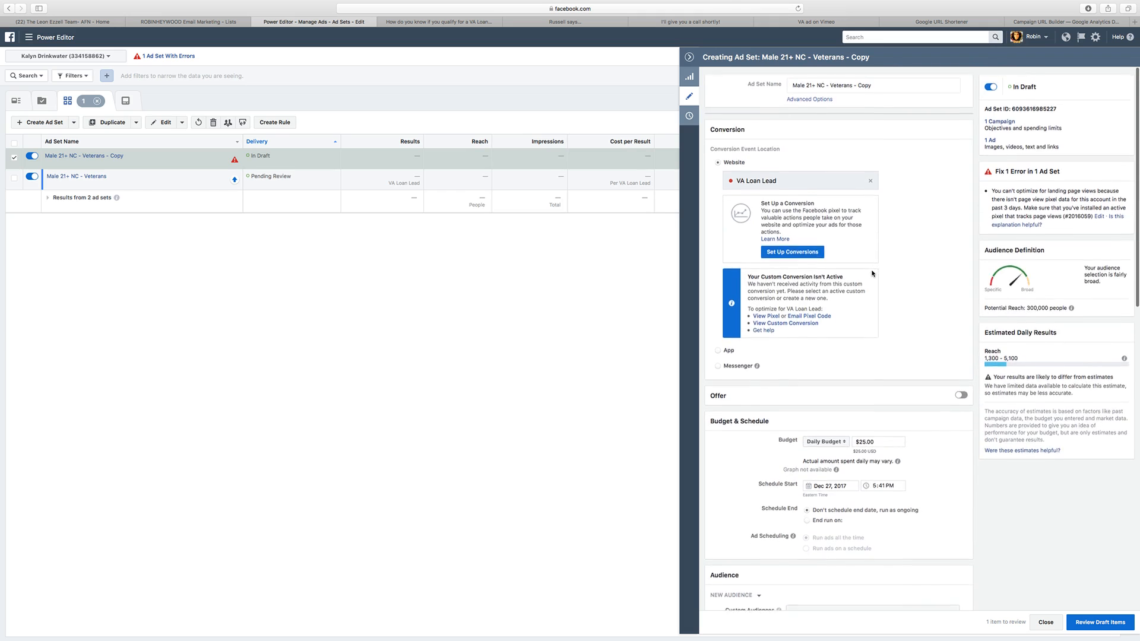
click(841, 285)
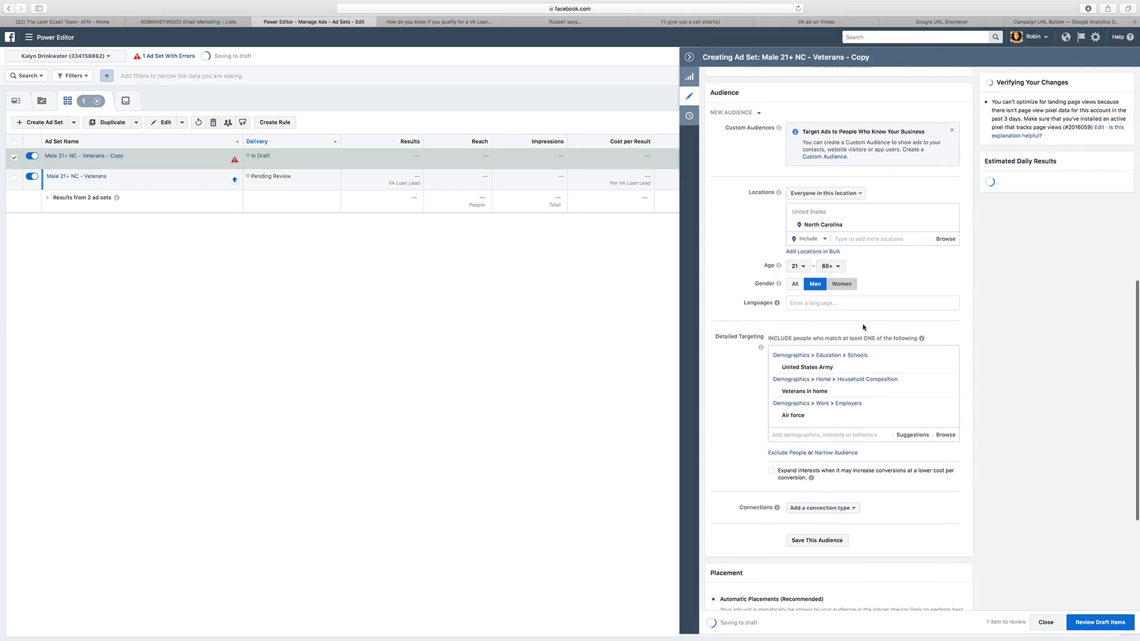
scroll(864, 326, down, 2)
scroll(864, 326, down, 5)
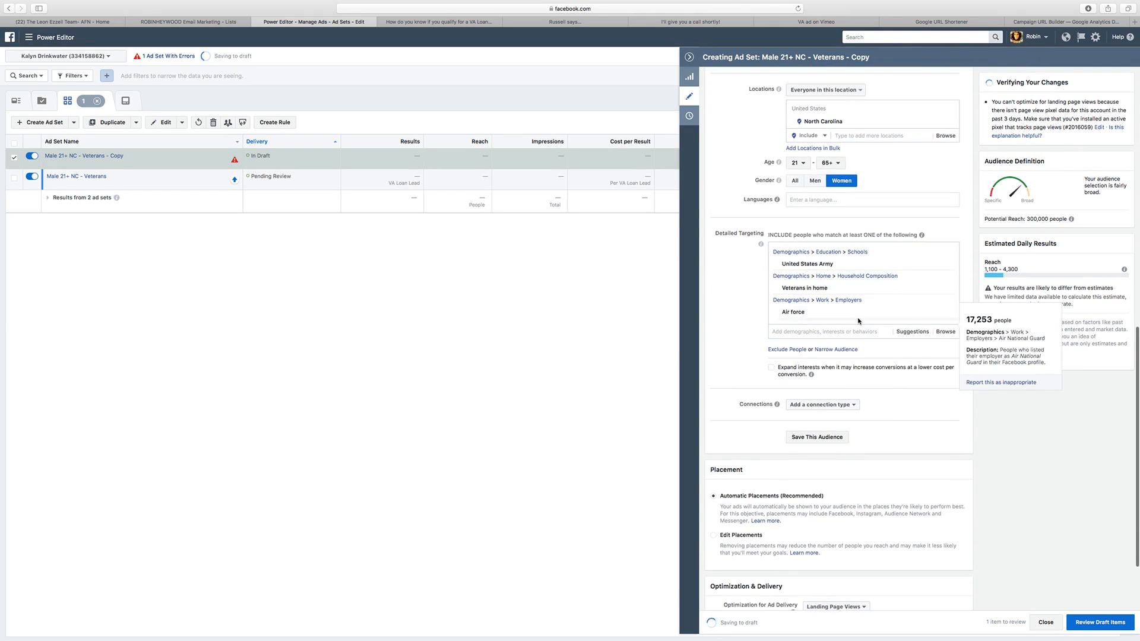
Step: Replace "Male" with "Female" in the duplicated ad set's name, check its audience targeting, and close the editor
scroll(843, 267, up, 15)
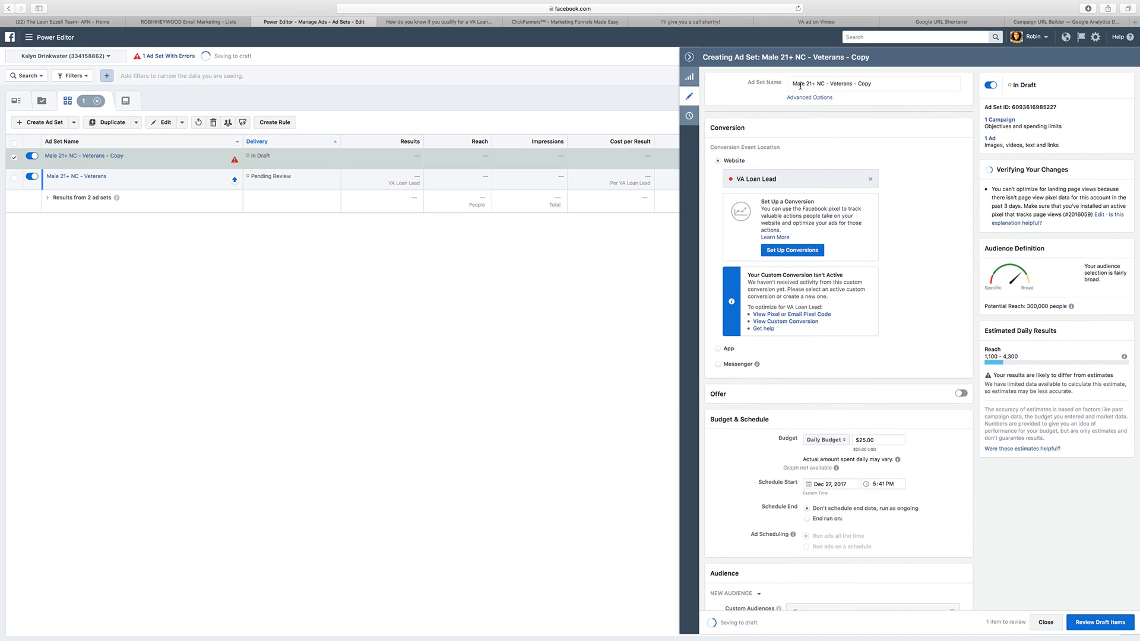
drag(806, 84, 786, 86)
text(Female)
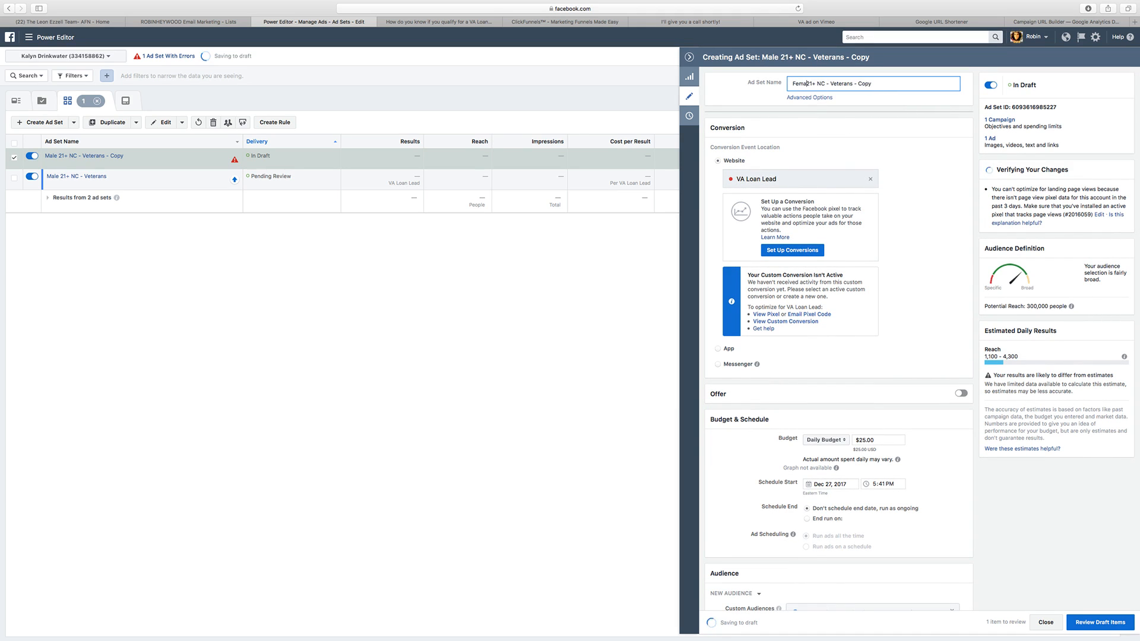
scroll(866, 267, down, 15)
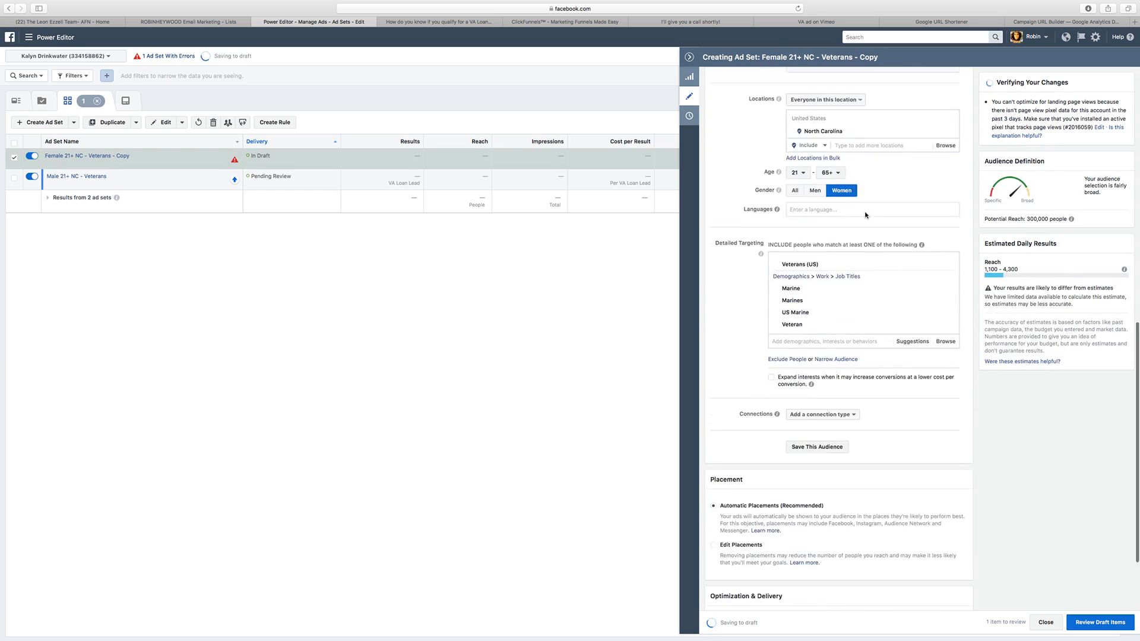
scroll(878, 319, up, 5)
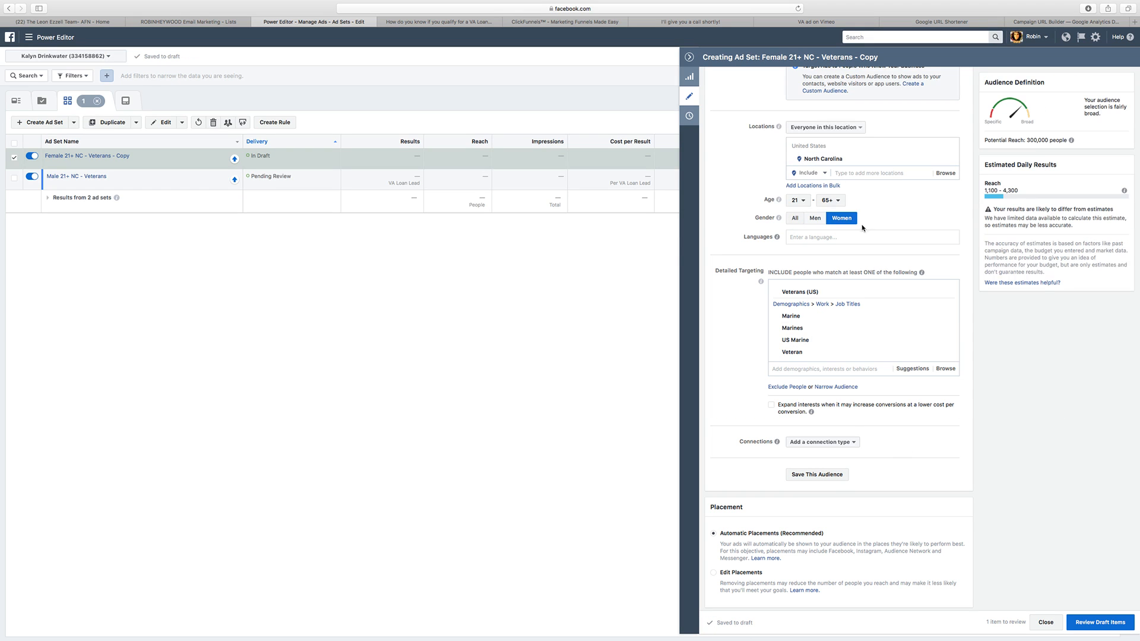
click(1038, 622)
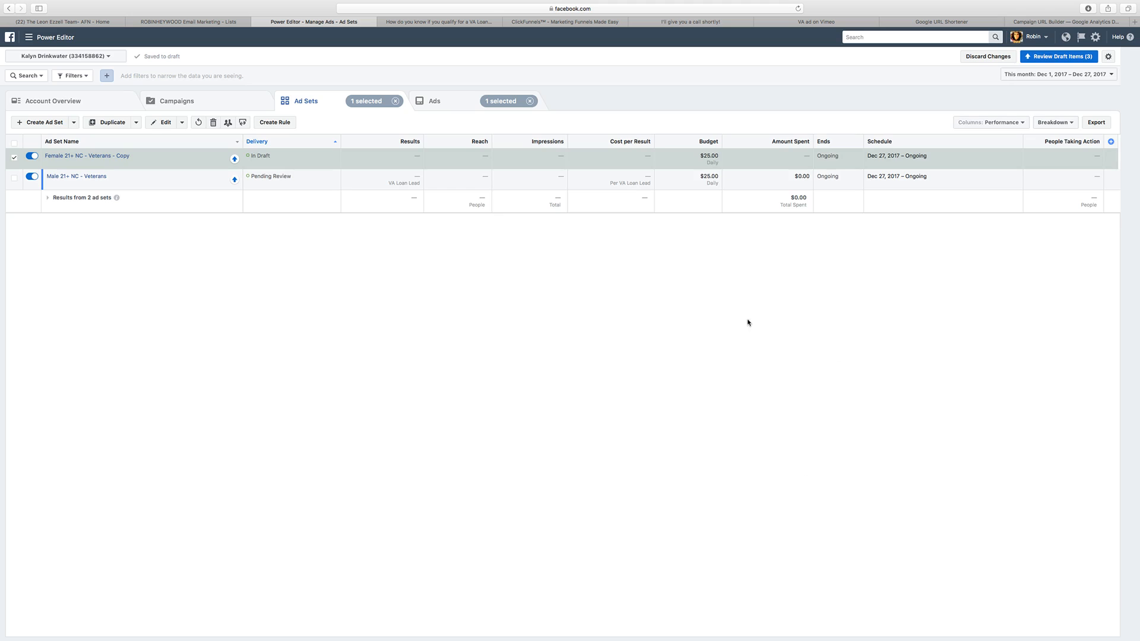
Step: Remove the "- Copy" suffix so the duplicated ad set is named "Female 21+ NC - Veterans"
click(134, 156)
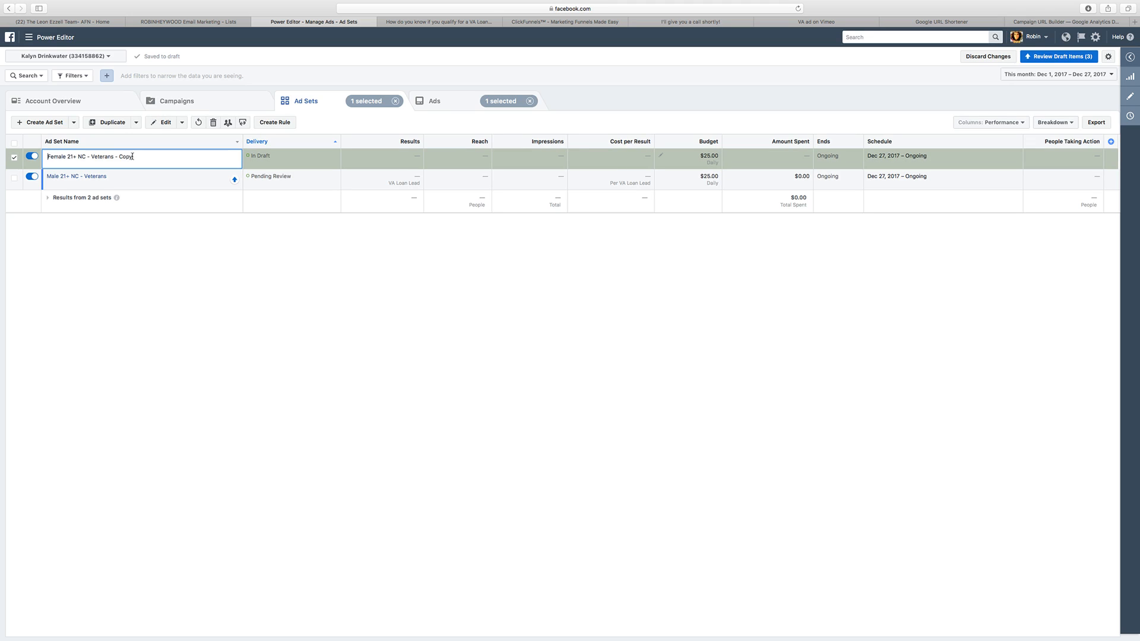
drag(119, 157, 128, 158)
key(BackSpace)
key(BackSpace)
key(BackSpace)
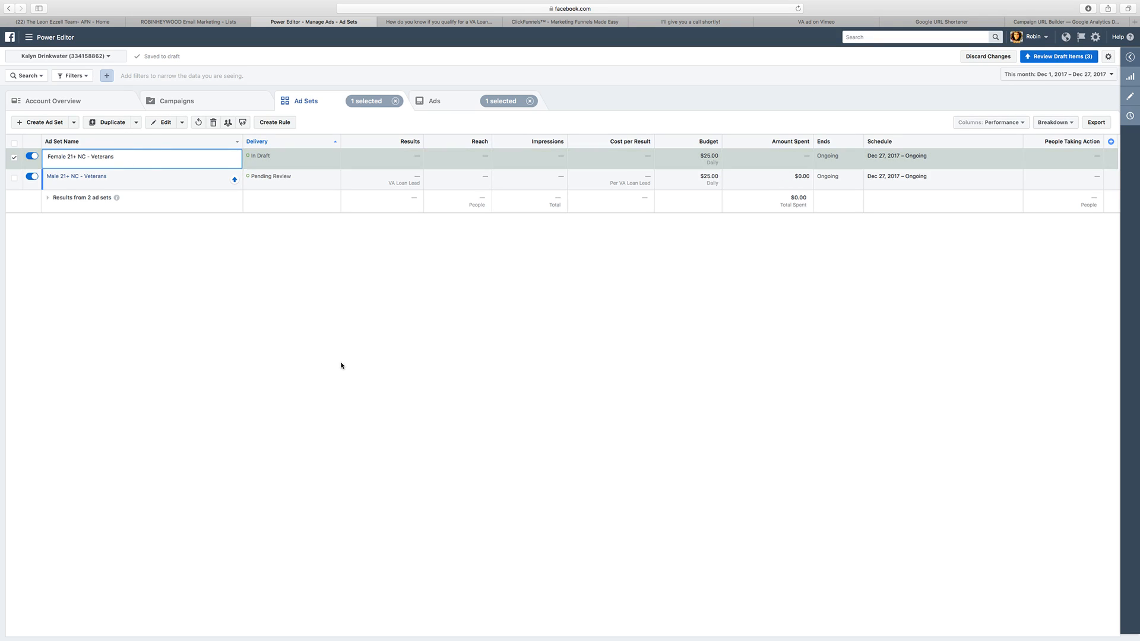
click(334, 369)
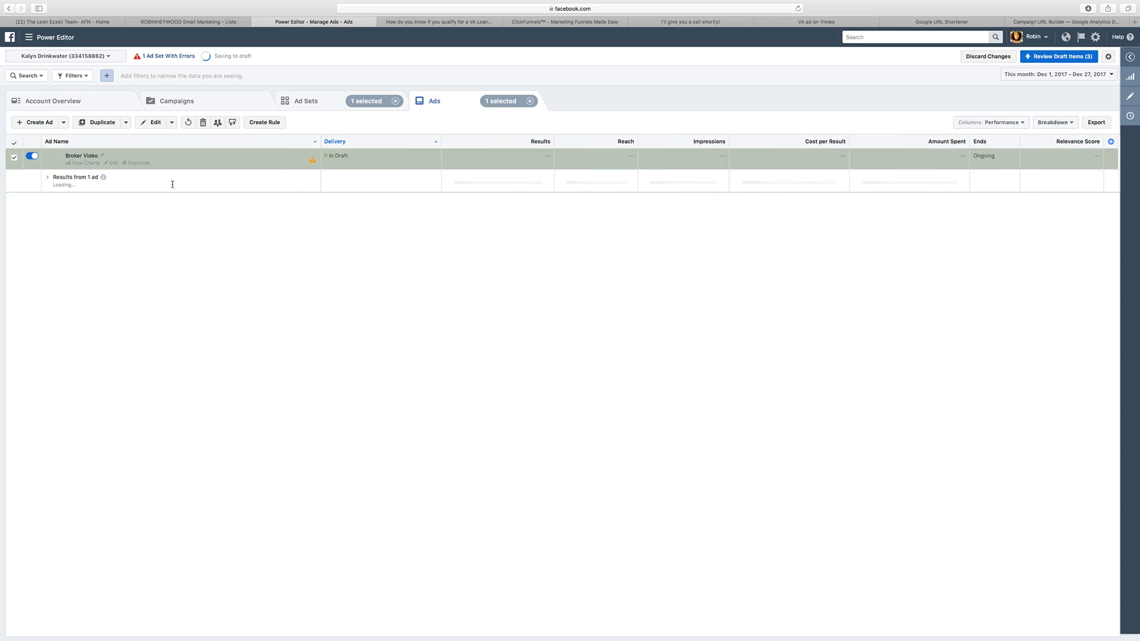
Step: Switch the female ad set's Broker Video ad to an existing page post by submitting the copied post ID
click(1130, 98)
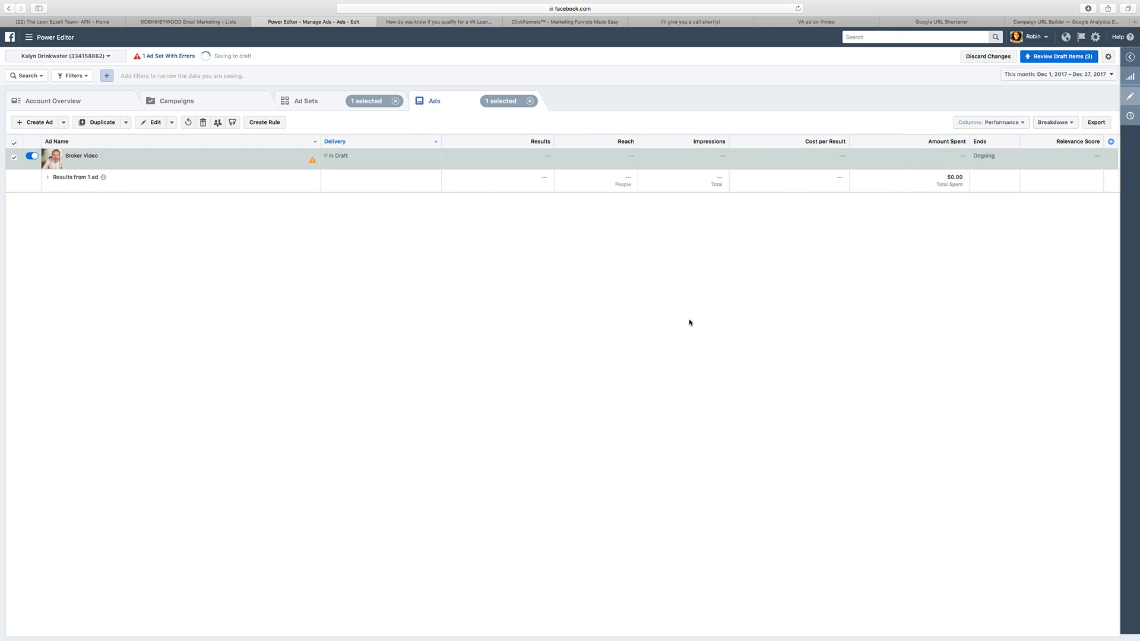
scroll(812, 386, down, 5)
scroll(811, 387, down, 10)
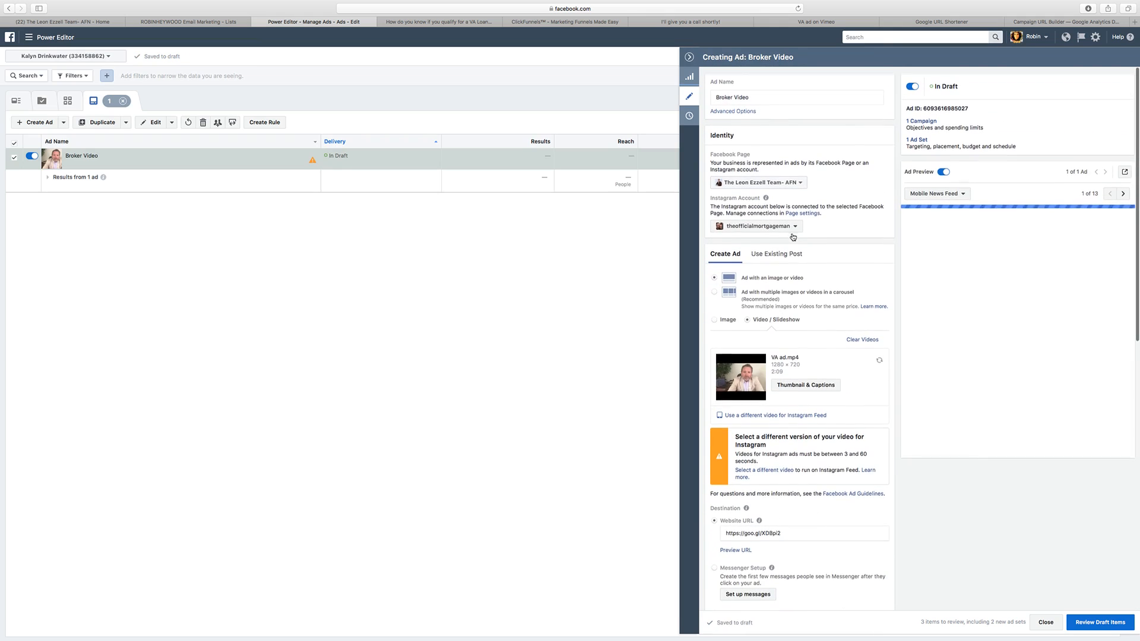
click(776, 252)
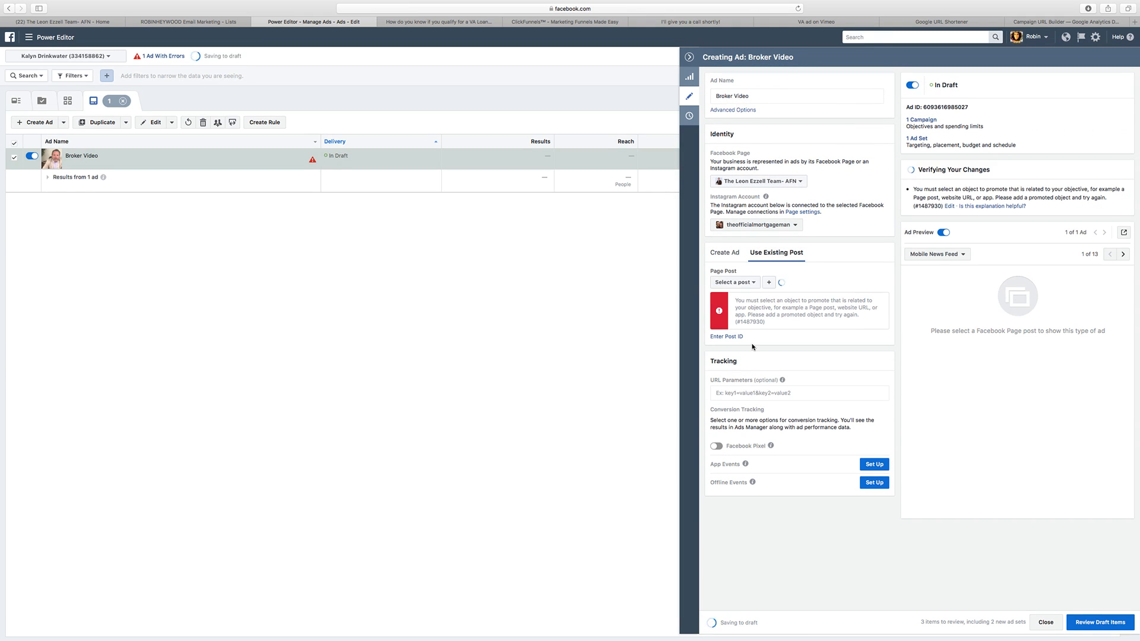
click(743, 283)
click(819, 281)
click(739, 336)
key(super+v)
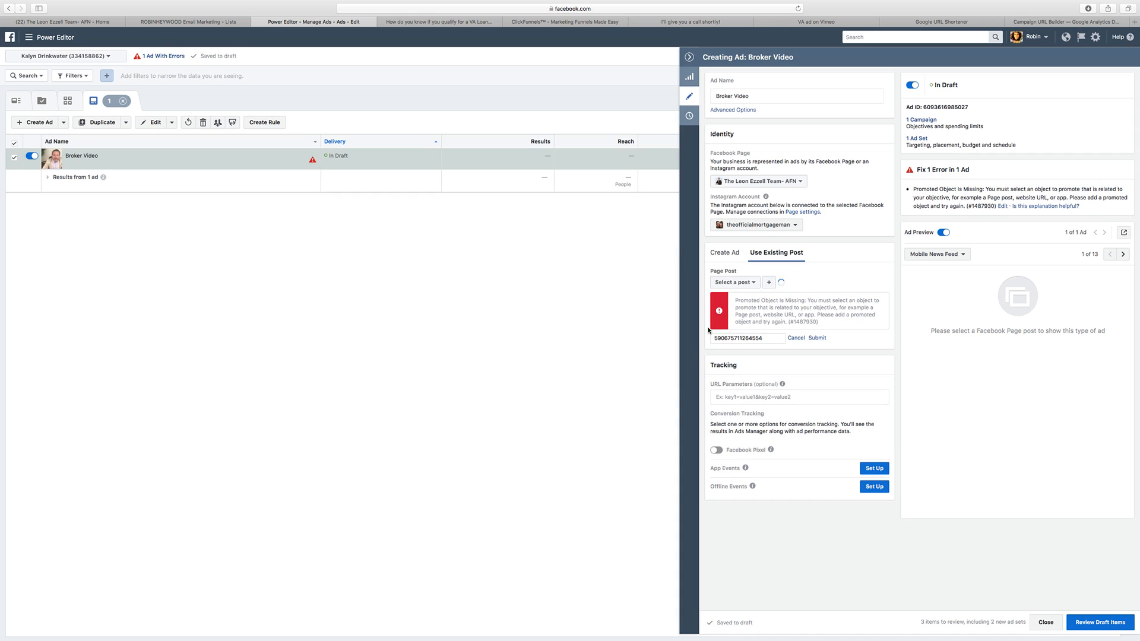
click(817, 338)
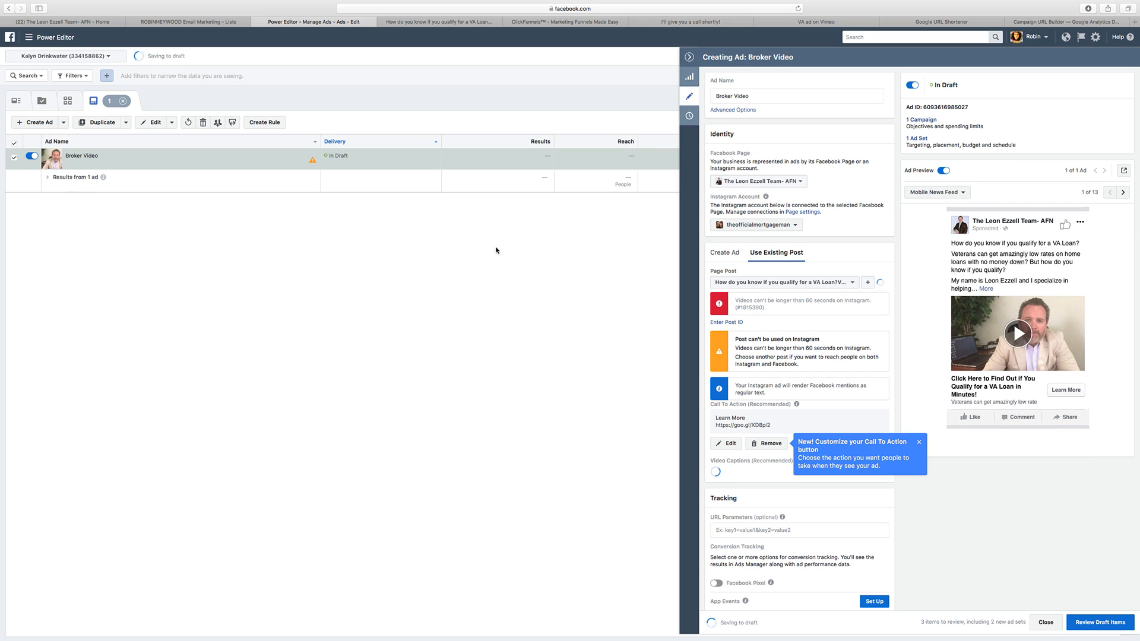
Step: Confirm the two draft ad sets and the new Broker Video ad for publishing, and return to the ad sets list
click(1100, 622)
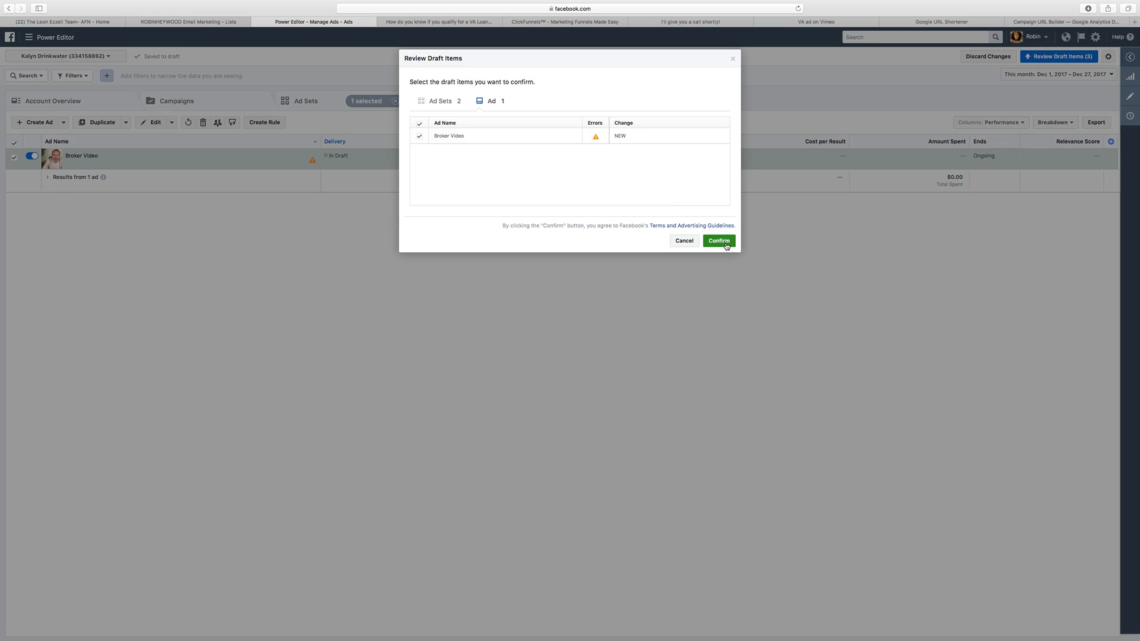
click(725, 242)
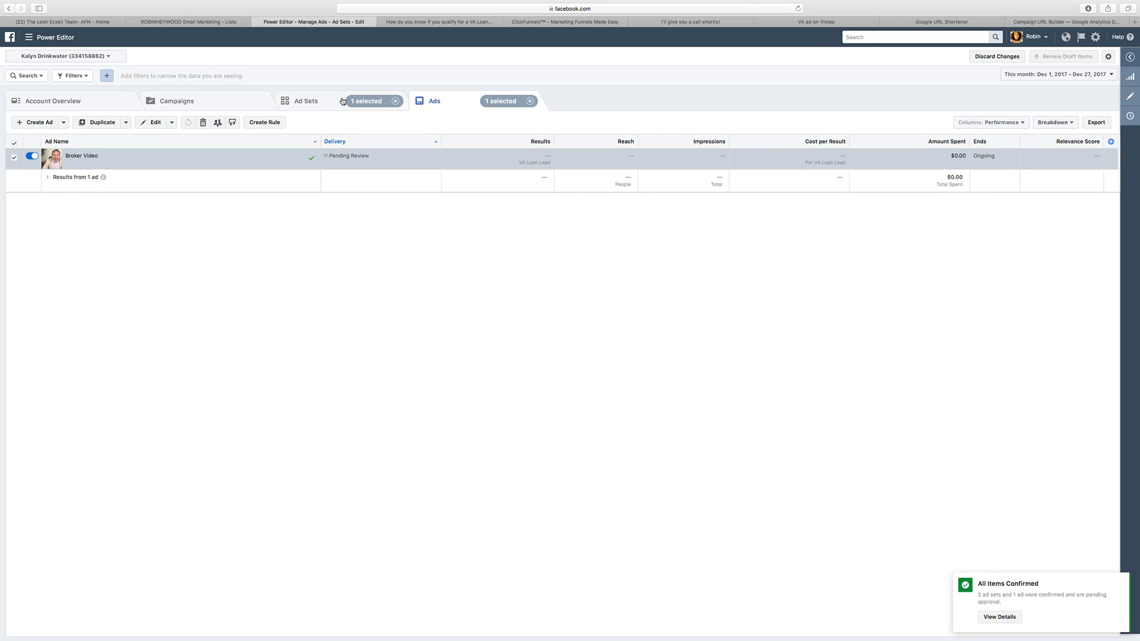
click(342, 104)
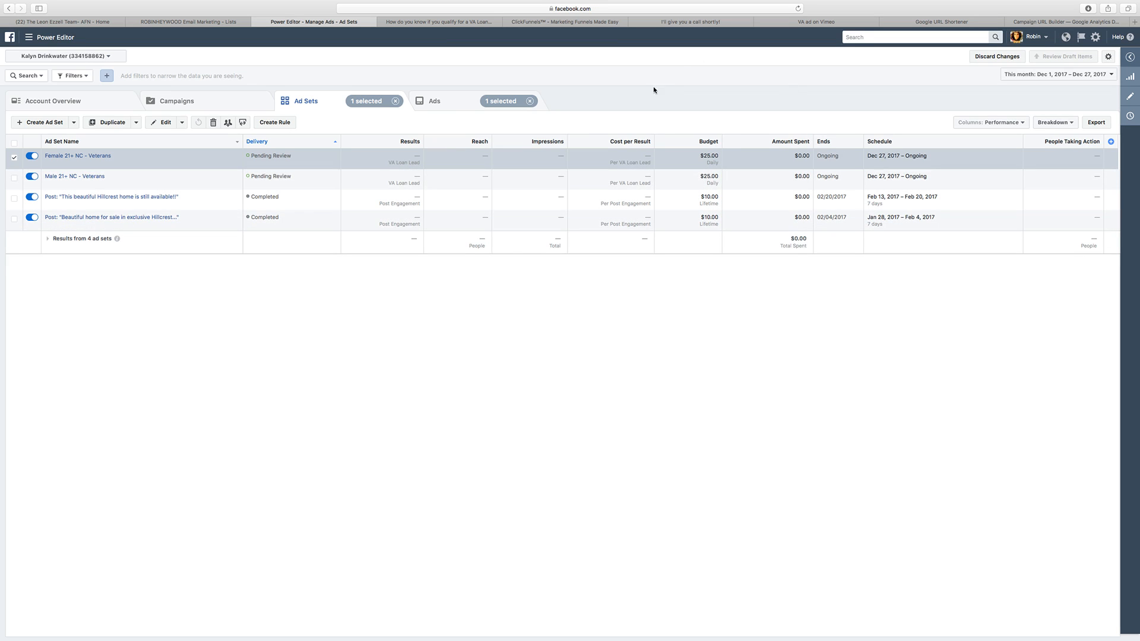
Step: View the shared Facebook VA loan post, dismiss the chat window that opens on it, and return to Power Editor
click(453, 25)
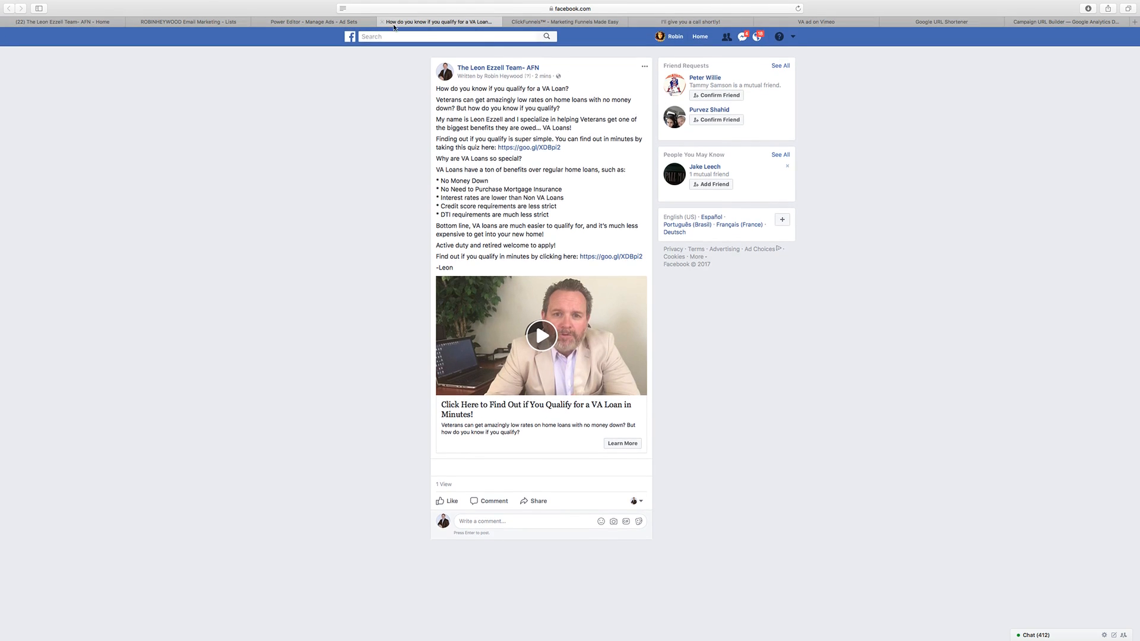
click(324, 24)
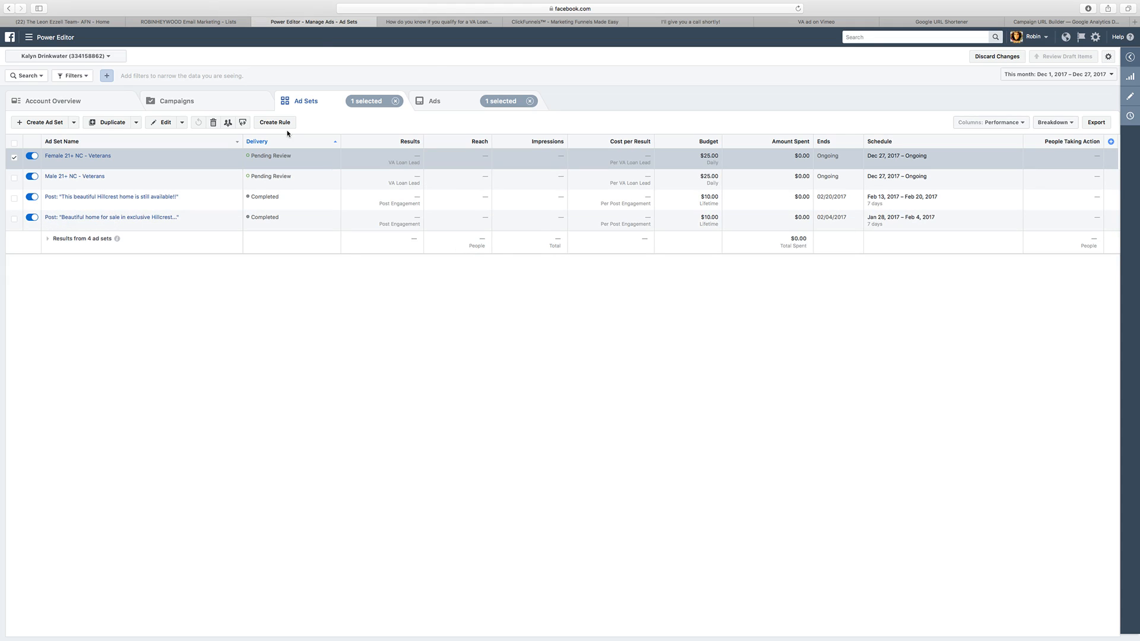
click(439, 24)
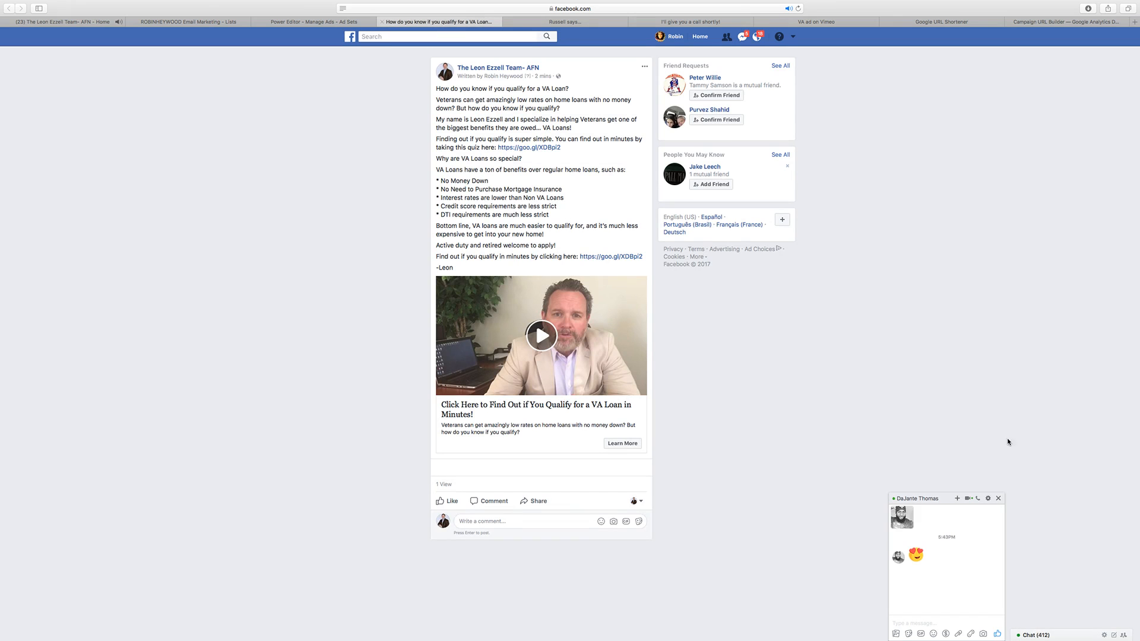
click(998, 499)
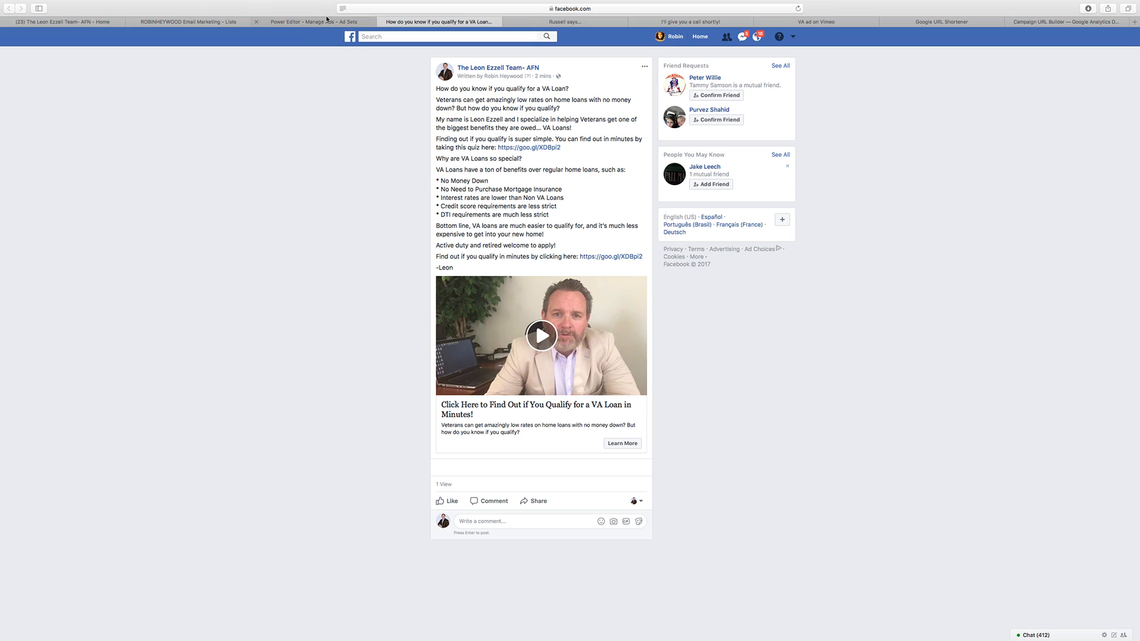
click(326, 23)
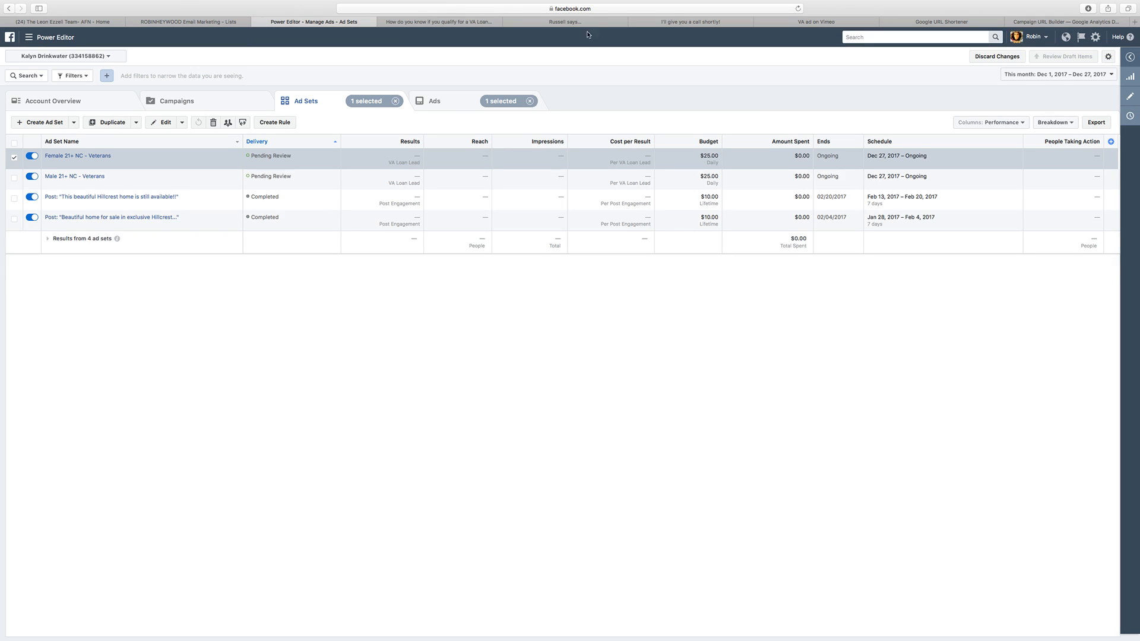
click(219, 22)
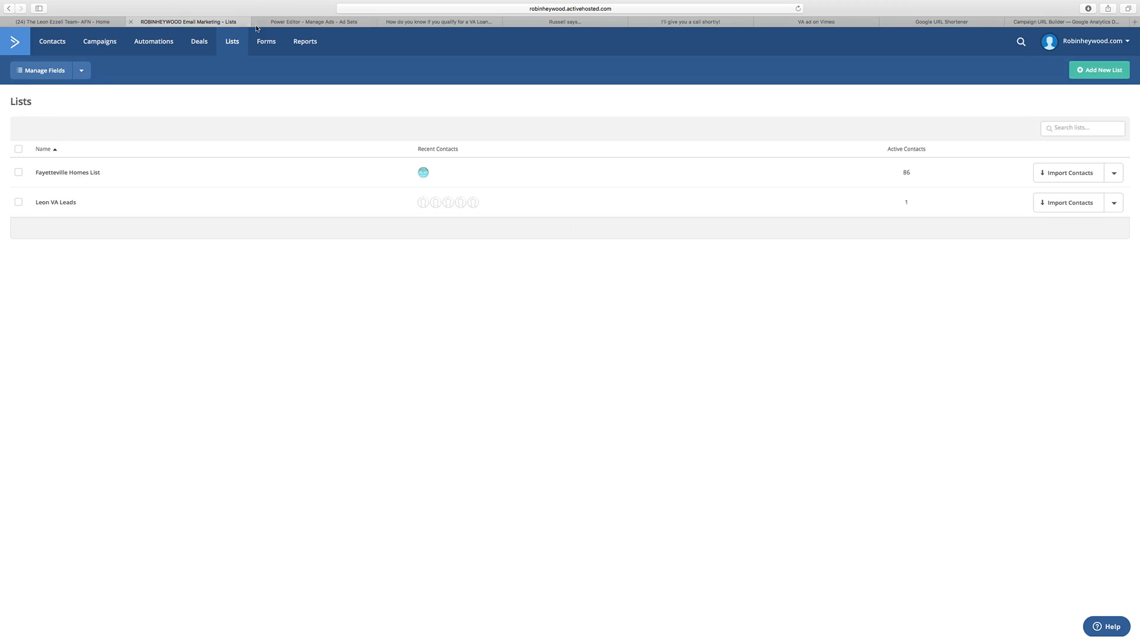
click(291, 23)
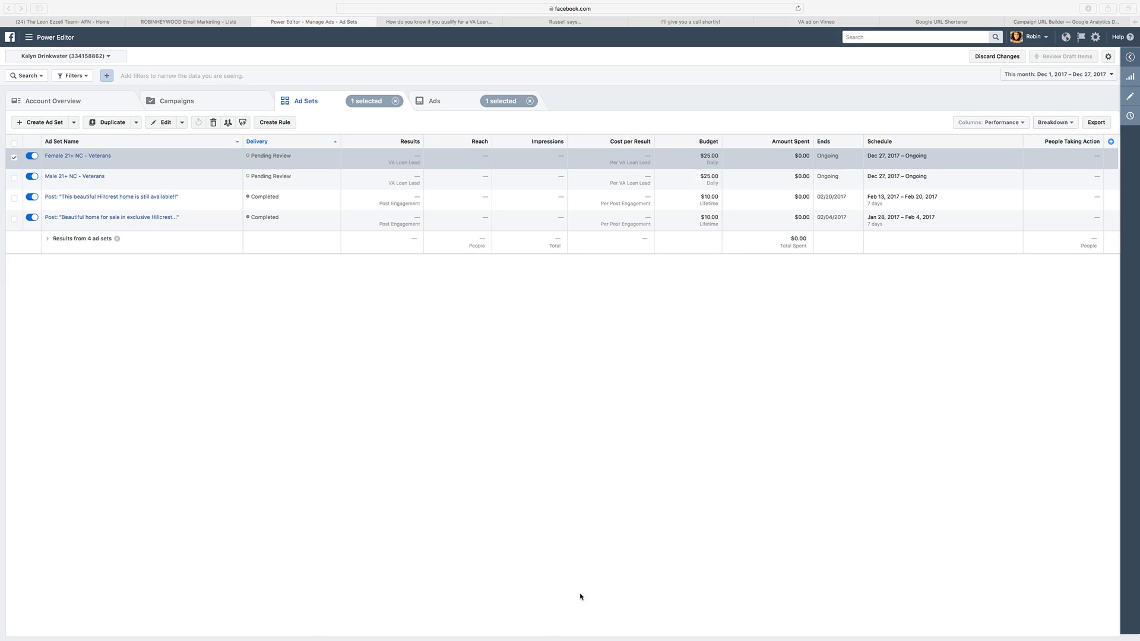
click(198, 354)
Step: Go to the ad account's Audiences page and start a custom audience based on video engagement
click(36, 41)
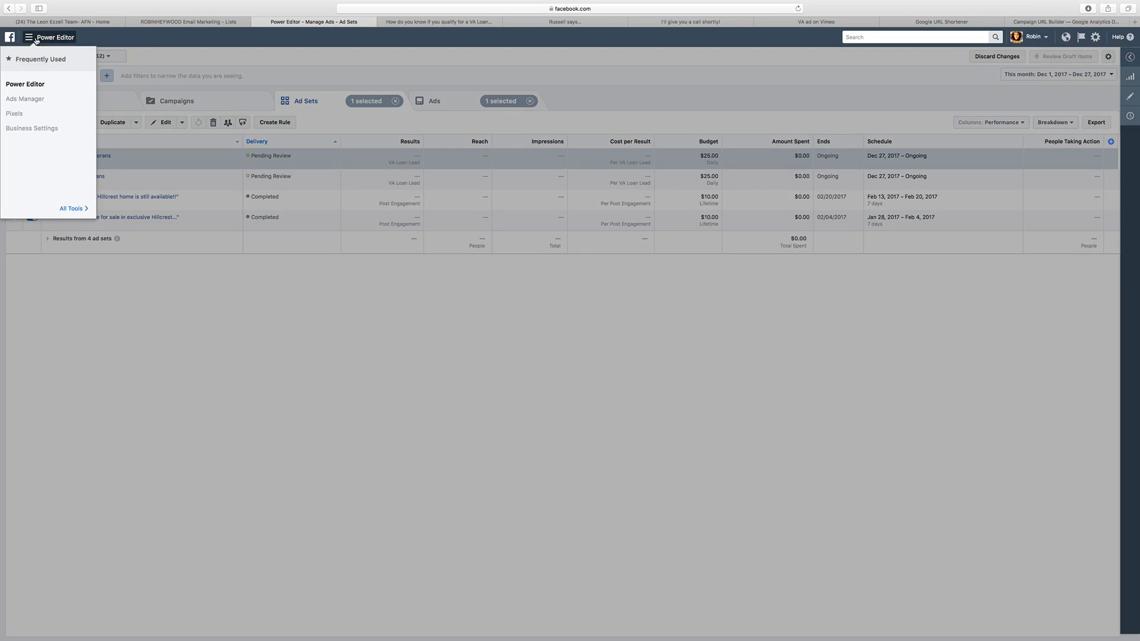
click(72, 208)
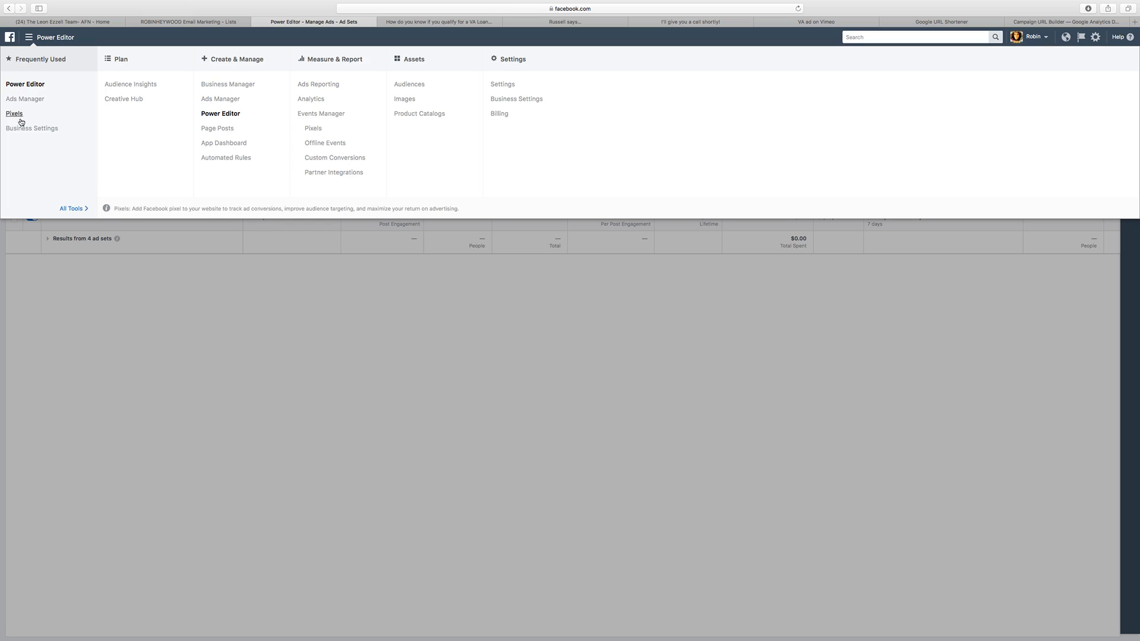
click(410, 84)
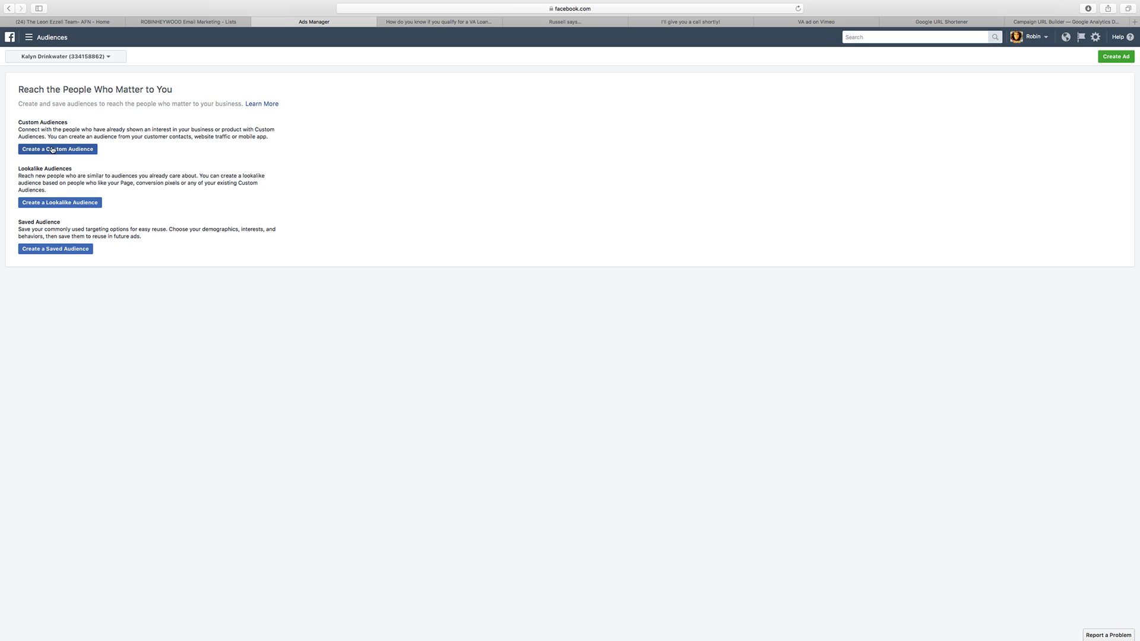
click(64, 149)
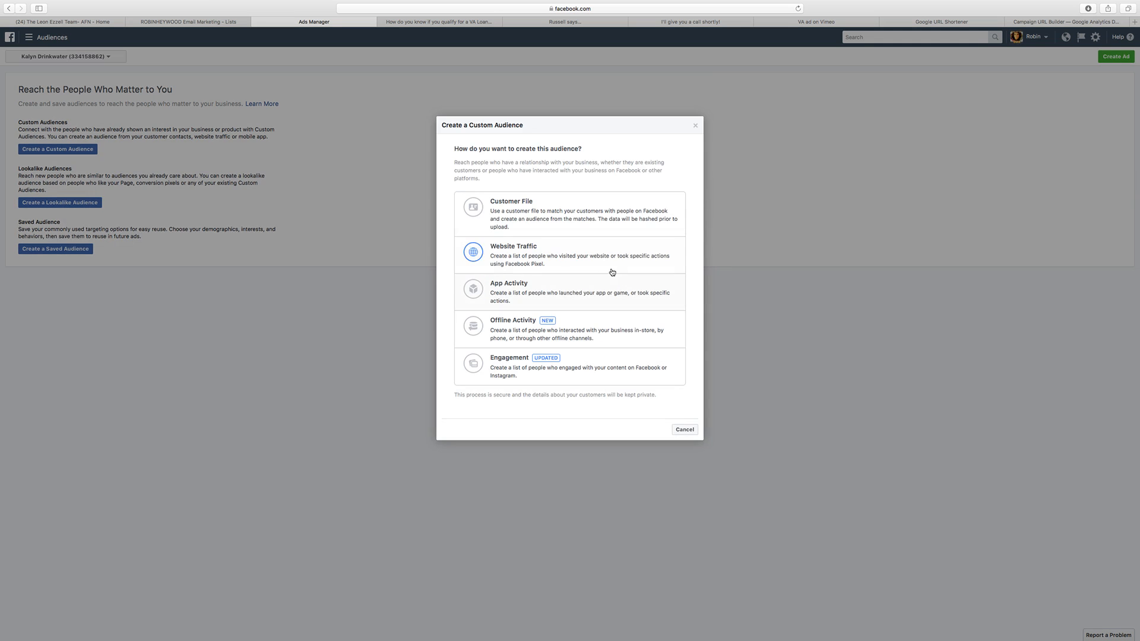
click(569, 363)
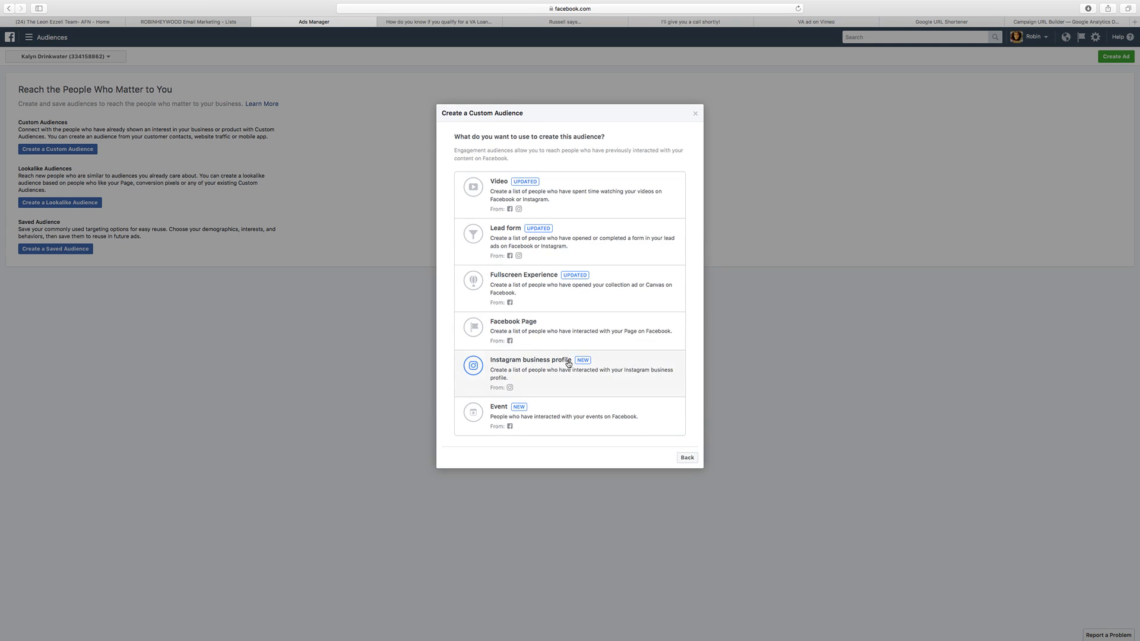
click(585, 205)
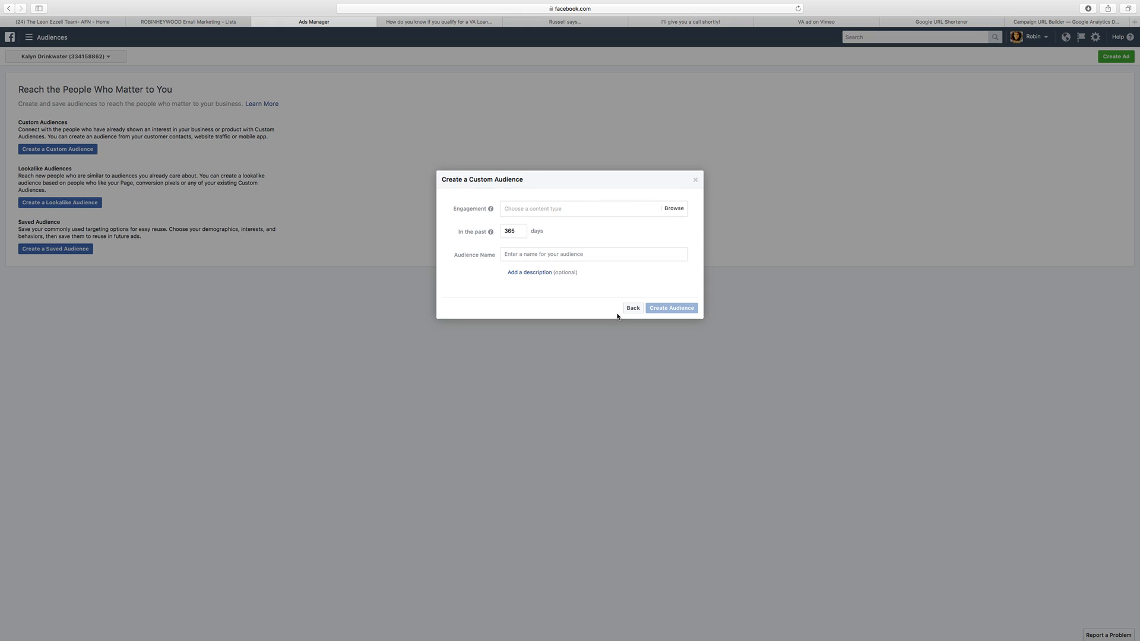
Step: Define the audience as people who watched 25% of the VA loan qualification video uploaded Dec 27, 2017 on the AFN team's page
click(622, 212)
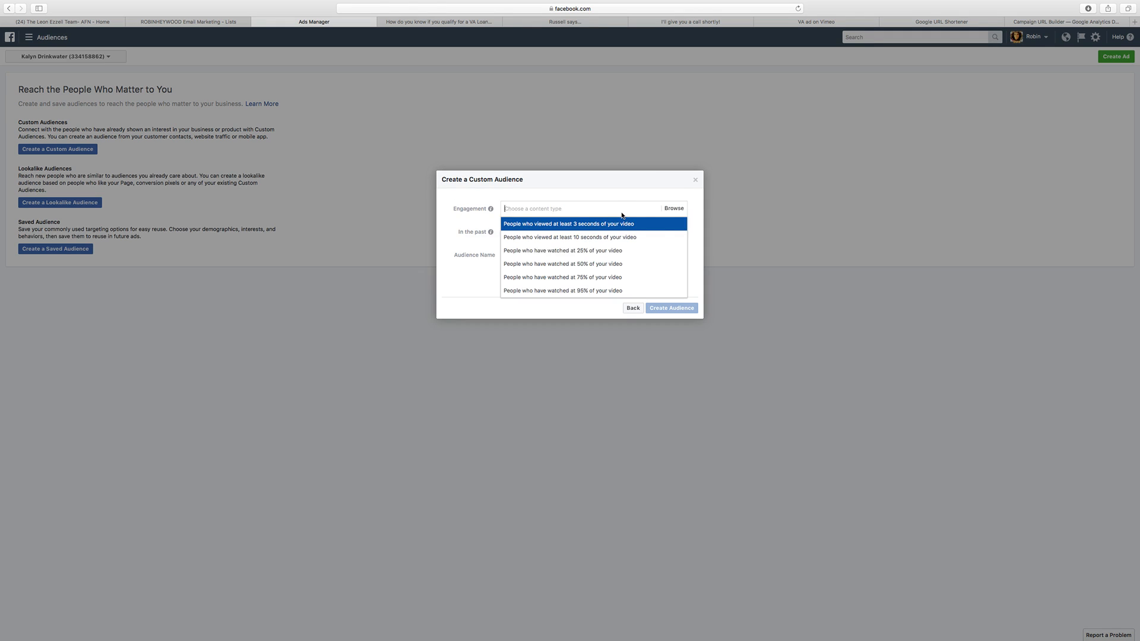
click(570, 254)
click(528, 220)
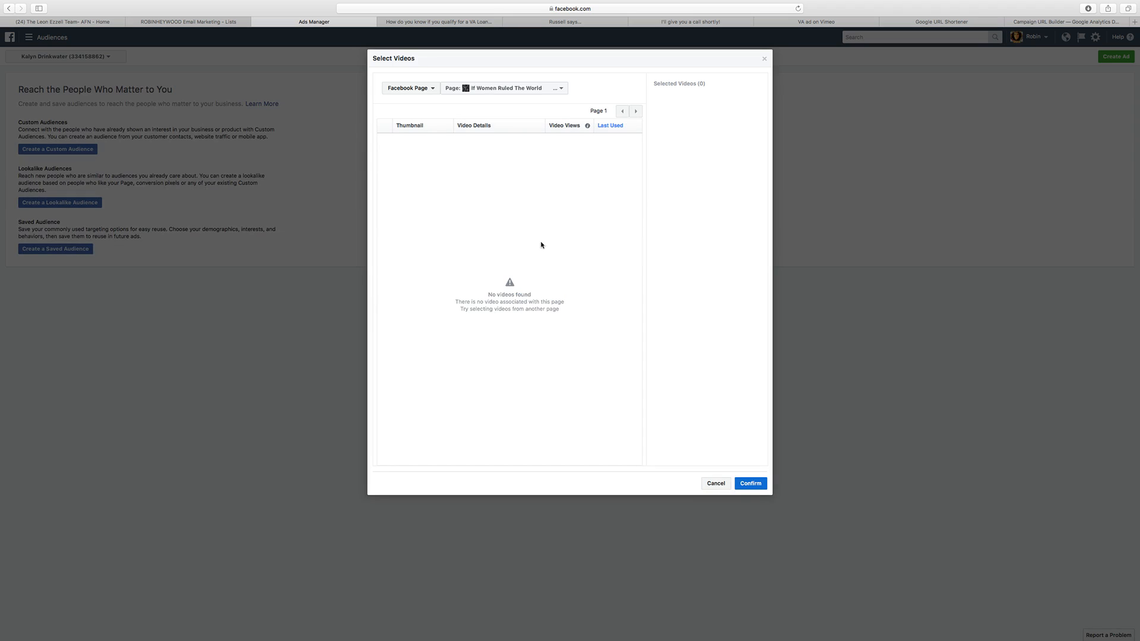
click(517, 88)
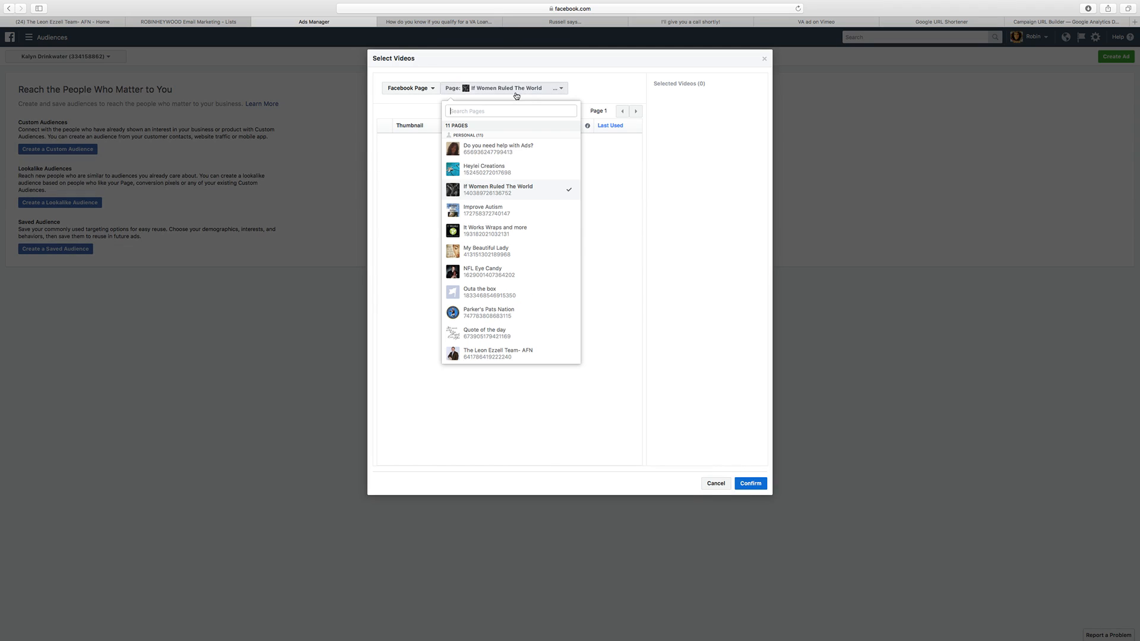
click(532, 351)
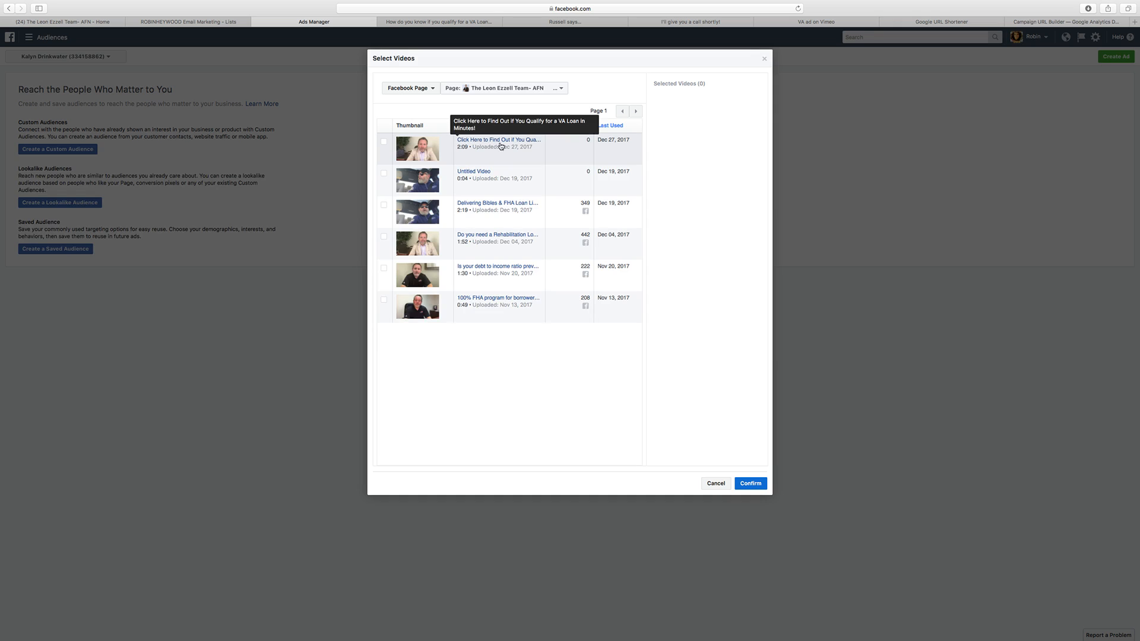
click(384, 141)
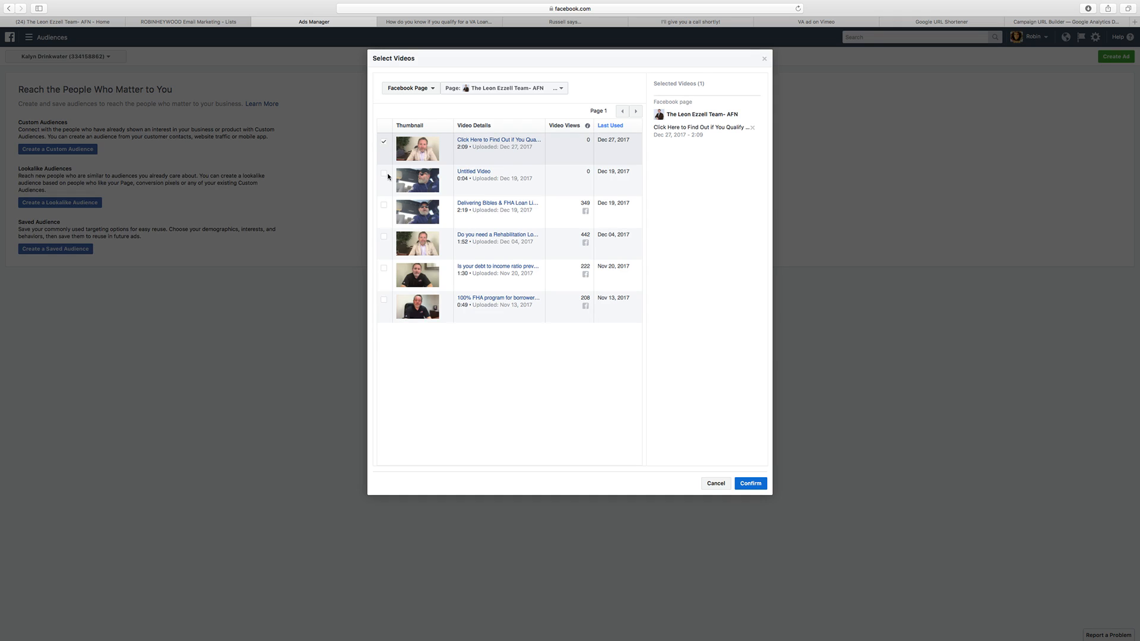
click(750, 483)
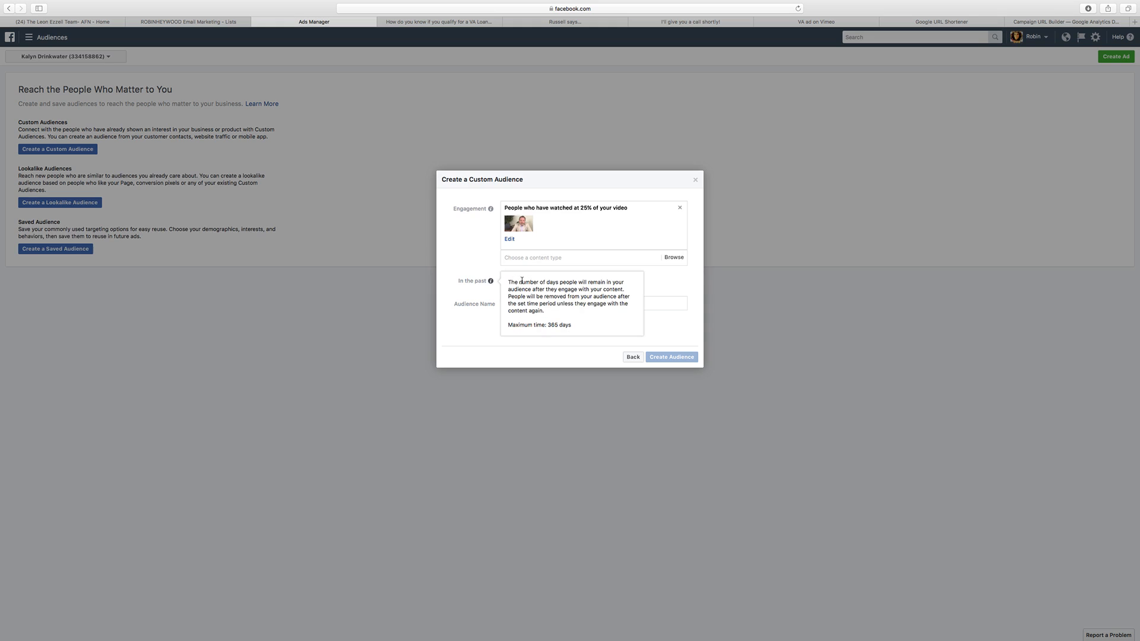
Step: Set the audience's retention to 30 days, name it "Watch 25% of VA Ad Video", and create it
double_click(509, 280)
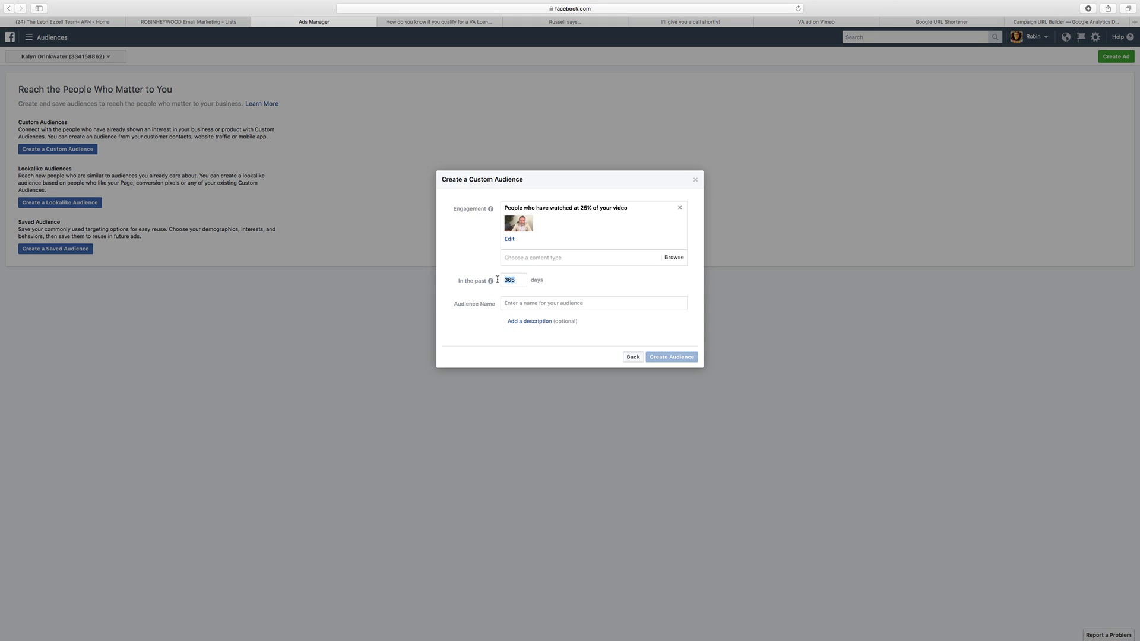
text(30)
text(Watch 2)
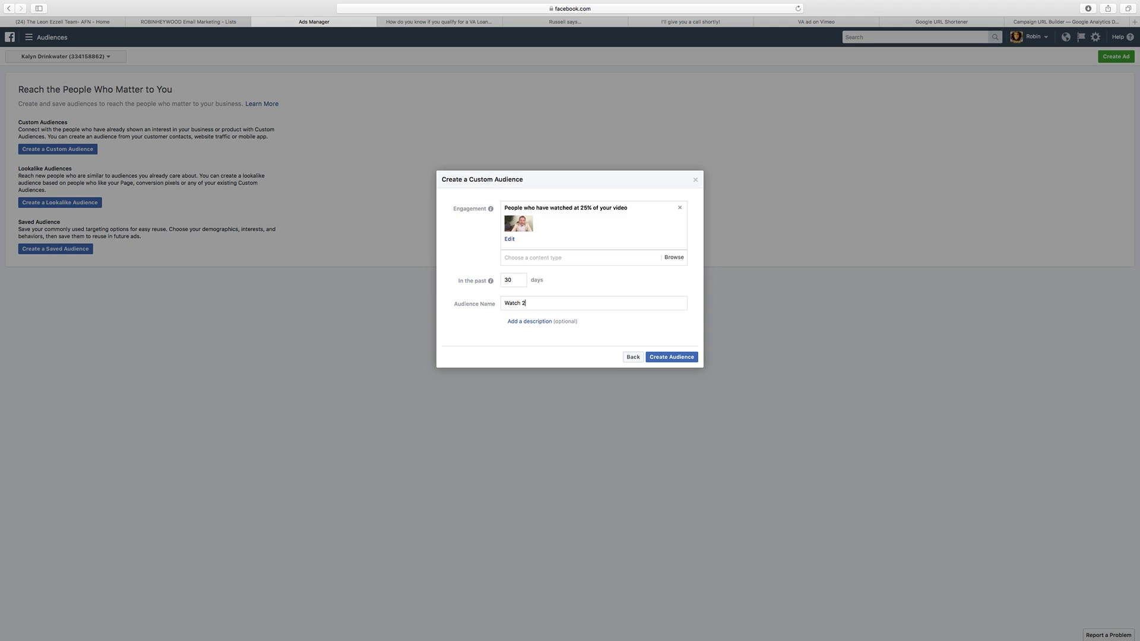
text(5% of VA Ad Video)
click(677, 359)
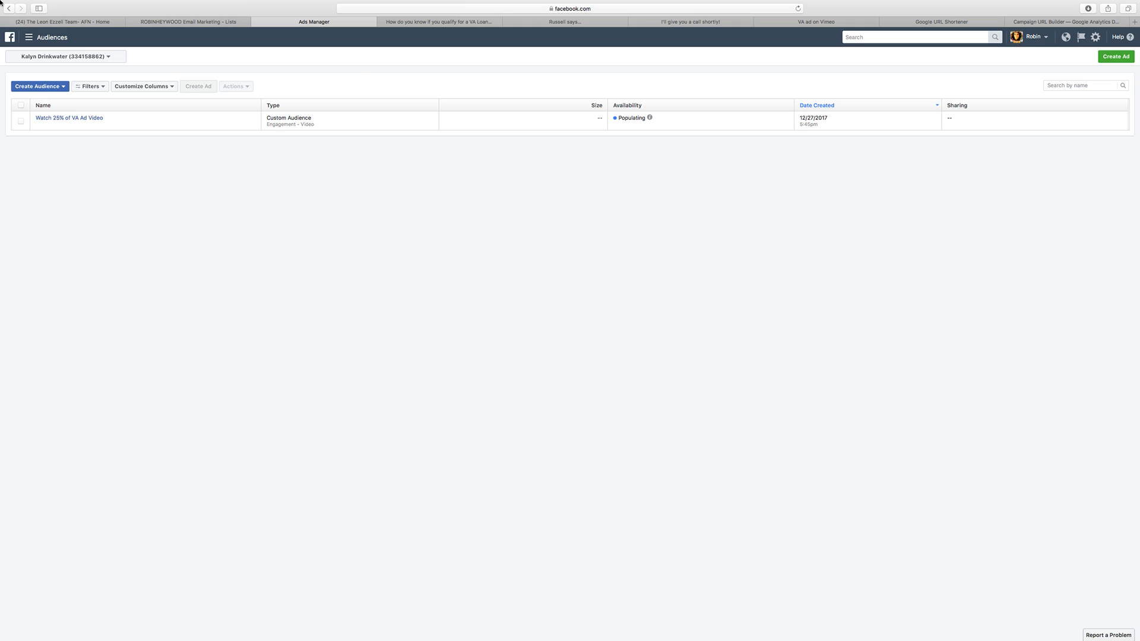
Step: Dismiss the confirmation and next-steps dialogs for the video custom audience
mouse_move(75, 97)
click(22, 86)
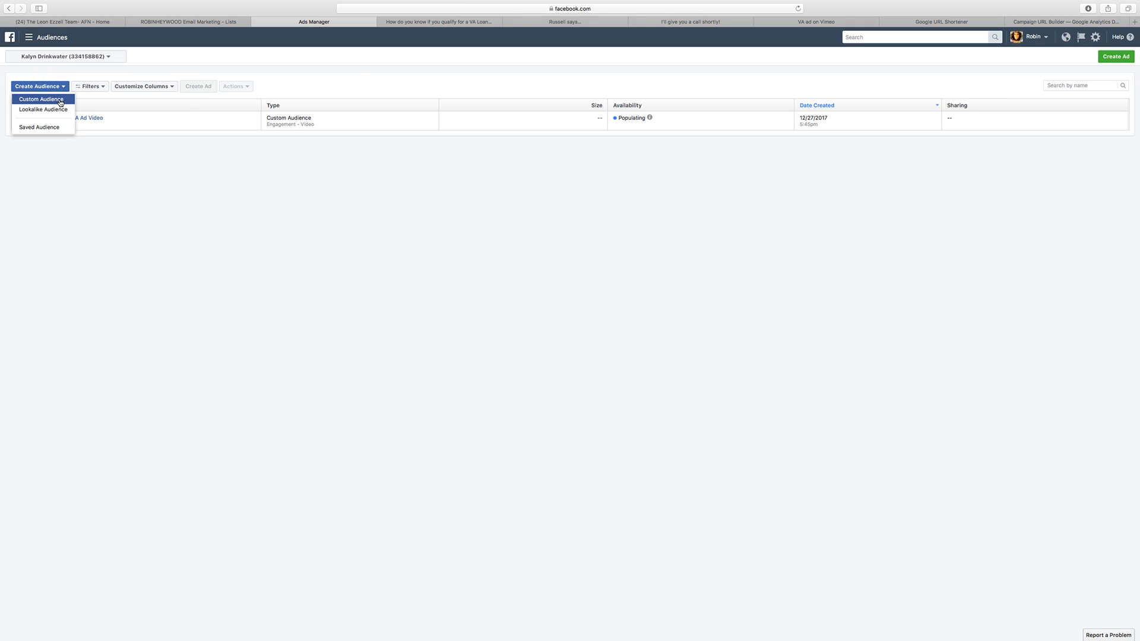
click(40, 100)
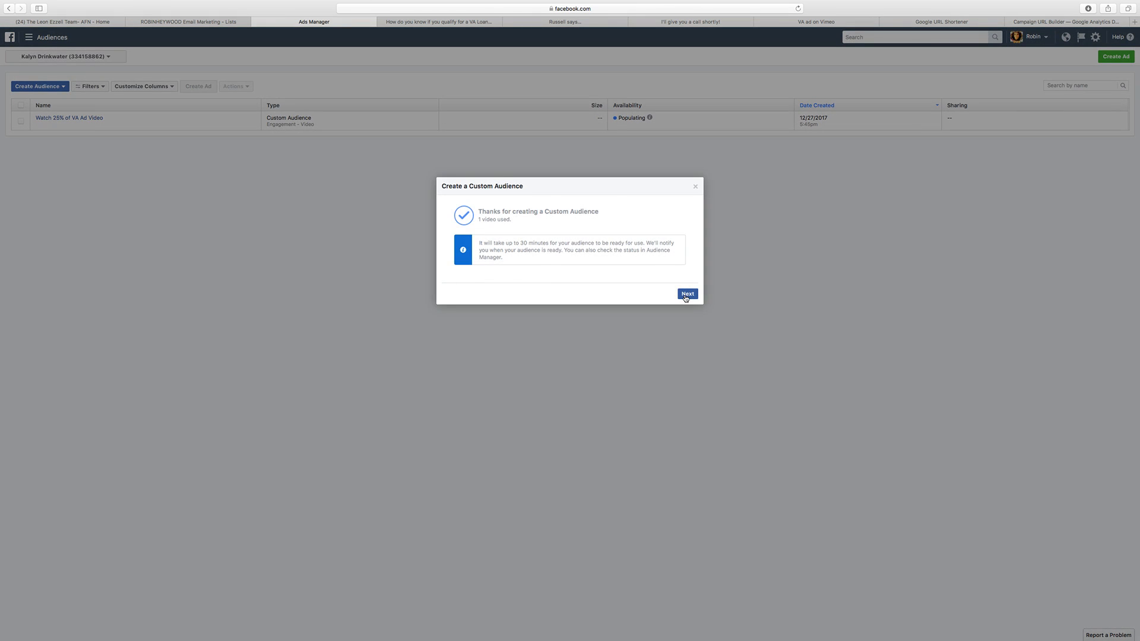
click(686, 293)
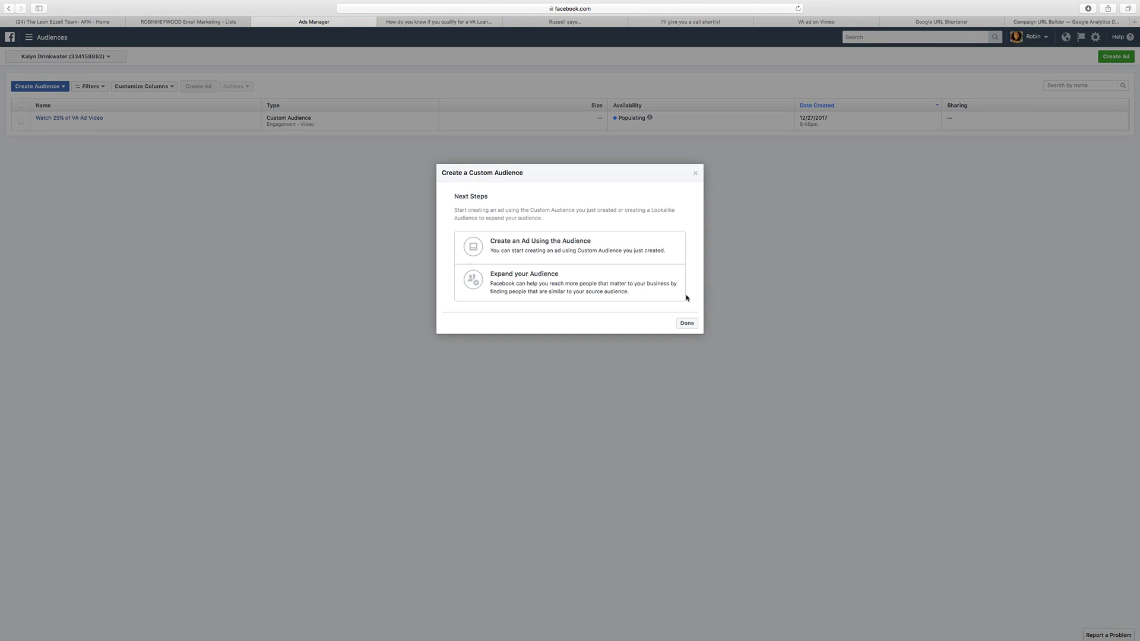
click(696, 173)
Step: Start a second custom audience based on website traffic
click(48, 87)
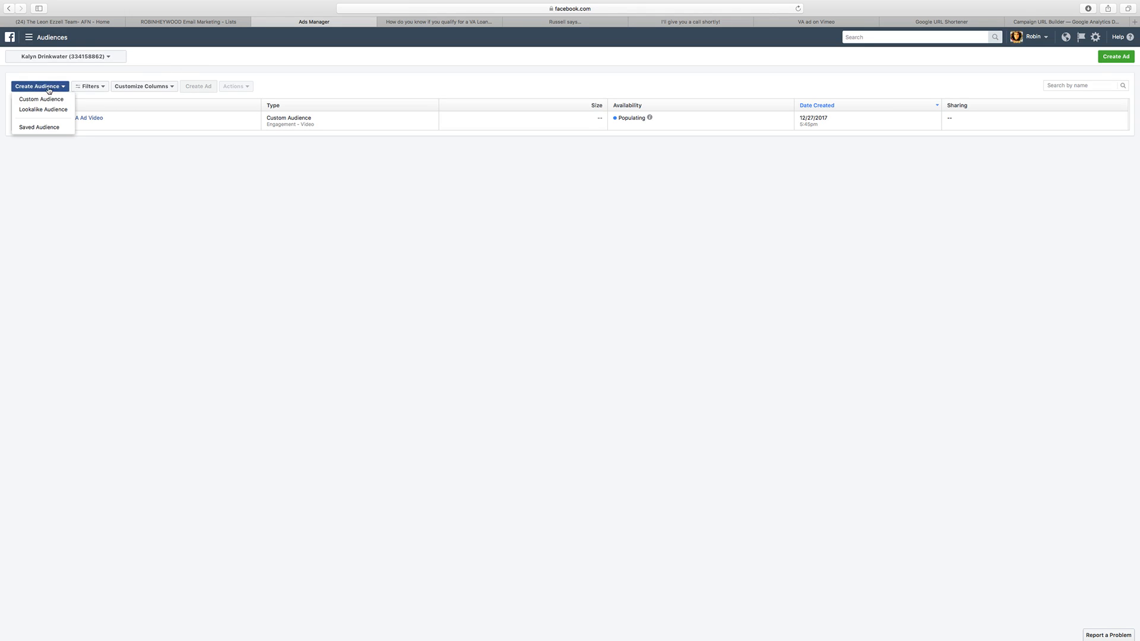
click(46, 101)
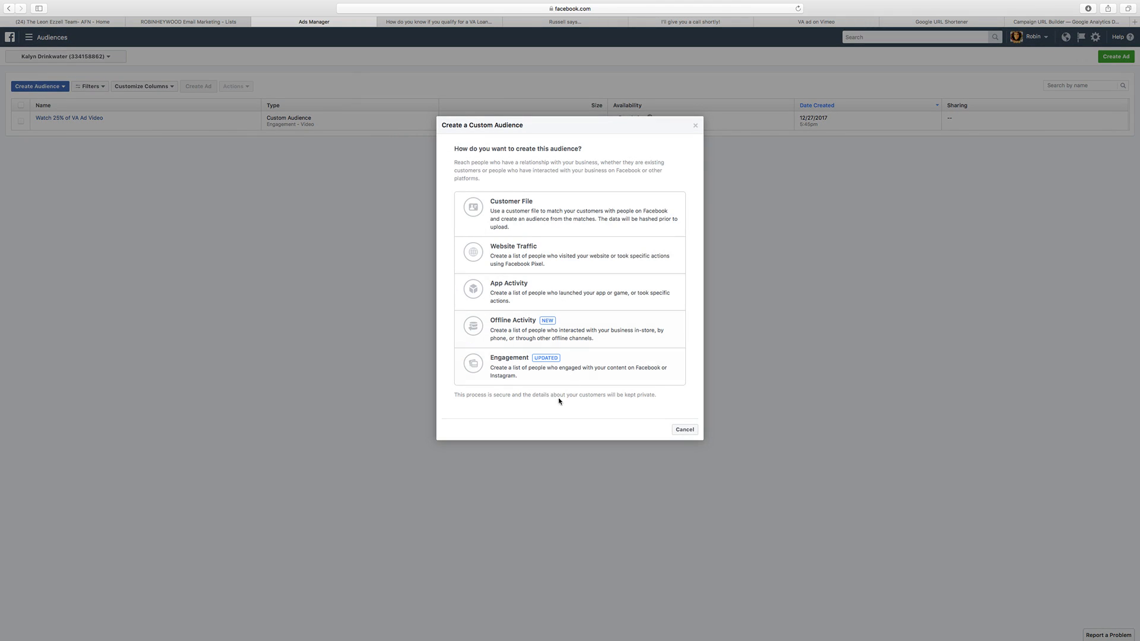
click(538, 270)
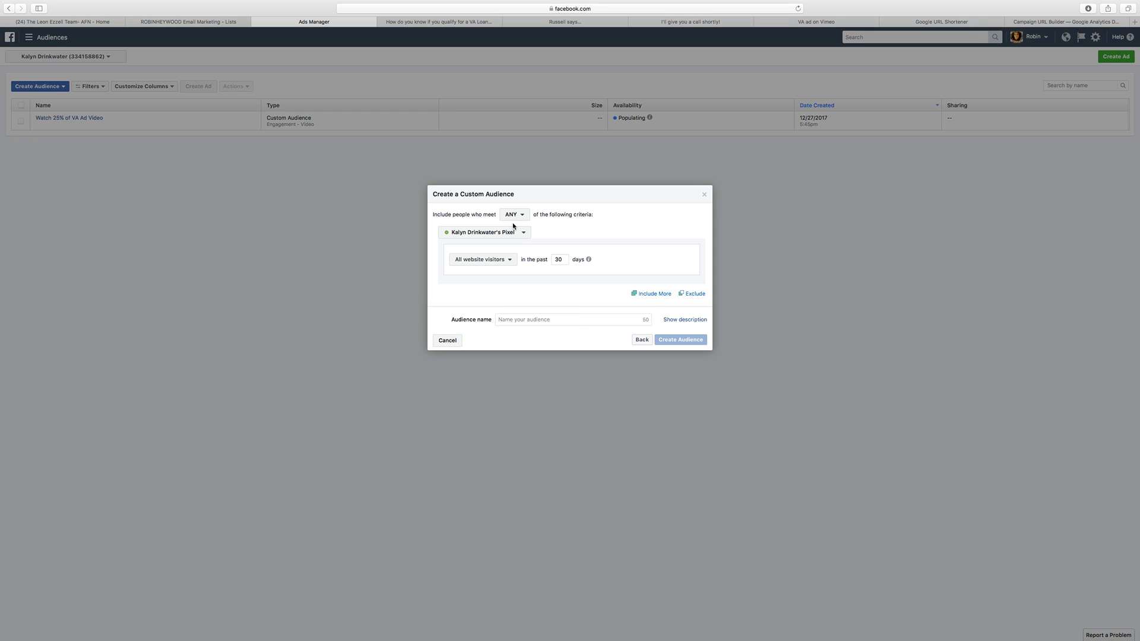
Step: Copy the web address of the funnel's va-thanks page and return to the custom audience in Ads Manager
click(693, 24)
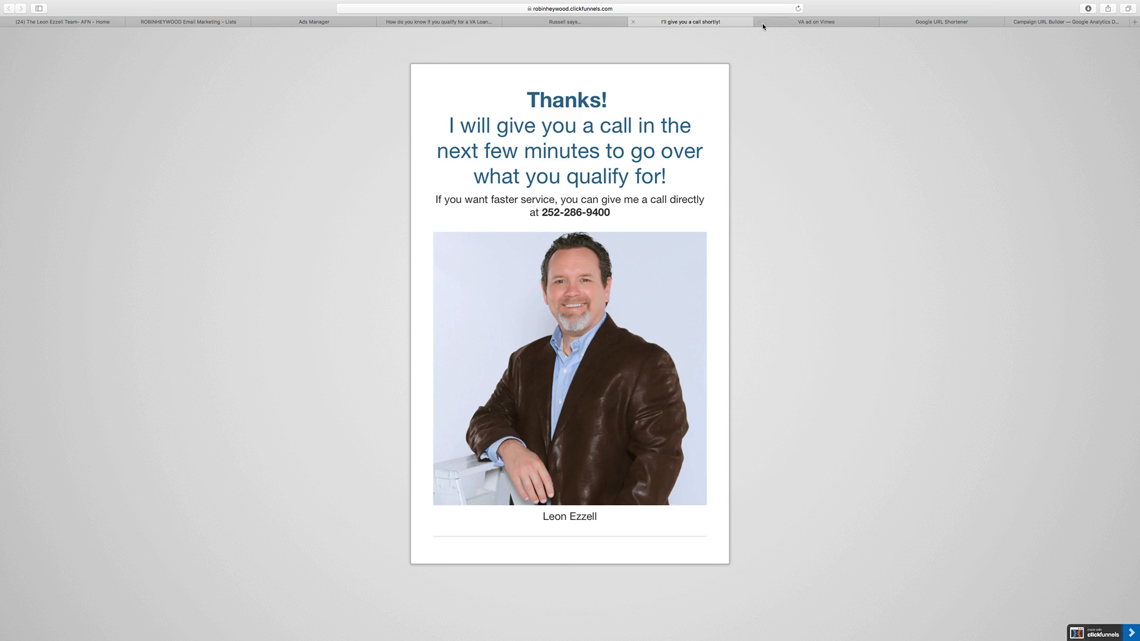
click(766, 22)
click(689, 22)
click(545, 9)
key(super+c)
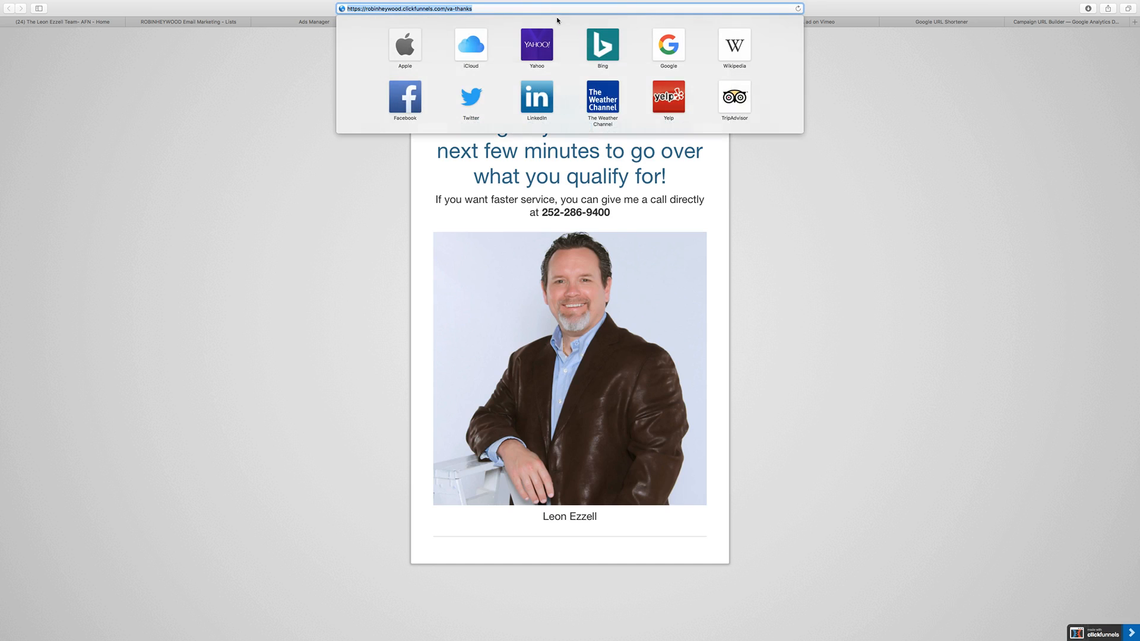
click(319, 113)
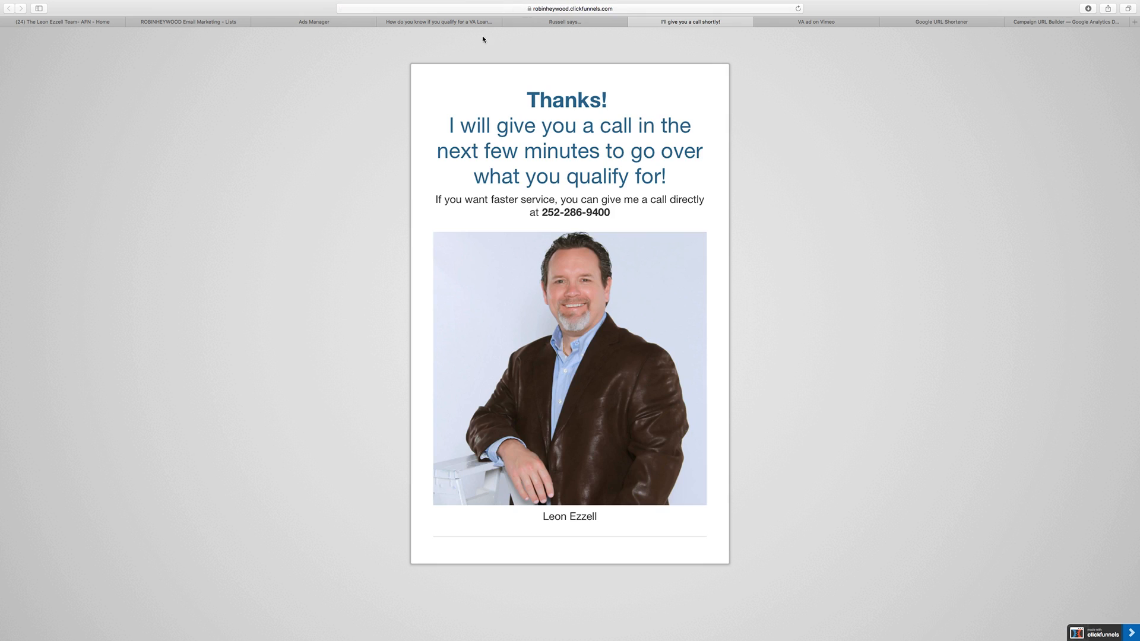
click(330, 23)
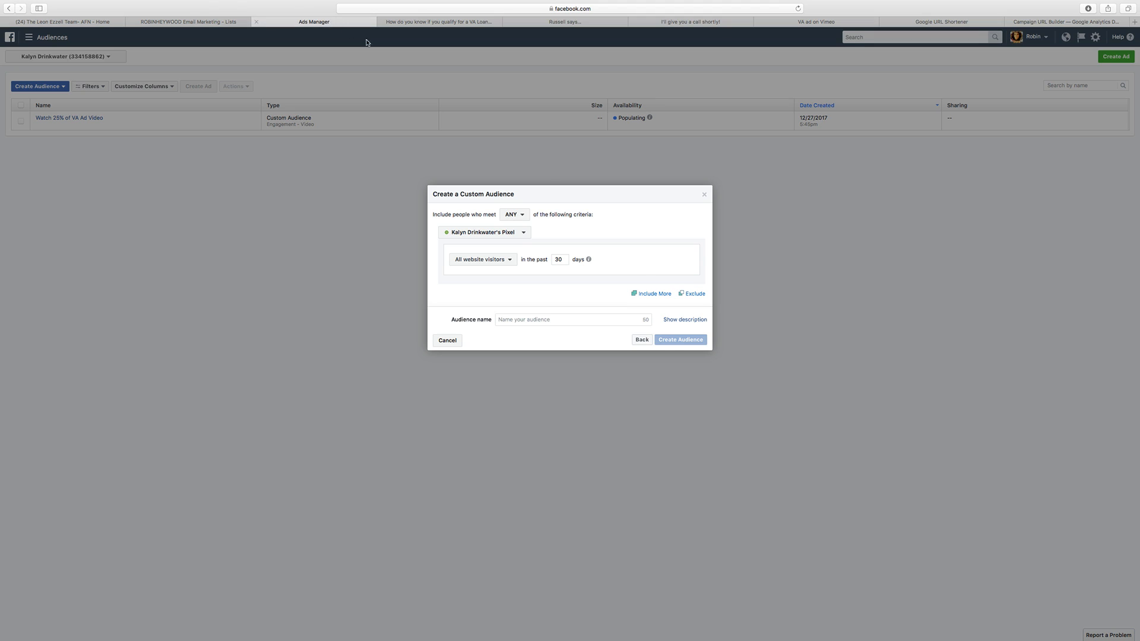
Step: Limit the audience to people who visited specific web pages whose URL contains the copied va-thanks address
click(498, 265)
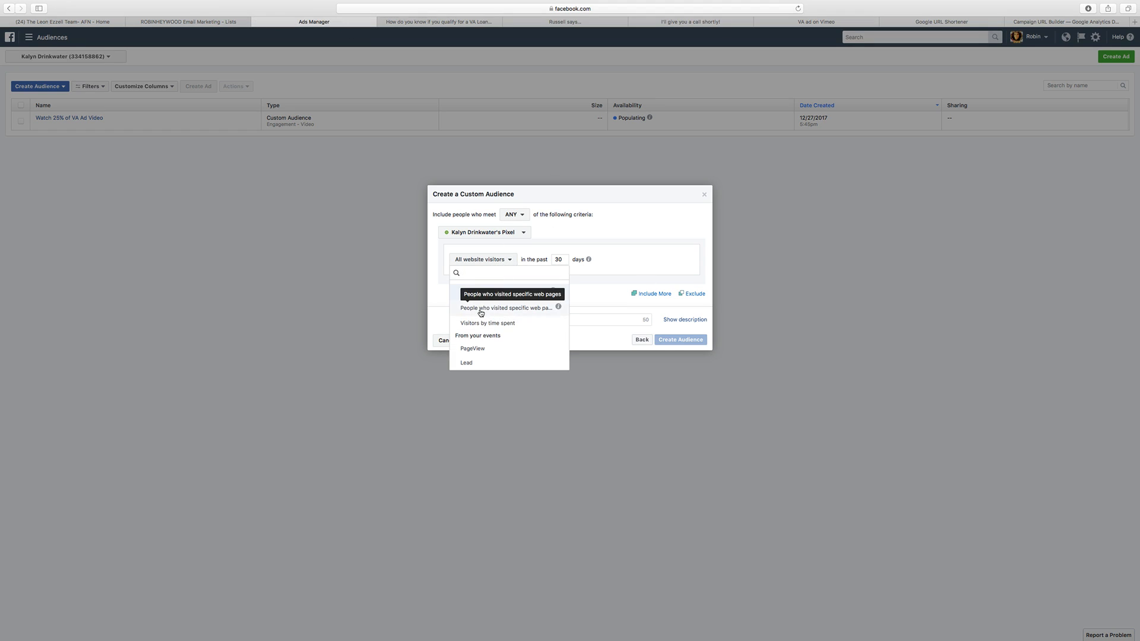
click(481, 311)
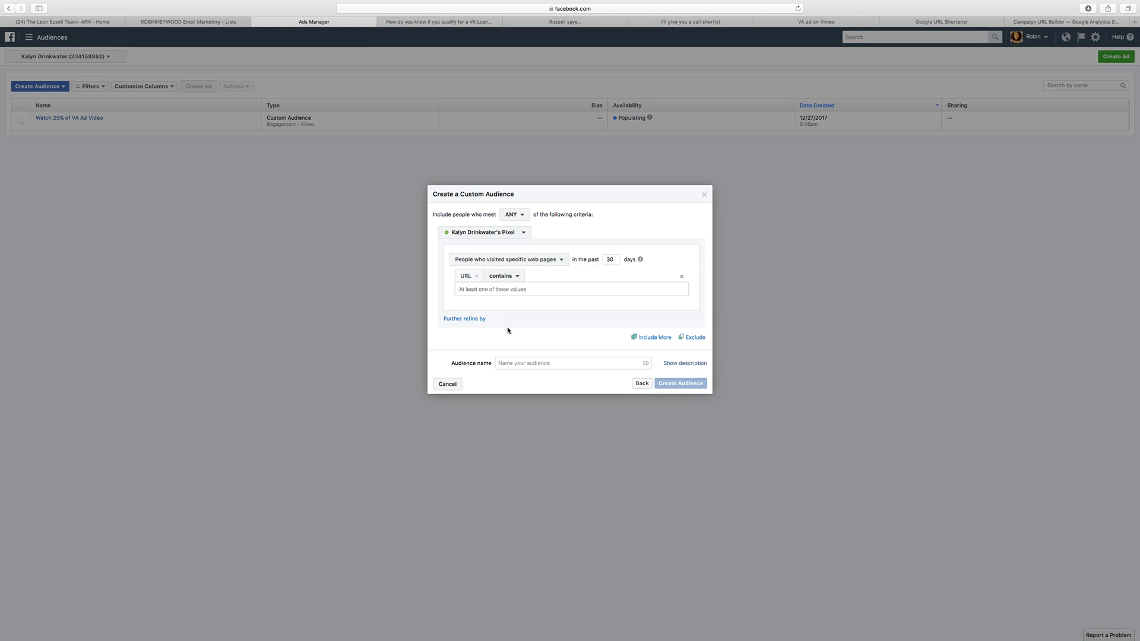
click(497, 290)
key(super+v)
Step: Set the web page visitor window to the past 180 days
double_click(614, 259)
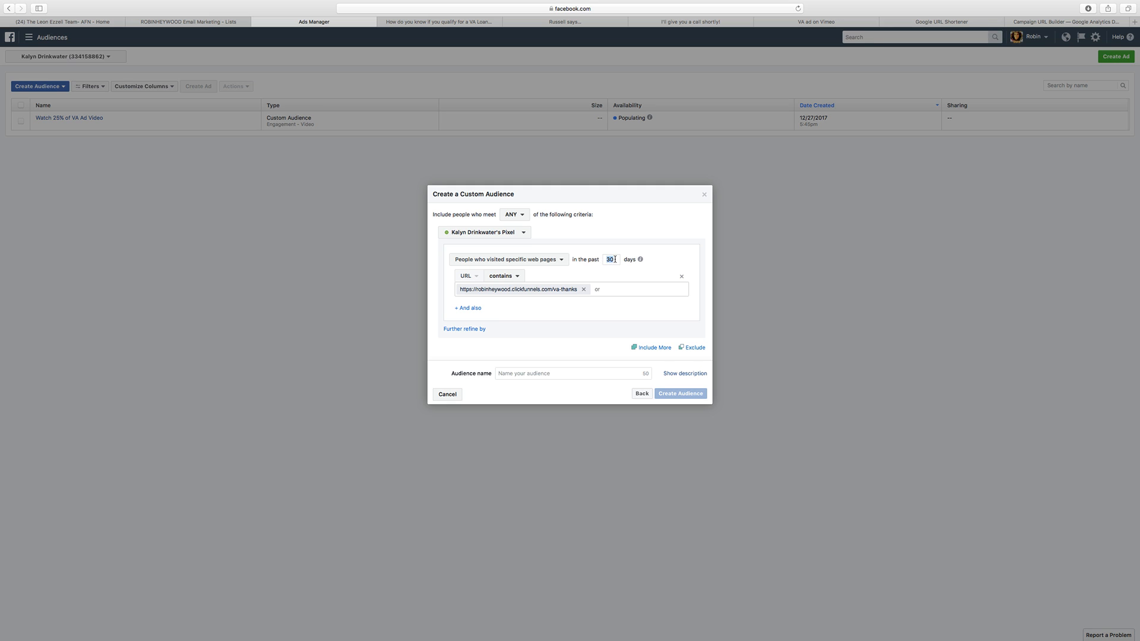
text(90)
double_click(607, 260)
text(360)
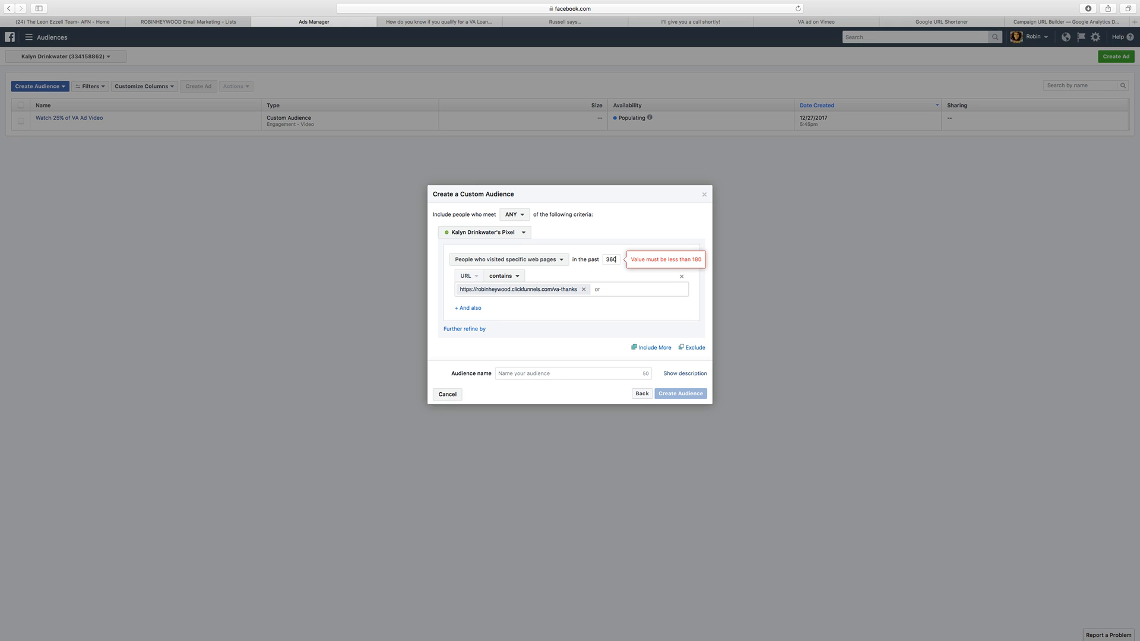
key(BackSpace)
text(180)
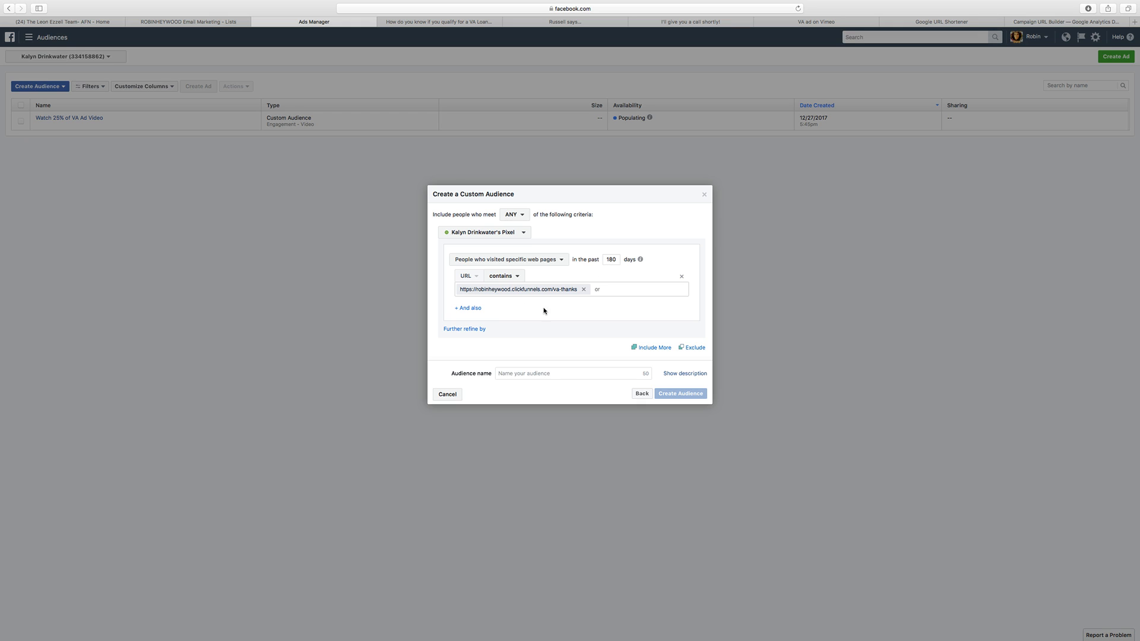
Step: Name the website audience "Opted into VA Funnel", create it, and close the completion dialog
click(511, 376)
text(Opted in)
key(super+a)
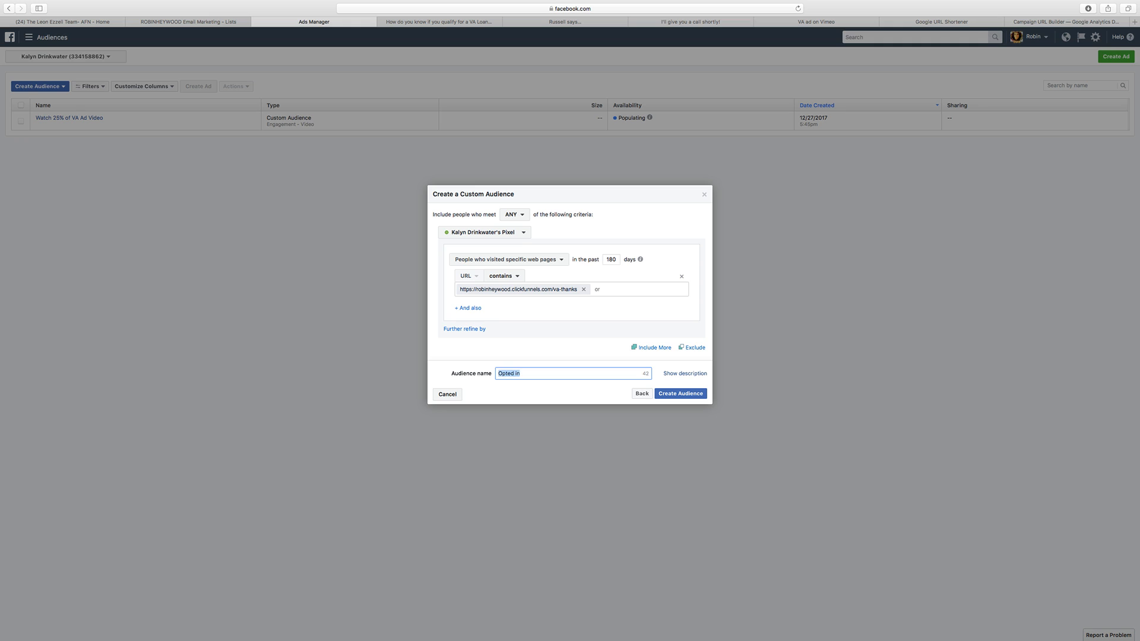
text(Va)
key(BackSpace)
key(BackSpace)
text(Optin)
key(BackSpace)
key(BackSpace)
text(ed in to)
key(BackSpace)
key(BackSpace)
text(to VA Funne)
click(692, 396)
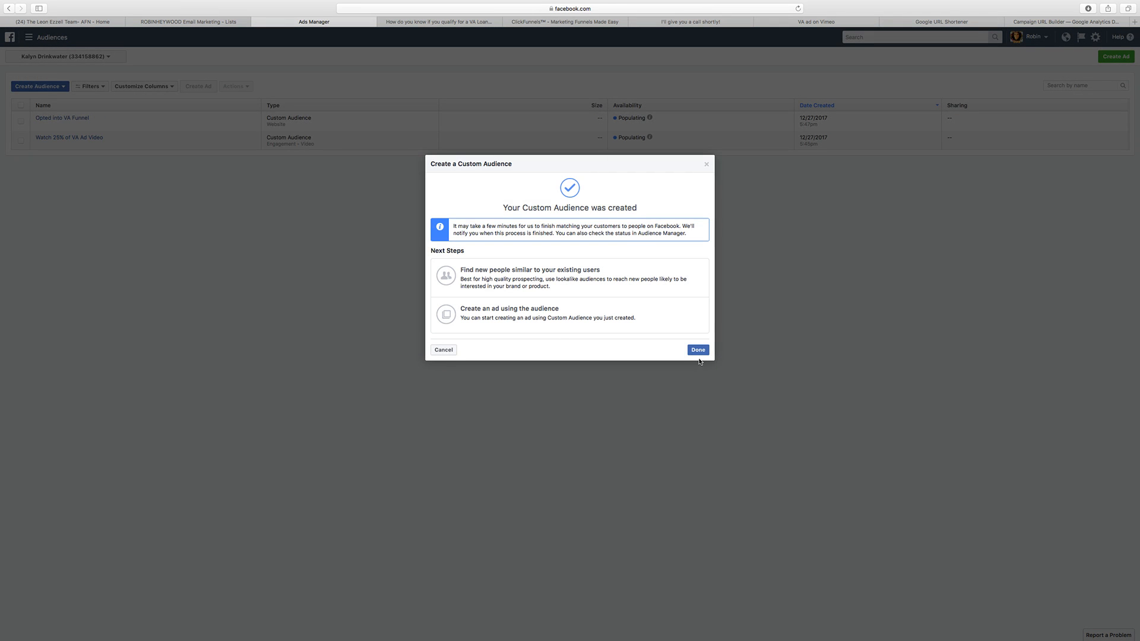
click(698, 351)
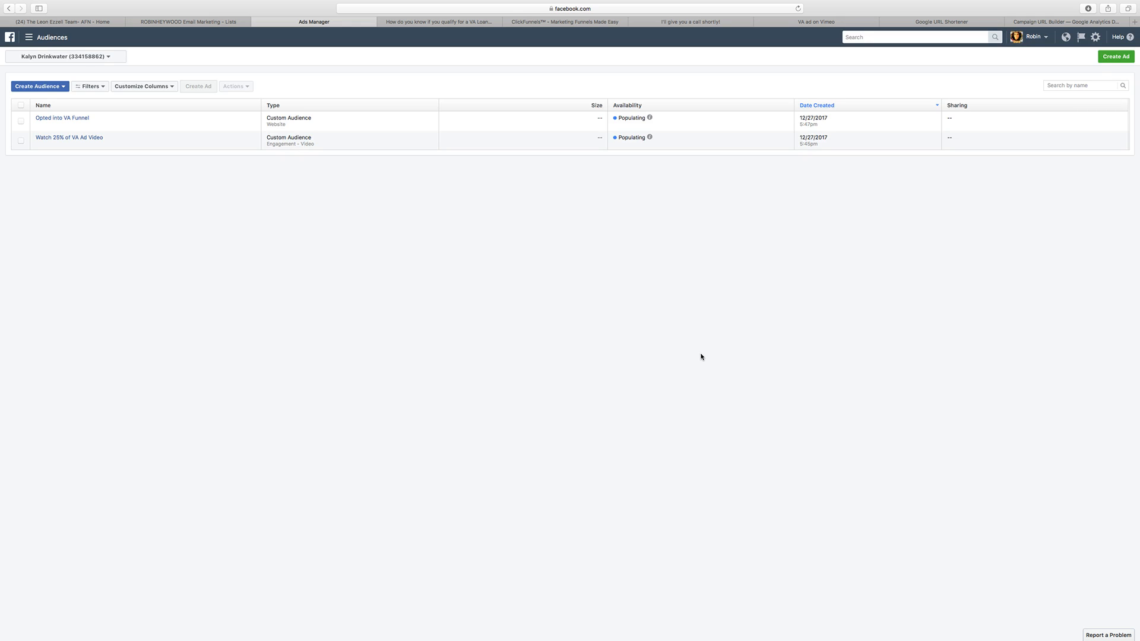
Step: View the shared VA loan video post on Facebook again
mouse_move(90, 119)
click(467, 23)
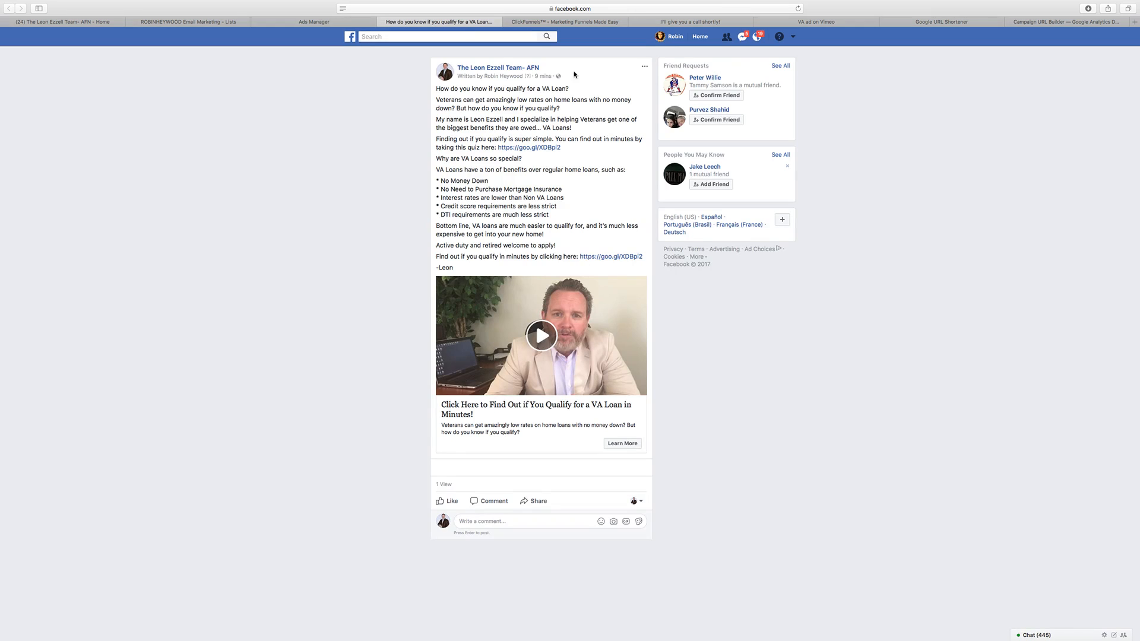